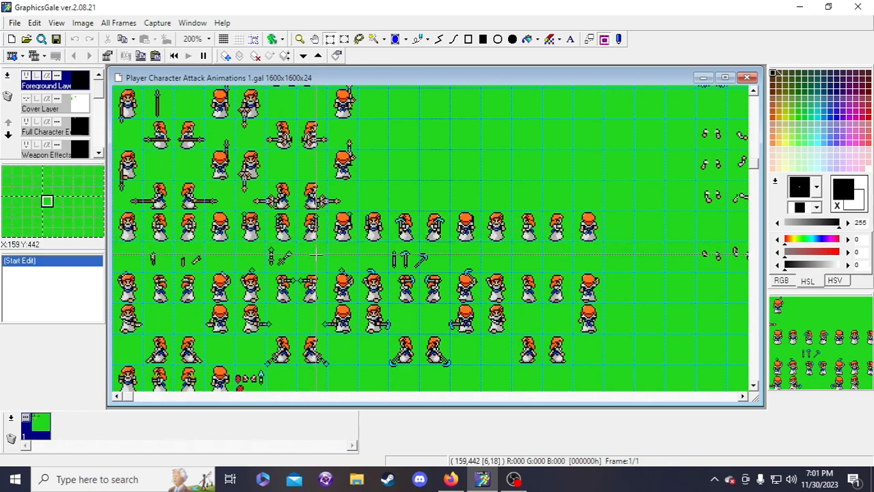
- Look over the rows of finished attack animations across the sprite sheet
scroll(316, 255, "up", 1)
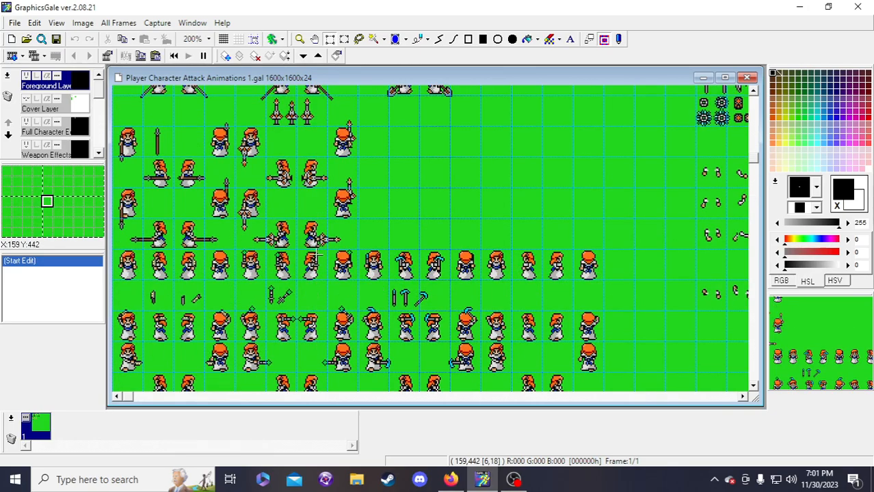
scroll(314, 264, "up", 4)
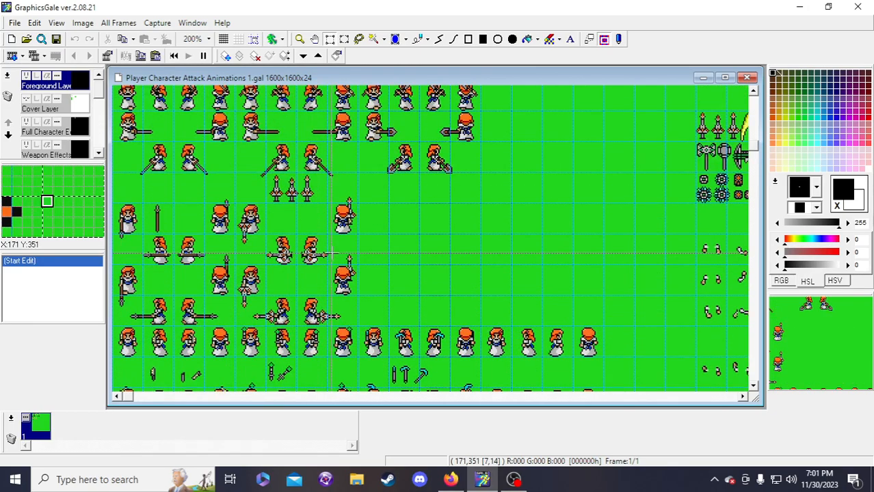
scroll(335, 253, "down", 10)
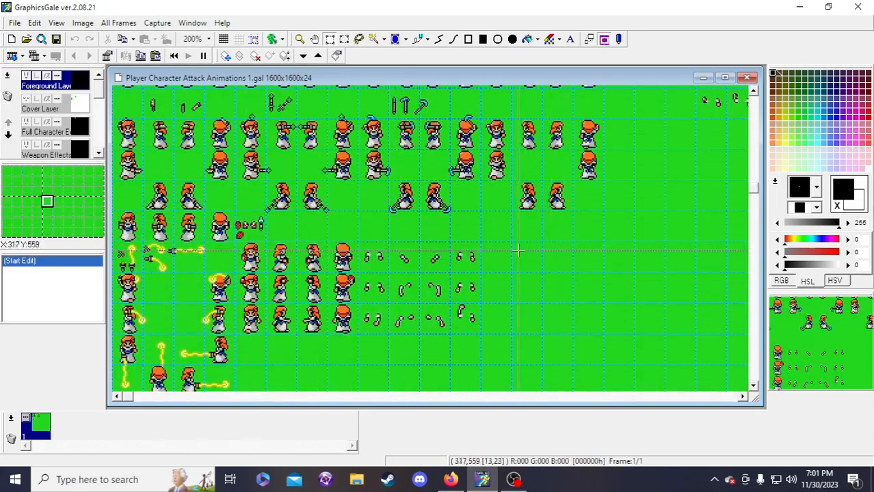
scroll(287, 205, "down", 5)
scroll(207, 181, "up", 4)
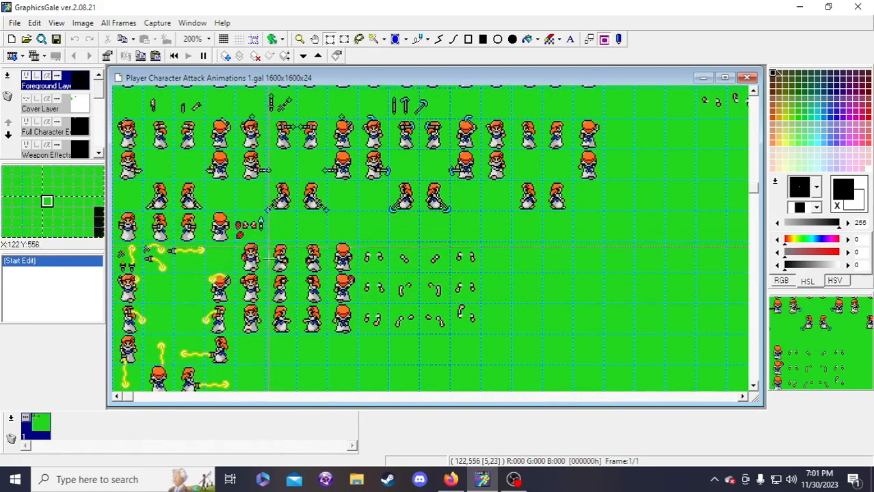
scroll(267, 214, "up", 1)
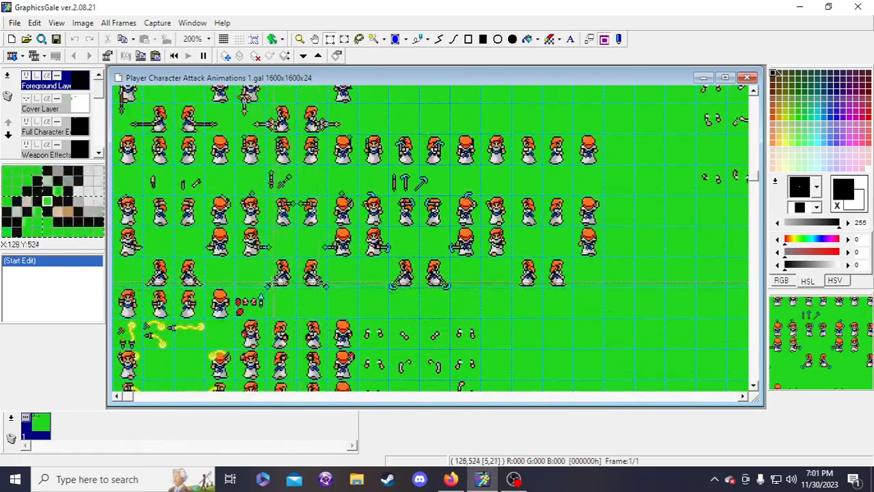
scroll(411, 273, "up", 3)
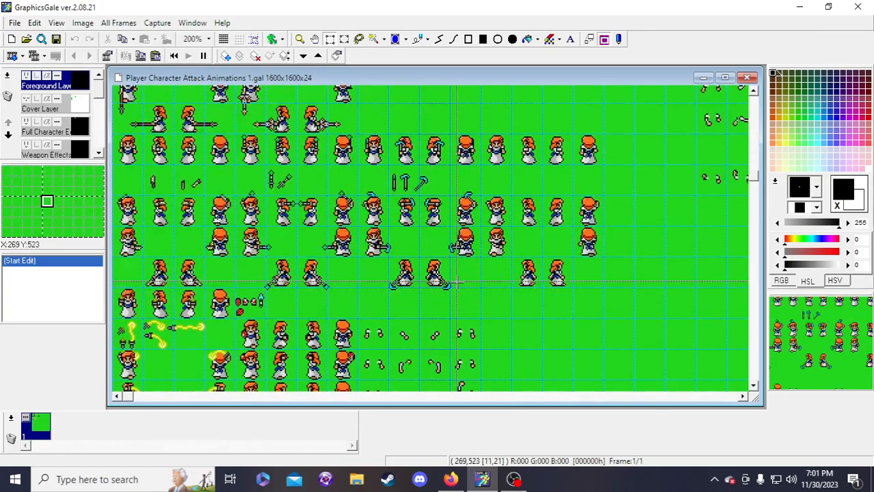
scroll(473, 284, "up", 1)
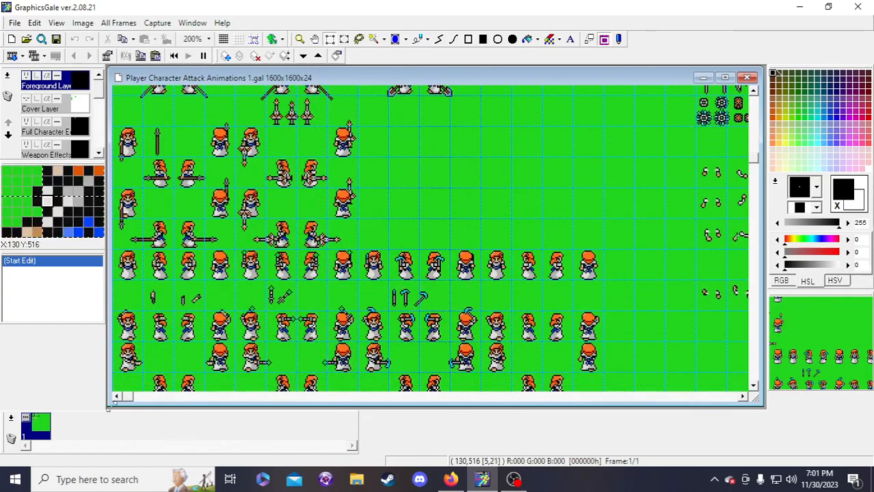
left_click_drag(127, 398, 217, 399)
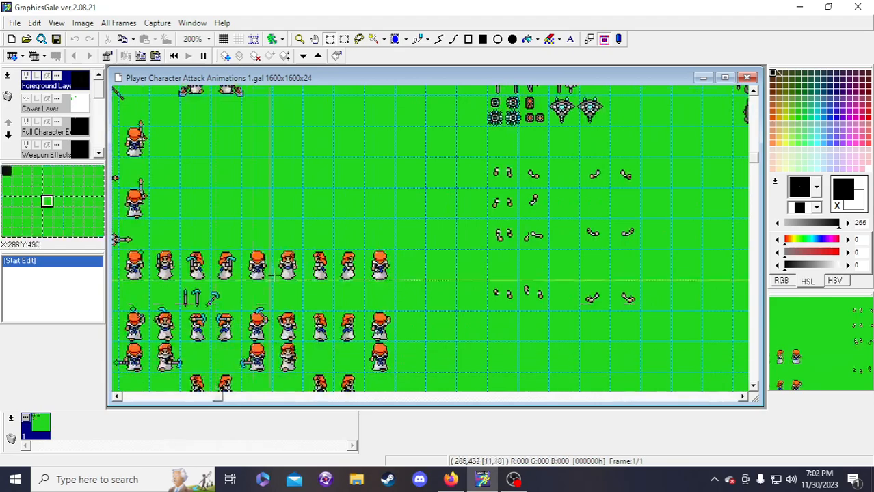
- Switch to Google Docs to check the attack animation to-do list in Heartwell Dev Stream Notes, and return to GraphicsGale
scroll(294, 281, "down", 2)
key("alt+Tab")
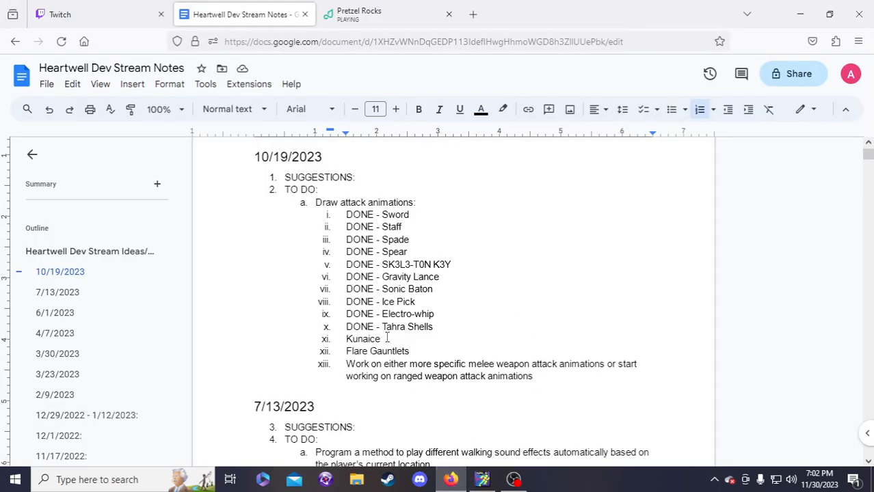
key("alt+Tab")
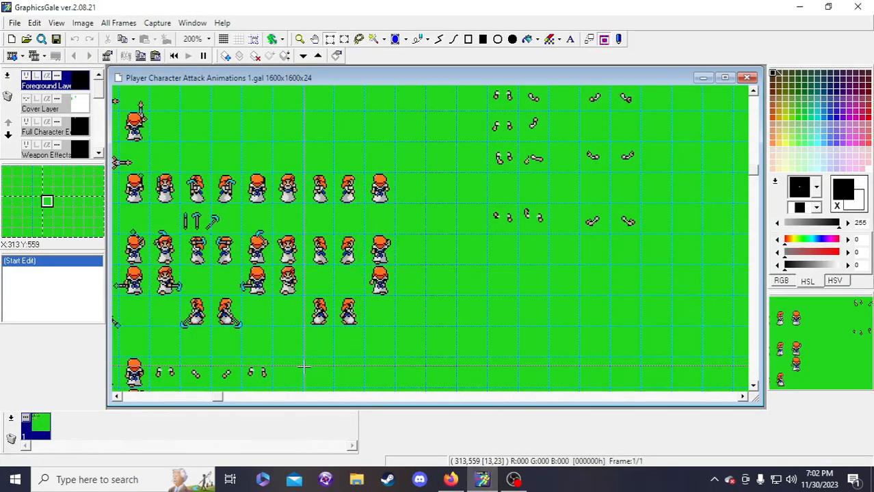
- Examine the whip attack rows and the character poses with loose arm sprites beside them
left_click_drag(222, 396, 127, 399)
scroll(277, 287, "down", 4)
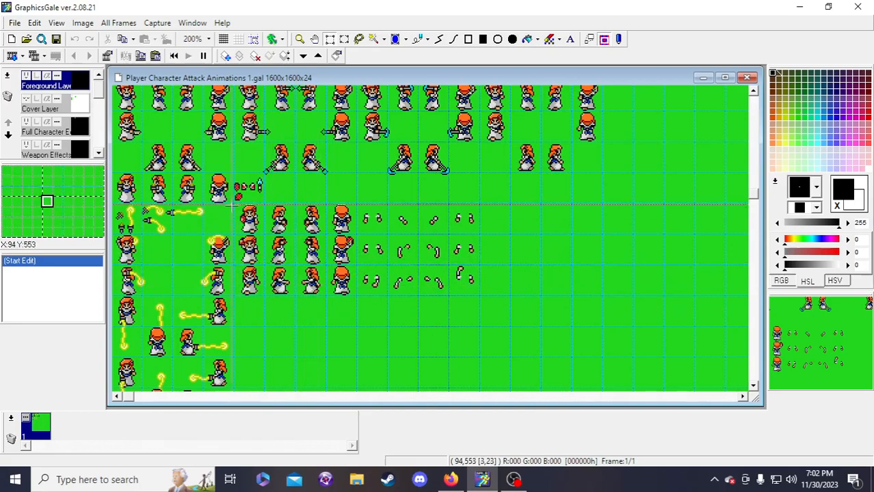
scroll(254, 227, "up", 2)
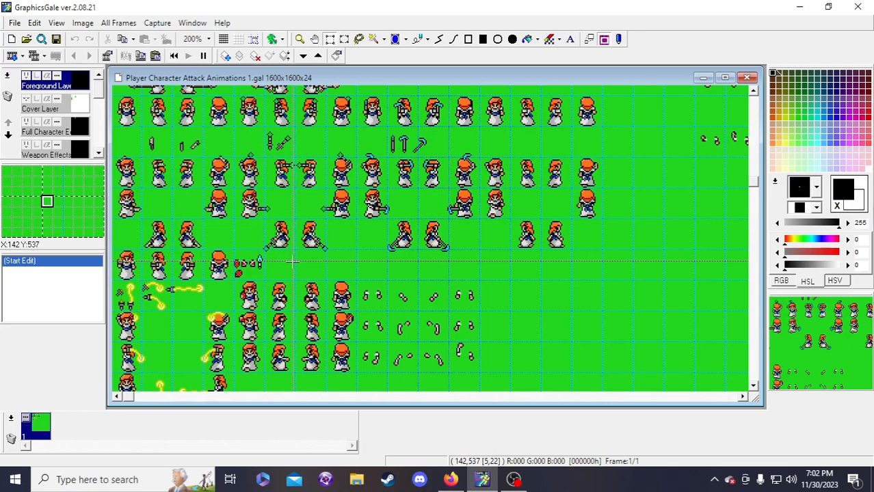
scroll(293, 260, "up", 3)
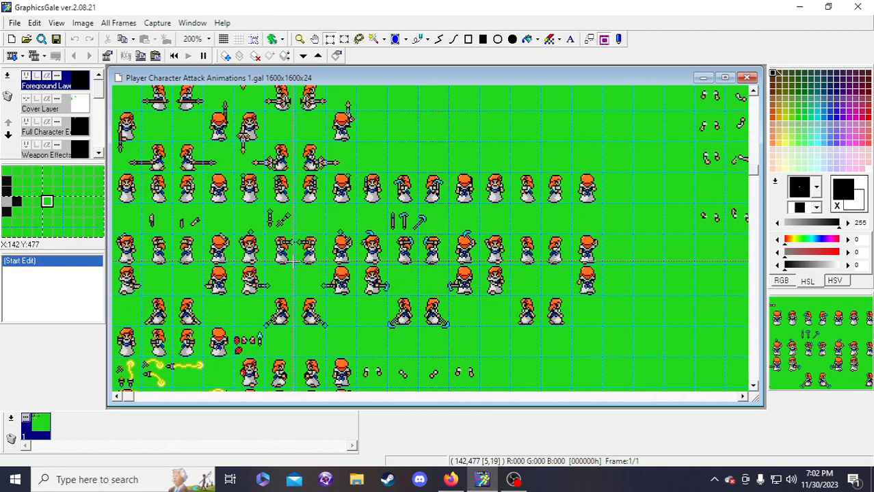
scroll(289, 270, "down", 3)
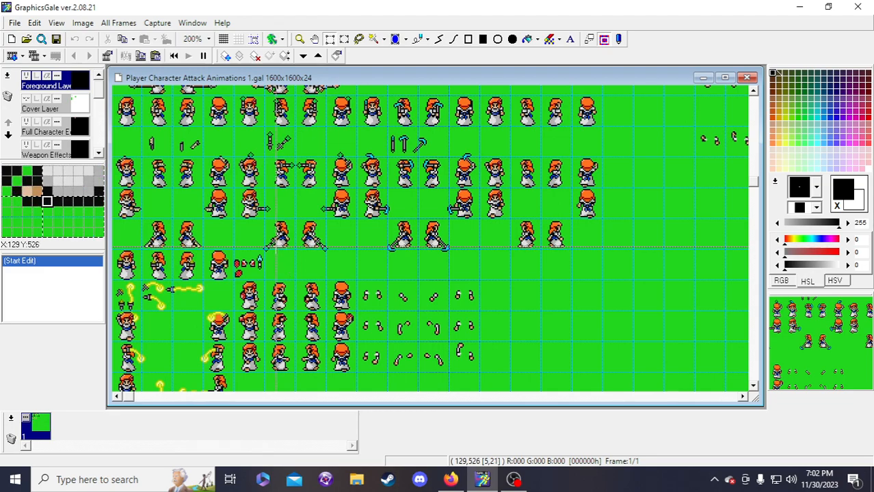
scroll(272, 247, "down", 2)
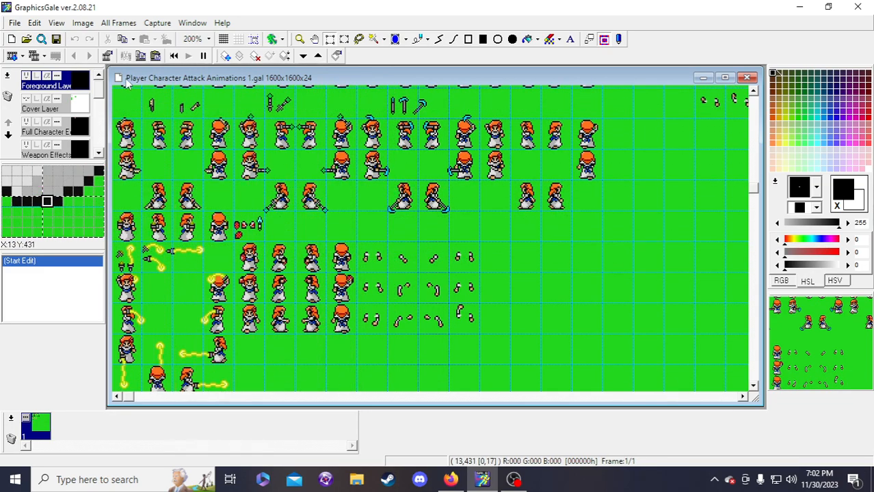
left_click_drag(112, 65, 116, 69)
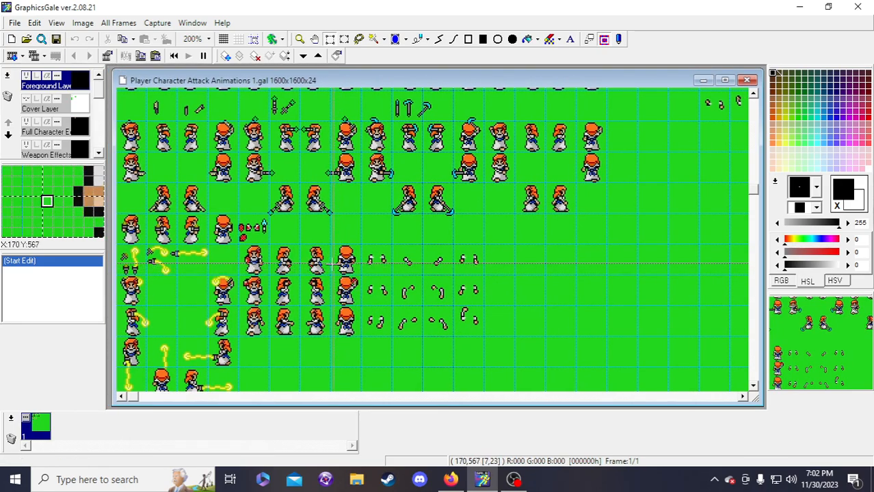
scroll(294, 253, "down", 2)
scroll(533, 256, "up", 10)
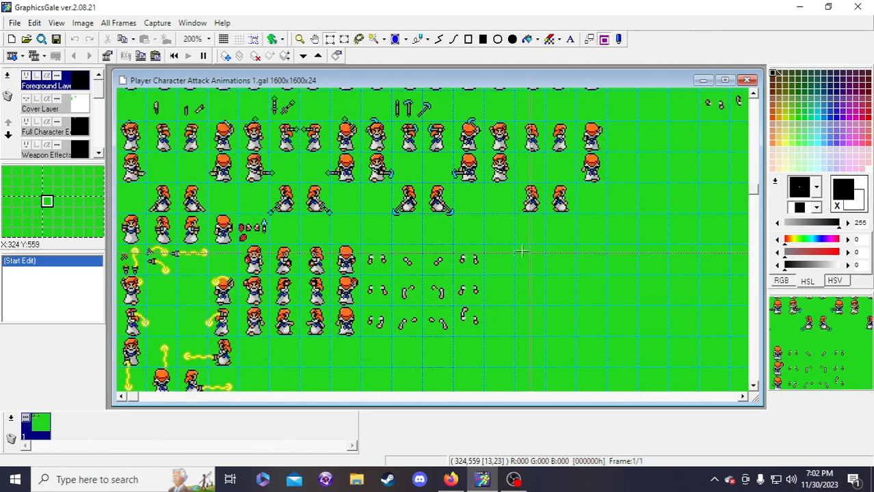
- Inspect the weapon sprites farther along the sheet and compare them with the character attack rows
left_click_drag(131, 398, 330, 393)
scroll(408, 259, "up", 2)
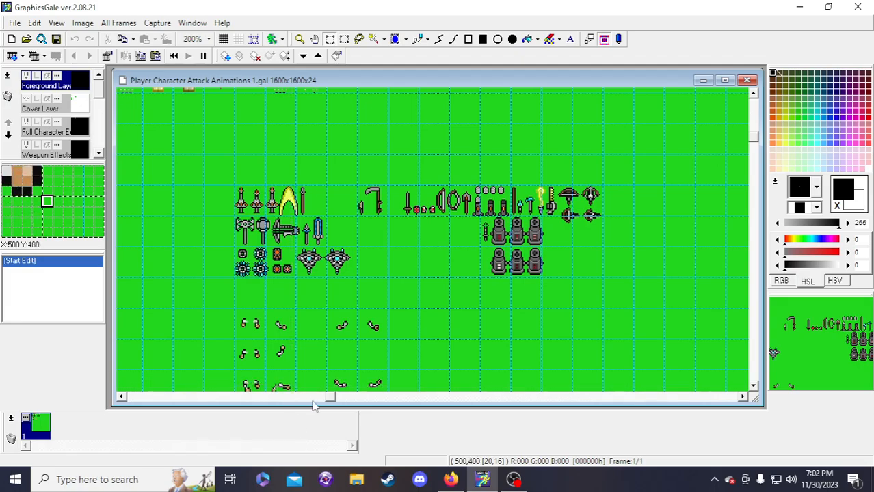
left_click_drag(332, 400, 130, 395)
scroll(355, 260, "down", 5)
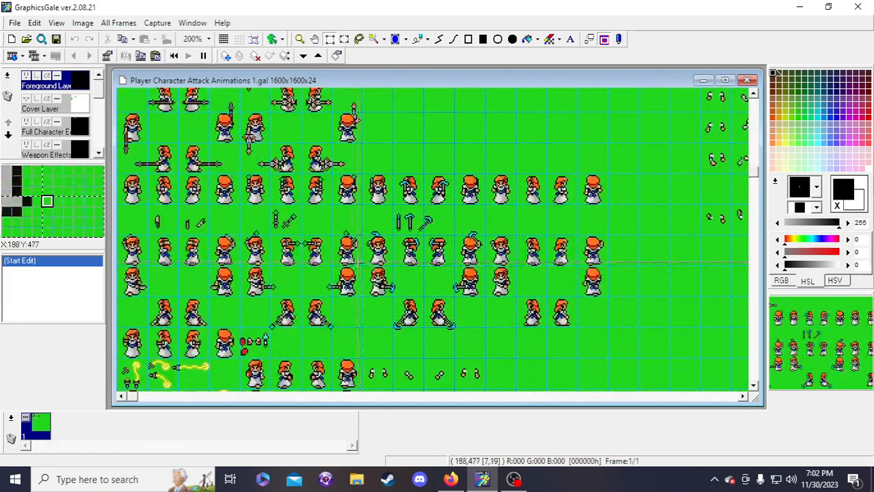
scroll(334, 256, "down", 4)
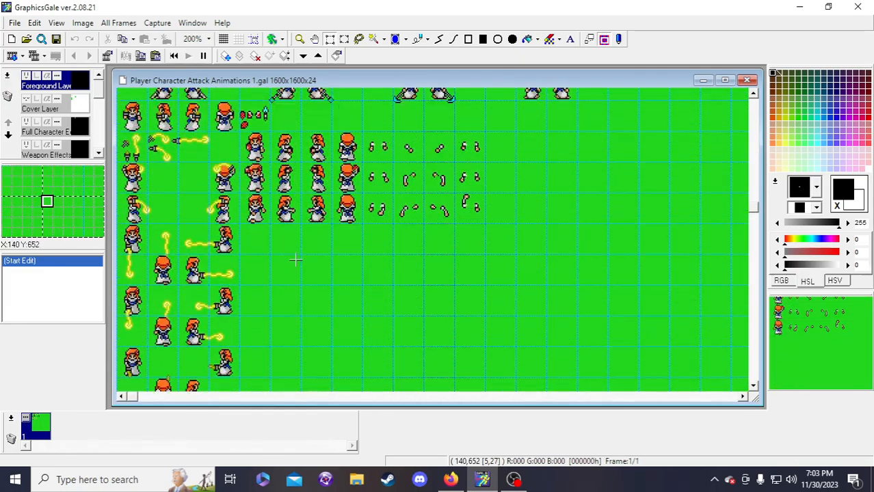
scroll(342, 267, "up", 1)
scroll(316, 259, "down", 4)
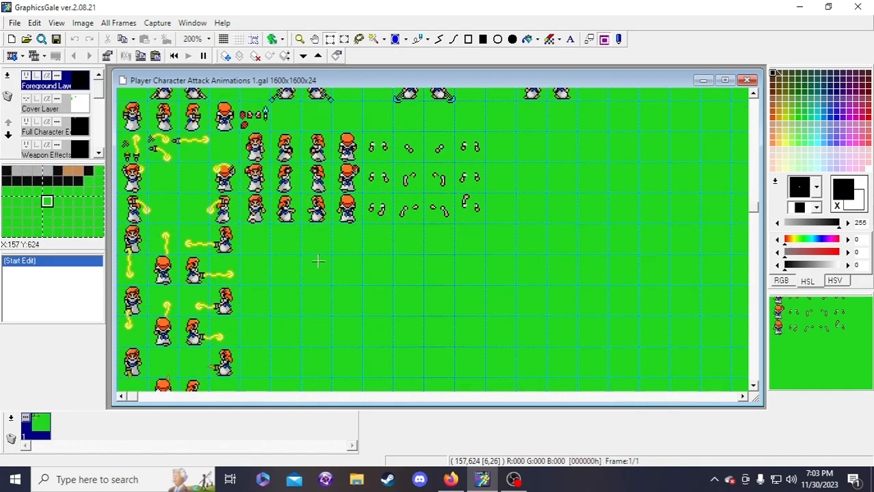
scroll(317, 261, "up", 5)
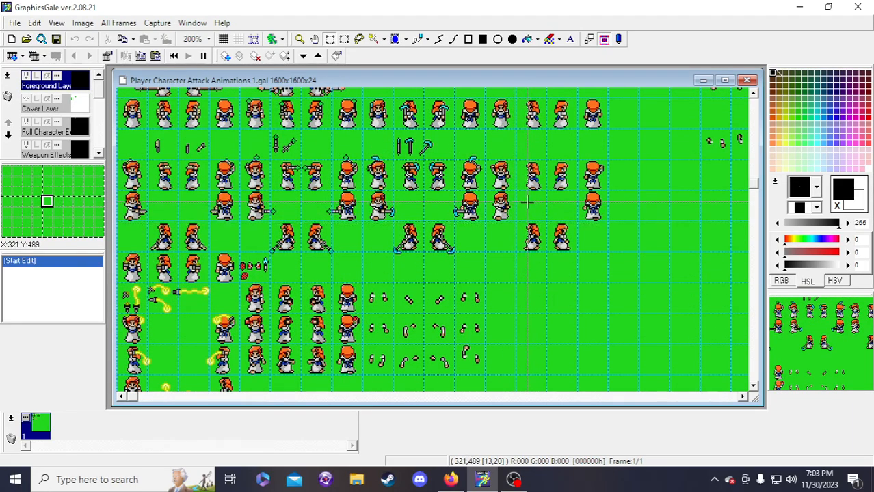
scroll(527, 201, "down", 1)
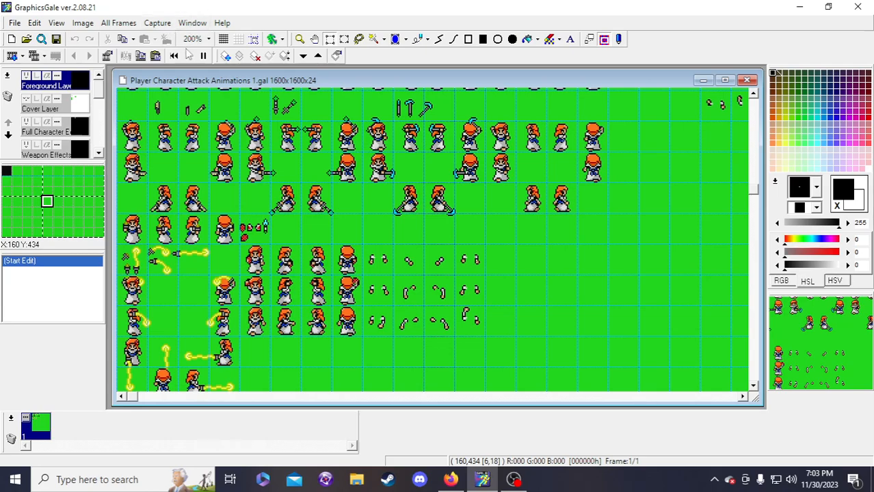
- On the front-of-body arms layer, move the 4x3-cell block of loose arm sprites four cells right to (288,552)
scroll(386, 242, "down", 1)
left_click_drag(385, 239, 476, 299)
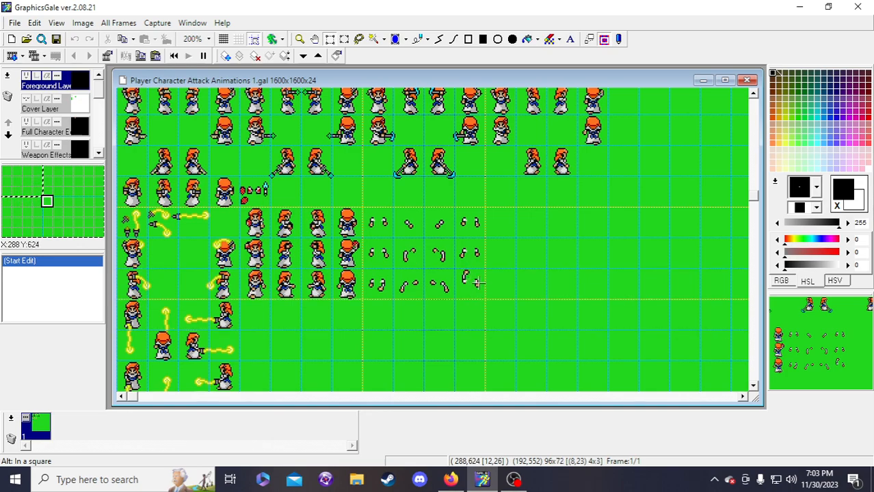
scroll(79, 140, "down", 1)
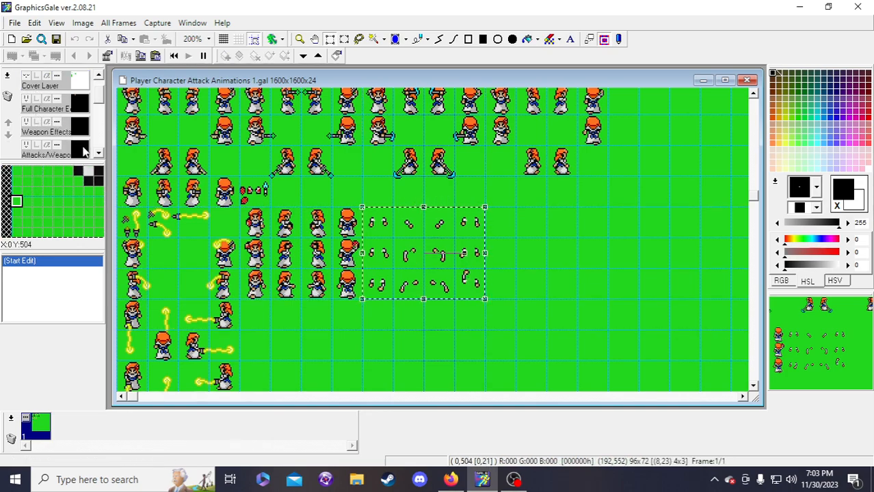
scroll(82, 151, "down", 4)
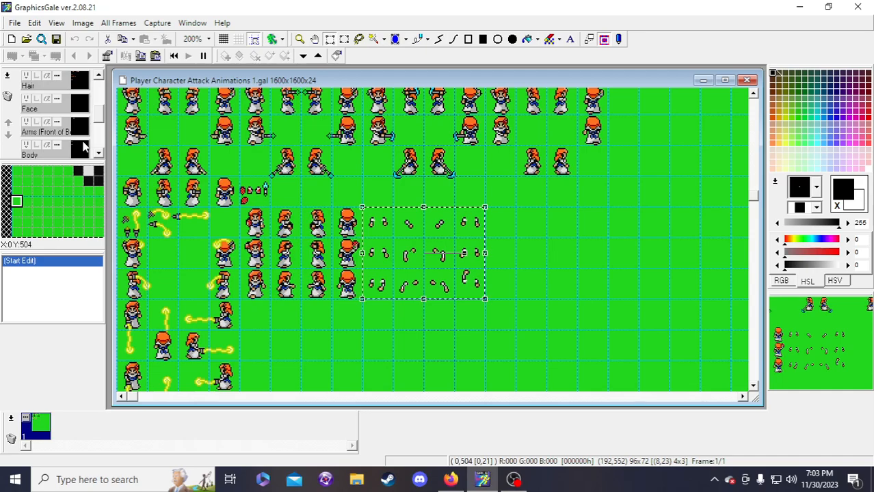
left_click(85, 151)
scroll(85, 139, "down", 1)
left_click(85, 111)
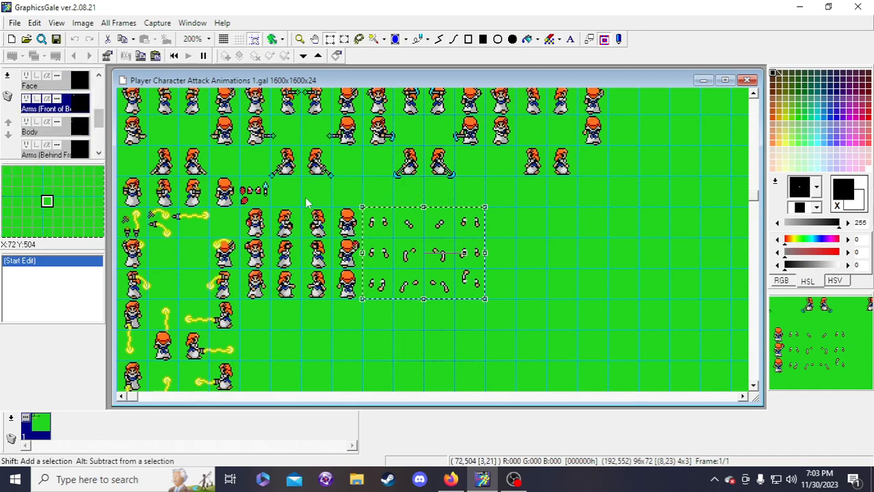
left_click_drag(395, 267, 517, 266)
right_click(517, 266)
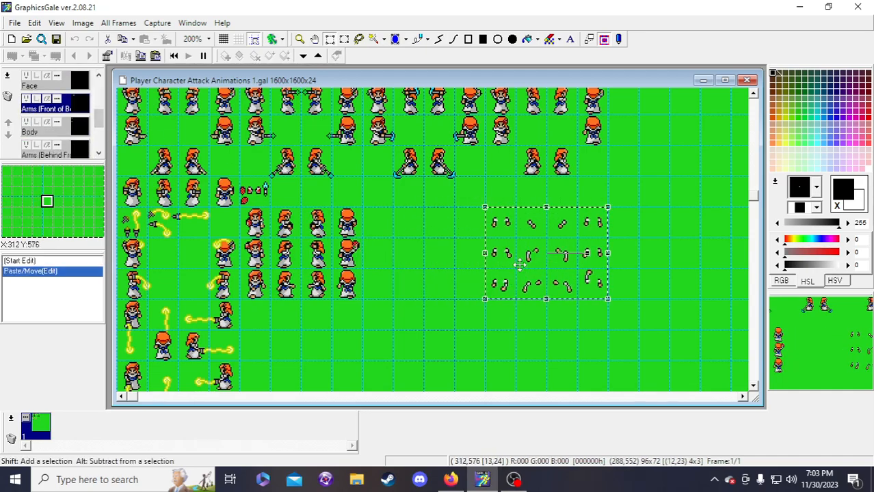
- Move the arms of the 4x3-cell character block on the front arms layer four cells right to (192,552)
left_click_drag(243, 223, 362, 299)
left_click_drag(301, 269, 415, 266)
right_click(415, 266)
- On the Body layer, move the 4x3-cell block of character bodies four cells right to (192,552)
scroll(76, 121, "down", 1)
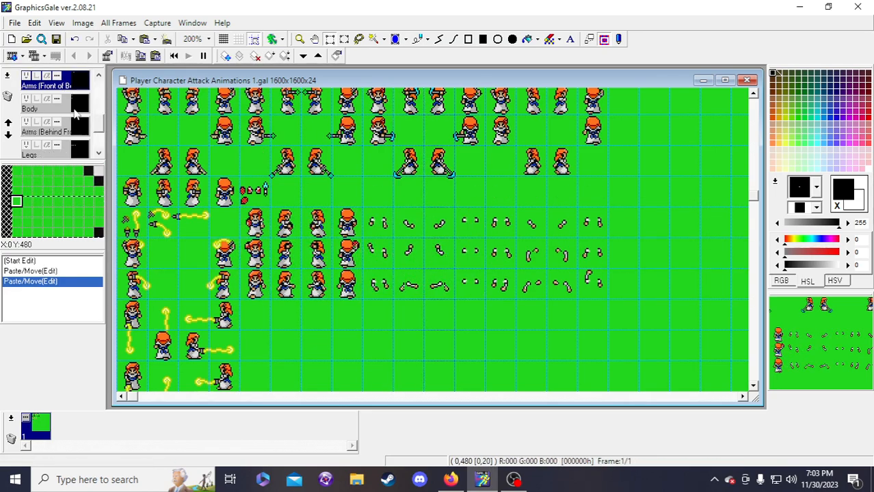
left_click(77, 114)
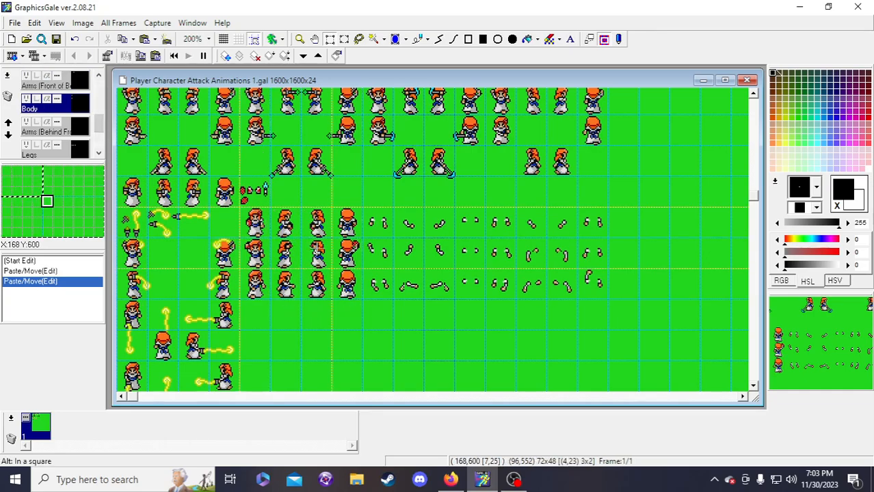
scroll(299, 267, "up", 5)
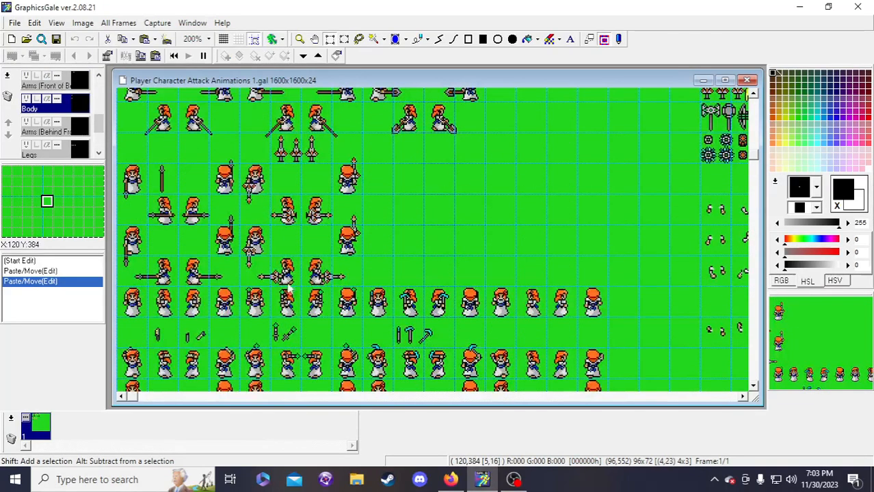
scroll(290, 277, "up", 4)
scroll(270, 229, "down", 10)
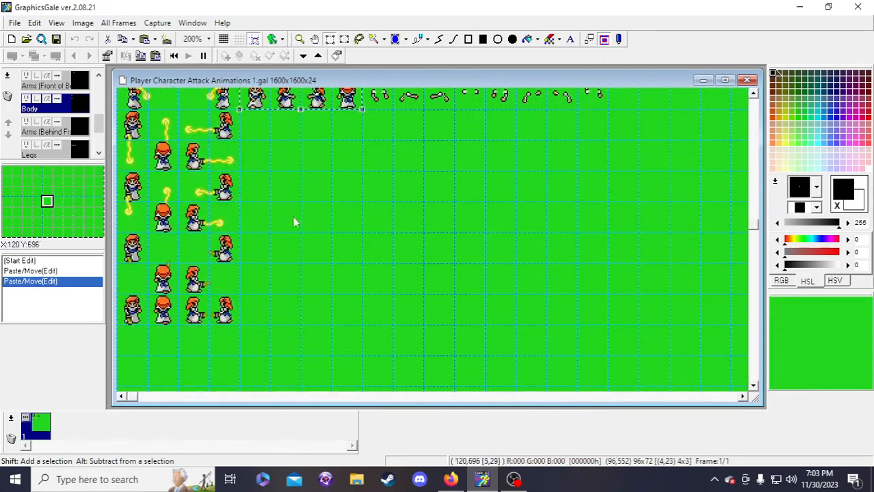
scroll(280, 216, "up", 4)
left_click_drag(351, 279, 474, 280)
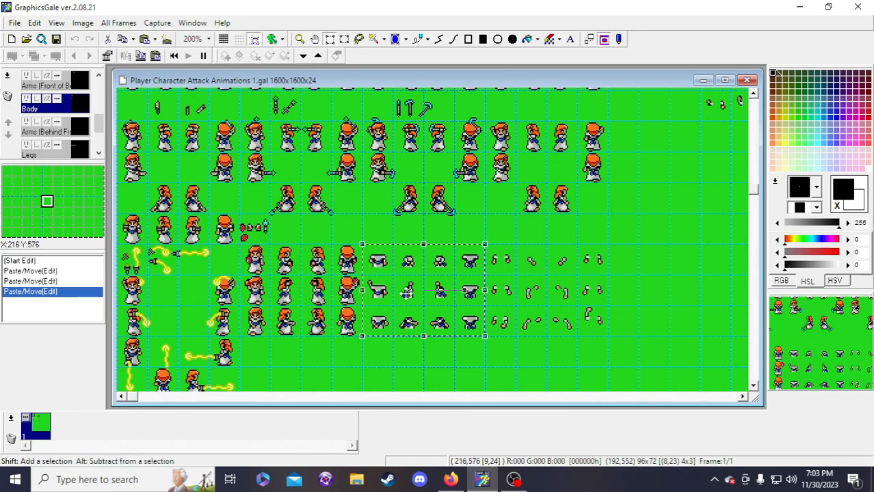
right_click(373, 253)
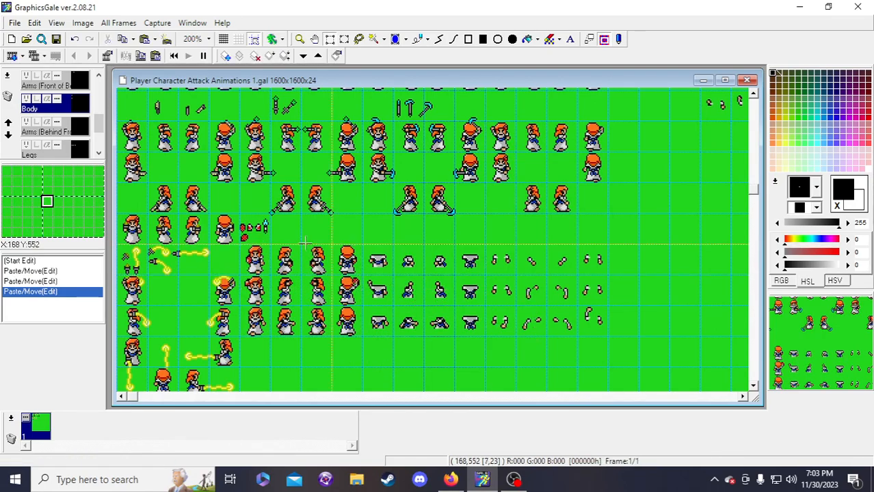
- On the behind-body arms layer, move the 4x3-cell character block's arms four cells right to (192,552)
left_click(82, 130)
left_click_drag(240, 245, 362, 337)
left_click_drag(318, 306, 417, 295)
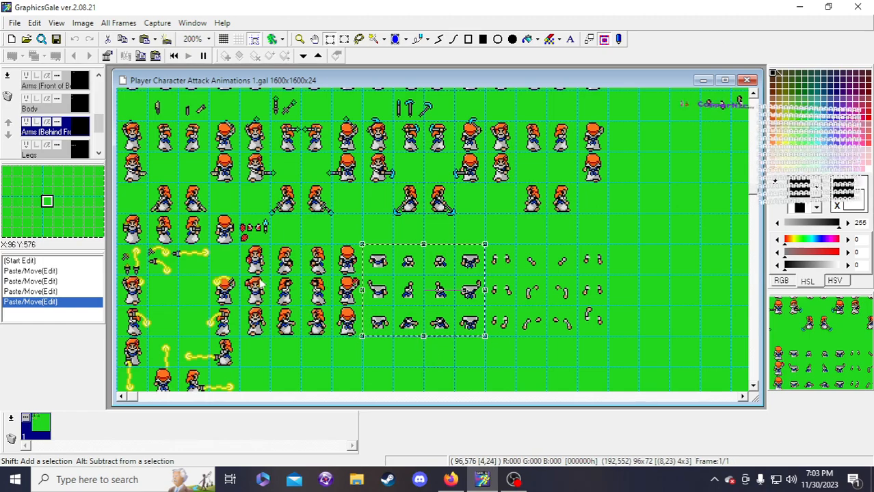
- On the Legs layer, copy the 4x3-cell character block's legs four cells right to (192,552)
left_click(286, 311)
scroll(67, 137, "down", 1)
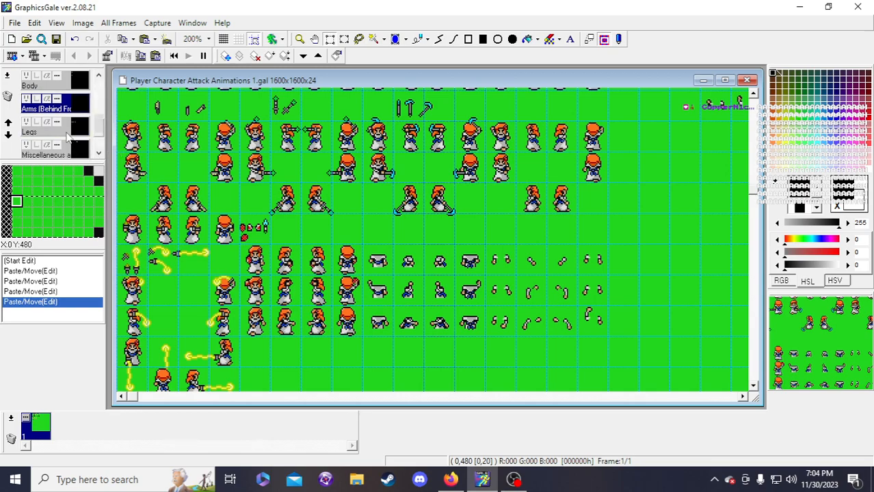
left_click(67, 137)
left_click_drag(239, 245, 362, 336)
left_click_drag(308, 312, 392, 294)
right_click(382, 294)
scroll(93, 133, "up", 2)
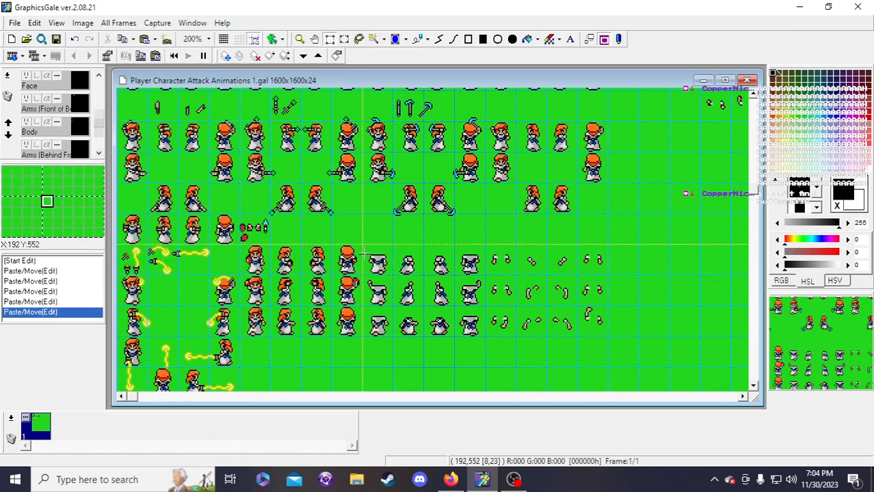
- On the Face layer, copy the faces of the 4x3-cell character block at (96,552) four cells right to (192,552)
scroll(332, 233, "down", 2)
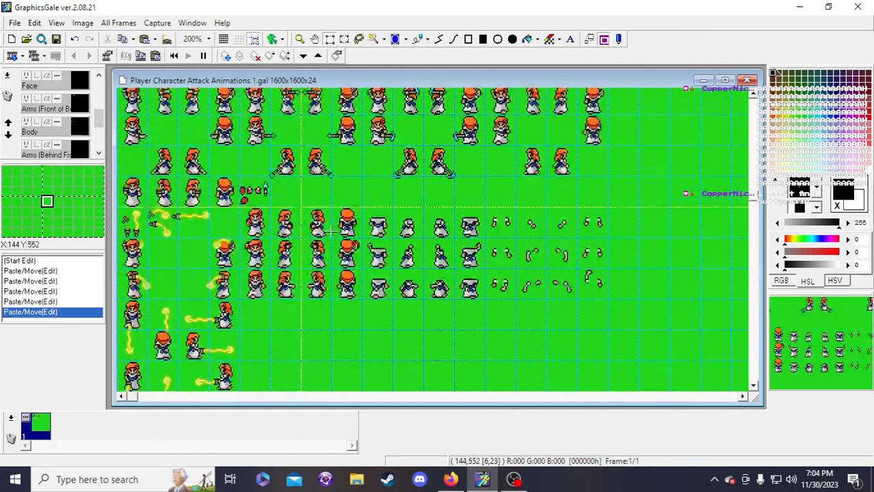
scroll(331, 230, "up", 2)
scroll(395, 225, "down", 2)
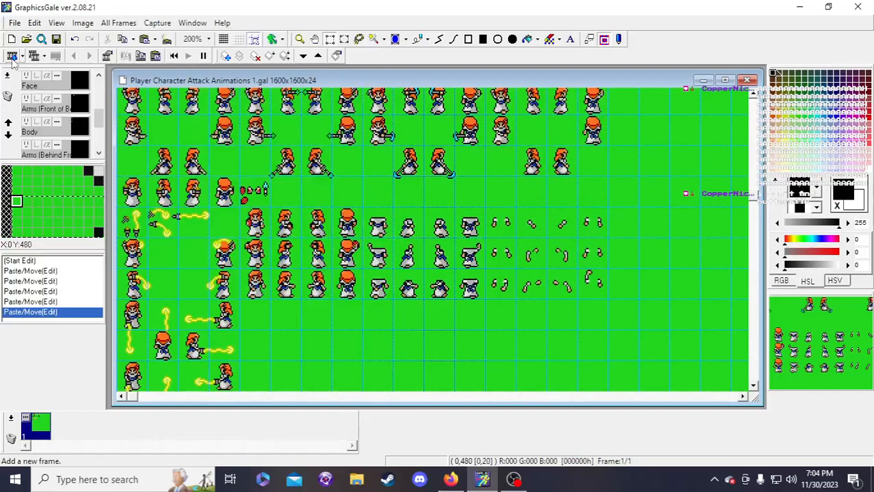
scroll(47, 110, "up", 1)
left_click(48, 109)
left_click_drag(240, 207, 363, 299)
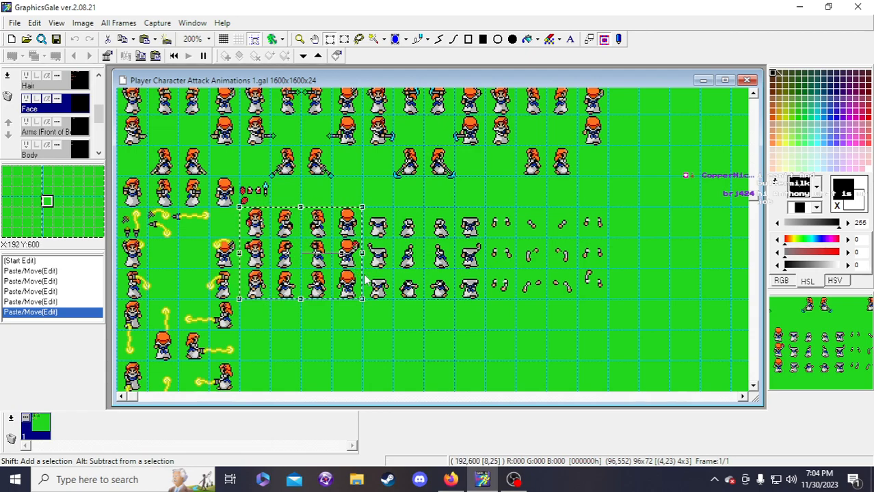
left_click_drag(332, 269, 455, 269)
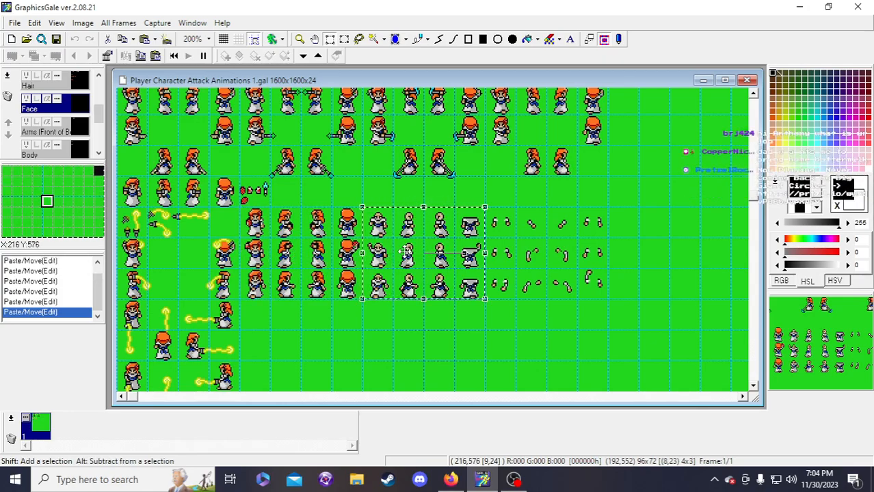
right_click(405, 252)
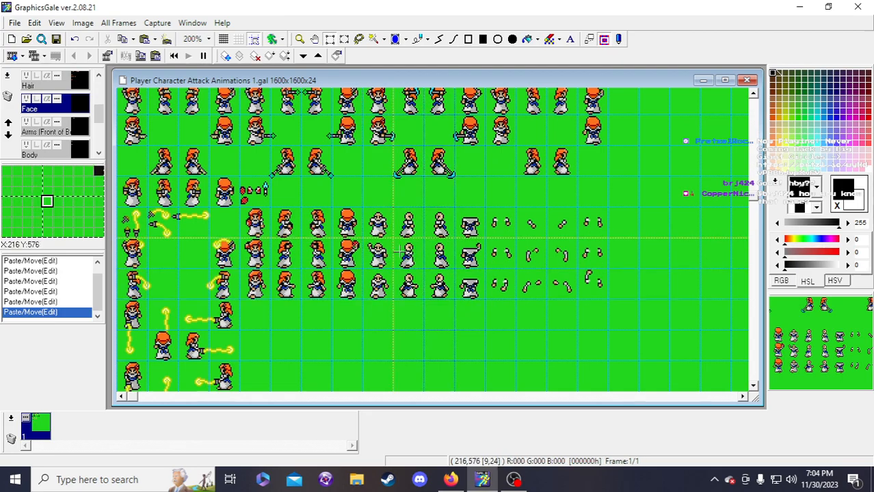
left_click_drag(240, 206, 362, 299)
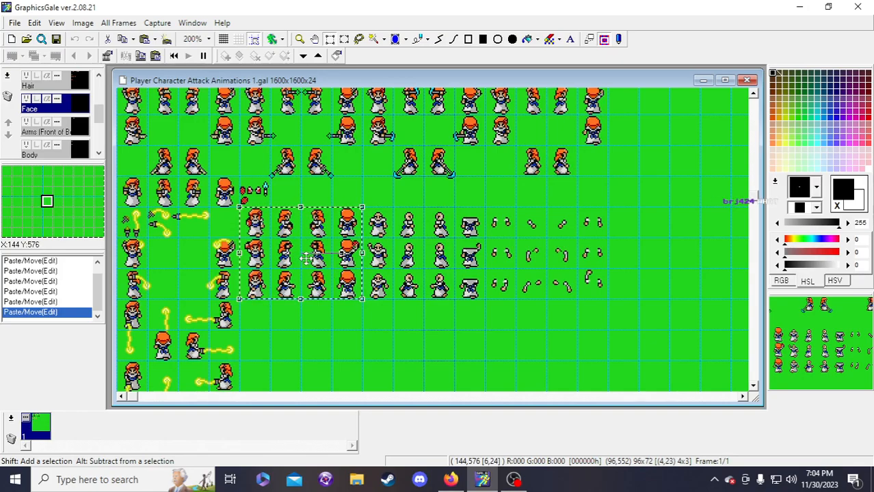
left_click_drag(299, 256, 405, 330)
key("Delete")
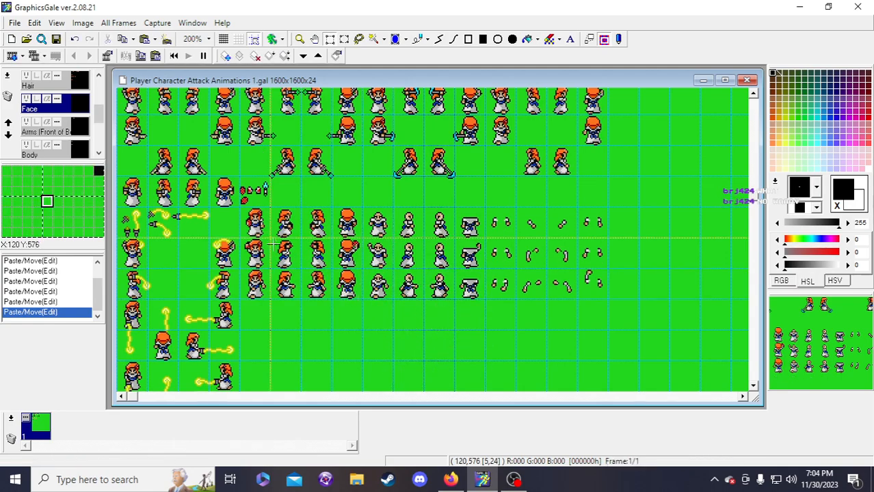
- On the Hair layer, copy the hair of the 4x3-cell character block at (96,552) four cells right to (192,552)
left_click_drag(301, 207, 424, 299)
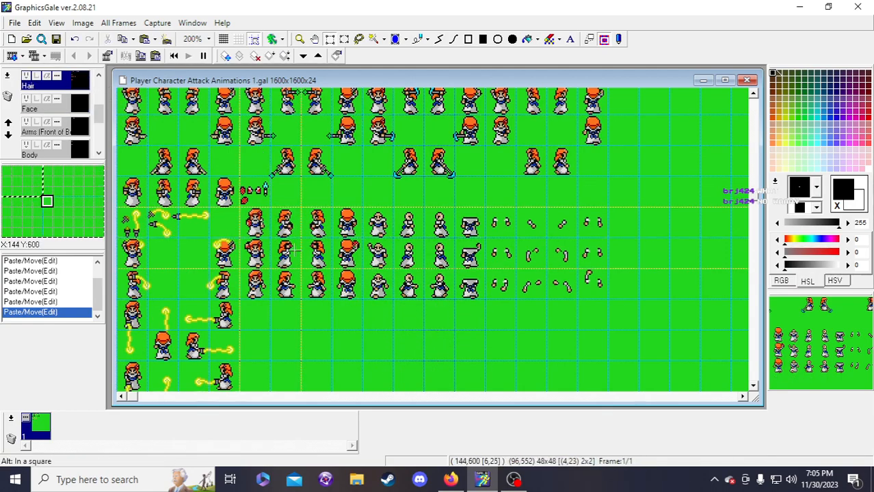
left_click_drag(361, 252, 401, 242)
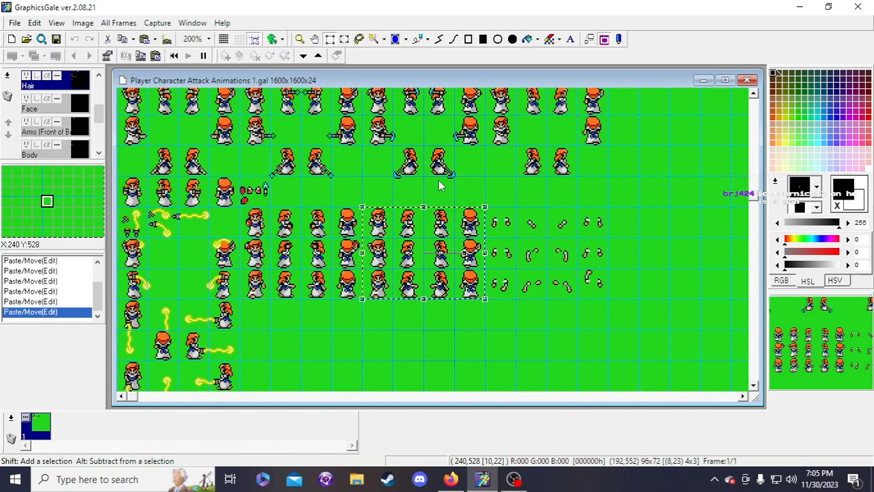
left_click(340, 236)
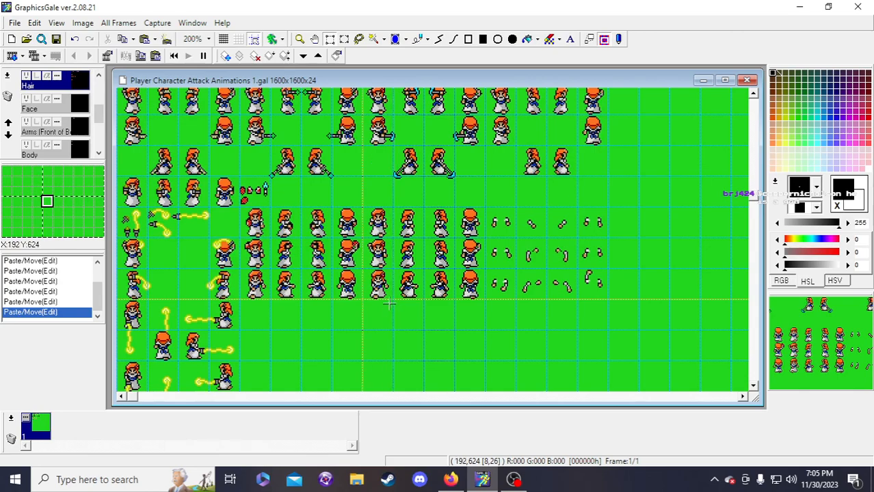
left_click_drag(380, 218, 469, 282)
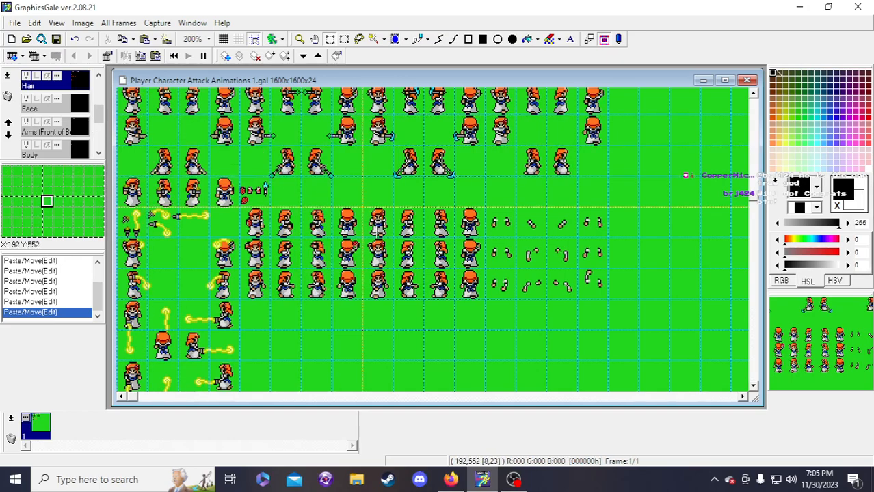
- Save the sprite sheet with the duplicated character block
scroll(82, 128, "down", 1)
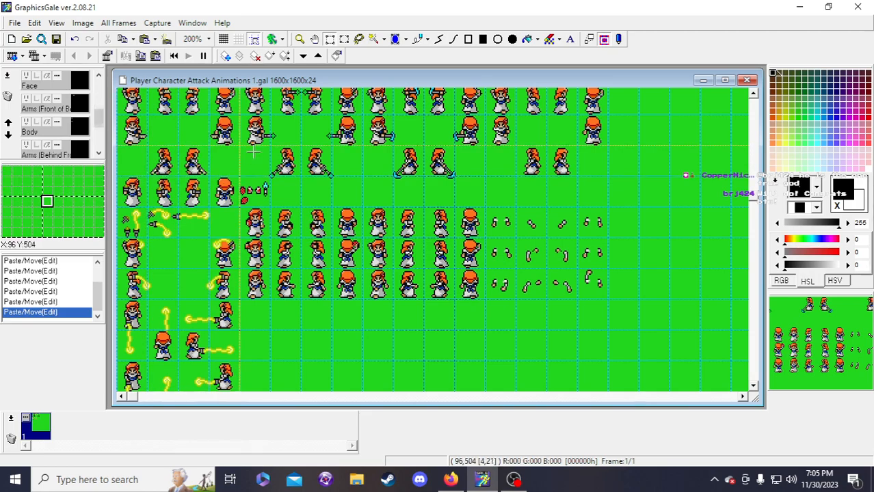
scroll(320, 199, "down", 3)
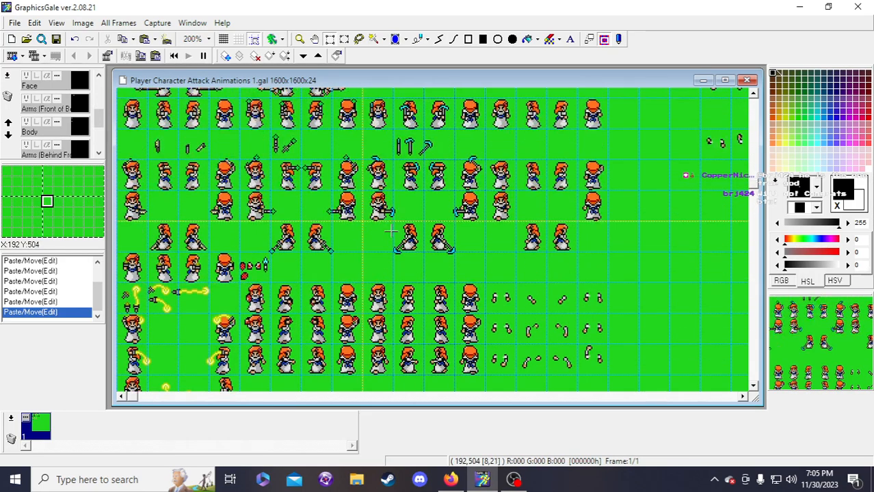
left_click(56, 39)
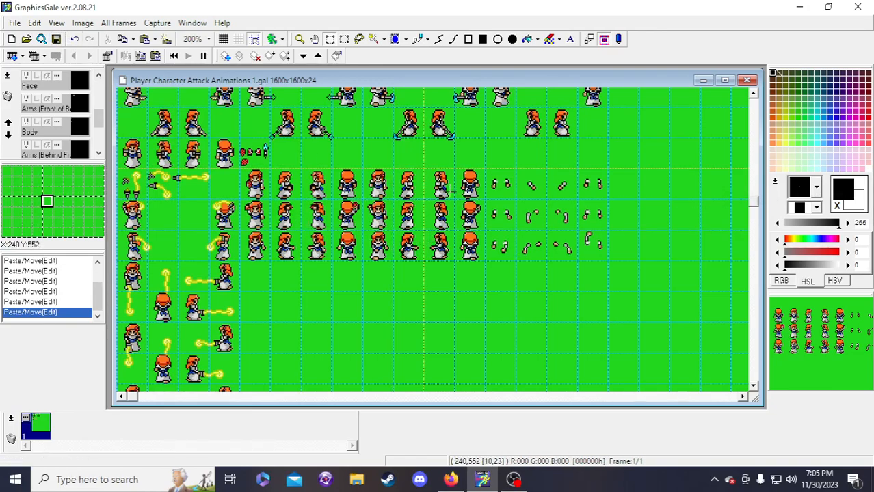
- On the Body layer, select the 4x3-cell character block at (96,552) and copy it to the clipboard
scroll(123, 191, "up", 6)
left_click(75, 130)
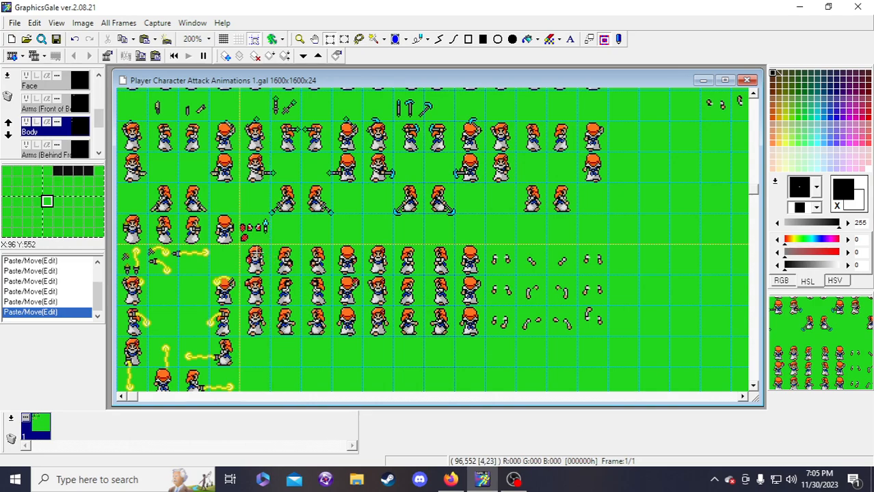
left_click_drag(254, 253, 345, 317)
scroll(348, 301, "up", 4)
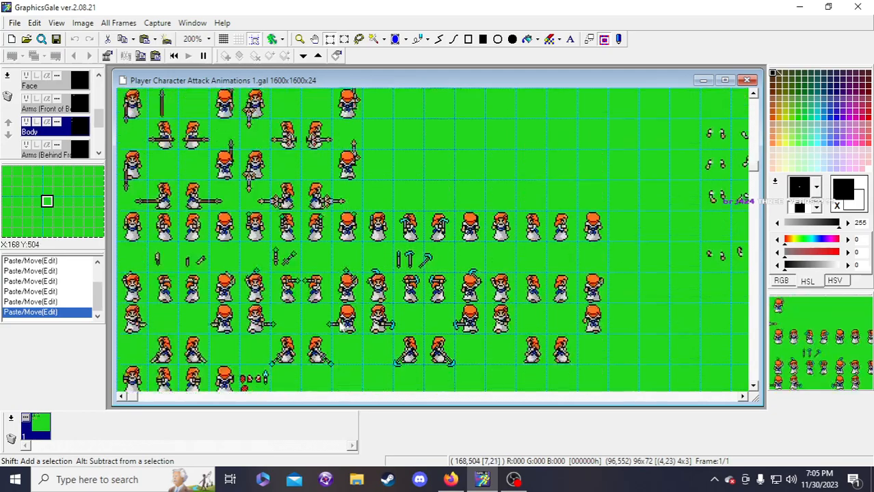
scroll(360, 158, "down", 4)
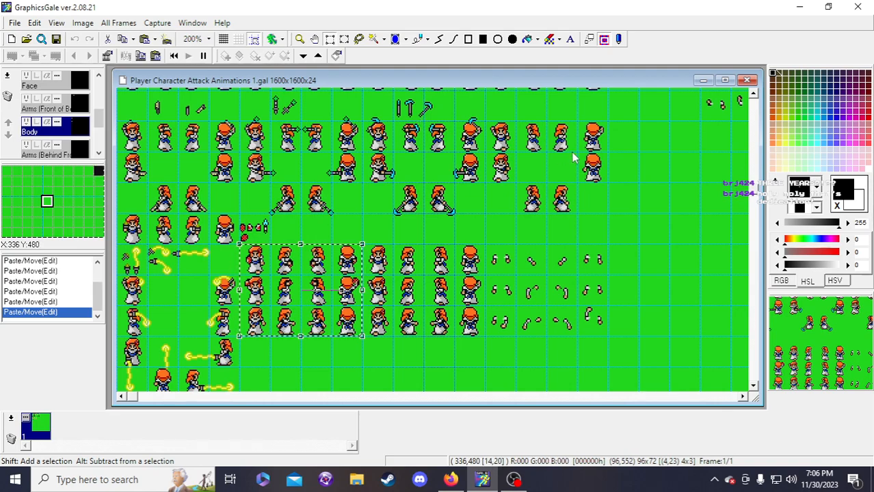
right_click(522, 86)
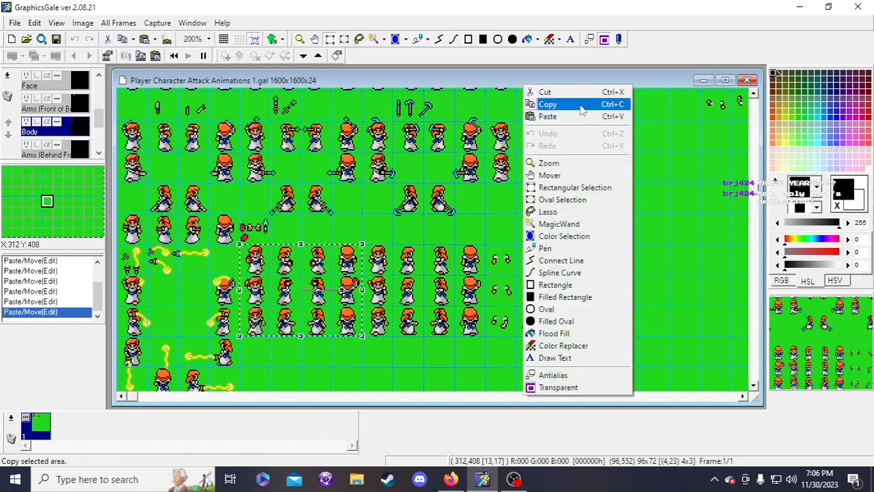
left_click(576, 106)
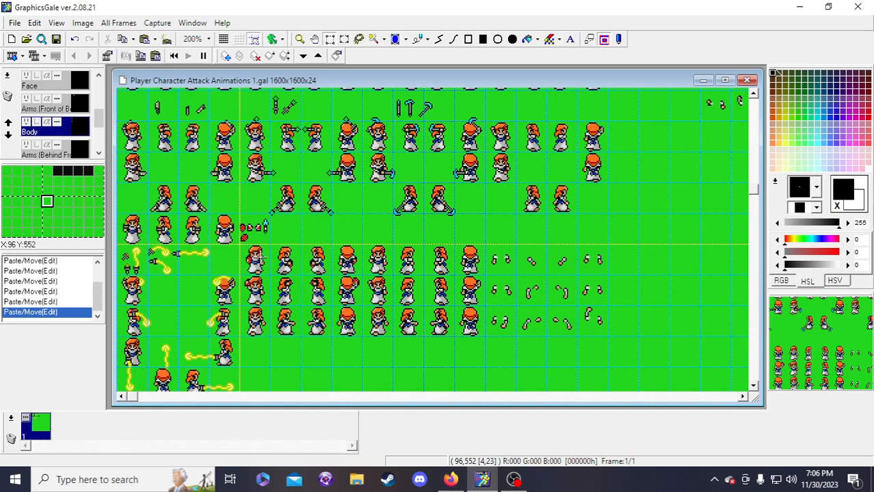
- Save the sprite sheet file again
scroll(260, 253, "down", 1)
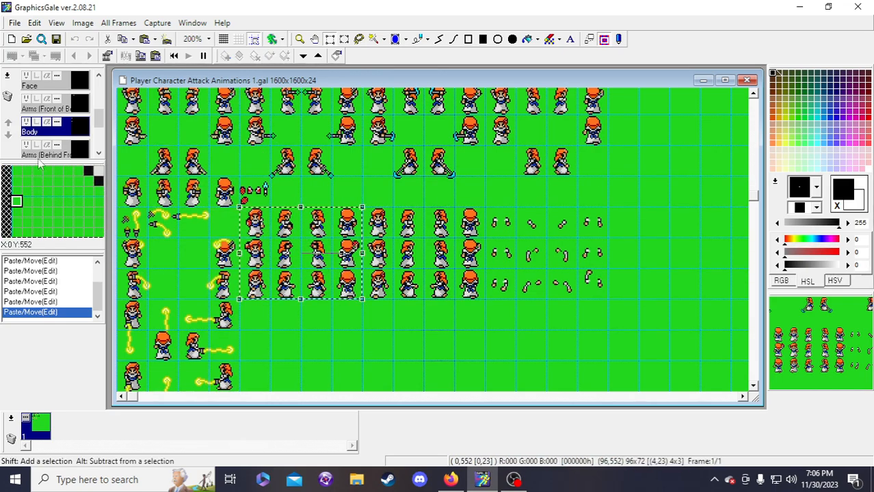
scroll(372, 273, "down", 1)
scroll(373, 274, "up", 2)
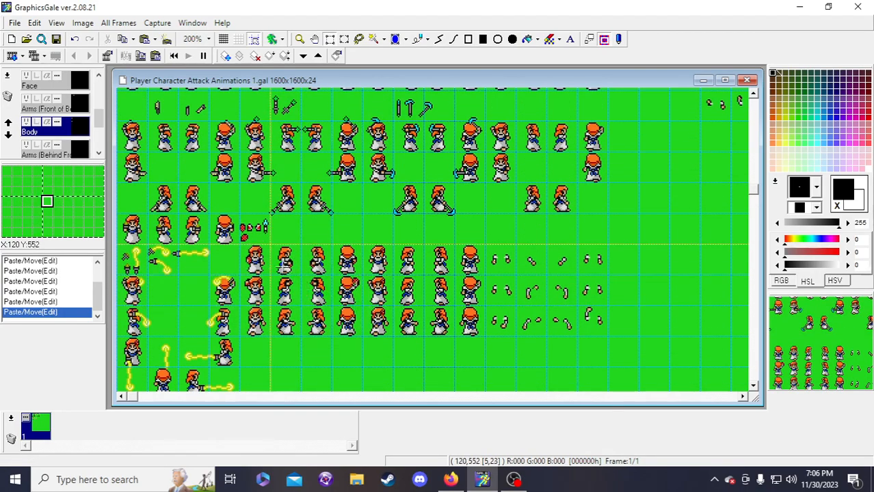
scroll(254, 268, "down", 1)
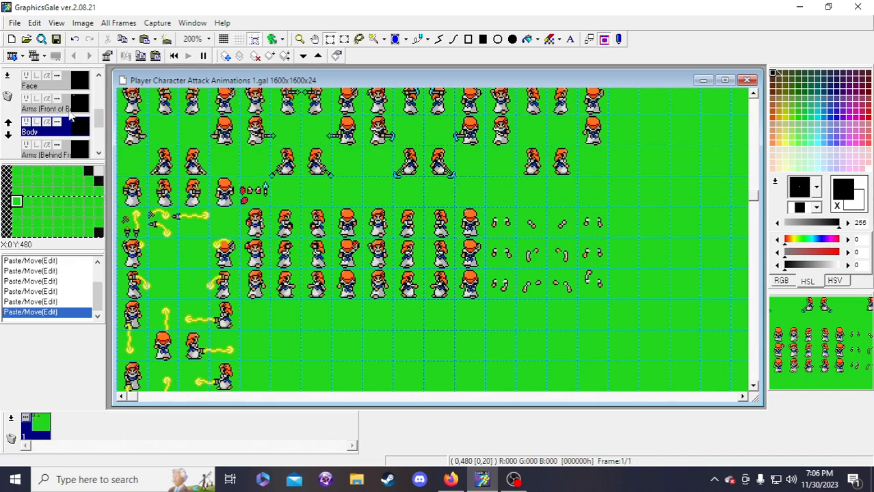
left_click(56, 40)
- Examine the layer stack and the rows of attack poses around the two 4x3-cell character blocks
left_click_drag(98, 120, 99, 110)
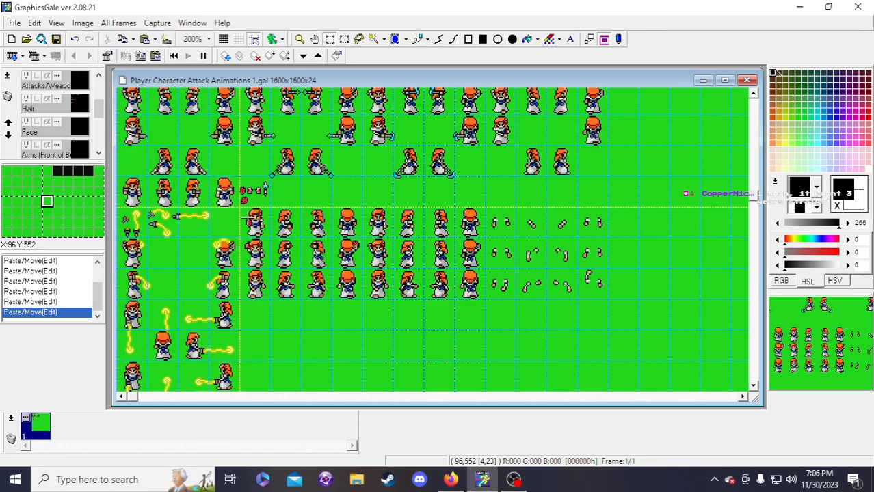
left_click_drag(247, 217, 362, 299)
left_click(386, 328)
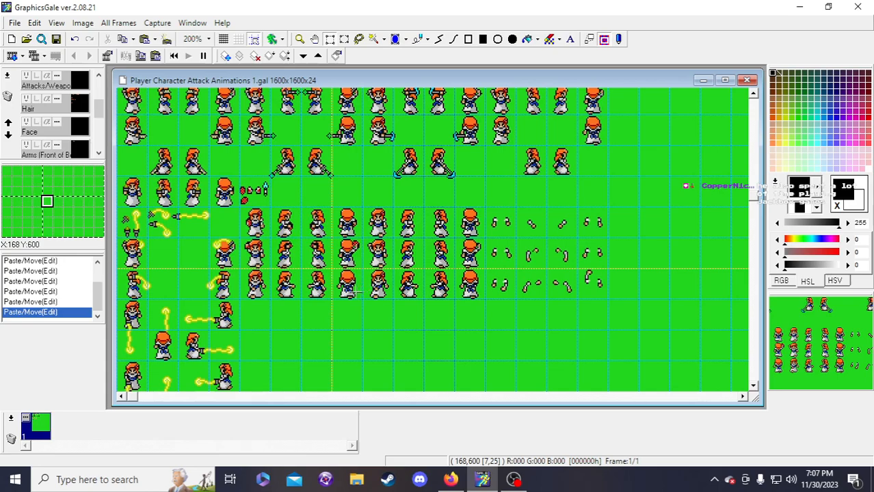
scroll(82, 116, "up", 4)
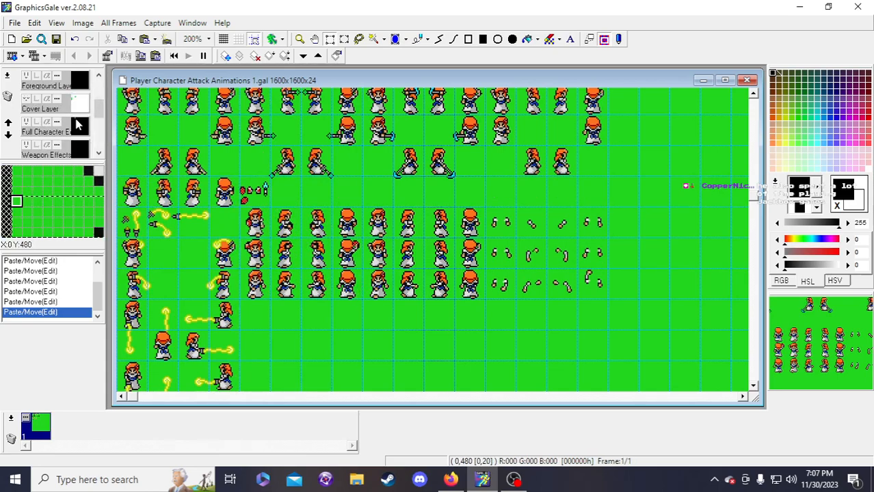
scroll(77, 124, "down", 3)
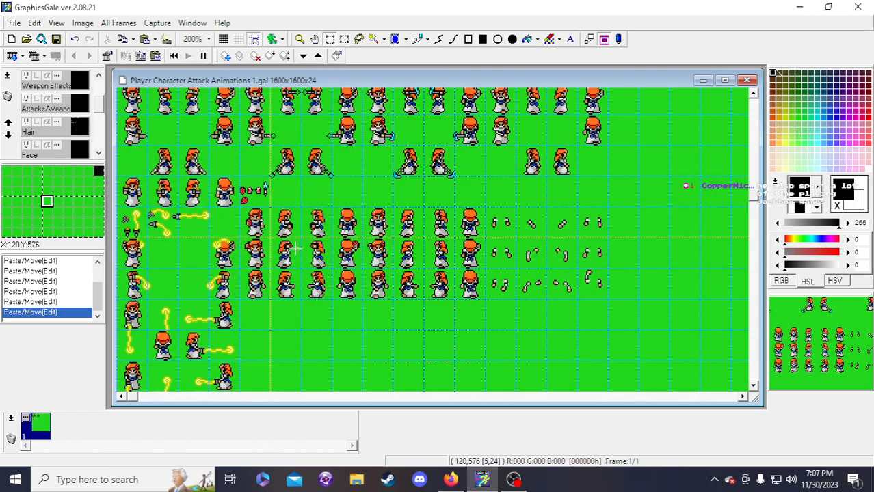
scroll(300, 260, "down", 1)
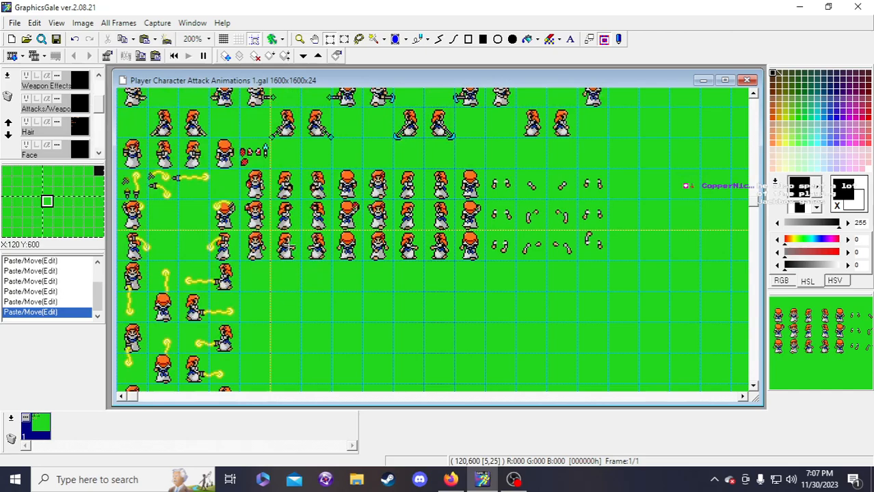
scroll(301, 274, "up", 1)
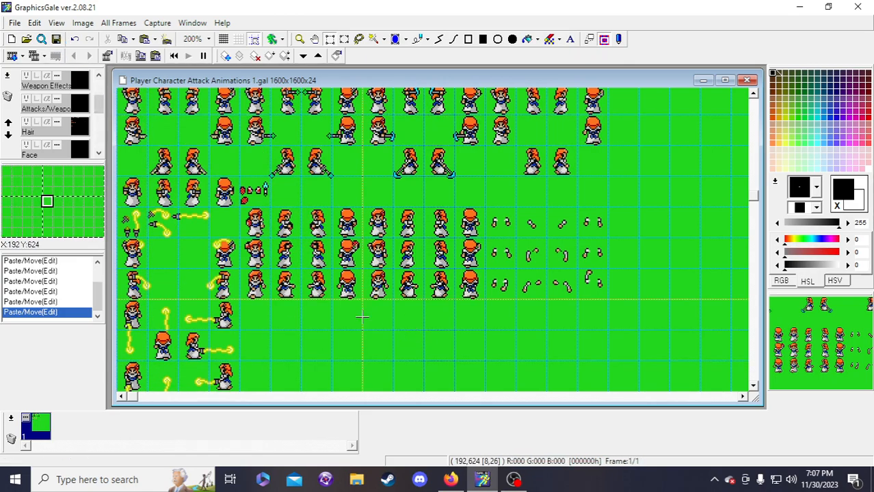
scroll(362, 317, "up", 2)
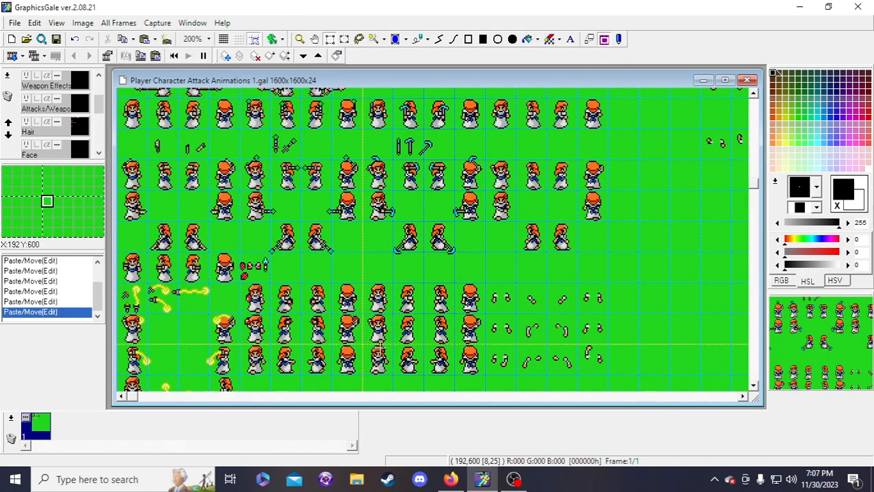
scroll(380, 349, "down", 2)
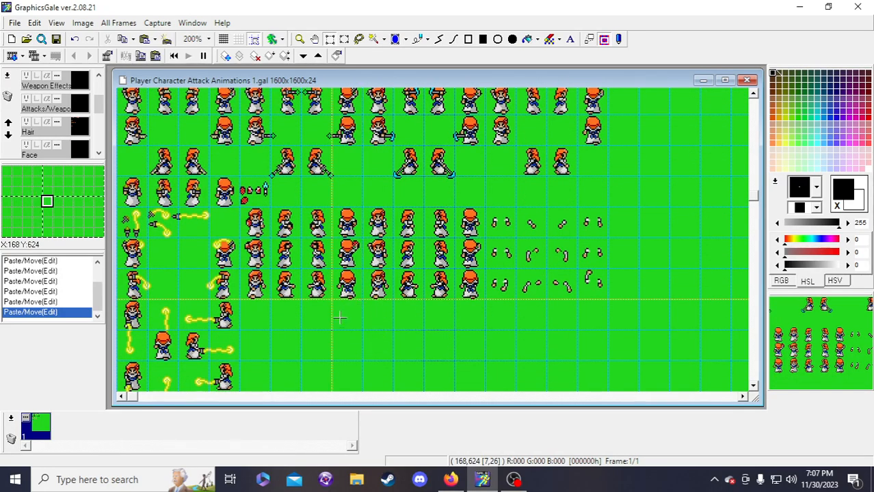
scroll(339, 317, "up", 3)
scroll(339, 310, "down", 2)
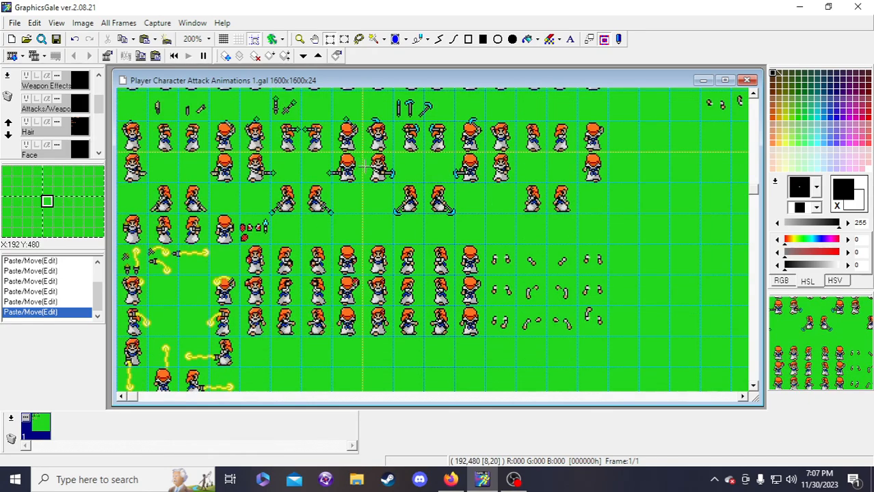
scroll(76, 148, "up", 1)
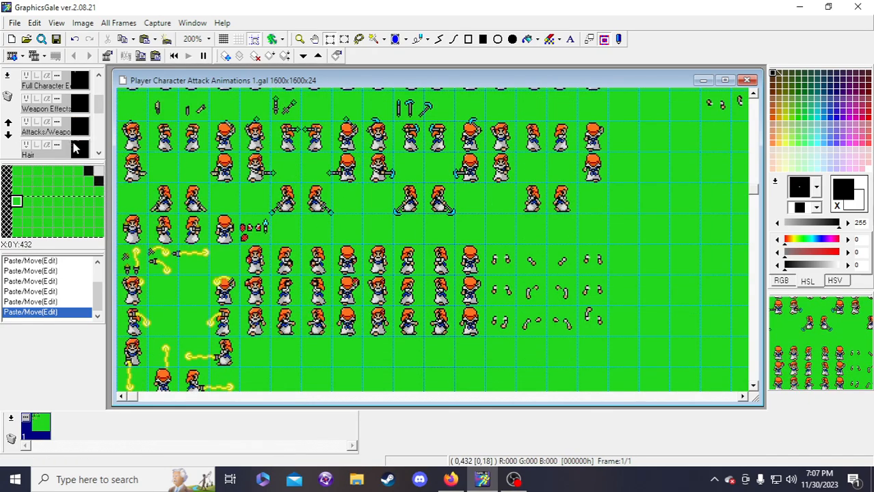
scroll(76, 149, "down", 1)
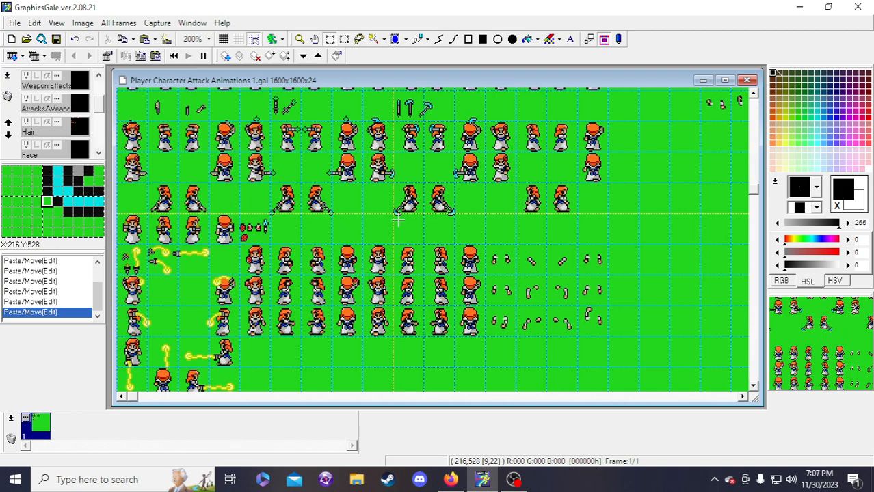
- On the Attacks/Weapon layer, select the 12x17 cyan-tipped weapon sprite and place a copy at (197,556) on the top row's fifth character
left_click_drag(253, 262, 347, 320)
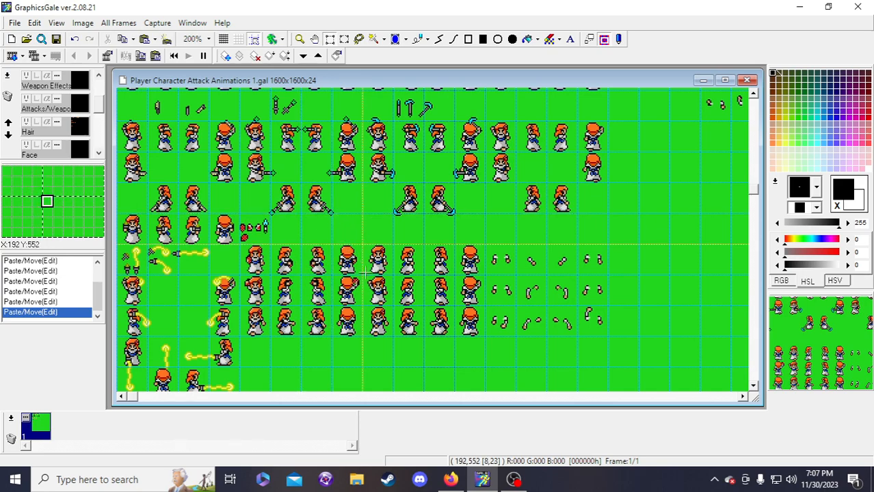
scroll(190, 144, "down", 1)
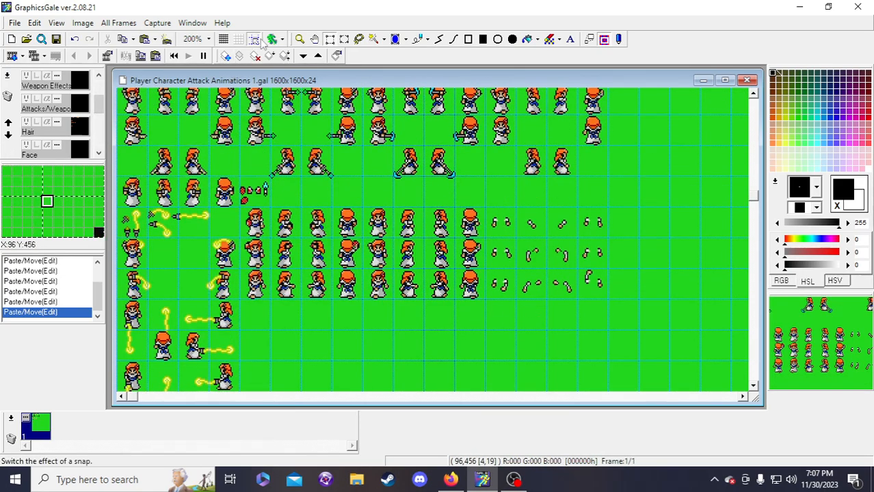
left_click(323, 227)
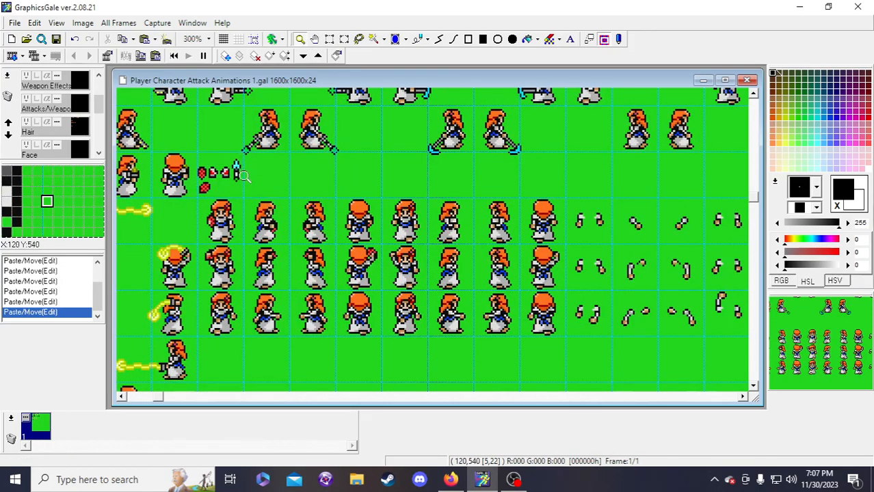
left_click(329, 39)
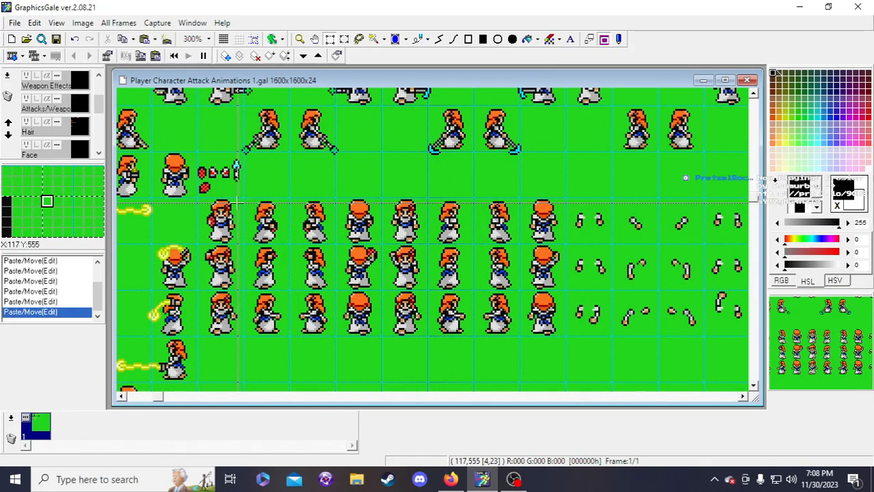
scroll(69, 121, "up", 1)
left_click(76, 127)
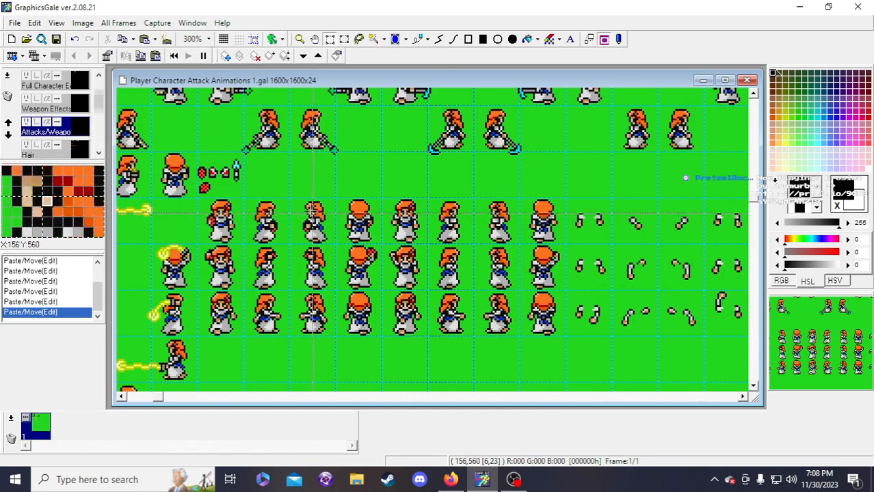
left_click_drag(235, 164, 256, 180)
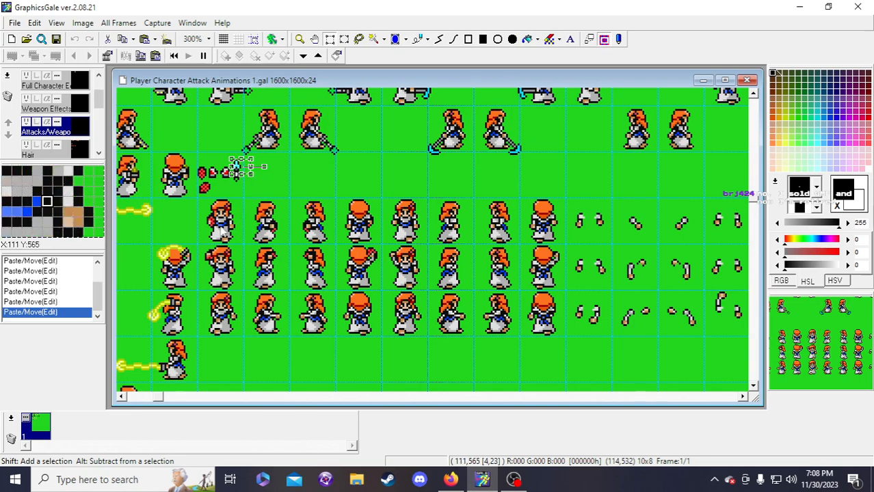
left_click(239, 184)
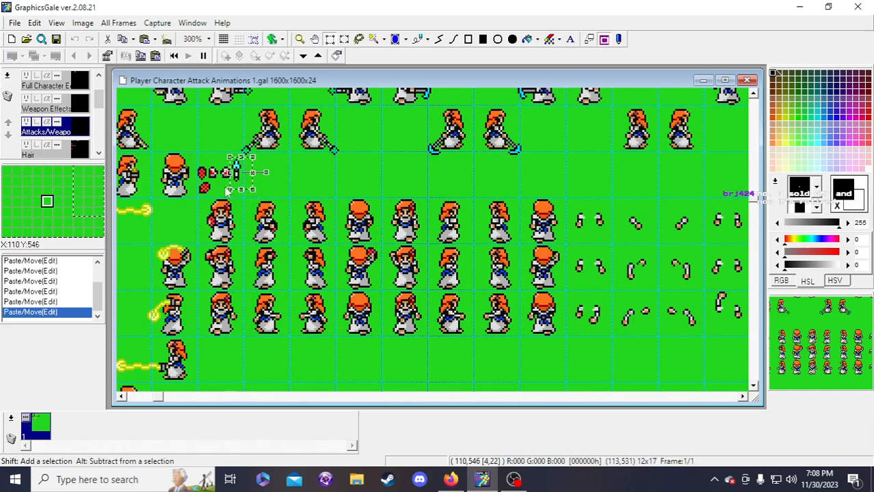
left_click_drag(239, 181, 396, 233)
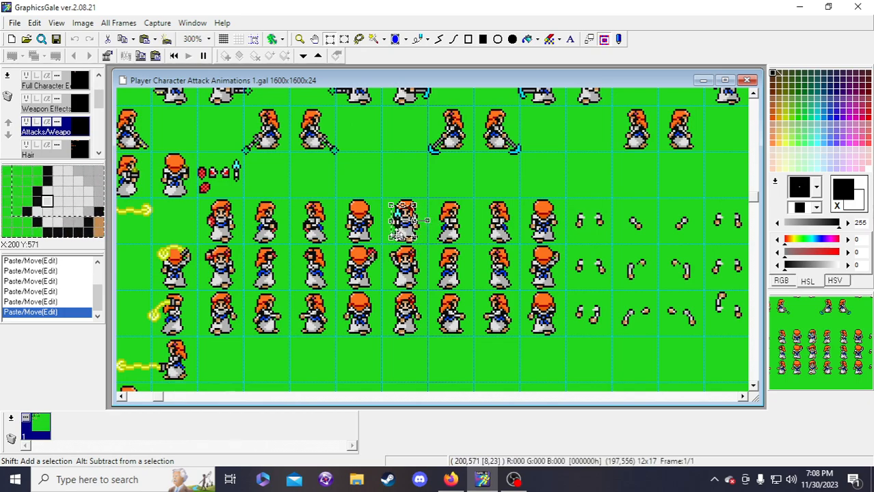
- Examine how weapons are held in the other attack poses and the loose arm sprites across the sheet
scroll(393, 232, "up", 10)
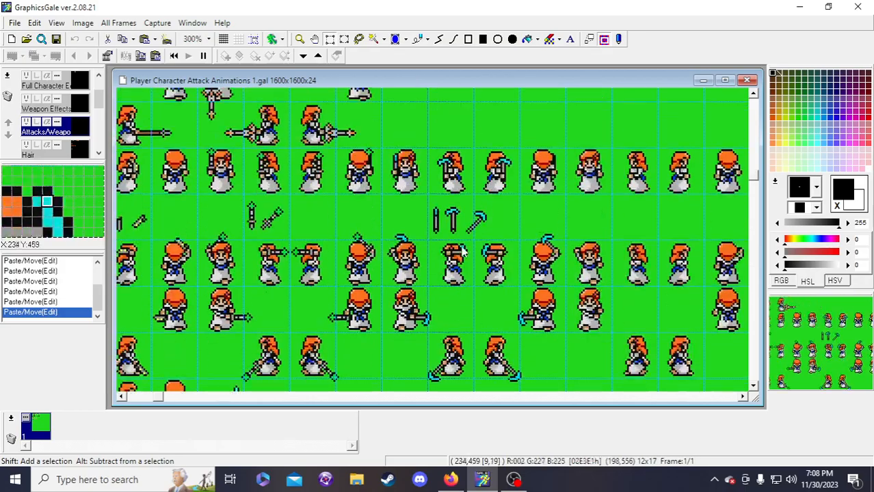
left_click_drag(156, 406, 332, 391)
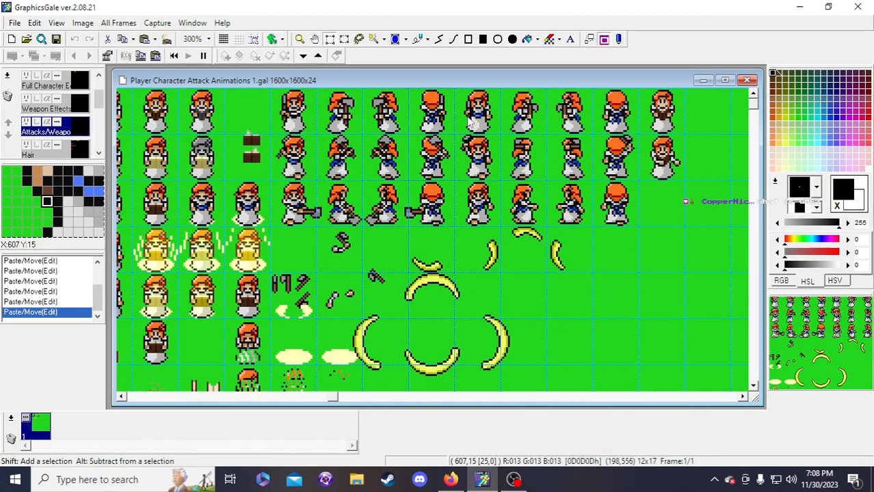
scroll(222, 393, "down", 5)
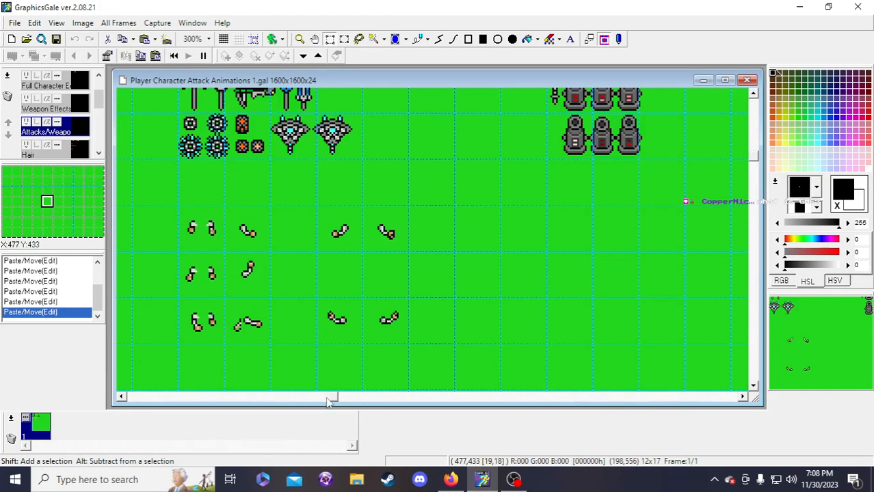
scroll(342, 362, "left", 10)
scroll(342, 335, "down", 2)
scroll(345, 339, "up", 6)
scroll(334, 356, "down", 4)
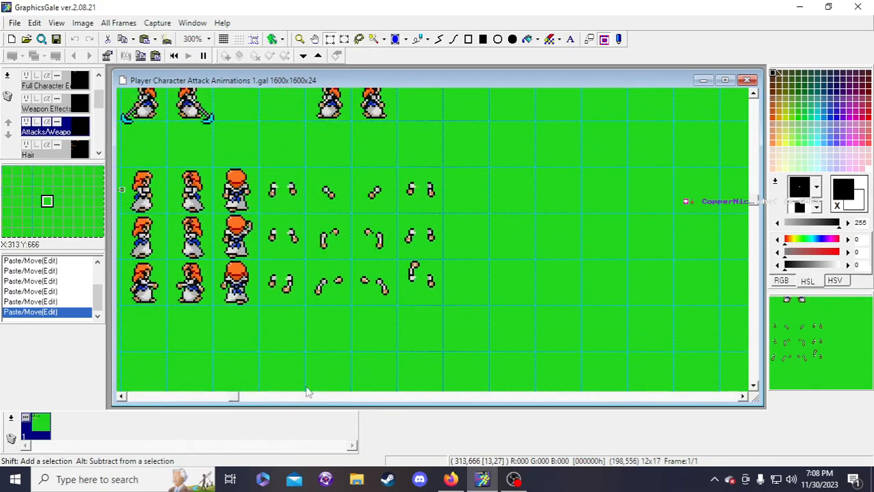
scroll(238, 400, "left", 8)
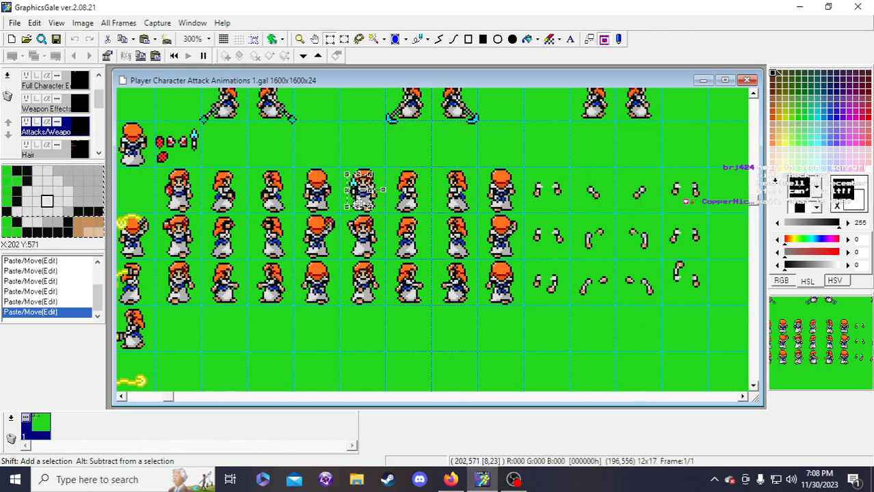
- Fix the weapon in place at (196,556) and retouch its pixels around the hand near (198,565) with the Connect Line tool
left_click(448, 154)
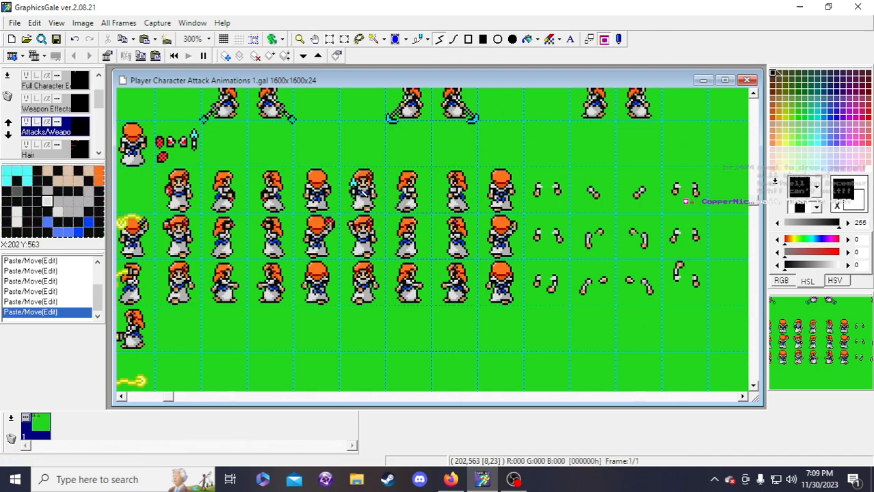
double_click(353, 192)
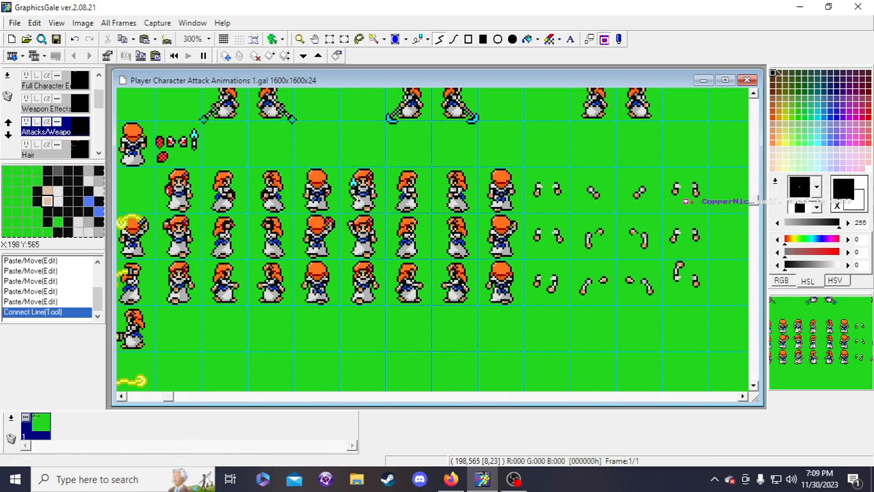
double_click(354, 191)
key("Escape")
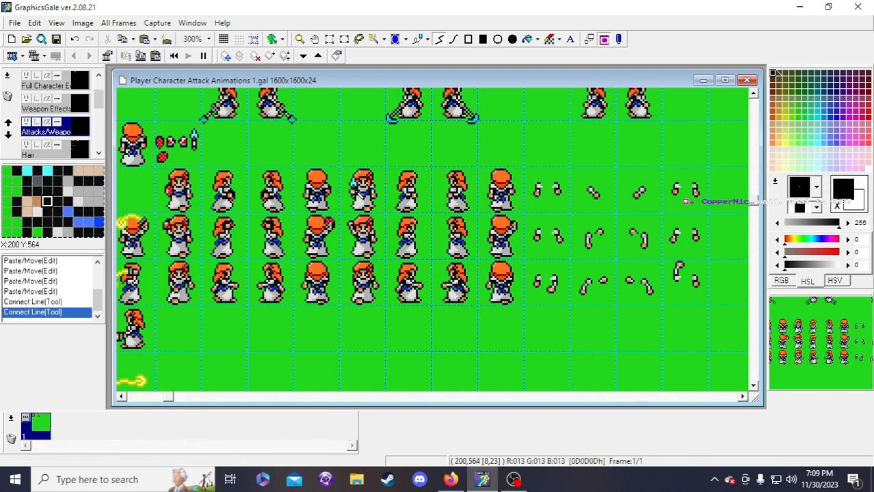
- Compare the placed weapon with the attack rows above and the whip poses beside and below the character block
scroll(536, 272, "up", 10)
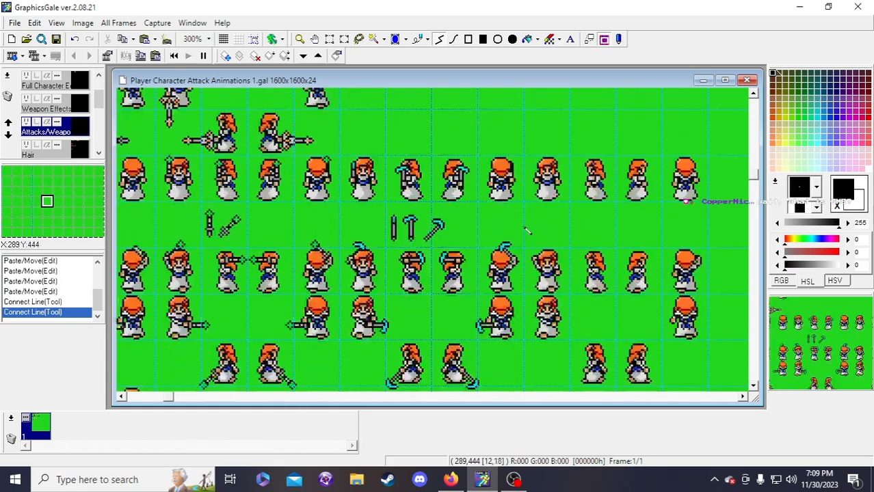
left_click_drag(170, 401, 130, 402)
scroll(226, 321, "down", 20)
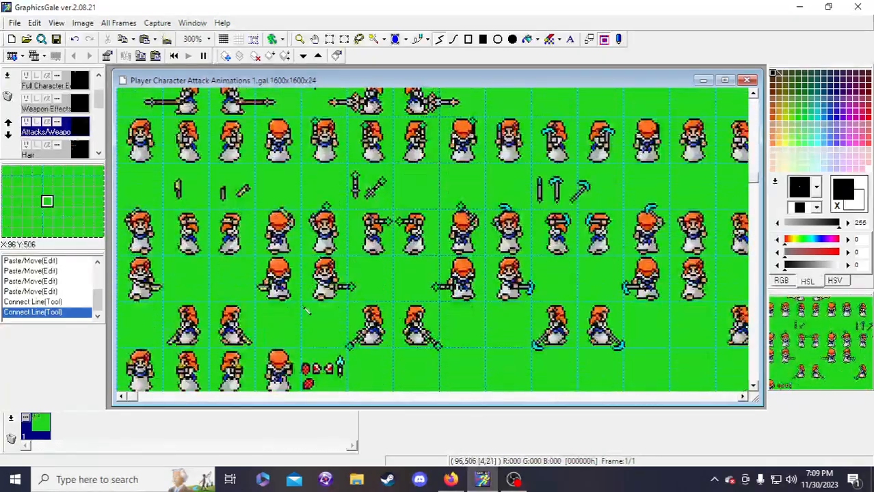
scroll(299, 319, "down", 10)
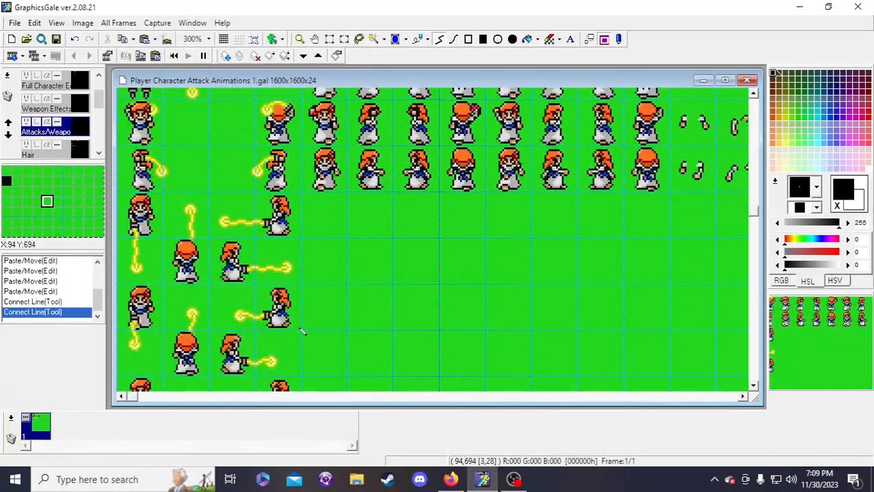
scroll(312, 342, "up", 5)
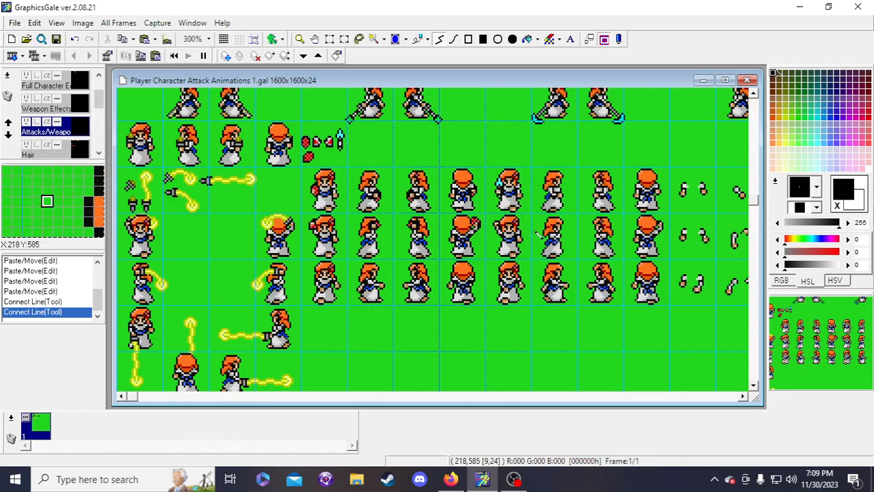
left_click_drag(828, 346, 830, 350)
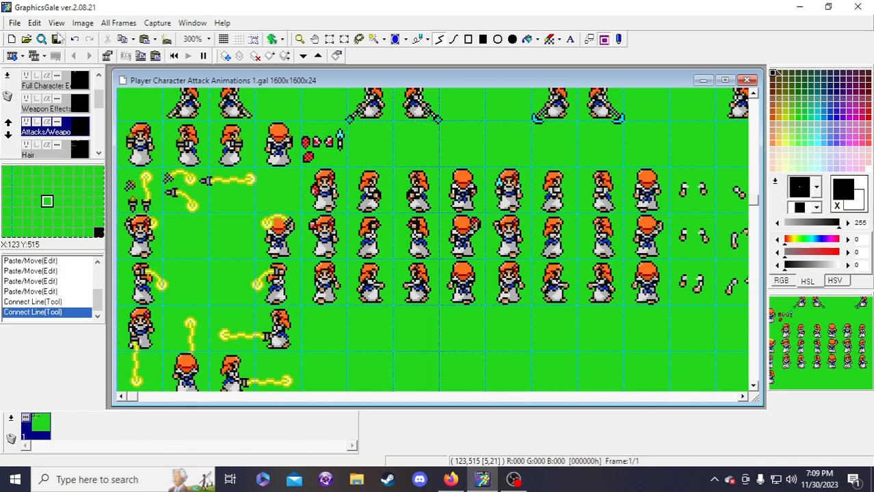
- Try to repaint the fifth character's hand on the Arms (Front of Body) layer in sampled colours, temporarily hiding the Attacks/Weapon layer
scroll(86, 137, "down", 3)
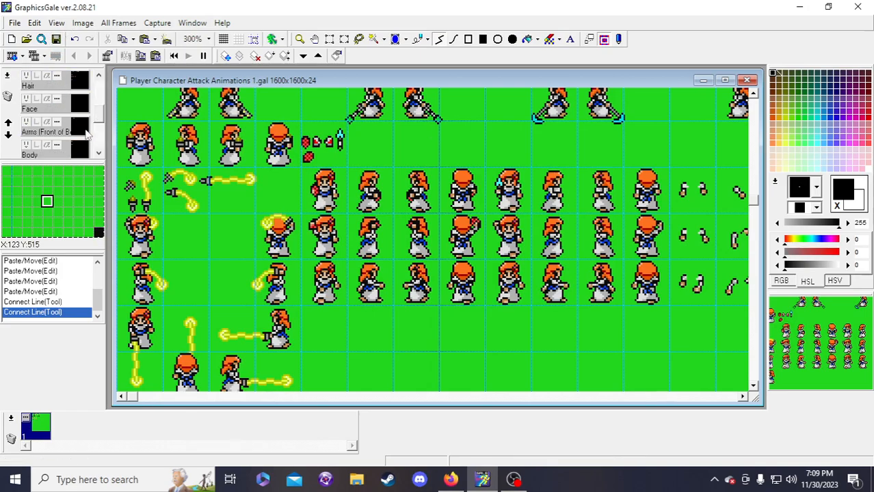
left_click(82, 133)
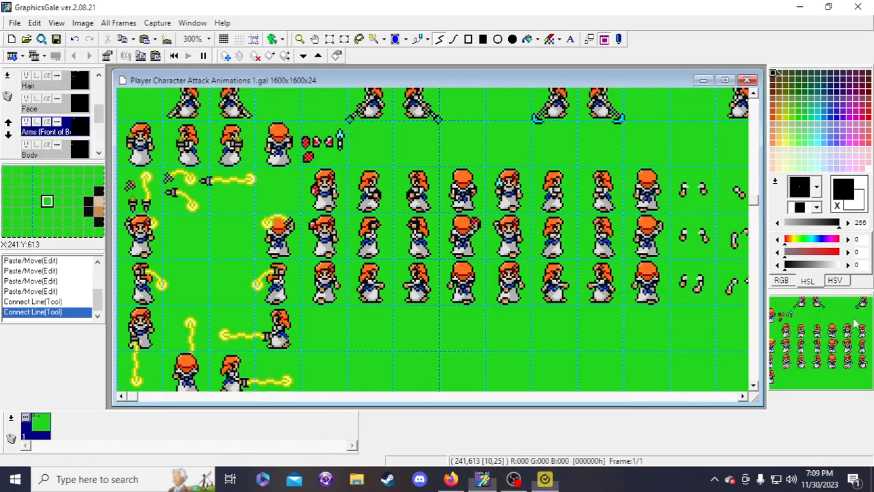
scroll(41, 114, "up", 1)
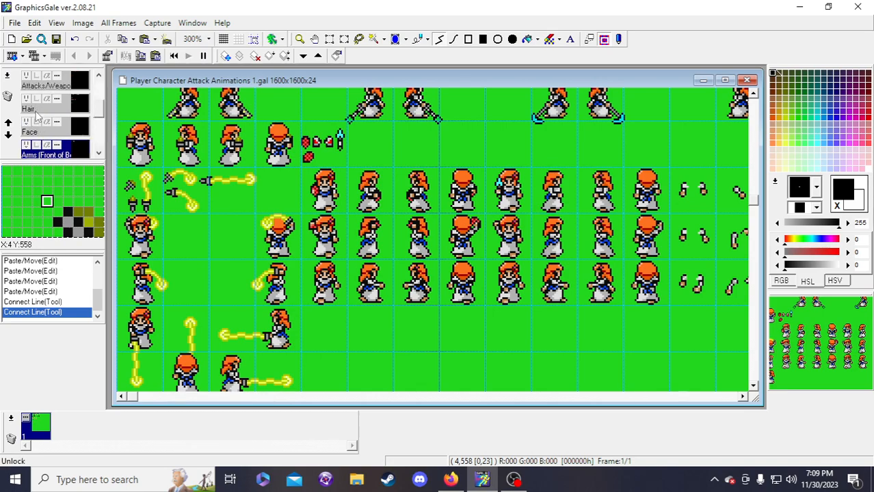
left_click(26, 76)
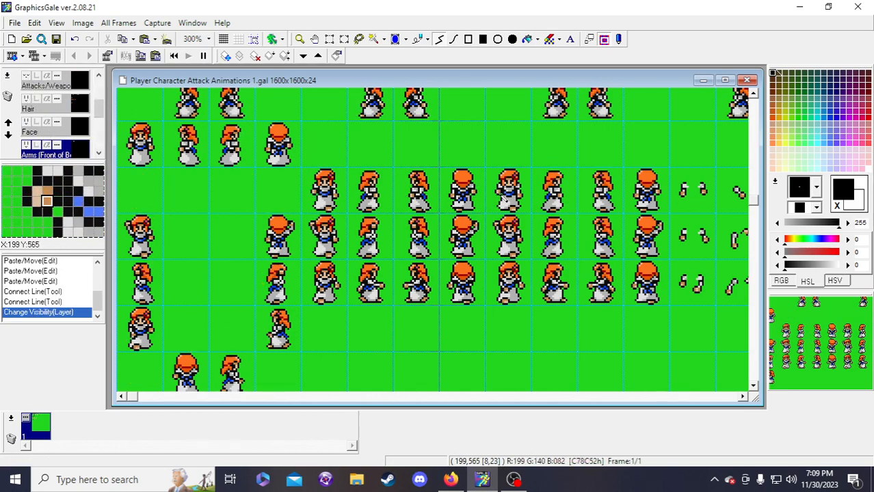
right_click(500, 194)
left_click(499, 191)
right_click(498, 195)
left_click(500, 191)
left_click(501, 194)
right_click(498, 191)
left_click(499, 194)
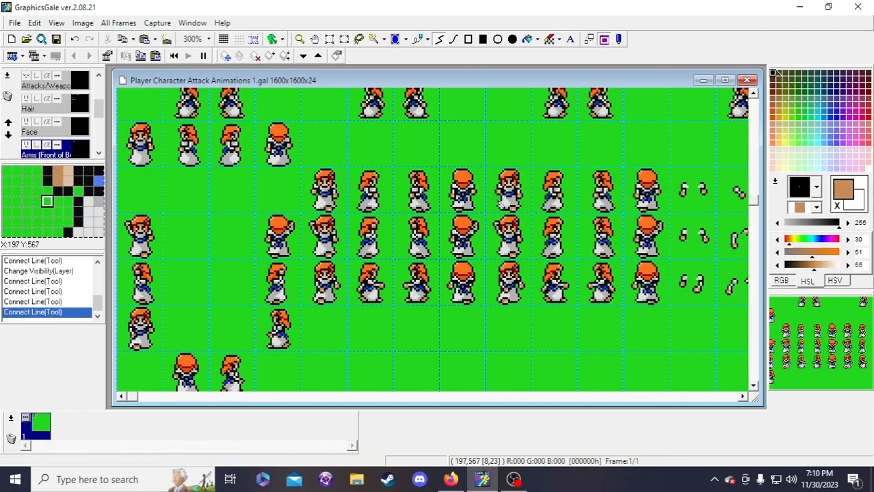
left_click(28, 80)
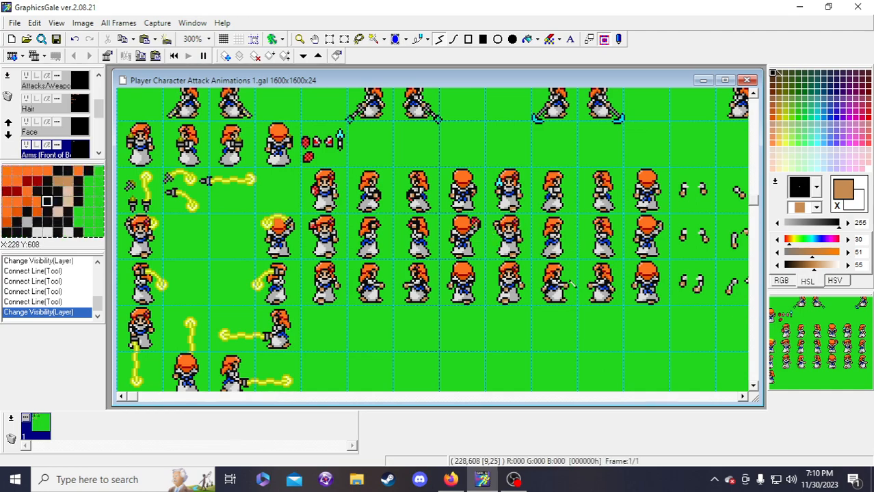
- Undo the hand repainting and the layer visibility changes
key("ctrl+z")
key("ctrl+z")
key("ctrl+z")
key("ctrl+z")
key("ctrl+z")
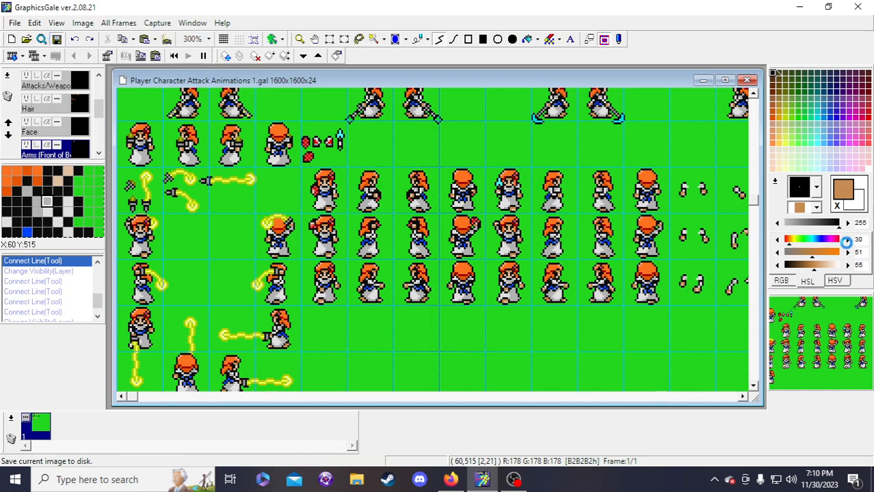
- Place an 8x14 copy of the spare cyan-tipped weapon on the sixth top-row character at (231,559) on the Attacks/Weapon layer
left_click(330, 39)
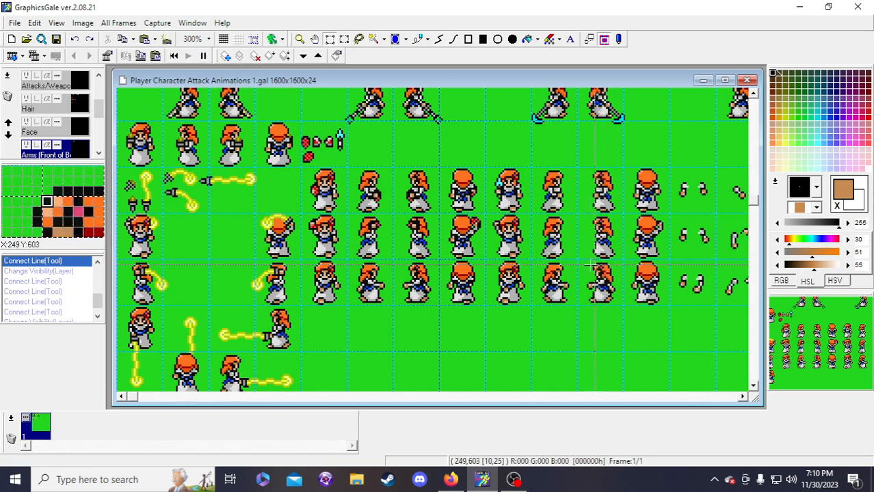
left_click_drag(135, 402, 172, 399)
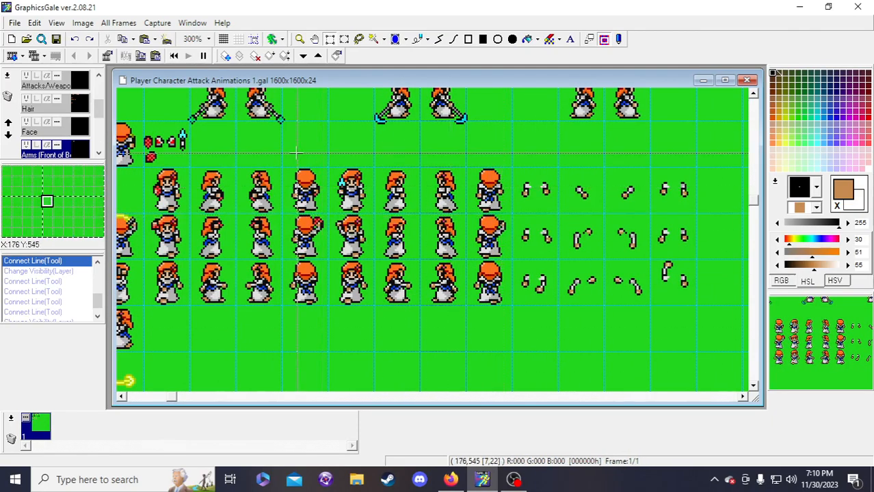
left_click(77, 87)
left_click_drag(177, 127, 330, 141)
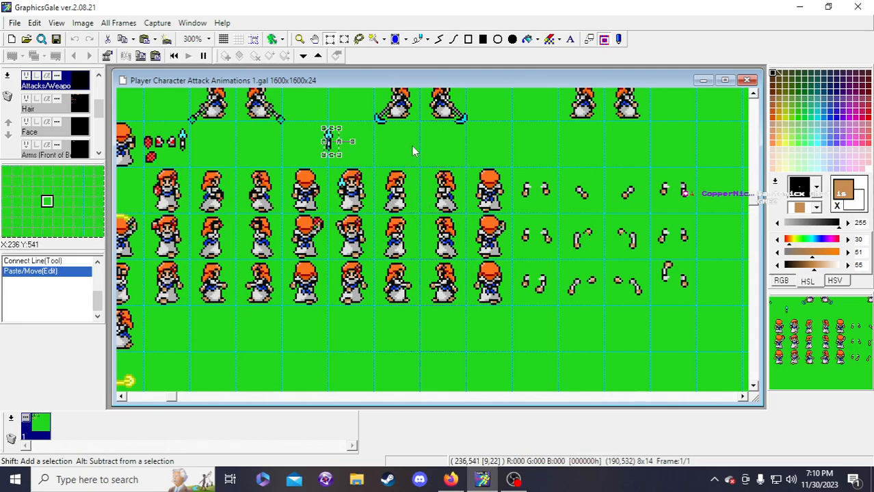
left_click_drag(329, 141, 411, 194)
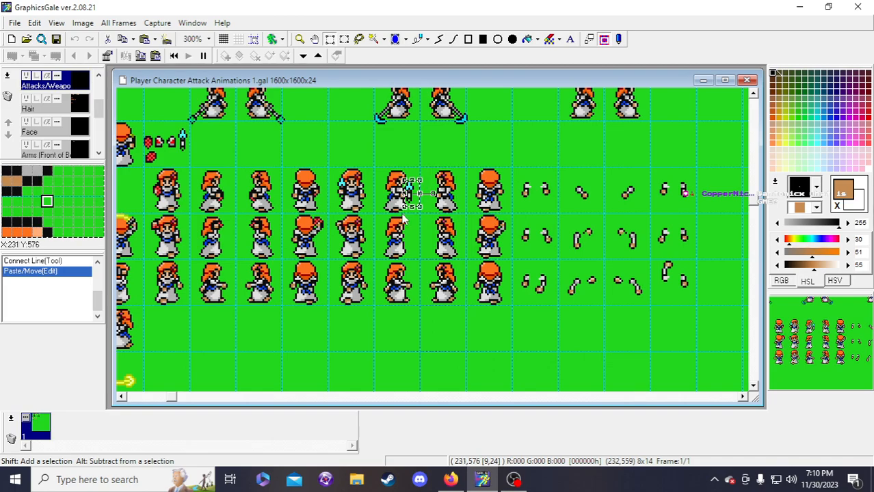
key("Left")
key("Left")
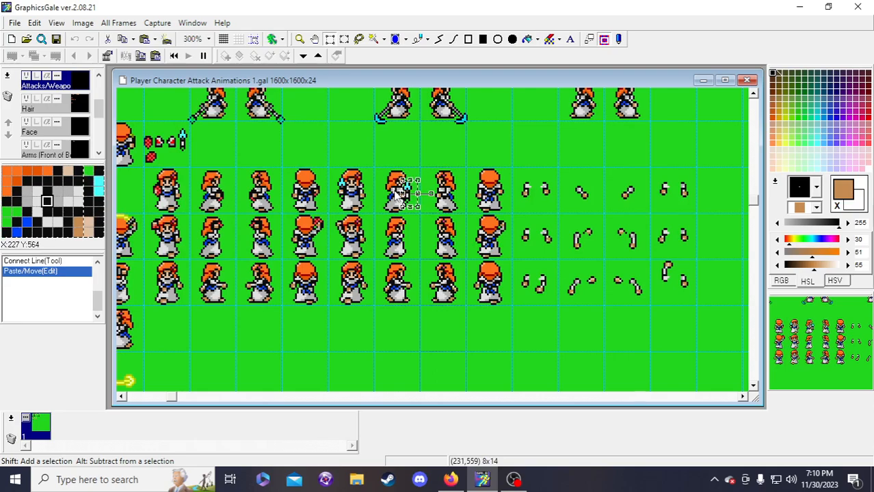
key("Right")
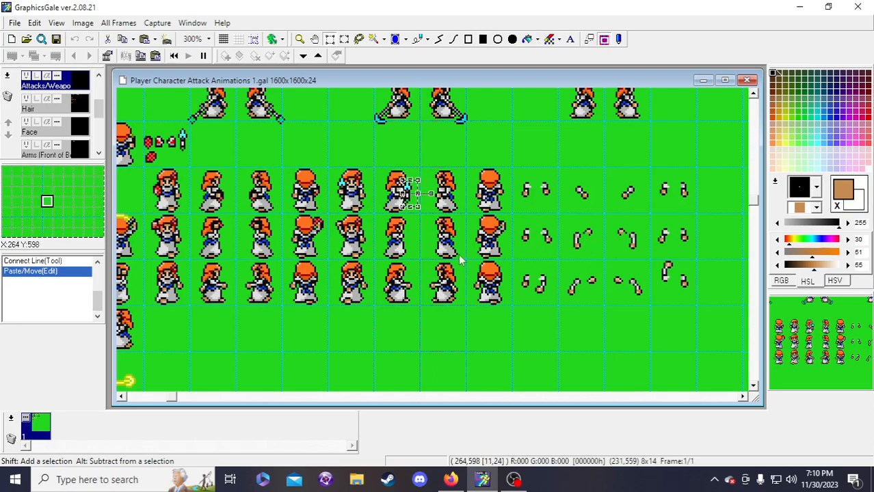
- Compare the floating weapon's placement with the attack poses above and the axe poses farther along the sheet
scroll(445, 335, "up", 3)
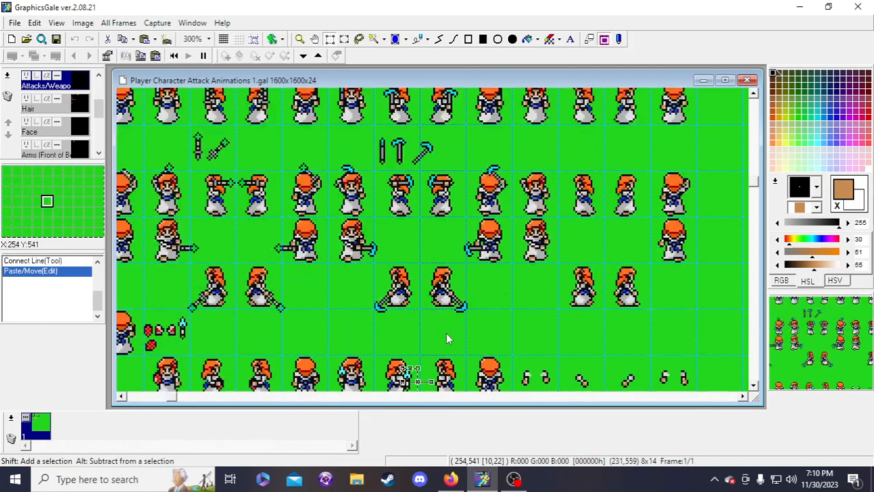
scroll(445, 332, "down", 3)
scroll(328, 389, "up", 3)
left_click_drag(176, 396, 349, 393)
scroll(378, 345, "up", 5)
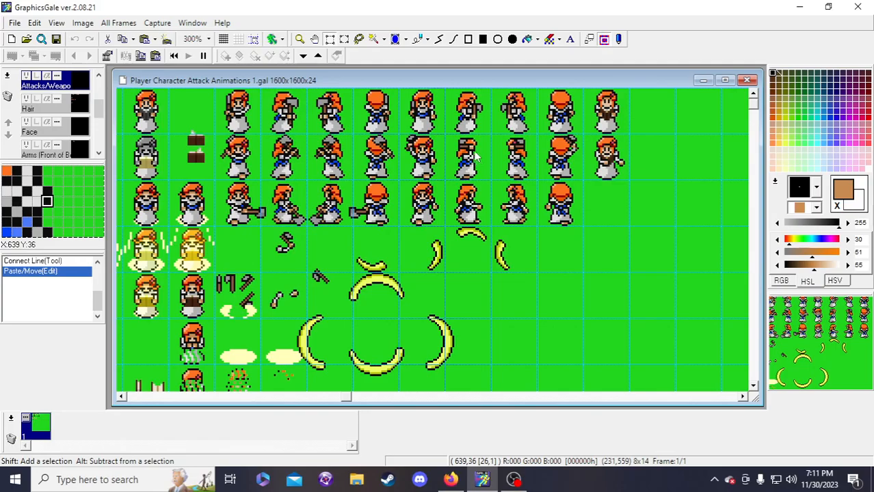
scroll(384, 239, "down", 10)
left_click_drag(346, 396, 179, 396)
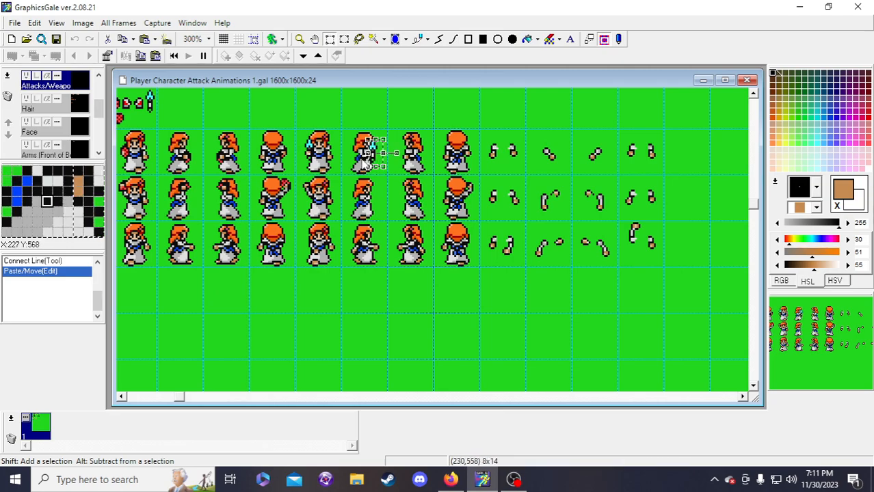
- Fix the sixth character's weapon in place at (229,559) and retouch its pixels near (230,567) in black with the Connect Line tool
key("Down")
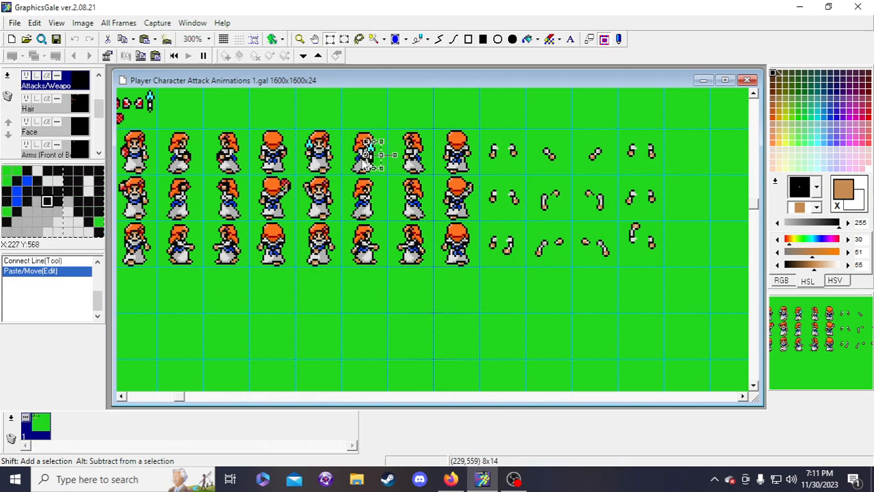
scroll(364, 165, "up", 2)
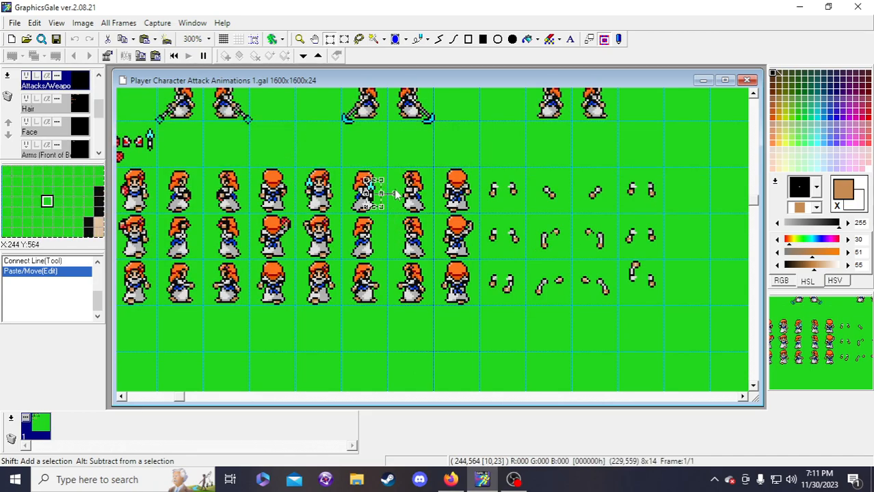
left_click(385, 199)
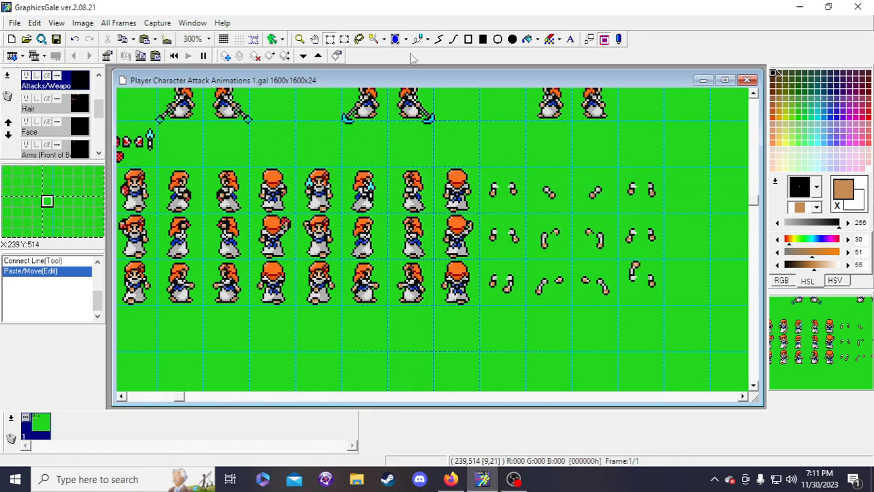
left_click(439, 40)
left_click(776, 80)
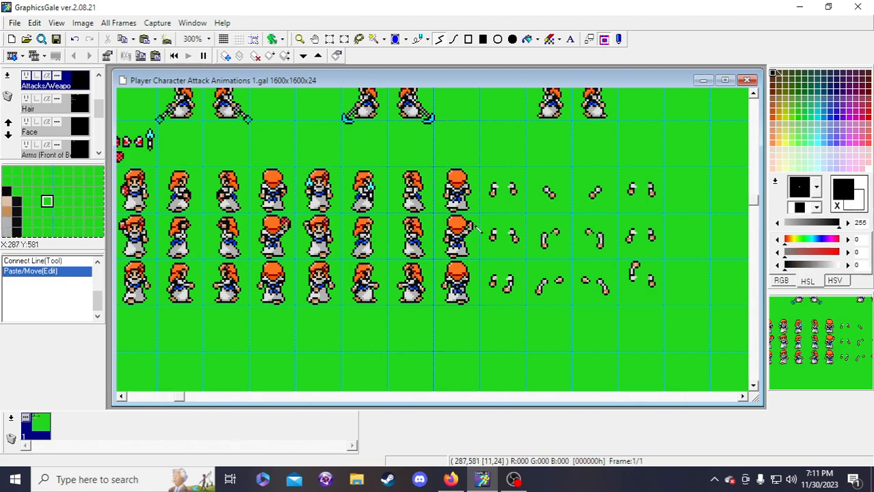
left_click(373, 197)
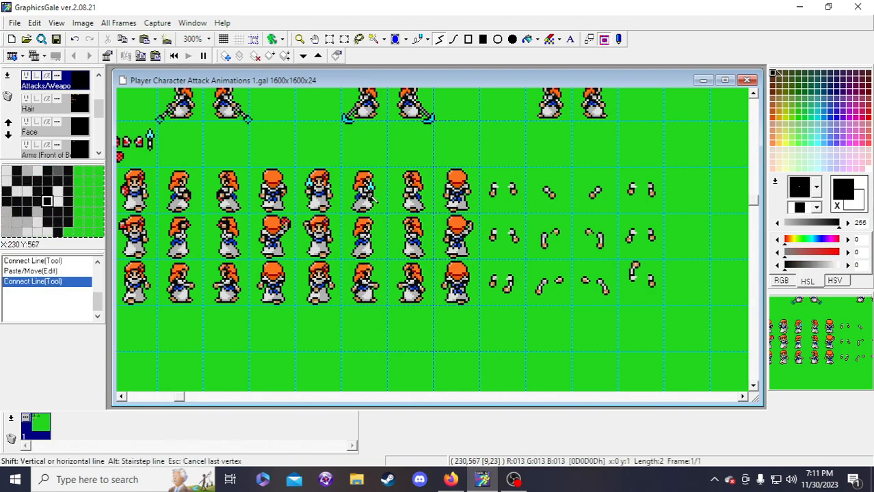
left_click(374, 198)
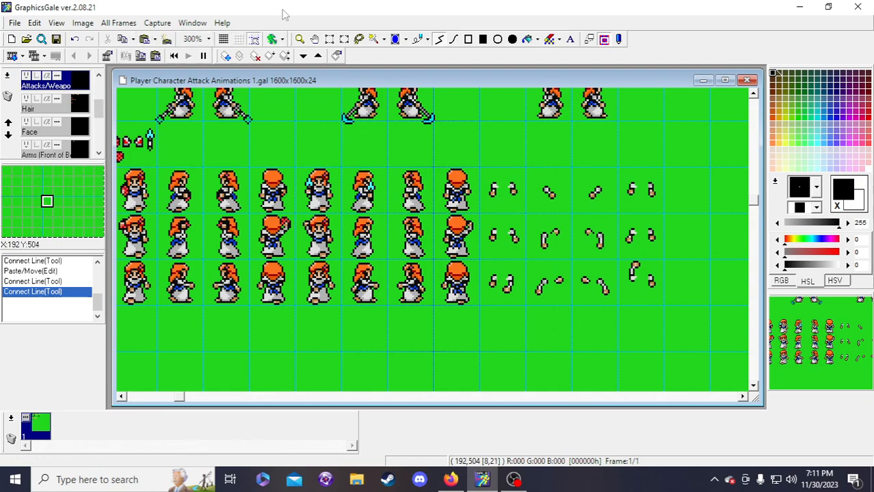
- Copy the sixth character's 24x24 weapon cell, flip it horizontally and place it on the seventh character at (241,552)
left_click(330, 39)
mouse_move(345, 171)
left_mouse_down()
mouse_move(366, 196)
mouse_move(415, 195)
left_mouse_up()
left_click(82, 22)
left_click(398, 215)
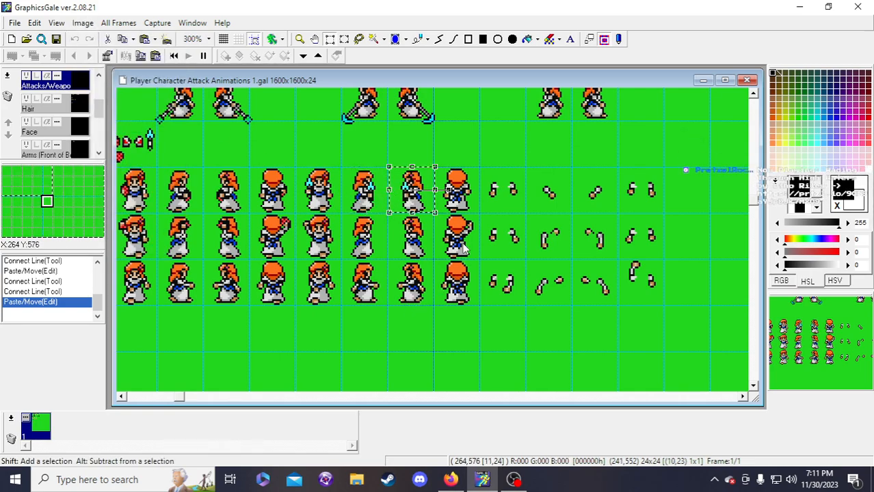
left_click(442, 198)
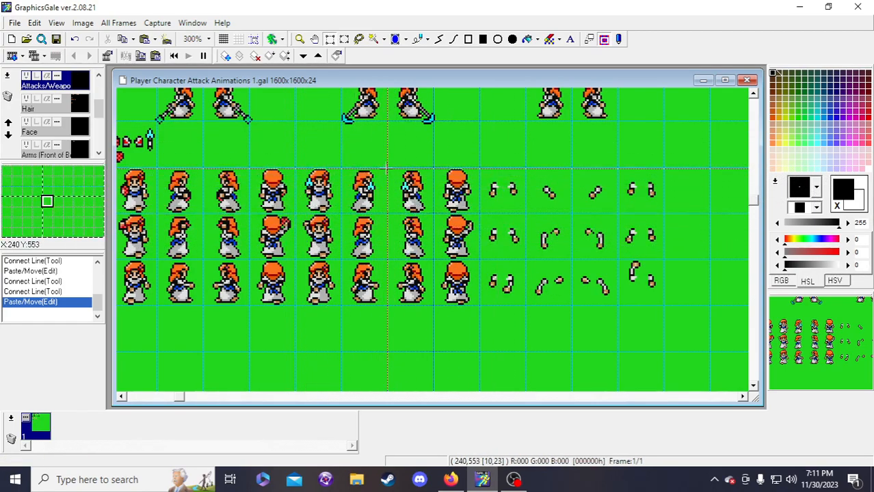
- Compare the new weapon poses in the top row with the attack rows above and the neighbouring whip poses
scroll(167, 282, "up", 1)
scroll(166, 283, "up", 1)
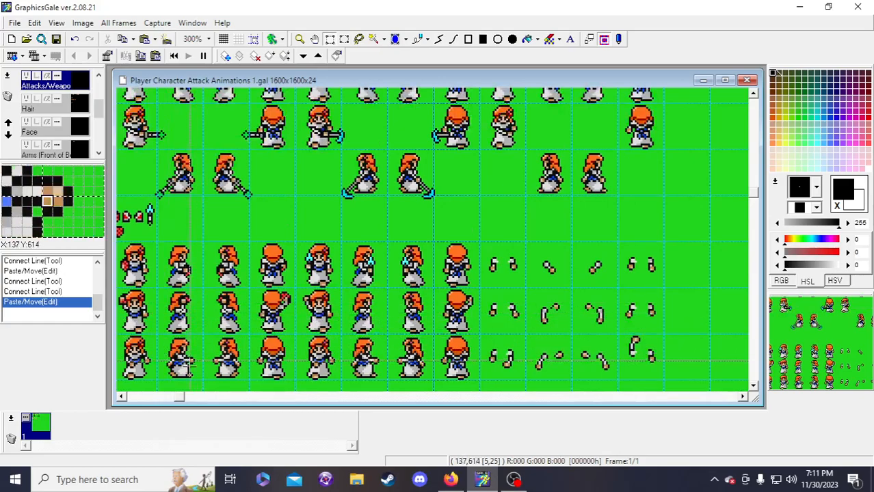
left_click_drag(181, 400, 162, 400)
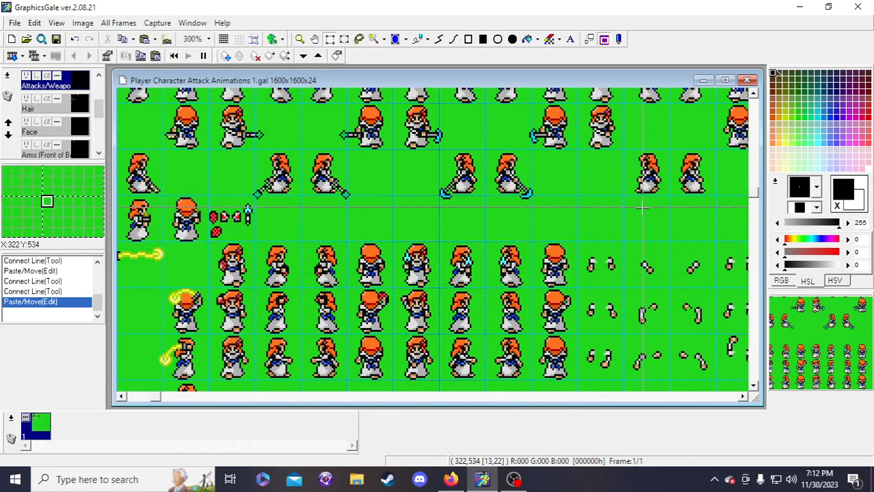
left_click_drag(155, 397, 174, 397)
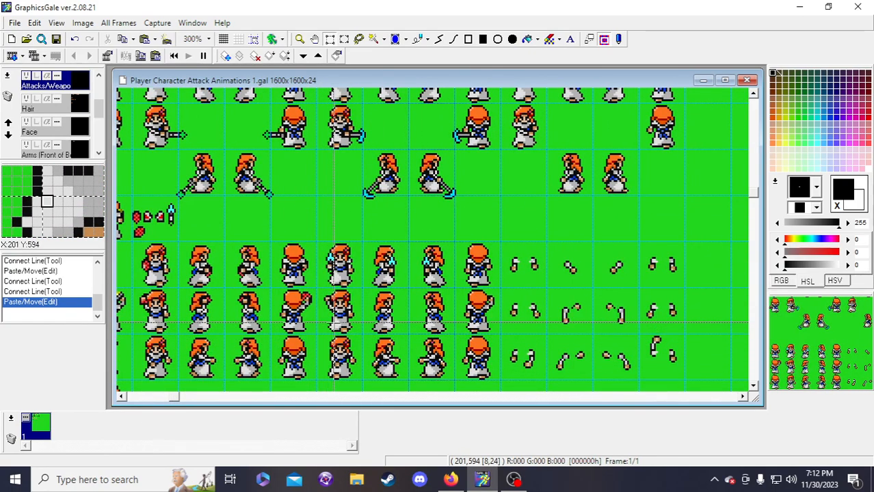
scroll(410, 270, "down", 1)
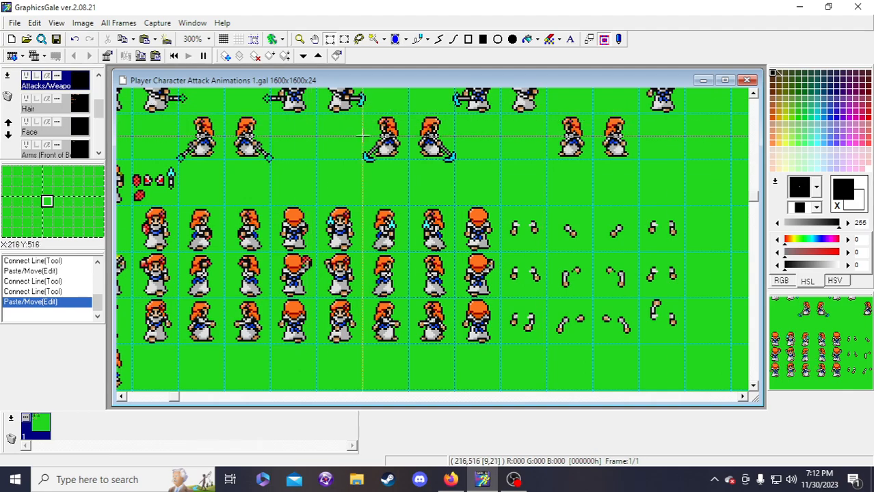
scroll(389, 231, "up", 2)
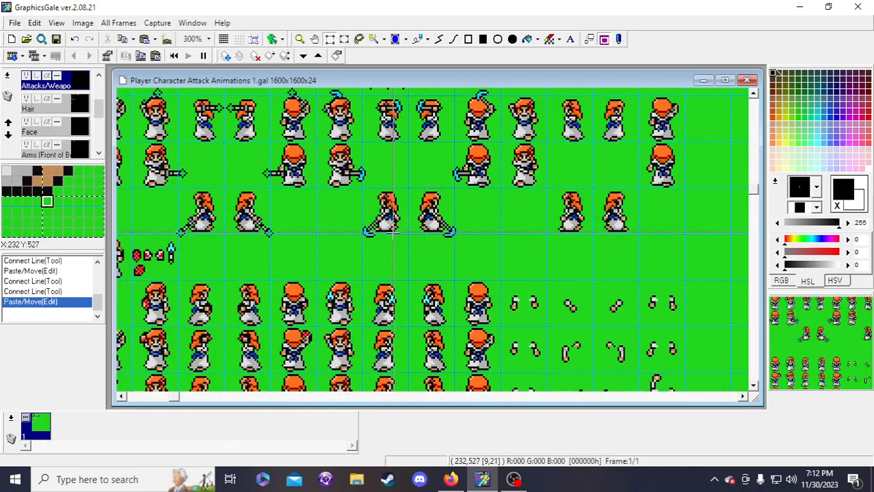
scroll(375, 220, "down", 2)
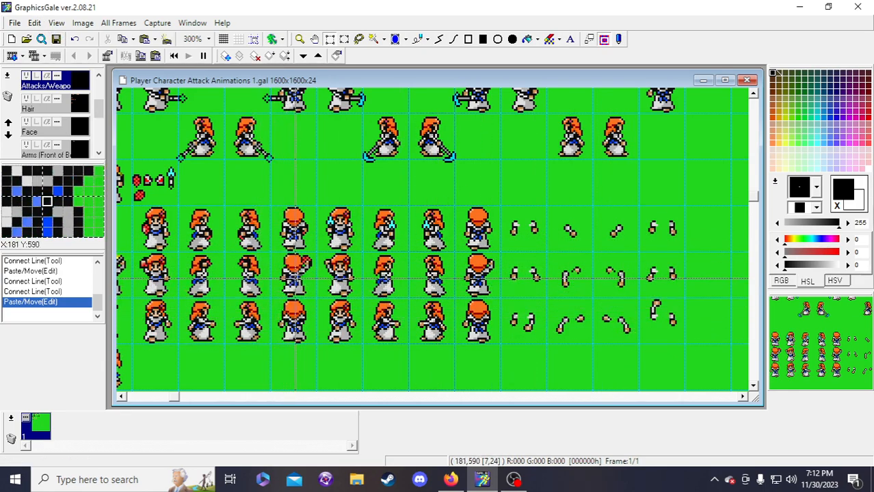
left_click_drag(175, 396, 179, 399)
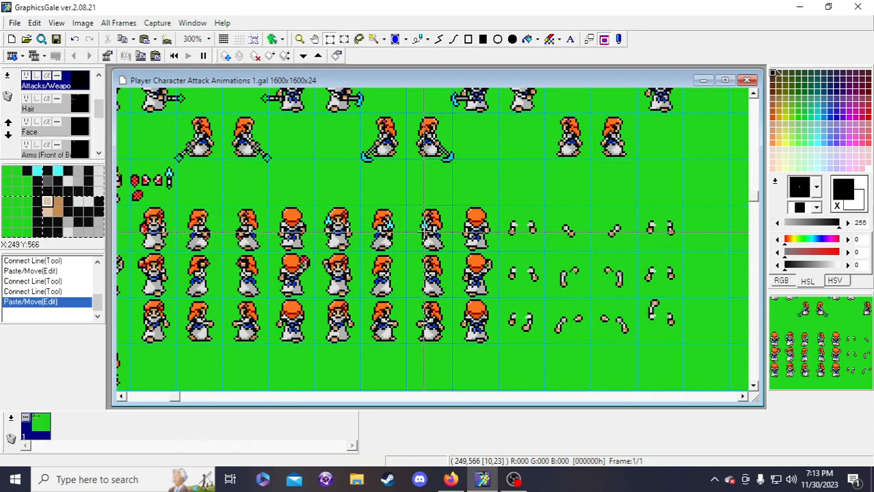
- Survey the other attack animations across the whole sprite sheet at 200% zoom
left_click(253, 39)
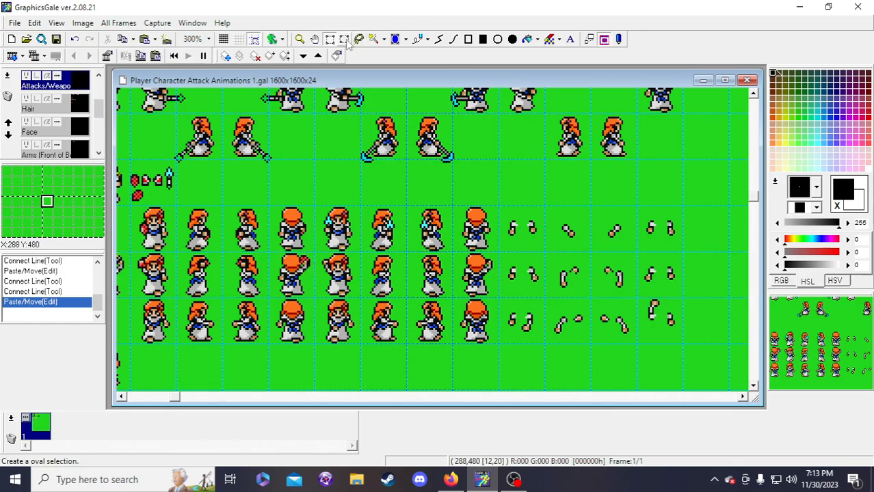
left_click(301, 40)
right_click(620, 214)
scroll(487, 277, "up", 6)
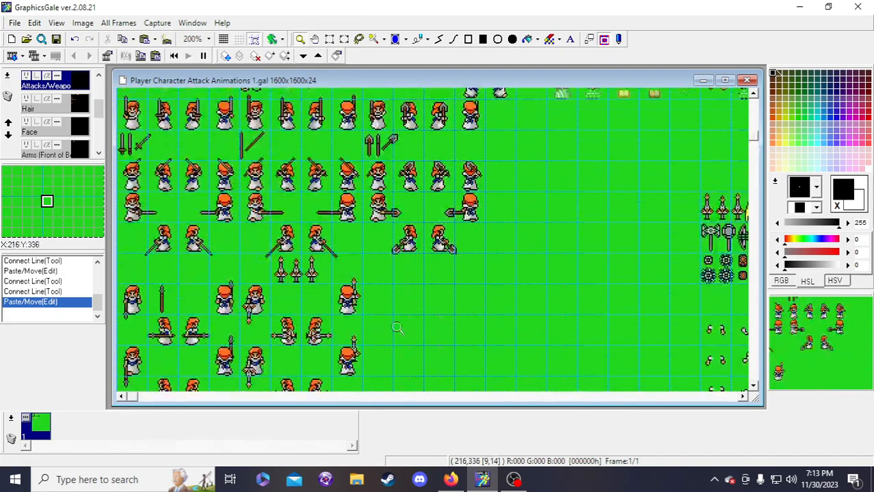
left_click_drag(133, 396, 366, 413)
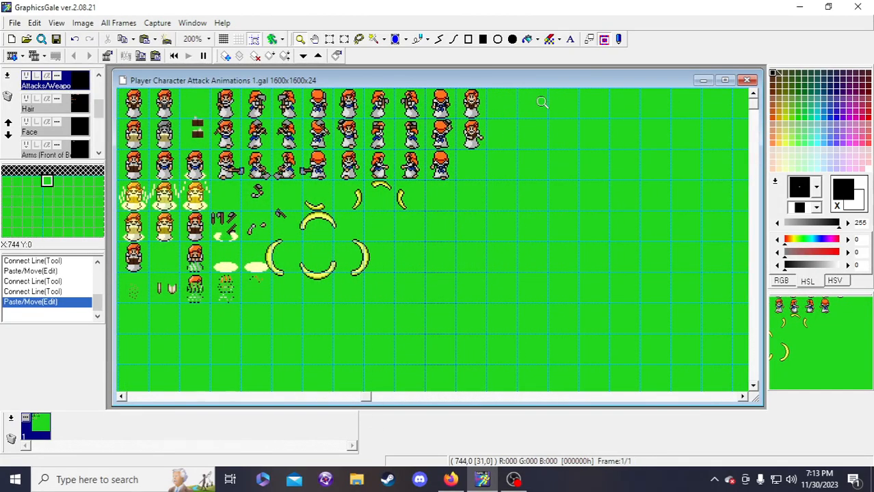
scroll(280, 214, "down", 10)
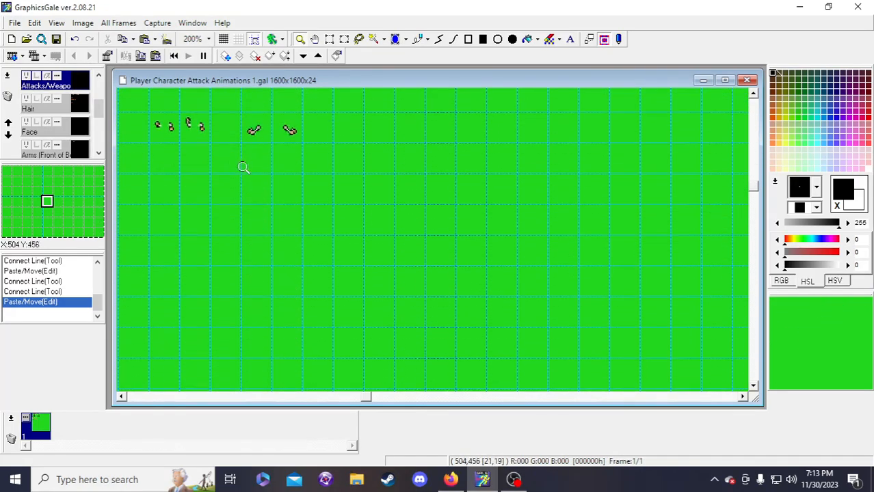
left_click_drag(366, 400, 104, 362)
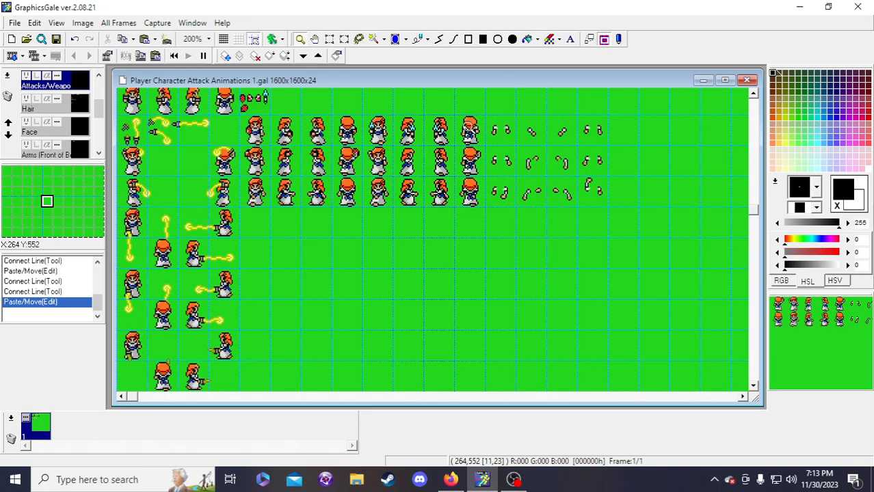
- Place an 8x13 copy of the spare cyan-tipped weapon in the hand of the eighth, back-facing character at (278,556)
left_click(468, 128)
left_click(498, 207)
scroll(491, 214, "up", 1)
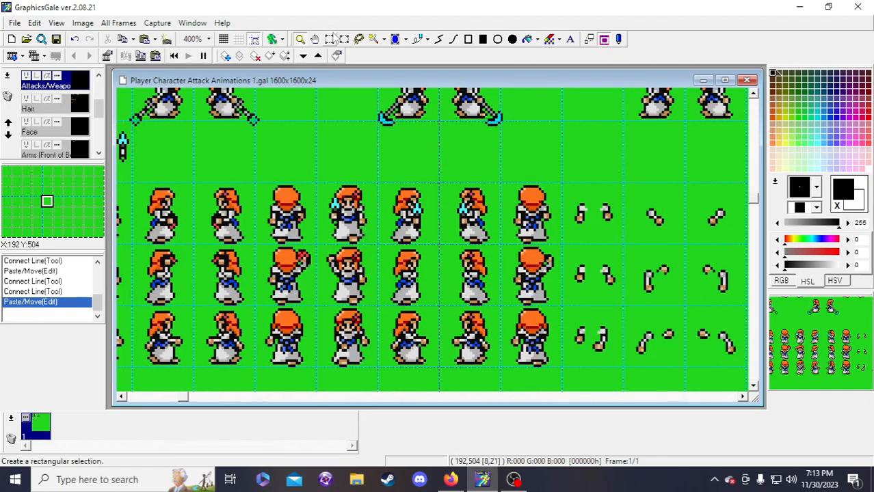
left_click_drag(182, 400, 169, 400)
left_click_drag(199, 130, 618, 211)
key("Right")
key("Right")
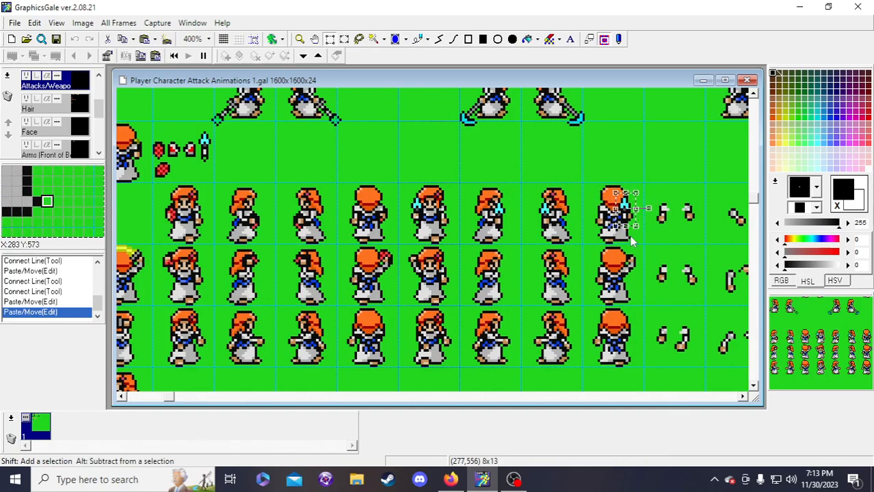
key("Right")
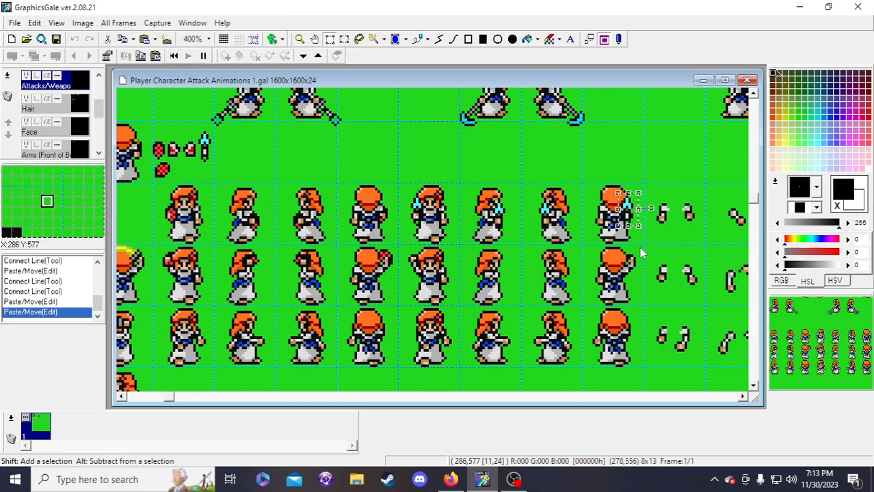
left_click(641, 254)
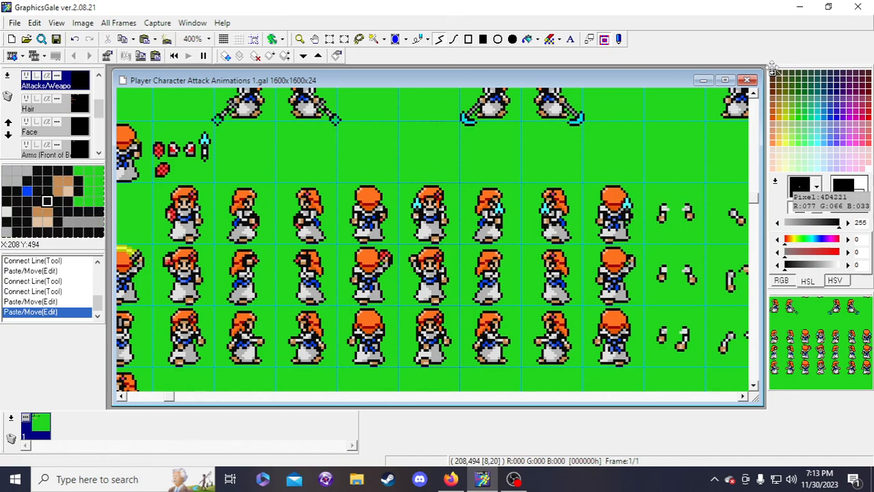
- Retouch the eighth character's weapon around the hand near (282,564) in black with the Connect Line tool
left_click(633, 219)
left_click(634, 218)
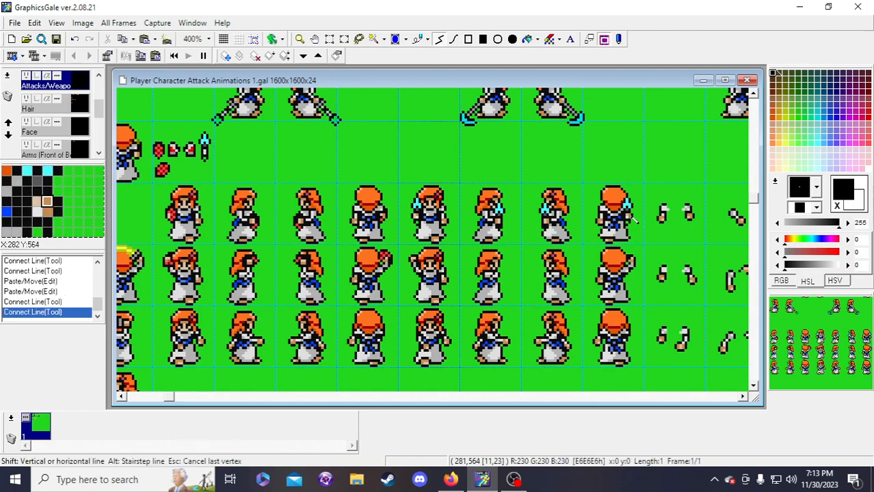
left_click_drag(826, 350, 812, 346)
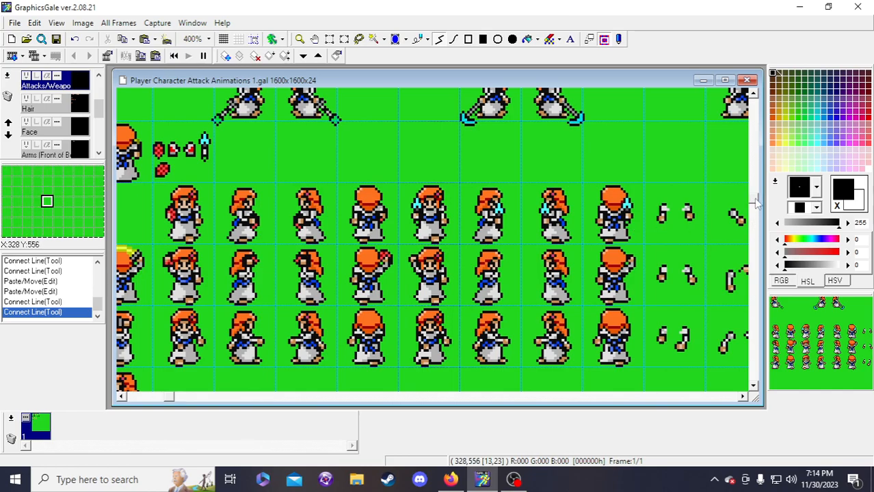
- Survey the axe, whip and other attack animations and the spare arm pieces across the sprite sheet for comparison with the new weapon poses
left_click_drag(755, 200, 755, 84)
left_click_drag(184, 395, 386, 403)
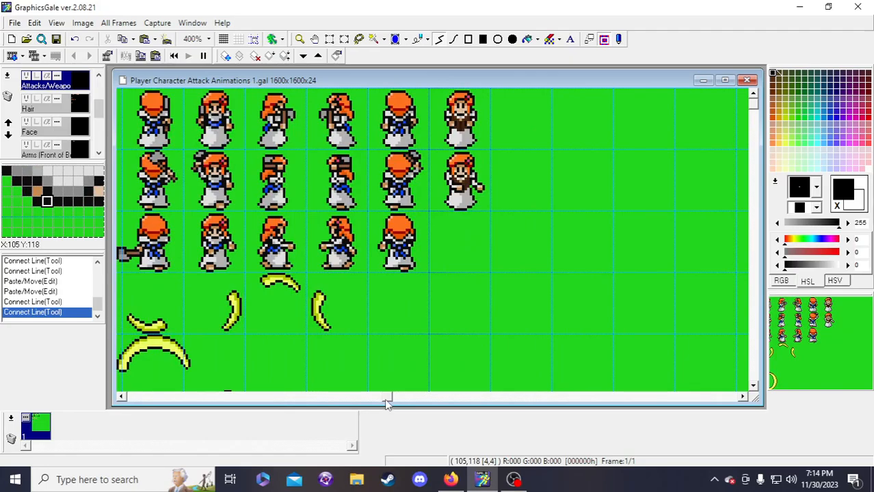
left_click_drag(386, 403, 259, 402)
left_click_drag(752, 106, 754, 177)
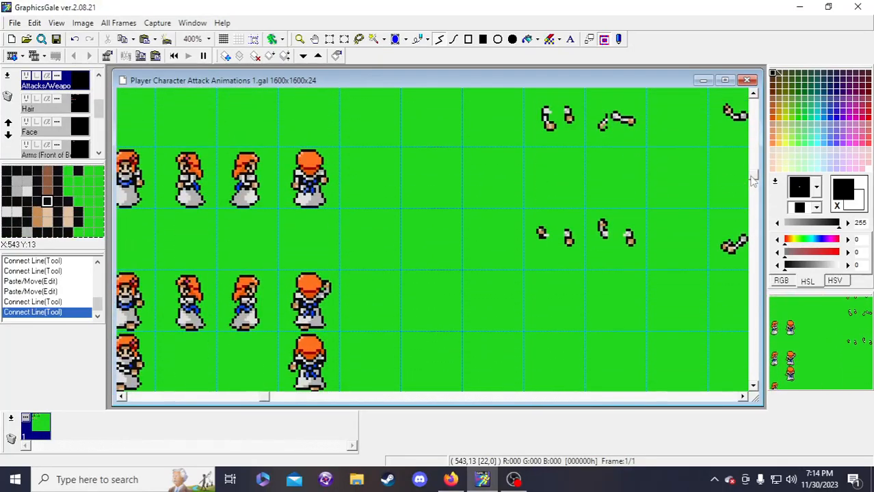
scroll(296, 351, "down", 2)
scroll(297, 351, "up", 3)
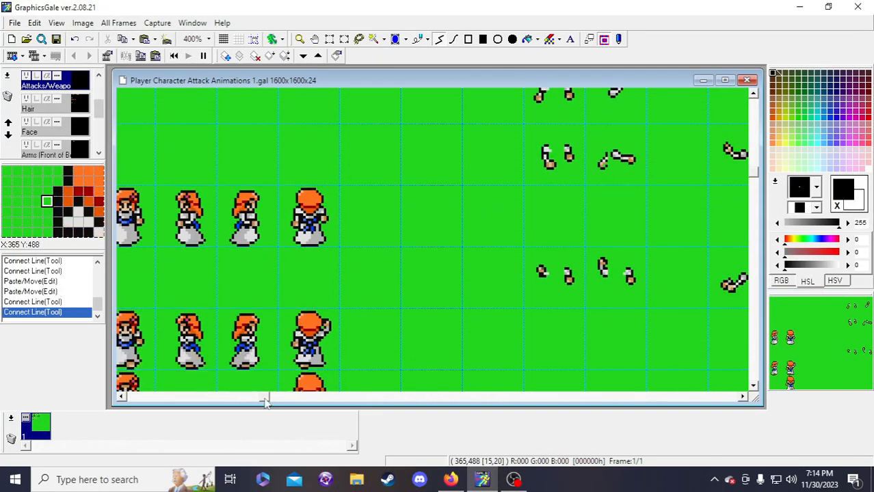
left_click_drag(266, 402, 219, 400)
scroll(302, 325, "down", 3)
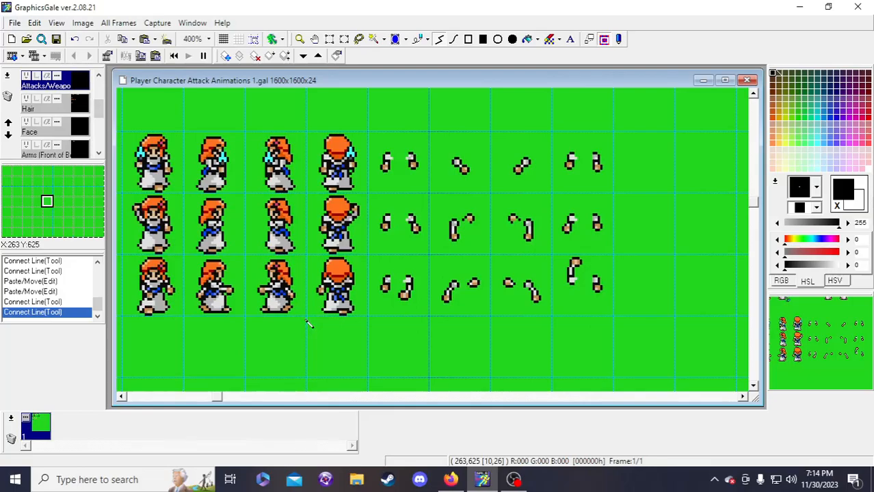
scroll(310, 317, "up", 5)
scroll(310, 318, "down", 5)
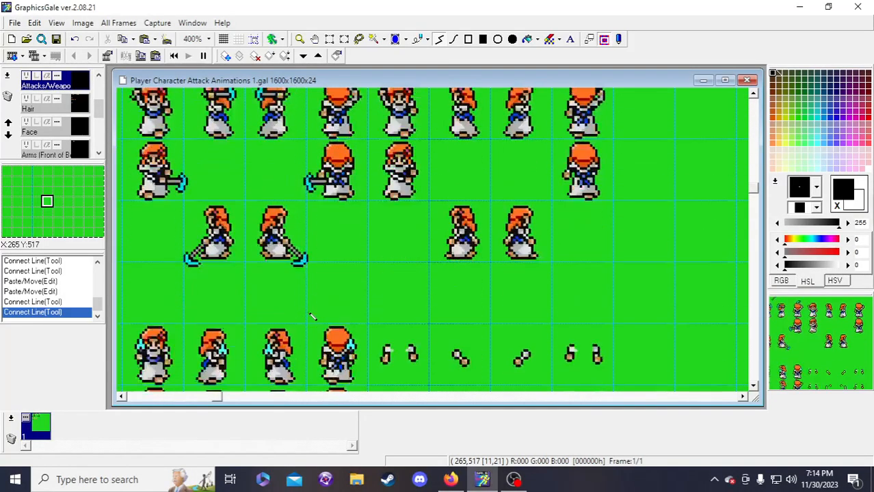
left_click_drag(217, 402, 192, 402)
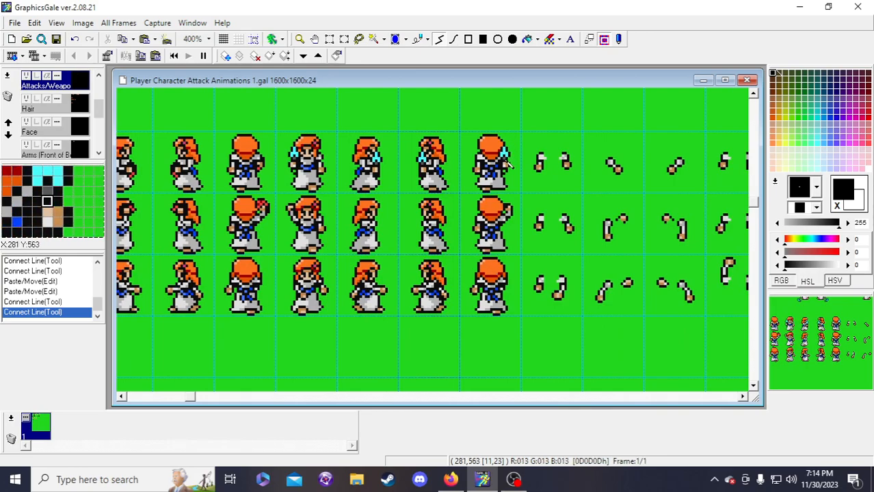
- Trim the eighth, back-facing character's weapon where it overlaps the hair and arm, hiding the attacks/weapons layer temporarily to check the body underneath
left_click(330, 38)
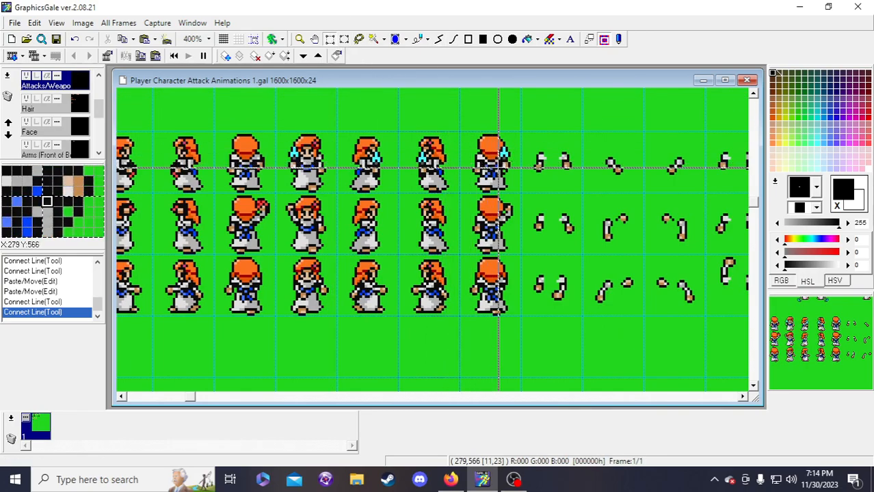
left_click_drag(504, 163, 502, 160)
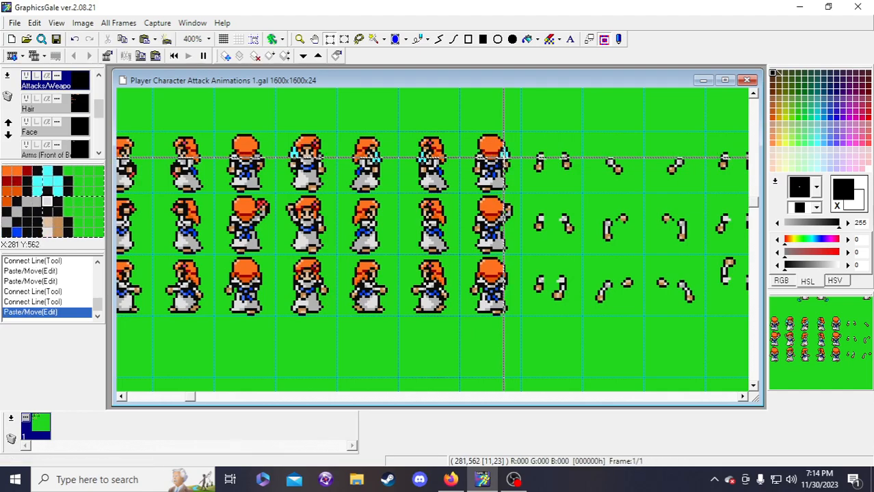
left_click(26, 76)
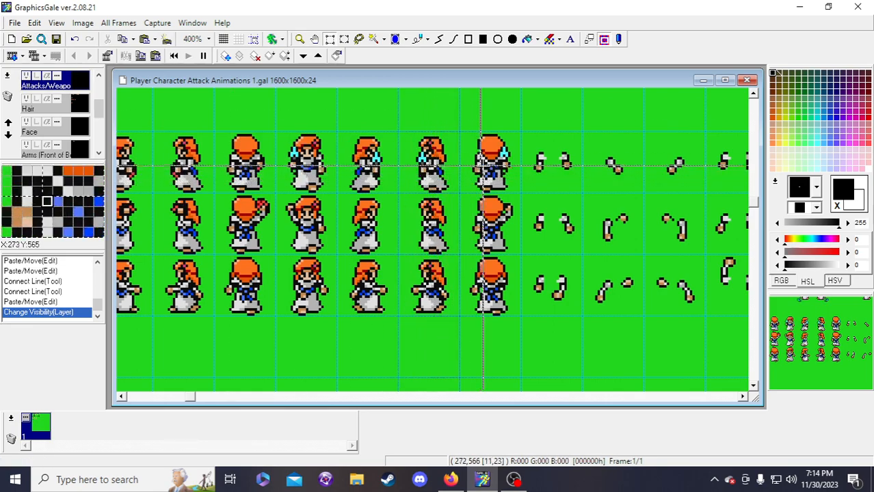
left_click_drag(502, 155, 504, 155)
key("Delete")
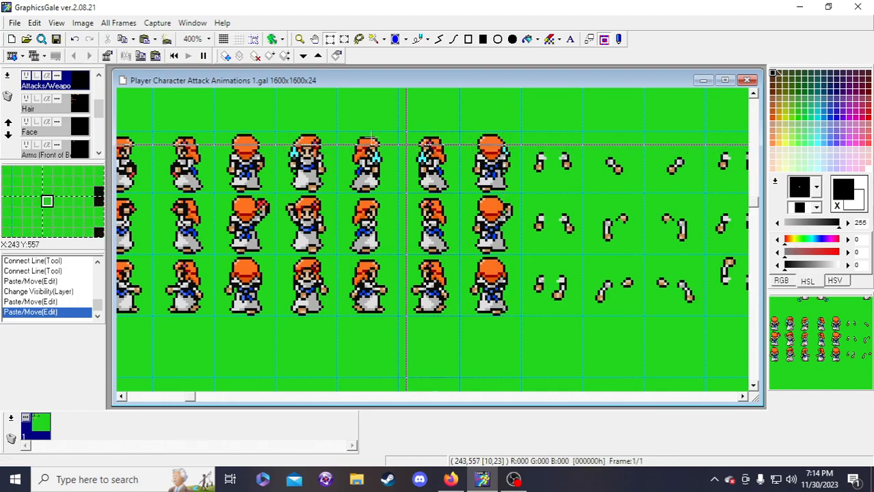
left_click(27, 77)
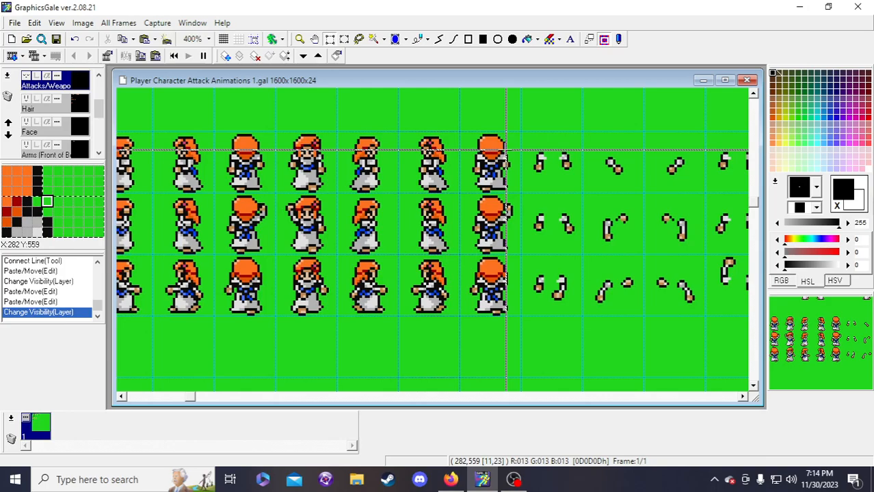
left_click_drag(506, 149, 490, 141)
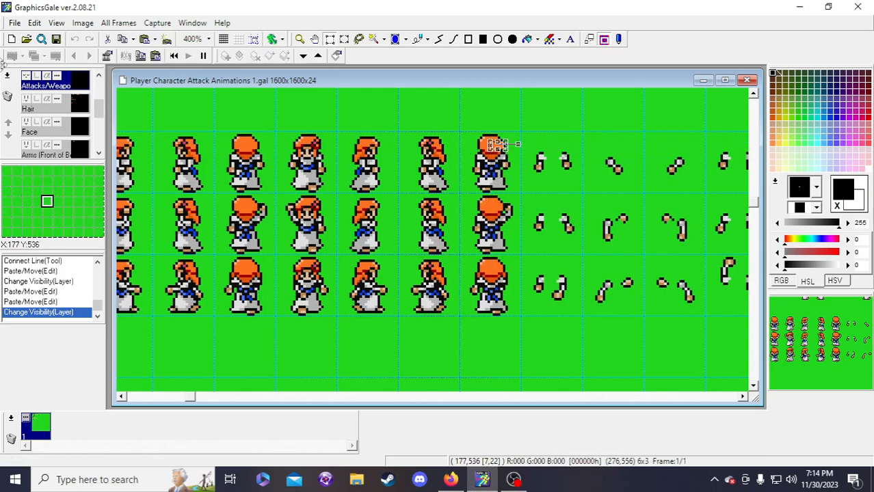
left_click(24, 76)
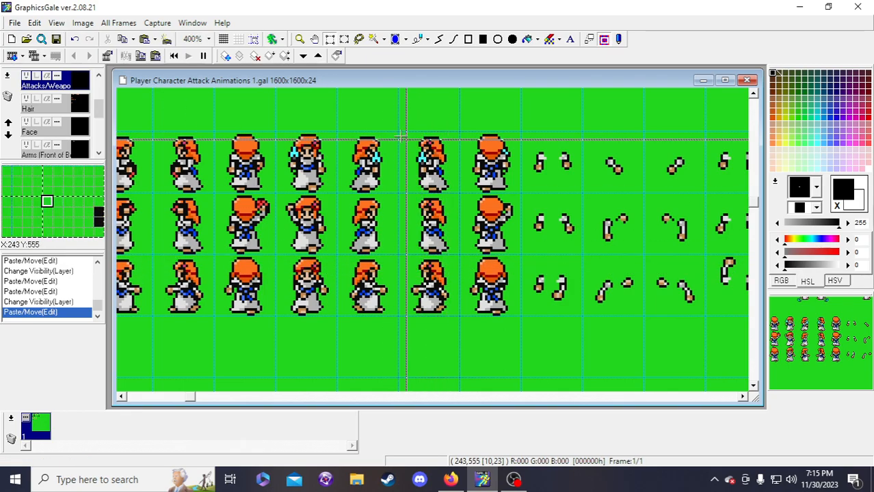
- Try to copy the 48x72 block of side-view weapon pieces to (216,600) on the attacks/weapons layer with selections snapped to the grid
scroll(66, 130, "up", 1)
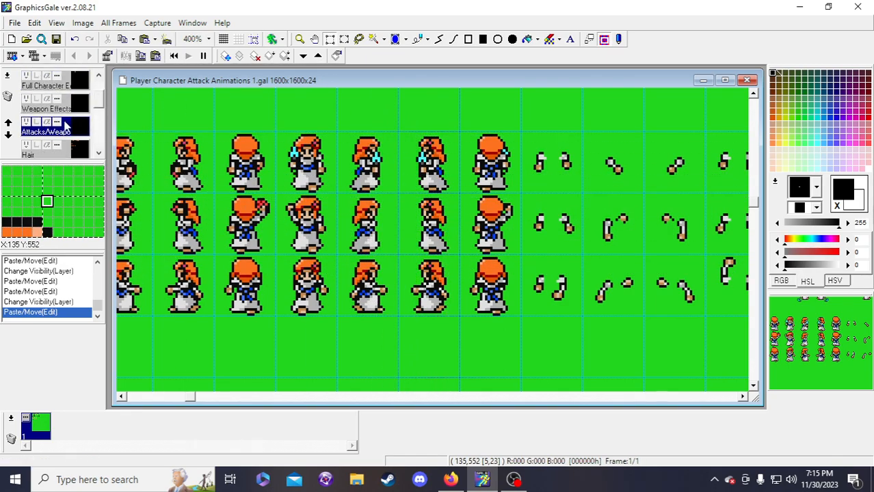
left_click(65, 108)
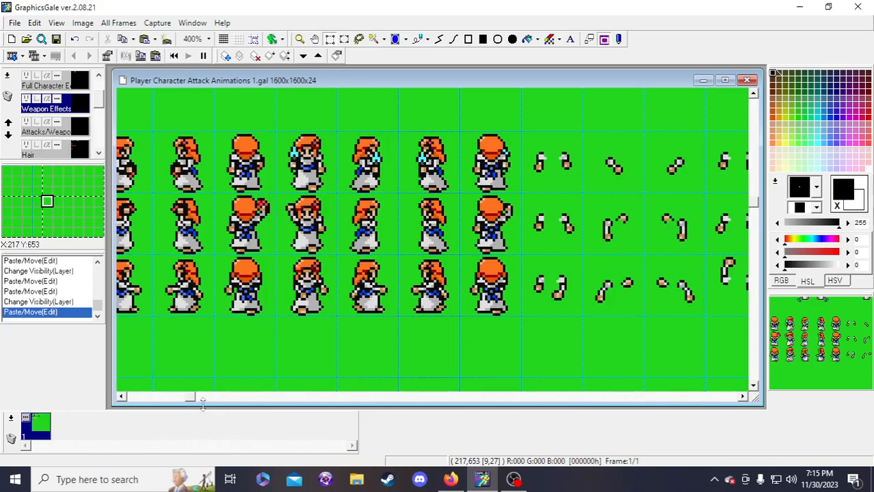
left_click_drag(194, 399, 184, 400)
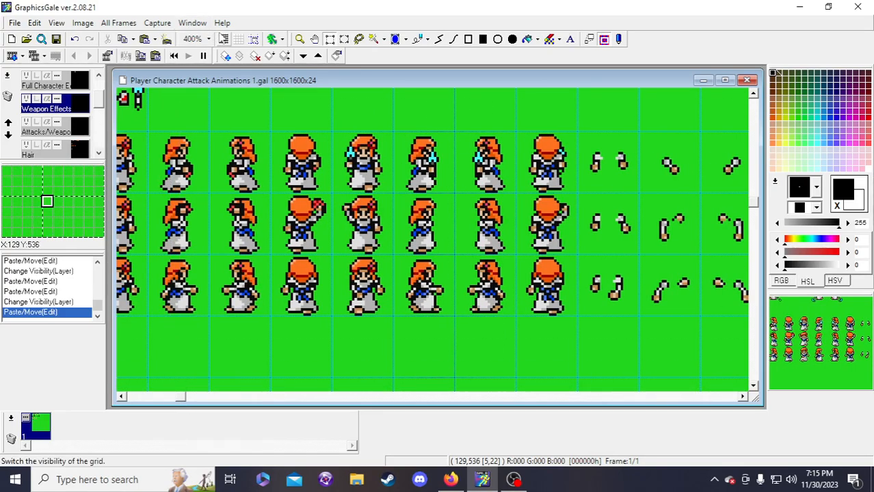
left_click(253, 39)
left_click(80, 131)
left_click_drag(192, 233, 224, 233)
left_click(171, 154)
left_click_drag(171, 154, 224, 271)
left_click_drag(212, 237, 496, 372)
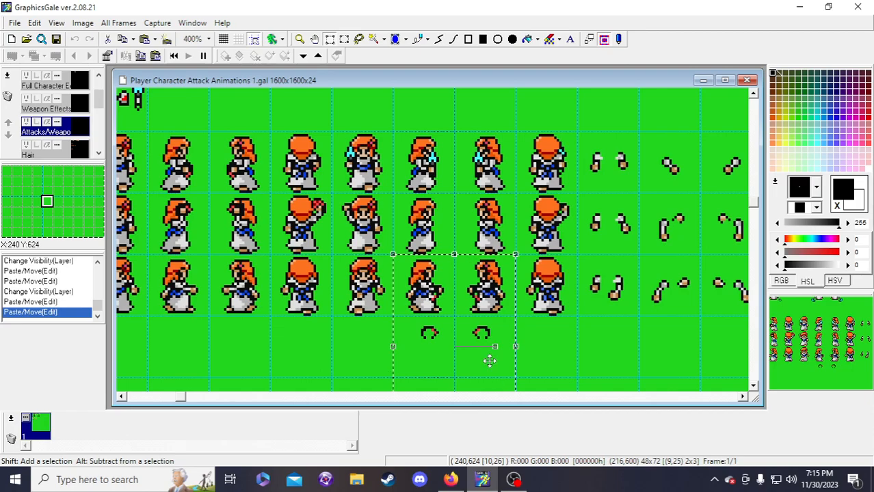
key("Escape")
scroll(80, 137, "up", 1)
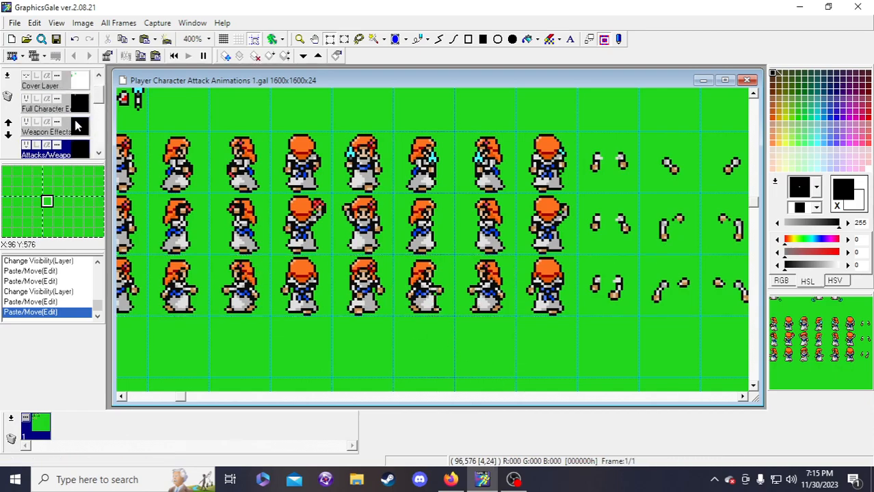
left_click(86, 130)
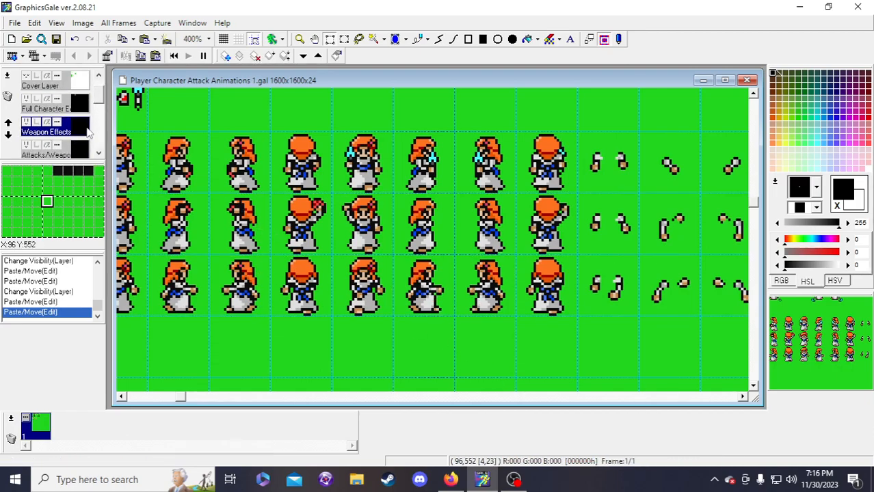
left_click(80, 109)
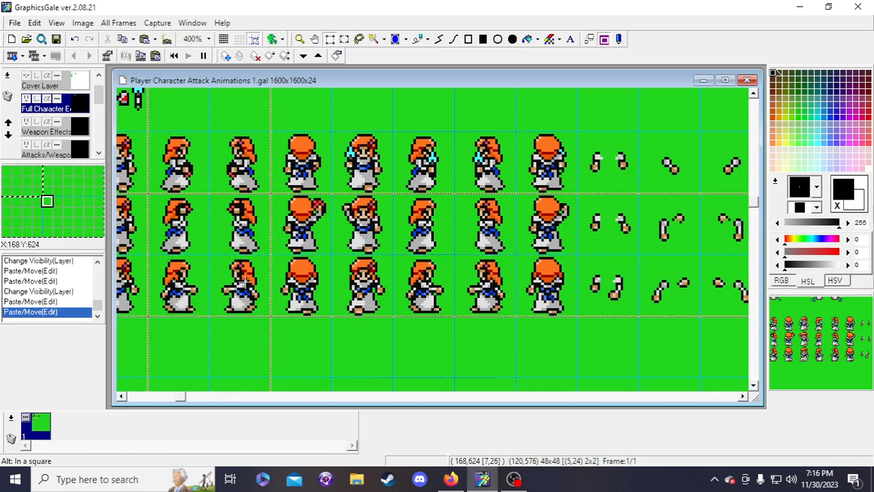
left_click_drag(245, 286, 248, 290)
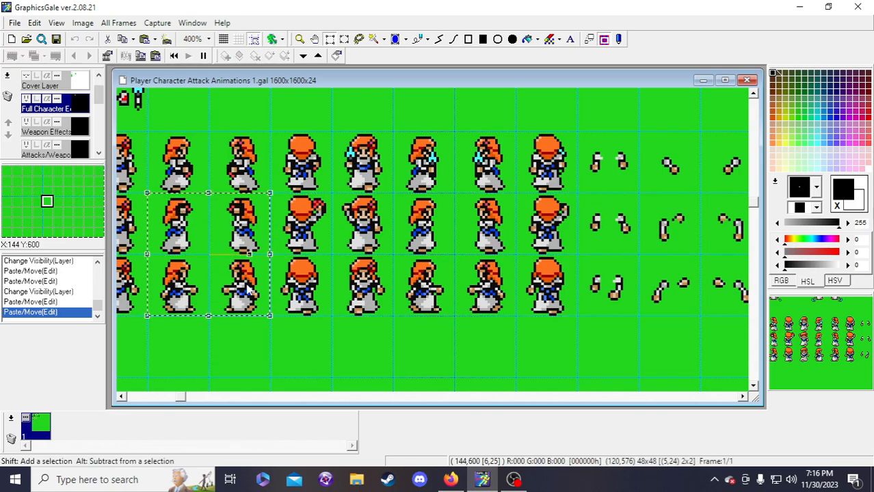
right_click(189, 237)
mouse_move(189, 237)
left_mouse_down()
mouse_move(217, 240)
mouse_move(228, 312)
mouse_move(244, 310)
mouse_move(225, 226)
left_mouse_up()
right_click(224, 226)
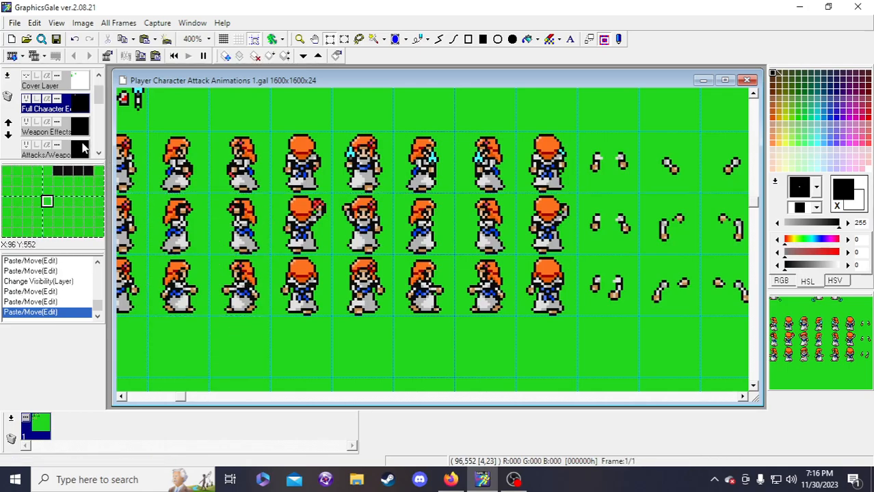
left_click(71, 131)
mouse_move(171, 216)
left_mouse_down()
mouse_move(243, 235)
mouse_move(204, 348)
mouse_move(425, 260)
mouse_move(424, 229)
left_mouse_up()
right_click(424, 229)
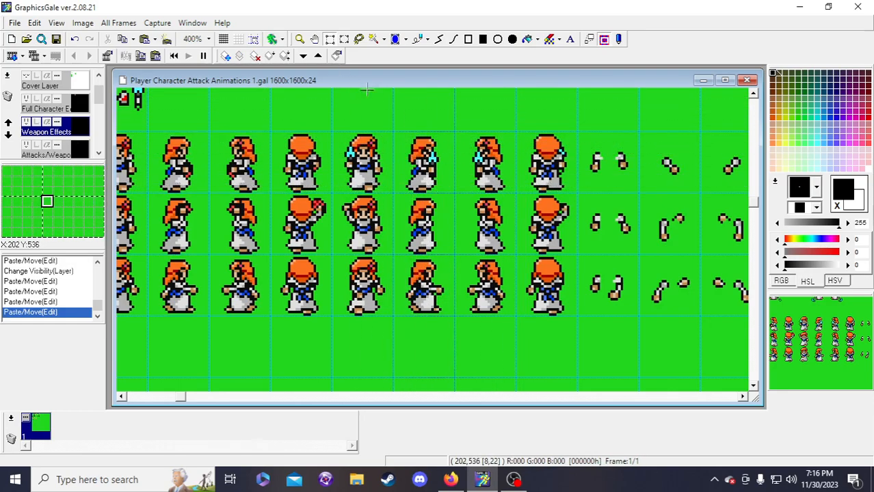
- Copy the sixth character's 24x24 weapon cell, rotate it by 90 degrees three times and place it on the pose below at (216,574)
left_click(253, 39)
left_click_drag(396, 135, 450, 184)
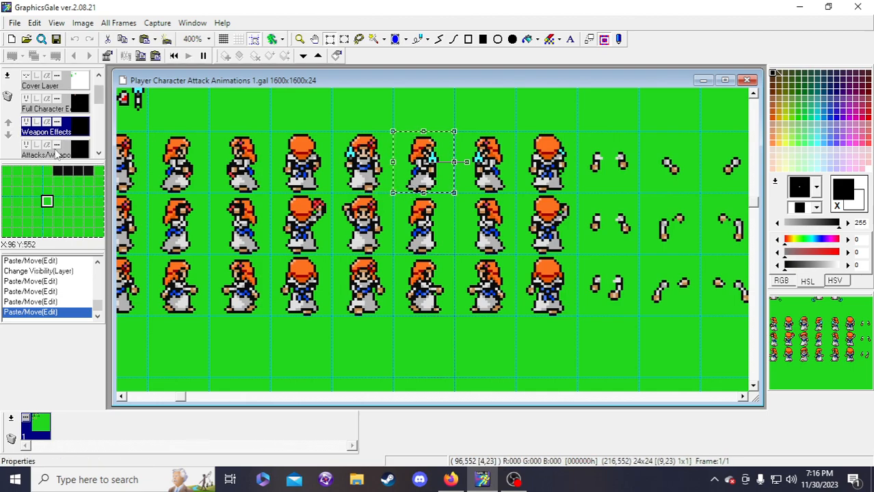
scroll(53, 152, "down", 1)
left_click(73, 127)
left_click(85, 24)
left_click(110, 66)
left_click(84, 24)
left_click(108, 74)
left_click(82, 24)
left_click(109, 73)
left_click_drag(424, 164, 425, 226)
key("Up")
key("Up")
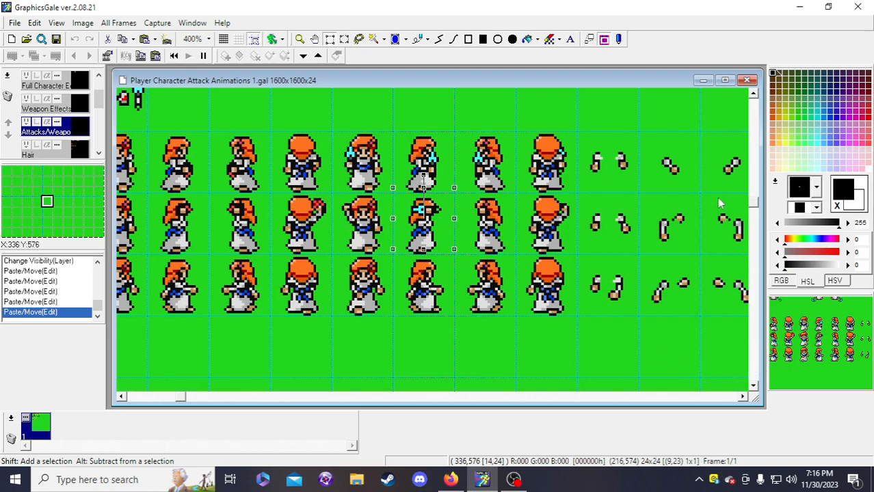
left_click(506, 209)
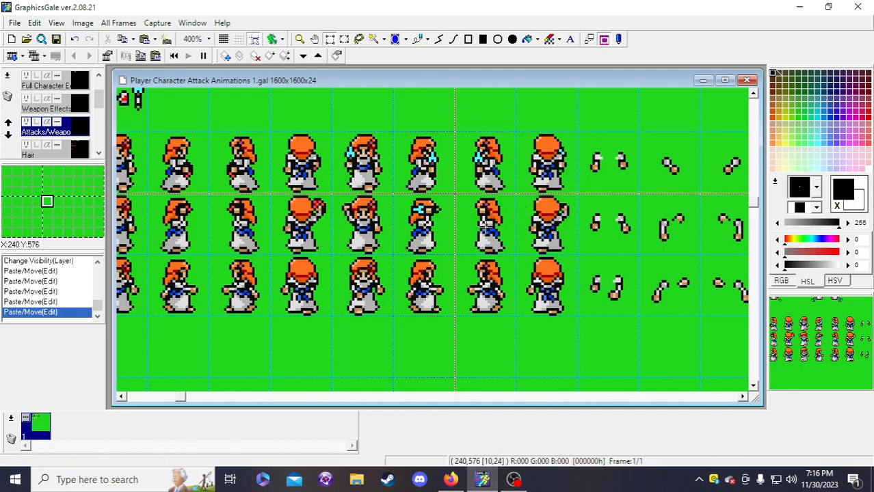
- Place a horizontally mirrored copy of the raised weapon on the middle-row seventh character and shift the sixth character's weapon to (215,576)
left_click_drag(409, 209, 438, 244)
left_click_drag(413, 216, 475, 217)
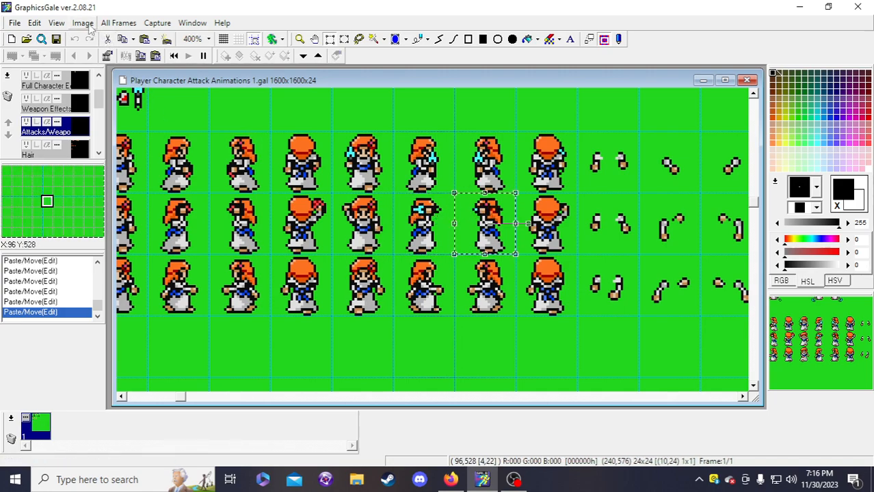
key("Right")
key("Right")
key("Left")
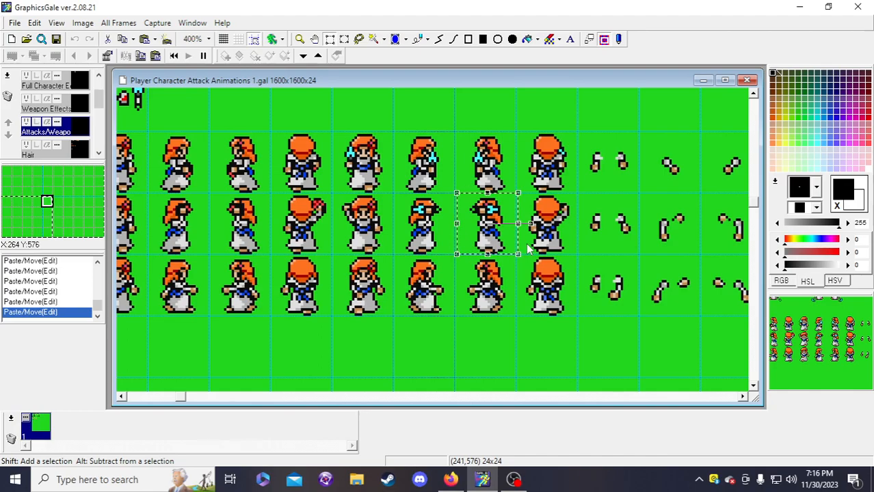
key("Right")
left_click_drag(513, 240, 444, 239)
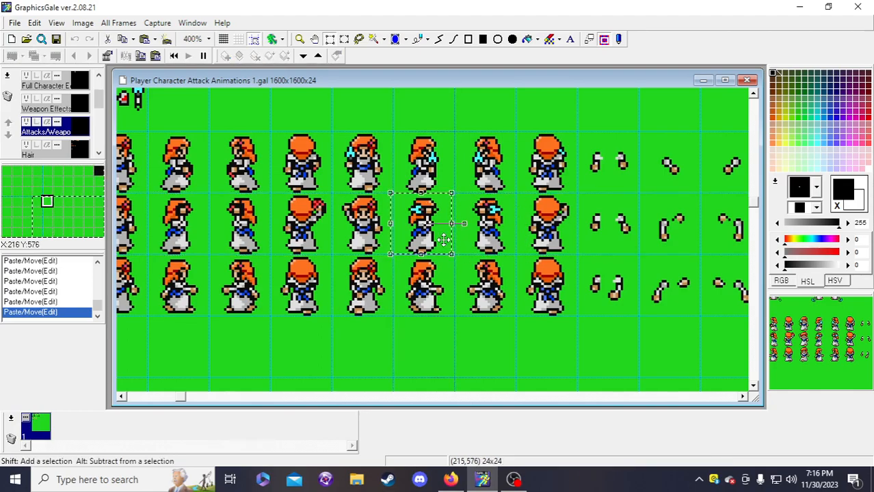
right_click(444, 240)
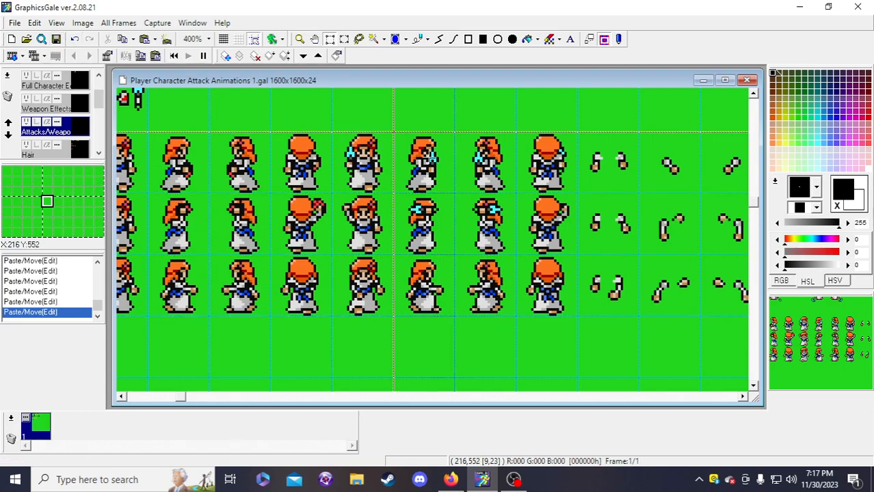
- Place a 9x12 copy of the spare cyan-tipped weapon above the sixth character at (225,535) and save the file
mouse_move(181, 397)
left_mouse_down()
mouse_move(160, 404)
mouse_move(187, 401)
mouse_move(176, 399)
left_mouse_up()
scroll(184, 253, "up", 1)
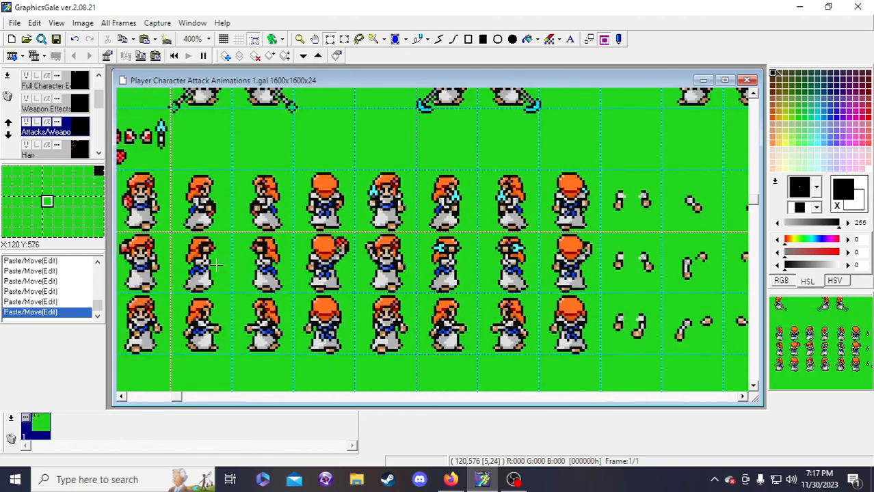
left_click_drag(157, 121, 446, 143)
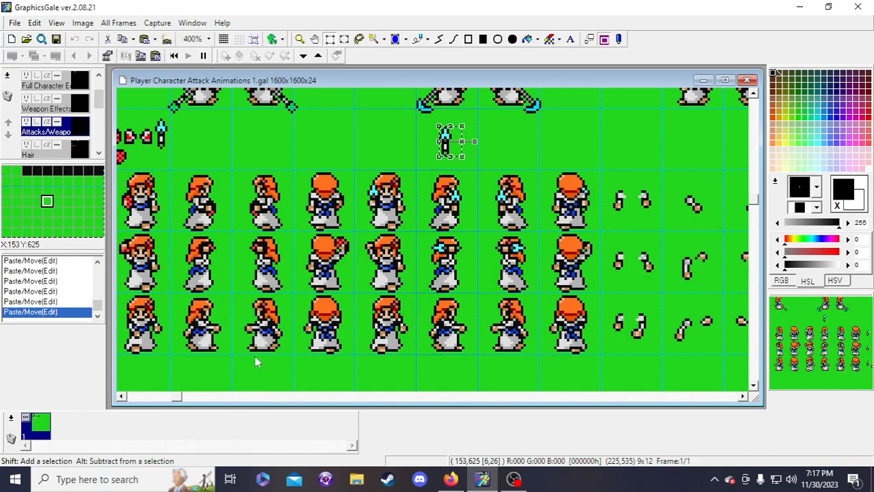
key("ctrl+s")
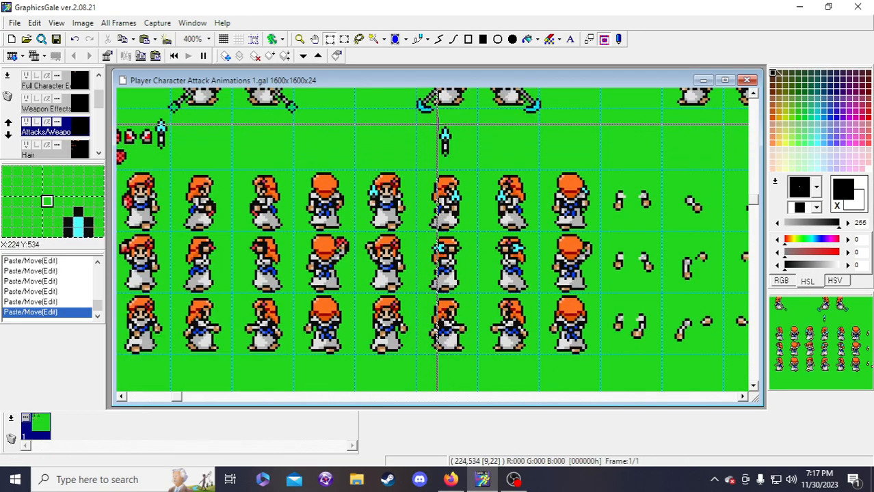
- Rotate the 5x12 cyan-tipped weapon copy above the sixth character by 45 degrees
left_click_drag(440, 129, 452, 159)
left_click(83, 23)
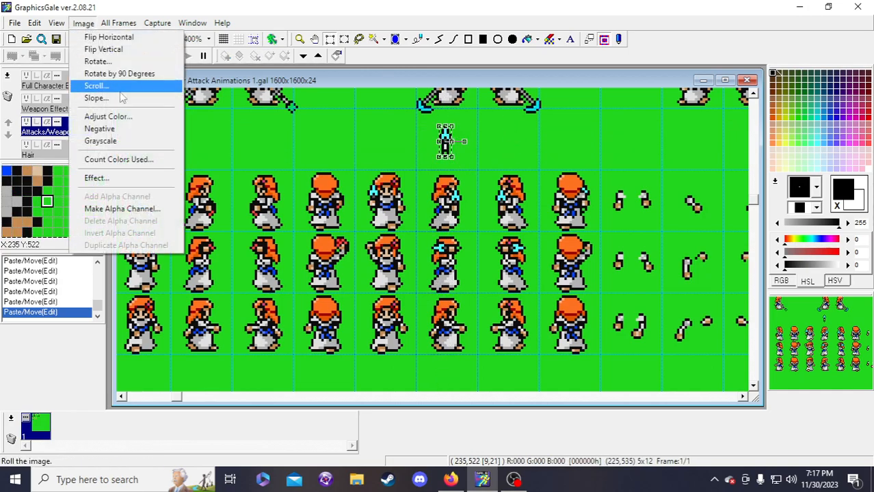
left_click(109, 60)
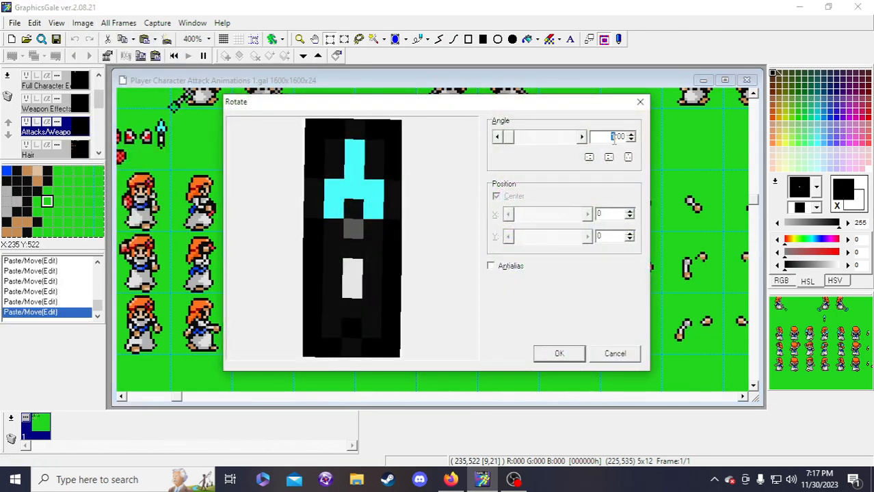
type("45")
left_click(560, 353)
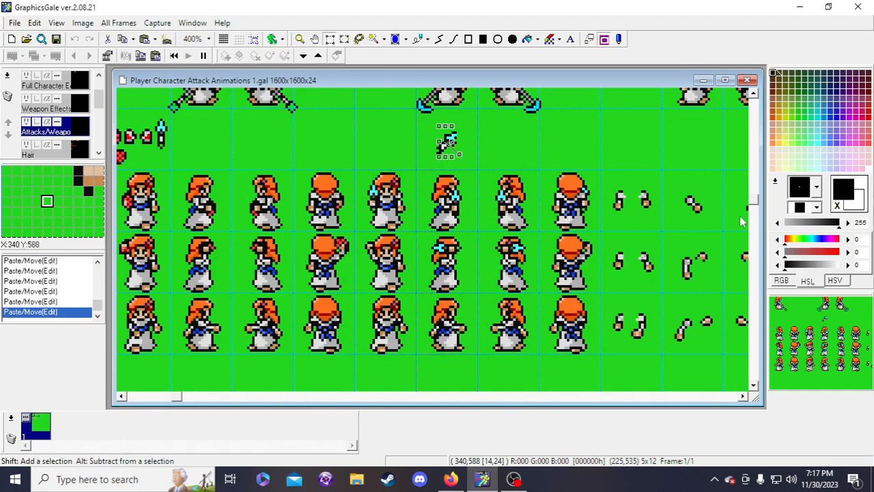
left_click(508, 126)
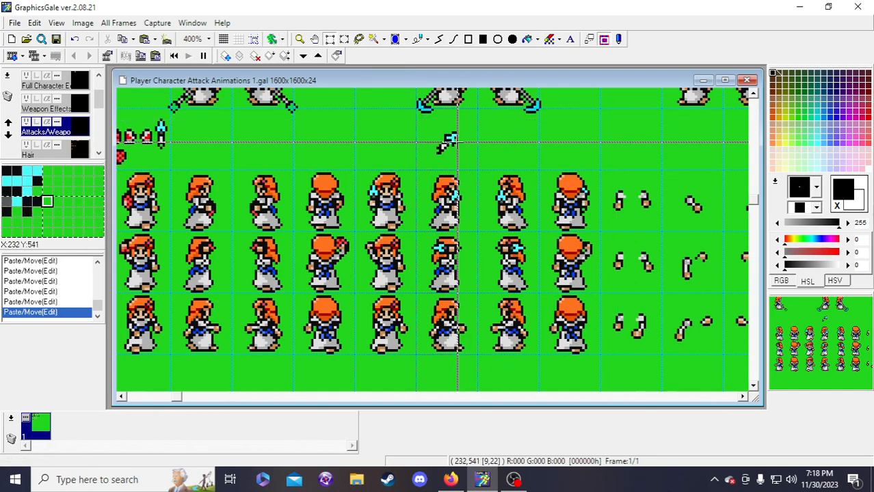
- Move the rotated weapon next to the upright spare weapon, with its 19x14 selection placed at (120,535)
left_click_drag(423, 130, 391, 150)
left_click(423, 156)
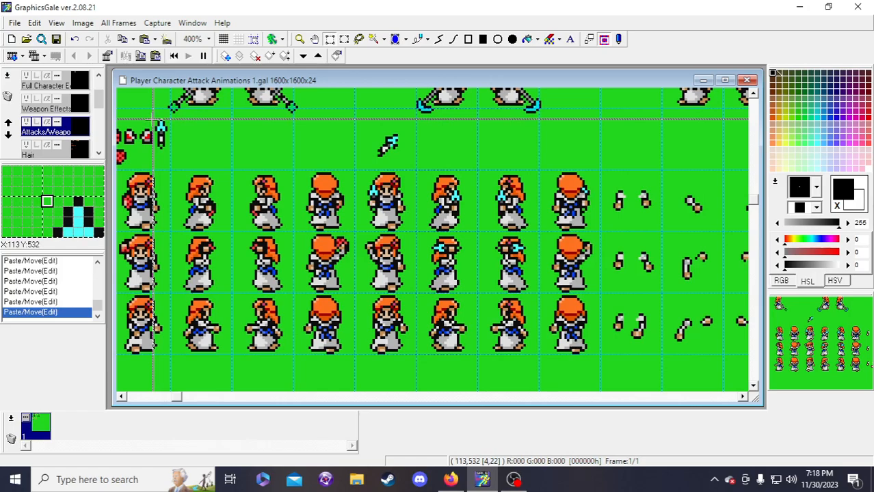
left_click_drag(373, 129, 211, 156)
left_click(300, 40)
left_click(194, 157)
left_click(174, 146)
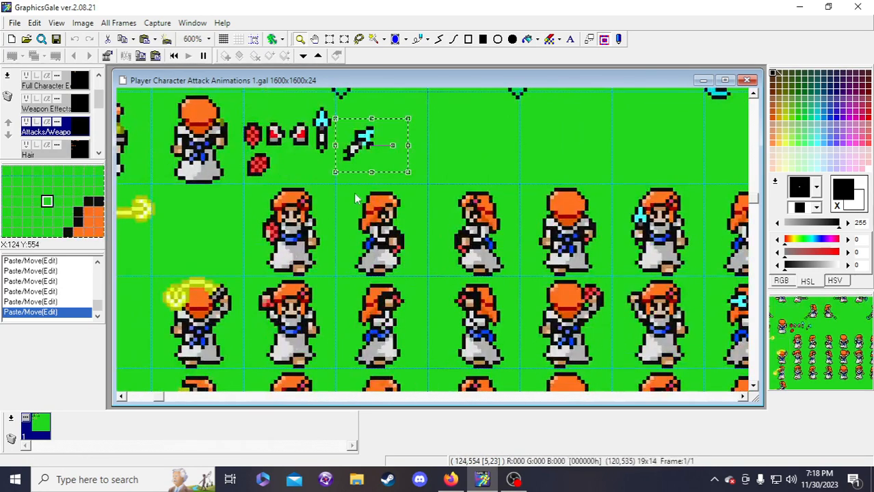
scroll(355, 198, "up", 1)
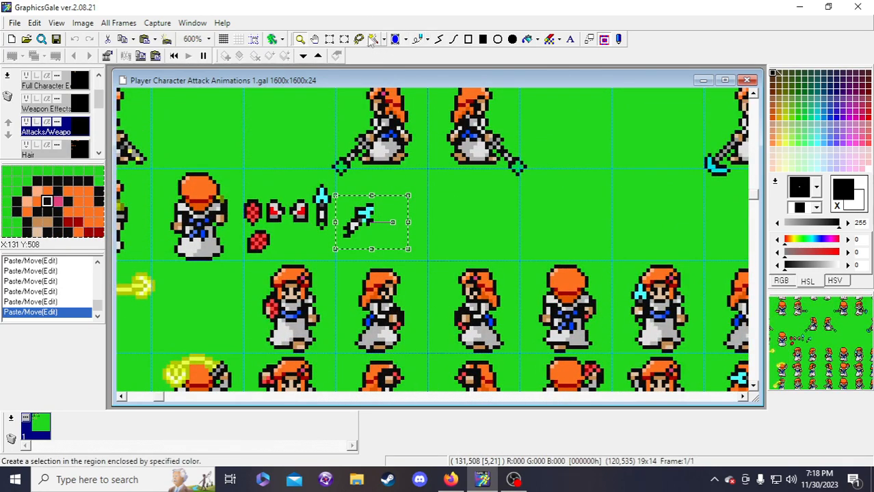
left_click(329, 39)
left_click(343, 234)
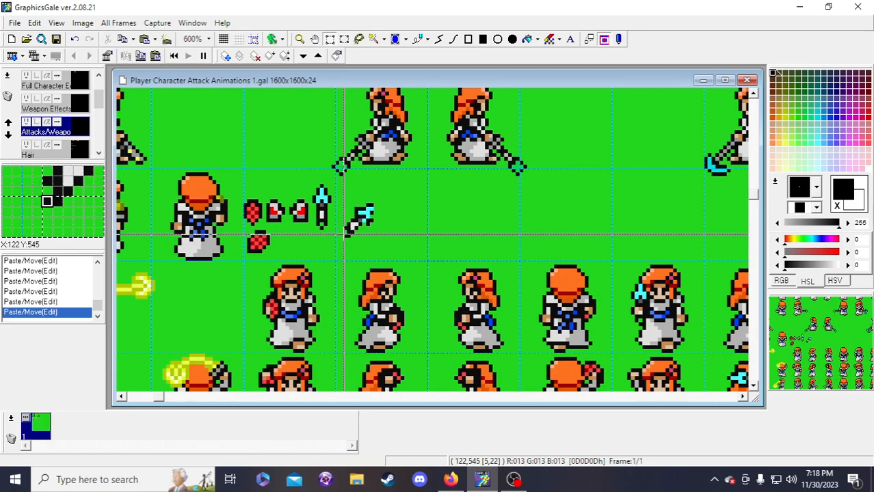
- Retouch the diagonal weapon's handle with black outline pixels and light and dark grey shading
left_click(347, 230)
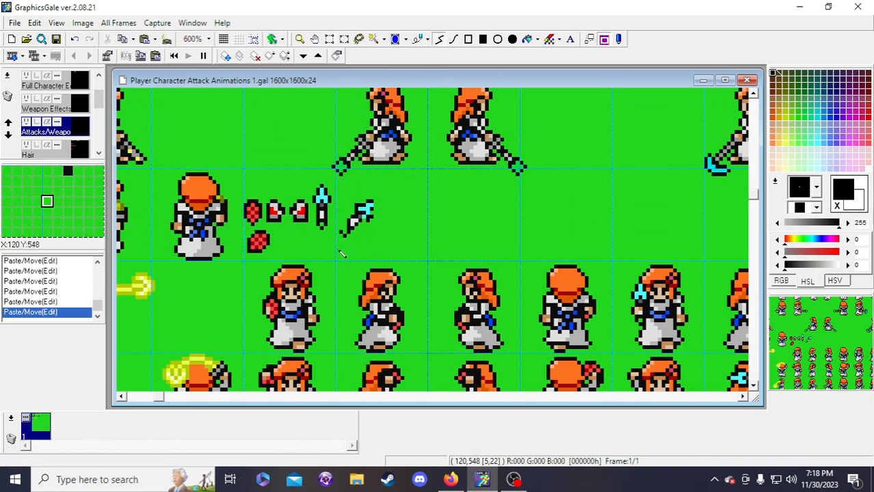
left_click(348, 232)
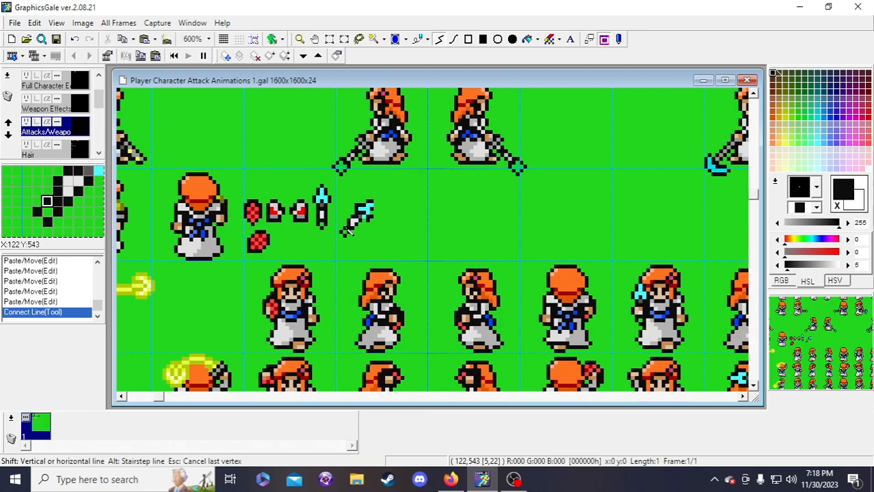
left_click(358, 230)
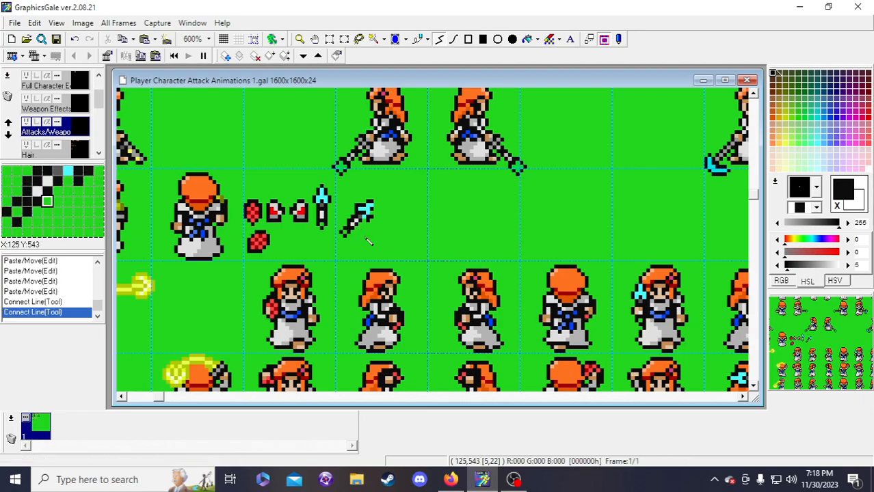
left_click(369, 236)
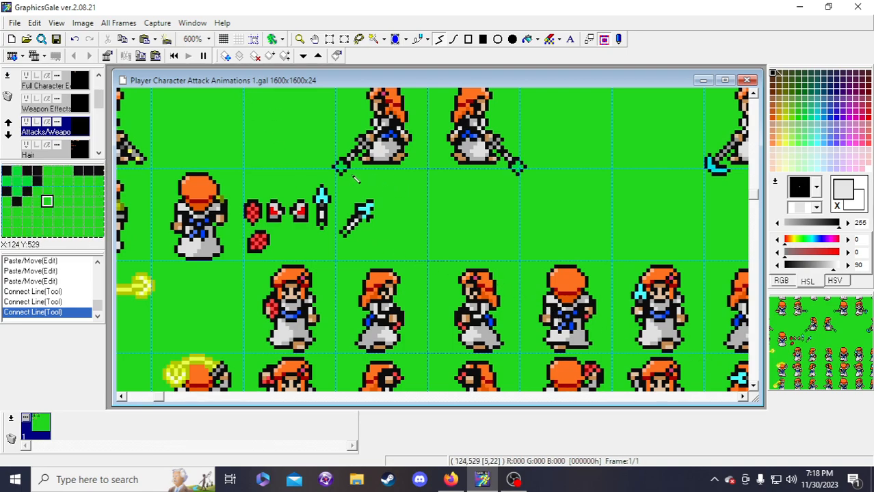
right_click(363, 219)
double_click(360, 222)
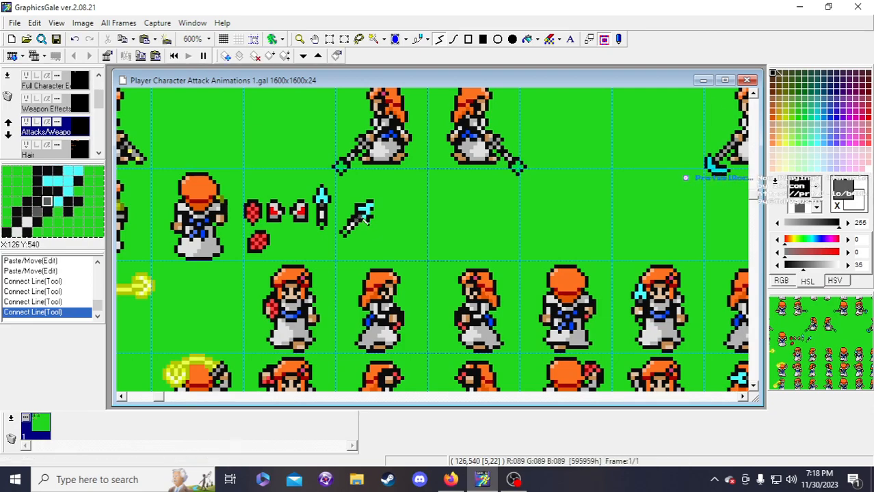
- Recolour pixels at the base of the diagonal weapon's tip with its own cyan
right_click(368, 219)
left_click(364, 218)
double_click(365, 219)
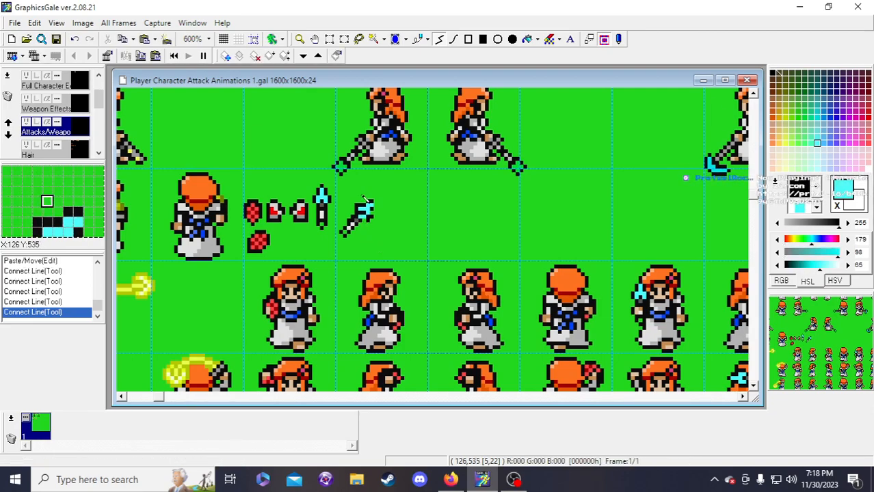
- Complete the black outline along both sides of the diagonal weapon's handle
left_click(773, 73)
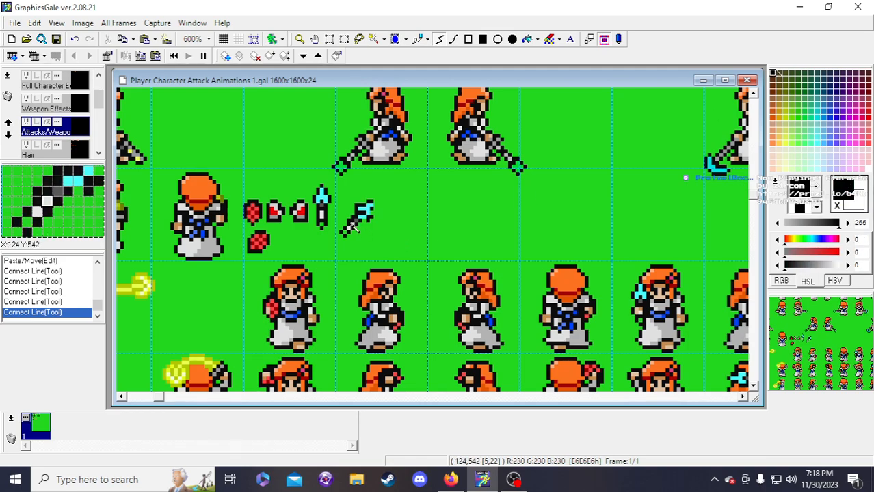
double_click(349, 220)
double_click(352, 216)
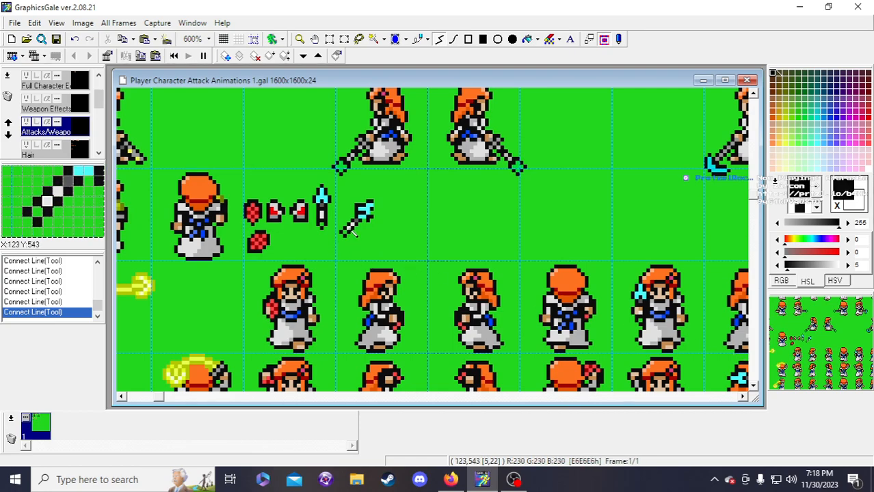
left_click(347, 229)
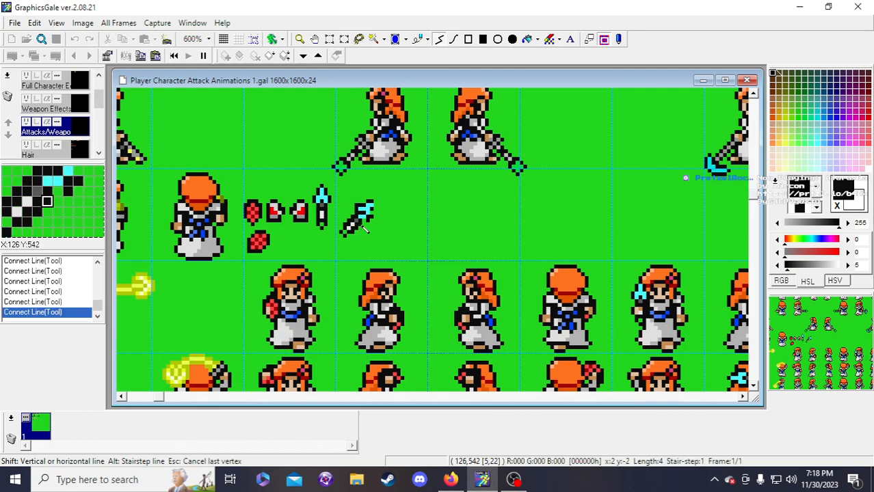
key("Escape")
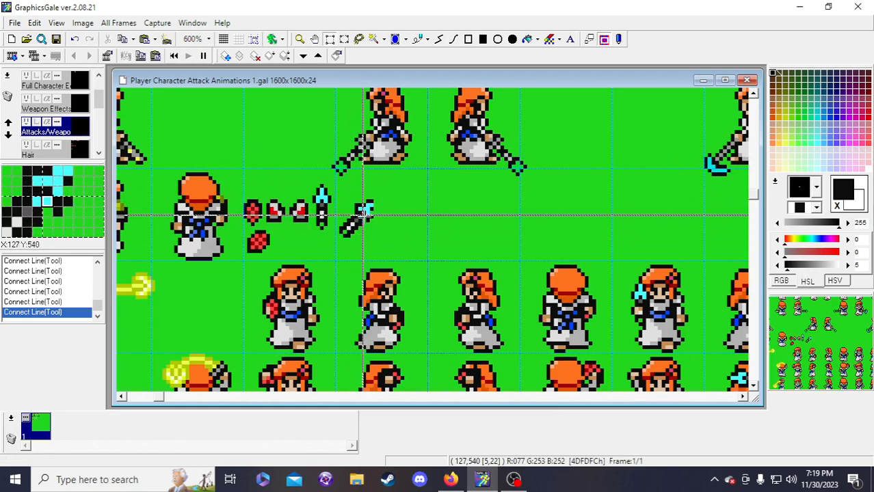
- Clear stray pixels at the diagonal weapon's tip and fill its gaps with cyan up to the edge
left_click_drag(363, 219, 361, 213)
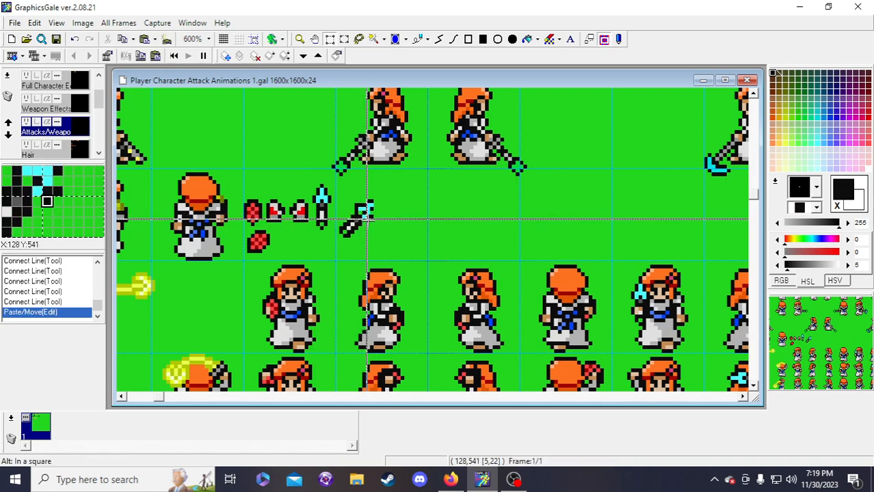
left_click(376, 230)
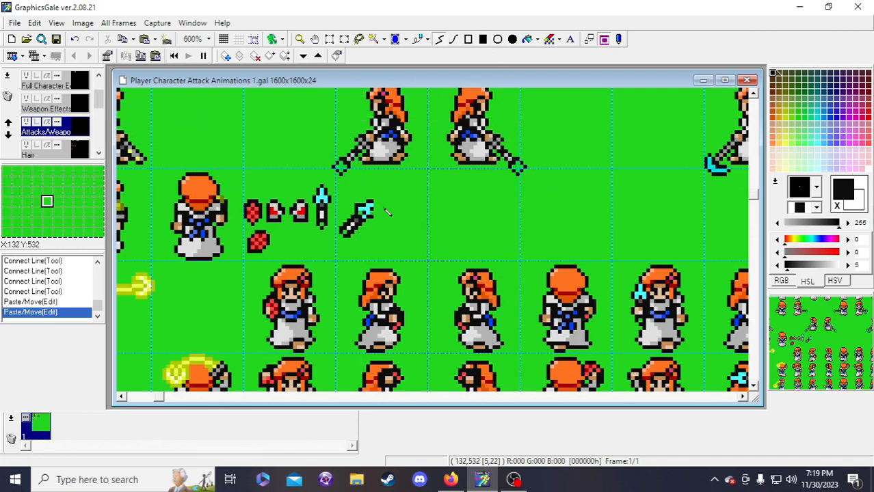
right_click(367, 218)
left_click(367, 218)
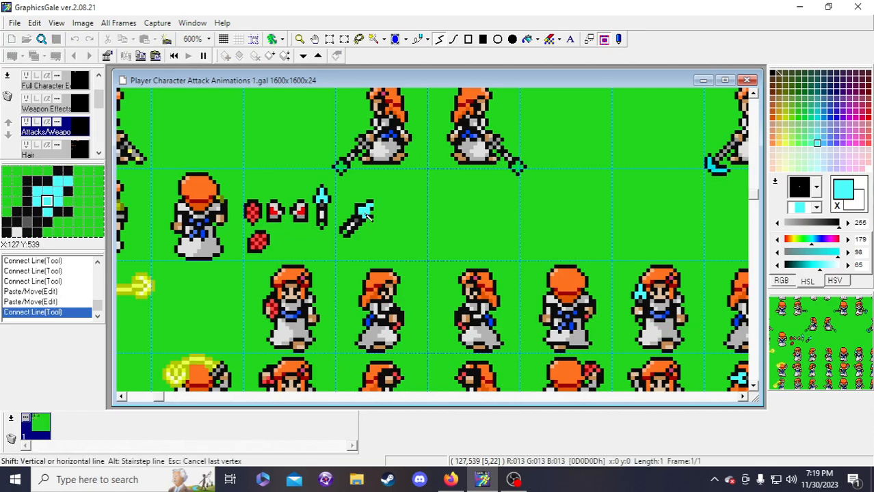
left_click(371, 214)
right_click(376, 215)
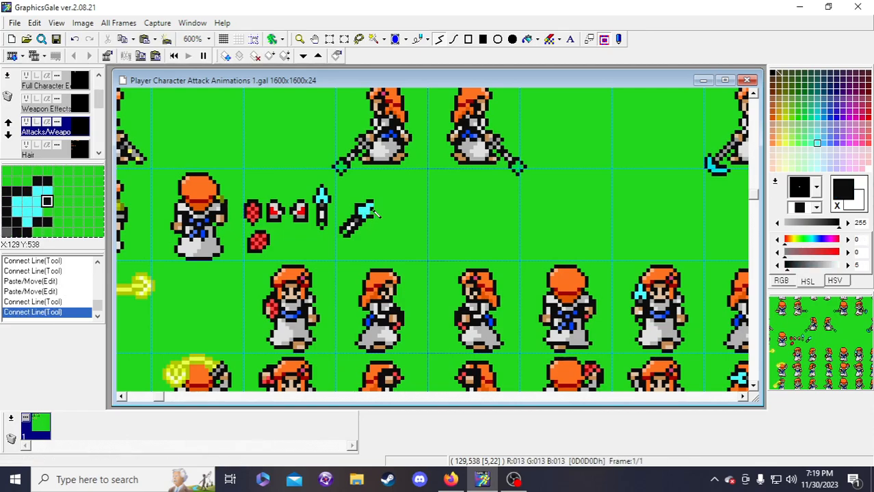
right_click(376, 211)
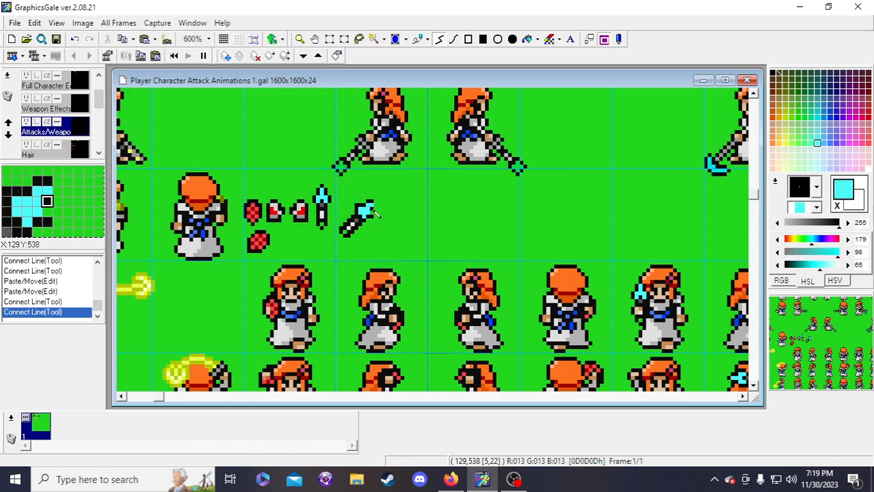
left_click(376, 214)
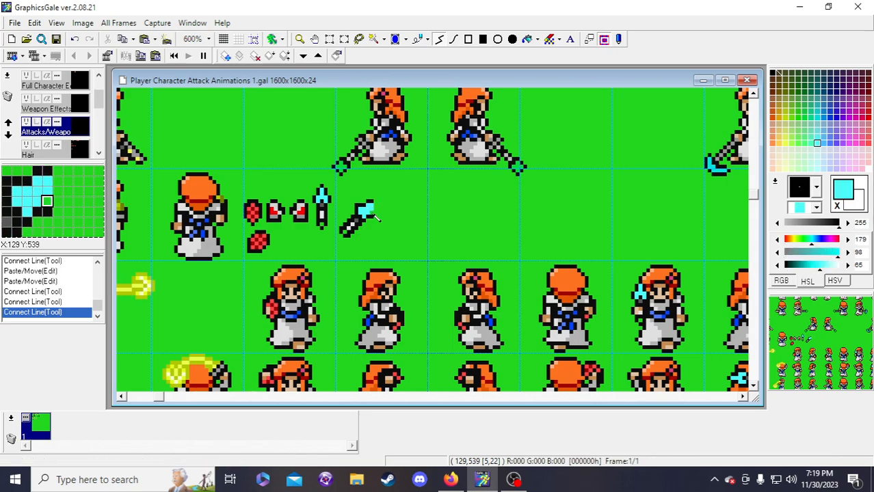
- Erase the protruding pixels on both sides of the diagonal weapon's cyan tip to make it narrower
left_click(329, 40)
left_click_drag(368, 215, 383, 228)
key("Delete")
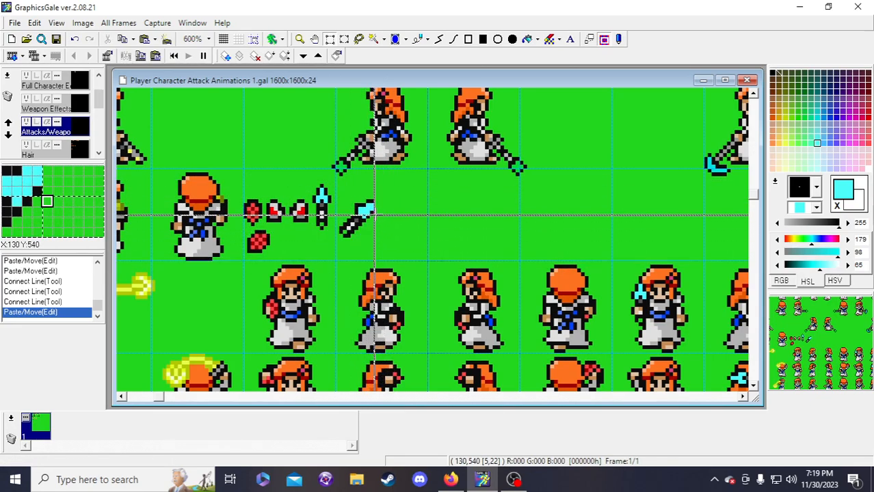
left_click_drag(354, 199, 357, 206)
key("Delete")
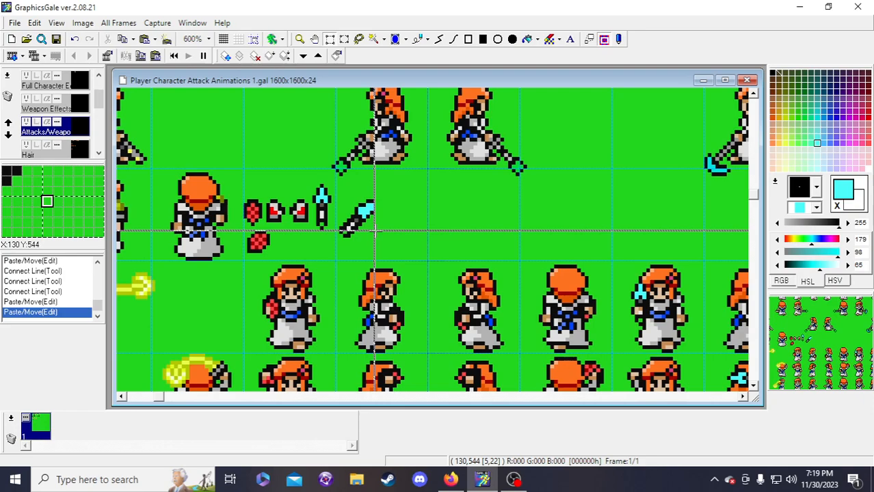
left_click_drag(351, 204, 362, 212)
key("Delete")
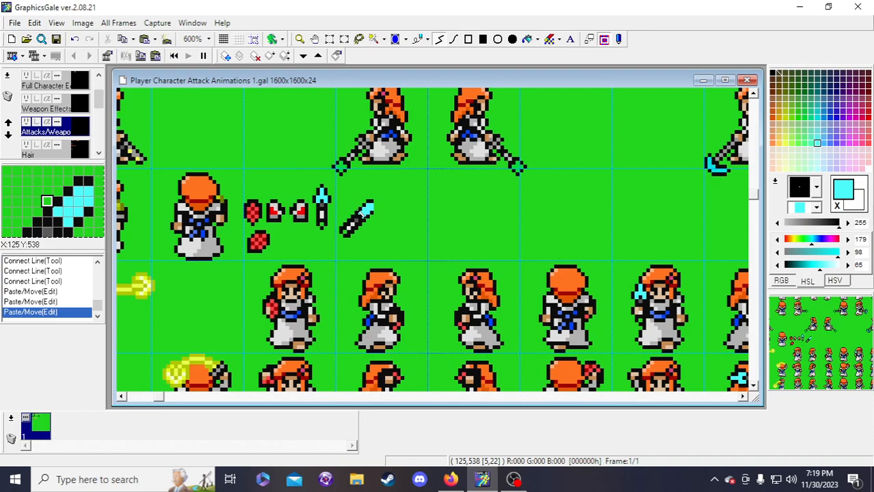
- Redraw the base of the diagonal weapon's tip wider with cyan pixels enclosed by a black outline
left_click(362, 214)
right_click(362, 218)
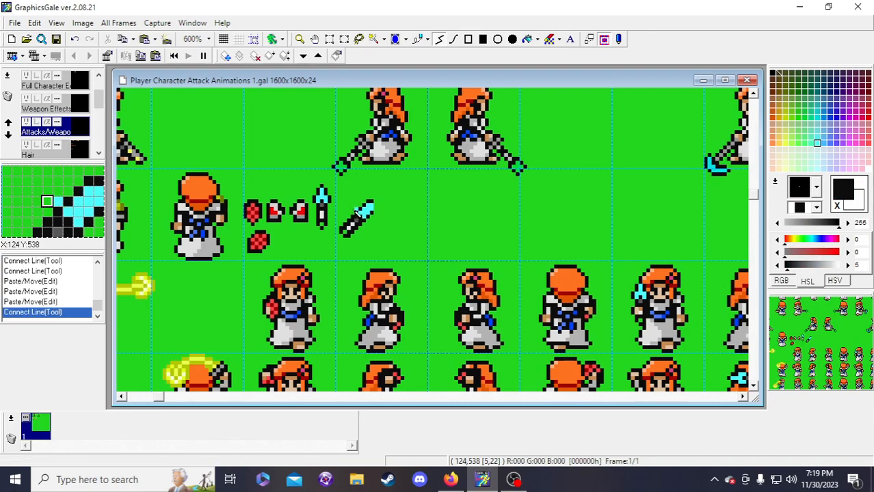
left_click(357, 213)
left_click(364, 214)
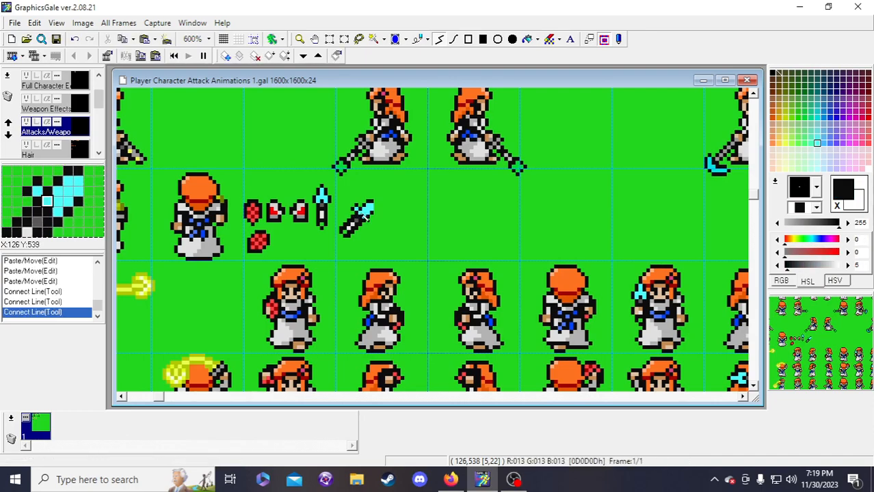
right_click(365, 211)
double_click(362, 212)
right_click(364, 204)
left_click(361, 207)
left_click(361, 207)
right_click(363, 209)
double_click(364, 206)
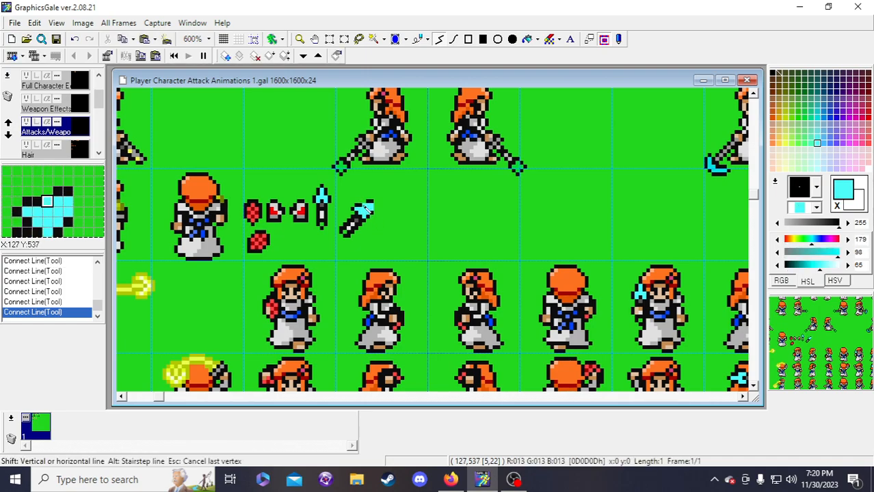
right_click(365, 213)
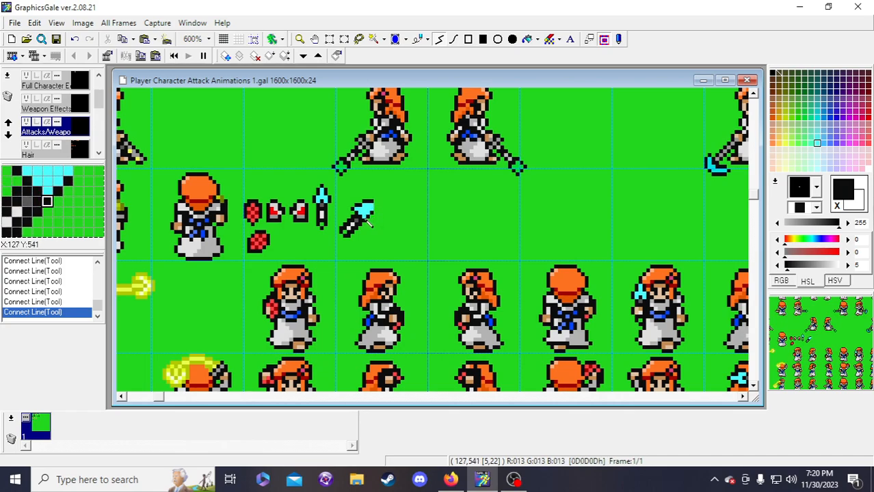
- Erase the excess pixels along the upper side of the diagonal tip and redraw the black outline at its point
left_click(329, 39)
left_click_drag(353, 200, 358, 207)
key("Delete")
key("Delete")
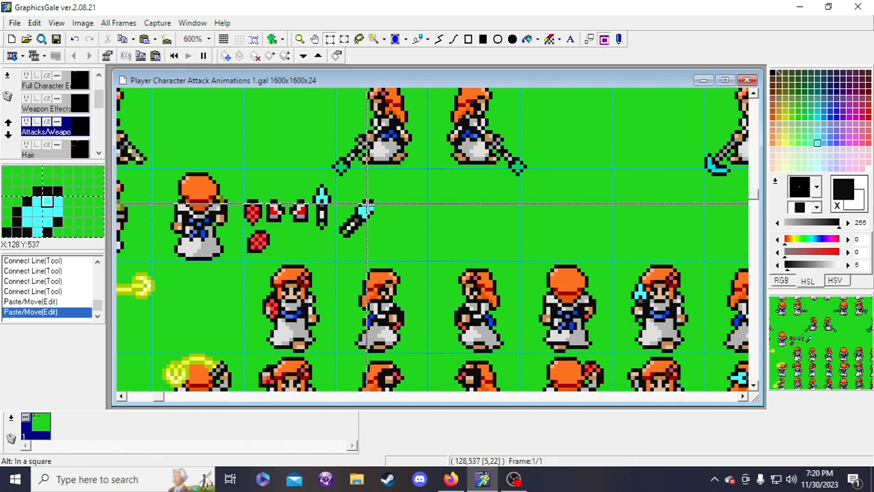
left_click_drag(367, 204, 363, 199)
key("Delete")
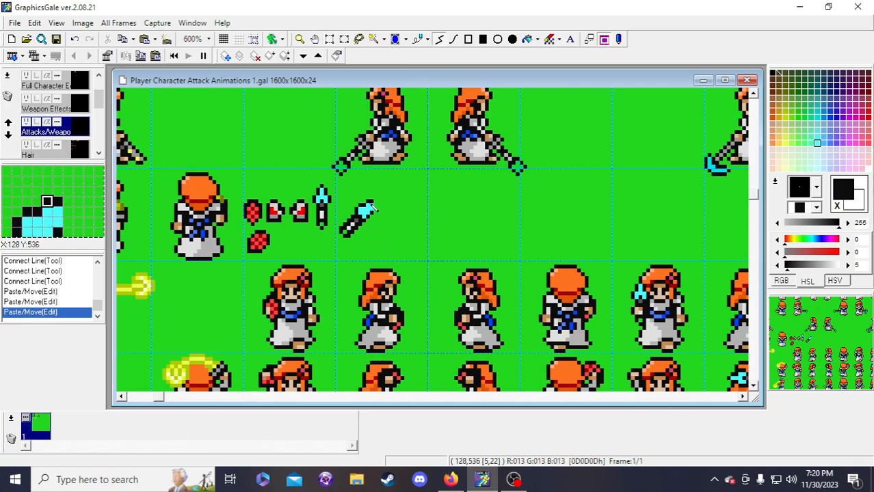
left_click(378, 207)
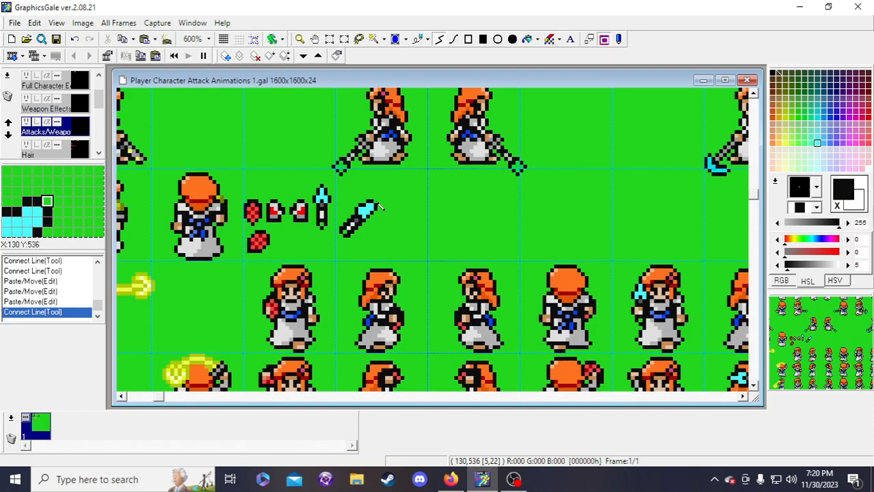
left_click(380, 209)
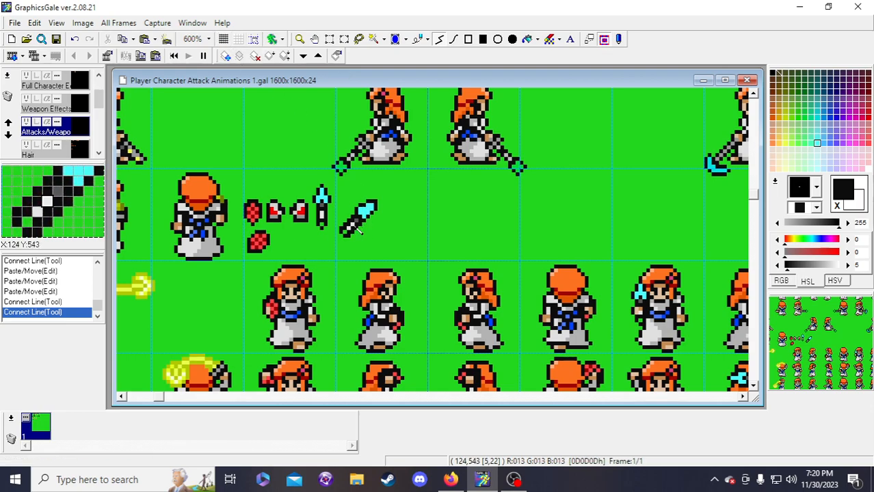
- Extend the cyan at the base of the diagonal weapon's tip along its lower side and redraw the black outline there
right_click(362, 217)
double_click(357, 214)
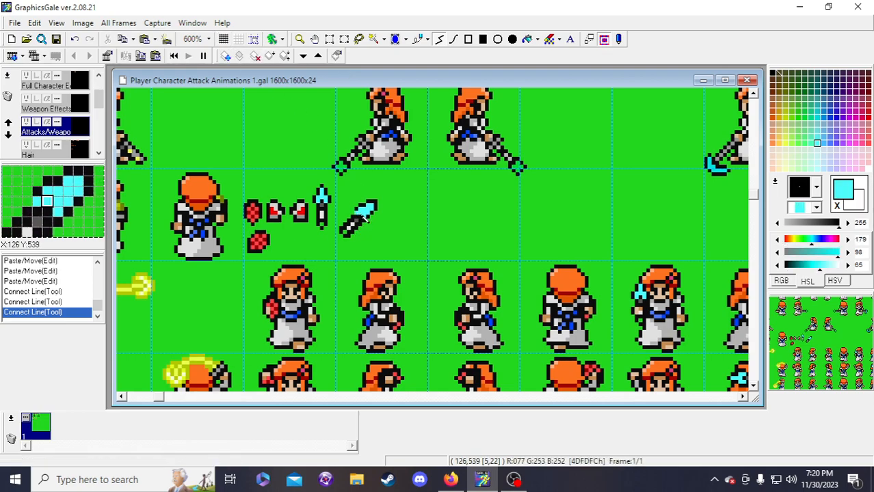
left_click(365, 221)
left_click(365, 221)
right_click(368, 218)
double_click(368, 221)
double_click(364, 225)
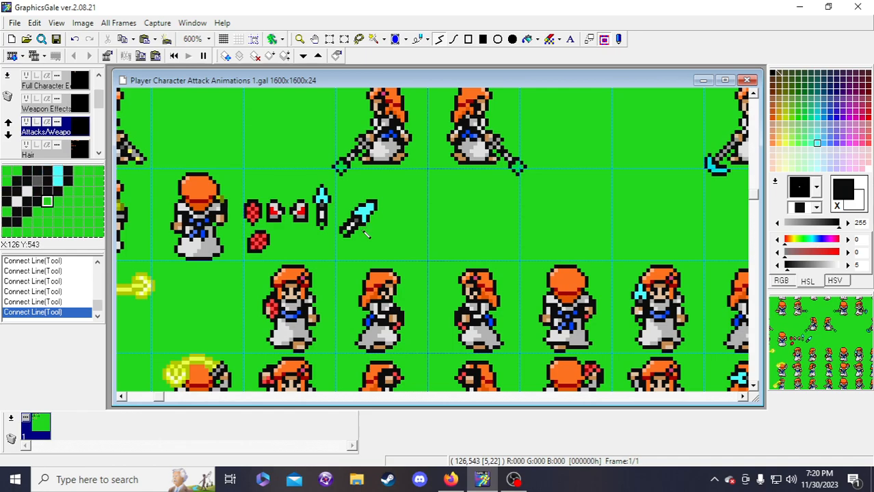
- Shift the outer end of the diagonal weapon's cyan tip inward to shorten the tip
left_click(332, 39)
left_click_drag(359, 204, 379, 212)
left_click_drag(375, 207, 370, 212)
left_click(382, 216)
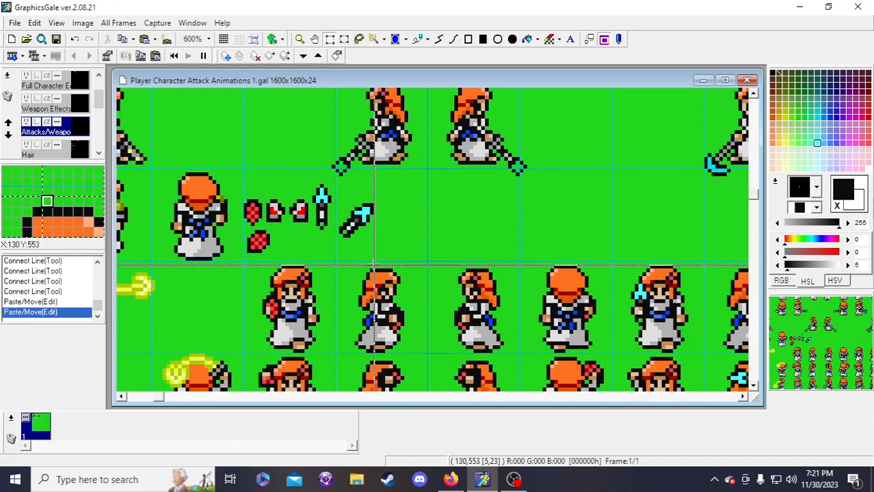
- Try to reshape the point of the diagonal tip by moving small groups of its edge pixels, and undo these changes
left_click_drag(371, 200, 377, 214)
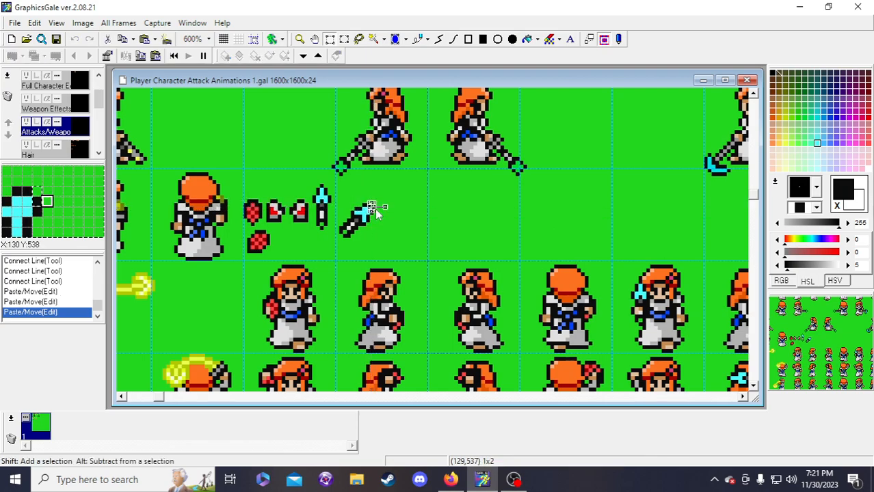
key("ctrl+z")
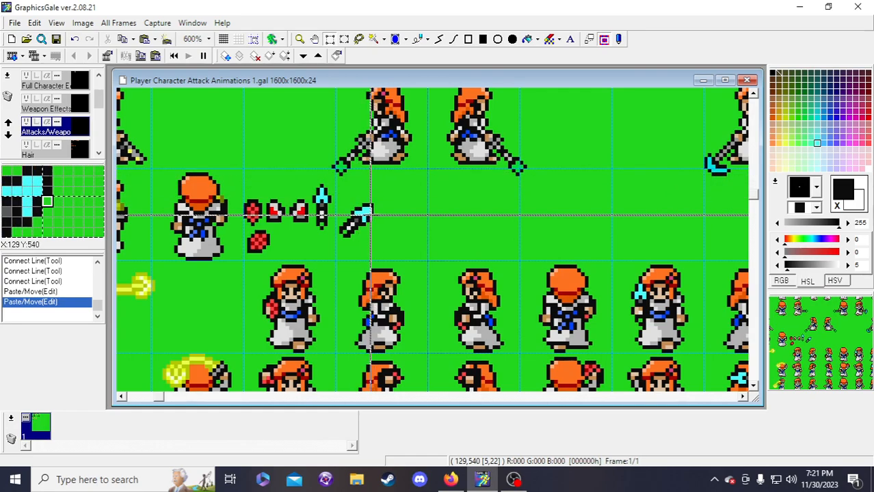
left_click_drag(371, 211, 369, 215)
left_click(359, 207)
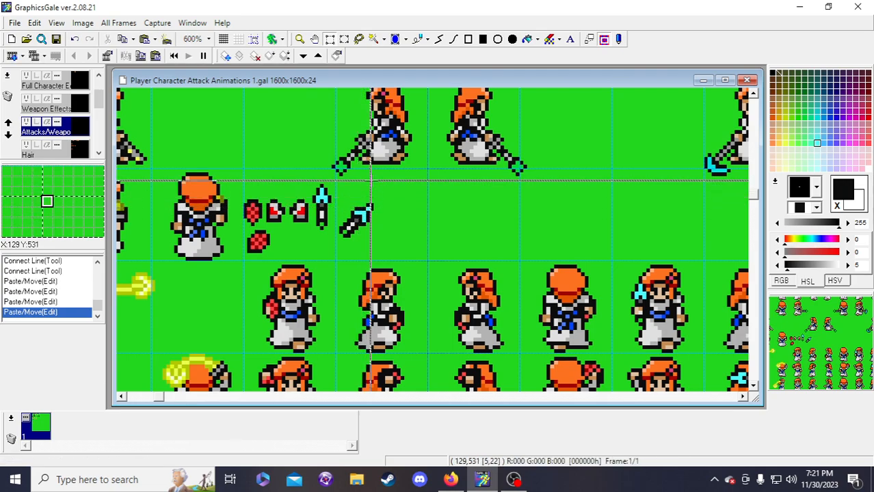
key("ctrl+z")
key("ctrl+z")
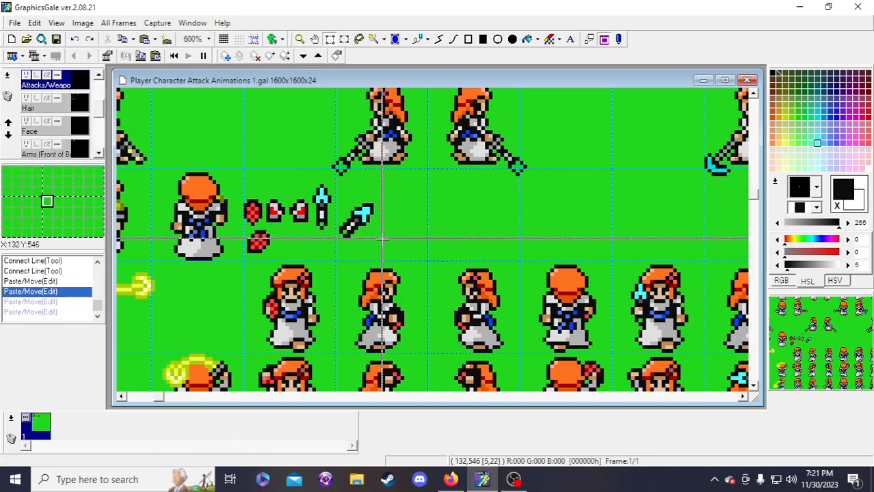
- Try to narrow the base of the diagonal tip by moving its protruding side pixels inward, and undo these changes
left_click(330, 39)
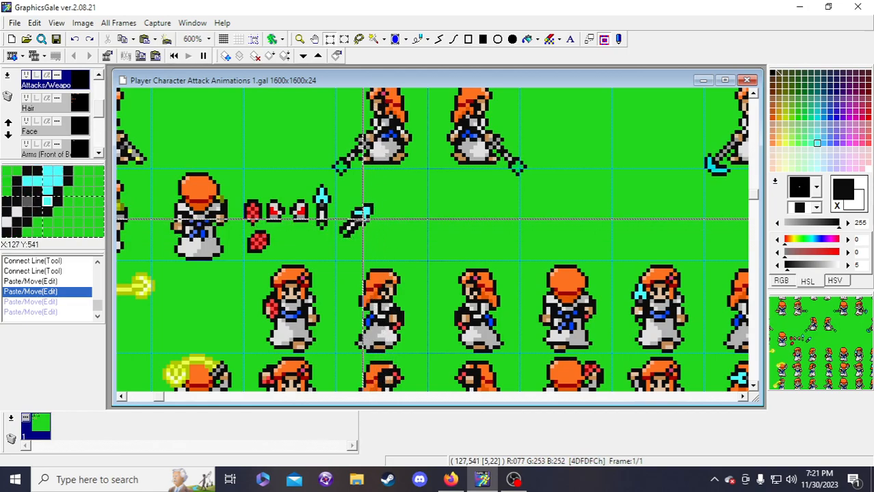
left_click_drag(363, 224, 370, 232)
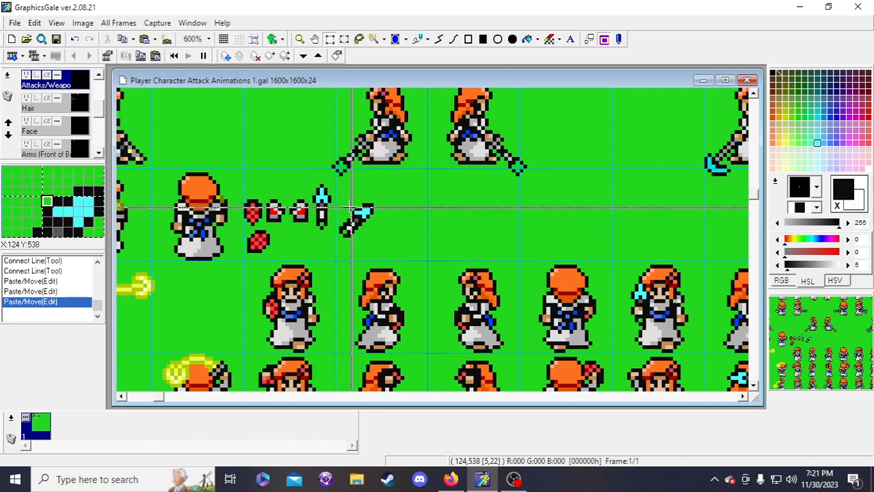
left_click(394, 276)
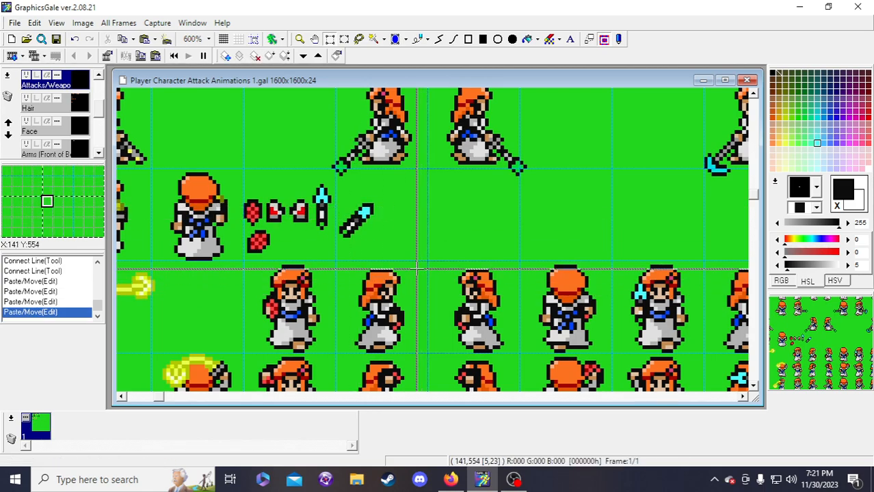
key("ctrl+z")
key("ctrl+z")
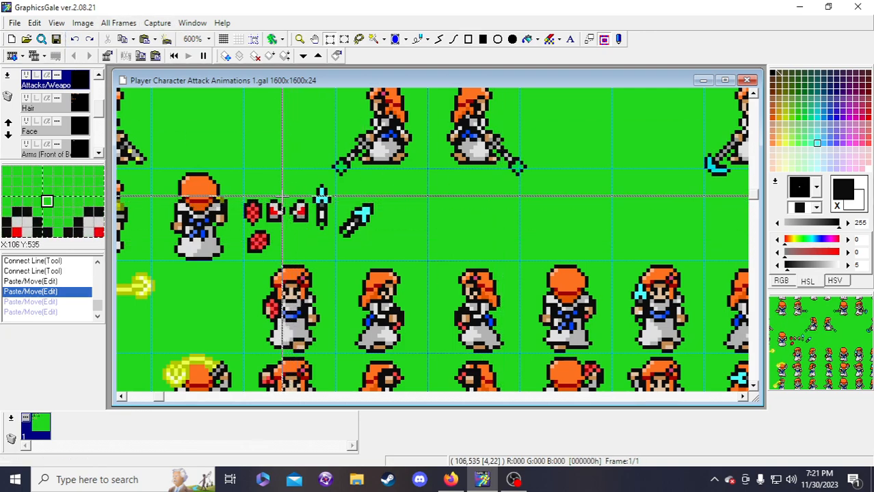
- Move the finished diagonal weapon below the upright one, beside the lower red weapon part
left_click_drag(243, 183, 309, 259)
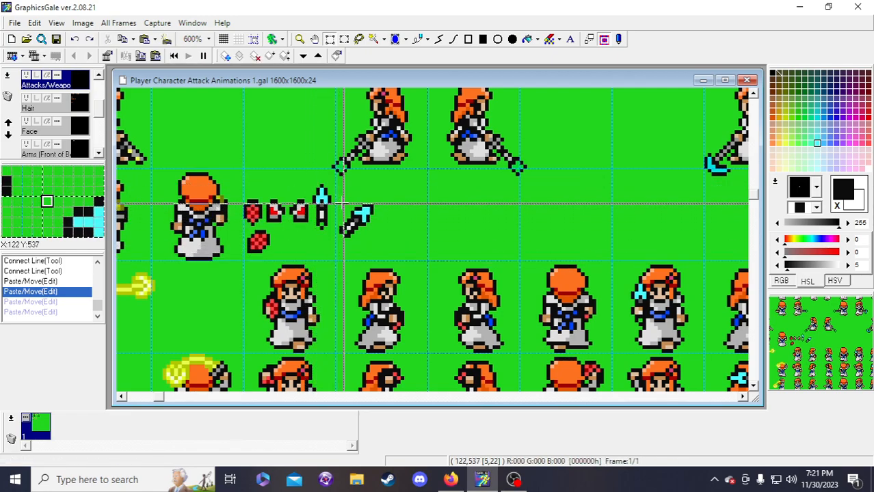
left_click_drag(335, 199, 394, 245)
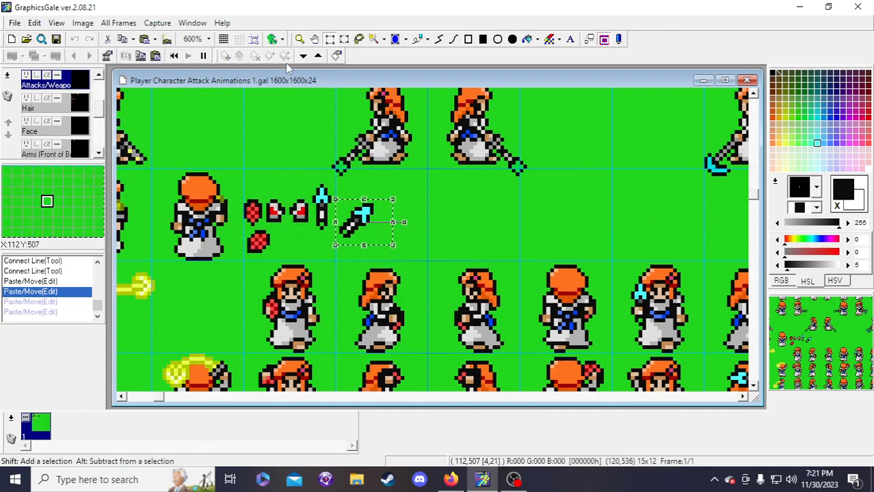
scroll(357, 229, "down", 1)
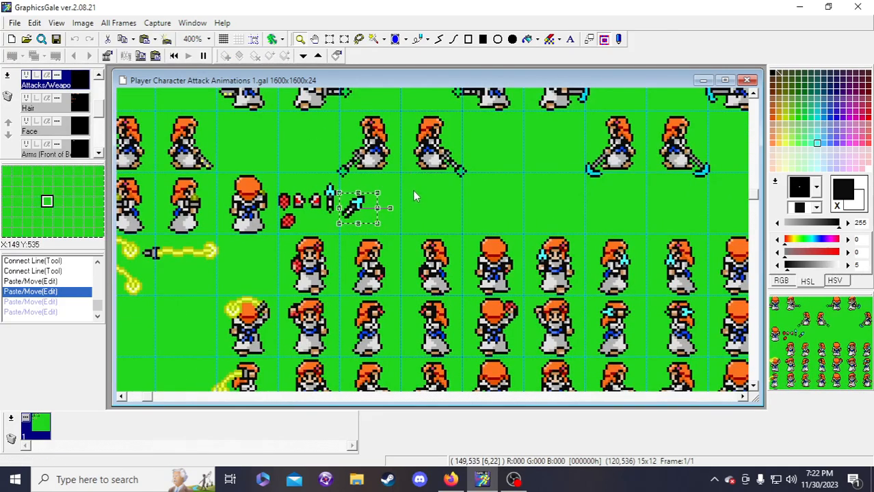
left_click_drag(350, 213, 327, 238)
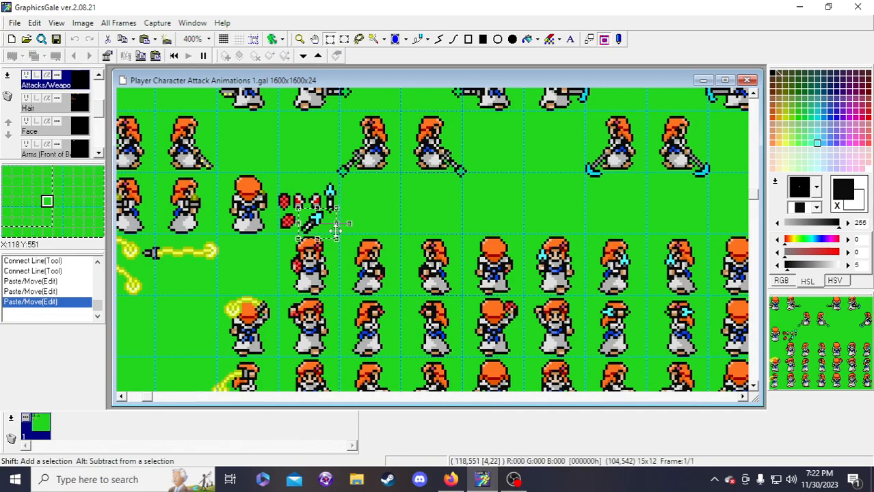
right_click(335, 231)
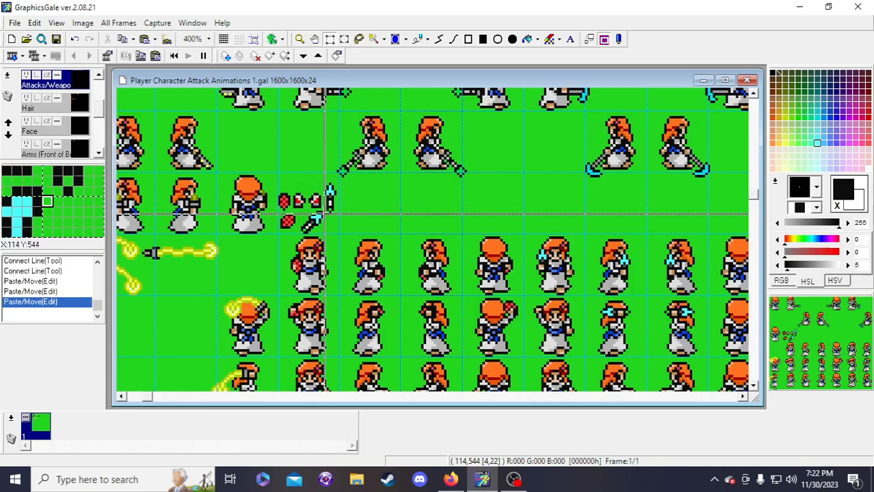
- Place a copy of the diagonal weapon in the empty row above the cyan-tipped weapon poses
left_click_drag(326, 214, 674, 229)
left_click_drag(147, 397, 203, 397)
scroll(237, 211, "down", 1)
left_click_drag(349, 149, 318, 144)
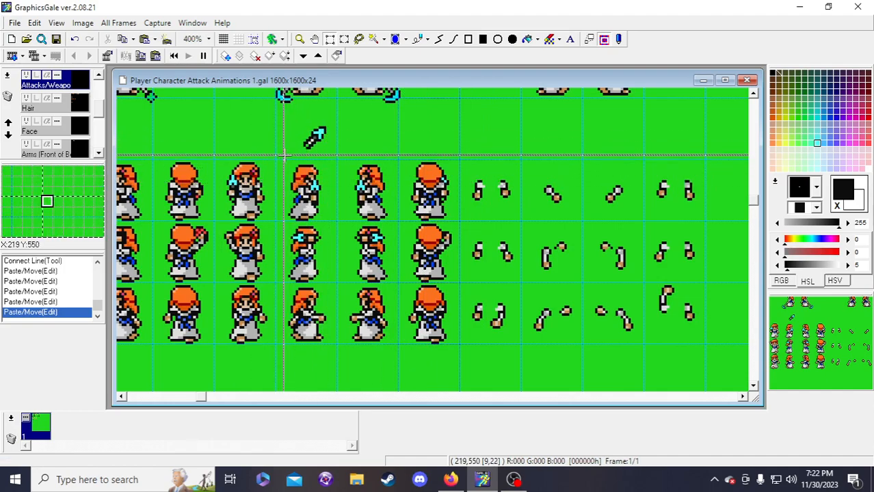
- Test the weapon copy on the front-facing raised-arm pose and set it in the empty cell above that pose's column
left_click(300, 39)
right_click(267, 191)
scroll(267, 191, "up", 2)
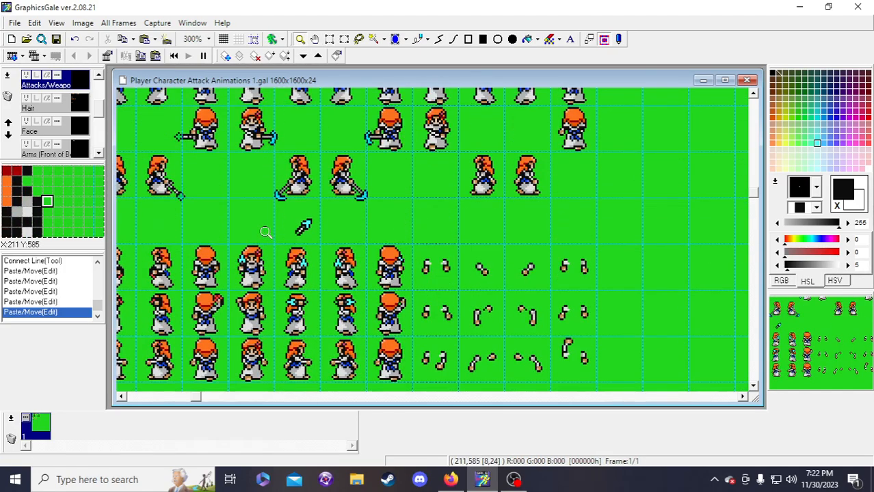
left_click(329, 39)
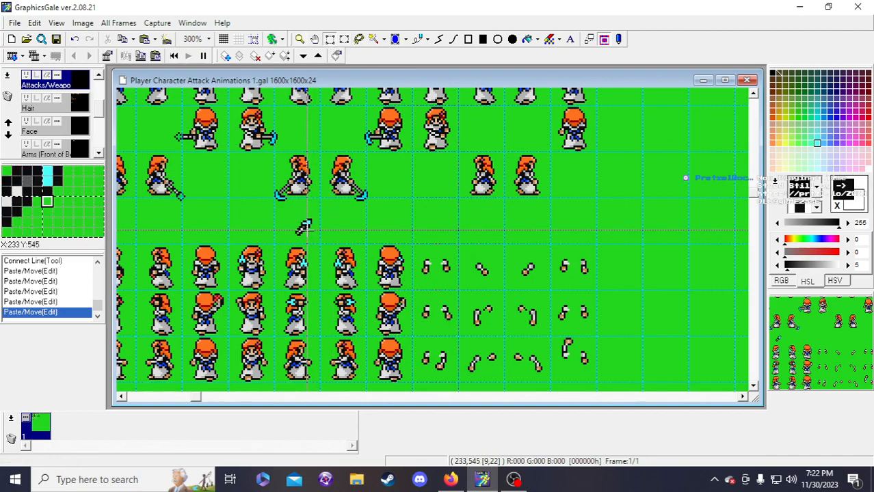
scroll(277, 180, "down", 1)
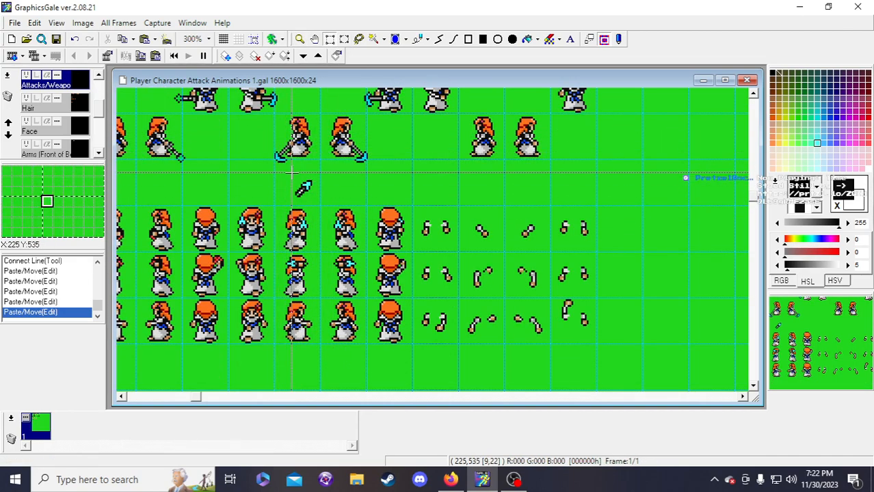
left_click_drag(288, 174, 251, 268)
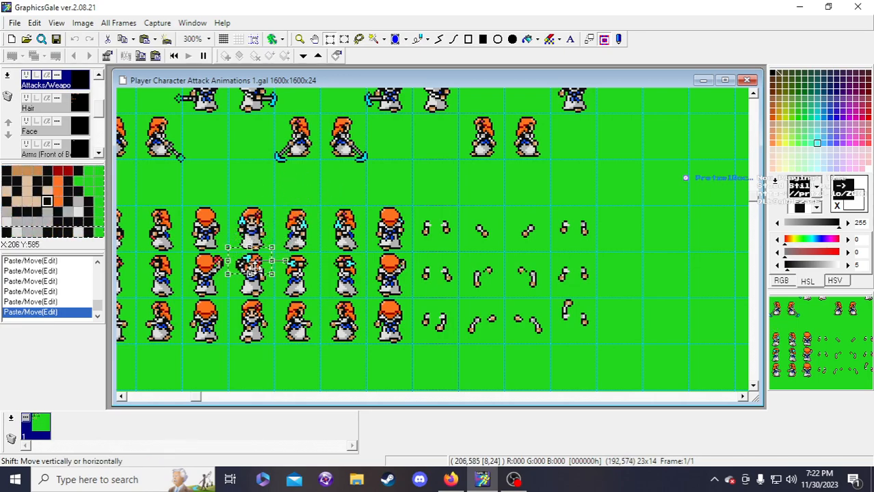
left_click_drag(195, 397, 175, 401)
left_click_drag(332, 265, 346, 194)
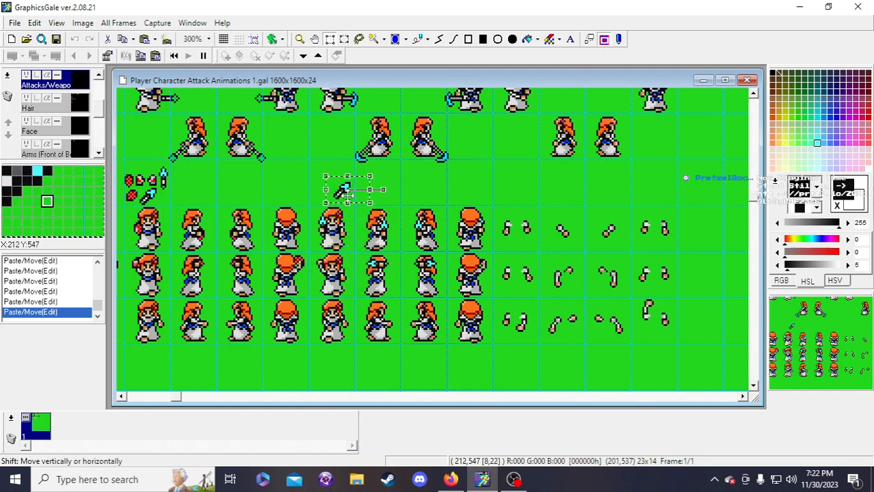
left_click(401, 192)
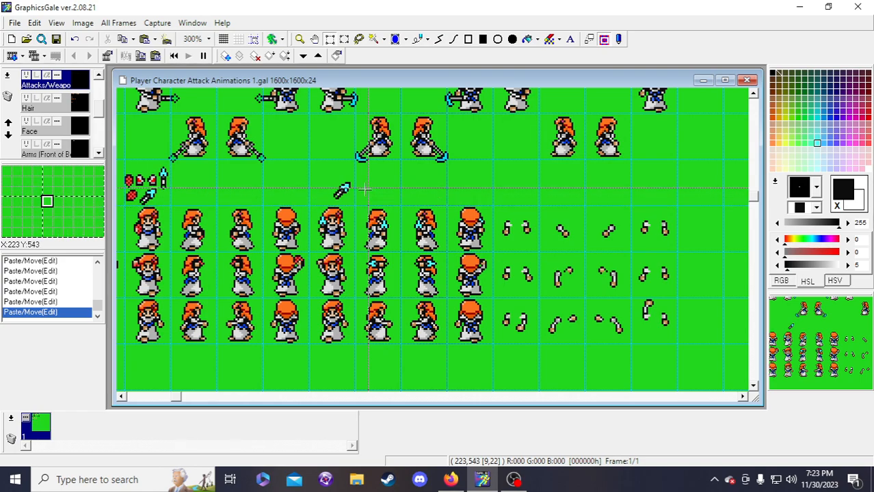
- Examine how the axe is held in the raised-arm attack poses elsewhere on the sheet
scroll(335, 261, "up", 10)
scroll(334, 261, "up", 5)
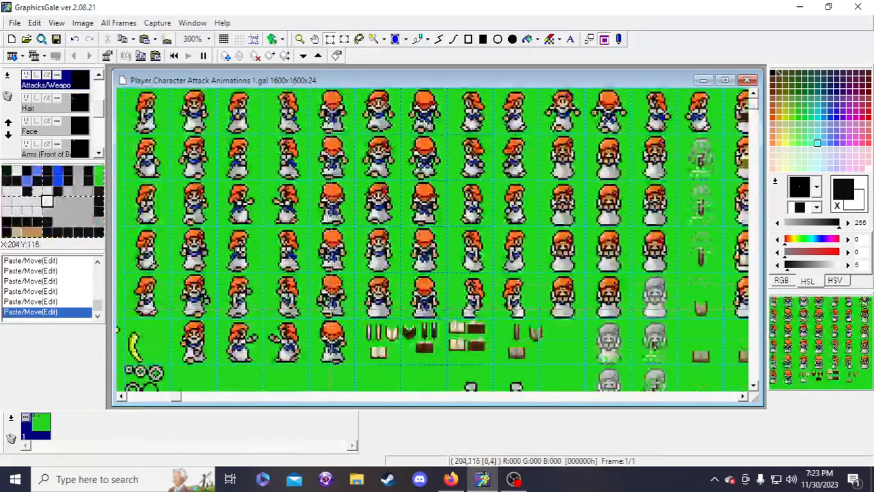
left_click_drag(181, 402, 364, 427)
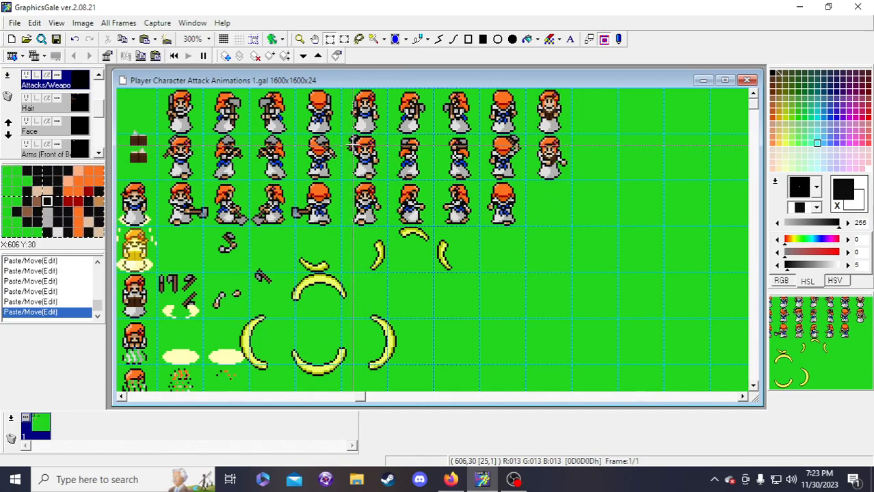
scroll(283, 347, "down", 10)
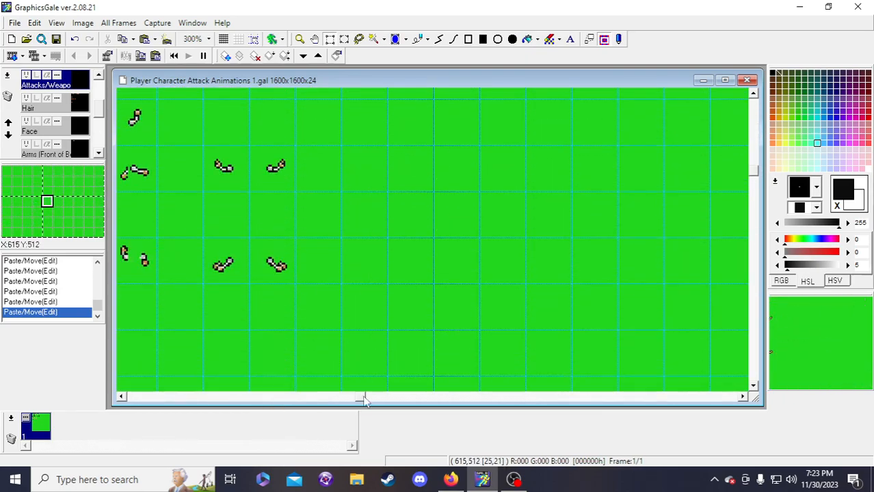
scroll(362, 396, "left", 8)
scroll(278, 331, "down", 5)
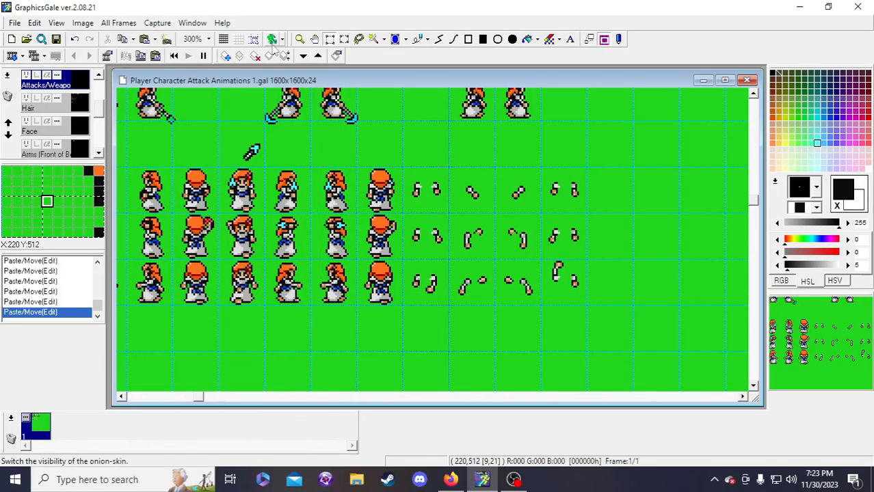
- Position the diagonal weapon copy at the raised hand of the front-facing pose in the middle row
left_click(300, 39)
left_click(273, 242)
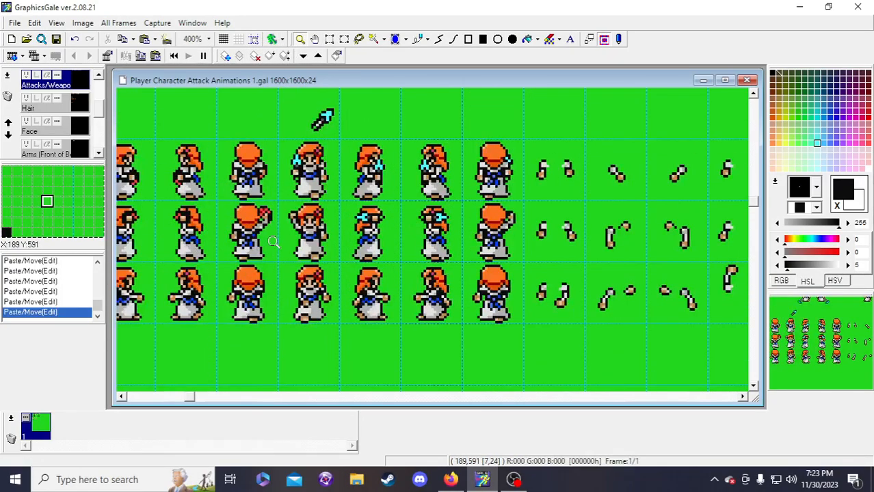
scroll(273, 242, "up", 1)
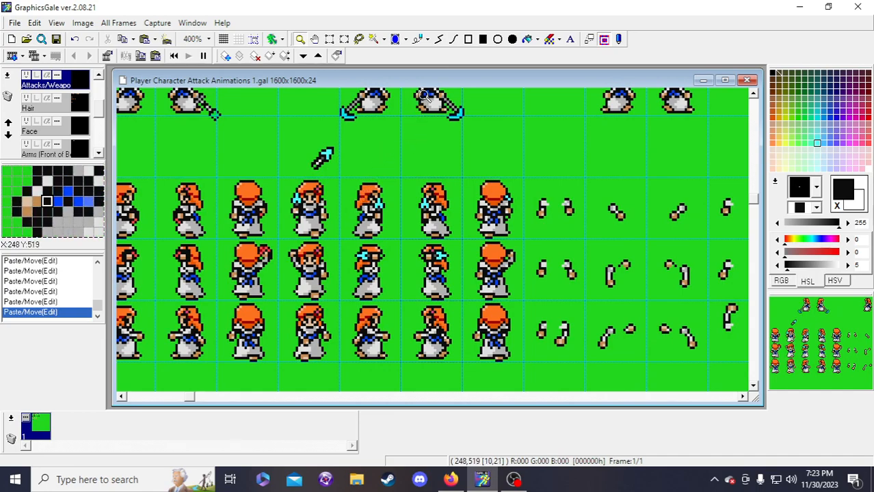
left_click(330, 39)
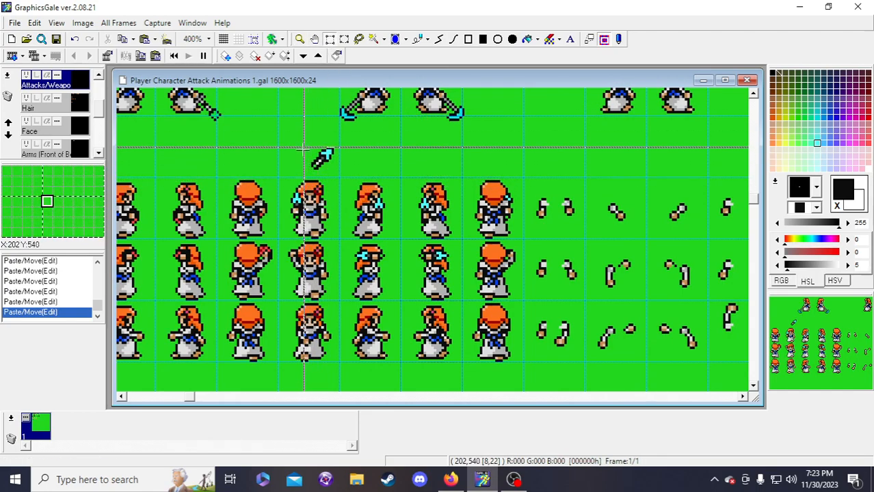
left_click_drag(293, 137, 291, 255)
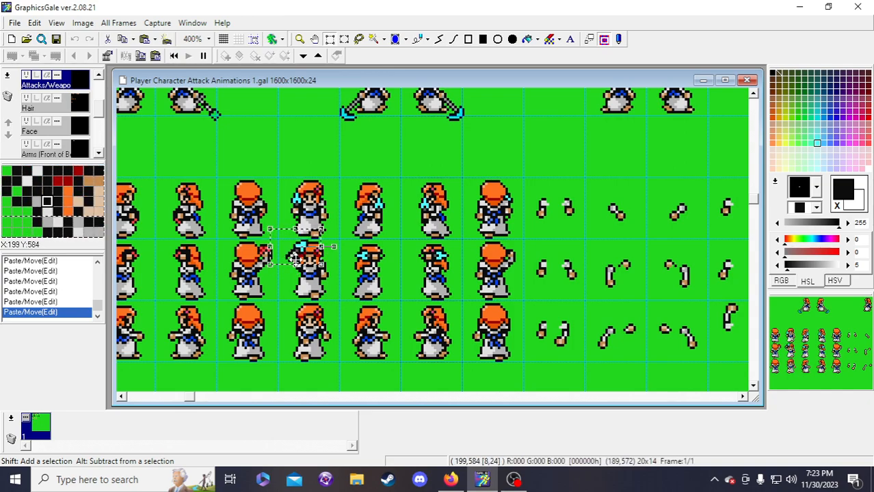
left_click(348, 124)
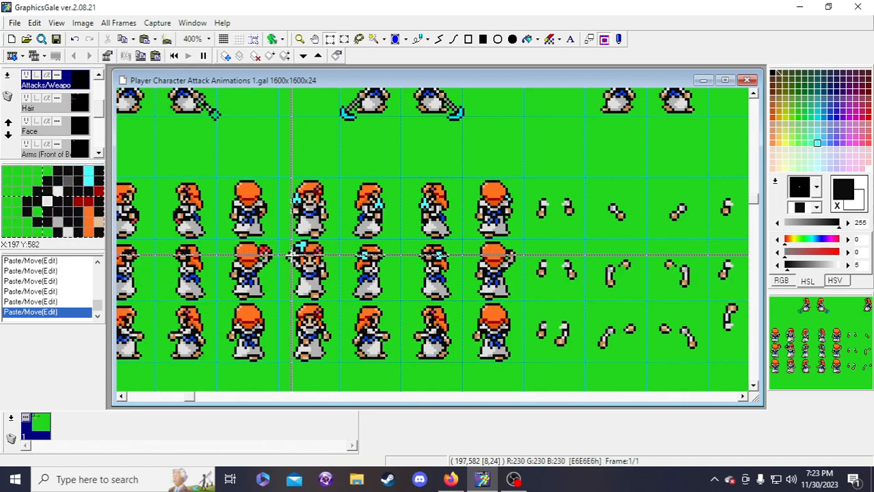
- Clear the weapon pixels overlapping the front-facing pose's raised hand, temporarily hiding the Attacks/Weapon layer to locate the hand
left_click(25, 76)
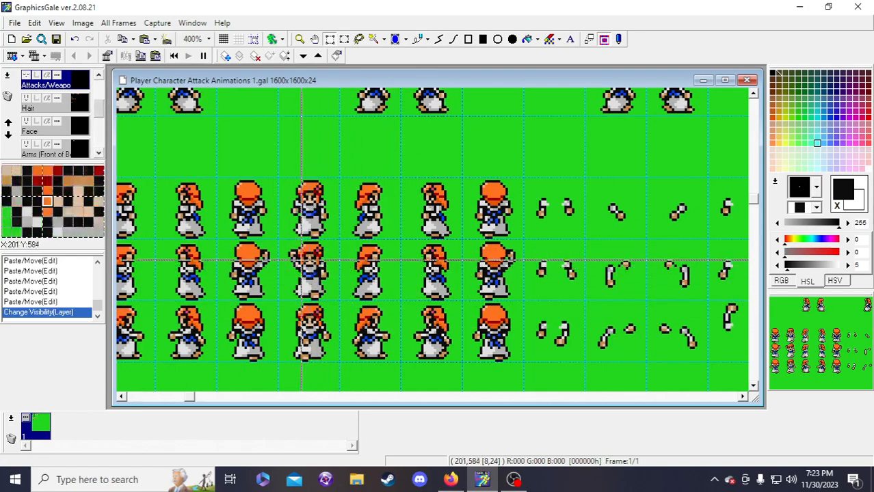
left_click_drag(291, 255, 306, 252)
key("Delete")
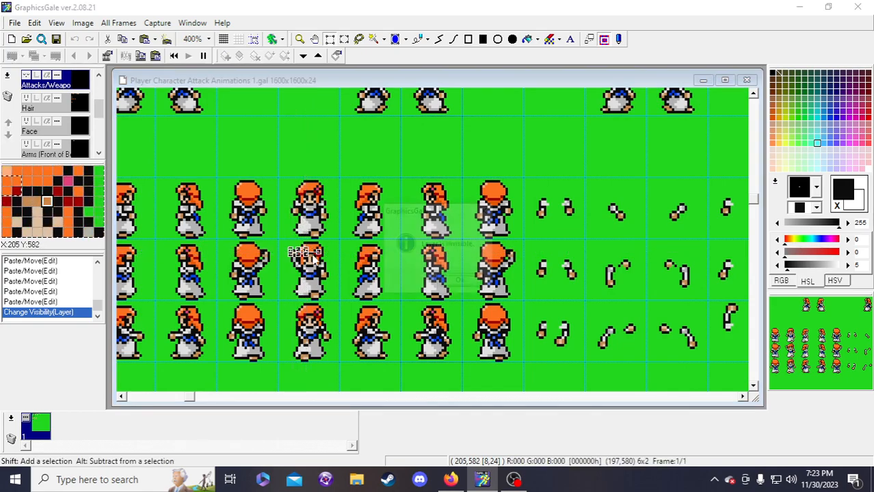
left_click(453, 283)
left_click(25, 76)
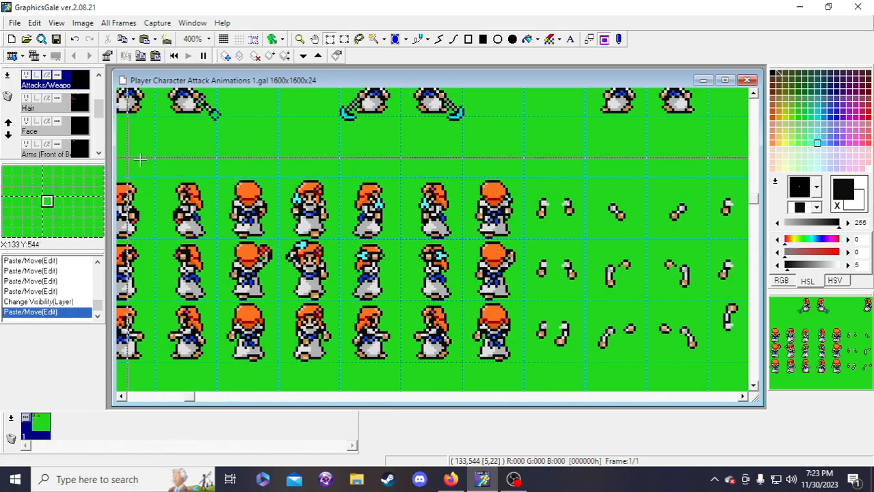
- Compare the front-facing raised-arm pose with the Attacks/Weapon layer hidden and shown to check how the weapon covers the hand
left_click(25, 76)
left_click(25, 76)
left_click(25, 76)
left_click(25, 76)
left_click(26, 76)
left_click(25, 76)
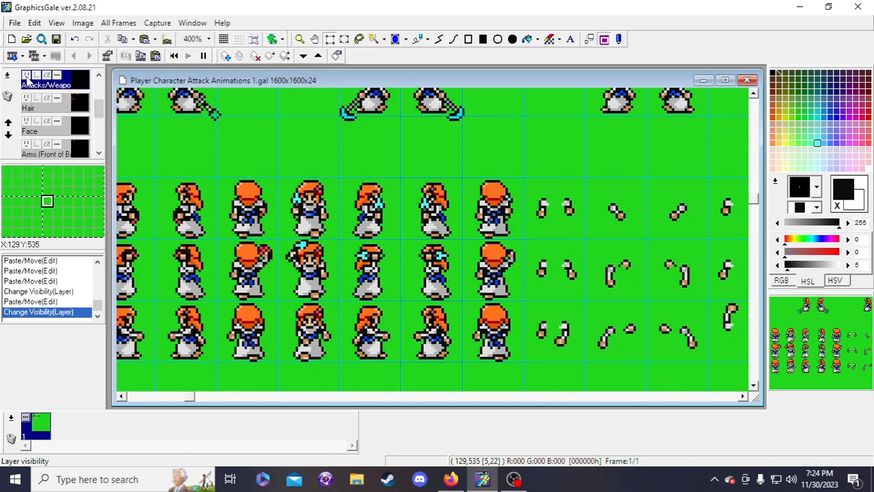
left_click(25, 76)
left_click(25, 76)
left_click(26, 75)
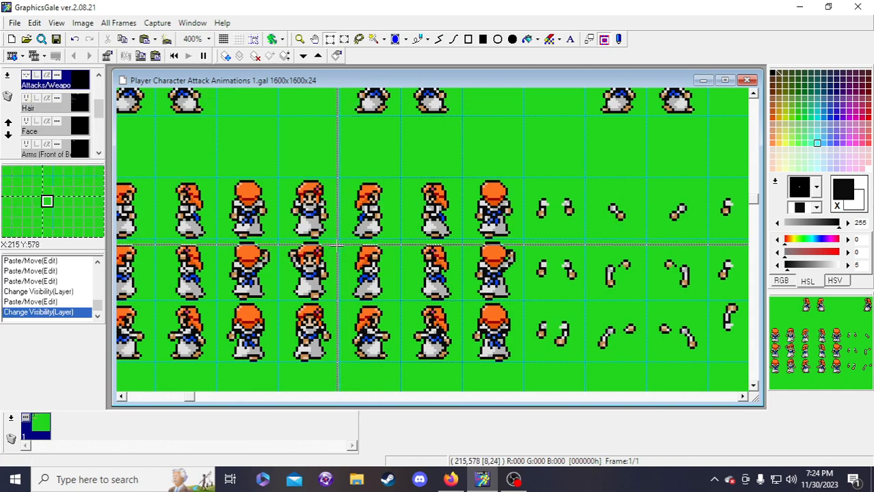
left_click(26, 76)
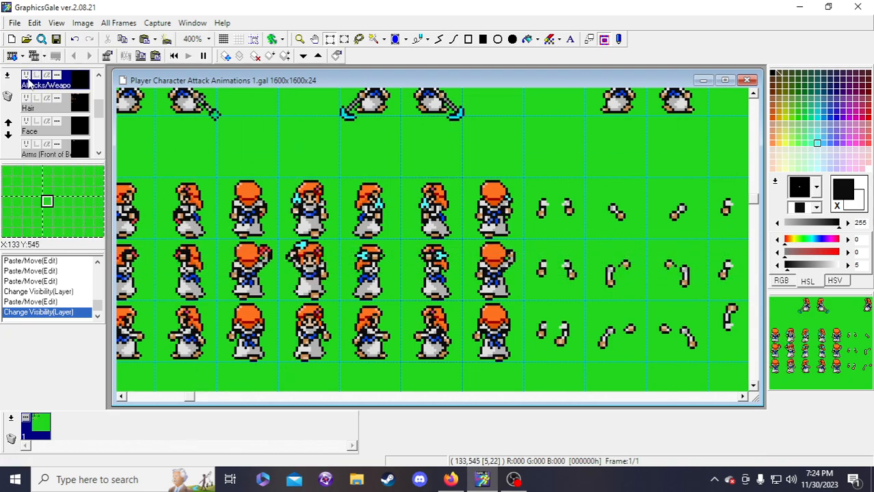
- Clear the remaining weapon pixels overlapping the head and hand area of the front-facing raised-arm pose in the middle row
left_click(26, 77)
left_click_drag(298, 248, 329, 248)
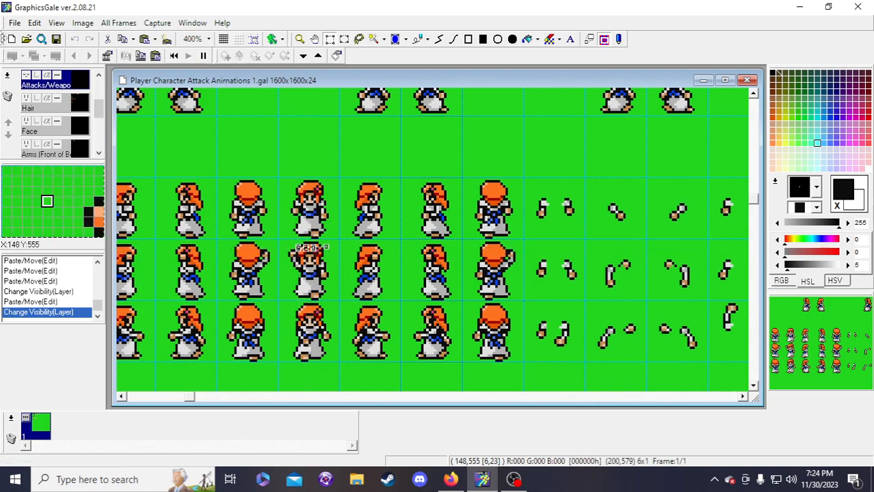
left_click(26, 76)
left_click(355, 245)
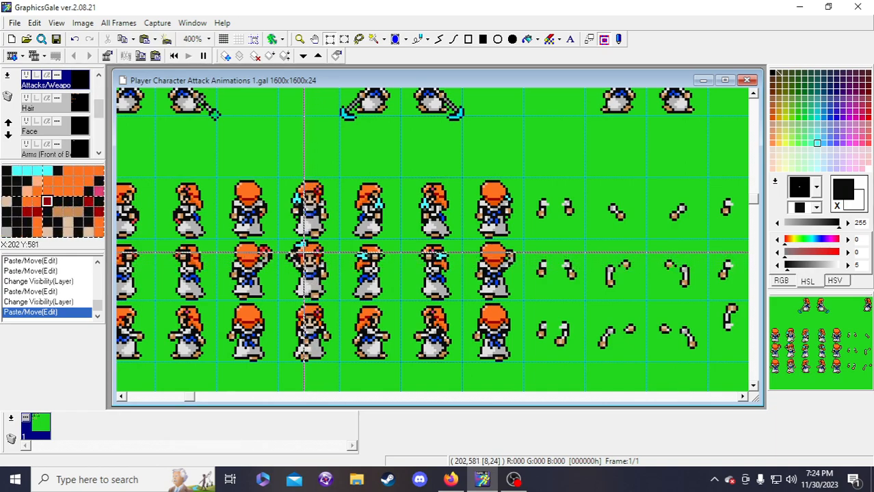
left_click_drag(301, 244, 319, 252)
key("Delete")
key("Delete")
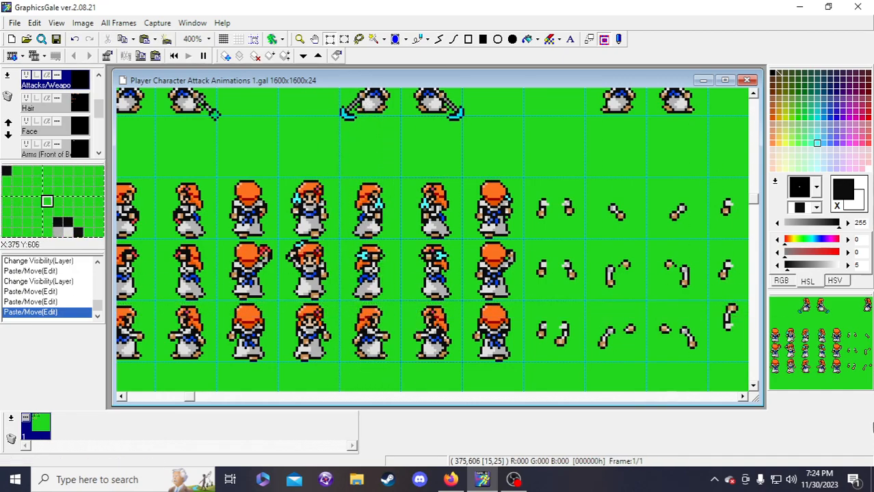
left_click_drag(811, 362, 829, 364)
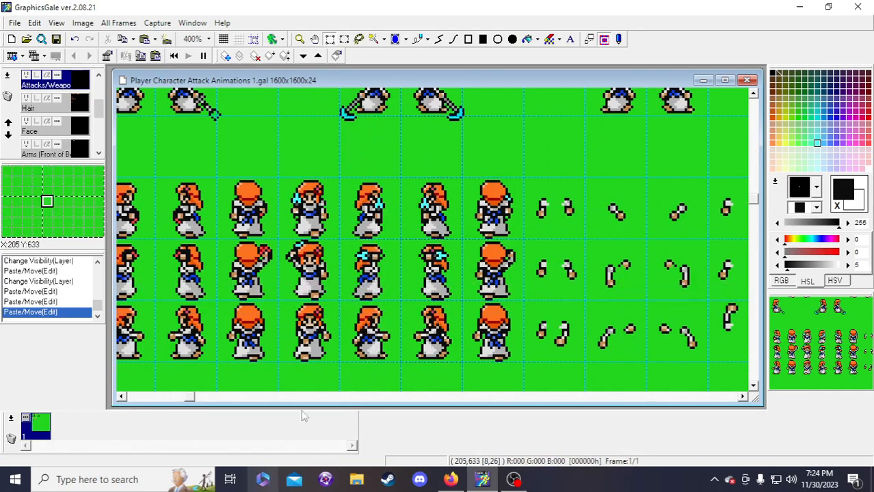
scroll(400, 224, "up", 1)
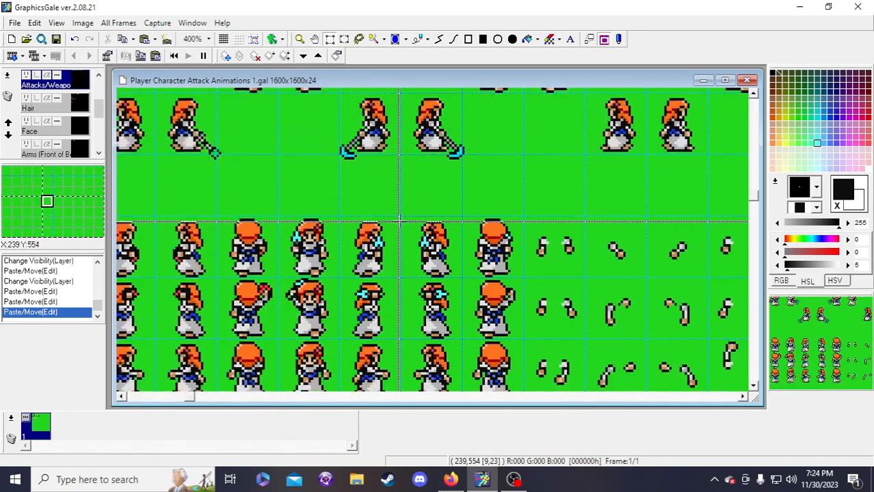
scroll(383, 205, "down", 1)
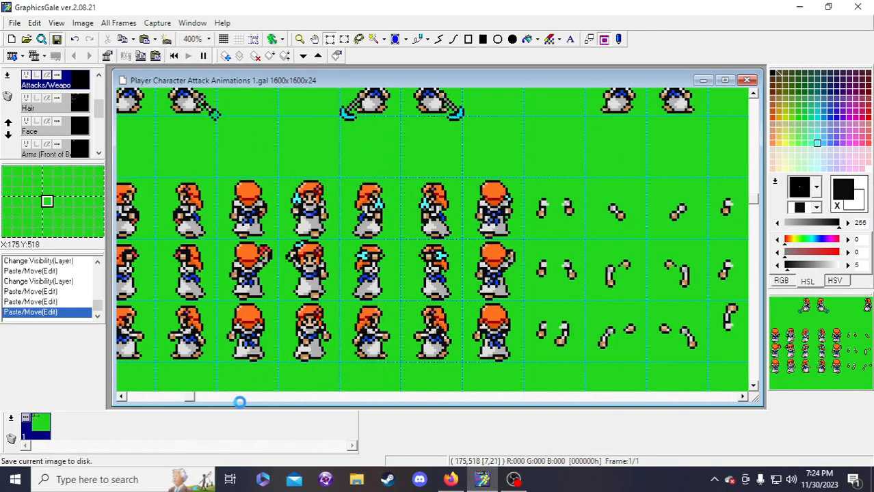
- Try reusing the front-facing pose's weapon cell, flipped horizontally and shifted one pixel, on the back-facing raised-arm pose
left_click_drag(193, 397, 167, 403)
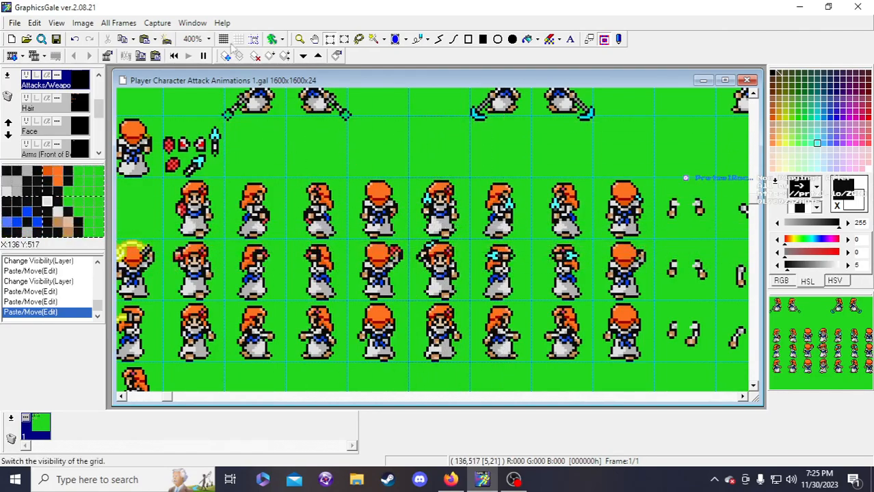
left_click(253, 39)
left_click_drag(428, 269, 613, 274)
left_click(83, 23)
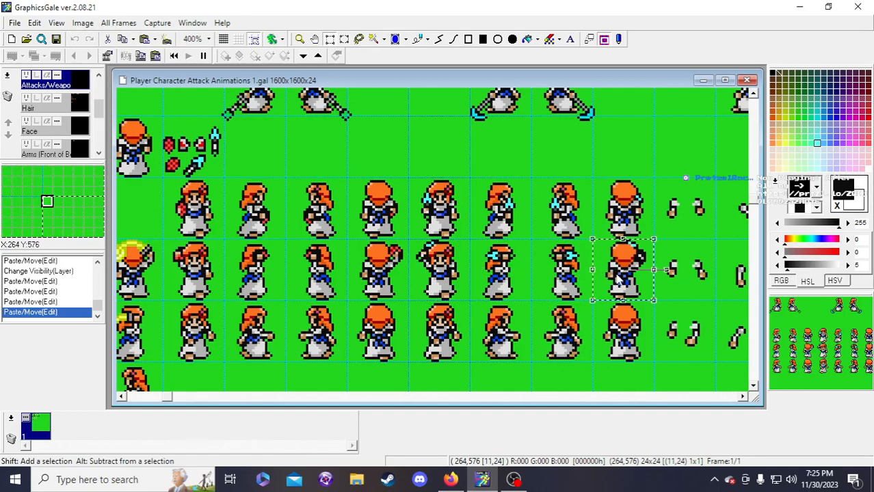
key("Right")
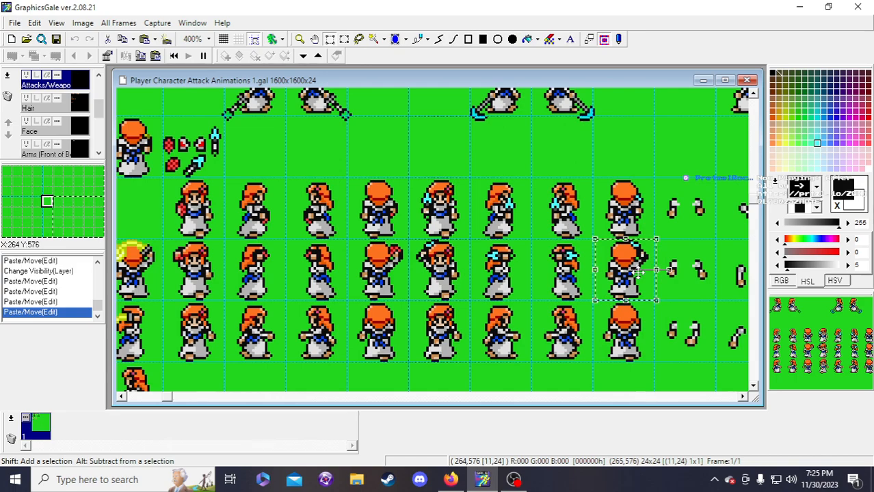
key("Escape")
- Copy the diagonal cyan-tipped weapon, flip it horizontally and place it at the back-facing raised-arm pose's hand with grid snapping off
left_click(254, 39)
left_click_drag(207, 155, 560, 168)
left_click(83, 23)
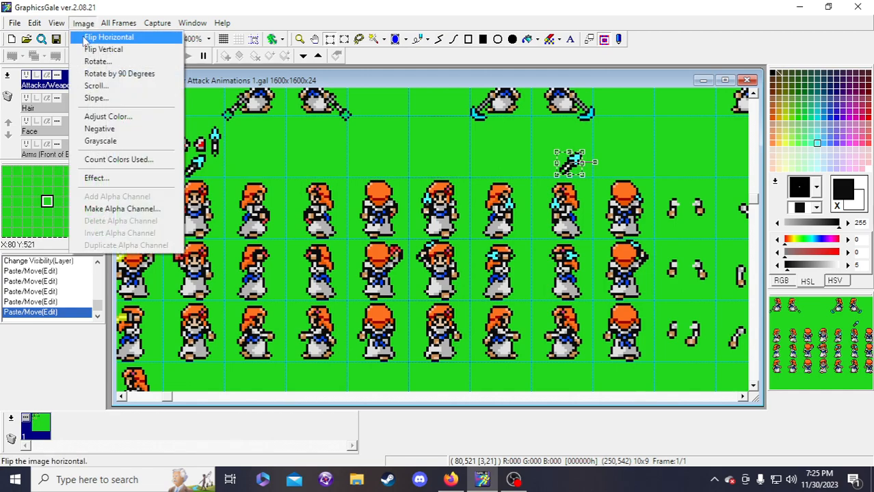
left_click(109, 33)
left_click_drag(562, 163, 635, 268)
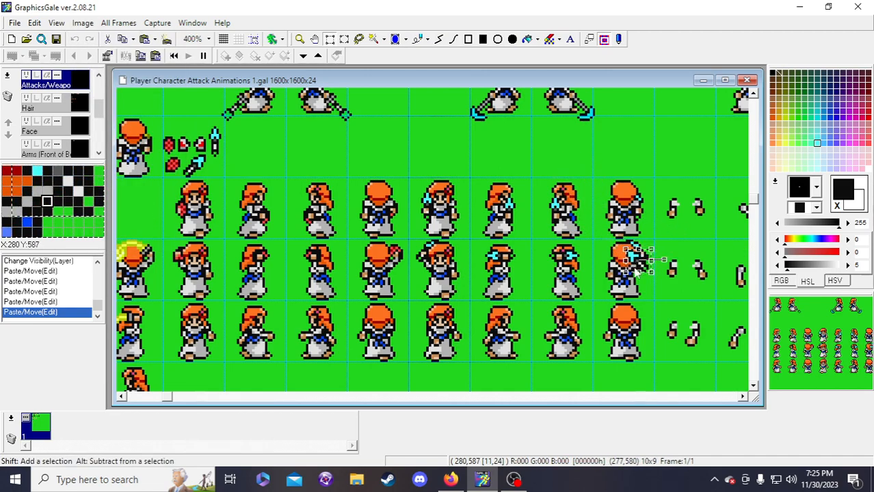
key("Up")
key("Up")
key("Up")
key("Up")
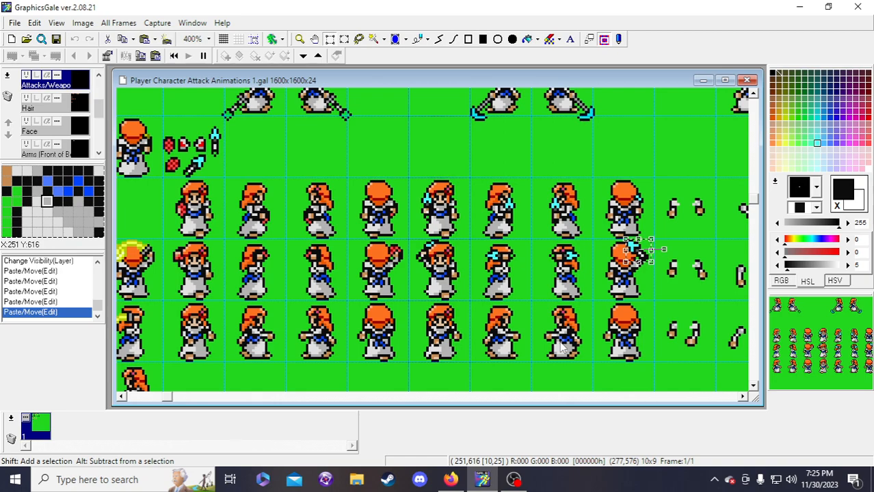
left_click(543, 264)
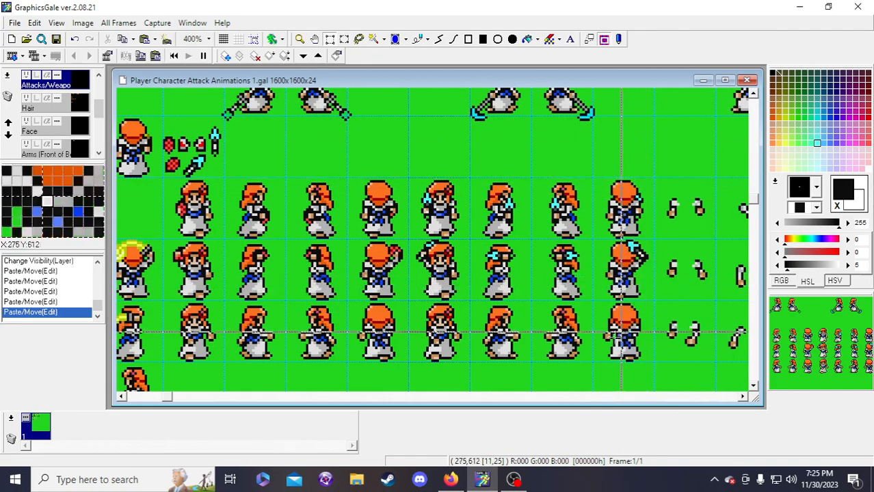
- Examine the weapon on the back-facing raised-arm pose at 500% zoom, with the Attacks/Weapon layer hidden and shown
left_click_drag(170, 396, 205, 385)
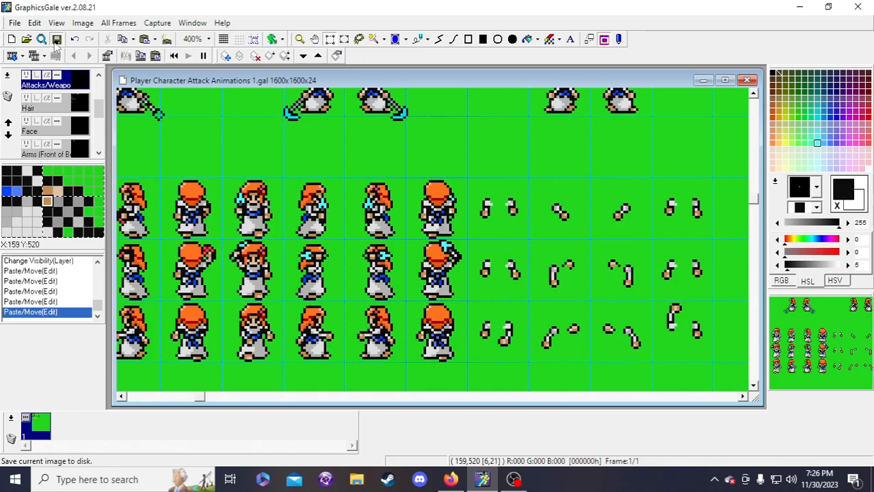
left_click(299, 39)
left_click(490, 267)
right_click(416, 281)
right_click(416, 281)
right_click(416, 281)
left_click(398, 280)
left_click(486, 308)
left_click(449, 286)
scroll(383, 261, "up", 1)
scroll(398, 266, "down", 1)
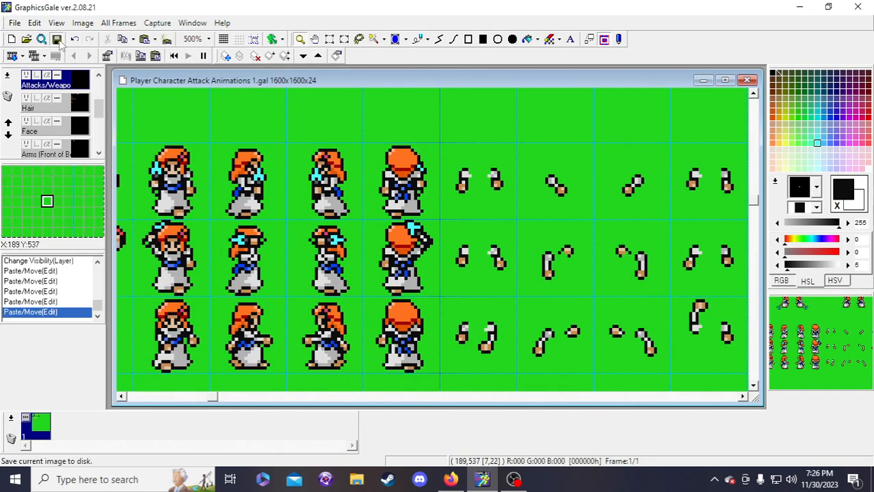
left_click(328, 38)
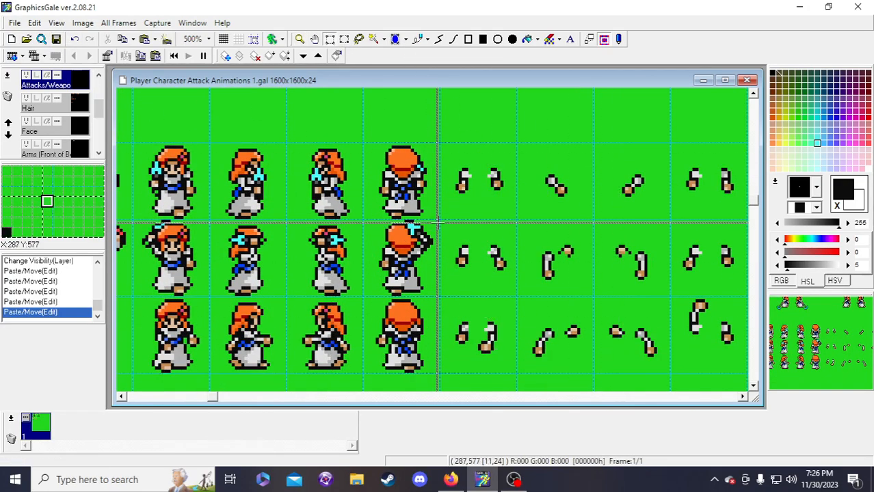
left_click(26, 77)
left_click(26, 76)
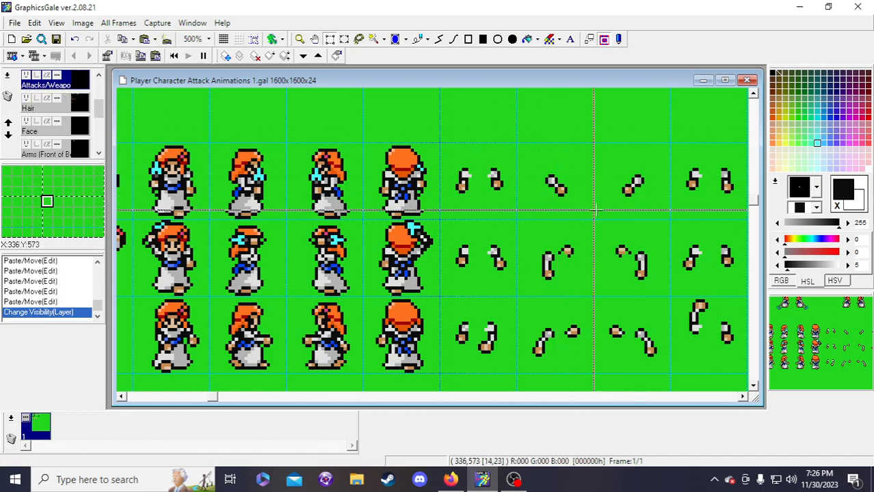
- Look up the finished axe attack poses on the sheet as a reference for the back-facing raised-hand grip
left_click_drag(756, 203, 752, 40)
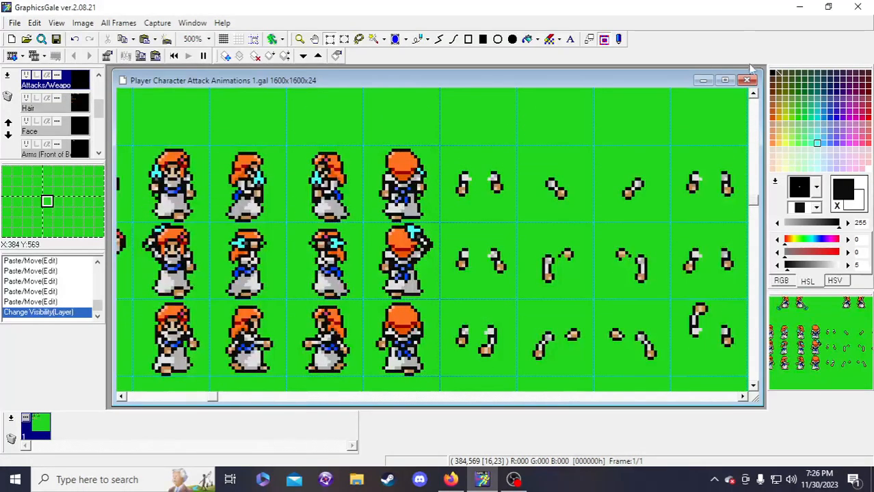
left_click_drag(210, 399, 372, 401)
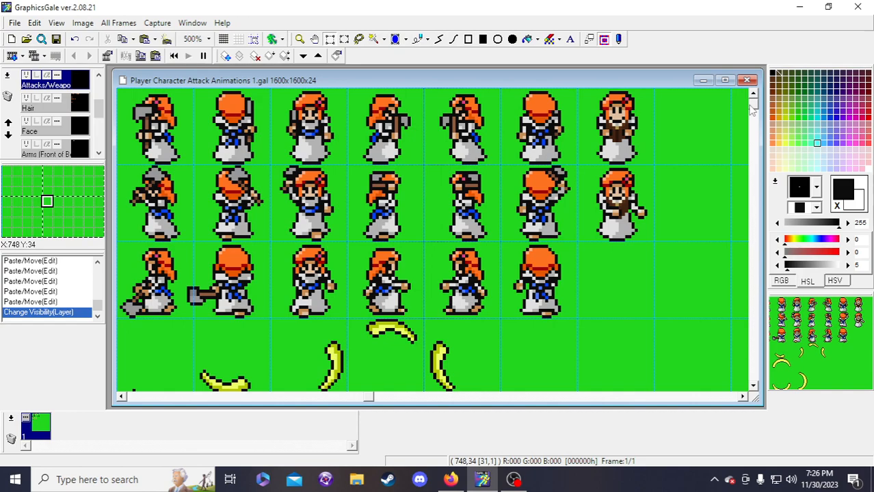
left_click_drag(751, 106, 752, 262)
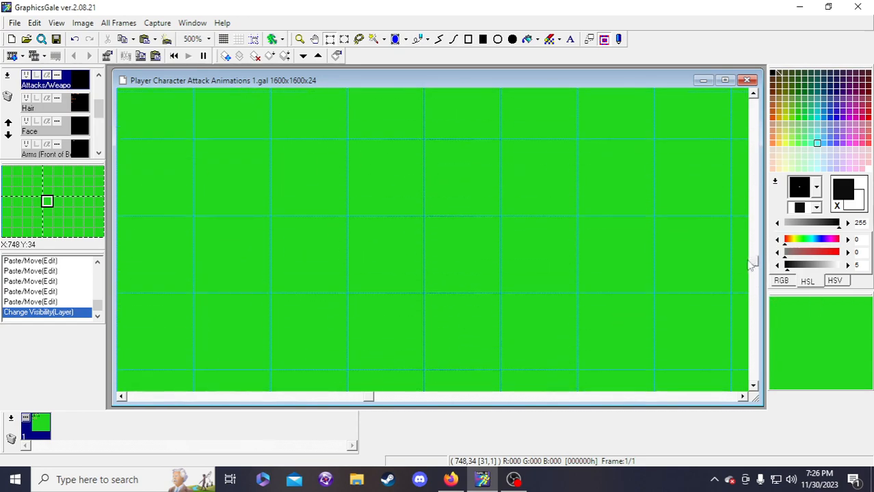
left_click_drag(369, 401, 219, 396)
scroll(410, 335, "up", 6)
scroll(369, 300, "up", 10)
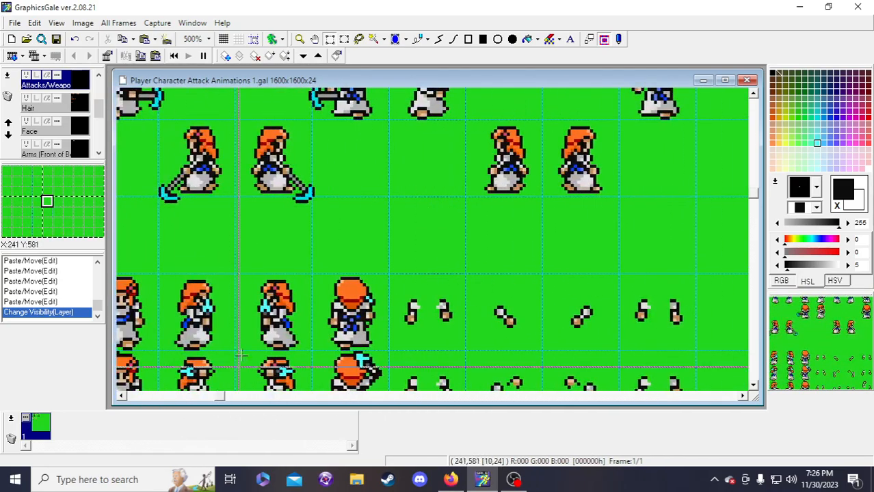
scroll(273, 327, "down", 1)
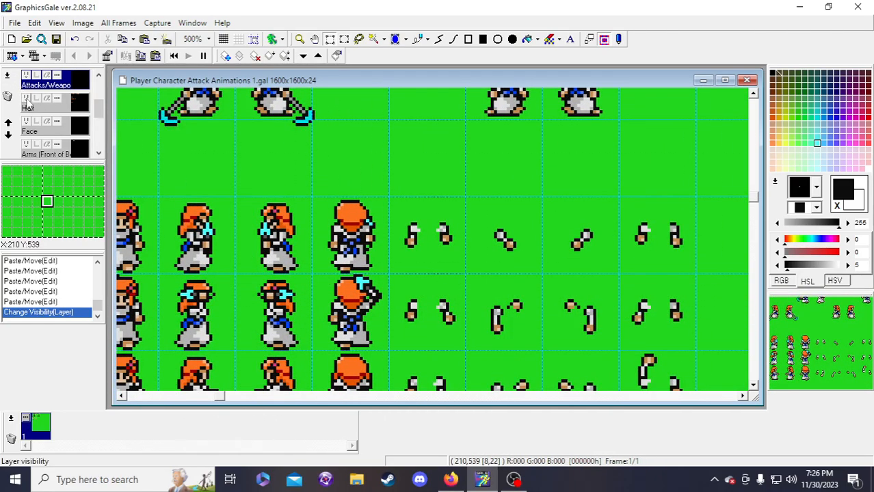
- Clear a 3x2-pixel area of the weapon over the back-facing pose's raised hand, hiding the Attacks/Weapon layer to locate the hand
left_click(24, 78)
left_click(24, 78)
left_click(25, 78)
left_click(24, 78)
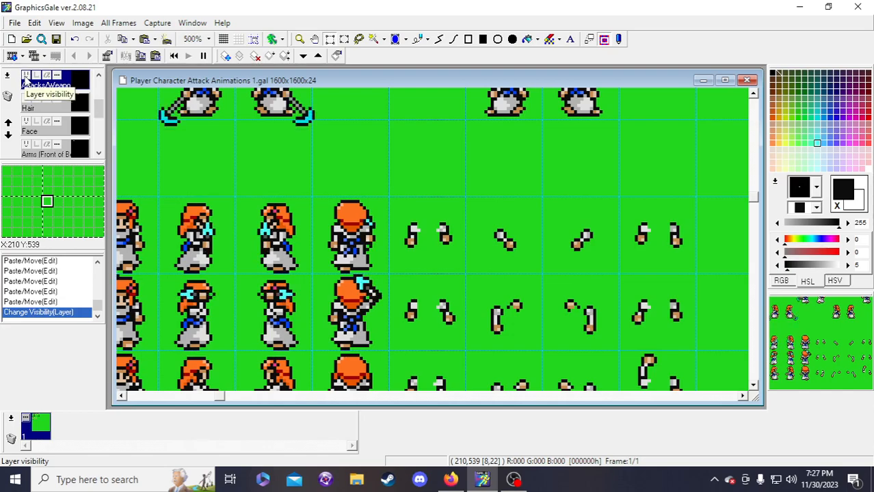
left_click(25, 78)
left_click(25, 78)
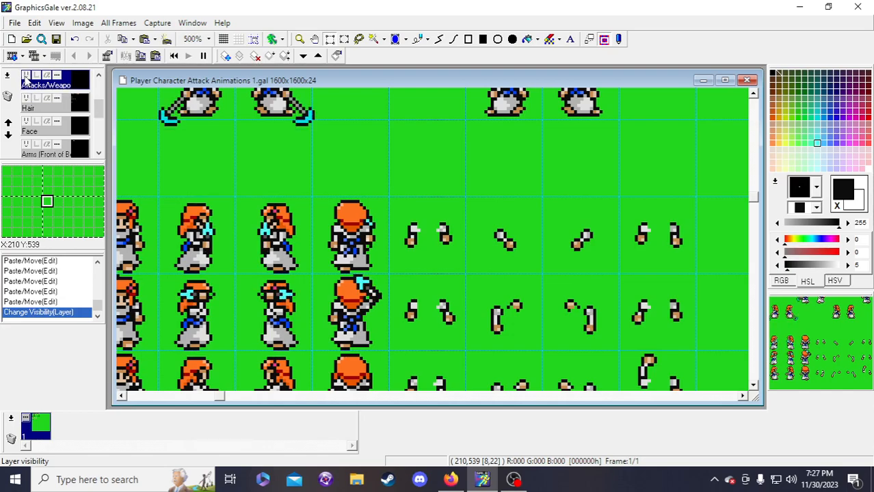
left_click(25, 78)
left_click(25, 77)
left_click(25, 78)
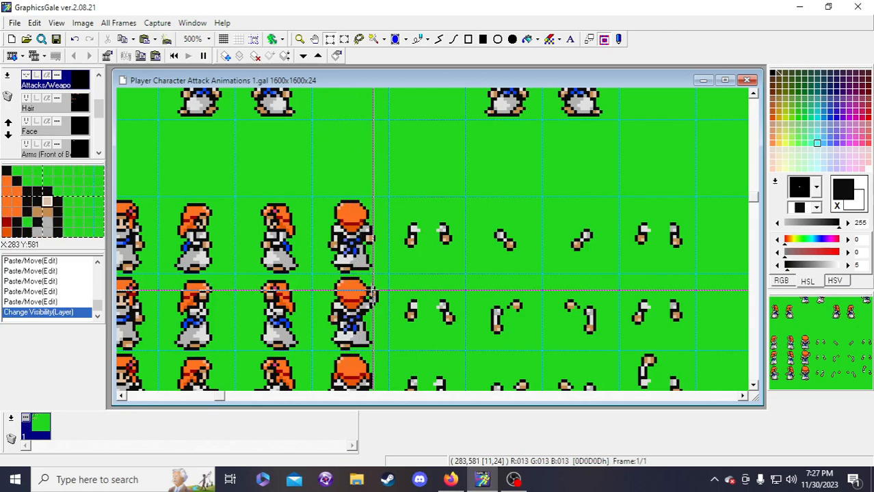
left_click_drag(370, 291, 377, 295)
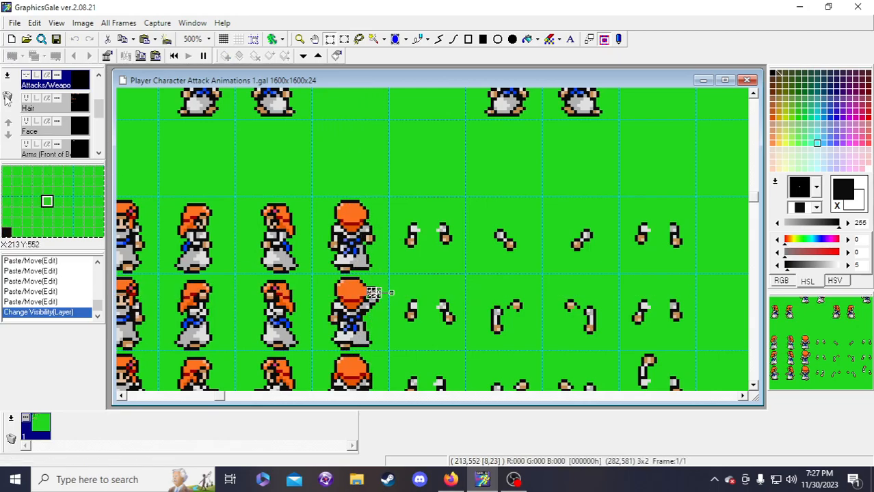
left_click(25, 78)
left_click(344, 238)
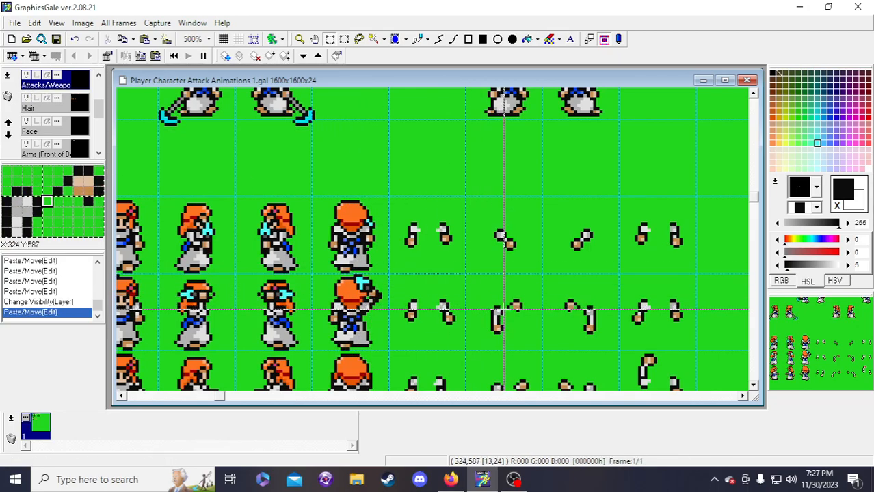
- Clear a further 2x2-pixel area of the weapon just below the grip on the back-facing raised-arm pose
left_click(26, 78)
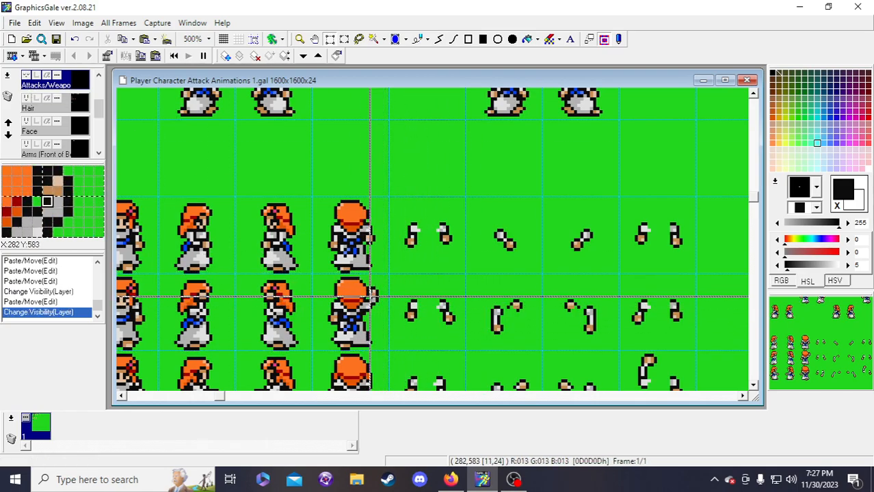
left_click_drag(372, 293, 378, 300)
left_click(25, 78)
key("ctrl+v")
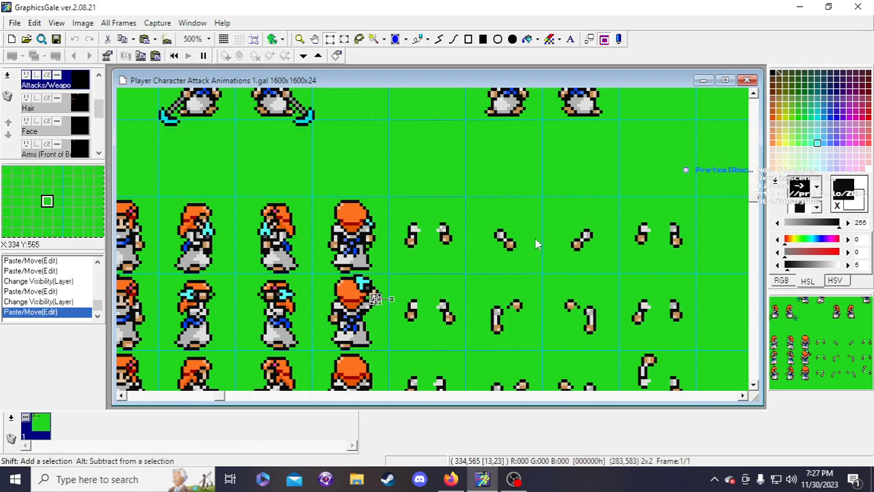
left_click(537, 241)
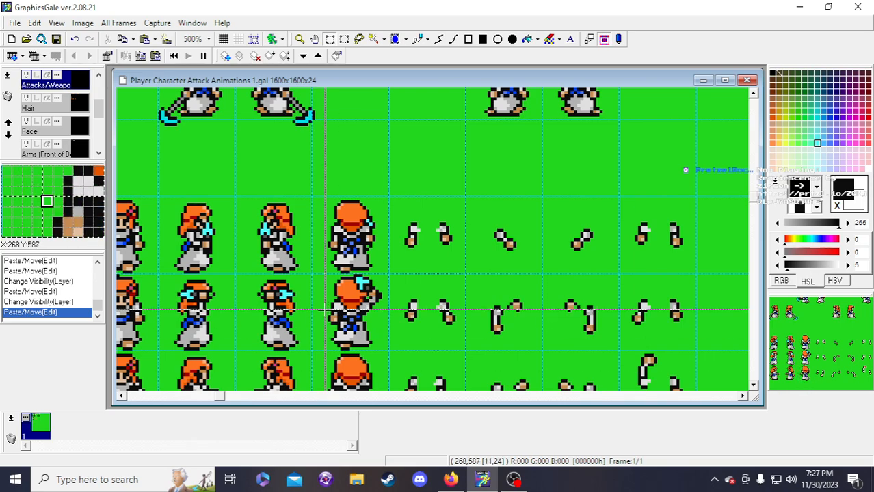
left_click_drag(221, 396, 182, 397)
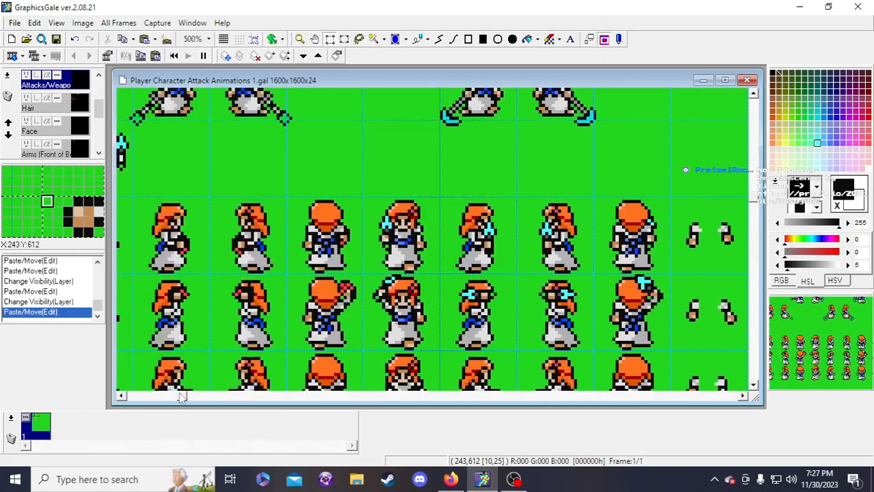
scroll(288, 182, "down", 1)
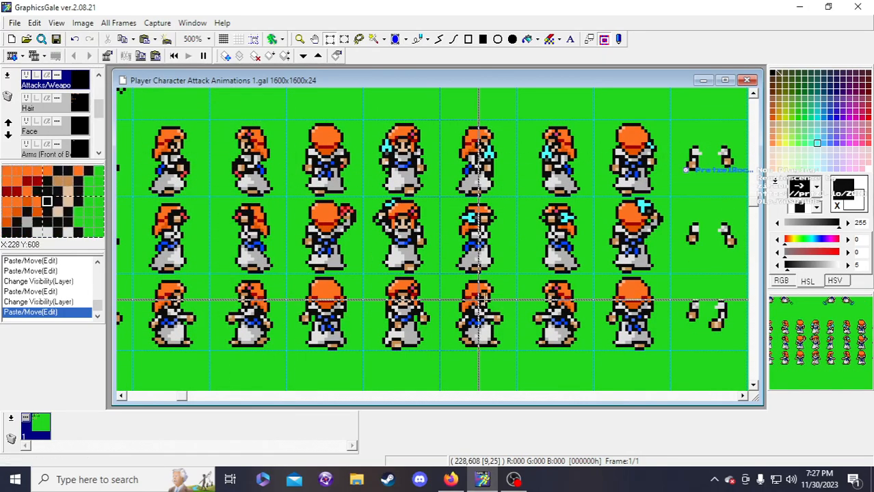
- Review the finished Tahra Shells and Kunaice attack poses across the three sprite rows at 400% and 300% zoom
left_click(300, 39)
right_click(604, 303)
scroll(564, 249, "up", 2)
scroll(572, 266, "down", 3)
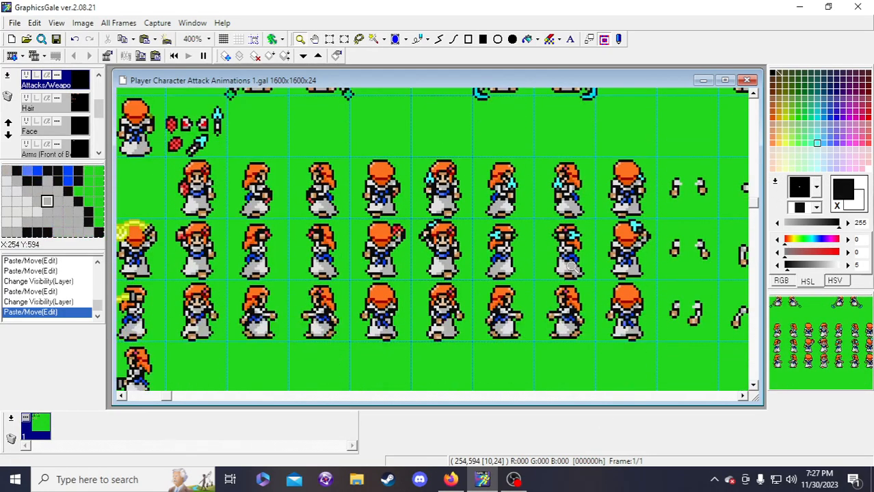
scroll(527, 279, "up", 2)
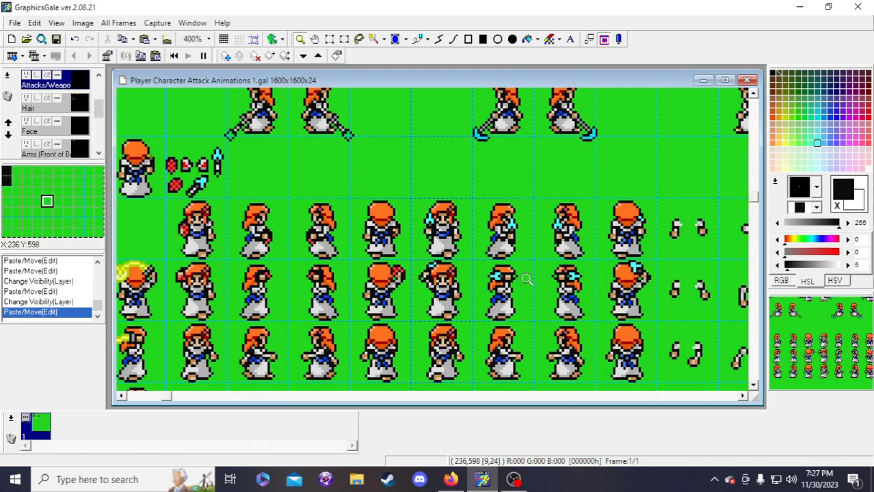
scroll(526, 279, "down", 3)
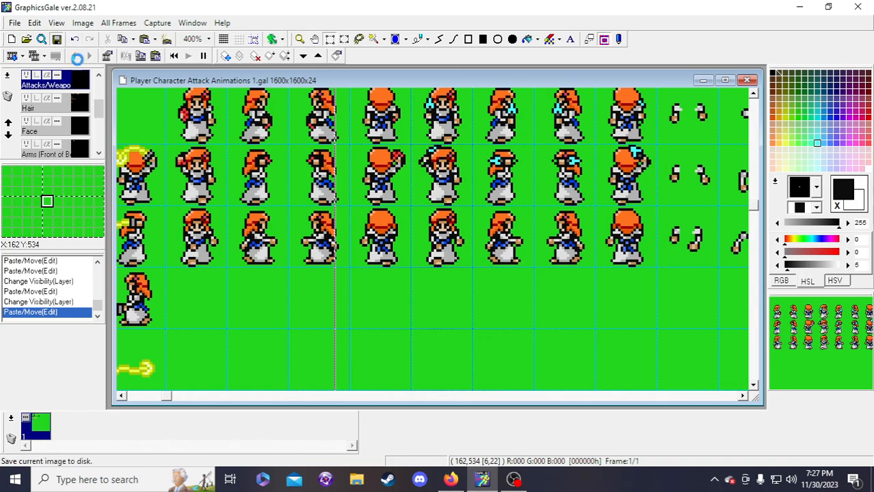
left_click(300, 39)
right_click(385, 214)
scroll(486, 357, "up", 4)
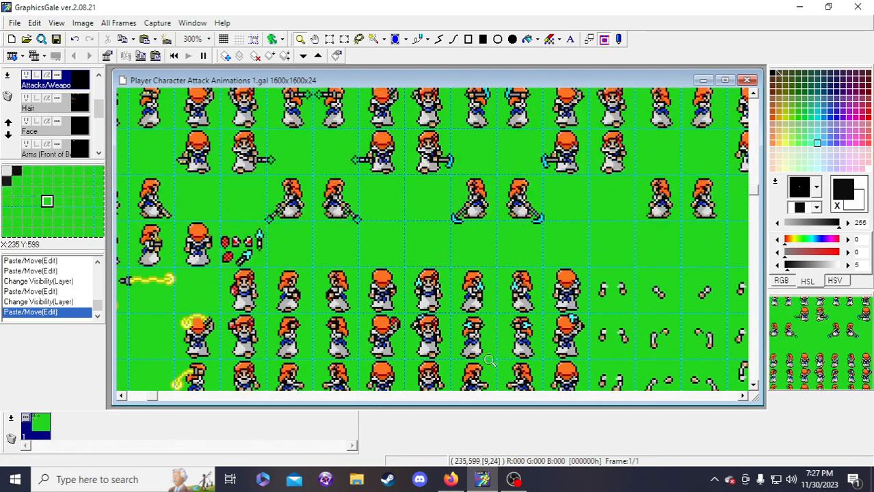
scroll(476, 315, "down", 1)
scroll(537, 268, "down", 1)
scroll(537, 268, "up", 1)
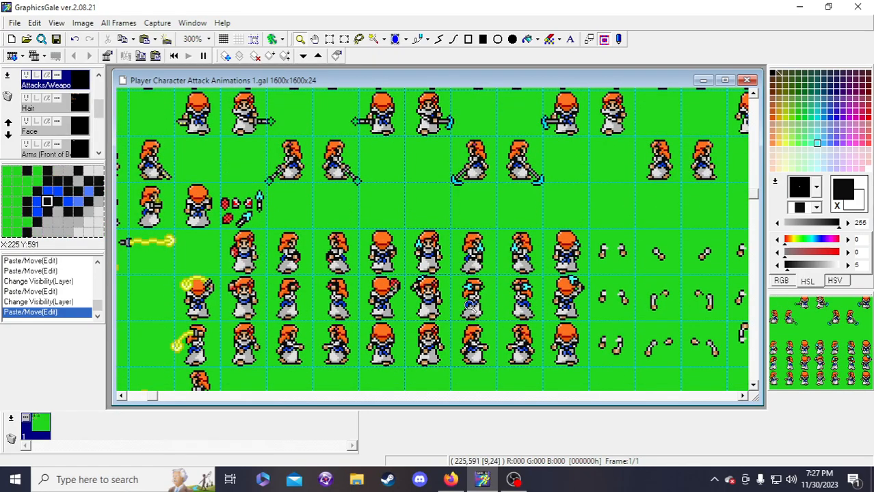
- Mark Kunaice as "DONE -" in the Heartwell Dev Stream Notes in Google Docs and save the sprite sheet in GraphicsGale
left_click(462, 479)
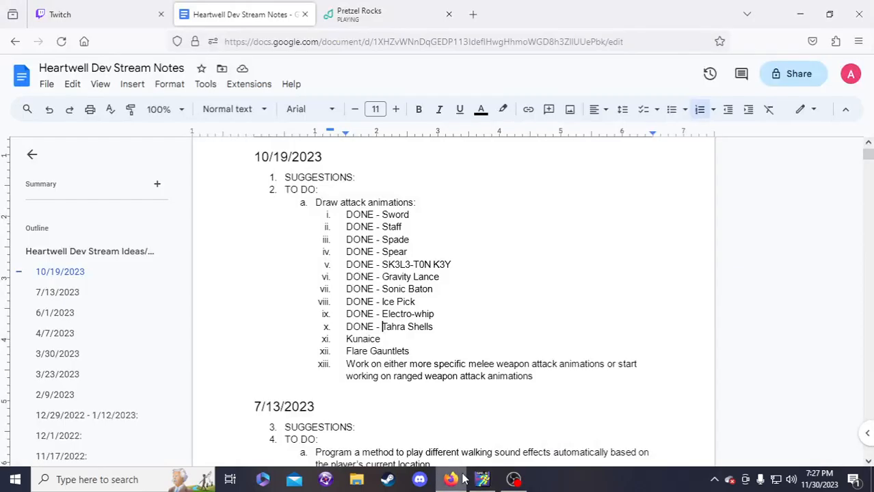
type("DONE -")
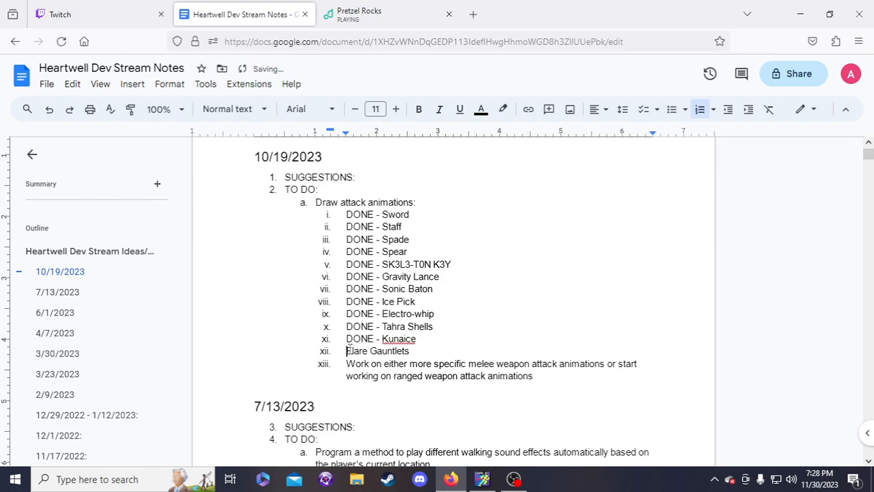
left_click(483, 480)
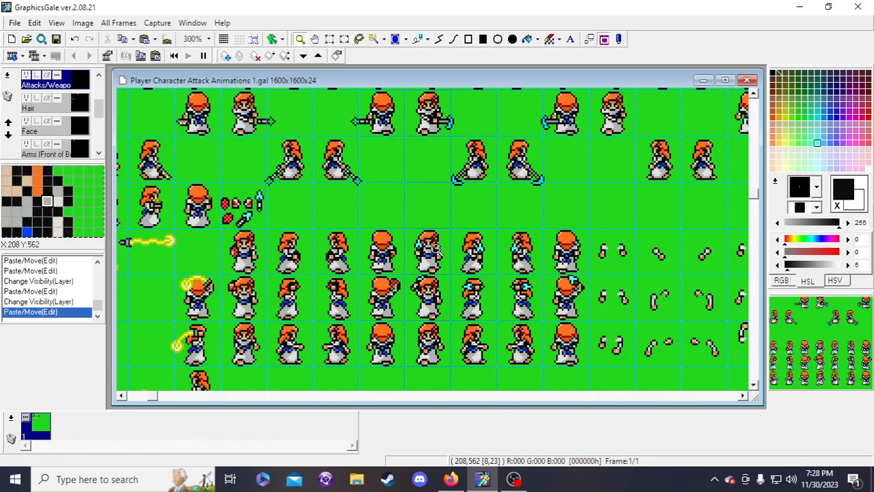
left_click(59, 44)
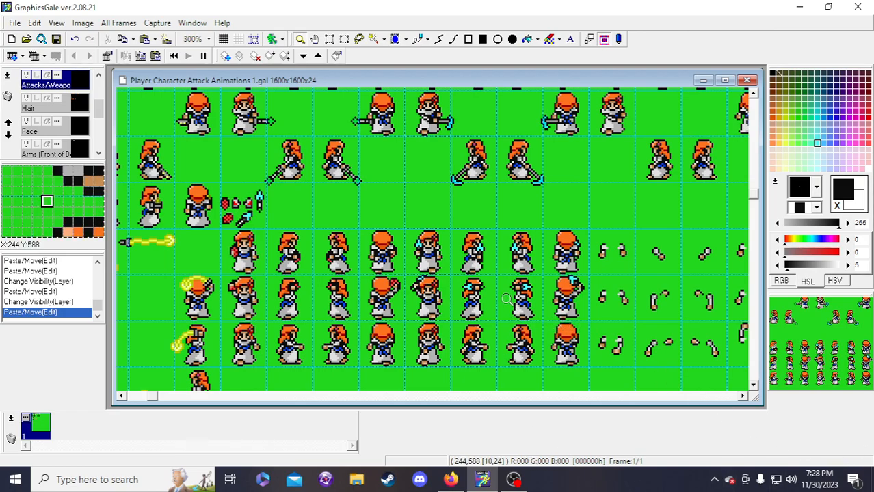
- Examine the collection of loose weapon sprites on the sheet to find weapons that still need attack animations
scroll(373, 325, "up", 2)
left_click_drag(152, 396, 270, 400)
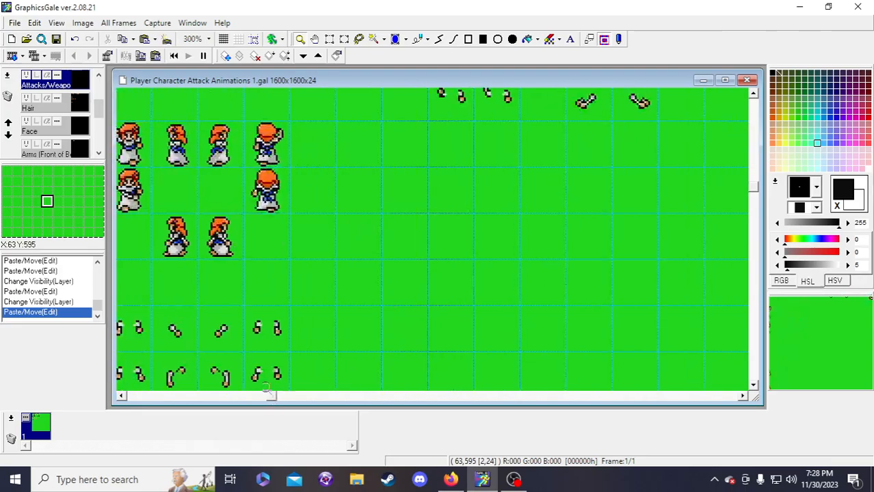
right_click(263, 325)
right_click(261, 334)
left_click(158, 315)
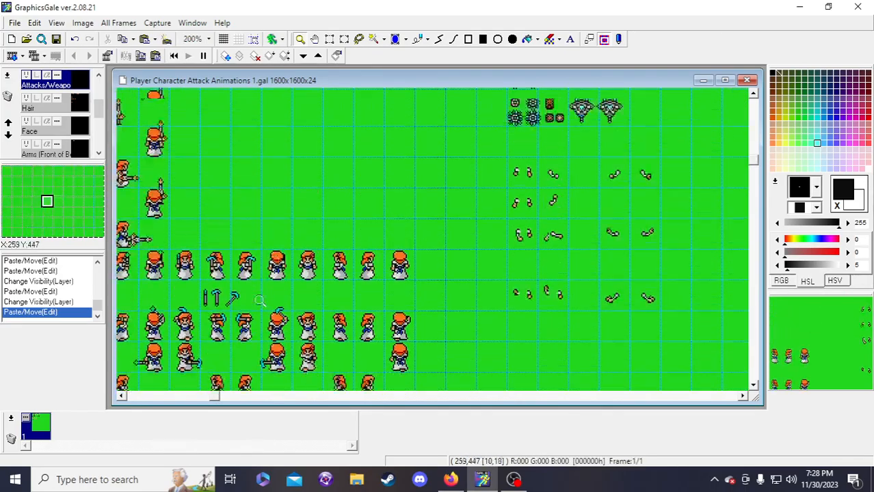
scroll(361, 363, "up", 4)
left_click_drag(212, 396, 312, 395)
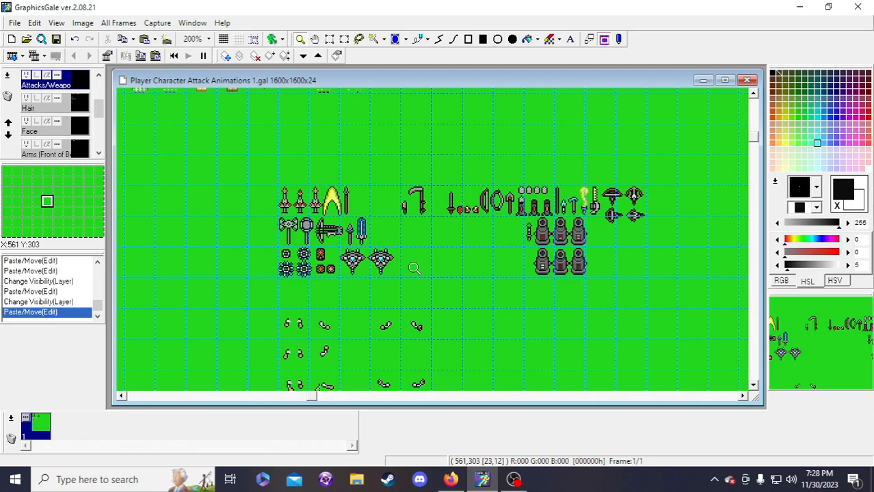
left_click(664, 249)
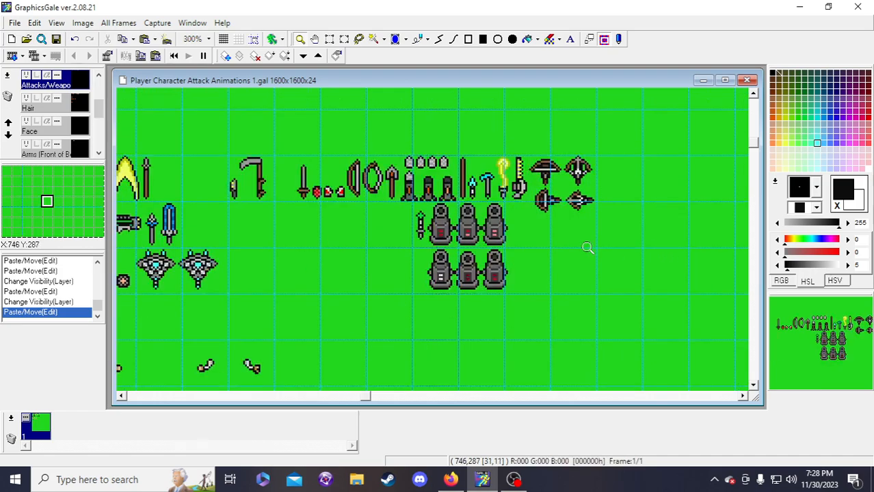
scroll(358, 250, "up", 1)
left_click_drag(368, 396, 336, 397)
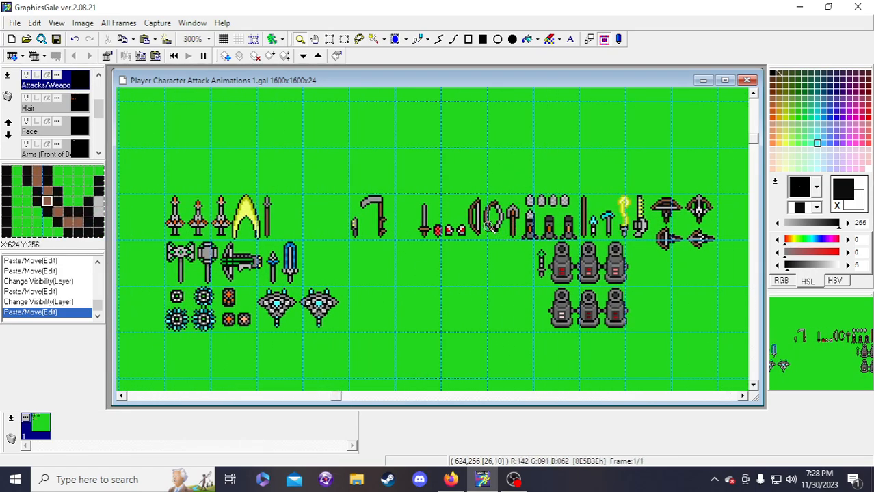
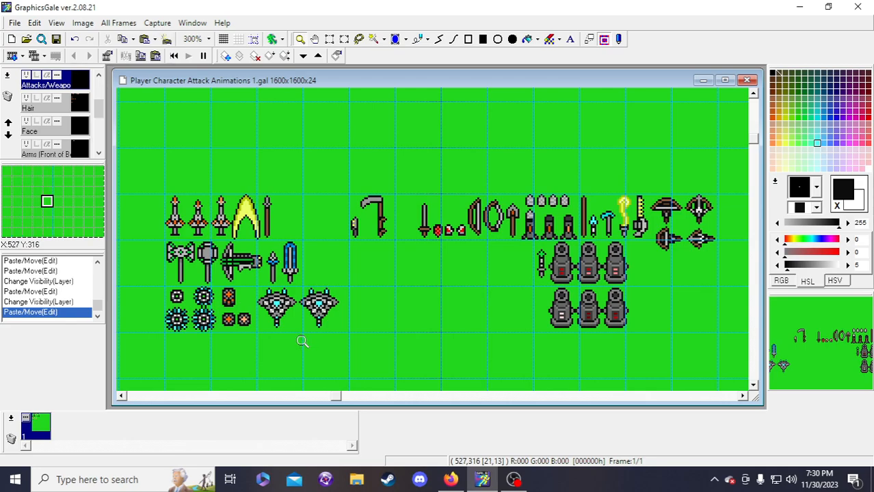
scroll(302, 342, "down", 1)
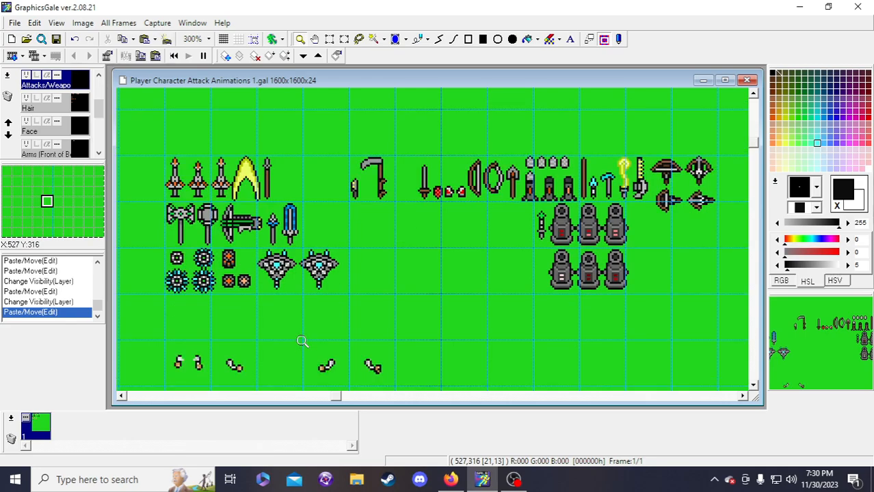
scroll(302, 342, "down", 1)
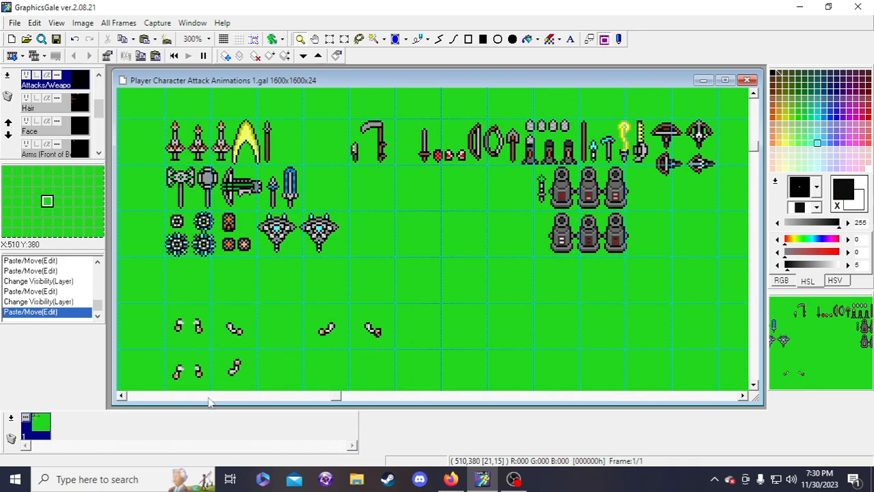
scroll(350, 338, "down", 1)
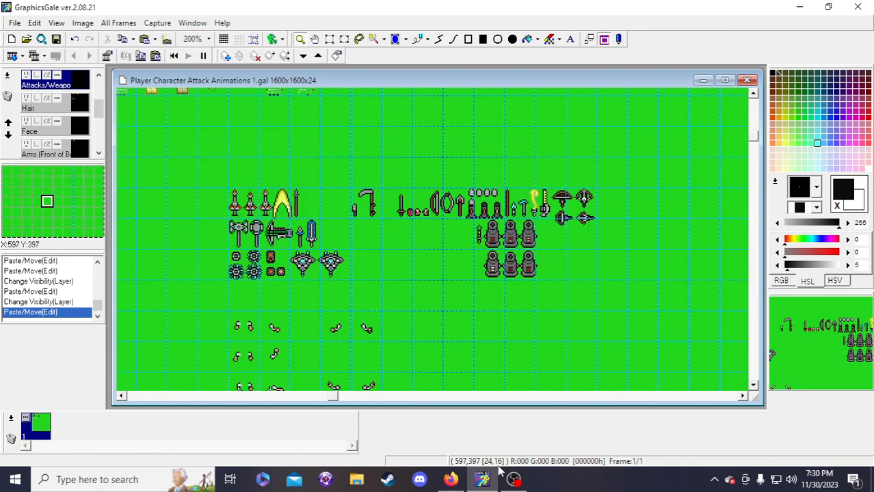
- Switch to the Google Docs notes and add "Icycler" as an attack-animation item after Flare Gauntlets
left_click(456, 480)
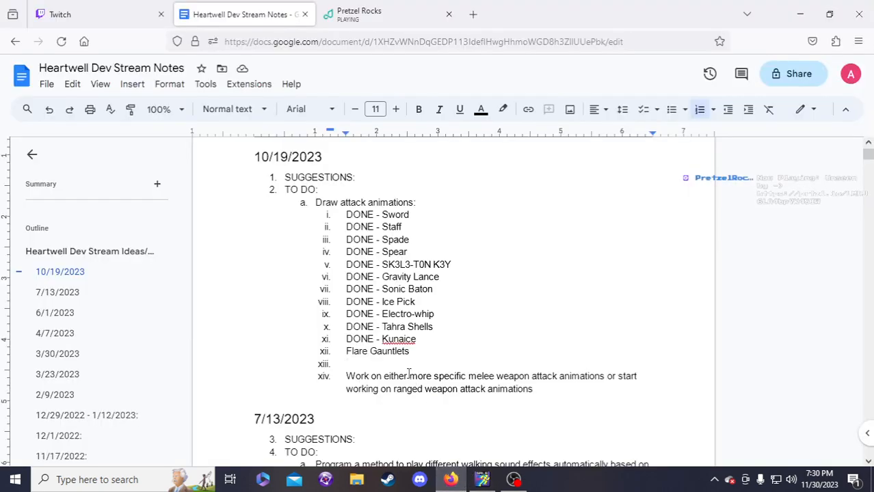
type("Icycler")
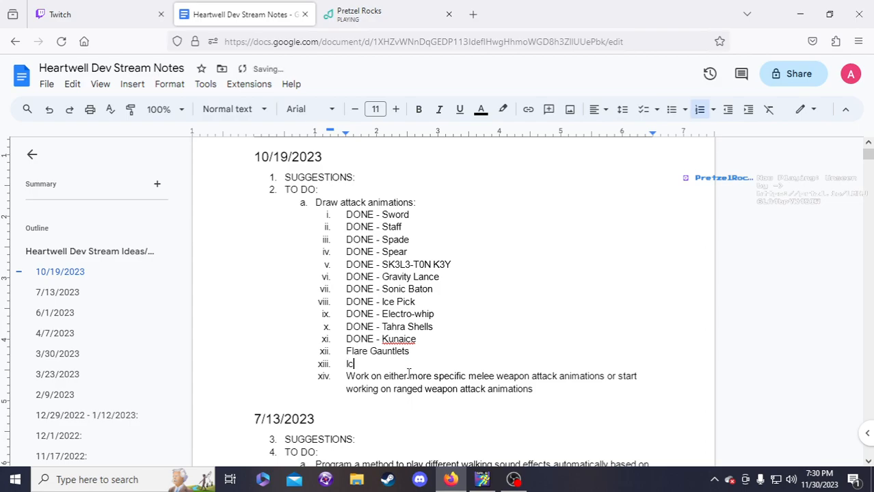
key("Return")
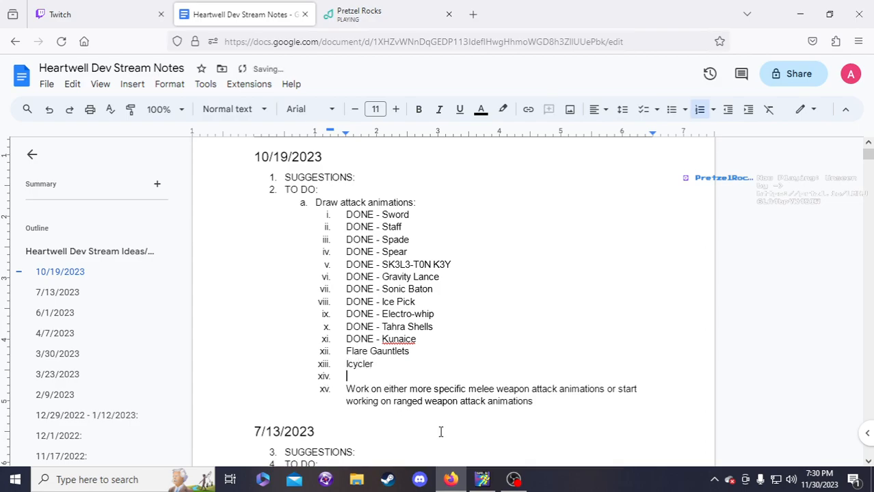
- Check the weapon sprites in GraphicsGale and add "Landmine" below Icycler in the Google Docs attack-animation list
left_click(482, 480)
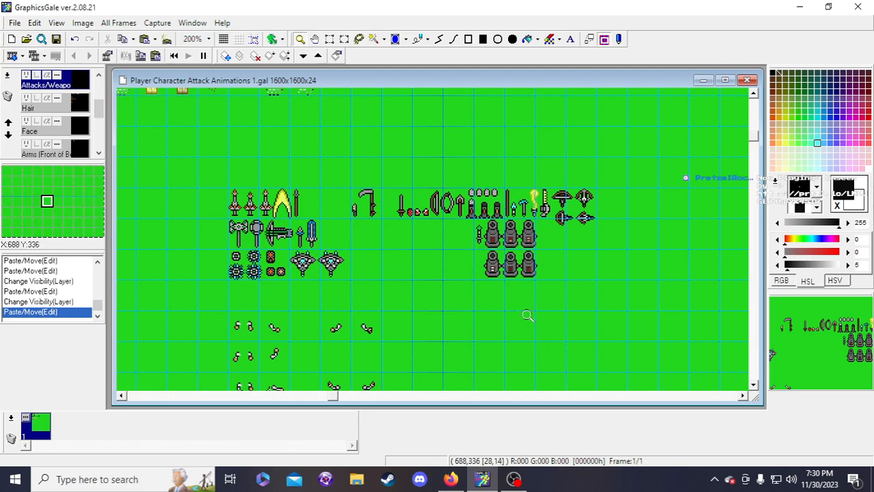
left_click(451, 479)
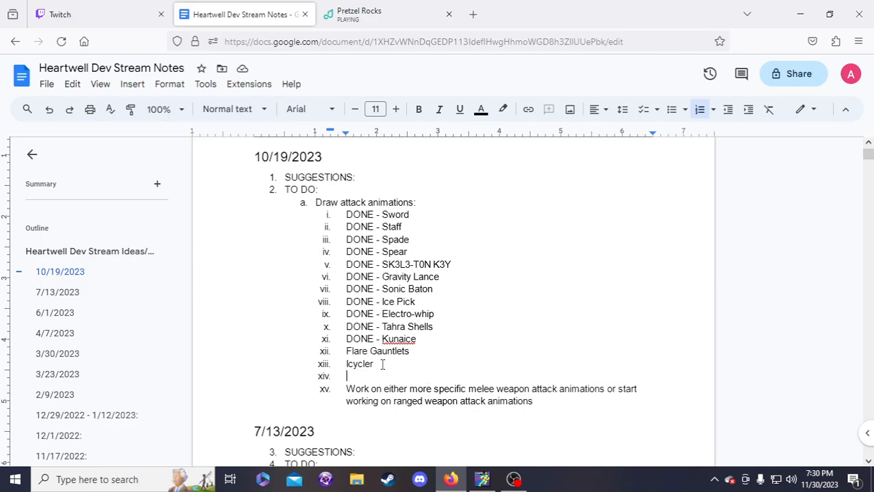
left_click(482, 479)
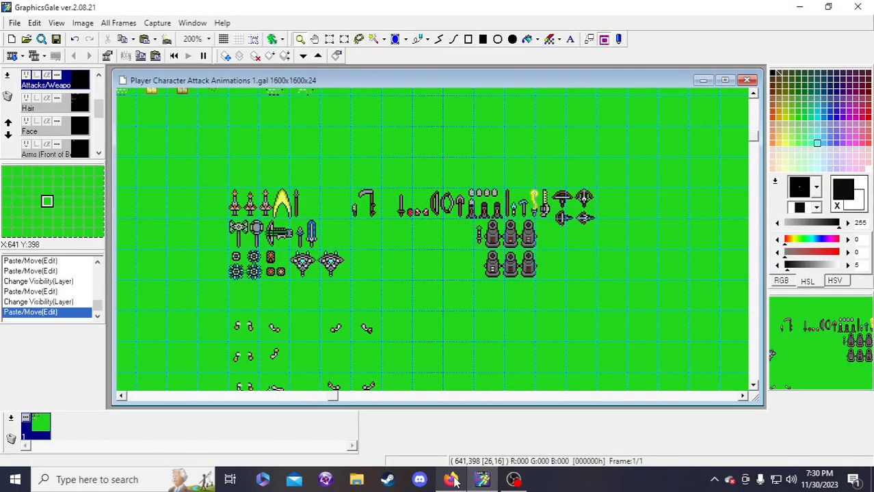
left_click(453, 480)
type("Landmine")
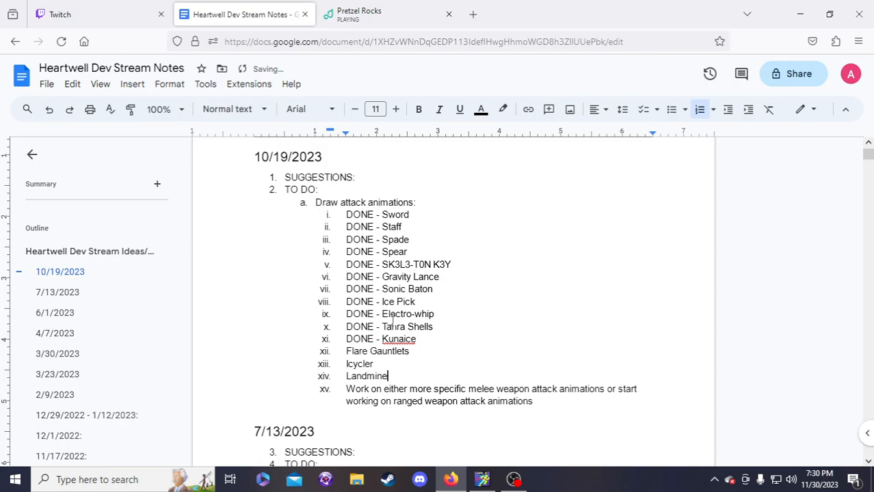
key("Return")
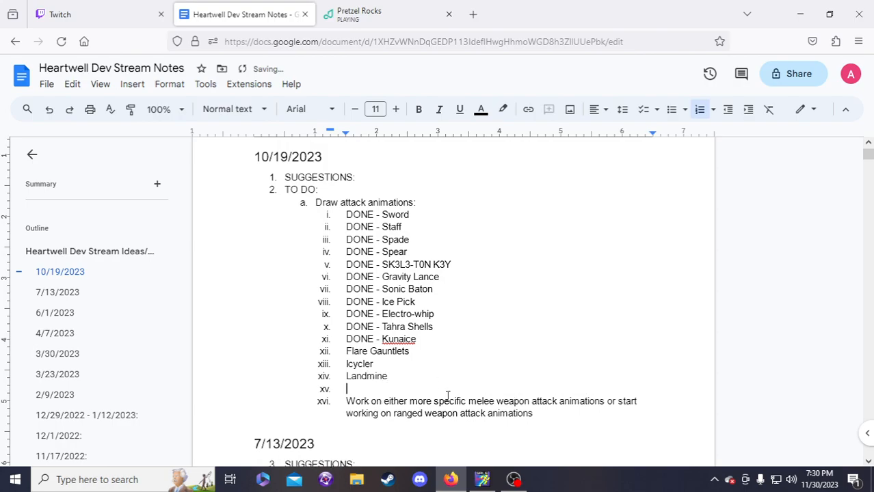
- Save the sprite sheet in GraphicsGale and resize the Google Docs notes window so the weapon sprites are visible beside it
left_click(482, 479)
left_click(56, 39)
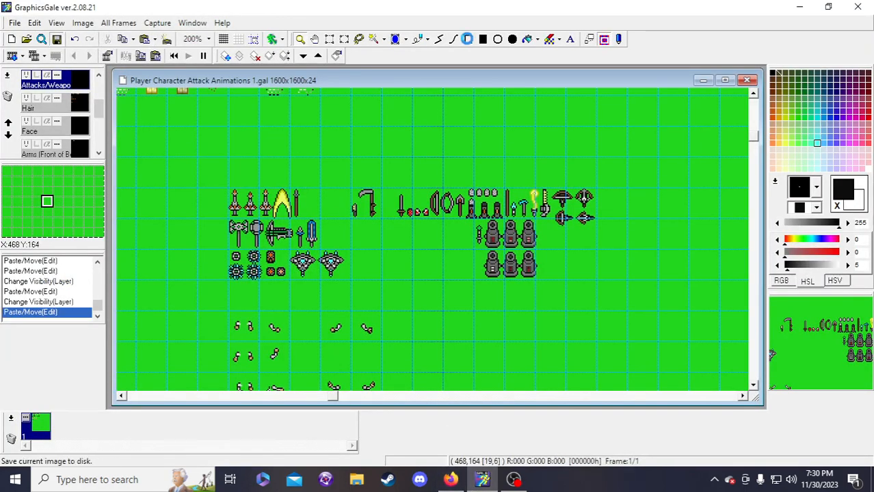
left_click(450, 479)
left_click_drag(590, 15, 469, 21)
left_click_drag(417, 454, 585, 450)
left_click_drag(559, 21, 752, 26)
- Add "Hammer of Storms" and "Thunderblest" as separate items below Landmine in the attack-animation list
left_click(520, 389)
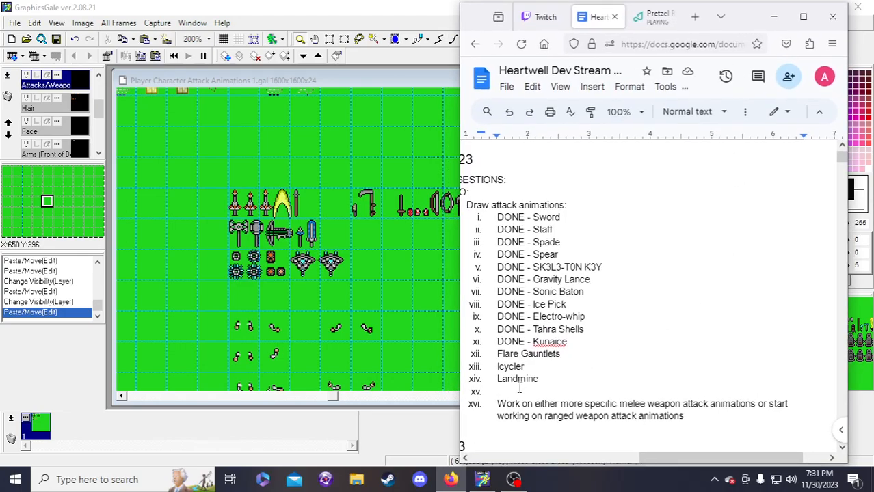
type("Hammer of Storms")
key("Return")
type("Thunderblest")
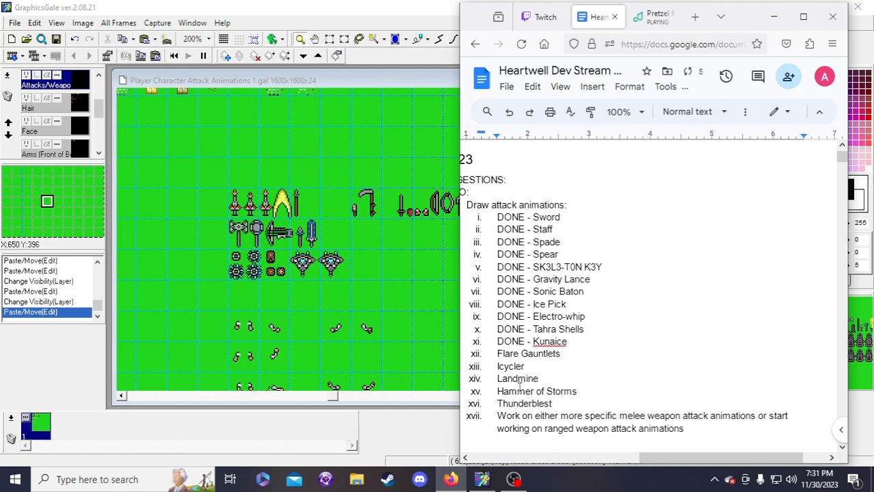
key("Return")
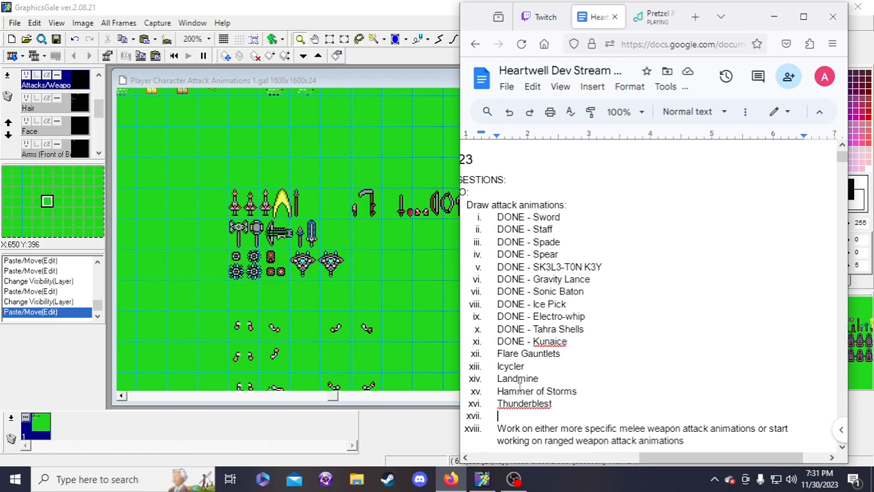
- Add "Frost Ray", "Harpoons" and "Cyclaymore" as separate items below Thunderblest in the attack-animation list
type("Frost Ray")
key("Return")
type("Har")
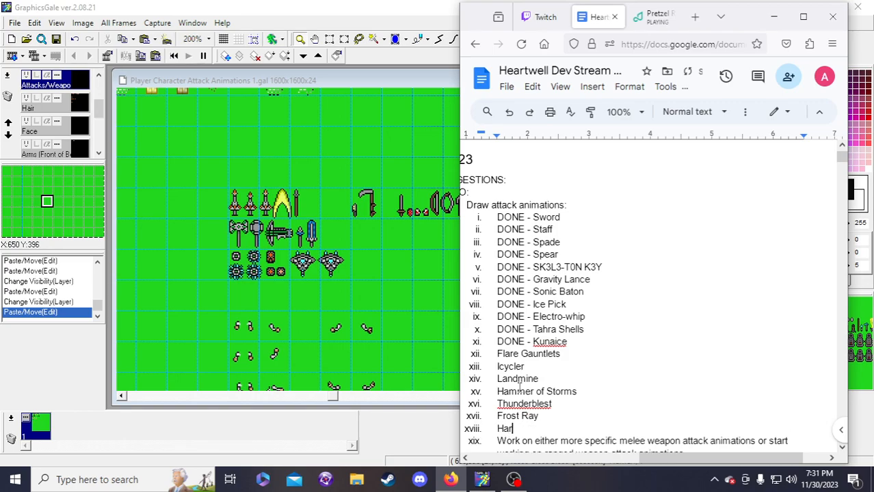
type("poons")
key("Return")
type("Cyclaymore")
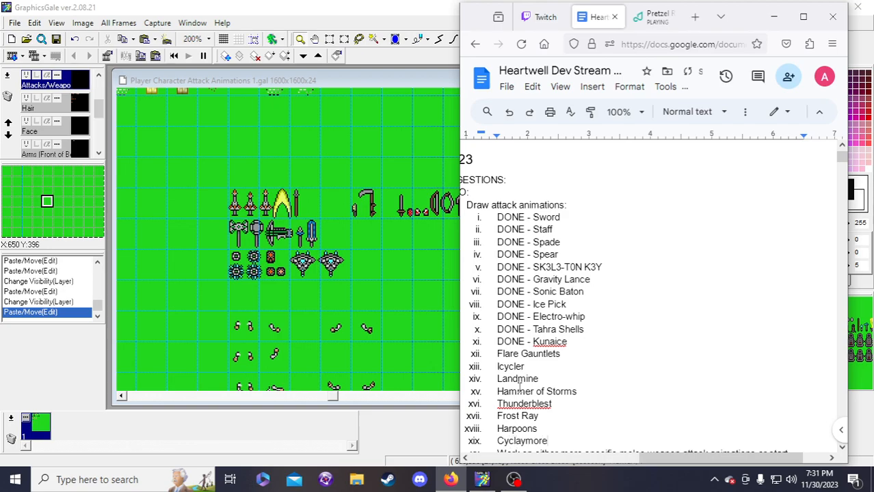
key("Return")
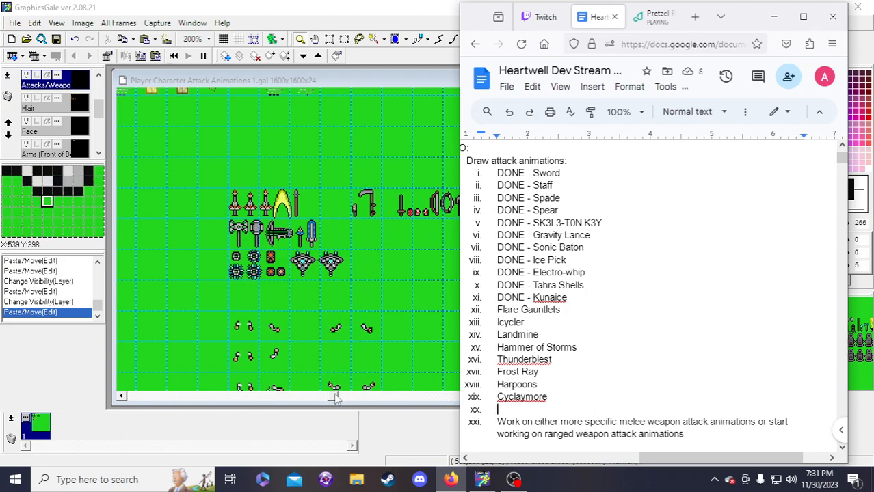
- Switch to GraphicsGale and compare the finished attack animations with the separate weapon sprites on the sheet
left_click_drag(335, 398, 104, 404)
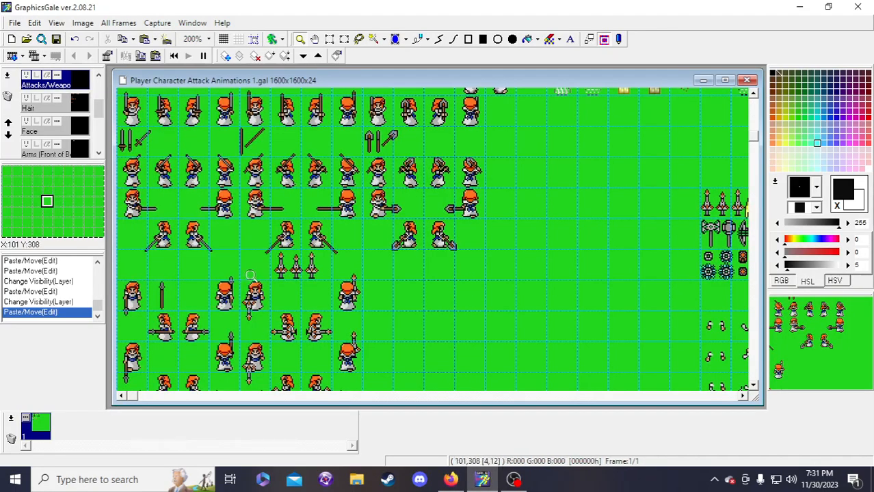
scroll(331, 276, "down", 4)
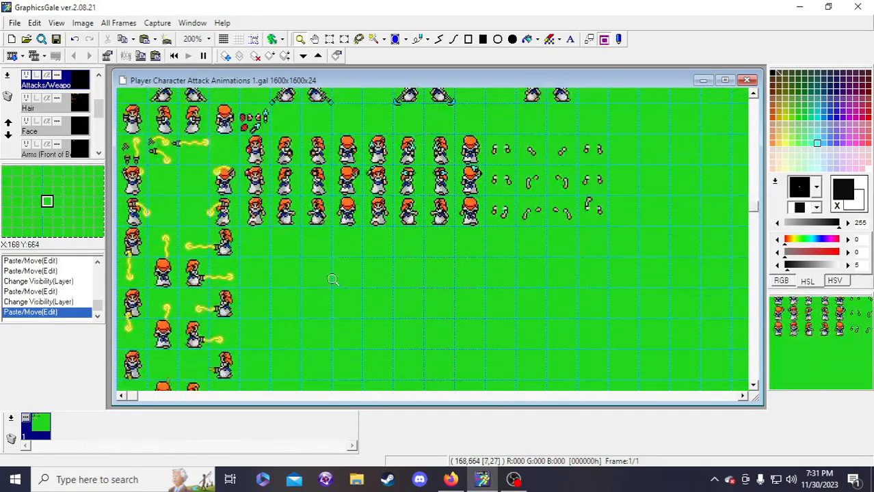
scroll(325, 259, "up", 8)
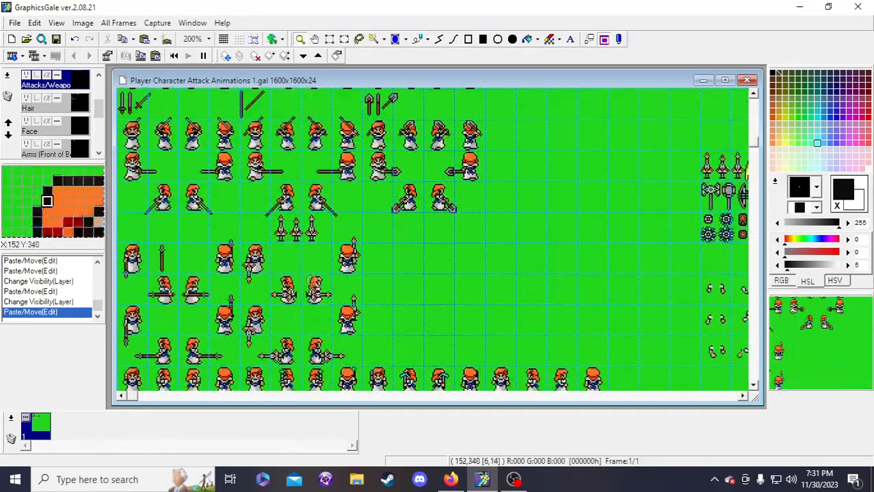
scroll(325, 286, "down", 1)
scroll(327, 285, "up", 2)
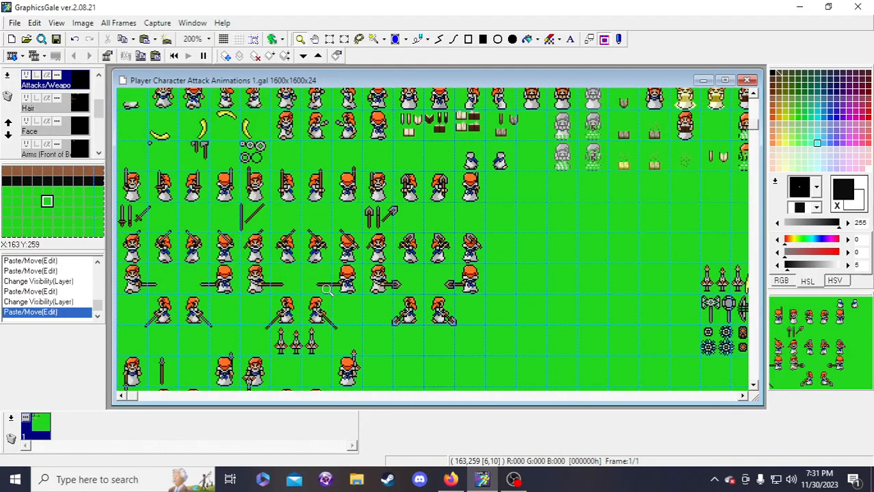
scroll(325, 284, "down", 1)
scroll(410, 239, "down", 1)
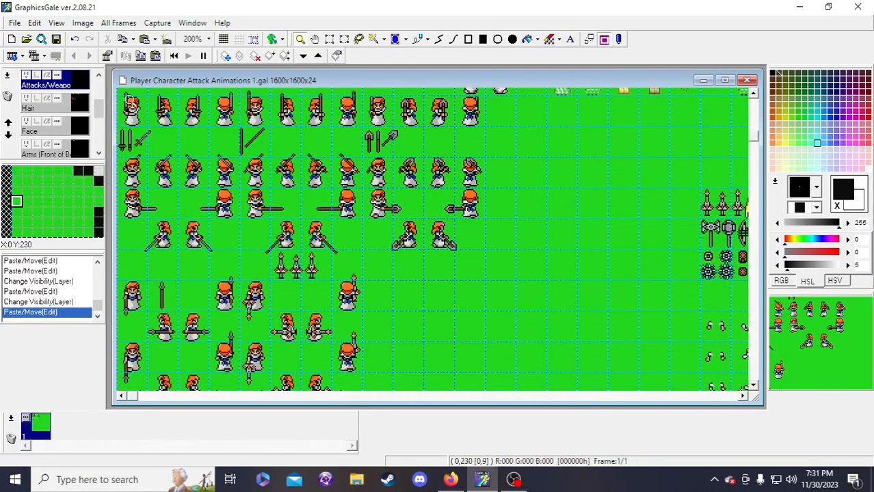
left_click_drag(130, 397, 360, 397)
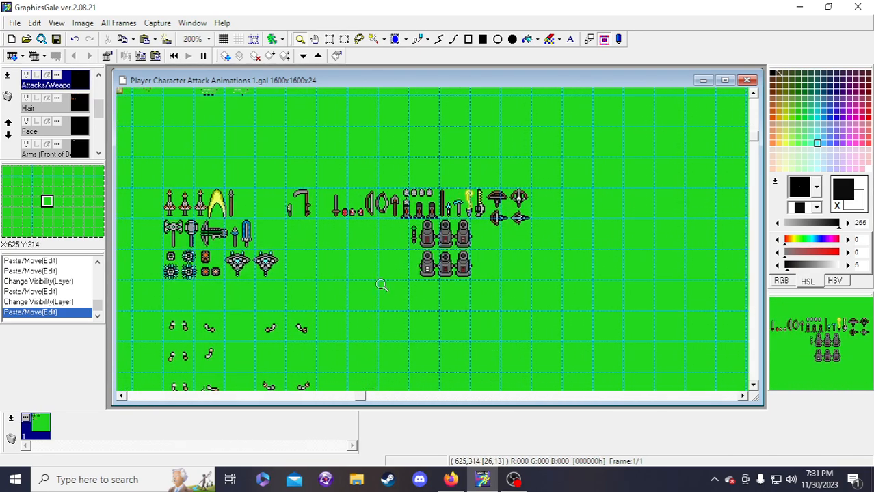
- Add "Scythe" and "Bow" as separate items below Cyclaymore in the Google Docs attack-animation list
left_click(450, 480)
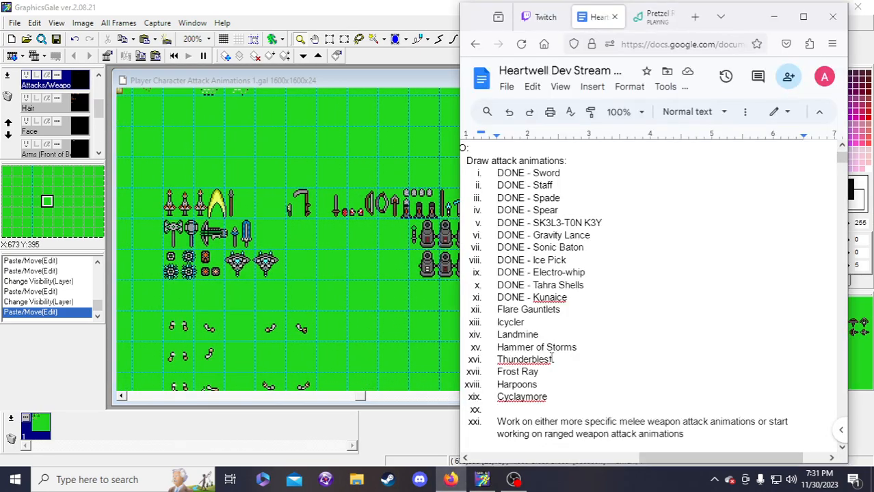
type("Scythe")
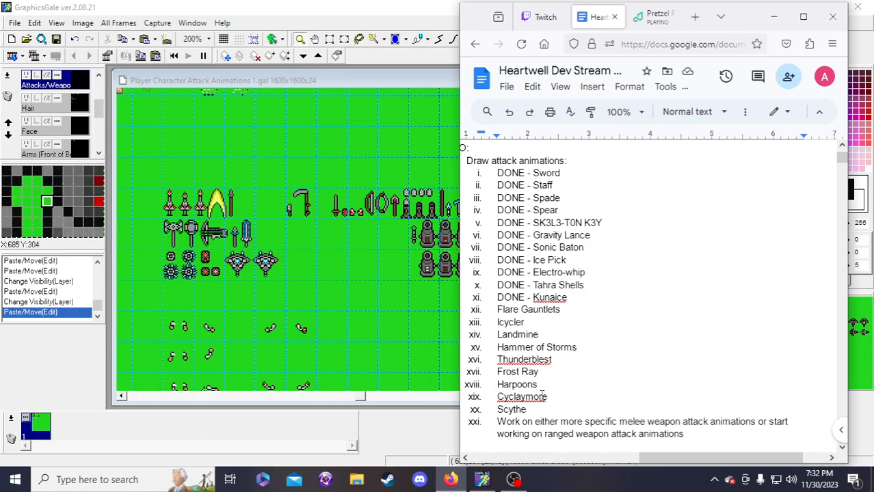
key("Return")
type("Bow")
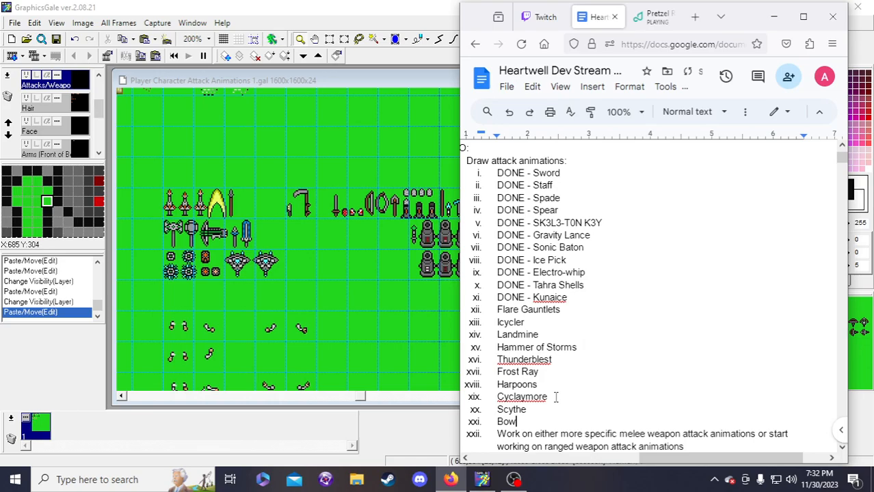
key("Return")
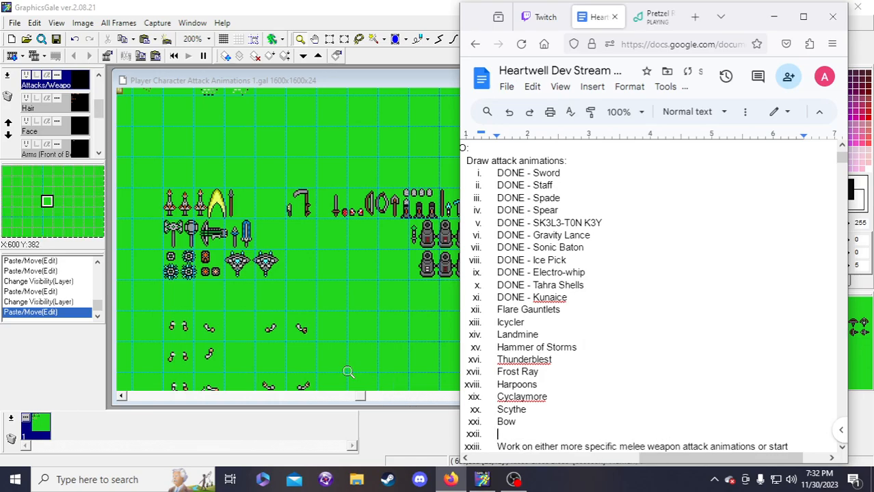
- Move the Google Docs notes window clear of the remaining weapon sprites and reposition the GraphicsGale sheet so they show beside it
mouse_move(361, 396)
left_mouse_down()
mouse_move(439, 394)
mouse_move(367, 392)
mouse_move(376, 395)
left_mouse_up()
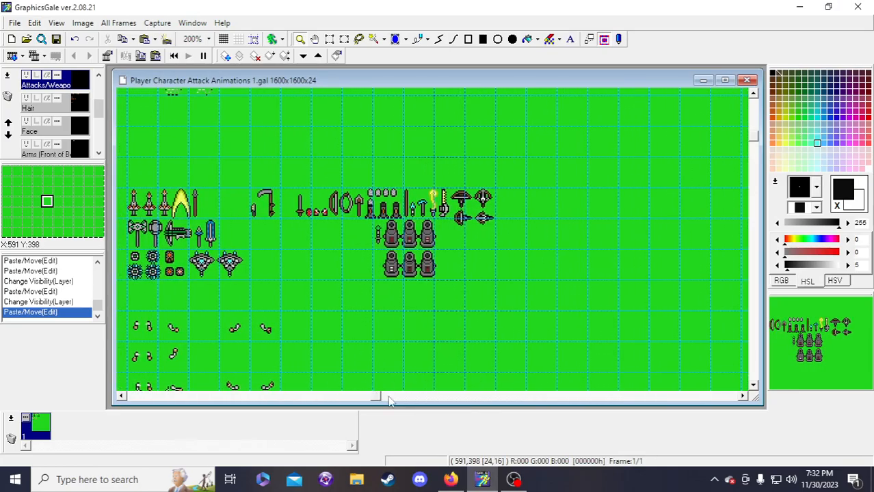
left_click(451, 479)
left_click_drag(749, 25, 290, 28)
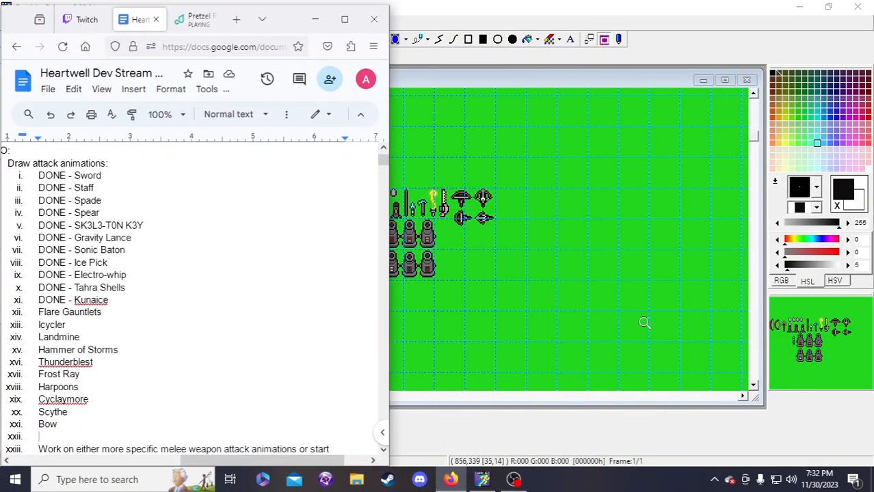
left_click(563, 80)
left_click(366, 397)
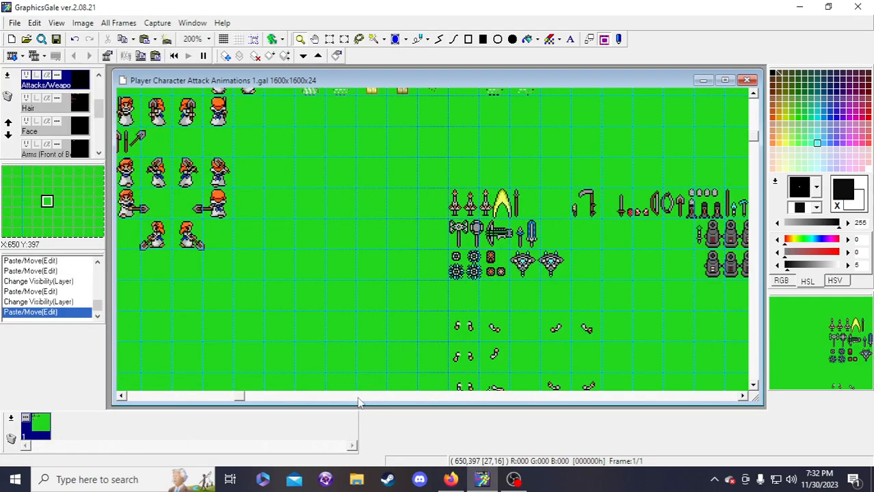
left_click_drag(245, 398, 313, 405)
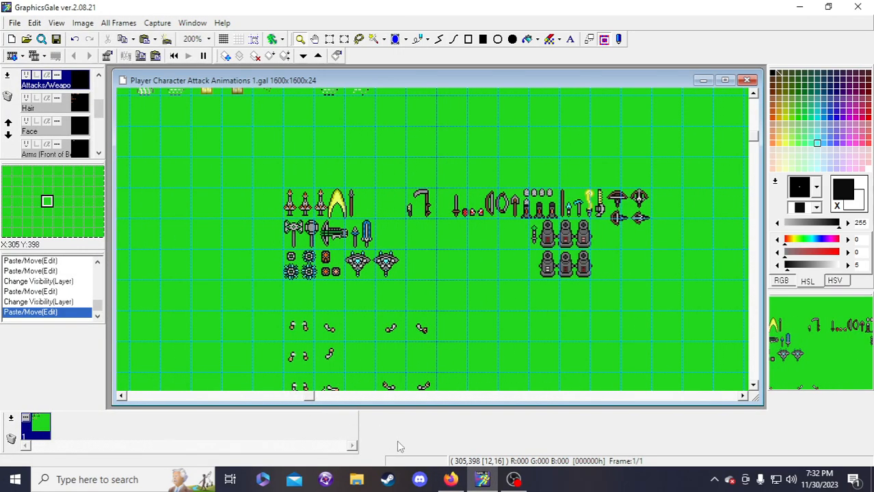
left_click(451, 480)
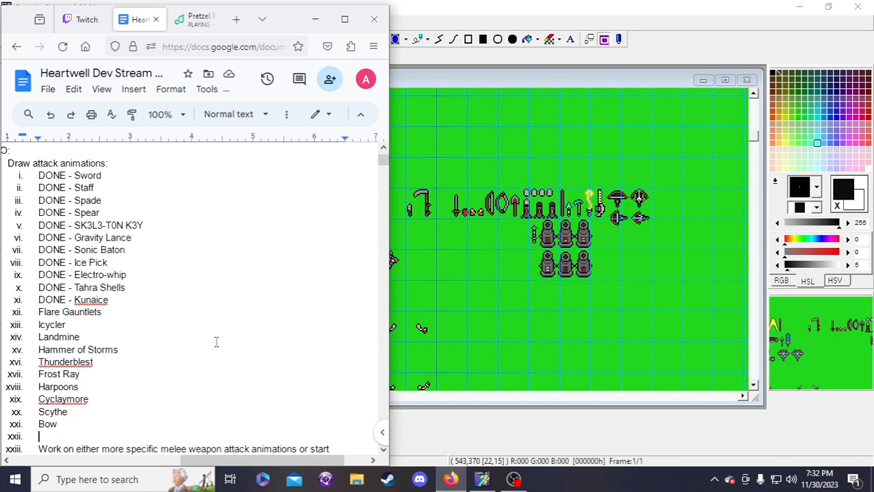
- Add "Quake Mortar", "Incinemortar", "Skypiercer" and "Crossbow" as separate items below Bow in the attack-animation list
type("Quake Mortar")
key("Return")
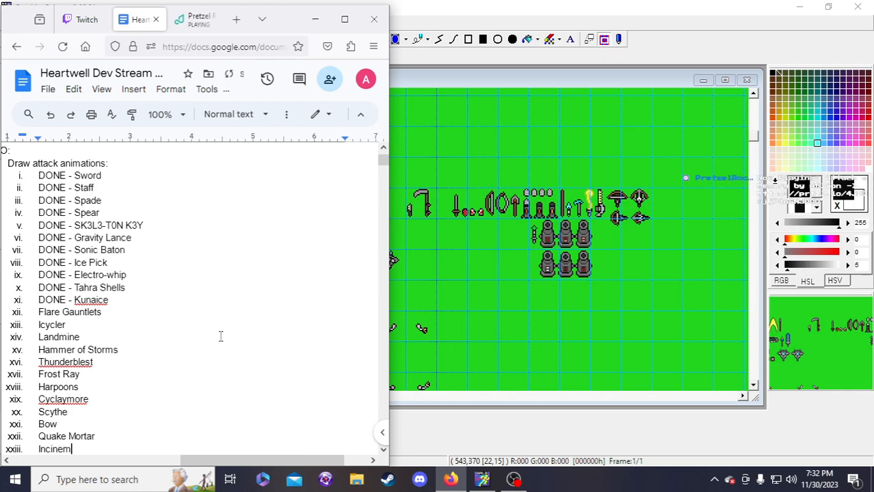
key("Return")
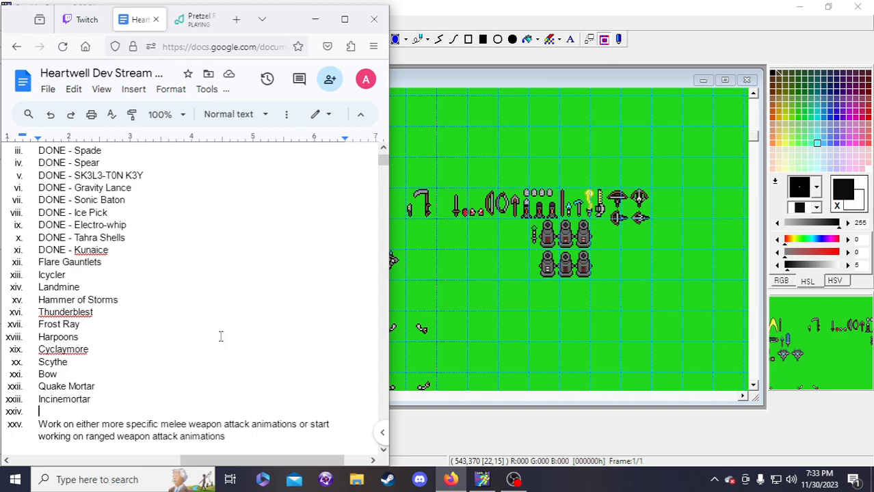
type("Skypiercer")
key("Return")
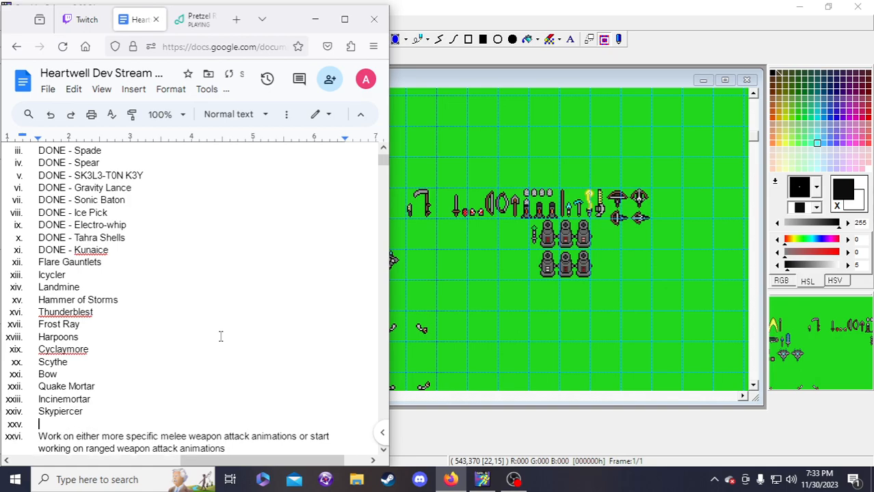
type("Crossbow")
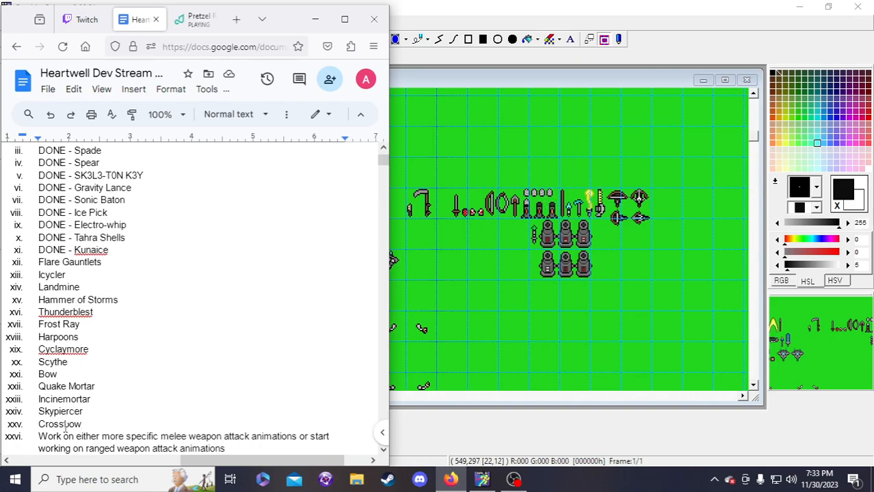
- Check the weapon list against the weapon sprites in GraphicsGale and maximize the Google Docs notes window
scroll(14, 425, "up", 2)
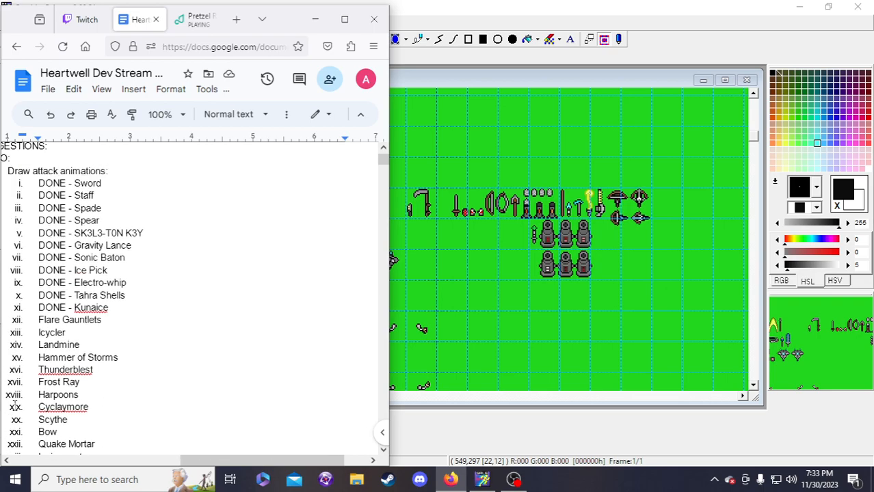
scroll(246, 245, "down", 2)
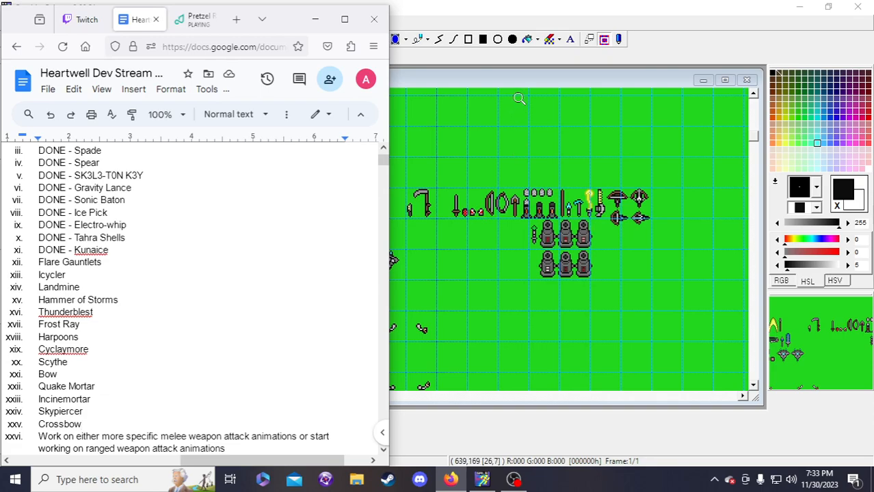
left_click(495, 83)
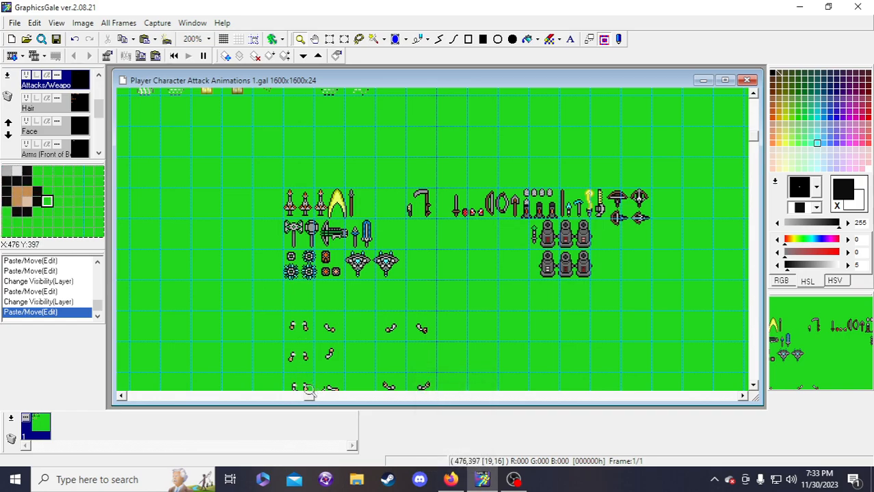
mouse_move(308, 396)
left_mouse_down()
mouse_move(282, 402)
mouse_move(319, 402)
left_mouse_up()
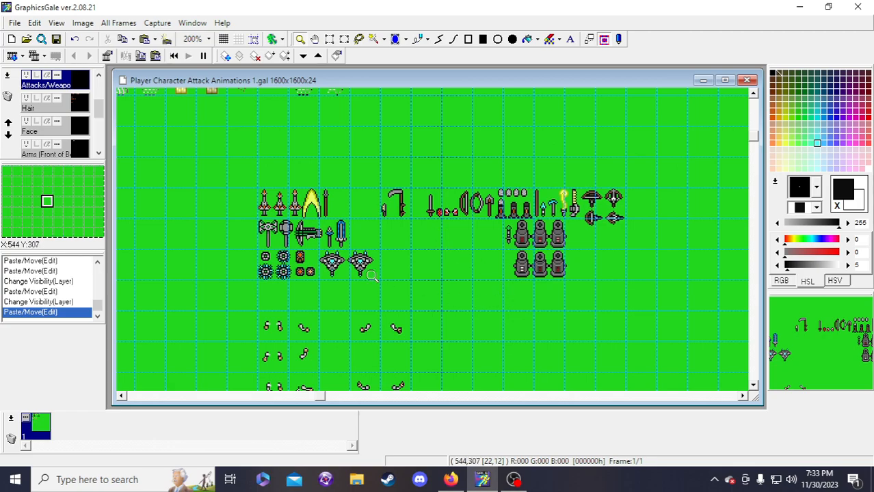
left_click_drag(320, 397, 294, 393)
left_click(450, 479)
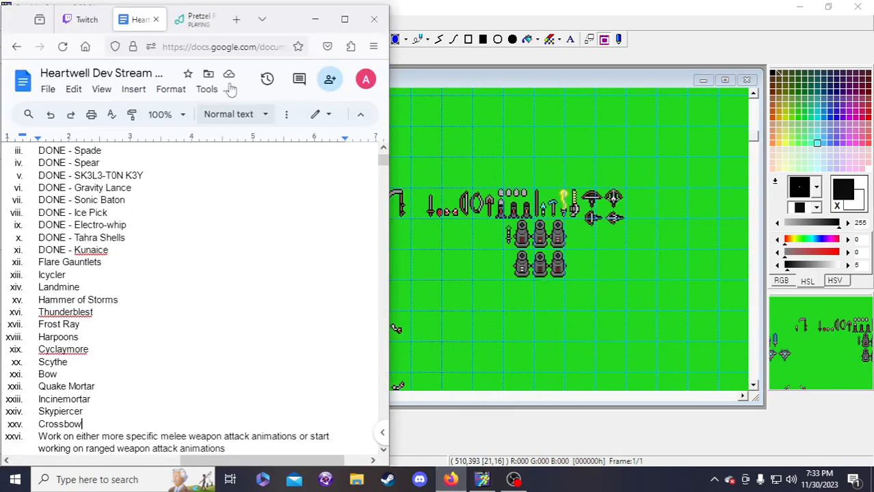
left_click_drag(294, 23, 495, 4)
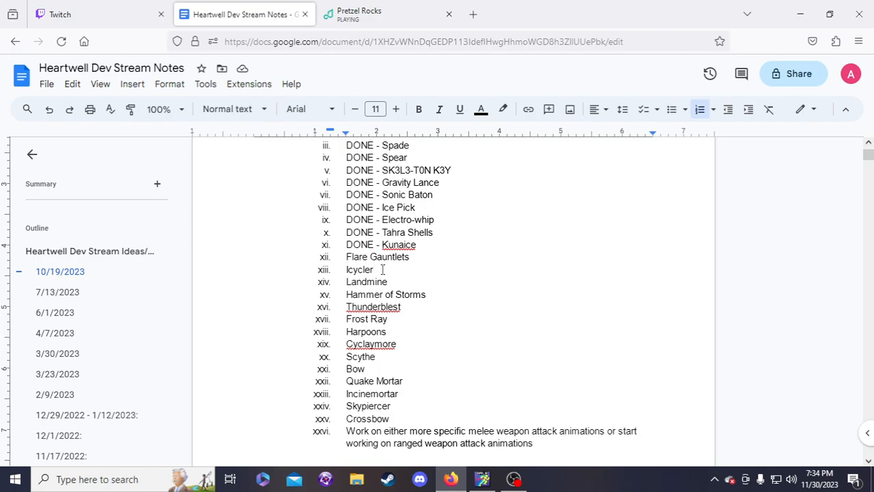
- Look over the finished attack animations in GraphicsGale and save the sprite sheet
left_click(482, 479)
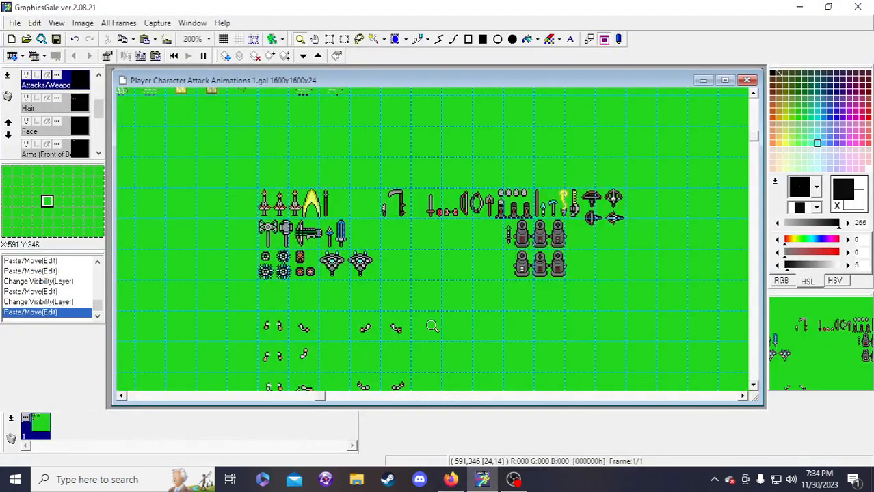
left_click_drag(318, 396, 121, 404)
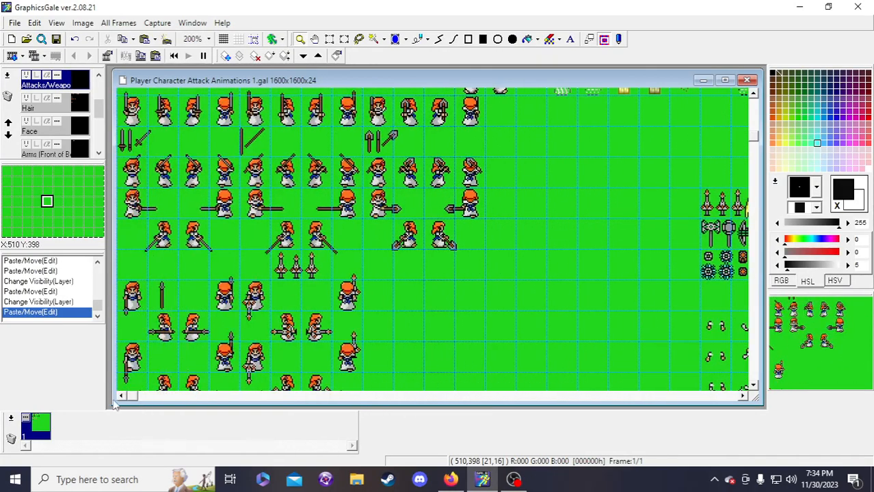
scroll(395, 318, "up", 3)
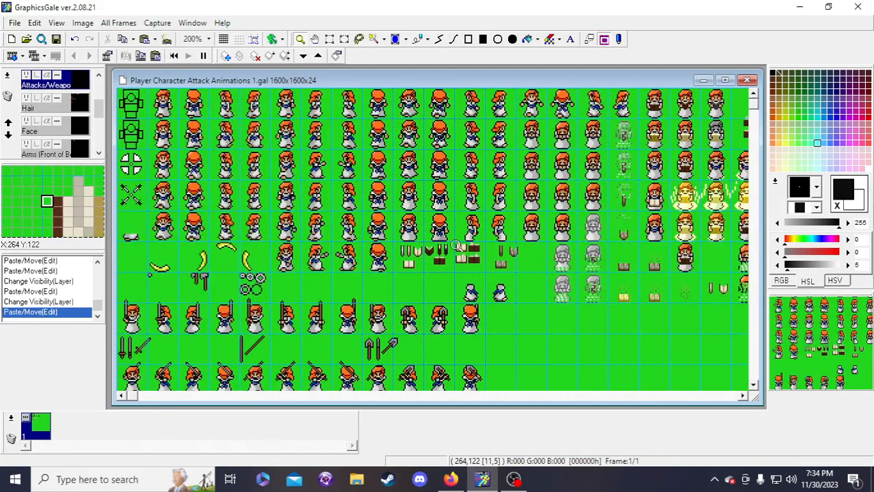
scroll(422, 247, "down", 5)
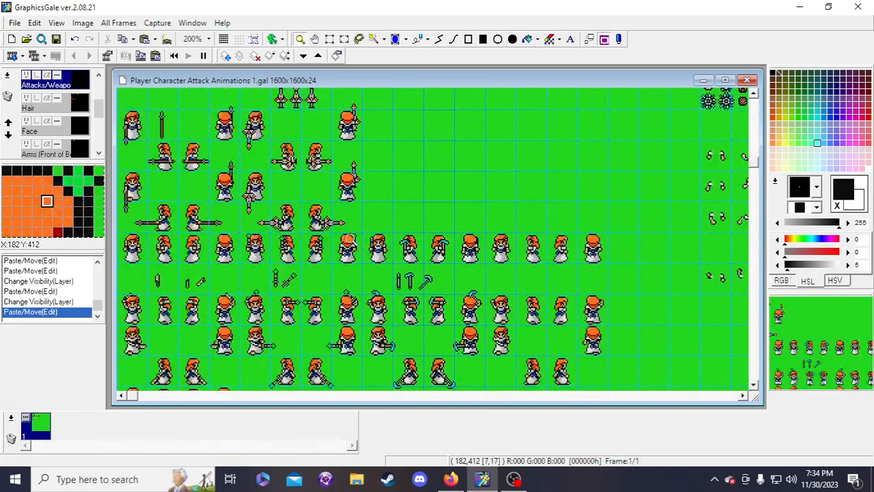
scroll(356, 225, "down", 6)
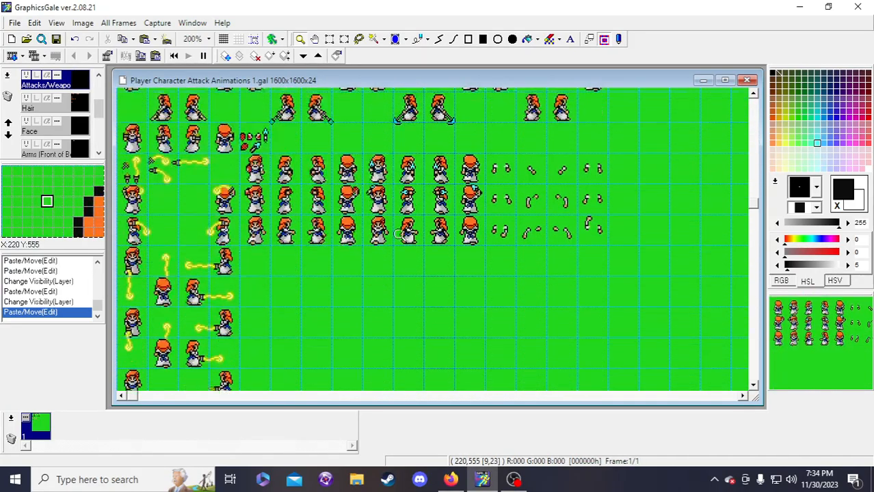
scroll(309, 311, "down", 6)
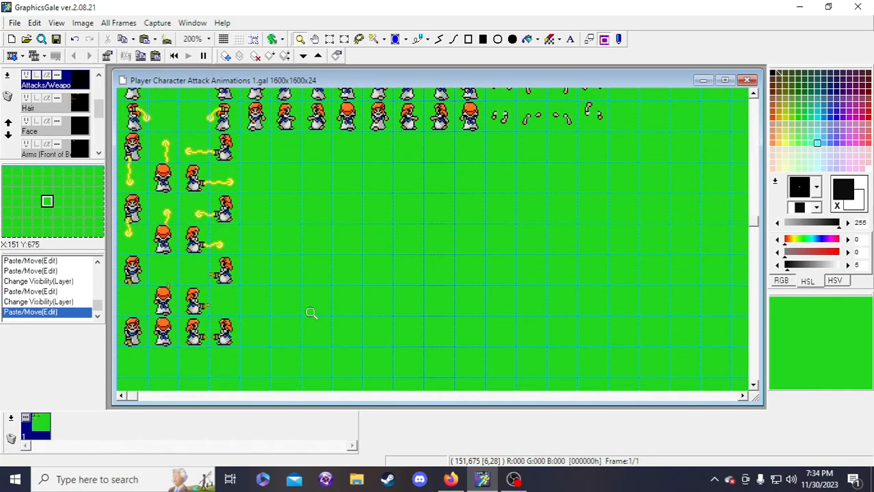
scroll(309, 306, "up", 6)
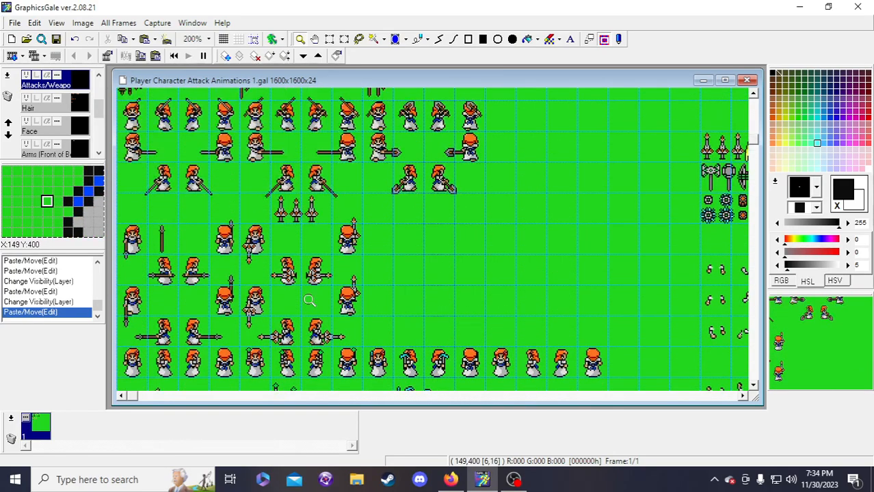
scroll(308, 301, "up", 6)
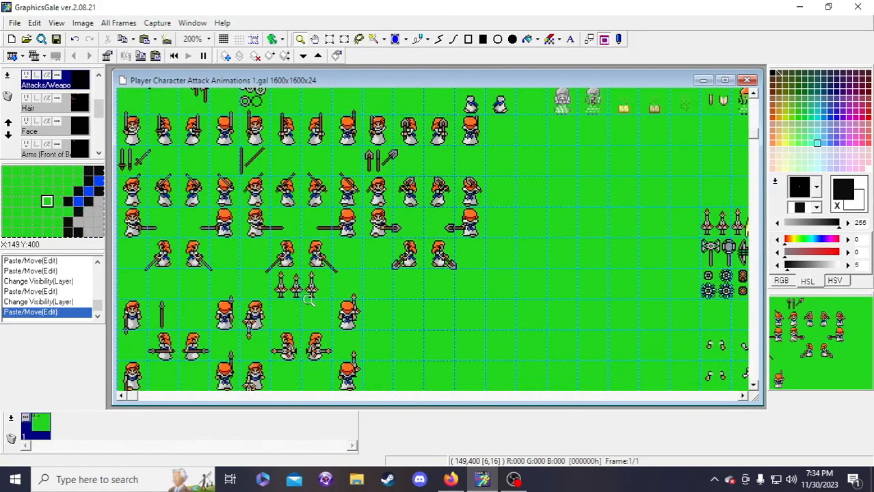
scroll(302, 265, "up", 2)
scroll(302, 265, "down", 2)
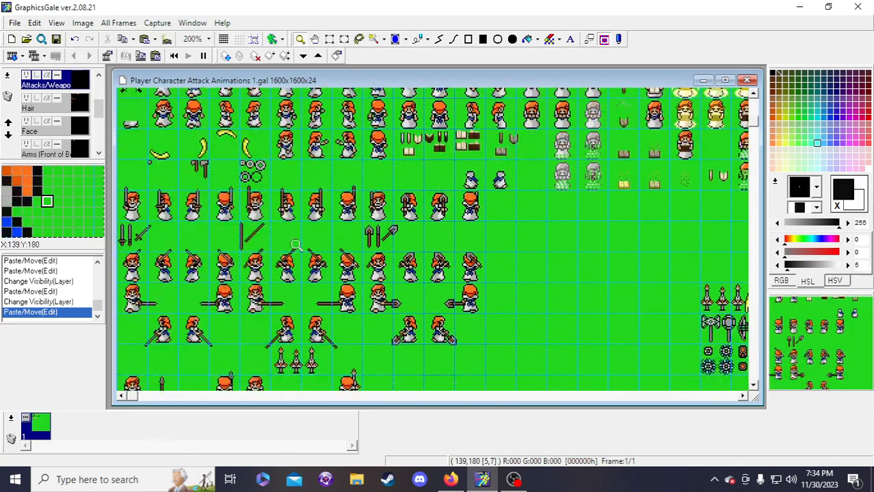
left_click(56, 39)
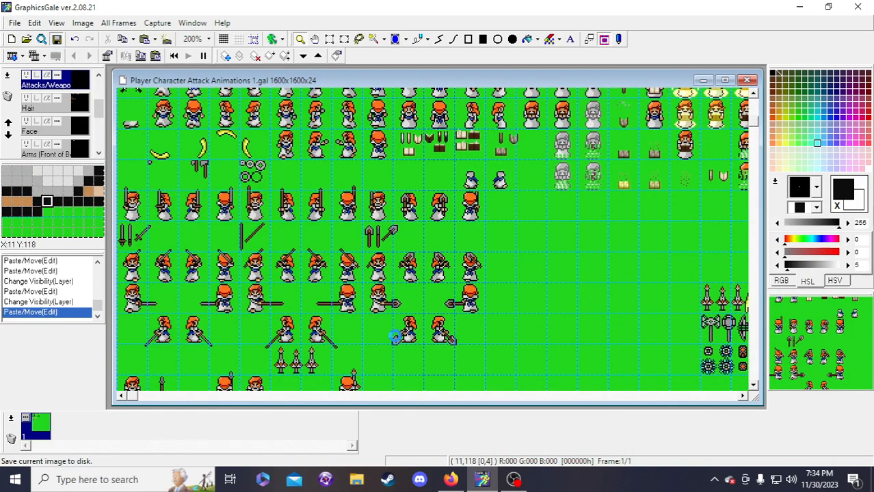
- Turn on snapping to the grid and make the Legs layer active for selecting on the sprite sheet
scroll(387, 301, "down", 7)
scroll(386, 301, "down", 7)
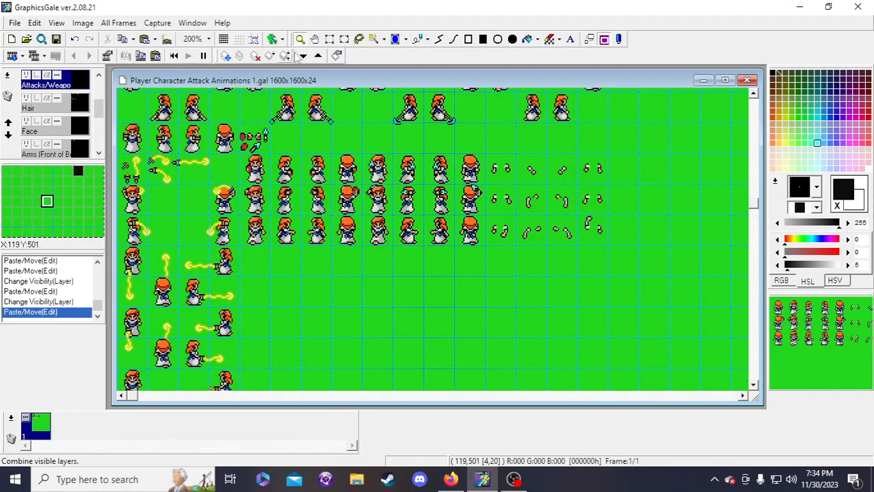
left_click(253, 39)
scroll(77, 120, "down", 3)
left_click(76, 133)
scroll(289, 267, "up", 8)
scroll(289, 268, "up", 6)
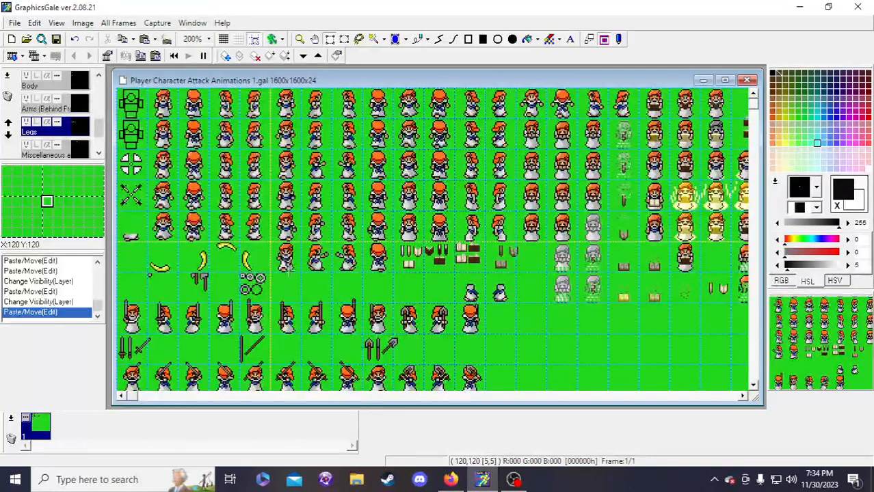
- Copy the 4x3-cell block of leg sprites starting at (120,0) into the empty cells at (96,624), below the last arm-pose rows, at 100% zoom
left_click(299, 39)
right_click(232, 90)
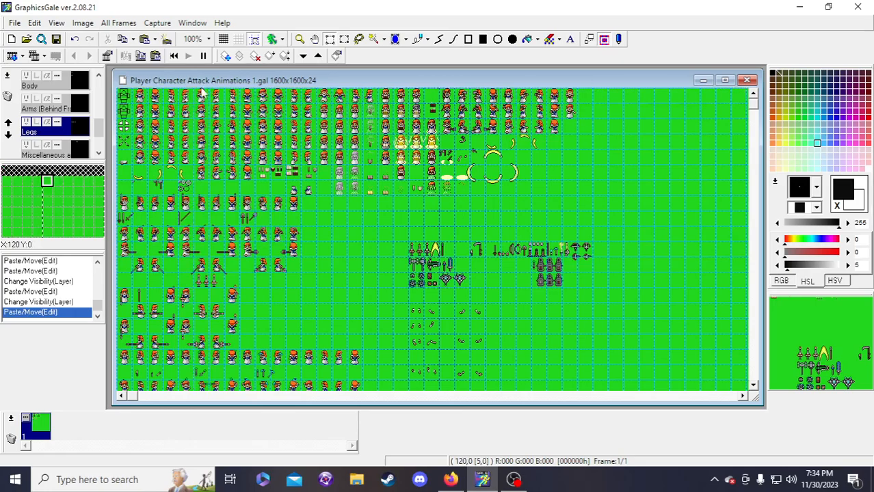
left_click_drag(196, 96, 254, 134)
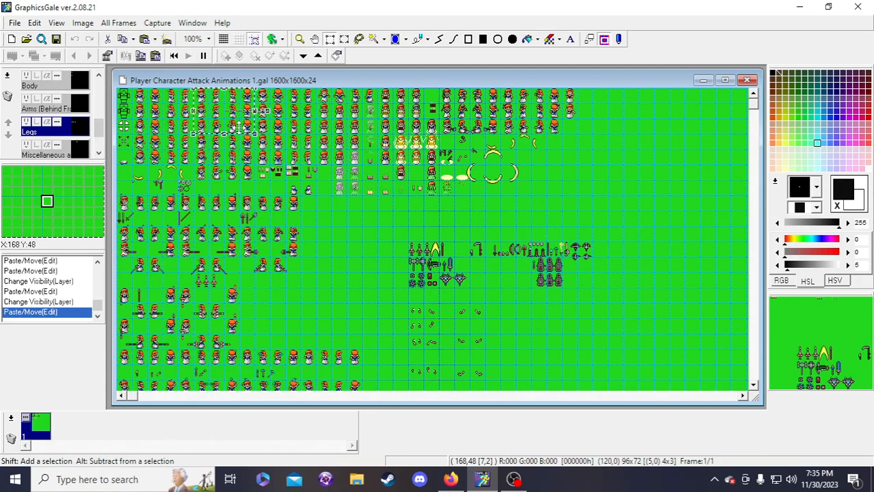
left_click_drag(250, 132, 217, 281)
scroll(341, 256, "down", 5)
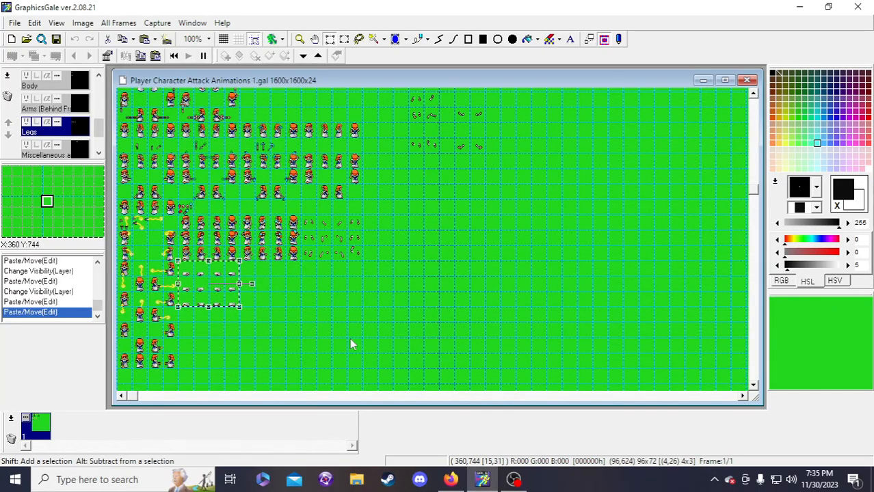
scroll(350, 337, "up", 5)
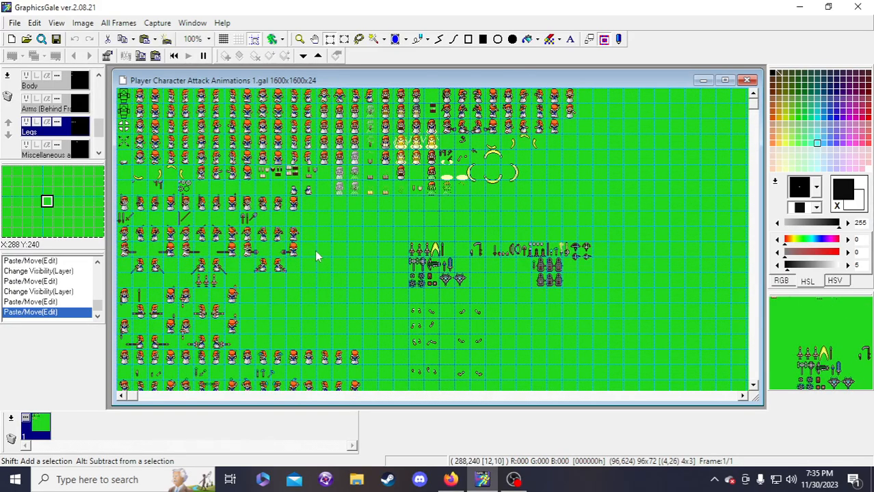
scroll(311, 251, "down", 4)
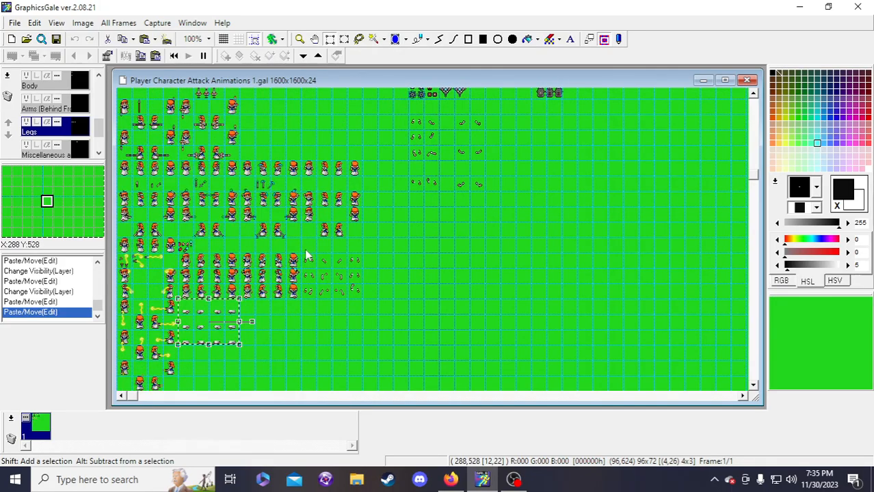
- On the Body layer, copy a block of four by three body sprites from the sheet's top rows into the block beside the whip poses
scroll(306, 255, "up", 4)
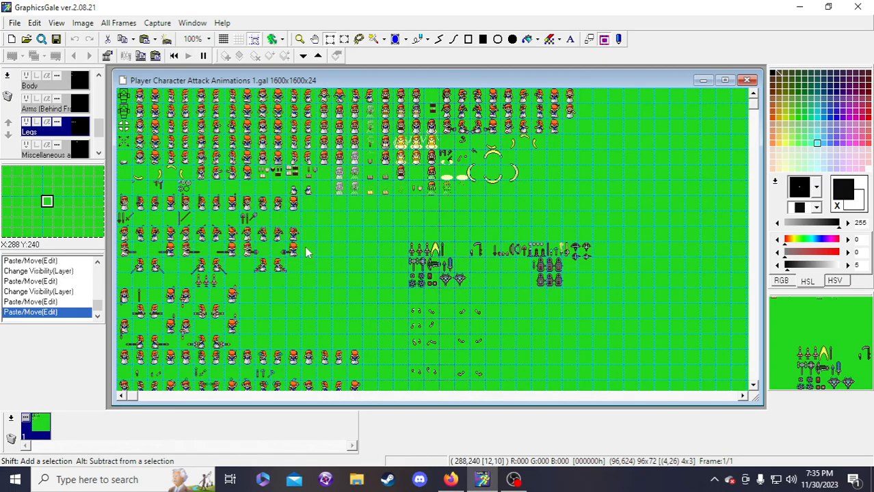
scroll(306, 253, "down", 3)
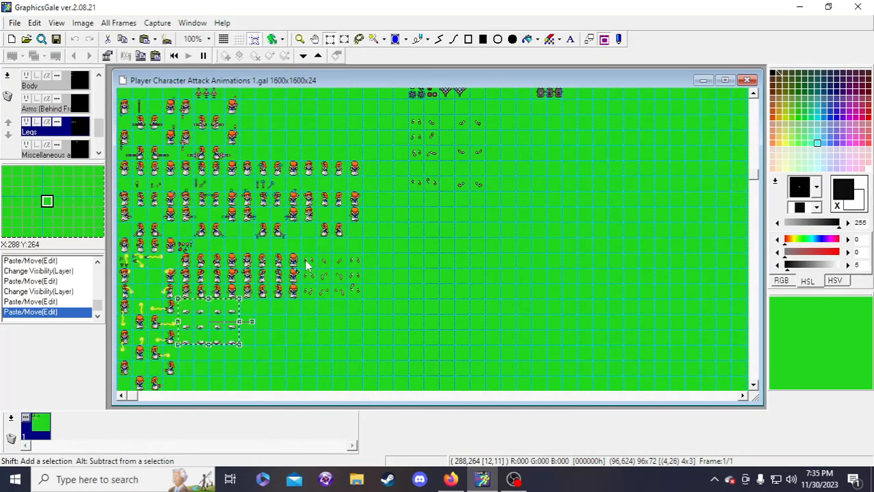
scroll(304, 263, "up", 3)
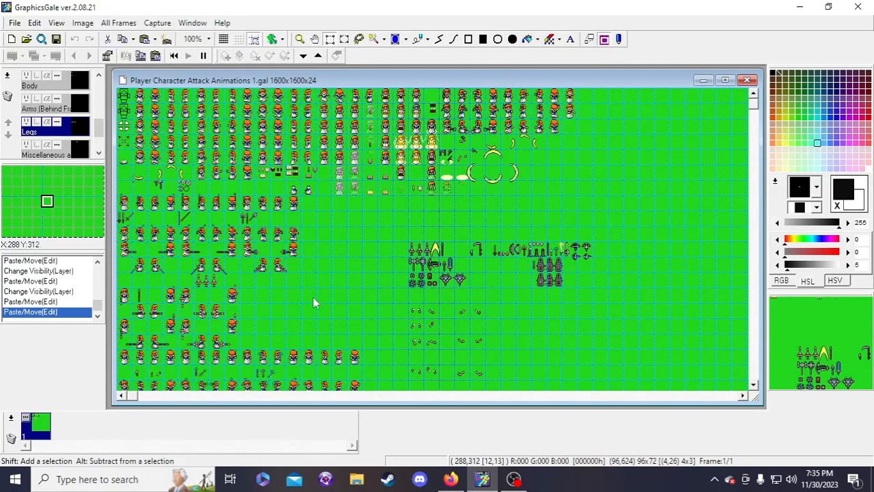
scroll(317, 315, "down", 2)
scroll(328, 348, "up", 2)
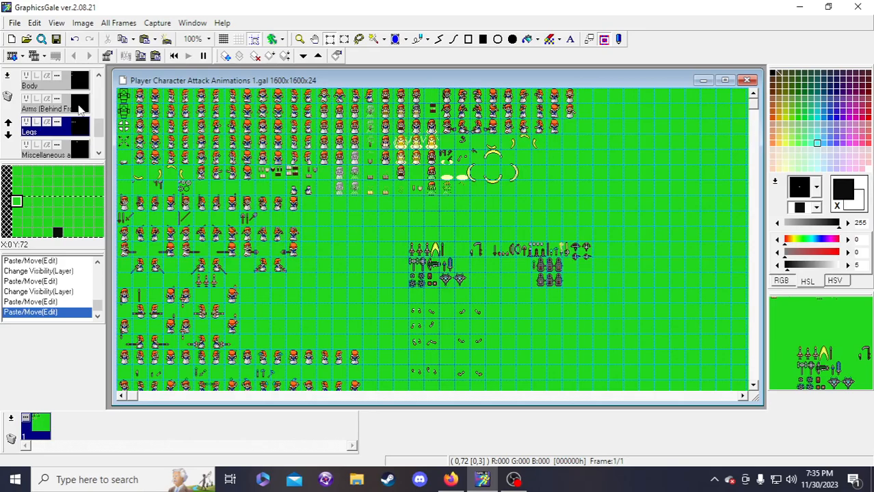
left_click(79, 86)
left_click_drag(253, 132, 204, 286)
scroll(331, 274, "down", 5)
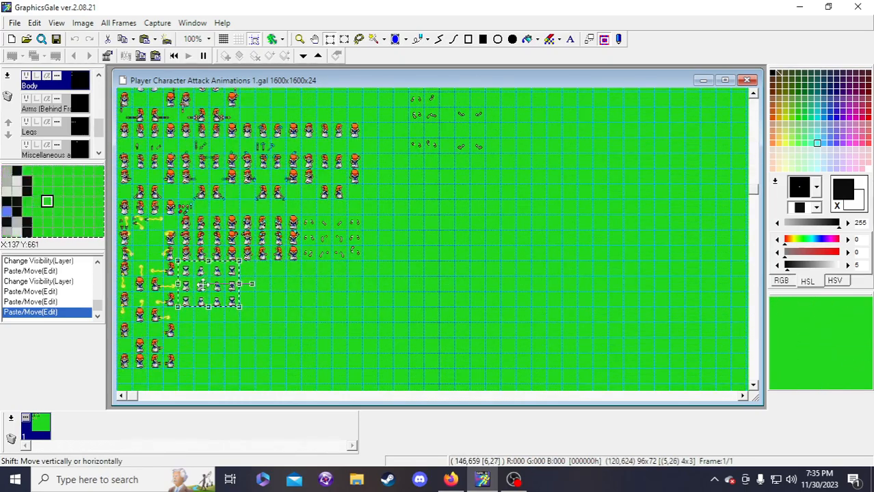
- On the front arms layer, copy the matching four-by-three block of arm sprites from the top rows onto the new bodies
scroll(299, 324, "up", 5)
scroll(71, 116, "up", 2)
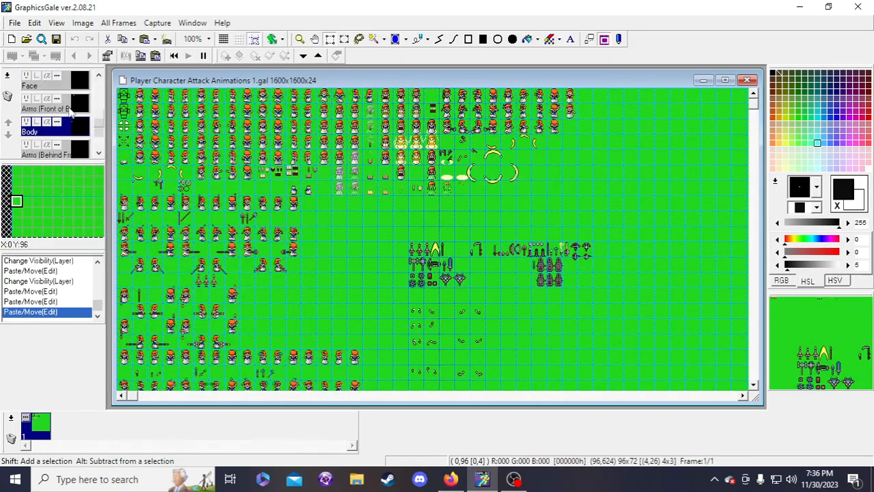
left_click(69, 107)
left_click_drag(254, 134, 203, 322)
scroll(379, 268, "down", 3)
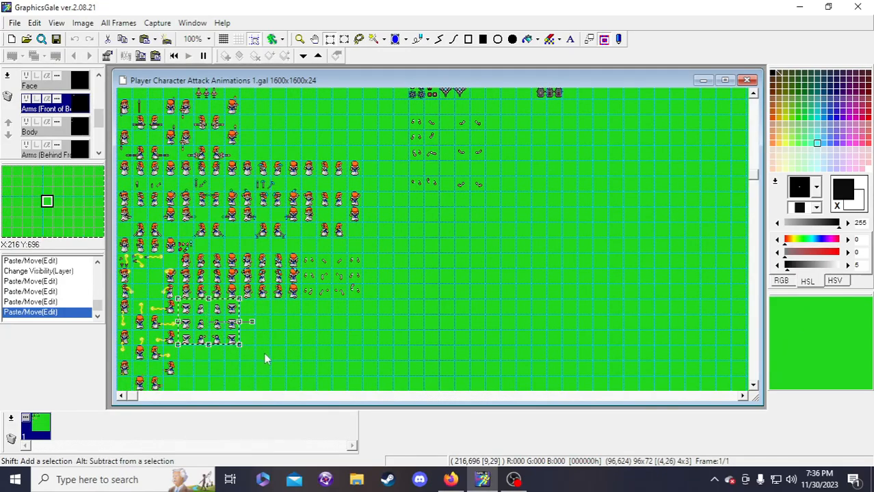
- On the Face layer, copy the matching four-by-three block of faces from the top rows onto the new poses
scroll(266, 359, "up", 3)
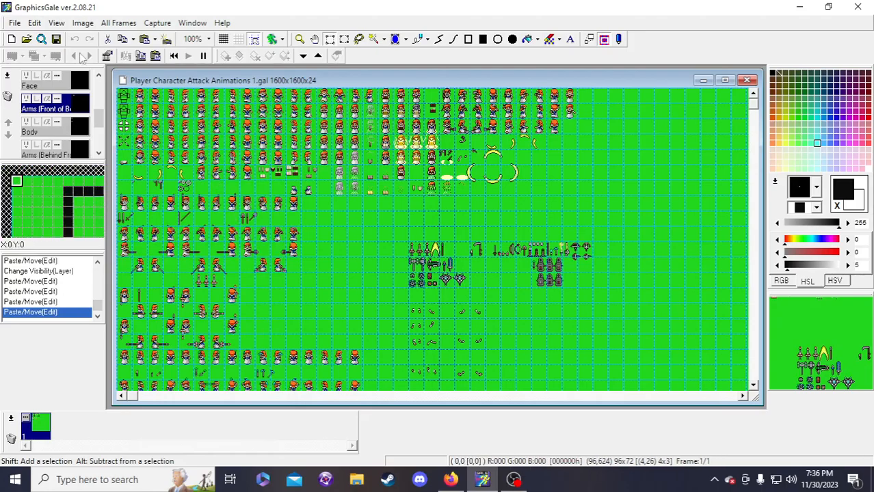
left_click(83, 83)
left_click(189, 110)
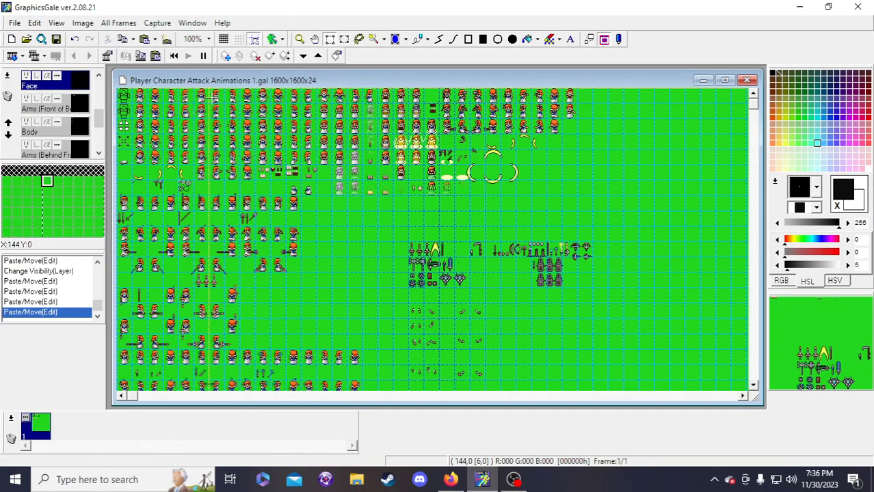
left_click_drag(193, 89, 219, 288)
scroll(400, 320, "down", 2)
scroll(335, 327, "down", 1)
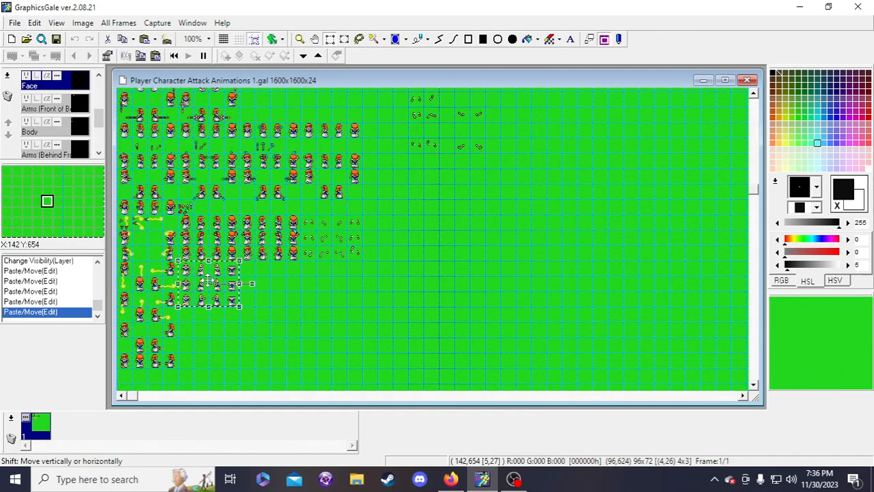
- On the Hair layer, copy the matching four-by-three block of hair onto the new poses and deselect it
scroll(288, 306, "up", 3)
scroll(55, 101, "up", 1)
scroll(56, 101, "up", 1)
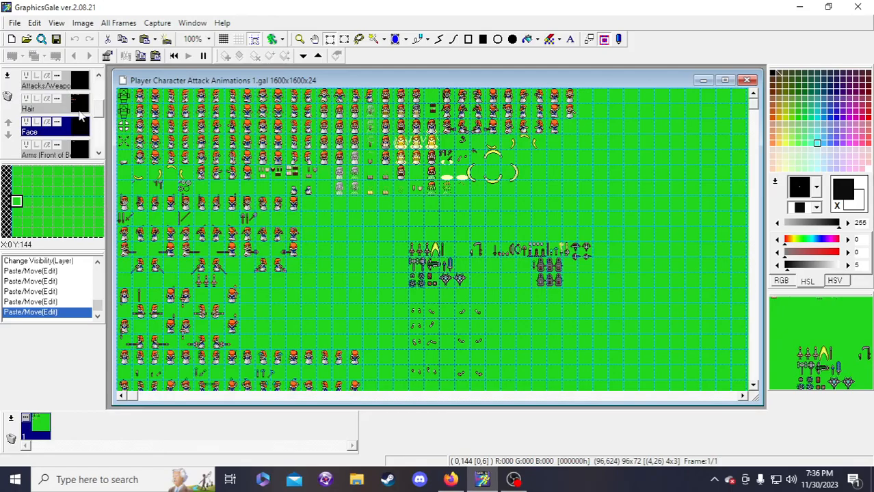
left_click(55, 104)
mouse_move(201, 95)
left_mouse_down()
mouse_move(250, 127)
mouse_move(367, 254)
mouse_move(368, 281)
mouse_move(341, 293)
mouse_move(208, 276)
left_mouse_up()
scroll(367, 255, "down", 3)
scroll(287, 291, "down", 1)
left_click(261, 308)
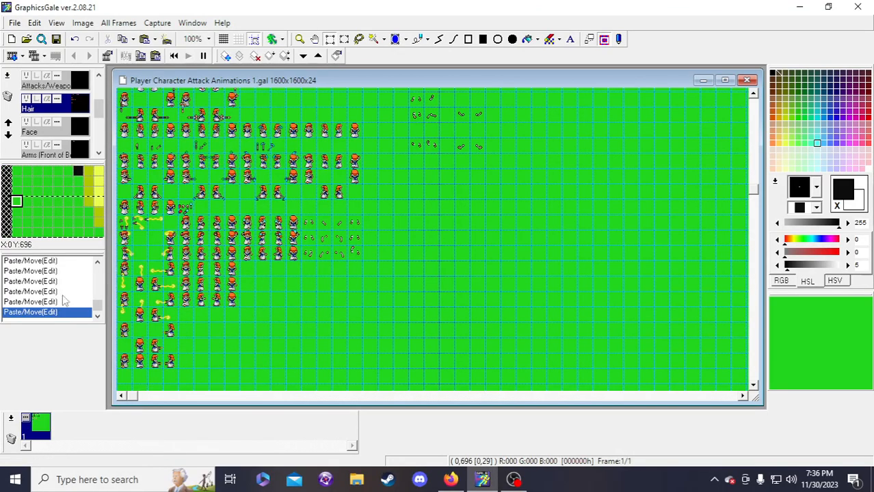
- Examine the new four-direction poses at 300% magnification and compare them with the item-use rows above
left_click(68, 84)
left_click(302, 39)
left_click(335, 216)
left_click(335, 216)
scroll(335, 217, "down", 2)
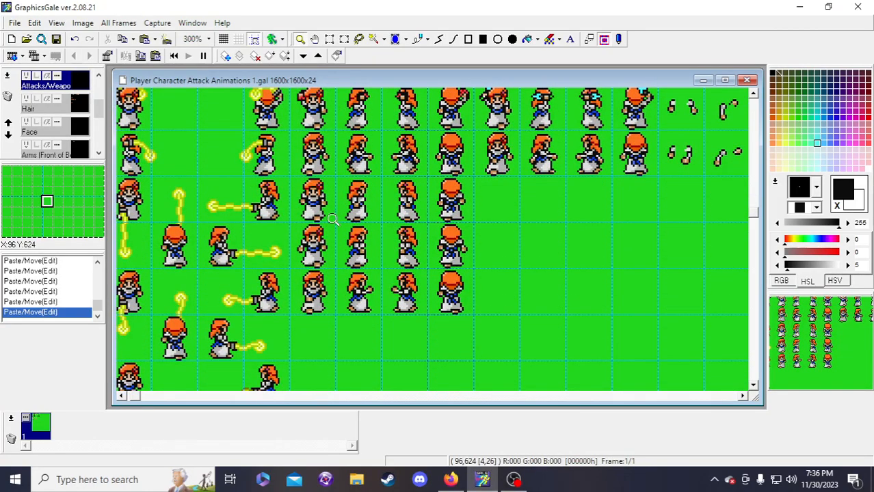
scroll(333, 219, "up", 3)
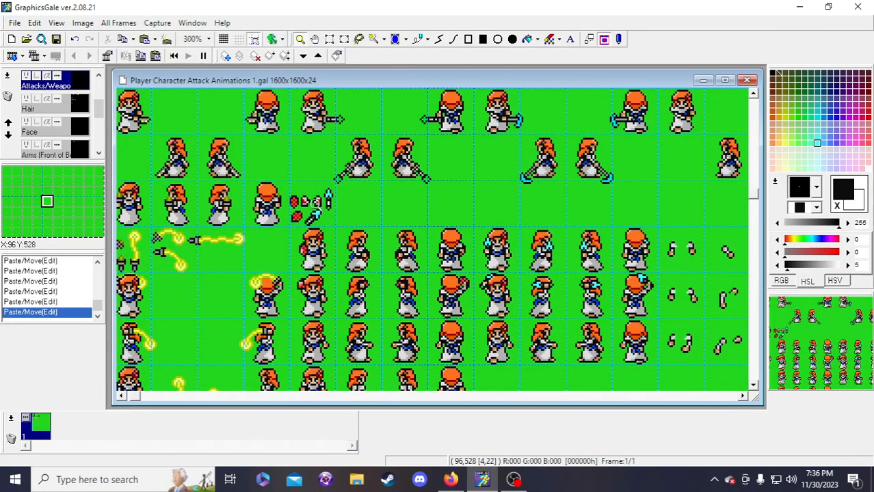
scroll(342, 246, "down", 3)
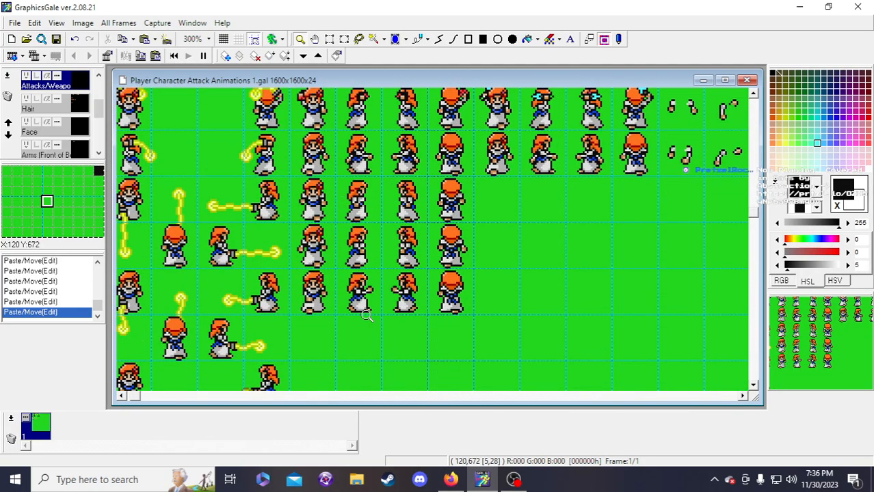
scroll(366, 315, "down", 1)
right_click(365, 285)
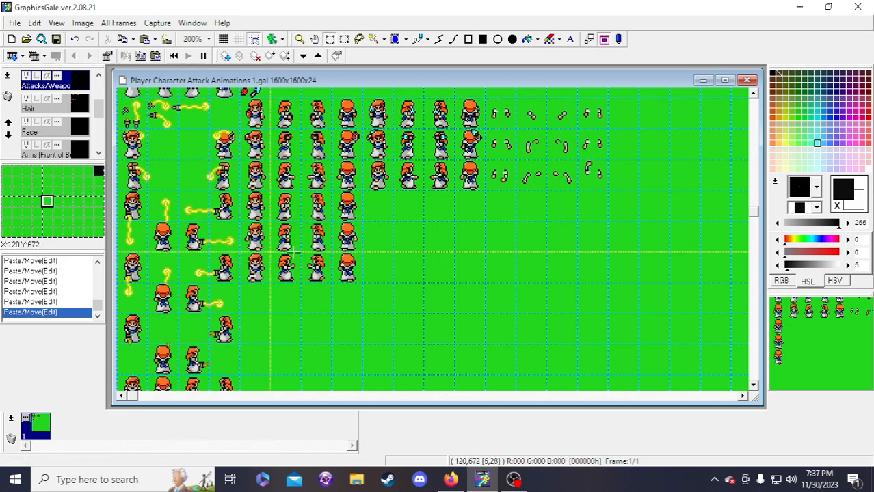
- Make the Legs layer active, check the area around the new poses, and save the image
scroll(198, 213, "down", 2)
scroll(80, 142, "down", 2)
scroll(81, 140, "down", 2)
left_click(82, 136)
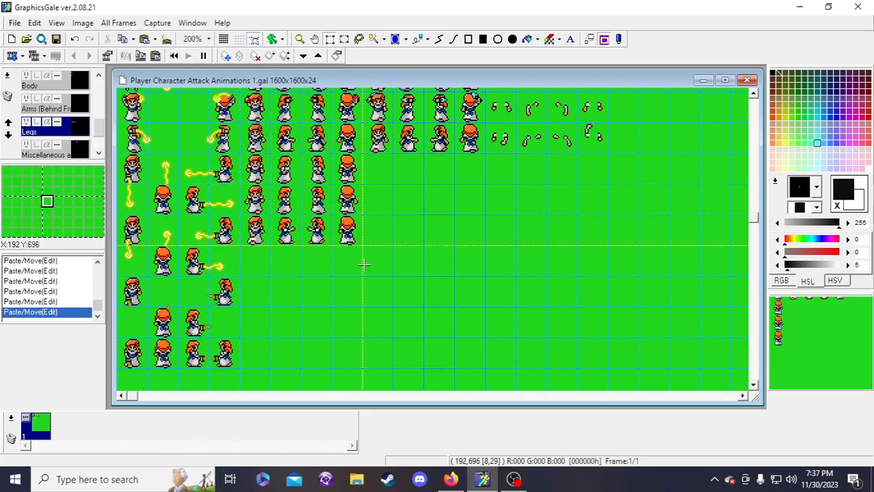
scroll(255, 236, "up", 1)
scroll(255, 240, "up", 1)
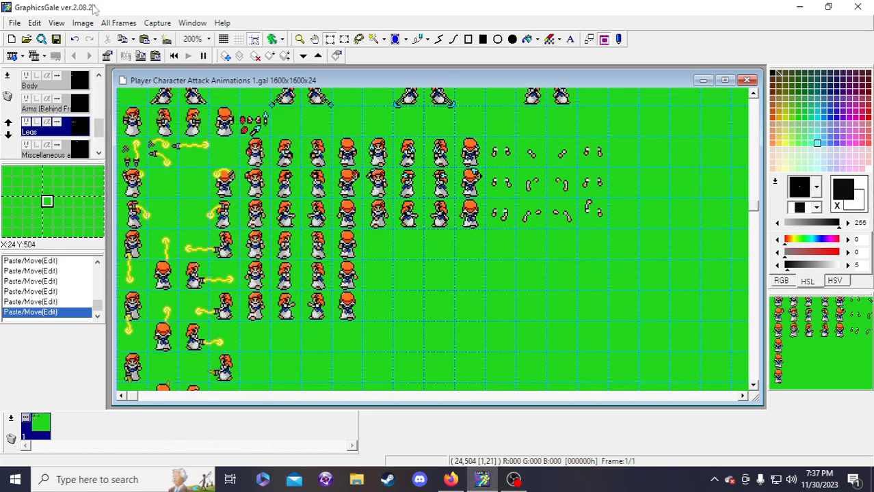
scroll(80, 130, "up", 1)
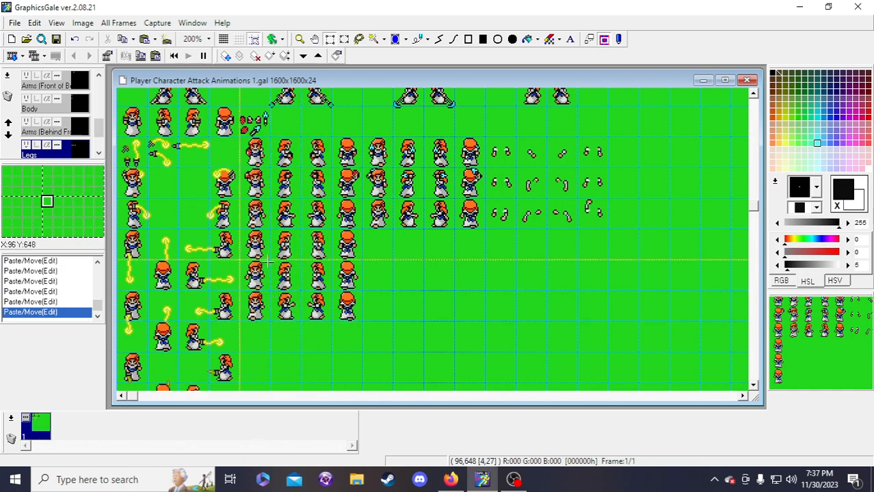
scroll(270, 307, "down", 3)
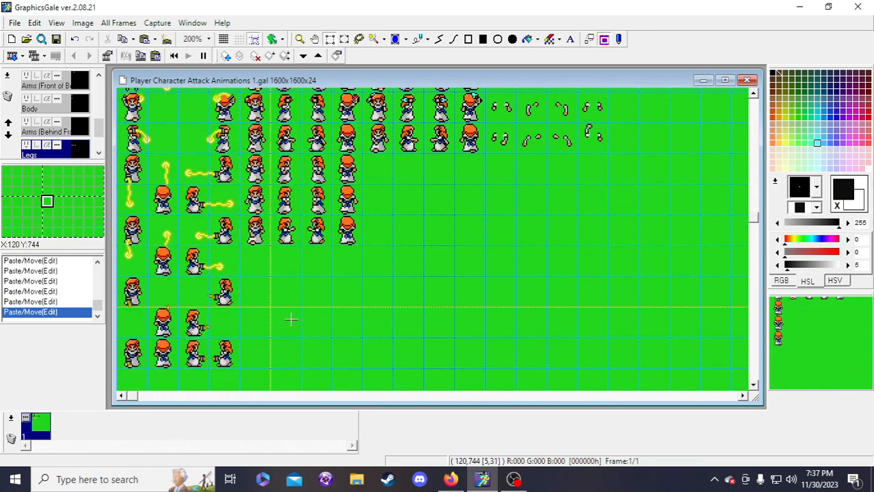
scroll(290, 317, "up", 1)
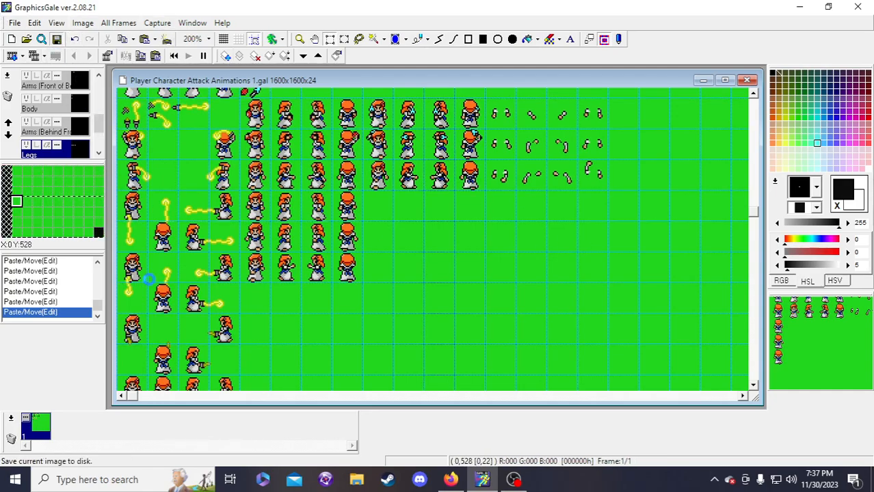
- Review the sprite sheet from its top rows down to the new poses and save the image again
scroll(205, 308, "up", 5)
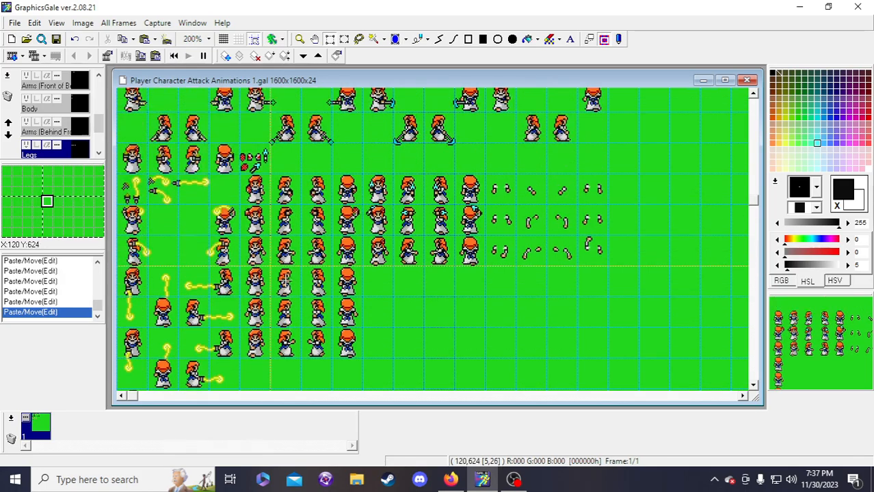
scroll(239, 340, "up", 8)
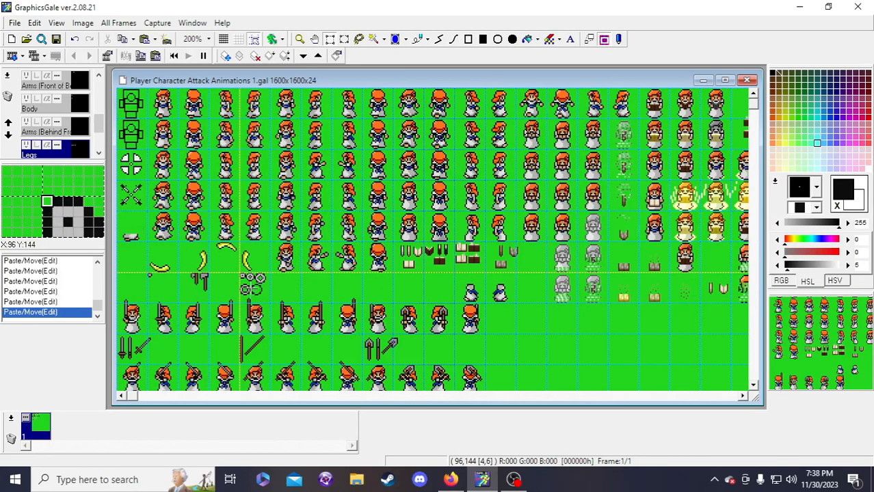
left_click_drag(787, 382, 867, 369)
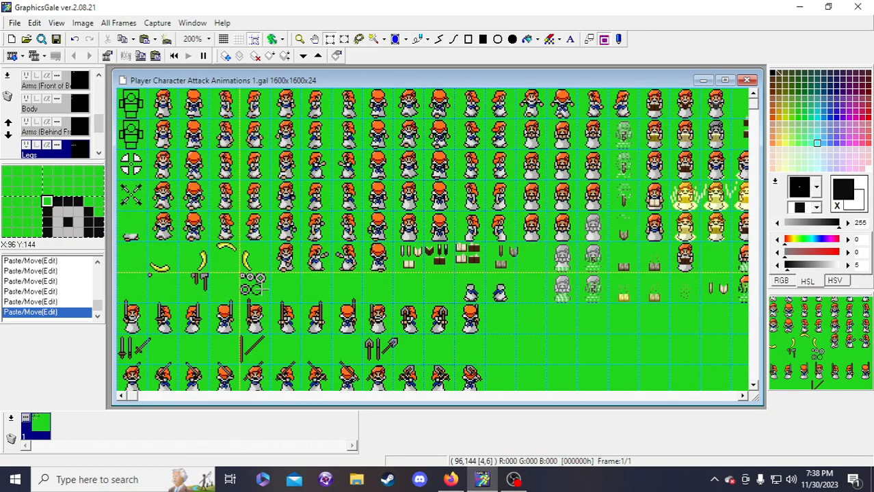
scroll(256, 287, "down", 1)
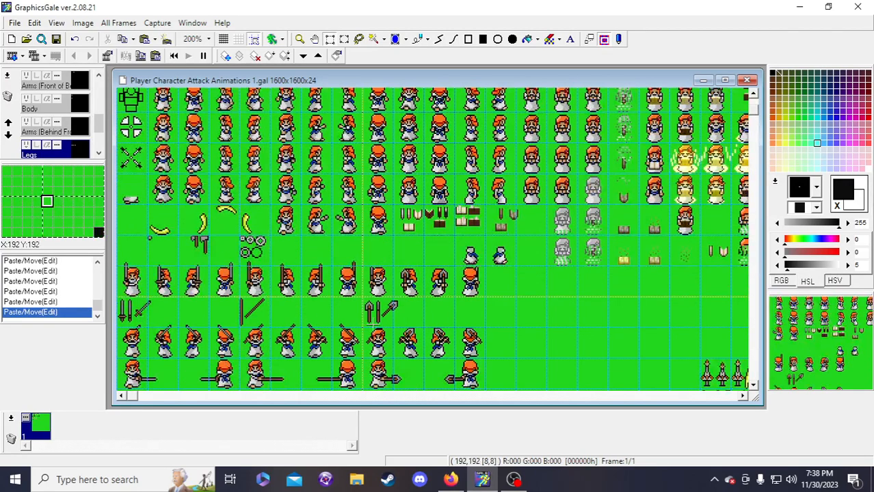
scroll(515, 350, "down", 20)
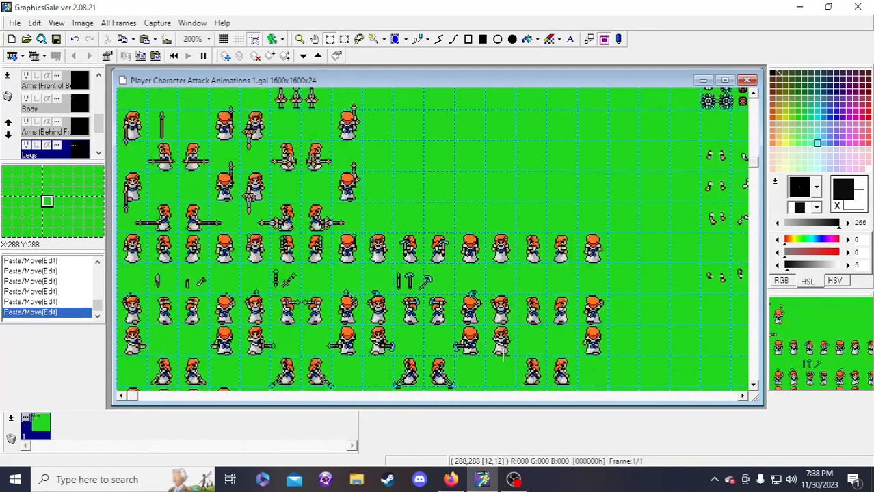
scroll(516, 350, "up", 2)
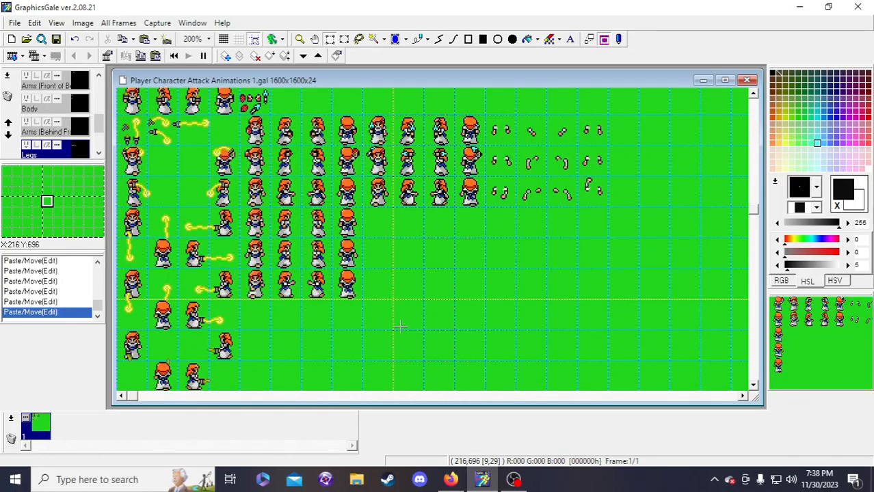
scroll(410, 322, "up", 1)
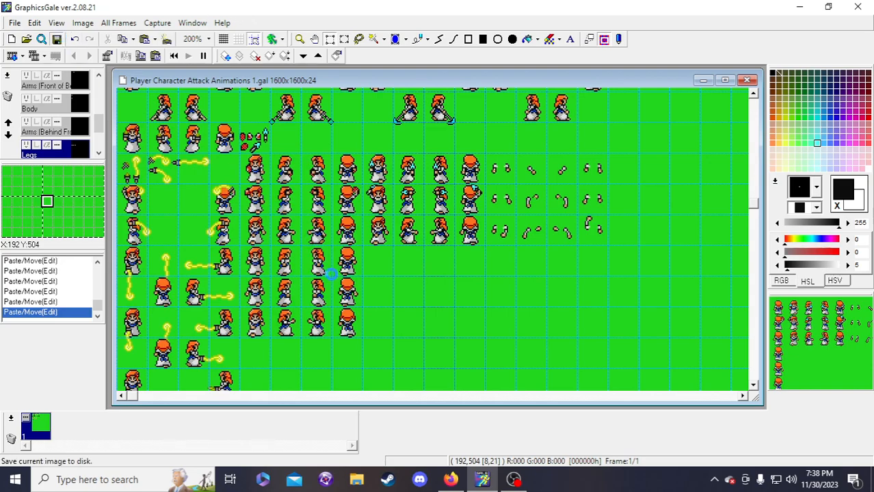
- On the Attacks/Weapons layer, move the group of red and cyan item sprites into the empty cell below the back-facing pose and deselect it
scroll(82, 125, "up", 2)
left_click(82, 110)
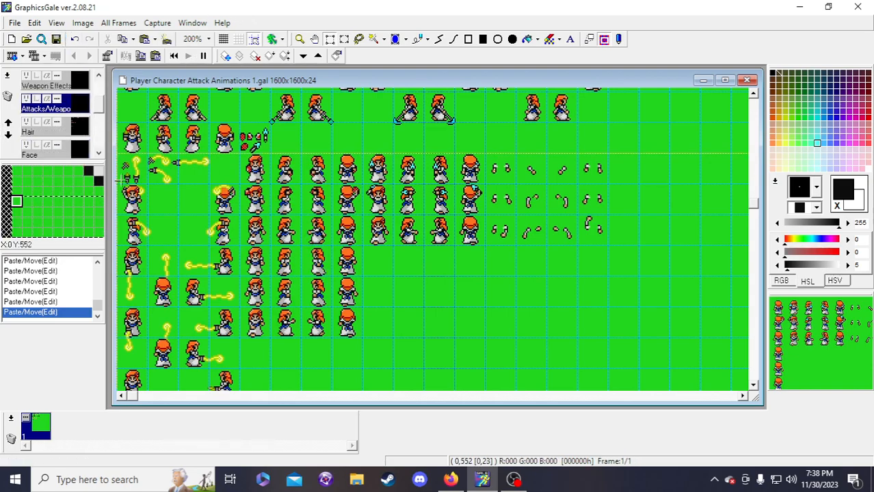
scroll(205, 102, "up", 1)
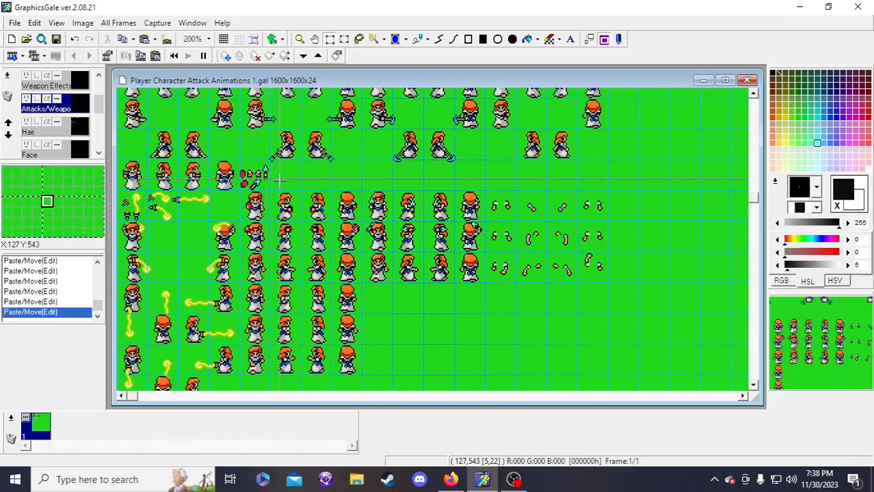
left_click_drag(272, 165, 222, 213)
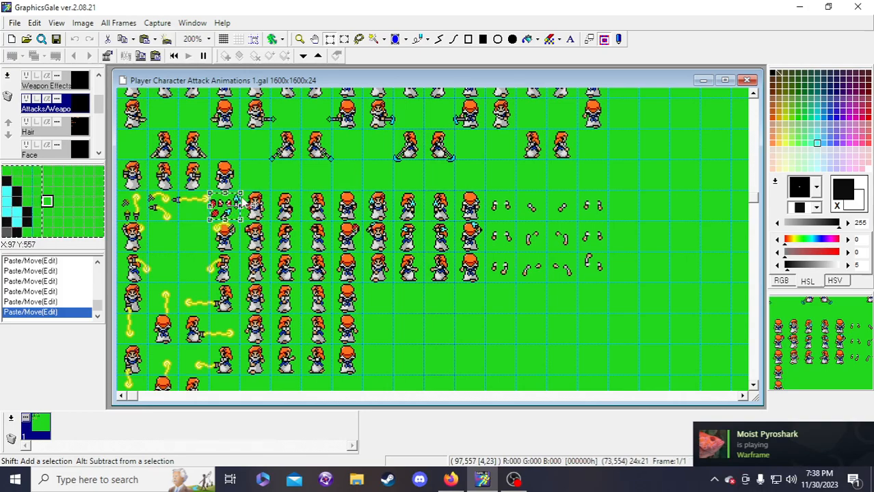
left_click(236, 220)
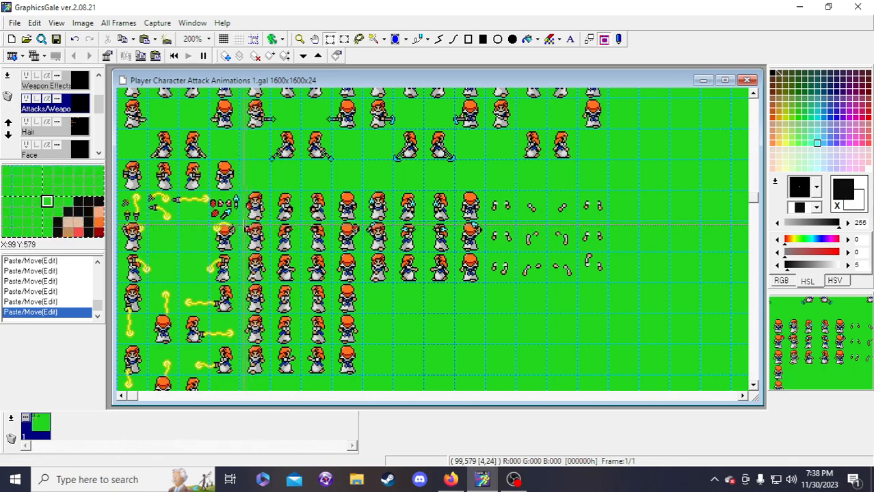
- Copy the pair of small grey-and-red item sprites to the empty cell beside the first row of new poses and inspect them at 300%
left_click_drag(218, 202, 378, 305)
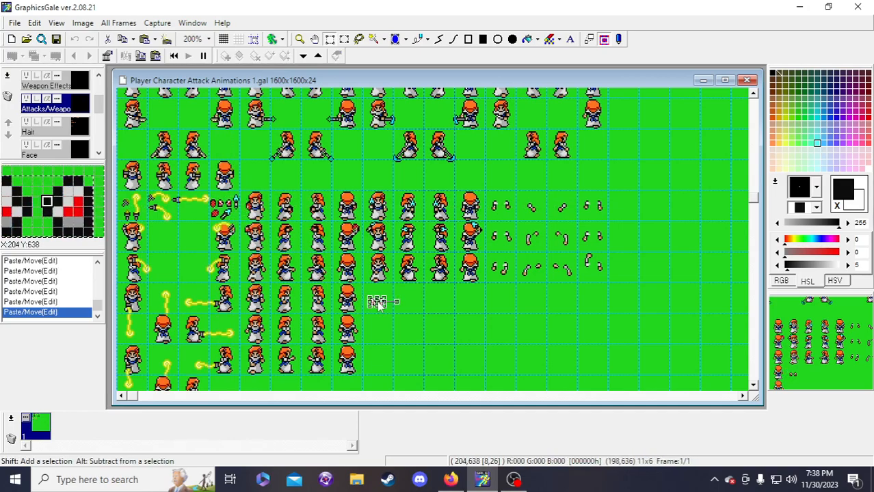
left_click(299, 39)
left_click(330, 307)
scroll(332, 314, "down", 1)
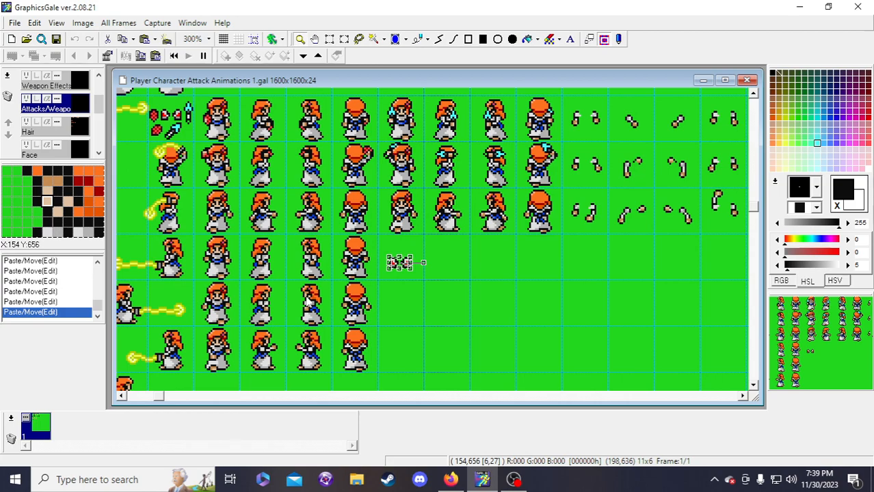
scroll(491, 301, "down", 1)
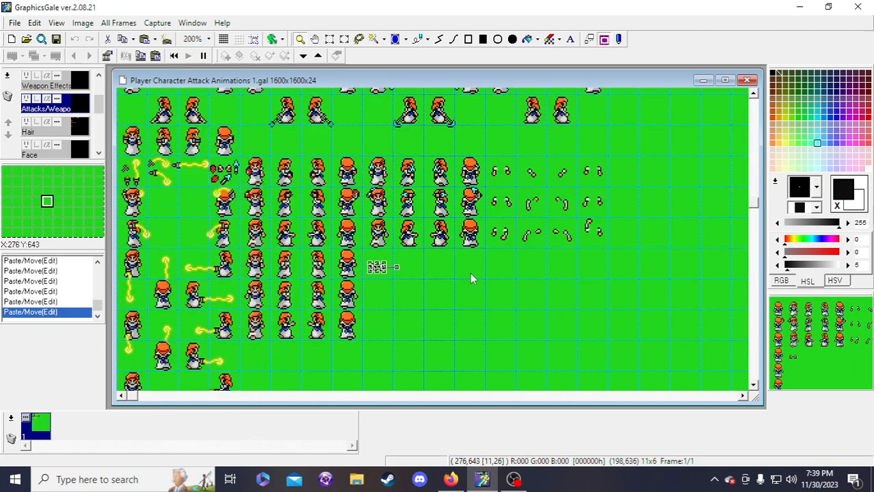
- Sample the red and grey tones of the small item pair and paint grey pixels onto the item of the first-row front-facing pose
scroll(331, 304, "up", 1)
left_click(329, 39)
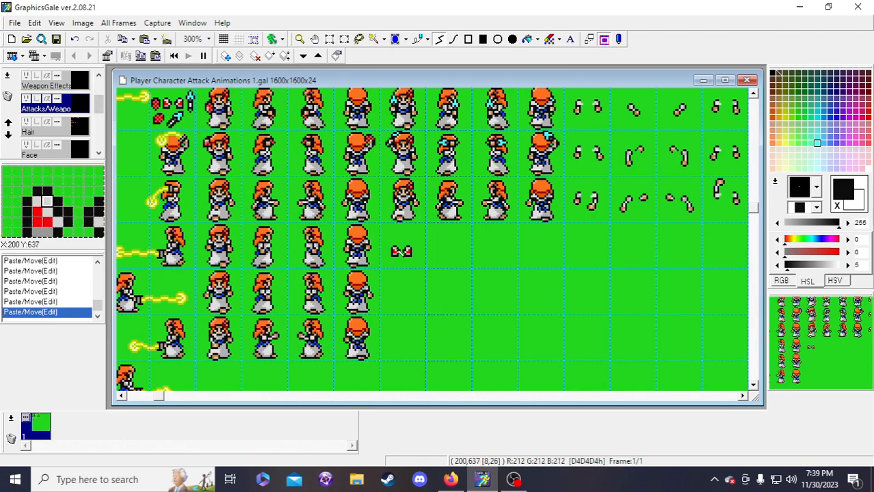
right_click(397, 251)
right_click(395, 253)
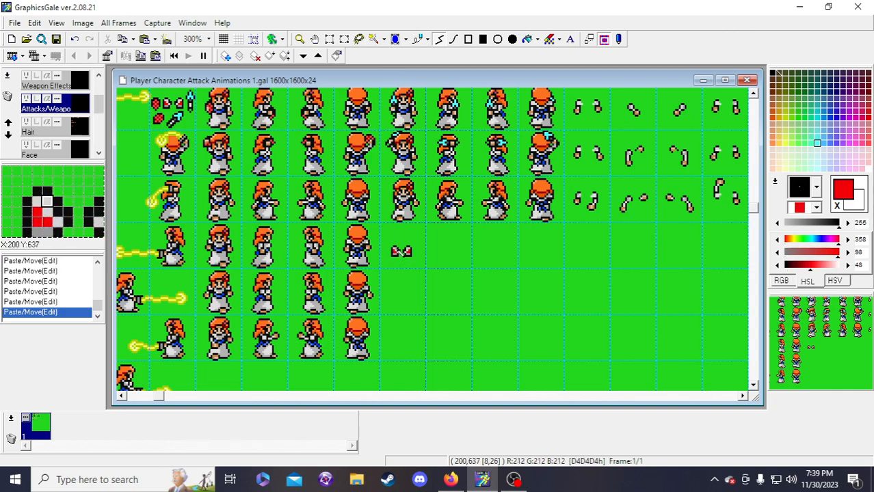
right_click(397, 253)
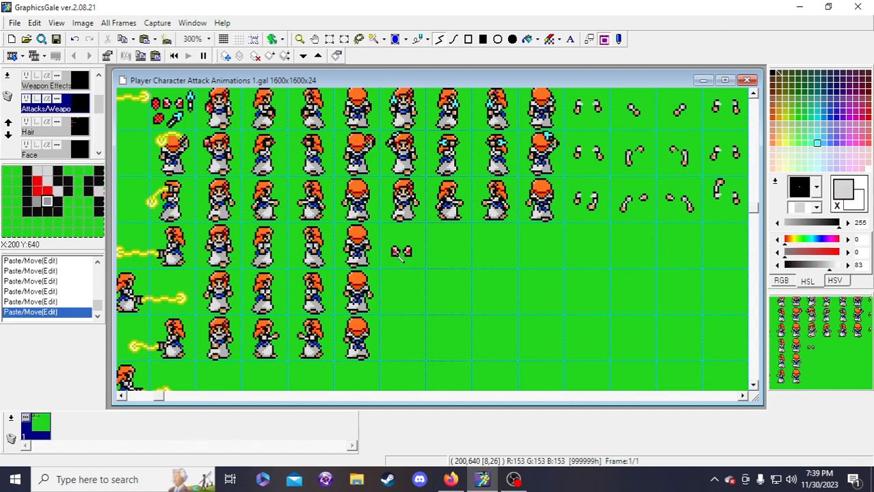
right_click(396, 253)
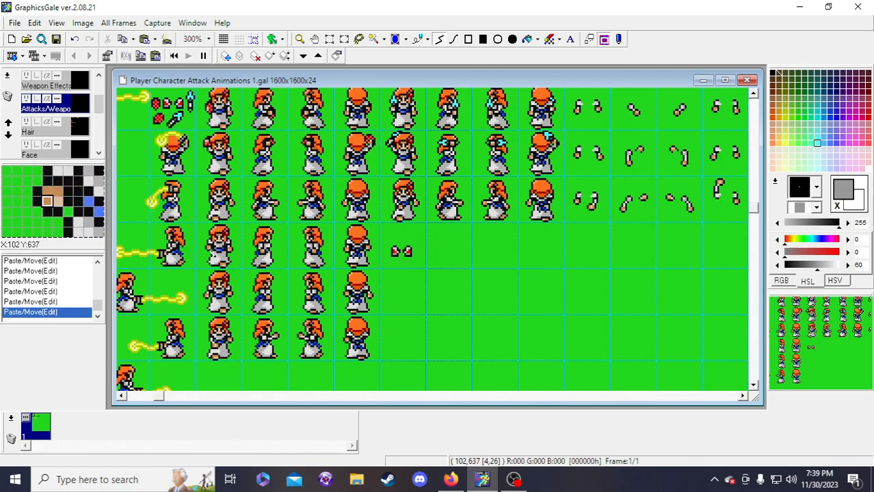
double_click(209, 248)
double_click(210, 246)
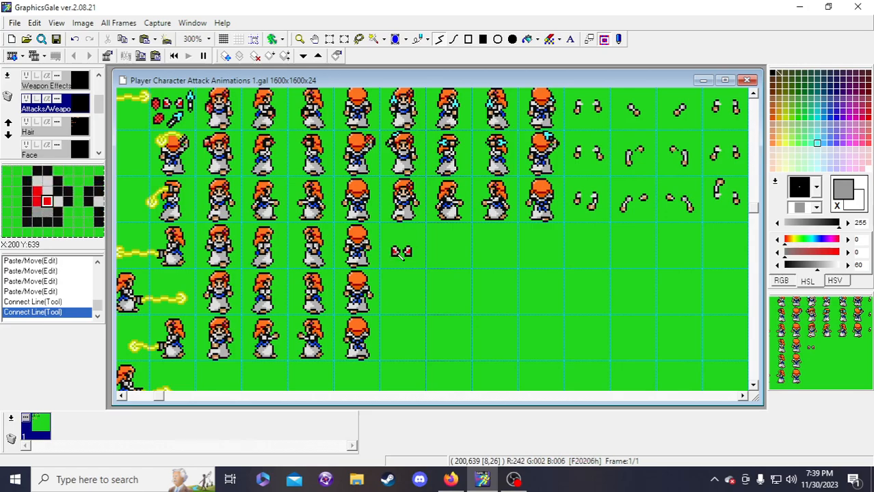
- Add light grey and red pixels, sampled from the small items, to the hand-held item of the first-row front-facing pose
right_click(396, 248)
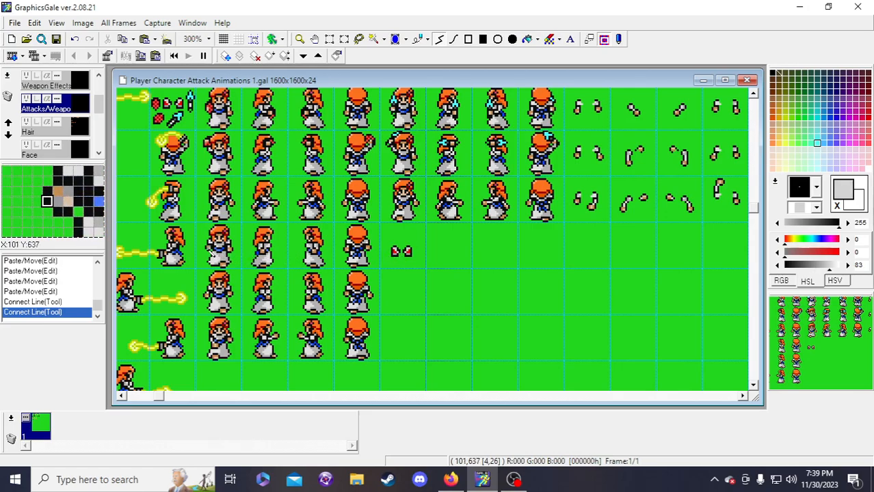
double_click(204, 250)
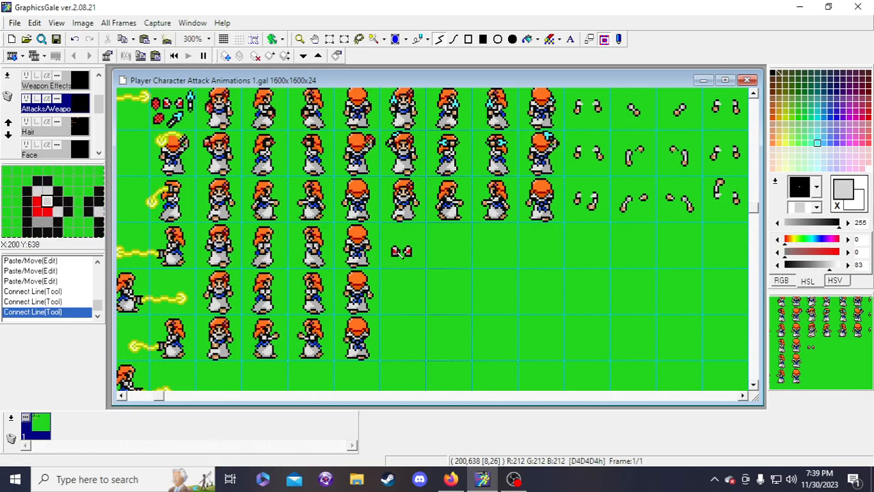
right_click(396, 251)
- Try an extra red pixel on the first-row front-facing pose's item and undo it
left_click_drag(818, 354, 865, 361)
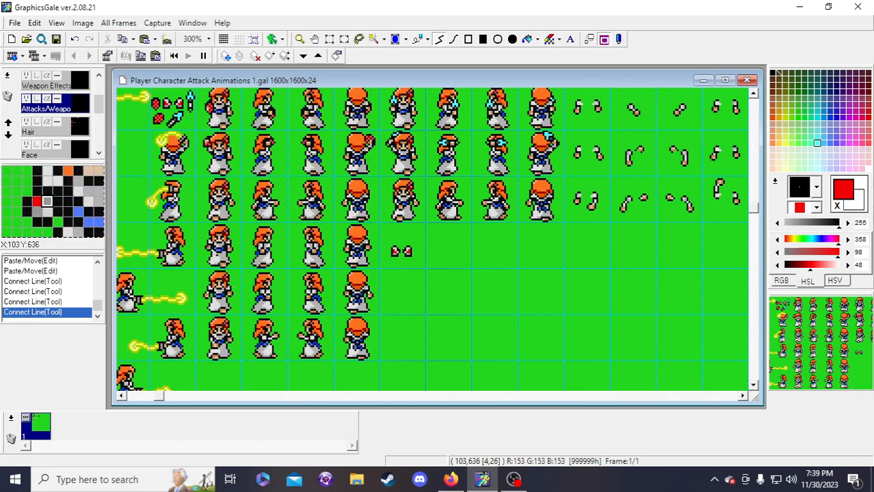
right_click(210, 246)
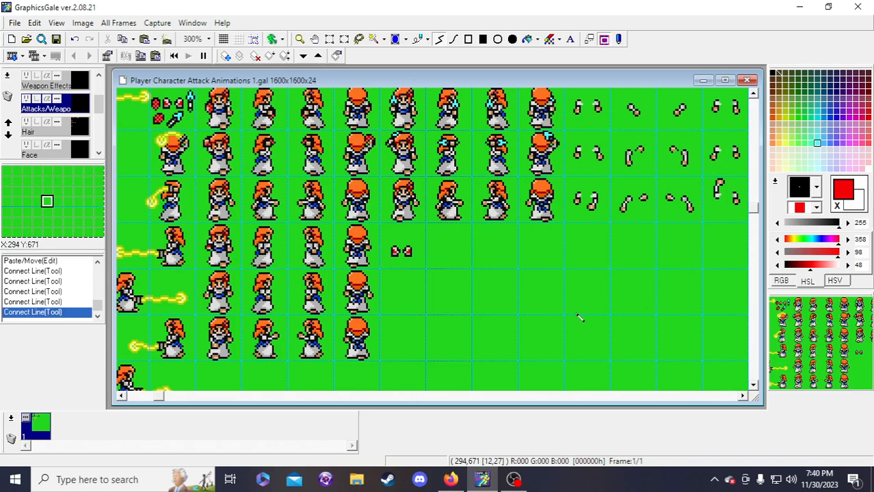
key("ctrl+z")
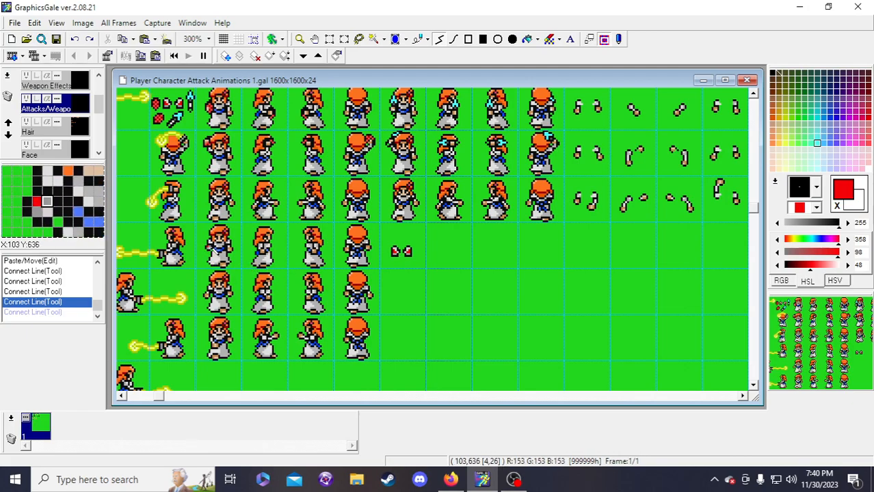
- Sample light grey from the item of the front-facing red-item pose above and retouch the first-row pose's item with it
right_click(209, 111)
double_click(208, 111)
left_click(209, 108)
left_click(210, 246)
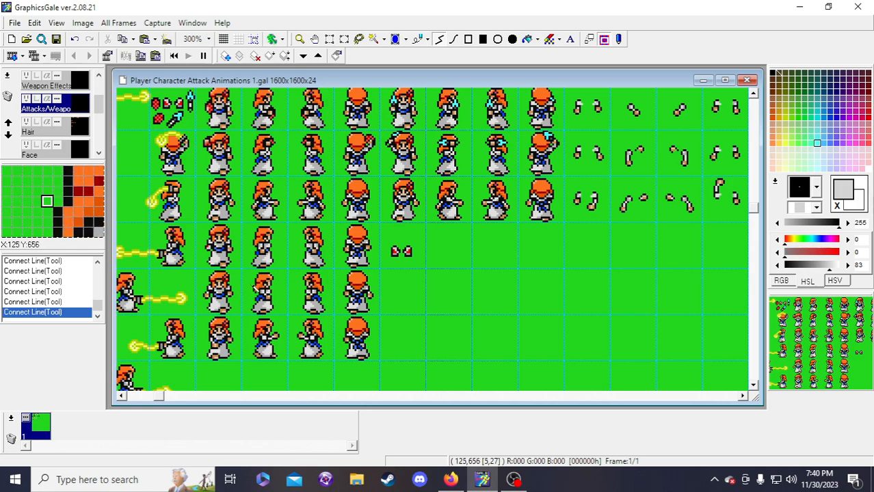
left_click_drag(791, 347, 811, 344)
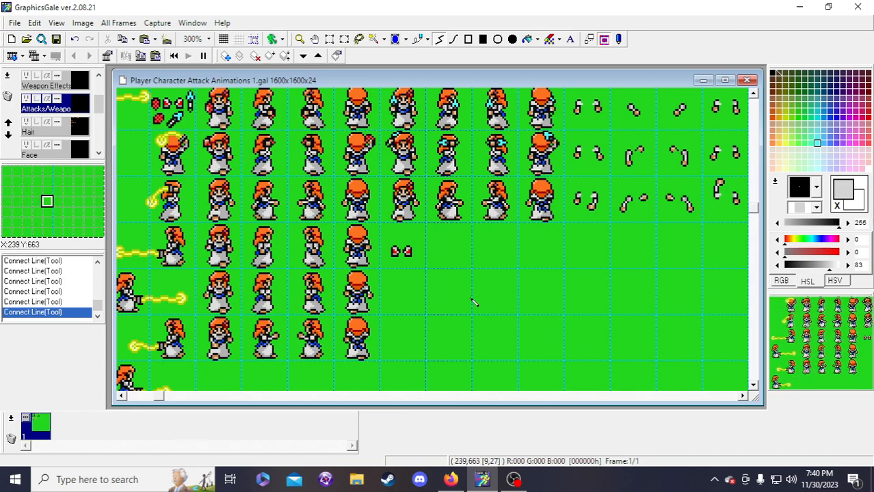
- Compare the first-row item with and without its latest pixel edits, undo the last one, and save the image
key("ctrl+z")
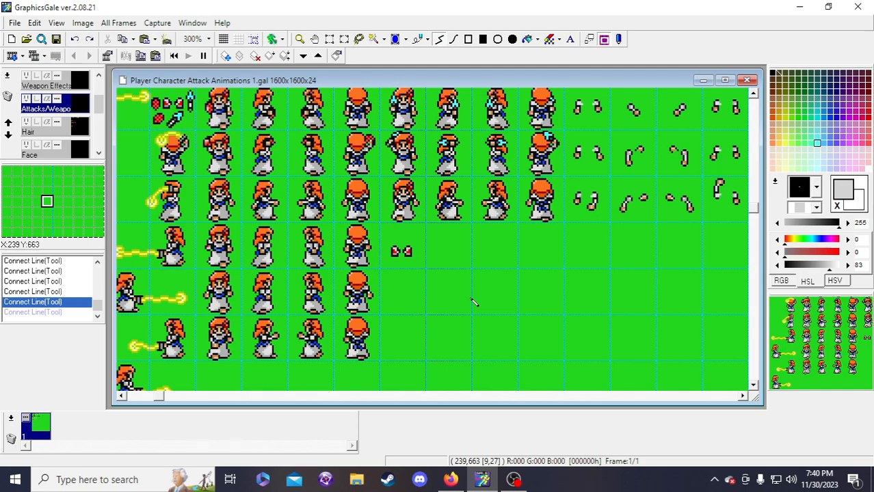
key("ctrl+z")
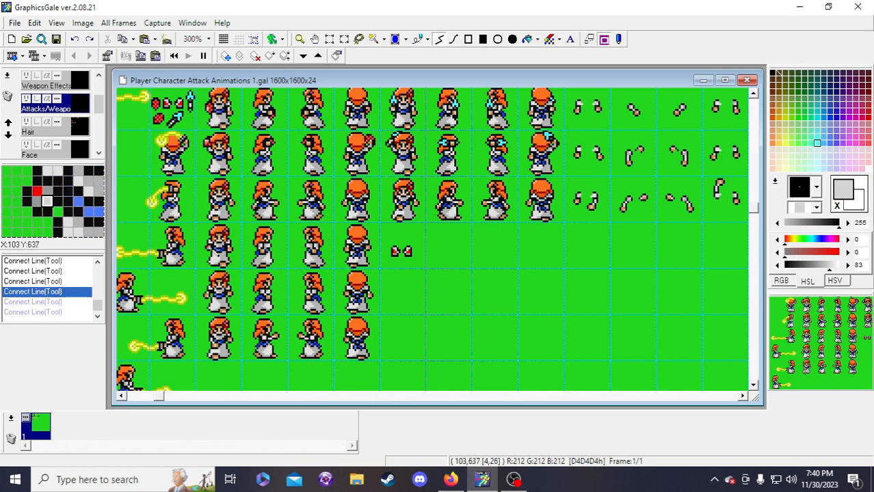
key("ctrl+y")
key("ctrl+y")
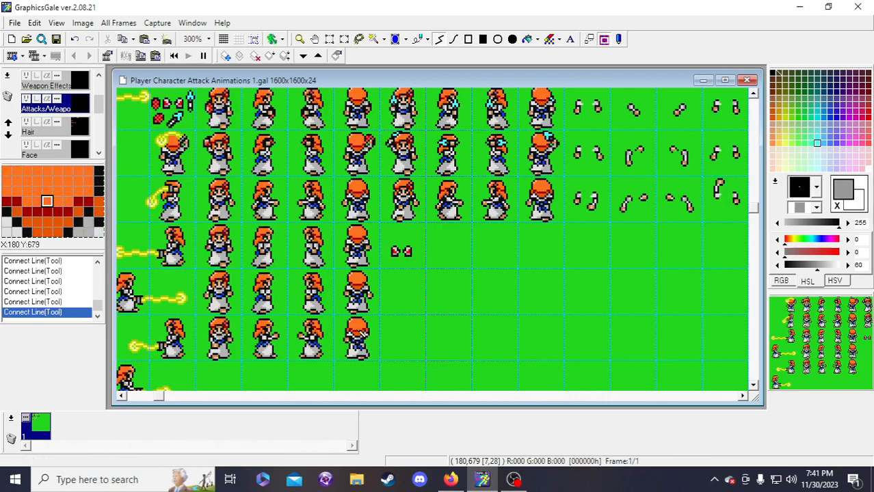
key("ctrl+z")
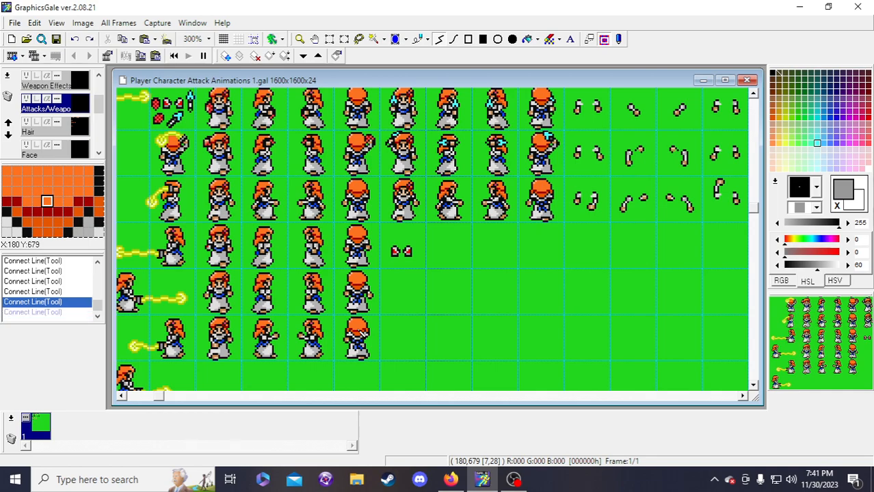
left_click(58, 41)
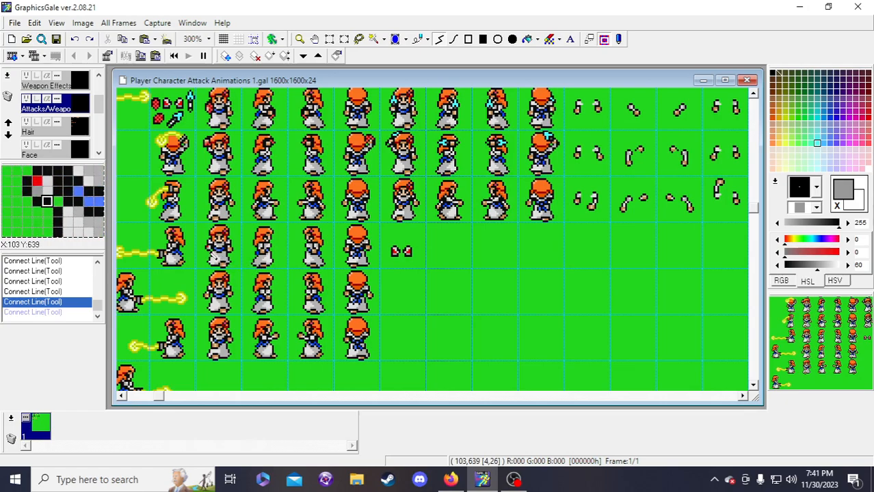
- Try light grey and grey pixel variations on the first-row front-facing pose's item and undo both edits
right_click(208, 248)
left_click(208, 248)
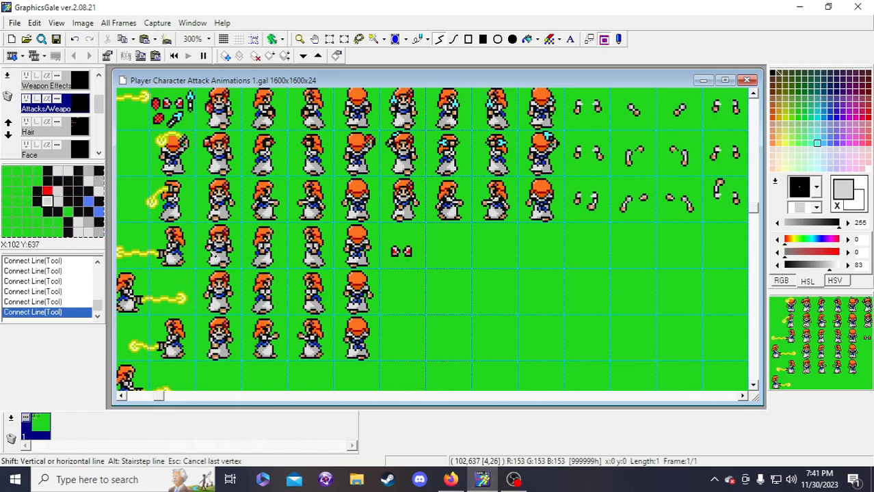
right_click(208, 248)
right_click(395, 254)
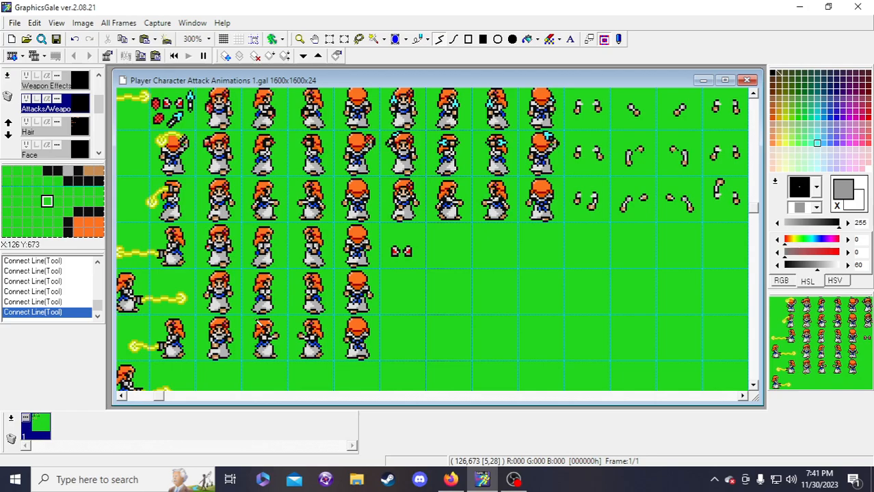
key("ctrl+z")
key("ctrl+z")
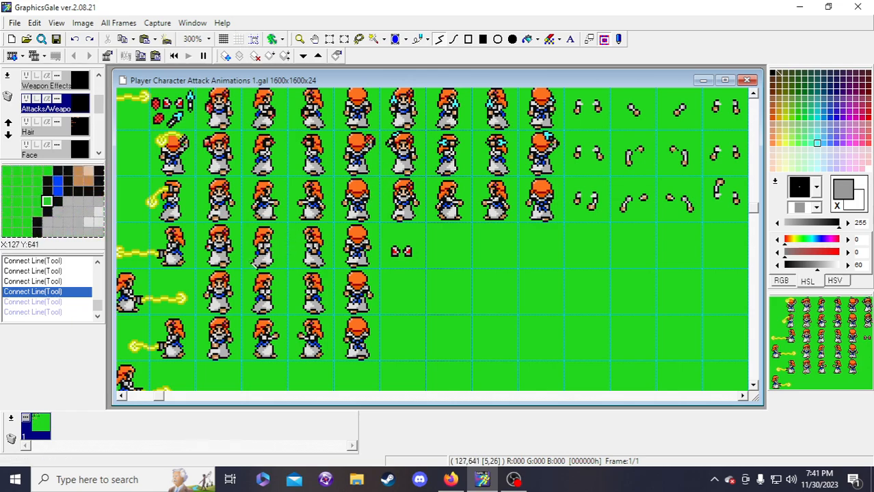
- Copy the finished item from the first-row front-facing pose onto the front-facing pose directly below and deselect it
left_click(329, 39)
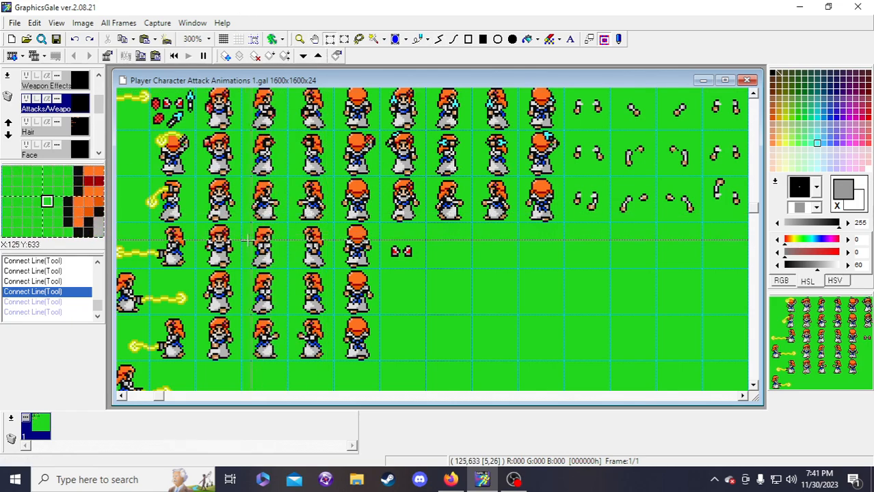
left_click_drag(199, 239, 217, 305)
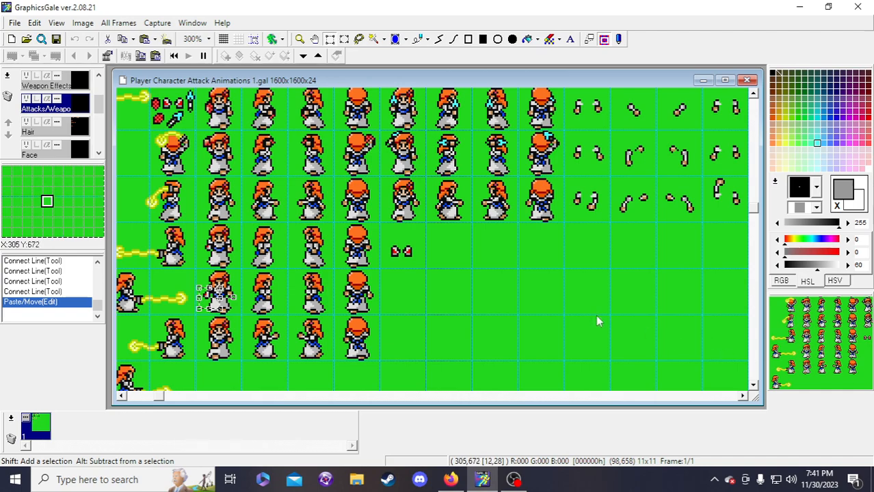
left_click(444, 297)
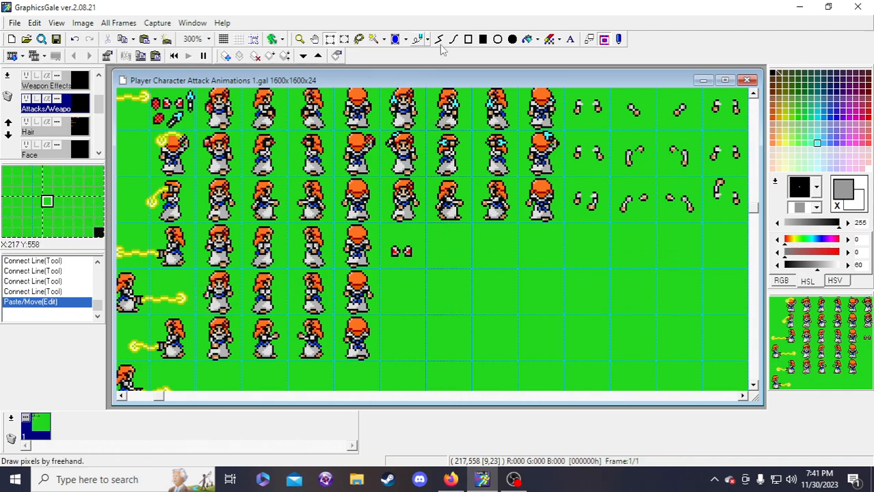
- Reshape the item of the second-row front-facing pose with grey, black outline and red pixels using the Connect Line tool
left_click(438, 39)
double_click(208, 294)
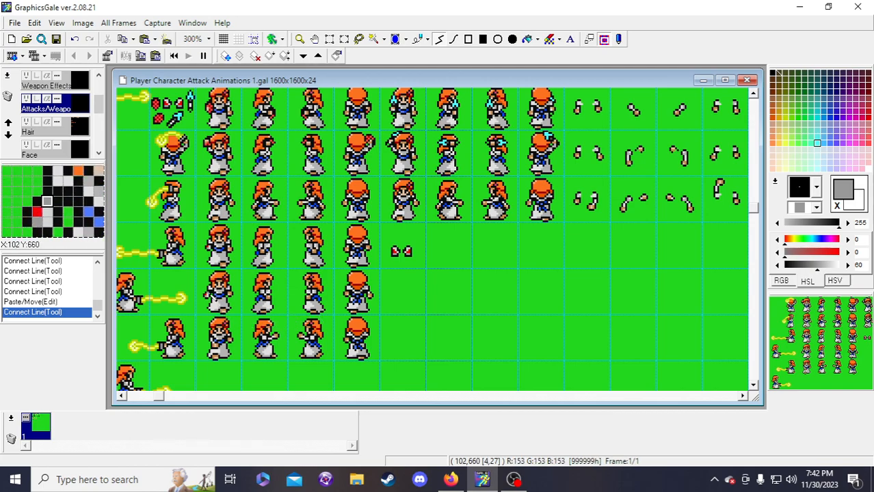
left_click(209, 293)
right_click(207, 291)
left_click_drag(205, 290, 206, 293)
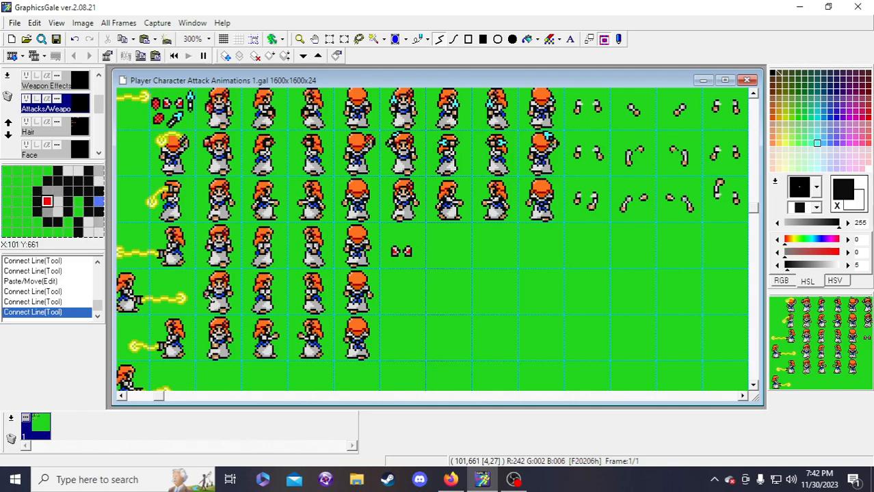
right_click(206, 294)
left_click(207, 295)
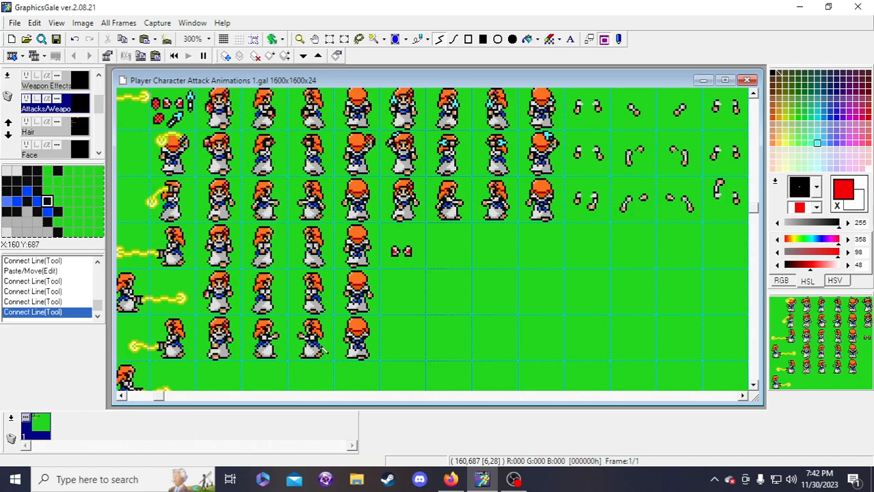
- Compare the second-row pose's item before and after its last three pixel edits, keeping the edits
key("ctrl+z")
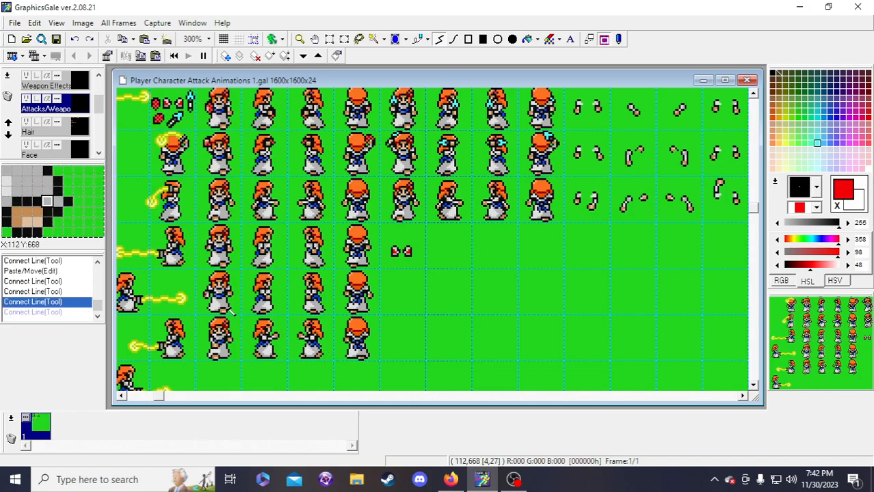
key("ctrl+z")
key("ctrl+z")
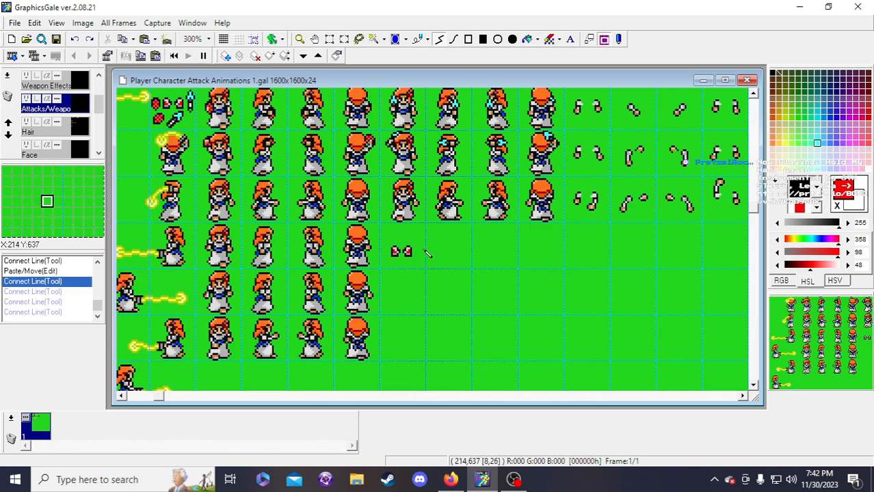
key("ctrl+y")
key("ctrl+y")
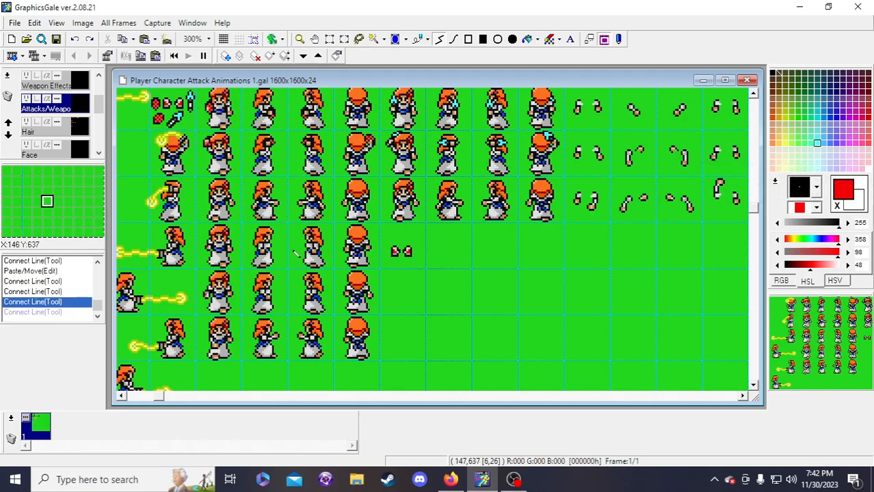
key("ctrl+y")
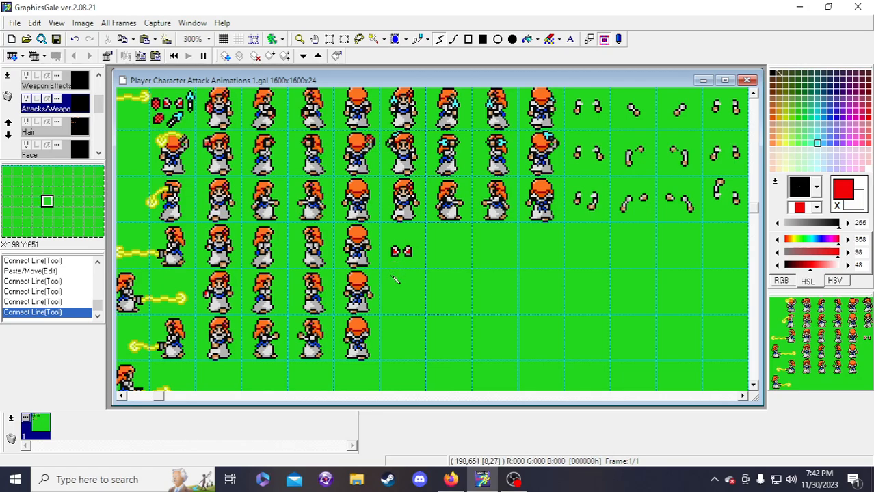
- Flip the pair of small grey-and-red items beside the first row vertically and deselect it
left_click(330, 39)
left_click_drag(389, 233, 415, 256)
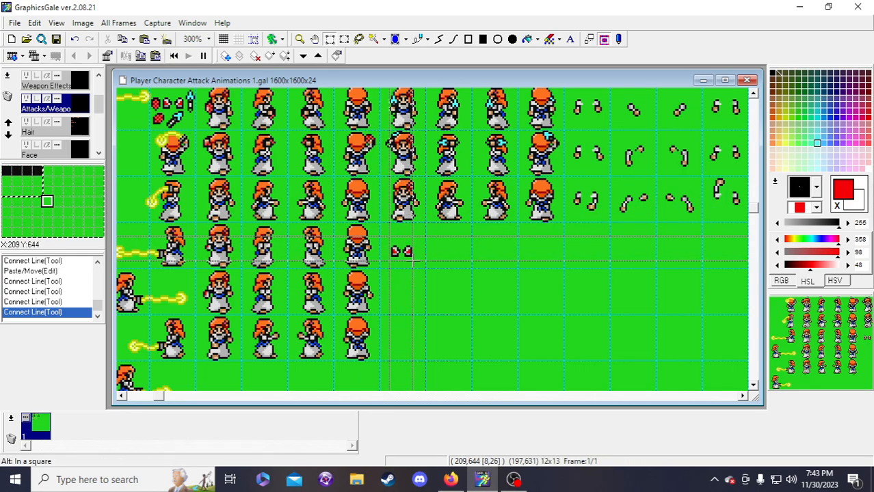
left_click(83, 23)
left_click(113, 46)
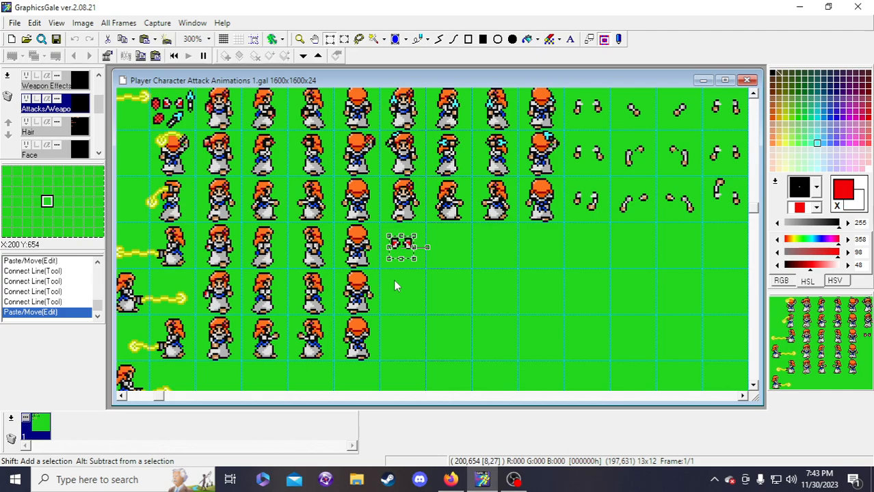
left_click(394, 280)
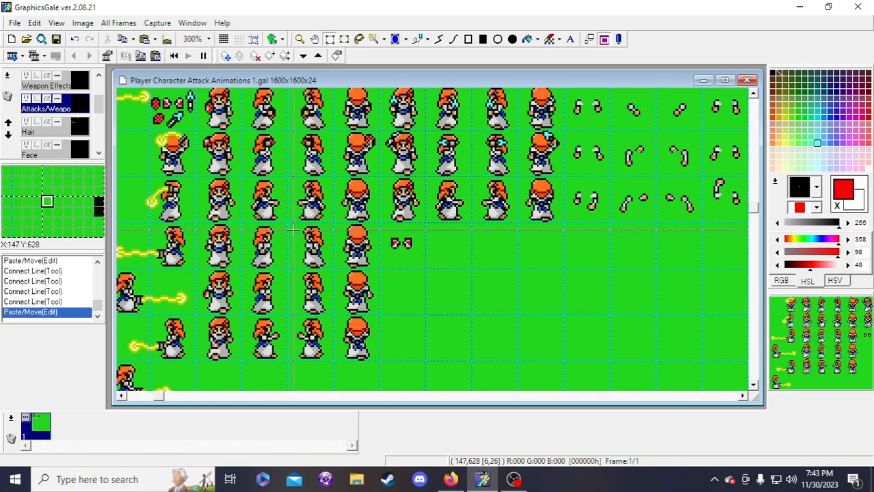
- Retouch the second-row front-facing pose's item with grey and red pixels using the Connect Line tool
left_click(438, 39)
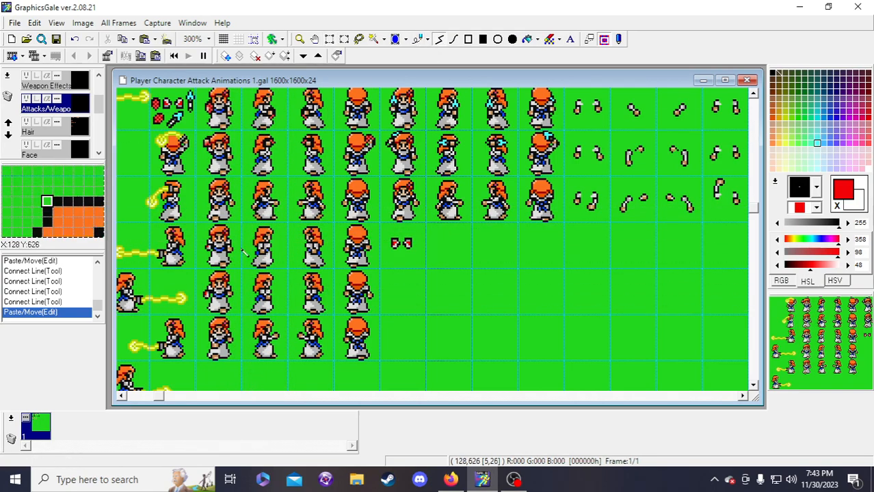
left_click(206, 293)
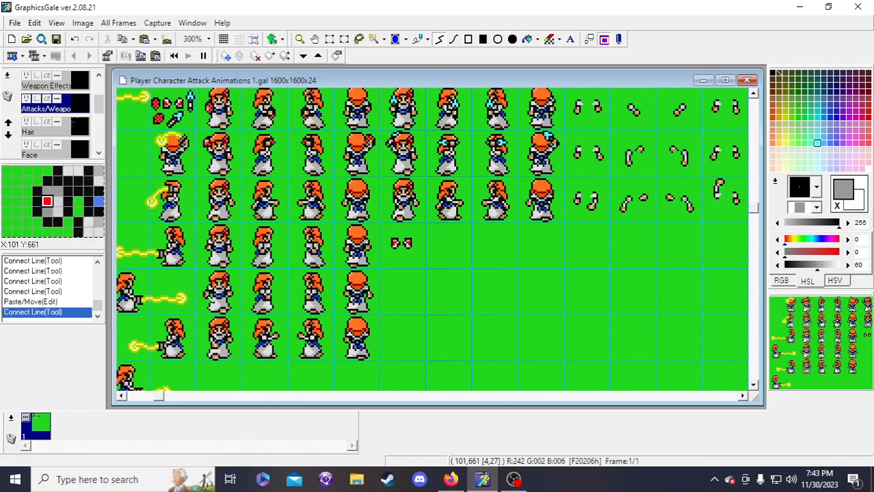
right_click(206, 295)
left_click(208, 293)
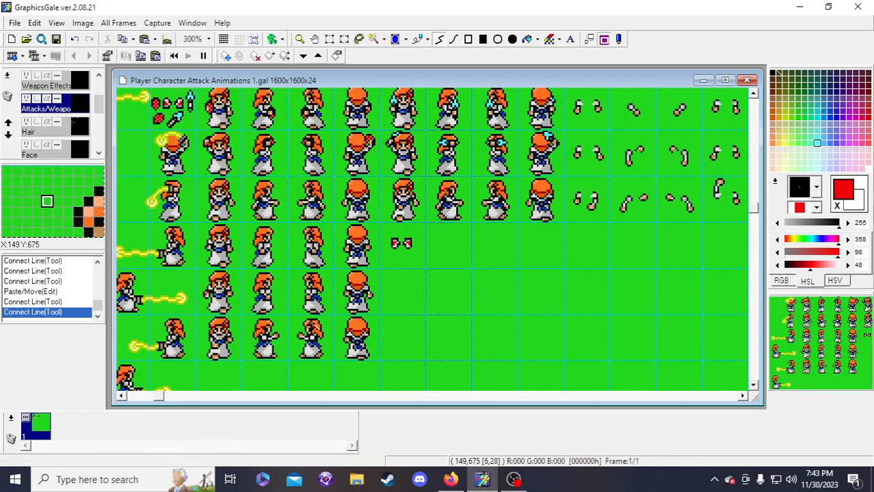
double_click(207, 294)
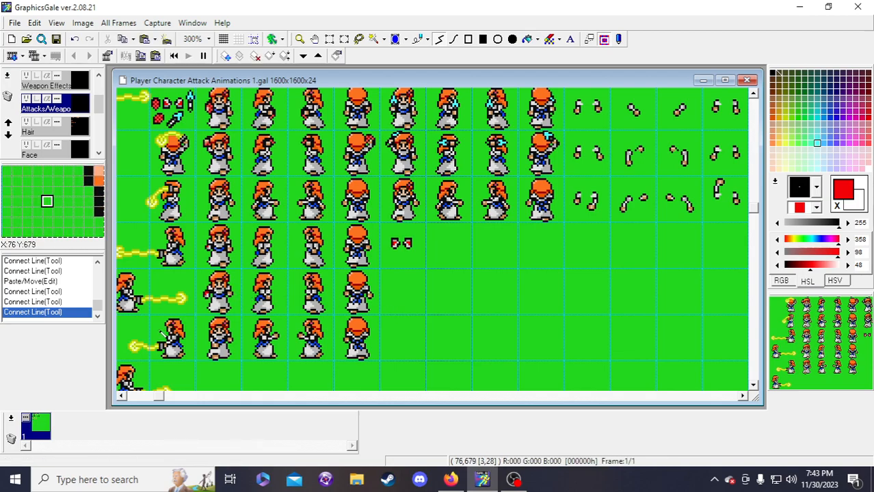
- Undo the last two pixel edits on the second-row front-facing pose's item and retouch its edge beside the hand
key("ctrl+z")
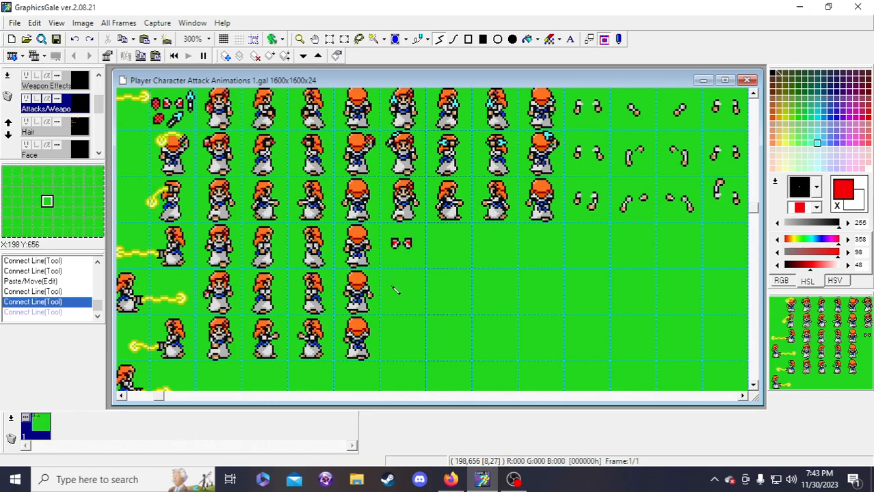
key("ctrl+z")
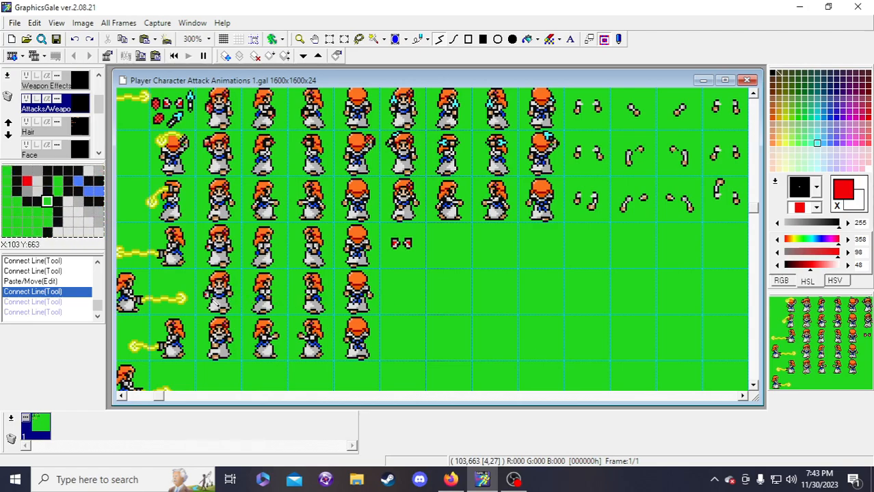
left_click(206, 293)
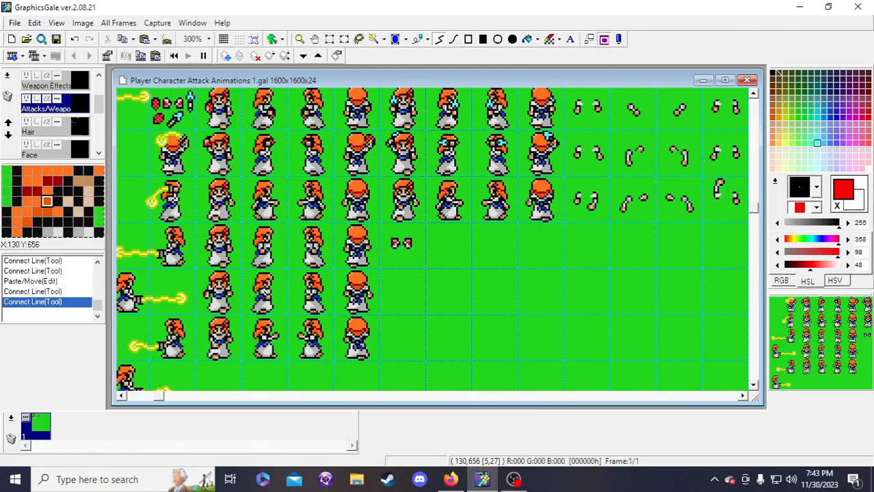
key("ctrl+z")
left_click(188, 295)
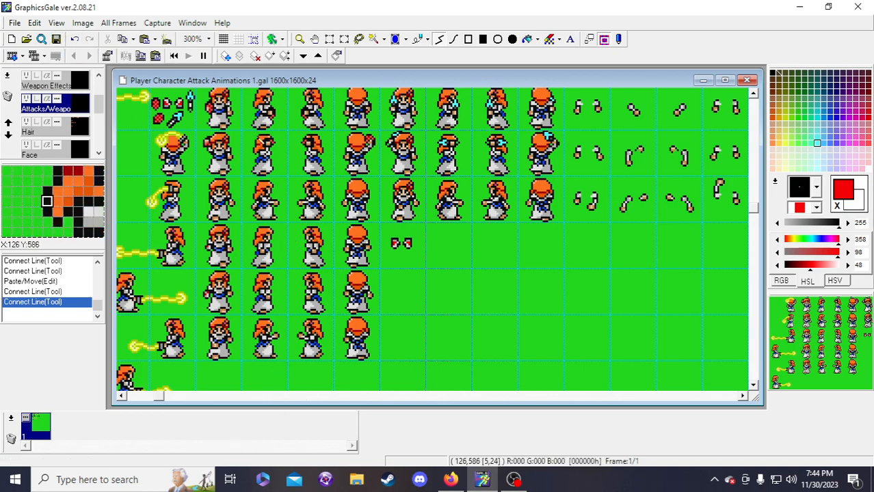
- Copy the 9x9 pixel area holding the item from the second-row front-facing pose onto the front-facing pose directly below
left_click(329, 39)
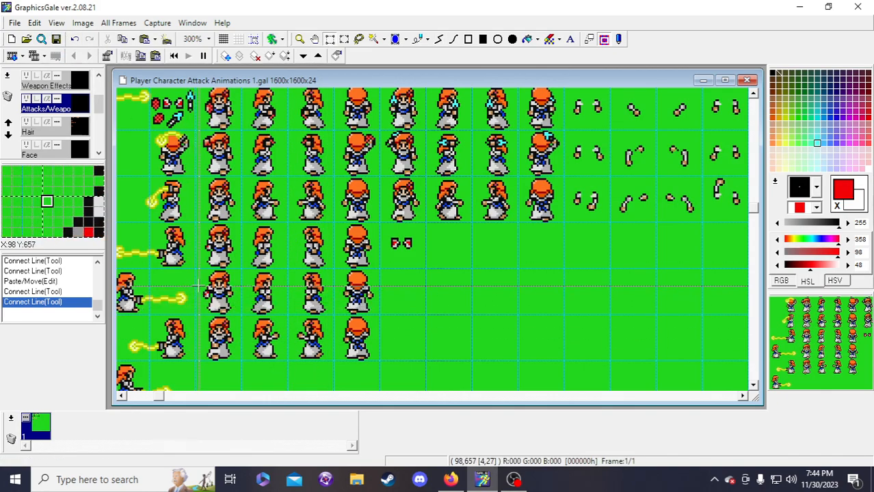
left_click_drag(199, 286, 216, 305)
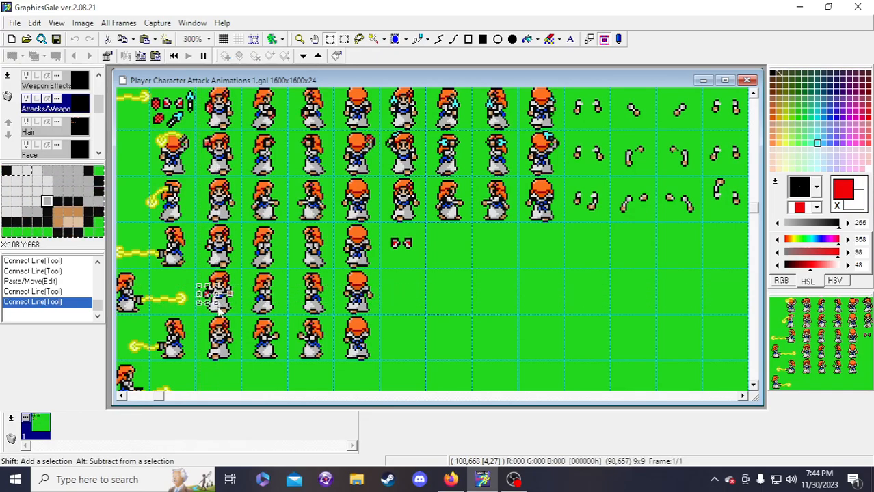
scroll(202, 291, "down", 1)
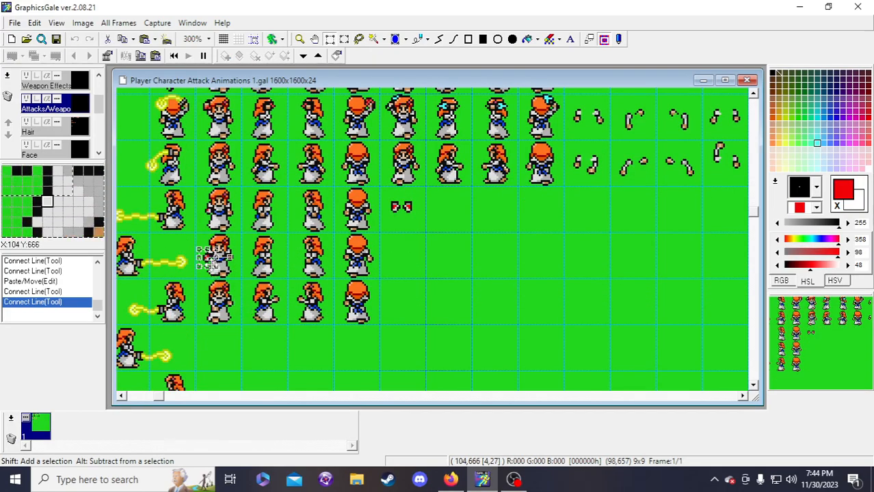
left_click_drag(210, 266, 226, 336)
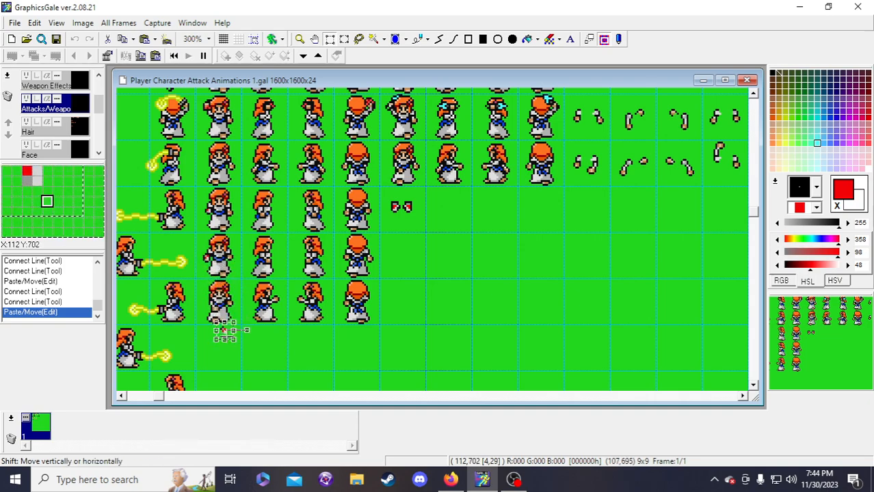
scroll(228, 342, "down", 1)
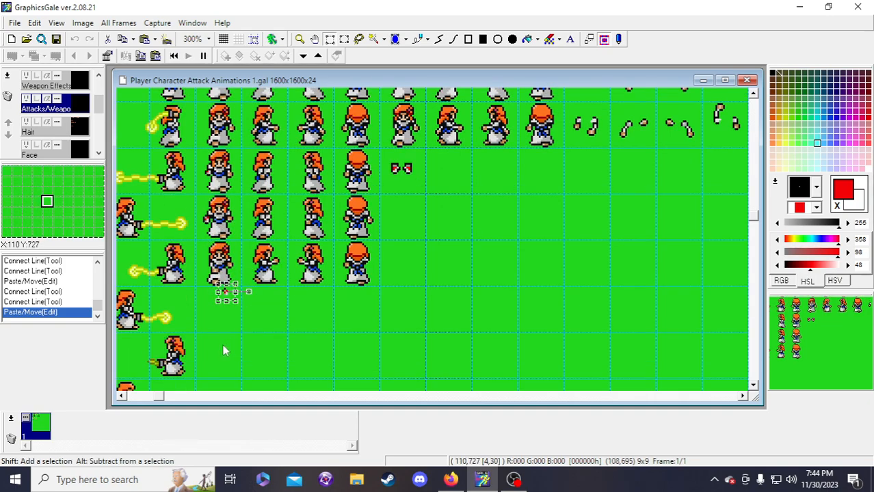
left_click_drag(232, 304, 220, 285)
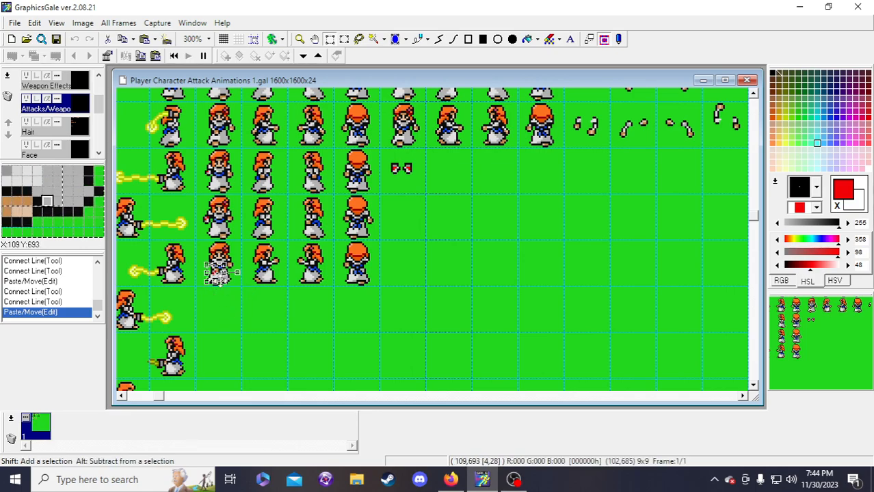
mouse_move(216, 283)
left_mouse_down()
mouse_move(223, 294)
mouse_move(226, 271)
left_mouse_up()
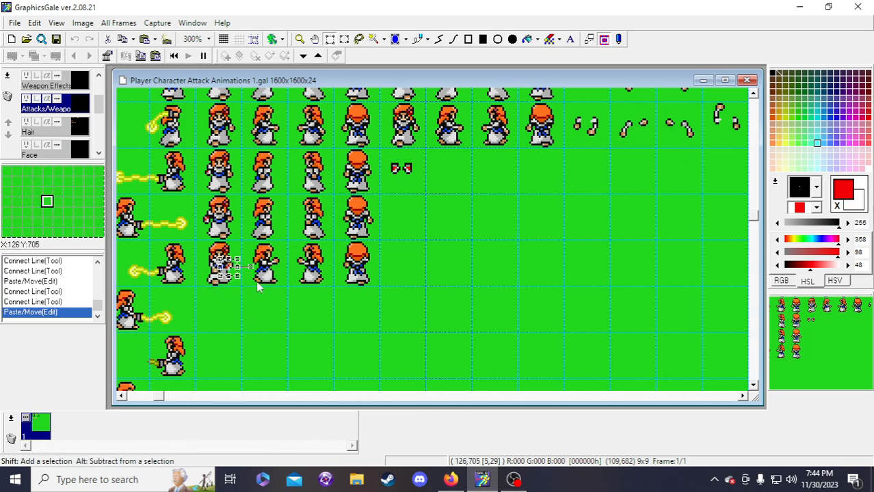
- Draw the third-row front-facing pose's item over the hand with light grey and red pixels using the Connect Line tool
left_click(439, 39)
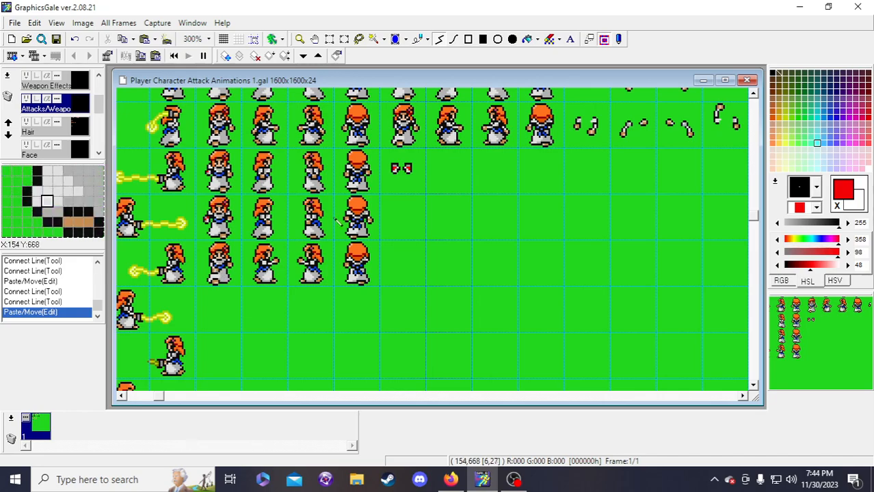
right_click(400, 171)
left_click(270, 245)
left_click(218, 272)
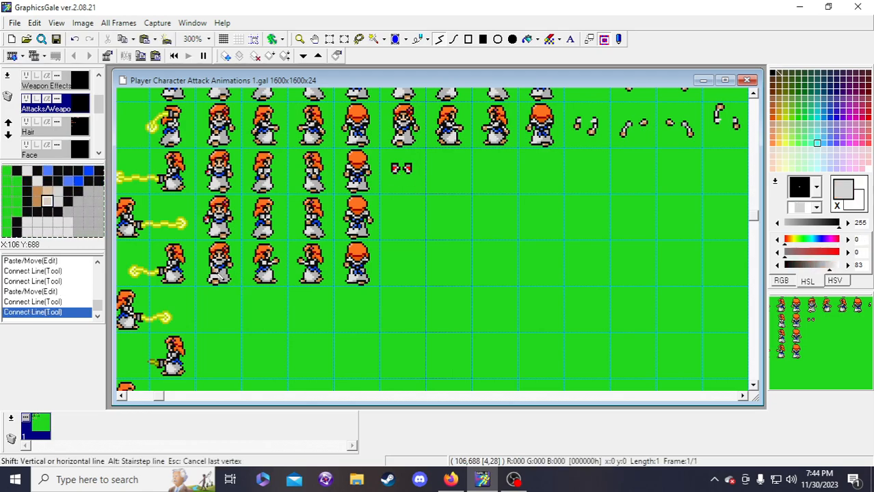
right_click(400, 171)
left_click(218, 273)
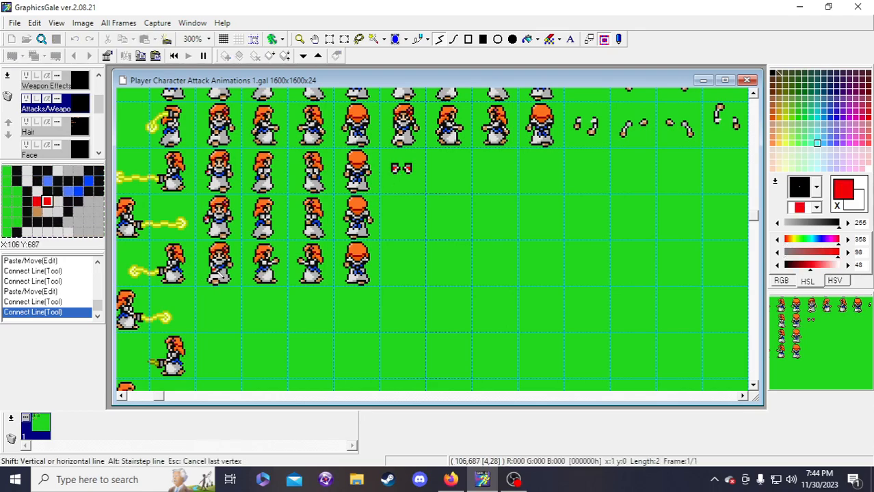
double_click(217, 270)
double_click(214, 271)
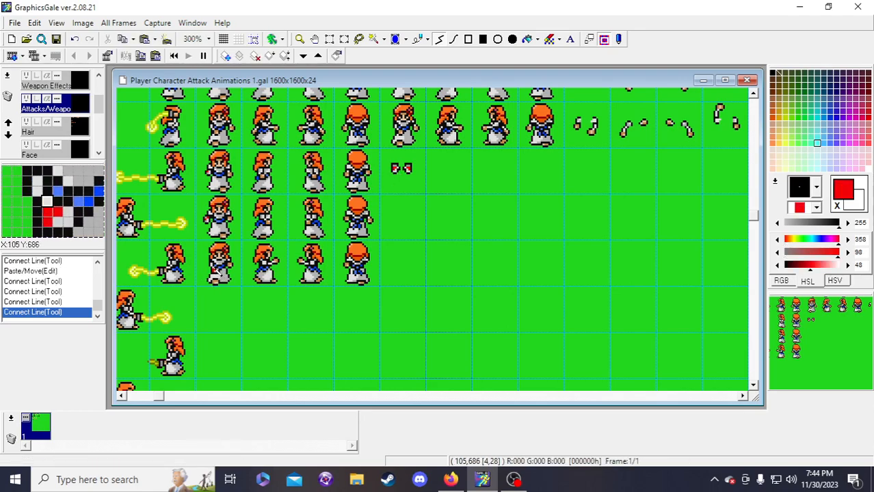
- Reshape the third-row front-facing pose's item with light grey and darker grey pixels and a black outline
left_click_drag(813, 375, 843, 375)
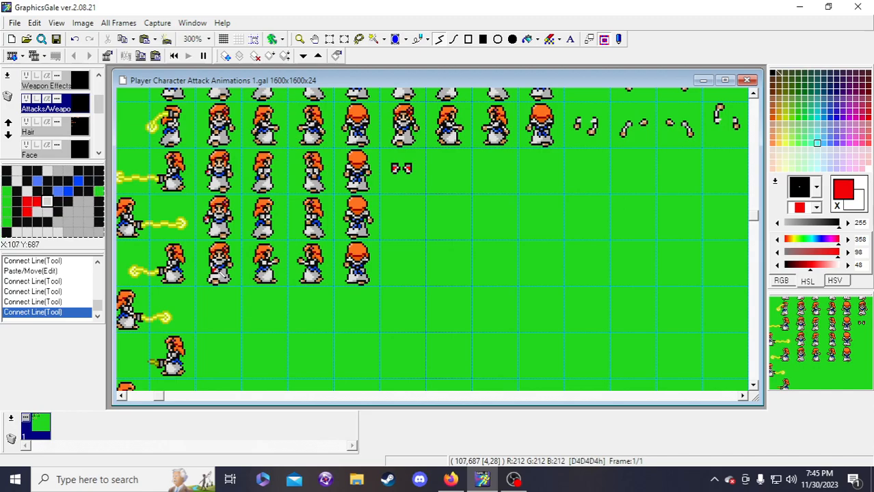
double_click(217, 269)
right_click(216, 272)
double_click(216, 270)
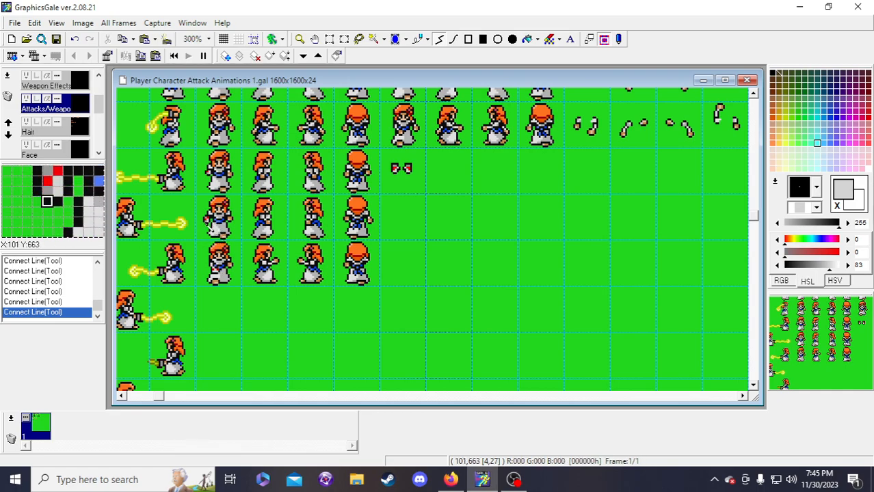
double_click(219, 269)
left_click(214, 268)
double_click(215, 268)
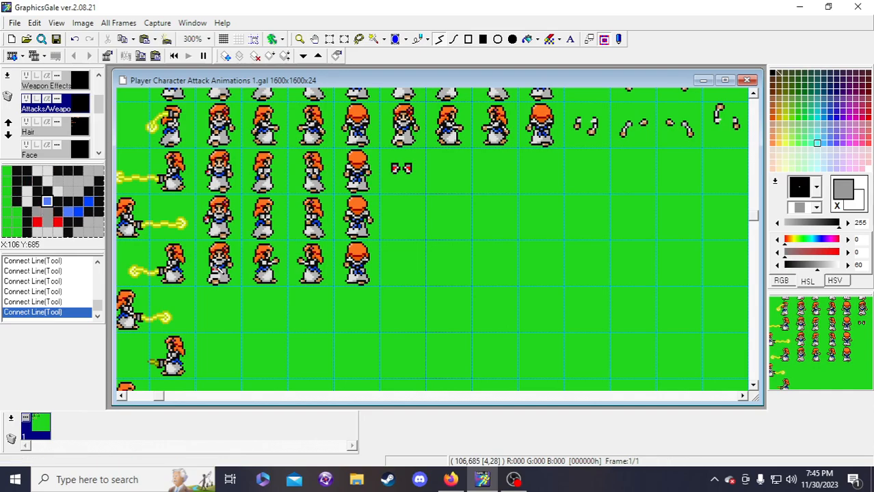
right_click(218, 267)
double_click(220, 266)
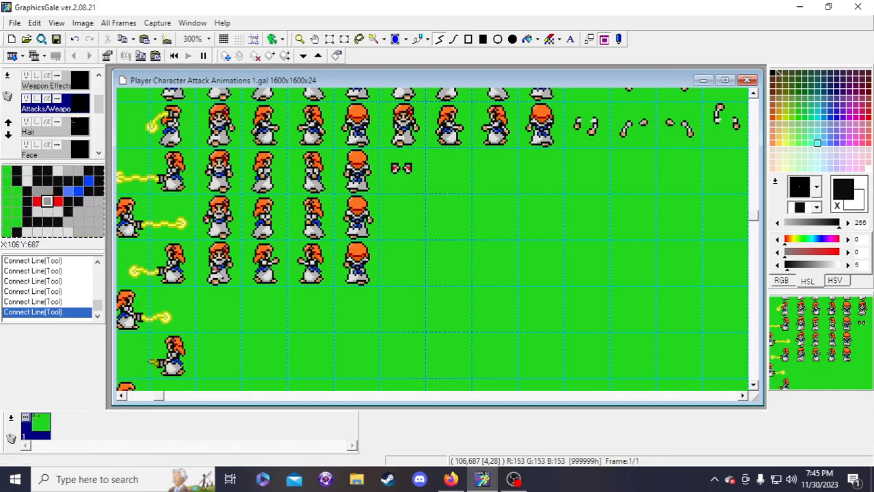
- Refine the red and light grey shading of the third-row front-facing pose's item, sampling its existing colours
right_click(216, 271)
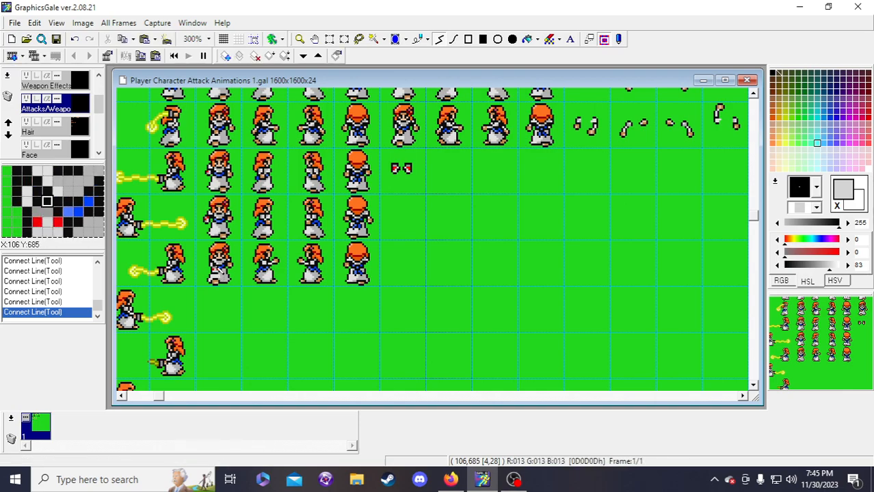
right_click(214, 270)
left_click(216, 270)
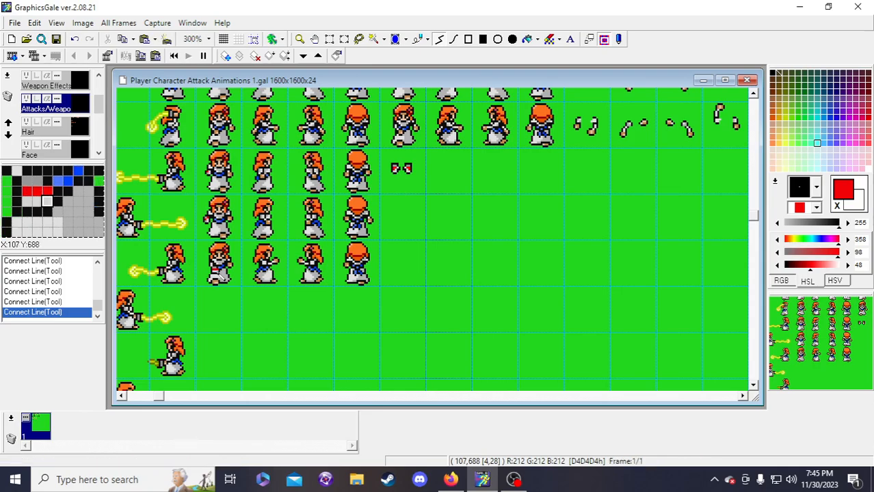
right_click(214, 271)
right_click(214, 268)
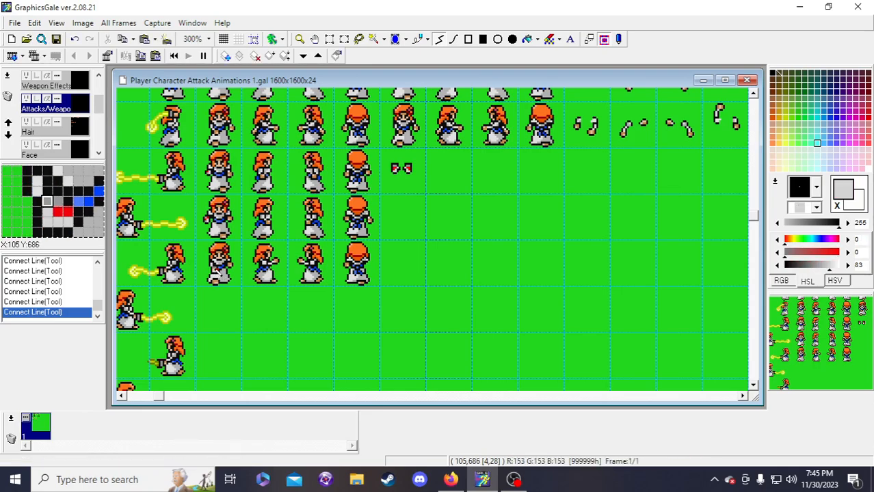
right_click(214, 268)
left_click(214, 268)
right_click(214, 270)
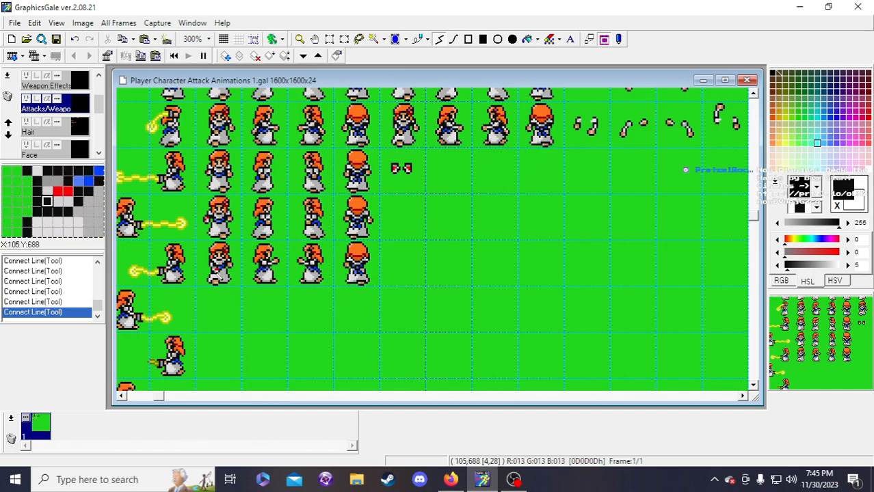
- Add red pixels to the upper part of the third-row pose's item and undo the last one
right_click(216, 270)
left_click(217, 268)
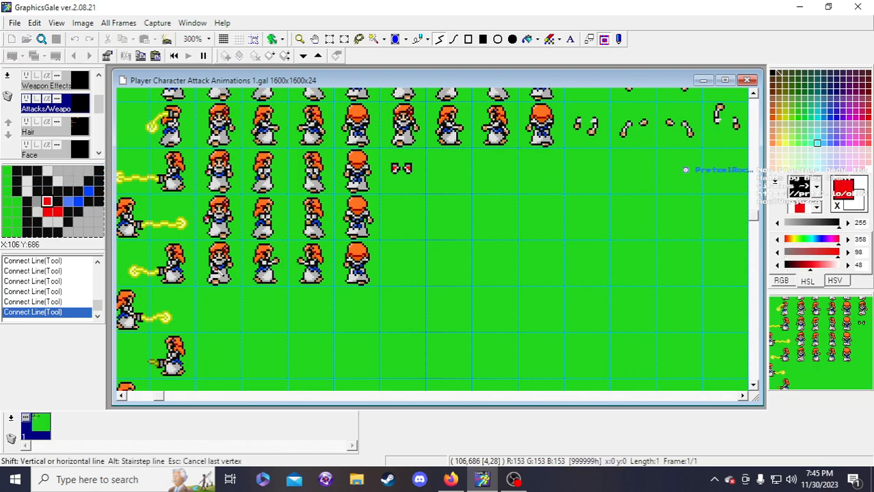
double_click(216, 268)
key("ctrl+z")
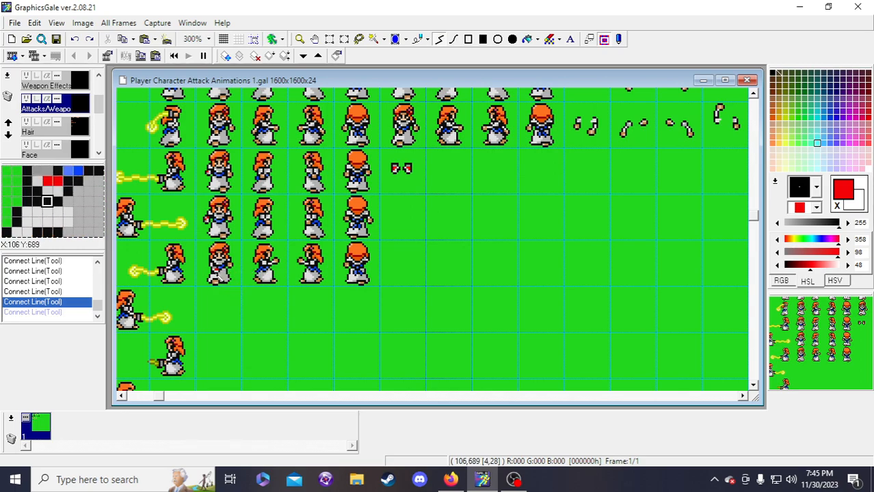
- Try a different arrangement of grey and red pixels on the third-row front-facing pose's item
right_click(216, 268)
left_click(216, 272)
double_click(217, 271)
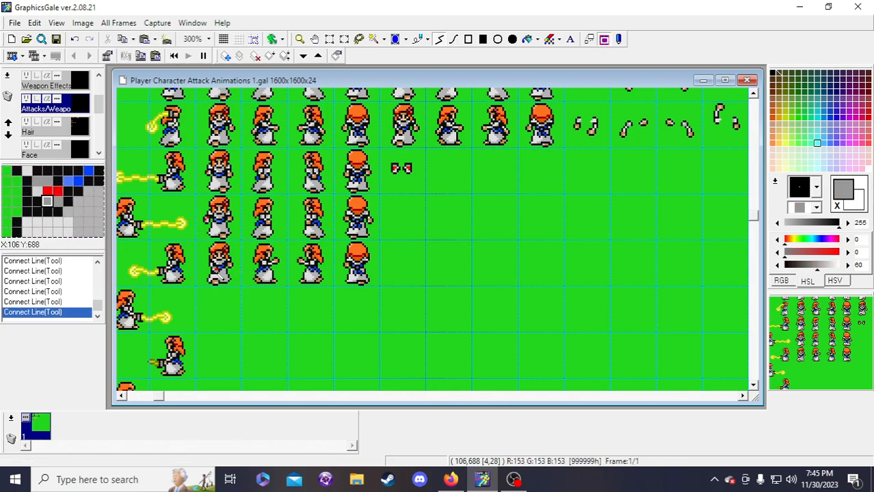
right_click(214, 270)
double_click(216, 268)
double_click(214, 268)
right_click(216, 271)
right_click(216, 270)
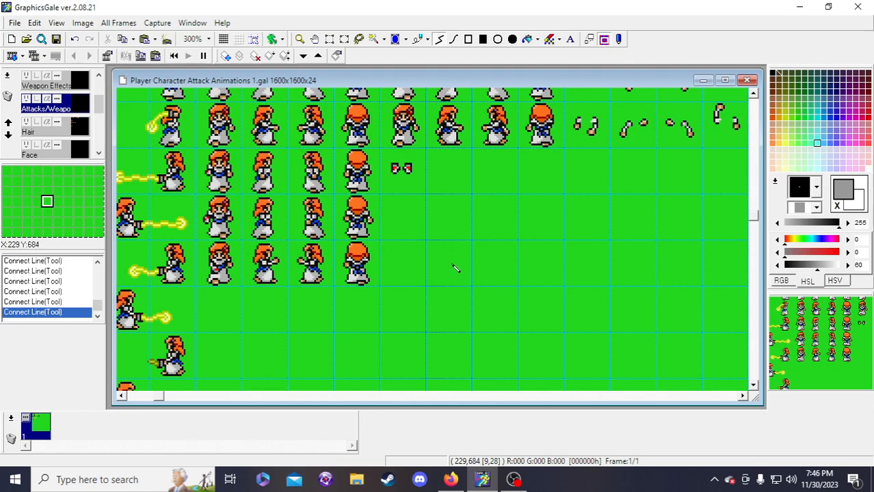
- Undo the last four pixel edits on the third-row pose's item and save the sprite sheet
key("ctrl+z")
key("ctrl+z")
key("ctrl+z")
key("ctrl+z")
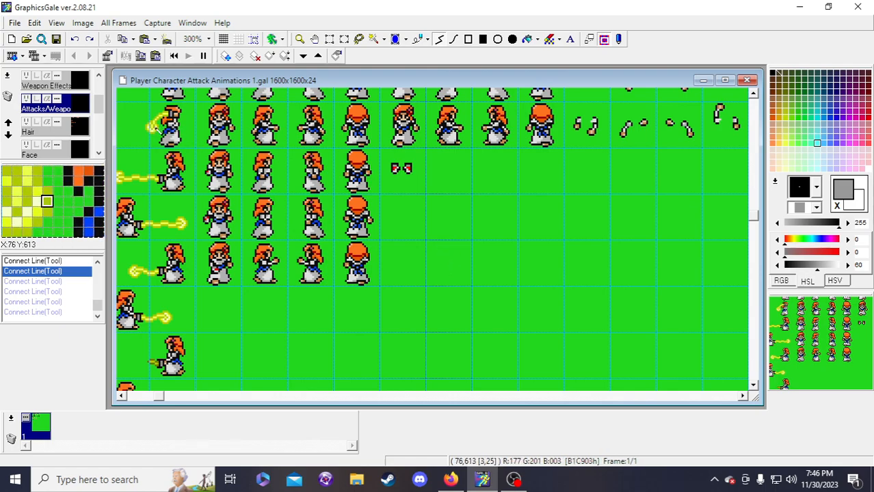
left_click(57, 39)
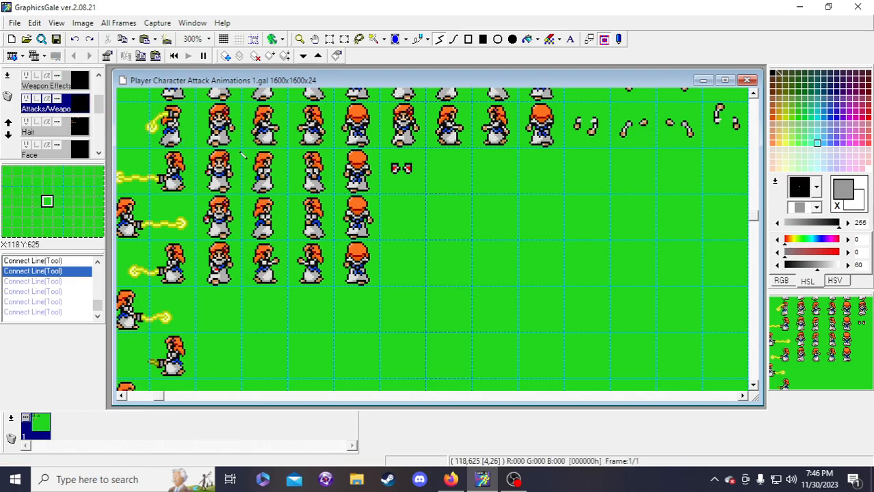
- Hide the attacks and weapons layer and make the front-of-body arms layer active
left_click(29, 102)
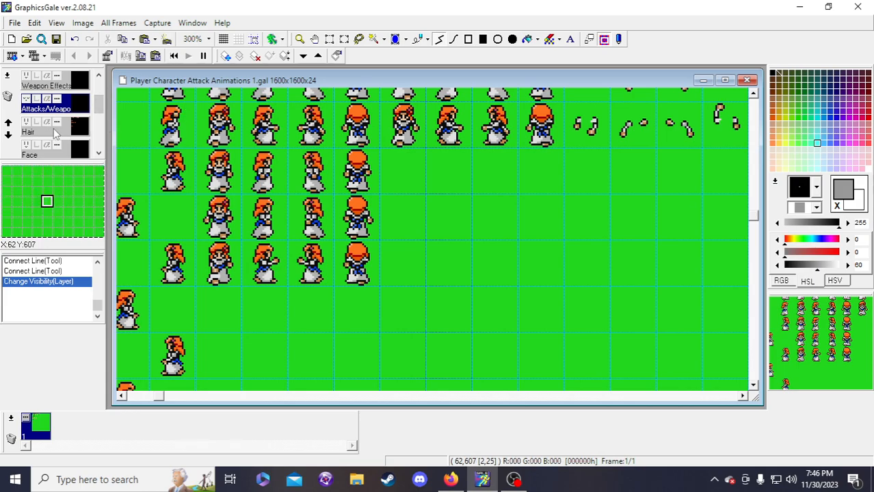
scroll(77, 131, "down", 2)
left_click(77, 131)
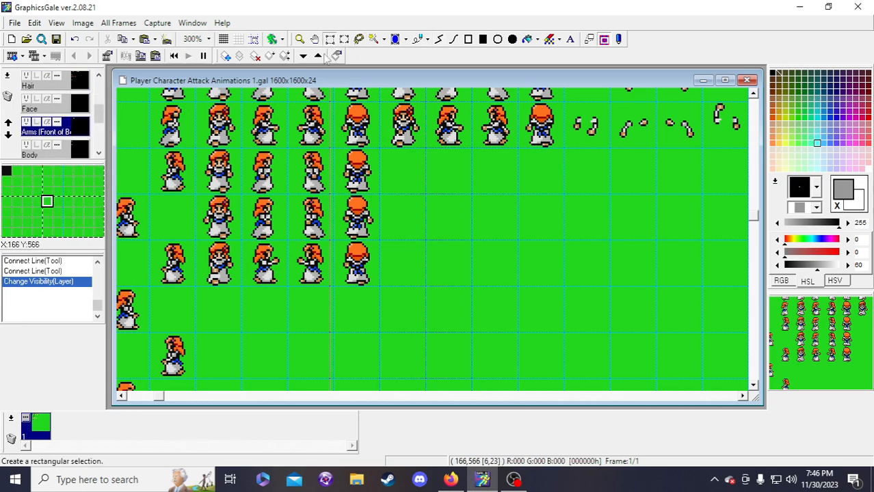
- Nudge the lower hand pixels of the third-row front-facing pose one pixel to the right on the front arms layer
left_click_drag(209, 270, 215, 276)
key("Right")
left_click(213, 264)
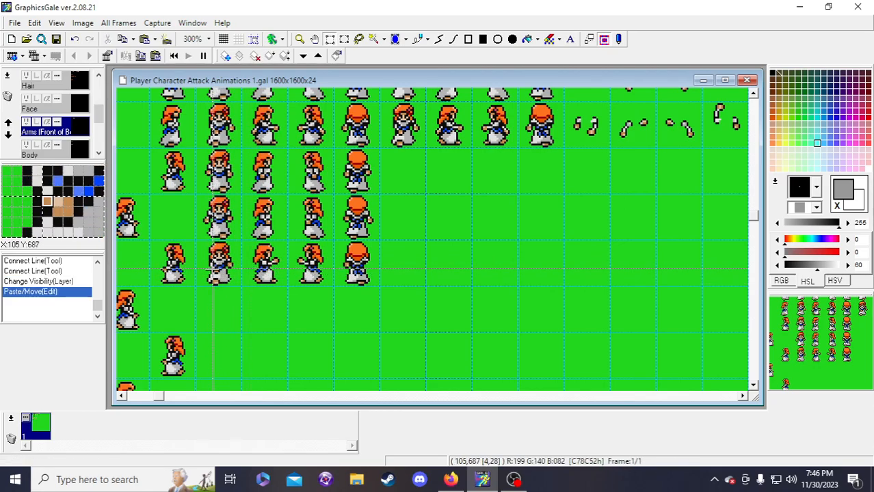
- Try nudging the front-facing pose's hand one more pixel to the right and undo that move
left_click_drag(210, 268, 214, 272)
key("Right")
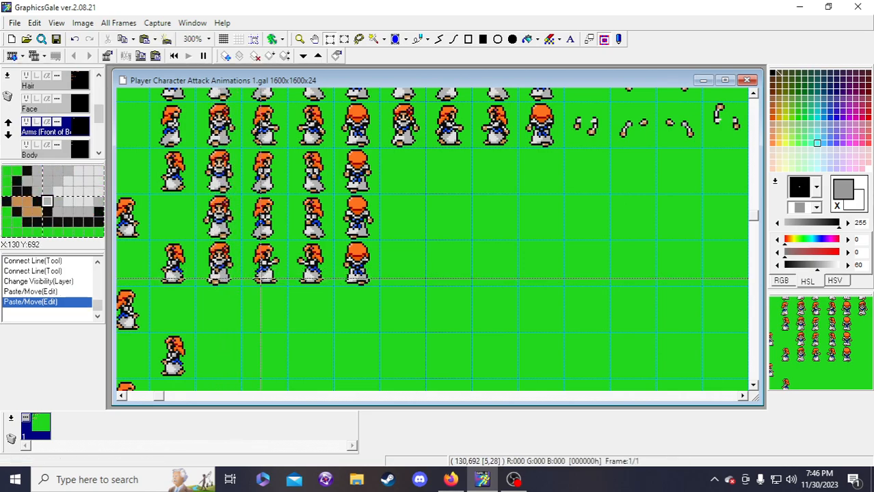
key("ctrl+z")
- Retouch the third-row front-facing pose's hand and sleeve with a sampled light skin-tone pixel and a light grey pixel
left_click(439, 39)
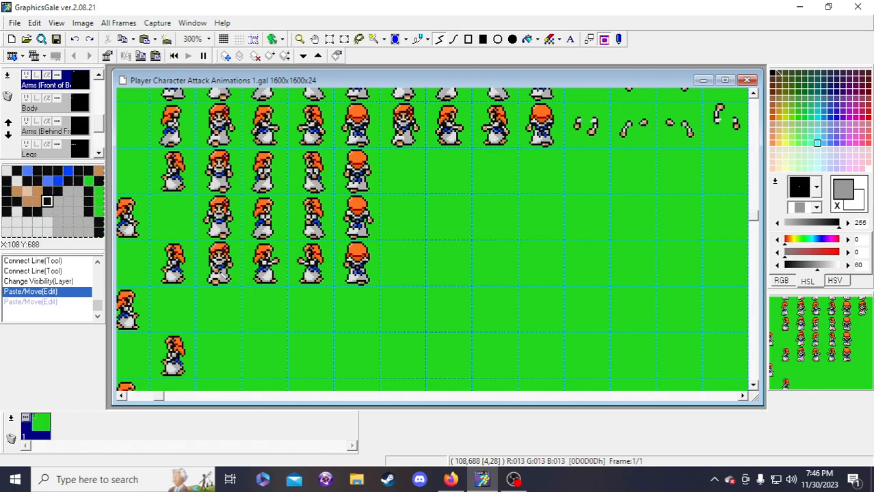
right_click(216, 271)
left_click(216, 272)
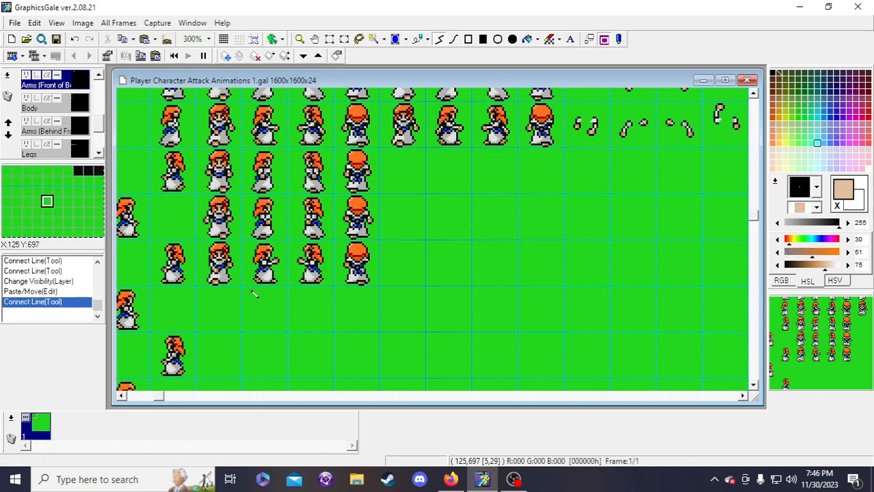
right_click(215, 270)
left_click(215, 270)
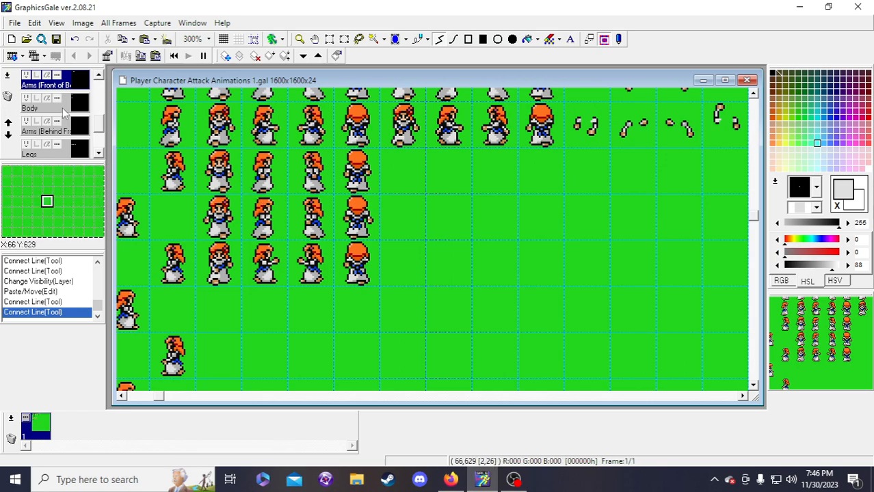
- Make the attacks and weapons layer visible again and save the sprite sheet
scroll(36, 109, "up", 2)
scroll(35, 109, "up", 2)
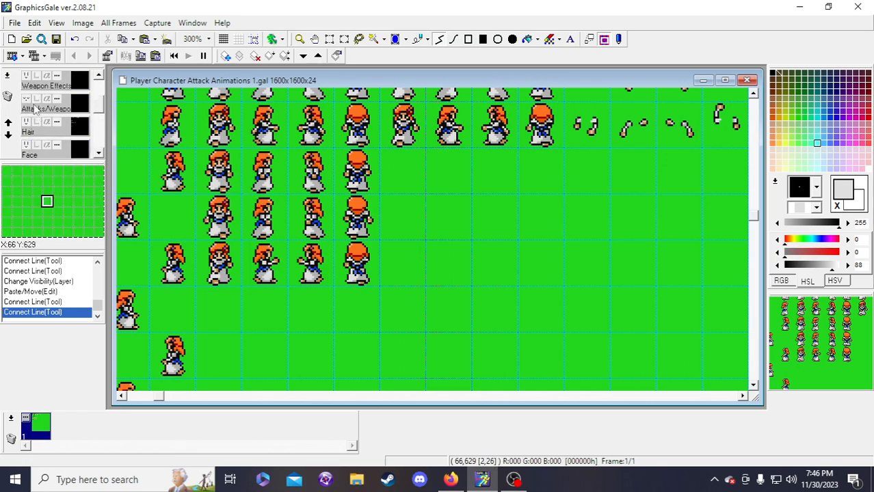
left_click(26, 108)
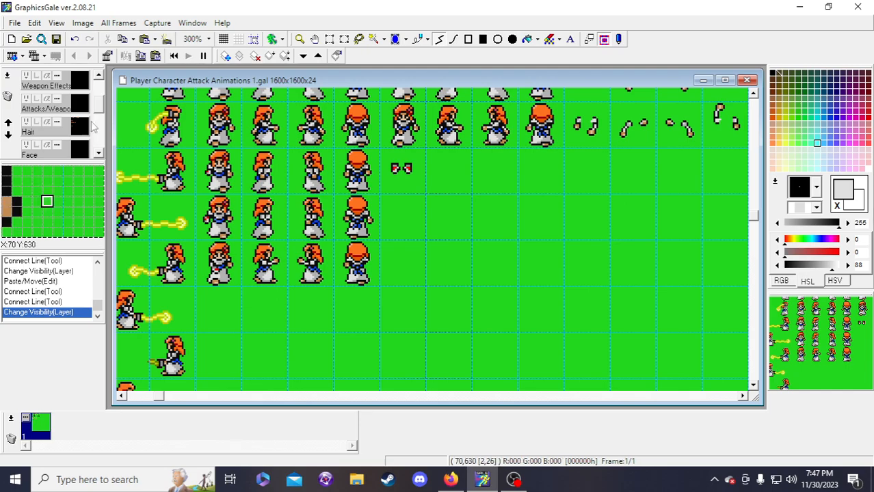
left_click(56, 39)
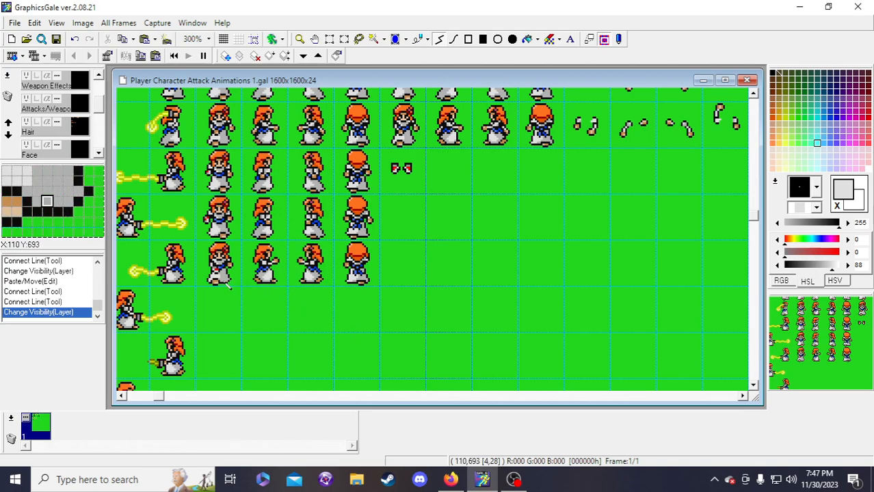
- Using grid-snapped selection on the Legs layer, copy the third-row front-facing pose's legs into the frame directly below
left_click(335, 41)
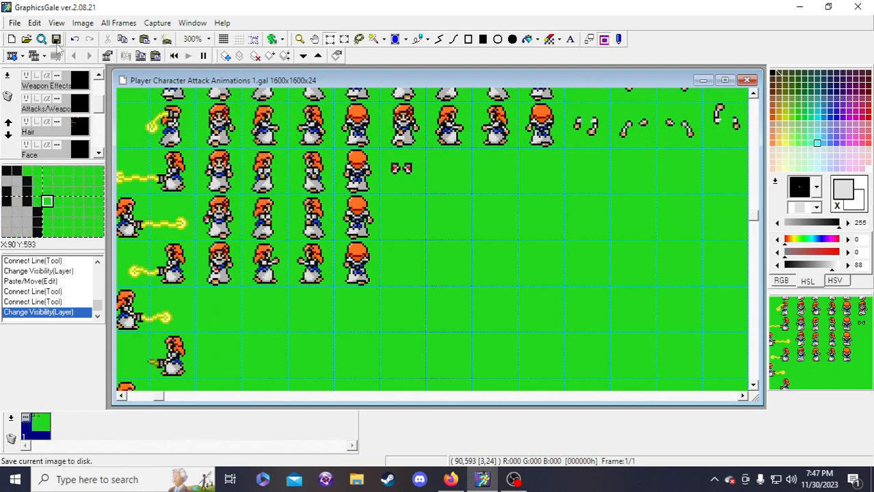
scroll(85, 122, "down", 2)
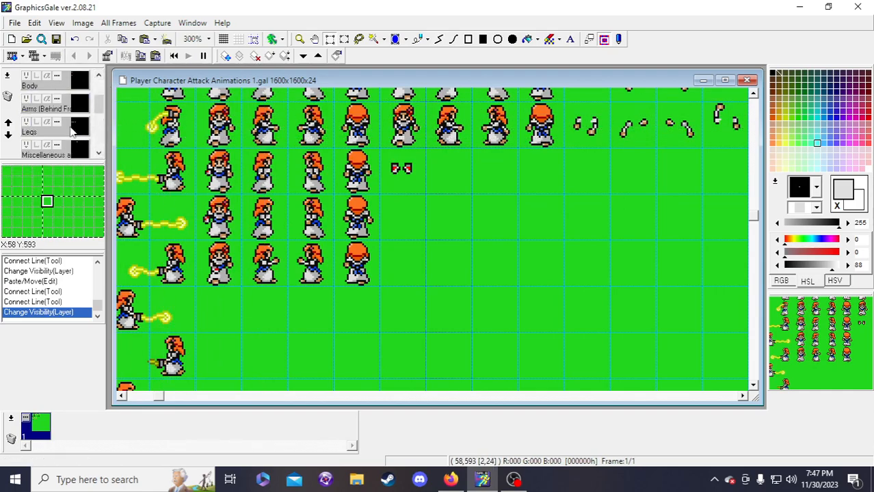
left_click(51, 127)
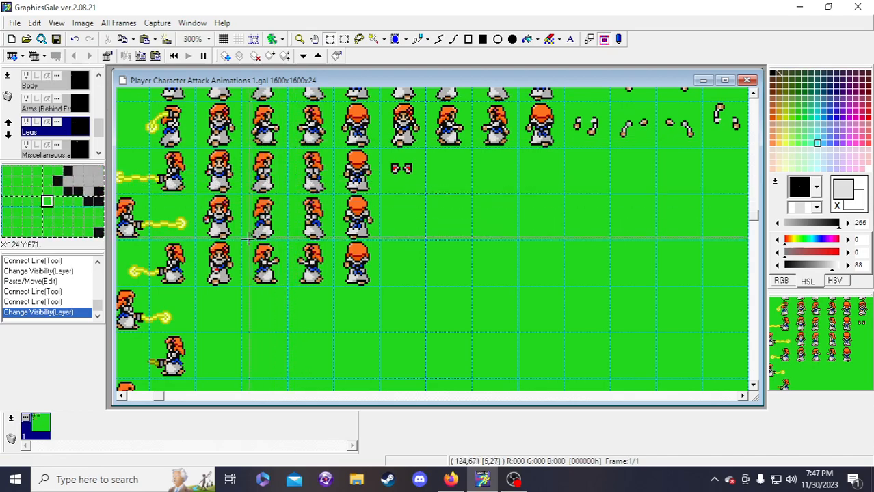
left_click(259, 39)
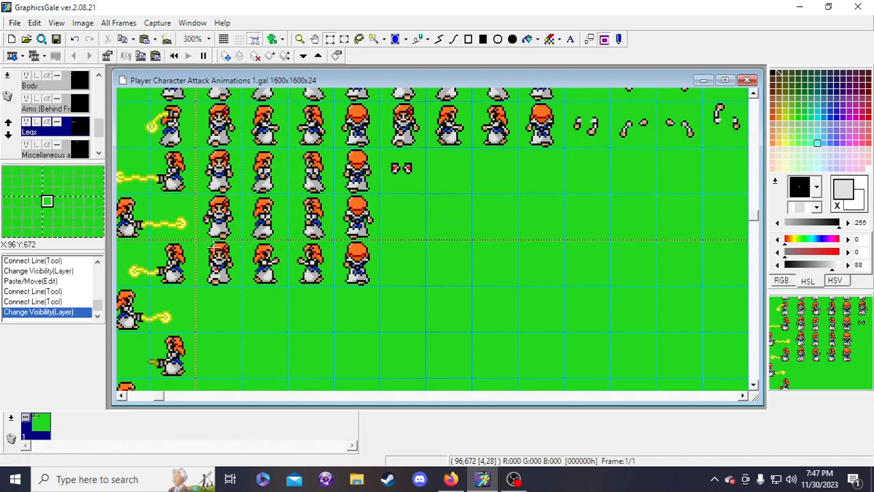
left_click_drag(214, 257, 223, 275)
scroll(232, 280, "up", 1)
left_click(214, 265)
scroll(215, 261, "down", 1)
scroll(222, 275, "down", 1)
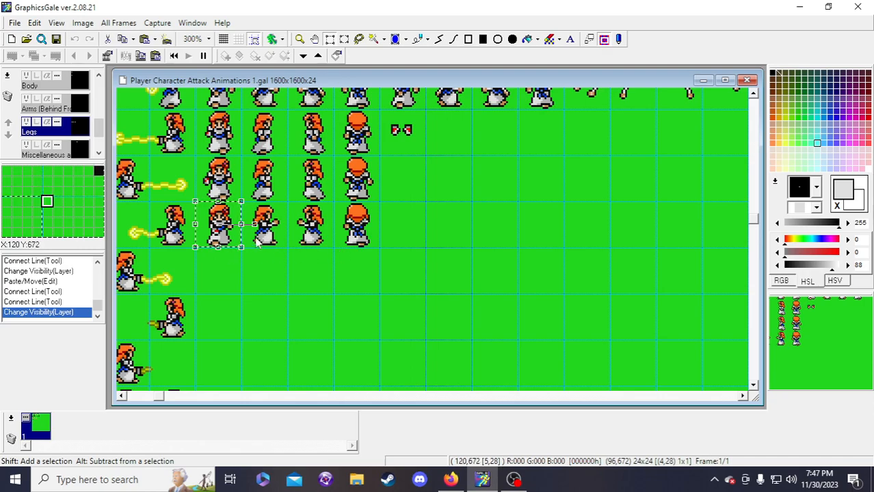
left_click(233, 233)
left_click_drag(226, 230, 228, 263)
right_click(227, 262)
- Copy the third-row back-facing pose's legs two rows down in the same column and save the sprite sheet
left_click_drag(346, 236, 347, 304)
right_click(356, 268)
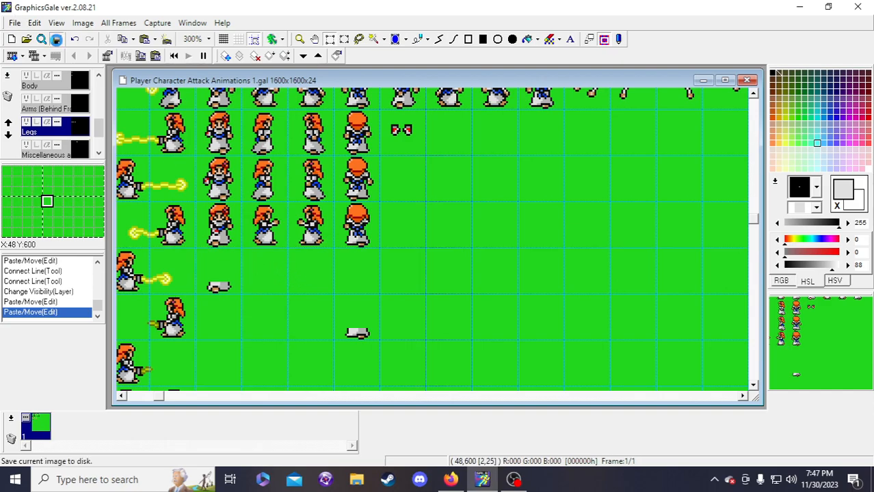
left_click(56, 39)
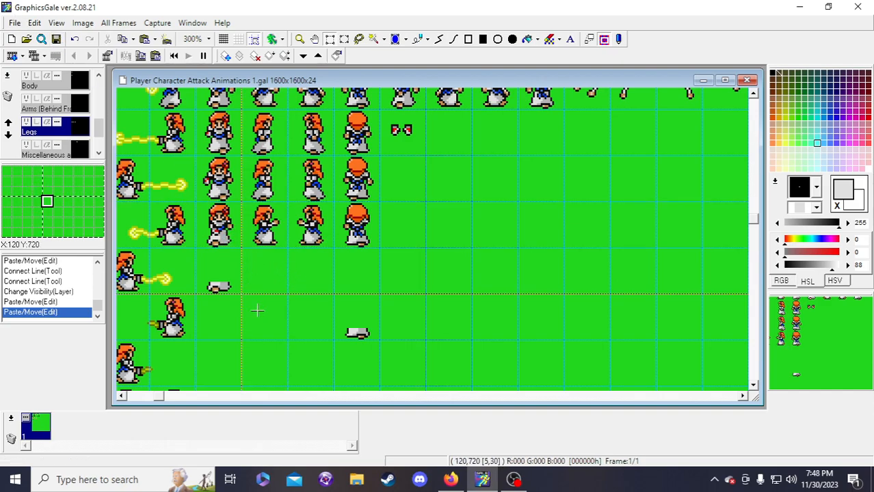
- Copy the third-row right-facing pose's legs one row down and the left-facing pose's legs two rows down
left_click(264, 238)
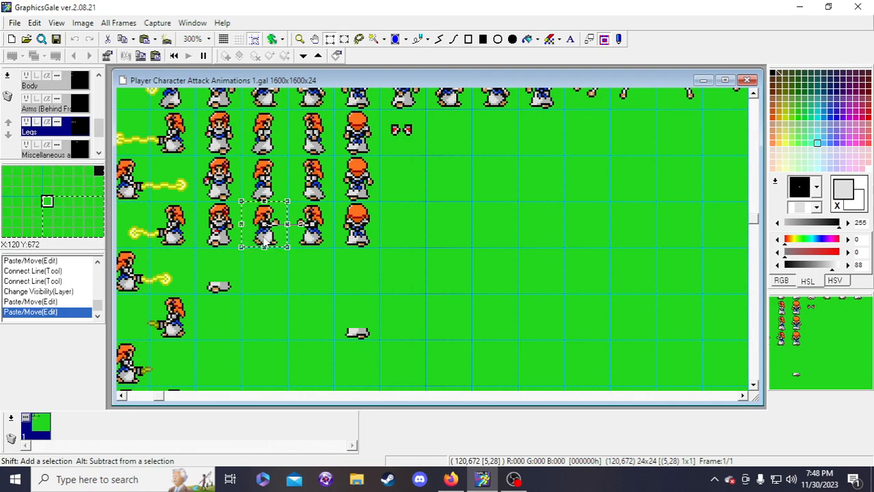
left_click_drag(272, 239, 272, 286)
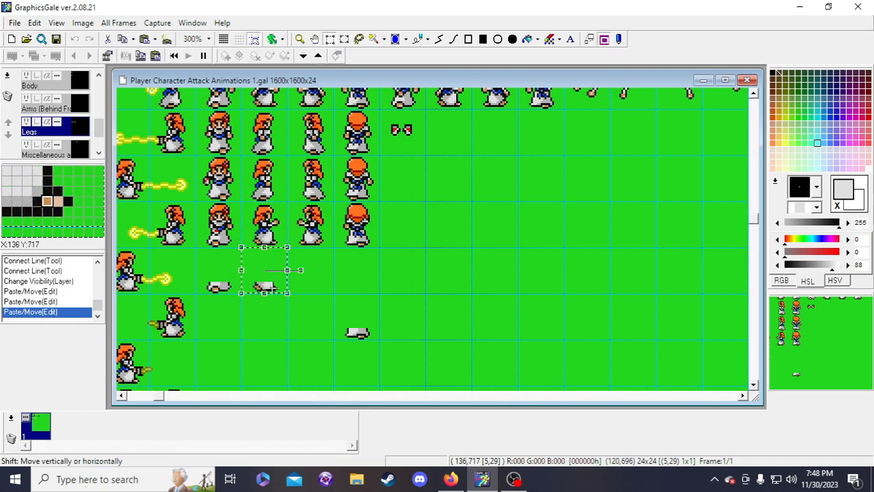
left_click(306, 261)
left_click_drag(306, 261, 320, 327)
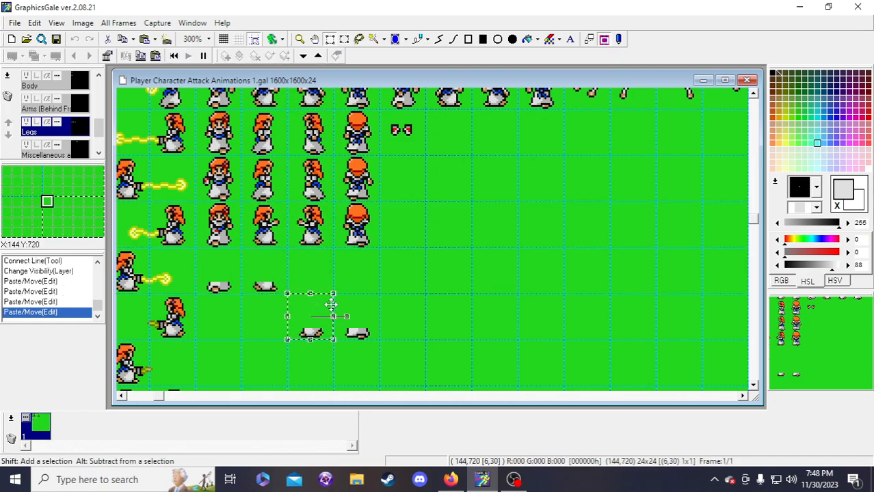
right_click(331, 304)
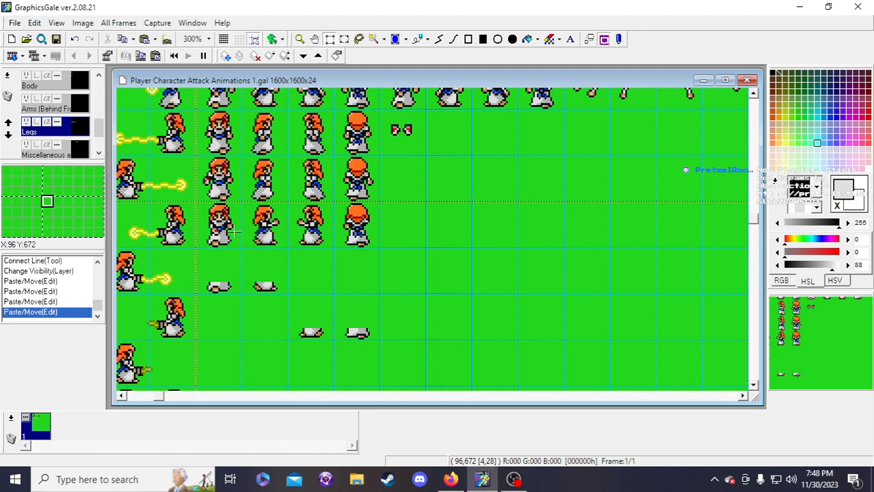
- On the Body layer, copy the four third-row bodies onto the matching legs in the two rows below
scroll(232, 234, "up", 2)
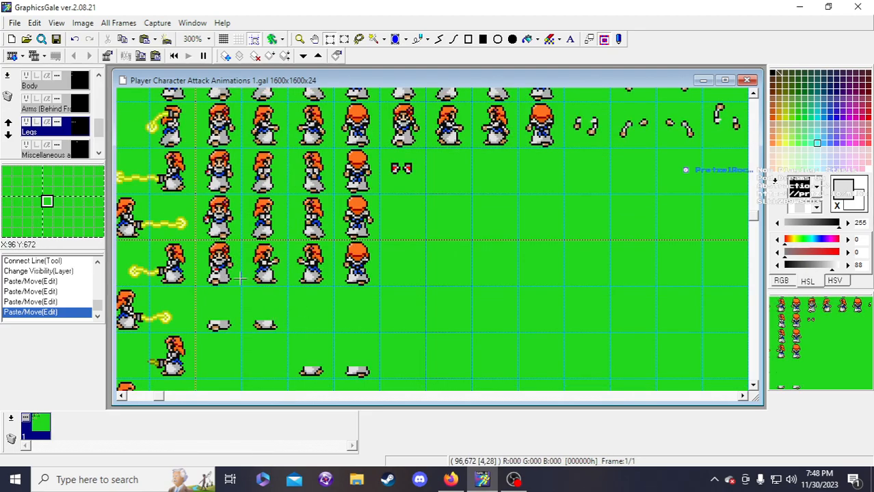
left_click(78, 107)
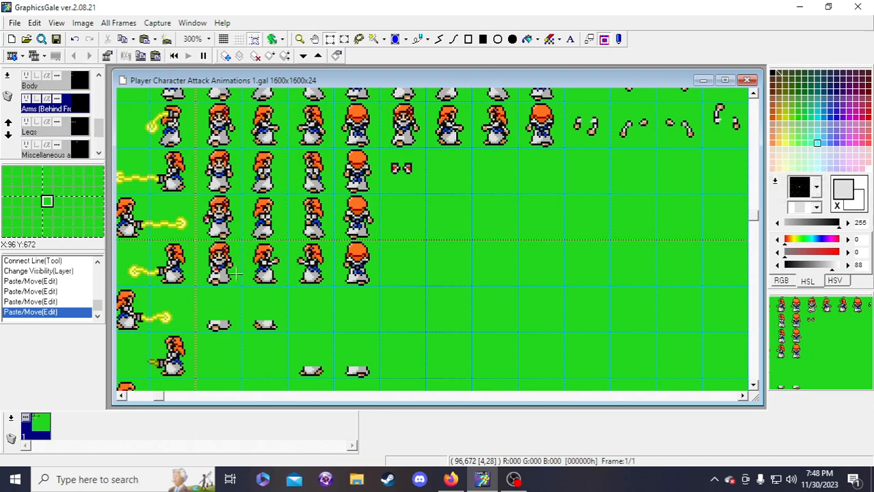
left_click(72, 86)
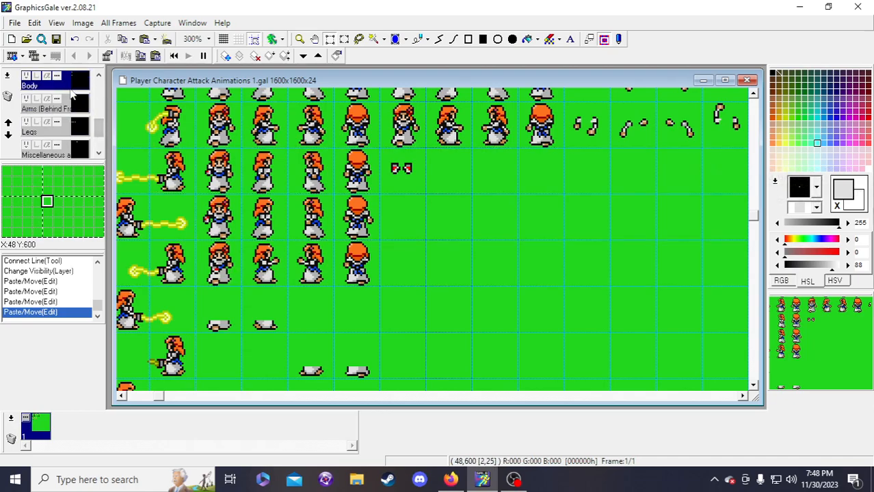
left_click_drag(371, 268, 342, 342)
key("ctrl+c")
key("ctrl+v")
right_click(309, 310)
right_click(341, 343)
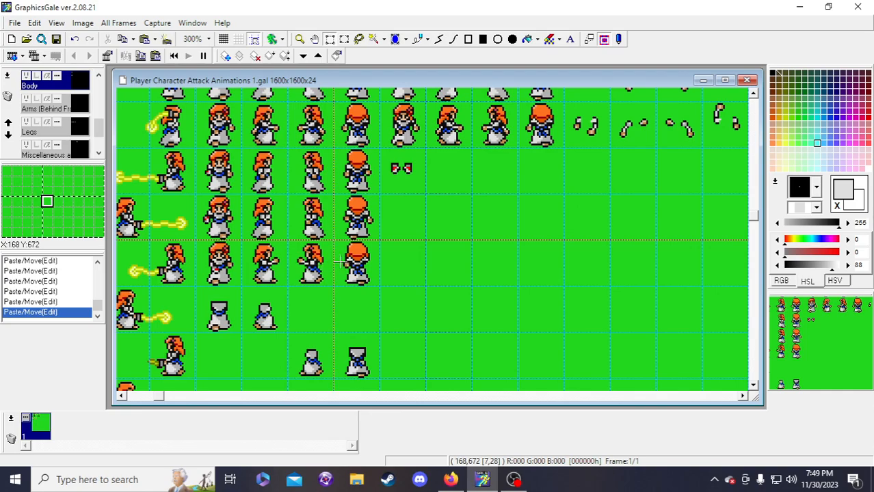
- On the front-of-body arms layer, copy the four third-row poses' arms onto the matching new bodies below
scroll(75, 125, "up", 2)
left_click(68, 105)
mouse_move(217, 257)
left_mouse_down()
mouse_move(335, 268)
mouse_move(317, 292)
mouse_move(307, 346)
left_mouse_up()
right_click(316, 312)
left_click(312, 307)
right_click(307, 346)
left_click_drag(341, 321, 355, 345)
right_click(355, 347)
- On the Face layer, copy the front-, right- and left-facing third-row faces onto the matching new bodies below
scroll(77, 115, "up", 1)
left_click(77, 109)
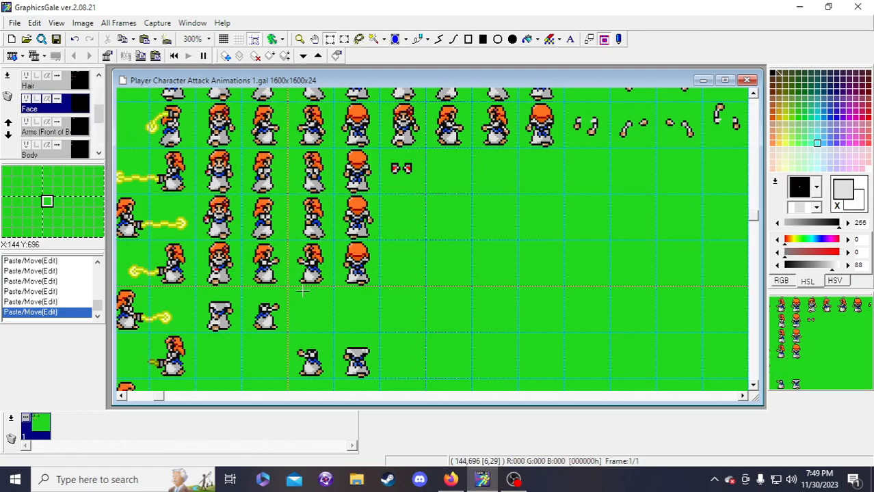
left_click_drag(154, 245, 308, 348)
right_click(308, 348)
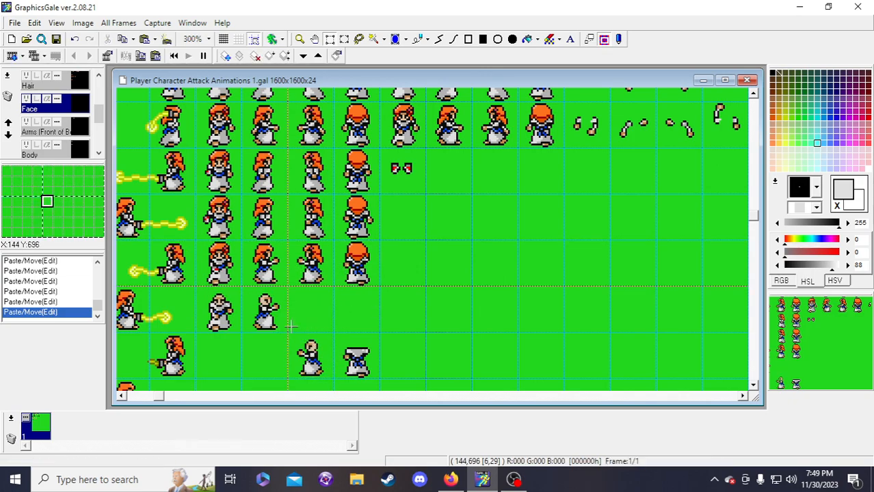
- On the Hair layer, copy the four third-row poses' hair onto the matching new figures below
left_click(72, 86)
left_click_drag(196, 240, 366, 270)
left_click_drag(309, 282, 359, 318)
right_click(308, 305)
left_click_drag(356, 313, 354, 346)
right_click(371, 306)
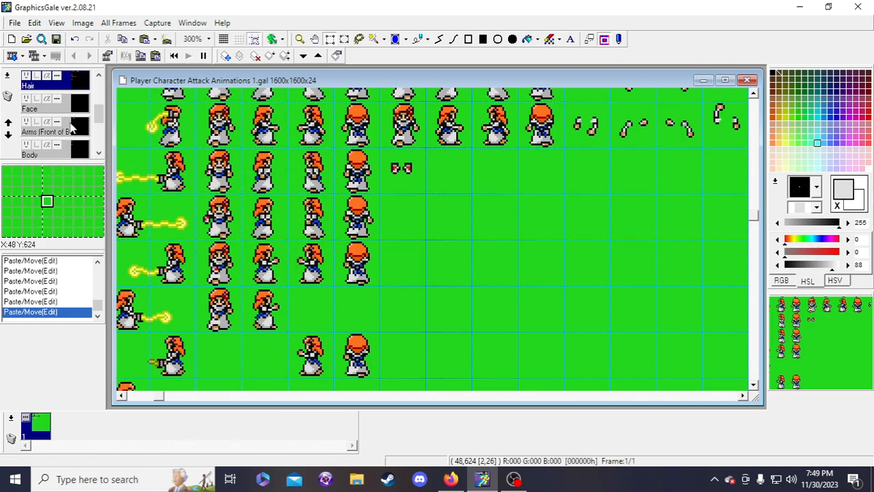
- On the attacks and weapons layer, add the grey-and-red item to the new fourth-row front-facing pose
scroll(68, 125, "up", 2)
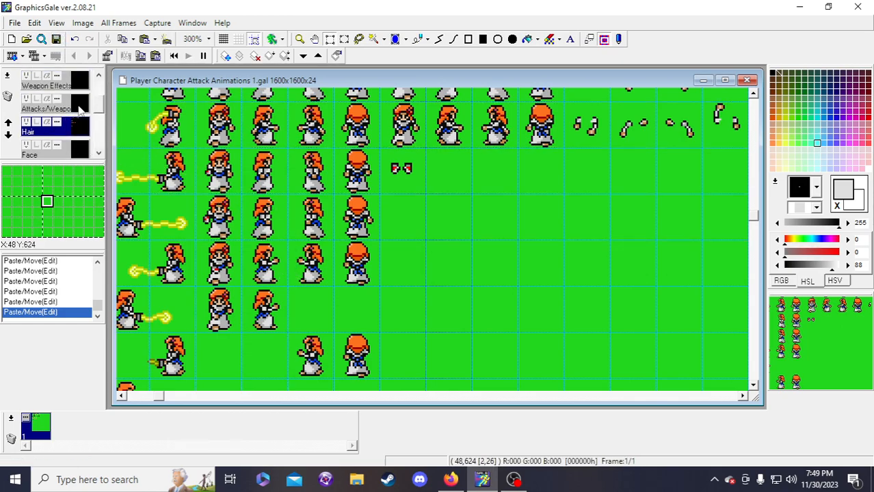
left_click(80, 111)
left_click_drag(217, 289, 231, 309)
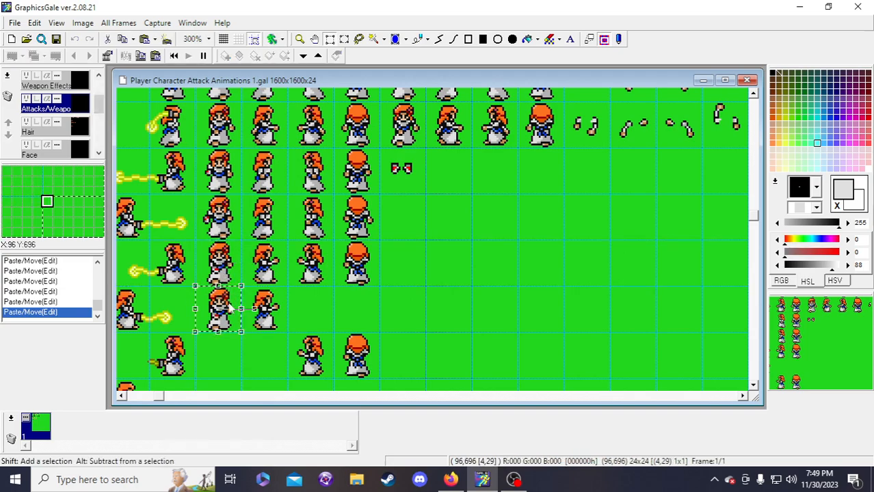
left_click_drag(795, 328, 830, 353)
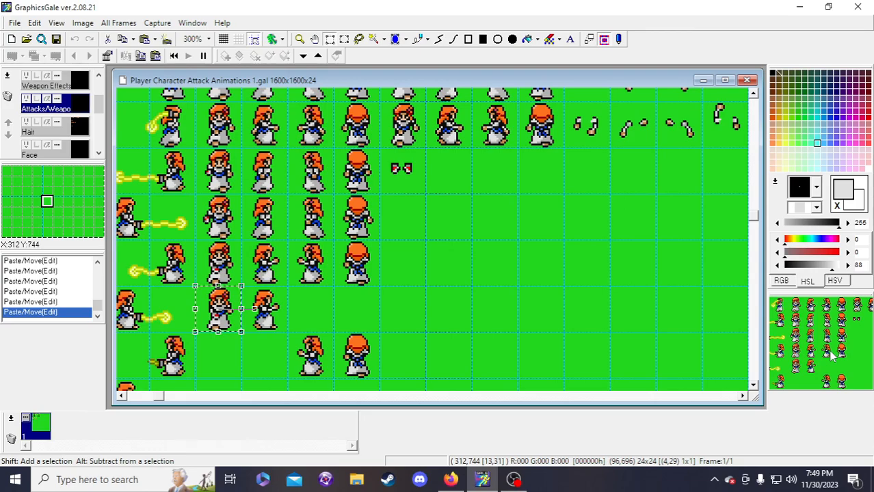
left_click(391, 217)
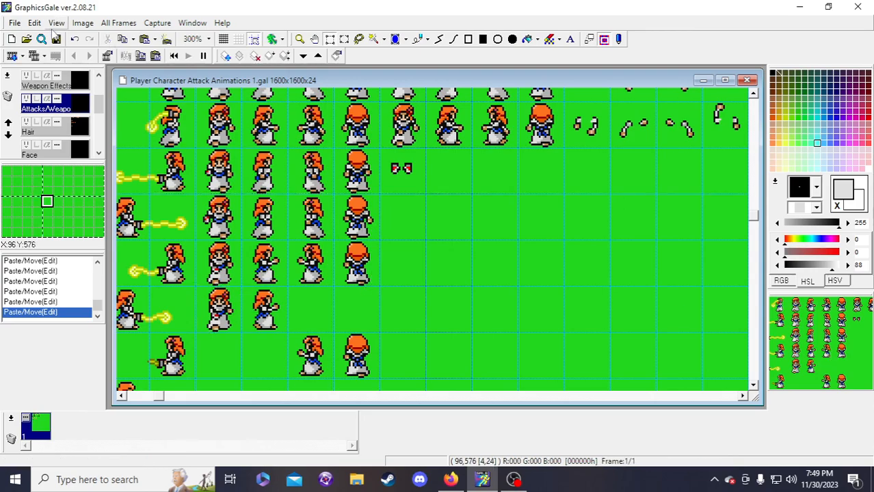
scroll(271, 280, "down", 1)
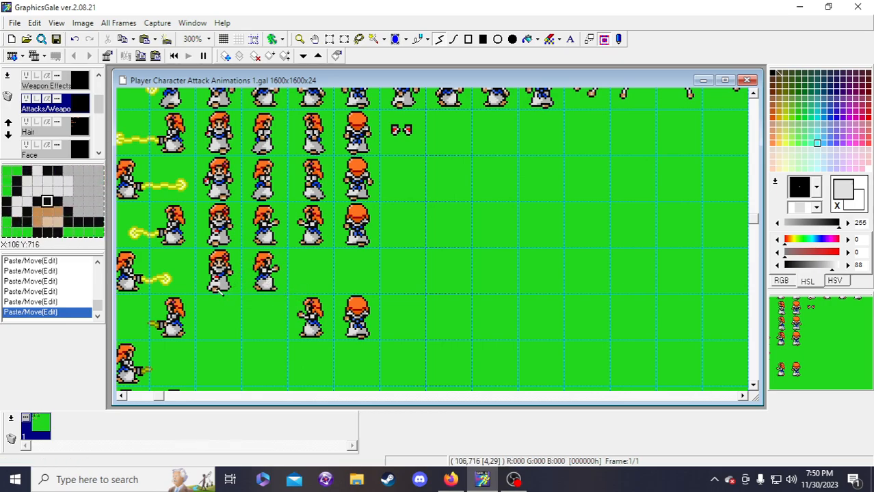
- On the Weapon Effects layer, draw a tiny black-outlined particle filled with light grey in the empty cell below the fourth-row front-facing pose
left_click_drag(157, 405, 134, 405)
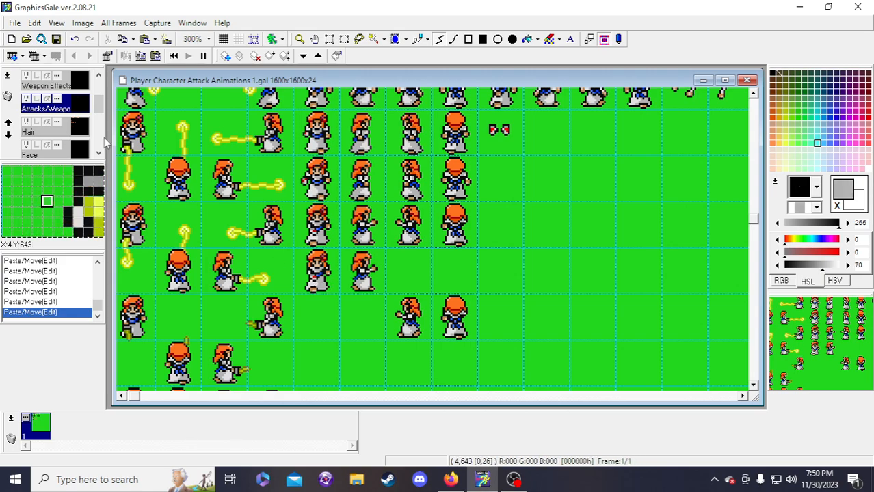
left_click(74, 90)
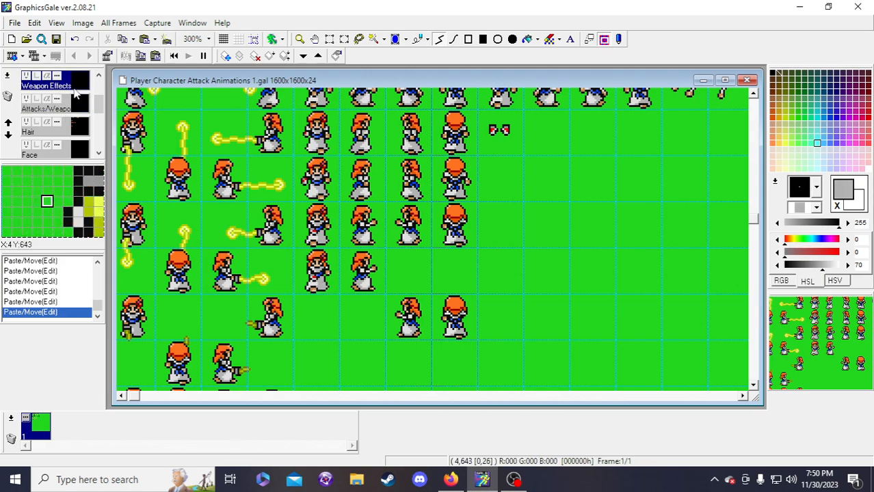
left_click(314, 307)
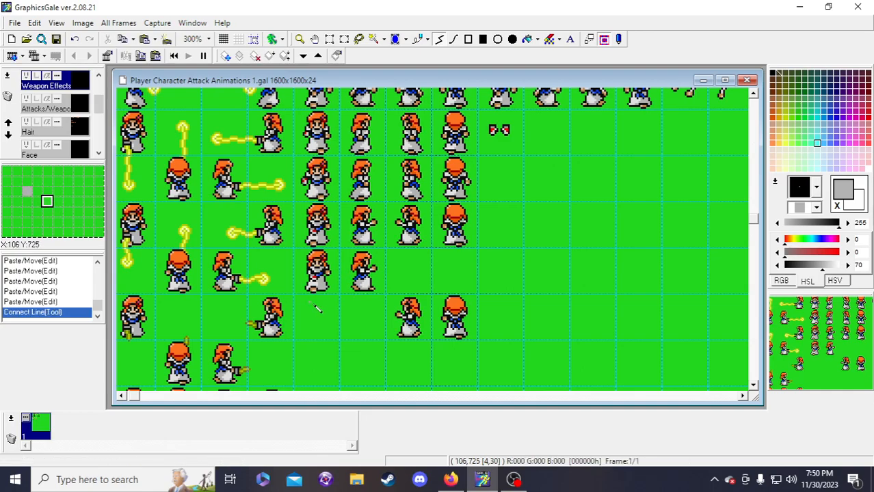
right_click(321, 295)
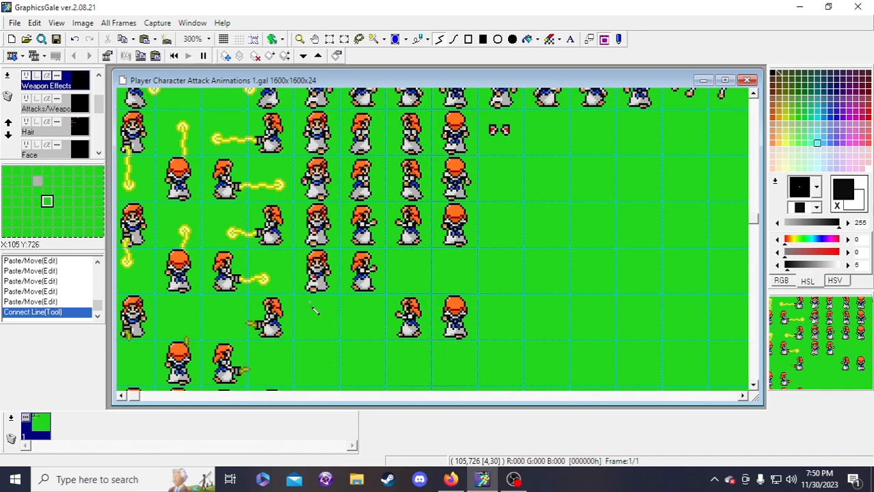
left_click(312, 306)
left_click(312, 308)
left_click(313, 308)
left_click(312, 305)
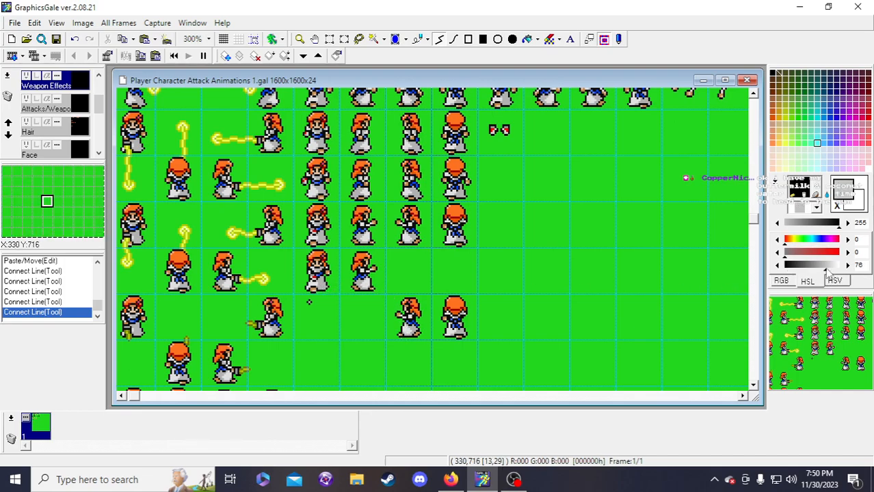
left_click(528, 39)
left_click(316, 294)
- Duplicate the grey particle several times to form a small cluster in the empty cell
left_click(329, 39)
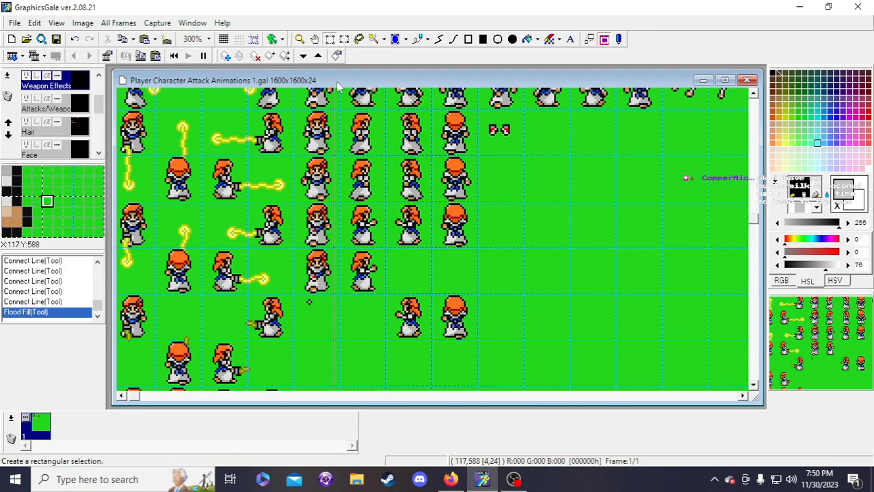
left_click_drag(297, 292, 328, 315)
left_click(308, 298)
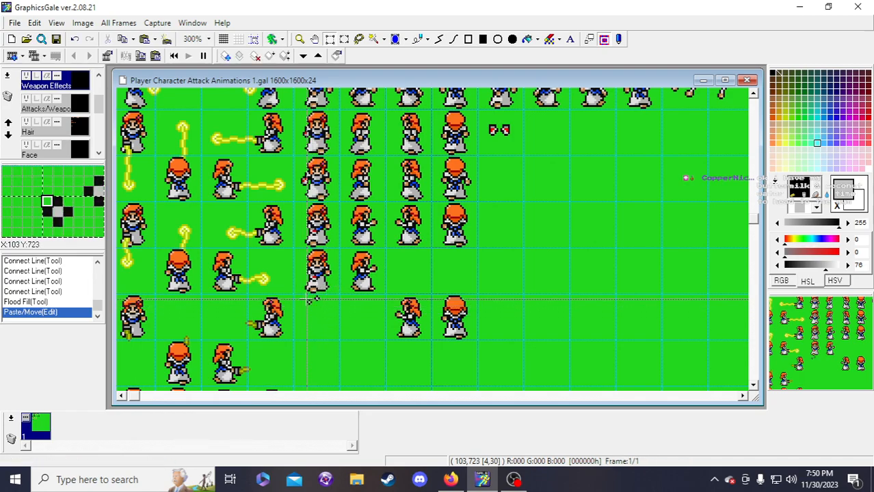
left_click_drag(309, 295, 321, 318)
left_click(306, 301)
left_click(311, 303)
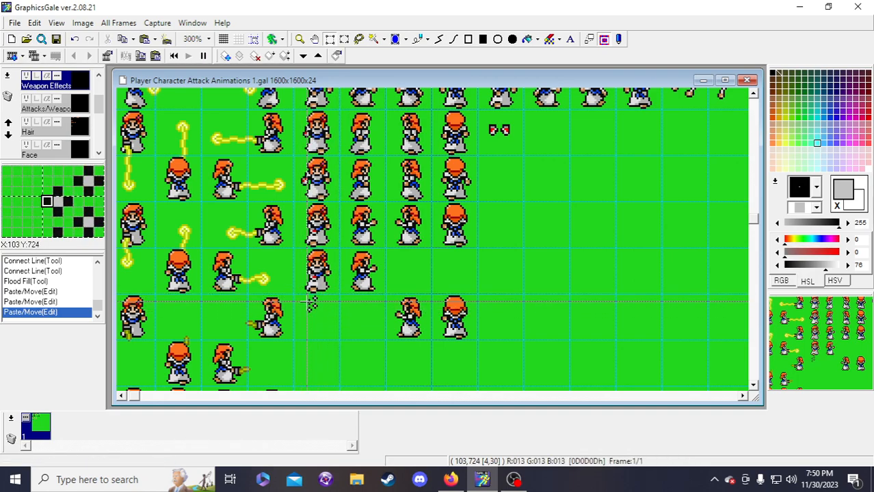
- Rearrange the copied particles into a scattered cluster running diagonally down to the left
left_click_drag(312, 305, 313, 314)
key("Left")
left_click(312, 313)
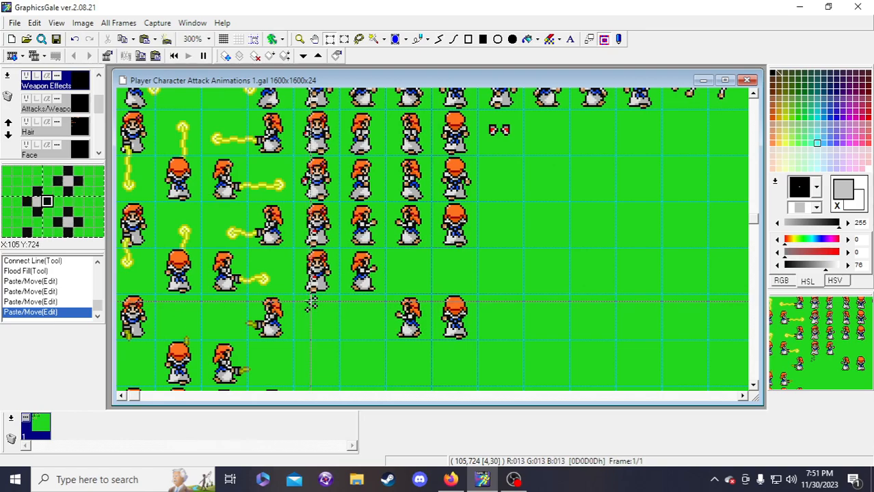
mouse_move(312, 304)
left_mouse_down()
mouse_move(318, 314)
mouse_move(310, 305)
mouse_move(301, 315)
mouse_move(307, 309)
left_mouse_up()
left_click(310, 315)
left_click(344, 352)
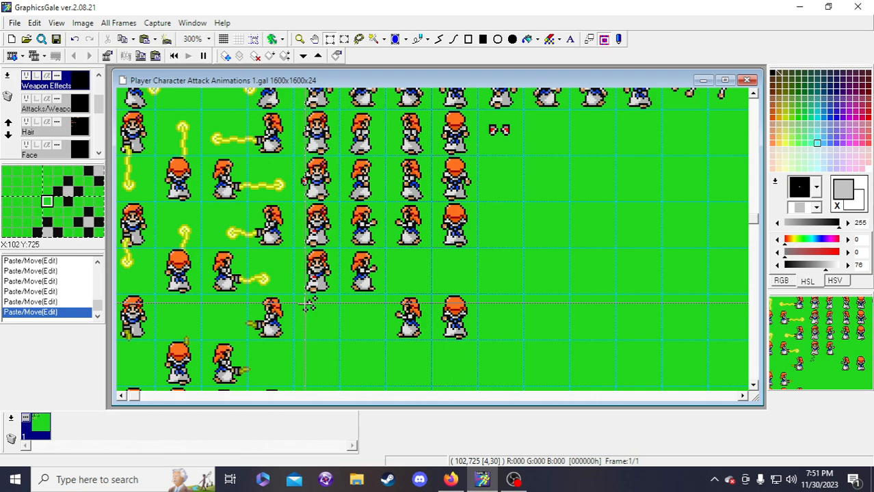
left_click_drag(307, 308, 309, 307)
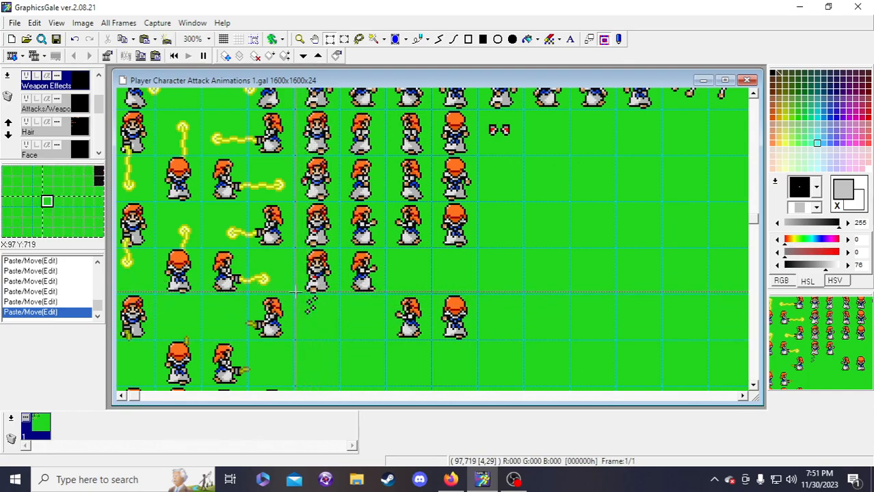
- Mirror the particle cluster horizontally and combine it with the original into a wider, symmetrical spray
left_click_drag(296, 289, 327, 324)
right_click(328, 324)
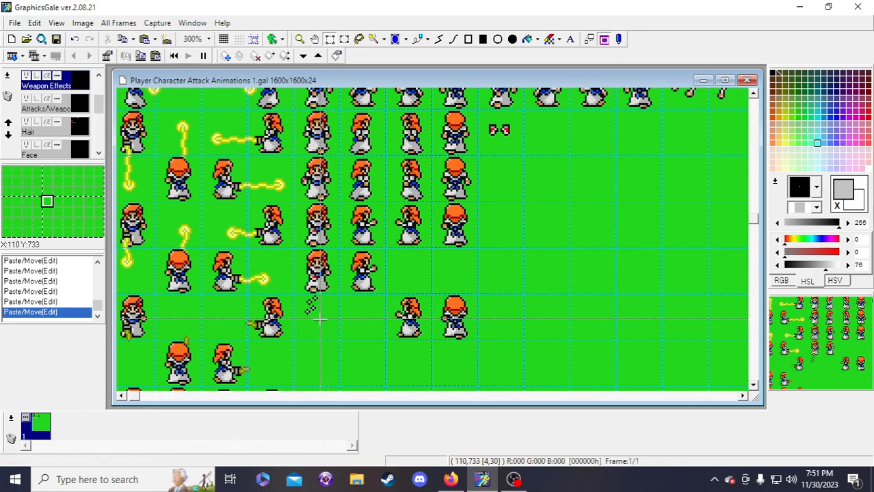
left_click_drag(311, 306, 318, 312)
key("Right")
right_click(331, 309)
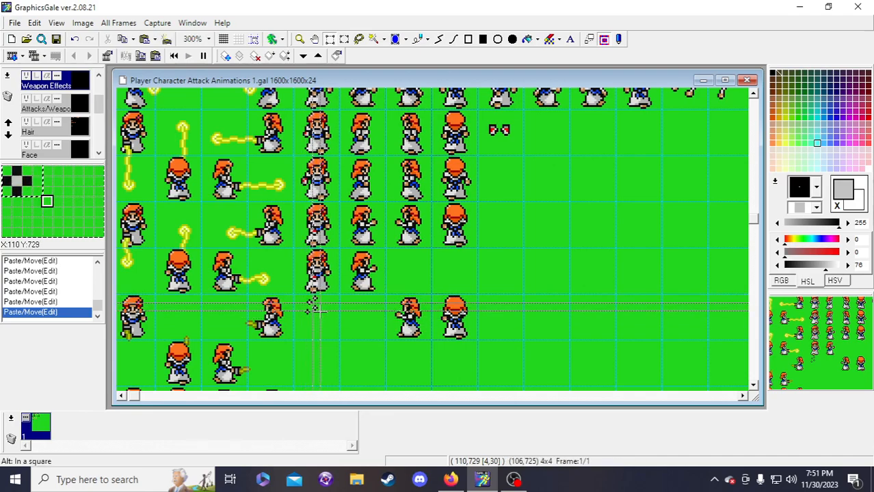
left_click_drag(301, 307, 327, 319)
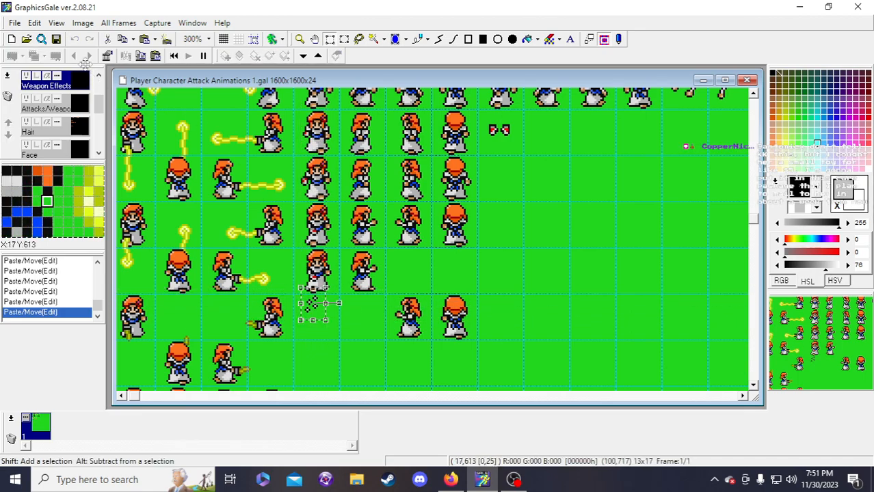
left_click(83, 23)
left_click(104, 76)
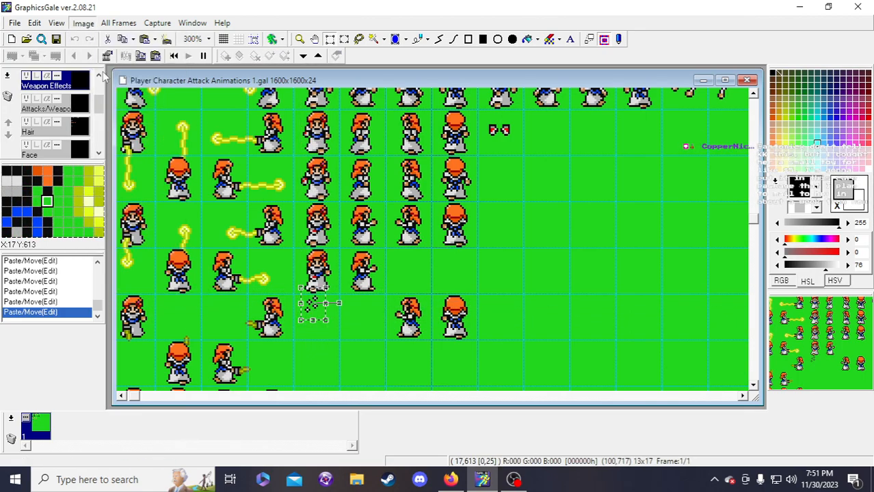
left_click(351, 337)
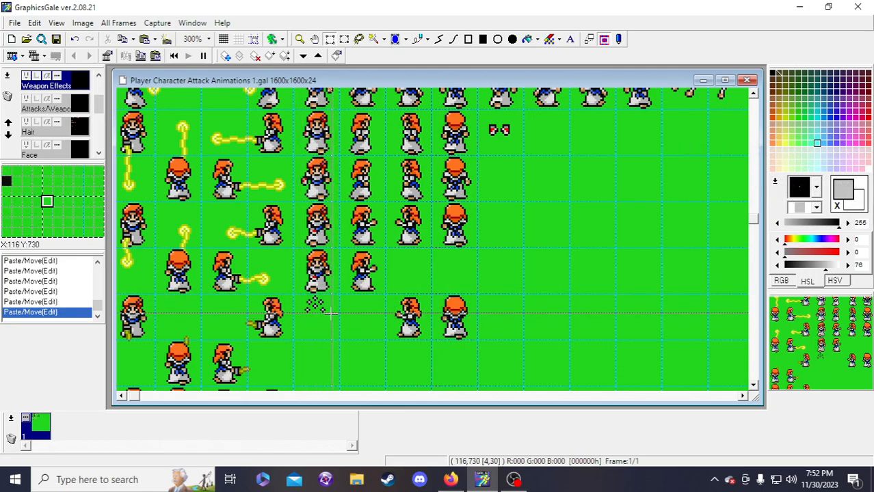
- Place the particle spray over the third-row front-facing pose's lower body, keeping a copy in the empty cell below the fourth-row pose
mouse_move(300, 292)
left_mouse_down()
mouse_move(341, 327)
mouse_move(324, 283)
mouse_move(326, 250)
left_mouse_up()
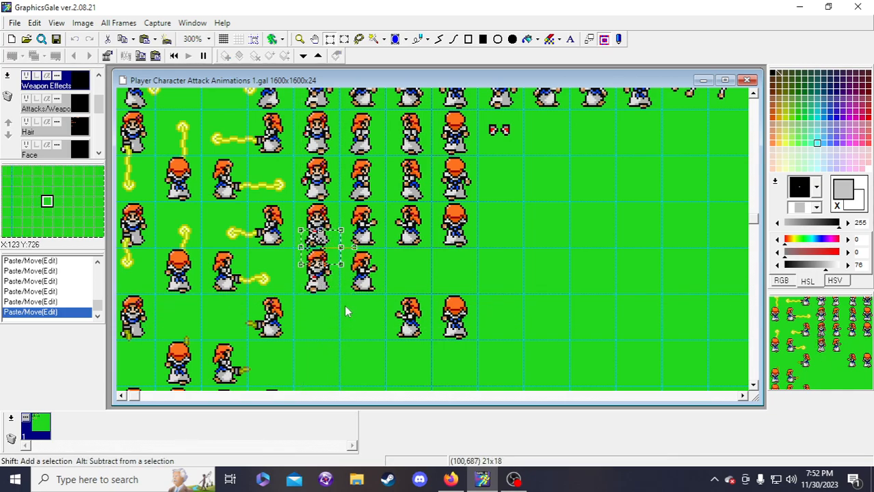
left_click_drag(345, 312, 347, 317)
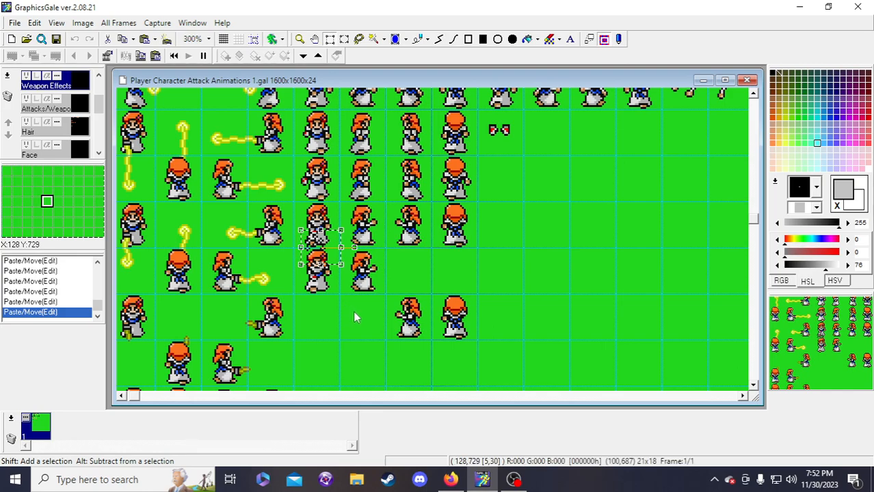
left_click(345, 266)
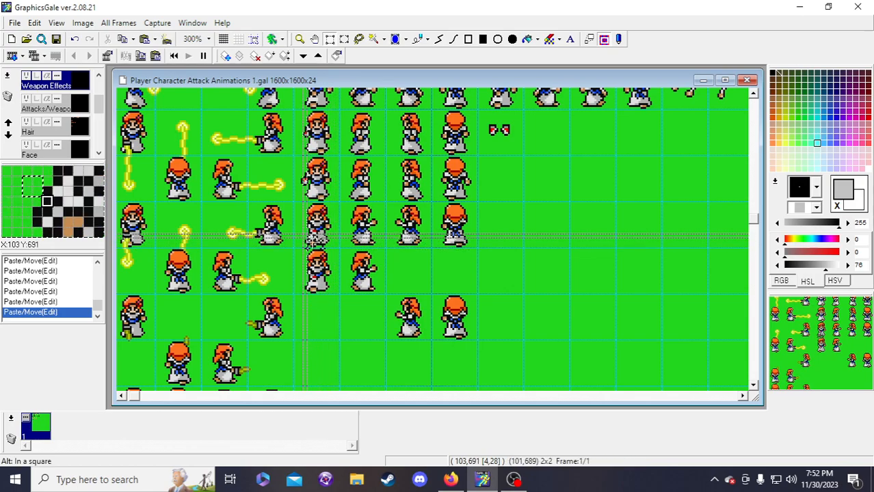
left_click_drag(302, 288, 343, 324)
left_click(318, 275)
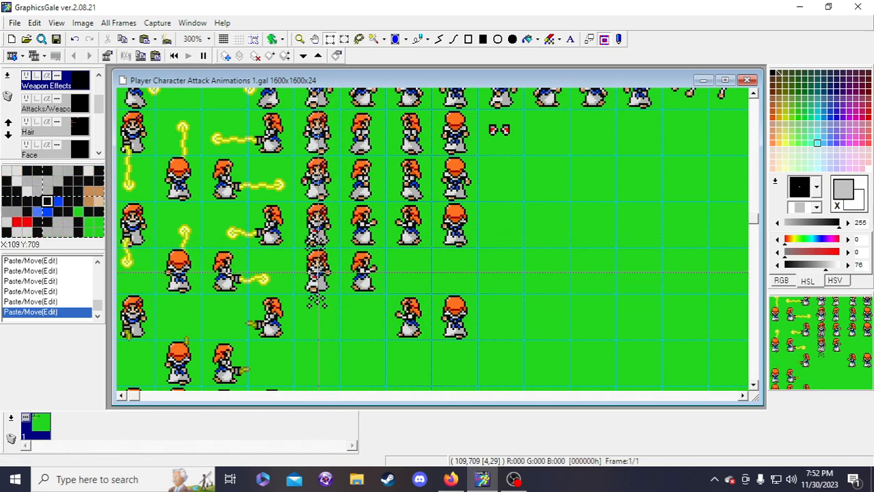
left_click_drag(303, 246, 362, 286)
left_click(329, 253)
left_click(362, 287)
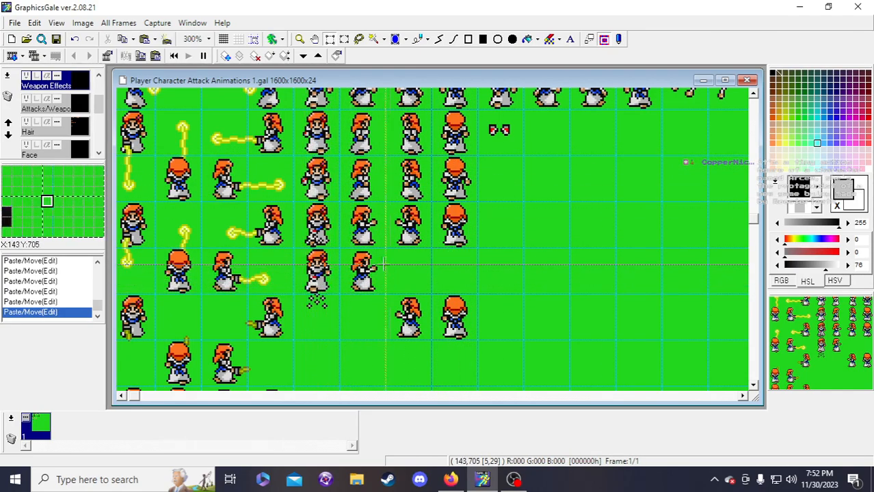
- Move the spare particle spray up over the fourth-row front-facing pose's skirt, slightly lower than in the third row
left_click_drag(300, 286, 341, 326)
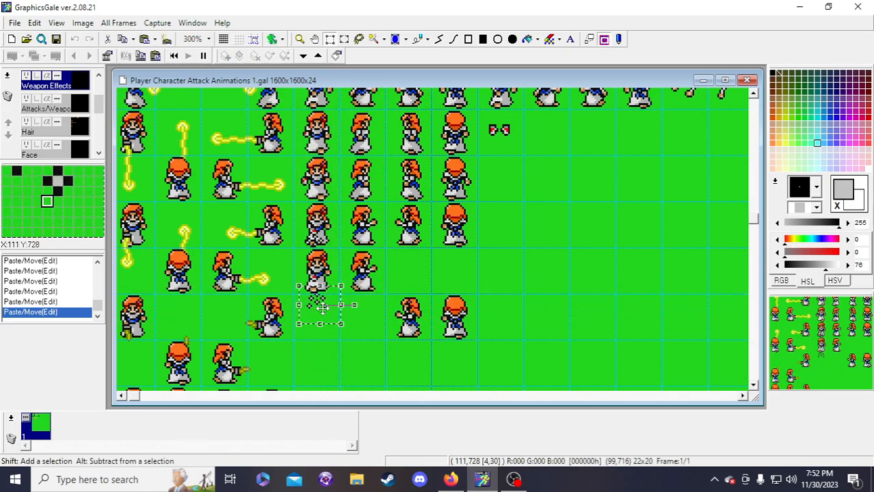
left_click_drag(321, 309, 318, 301)
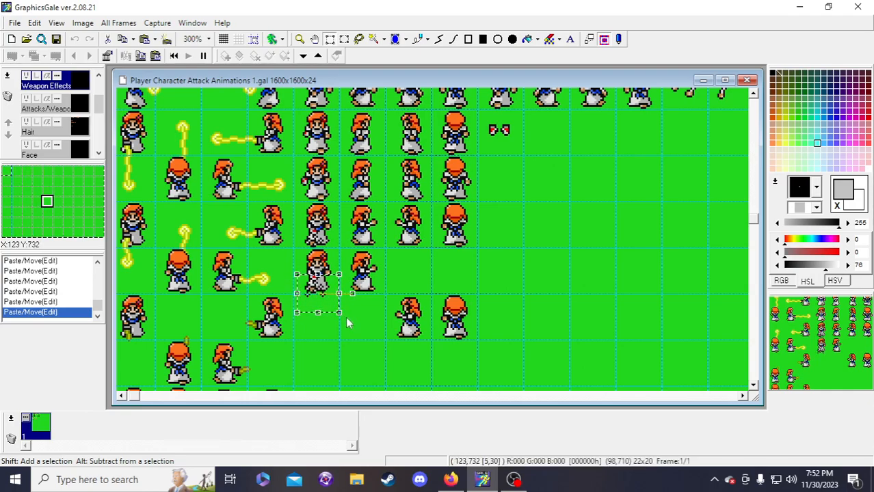
key("Down")
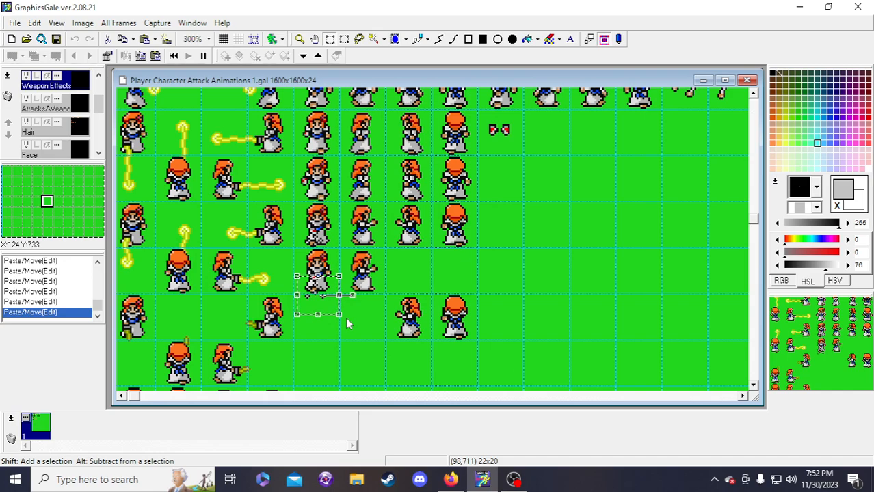
left_click(349, 321)
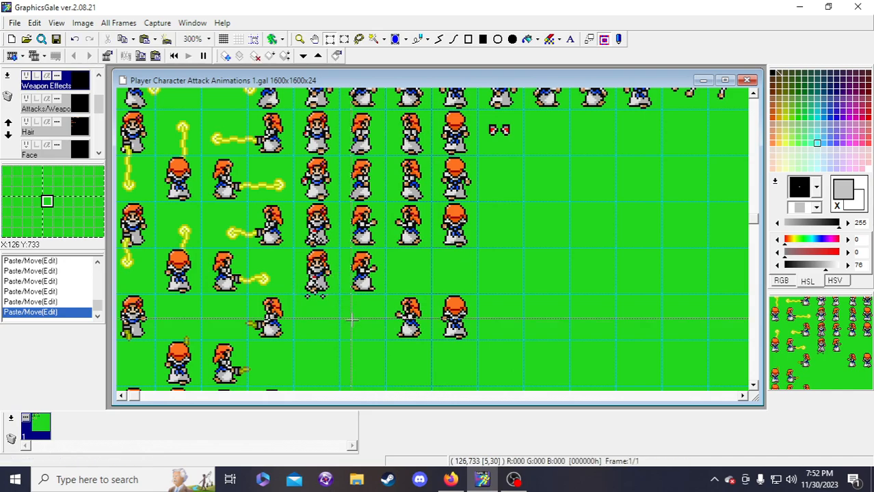
- Try placing another copy of the spray below and to the left of the fourth-row front-facing pose
left_click_drag(299, 277, 343, 316)
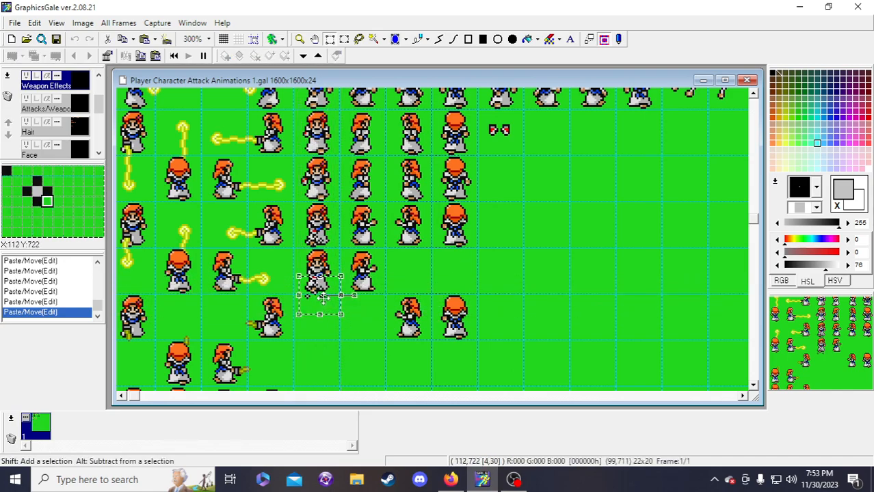
key("Up")
key("Up")
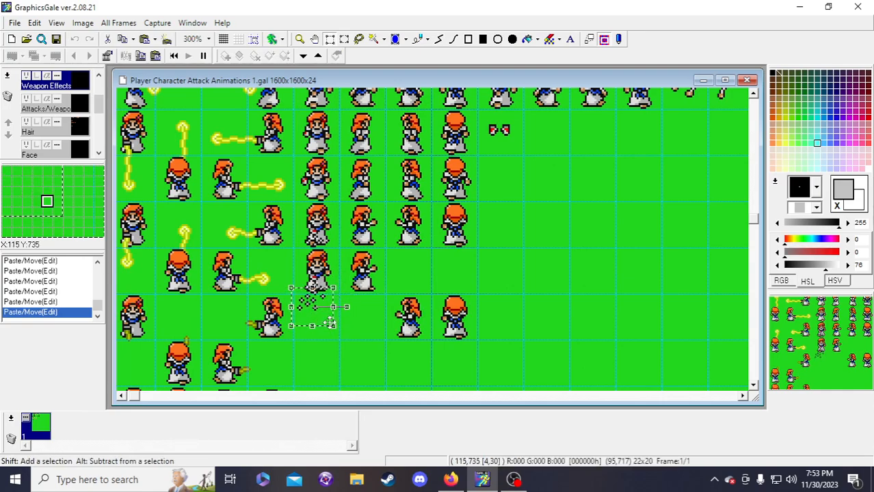
left_click(341, 323)
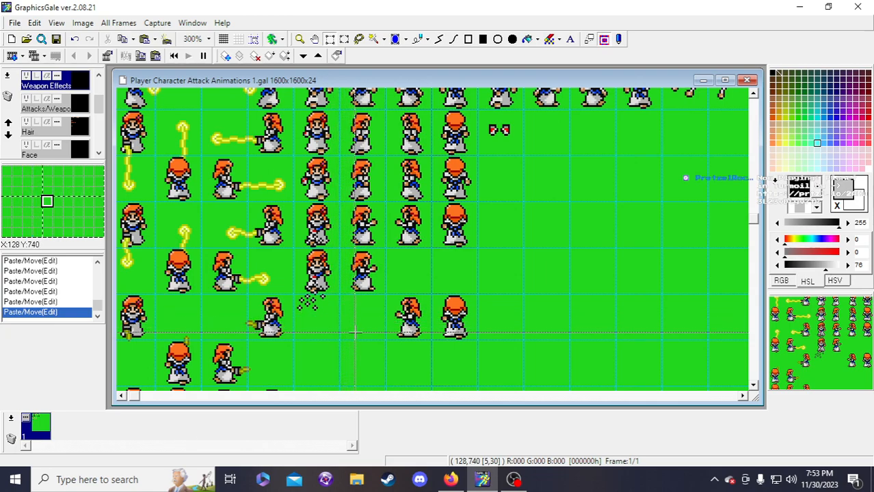
key("ctrl+z")
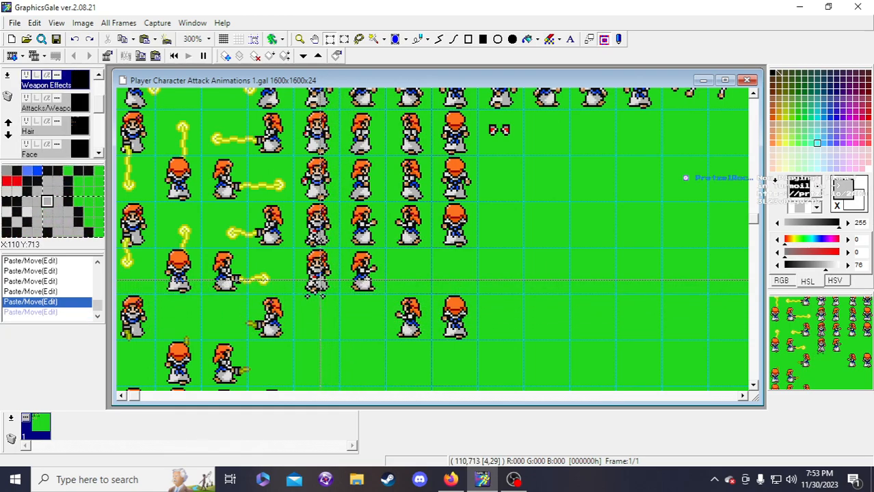
- Extend the fourth-row spray downward by placing separate particles below its centre
left_click_drag(316, 280, 315, 289)
key("Down")
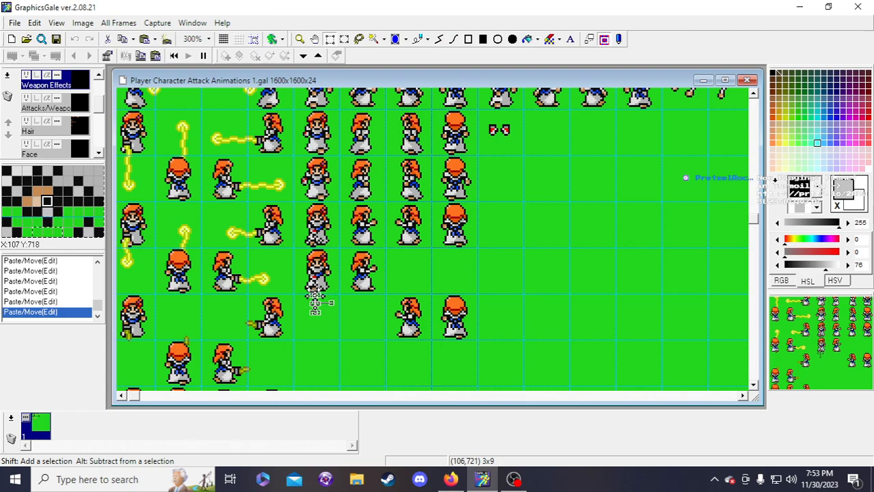
key("Down")
left_click(324, 318)
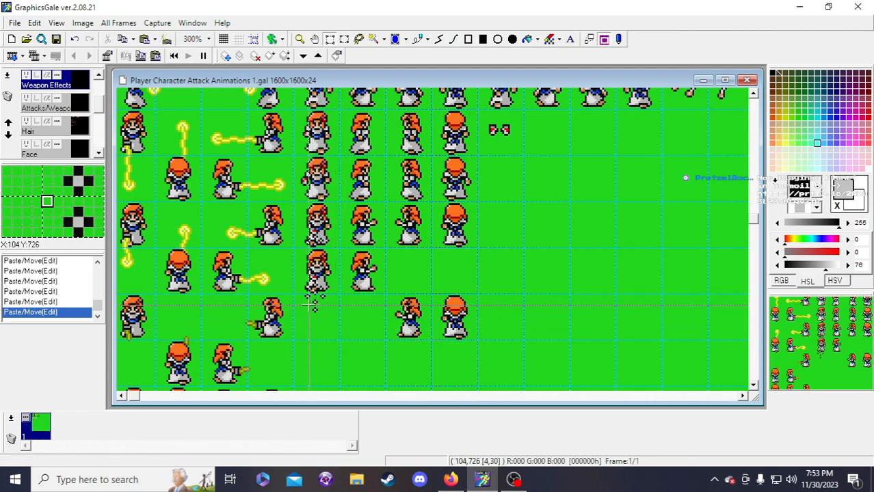
left_click_drag(305, 309, 345, 328)
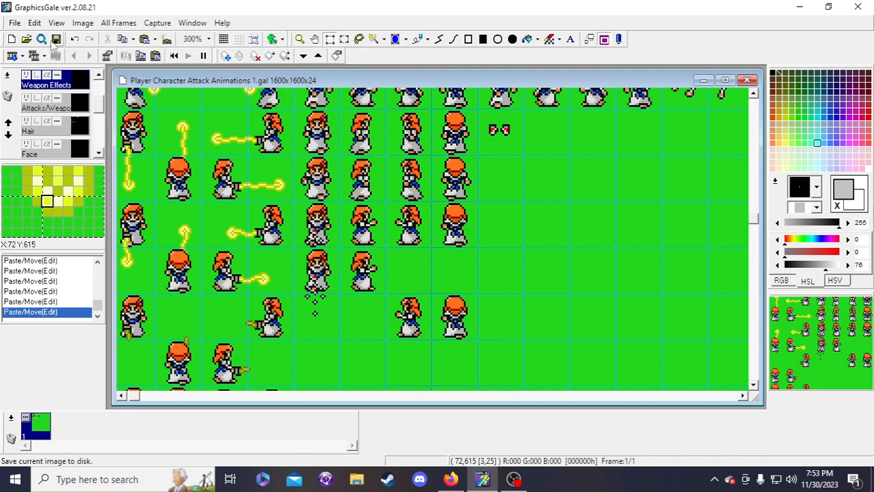
scroll(393, 305, "down", 1)
scroll(390, 307, "up", 1)
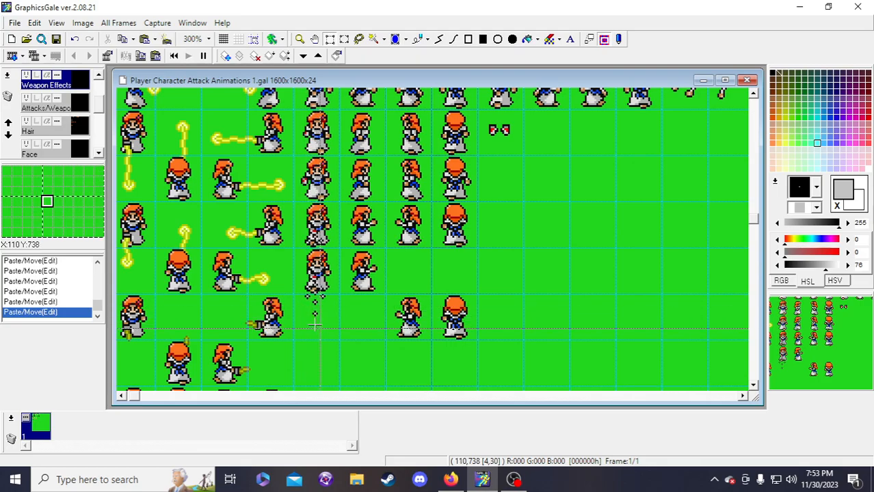
scroll(301, 309, "up", 10)
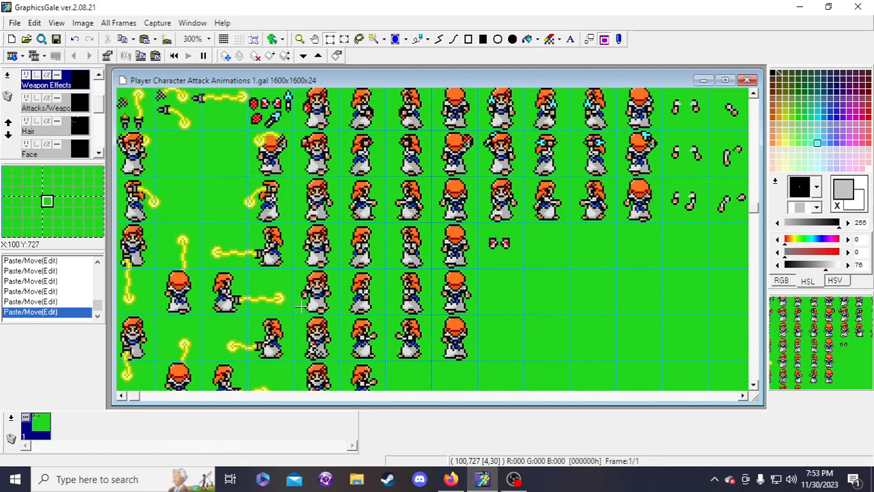
scroll(294, 296, "down", 10)
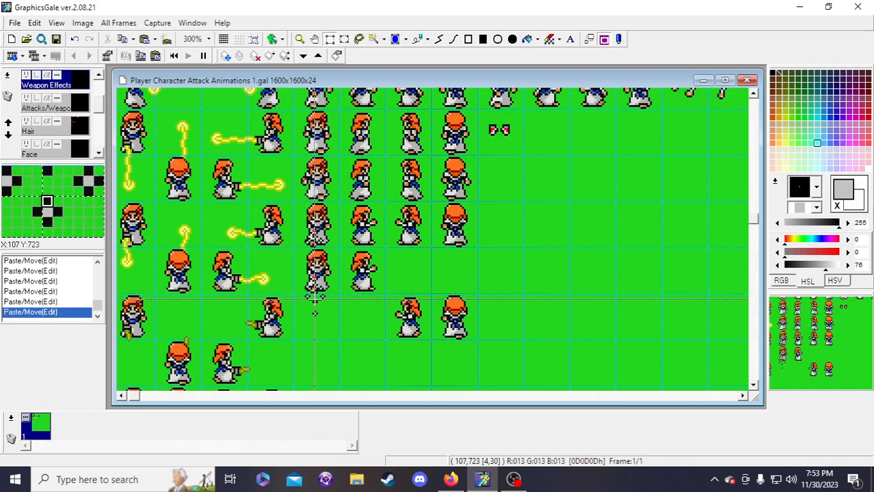
- Place a separate grey particle at the left side of the spray below the fourth-row front-facing pose
left_click_drag(311, 294, 305, 298)
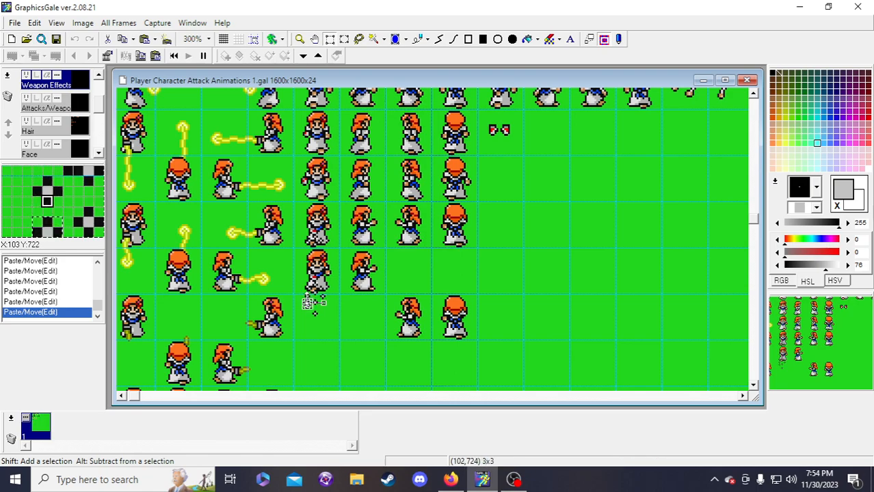
left_click_drag(304, 303, 303, 303)
left_click(336, 317)
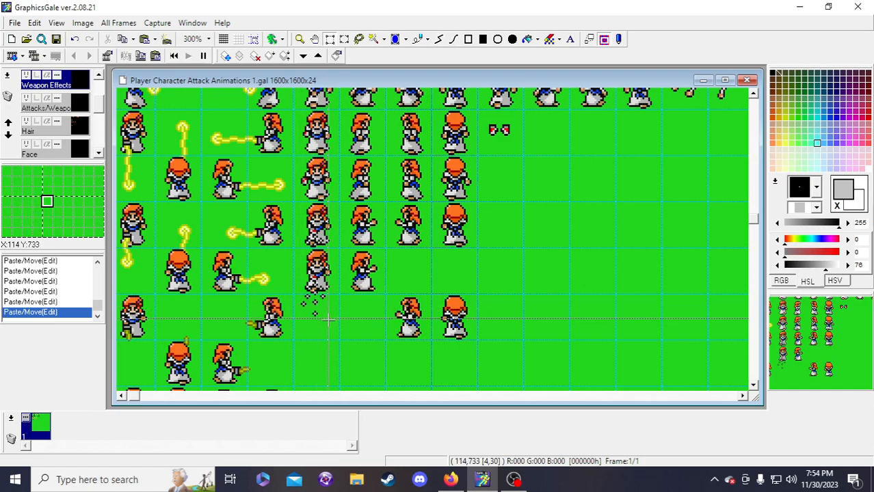
left_click_drag(301, 304, 309, 317)
left_click(309, 317)
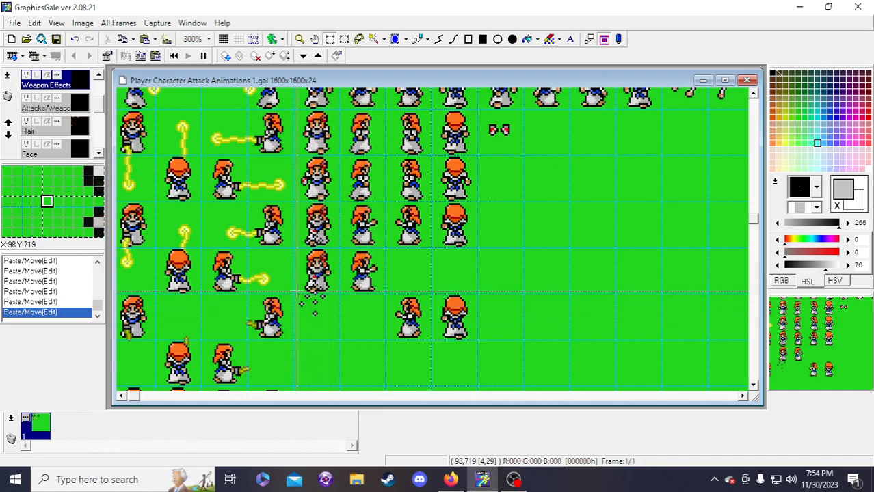
- Copy the left particle diagonally down towards the spray's bottom particle, adjusting its spacing to form a curve
left_click_drag(300, 300, 308, 310)
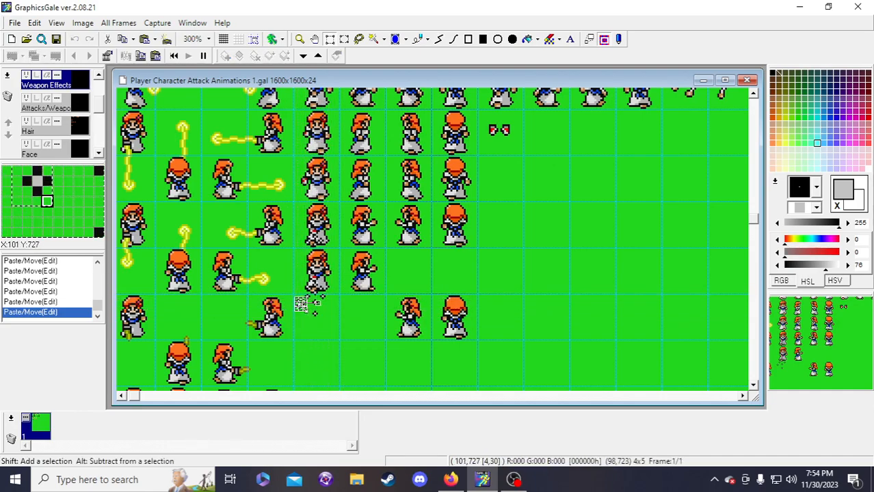
key("Right")
key("Right")
key("Right")
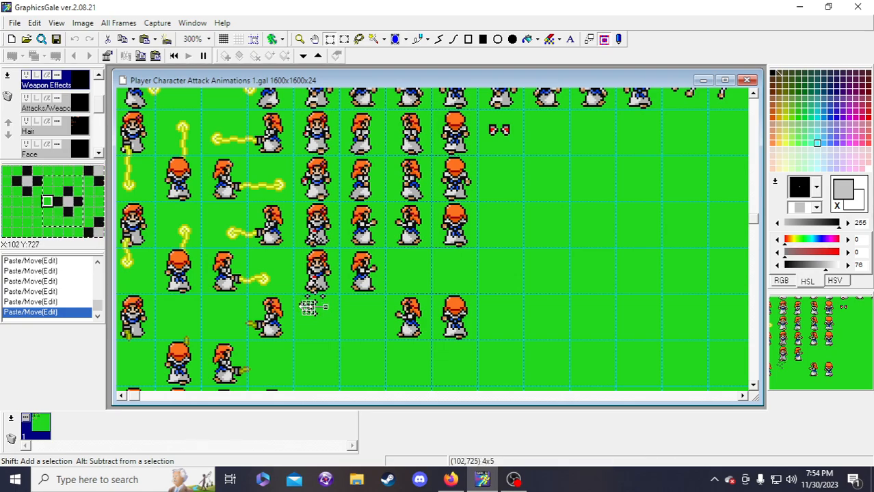
left_click(317, 308)
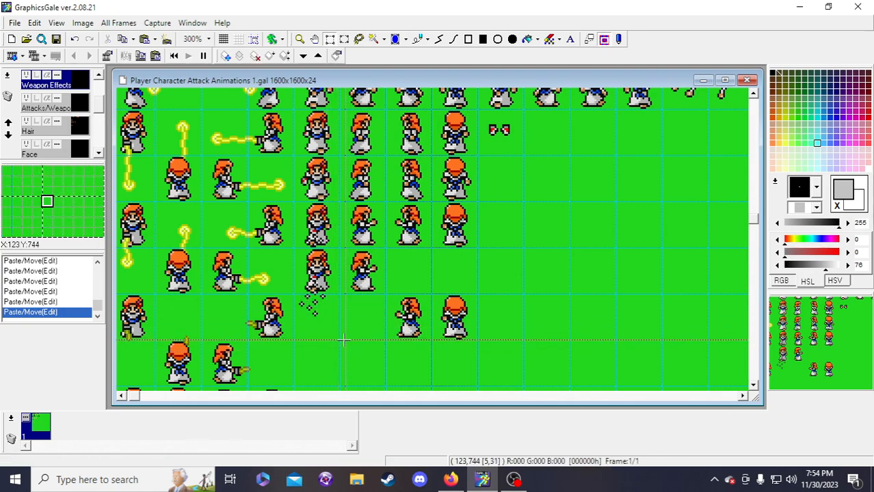
left_click_drag(311, 306, 307, 311)
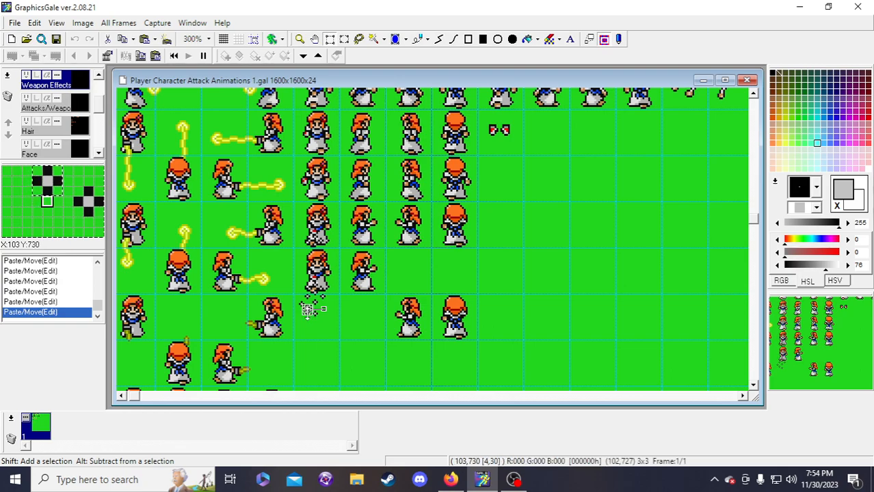
left_click(307, 313)
- Position a particle at the spray's upper left, comparing the arrangement with and without the last move
mouse_move(305, 295)
left_mouse_down()
mouse_move(311, 303)
mouse_move(308, 294)
left_mouse_up()
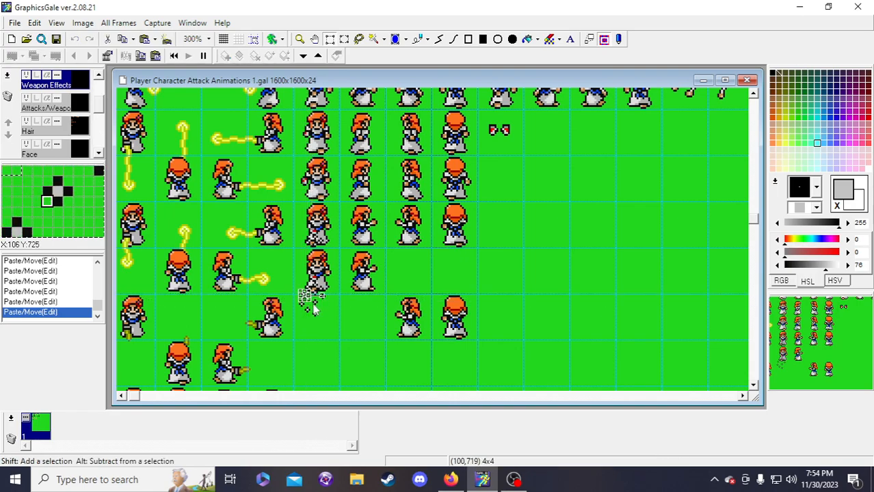
left_click(315, 310)
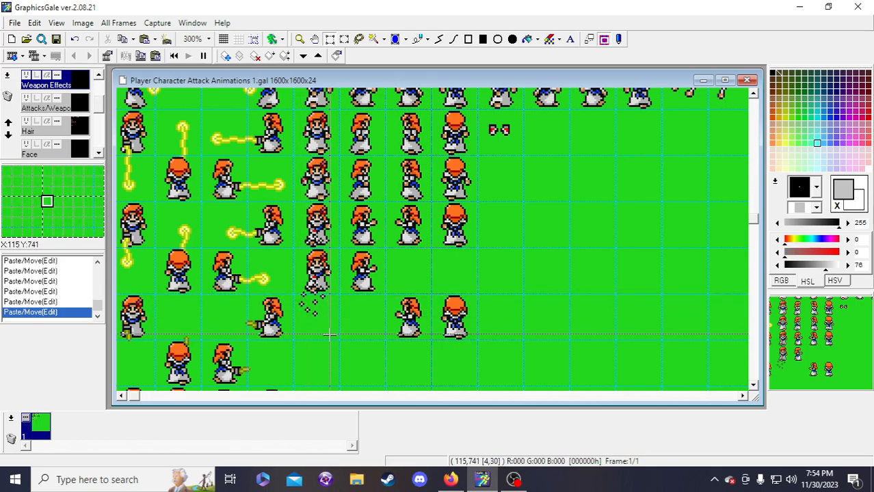
key("ctrl+z")
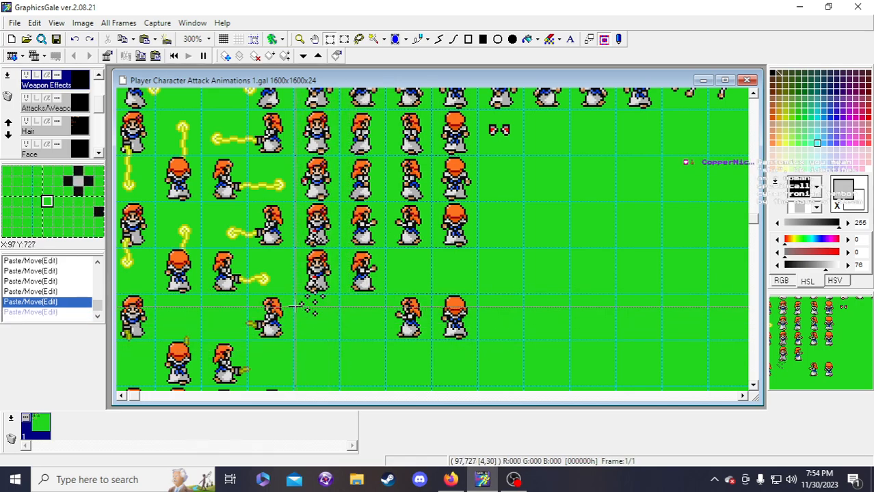
key("ctrl+y")
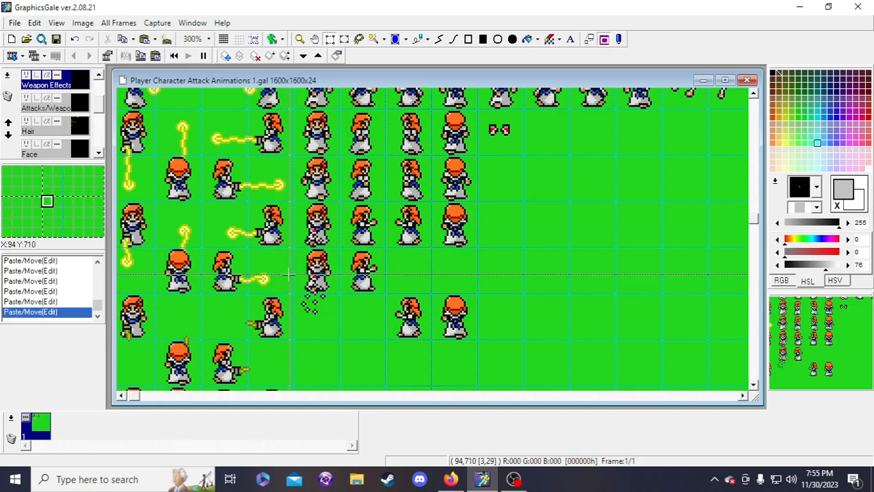
- Select the particle arc below the fourth-row front-facing pose and merge in a horizontally flipped copy to form a ring
left_click_drag(289, 275, 335, 325)
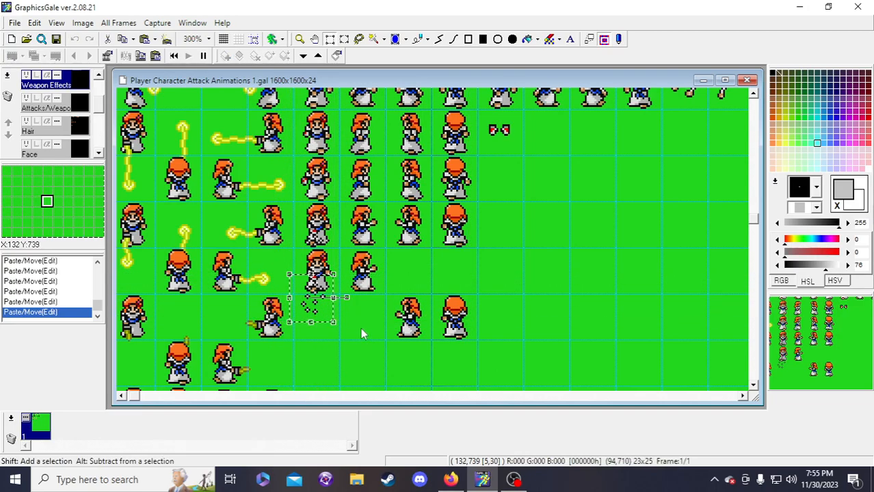
left_click(83, 22)
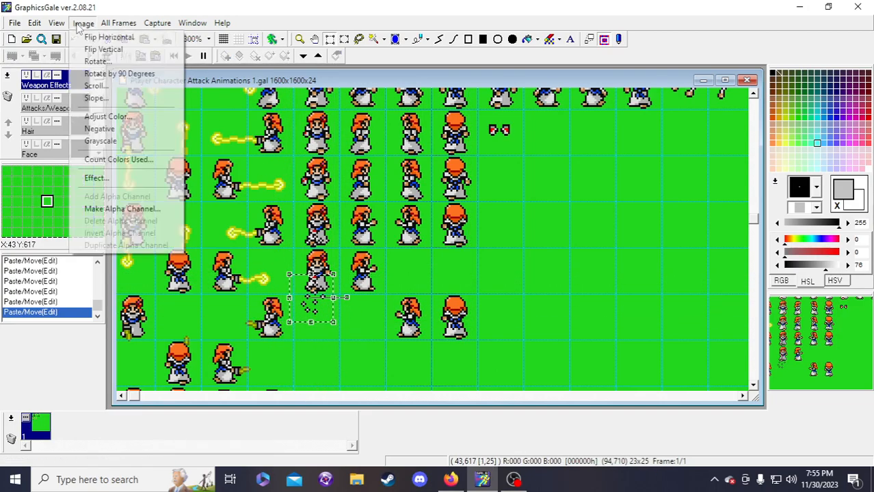
left_click(111, 35)
left_click(336, 345)
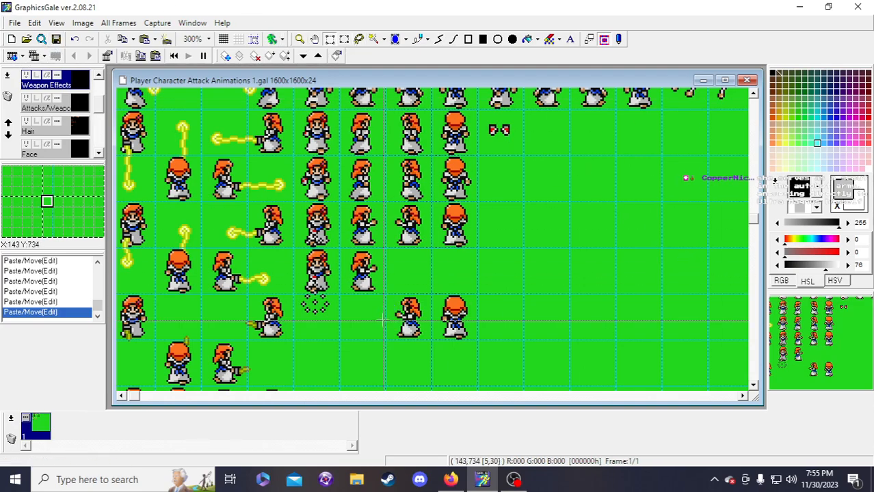
- Adjust the ring's upper-left and upper-right particles and save the sprite sheet
left_click_drag(298, 295, 313, 303)
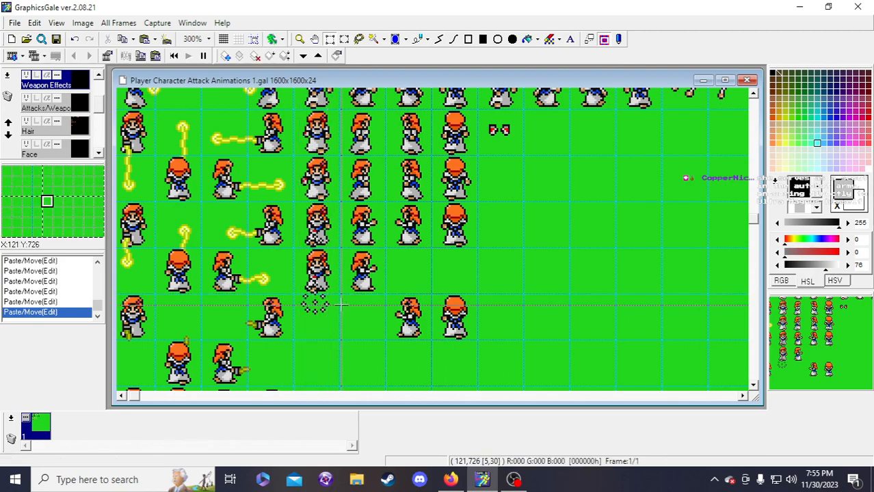
left_click_drag(322, 294, 332, 302)
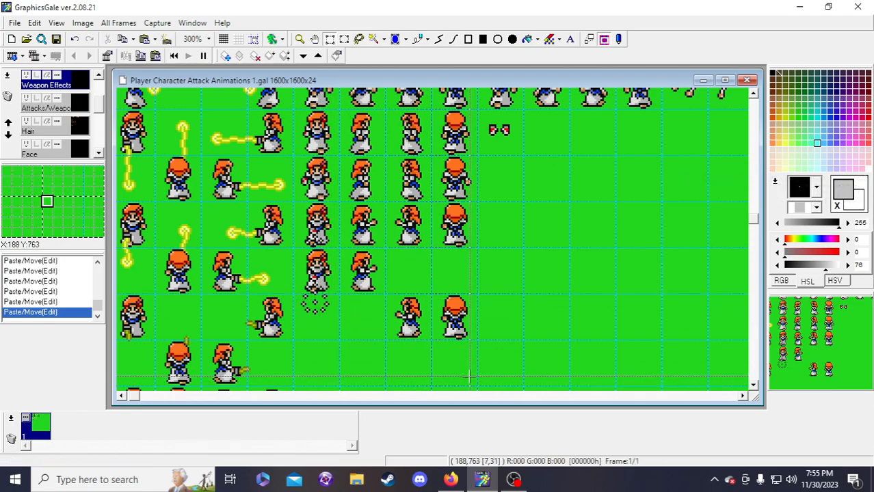
key("ctrl+s")
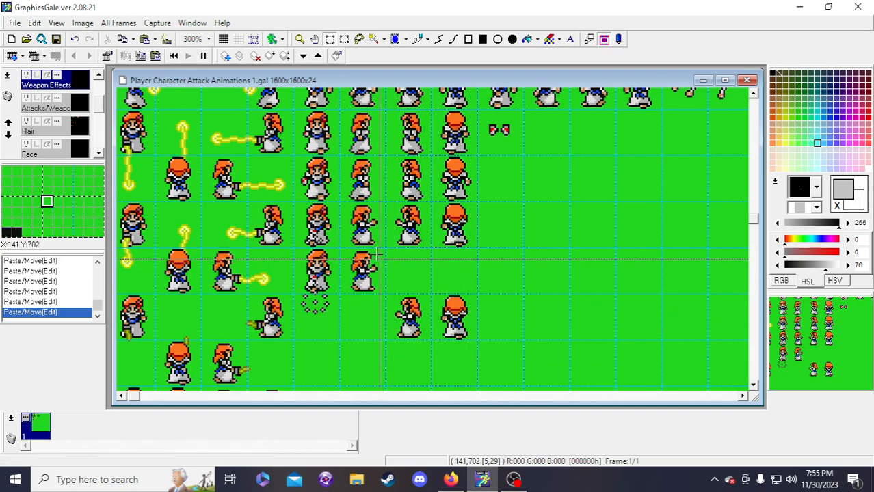
- Try flood-filling the centres of the fourth-row spray's grey particles with dark grey
scroll(383, 260, "down", 1)
scroll(406, 209, "up", 1)
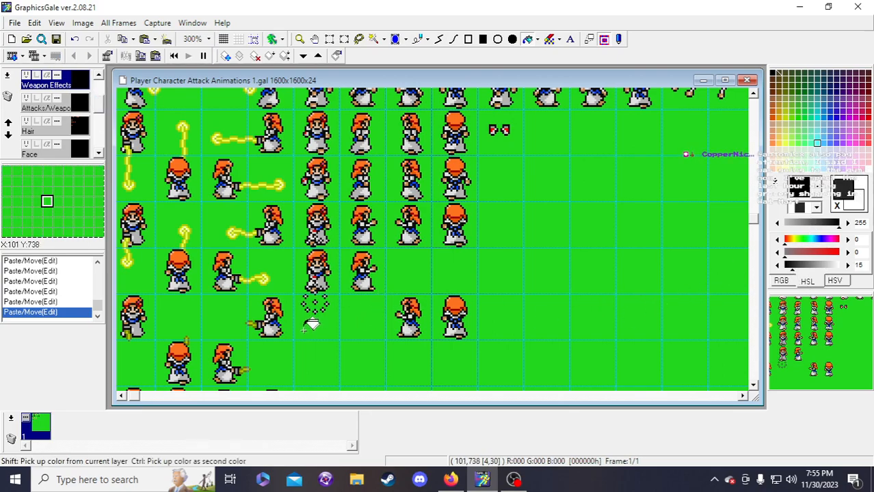
left_click(318, 300)
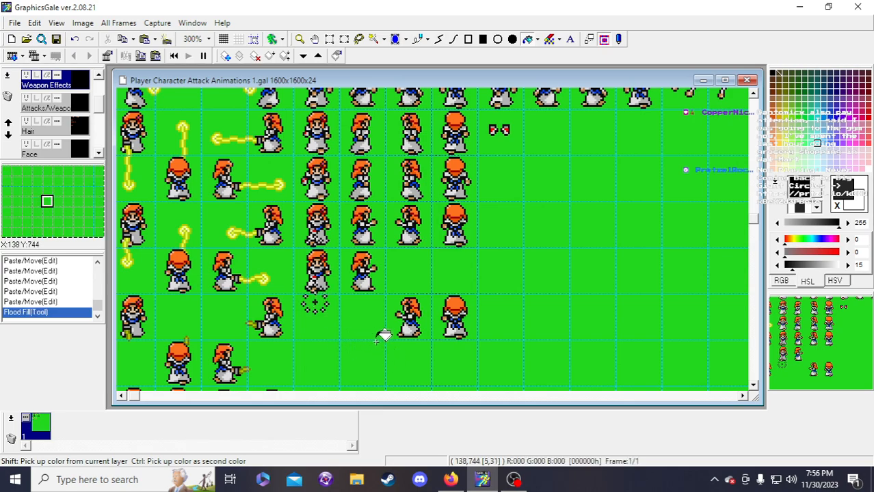
left_click(317, 289)
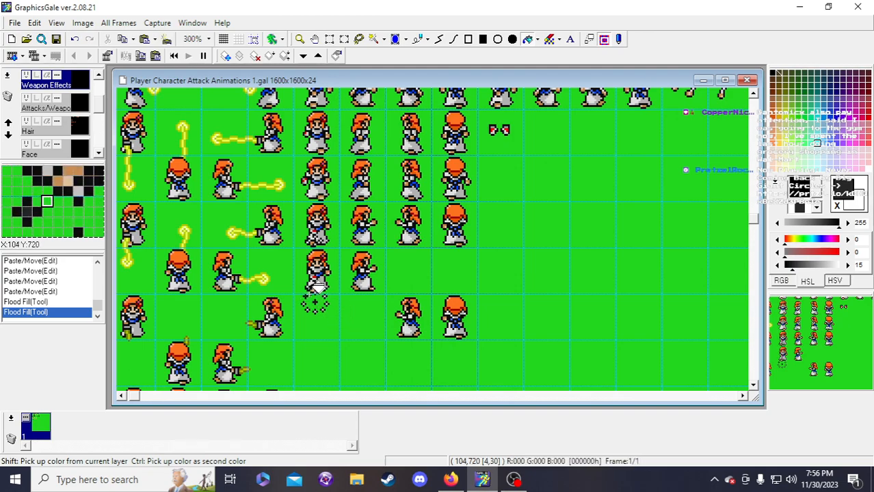
left_click(319, 291)
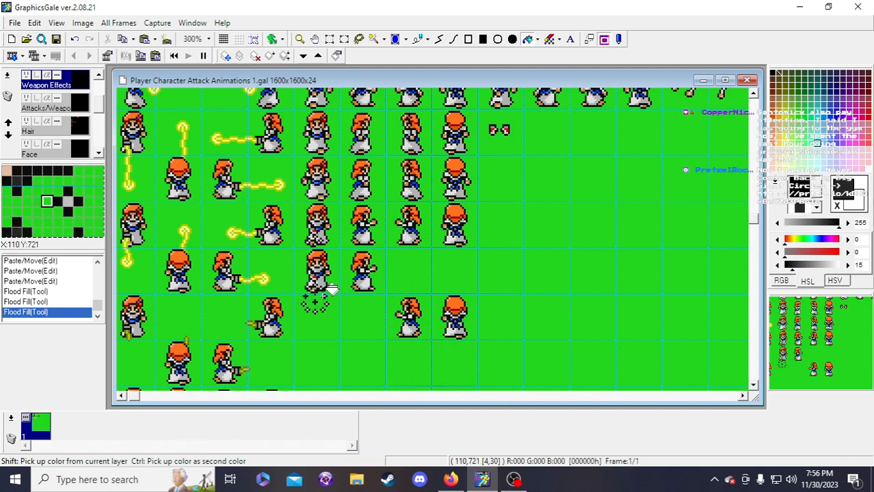
left_click(325, 295)
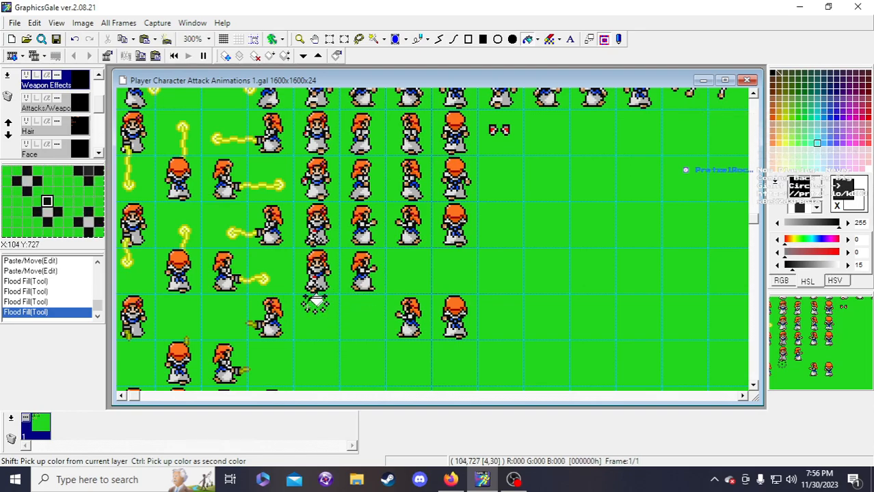
left_click(311, 298)
left_click(318, 303)
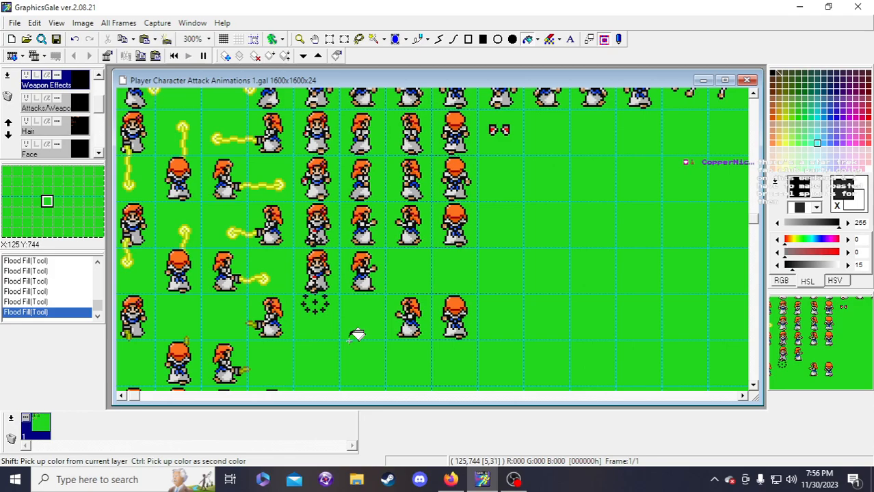
- Undo all the dark grey fills on the spray particles
key("ctrl+z")
key("ctrl+z")
key("ctrl+z")
key("ctrl+z")
key("ctrl+z")
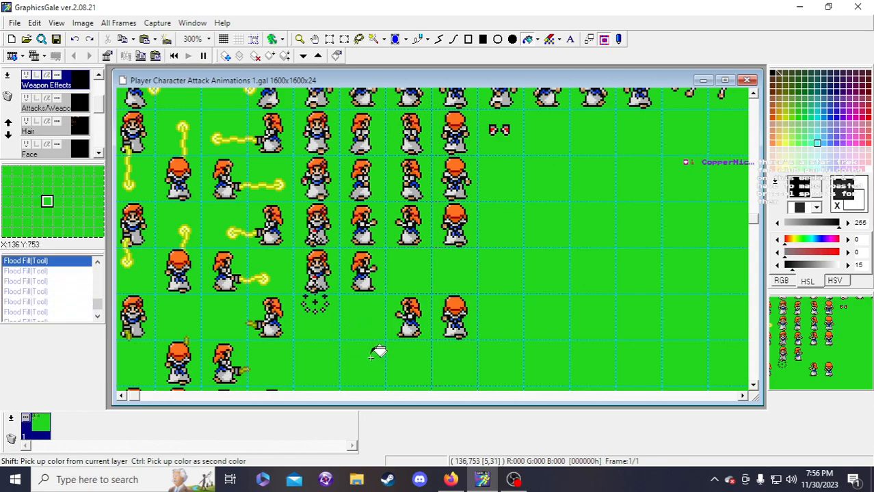
key("ctrl+v")
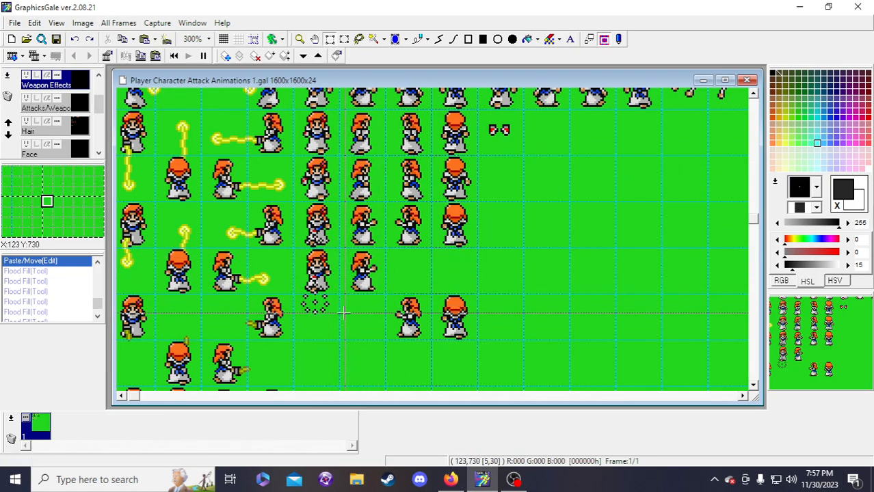
- Examine the finished front-facing spray alongside the rest of the sprite sheet at 200% zoom
scroll(348, 217, "down", 2)
scroll(347, 218, "up", 1)
left_click(300, 39)
right_click(390, 273)
scroll(385, 283, "up", 2)
scroll(378, 284, "down", 2)
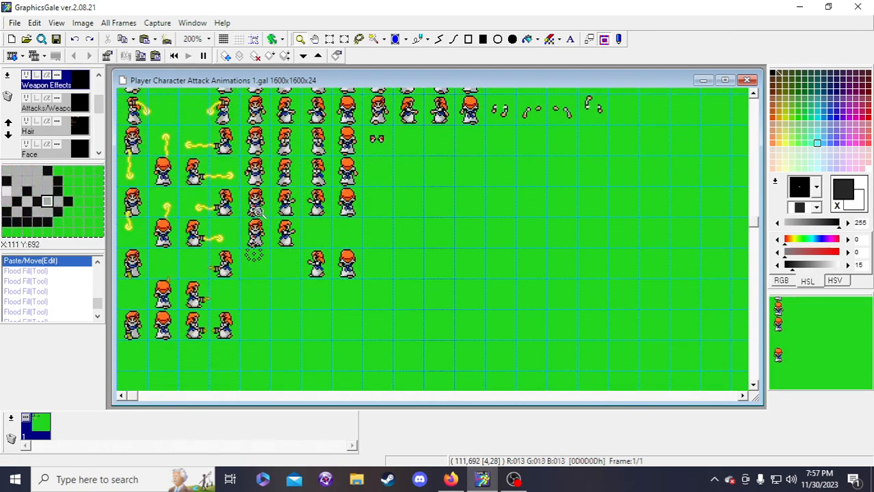
scroll(443, 308, "up", 1)
left_click_drag(820, 338, 868, 354)
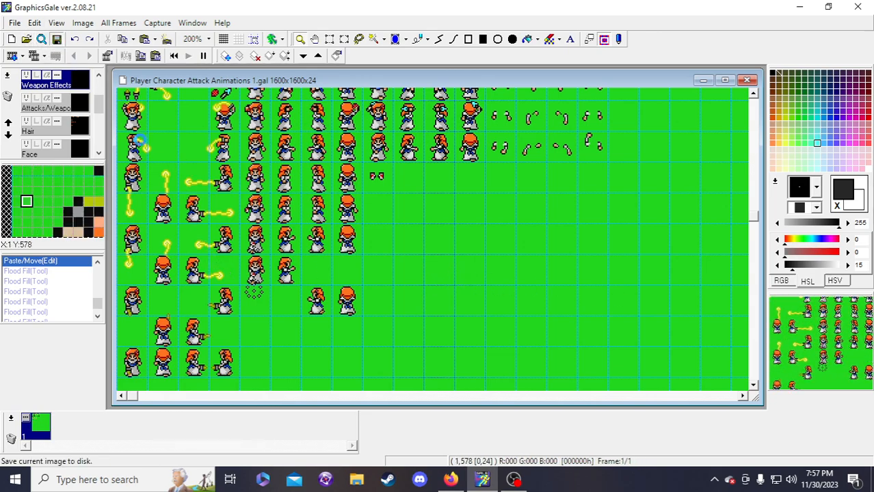
- Turn on grid snapping for rectangular selections and save the sprite sheet
left_click(330, 39)
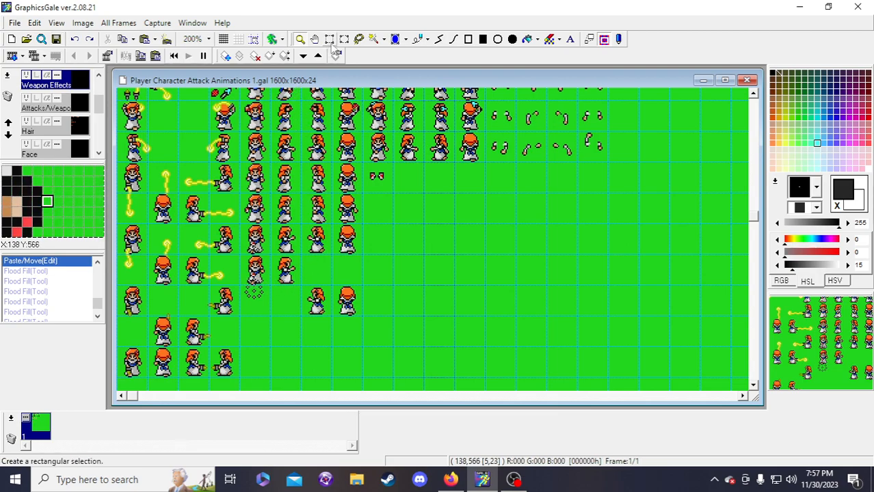
left_click(253, 39)
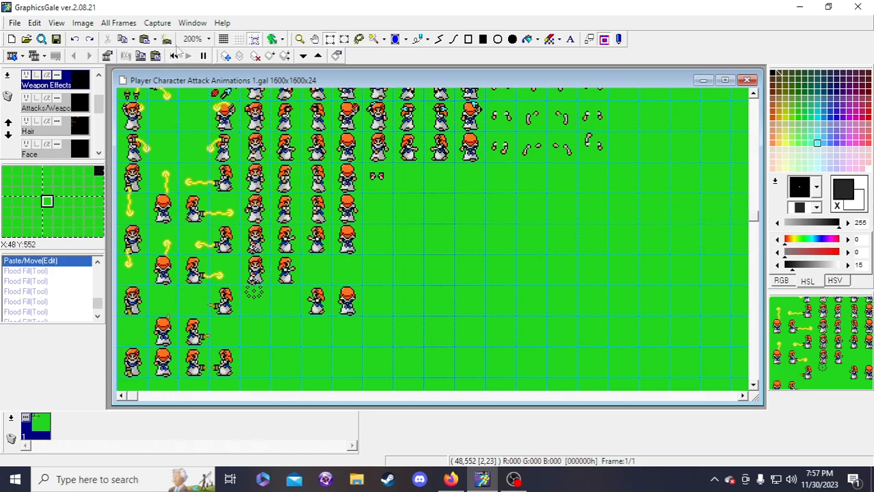
left_click(56, 39)
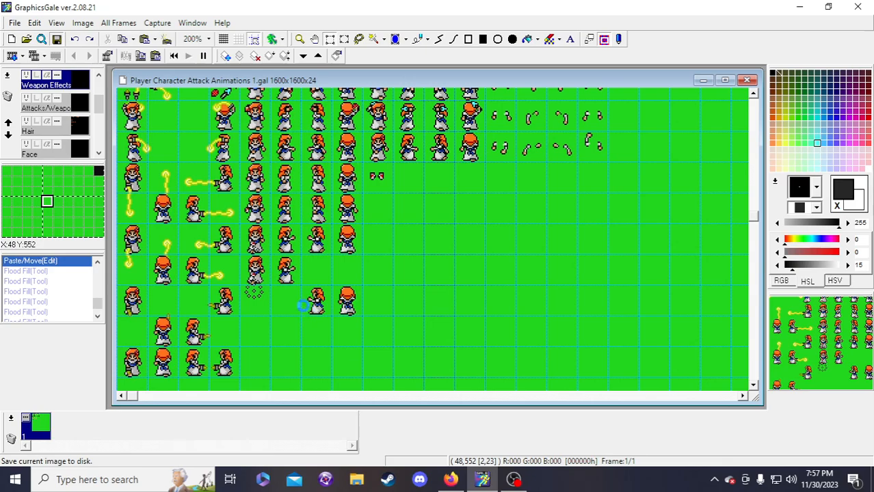
- Outline the 24x48 area holding the fourth-row front-facing pose and its particle ring, clear the selection, and save the sheet
left_click_drag(252, 277, 255, 305)
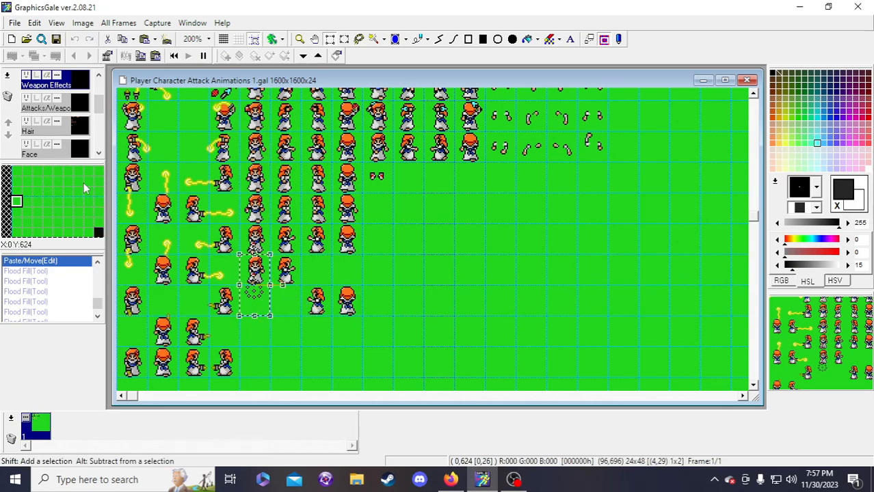
left_click(254, 208)
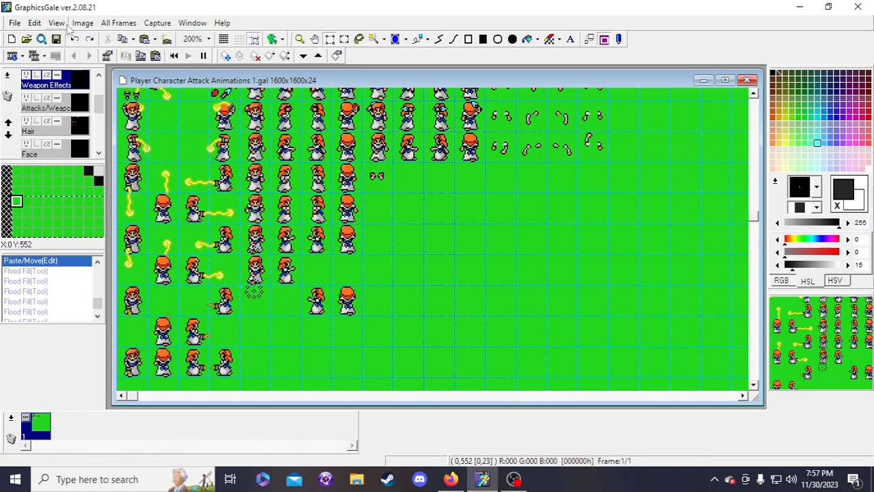
left_click(57, 39)
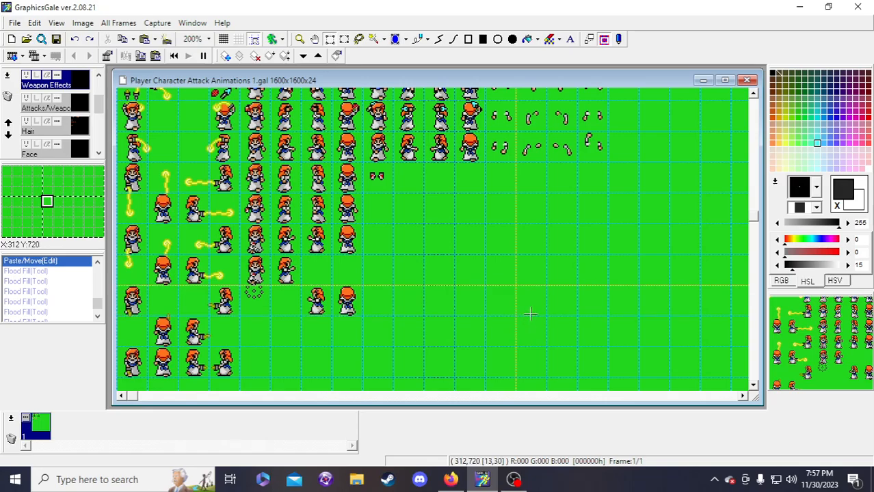
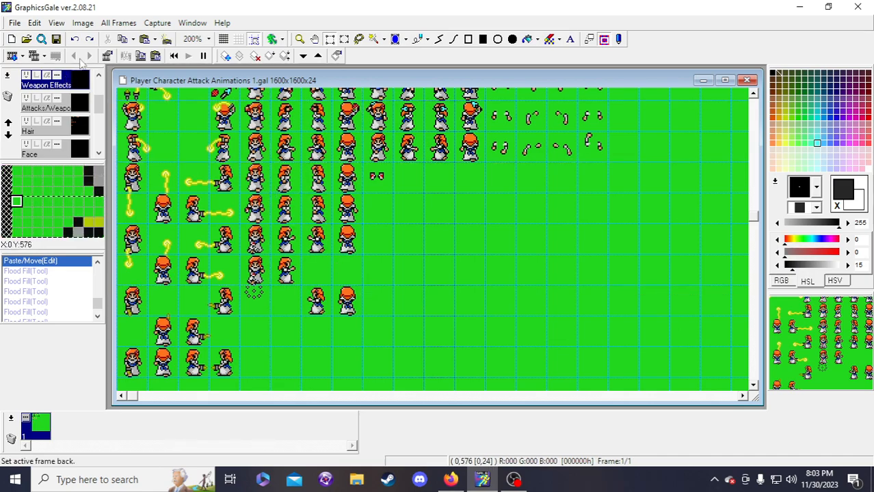
left_click(57, 40)
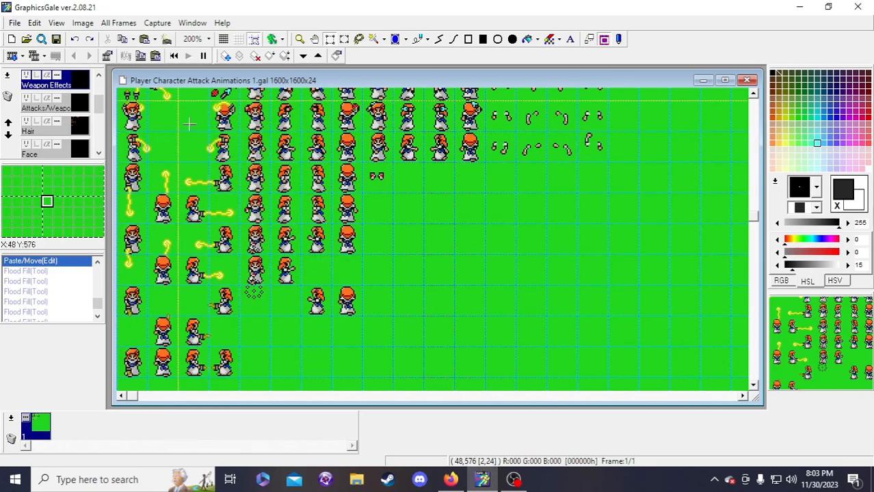
- On the Legs layer, copy the front-facing pose's 24x24 legs from grid cell 4,27 to empty cell 4,31
left_click(73, 107)
left_click_drag(238, 192, 272, 225)
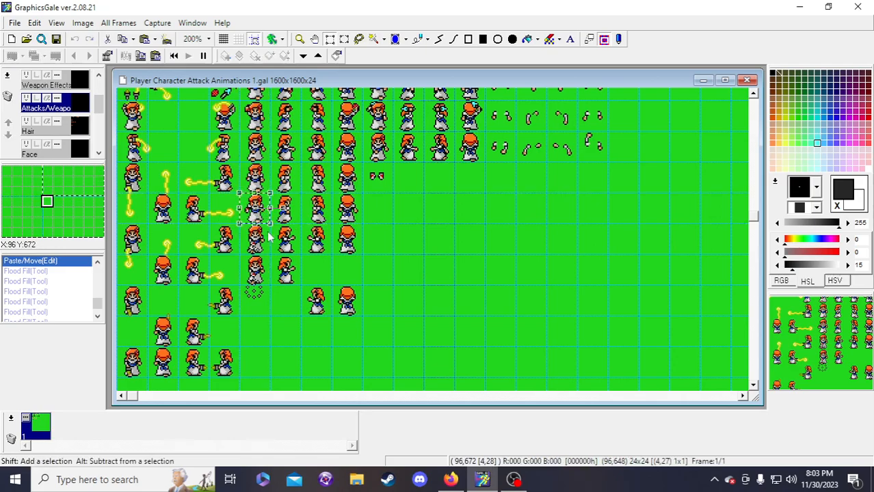
scroll(77, 147, "down", 4)
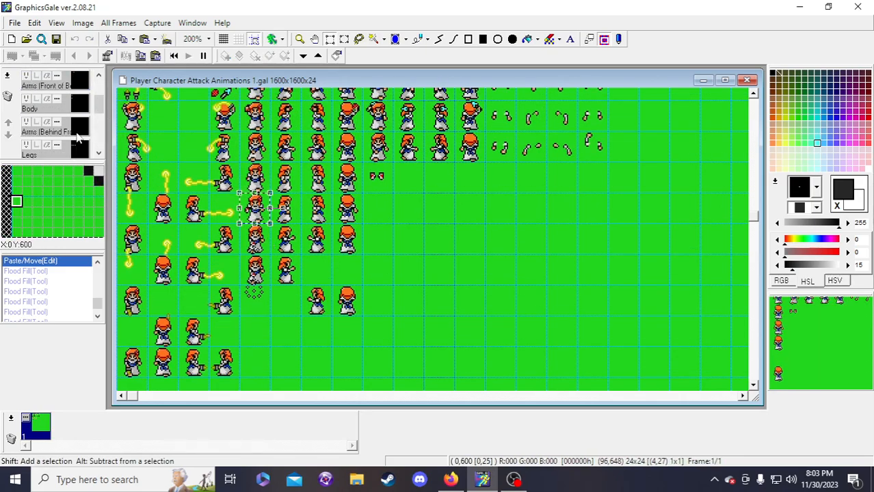
left_click(78, 132)
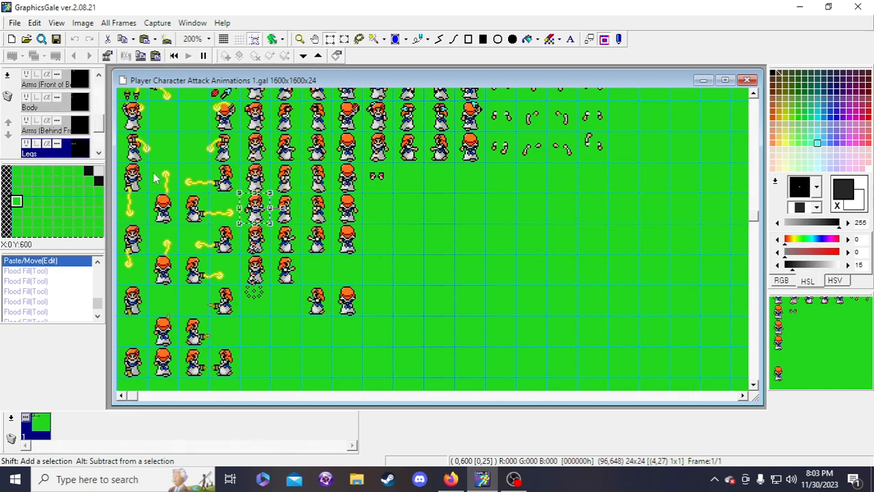
left_click(55, 151)
left_click(255, 208)
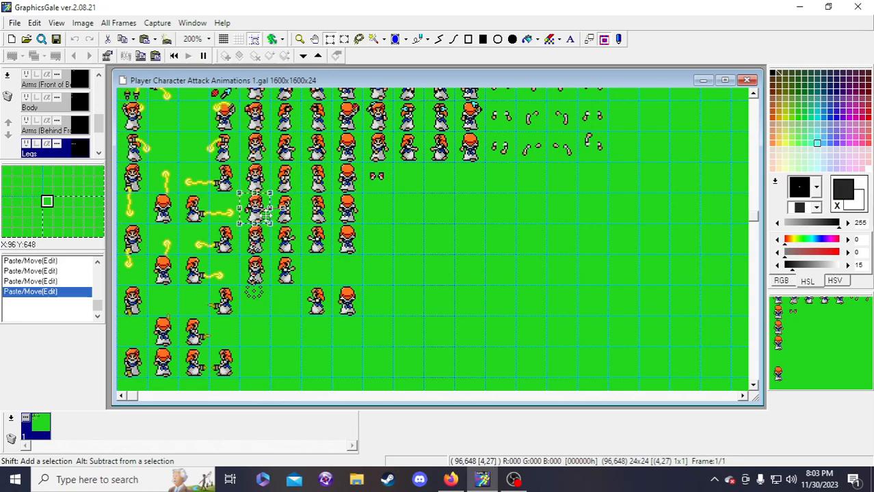
left_click_drag(255, 208, 255, 342)
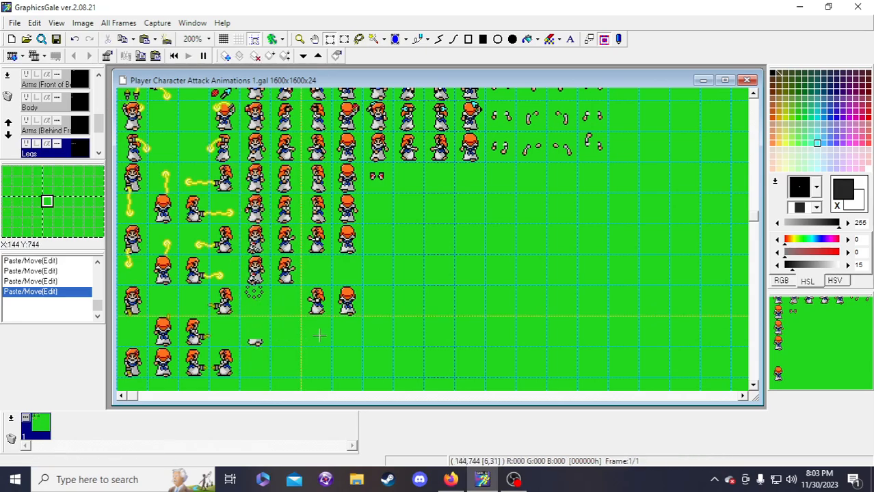
scroll(303, 321, "down", 2)
scroll(303, 301, "up", 2)
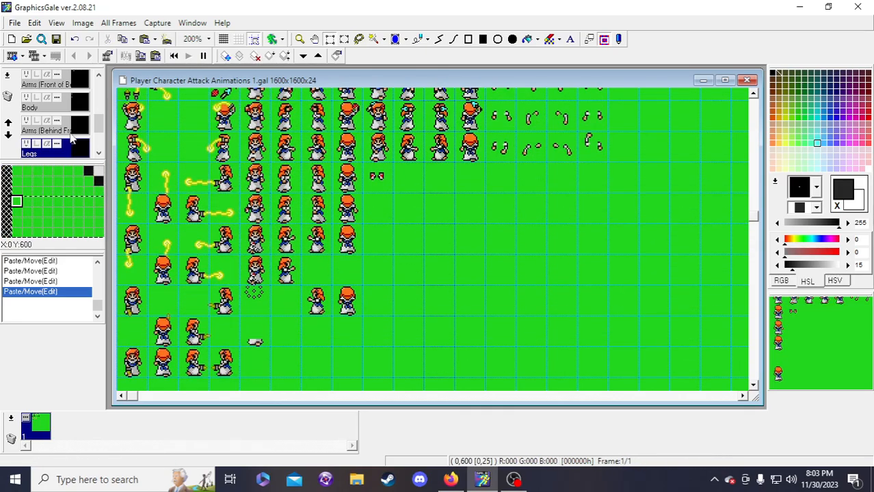
- On the Body layer, copy the front-facing body from grid cell 4,27 onto the new legs in cell 4,31
scroll(79, 130, "up", 1)
left_click(78, 130)
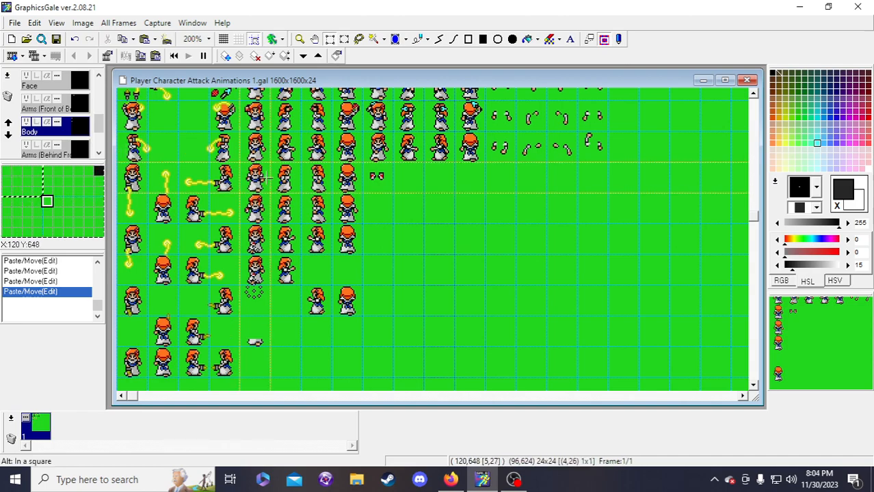
left_click_drag(264, 203, 253, 339)
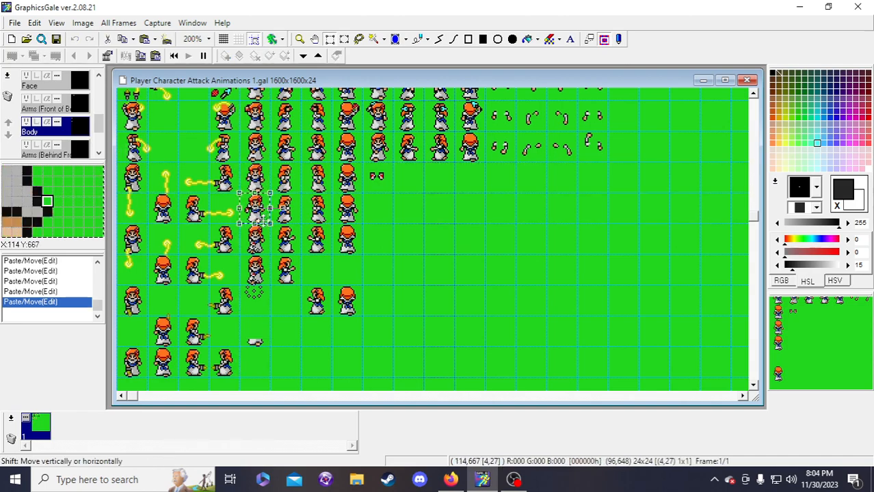
left_click(219, 308)
- Add the front-facing arms to the new frame on the Arms (Front of Body) layer and save the sprite sheet
left_click(78, 108)
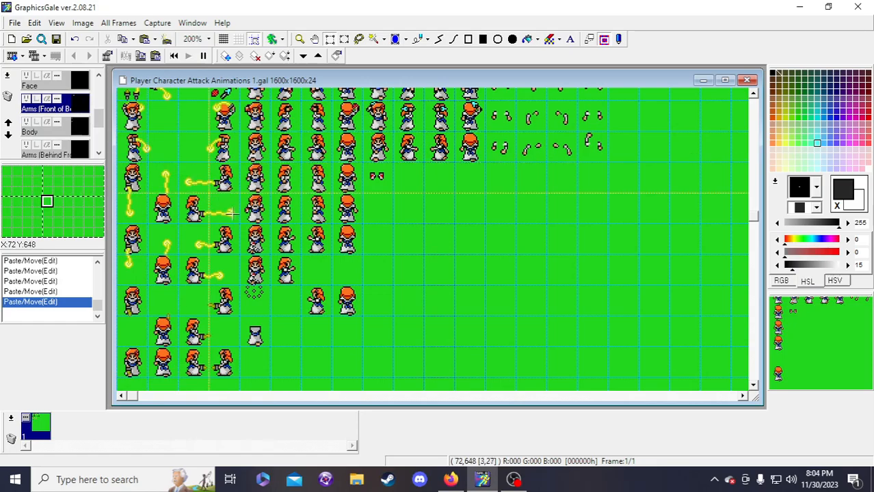
left_click(254, 210)
left_click_drag(261, 209, 267, 325)
left_click(285, 304)
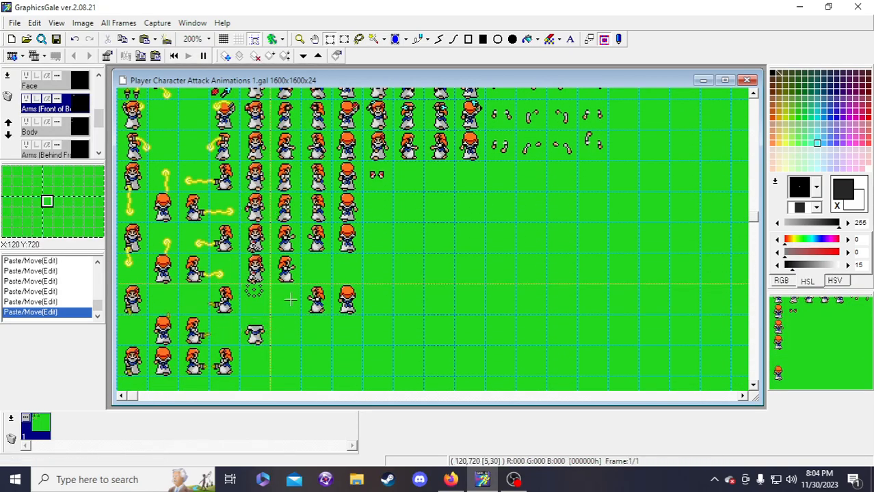
left_click(57, 39)
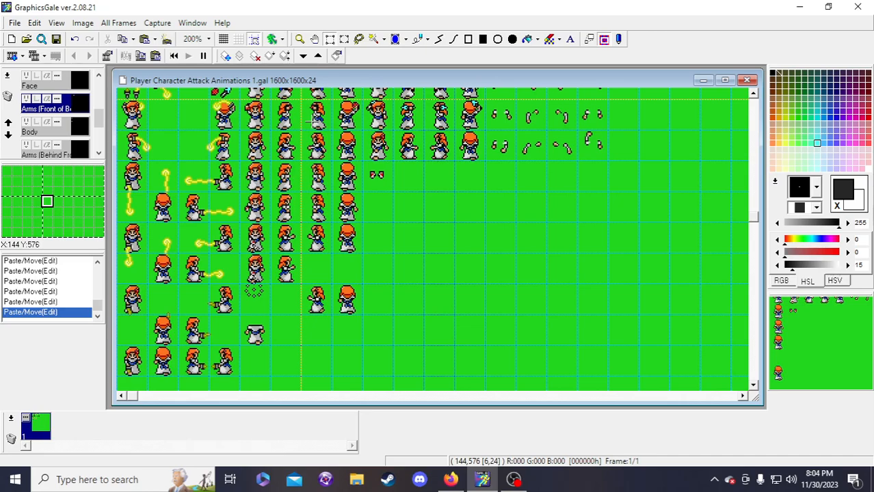
scroll(301, 188, "up", 2)
scroll(318, 164, "down", 1)
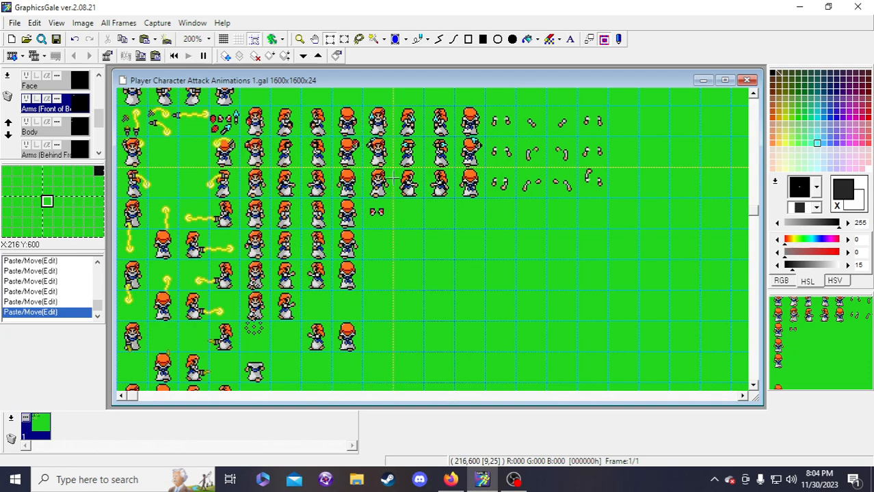
left_click(57, 40)
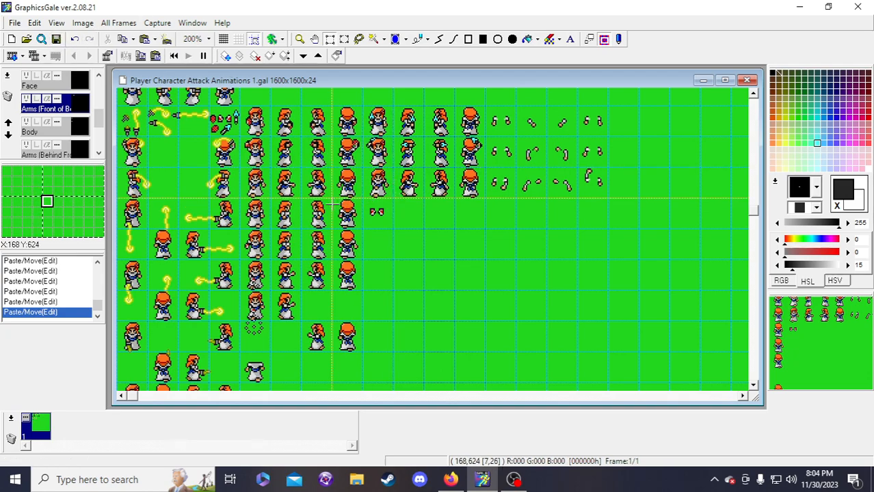
- On the Face layer, copy the front-facing face from grid cell 4,28 onto the new frame in cell 4,31
scroll(333, 206, "down", 1)
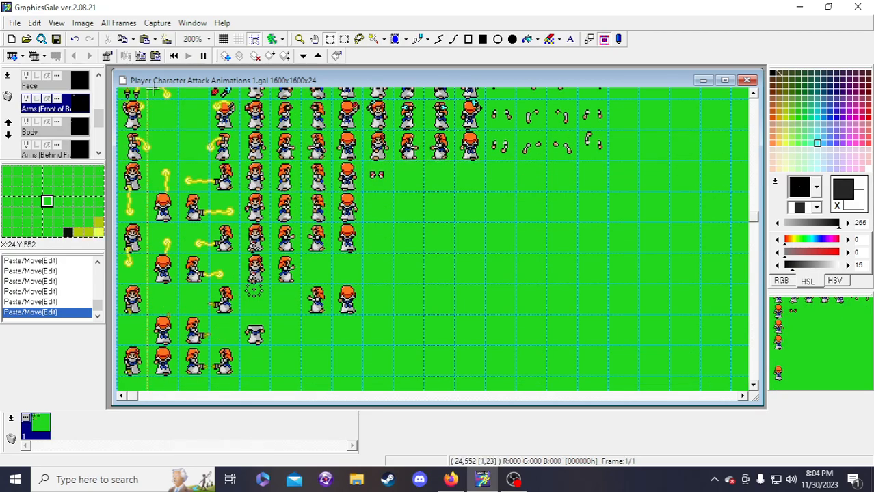
left_click(73, 82)
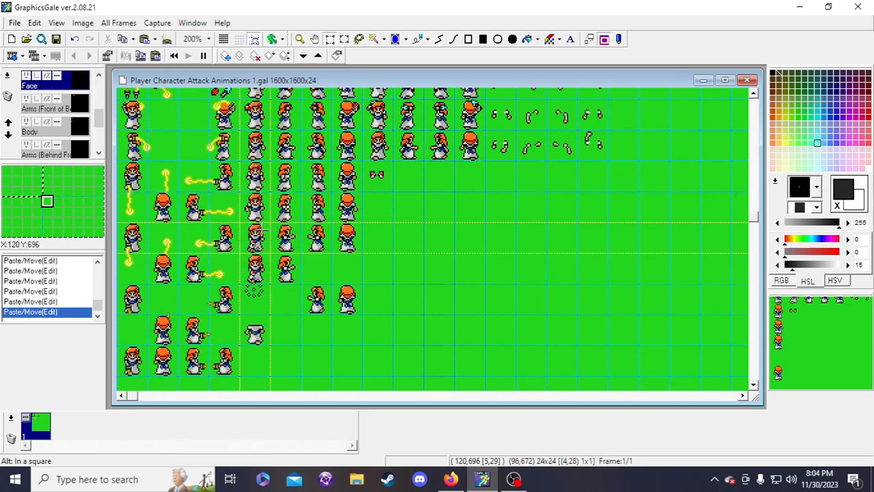
left_click_drag(255, 230, 260, 328)
left_click(279, 324)
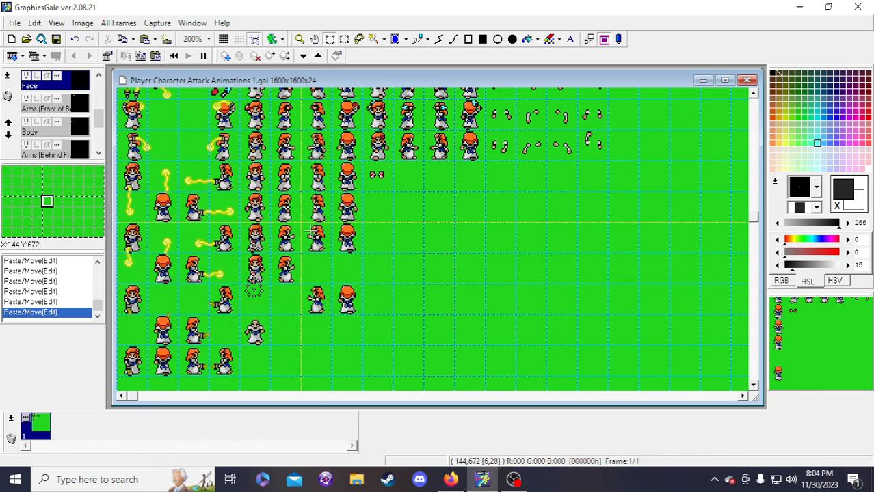
- Copy the front-facing hair onto the new frame on the Hair layer and bring that frame into the preview
scroll(87, 89, "up", 1)
left_click(85, 89)
left_click(256, 243)
left_click(257, 216)
left_click(259, 220)
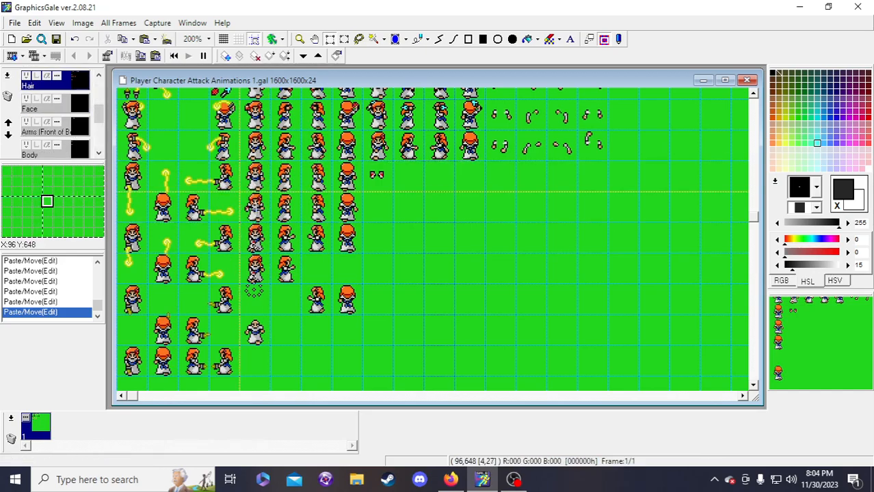
left_click_drag(259, 219, 254, 328)
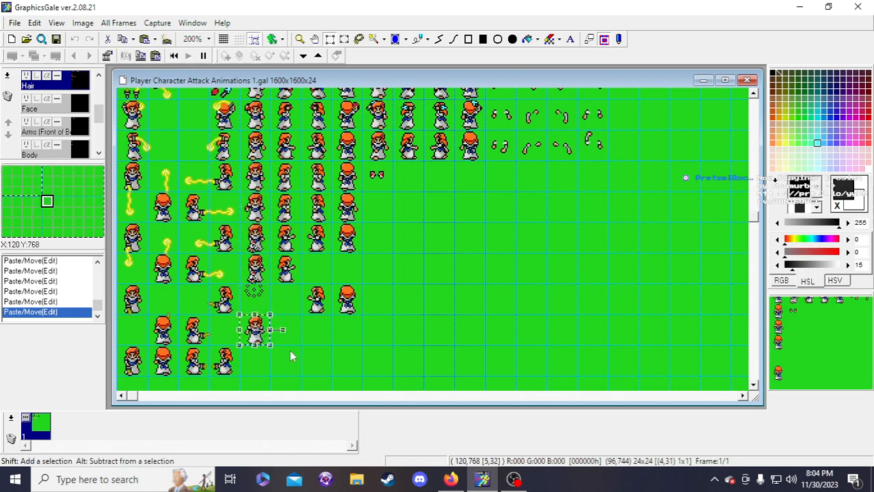
left_click(350, 356)
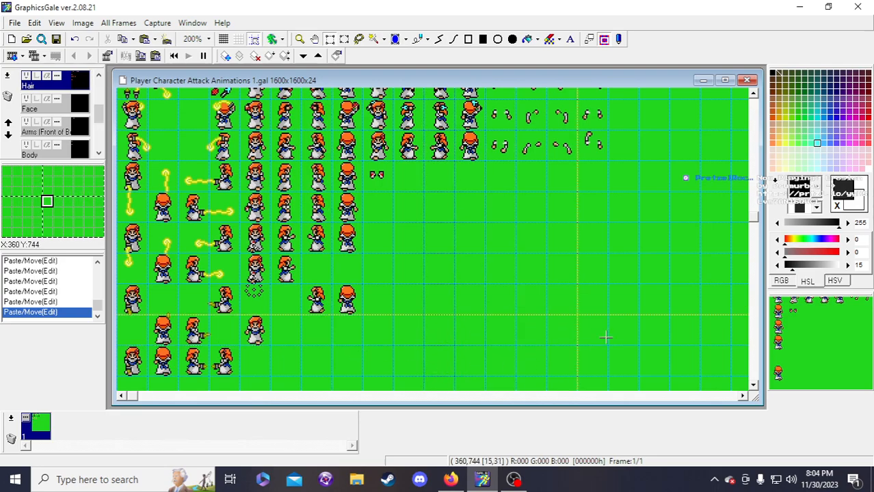
left_click_drag(806, 353, 871, 348)
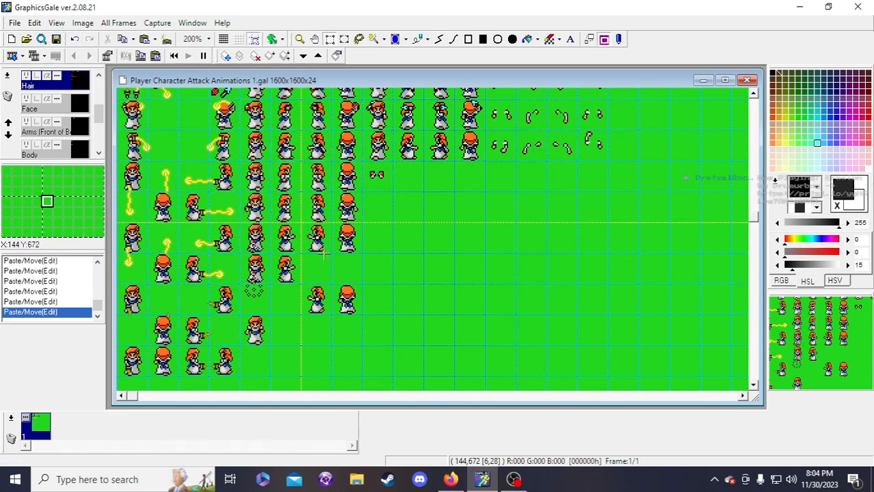
- Copy the front-facing pose's Attacks/Weapons layer content onto the new front-facing frame in grid cell 4,31
left_click(81, 127)
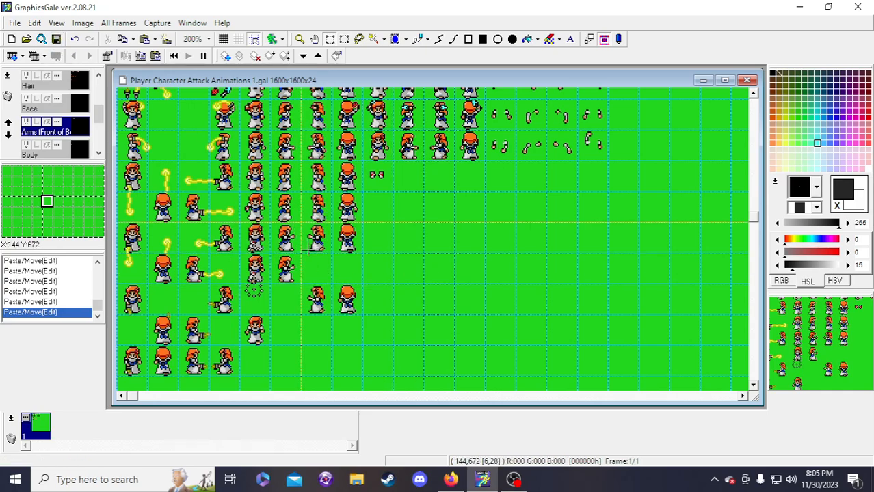
scroll(75, 114, "up", 2)
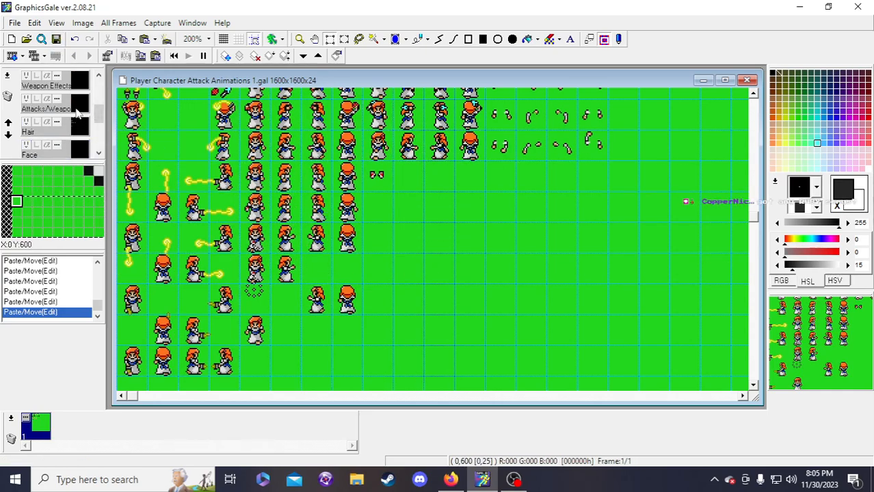
left_click(74, 107)
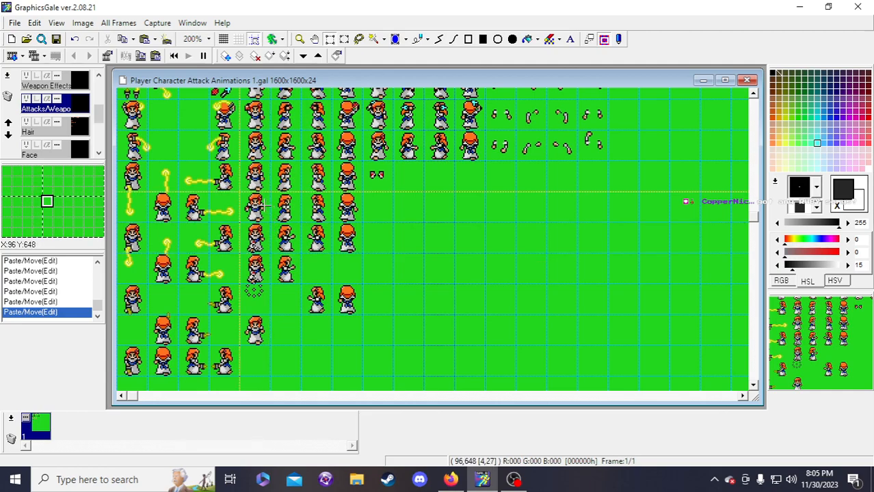
left_click(257, 330)
left_click(279, 335)
- Copy the two side-facing and back-facing legs from row 27, placing the first in cell 5,31 and the other two in cells 6,32 and 7,32
scroll(279, 335, "down", 2)
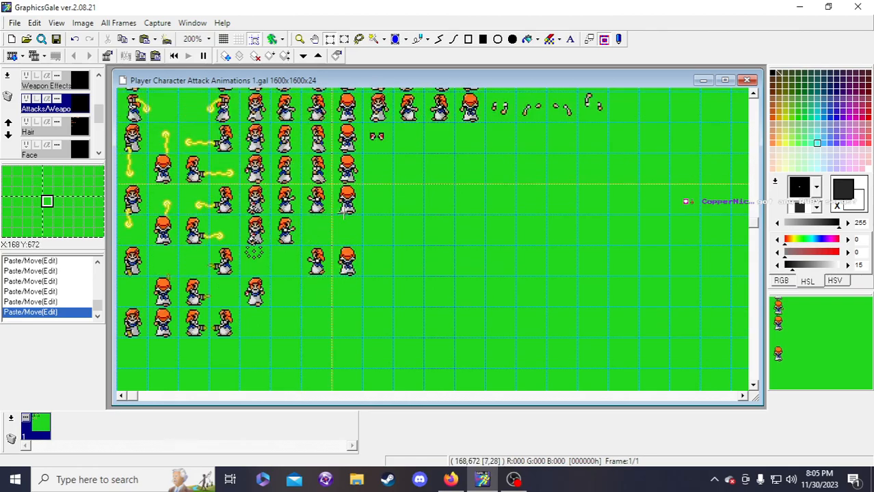
scroll(80, 145, "down", 2)
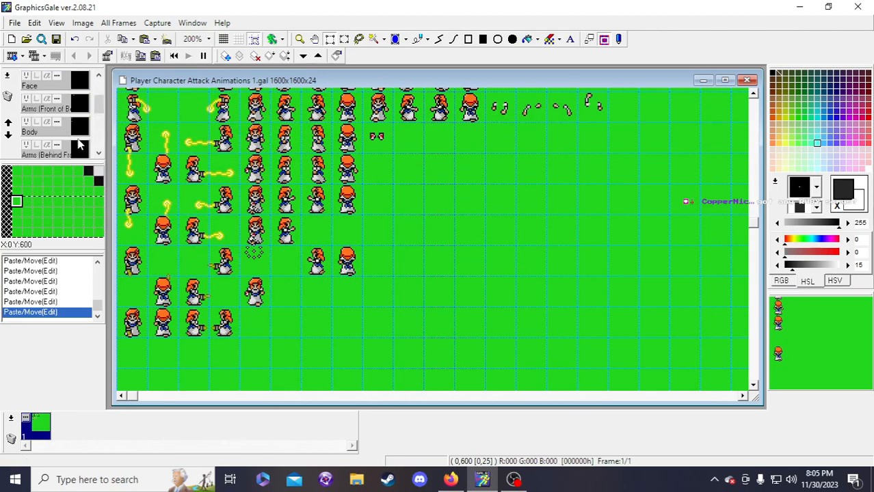
left_click(78, 146)
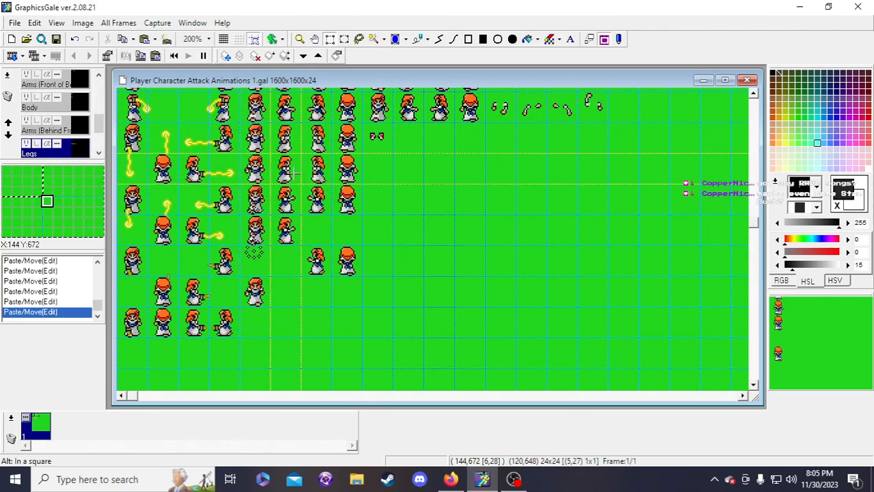
left_click_drag(350, 180, 342, 334)
right_click(317, 302)
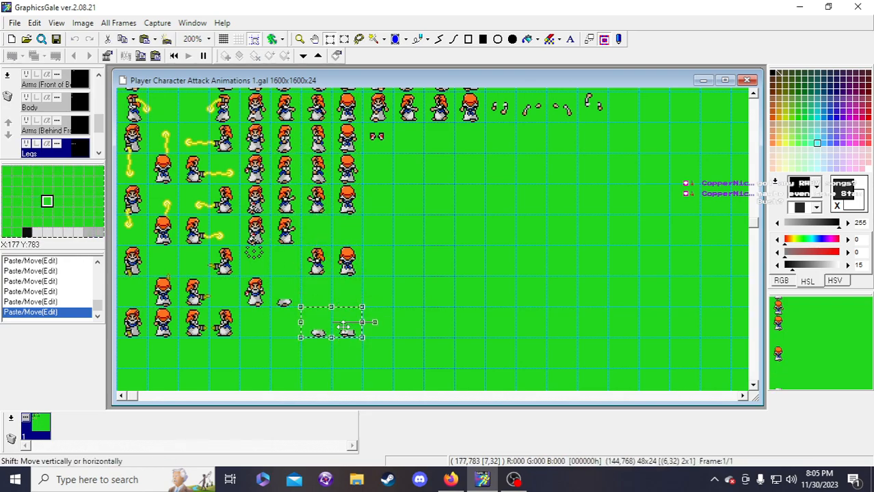
- On the Body layer, copy the side-facing and back-facing bodies onto their new legs in cells 5,31, 6,32 and 7,32
left_click(84, 120)
left_click(81, 102)
mouse_move(273, 164)
left_mouse_down()
mouse_move(335, 188)
mouse_move(351, 182)
mouse_move(322, 280)
mouse_move(339, 295)
mouse_move(342, 326)
left_mouse_up()
right_click(312, 281)
right_click(341, 327)
- On the Arms (Front of Body) layer, copy the side-facing and back-facing arms onto the three new bodies
left_click(80, 81)
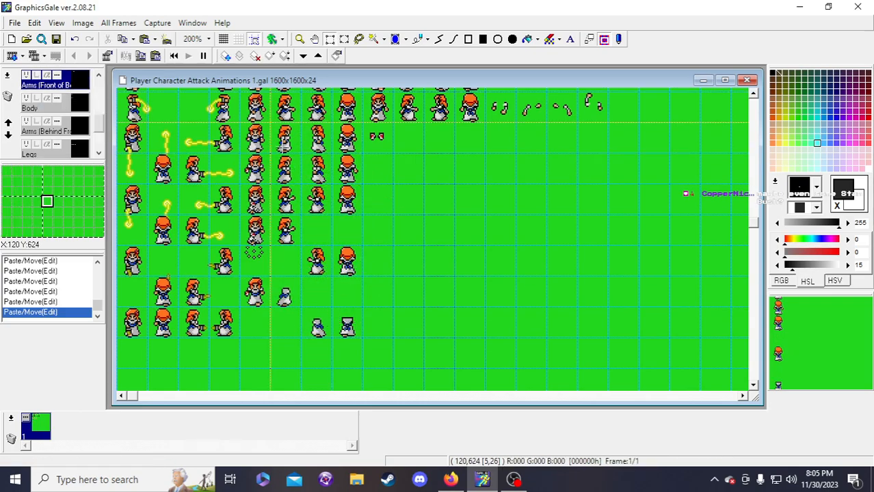
left_click_drag(295, 168, 337, 295)
right_click(314, 283)
right_click(330, 298)
left_click_drag(336, 297, 335, 325)
right_click(335, 325)
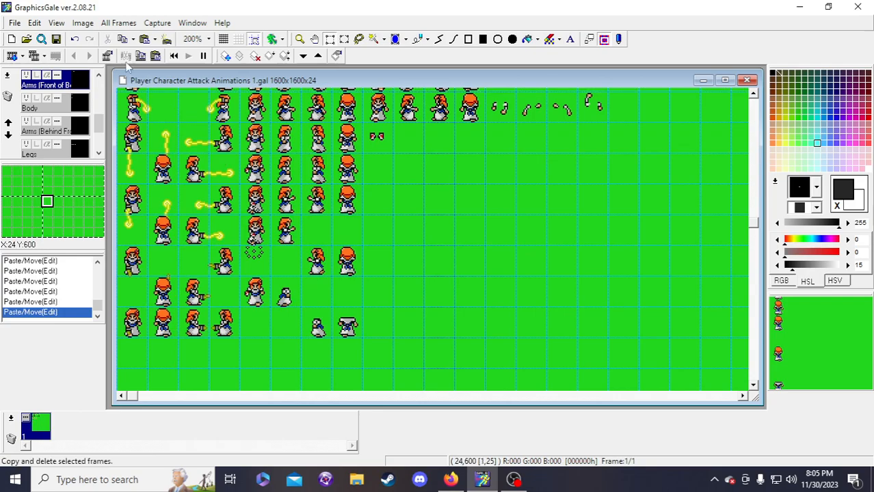
- On the Face layer, copy the side-facing and back-facing 72x24 face block from row 28 onto the three new frames
scroll(76, 102, "up", 1)
scroll(75, 107, "up", 1)
left_click(75, 106)
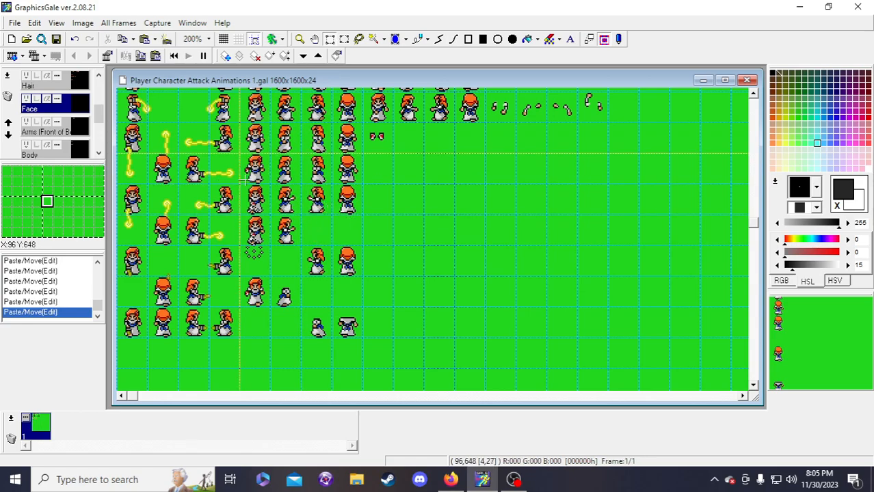
left_click_drag(289, 192, 342, 200)
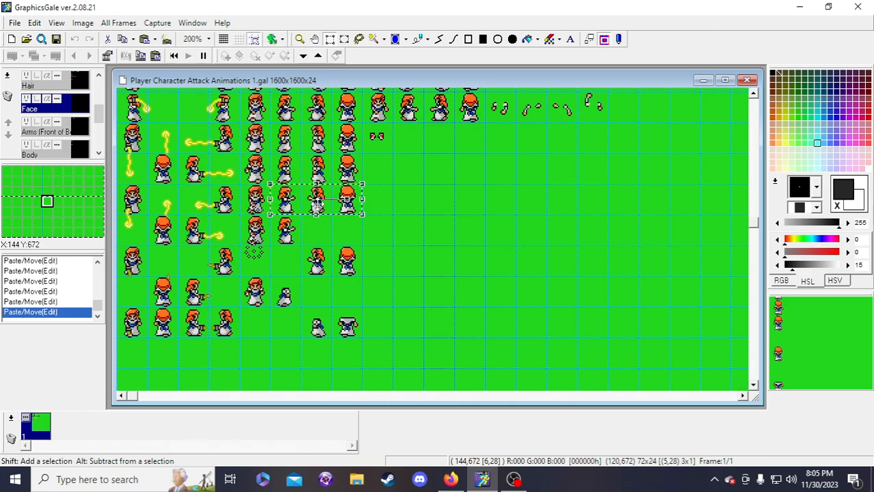
left_click_drag(316, 214, 330, 318)
left_click(209, 214)
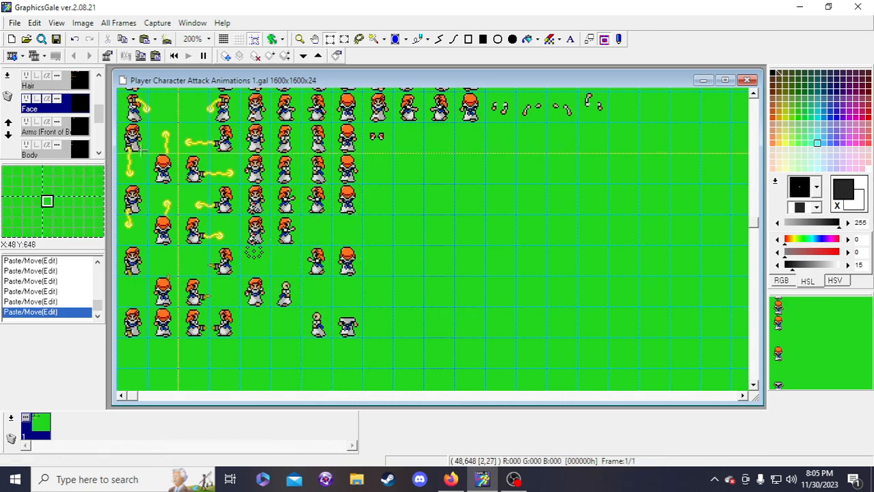
- On the Hair layer, copy the side-facing and back-facing hair onto the three new frames and save the sheet
left_click(73, 80)
mouse_move(272, 185)
left_mouse_down()
mouse_move(362, 214)
mouse_move(328, 226)
mouse_move(329, 287)
mouse_move(337, 287)
left_mouse_up()
left_click_drag(334, 286, 334, 316)
left_click(331, 301)
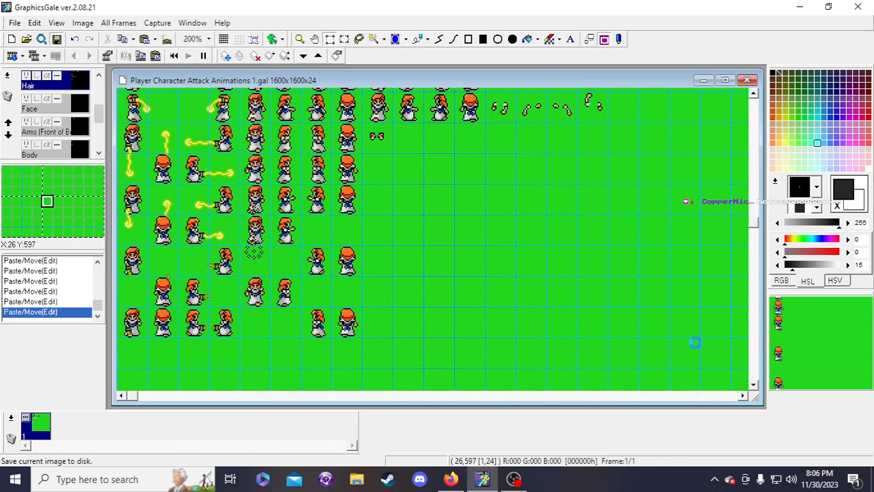
- Locate the grey ring effect sprites among the item sprites in the sheet's upper rows
left_click(300, 39)
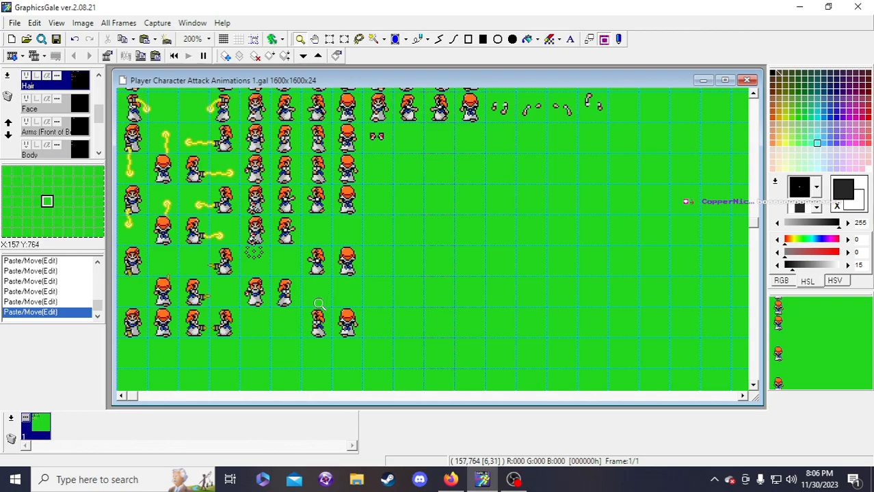
scroll(54, 130, "down", 3)
left_click(75, 139)
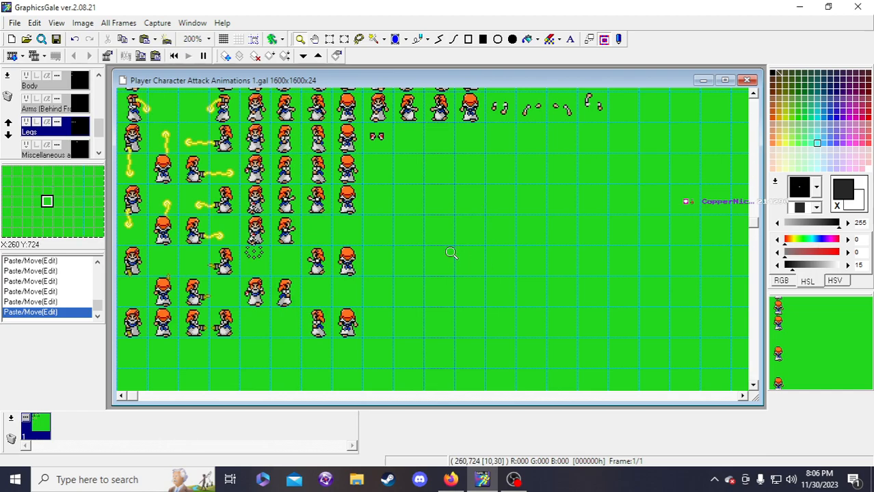
left_click(257, 296)
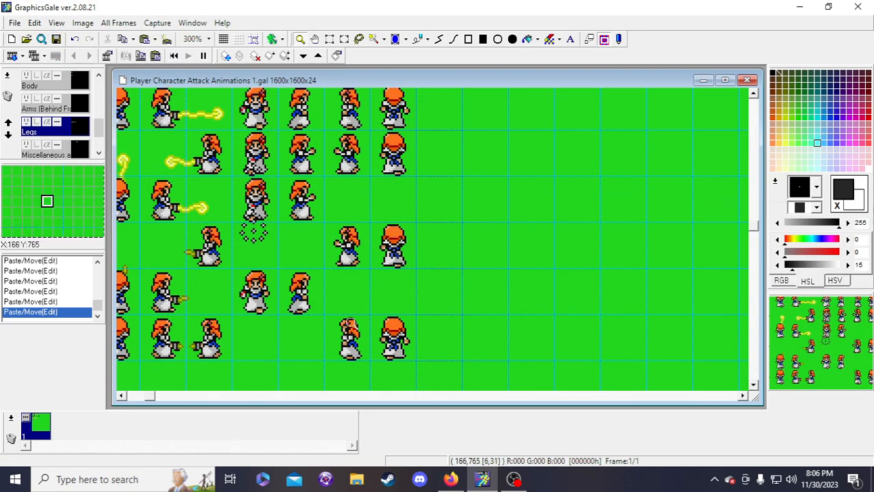
left_click_drag(151, 396, 117, 400)
scroll(311, 298, "down", 1)
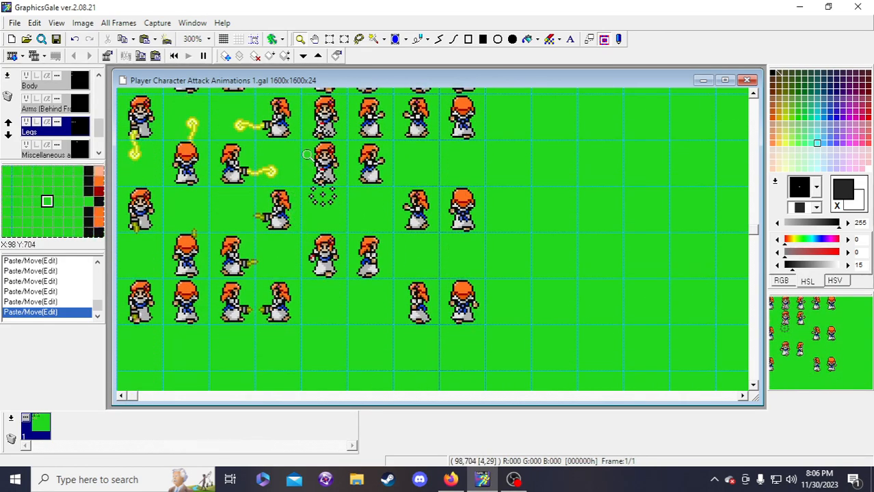
left_click(333, 40)
scroll(476, 213, "up", 2)
scroll(266, 207, "down", 1)
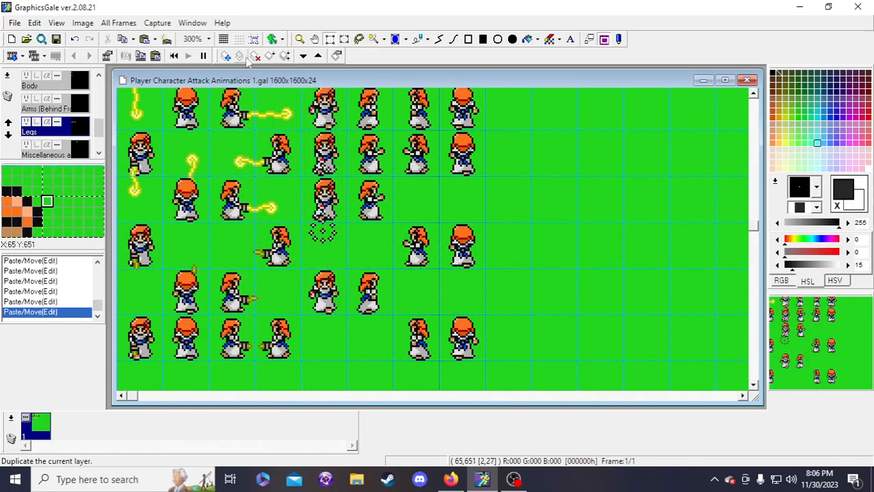
scroll(301, 198, "up", 1)
scroll(301, 198, "up", 15)
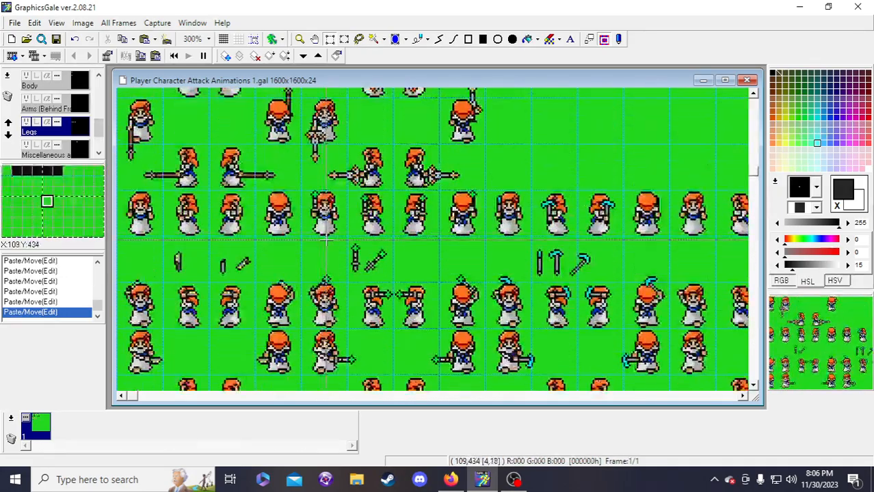
scroll(322, 233, "up", 10)
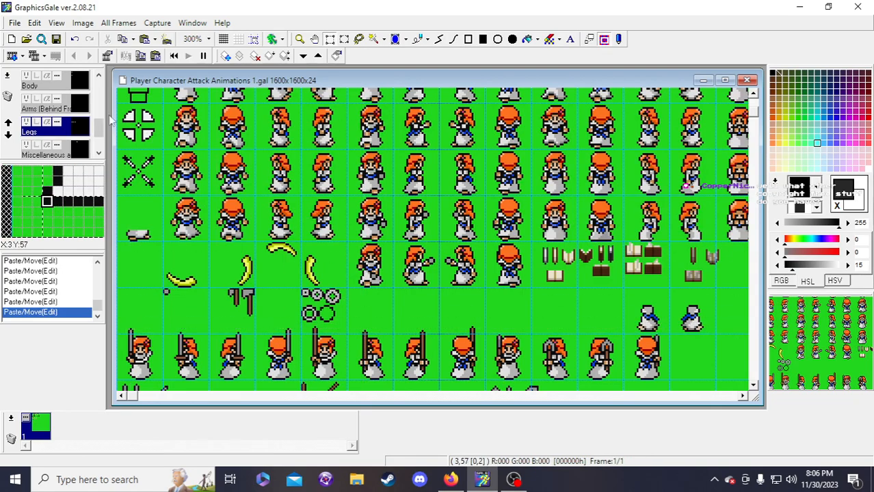
left_click(299, 39)
right_click(335, 257)
left_click(179, 299)
right_click(173, 301)
left_click(173, 304)
right_click(177, 302)
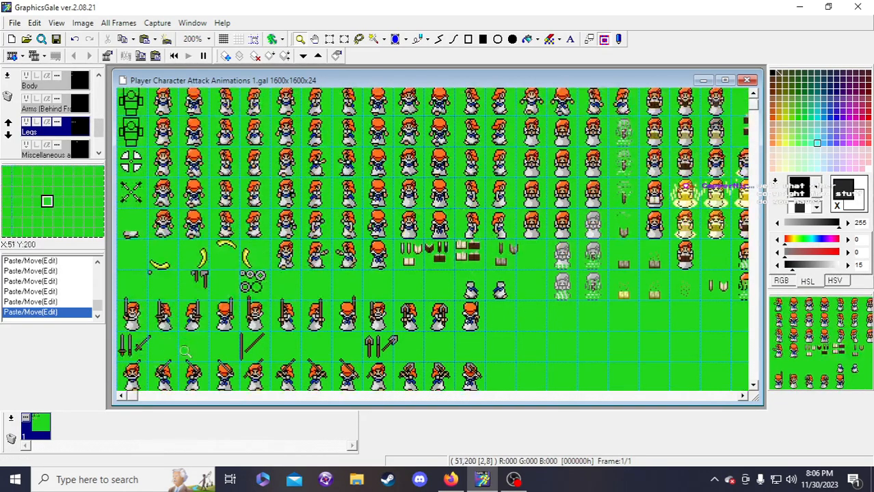
left_click(182, 299)
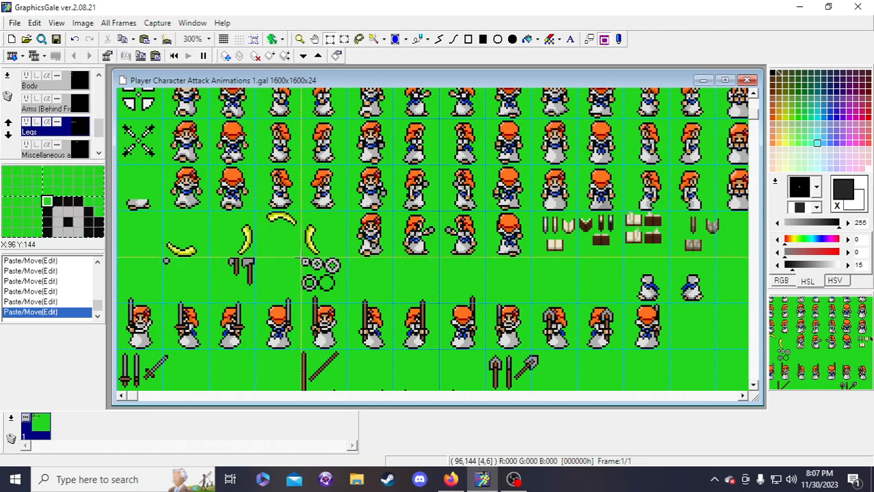
- On the Attacks/Weapons layer, copy the 24x18 block of ring sprites from cell 4,6 into empty cell 6,31
left_click_drag(301, 259, 345, 295)
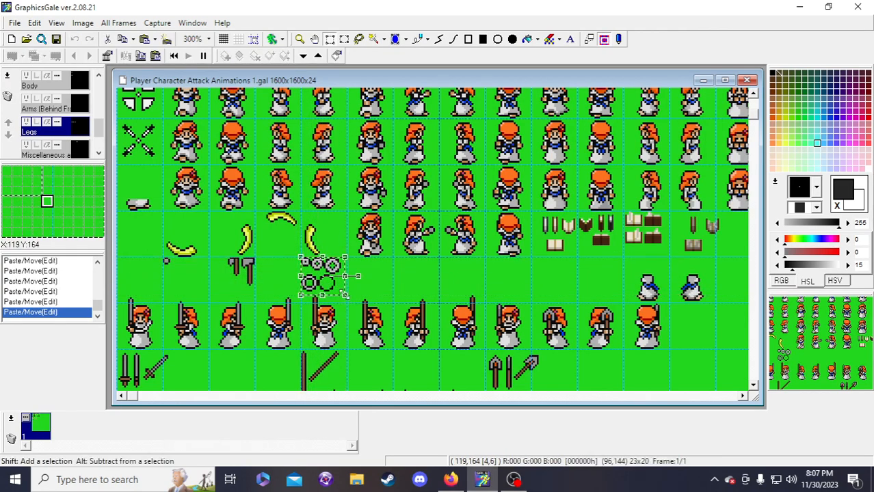
scroll(75, 135, "up", 3)
left_click(81, 102)
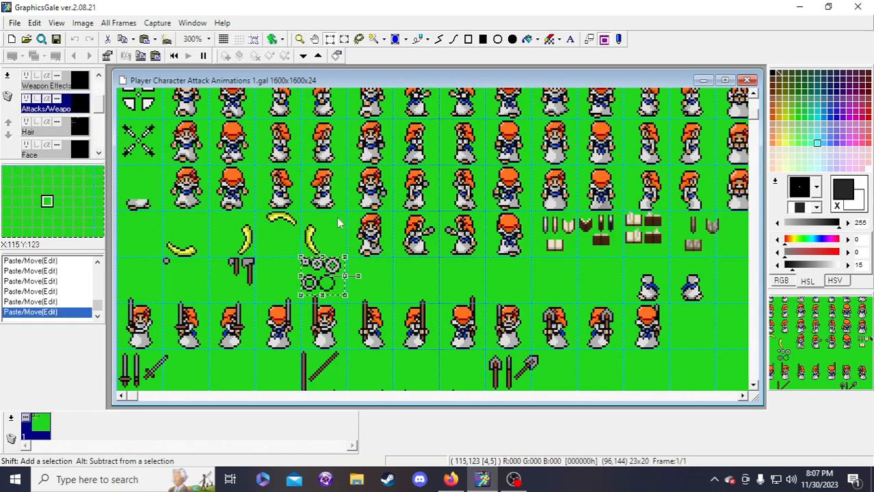
left_click(355, 291)
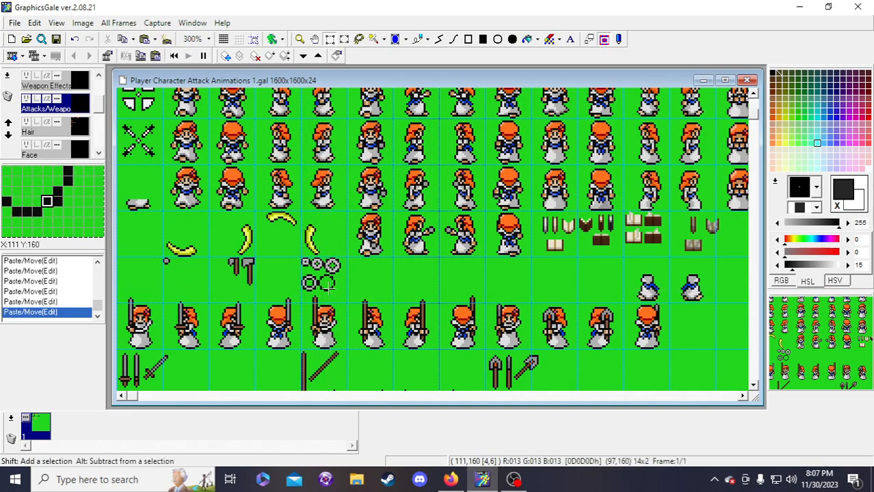
left_click_drag(300, 293, 349, 256)
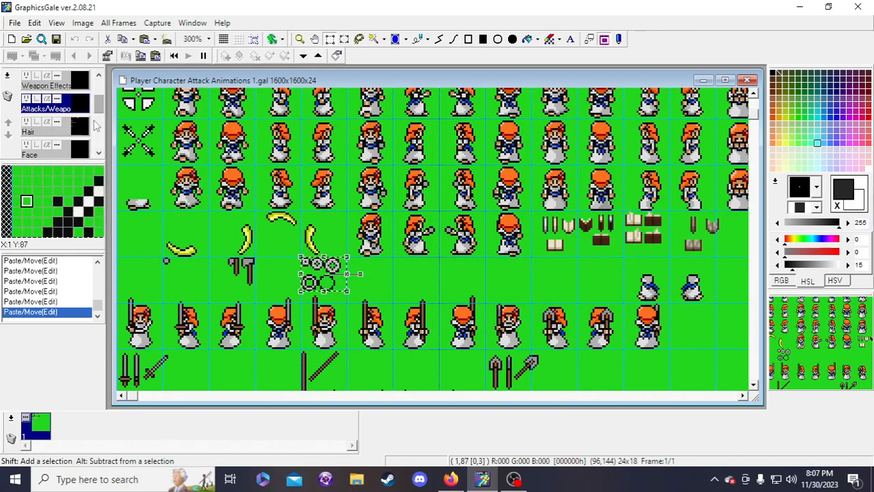
left_click(76, 81)
mouse_move(325, 277)
left_mouse_down()
mouse_move(421, 315)
mouse_move(456, 296)
mouse_move(320, 279)
left_mouse_up()
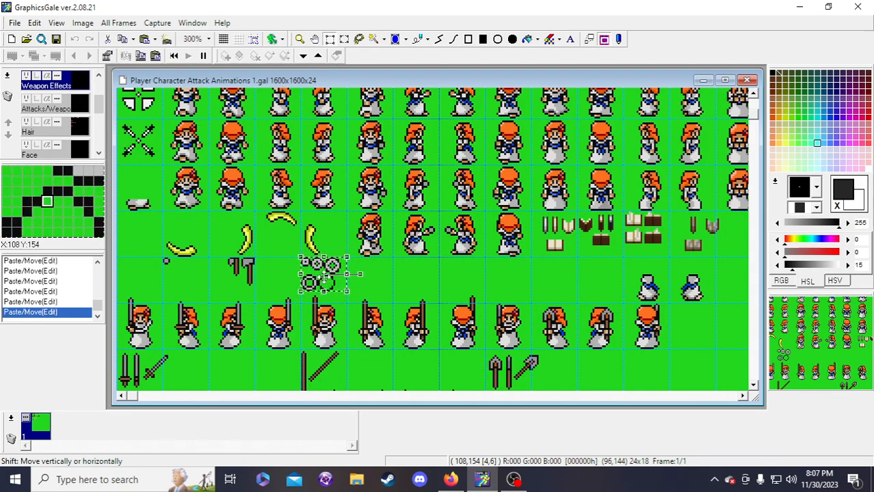
left_click(80, 108)
left_click_drag(322, 279, 543, 245)
scroll(524, 309, "down", 12)
scroll(520, 294, "up", 3)
left_click_drag(135, 400, 205, 400)
scroll(235, 294, "up", 2)
scroll(345, 272, "up", 1)
left_click_drag(256, 324, 381, 324)
scroll(387, 319, "up", 4)
left_click_drag(203, 399, 141, 399)
scroll(523, 325, "down", 5)
scroll(619, 170, "up", 1)
left_click_drag(628, 148, 379, 267)
scroll(359, 277, "down", 2)
scroll(520, 282, "up", 1)
left_click(426, 274)
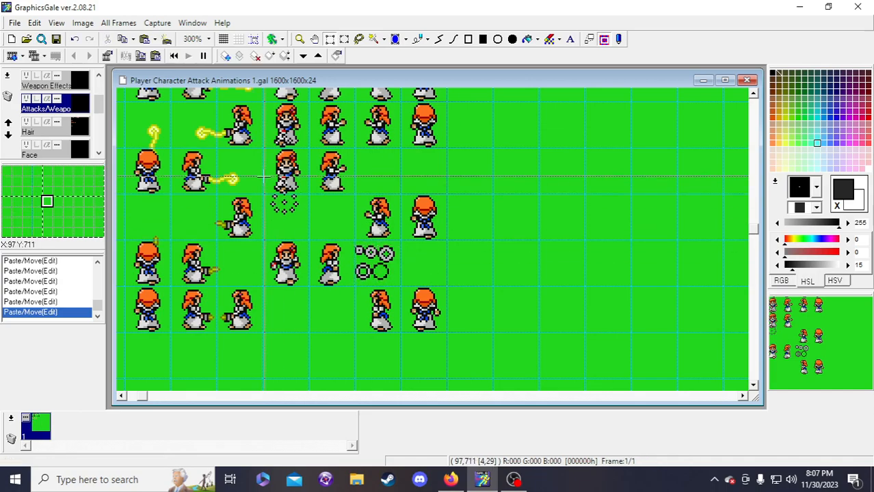
- With grid snapping on, cut the ring sprites in cell 6,31 from the Attacks/Weapons layer and paste them onto the Weapon Effects layer
left_click(254, 39)
left_click_drag(277, 180, 290, 335)
left_click(71, 82)
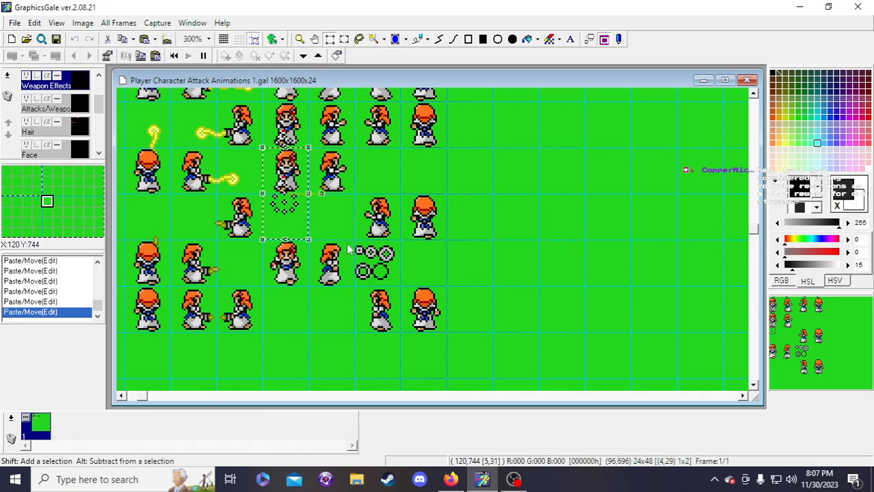
left_click(85, 108)
left_click(369, 270)
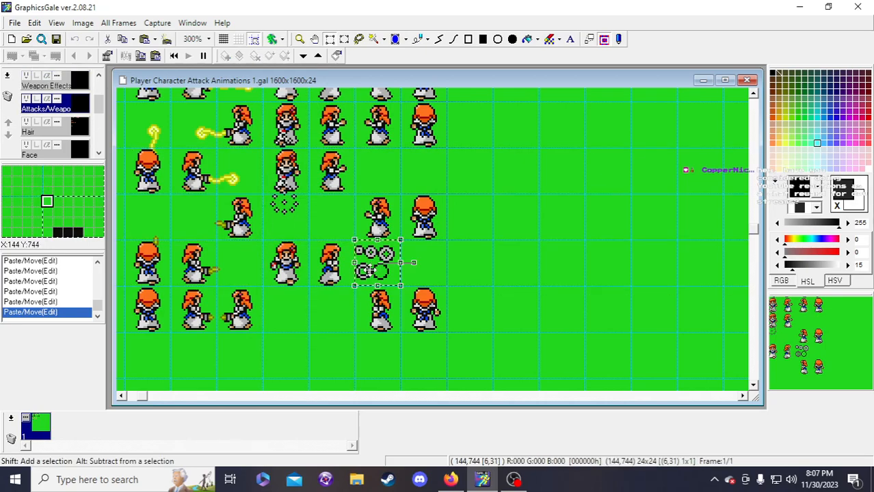
key("ctrl+x")
left_click(87, 77)
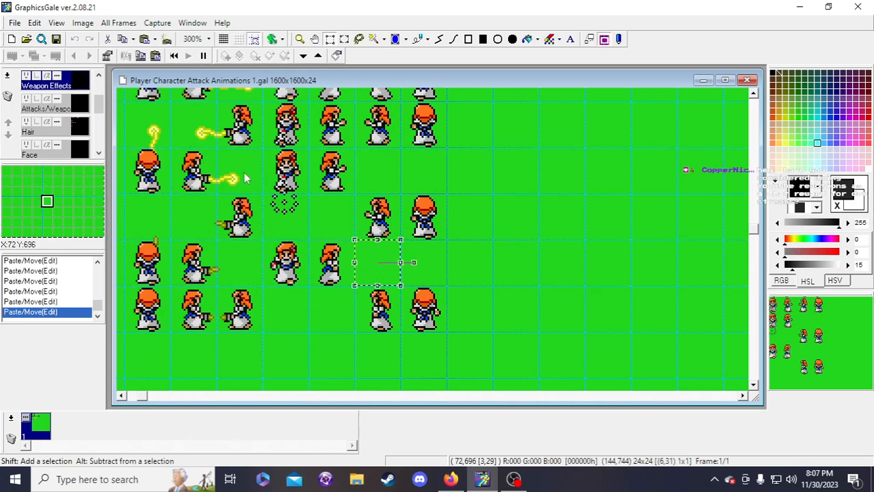
key("ctrl+v")
left_click(364, 232)
- Copy the 24x48 front-facing spray effect from cell 4,29 to cell 4,31 on the Weapon Effects layer and save the sheet
left_click_drag(287, 190, 290, 286)
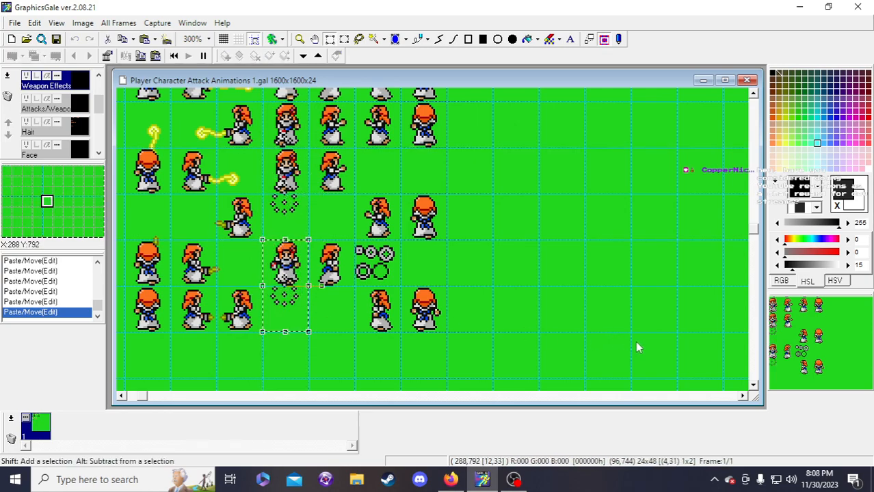
left_click(465, 305)
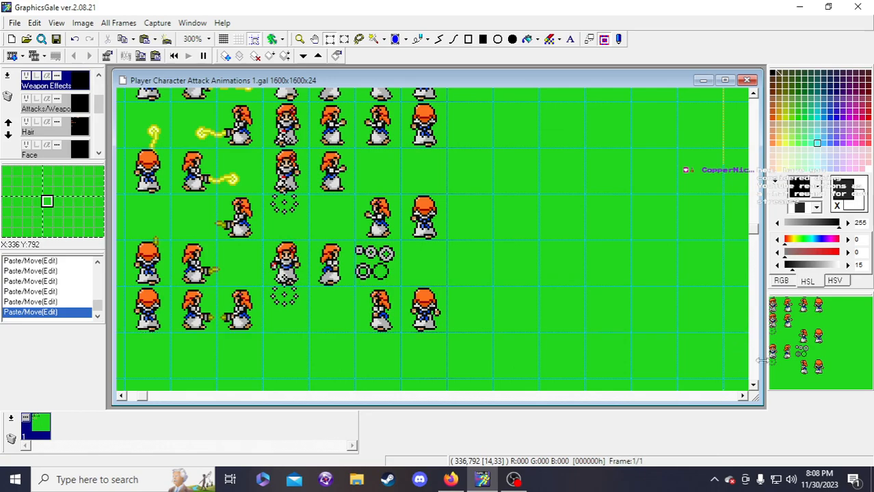
scroll(838, 360, "up", 1)
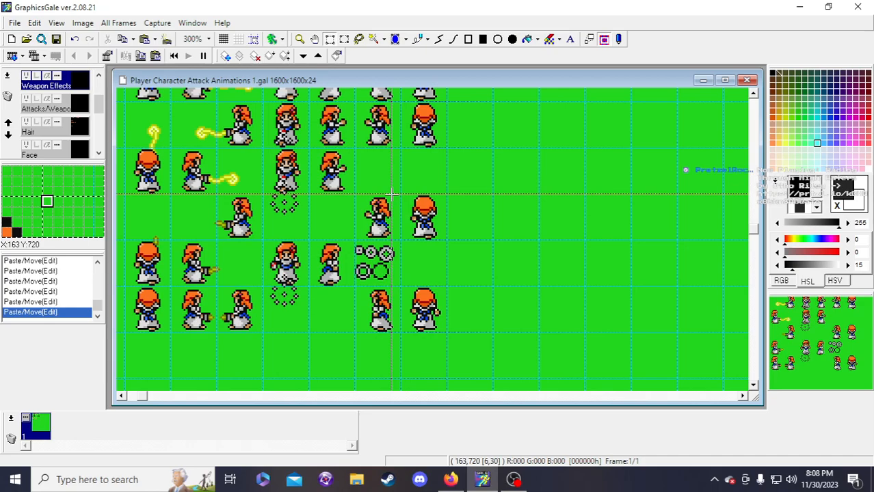
left_click(56, 39)
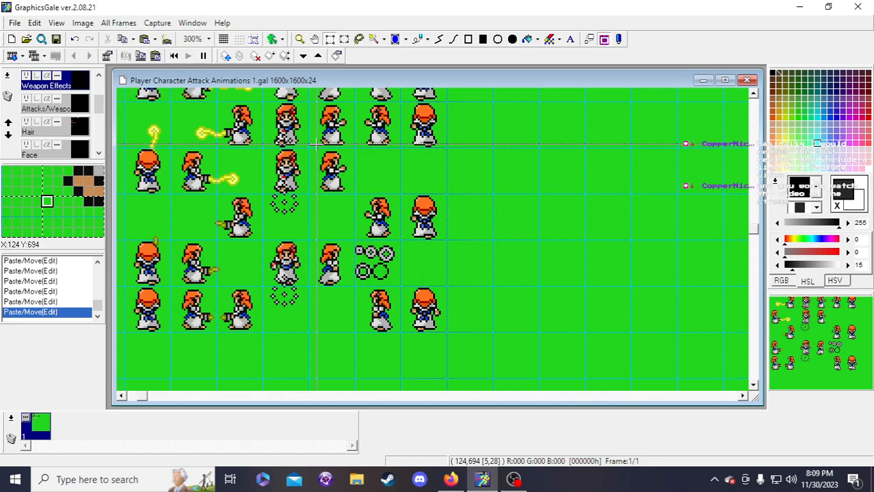
key("ctrl+s")
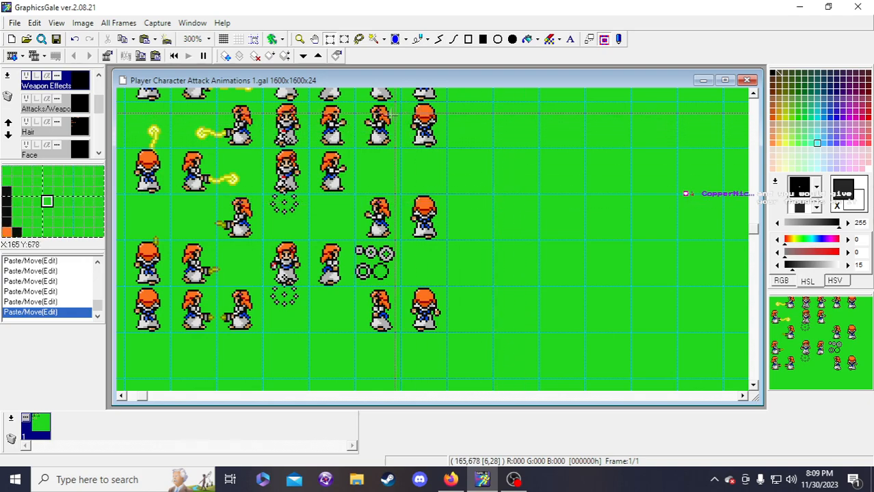
- Dismiss the Norton restart notification
scroll(48, 136, "up", 1)
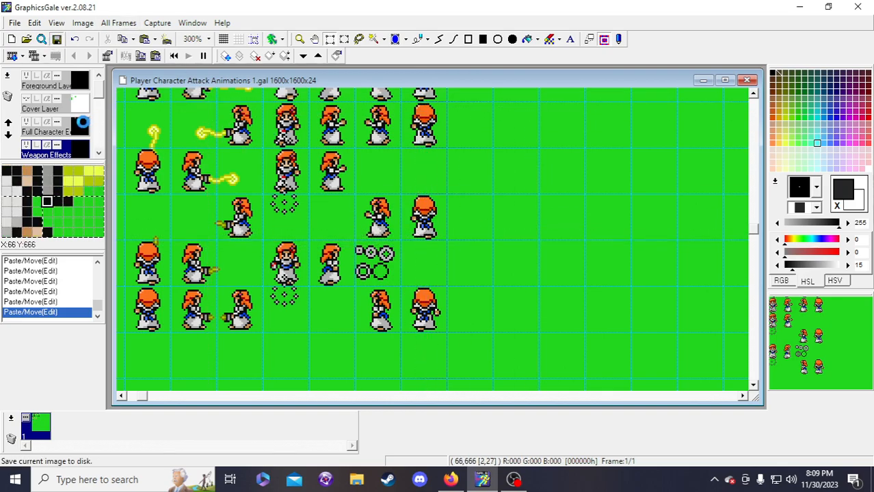
scroll(84, 129, "down", 1)
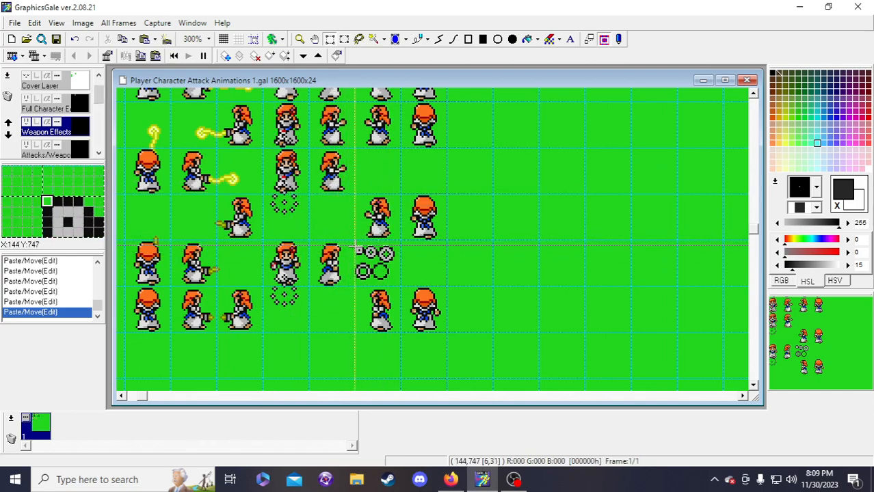
scroll(96, 131, "down", 1)
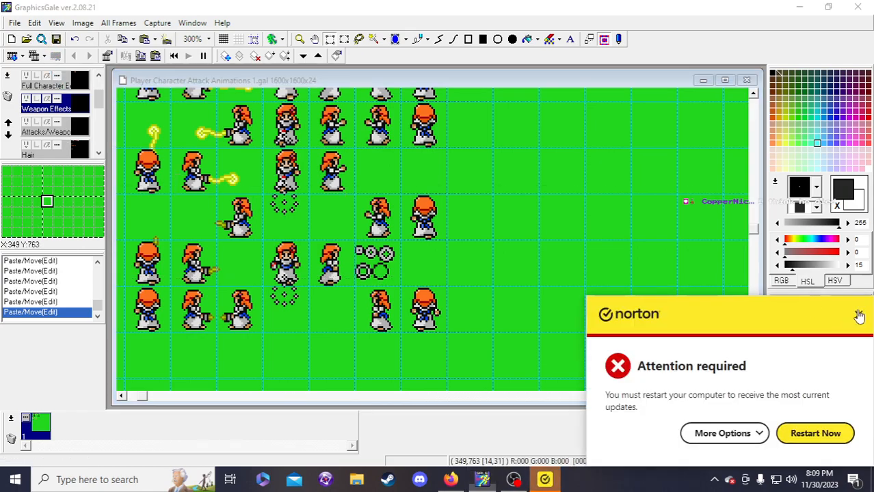
left_click(858, 314)
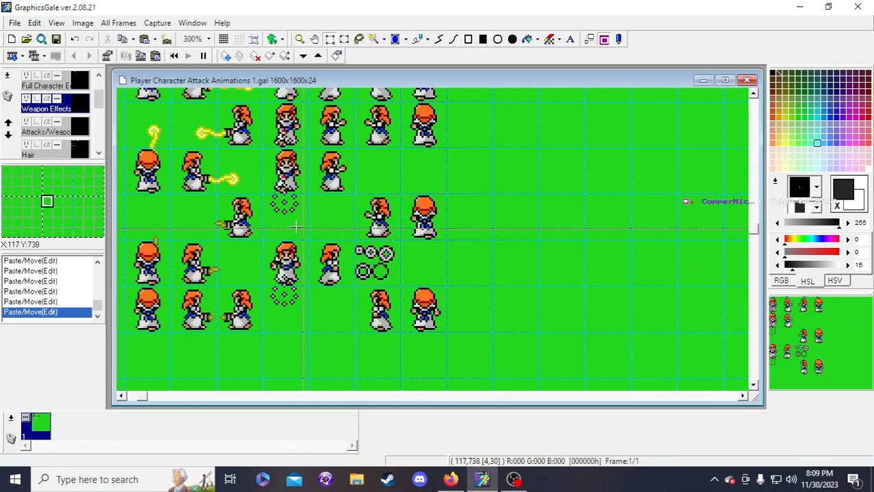
- On the Weapon Effects layer, flood-fill the smallest ring in cell 6,31 with red (HSL 358, 98, 48)
left_click(83, 136)
scroll(75, 137, "down", 4)
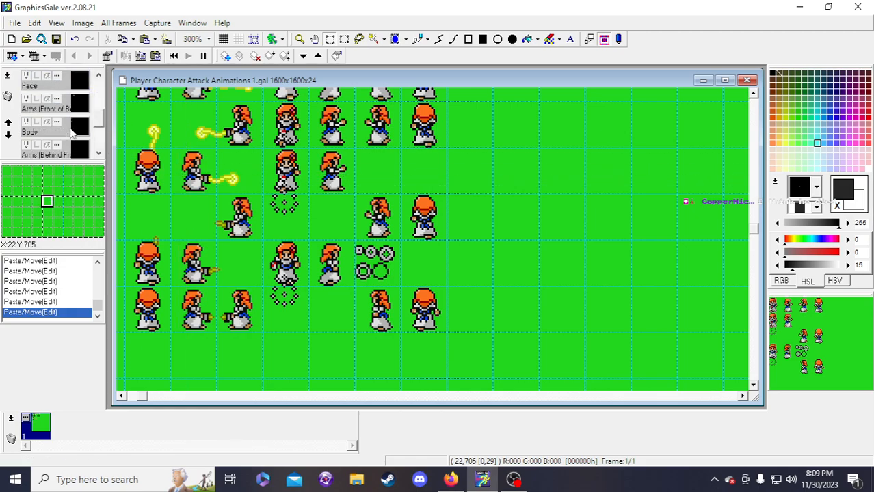
scroll(73, 134, "down", 1)
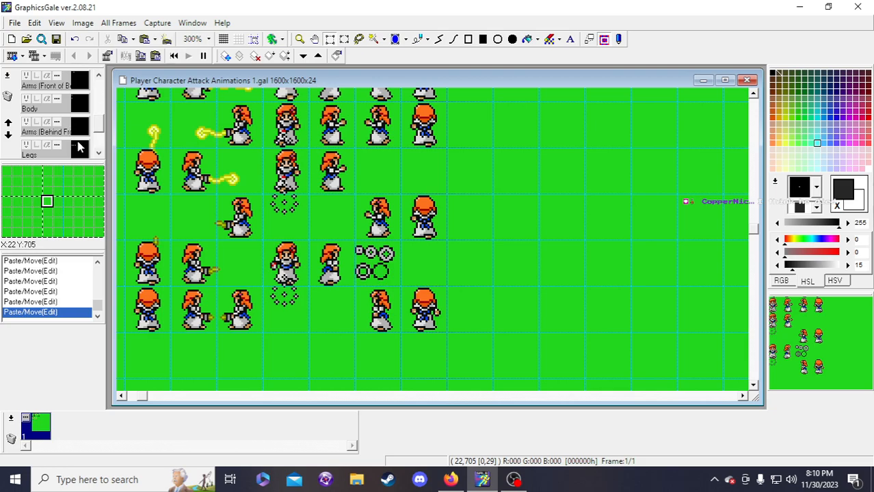
left_click(528, 39)
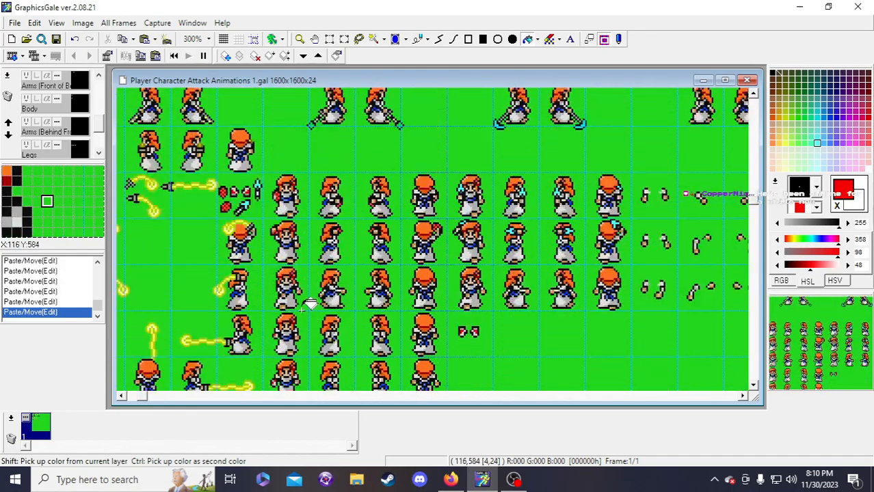
scroll(309, 304, "down", 5)
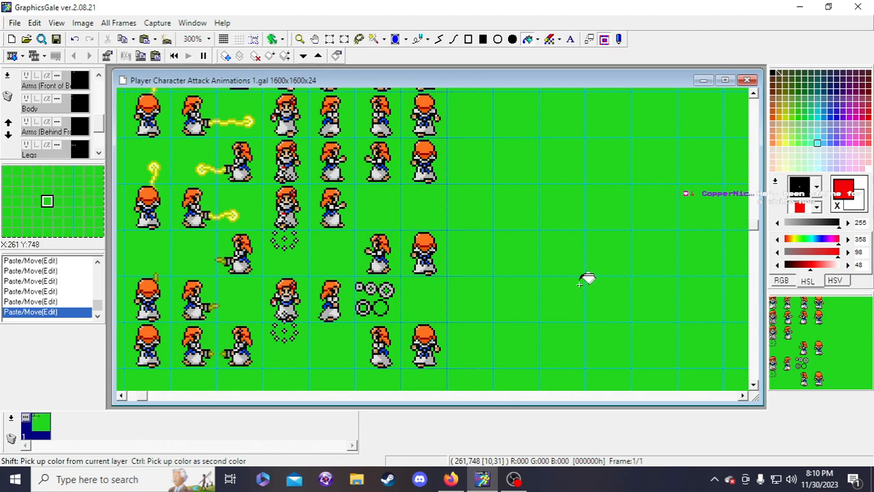
scroll(349, 287, "down", 1)
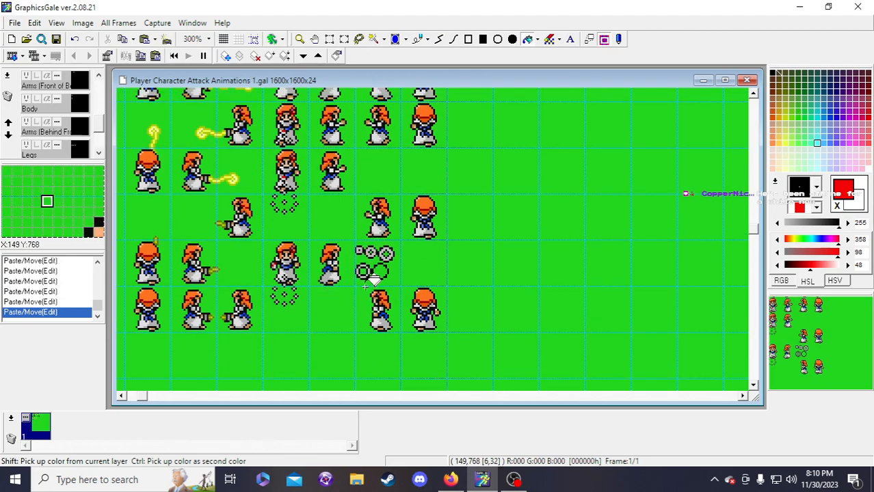
scroll(75, 129, "up", 4)
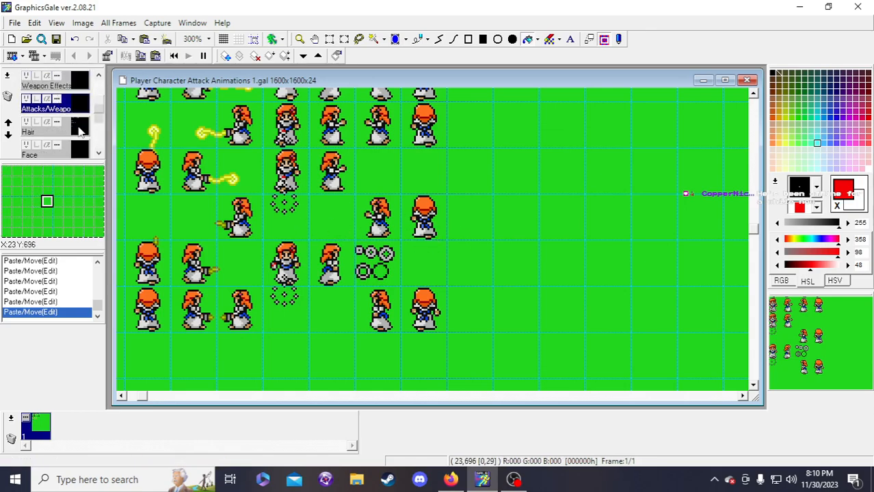
left_click(69, 85)
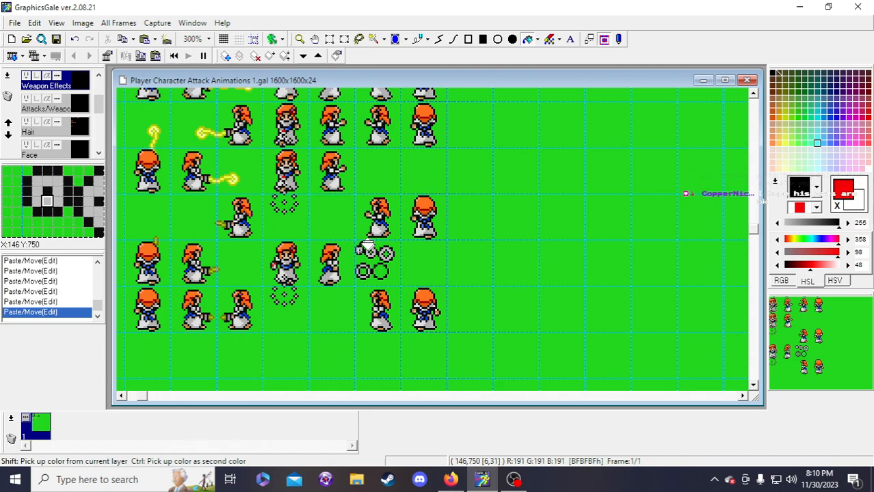
left_click(359, 250)
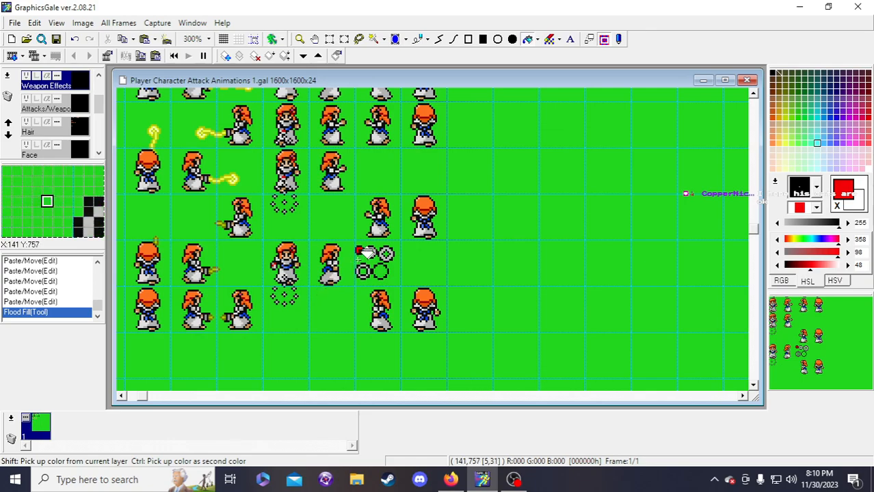
- Flood-fill the second, third and fourth rings in cell 6,31 with the same red, leaving the thin black ring uncoloured
left_click(369, 252)
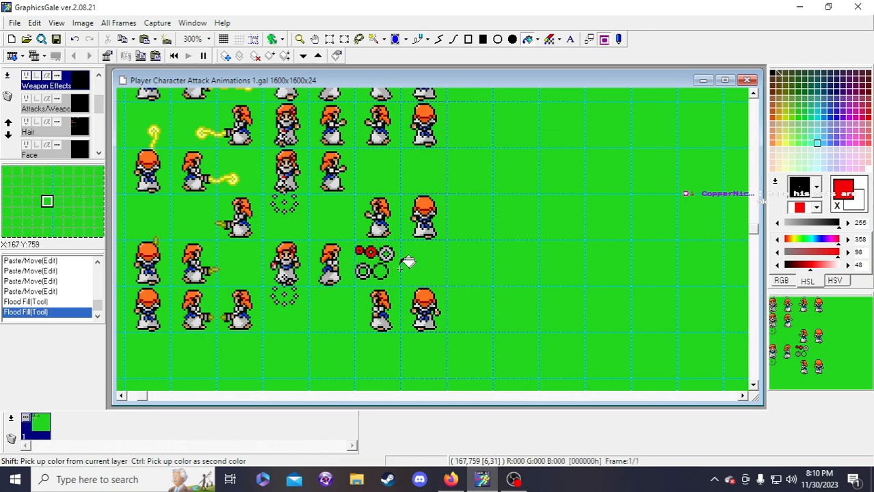
left_click(387, 253)
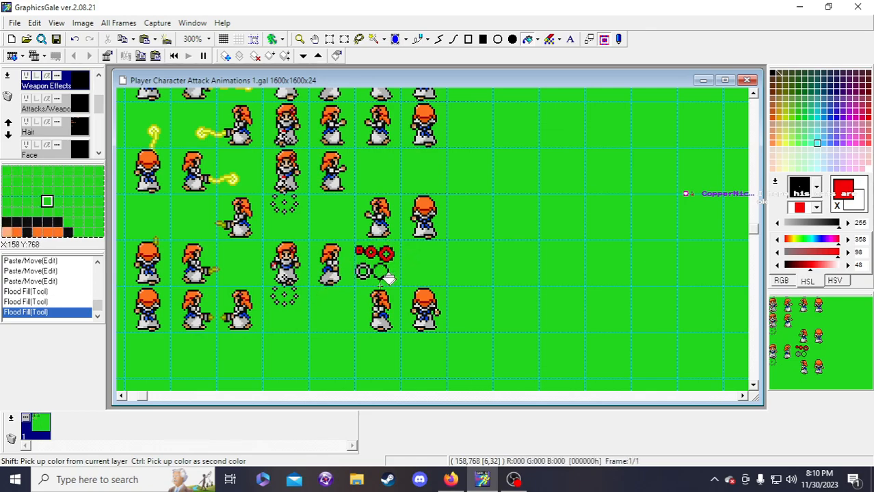
left_click(358, 270)
left_click(360, 268)
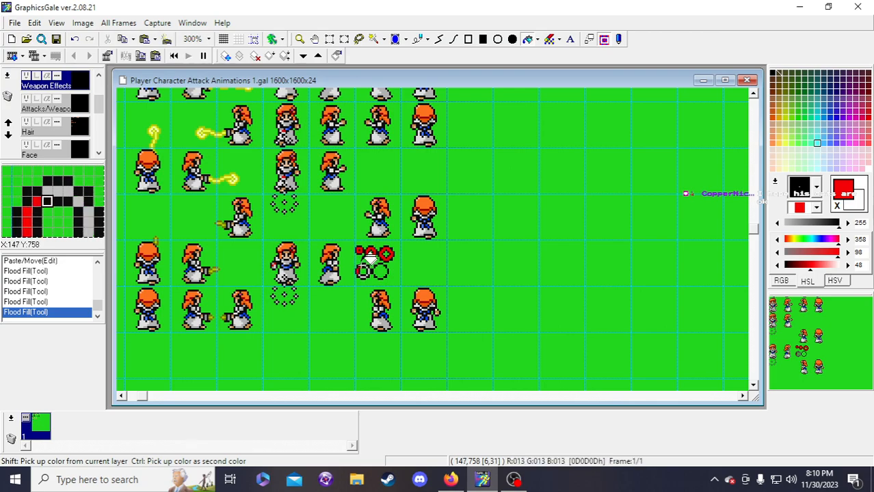
left_click(363, 266)
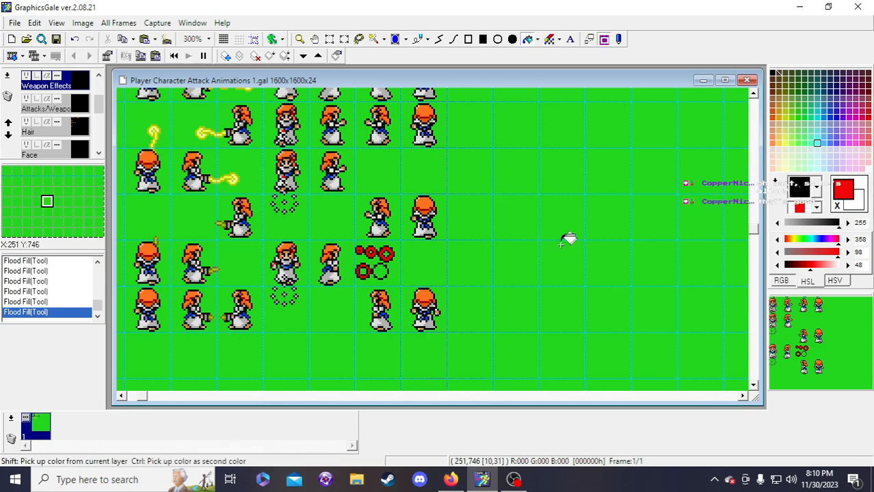
scroll(438, 165, "up", 1)
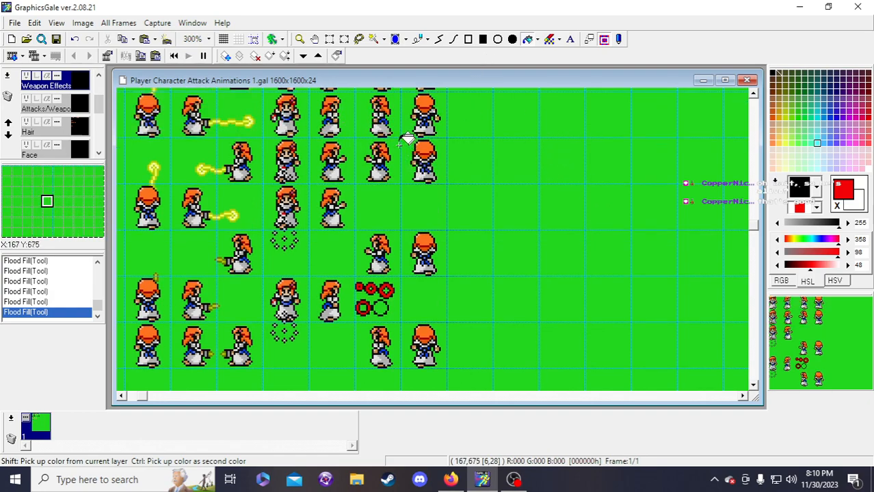
scroll(386, 140, "down", 1)
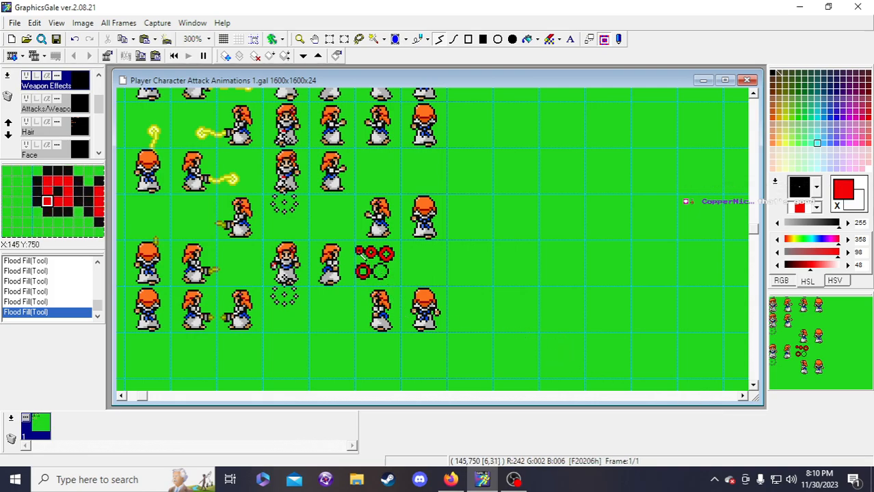
- Paint yellow pixels (HSL 67, 98, 65) on the side midpoints of the smallest red ring in cell 6,31
left_click(785, 143)
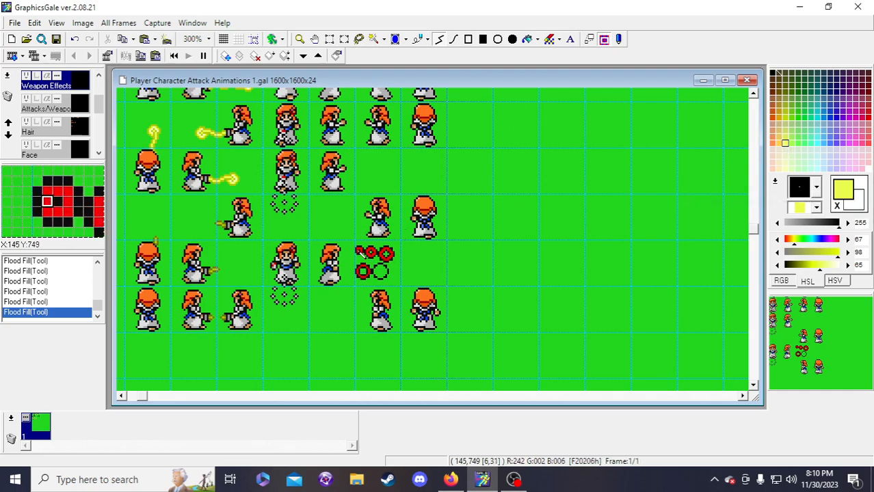
left_click(356, 251)
left_click(356, 251)
left_click(357, 252)
left_click(358, 253)
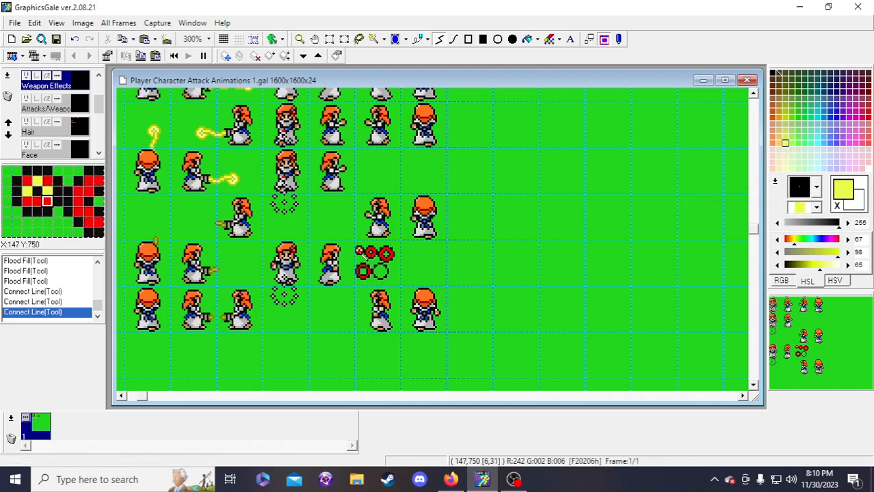
left_click(359, 253)
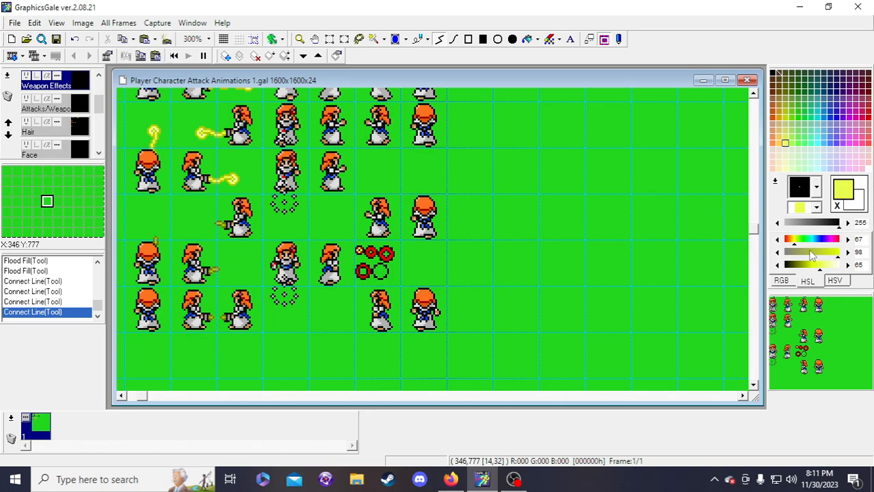
- Recolour the corner pixels of the smallest ring orange (HSL 22, 98, 43)
left_click(772, 117)
left_click(357, 251)
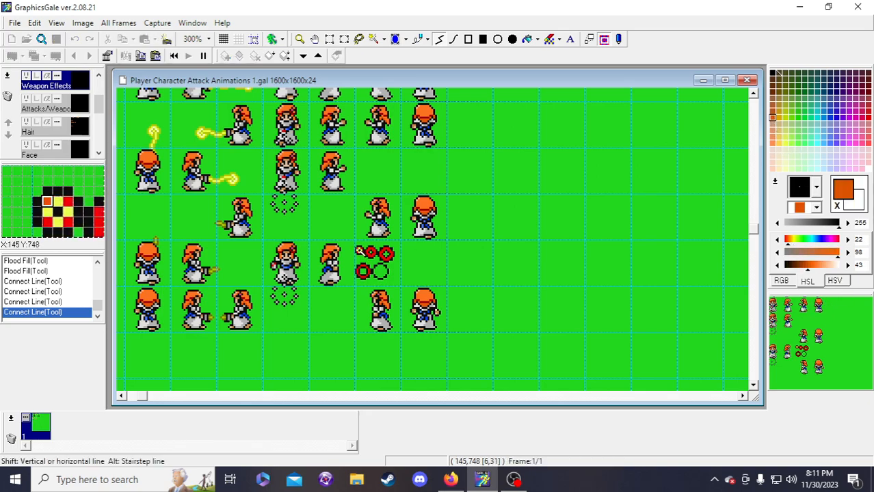
left_click(354, 255)
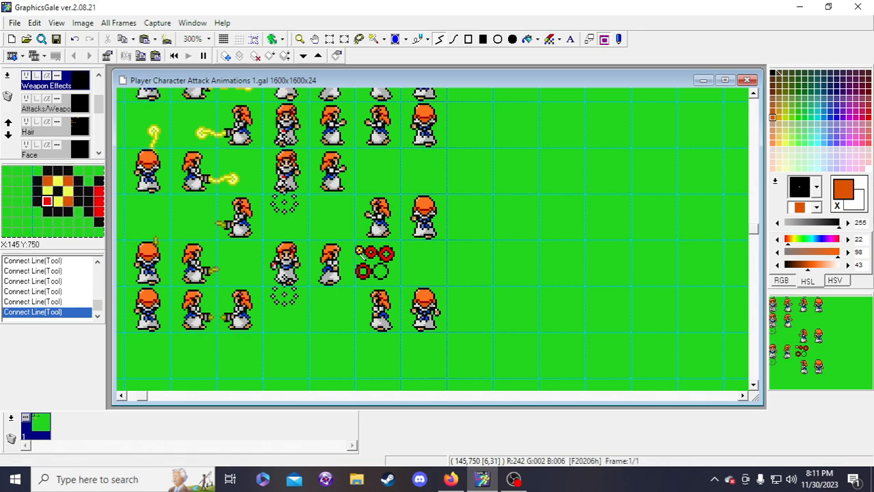
right_click(361, 253)
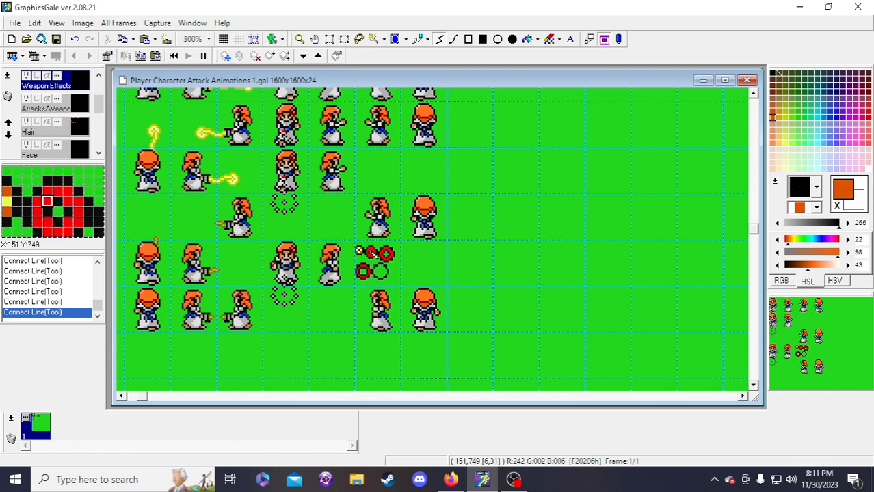
- Mark the inner corners of the second ring, finishing them in the yellow sampled from the smallest ring
left_click(371, 257)
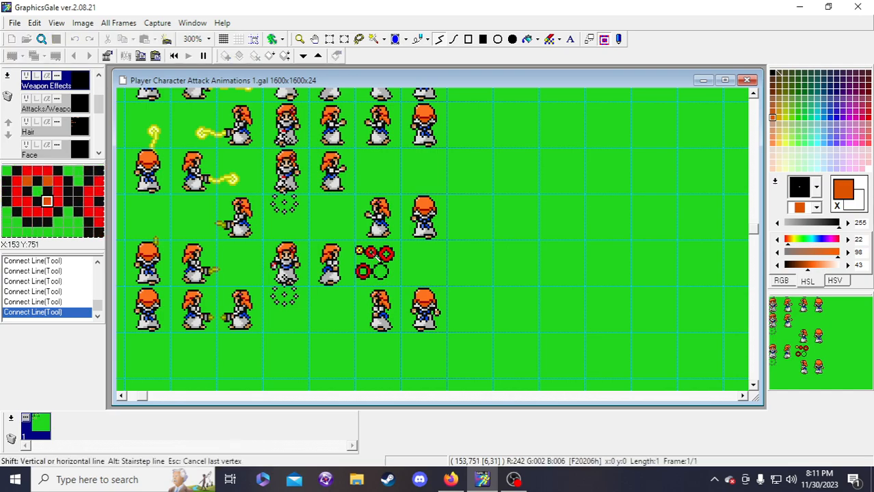
right_click(376, 257)
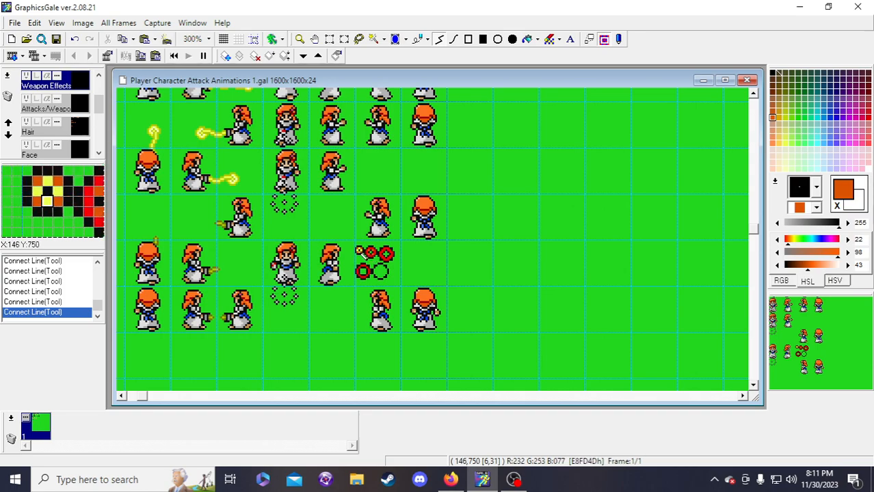
right_click(360, 252)
double_click(369, 254)
double_click(369, 251)
double_click(374, 250)
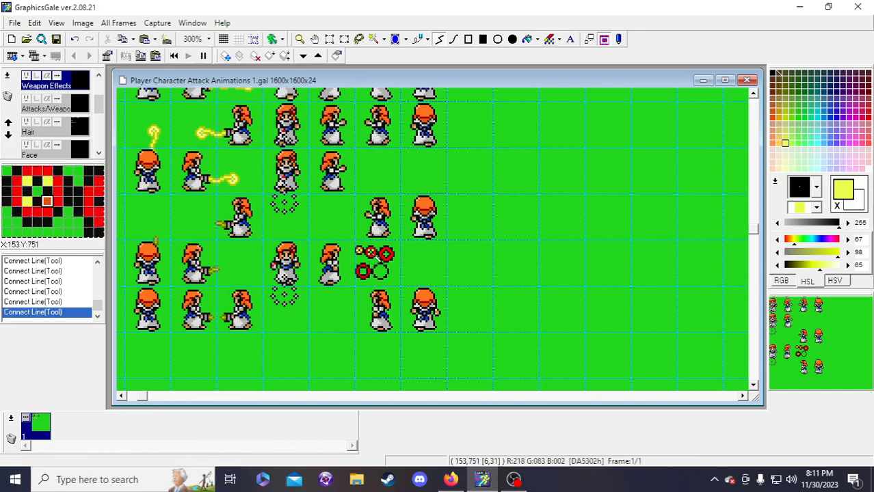
- Flood-fill the remaining red band of the second ring with the orange sampled from the sheet
left_click(527, 39)
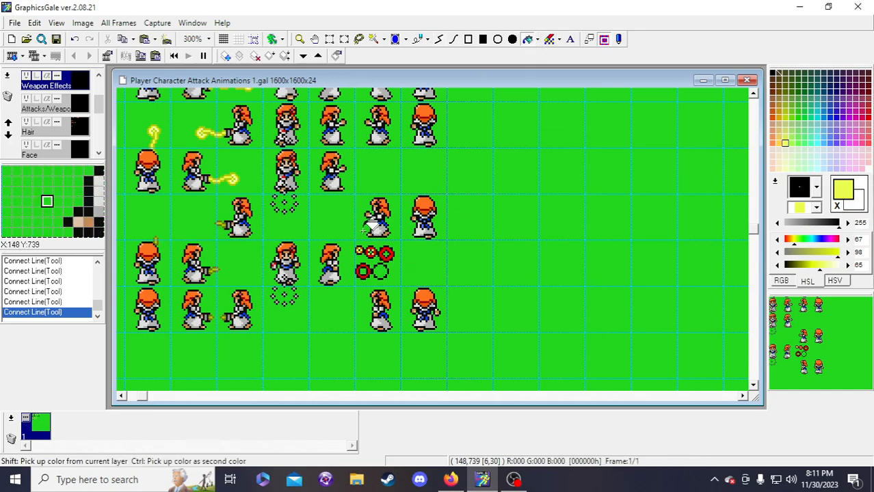
left_click(369, 242, "shift")
left_click(377, 241)
left_click(370, 244)
left_click(374, 245)
left_click(378, 246)
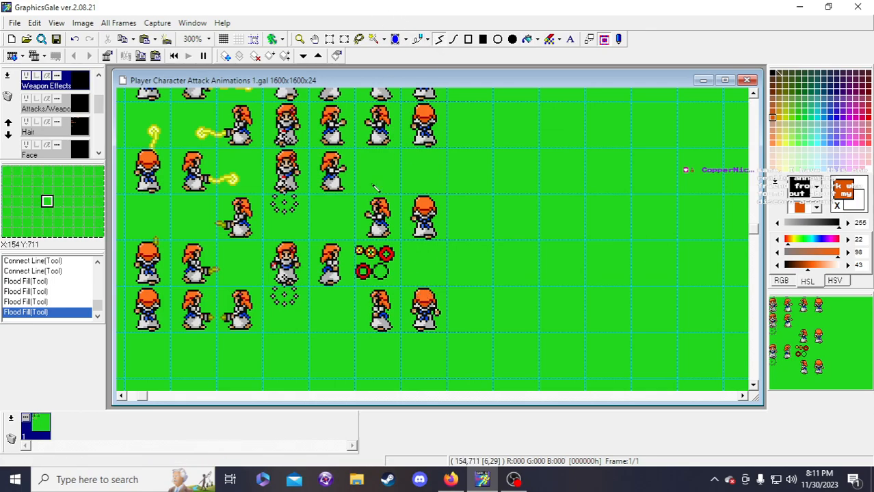
- Try painting extra yellow pixels at the side midpoints of the second ring's orange band
right_click(369, 252)
left_click(372, 253)
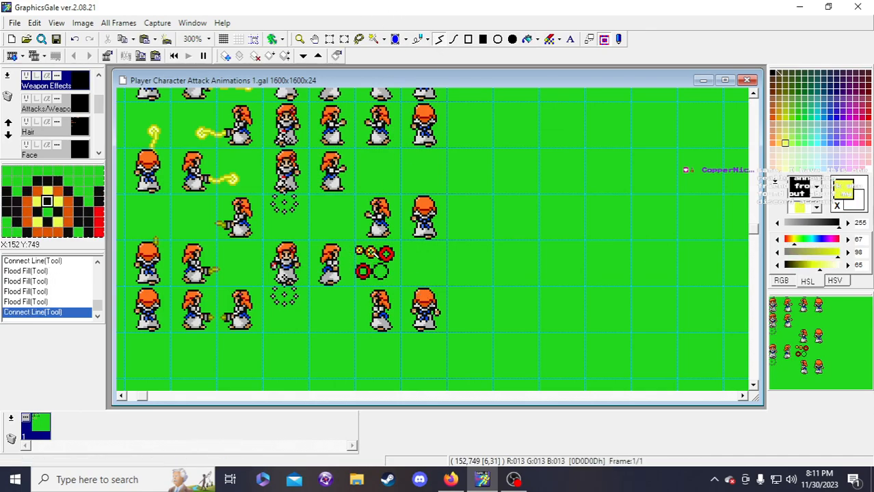
left_click(374, 253)
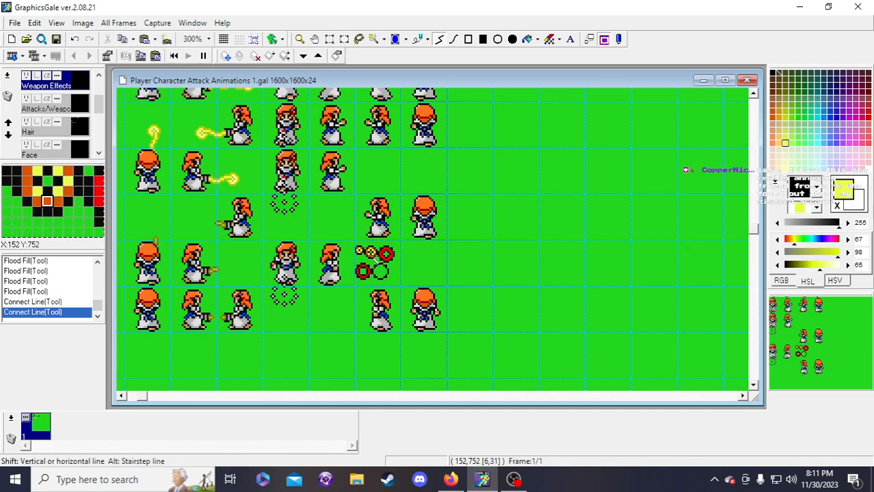
left_click(369, 253)
left_click(369, 253)
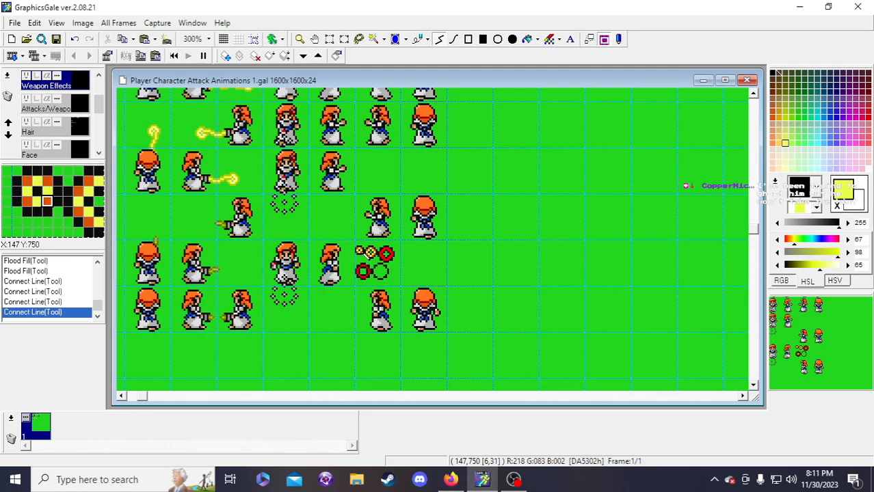
left_click(363, 254)
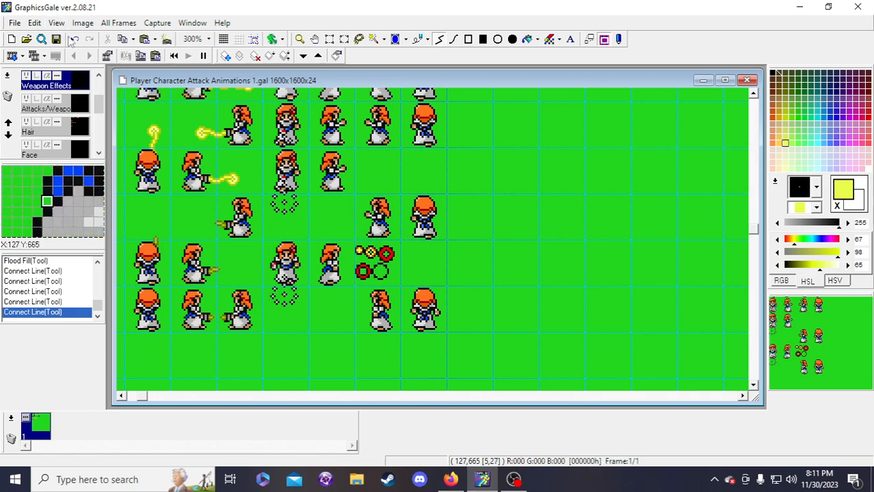
- Undo the yellow strokes back to the last flood fill on the second ring
left_click(73, 39)
left_click(74, 39)
left_click(74, 39)
left_click(73, 39)
left_click(73, 39)
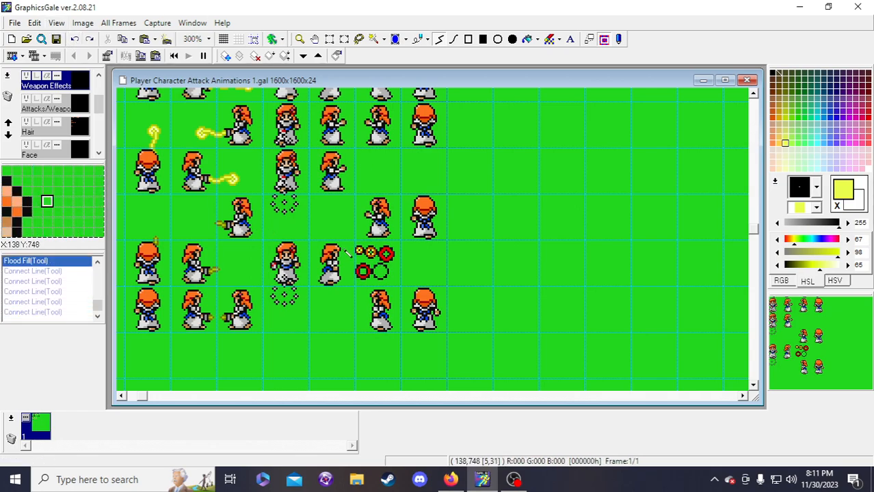
- Fill the hollow centre and black inner outline of the second ring with yellow pixels
left_click(364, 257)
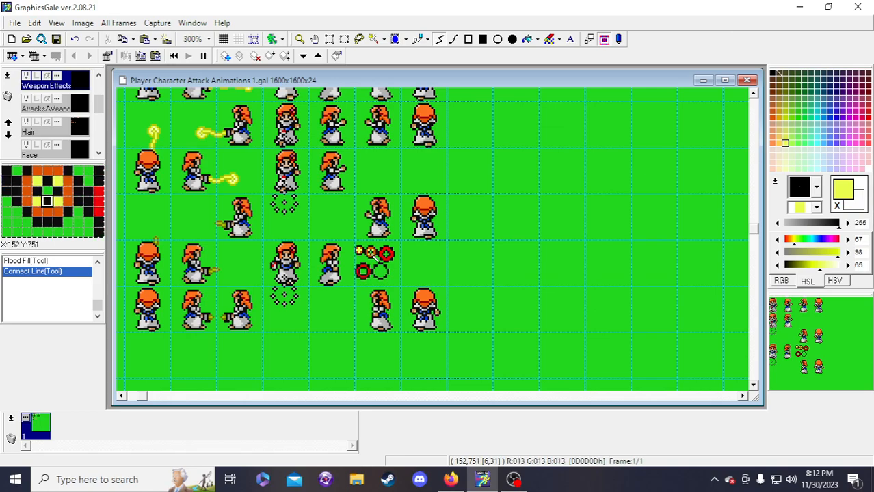
left_click(369, 254)
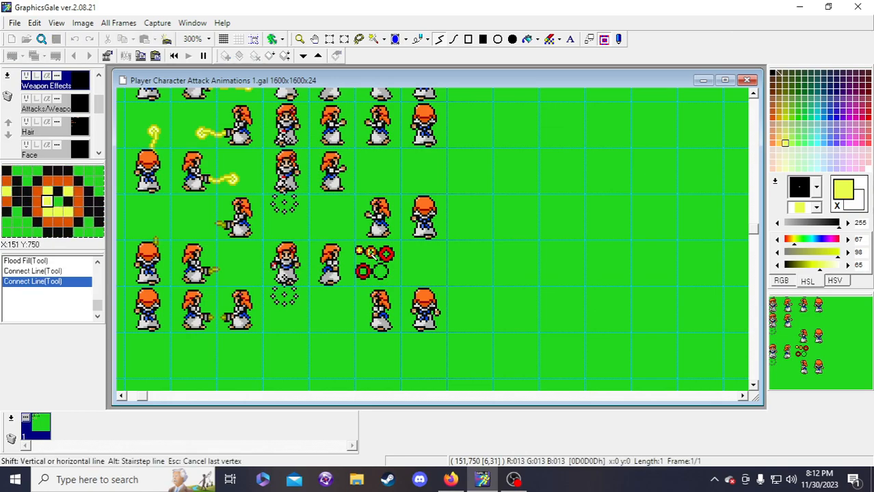
left_click(369, 253)
left_click(369, 254)
left_click(371, 251)
left_click(371, 252)
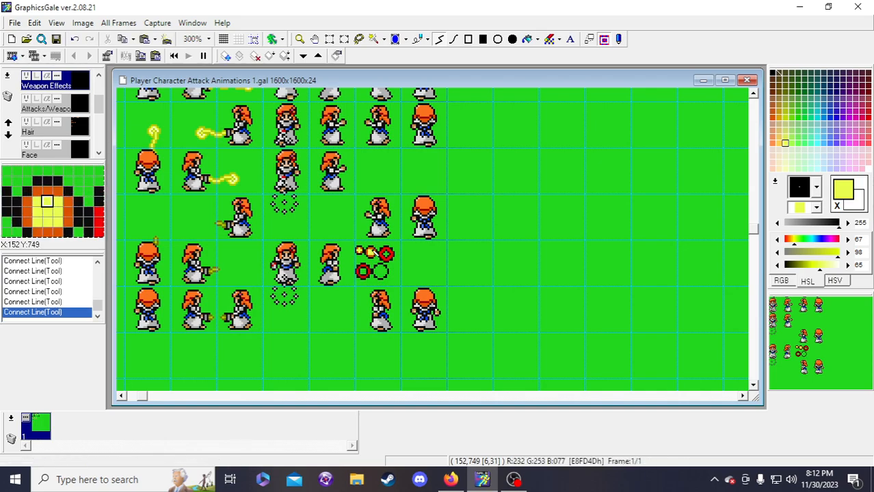
- Recolour the corner pixels of the second ring's yellow centre orange to leave a yellow cross, and save the sheet
right_click(371, 249)
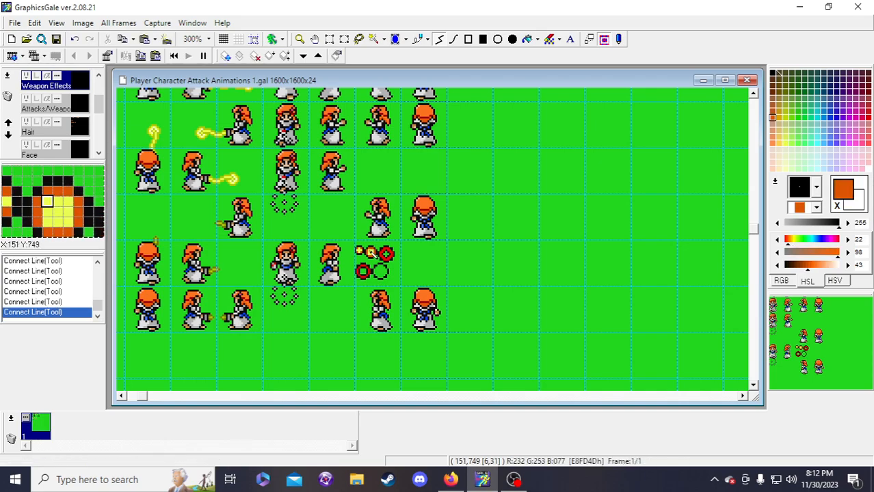
double_click(369, 251)
left_click(373, 252)
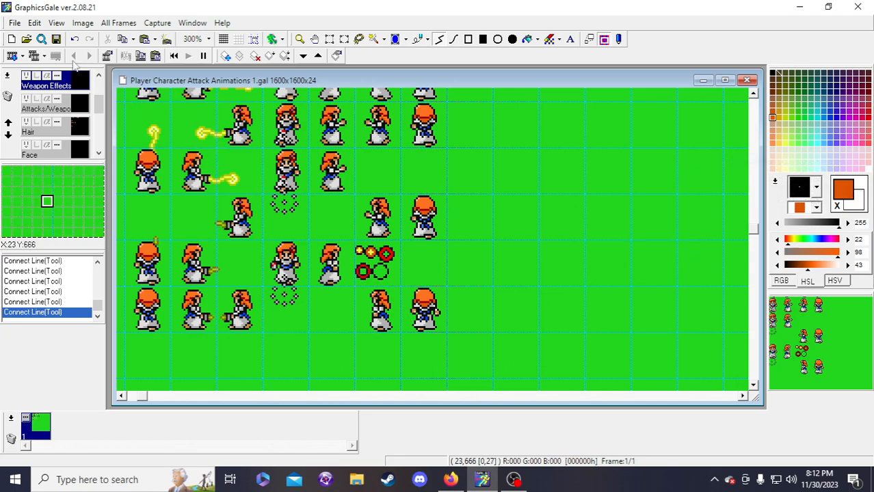
left_click(56, 39)
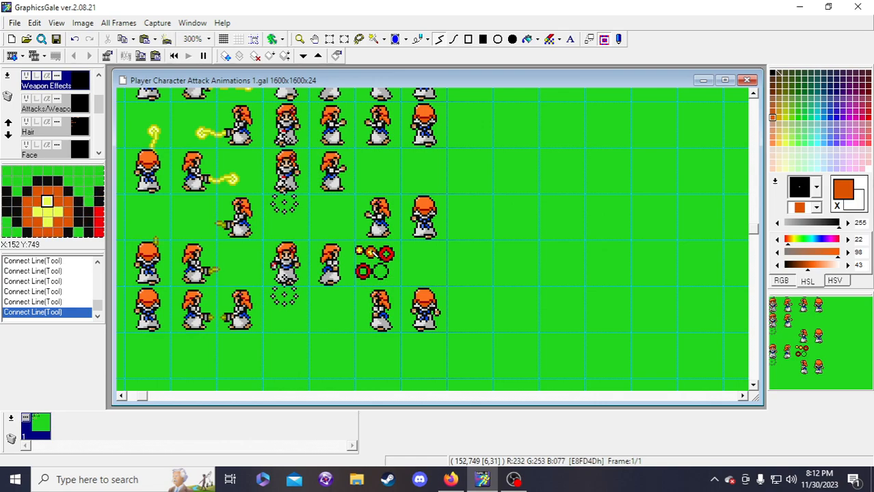
- Sample yellow from the second ring and paint a yellow cross in the hollow centre of the third ring
right_click(371, 252)
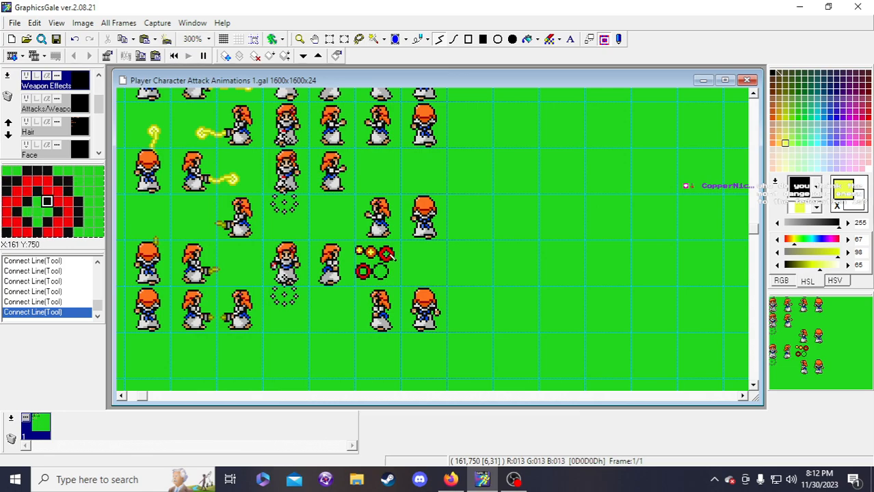
left_click(387, 254)
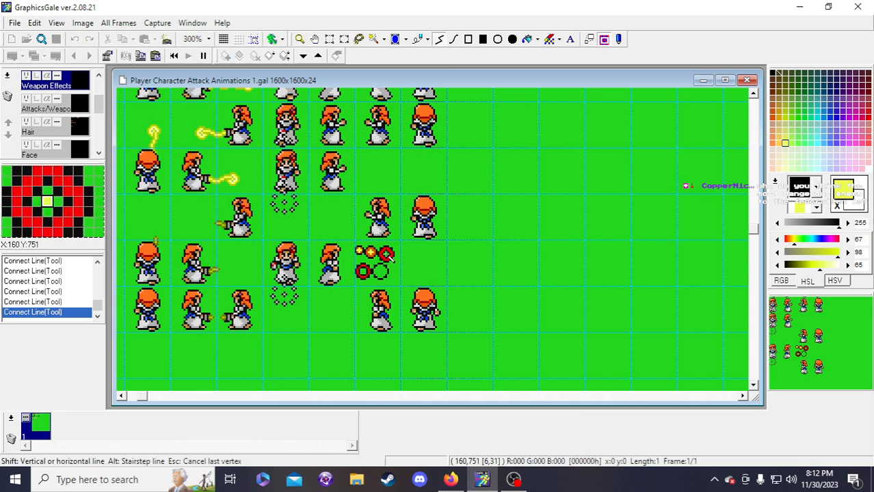
left_click(386, 254)
left_click(382, 254)
left_click(384, 256)
double_click(387, 255)
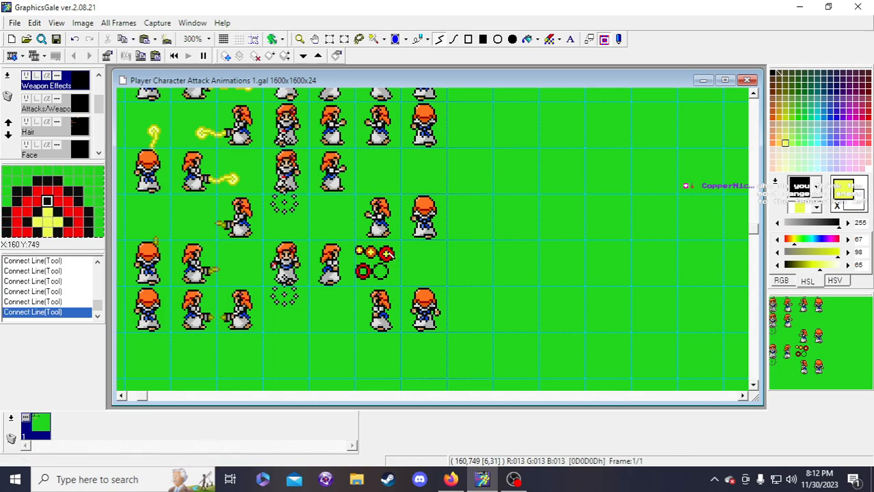
- Extend the third ring's yellow cross over the surrounding black inner outline to form a solid yellow core
left_click(386, 255)
left_click(383, 254)
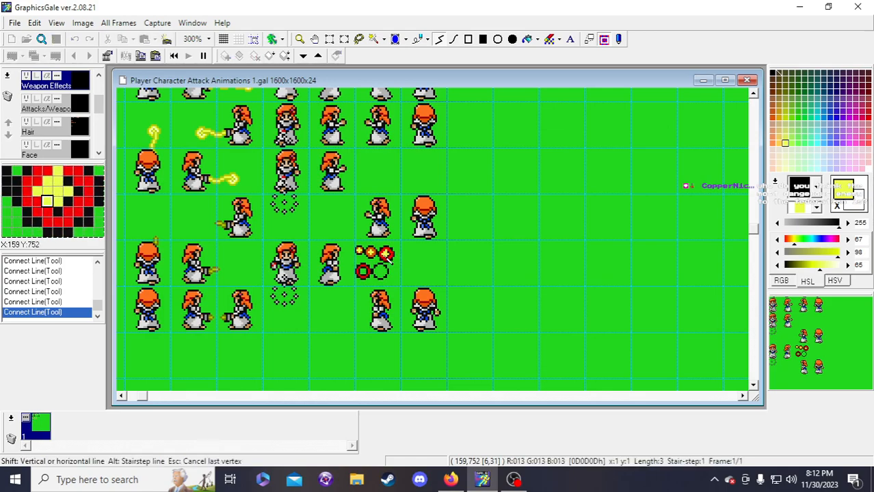
double_click(386, 259)
left_click(388, 259)
key("Escape")
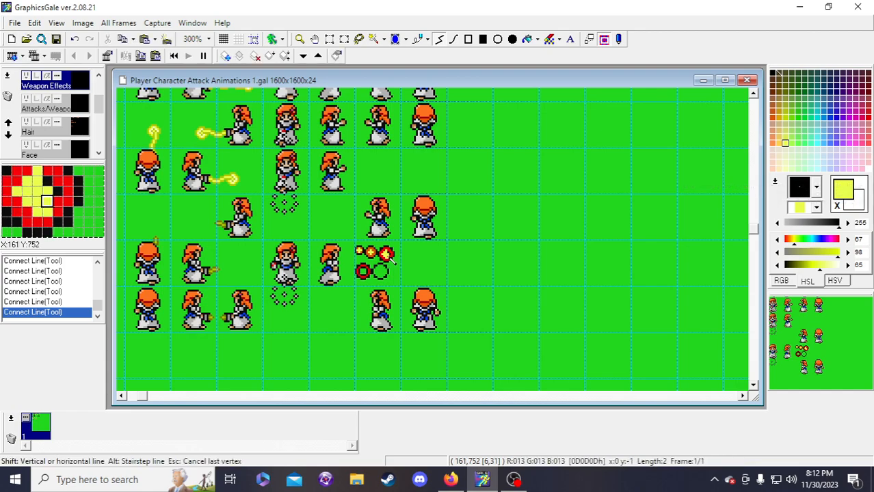
key("ctrl+z")
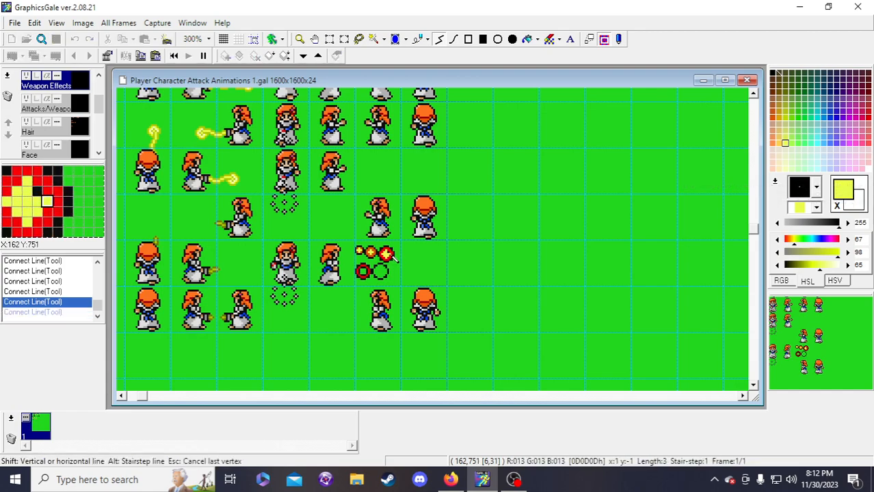
key("ctrl+y")
- Flood-fill the third ring's red band with the orange sampled from the neighbouring ring
left_click(527, 39)
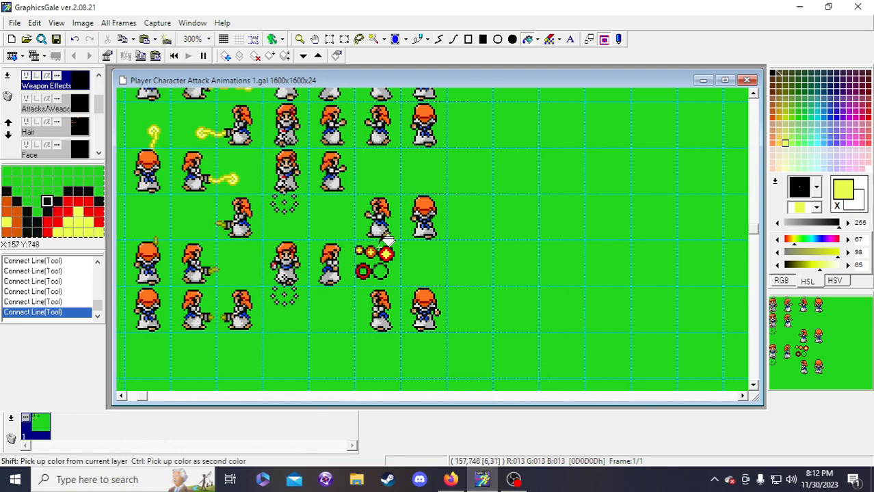
left_click(393, 253)
left_click(385, 244)
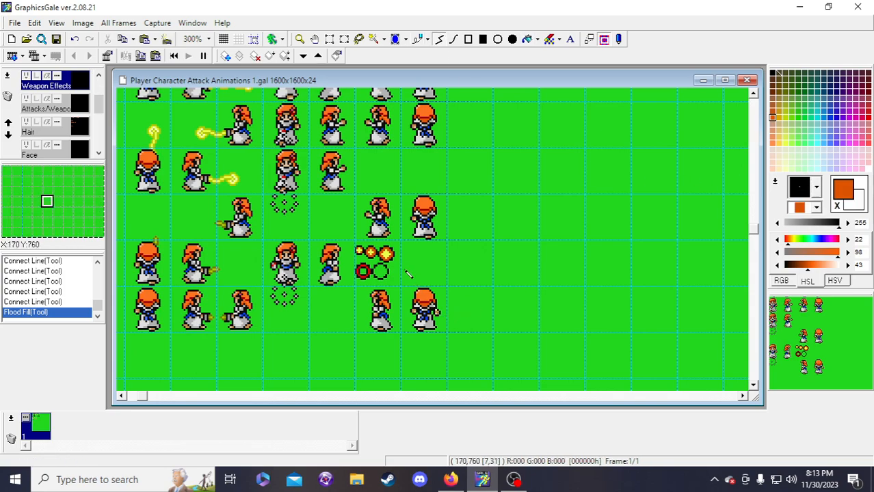
- Paint the third ring's centre pixel dark yellow, settling on a luminance of 30, and save the sheet
left_click(784, 142)
left_click(808, 266)
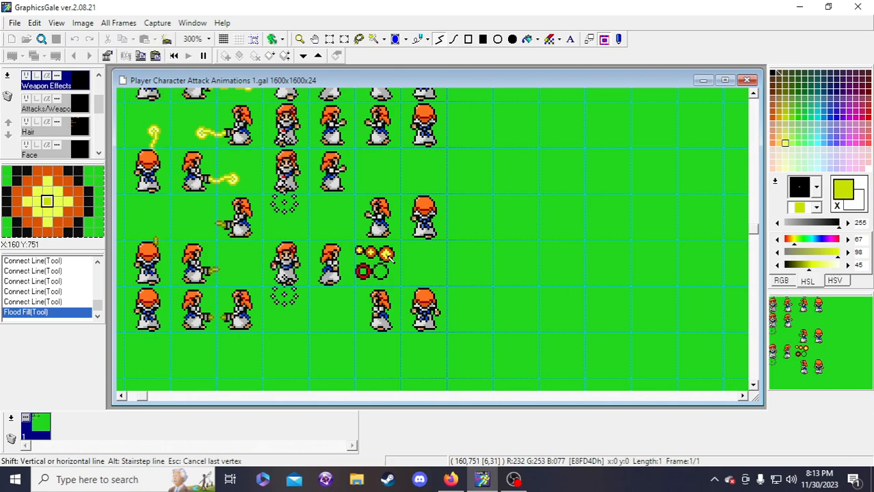
left_click(388, 256)
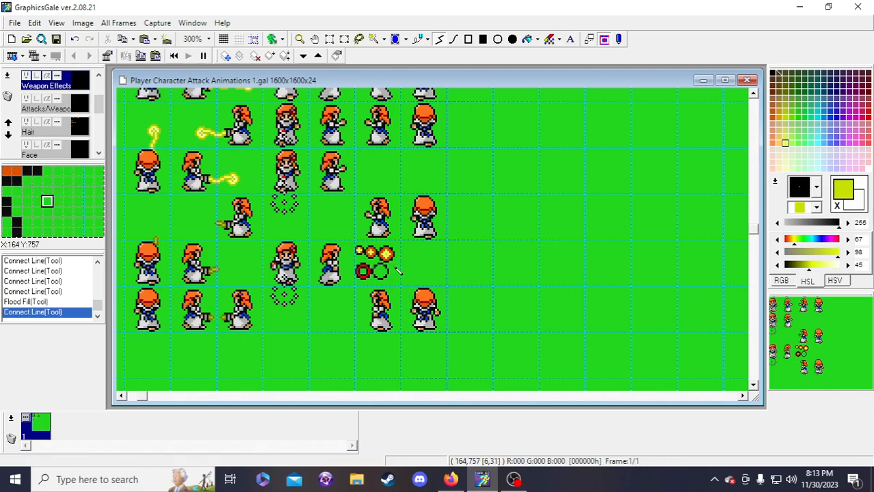
left_click(796, 267)
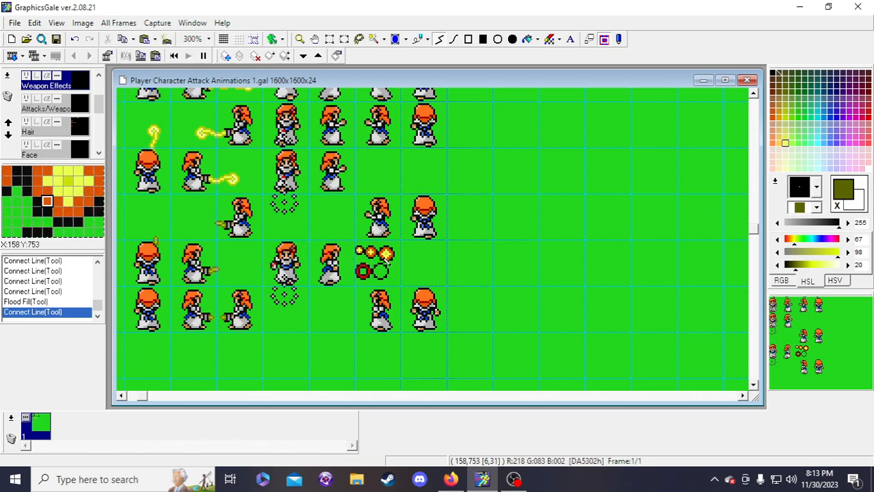
double_click(386, 254)
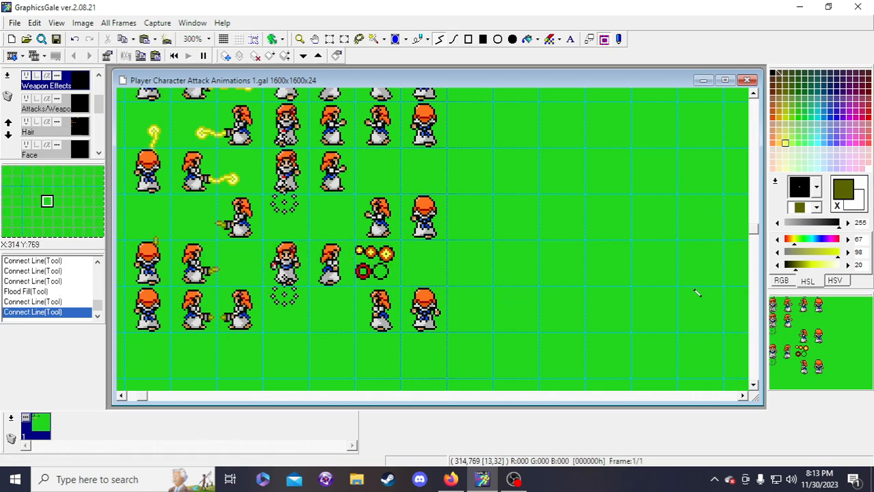
left_click_drag(797, 273, 800, 273)
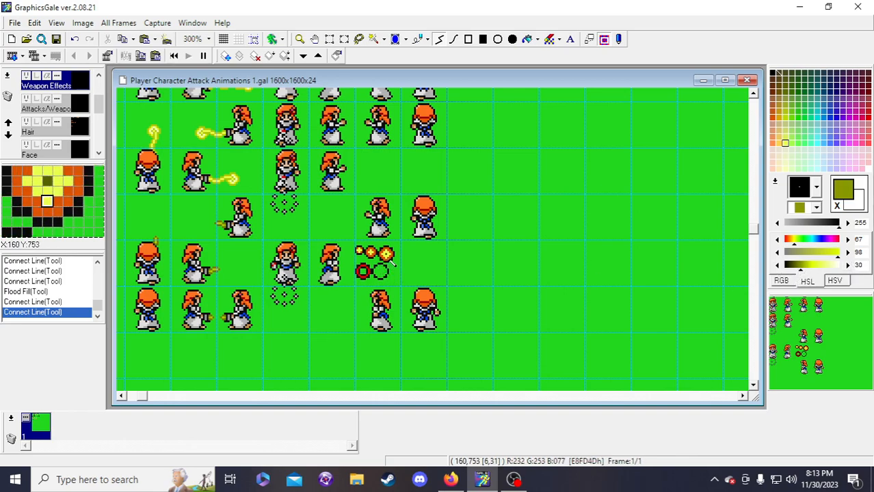
double_click(386, 254)
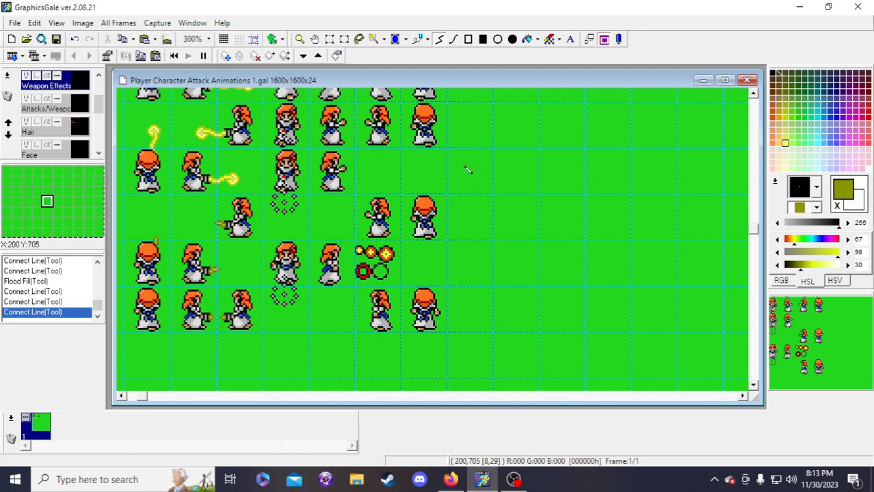
left_click(56, 39)
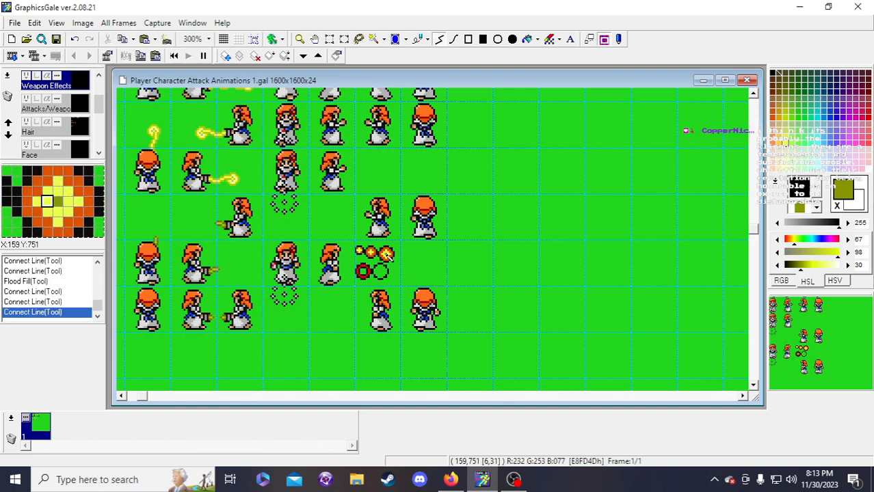
- Sample the yellow, dark yellow and orange of the third ring in turn and save the sheet
right_click(386, 255)
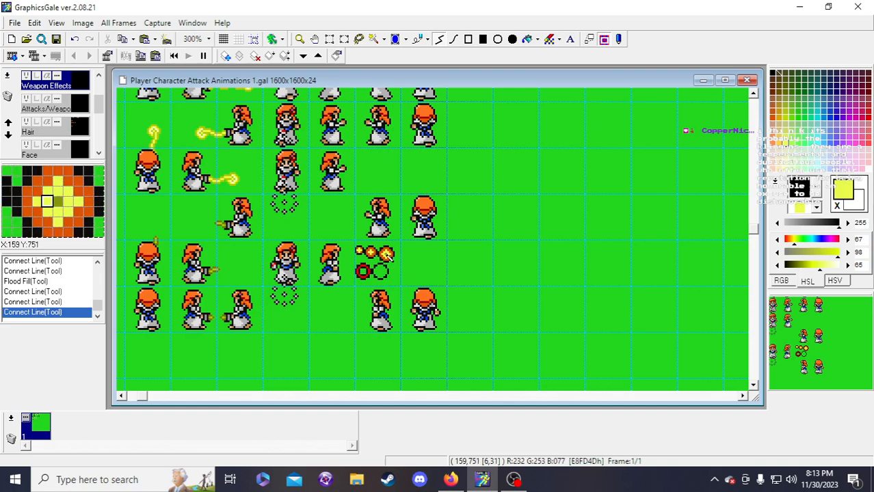
right_click(388, 254)
left_click(60, 41)
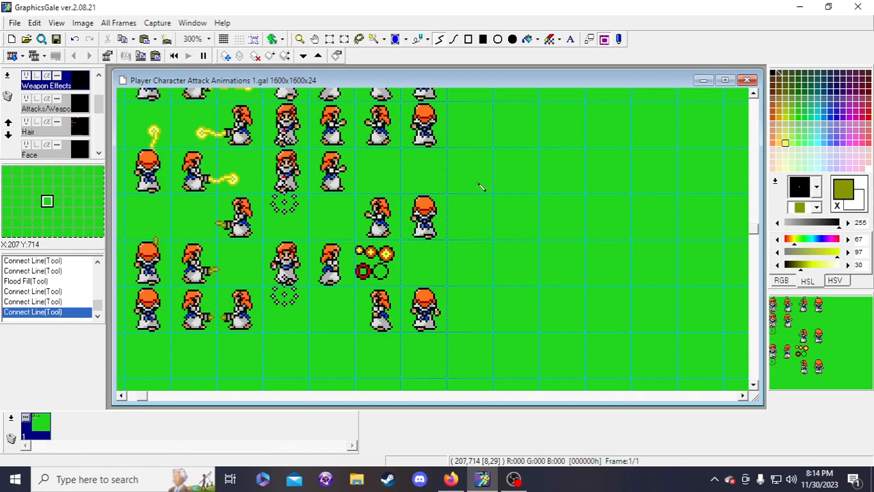
left_click(57, 39)
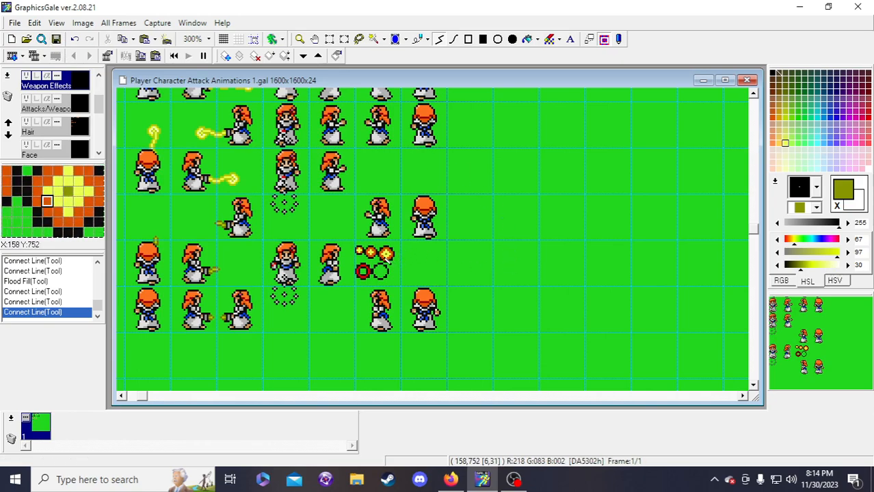
right_click(387, 252)
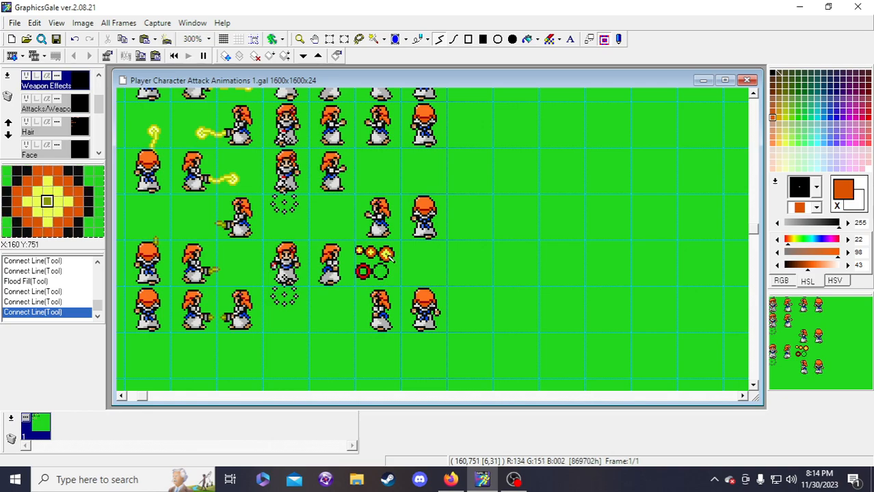
right_click(387, 253)
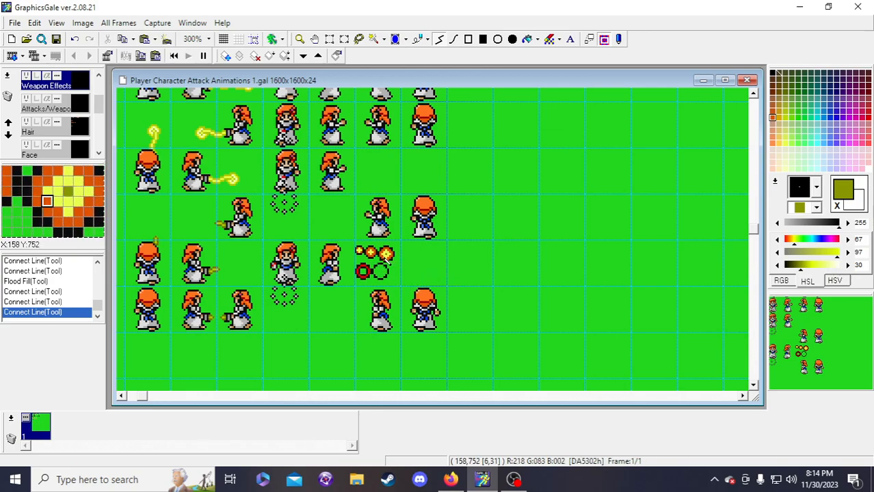
right_click(385, 255)
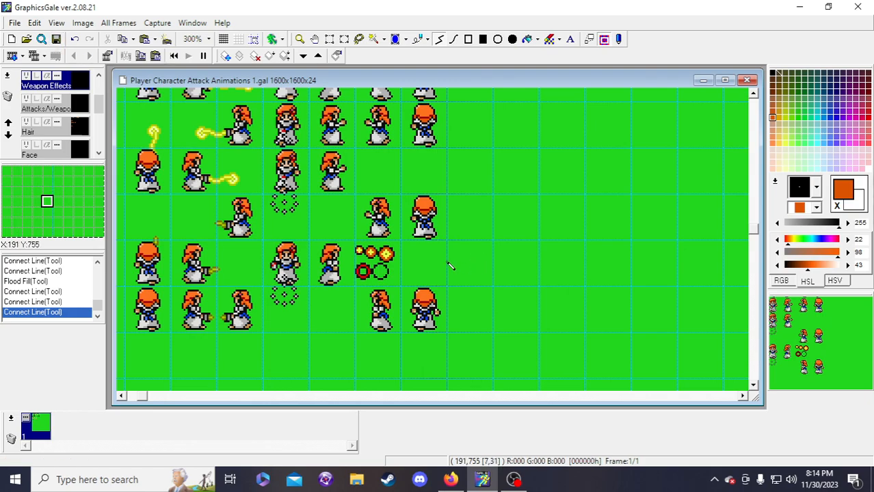
left_click(56, 39)
left_click_drag(829, 340, 826, 357)
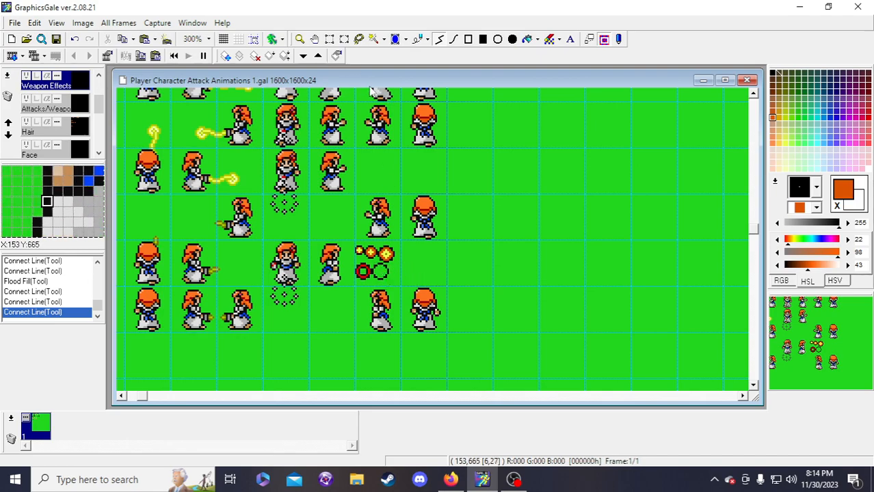
left_click(57, 39)
left_click(329, 39)
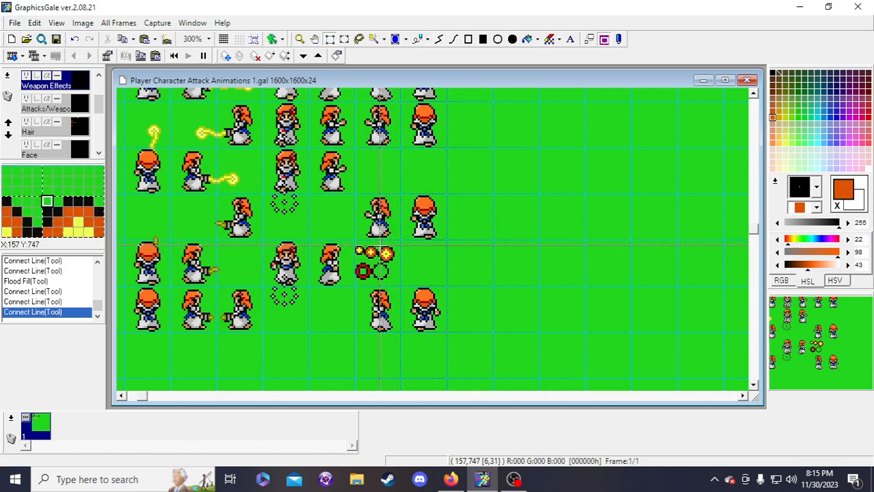
left_click_drag(378, 245, 434, 263)
key("ctrl+c")
key("ctrl+v")
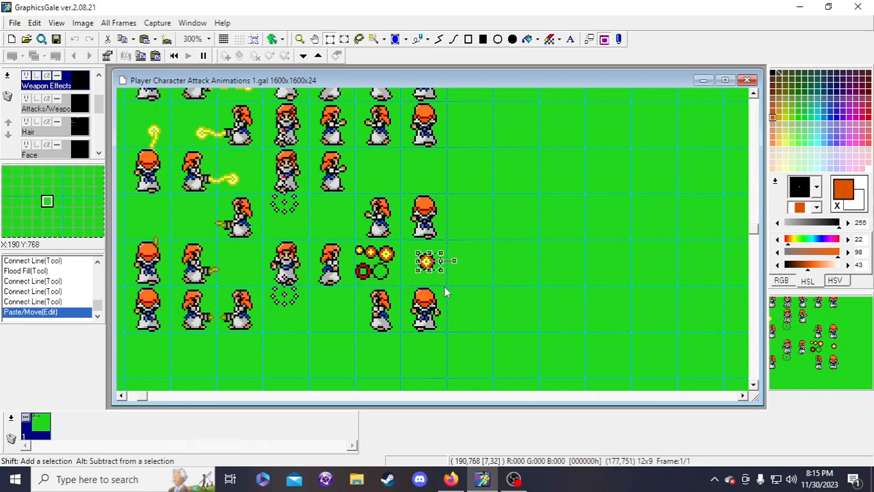
key("Escape")
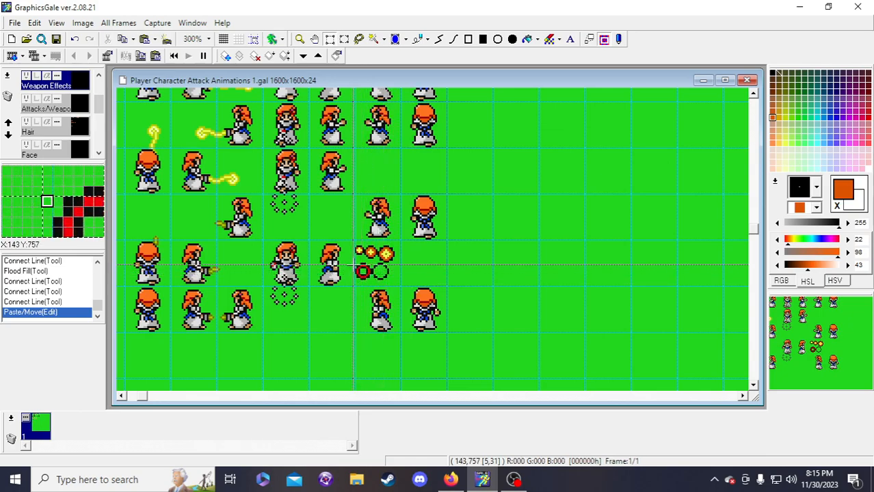
- Move the red ring and the hollow ring together into the empty cell beside the finished rings
left_click_drag(354, 262, 434, 259)
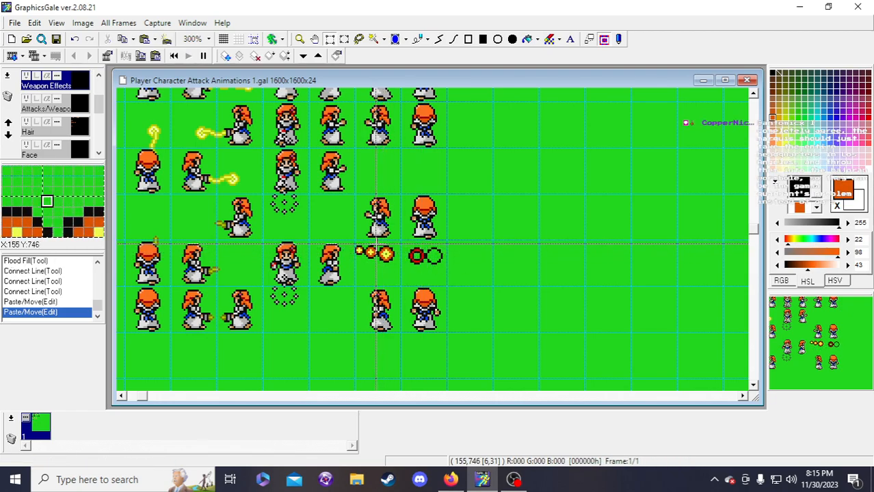
- Copy the third ring, try it over the lower spray circles, and place the copy beneath the first two rings
left_click_drag(378, 245, 276, 290)
key("Right")
key("Right")
key("Right")
key("Right")
key("Right")
key("Right")
key("Right")
key("Right")
key("Right")
key("Right")
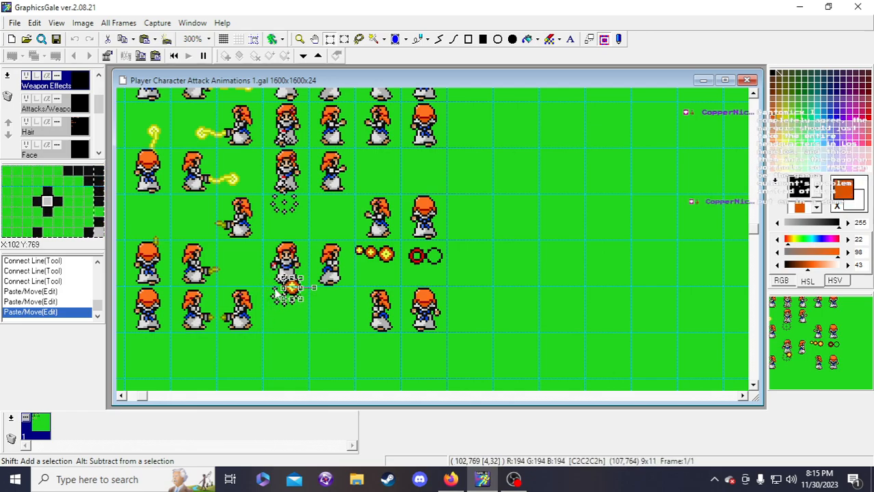
key("Left")
key("Left")
key("Left")
key("Left")
key("Left")
key("Left")
key("Left")
key("Left")
key("Left")
key("Down")
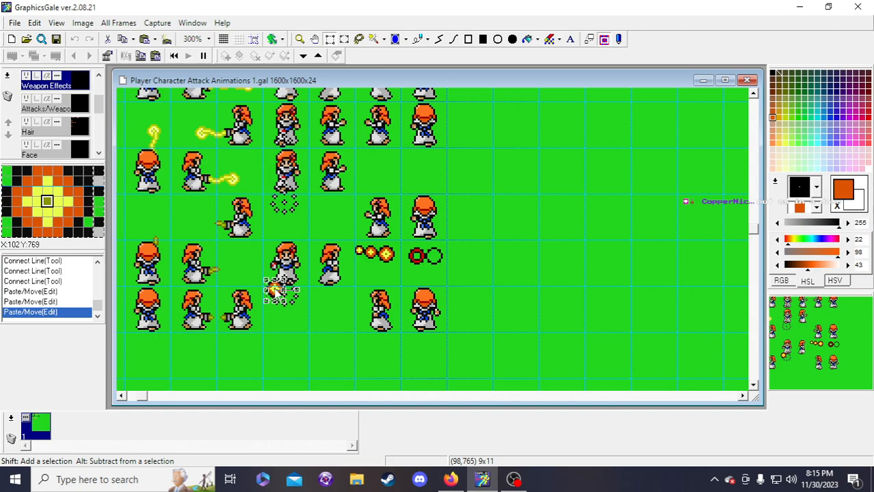
left_click_drag(268, 294, 364, 275)
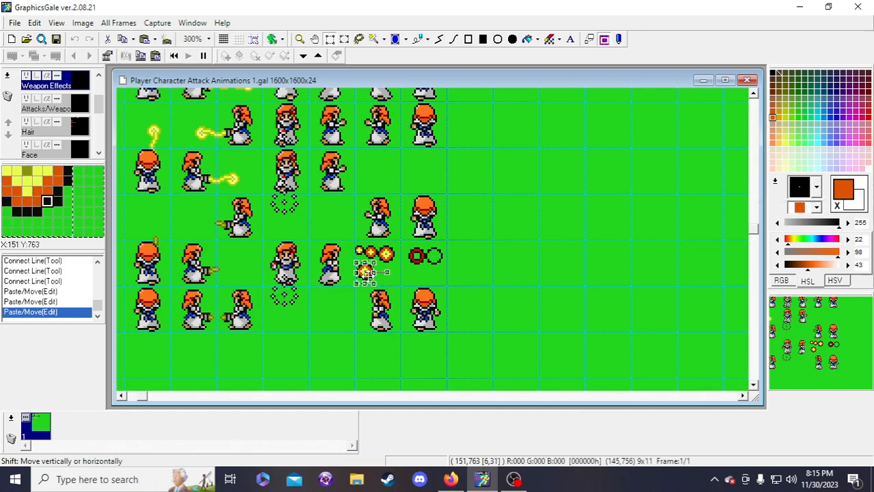
left_click(460, 271)
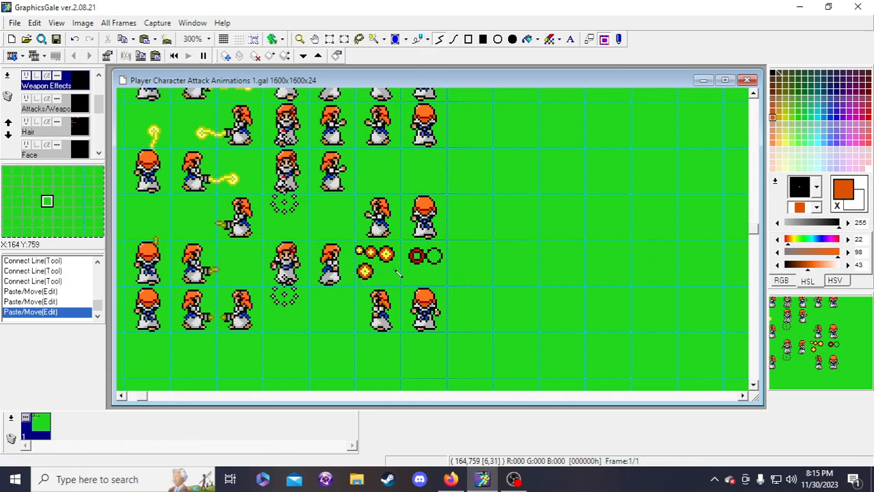
- Sample dark yellow from the copied ring's centre and extend it into a dark yellow cross
right_click(364, 272)
double_click(365, 272)
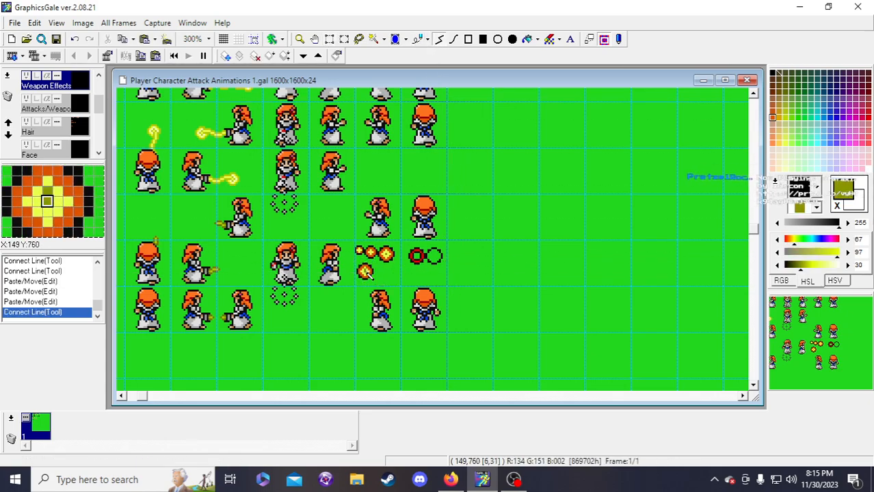
double_click(363, 274)
left_click(368, 274)
left_click(367, 272)
double_click(364, 275)
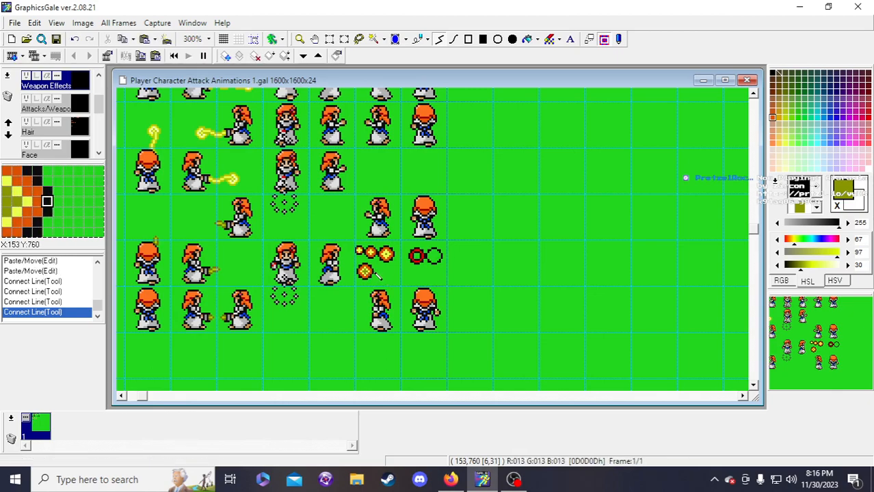
- Sample black from the copied ring's outline and paint its centre pixel black
right_click(376, 272)
left_click(366, 272)
double_click(365, 272)
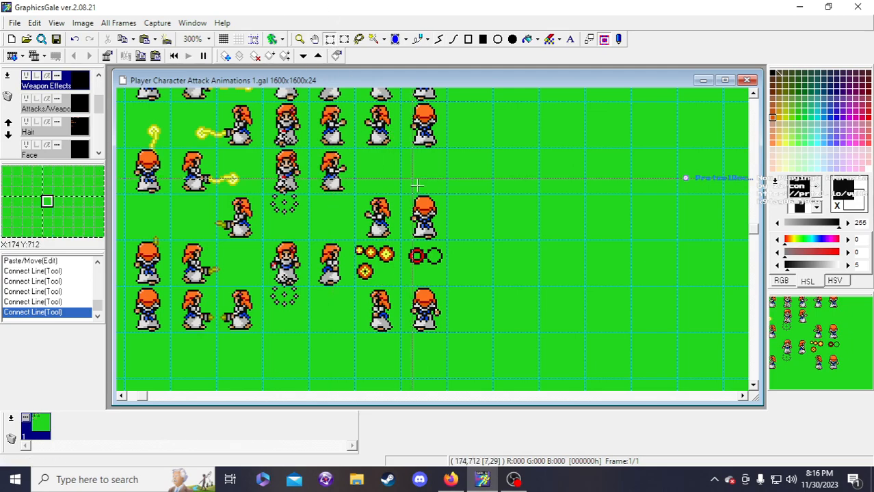
- Duplicate the black-centred fourth ring and position the copy beside it as a fifth ring below the third
left_click_drag(356, 262, 370, 272)
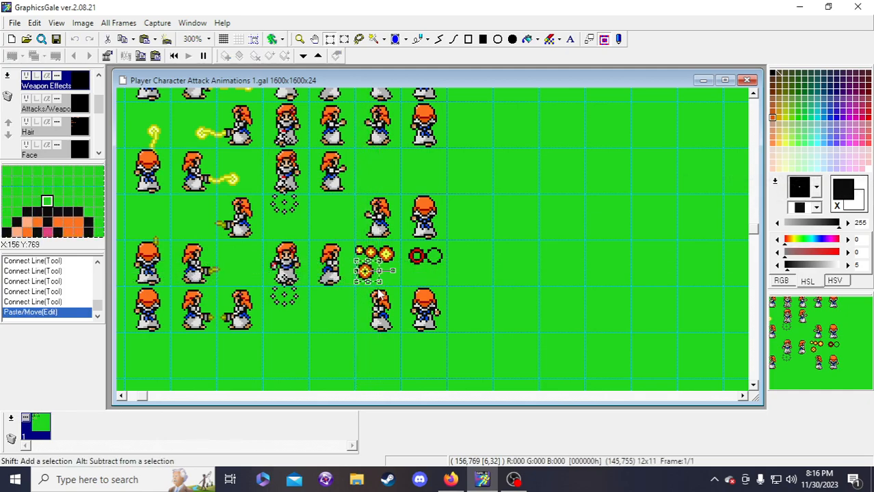
left_click_drag(365, 269, 401, 280)
key("Left")
key("Down")
key("Up")
left_click(398, 283)
key("Right")
left_click(402, 281)
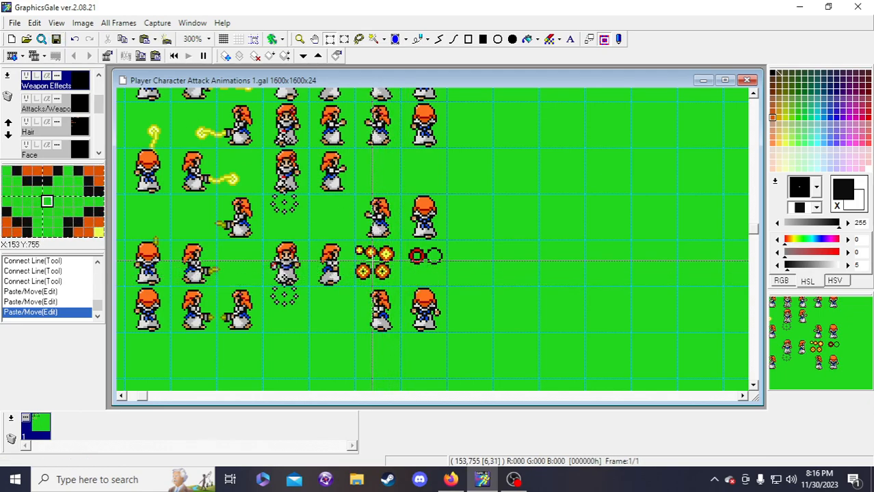
left_click_drag(370, 262, 397, 283)
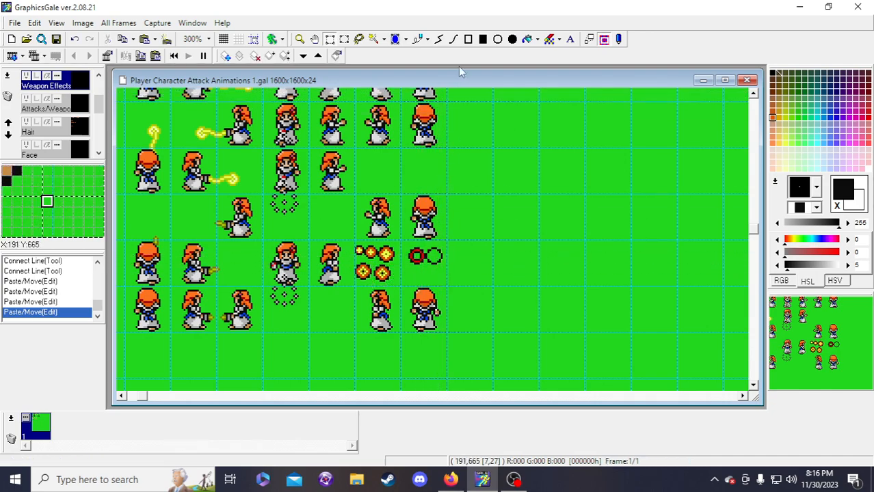
- Sample dark yellow and paint over the bright yellow pixels surrounding the fifth ring's black centre
left_click(439, 39)
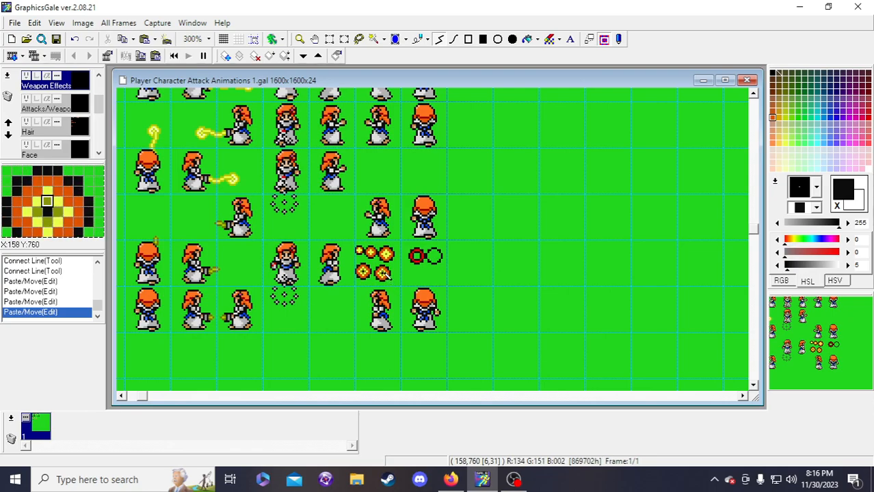
right_click(383, 272)
left_click(383, 270)
left_click(381, 272)
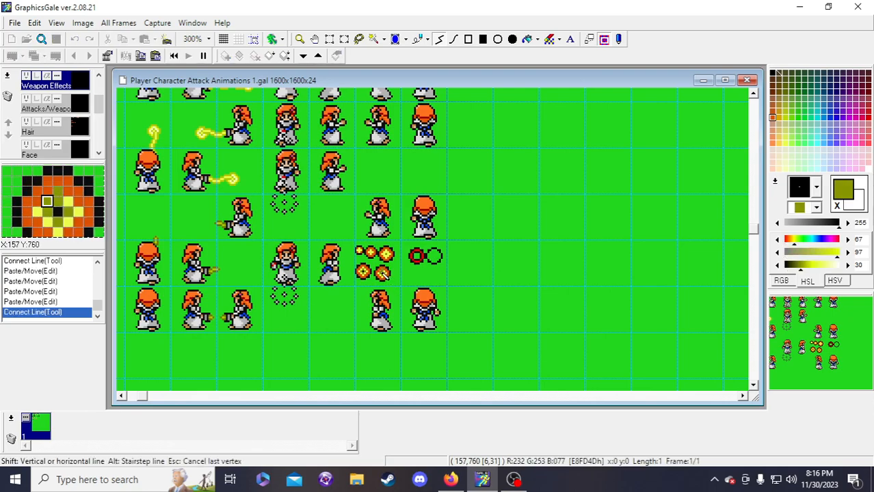
left_click(383, 273)
left_click(383, 277)
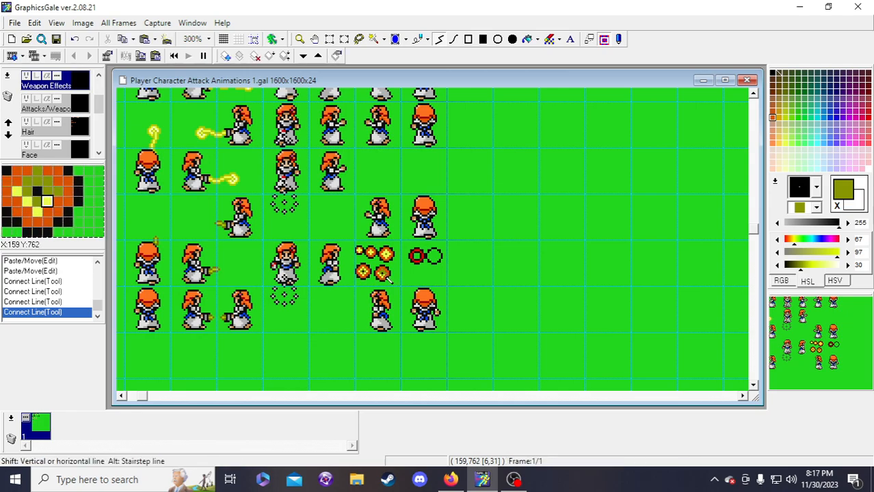
left_click(387, 276)
left_click(386, 273)
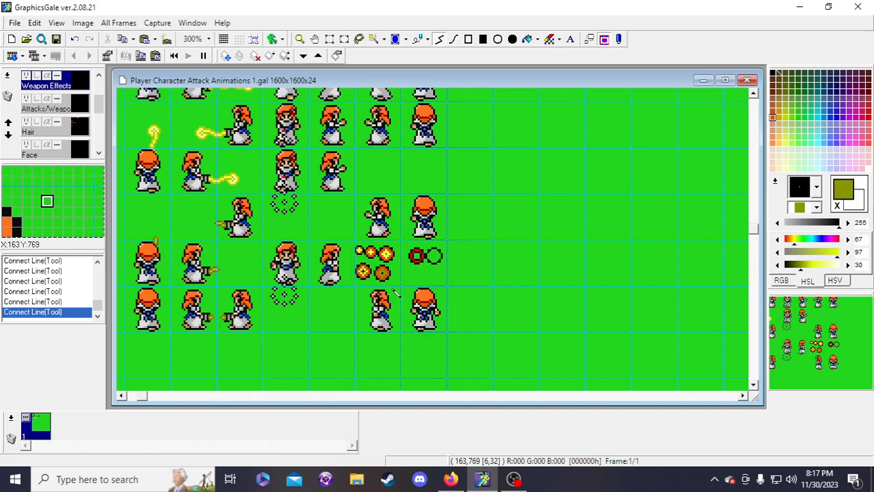
- Undo the fifth ring's dark yellow strokes to sample its bright yellow, and redo the strokes
key("ctrl+z")
key("ctrl+z")
key("ctrl+z")
key("ctrl+z")
key("ctrl+z")
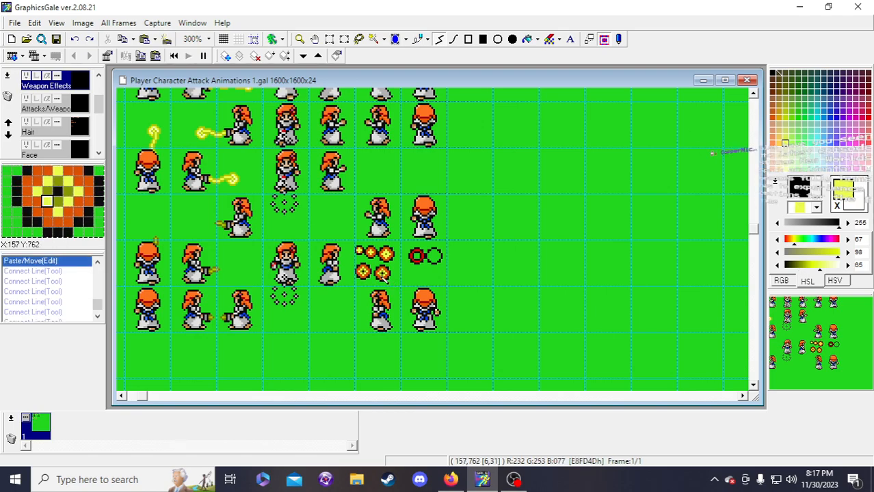
key("ctrl+y")
key("ctrl+y")
key("ctrl+y")
key("ctrl+y")
key("ctrl+y")
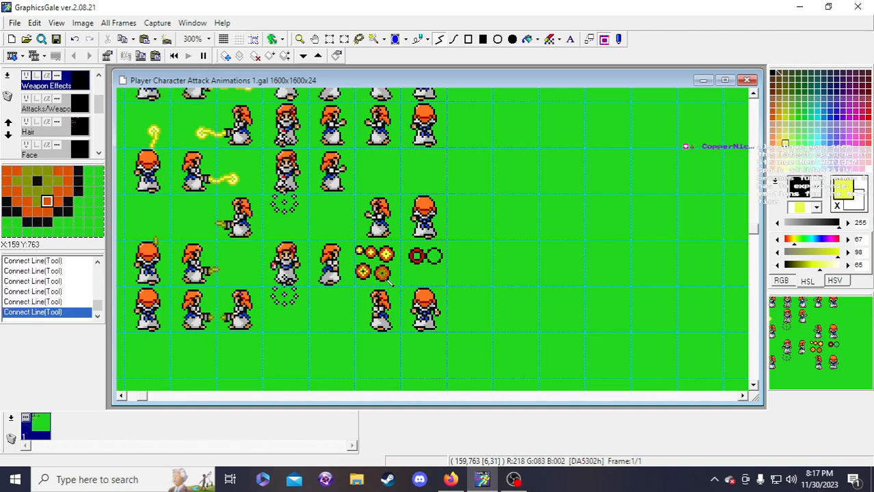
- Paint bright yellow around the fifth ring's dark yellow core and enlarge its black centre into a cross
left_click(387, 276)
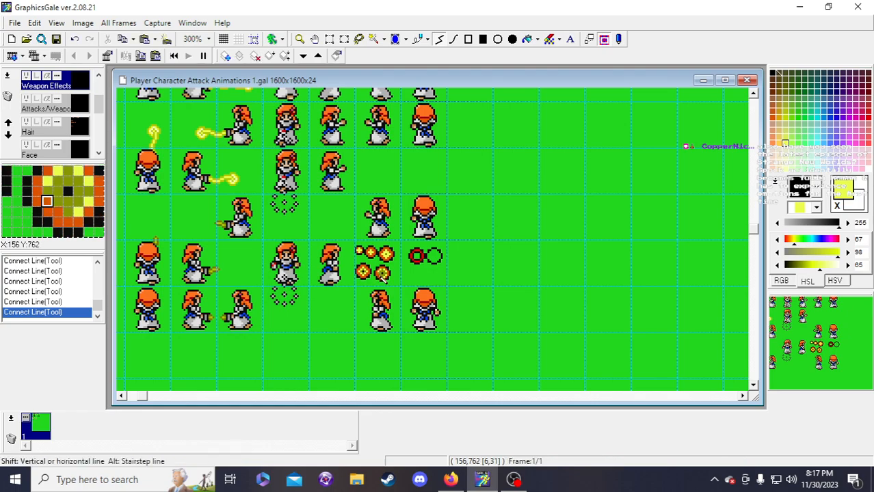
double_click(381, 277)
right_click(383, 274)
left_click(383, 276)
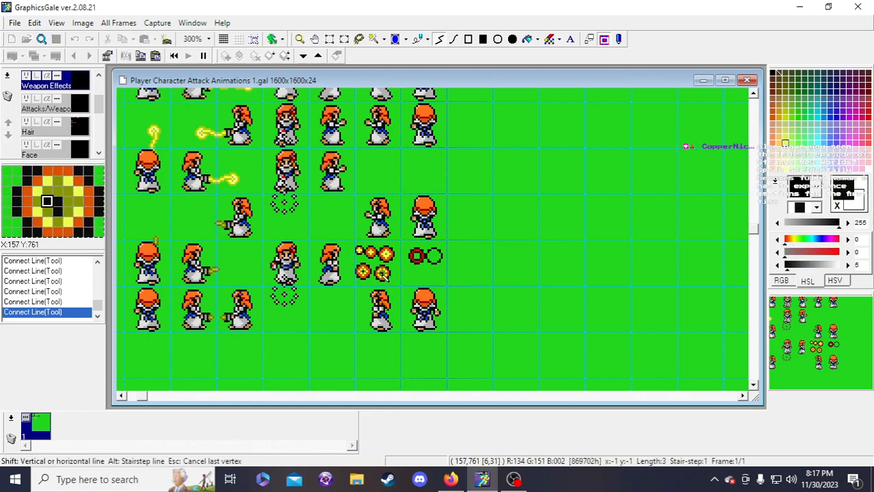
left_click(381, 274)
left_click(383, 271)
double_click(385, 273)
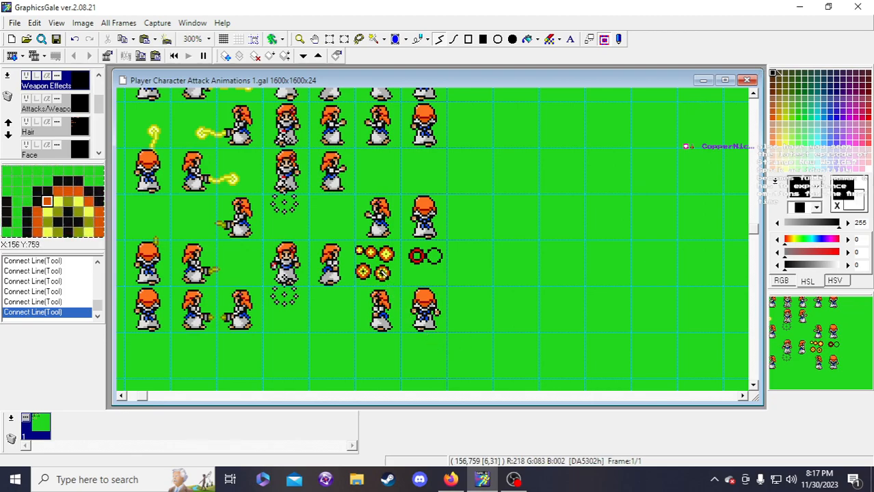
double_click(383, 275)
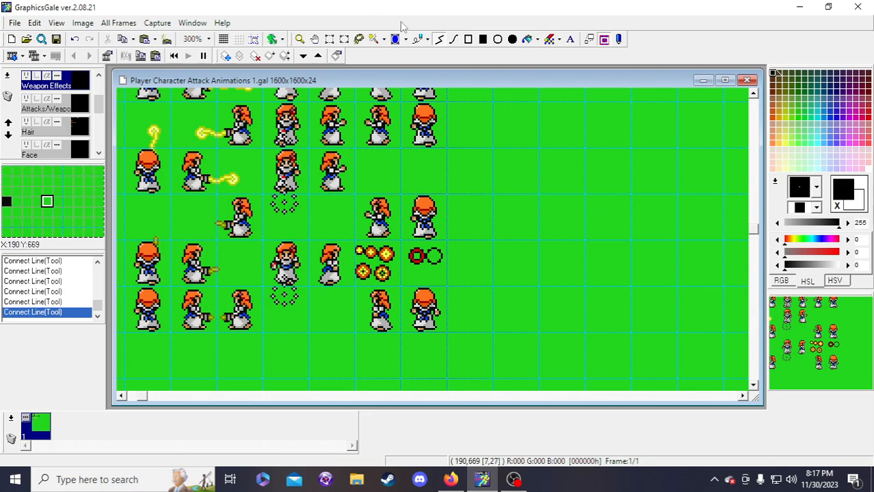
left_click(330, 39)
left_click_drag(408, 246, 427, 258)
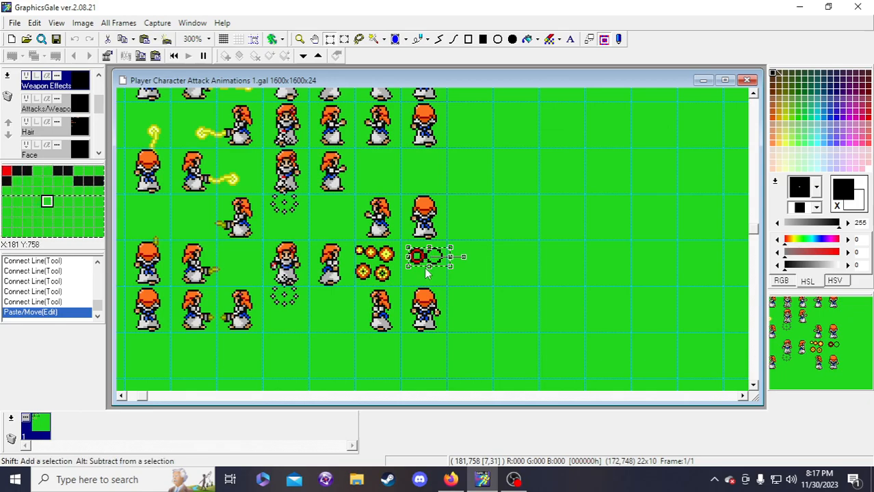
key("ctrl+z")
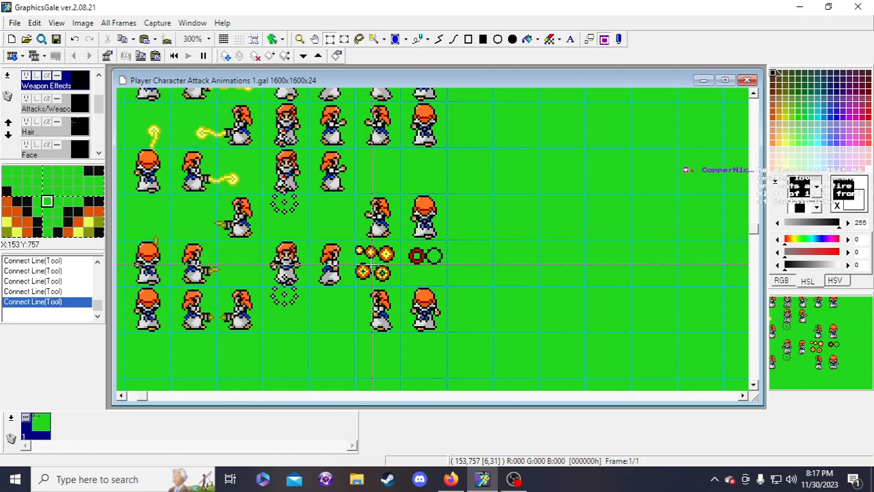
- Duplicate the second explosion in the lower row, place the copy directly beside it on the right, and save the file
left_click_drag(375, 266, 400, 275)
key("ctrl+c")
key("ctrl+v")
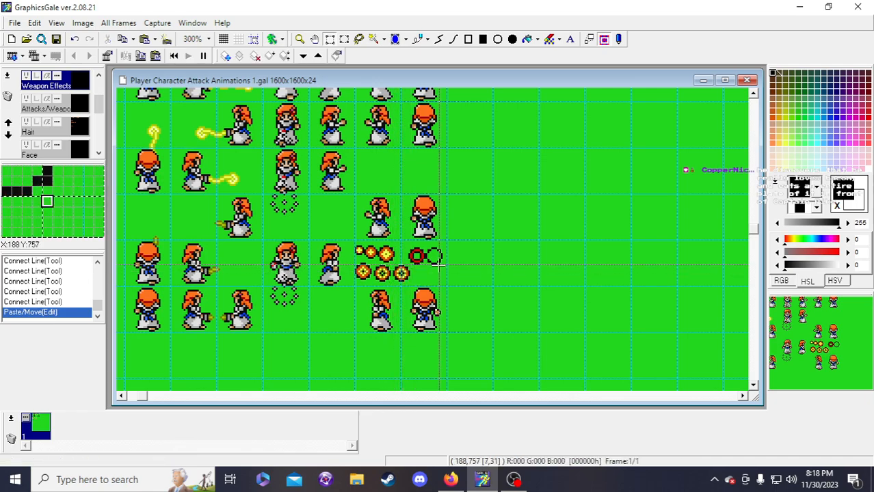
left_click(56, 39)
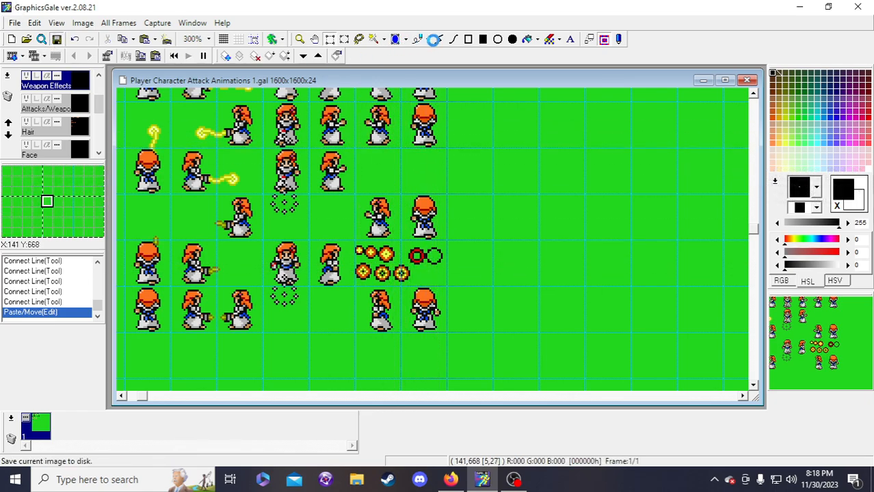
- Draw short black pixel lines around the centre of the copied explosion to widen its hollow core
left_click(404, 273)
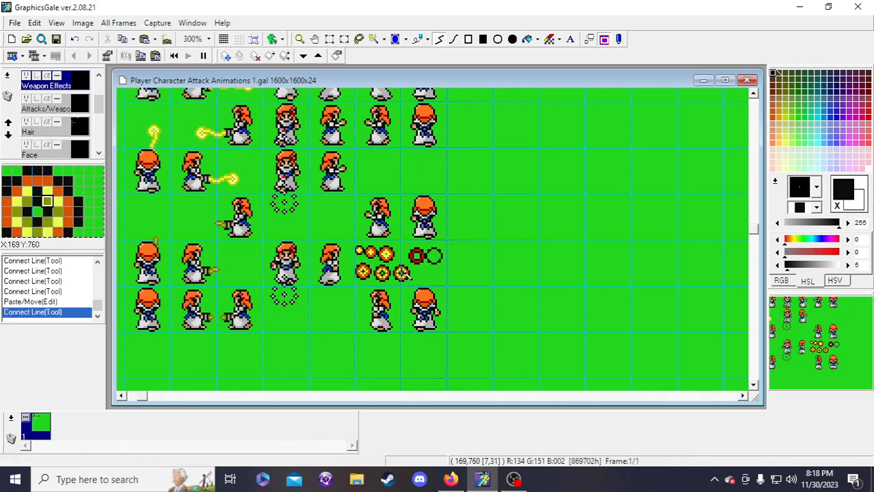
left_click(404, 273)
left_click(405, 277)
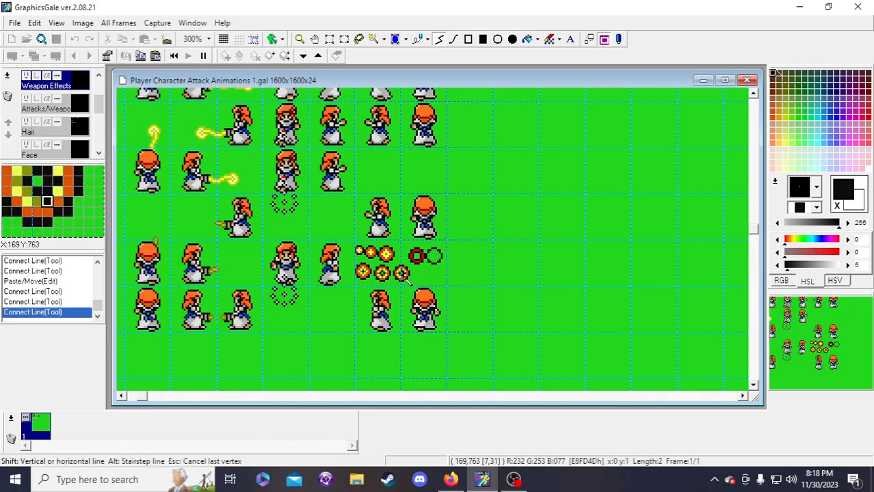
left_click(403, 275)
left_click(403, 273)
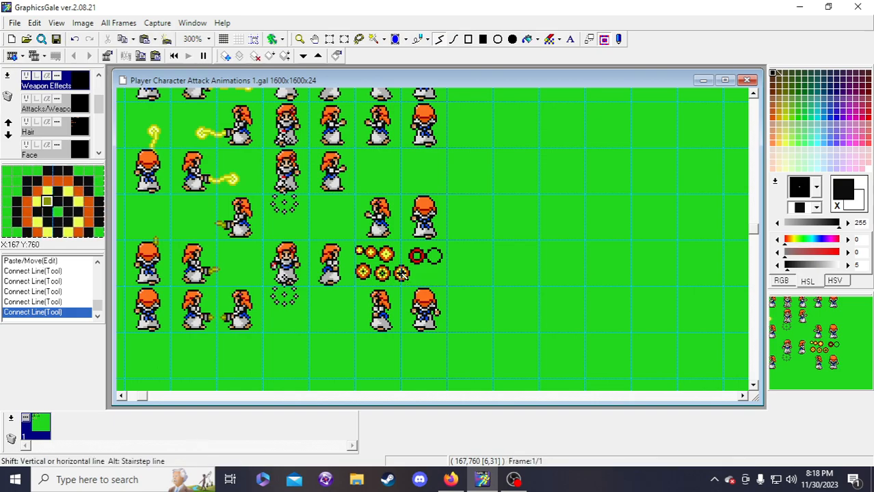
left_click(404, 273)
left_click(771, 74)
left_click(399, 271)
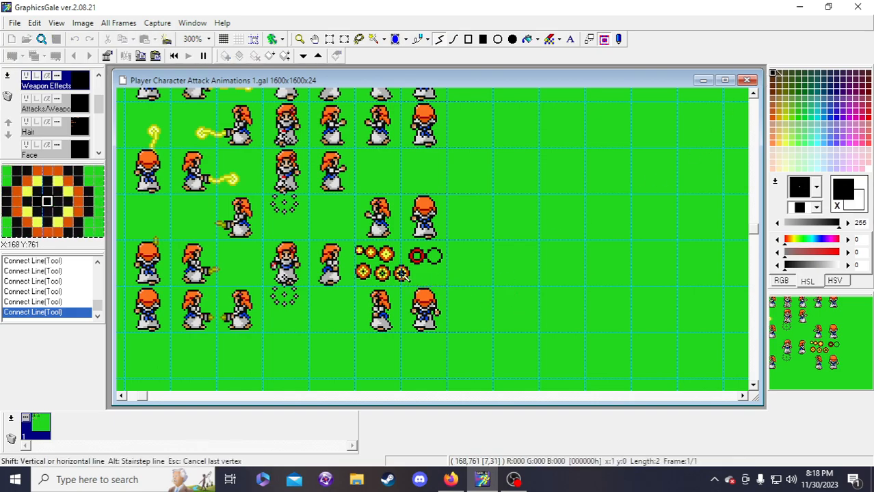
double_click(401, 275)
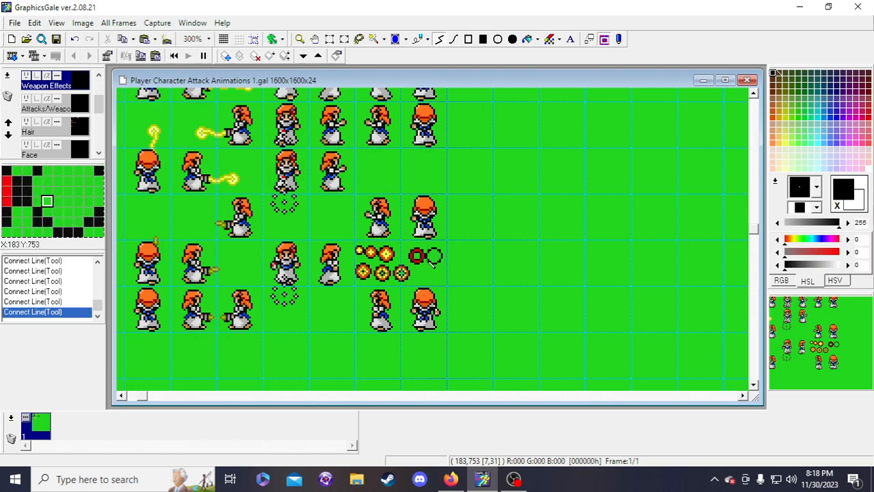
- Sample the olive from the neighbouring explosion and repaint the yellow pixels around the copied explosion's core with it
right_click(381, 279)
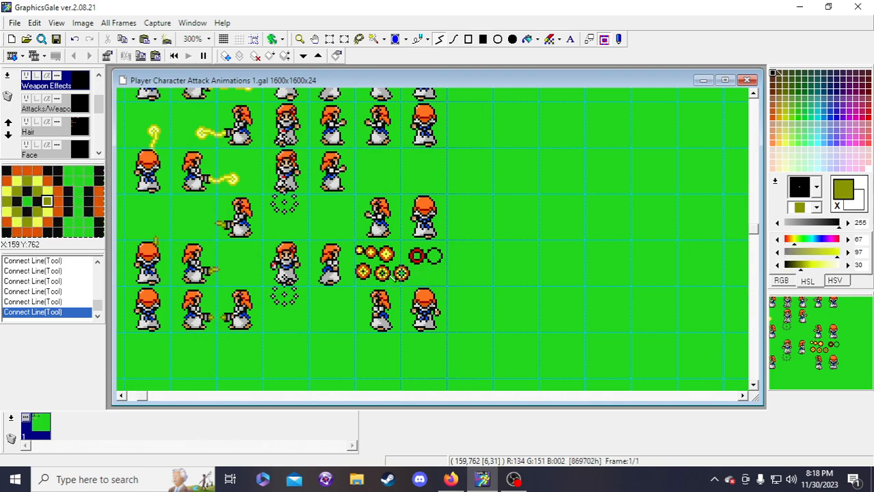
left_click(402, 274)
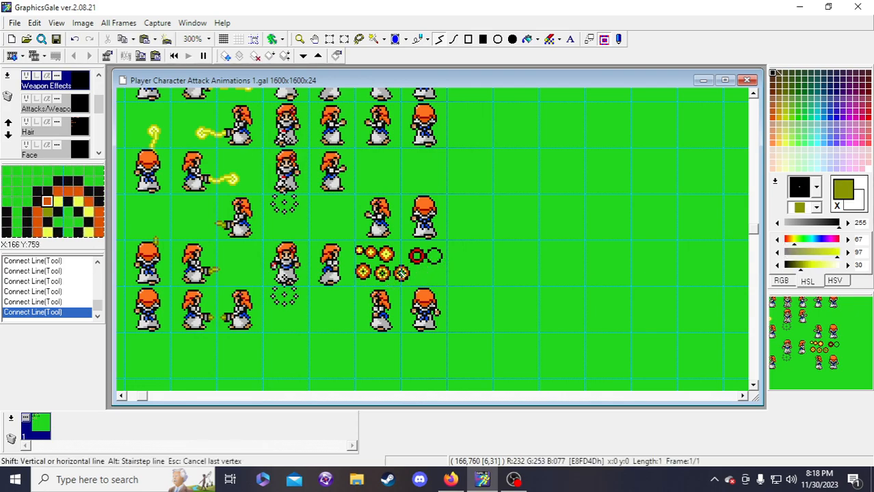
double_click(406, 274)
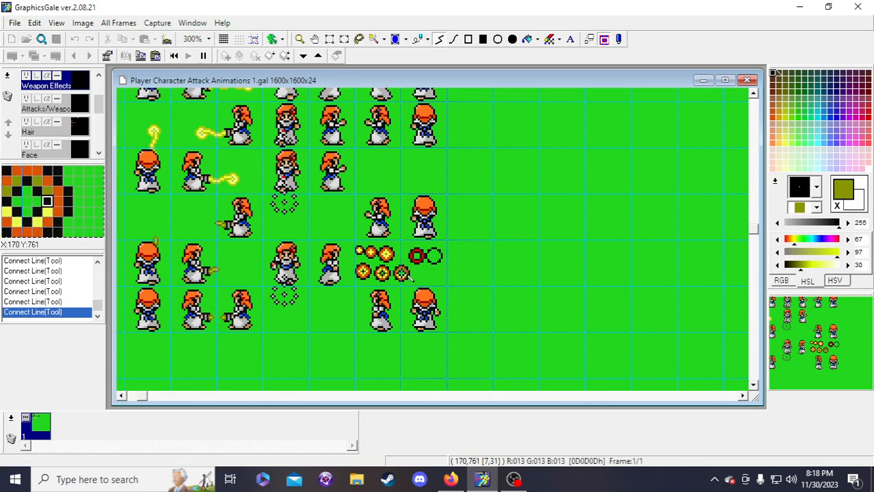
left_click(405, 278)
double_click(405, 277)
left_click(402, 275)
double_click(400, 275)
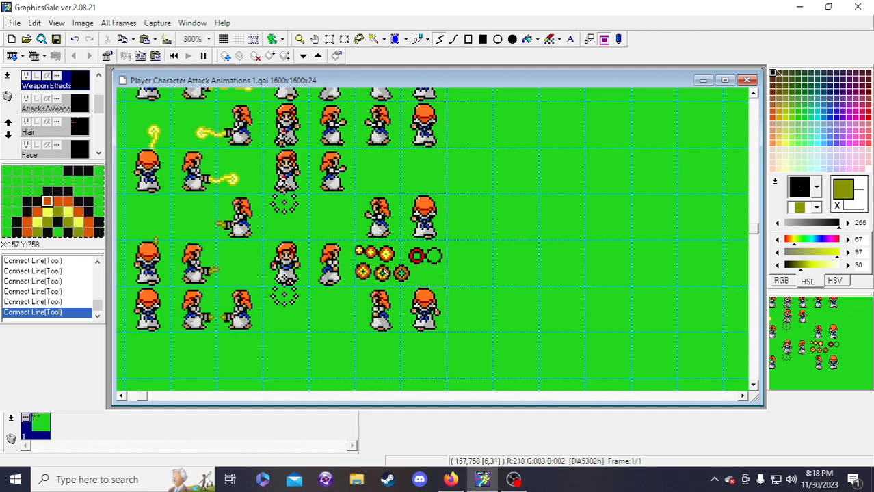
- Sample the explosion's orange, darken it to luminance 31, and flood-fill the copied explosion's orange ring segments with it
right_click(382, 267)
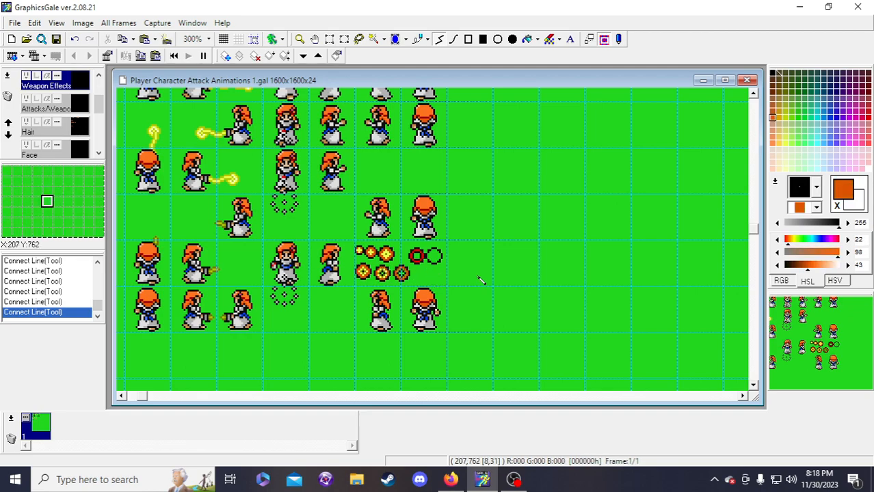
left_click(801, 270)
left_click(527, 39)
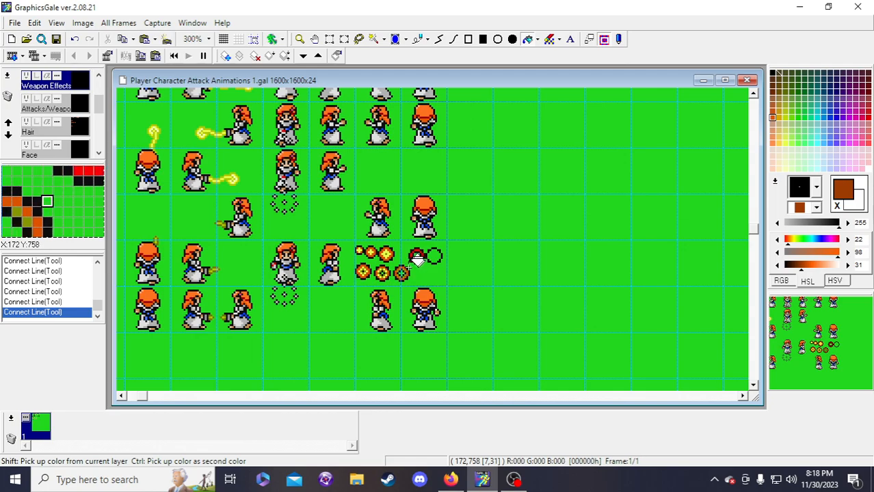
left_click(403, 263)
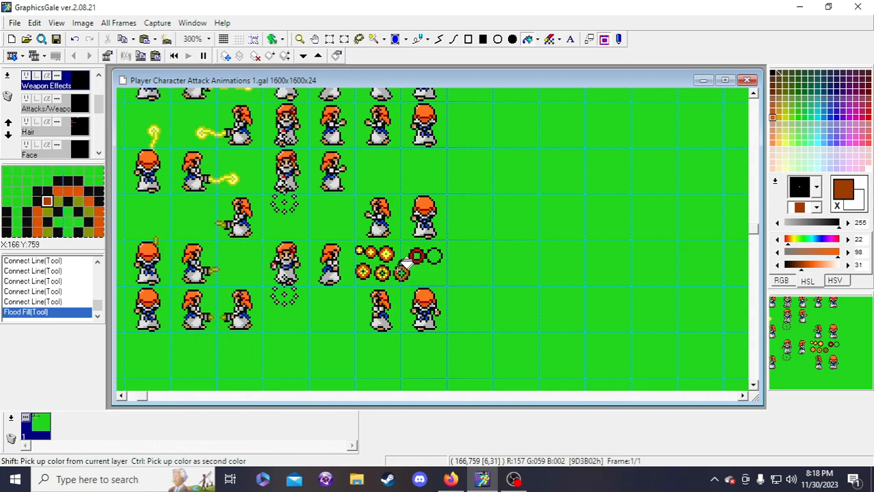
left_click(403, 265)
left_click(404, 270)
left_click(405, 271)
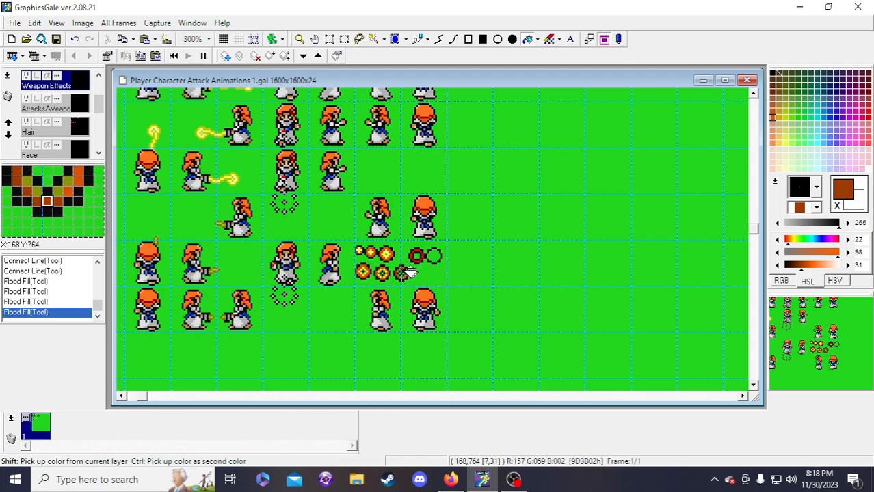
left_click(413, 270)
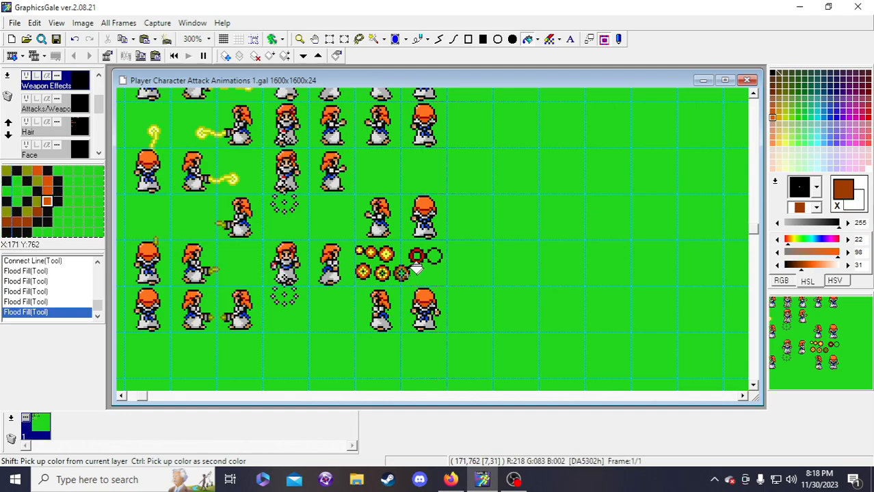
left_click(409, 273)
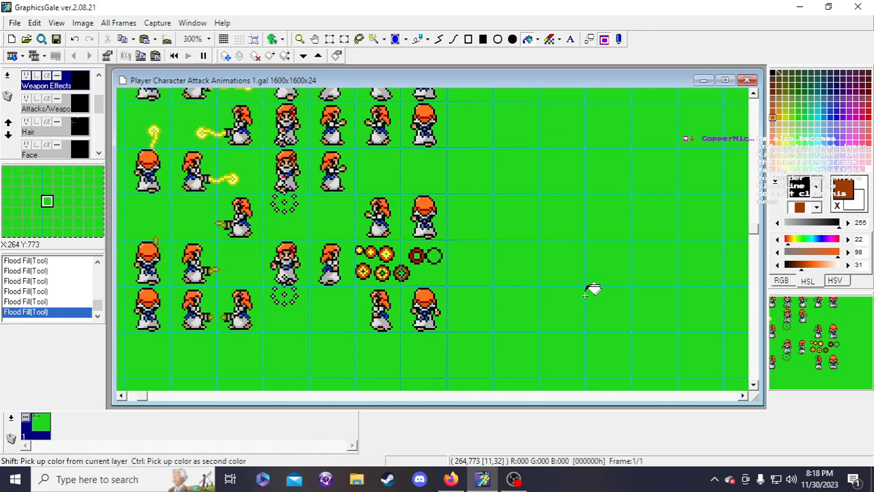
- Undo all the dark orange fills on the copied explosion
key("ctrl+z")
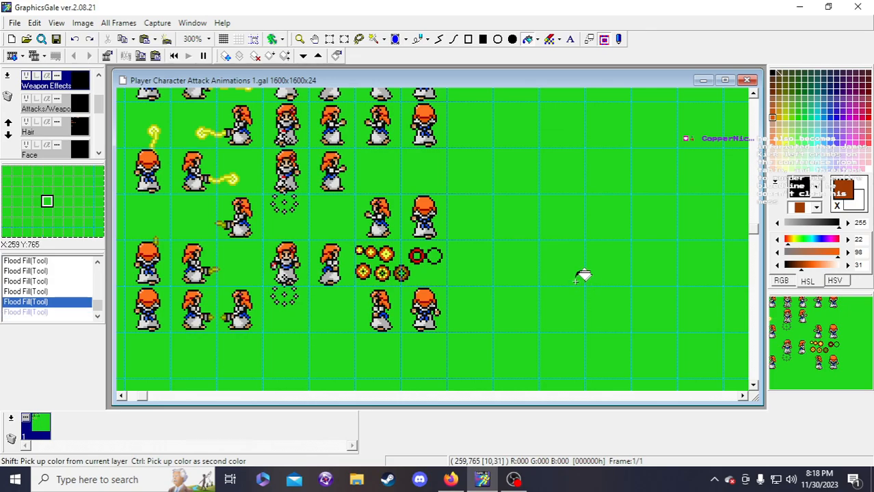
key("ctrl+z")
key("ctrl+z")
key("ctrl+z")
key("ctrl+z")
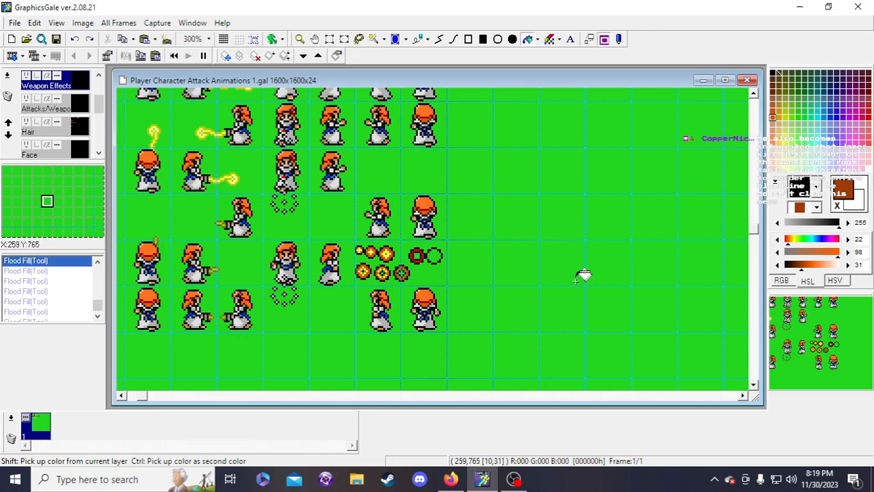
key("ctrl+z")
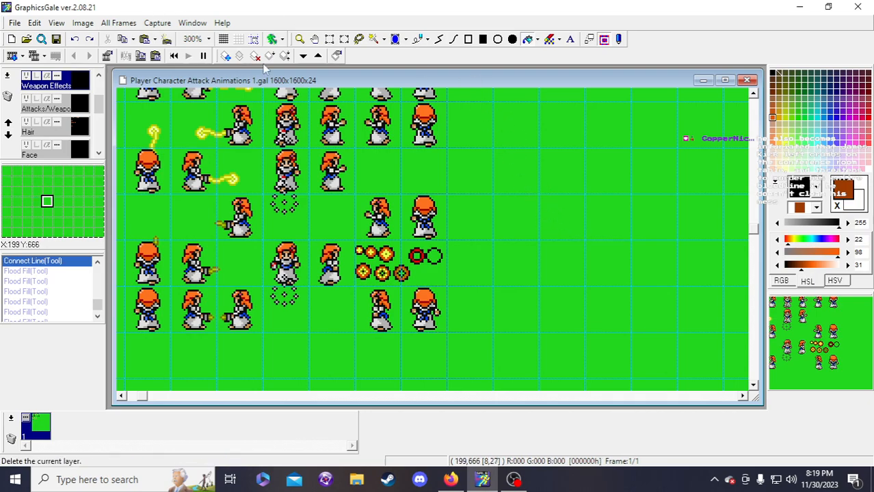
- Flood-fill the red segments of the left ring outline with the orange sampled from the third lower-row explosion
right_click(404, 269)
left_click(411, 253)
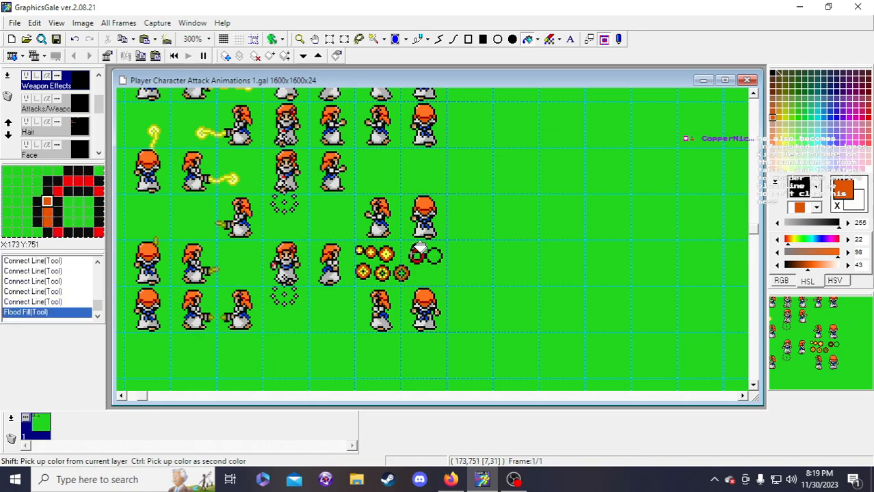
left_click(421, 247)
left_click(425, 245)
left_click(428, 247)
left_click(431, 251)
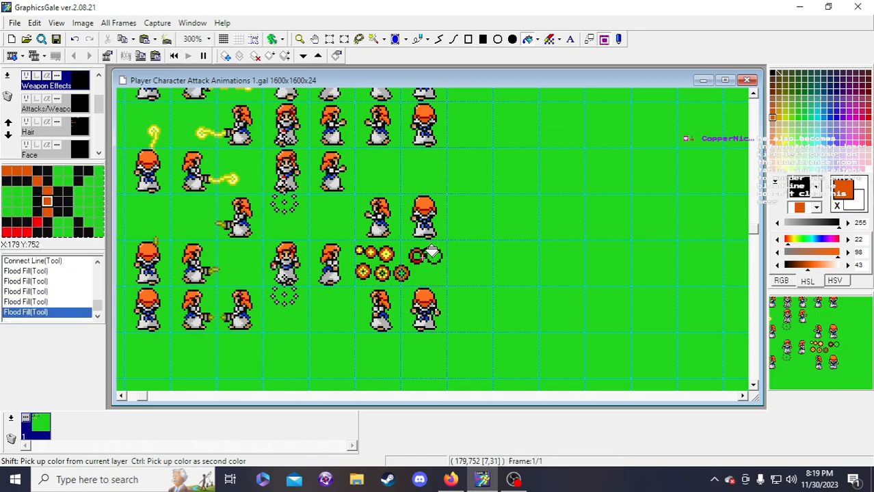
left_click(421, 261)
left_click(417, 263)
left_click(413, 261)
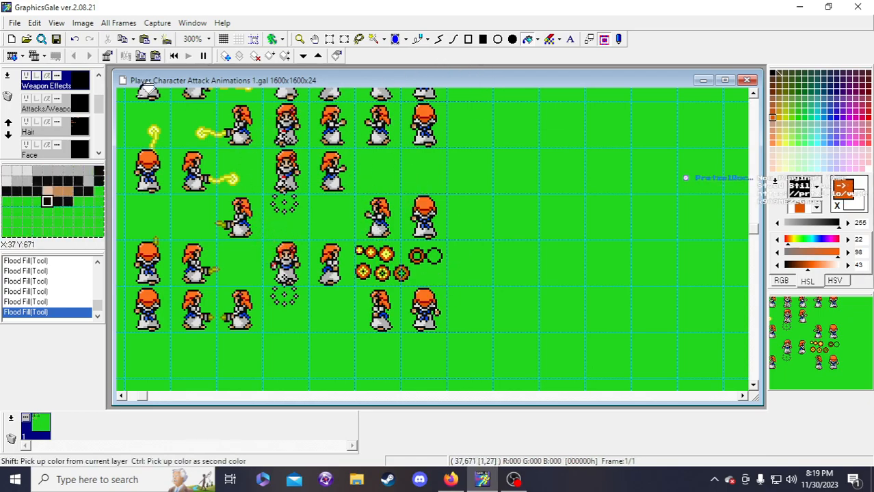
- Turn on grid snapping for rectangular selection and try copying the lower dotted circle one cell down and to the right
left_click(329, 39)
left_click(254, 39)
scroll(316, 239, "down", 2)
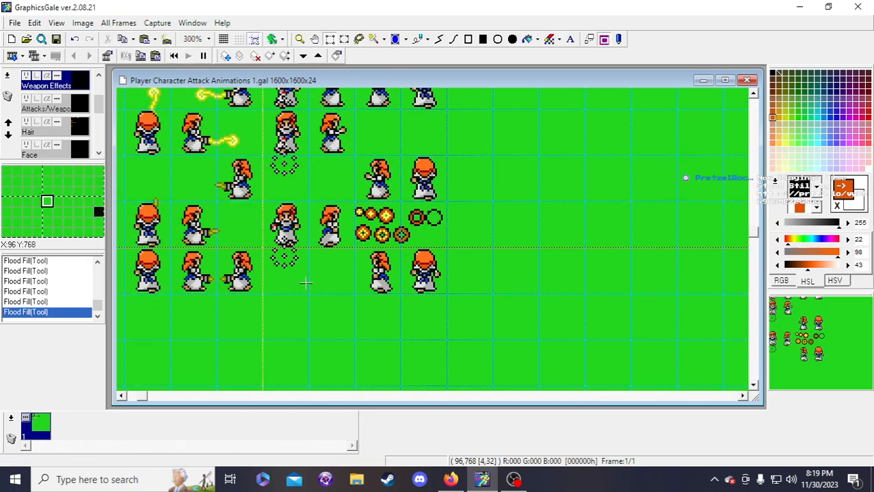
left_click_drag(286, 248, 350, 320)
left_click(263, 248)
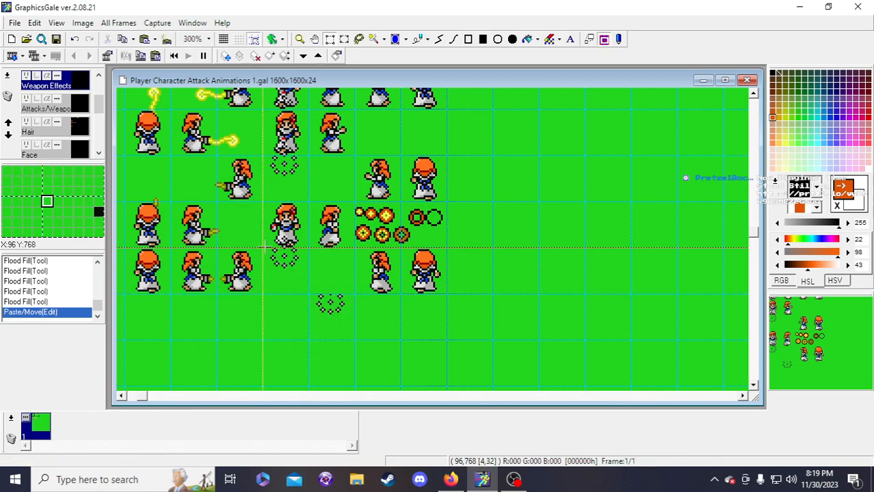
- Place a copy of the 24x48 dotted-circle block in the empty column right of the characters, at position 192,648
left_click_drag(311, 251, 475, 314)
scroll(315, 309, "down", 2)
scroll(479, 321, "up", 10)
scroll(489, 310, "down", 6)
scroll(515, 359, "up", 1)
scroll(506, 335, "down", 3)
scroll(488, 287, "up", 6)
scroll(475, 314, "down", 6)
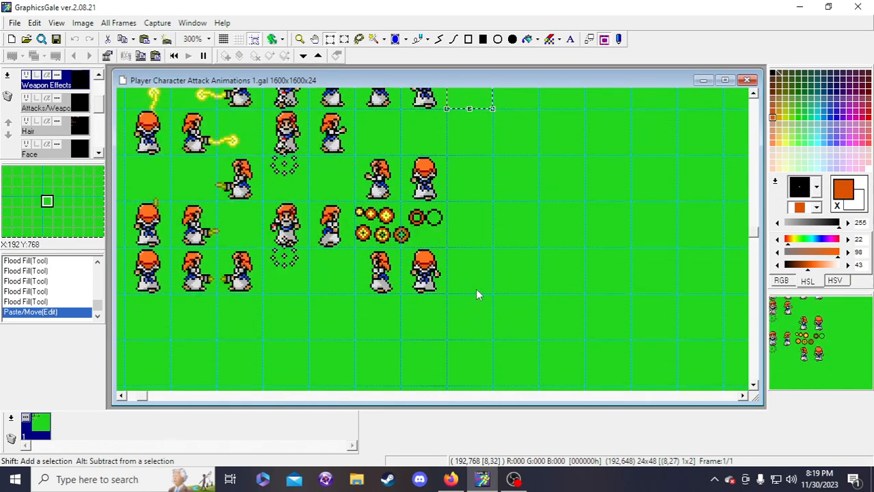
scroll(477, 292, "up", 1)
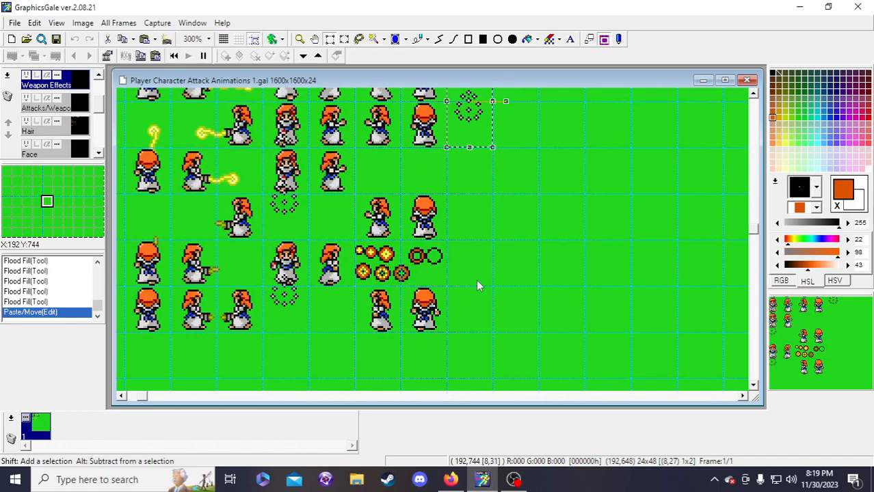
scroll(479, 284, "up", 2)
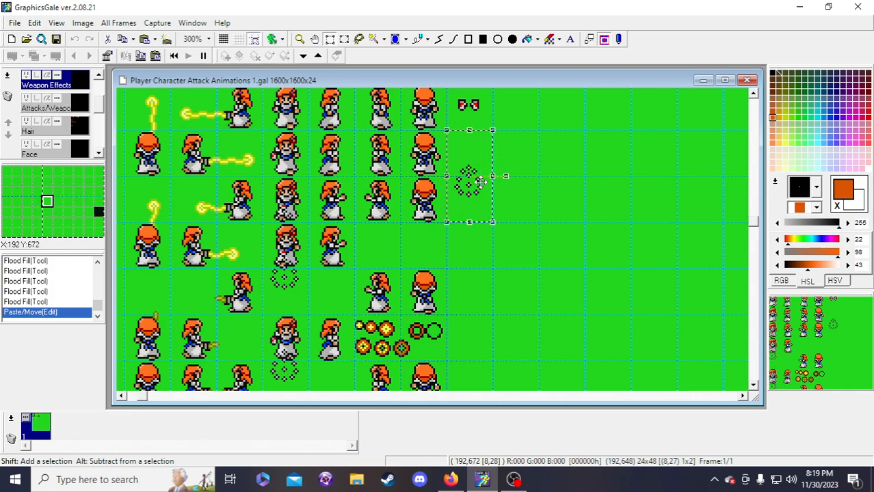
- Place two more copies of the dotted-circle block down the same column at two-cell intervals, ending at 192,744, and deselect
mouse_move(478, 185)
left_mouse_down()
mouse_move(478, 166)
mouse_move(463, 173)
mouse_move(462, 185)
left_mouse_up()
scroll(468, 205, "up", 1)
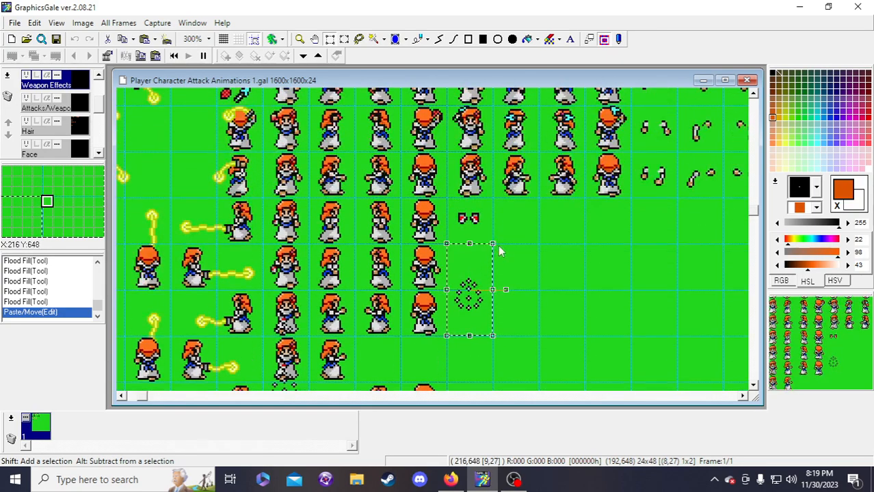
scroll(481, 254, "down", 2)
left_click_drag(477, 154, 479, 342)
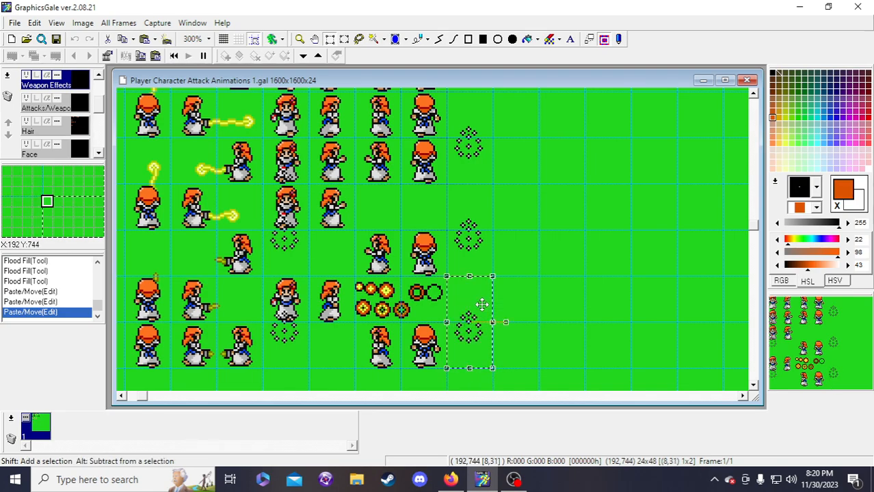
scroll(509, 290, "down", 1)
left_click(511, 290)
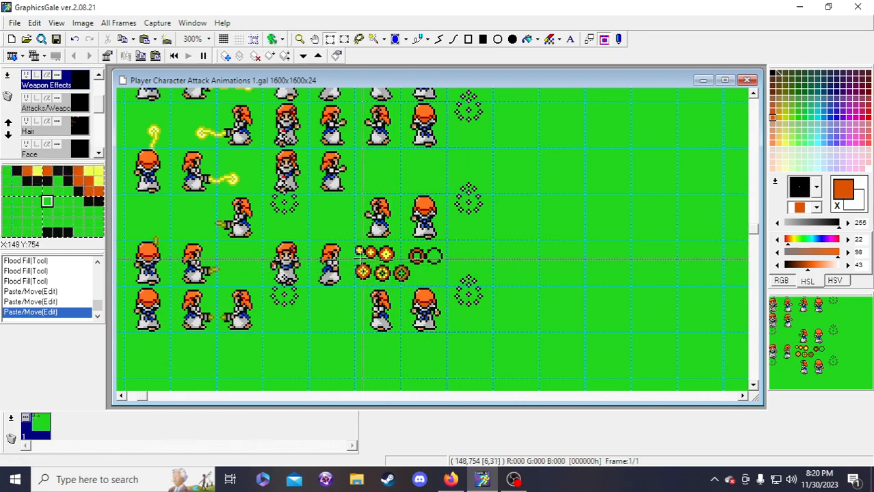
- Try placing a copy of the 5x5 smallest explosion over the lower front-facing character's gown at 105,761
left_click_drag(357, 248, 364, 256)
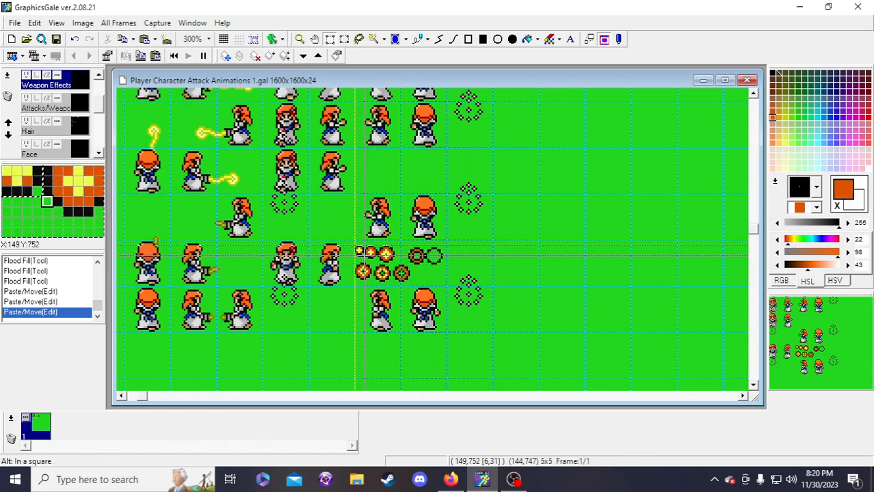
left_click(359, 252)
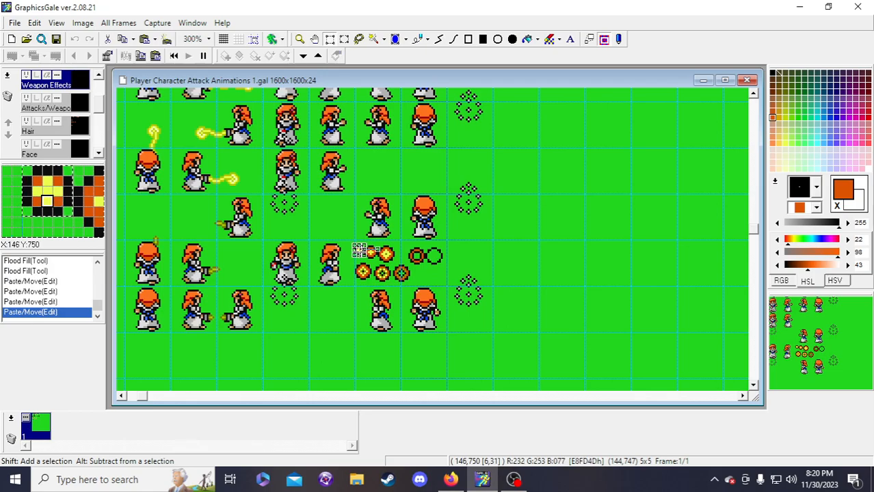
left_click_drag(359, 251, 285, 272)
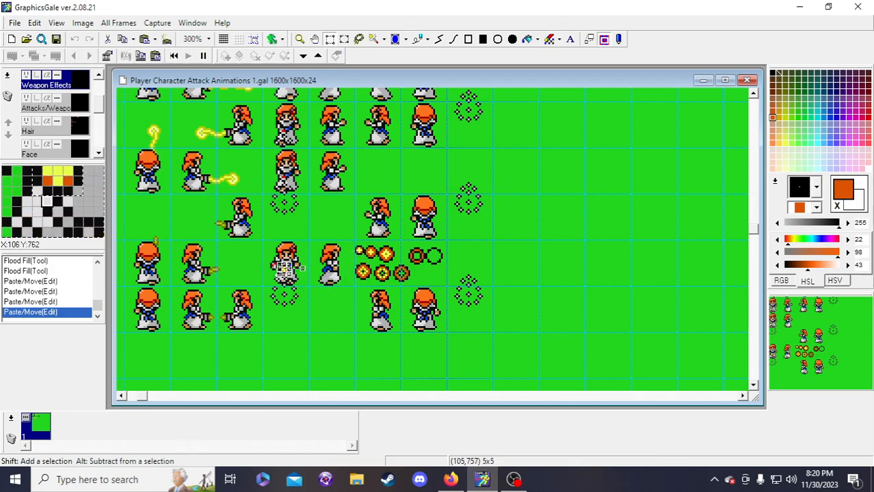
key("Up")
left_click_drag(285, 270, 286, 276)
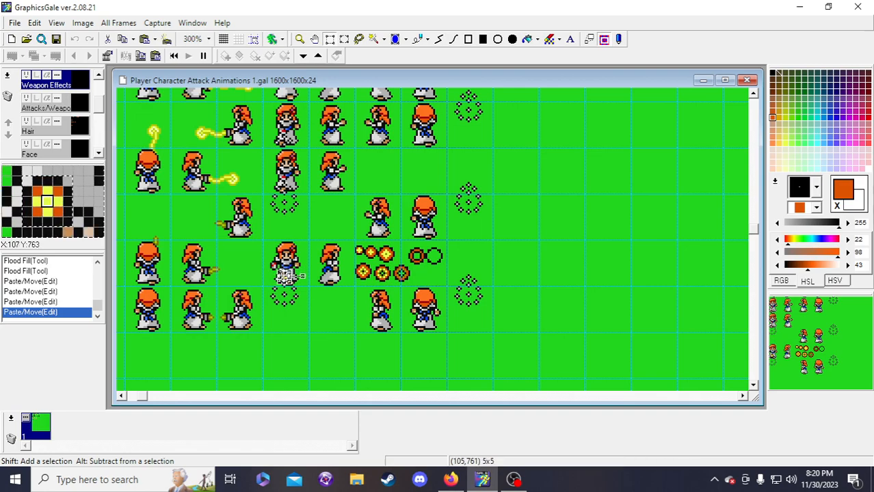
left_click_drag(793, 343, 813, 340)
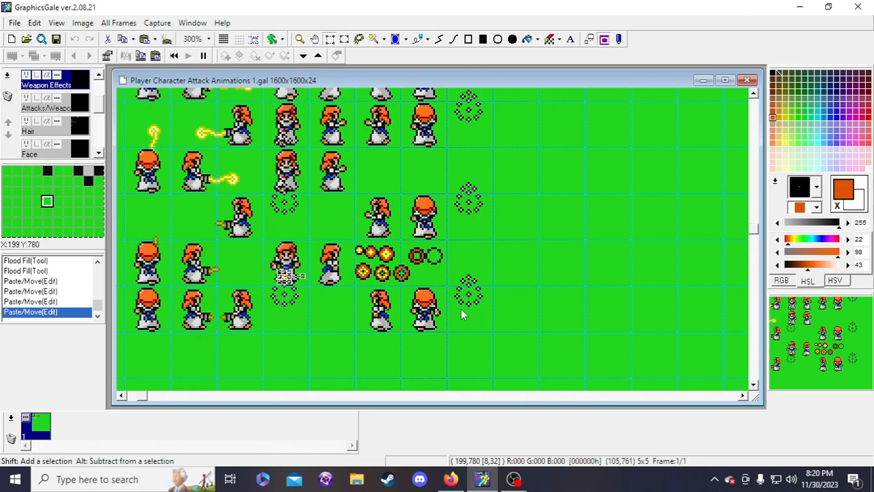
key("Escape")
- Sample the olive yellow from the upper-row explosions and dot it onto the explosion frames with the Connect Line tool
left_click(439, 39)
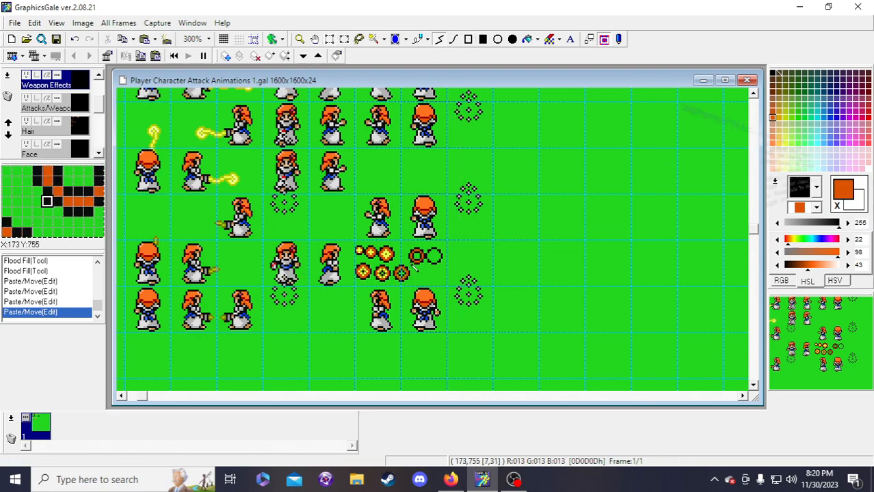
right_click(386, 253)
left_click(372, 252)
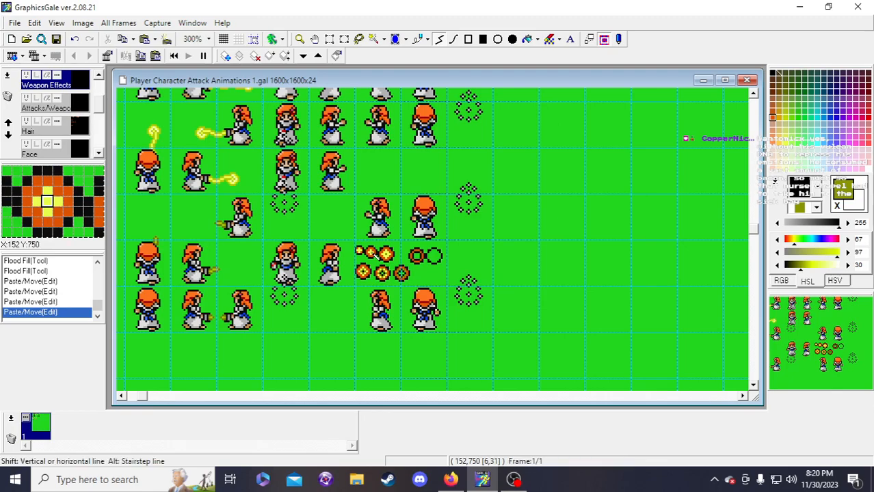
double_click(360, 251)
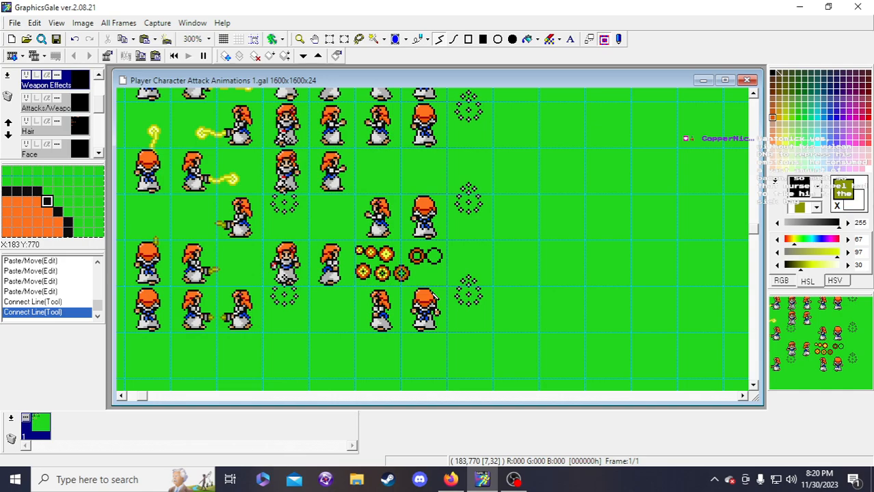
left_click(390, 259)
left_click(391, 260)
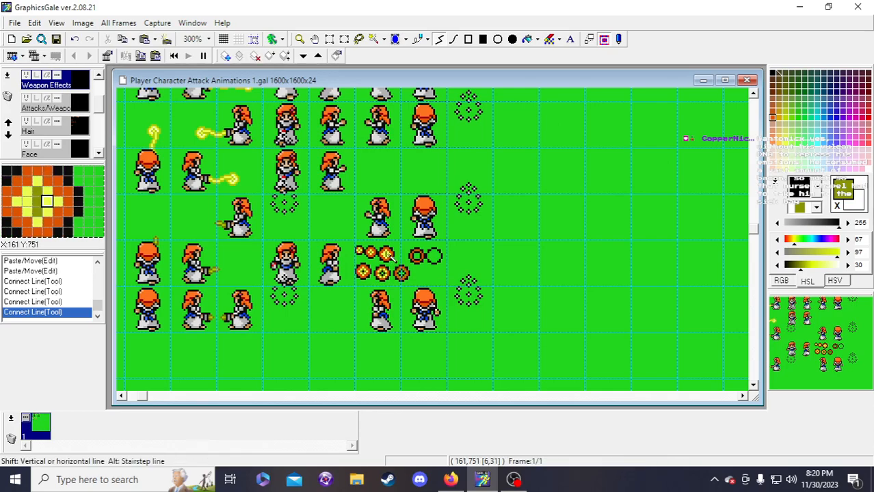
left_click(396, 266)
left_click(403, 270)
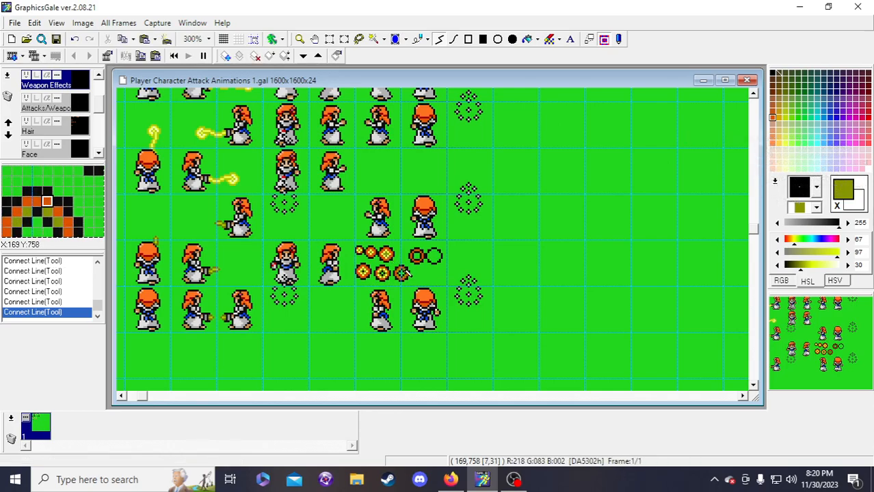
- Undo the olive dots on the explosion frames except the first one drawn, and save the sprite sheet
key("ctrl+z")
key("ctrl+z")
key("ctrl+z")
key("ctrl+z")
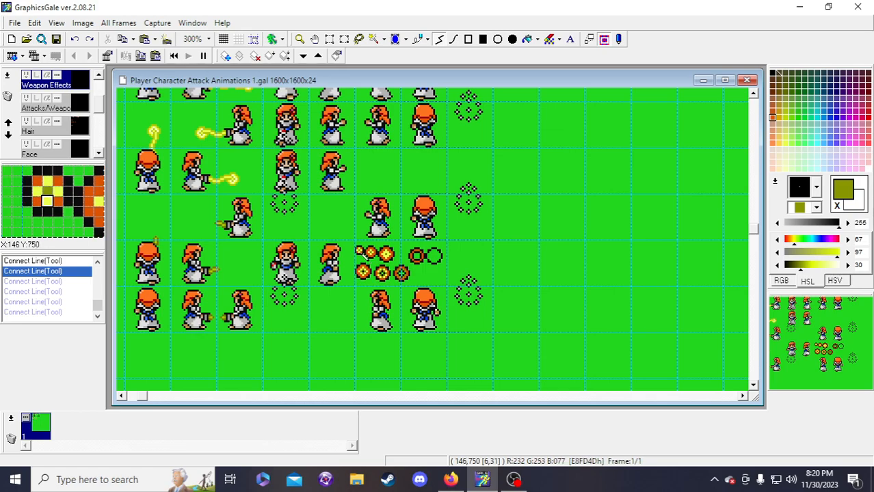
key("ctrl+z")
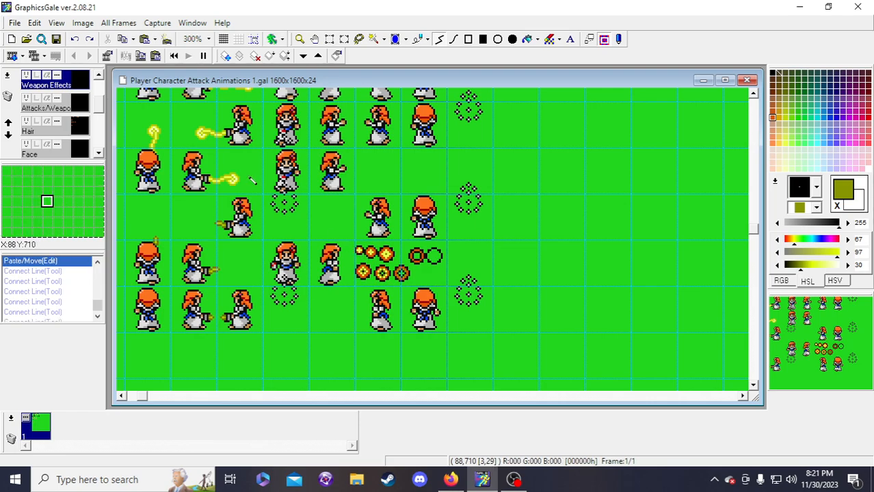
key("ctrl+y")
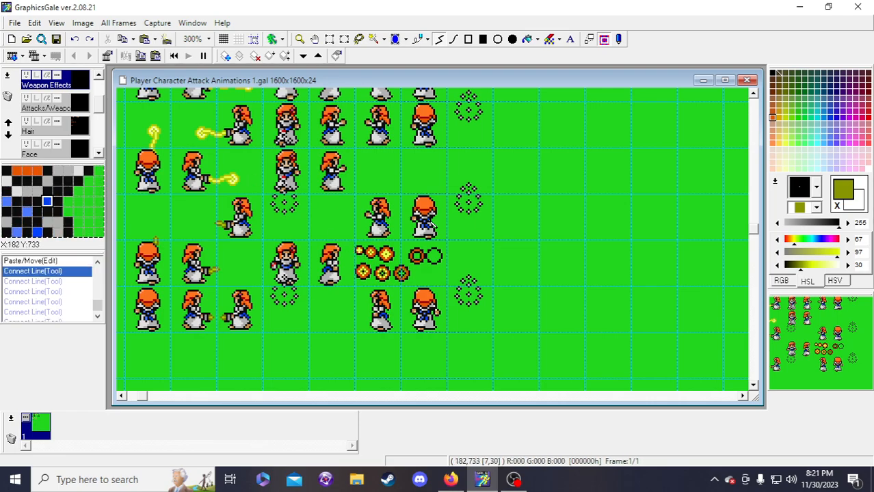
left_click(58, 41)
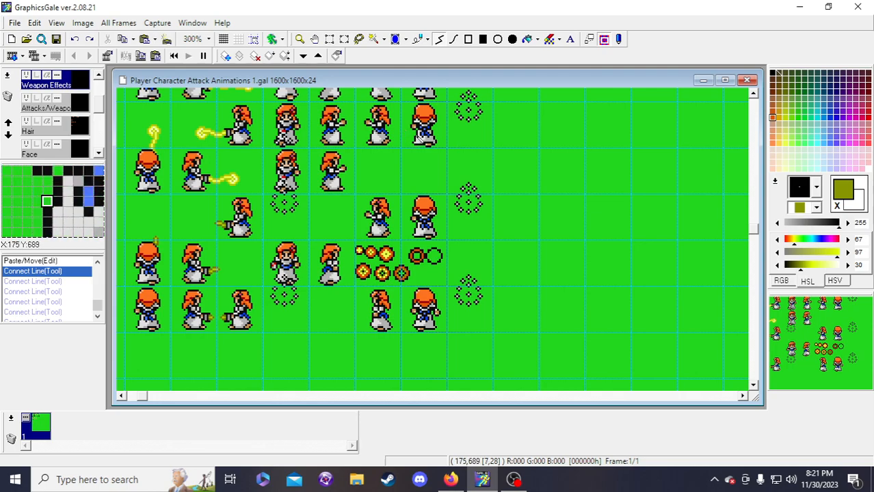
left_click(58, 40)
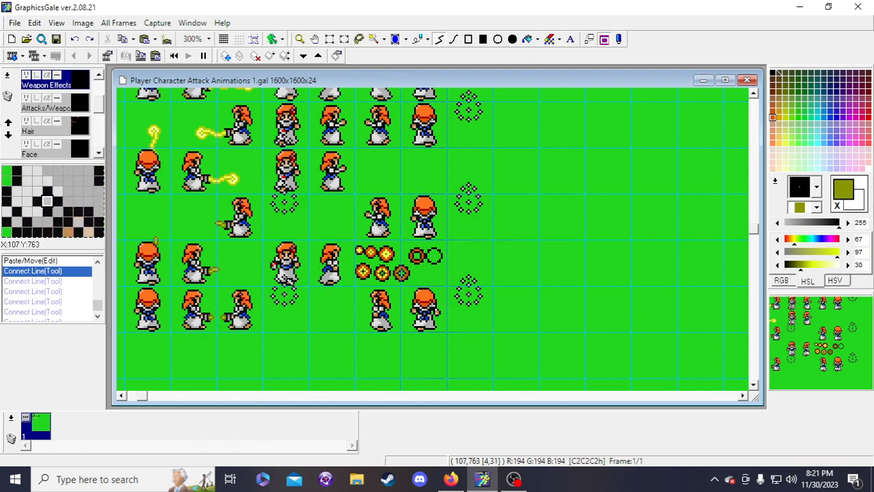
- Try a 5x7 copy of the smallest explosion on the lower front-facing character's gown at 105,760, and undo it
left_click(329, 39)
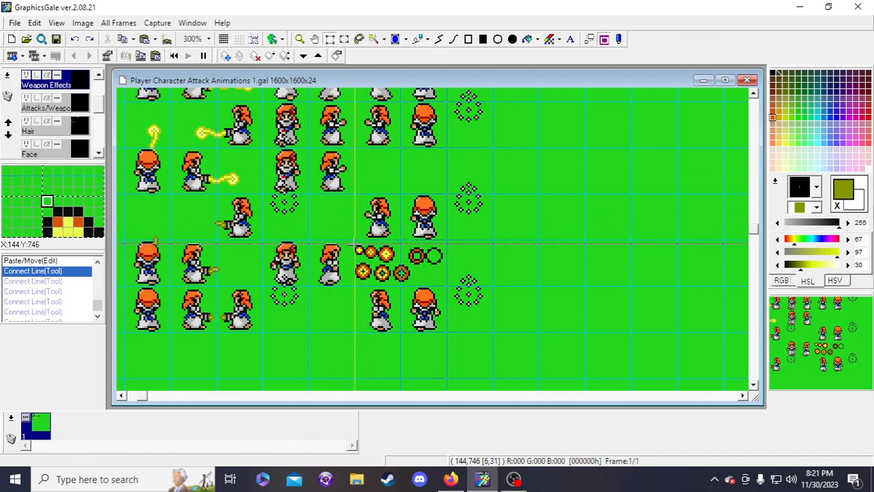
left_click_drag(355, 245, 285, 274)
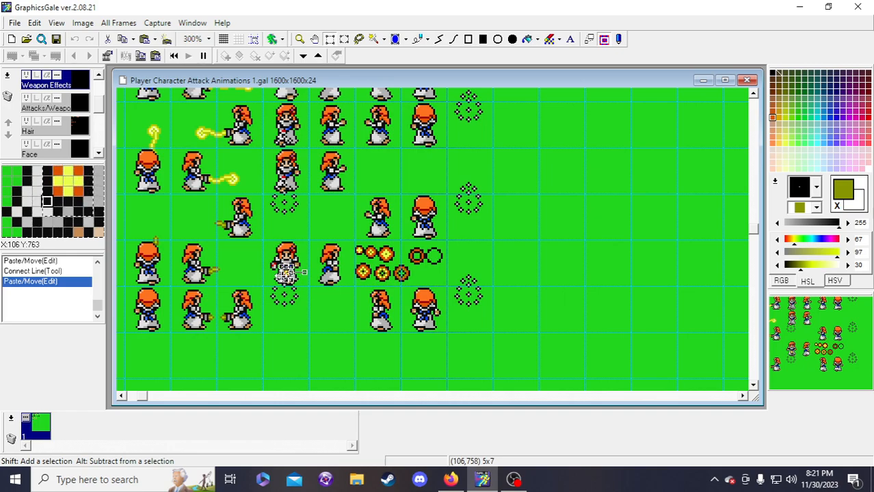
left_click_drag(304, 271, 305, 270)
key("Down")
key("Down")
key("Down")
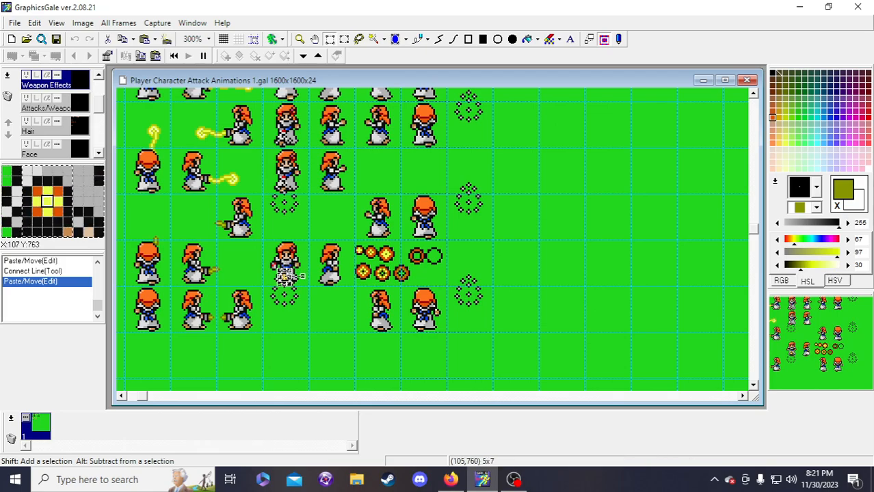
left_click(313, 295)
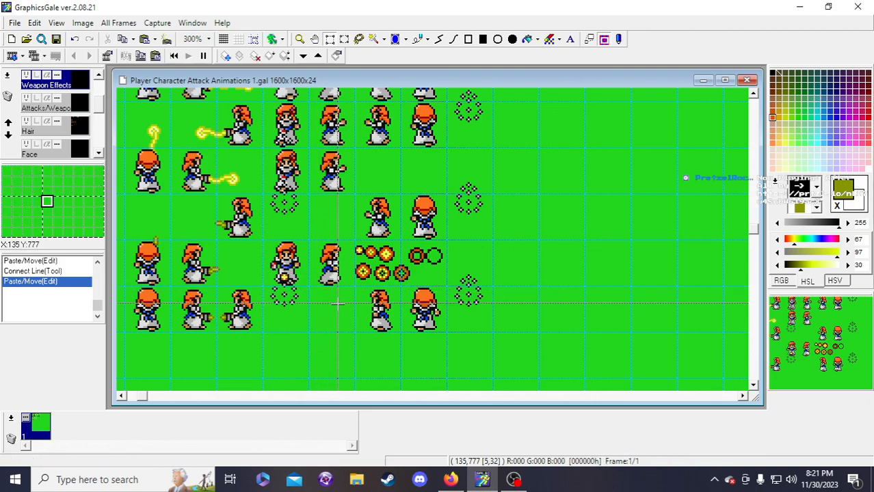
key("ctrl+z")
- Place the 5x7 explosion copy on the top of the uppermost dotted circle at 201,664 and deselect it
scroll(438, 277, "up", 3)
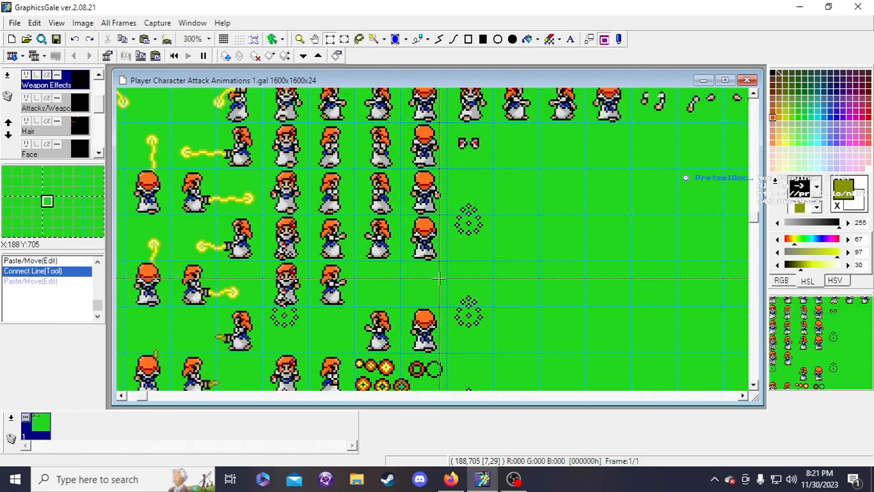
scroll(439, 278, "down", 1)
key("ctrl+y")
left_click_drag(287, 352, 469, 243)
scroll(563, 253, "down", 1)
scroll(563, 252, "up", 2)
scroll(562, 262, "down", 1)
scroll(562, 262, "up", 1)
scroll(493, 262, "up", 1)
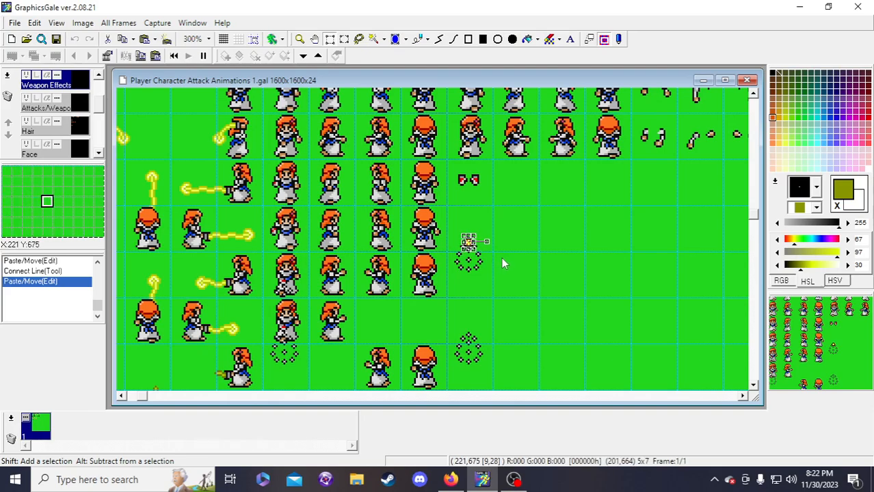
scroll(501, 257, "down", 2)
scroll(501, 257, "up", 1)
left_click(503, 226)
- Try placing another copy of the small explosion in the empty area right of the dotted circles at 234,727
scroll(508, 240, "down", 2)
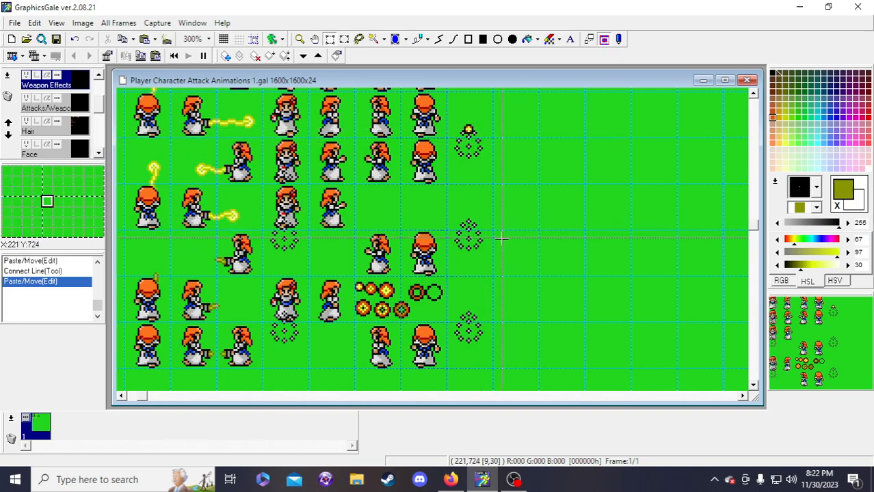
key("ctrl+v")
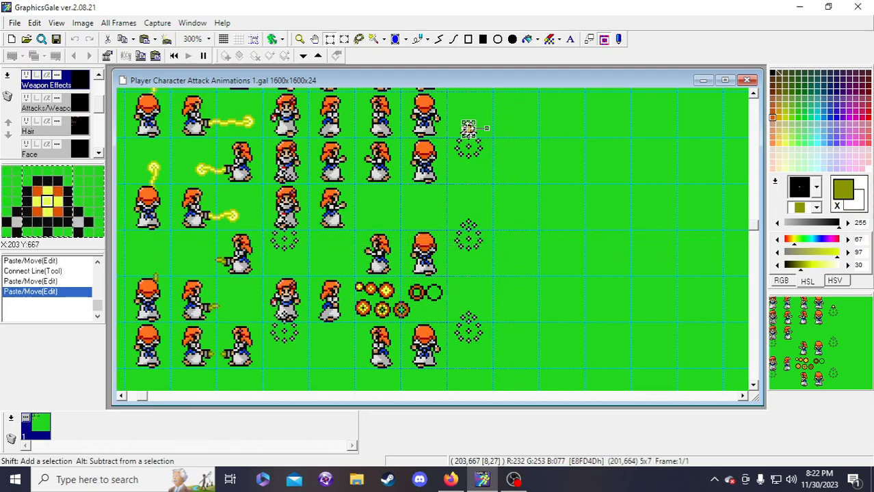
left_click_drag(469, 128, 531, 249)
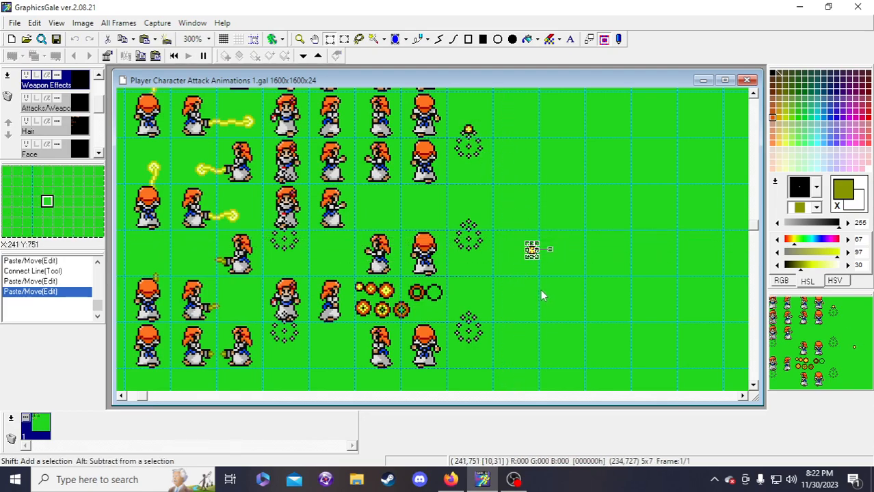
scroll(535, 272, "down", 3)
scroll(535, 273, "up", 4)
scroll(541, 205, "up", 1)
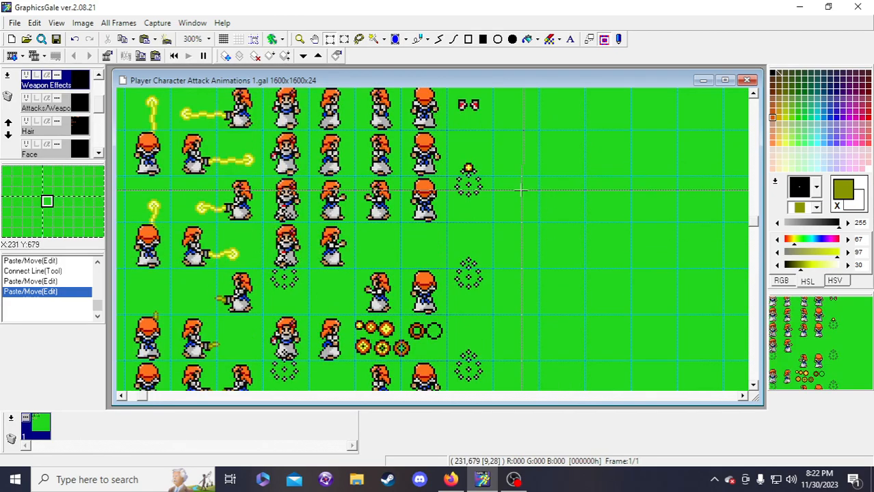
scroll(511, 153, "down", 1)
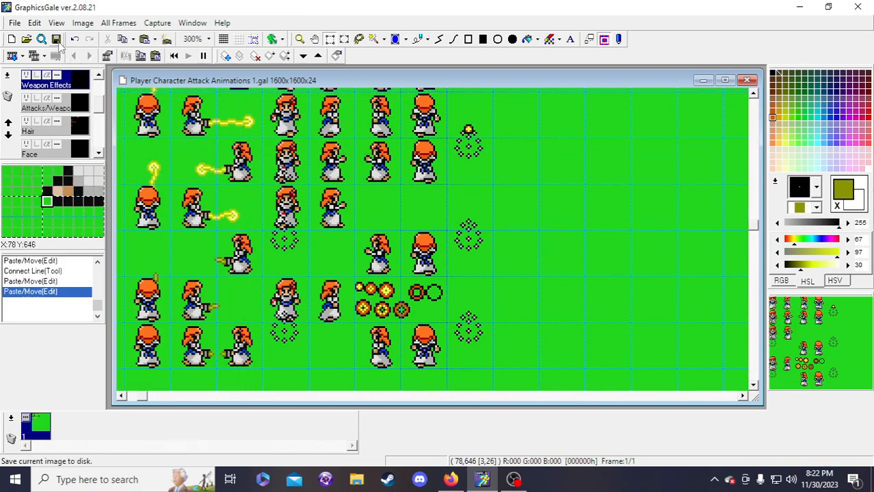
- Undo both explosion copy placements around the dotted-circle column
key("ctrl+z")
scroll(547, 258, "up", 2)
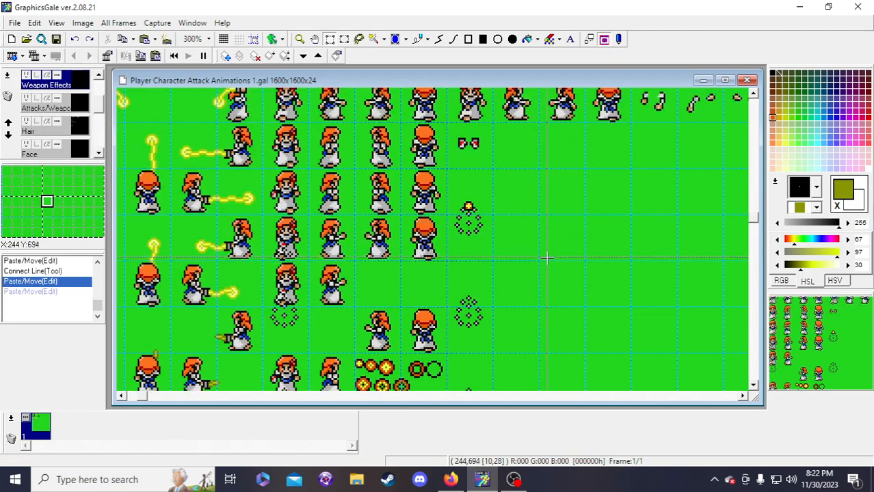
key("ctrl+z")
scroll(547, 258, "down", 3)
scroll(547, 259, "up", 1)
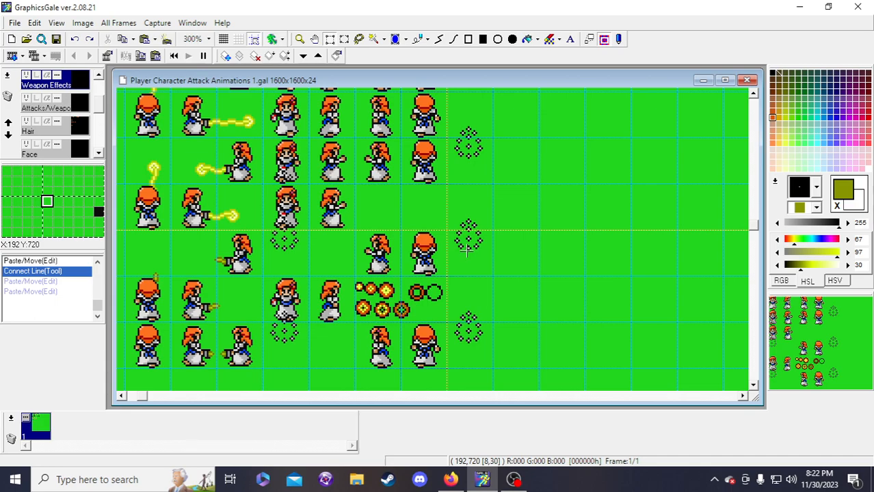
- Try selecting the dotted-circle column as a grid-snapped 24x120 block starting at 192,672
scroll(467, 252, "up", 2)
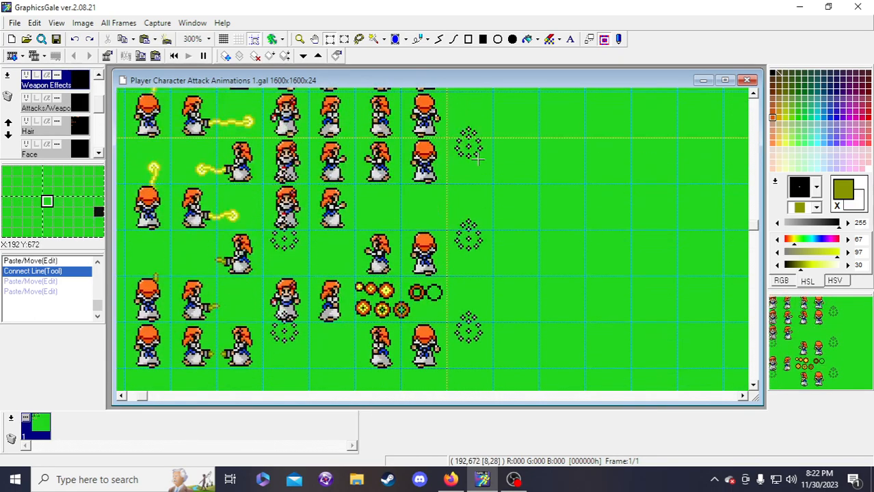
left_click_drag(477, 177, 489, 373)
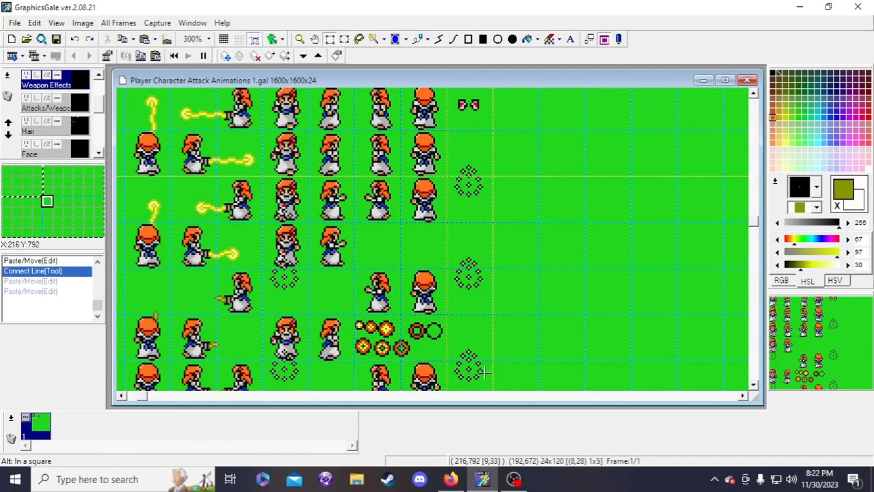
scroll(473, 282, "up", 2)
scroll(449, 205, "down", 3)
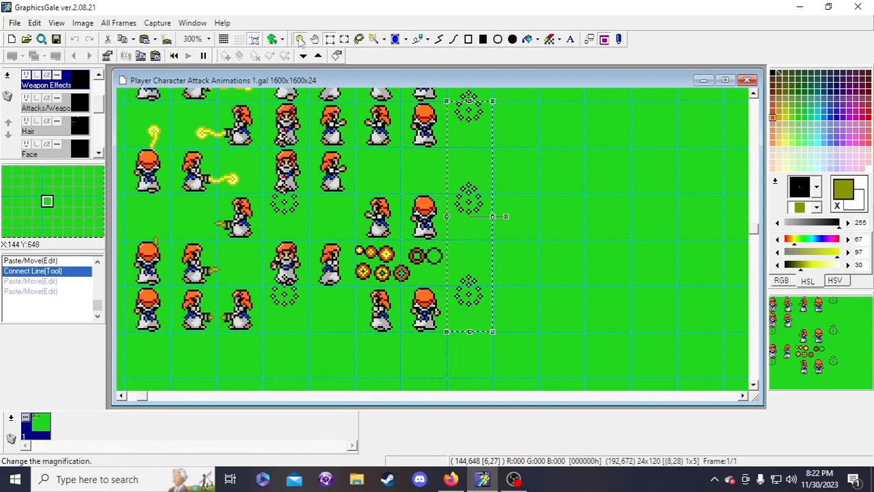
- Select the whole 24x144 dotted-circle column at 192,648 and copy it into the three empty grid columns to its right
left_click(300, 39)
right_click(421, 245)
right_click(421, 246)
left_click(277, 247)
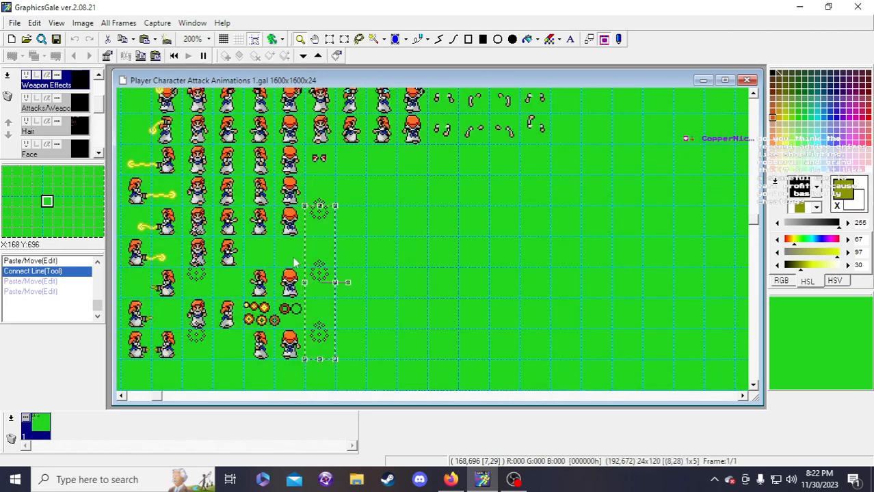
left_click(329, 39)
left_click(322, 191)
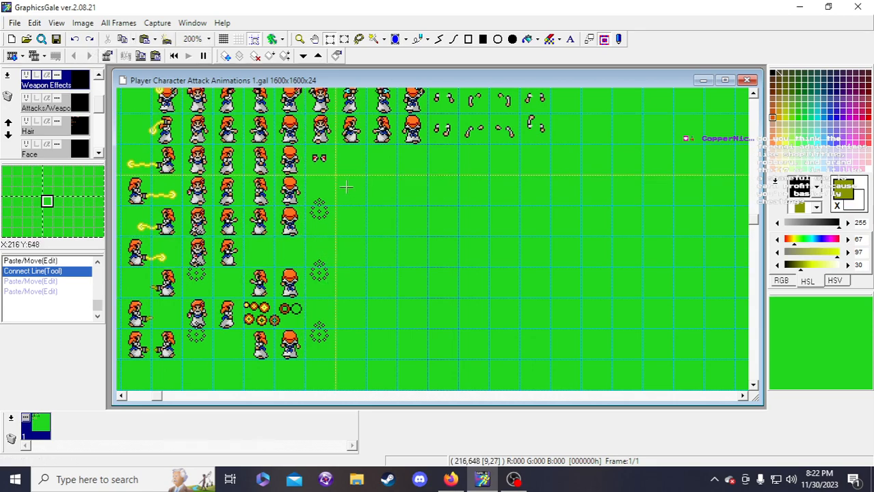
left_click_drag(312, 195, 330, 333)
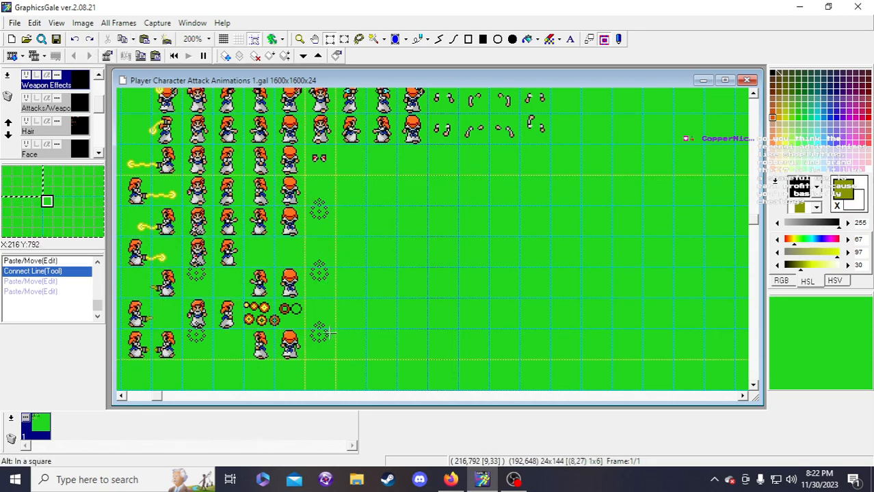
left_click_drag(322, 220, 359, 336)
left_click(329, 207)
key("ctrl+v")
left_click_drag(349, 273, 408, 266)
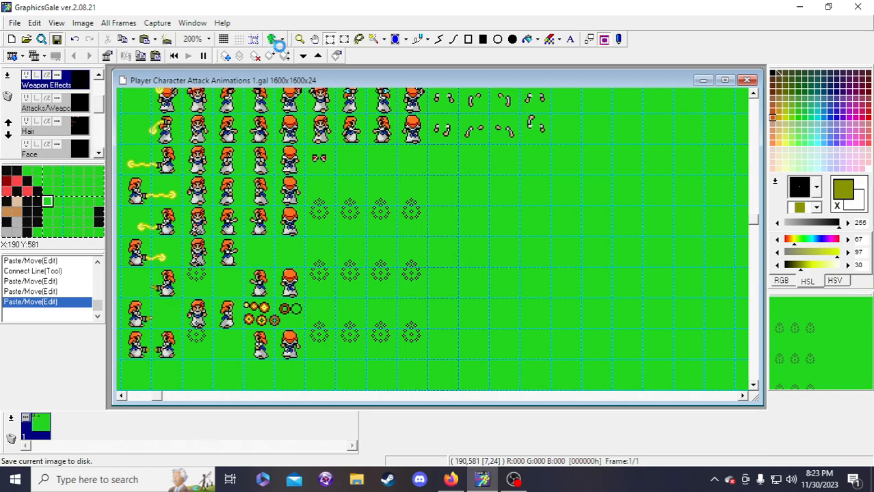
- Examine the drawn explosion frames and the dotted-circle guide grid at 200% and 300% zoom
left_click(302, 41)
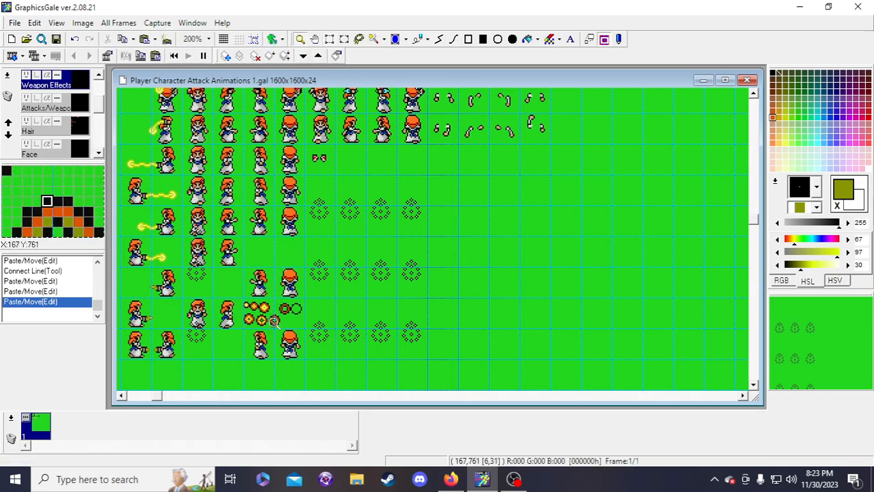
left_click(294, 363)
left_click_drag(182, 396, 161, 398)
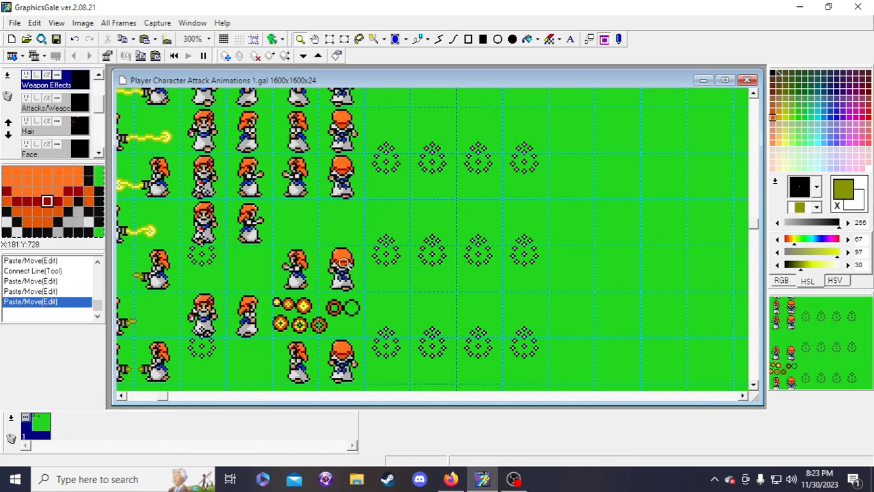
scroll(369, 256, "up", 2)
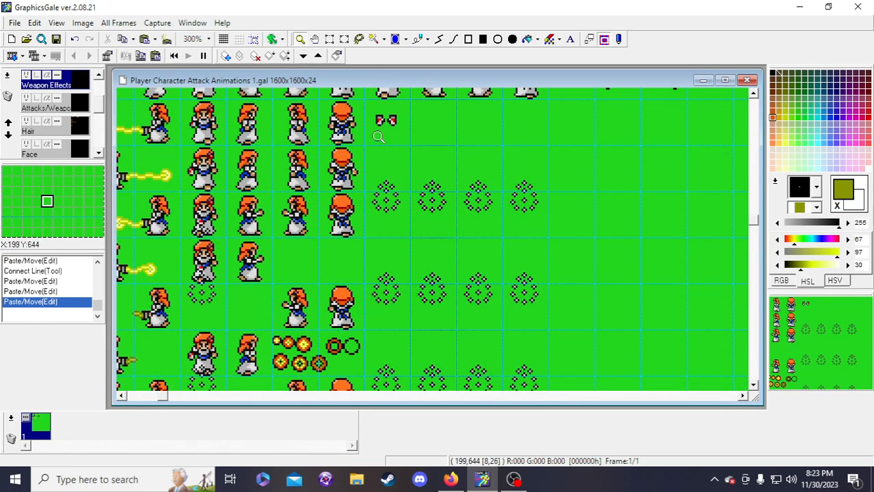
right_click(359, 184)
scroll(327, 235, "up", 2)
scroll(338, 246, "down", 2)
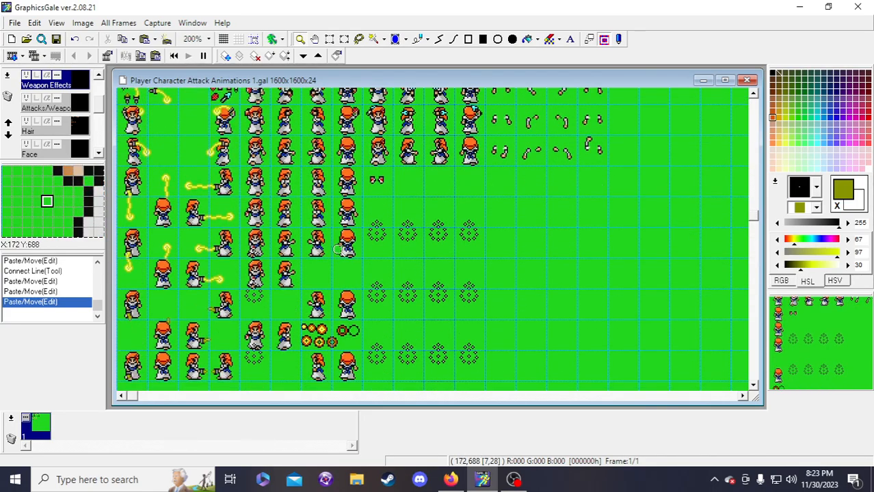
left_click(345, 247)
right_click(383, 289)
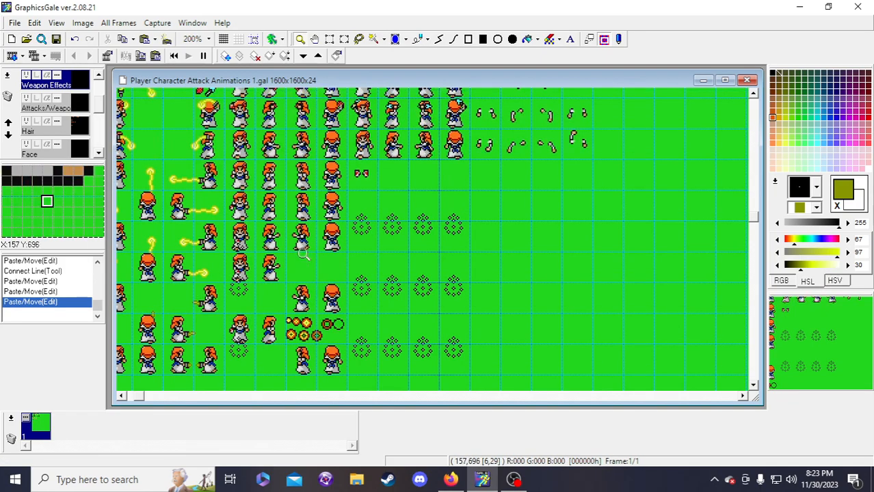
left_click(296, 270)
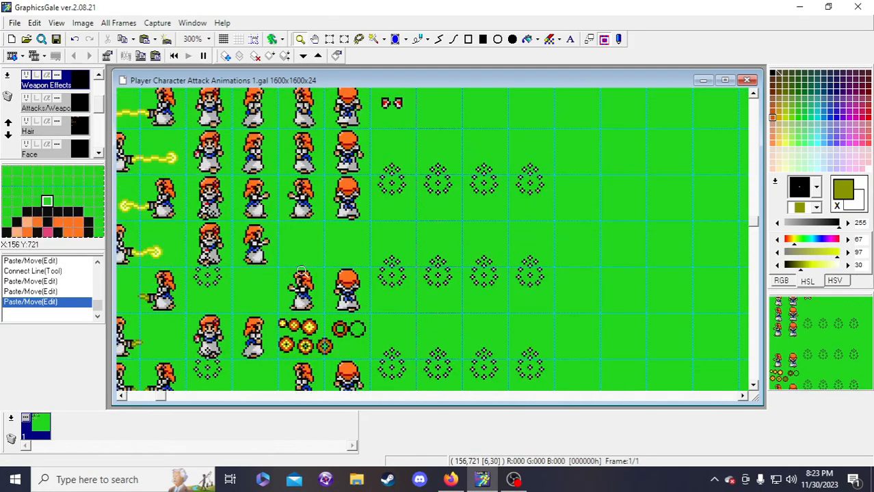
left_click(329, 39)
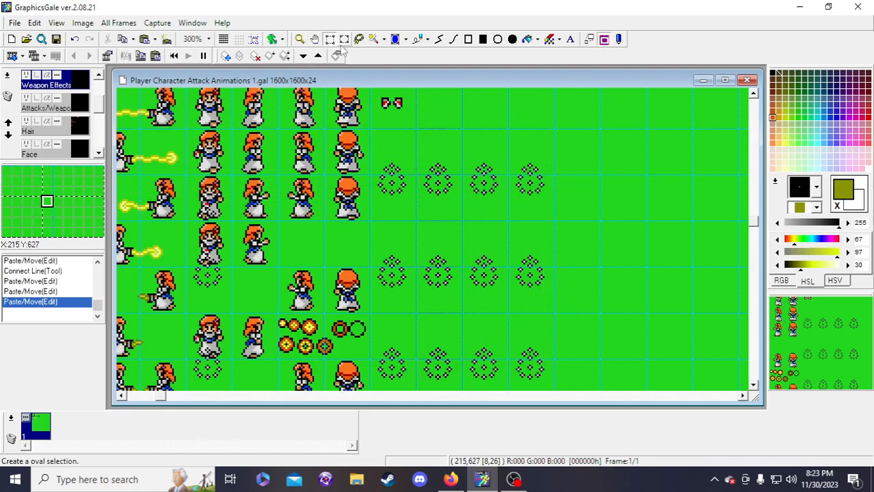
left_click(300, 41)
right_click(388, 207)
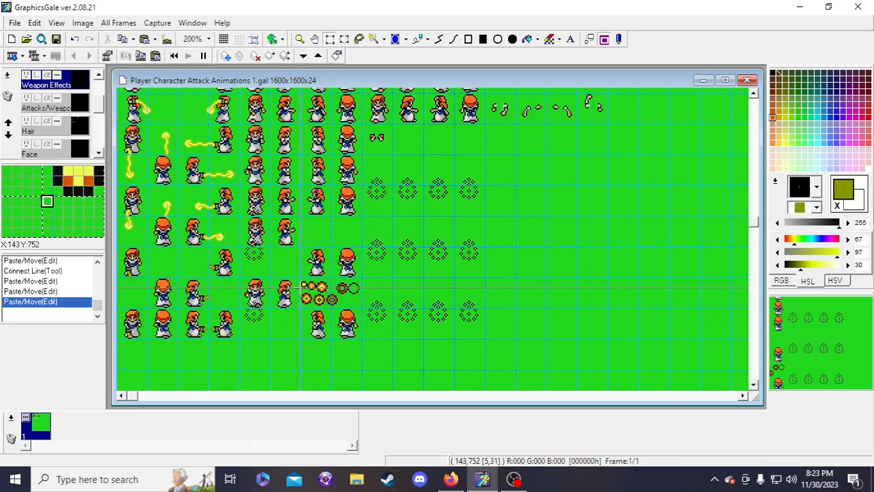
- Try selecting the smallest explosion frame as a 5x8 block at 144,744 and undo the accidental shift of it
left_click_drag(302, 287, 304, 281)
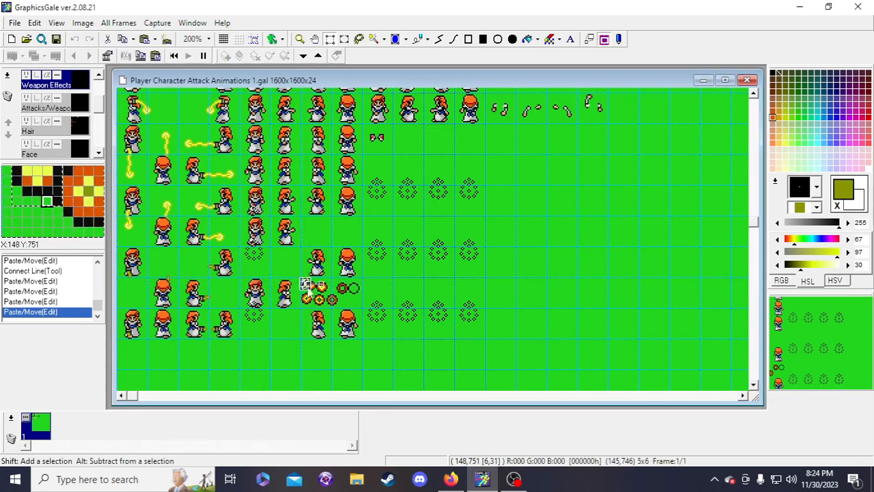
left_click(303, 274)
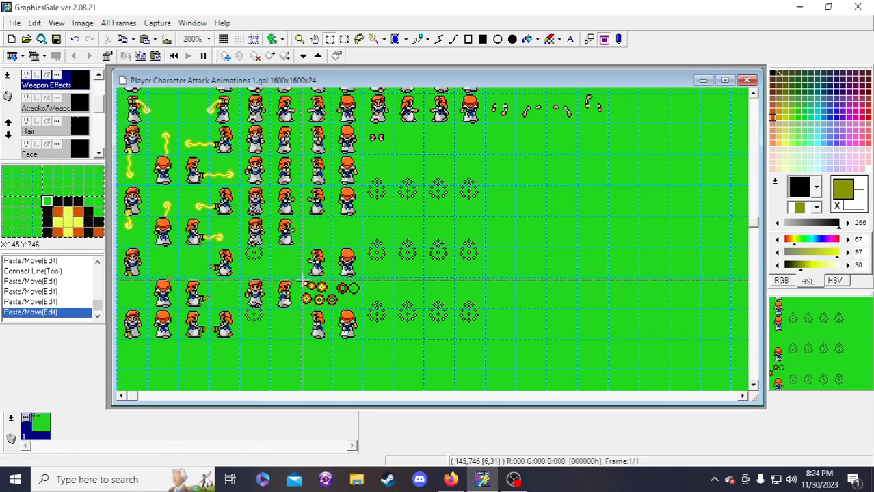
left_click_drag(301, 279, 304, 286)
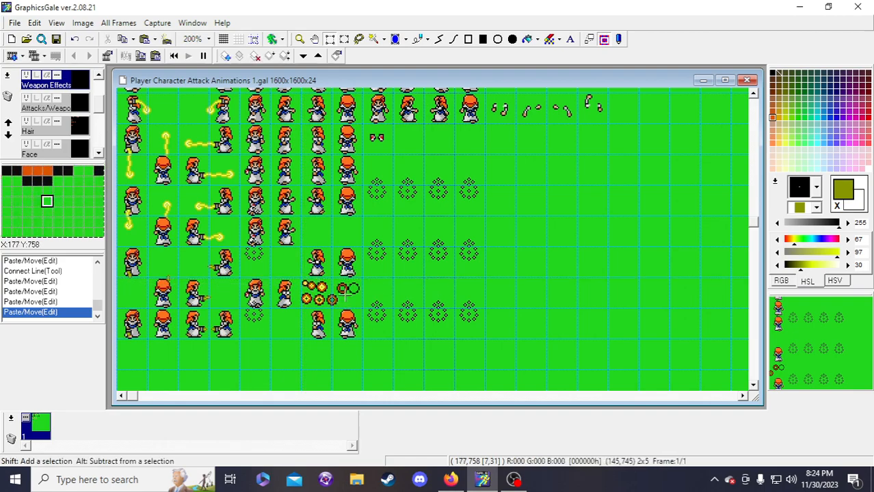
key("ctrl+z")
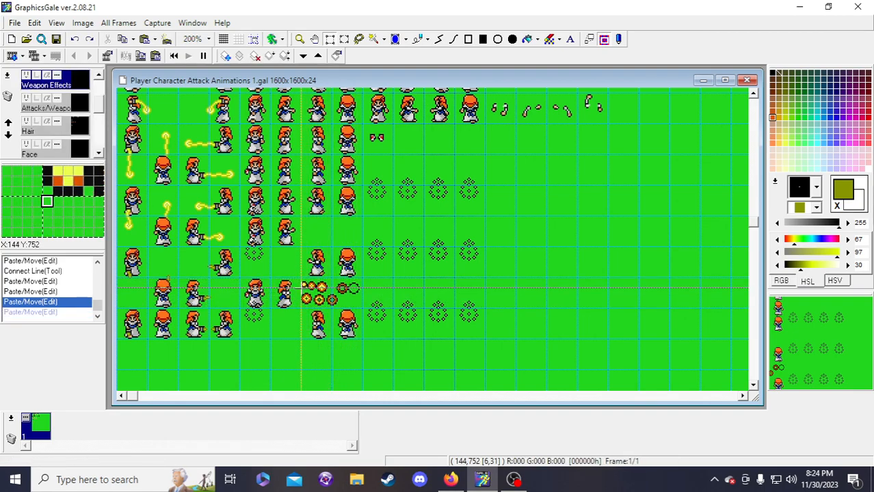
mouse_move(305, 286)
left_mouse_down()
mouse_move(311, 276)
mouse_move(300, 279)
left_mouse_up()
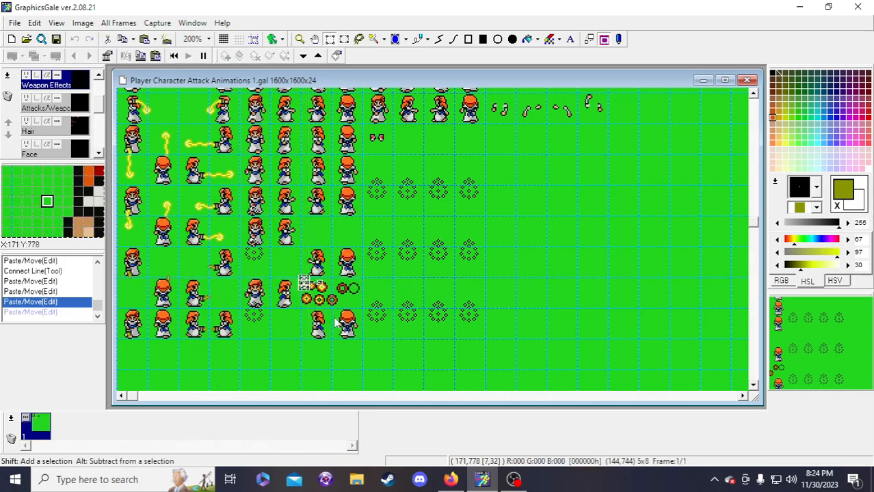
left_click(299, 39)
left_click(337, 267)
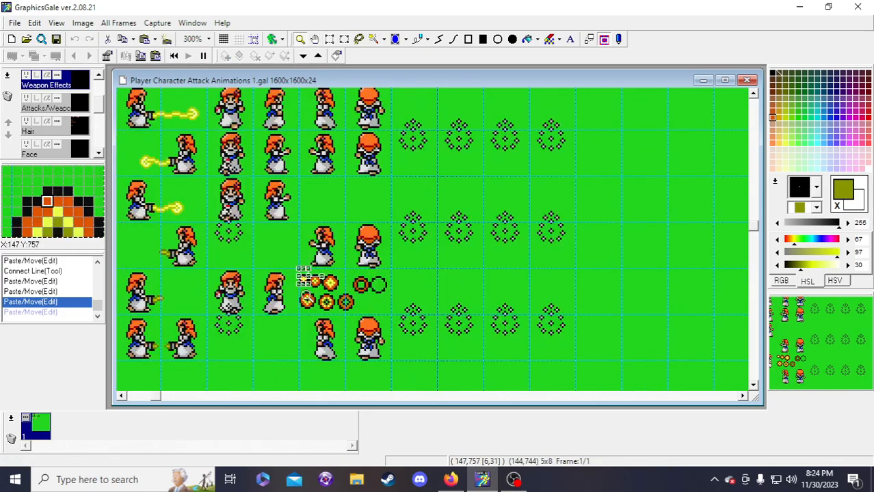
scroll(367, 262, "up", 2)
scroll(366, 254, "down", 1)
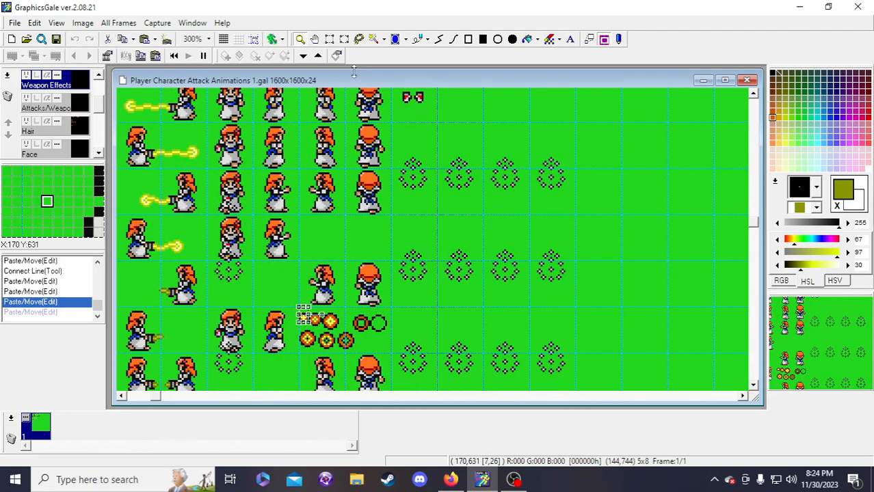
- Copy the smallest explosion frame onto the top of the first dotted circle in the upper guide row, as a 6x10 block at 200,661
left_click(329, 39)
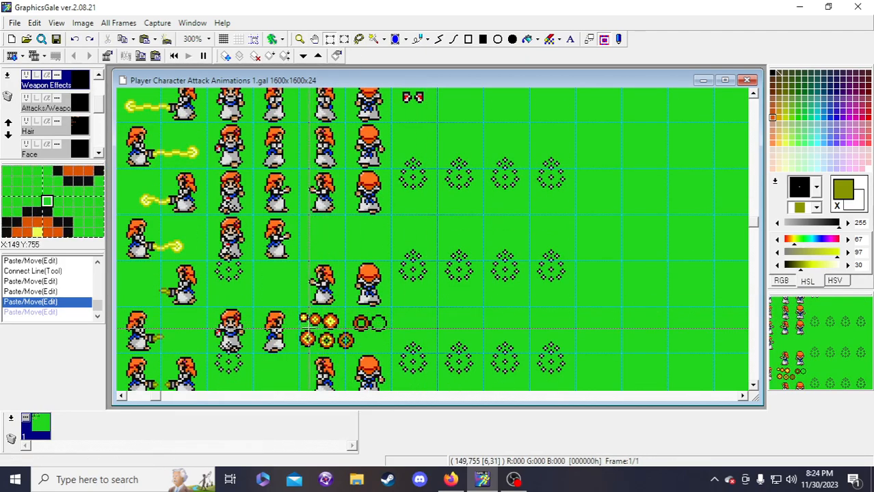
left_click_drag(314, 326, 461, 193)
scroll(448, 202, "up", 3)
left_click_drag(433, 283, 410, 274)
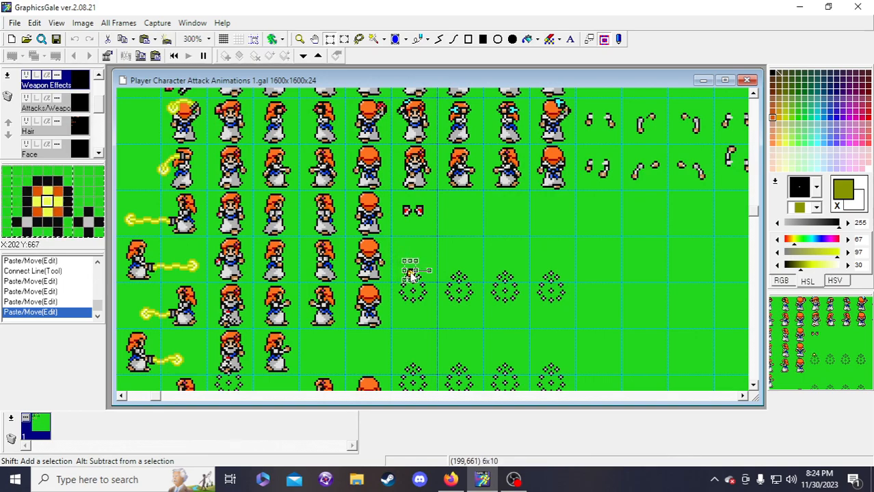
left_click_drag(416, 273, 413, 274)
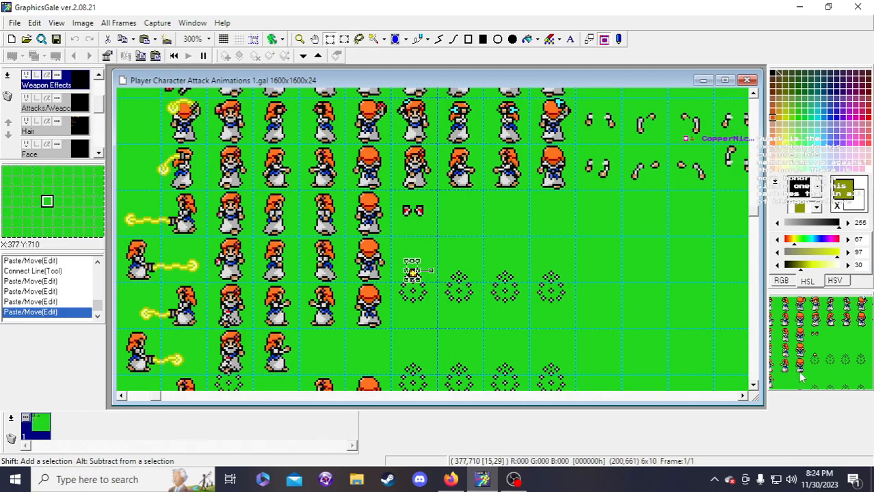
scroll(805, 380, "down", 2)
scroll(572, 309, "down", 5)
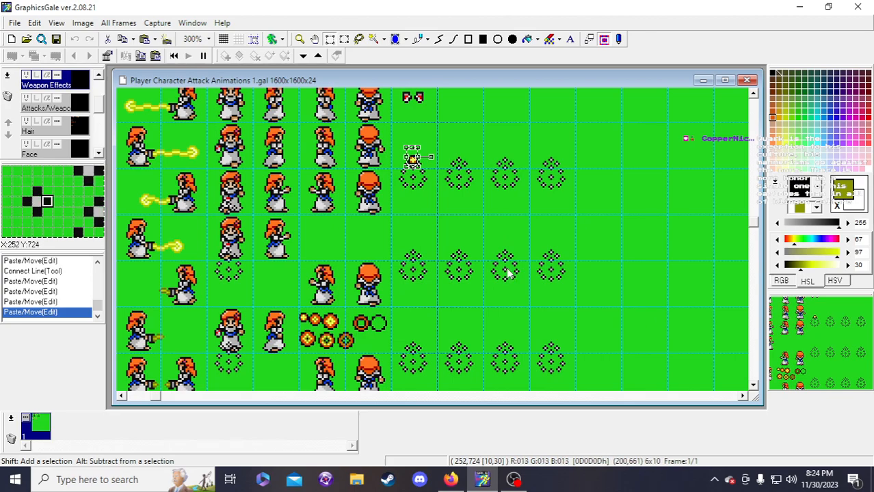
scroll(510, 279, "down", 3)
scroll(508, 270, "up", 6)
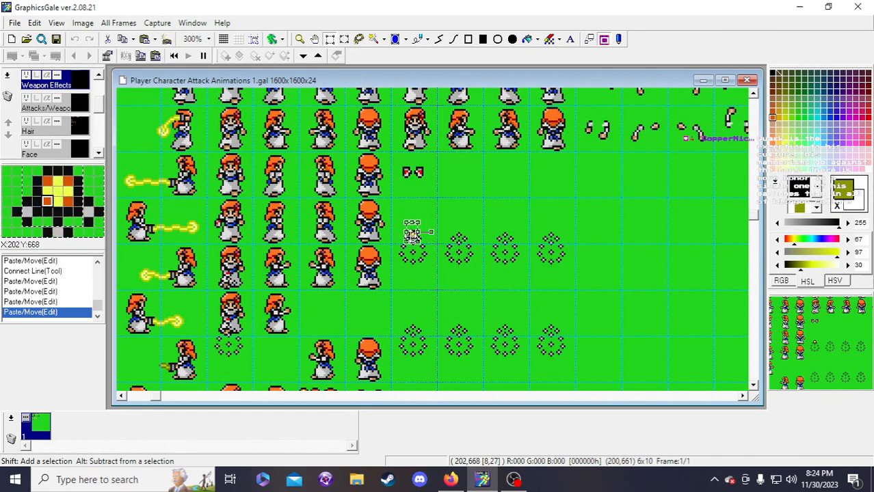
scroll(410, 236, "down", 5)
scroll(410, 236, "up", 2)
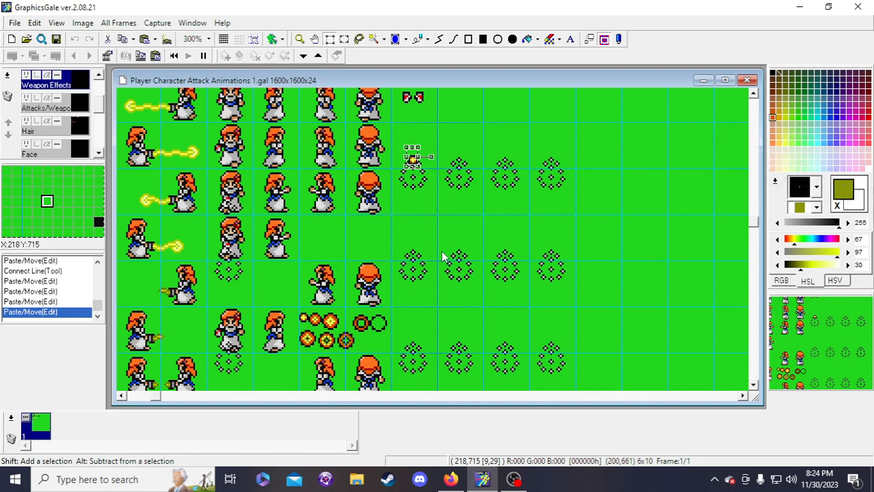
left_click(441, 177)
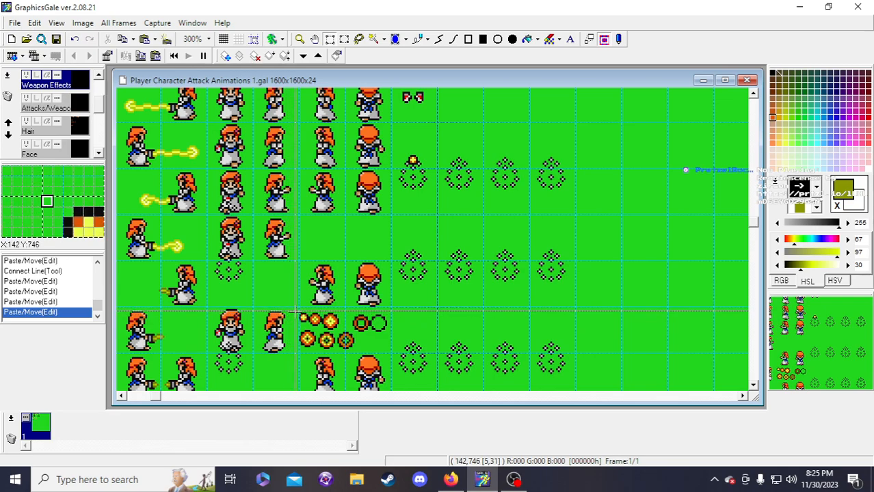
- Copy the second explosion frame as a 7x9 block onto the top of the first dotted circle in the middle guide row, at 200,711
left_click_drag(297, 313, 307, 329)
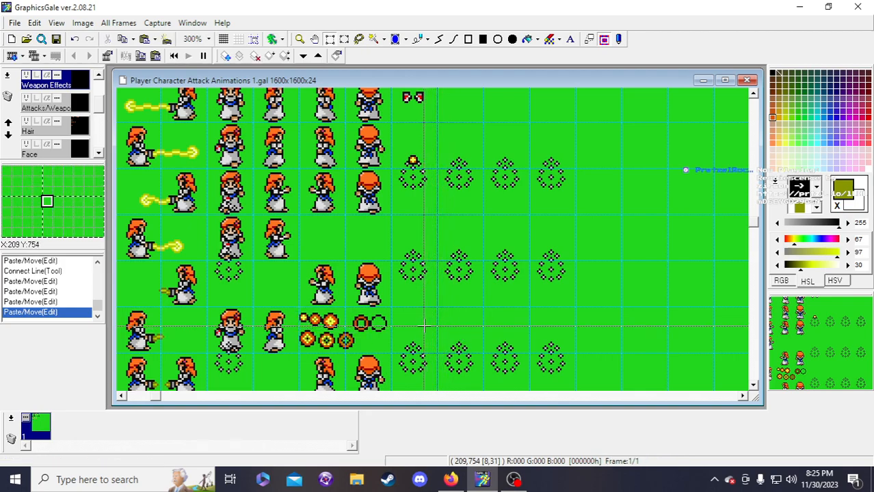
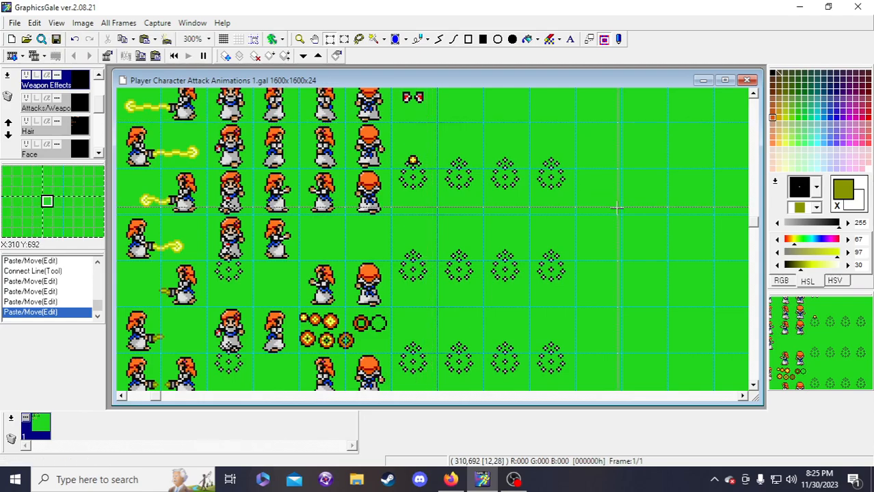
left_click_drag(410, 151, 414, 165)
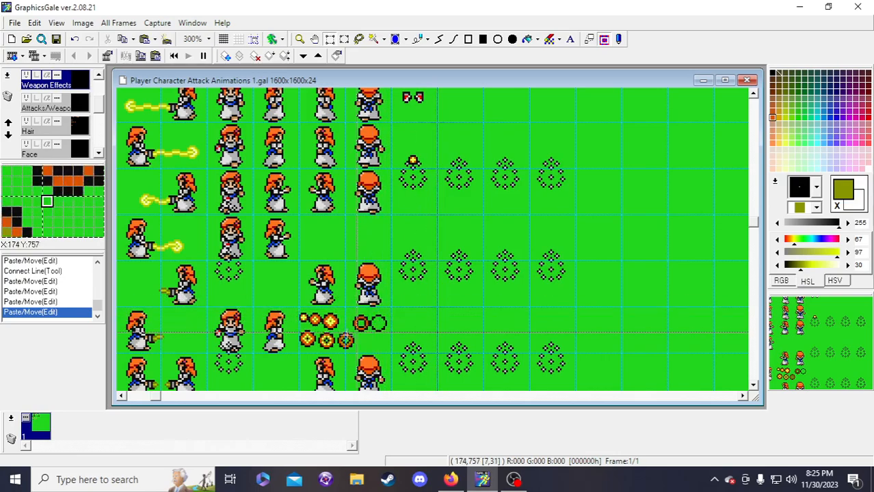
left_click_drag(304, 309, 320, 329)
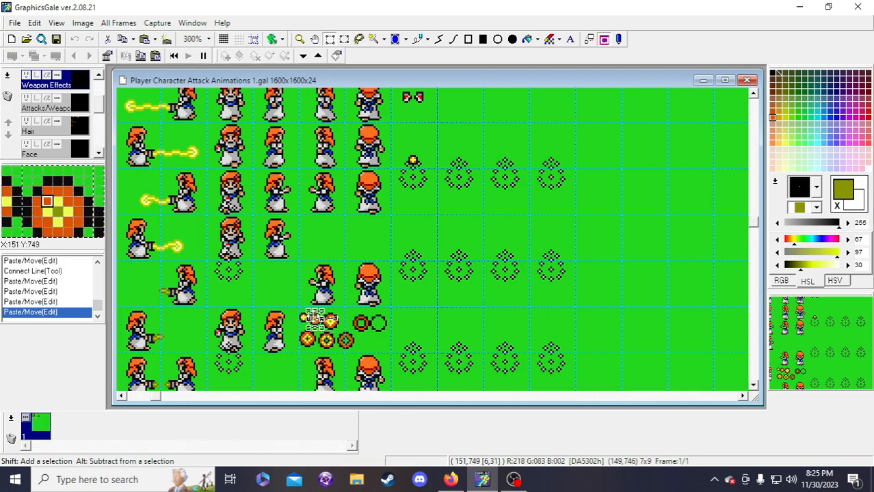
left_click_drag(308, 320, 412, 248)
key("Up")
key("Up")
key("Up")
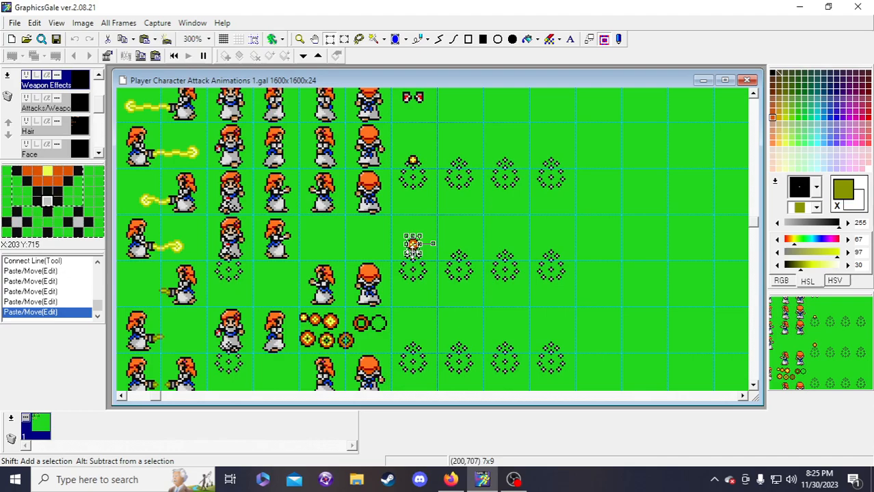
key("Down")
key("Down")
key("Down")
key("Down")
key("Down")
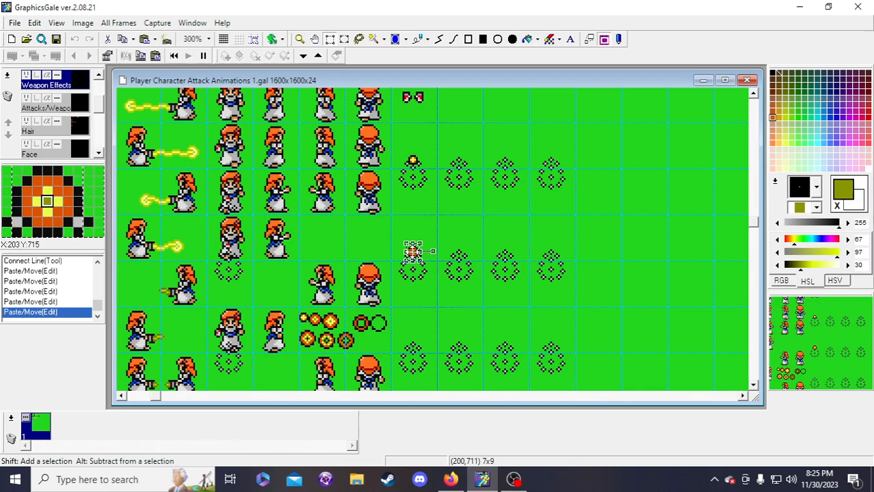
left_click(455, 330)
- Place three copies of the smallest explosion over the left, right and lower sides of the explosion on the middle row's first dotted circle
left_click_drag(300, 309, 408, 254)
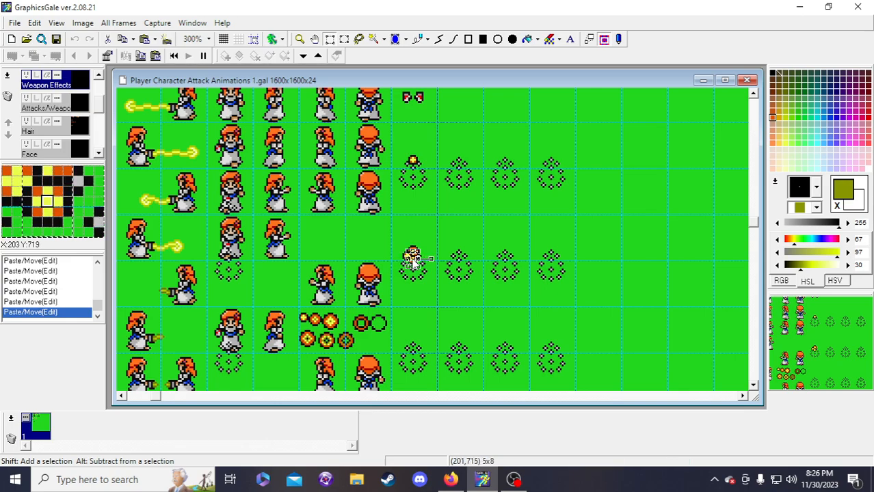
left_click_drag(412, 262, 419, 257)
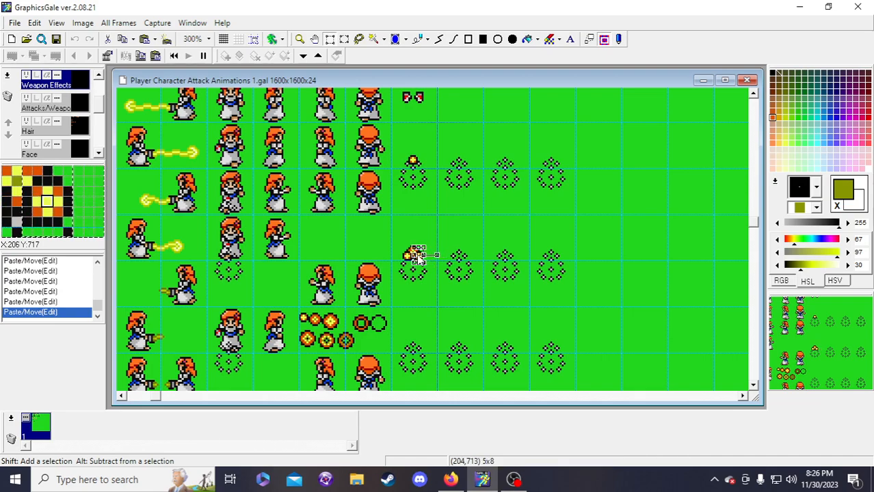
right_click(417, 257)
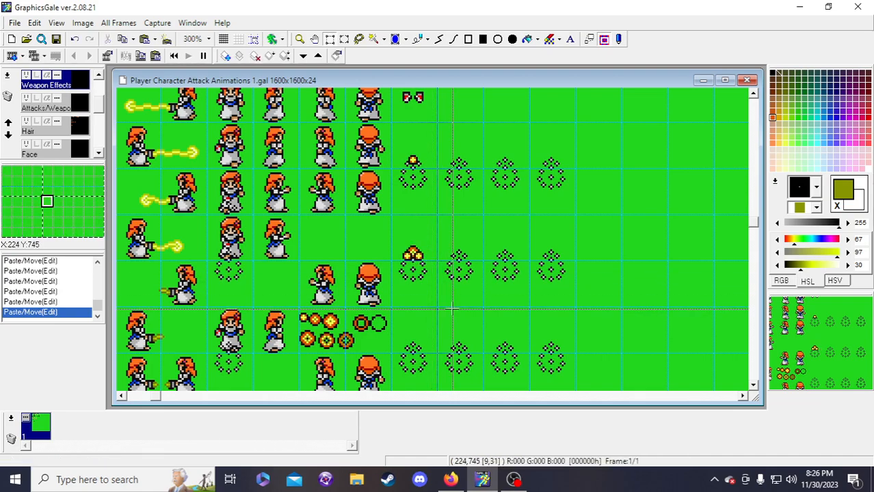
key("ctrl+v")
left_click_drag(416, 253, 415, 260)
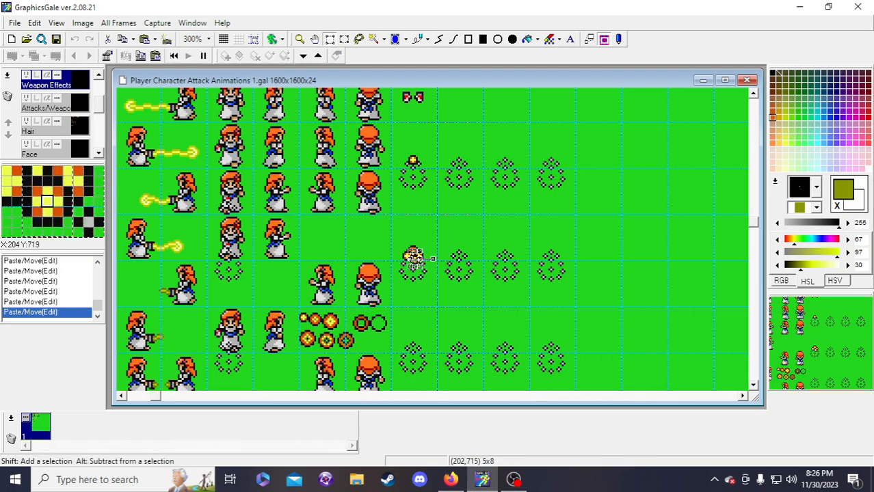
left_click(500, 319)
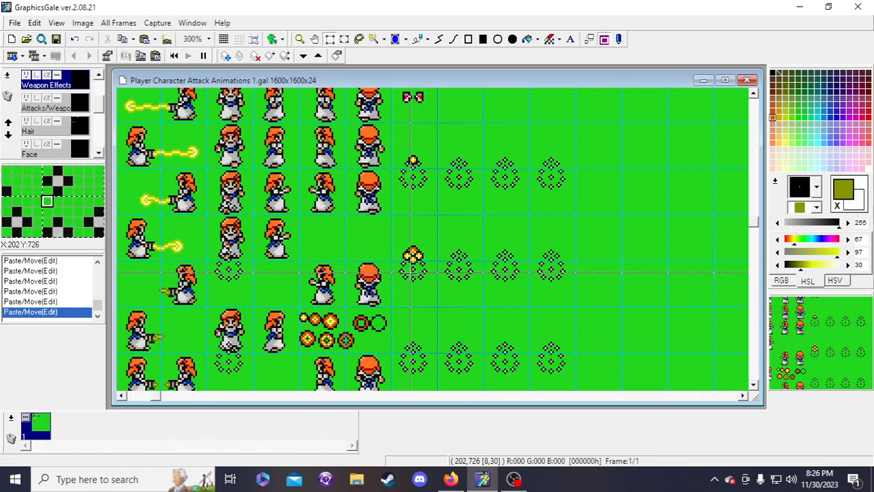
- Copy the third explosion frame as a 9x9 block onto the top of the first dotted circle in the lower guide row, at 200,759
scroll(479, 309, "down", 1)
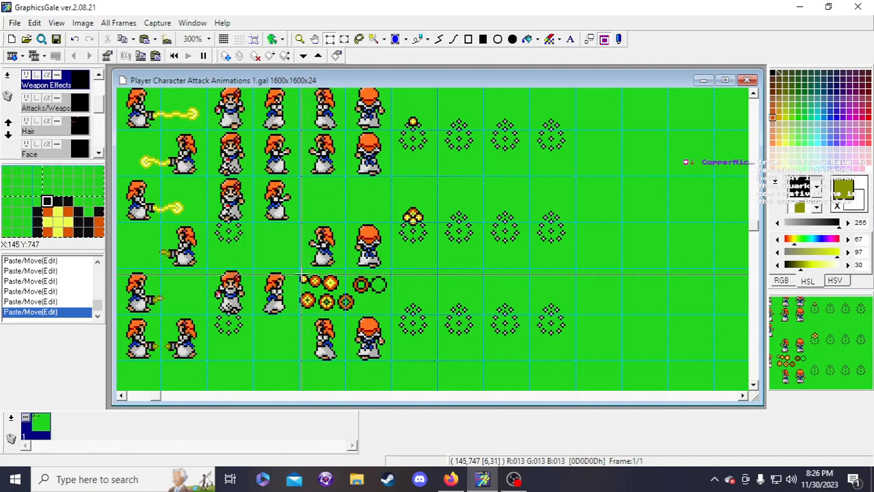
left_click_drag(322, 275, 427, 311)
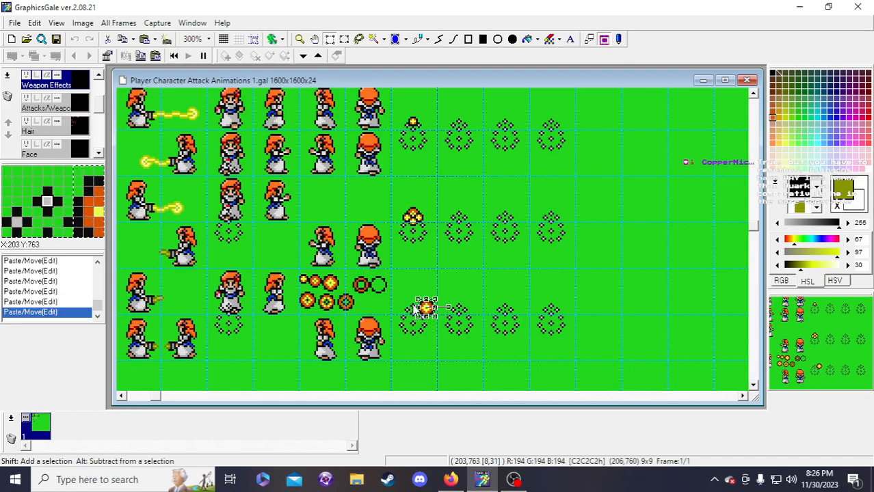
key("Left")
key("Left")
key("Left")
key("Left")
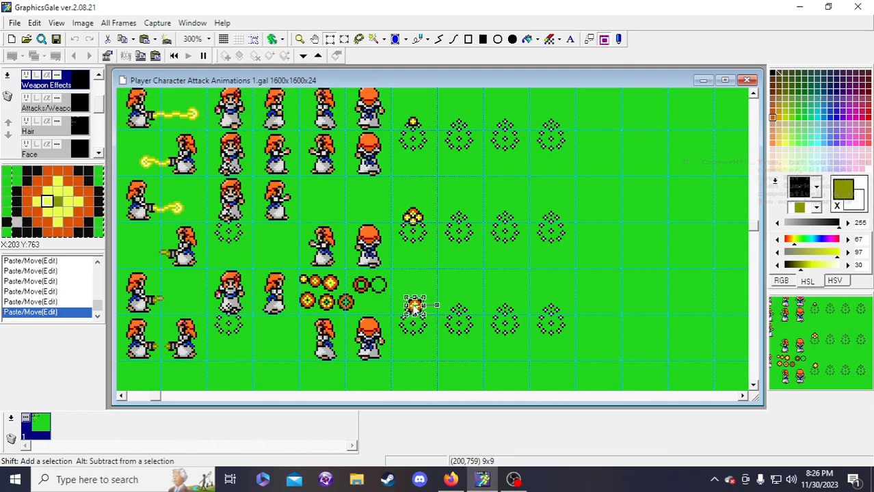
left_click(445, 332)
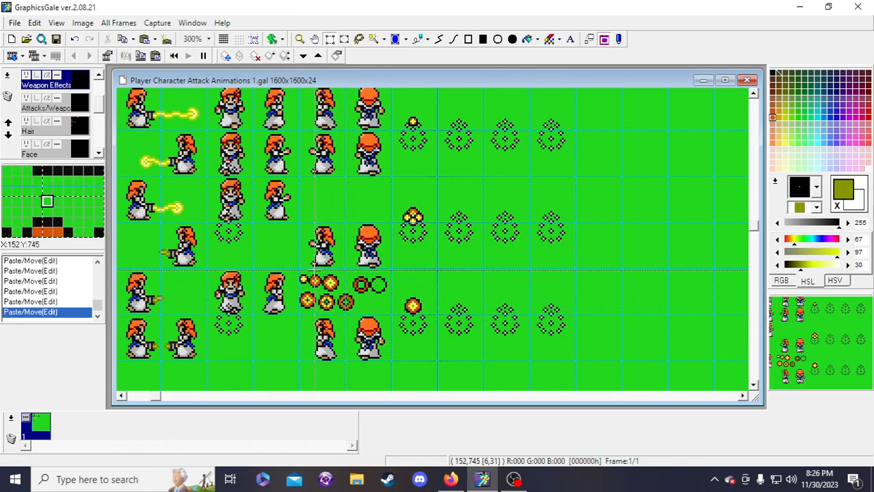
- Copy the second explosion frame as a 7x9 block over the lower right of the lower row's large explosion, at 203,761
left_click_drag(308, 274, 426, 313)
key("Up")
key("Left")
key("Left")
key("Up")
key("Up")
key("Up")
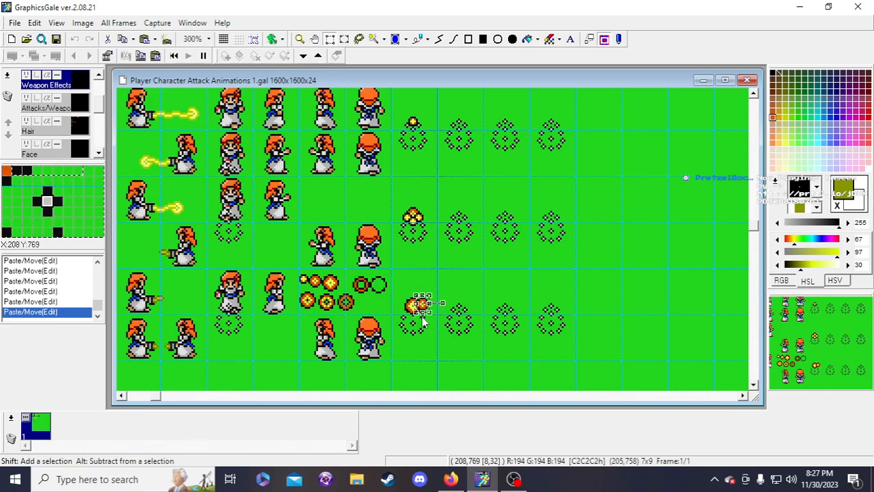
key("Down")
key("Down")
key("Down")
key("Down")
key("Down")
key("Down")
key("Down")
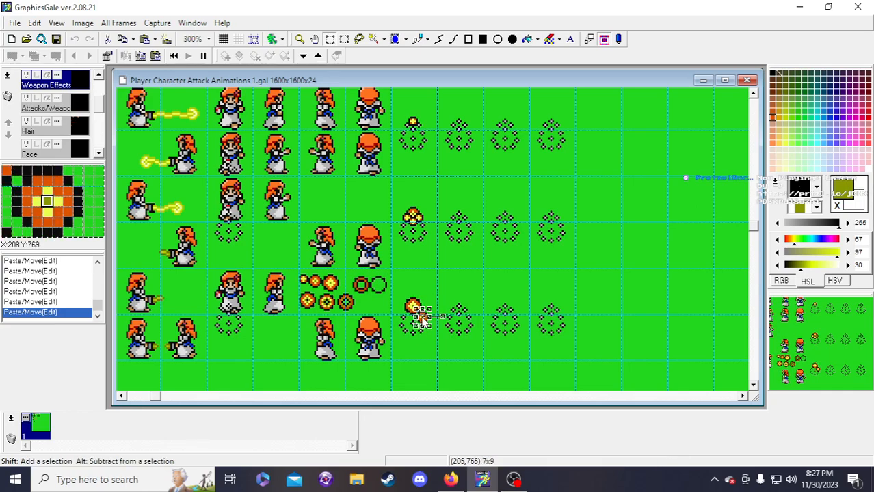
key("Up")
key("Up")
key("Up")
key("Up")
key("Up")
key("Up")
key("Up")
key("Up")
key("Right")
key("Right")
key("Right")
key("Right")
key("Up")
key("Right")
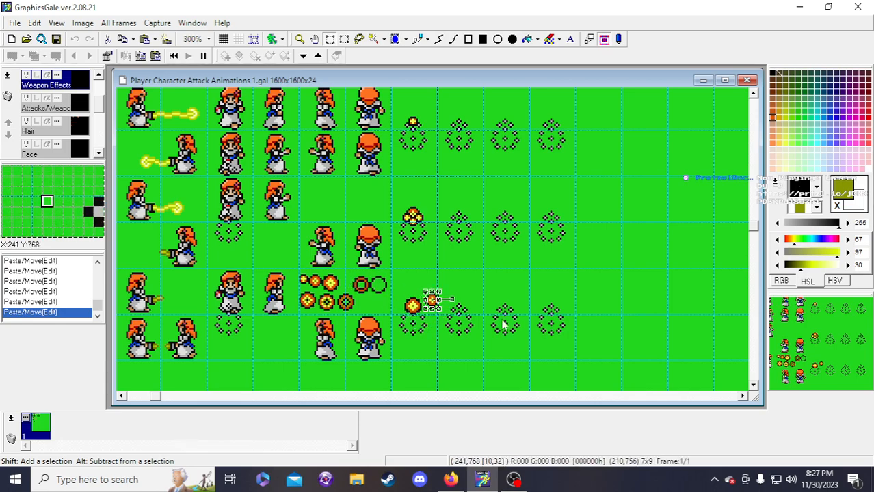
scroll(76, 108, "up", 1)
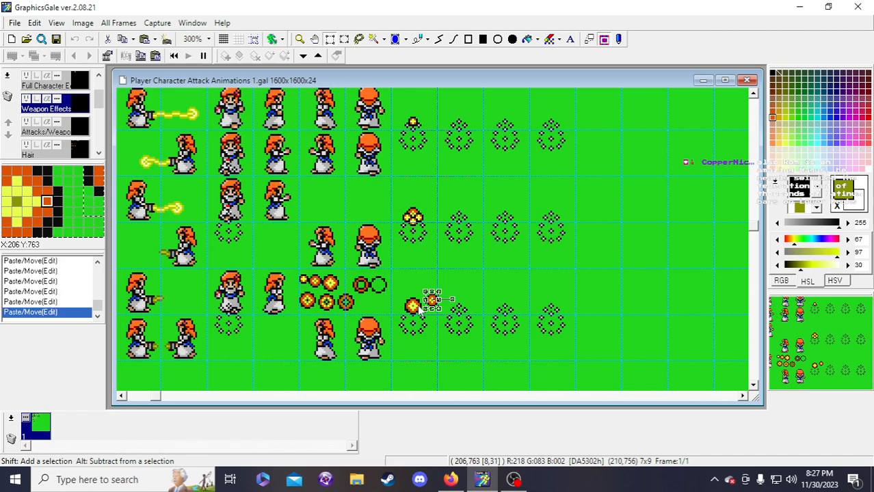
key("Left")
key("Left")
key("Left")
key("Left")
key("Left")
key("Left")
key("Left")
key("Down")
key("Down")
key("Down")
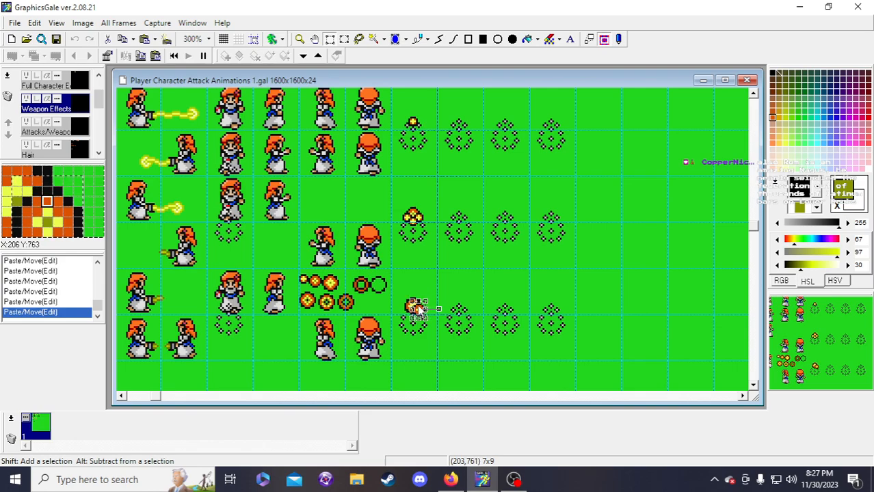
left_click(535, 336)
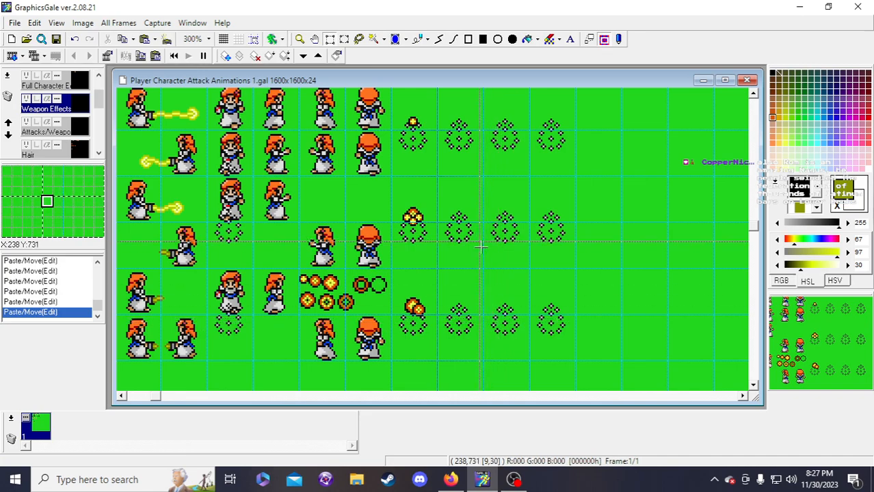
- Place another 7x9 copy of the second explosion frame over the large explosion's lower left, at 197,761
key("ctrl+v")
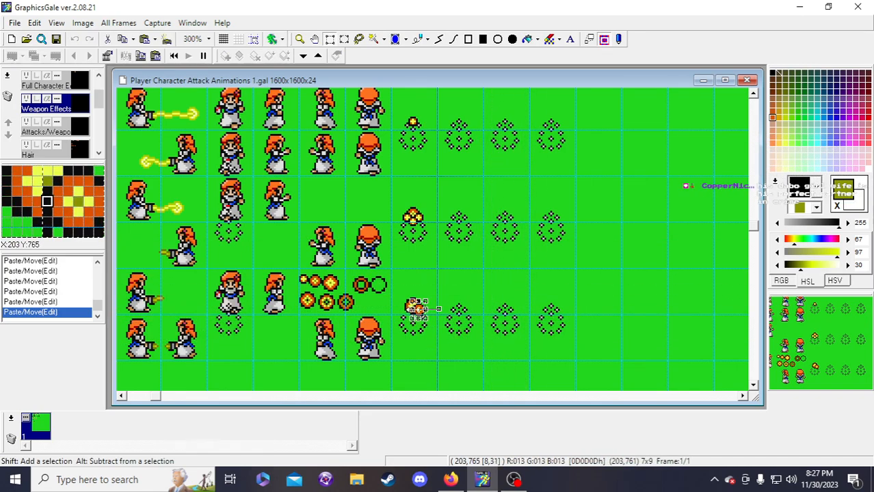
left_click_drag(418, 307, 408, 310)
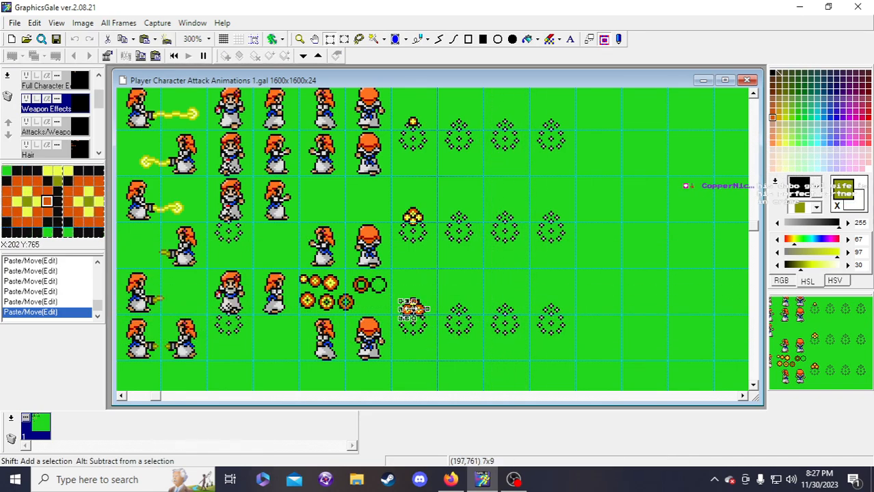
left_click(660, 364)
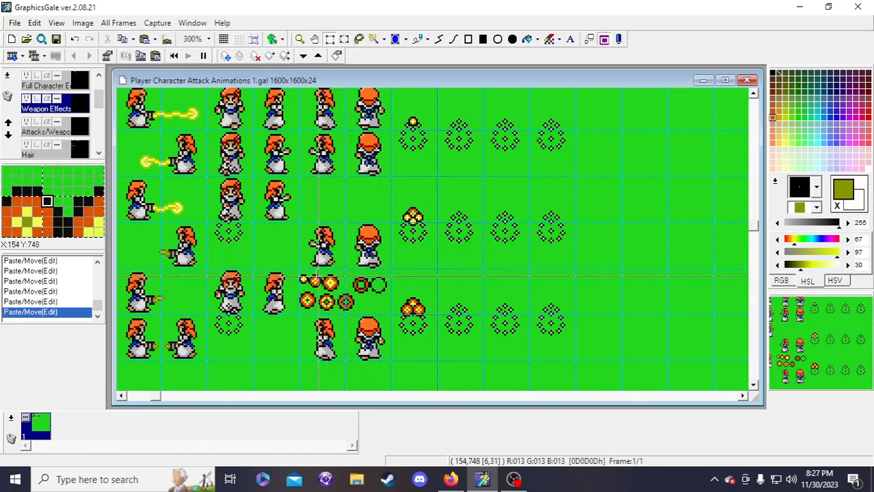
- Try adding the smallest explosion as a 5x5 block at 196,767 beside the lower row's cluster, and undo its placements
left_click_drag(301, 277, 408, 319)
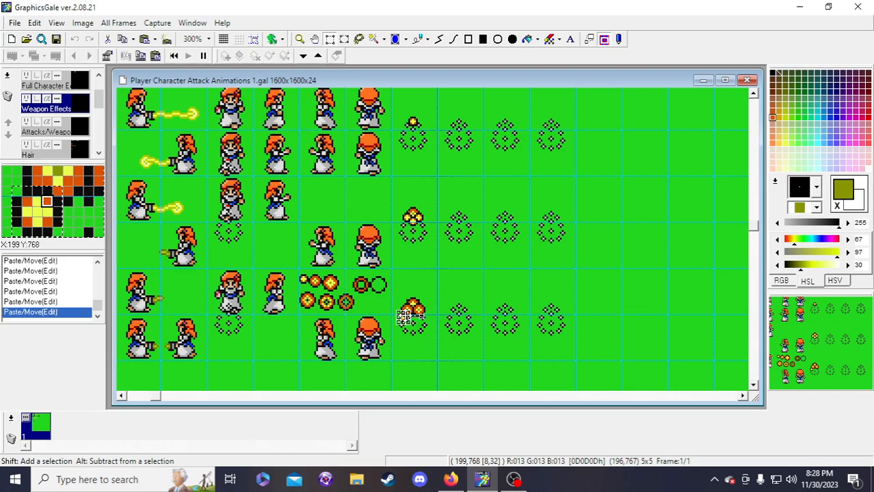
left_click(450, 294)
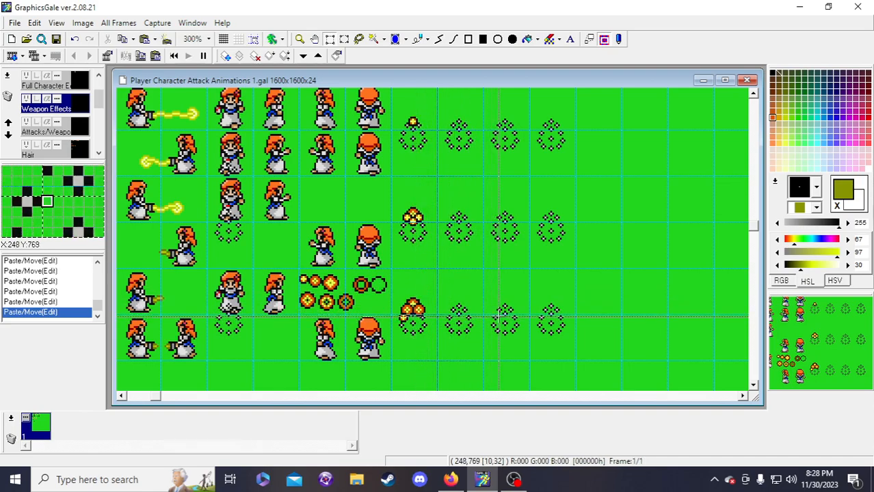
key("ctrl+v")
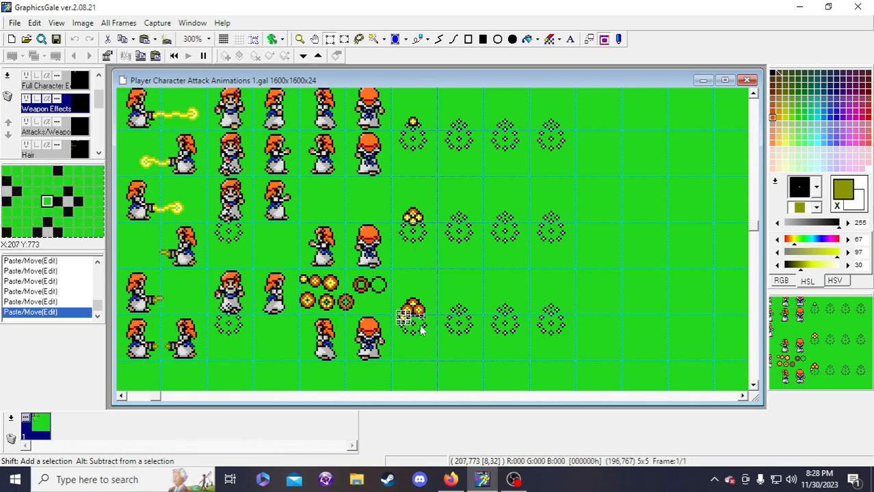
left_click(416, 330)
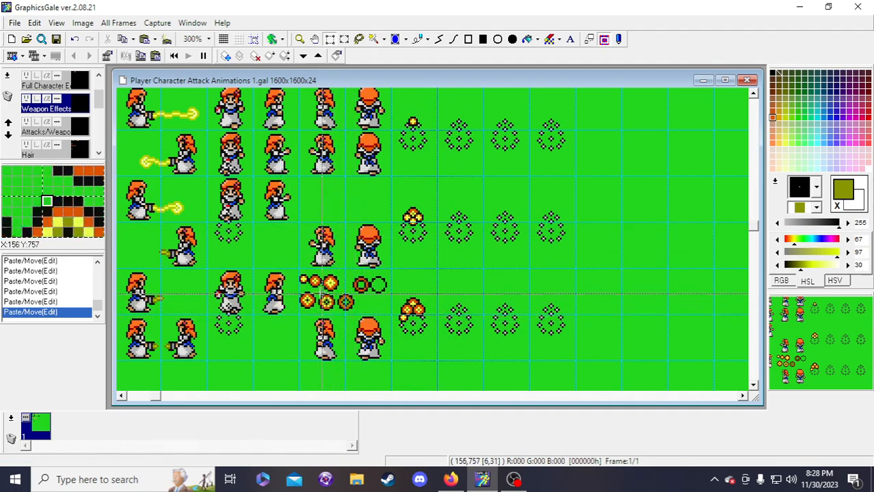
key("ctrl+z")
key("ctrl+z")
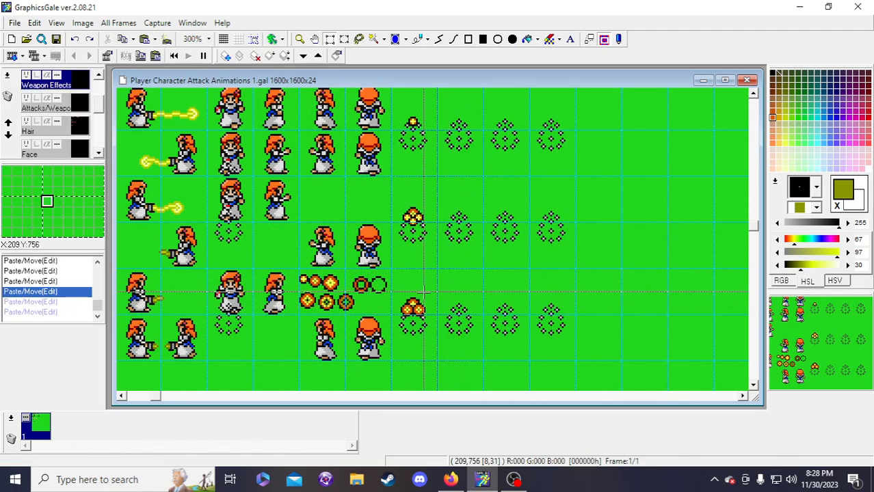
- Copy the second explosion frame as a 7x7 block onto the middle of the lower row's explosion cluster, at 200,761
left_click_drag(309, 276, 438, 283)
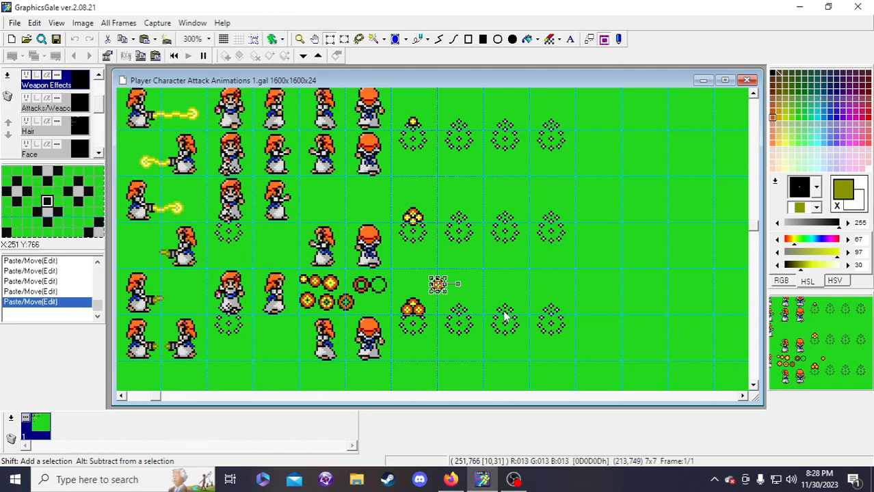
key("Left")
key("Left")
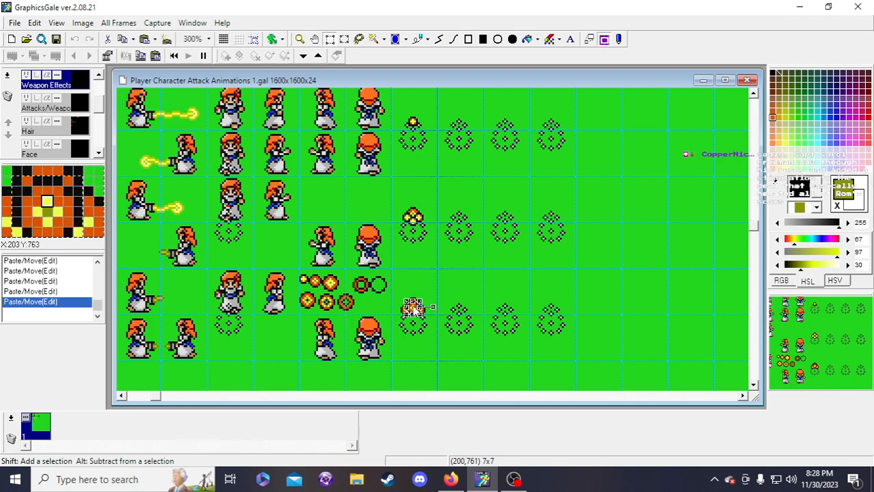
left_click(498, 295)
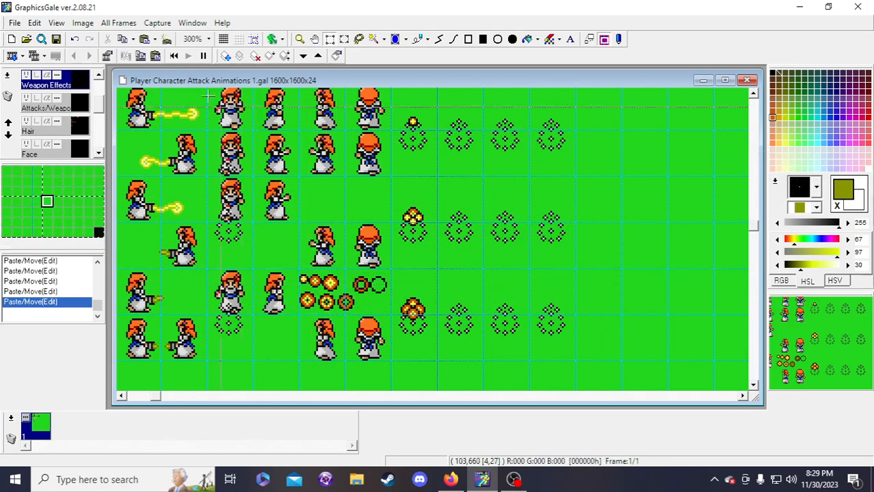
- Copy the smallest explosion frame as a 5x5 block to the lower left of the lower row's cluster, at 196,767
scroll(474, 161, "up", 1)
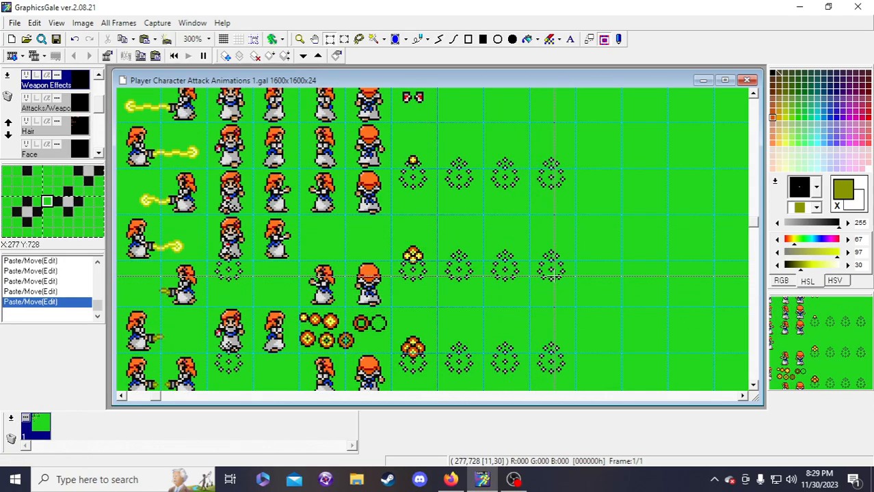
scroll(523, 293, "down", 1)
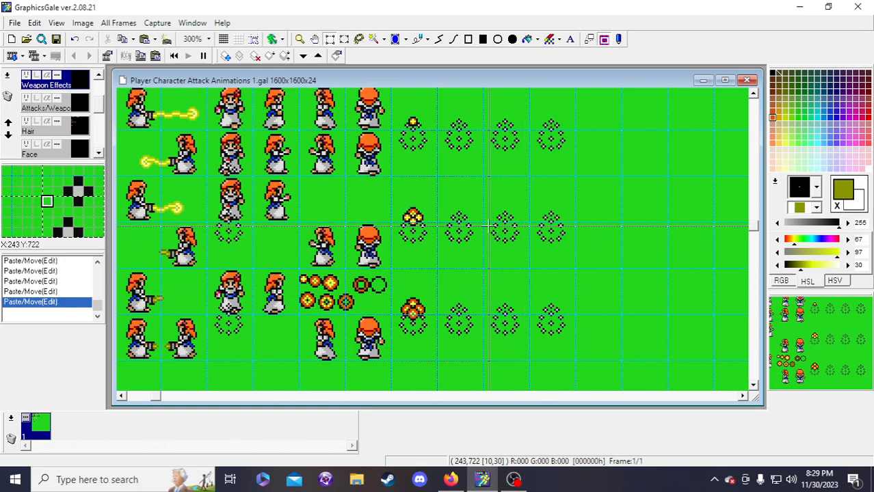
scroll(486, 225, "down", 1)
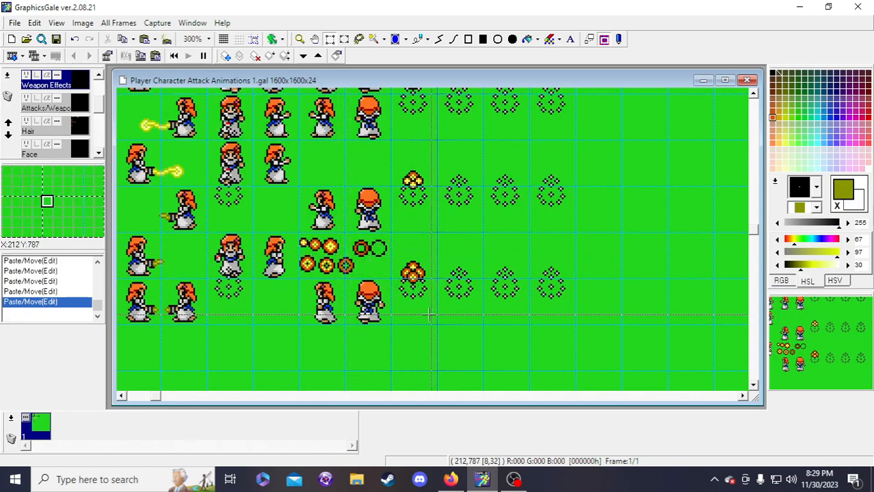
left_click_drag(299, 238, 436, 336)
key("ctrl+c")
key("ctrl+v")
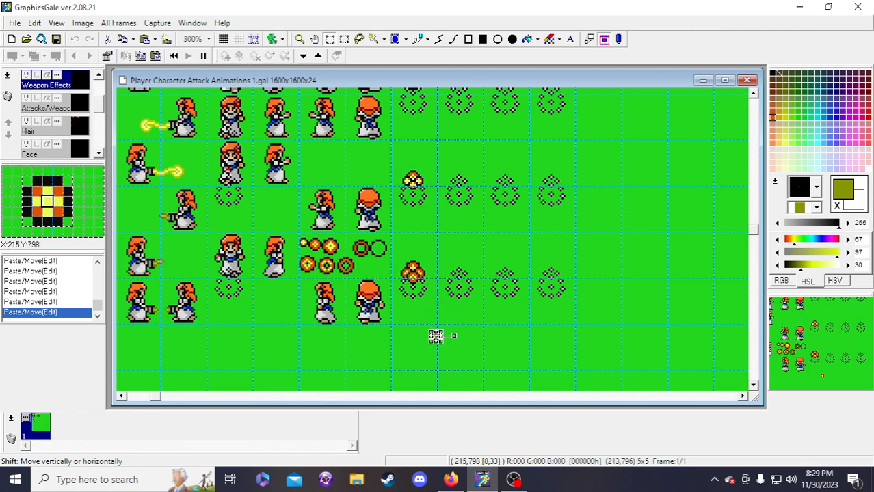
left_click_drag(436, 336, 404, 280)
key("Left")
key("Left")
key("Left")
key("Left")
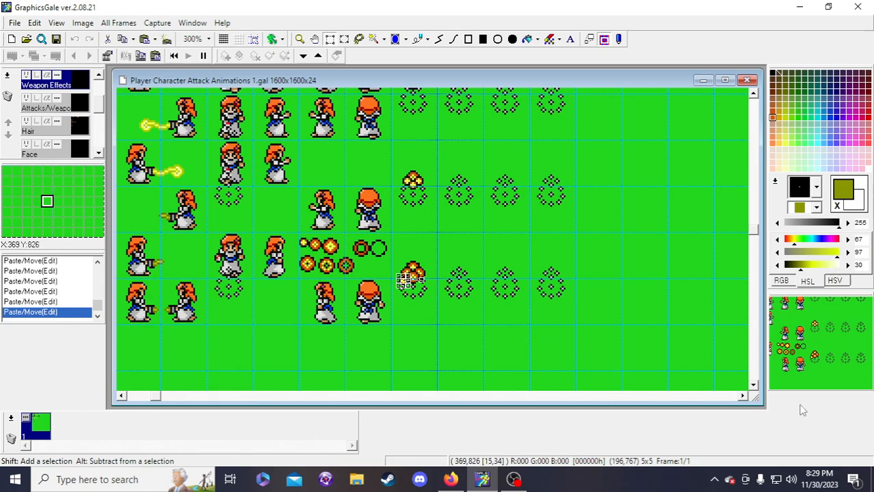
left_click_drag(809, 385, 815, 381)
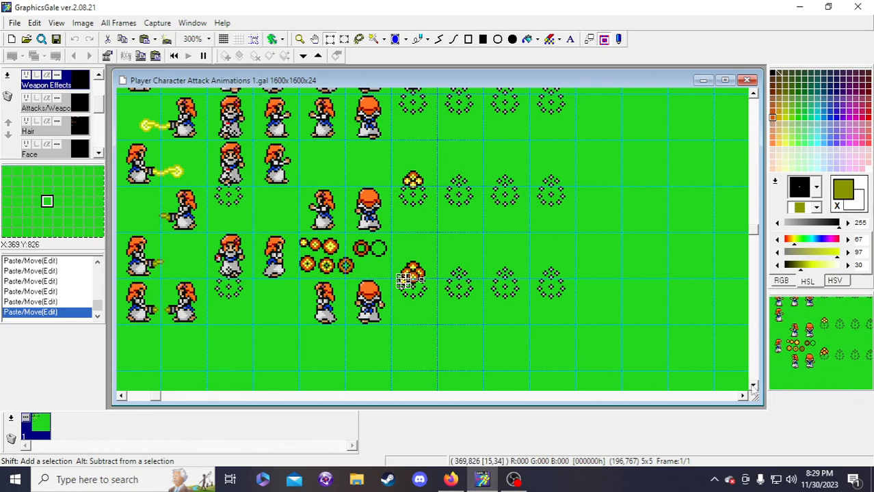
left_click(483, 304)
- Paste another 5x5 smallest explosion at the bottom centre of the lower row's cluster, at 201,770
scroll(470, 324, "down", 1)
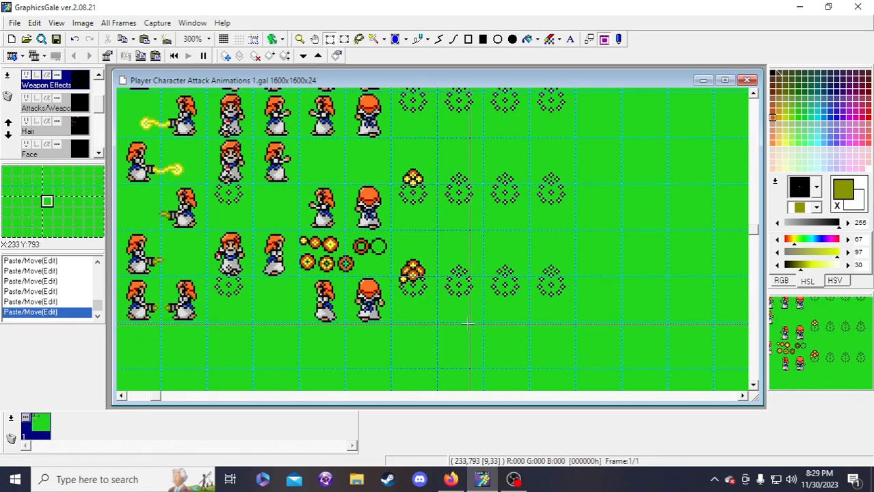
key("ctrl+v")
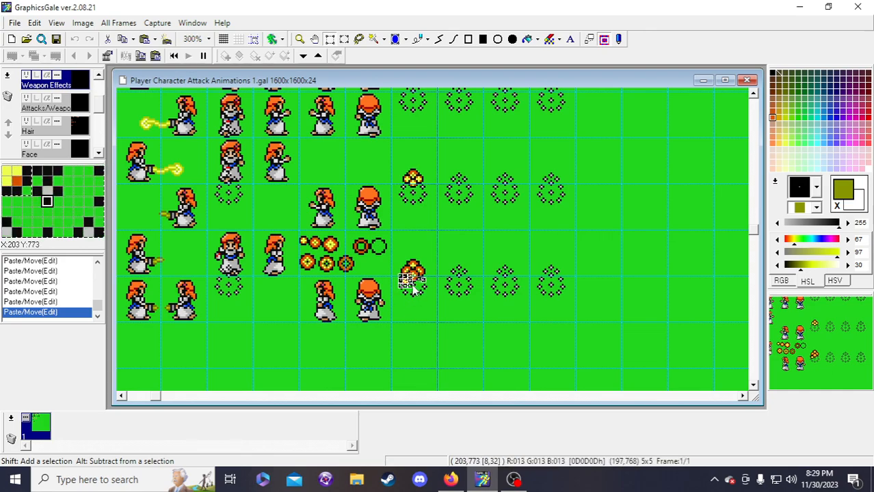
key("Right")
key("Right")
key("Down")
key("Down")
key("Right")
key("Right")
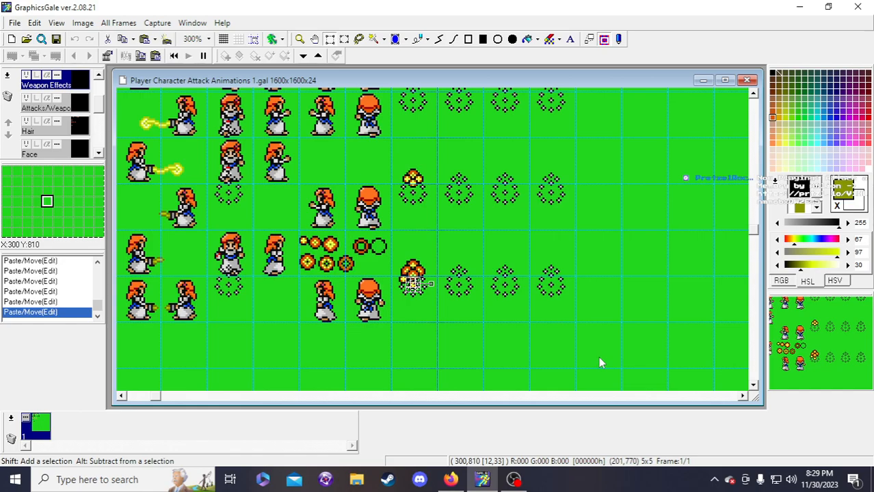
left_click(493, 322)
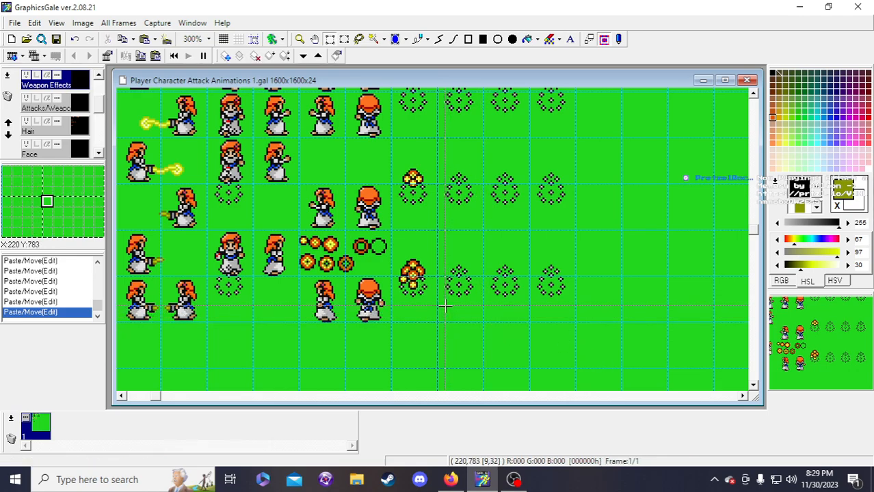
- Paste a third 5x5 smallest explosion at the lower right of the lower row's cluster, at 206,767
key("ctrl+v")
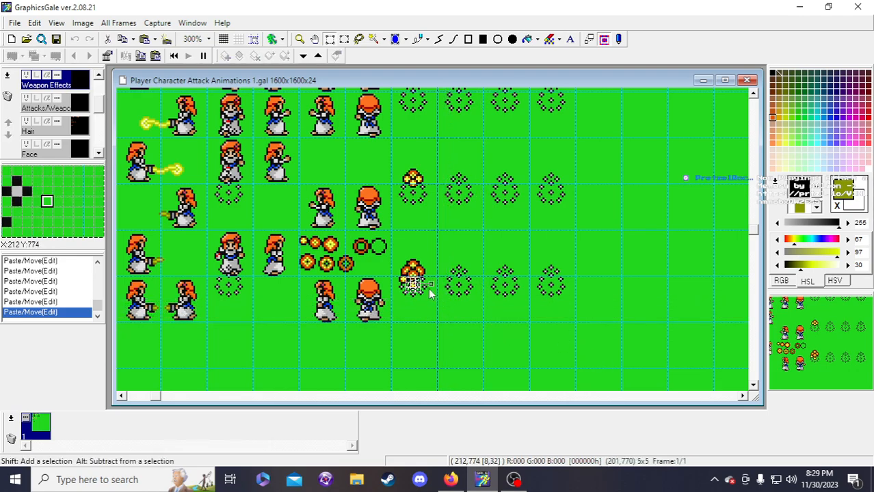
mouse_move(421, 280)
left_mouse_down()
mouse_move(429, 280)
mouse_move(422, 279)
left_mouse_up()
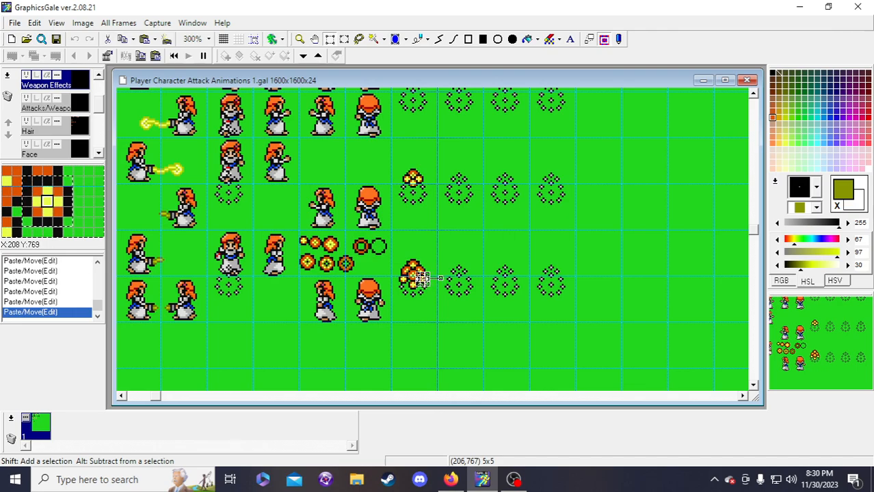
left_click(545, 307)
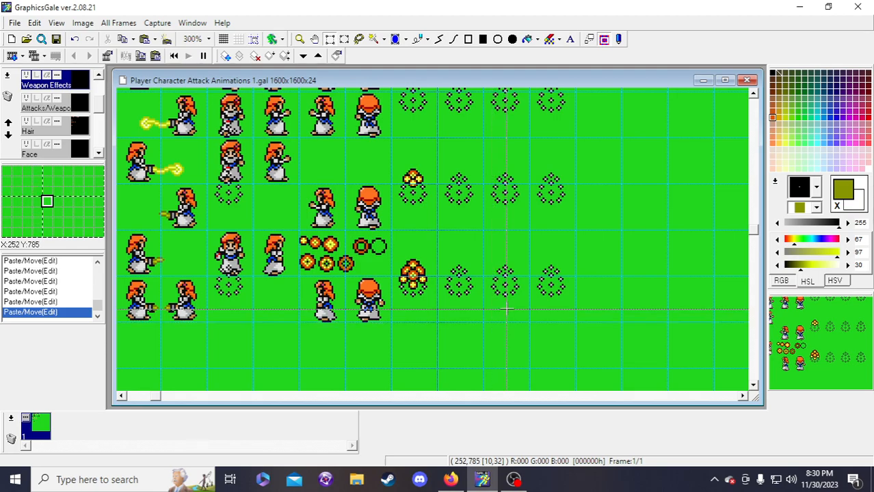
scroll(506, 309, "up", 1)
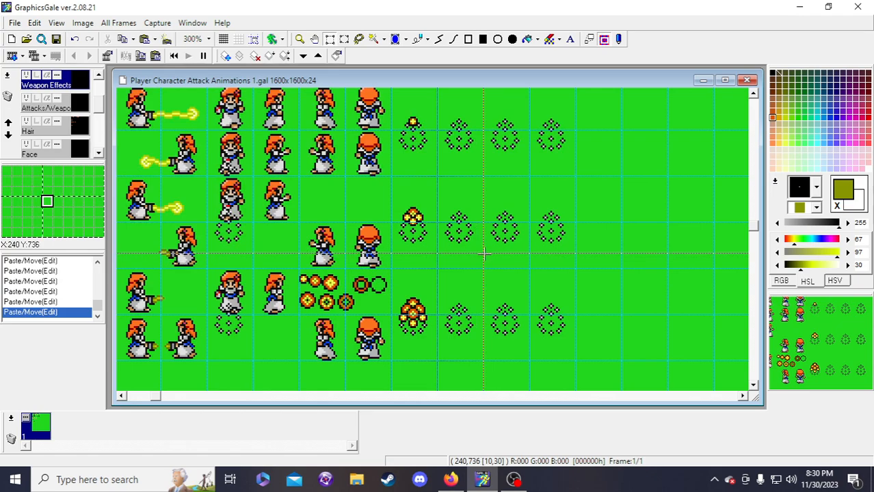
- Toggle the visibility of the Weapon Effects layer off and on to check what it contains
scroll(524, 273, "up", 1)
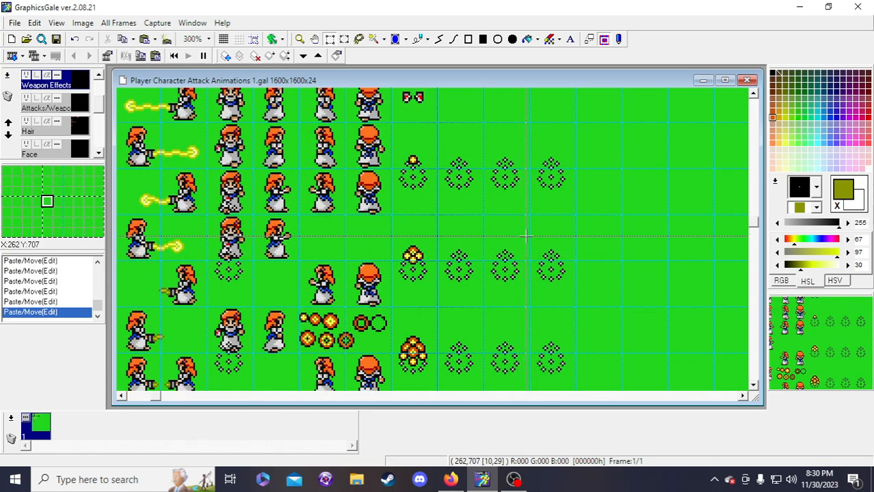
scroll(470, 196, "down", 1)
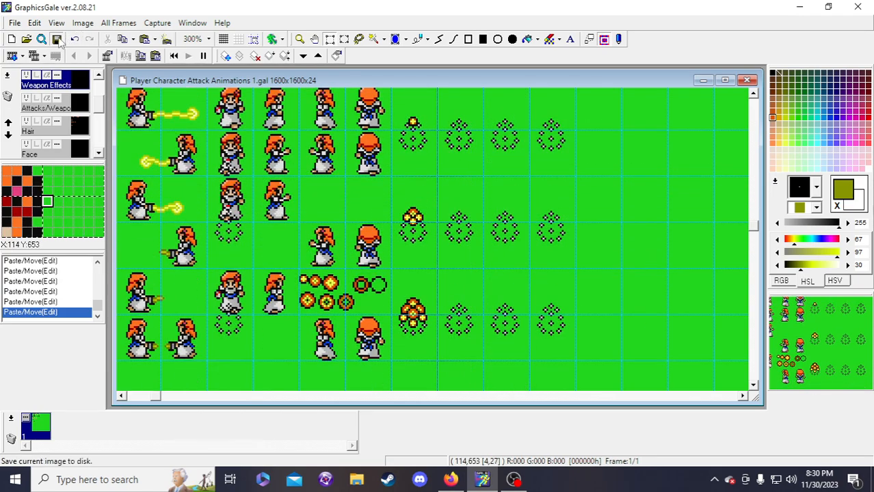
left_click(25, 80)
left_click(24, 80)
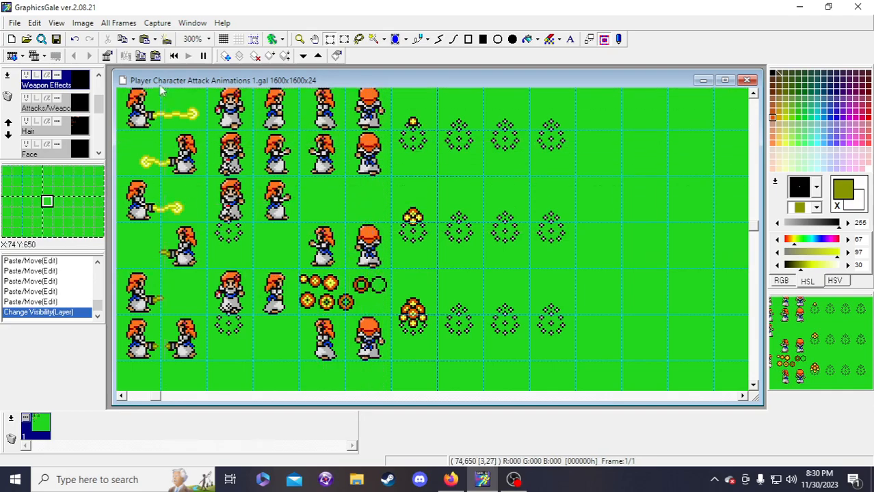
- Copy the upper row's second dotted guide as a 24x48 block onto the Full Character layer, at 216,648
scroll(72, 102, "up", 3)
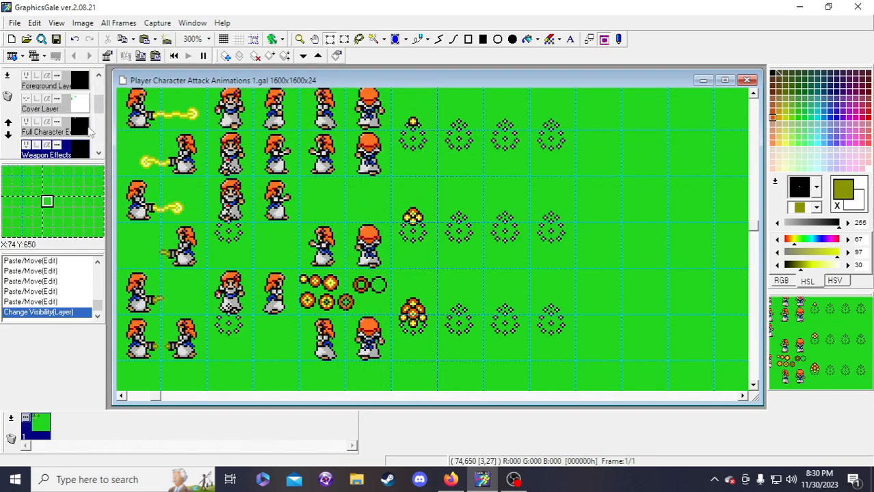
left_click_drag(460, 127, 470, 162)
left_click(87, 134)
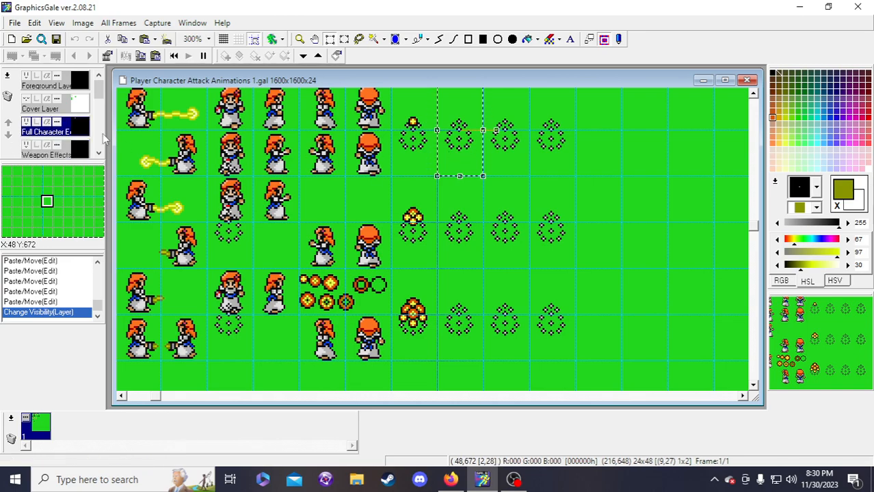
left_click(581, 193)
left_click(581, 191)
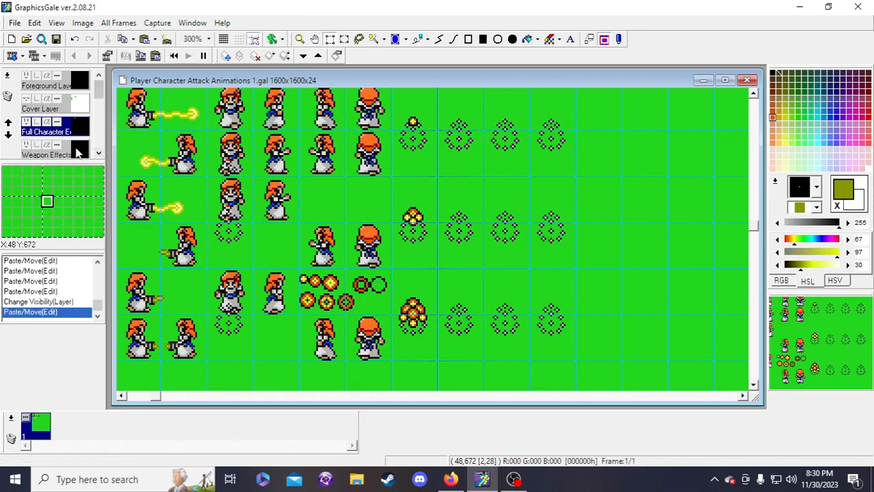
- On the Weapon Effects layer, with grid selection off, copy the fourth explosion frame as a 9x9 block onto the top of that guide, at 223,663
left_click(77, 152)
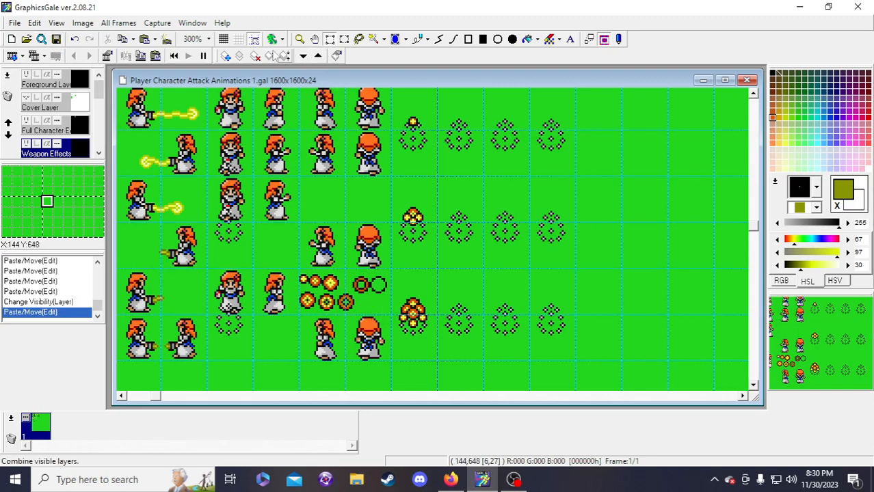
left_click(253, 39)
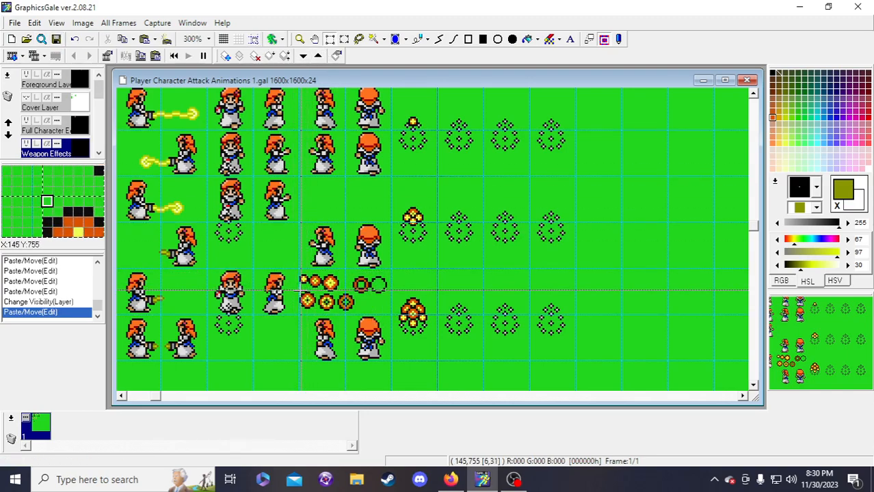
left_click_drag(294, 294, 309, 306)
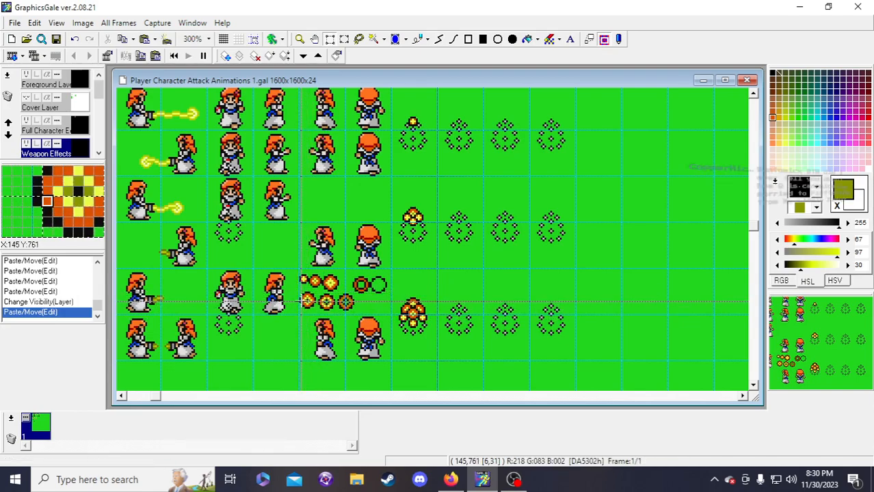
left_click_drag(299, 291, 460, 122)
key("Up")
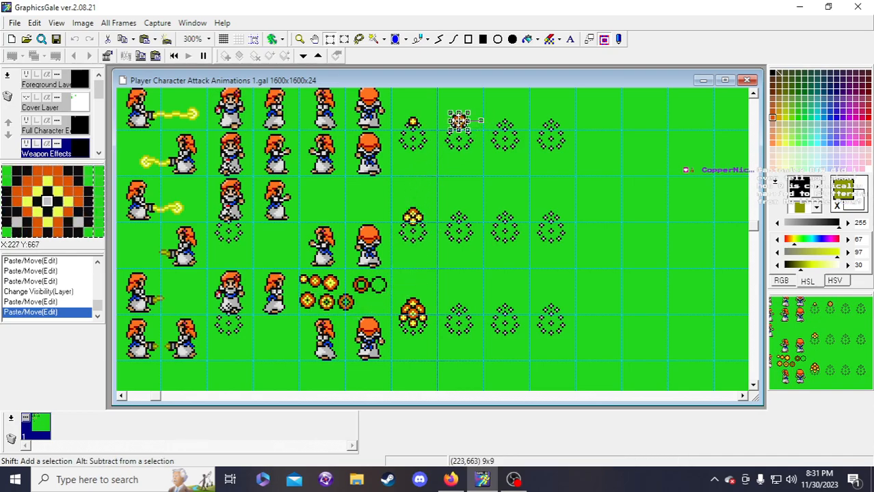
left_click(483, 160)
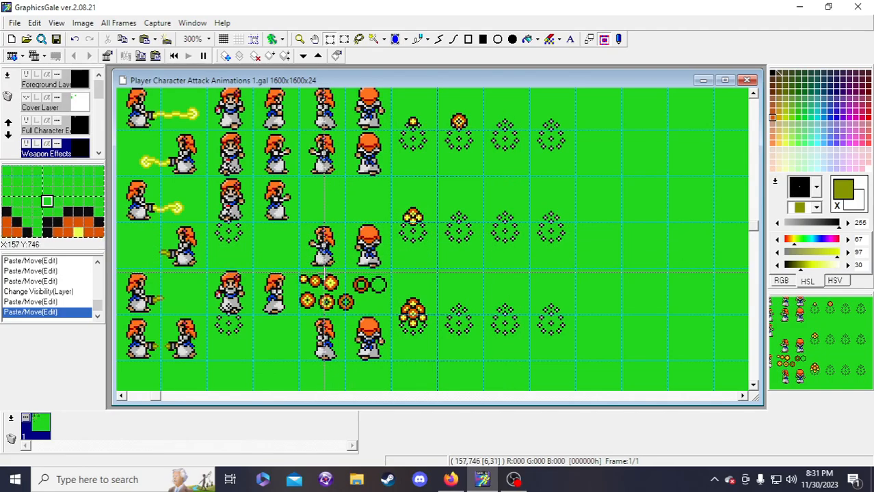
- Copy the third explosion frame as a 9x9 block to the upper left of the upper row's second cluster, at 220,665
left_click_drag(322, 274, 457, 133)
key("Up")
key("Up")
key("Up")
key("Up")
key("Up")
key("Up")
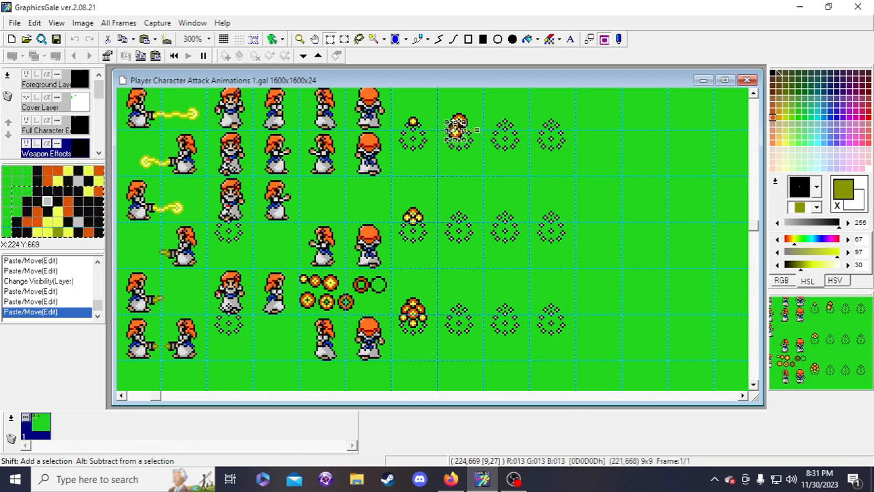
key("Left")
key("Up")
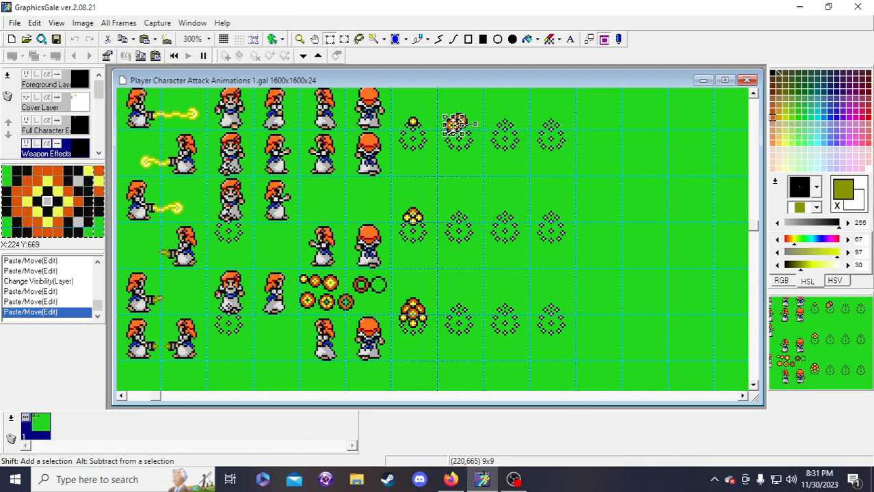
left_click(512, 201)
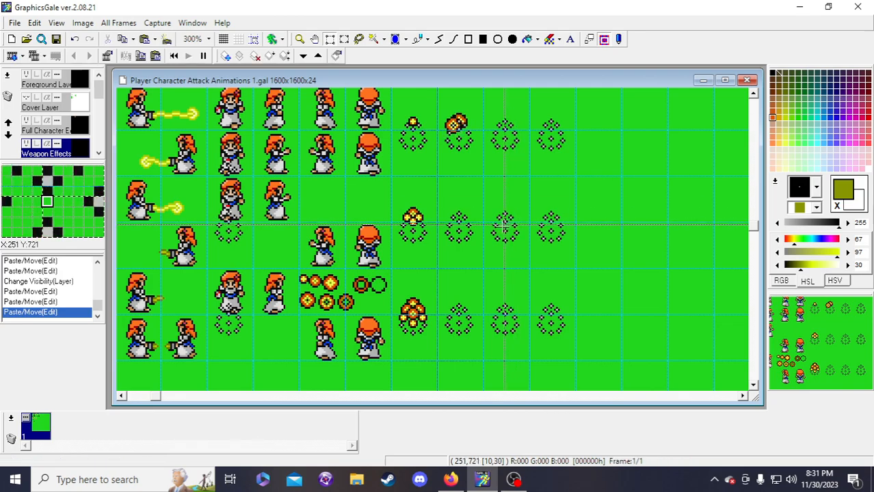
- Paste another 9x9 third explosion frame at the upper right of the cluster, at 226,665
key("ctrl+v")
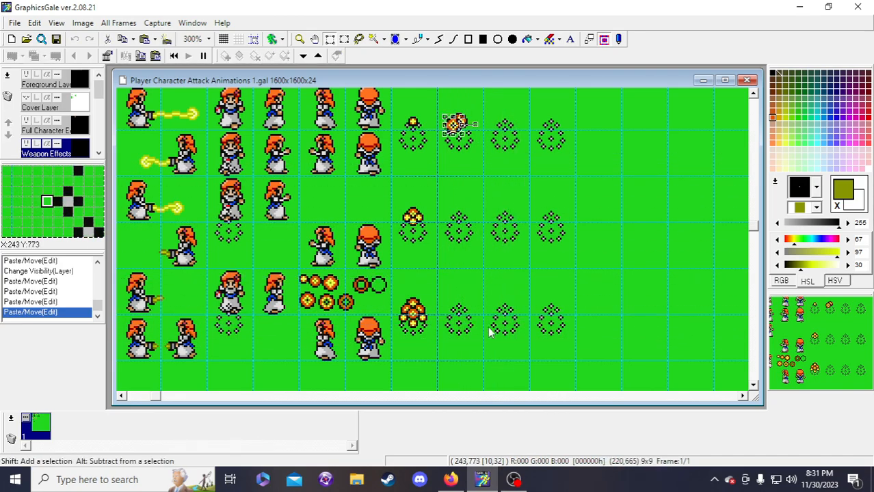
key("Right")
key("Right")
key("Right")
key("Right")
key("Right")
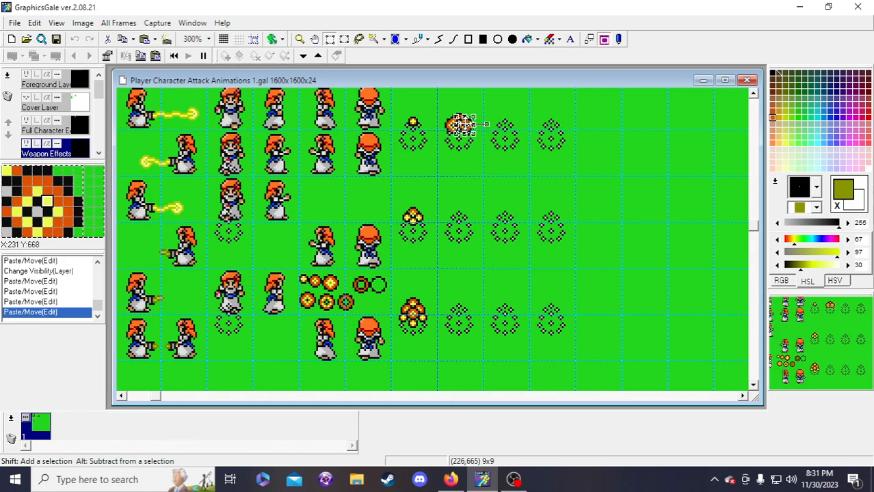
- Paste one more 9x9 third explosion frame in the centre of the cluster, between the left and right copies
key("ctrl+v")
left_click_drag(464, 134, 461, 136)
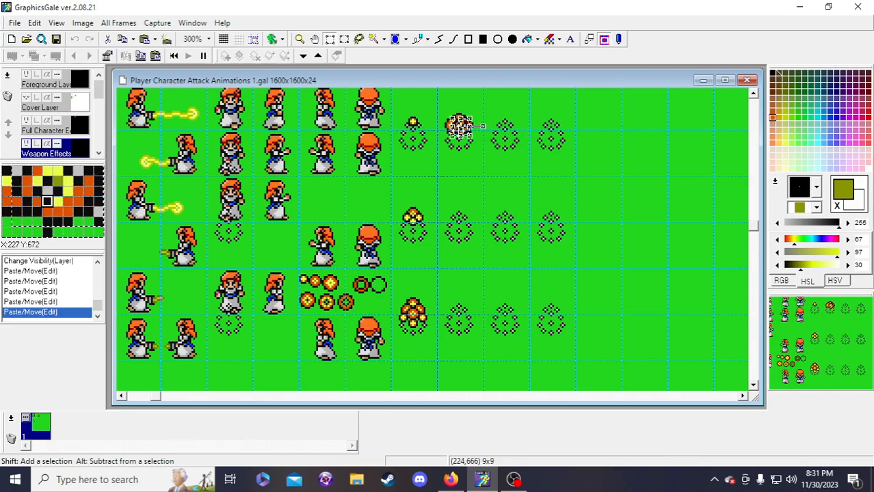
left_click(550, 195)
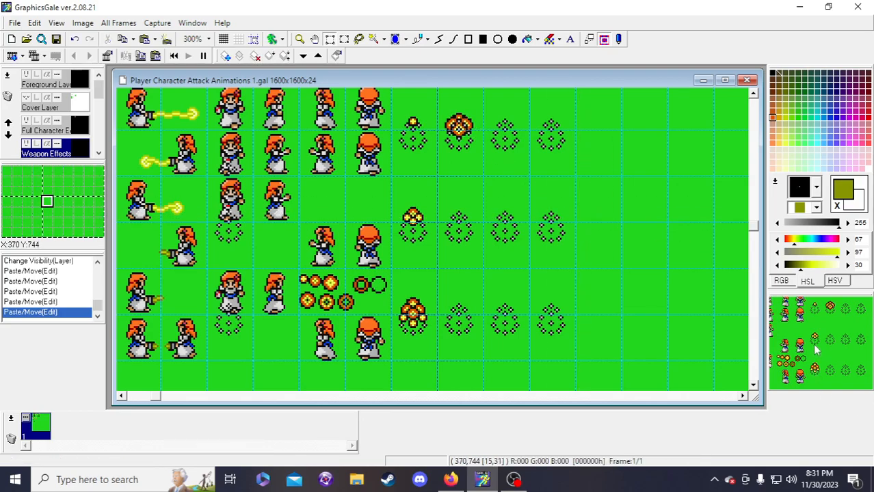
- Copy the second explosion frame as a 7x7 block to the cluster's left side at 219,670, and place a matching copy on its right side
left_click_drag(814, 346, 820, 342)
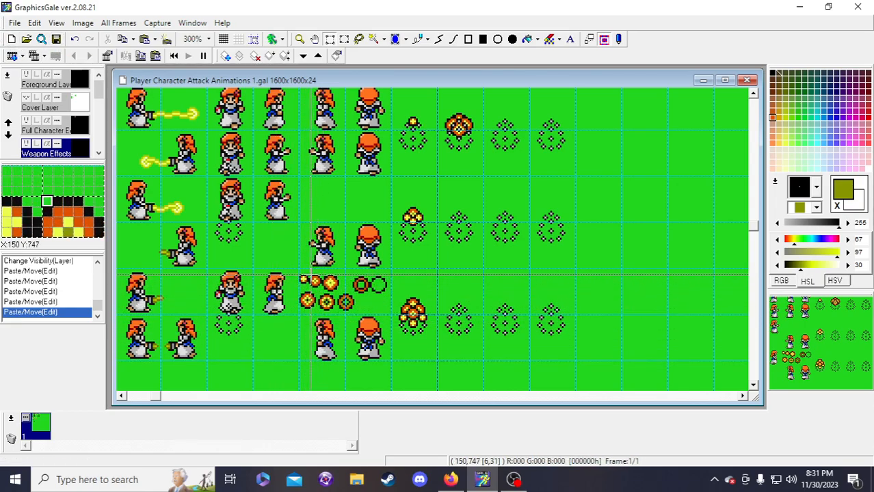
left_click_drag(309, 276, 450, 134)
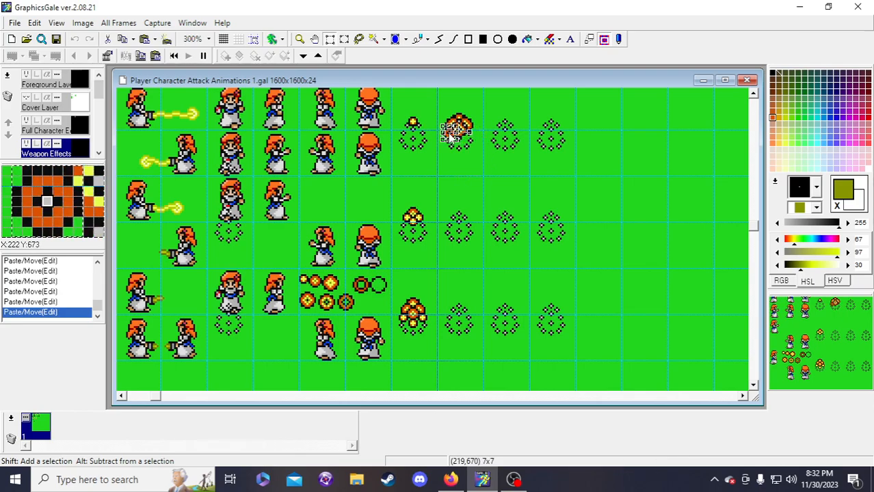
left_click_drag(450, 135, 461, 144)
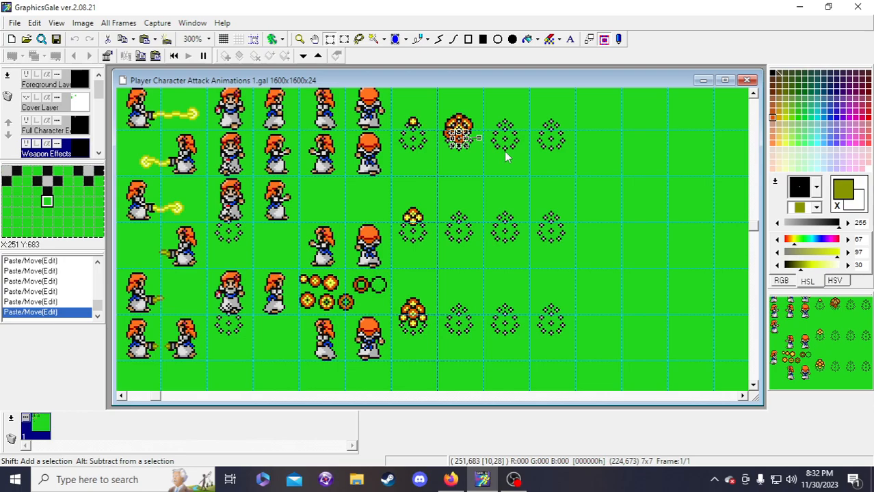
key("Right")
key("Right")
key("Right")
key("Up")
key("Up")
key("Right")
key("Right")
key("Up")
- Place a third 7x7 second explosion frame in the lower middle of the cluster, slightly below the side copies
key("Left")
key("Left")
key("Down")
key("Left")
key("Left")
key("Down")
key("Down")
key("Left")
key("Up")
left_click(504, 151)
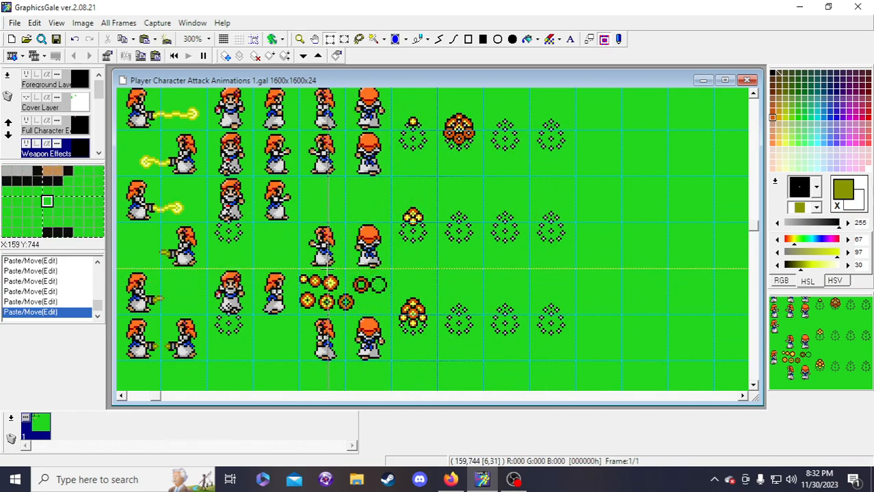
- Copy the smallest explosion frame as 5x7 blocks along the lower edge of the cluster, from its left side to its right
left_click_drag(300, 271, 446, 143)
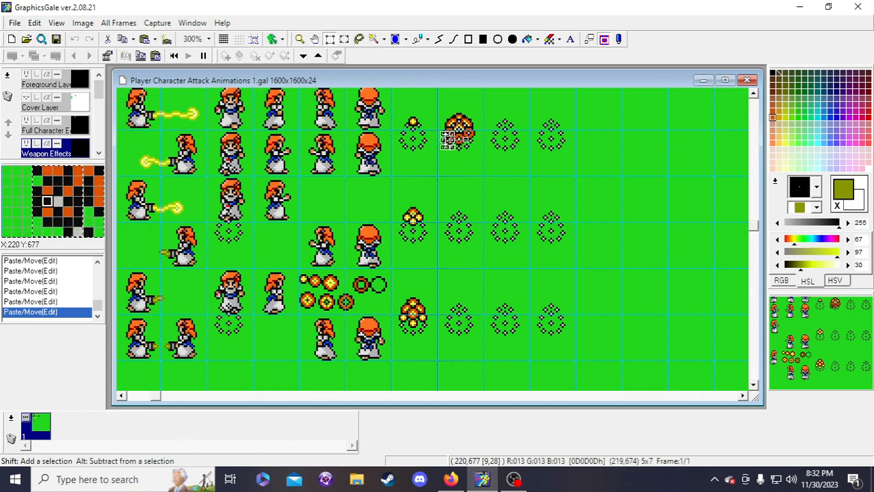
left_click_drag(446, 139, 446, 144)
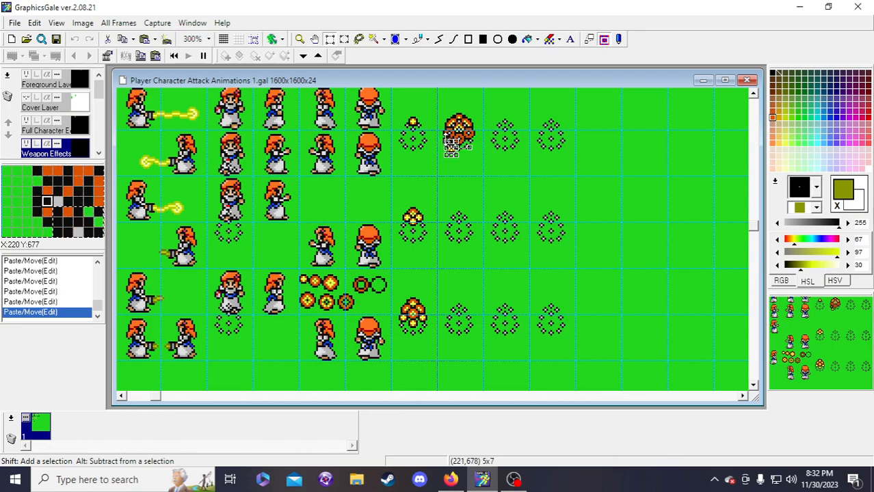
left_click_drag(449, 147, 449, 145)
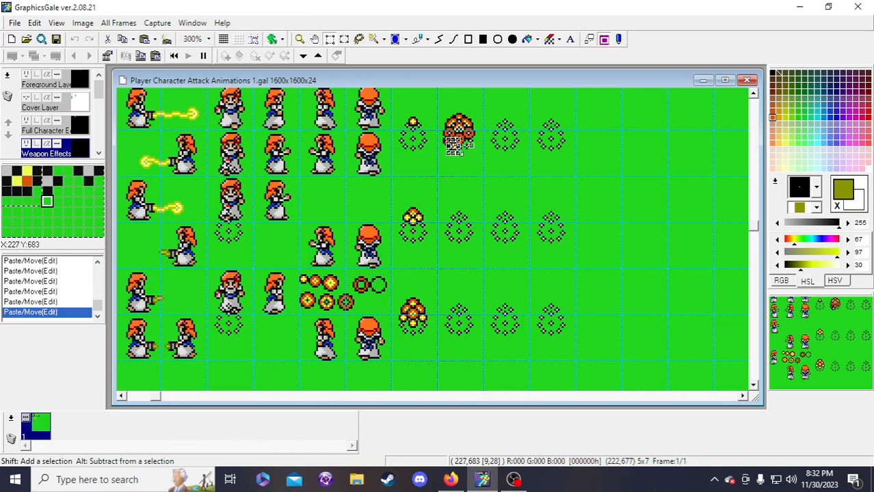
left_click_drag(445, 148, 450, 148)
key("Right")
left_click_drag(463, 145, 458, 148)
left_click(491, 169)
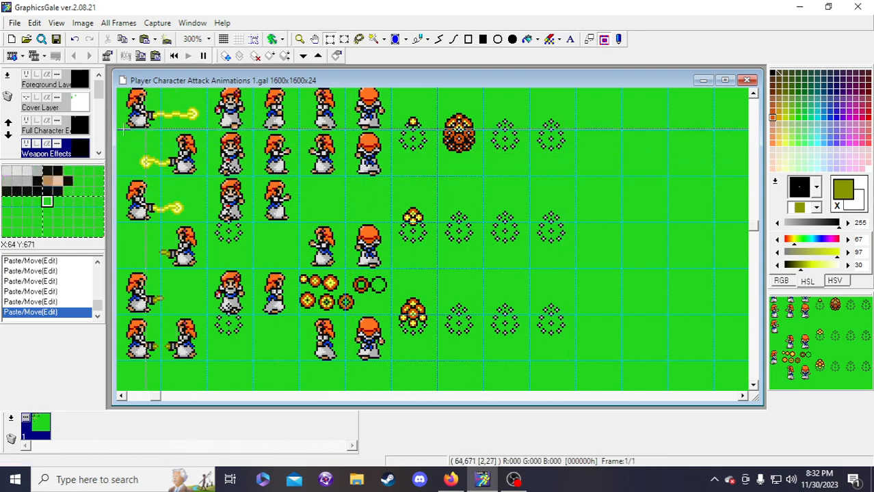
- On the Full Character layer, with grid selection on, move the 24x48 guide block from the finished cluster down to the middle row, at 216,696
left_click(77, 130)
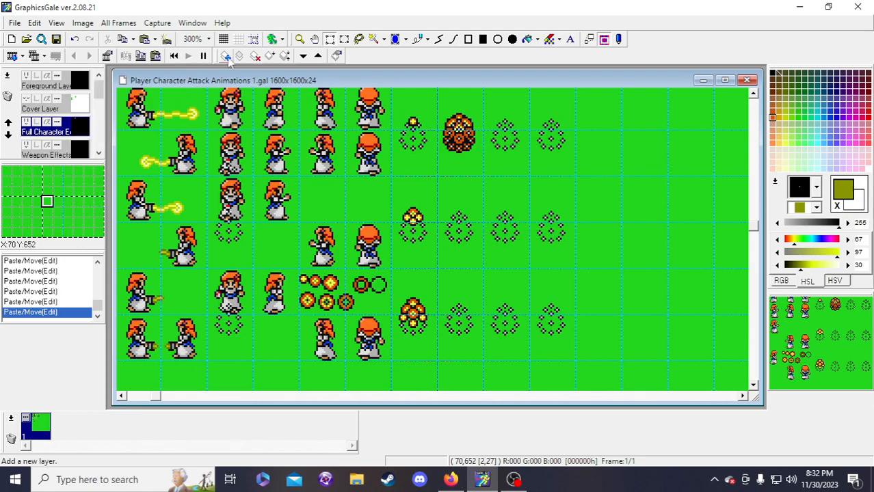
left_click(254, 39)
left_click_drag(451, 104, 471, 149)
left_click_drag(468, 180, 480, 250)
left_click_drag(837, 357, 837, 372)
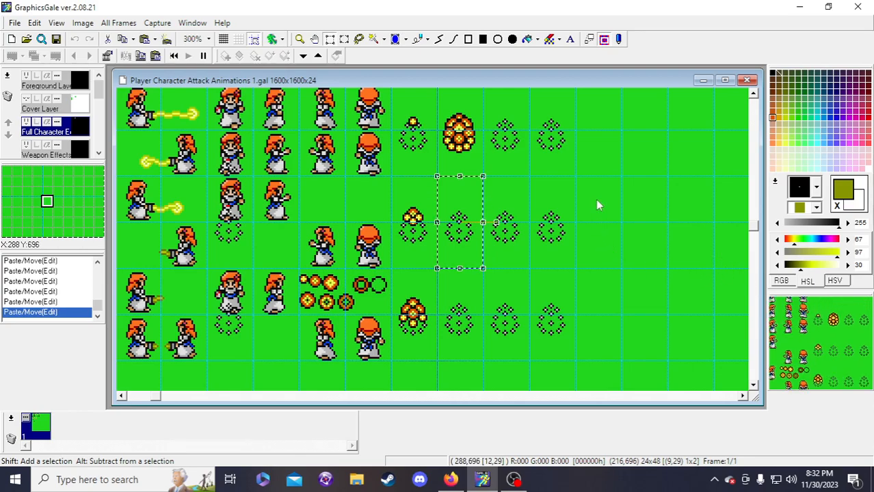
left_click(492, 151)
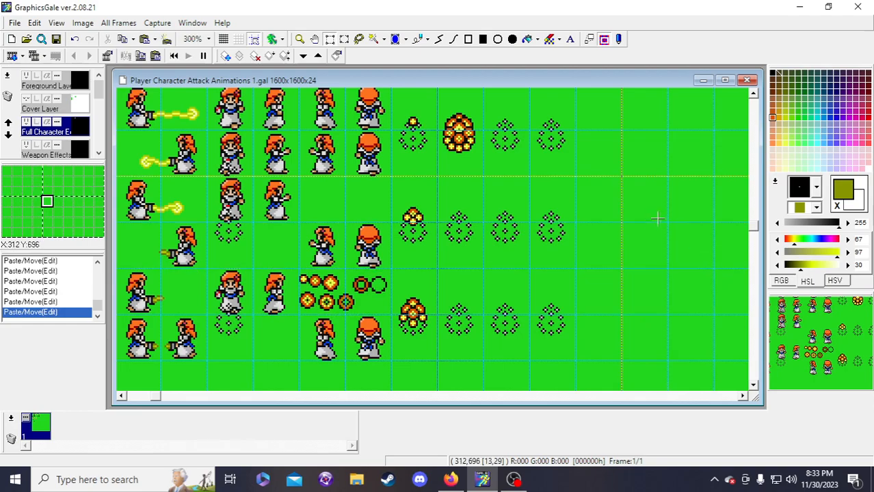
- Save the attack animation sheet
scroll(573, 261, "up", 1)
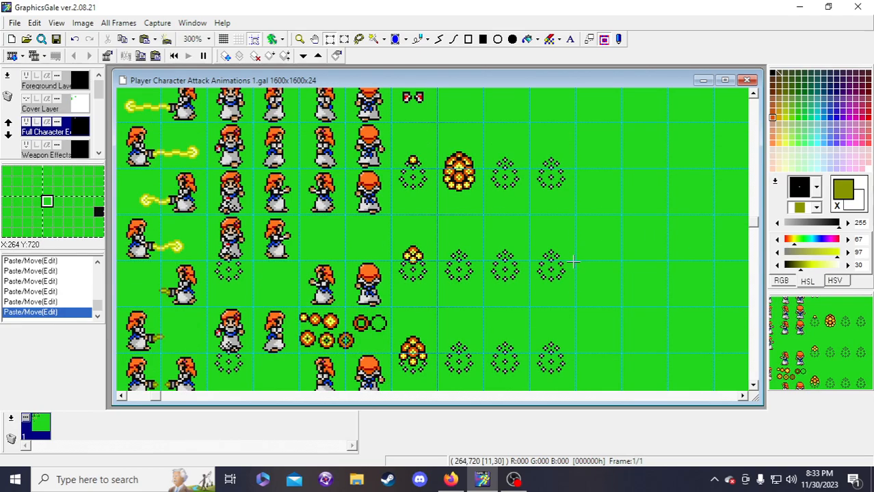
scroll(416, 179, "down", 1)
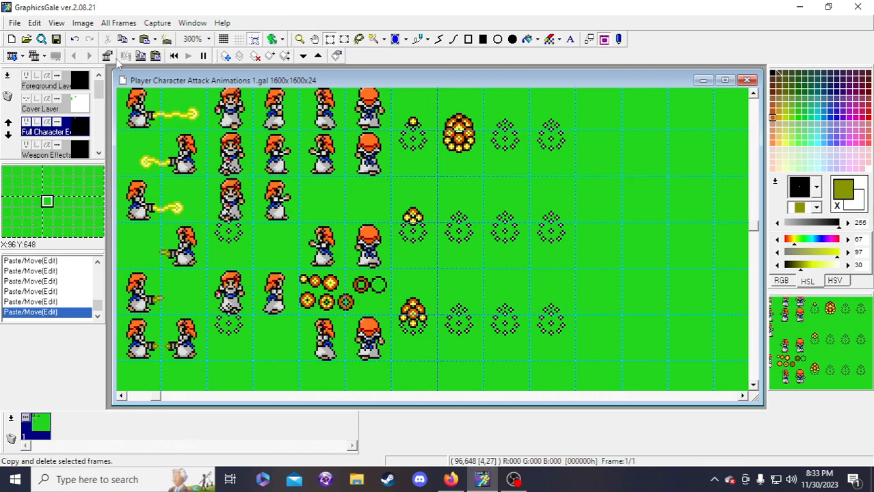
left_click(57, 43)
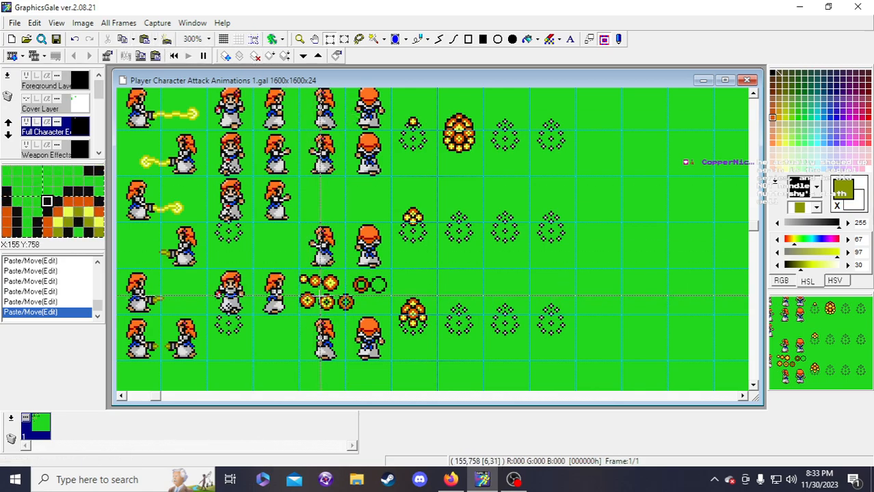
- On the Weapon Effects layer, copy the fifth explosion frame as a 9x9 block onto the top of the middle row's second guide
left_click_drag(318, 296, 478, 204)
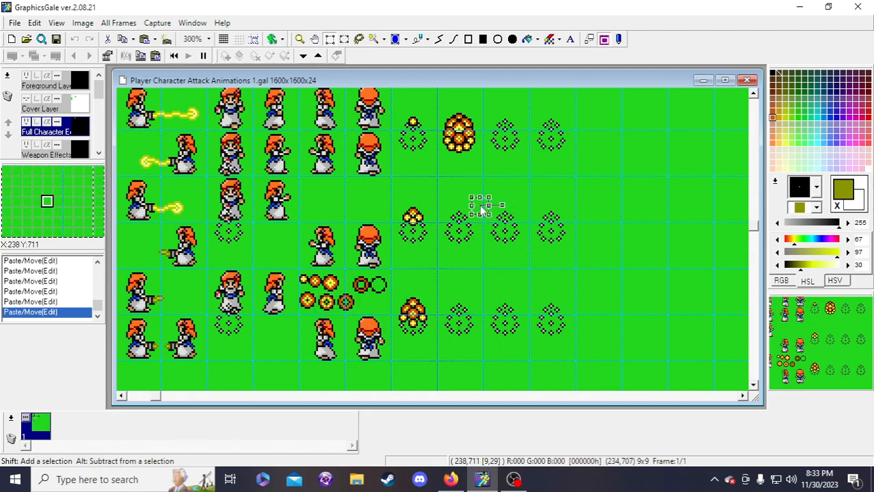
left_click(68, 153)
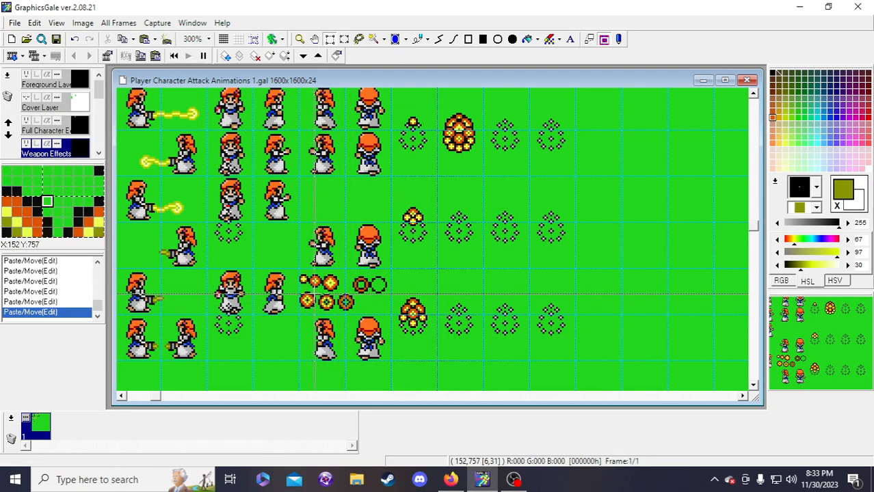
left_click_drag(318, 295, 465, 235)
key("Up")
key("Up")
key("Up")
key("Up")
key("Up")
key("Up")
key("Up")
key("Up")
key("Up")
key("Left")
key("Left")
key("Left")
key("Left")
left_click(524, 257)
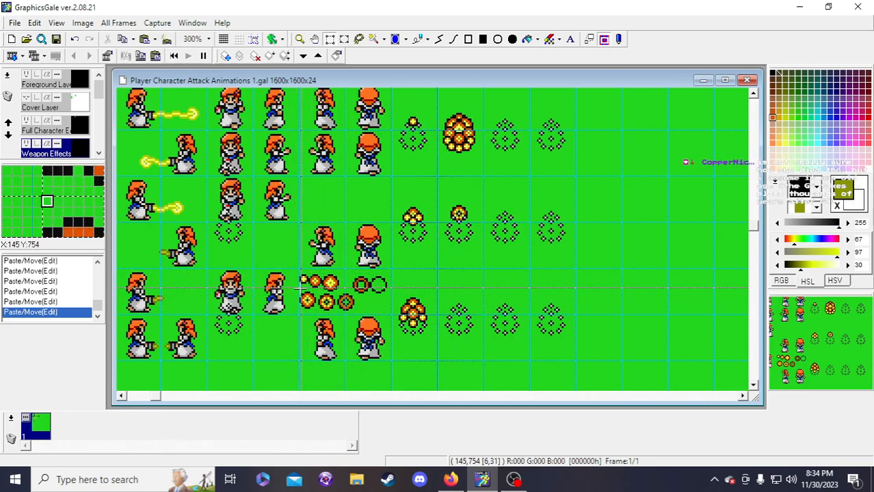
- Copy the fourth explosion frame as 9x9 blocks onto the middle row's second guide, at 220,713, 225,713 and centred below at 223,715
left_click_drag(299, 292, 451, 218)
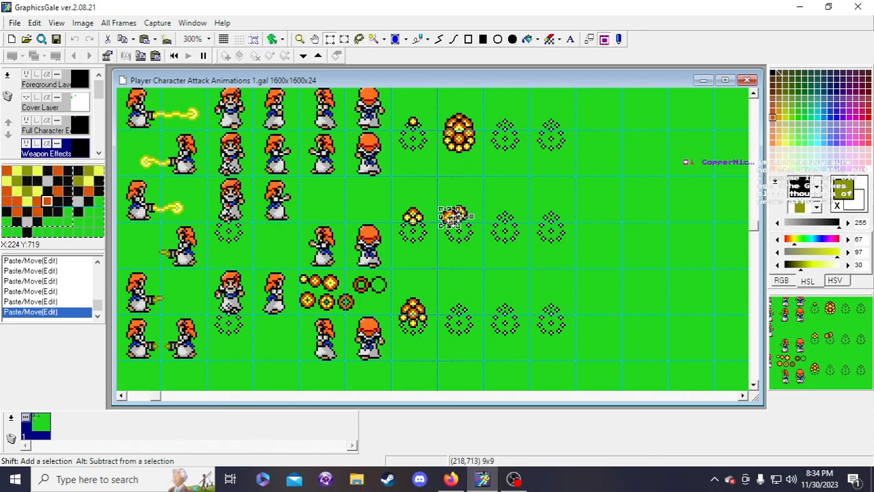
key("Right")
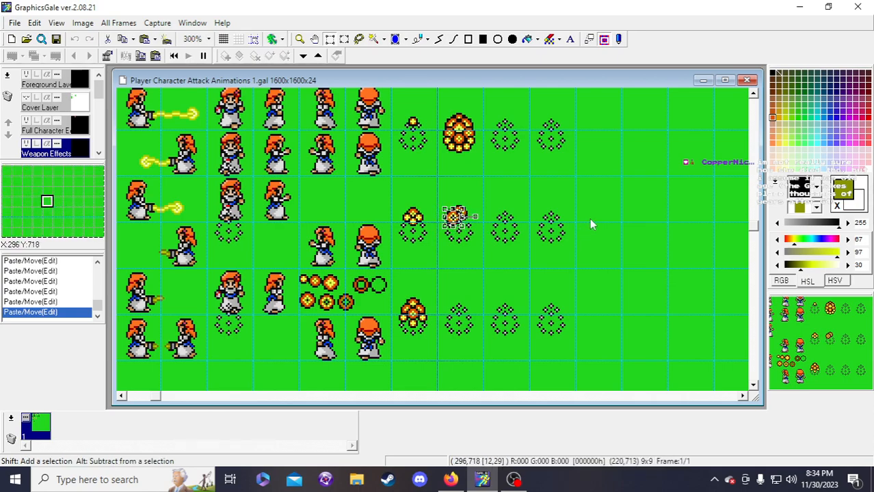
key("Right")
key("Right")
key("Right")
key("Right")
key("Right")
key("Right")
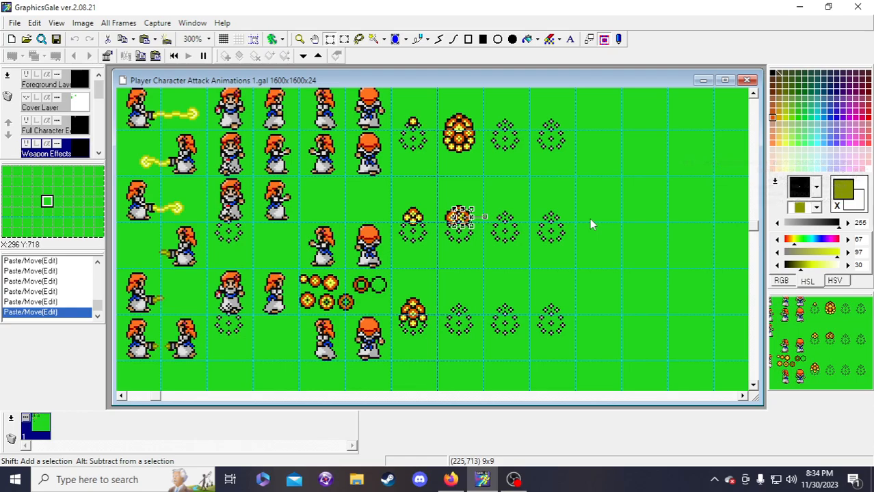
key("Left")
key("Left")
key("Left")
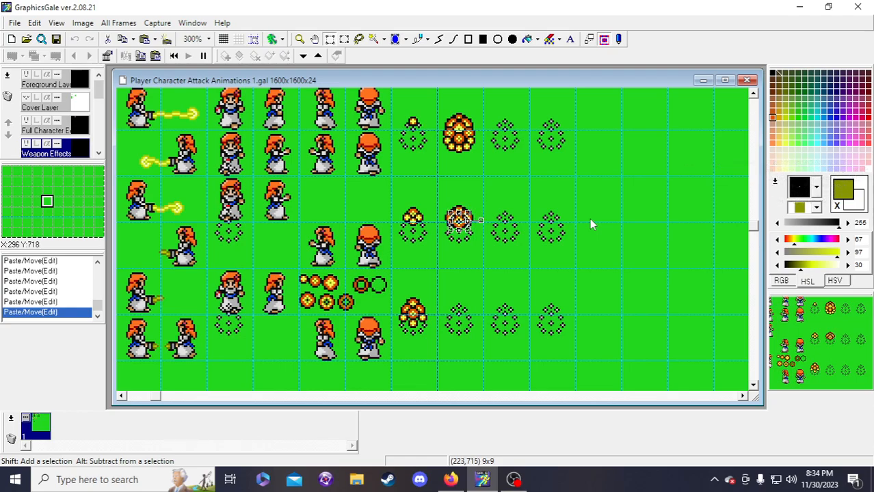
key("Down")
key("Down")
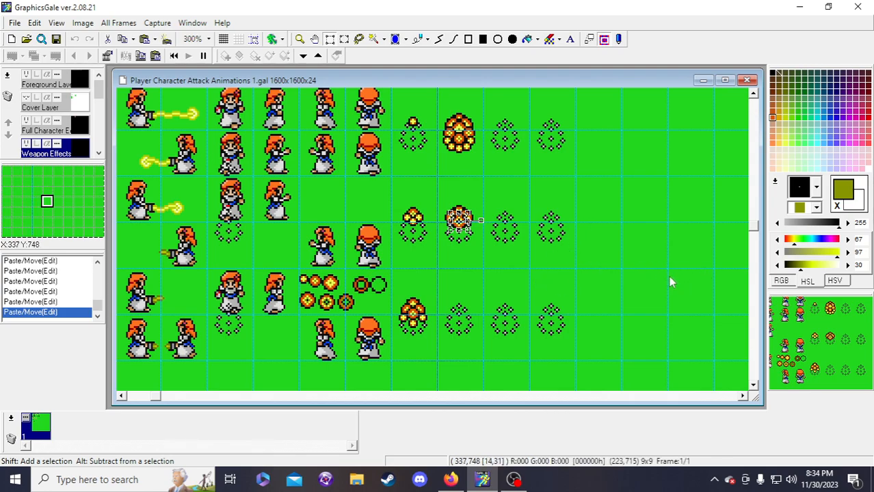
left_click(594, 228)
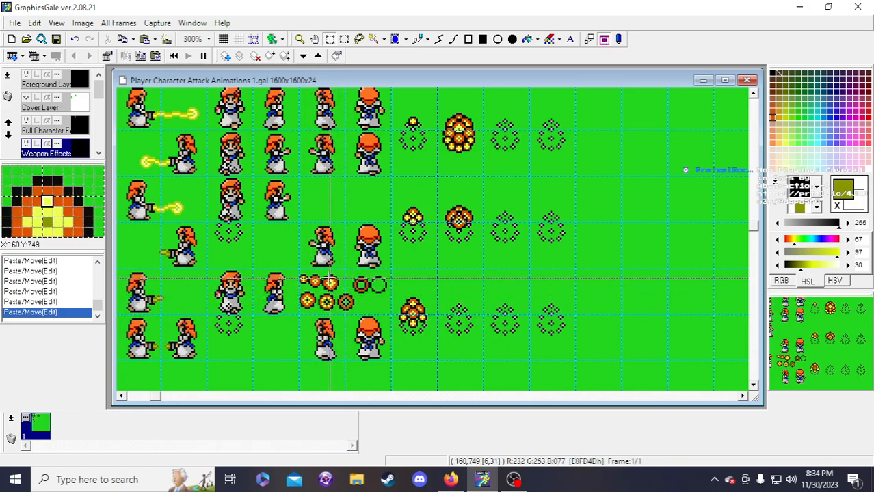
- Save the attack animation sheet
left_click_drag(321, 279, 339, 299)
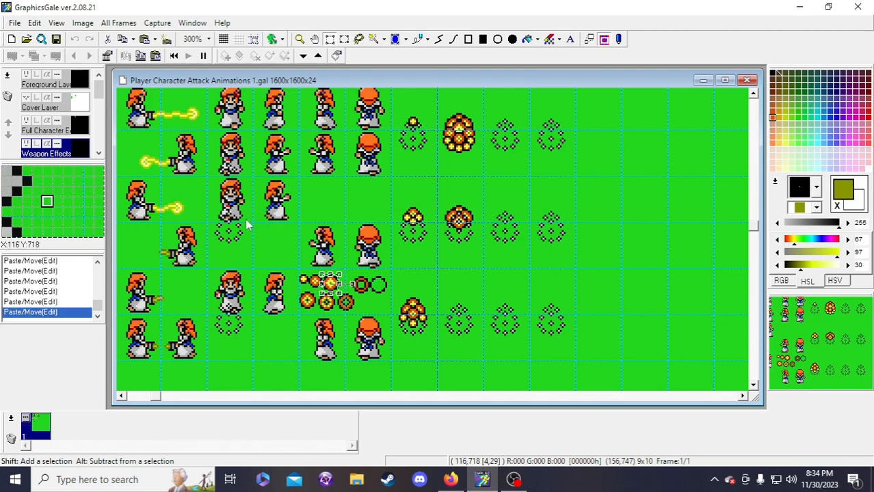
scroll(248, 225, "up", 1)
scroll(247, 226, "down", 1)
scroll(248, 225, "up", 1)
left_click(57, 39)
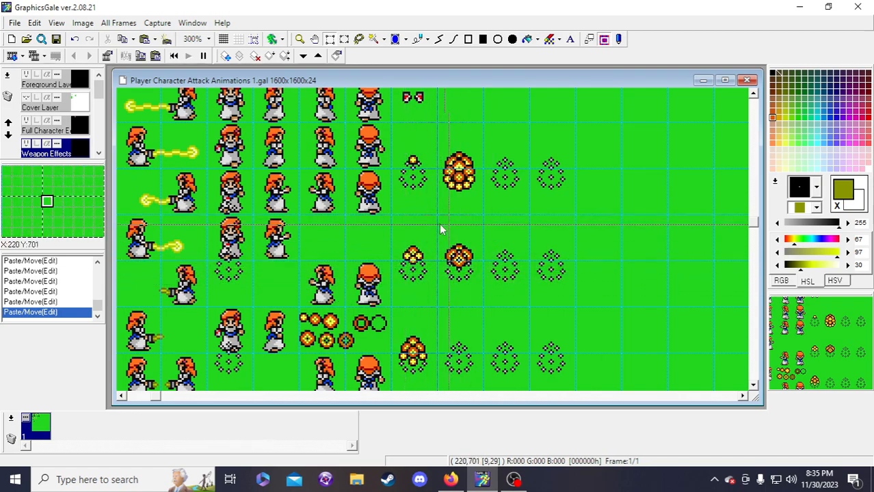
- With grid selection on, delete the 24x48 dotted-circle guide block at 96,744 from the Weapon Effects layer
scroll(482, 147, "down", 1)
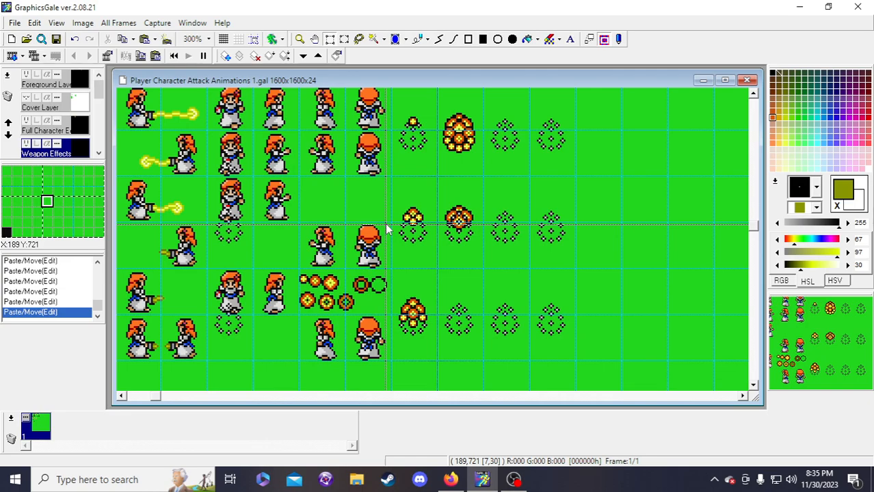
scroll(476, 225, "up", 2)
scroll(477, 225, "down", 2)
scroll(519, 259, "up", 1)
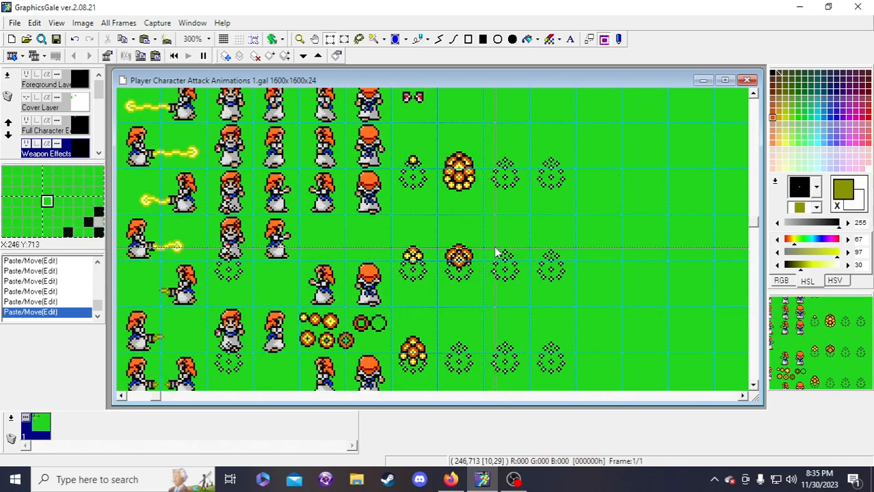
scroll(451, 246, "down", 2)
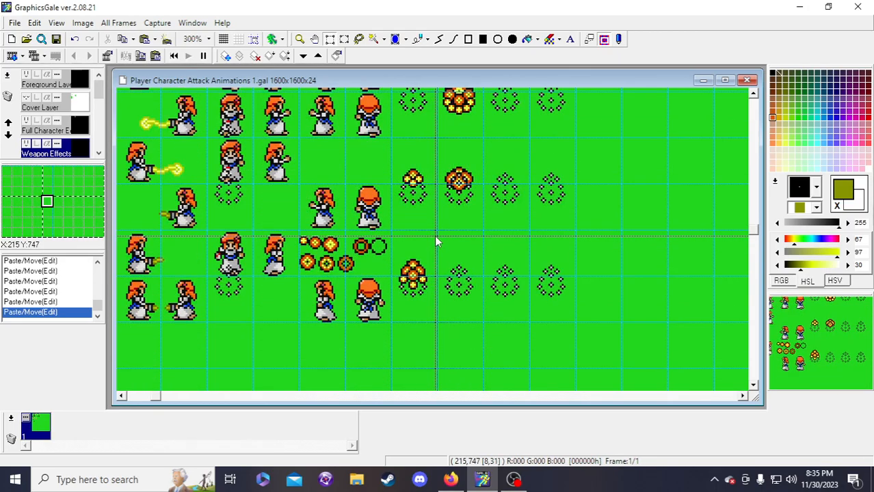
scroll(221, 249, "up", 1)
left_click(253, 39)
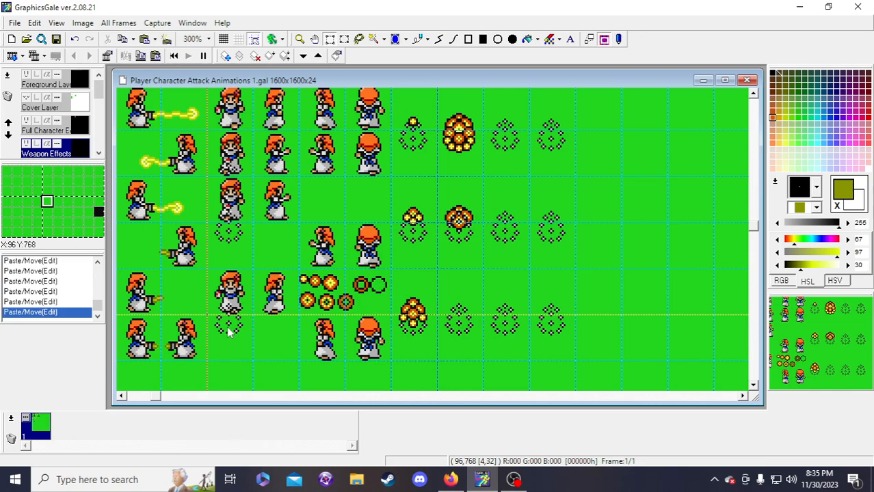
scroll(80, 135, "down", 1)
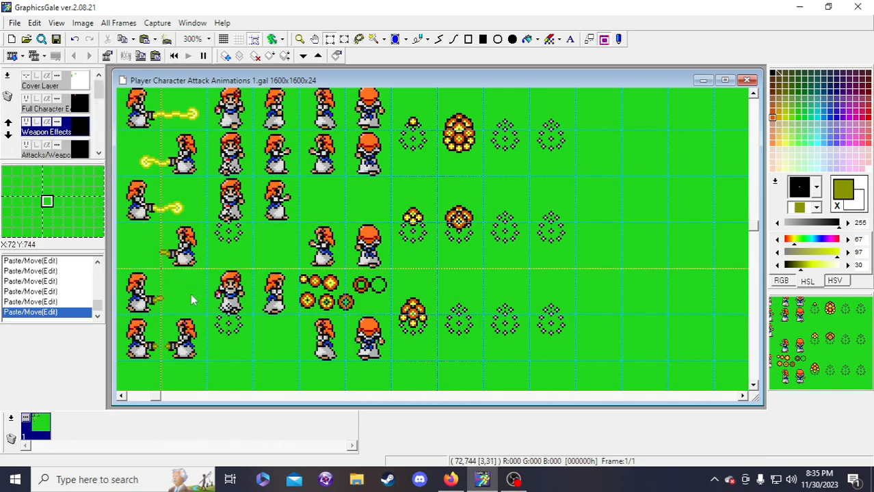
left_click_drag(229, 294, 243, 344)
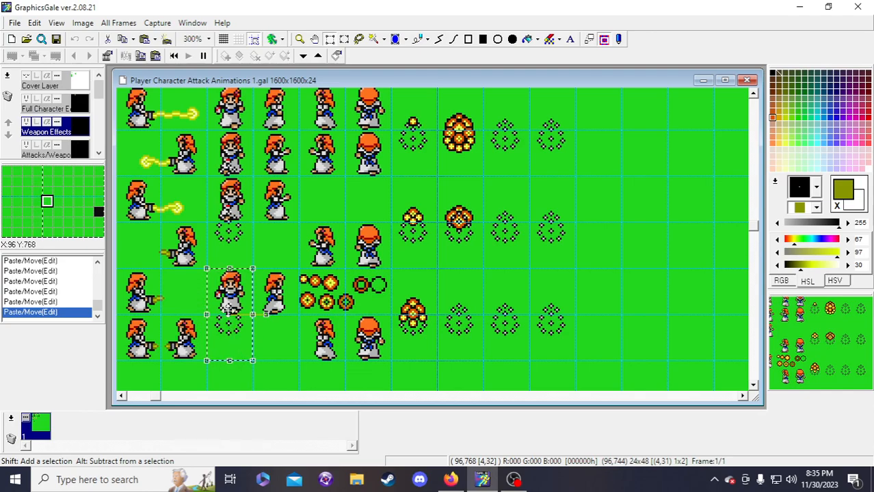
key("Delete")
left_click(287, 352)
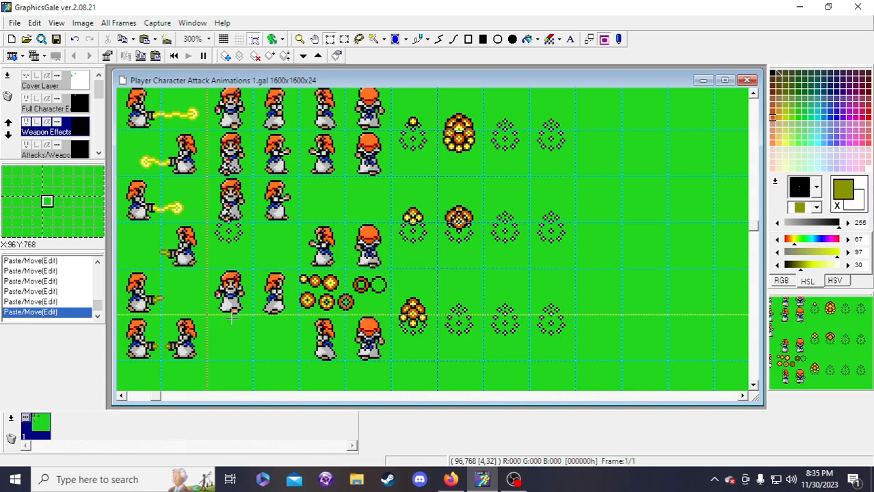
- Copy the third explosion frame as 10x10 blocks onto the middle row's second cluster, at 218,716, 228,716 and centred below them
scroll(232, 319, "up", 1)
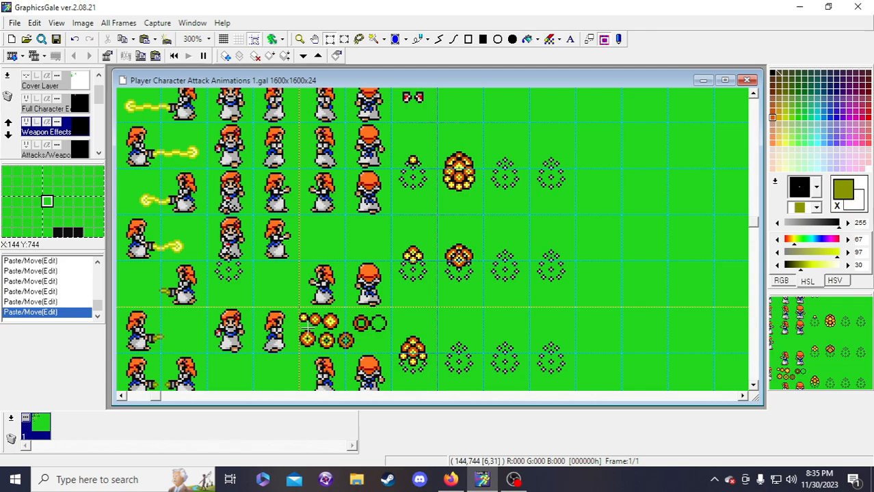
scroll(308, 329, "down", 1)
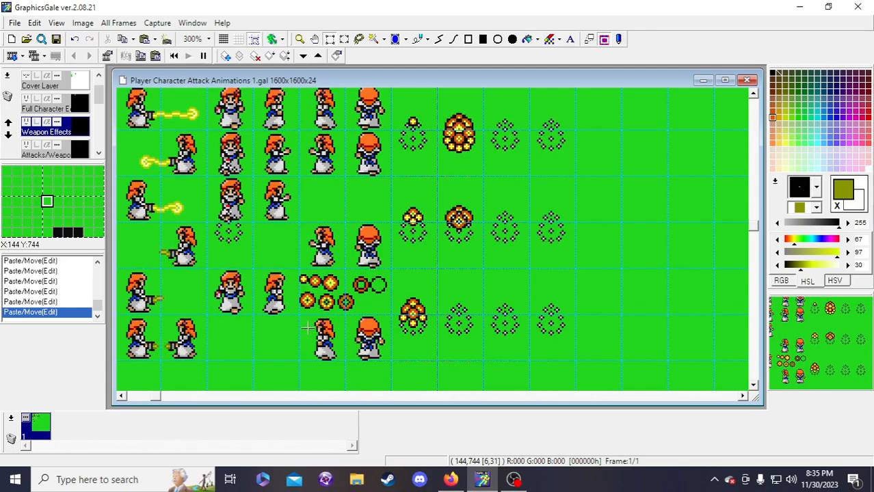
scroll(307, 327, "up", 1)
scroll(327, 337, "down", 1)
scroll(499, 328, "up", 1)
scroll(494, 321, "up", 1)
scroll(494, 321, "down", 2)
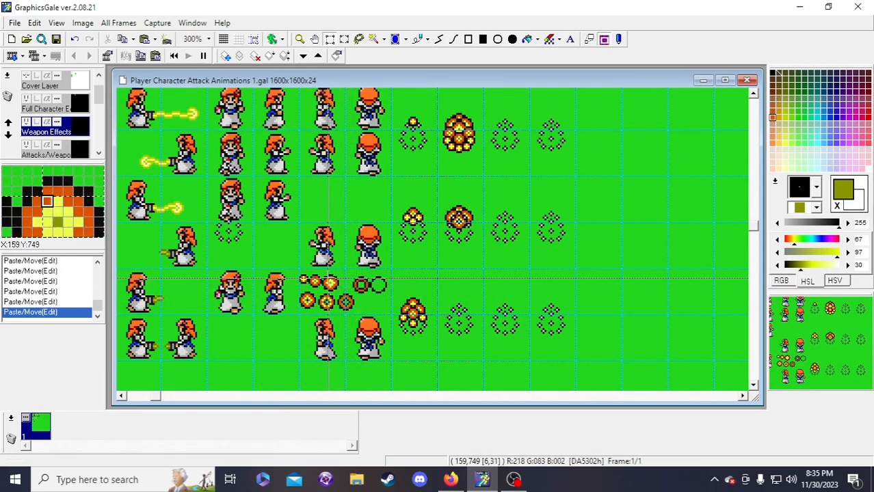
left_click_drag(324, 279, 456, 229)
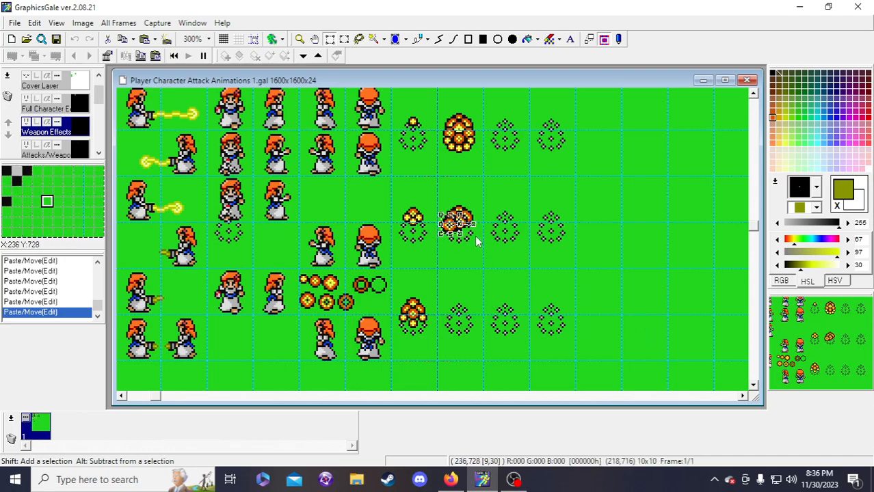
left_click_drag(463, 229, 468, 231)
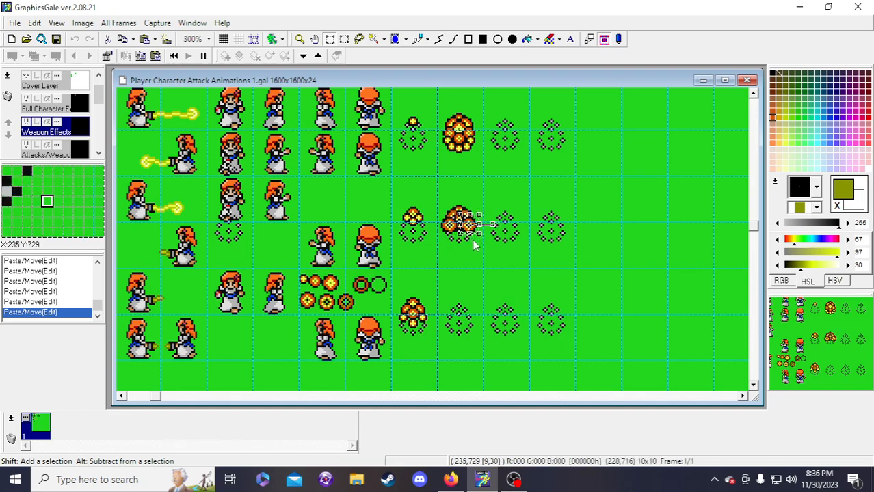
left_click_drag(459, 237, 461, 236)
left_click(464, 274)
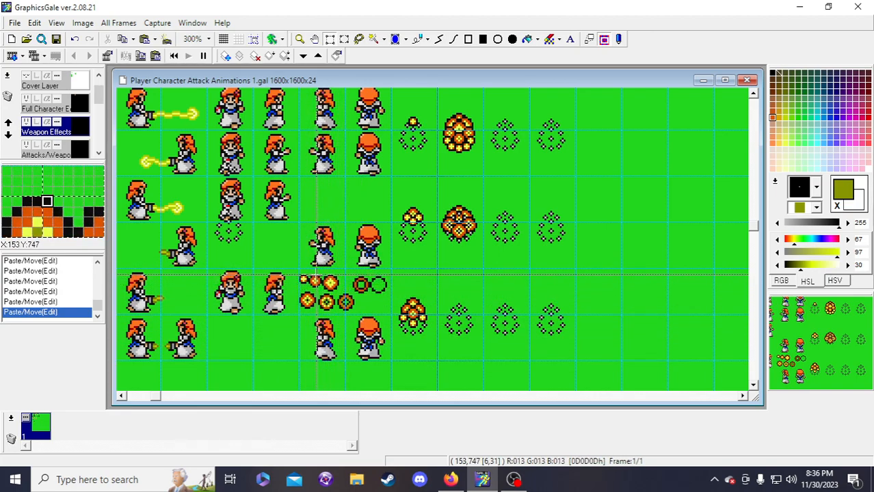
- Copy the second explosion frame as a 7x8 block onto the lower-left edge of the middle row's second cluster, at 218,722
mouse_move(308, 276)
left_mouse_down()
mouse_move(321, 287)
mouse_move(311, 279)
left_mouse_up()
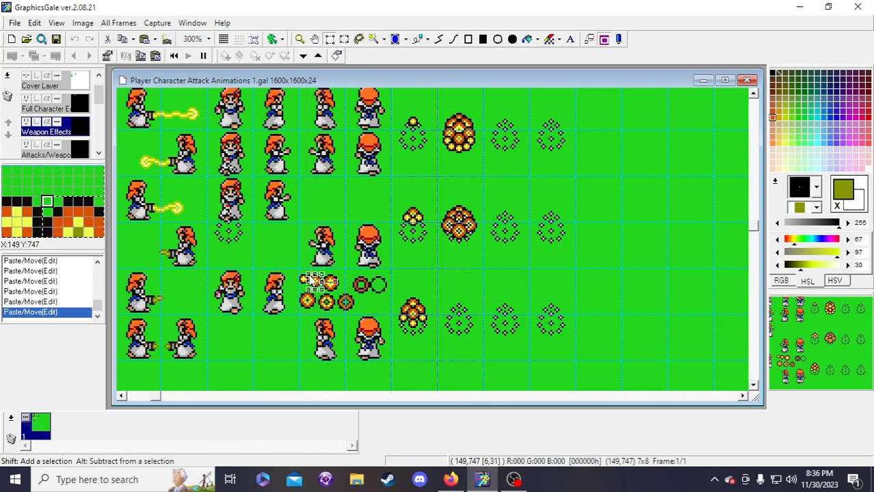
key("Right")
key("Right")
key("Right")
key("Right")
key("Right")
key("Right")
key("Right")
key("Right")
key("Right")
key("Right")
key("Right")
key("Right")
key("Right")
key("Right")
key("Right")
key("Right")
key("Right")
key("Right")
key("Right")
key("Right")
key("Right")
key("Right")
key("Right")
key("Right")
key("Right")
key("Right")
key("Right")
key("Right")
key("Right")
key("Right")
key("Right")
key("Right")
key("Right")
key("Right")
key("Right")
key("Right")
key("Right")
key("Right")
key("Right")
key("Right")
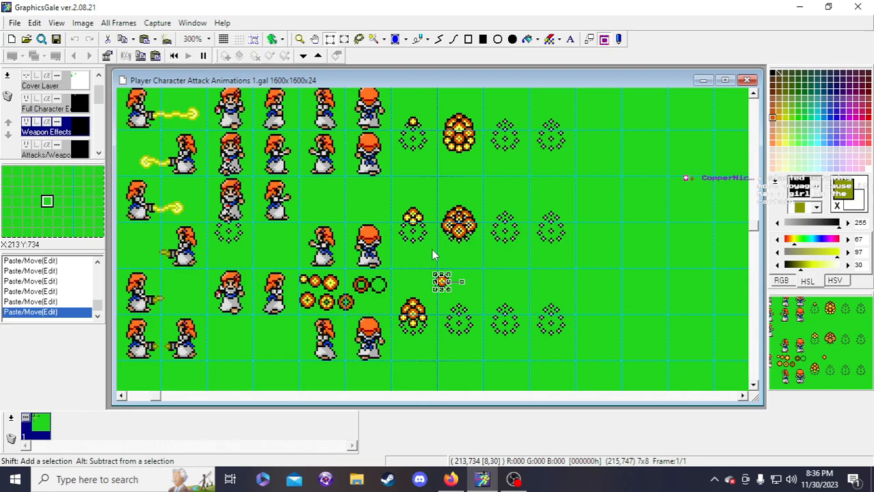
key("Right")
key("Up")
key("Up")
key("Up")
key("Up")
key("Up")
key("Up")
key("Up")
key("Up")
key("Up")
key("Up")
key("Up")
key("Up")
key("Up")
key("Up")
key("Up")
key("Up")
key("Up")
key("Up")
key("Up")
key("Up")
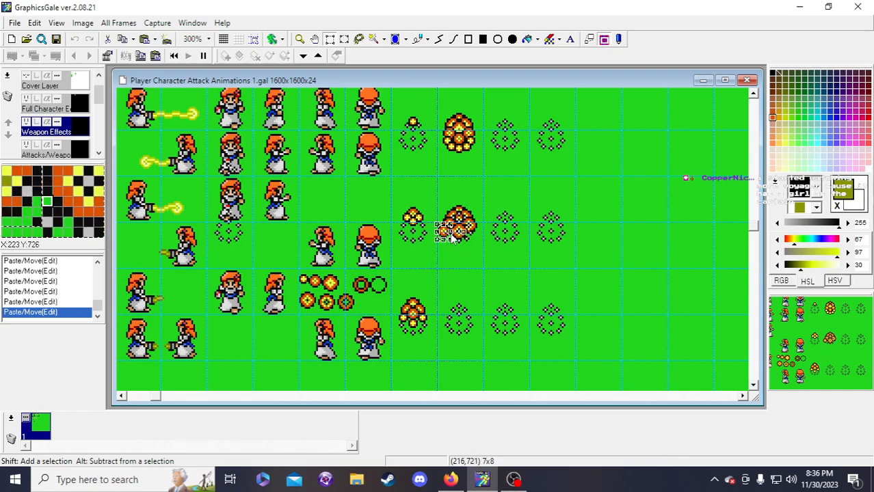
key("Down")
key("Right")
key("Right")
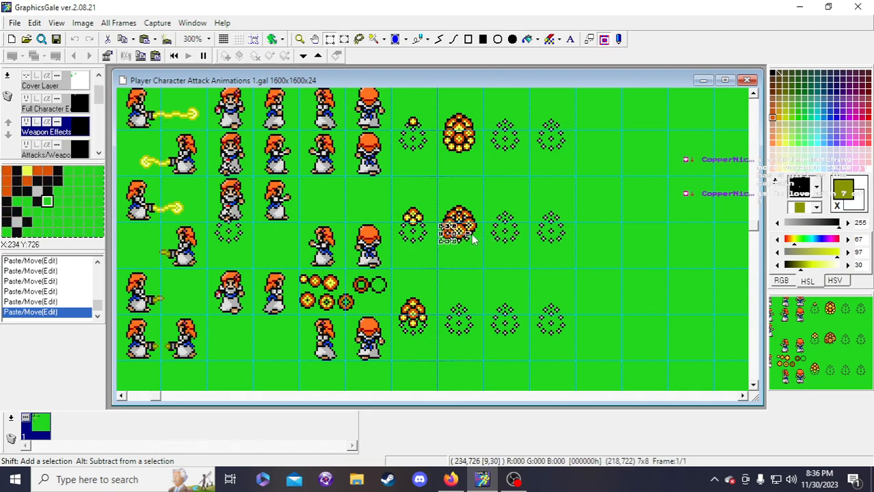
- Add two more 7x8 copies of the second frame to the cluster, at 230,722 on its lower-right edge and at its bottom centre
key("Right")
key("Right")
key("Right")
key("Right")
key("Right")
key("Right")
key("Right")
key("Right")
key("Right")
key("Right")
key("Right")
key("Right")
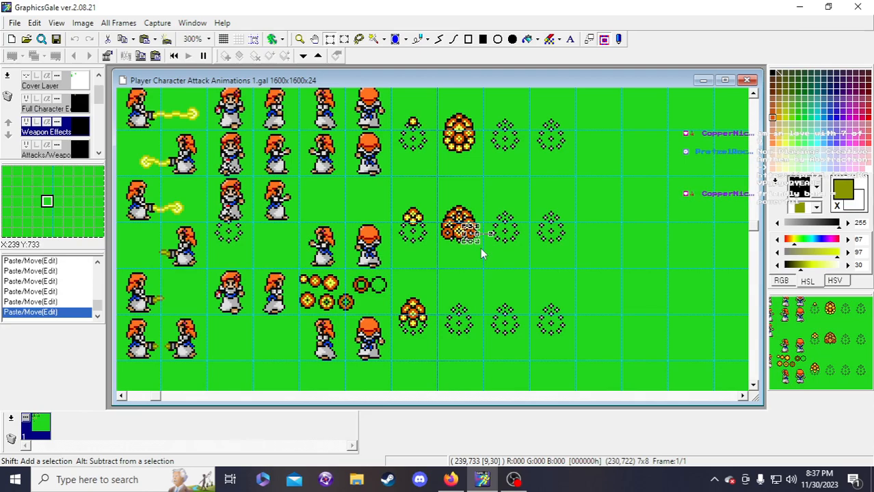
left_click_drag(481, 254, 455, 243)
left_click(491, 272)
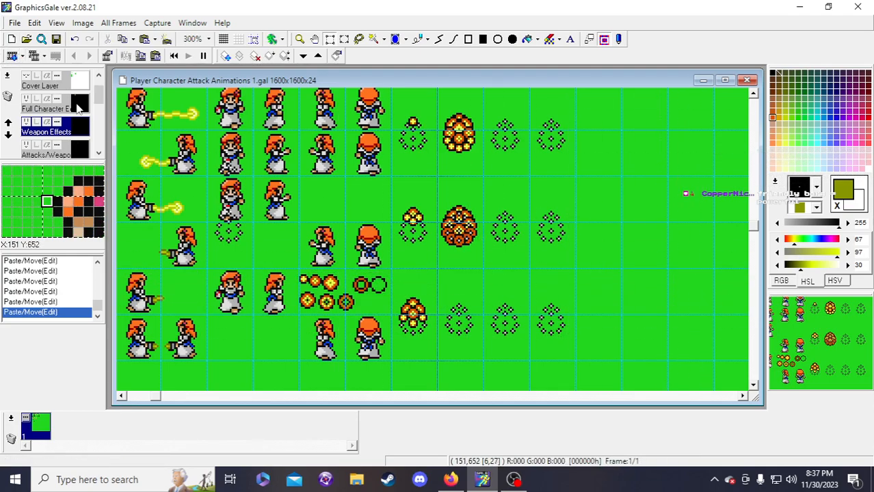
- On the Full Character layer, with grid selection on, move the 24x48 guide block from the middle row's finished cluster down to 216,744
left_click(79, 107)
left_click(253, 39)
left_click_drag(439, 178, 465, 301)
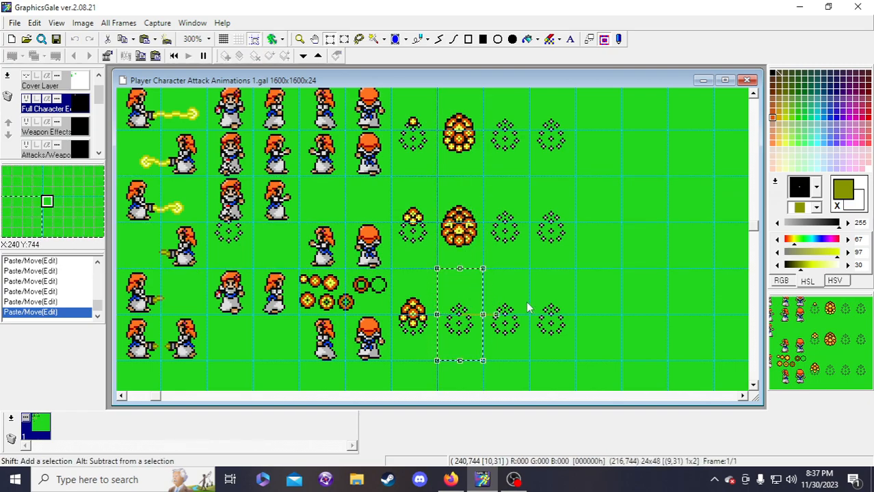
left_click(527, 308)
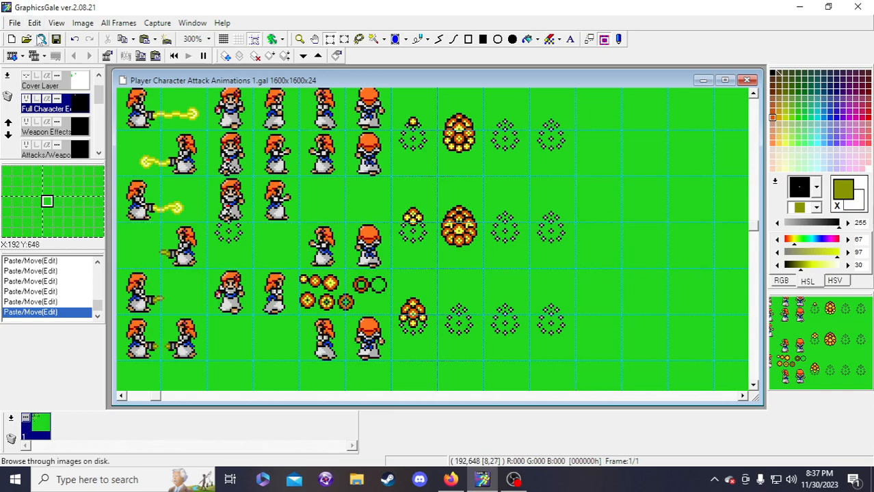
- Save the attack animation sheet
mouse_move(839, 343)
left_mouse_down()
mouse_move(843, 367)
mouse_move(835, 330)
mouse_move(833, 356)
left_mouse_up()
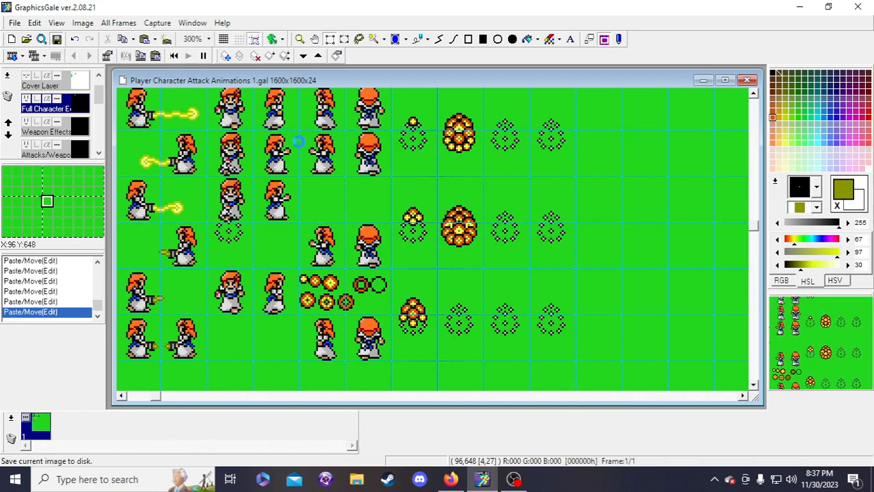
scroll(611, 259, "up", 2)
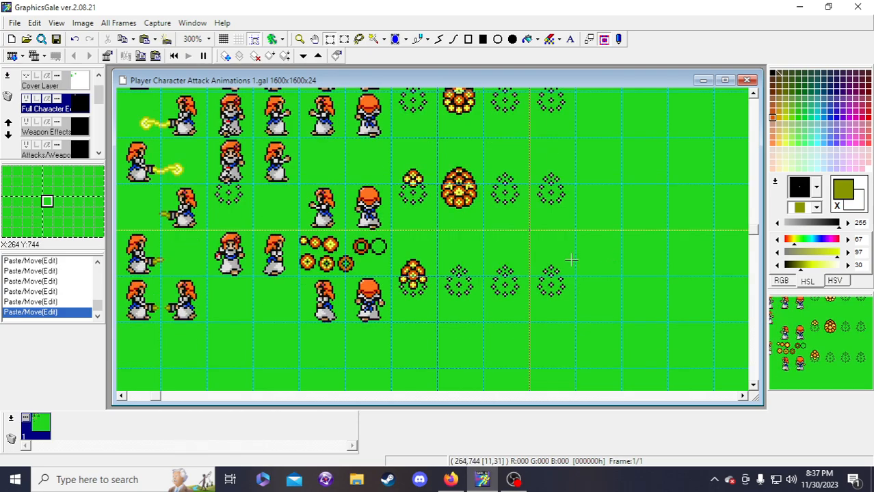
scroll(514, 242, "down", 2)
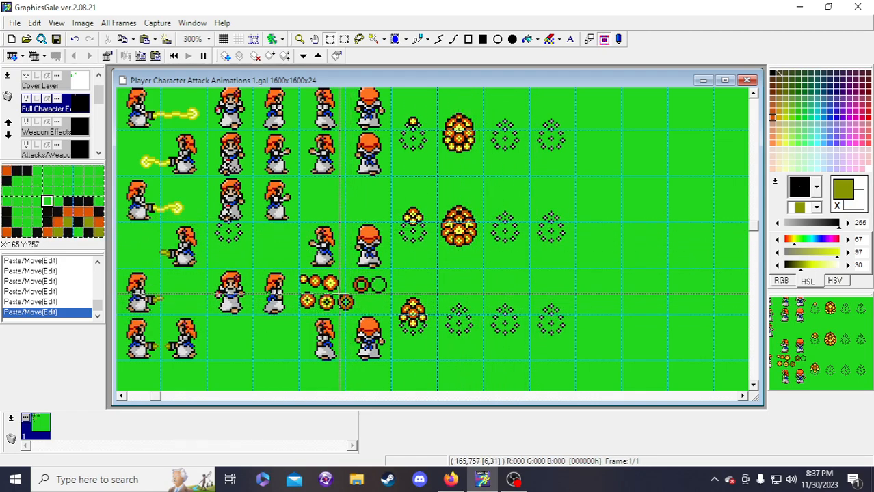
- On the Weapon Effects layer, copy the sixth explosion frame as a 9x9 block onto the top of the lower row's second guide, at 223,759
left_click_drag(337, 295, 355, 311)
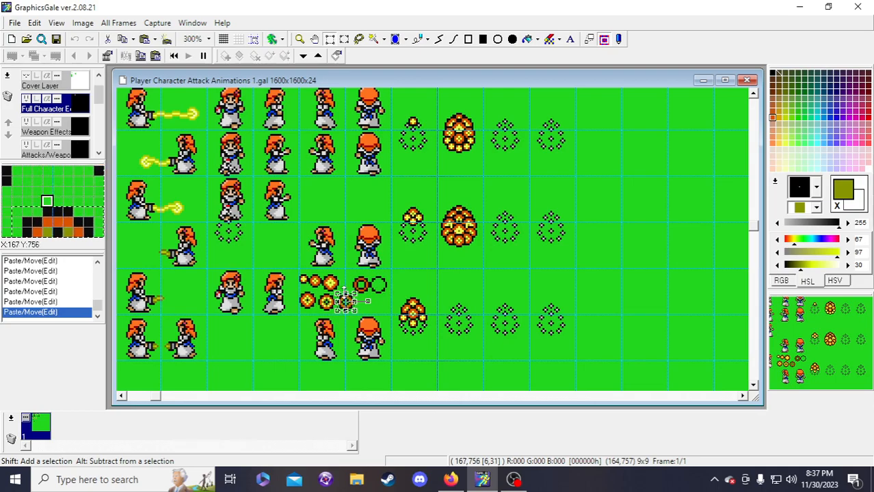
left_click(82, 132)
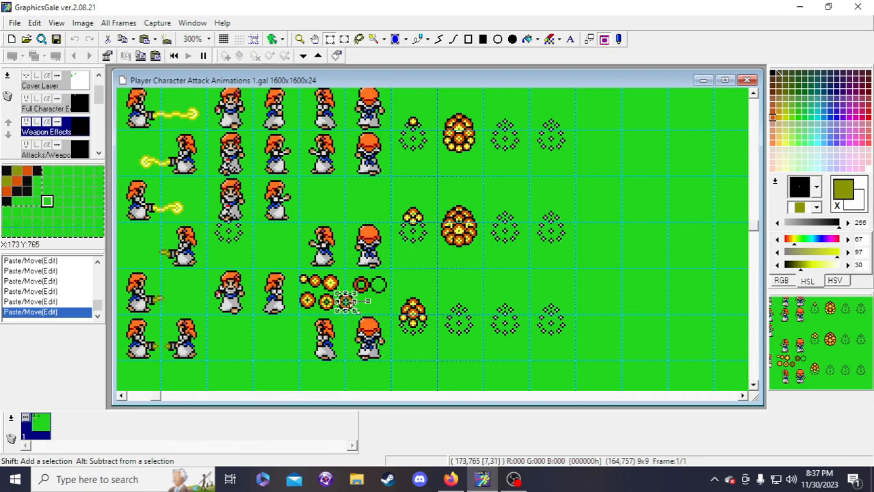
left_click_drag(347, 302, 460, 306)
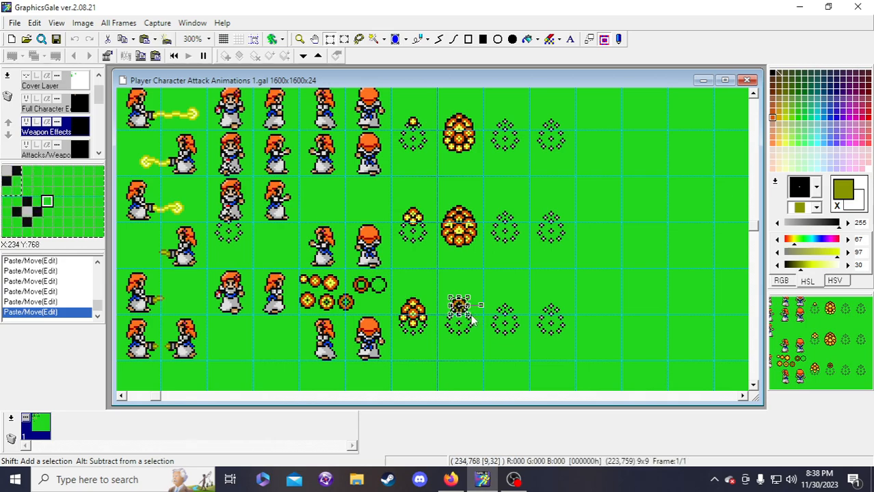
- Layer 9x10 copies of the fifth explosion frame on the lower row's second cluster, at 220,761 on its left and 226,761 on its right
left_click(373, 301)
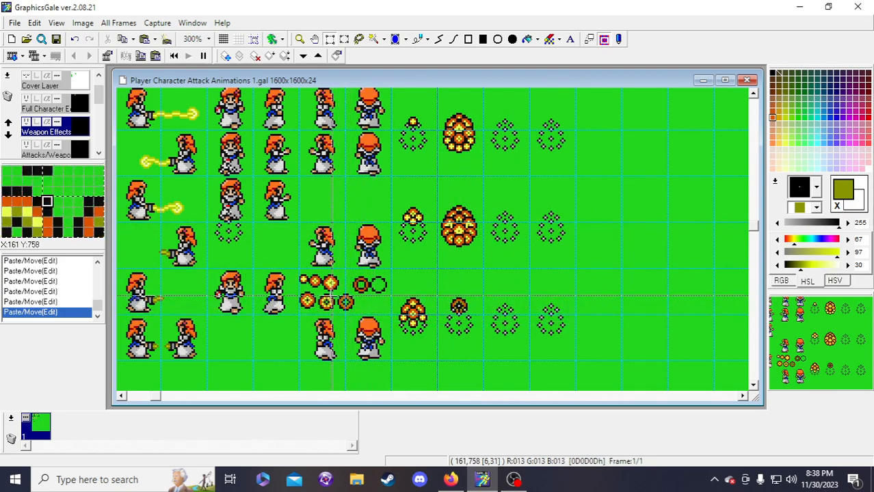
scroll(316, 290, "up", 1)
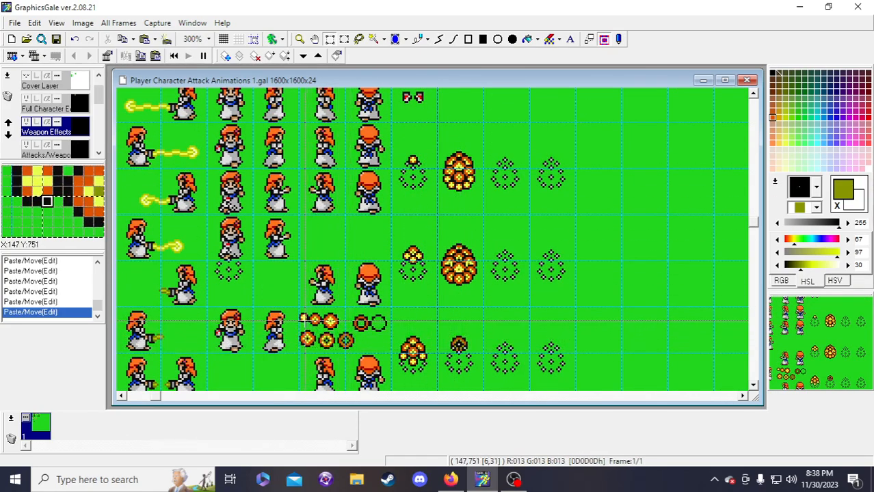
left_click_drag(318, 333, 337, 352)
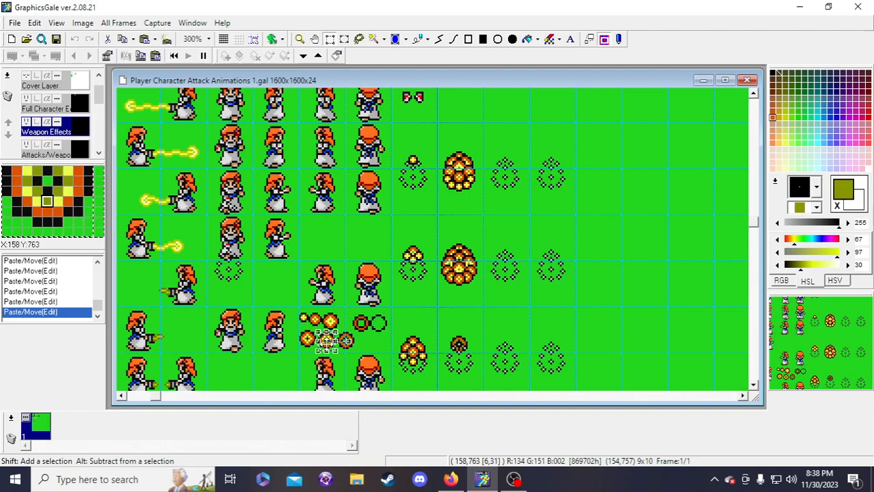
left_click_drag(320, 341, 460, 349)
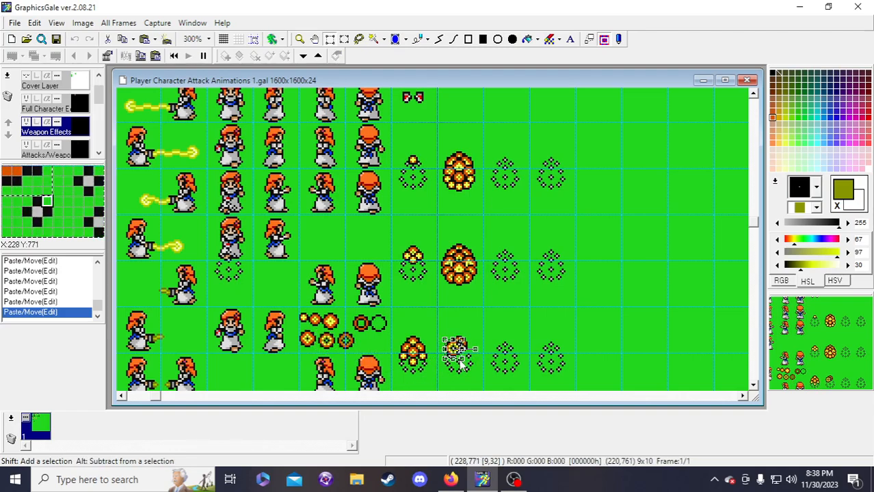
key("Right")
key("Right")
key("Right")
key("Right")
key("Right")
key("Right")
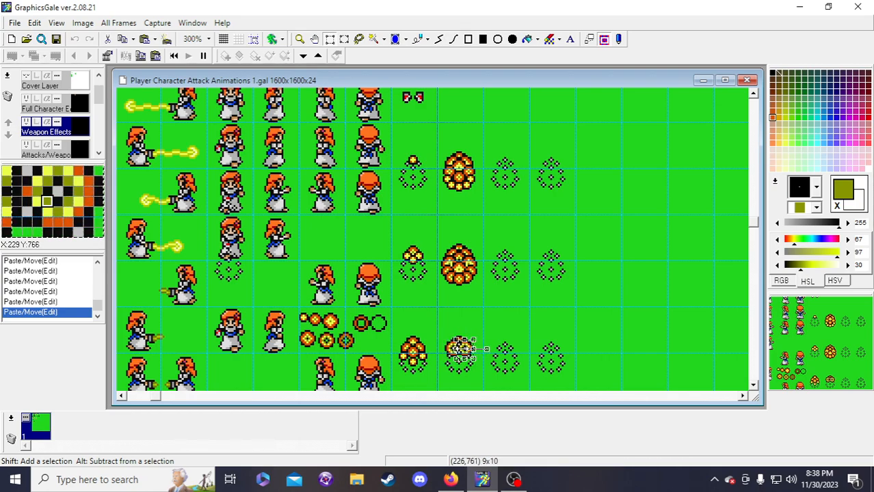
- Add another 9x10 copy of the fifth frame in the centre of the cluster, at 223,763
key("Left")
key("Left")
key("Left")
key("Left")
key("Down")
key("Down")
key("Right")
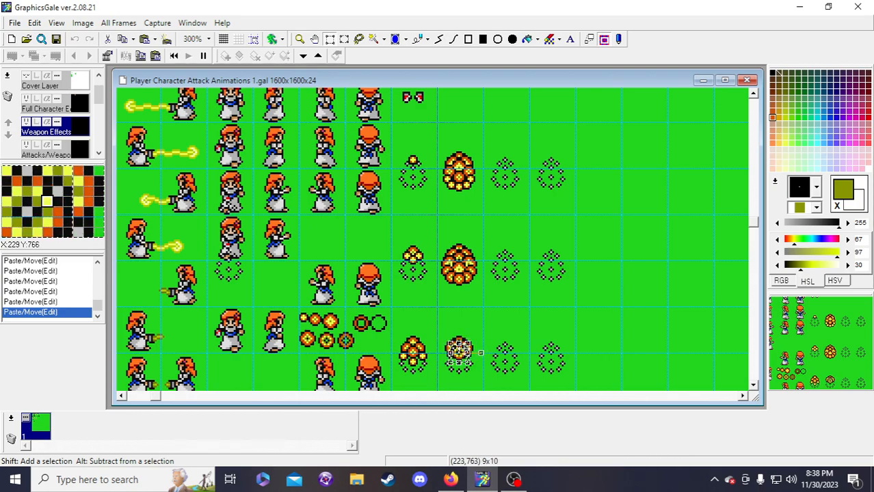
key("Return")
left_click_drag(820, 357, 820, 350)
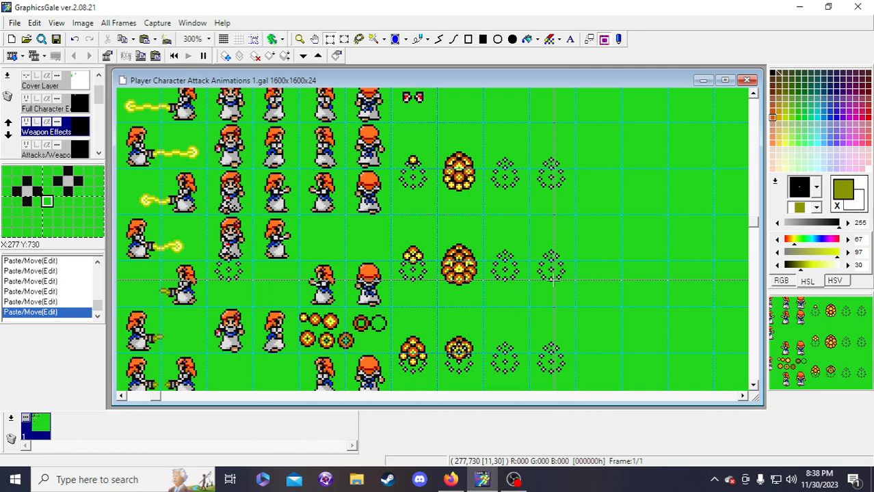
- Copy the fourth explosion frame as a 9x9 block onto both sides of the cluster, at 218,765 and 228,765
scroll(554, 280, "down", 1)
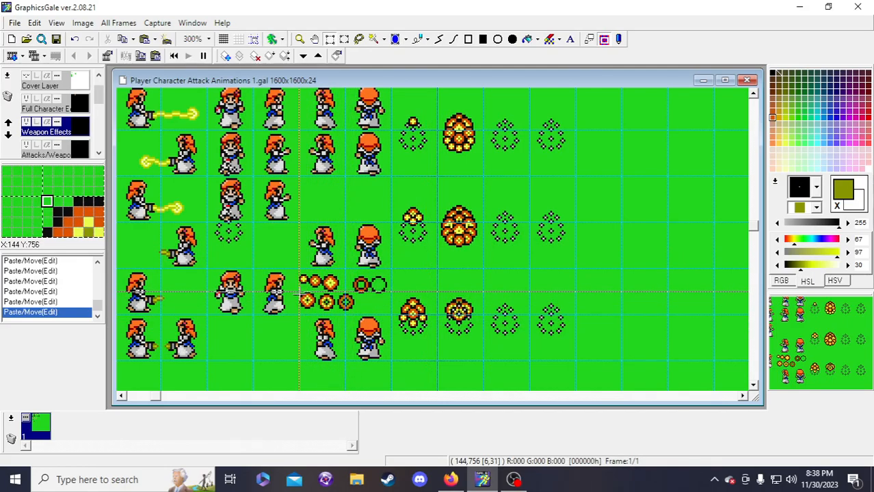
left_click_drag(301, 292, 450, 318)
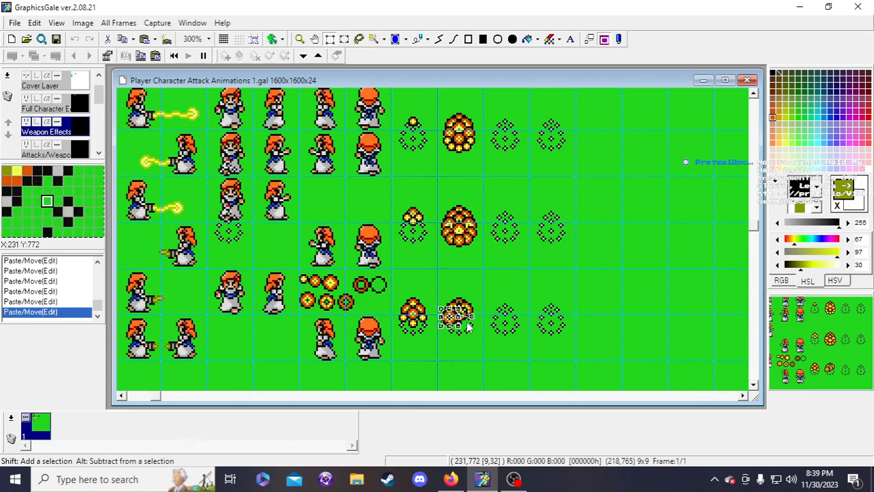
key("Down")
key("Right")
key("Right")
key("Down")
key("Down")
key("Right")
key("Right")
key("Right")
key("Down")
key("Right")
key("Up")
key("Up")
key("Up")
key("Up")
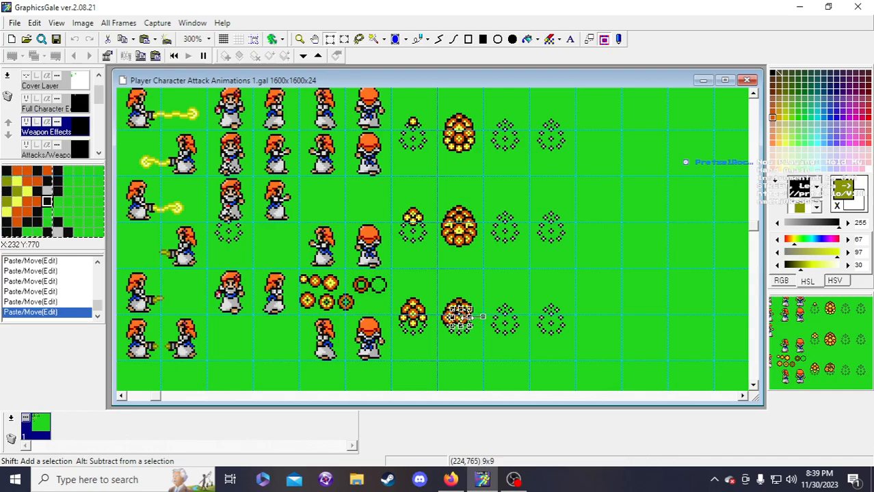
key("Right")
key("Right")
key("Right")
key("Up")
key("Up")
key("Up")
key("Up")
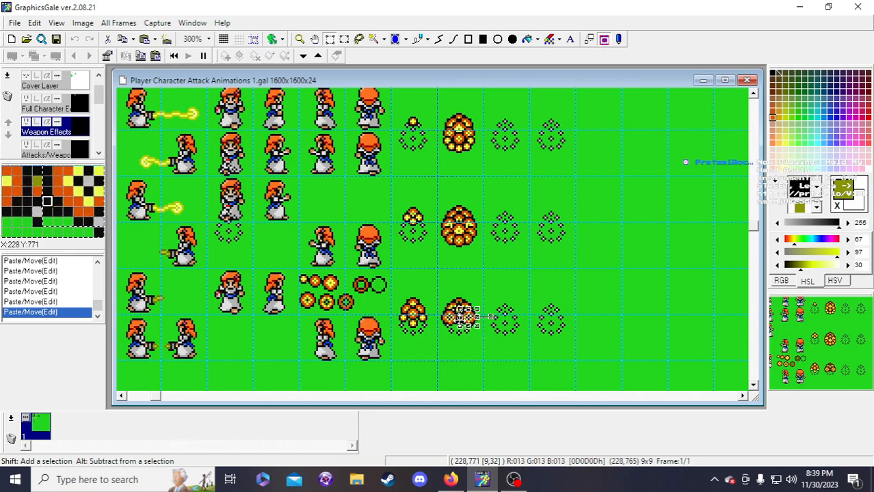
- Add a 9x9 copy of the fourth frame to the middle of the cluster, at 223,768
key("Left")
key("Left")
key("Left")
key("Left")
key("Left")
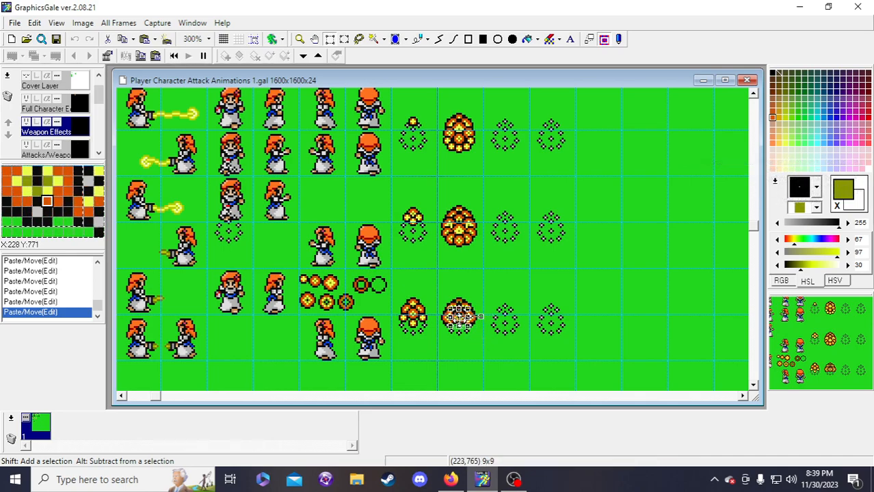
key("Down")
key("Down")
key("Down")
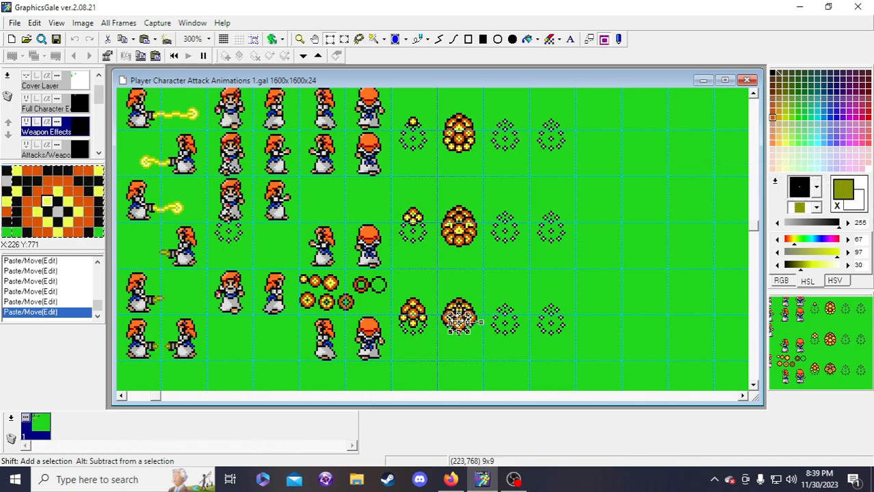
left_click(484, 356)
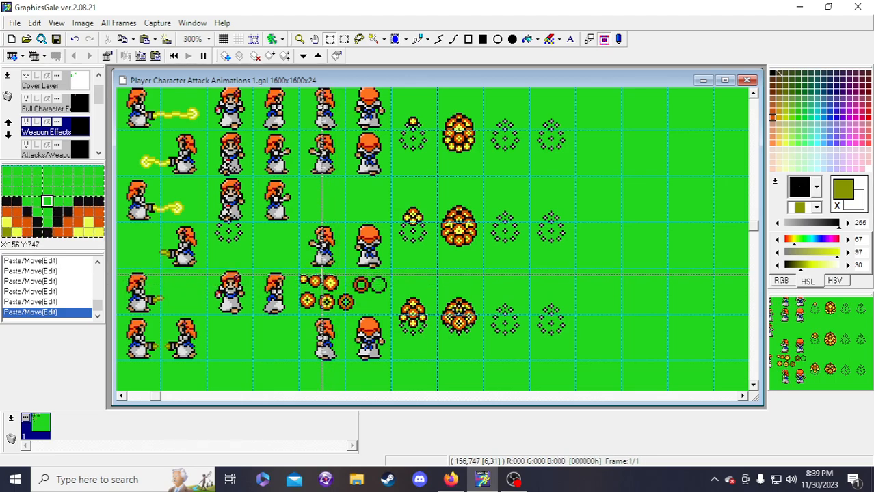
- Ring the cluster's lower half with 9x9 copies of the third frame, at 217,769, 229,769, the lower right, 220,772 and the bottom centre
left_click_drag(322, 275, 447, 331)
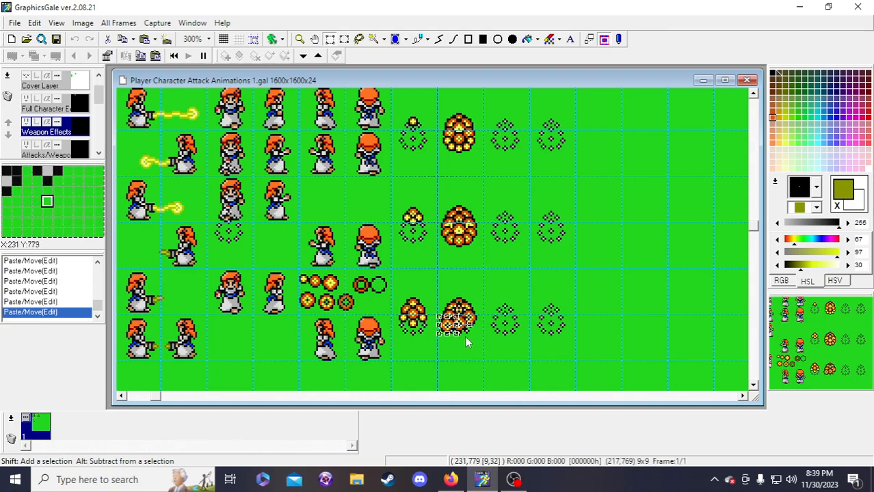
left_click_drag(465, 322, 469, 331)
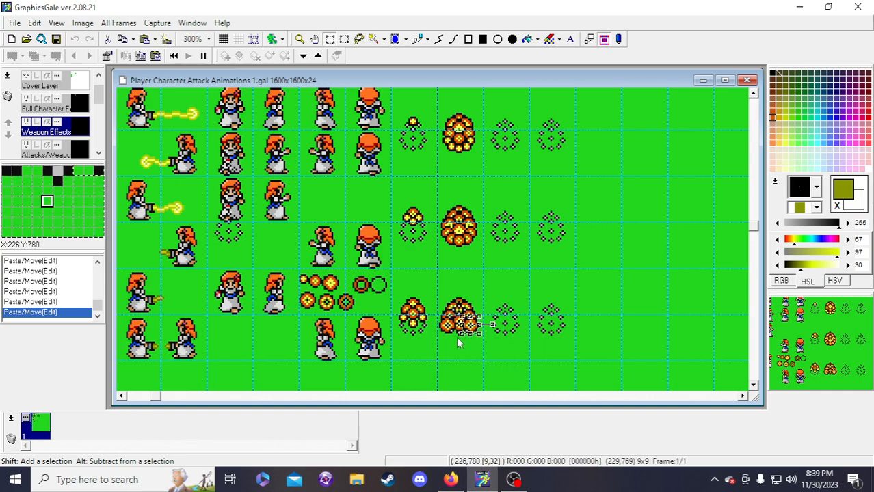
left_click_drag(469, 327, 470, 332)
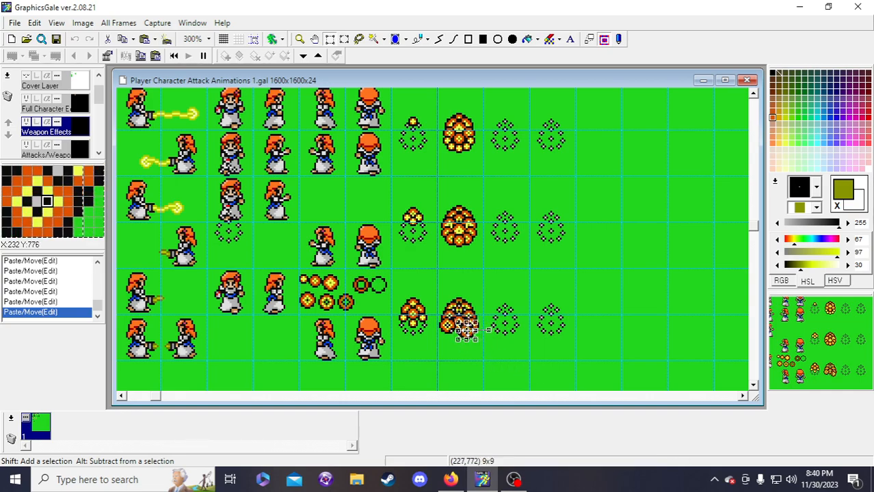
key("Left")
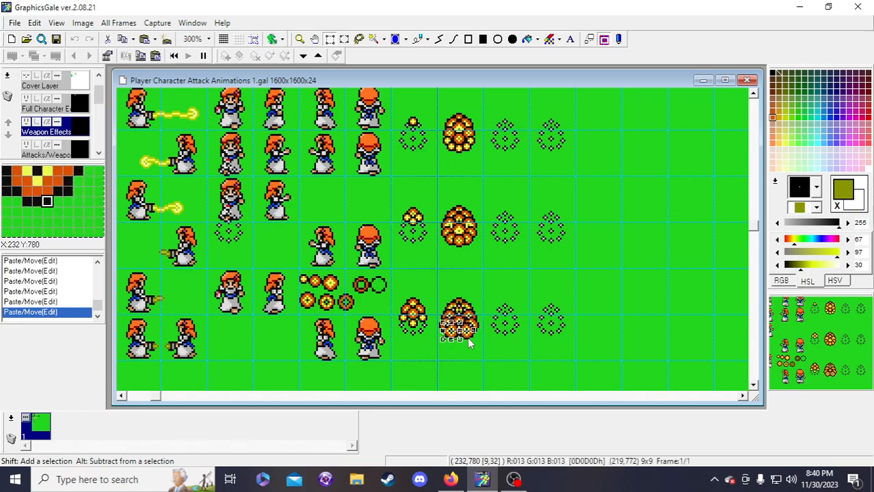
key("Right")
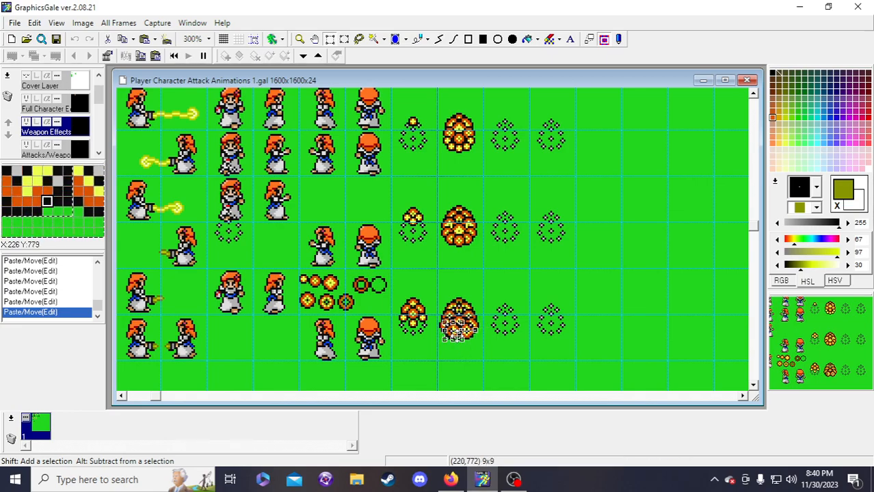
left_click(485, 356)
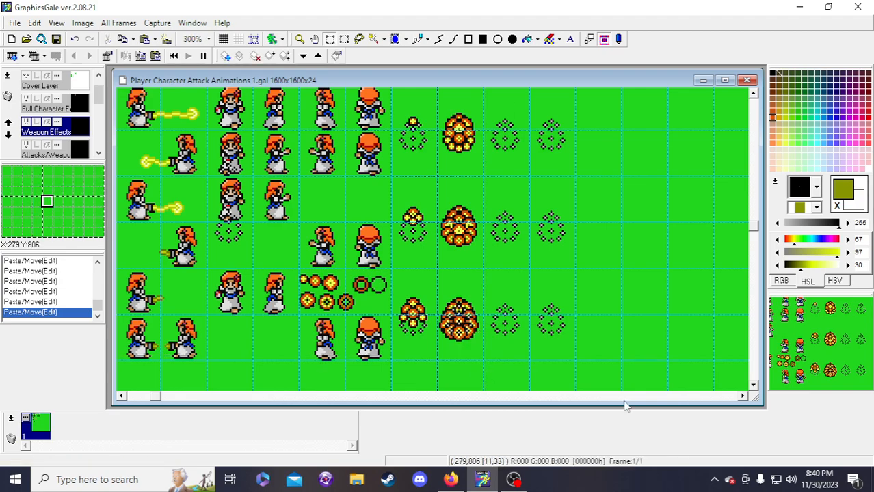
left_click(75, 40)
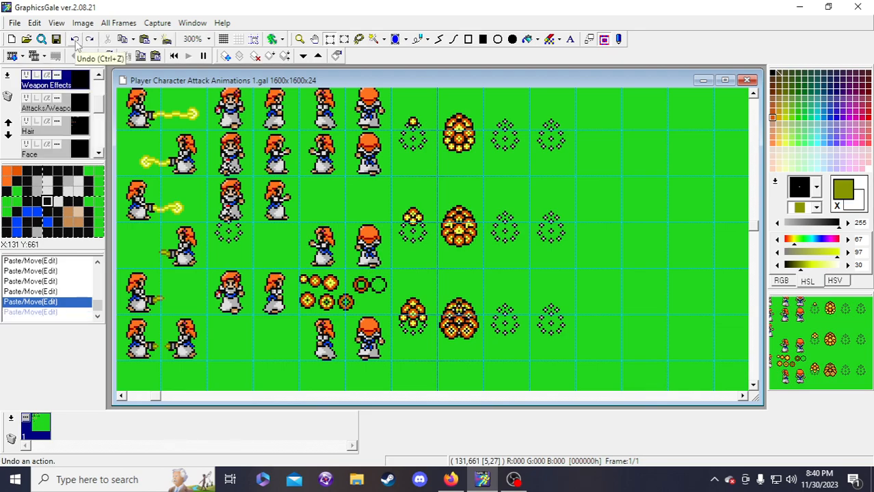
left_click(88, 39)
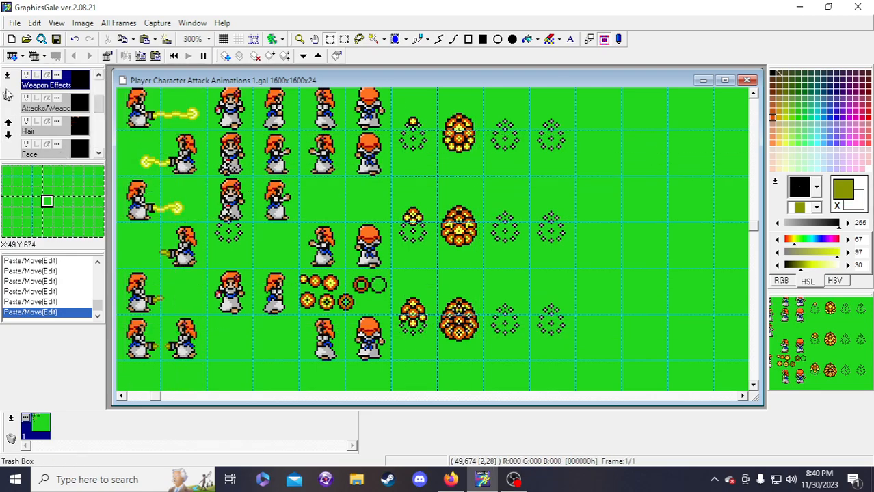
- On the Full Character layer, with grid selection on, move the 24x48 guide block from the lower row's finished cluster to 240,648
scroll(29, 84, "up", 1)
left_click(25, 77)
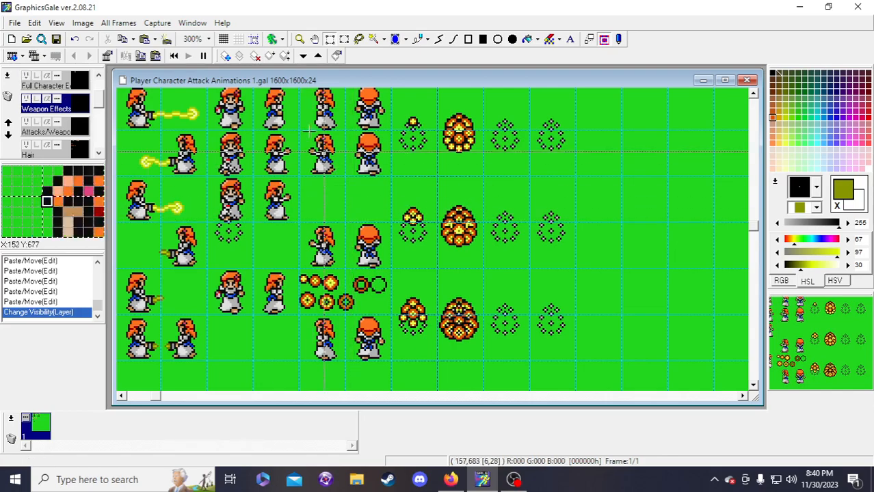
left_click(77, 83)
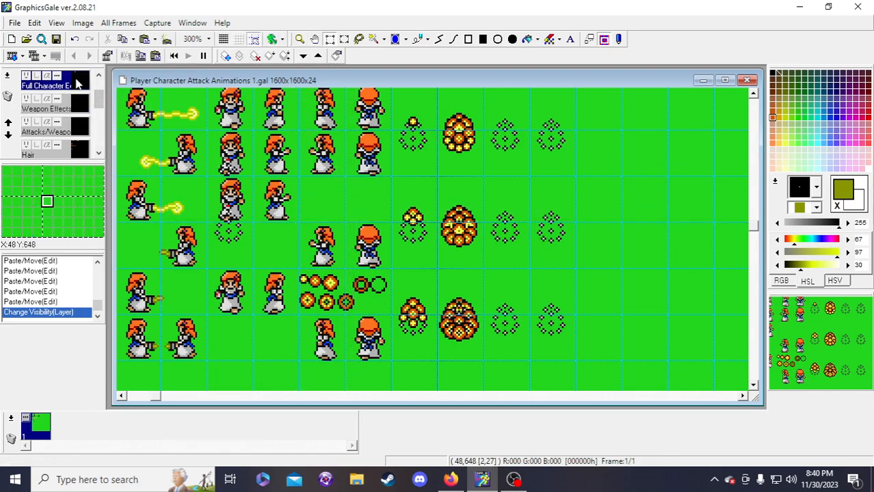
scroll(71, 140, "up", 1)
left_click_drag(436, 269, 483, 361)
left_click_drag(460, 322, 628, 291)
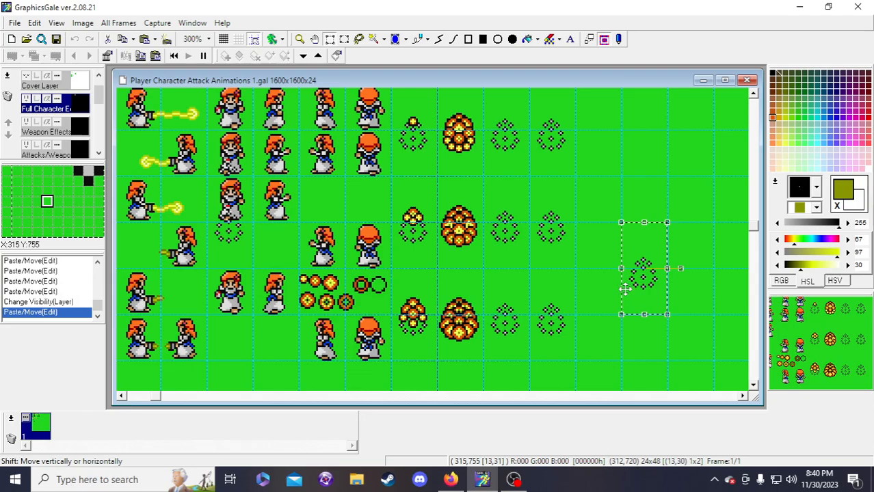
scroll(623, 321, "up", 1)
left_click_drag(647, 341, 512, 301)
scroll(642, 328, "up", 3)
scroll(511, 302, "down", 3)
scroll(540, 309, "down", 1)
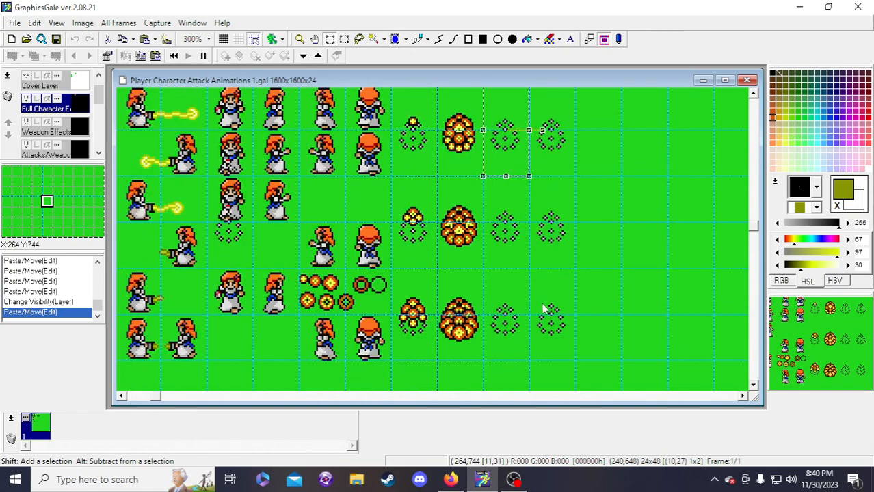
left_click(545, 311)
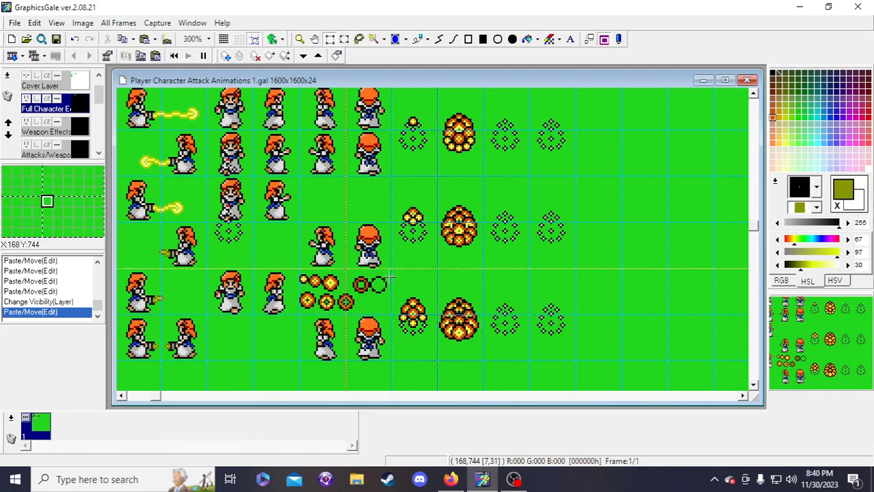
- Examine the three rows of explosion clusters alongside the source frames and the remaining dotted-circle guides
scroll(453, 293, "up", 2)
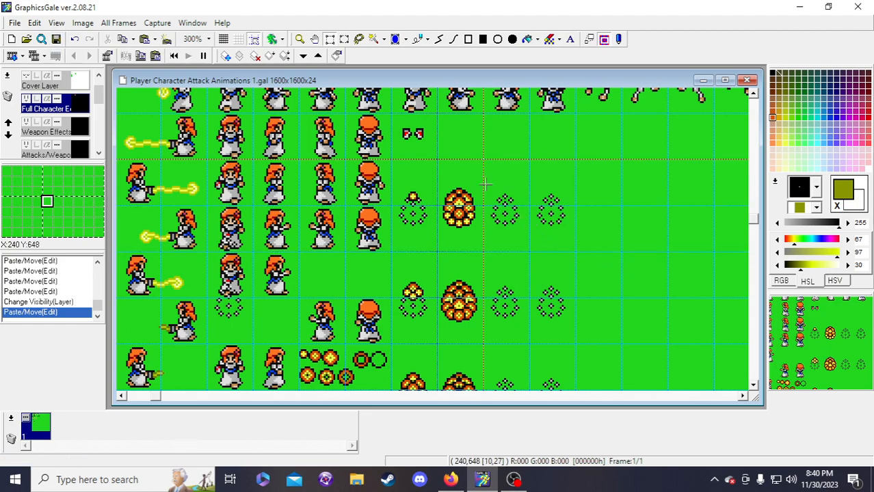
scroll(480, 193, "down", 3)
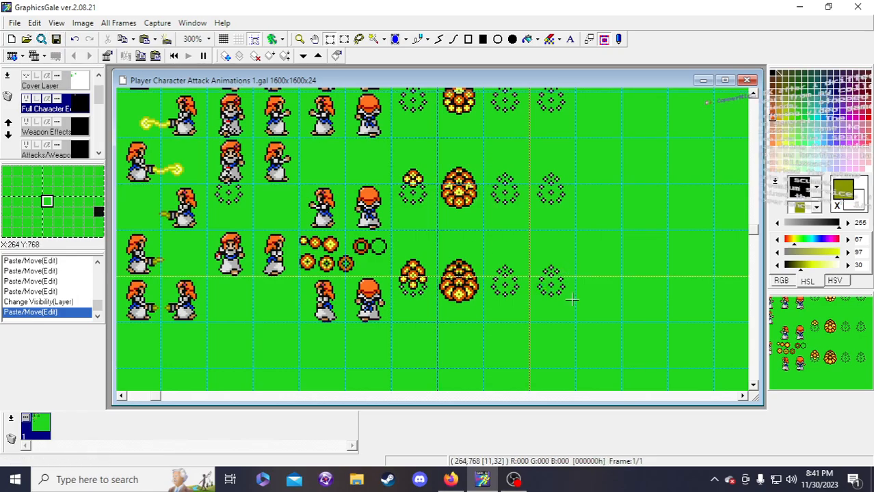
scroll(539, 279, "up", 1)
scroll(535, 208, "up", 2)
scroll(527, 183, "down", 3)
scroll(515, 183, "up", 8)
scroll(493, 126, "down", 9)
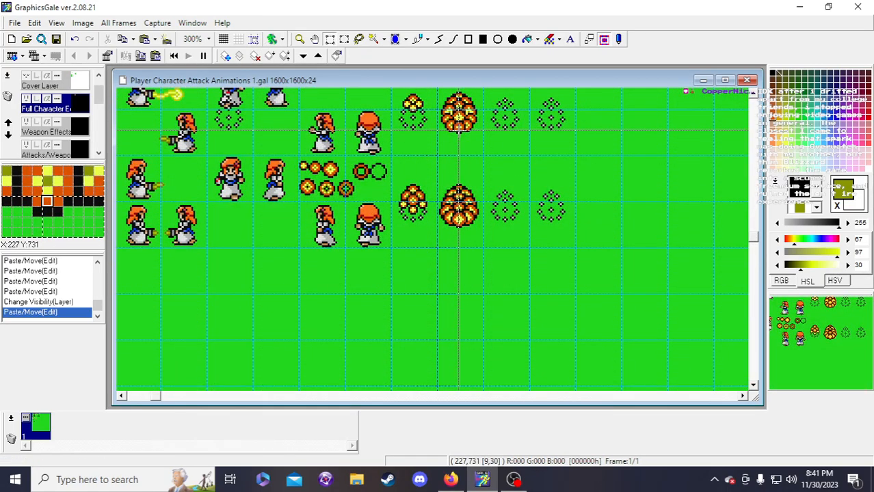
scroll(458, 129, "up", 2)
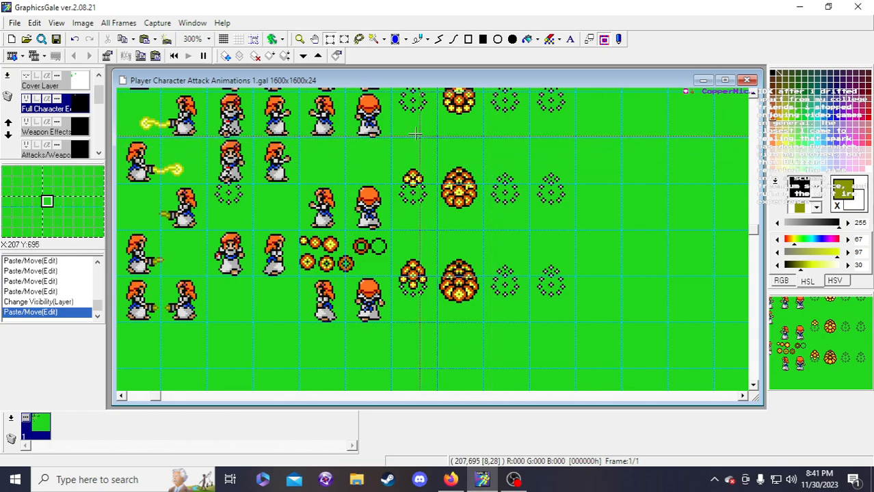
scroll(325, 110, "up", 1)
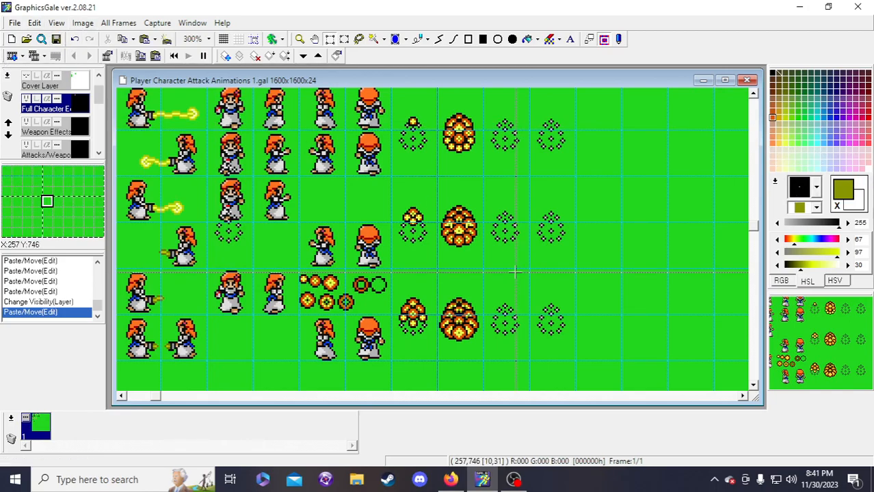
scroll(514, 274, "up", 1)
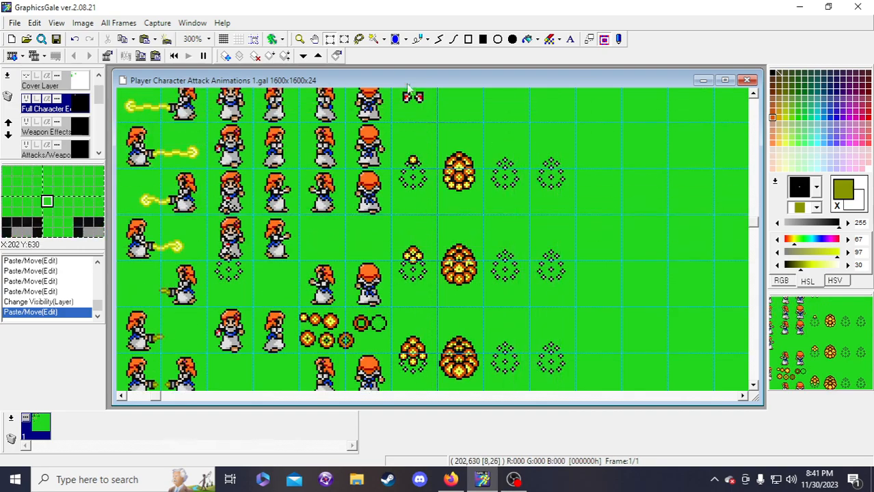
left_click(300, 39)
right_click(433, 256)
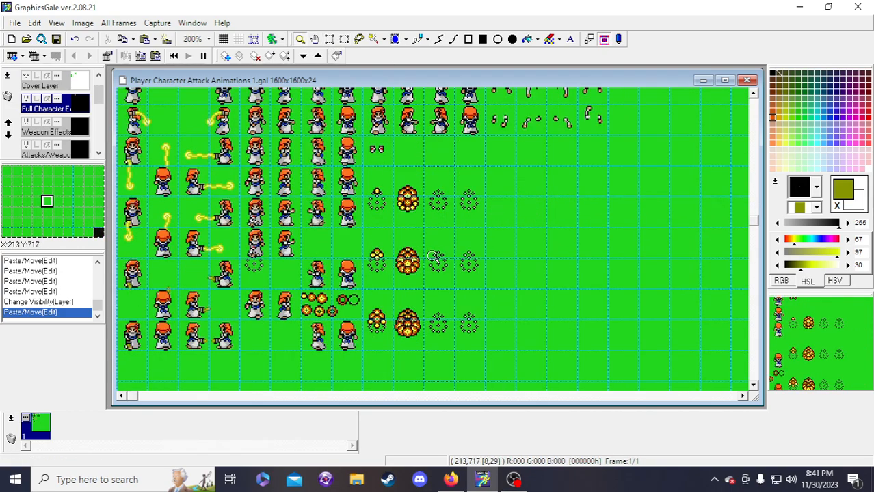
left_click(355, 295)
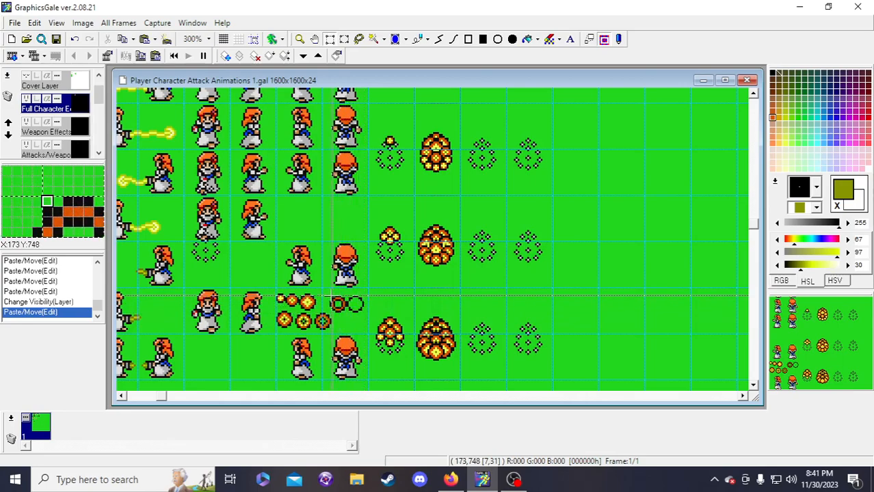
- On the Weapon Effects layer, place a 9x9 copy of the red-ring seventh frame atop the upper row's third guide, at 247,663
left_click_drag(328, 298, 483, 303)
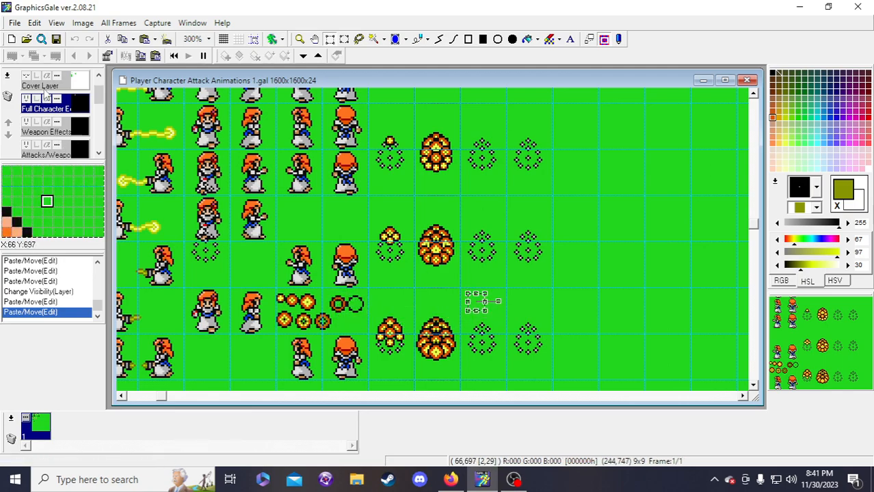
left_click(78, 132)
left_click(330, 295)
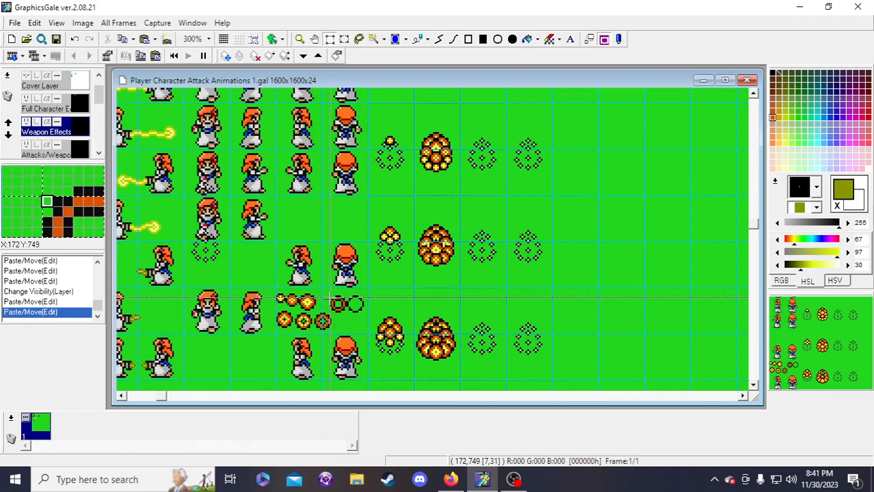
left_click_drag(331, 296, 482, 144)
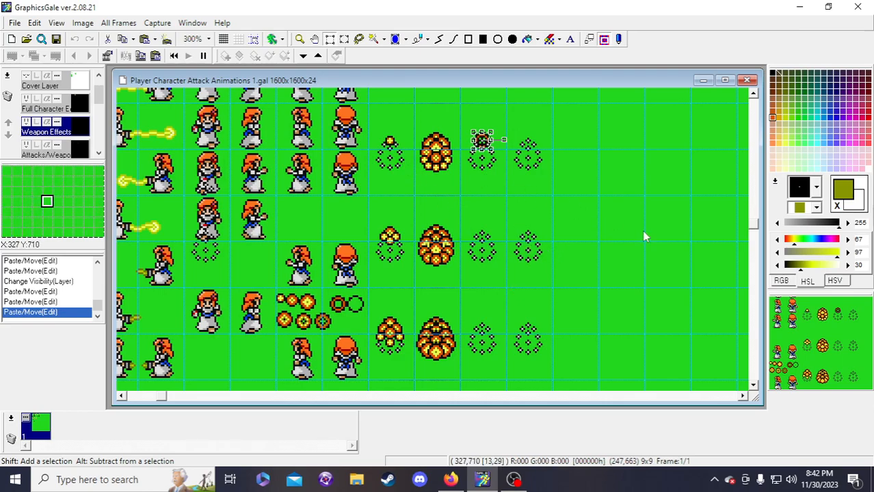
left_click(536, 173)
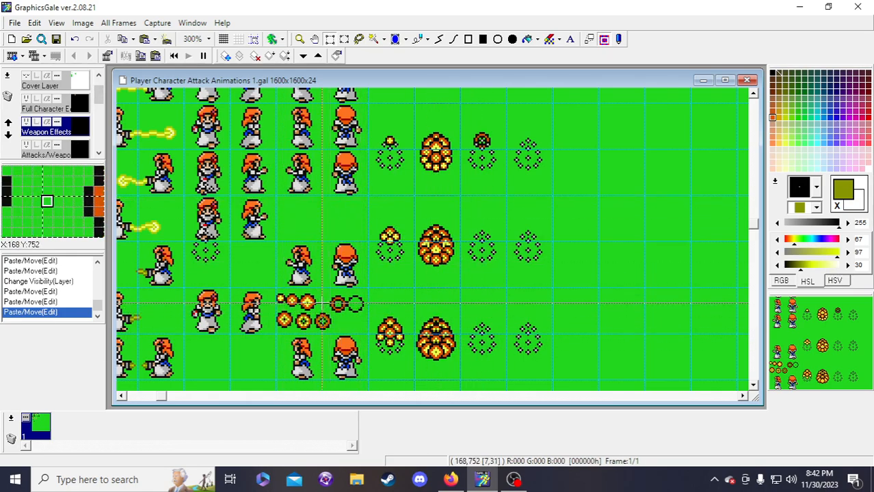
- Add 9x10 copies of the sixth frame below that ring, at 244,665, at 252,665 and centred between them
left_click_drag(315, 313, 476, 139)
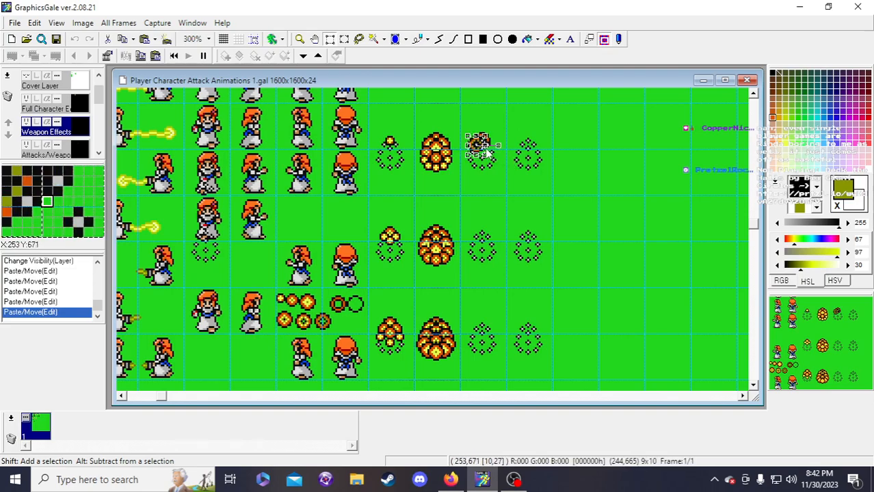
left_click_drag(478, 145, 480, 144)
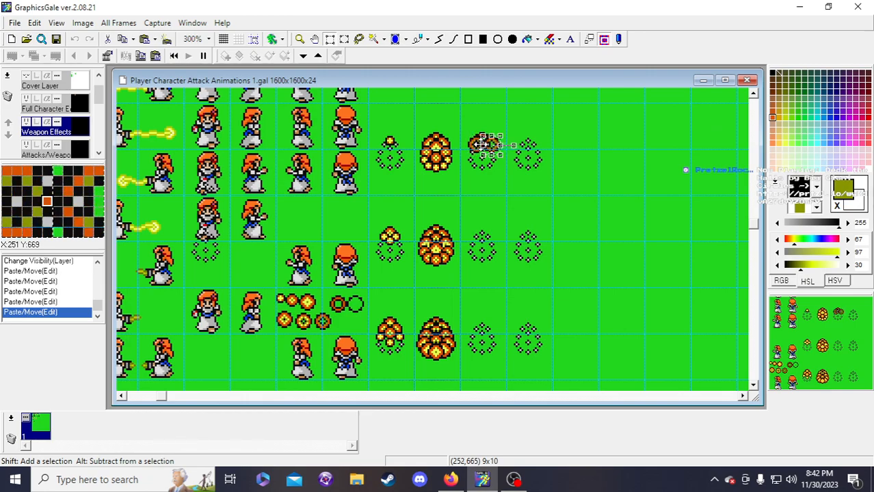
left_click_drag(482, 145, 481, 145)
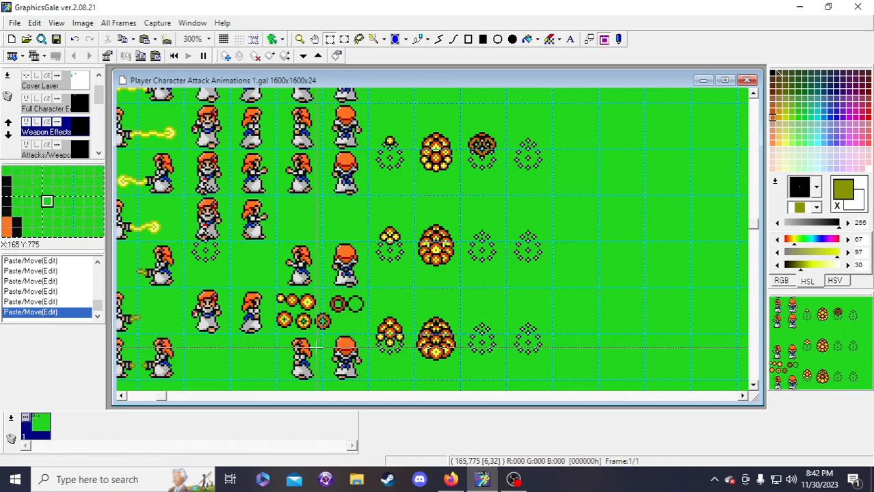
- Place 9x9 copies of the fifth frame on the cluster's left and right sides, at 242,669 and 252,669
left_click_drag(294, 309, 474, 152)
key("Right")
key("Right")
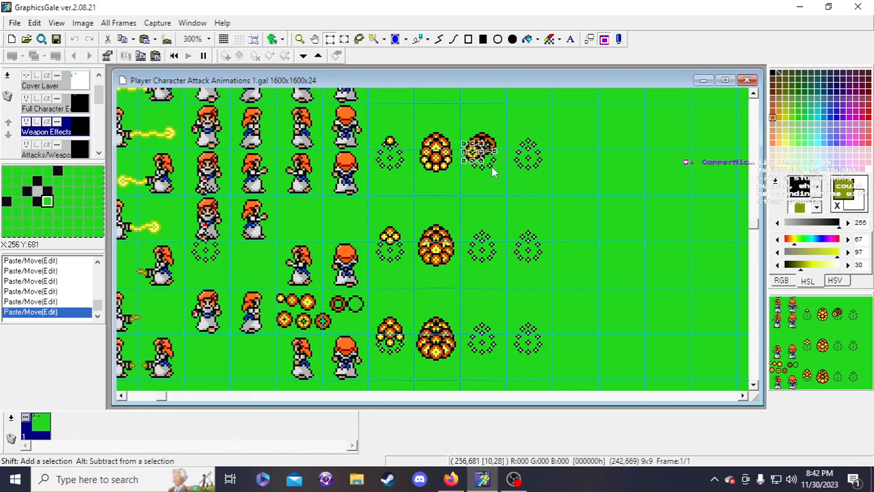
key("Right")
key("Right")
key("Right")
key("Right")
key("Right")
key("Right")
key("Right")
key("Right")
key("Right")
key("Right")
key("Right")
key("Right")
key("Right")
key("Right")
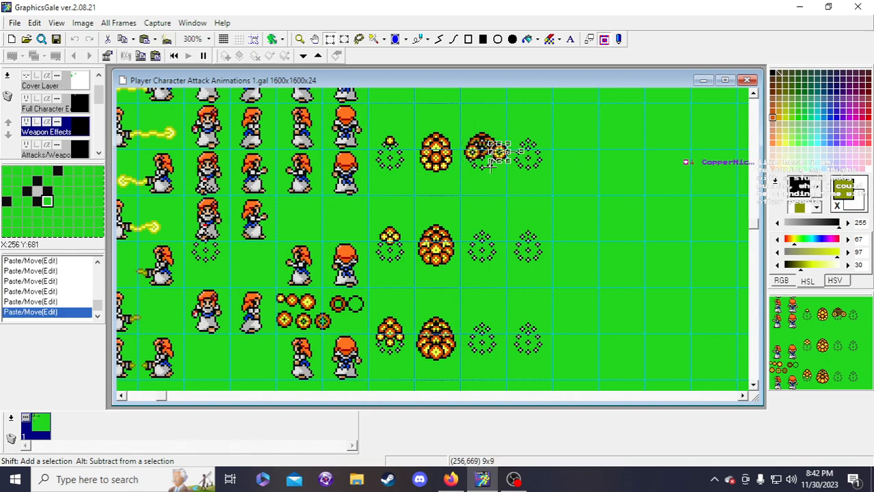
key("Left")
key("Left")
key("Left")
key("Left")
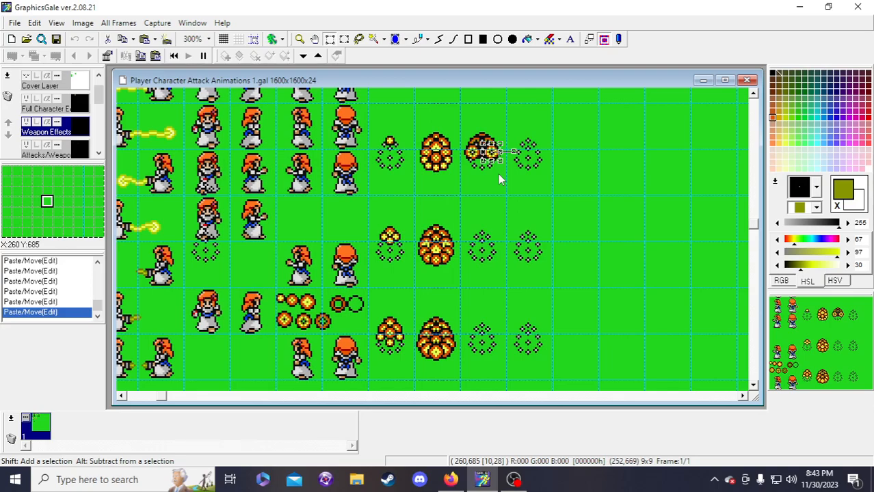
- Add another 9x9 copy of the fifth frame to the middle of the cluster, at 247,672
key("Left")
key("Left")
key("Left")
key("Left")
key("Left")
key("Down")
key("Down")
key("Down")
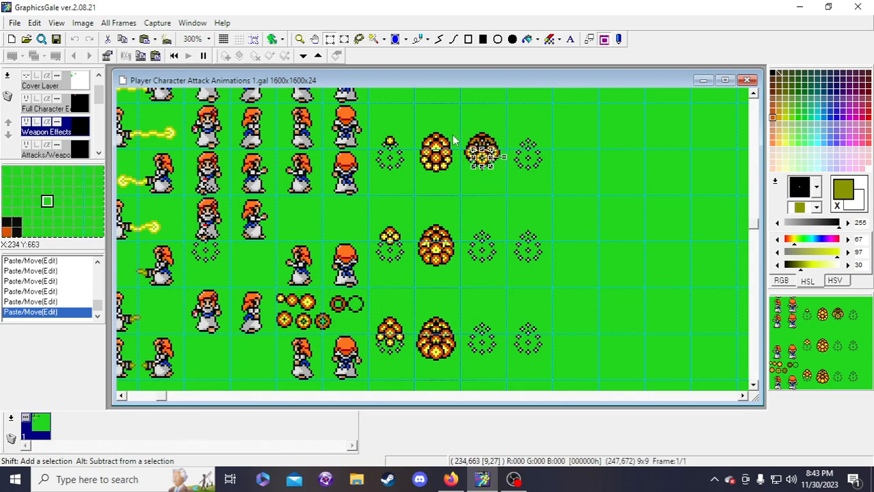
left_click(524, 203)
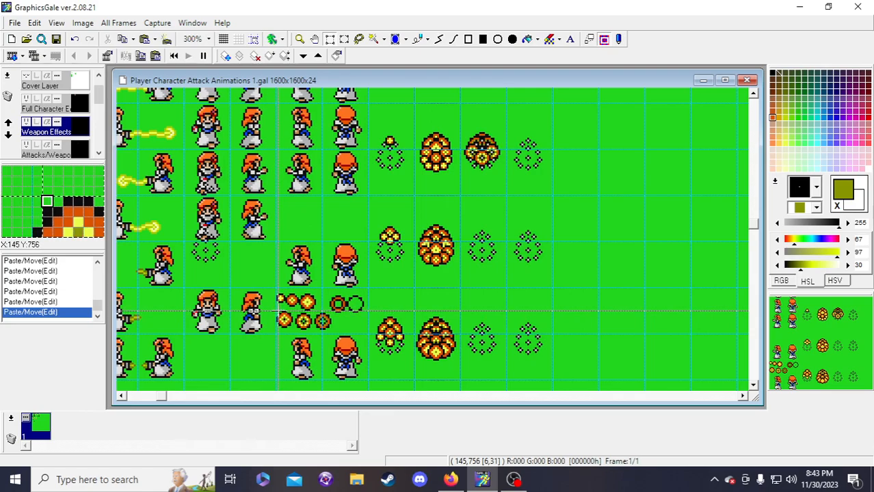
- Ring the cluster's lower half with 9x10 copies of the fourth frame, at 241,673, the opposite side, 252,676, 243,676 and 247,677
left_click_drag(277, 313, 473, 159)
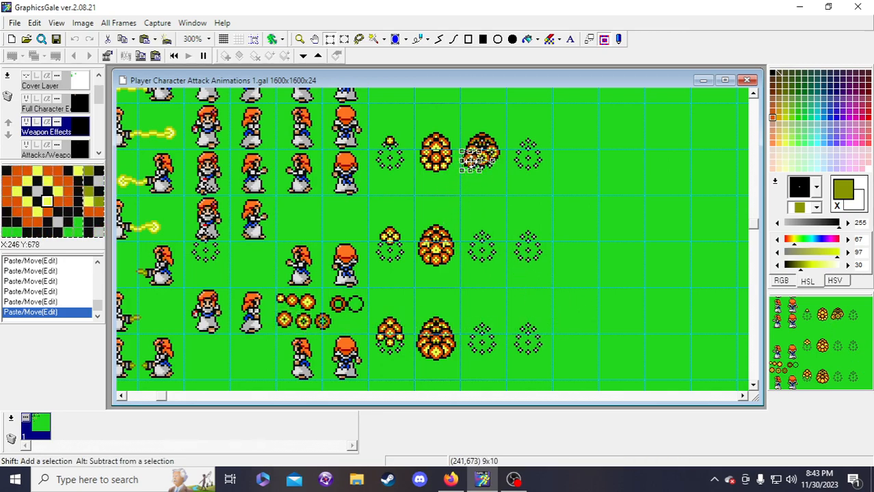
left_click_drag(473, 159, 493, 169)
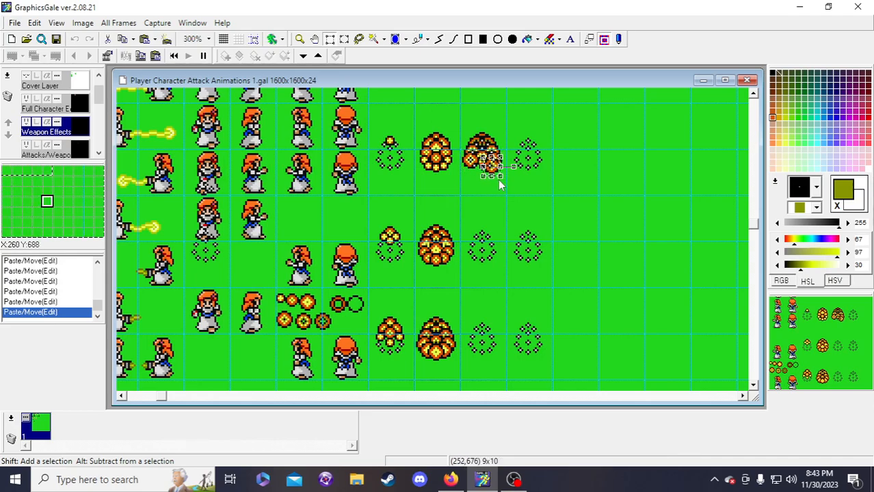
left_click_drag(478, 166, 474, 164)
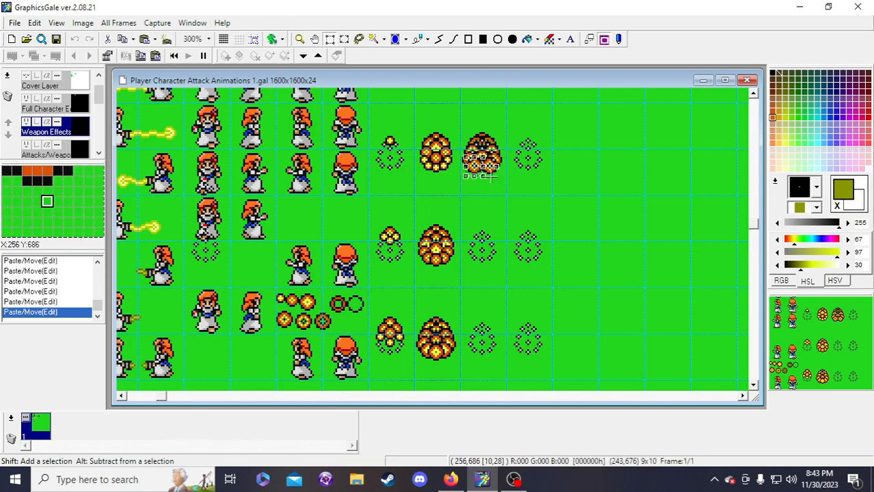
left_click_drag(471, 169, 479, 171)
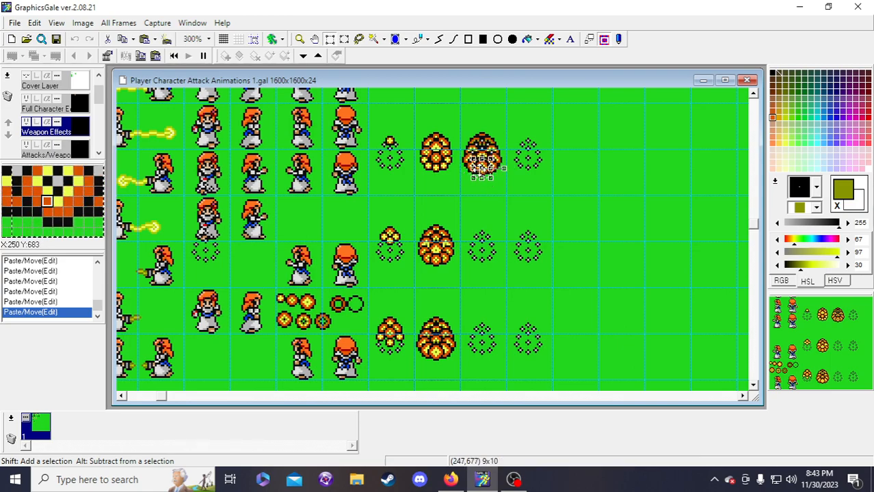
key("Return")
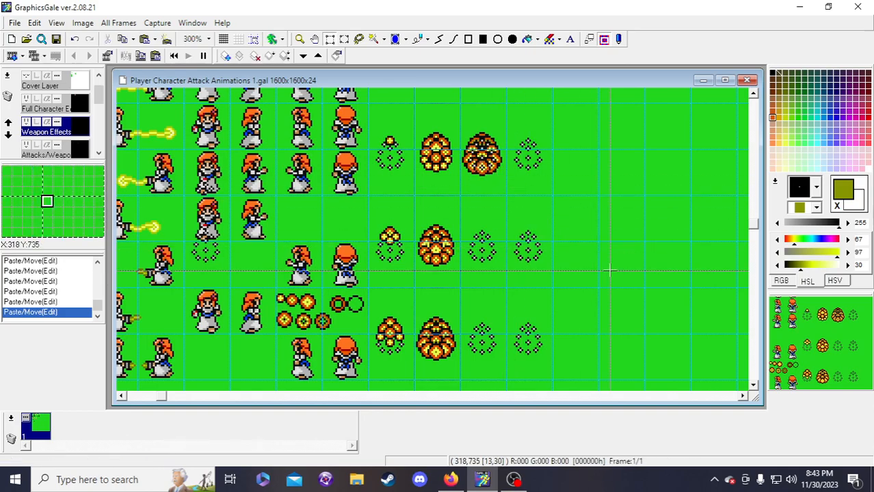
- On the Full Character layer, with grid selection on, move the 24x48 guide block from the upper row's newest cluster beyond the middle row's last guide
left_click(79, 111)
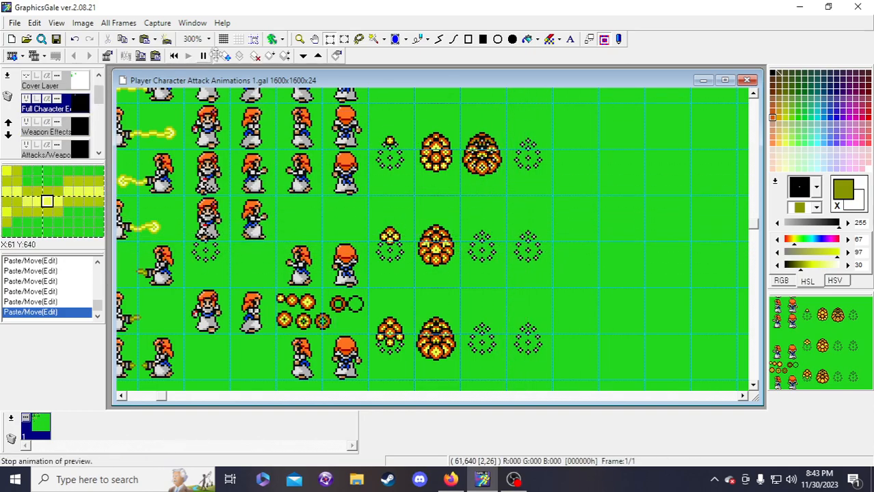
left_click(254, 39)
left_click_drag(477, 146, 484, 186)
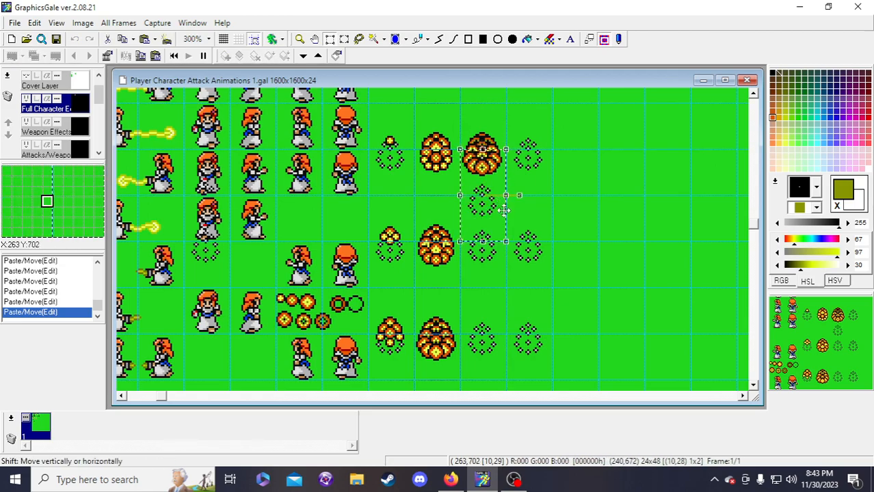
left_click_drag(485, 186, 588, 190)
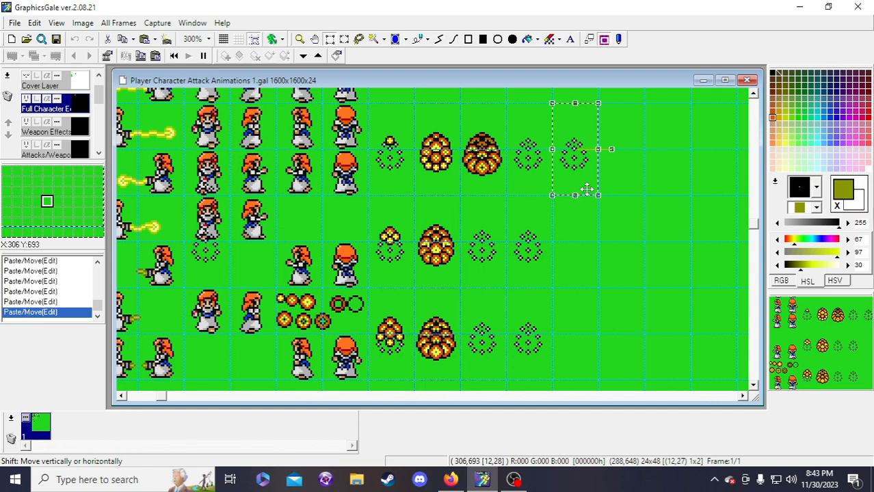
left_click_drag(587, 189, 599, 248)
left_click(593, 250)
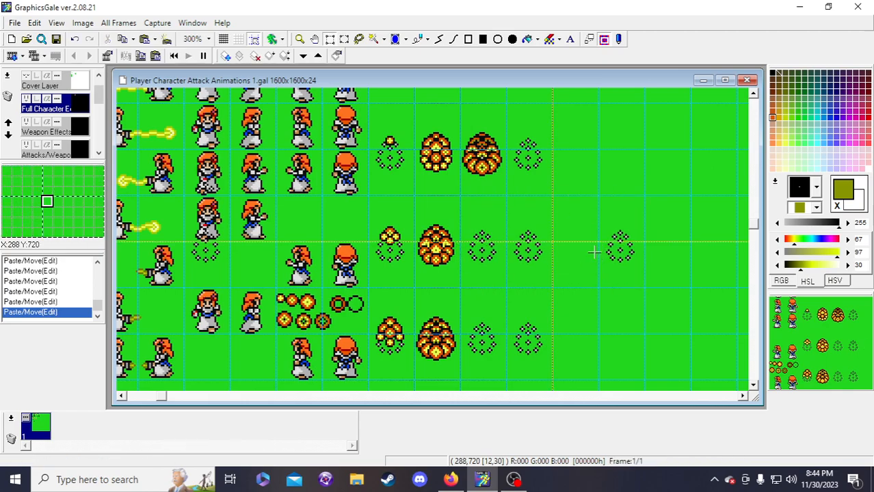
mouse_move(477, 217)
left_mouse_down()
mouse_move(501, 245)
mouse_move(492, 266)
left_mouse_up()
right_click(493, 257)
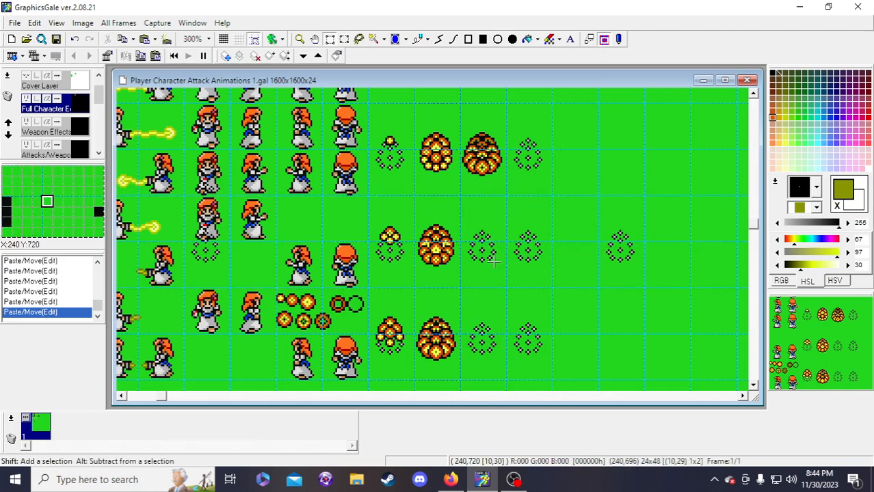
left_click(49, 128)
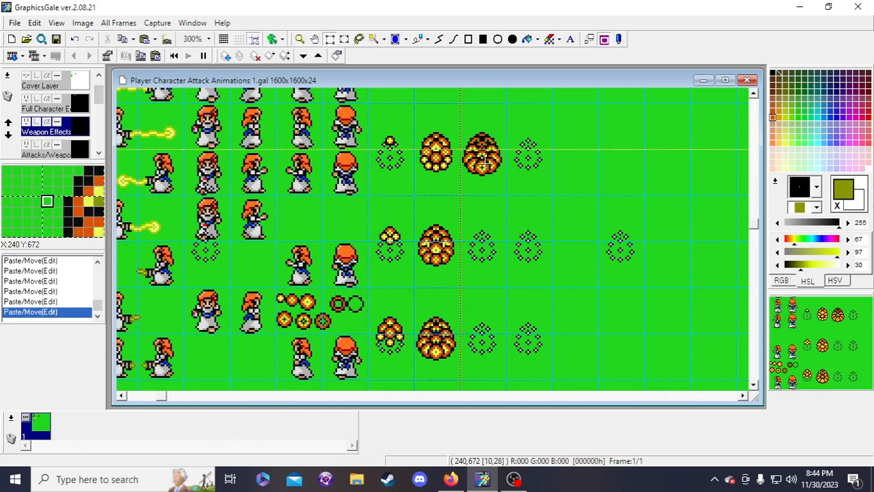
mouse_move(490, 197)
left_mouse_down()
mouse_move(509, 291)
mouse_move(497, 267)
mouse_move(625, 260)
mouse_move(496, 256)
left_mouse_up()
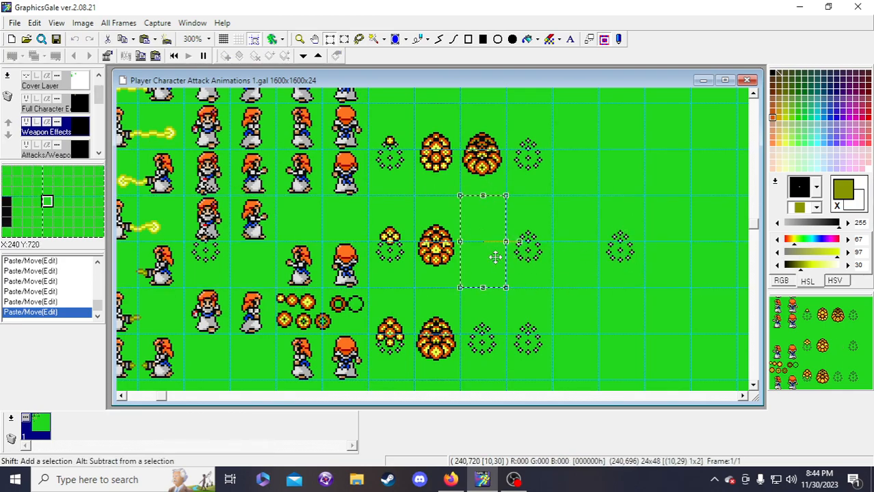
right_click(496, 256)
- On the Full Character layer, move the stray 24x48 guide block onto the middle row's third guide, at 240,696
left_click(78, 108)
left_click_drag(598, 196, 644, 287)
mouse_move(629, 253)
left_mouse_down()
mouse_move(517, 244)
mouse_move(499, 256)
left_mouse_up()
- On the Weapon Effects layer, paint the pixel at 251,676 in the upper row's new cluster black
left_click(300, 39)
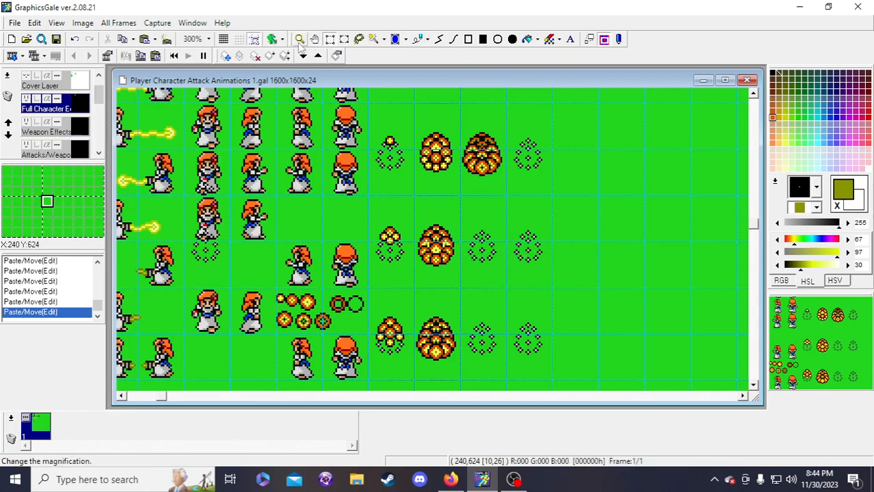
left_click(566, 179)
left_click(565, 179)
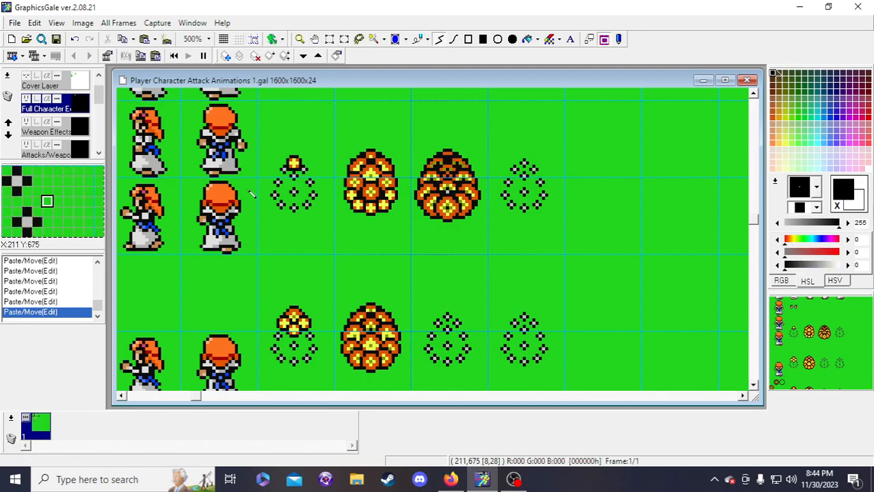
left_click(74, 132)
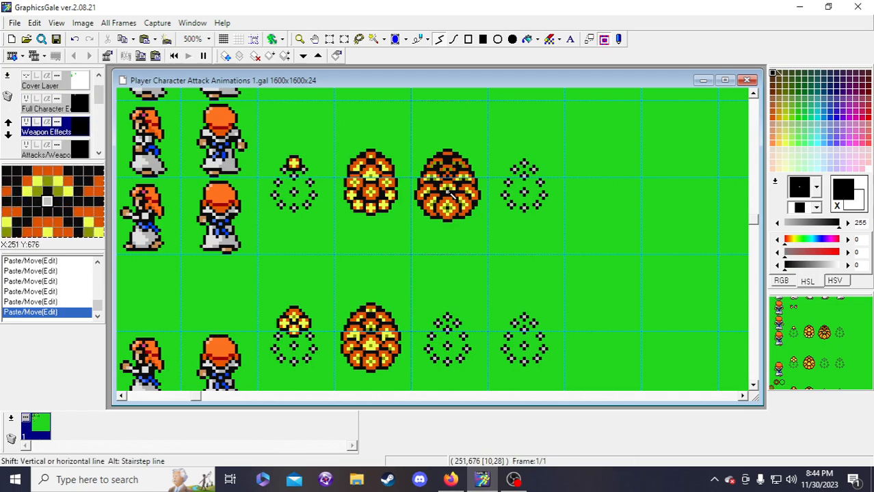
left_click(451, 194)
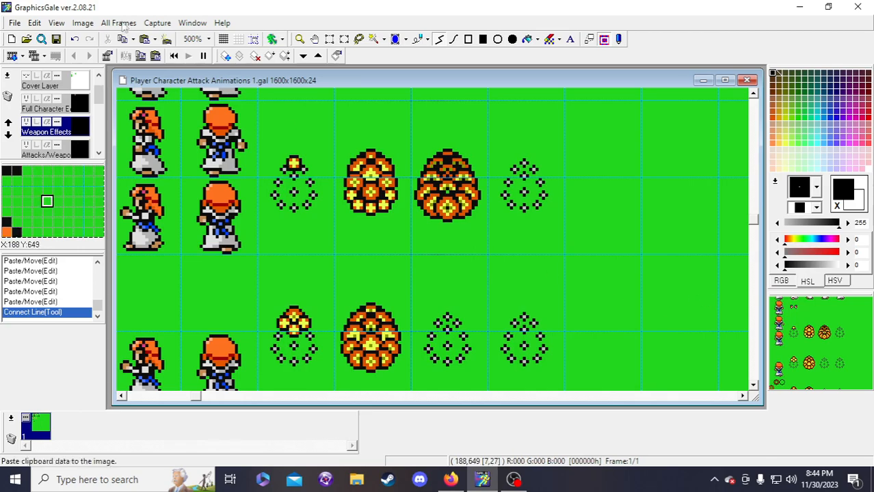
- Turn off grid selection with all three rows of clusters back in view at 300%
left_click(299, 39)
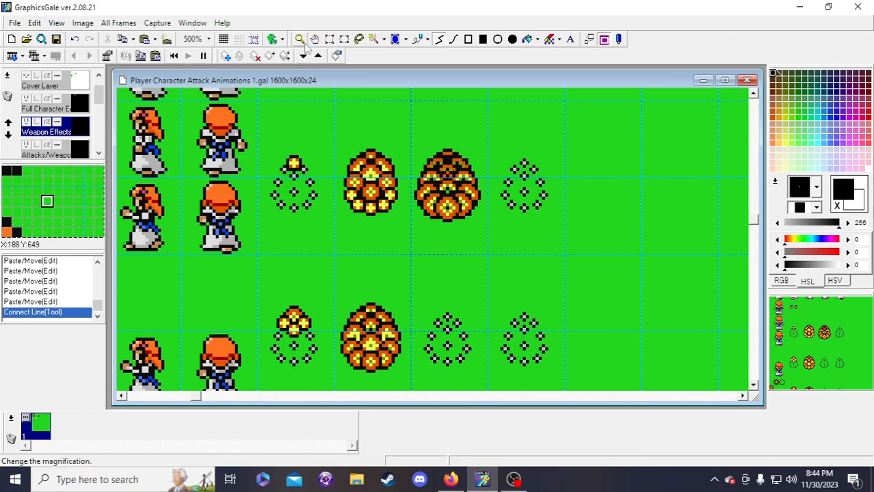
right_click(471, 235)
right_click(469, 231)
scroll(450, 211, "up", 1)
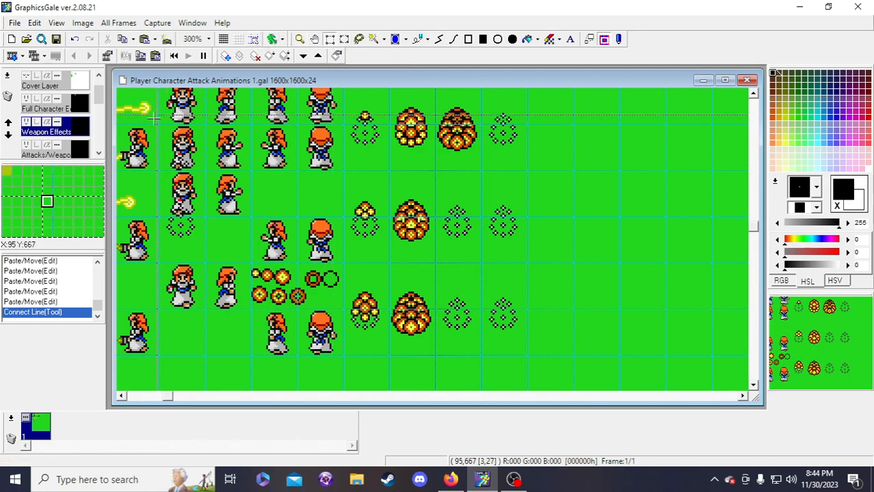
left_click(254, 40)
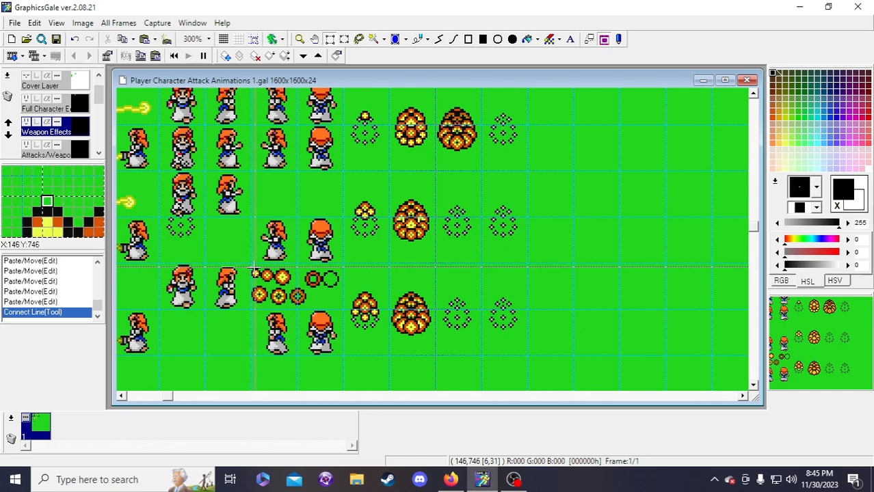
left_click_drag(251, 266, 261, 280)
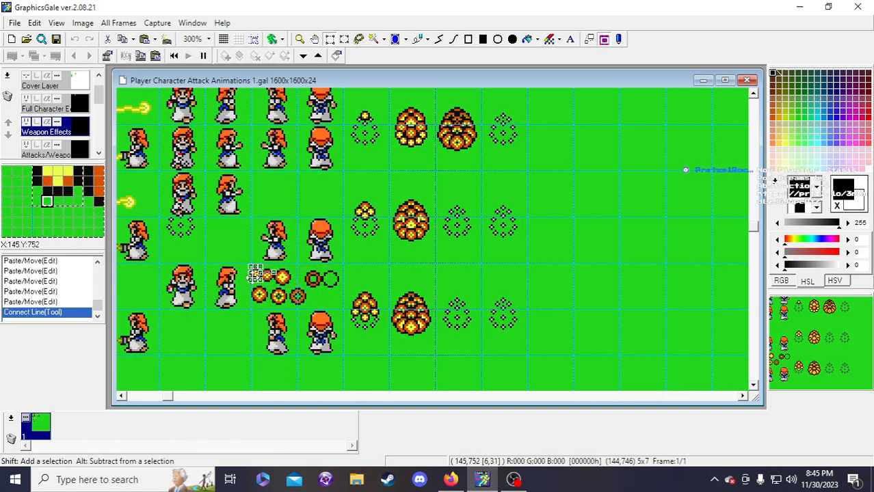
left_click(425, 255)
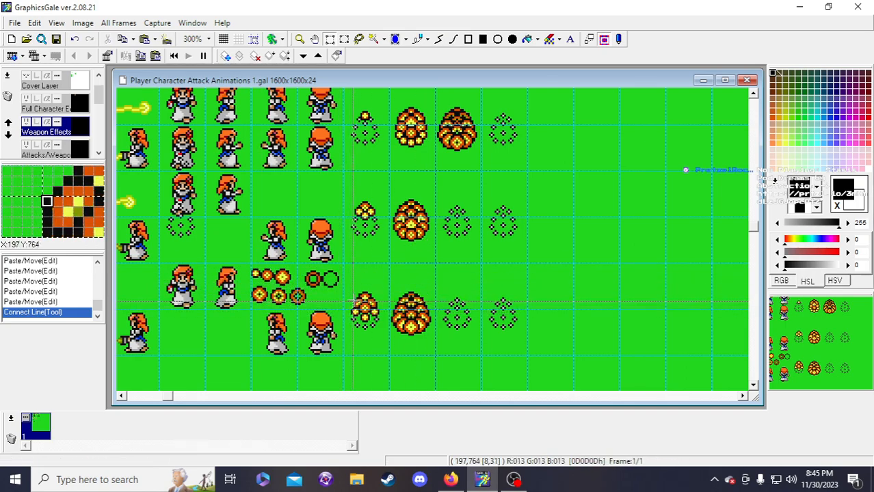
scroll(321, 273, "up", 1)
scroll(314, 270, "up", 2)
scroll(301, 267, "down", 2)
scroll(299, 266, "down", 1)
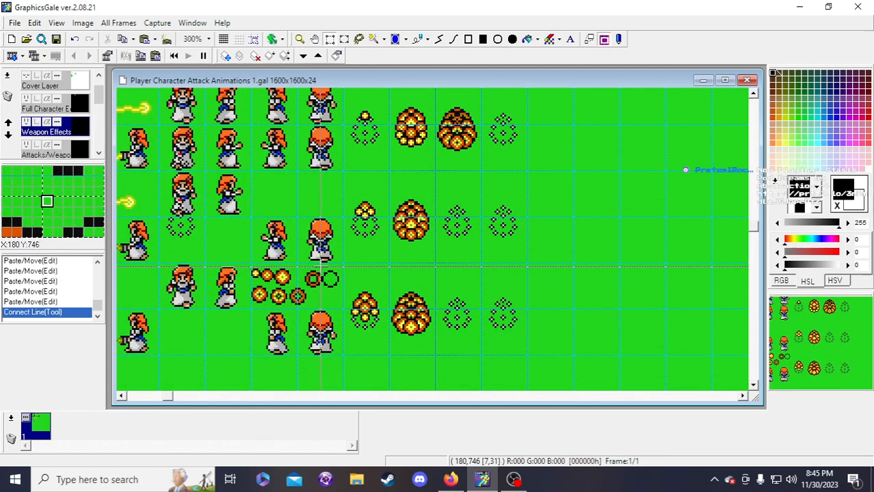
- Place a 10x10 copy of the black-outline eighth frame on top of the middle row's third guide, at 247,711
left_click_drag(324, 272, 453, 211)
key("ctrl+c")
key("ctrl+v")
key("Right")
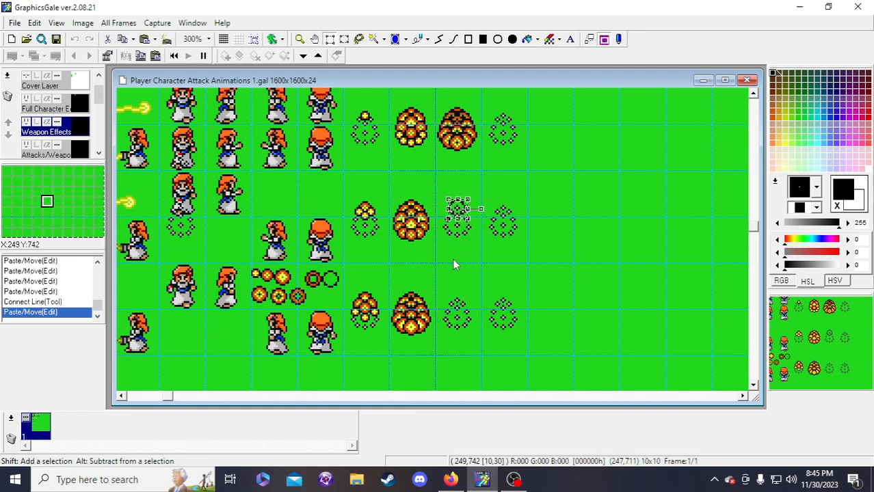
- Place 9x9 copies of the red-ring seventh frame on the middle row's third guide, at 245,713 and 250,713
left_click(510, 262)
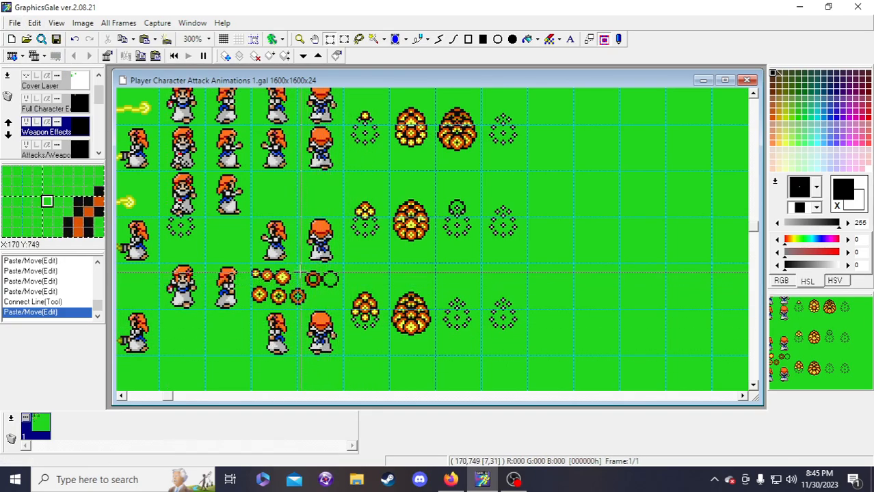
left_click_drag(304, 272, 449, 209)
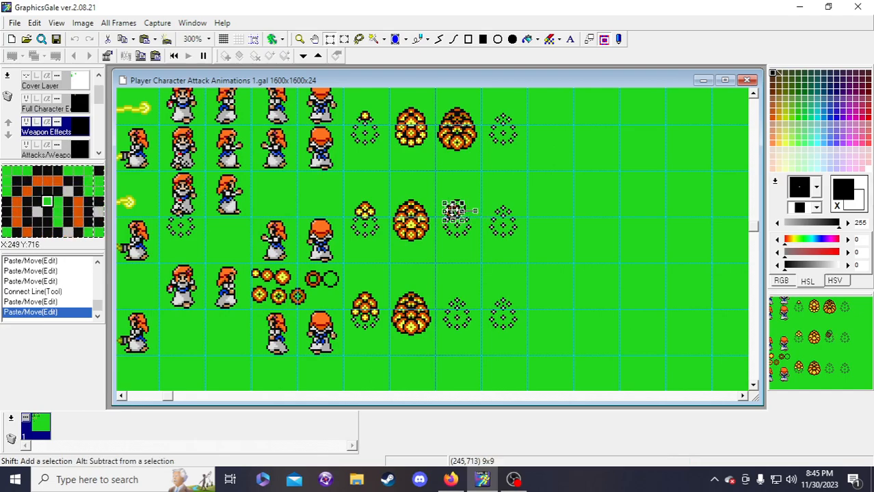
left_click(457, 211)
left_click_drag(459, 212, 464, 213)
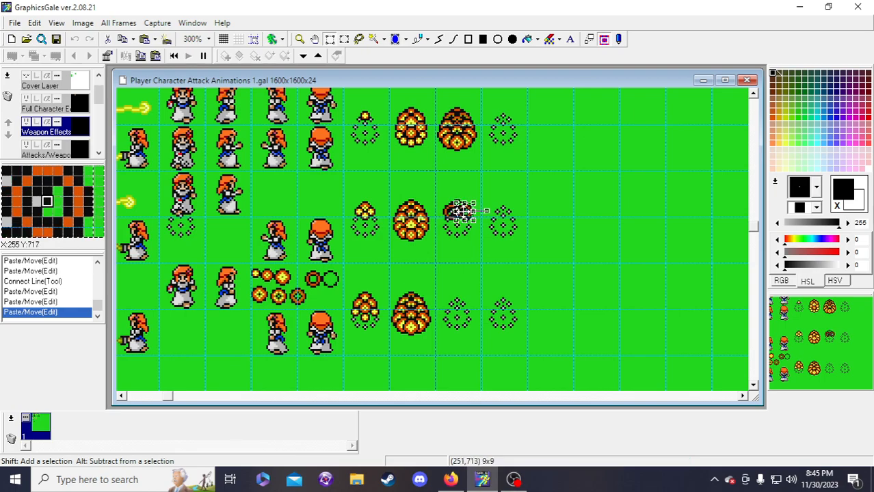
key("ctrl+v")
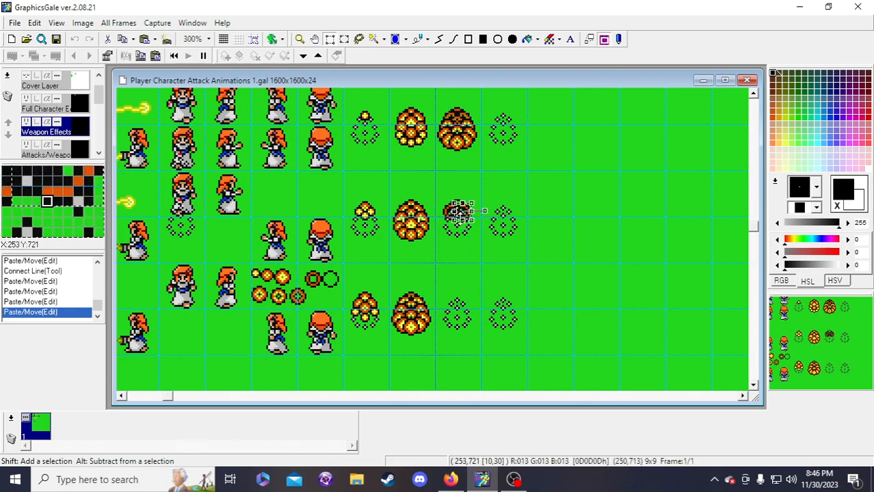
- Place a third 9x9 copy of the seventh frame between and below the first two, at 247,715, and save the sheet
key("Down")
key("Down")
key("Left")
key("Left")
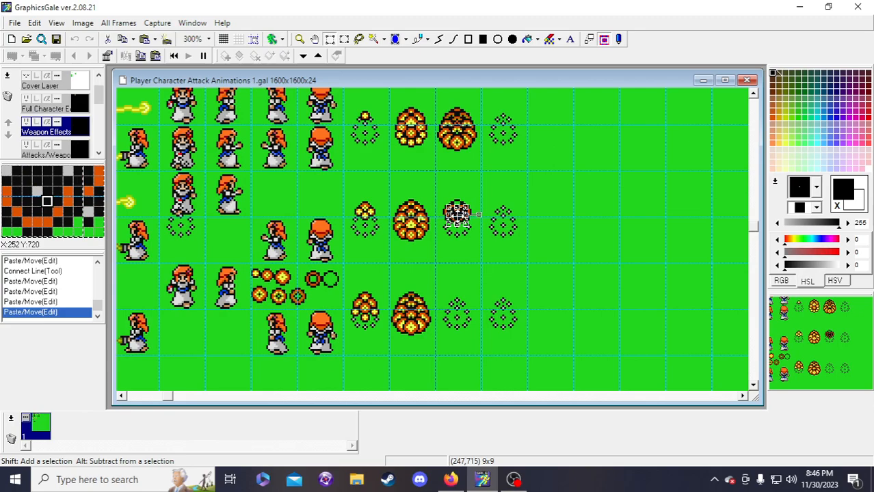
left_click(504, 237)
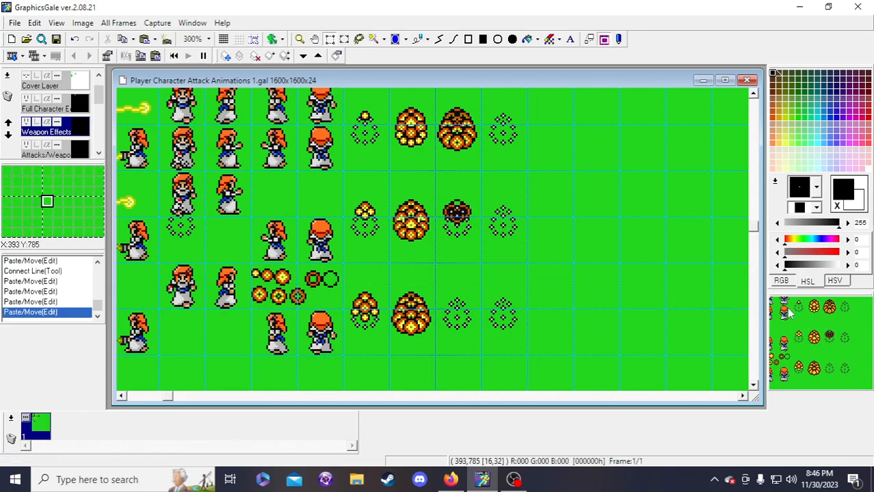
left_click(55, 40)
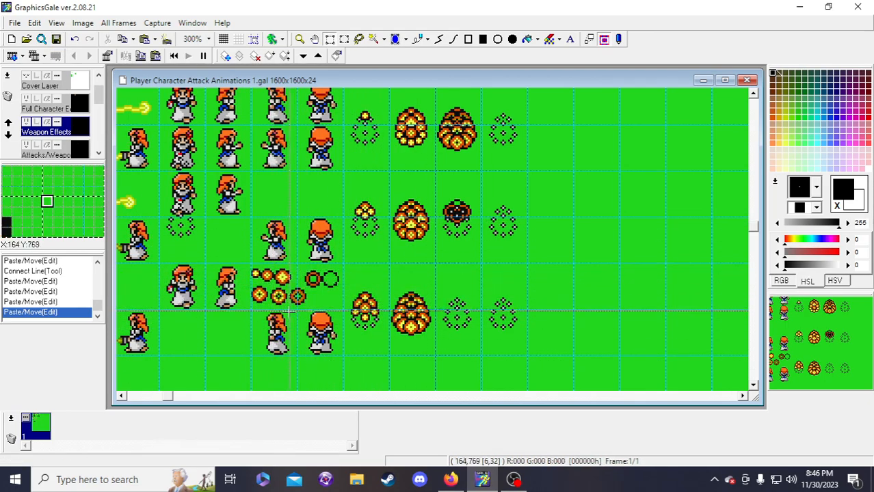
- Place 10x10 copies of the sixth frame on both sides of the middle row's third guide, at 242,717 and 252,717
left_click_drag(287, 286, 449, 222)
key("ctrl+c")
key("ctrl+v")
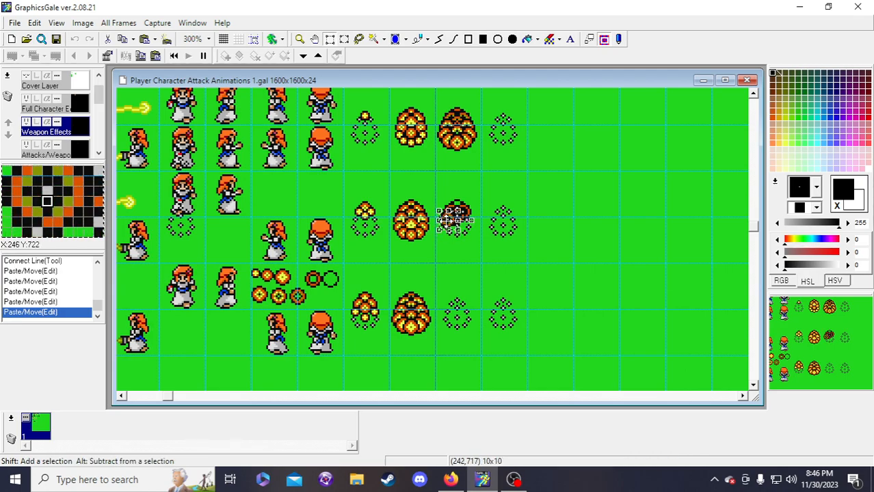
left_click_drag(455, 220, 461, 222)
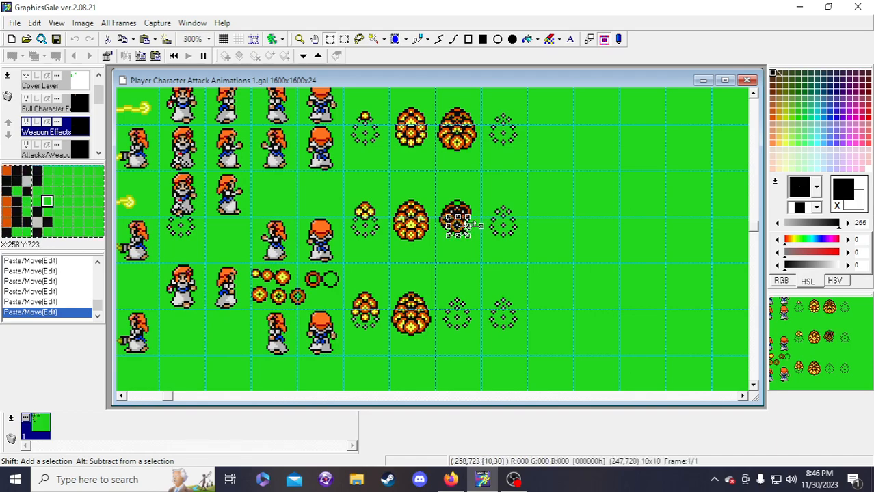
key("Up")
key("Up")
key("Up")
key("Right")
key("Right")
key("Right")
key("Right")
key("Right")
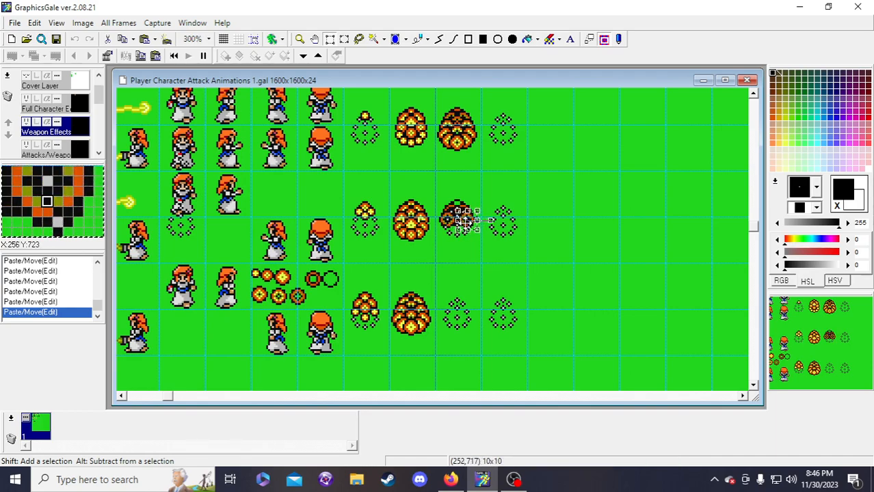
- Place another 10x10 copy of the sixth frame in the centre of the middle row's third guide, at 247,719
key("Left")
key("Left")
key("Left")
key("Left")
key("Left")
key("Left")
key("Left")
key("Left")
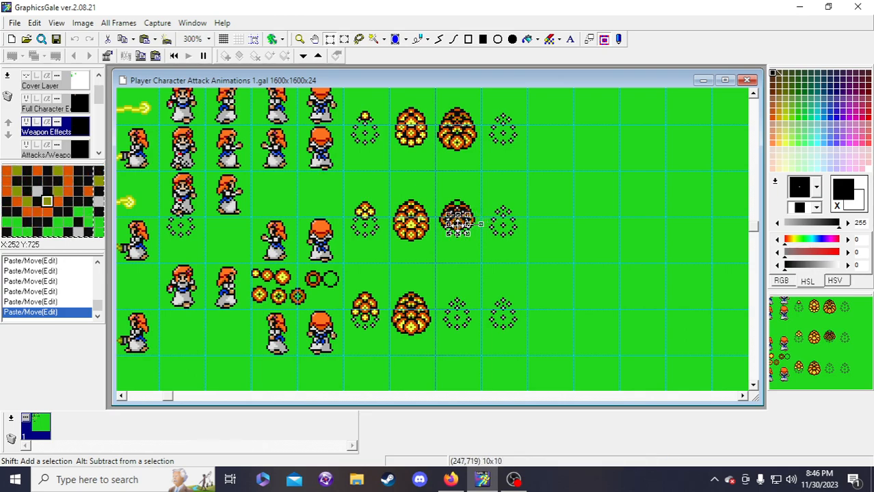
left_click(514, 251)
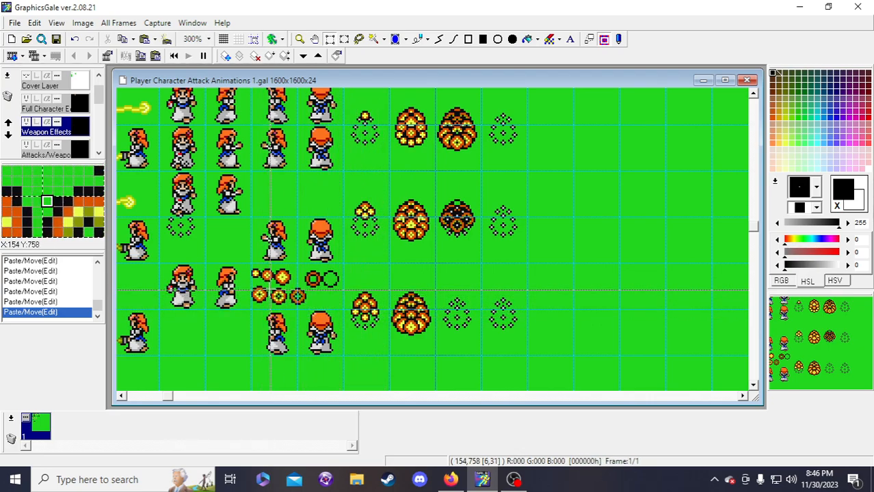
- Place a 9x10 copy of the fifth frame on the left edge of the middle row's third cluster, at 241,721
left_click_drag(271, 290, 445, 267)
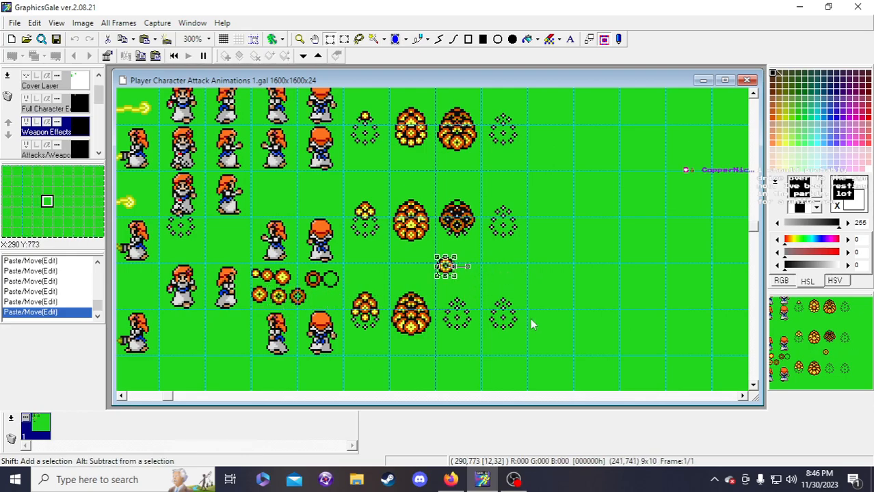
scroll(522, 329, "up", 2)
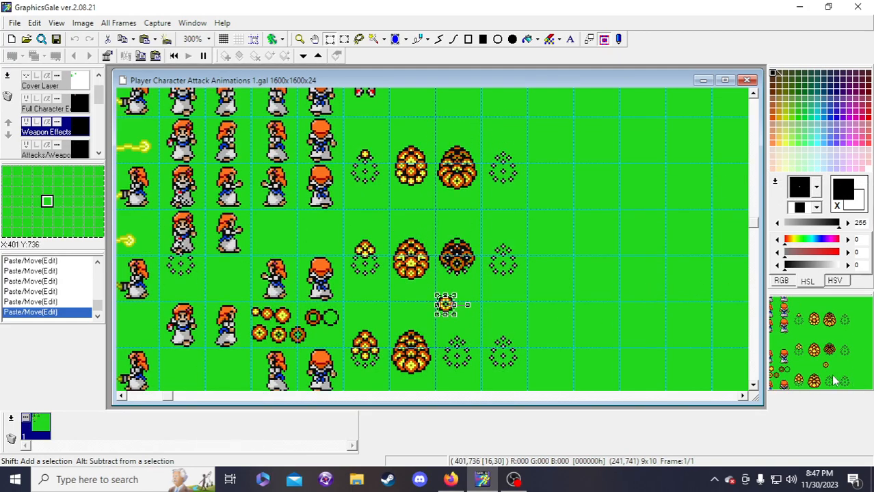
left_click_drag(812, 365, 812, 356)
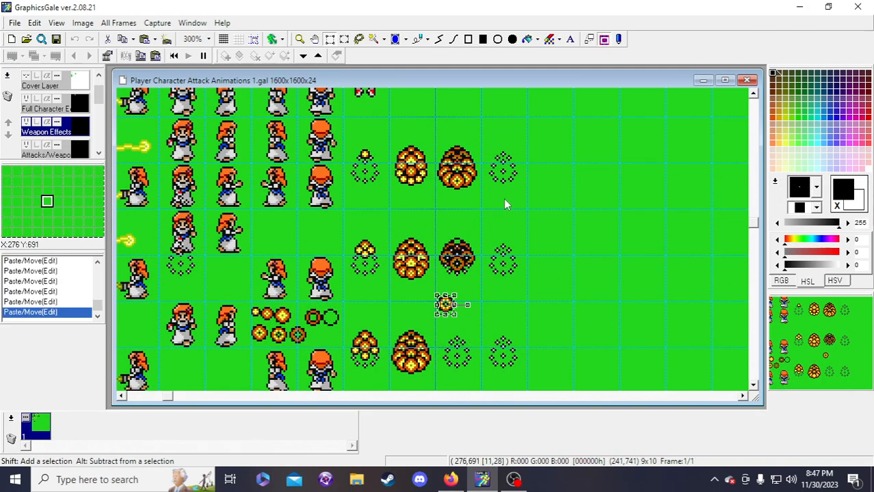
key("Up")
left_click_drag(444, 309, 445, 270)
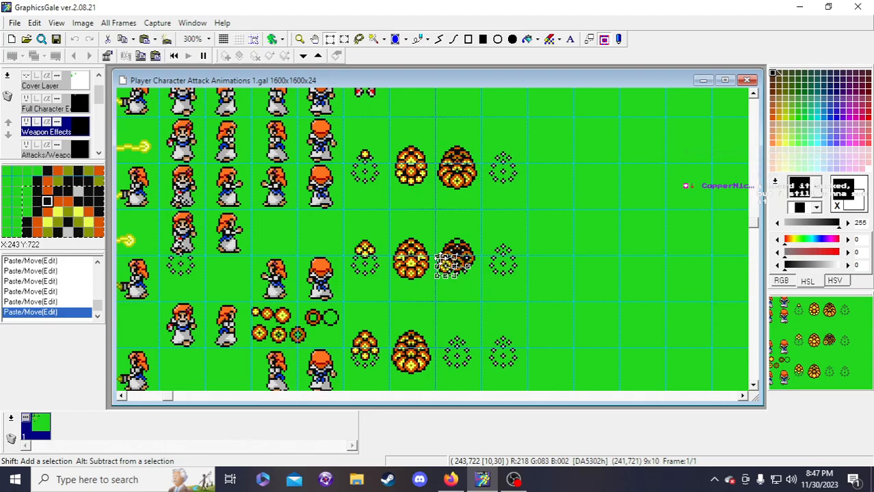
- Place a matching 9x10 copy of the fifth frame on the right edge of the middle row's third cluster, at 252,721
key("Right")
key("Right")
key("Right")
key("Right")
key("Right")
key("Right")
key("Right")
key("Right")
key("Right")
key("Right")
key("Right")
key("Right")
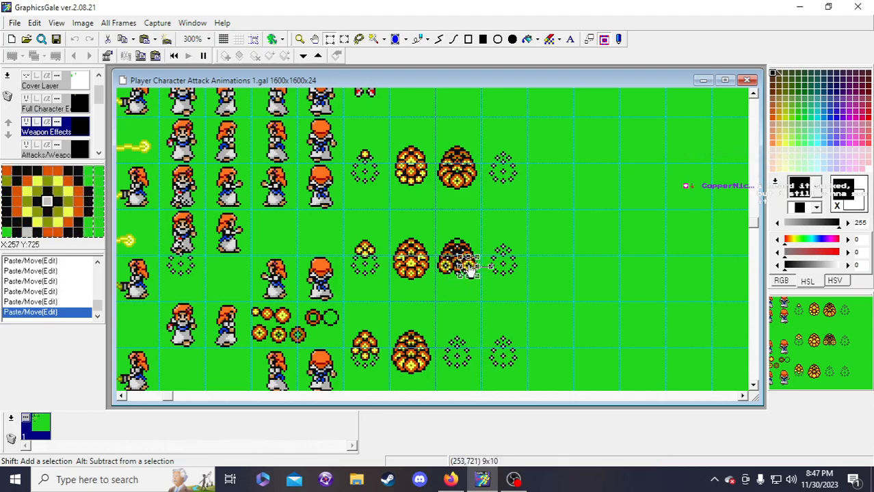
key("Left")
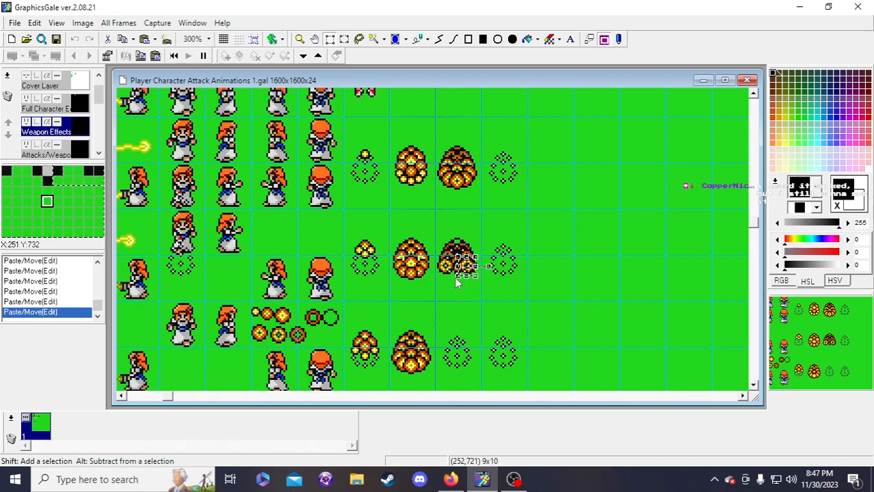
- Place a 9x10 copy of the fifth frame on the lower right of the same cluster, at 251,724
key("Left")
key("Left")
key("Down")
key("Right")
key("Down")
key("Down")
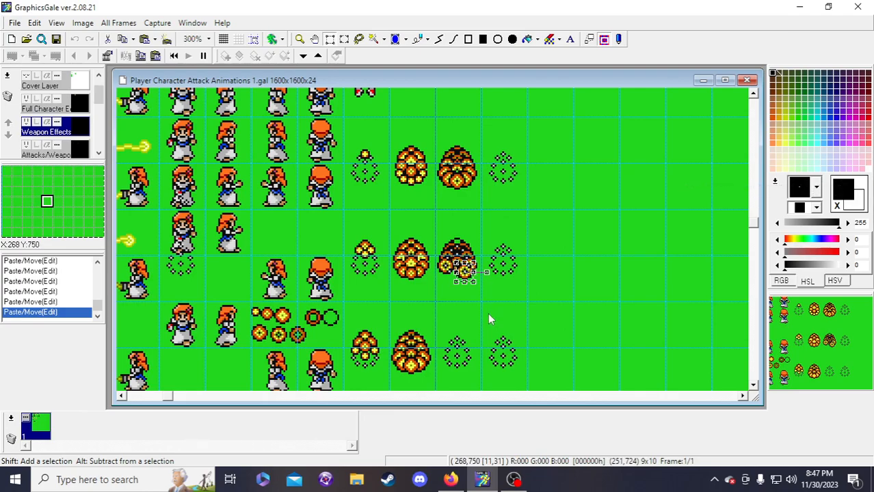
- Finish the cluster's base with 9x10 copies of the fifth frame at the lower left, 243,724, and bottom centre, 247,725
key("Left")
key("Left")
key("Left")
key("Left")
key("Left")
key("Left")
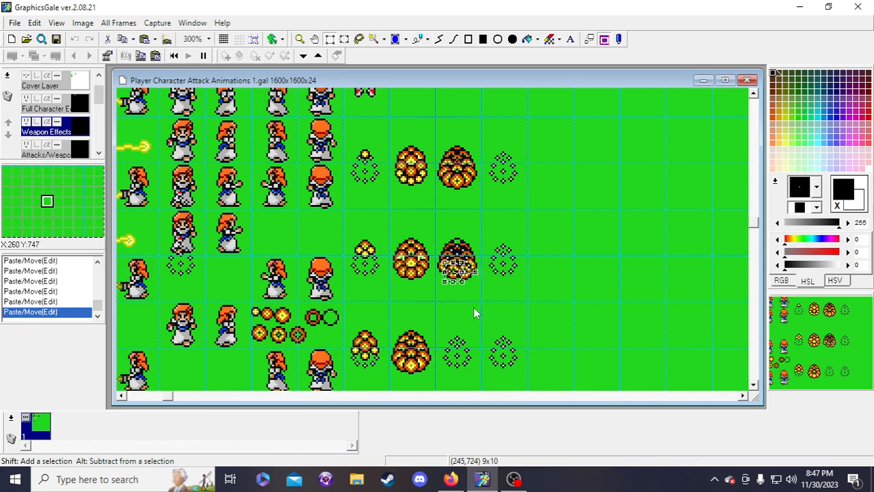
key("Left")
key("Left")
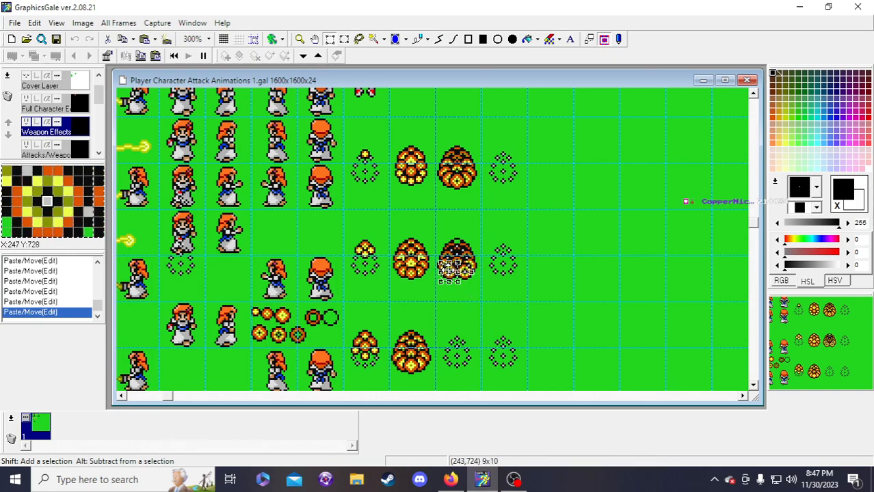
left_click_drag(456, 277, 464, 279)
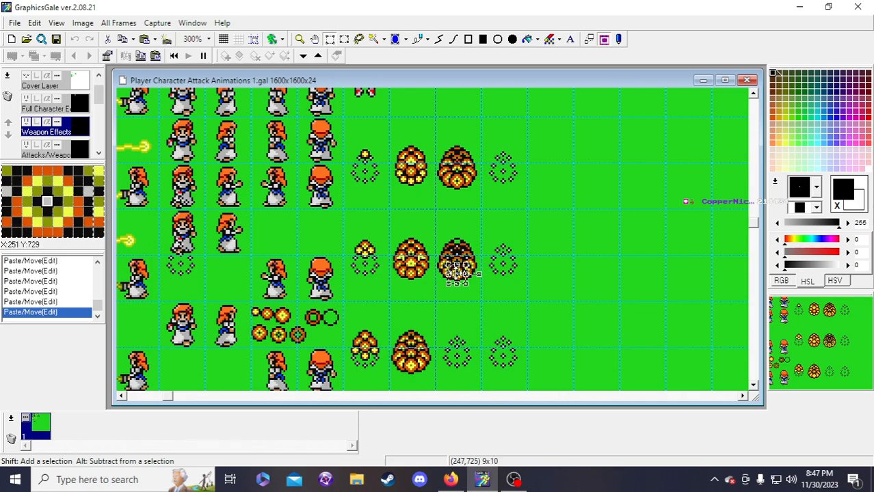
left_click(493, 303)
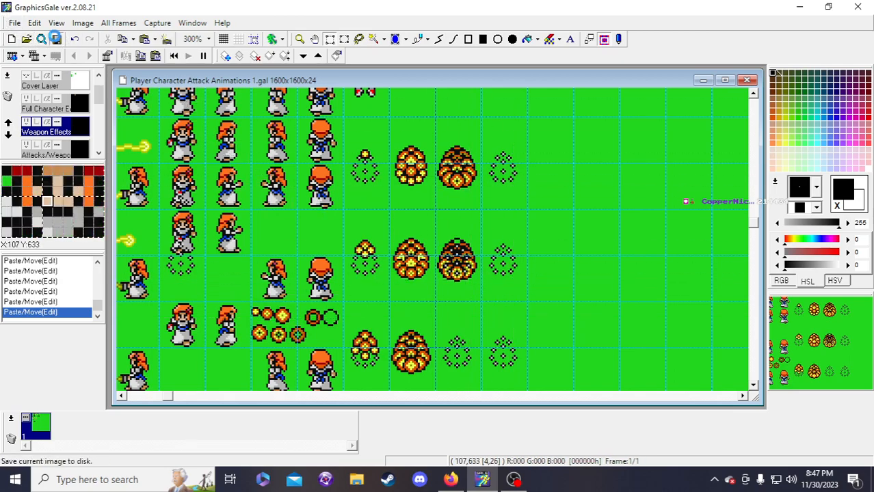
- Turn on grid selection and, on the Weapon Effects layer, delete the lower row's two empty guides as a 48x48 block
left_click(69, 153)
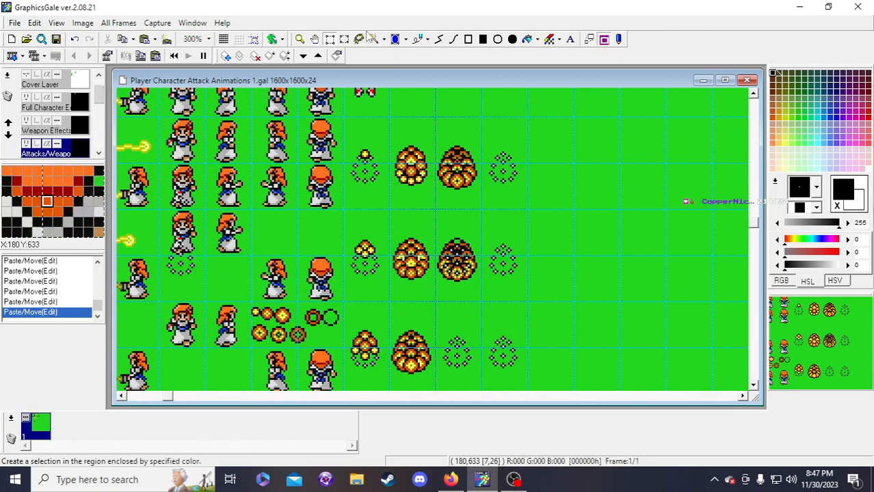
left_click(255, 39)
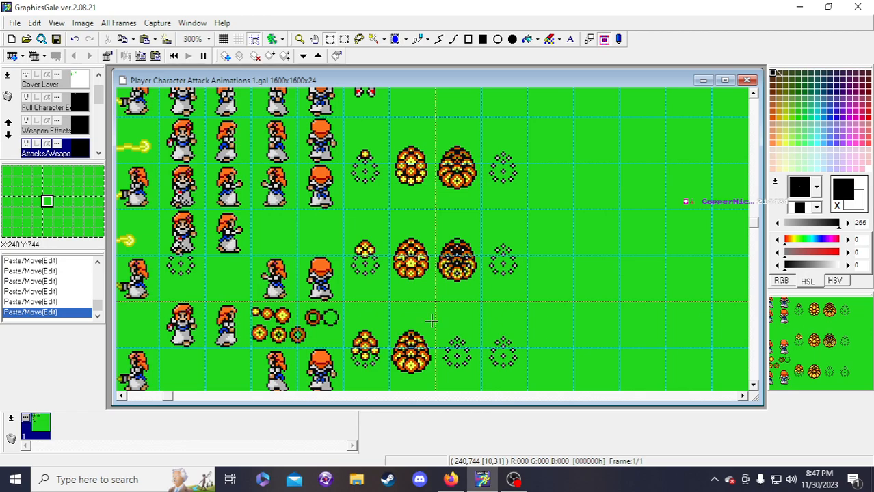
left_click(76, 126)
left_click_drag(458, 336, 515, 363)
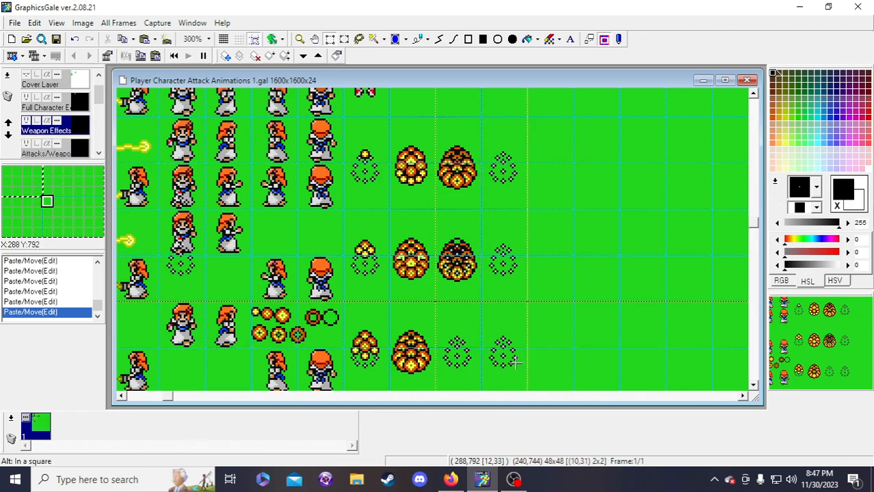
key("Delete")
- Delete the fourth dotted guides in the middle and upper rows and save the sheet
left_click_drag(506, 229, 515, 289)
key("Delete")
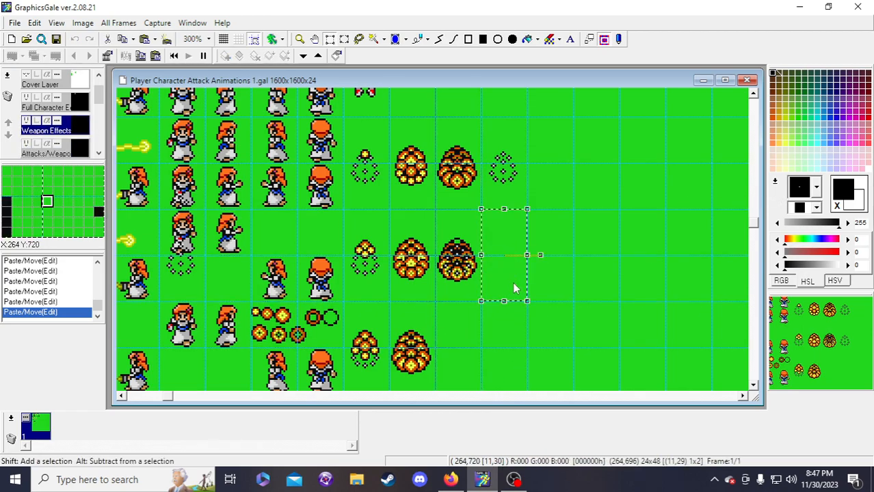
left_click(509, 176)
key("Delete")
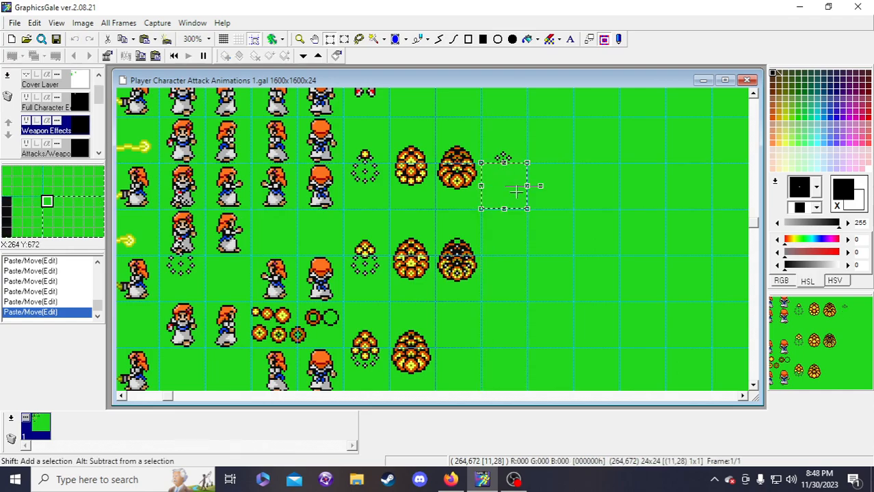
left_click(519, 150)
key("Delete")
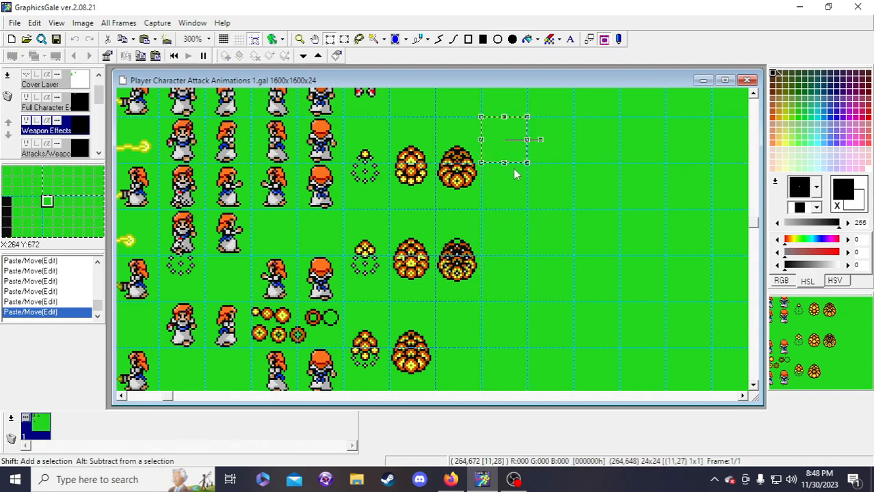
left_click(141, 54)
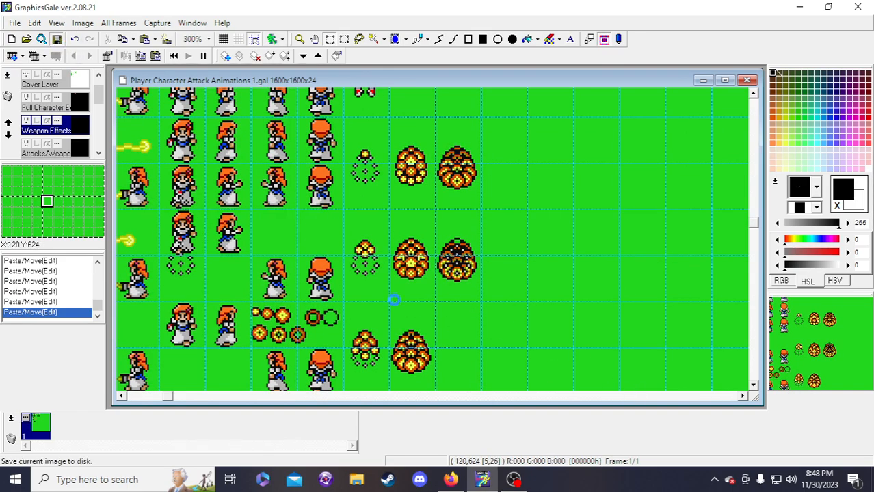
- On the Full Character layer, move the 24x48 guide block under the middle row's third cluster to 240,744, and return to the Weapon Effects layer
scroll(410, 310, "down", 1)
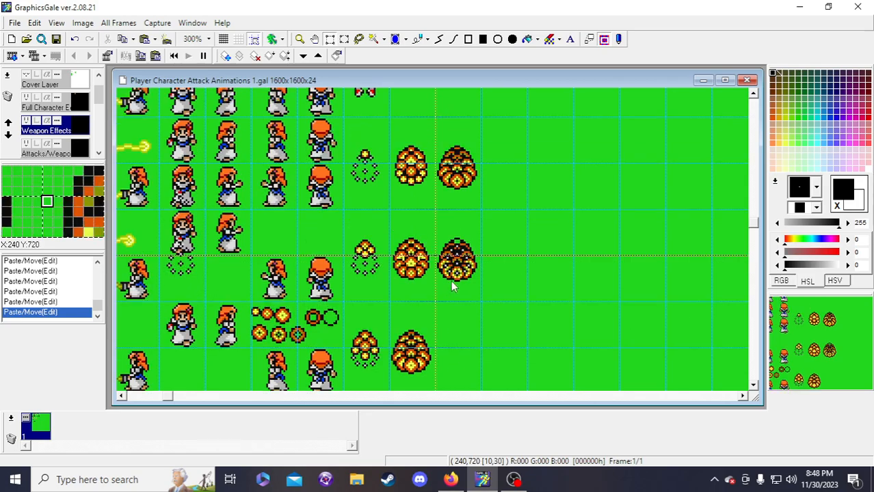
left_click(80, 108)
mouse_move(435, 171)
left_mouse_down()
mouse_move(478, 252)
mouse_move(475, 323)
mouse_move(477, 273)
left_mouse_up()
left_click_drag(477, 255, 482, 301)
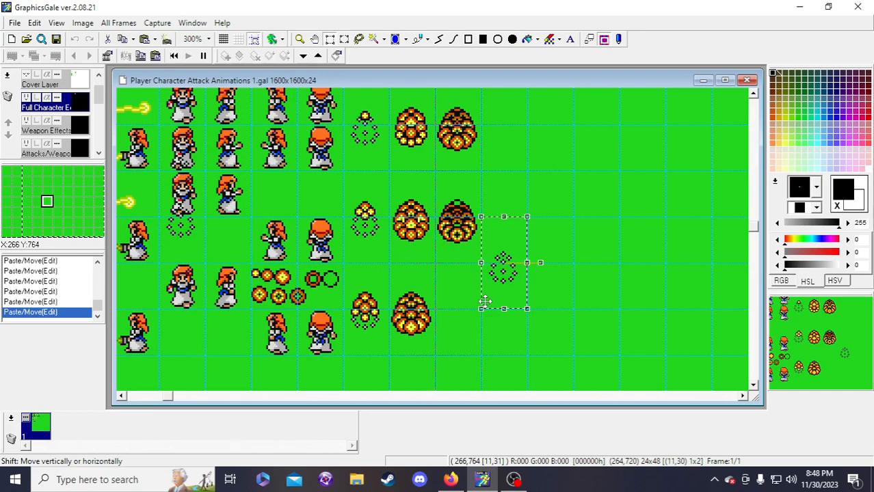
left_click_drag(485, 301, 540, 242)
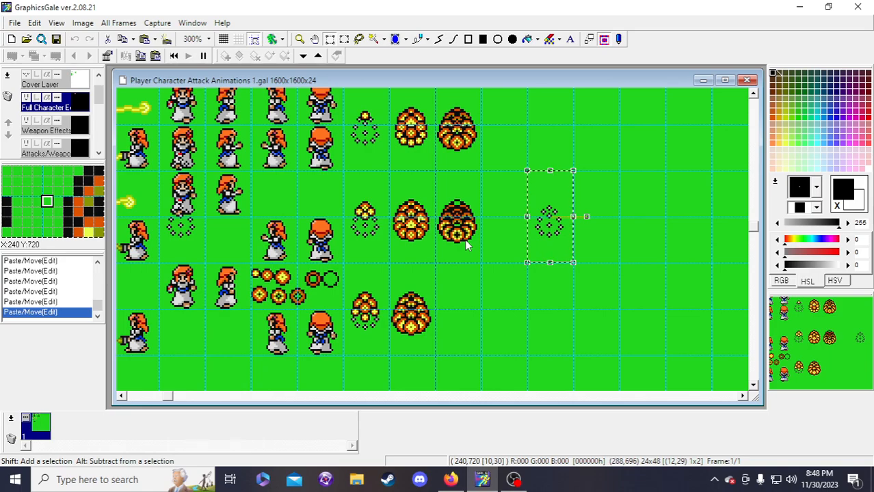
left_click_drag(540, 242, 449, 335)
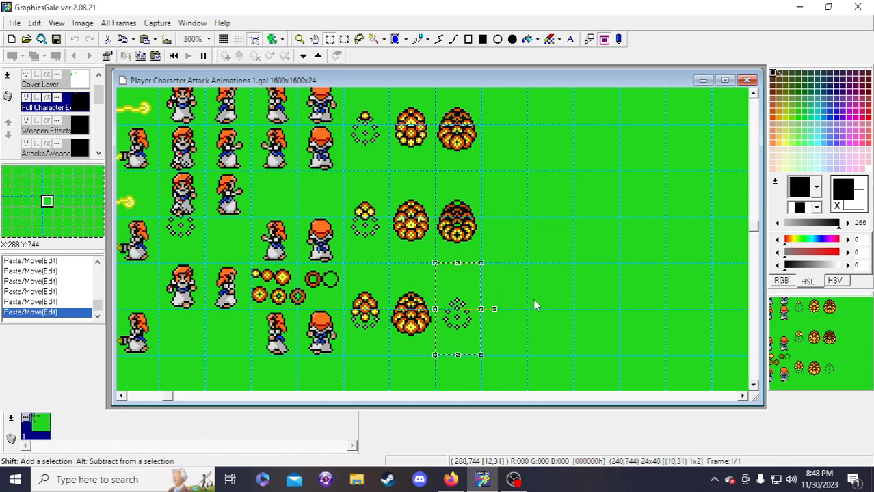
left_click(46, 130)
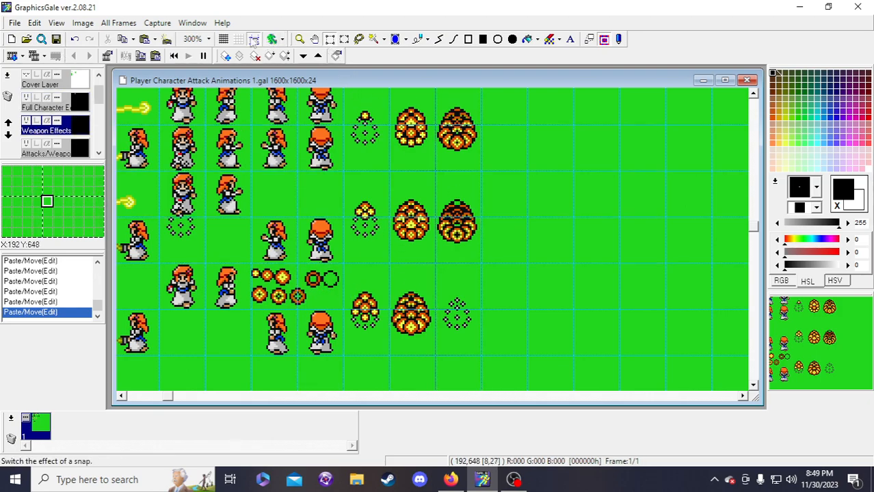
- Save the attack animation sheet
mouse_move(840, 368)
left_mouse_down()
mouse_move(844, 389)
mouse_move(844, 352)
left_mouse_up()
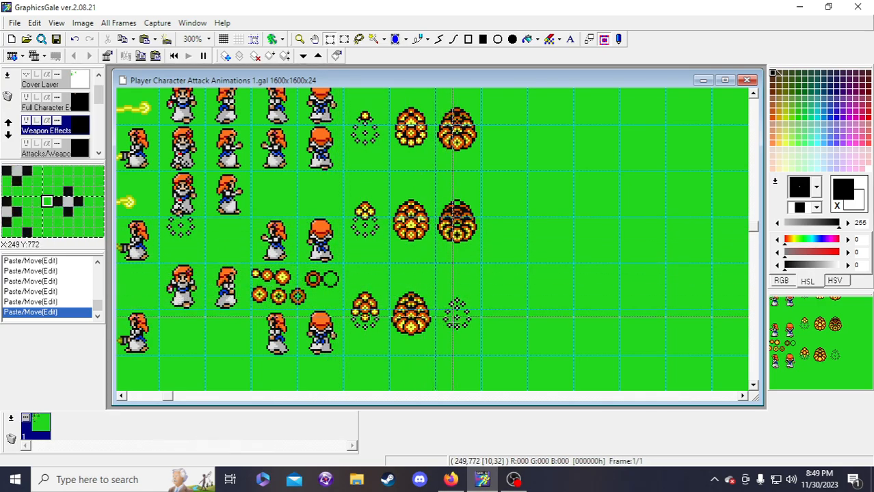
scroll(456, 316, "up", 2)
scroll(452, 321, "down", 1)
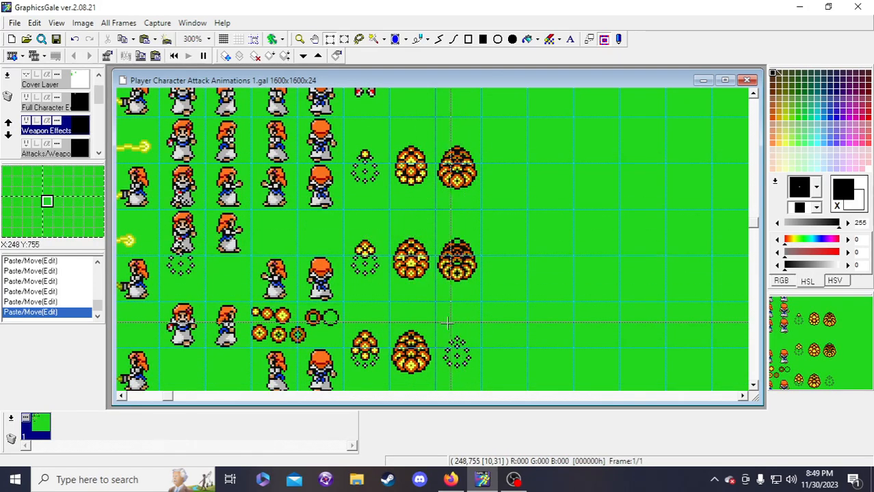
left_click(56, 39)
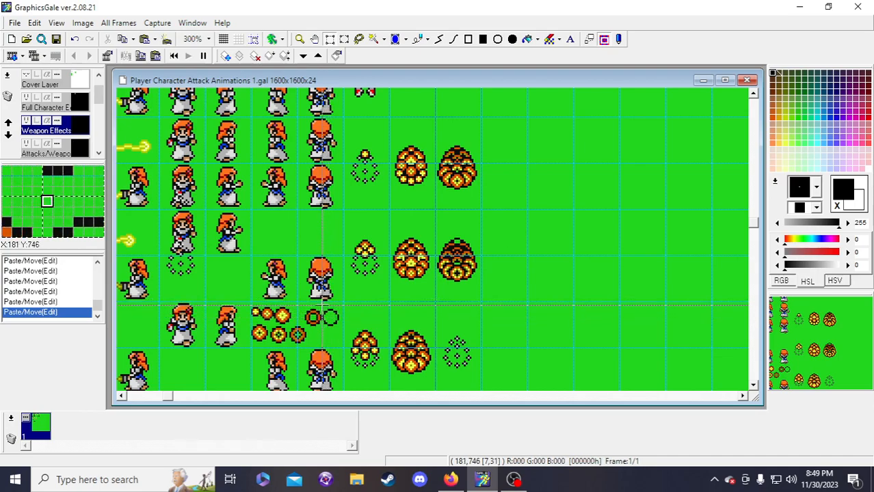
- Place 11x12 copies of the empty black ring at 244,761, 250,761 and 247,763 on the lower row's third guide, and save
left_click_drag(322, 307, 445, 343)
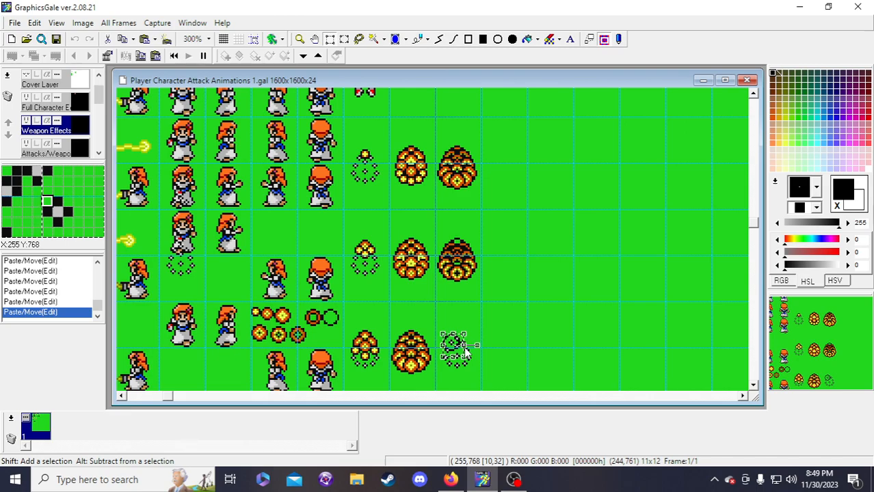
left_click_drag(477, 345, 489, 346)
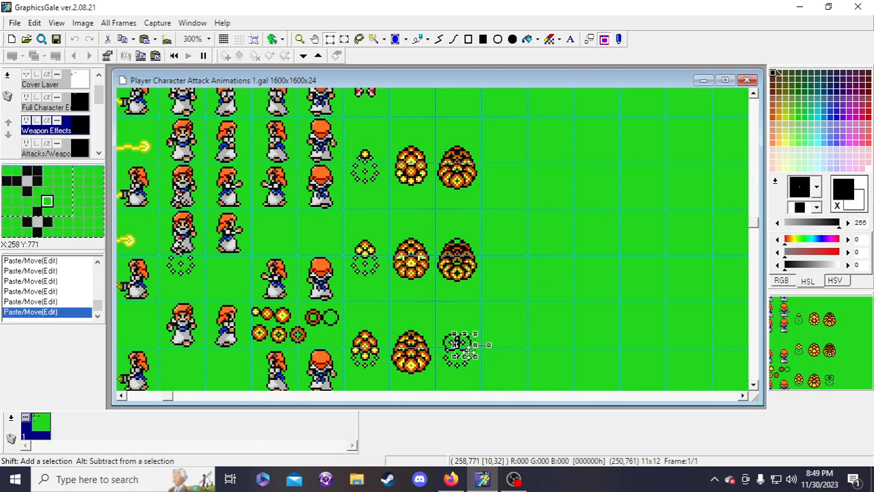
left_click_drag(455, 342, 451, 344)
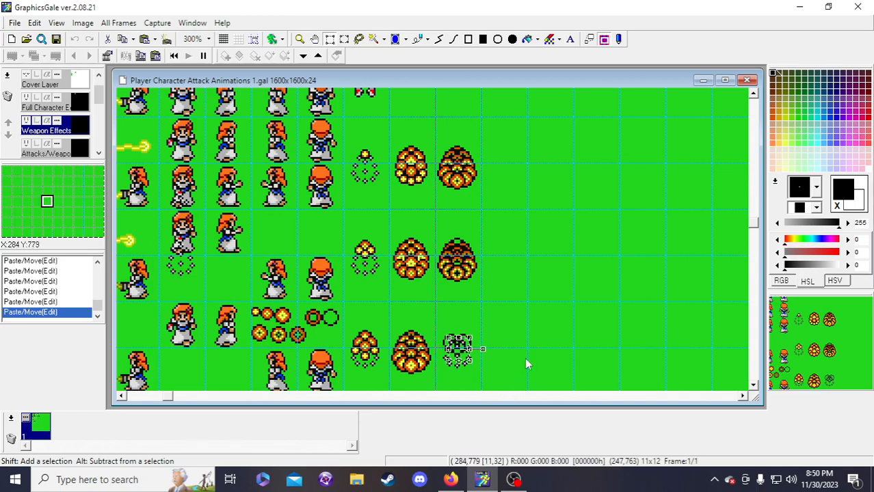
left_click(548, 300)
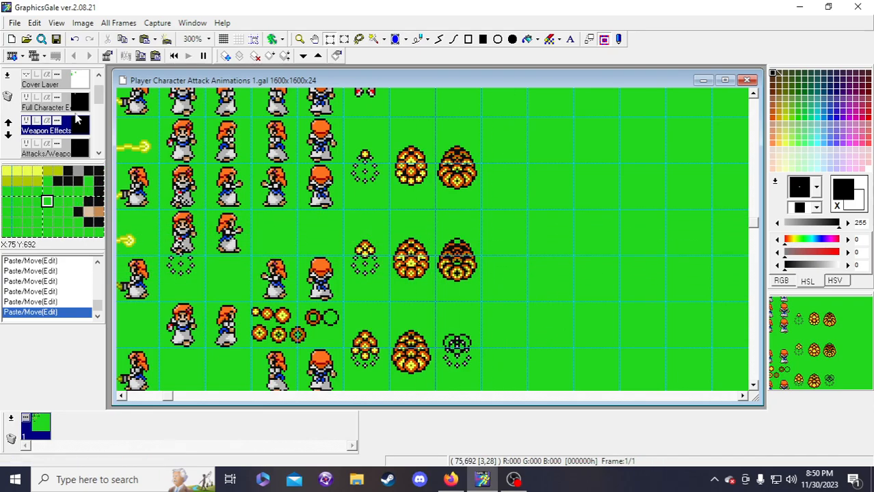
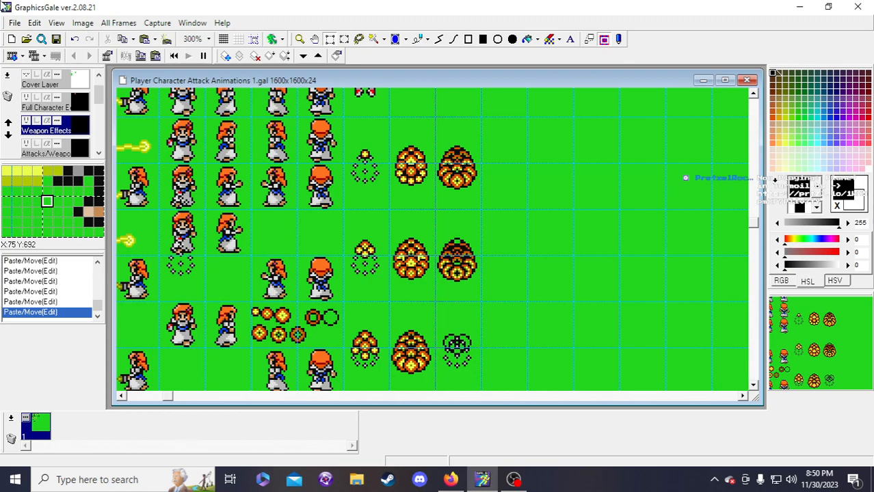
left_click(57, 41)
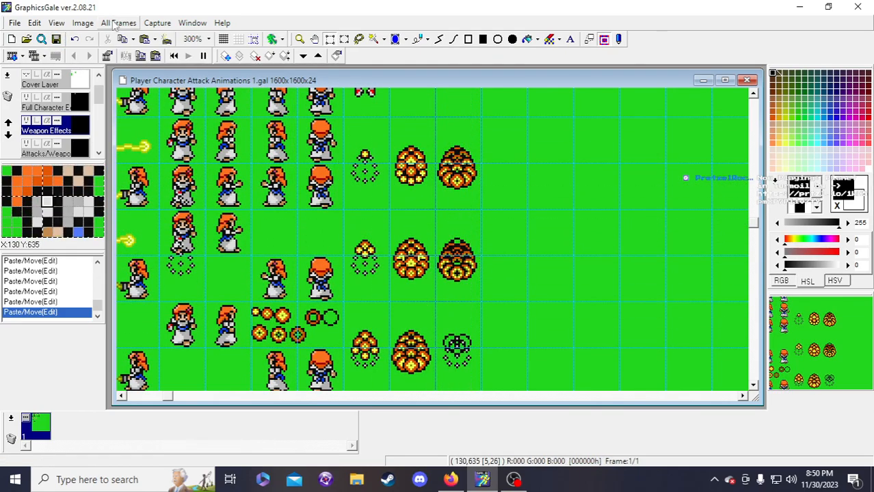
left_click(56, 39)
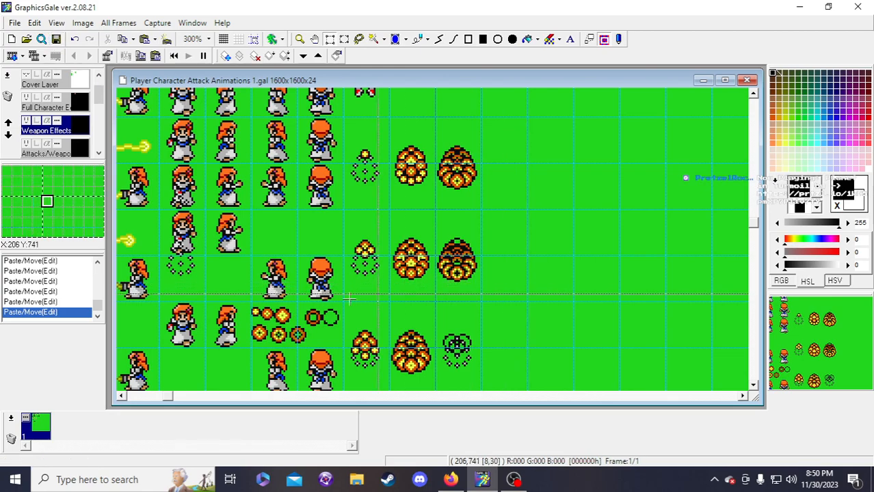
- Copy the 9x9 red ring frame onto the left side of the lower row's third cluster at 242,765
left_click_drag(300, 311, 322, 327)
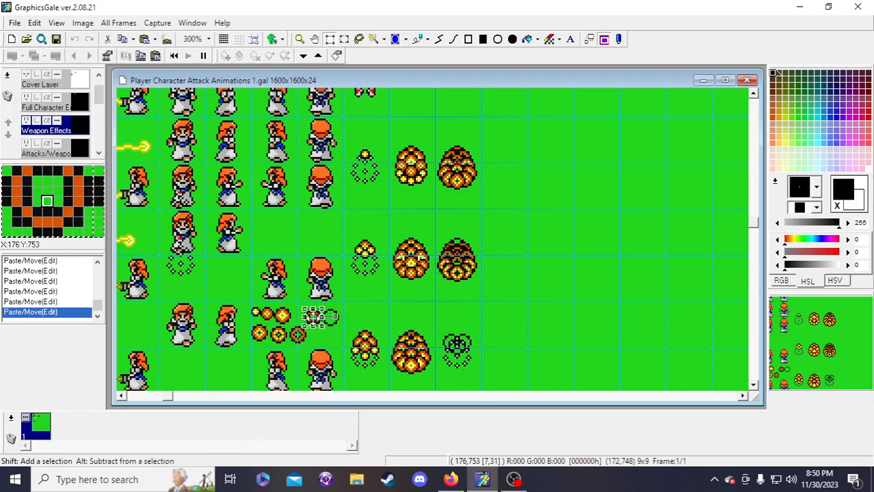
left_click_drag(312, 317, 452, 349)
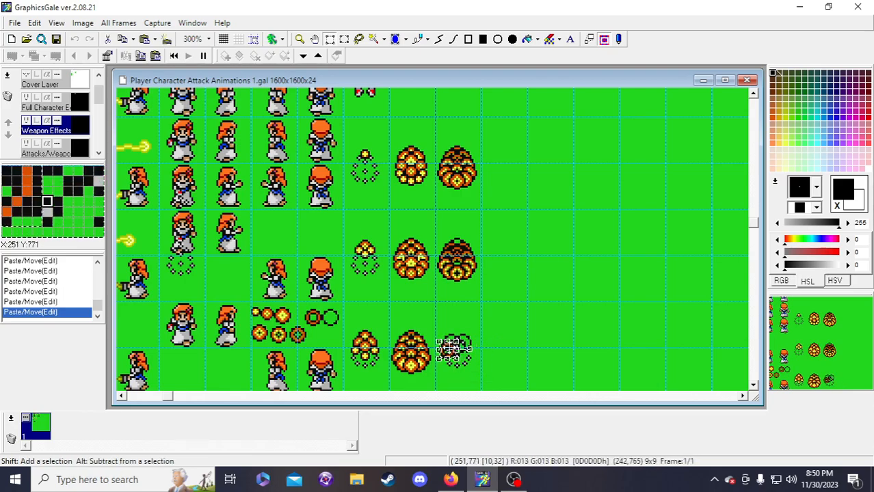
key("Up")
key("Down")
key("Down")
key("Up")
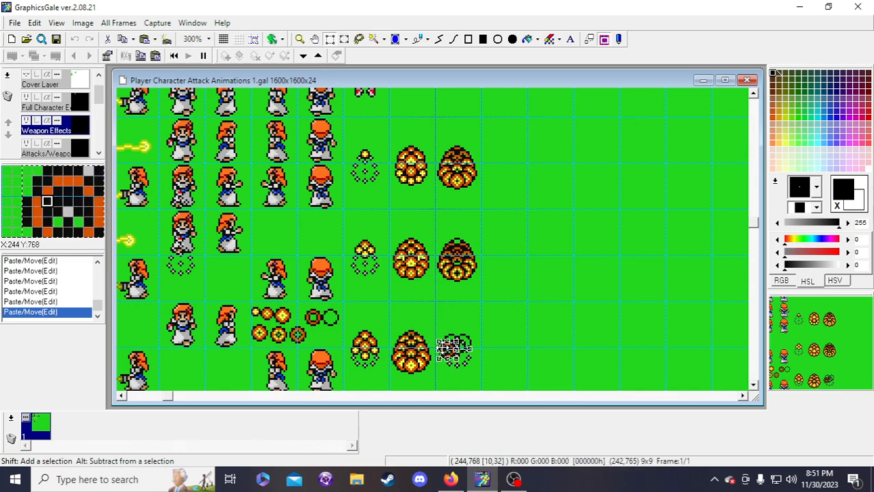
key("Up")
key("Up")
key("Up")
key("Up")
key("Down")
key("Down")
key("Down")
key("Down")
key("Up")
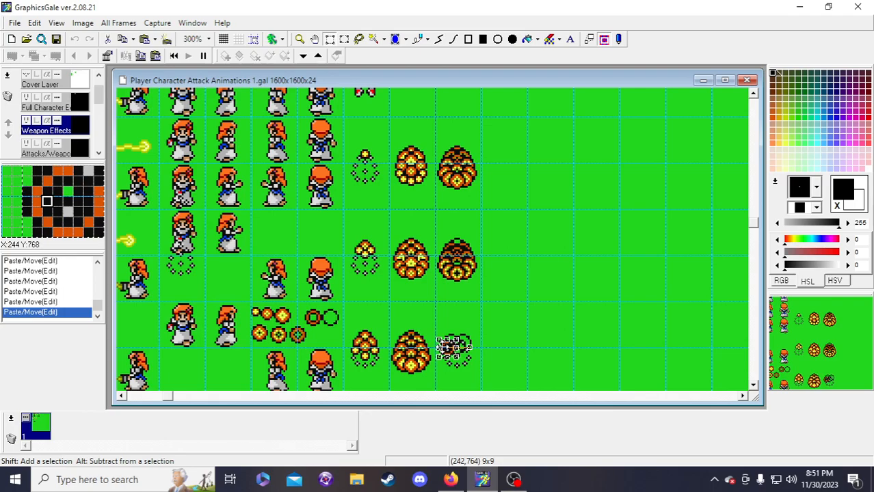
key("Down")
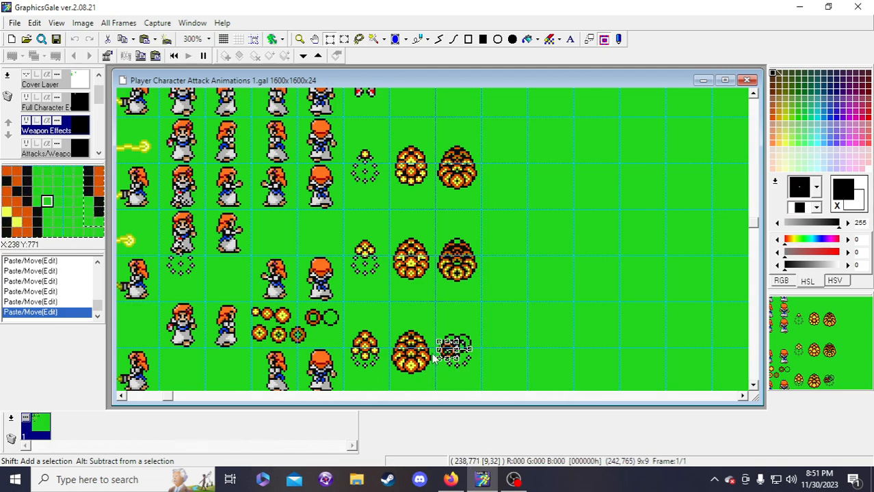
- Add 9x9 red ring copies at the cluster's right side, 252,765, and centre, 247,768, and save the sheet
key("Right")
key("Right")
key("Right")
key("Right")
key("Right")
key("Right")
key("Right")
key("Right")
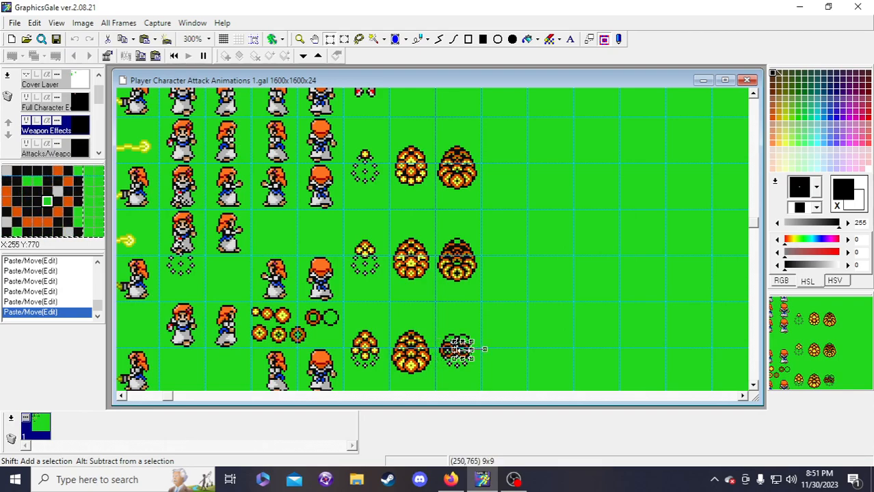
key("Right")
key("Right")
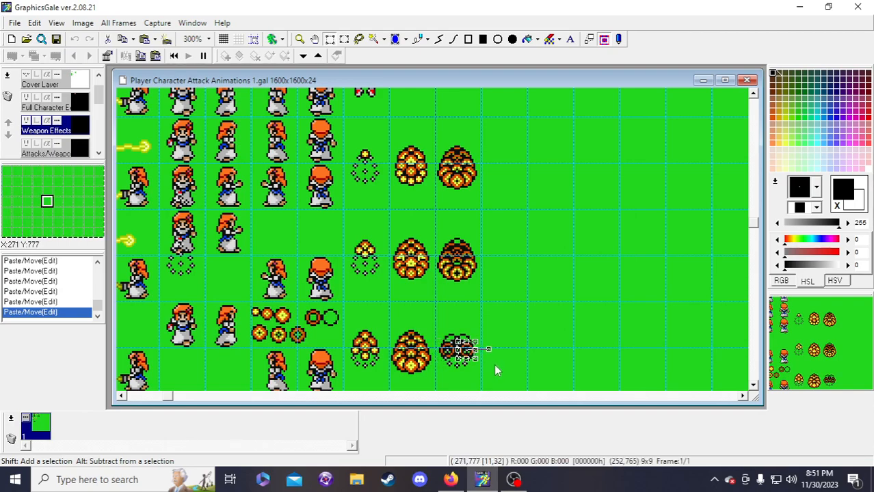
key("Left")
key("Left")
key("Left")
key("Left")
key("Left")
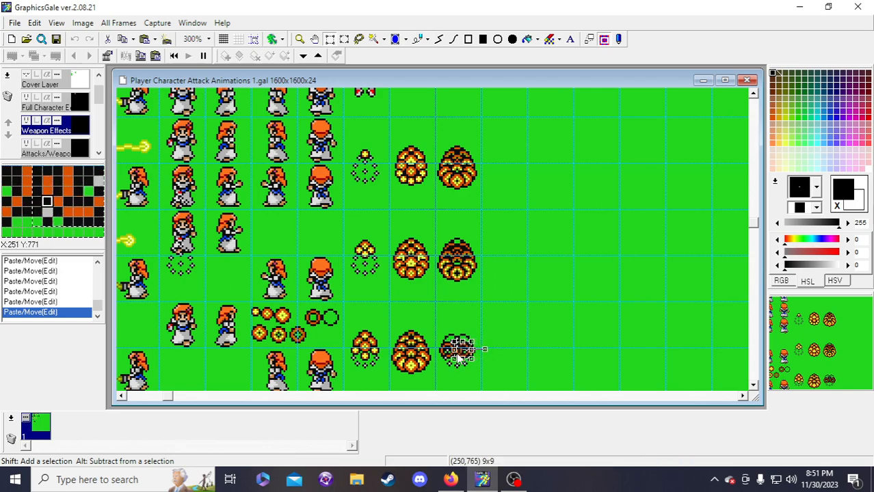
key("Down")
key("Down")
key("Down")
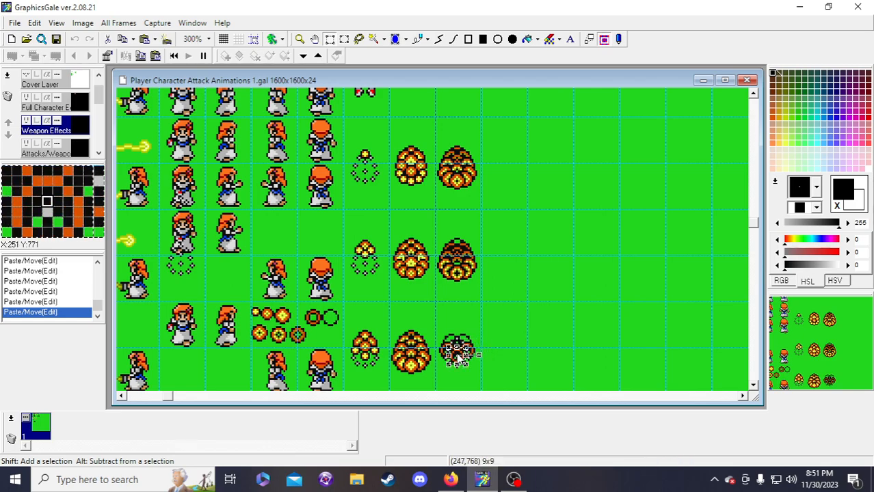
left_click_drag(810, 379, 805, 371)
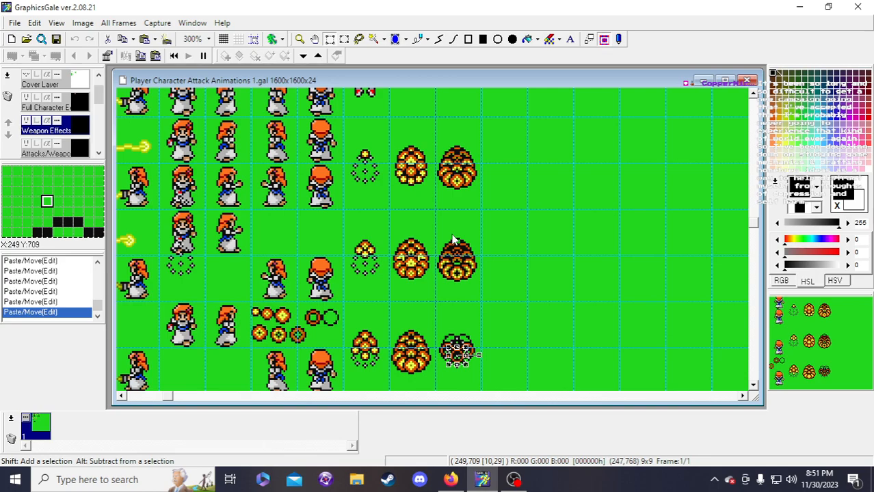
scroll(453, 227, "down", 1)
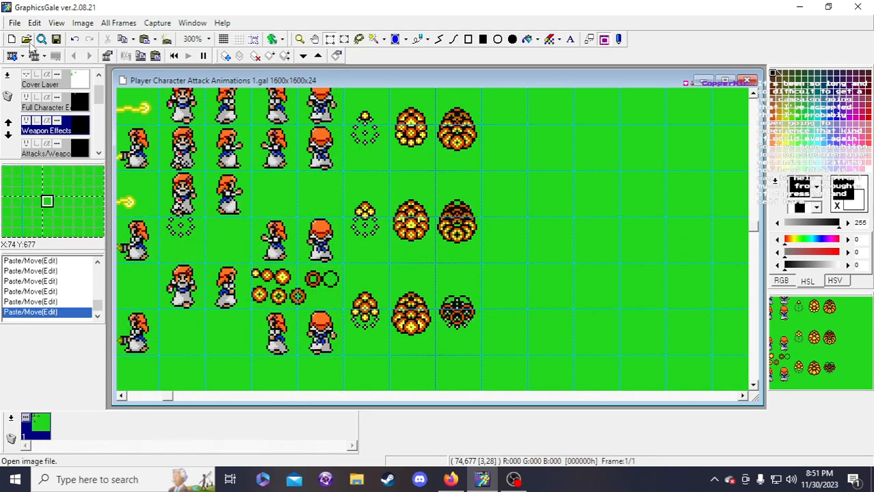
left_click(56, 39)
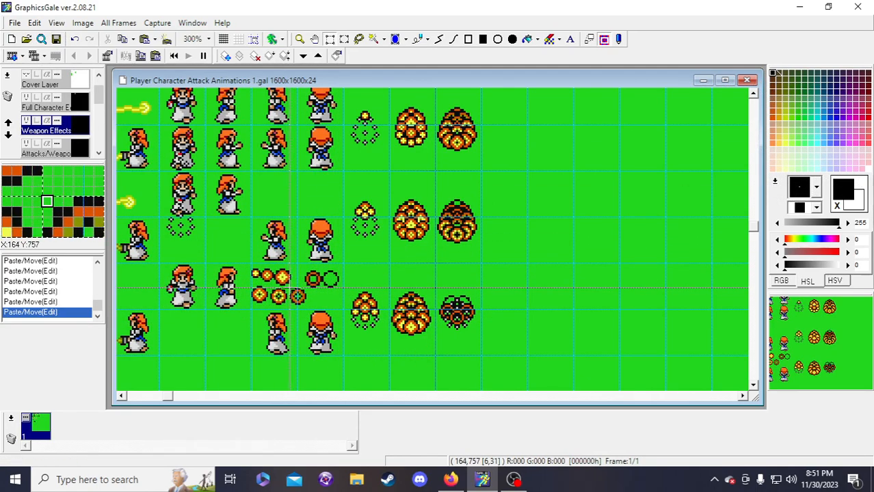
- Place 9x10 copies of the grey-centred sixth explosion frame at the cluster's left, 241,769, and right, 253,769
left_click_drag(290, 290, 444, 331)
key("Right")
key("Up")
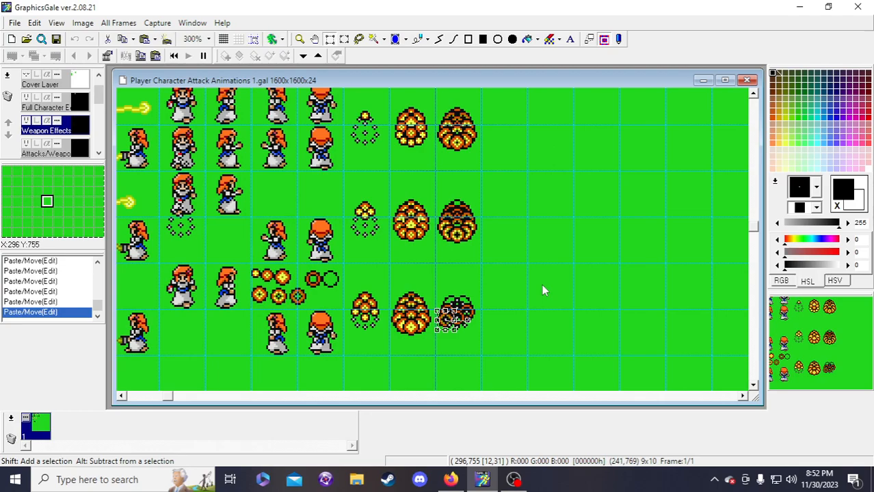
key("Right")
key("Right")
key("Right")
key("Right")
key("Right")
key("Right")
key("Right")
key("Right")
key("Right")
key("Right")
key("Right")
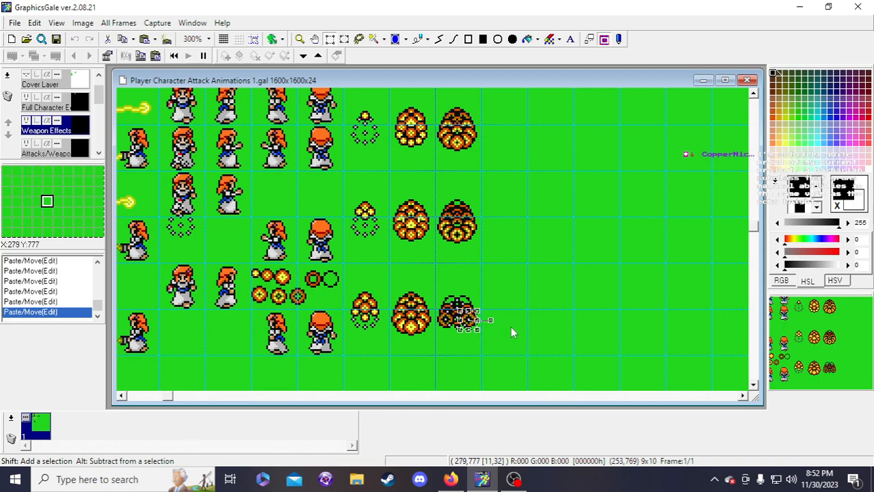
- Place a 9x10 copy of the sixth frame at the cluster's lower left, 243,772
key("Left")
key("Left")
key("Left")
key("Left")
key("Left")
key("Left")
key("Left")
key("Left")
key("Left")
key("Left")
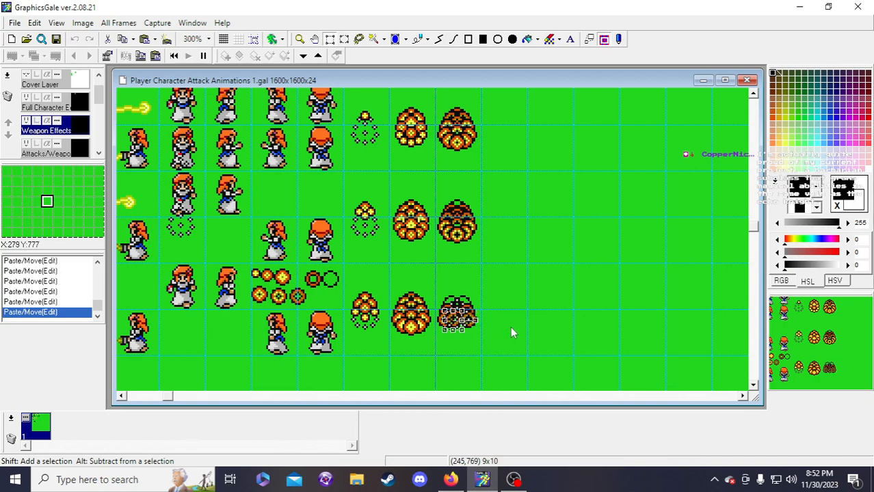
key("Down")
key("Down")
key("Down")
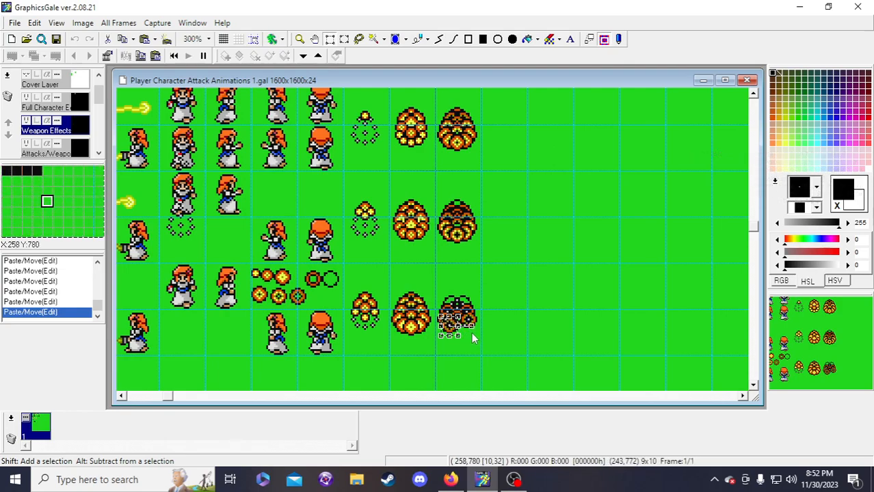
- Finish the cluster's base with 9x10 copies of the sixth frame at the lower right, 251,772, and bottom centre
key("Right")
key("Right")
key("Right")
key("Right")
key("Right")
key("Right")
key("Right")
key("Right")
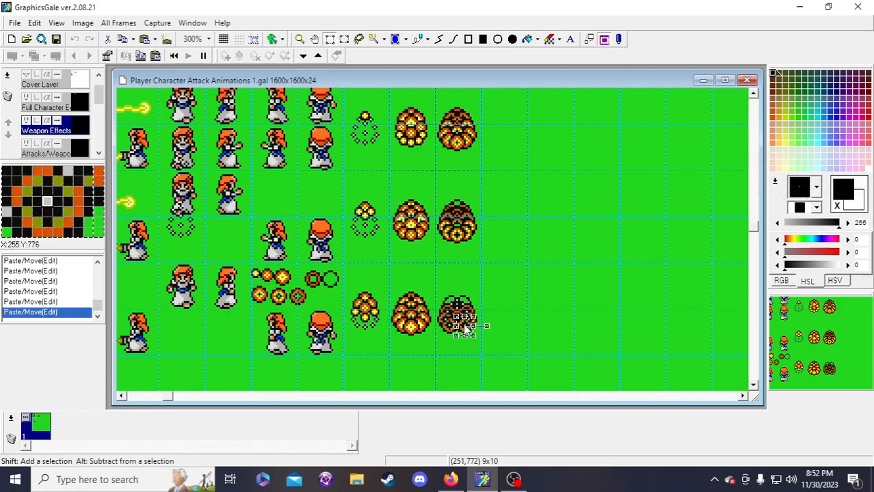
key("Left")
key("Left")
key("Left")
key("Left")
key("Left")
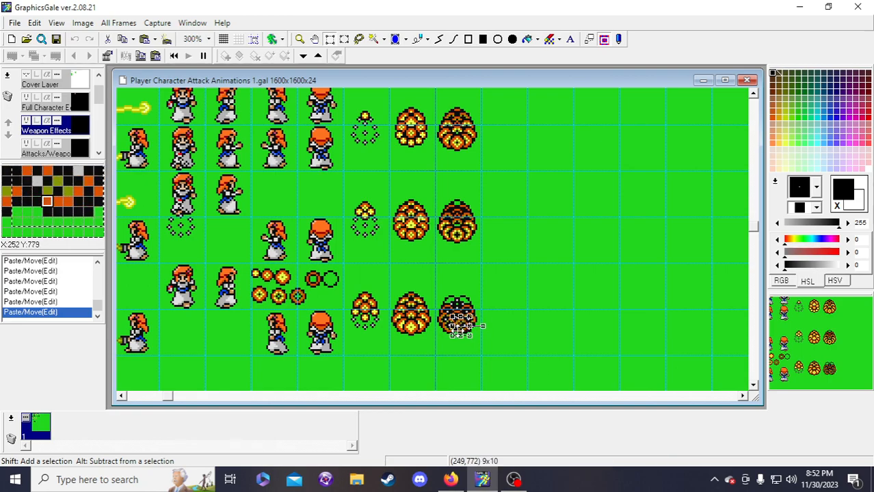
key("Right")
key("Down")
left_click(504, 371)
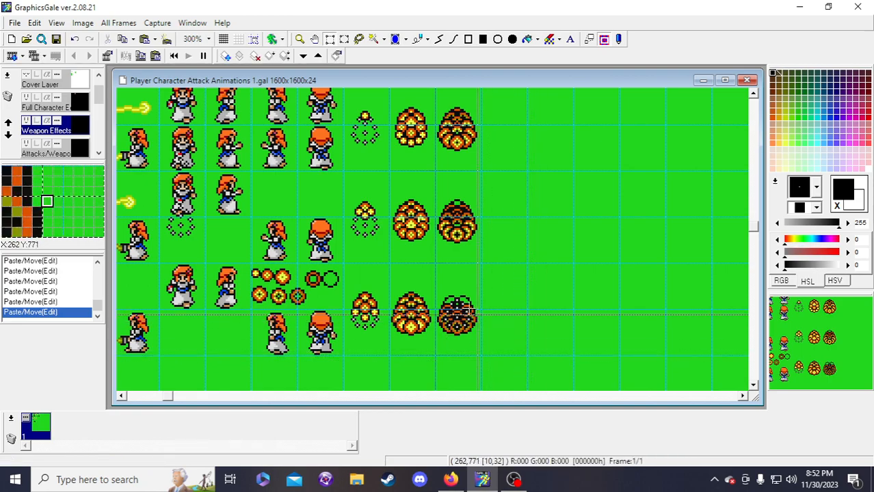
- With grid selection on the Full Character layer, move the 24x48 guide block from under the lower row's third cluster to 264,648
left_click(78, 98)
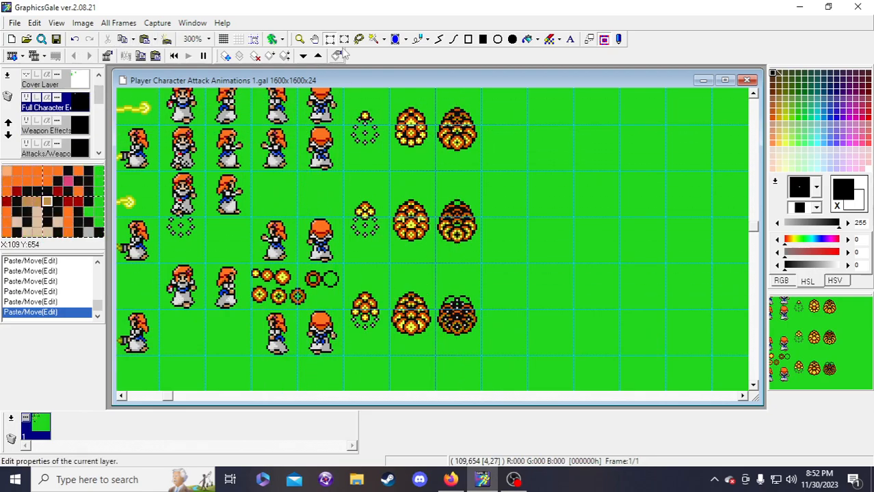
left_click_drag(445, 272, 511, 245)
scroll(509, 337, "up", 1)
scroll(510, 246, "up", 1)
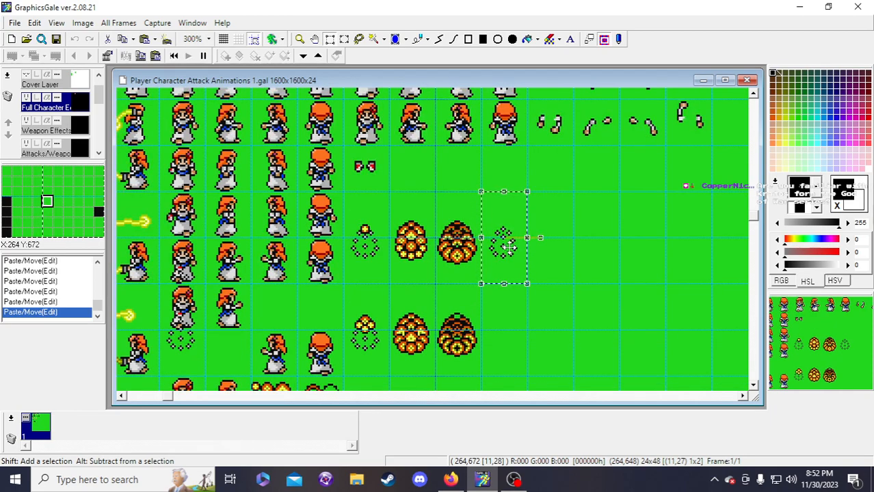
scroll(508, 246, "down", 4)
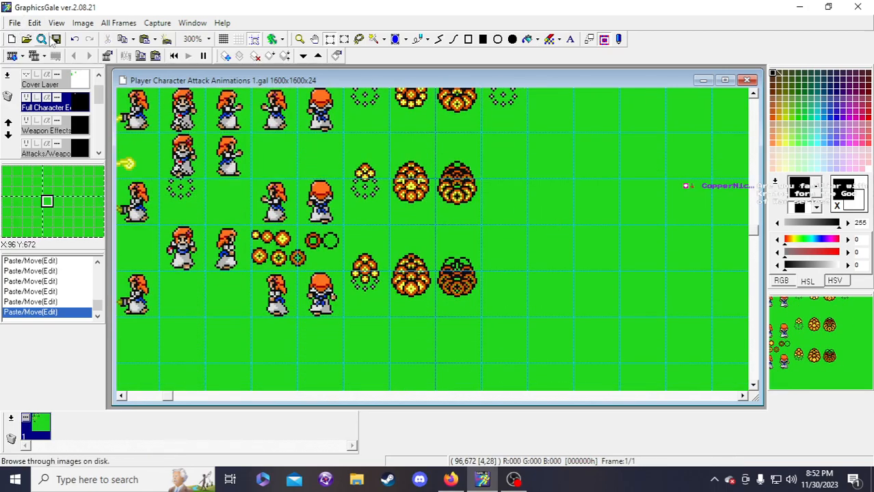
- Save the sheet with the relocated guide block
left_click(56, 39)
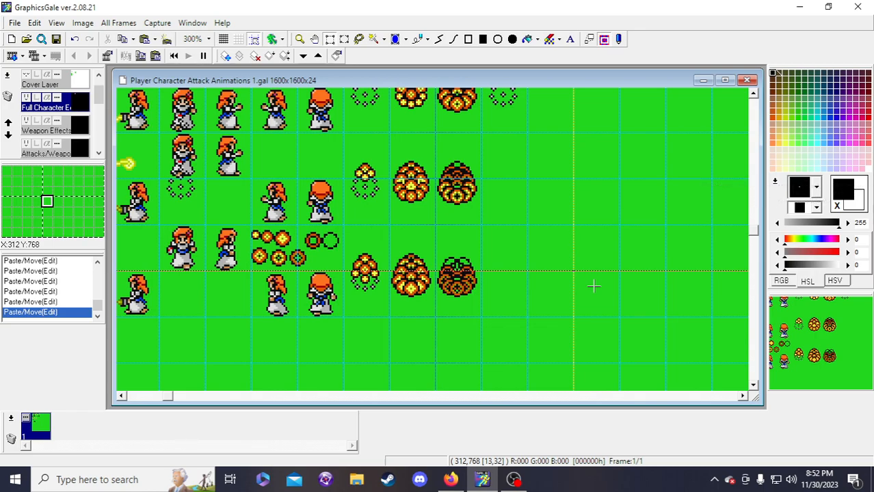
scroll(534, 246, "up", 2)
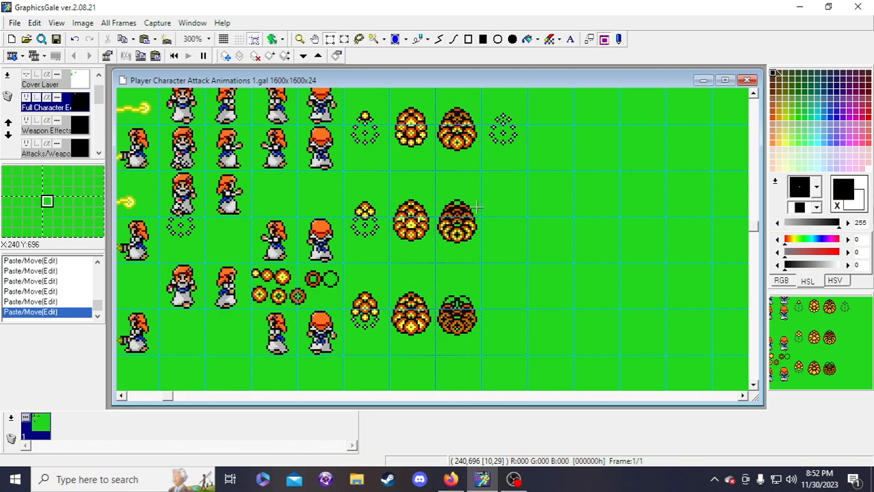
scroll(477, 206, "up", 2)
left_click(56, 39)
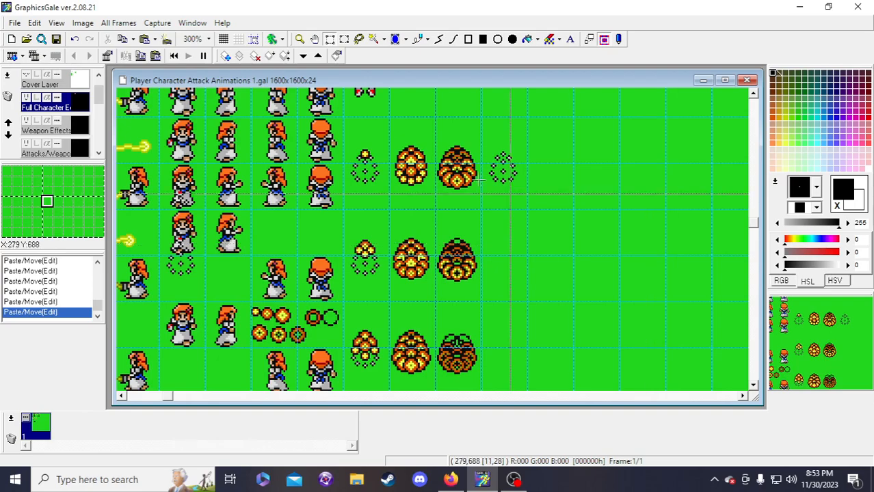
left_click(56, 39)
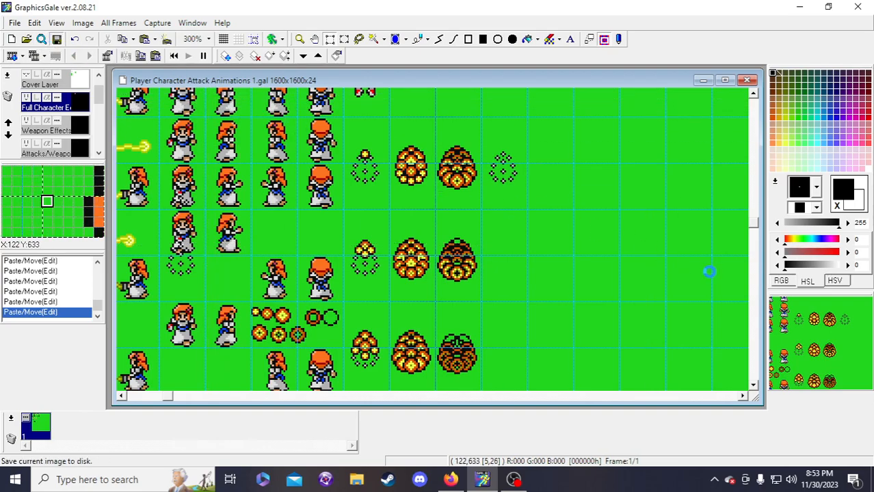
- Save the current sprite sheet
scroll(521, 210, "down", 2)
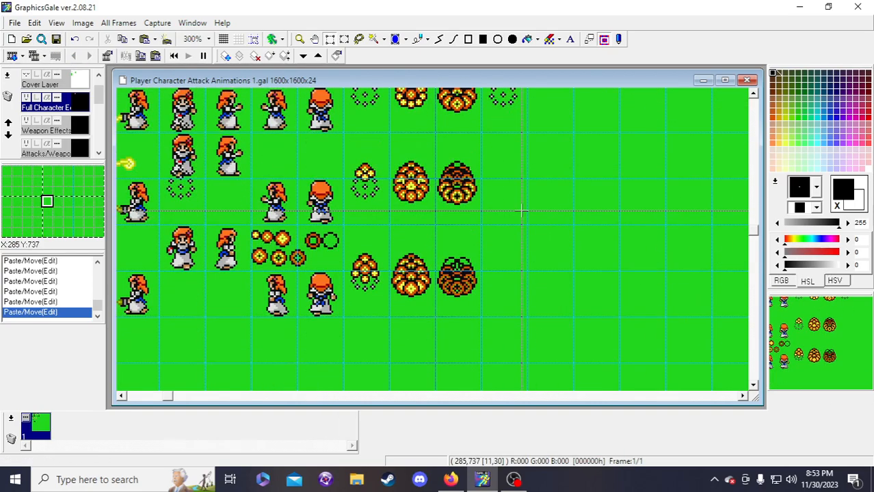
scroll(506, 216, "up", 1)
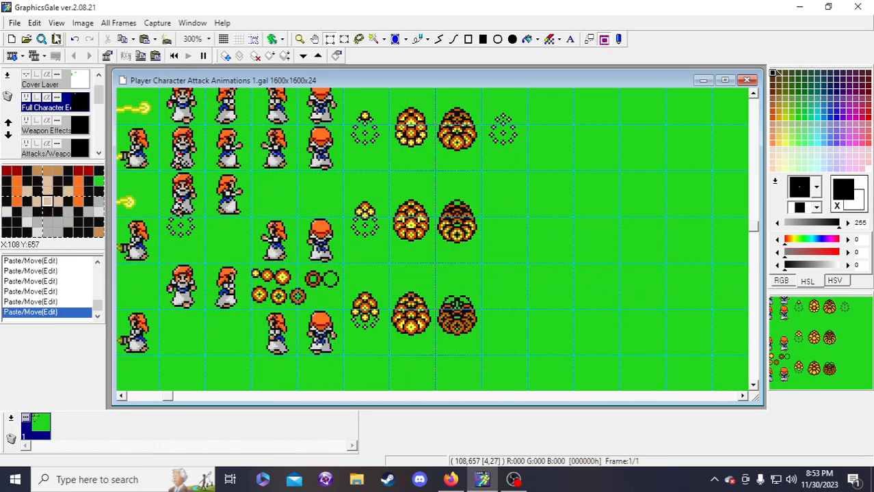
left_click(56, 39)
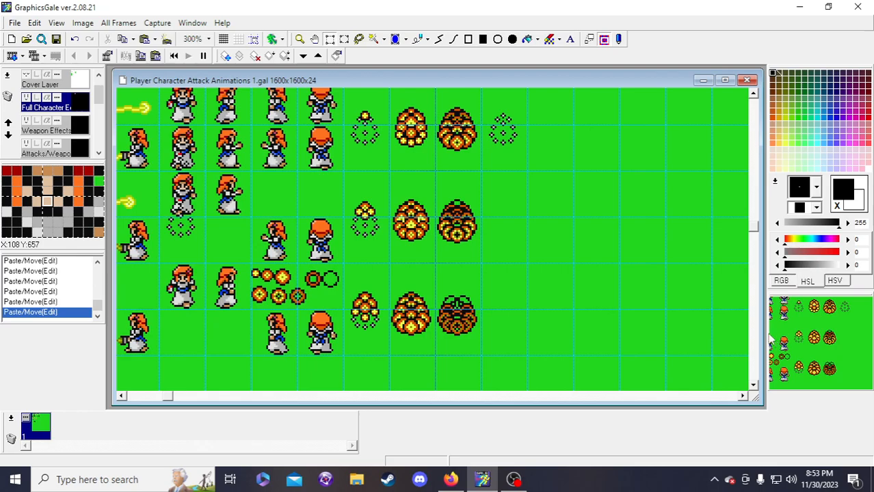
- On the Weapon Effects layer, place a copy of the hollow black ring on the left half of the dotted guide in the upper explosion row
left_click_drag(251, 267, 260, 282)
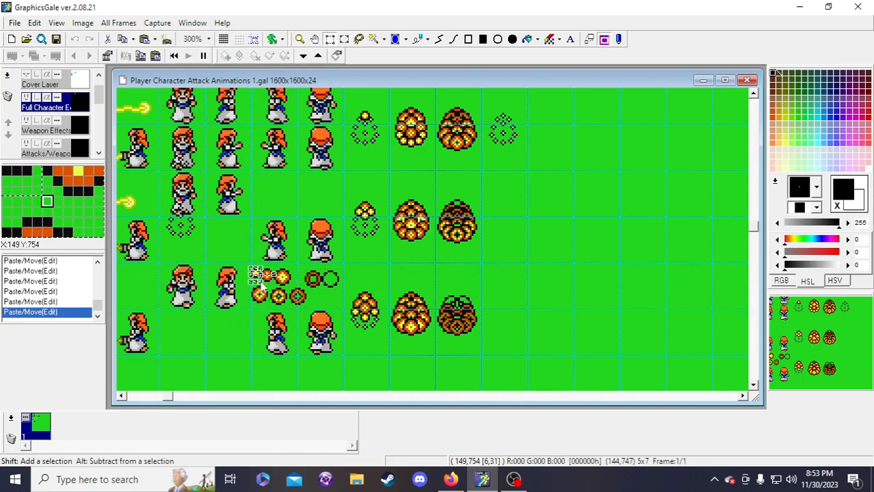
scroll(395, 330, "up", 1)
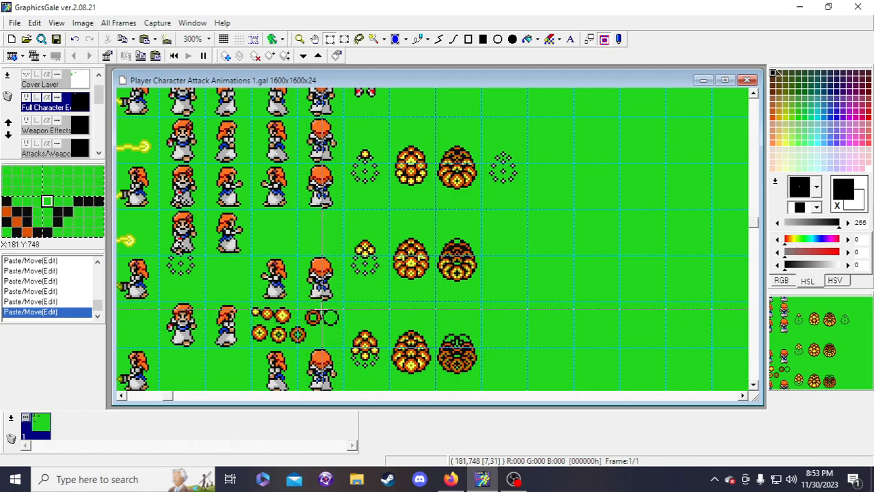
left_click_drag(321, 309, 342, 331)
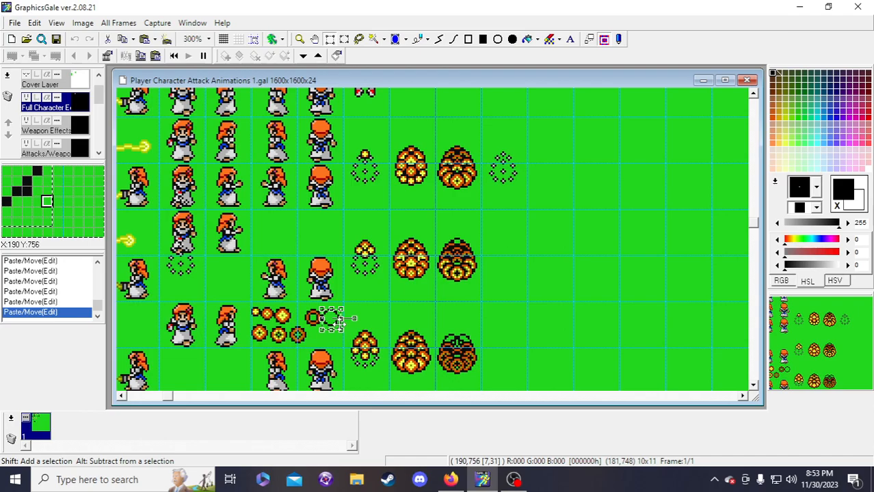
left_click(75, 130)
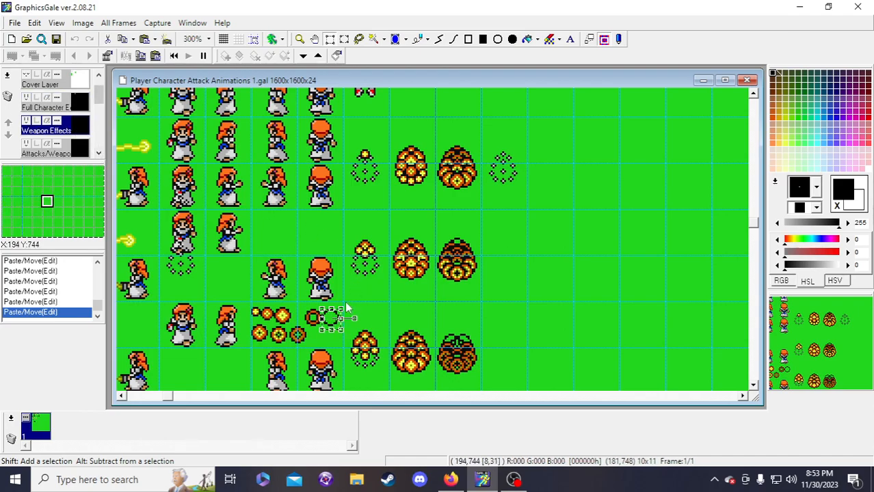
left_click_drag(328, 313, 495, 160)
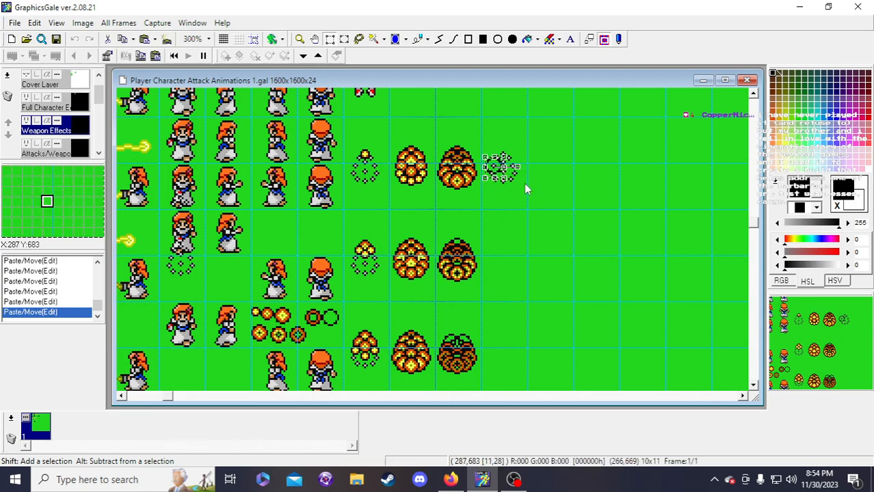
- Add a second black ring on the right half of the same dotted guide, level with the first ring
key("Right")
key("Right")
key("Right")
key("Right")
key("Right")
key("Right")
key("Right")
key("Right")
key("Right")
key("Right")
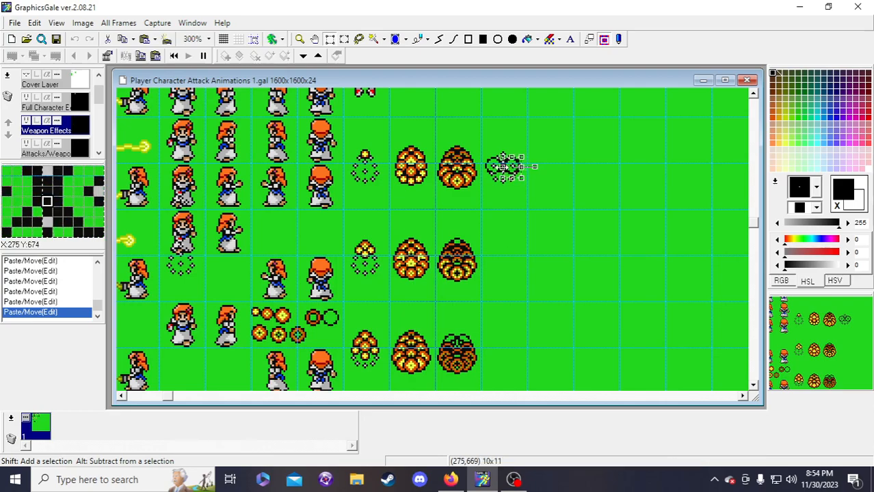
left_click_drag(502, 166, 501, 166)
left_click(502, 177)
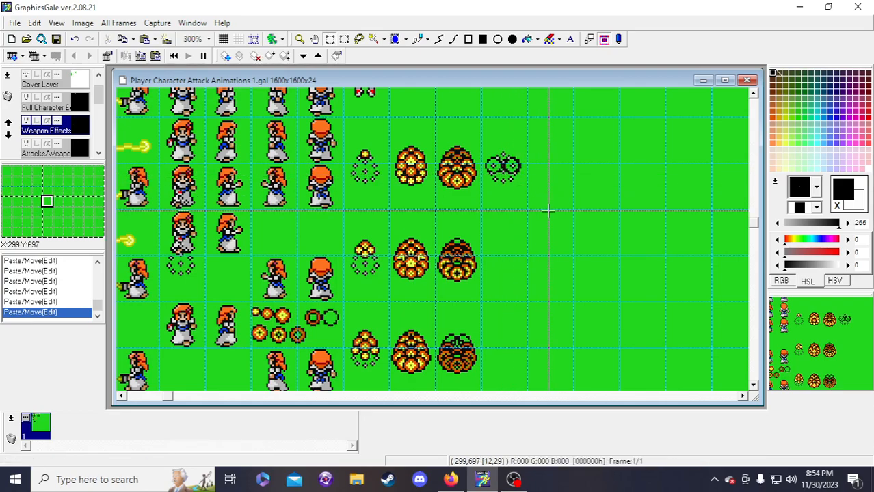
- Add a third black ring centred between the other two and 3 pixels lower, and save the sprite sheet
key("ctrl+z")
key("ctrl+v")
key("Left")
key("Left")
key("Left")
key("Left")
key("Left")
key("Left")
key("Left")
key("Left")
key("Left")
key("Left")
key("Left")
key("Left")
key("Left")
key("Left")
key("Left")
key("Right")
key("Right")
key("Right")
key("Right")
key("Right")
key("Right")
key("Right")
key("Right")
key("Right")
key("Right")
key("Right")
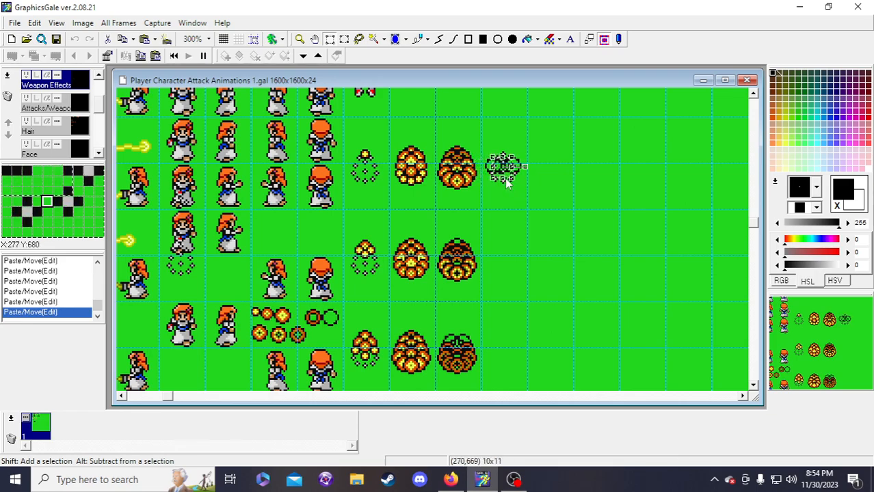
key("Down")
key("Down")
key("Down")
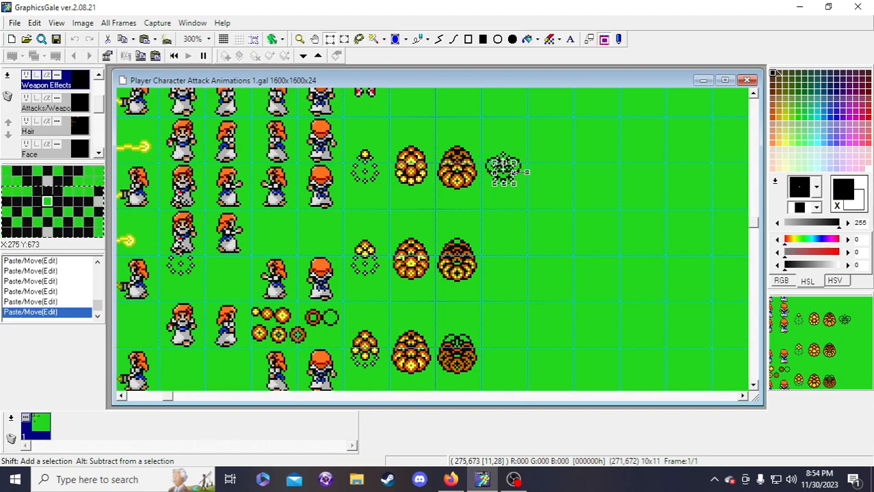
left_click(629, 216)
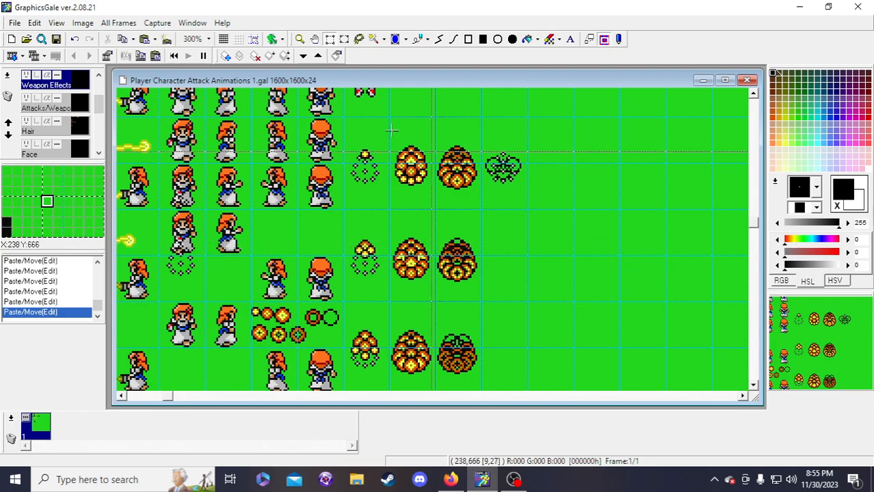
left_click(56, 39)
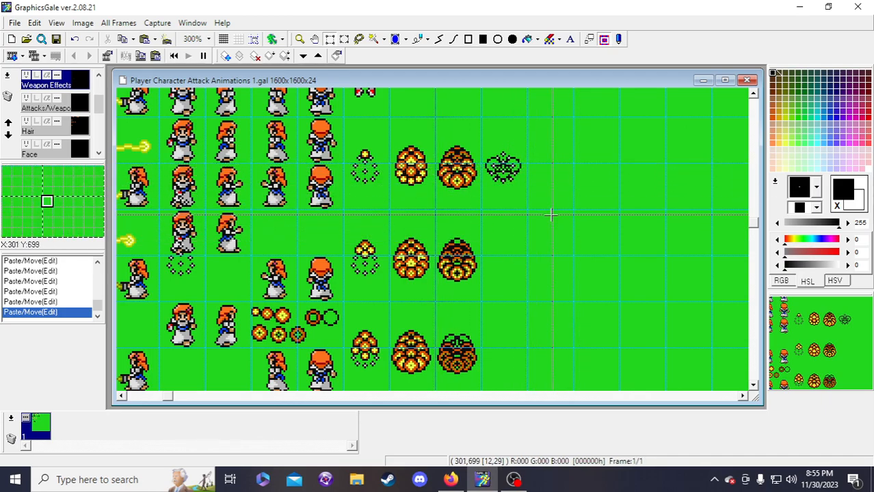
left_click(57, 41)
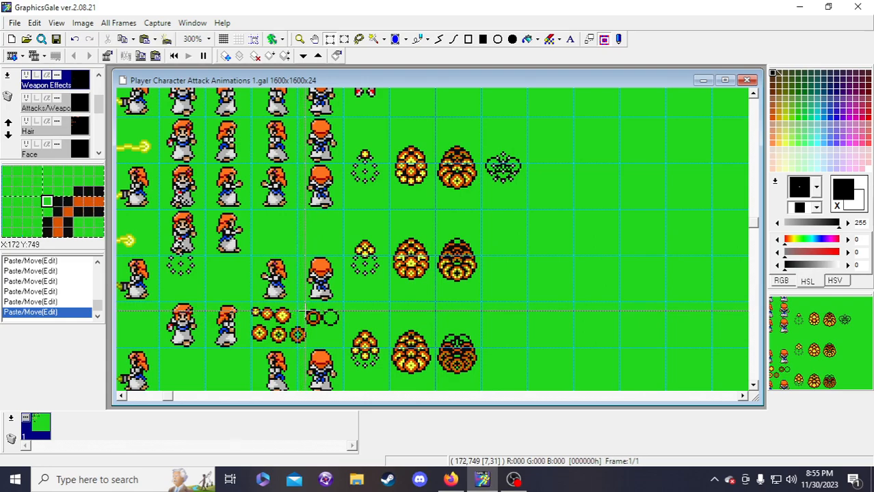
- Copy the red-filled ring onto the lower-left side of the new black ring cluster and save the file
left_click_drag(304, 311, 493, 172)
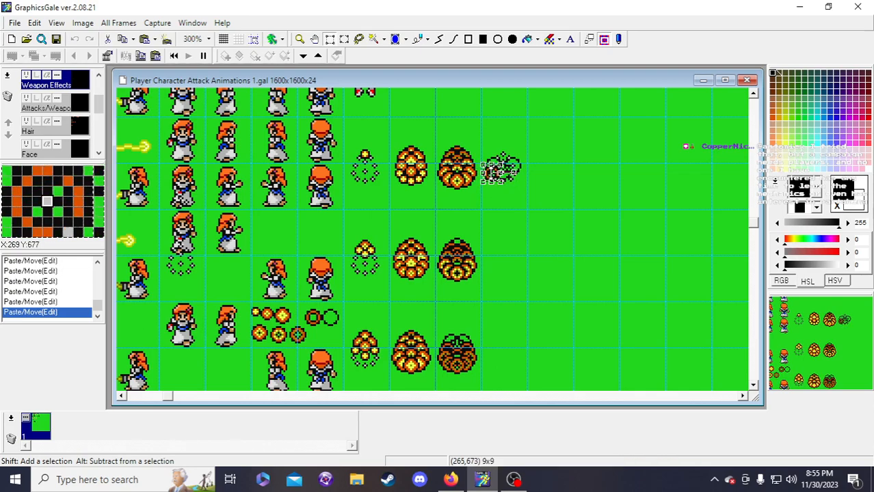
scroll(535, 234, "up", 2)
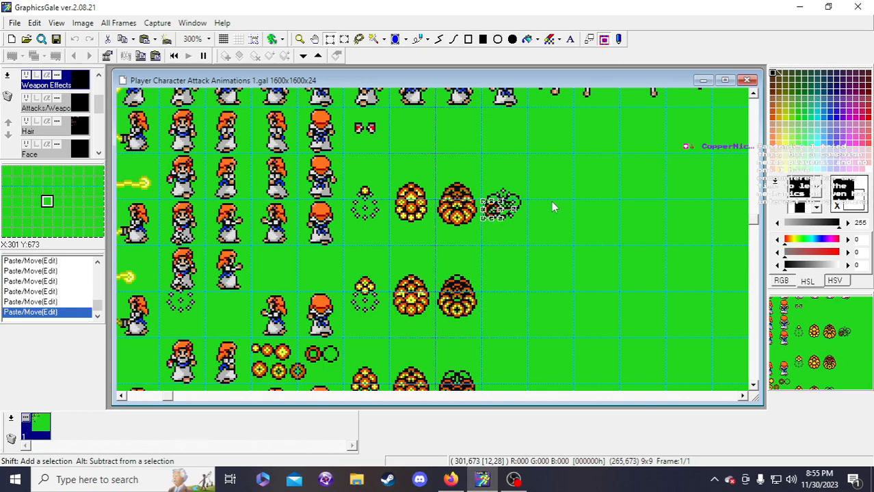
left_click(552, 202)
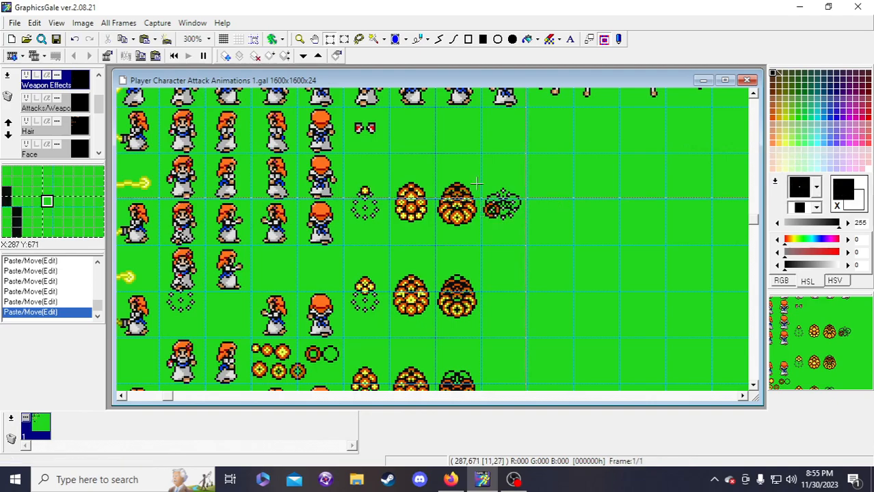
left_click(56, 39)
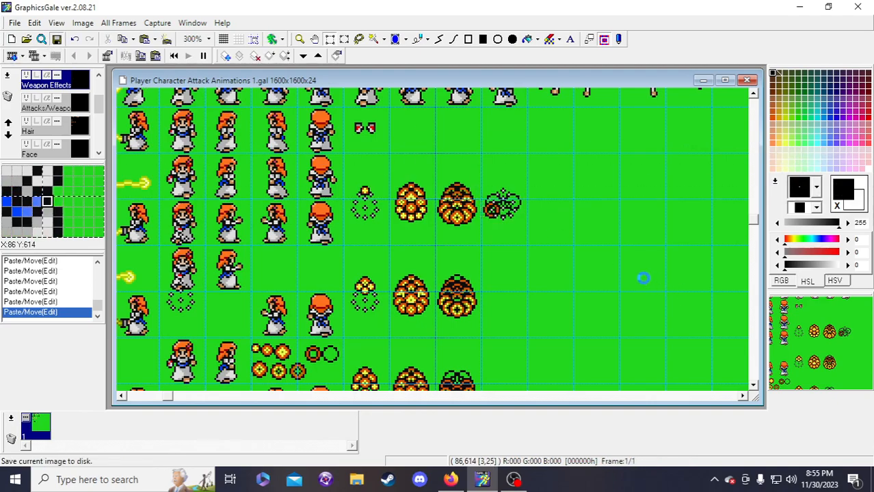
- Place another red ring on the lower-right side of the cluster, level with the first red ring, and save the file
key("ctrl+v")
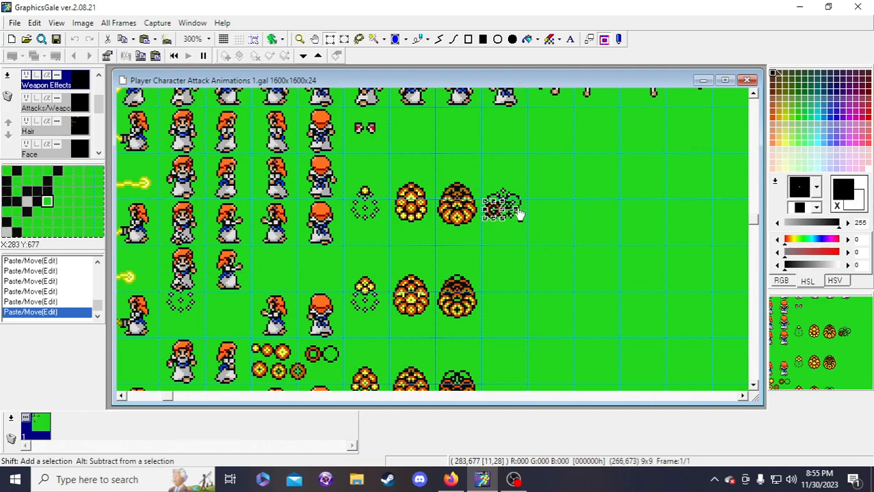
key("Right")
key("Right")
key("Right")
key("Right")
key("Right")
key("Right")
key("Right")
key("Right")
key("Right")
key("Right")
key("Right")
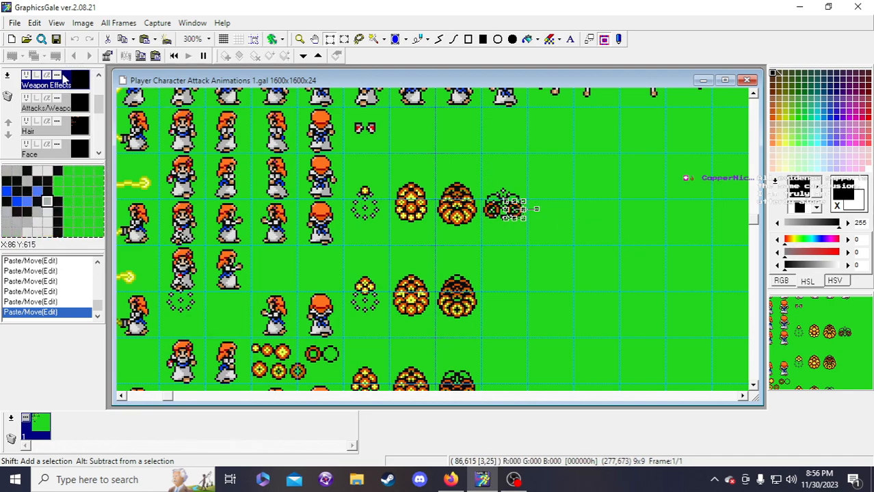
left_click(557, 255)
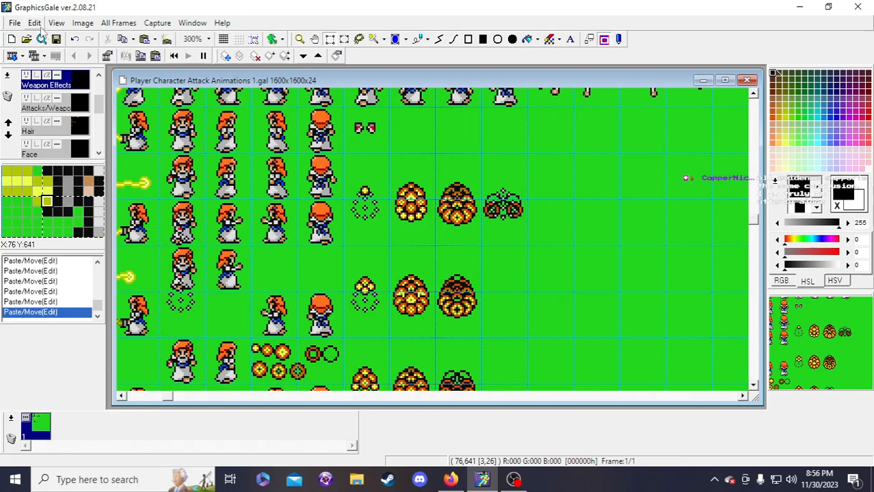
left_click(57, 39)
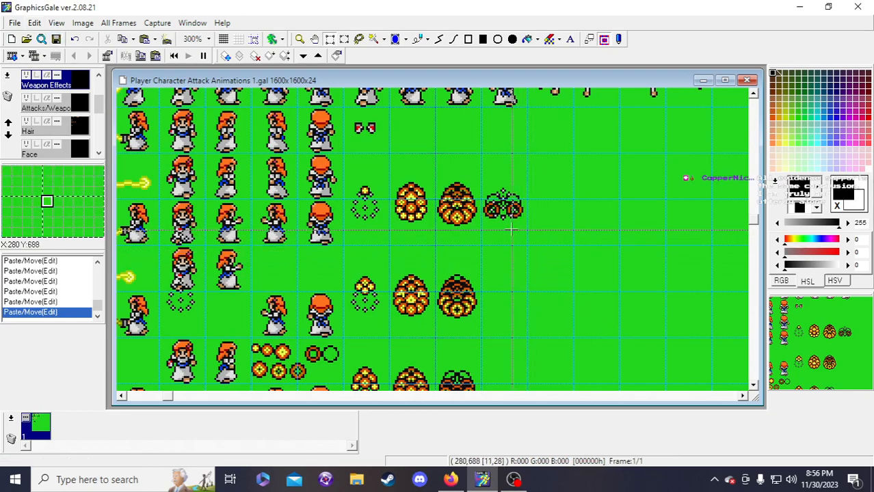
- Paste a third red ring 3 pixels lower and slightly inward on the right side of the explosion cluster
key("ctrl+v")
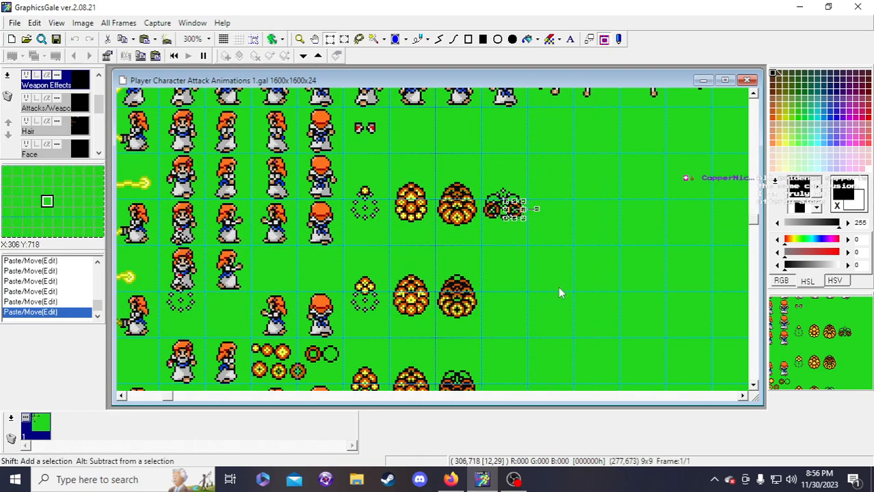
key("Down")
key("Down")
key("Down")
key("Left")
key("Left")
key("Left")
key("Right")
key("Down")
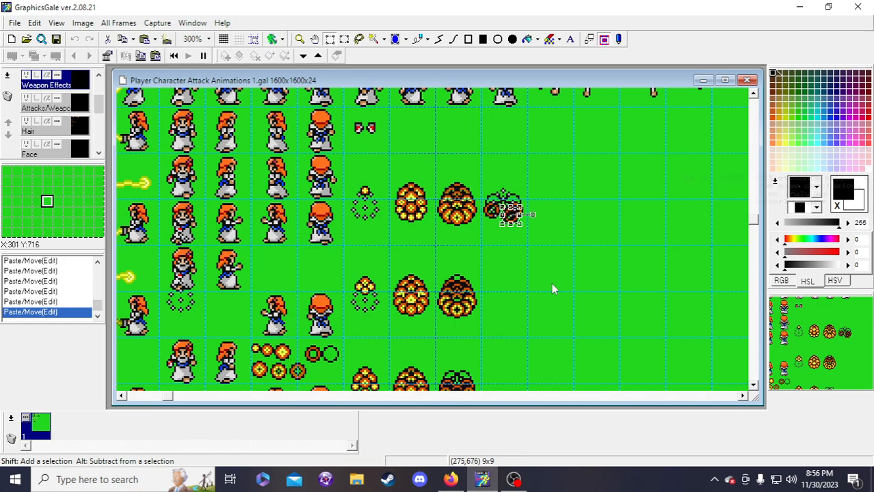
- Place a matching red ring at the same height on the lower-left side of the explosion cluster
key("Left")
key("Left")
key("Left")
key("Left")
key("Left")
key("Left")
key("Left")
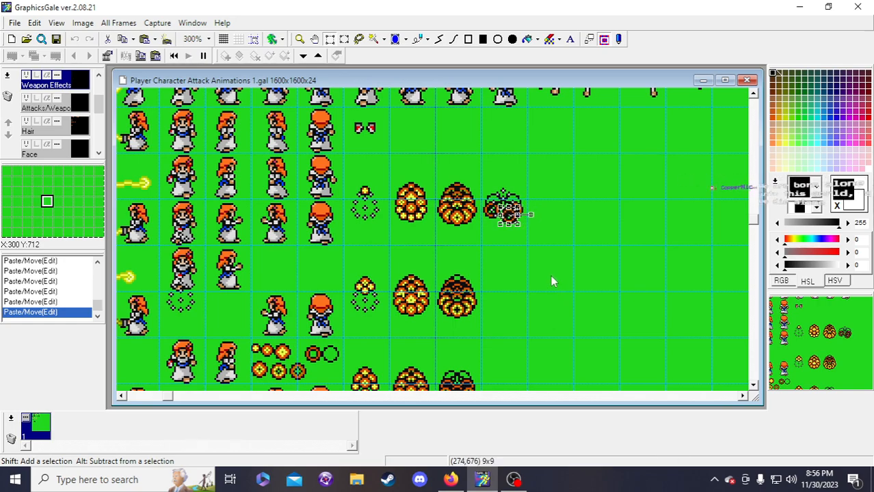
key("Left")
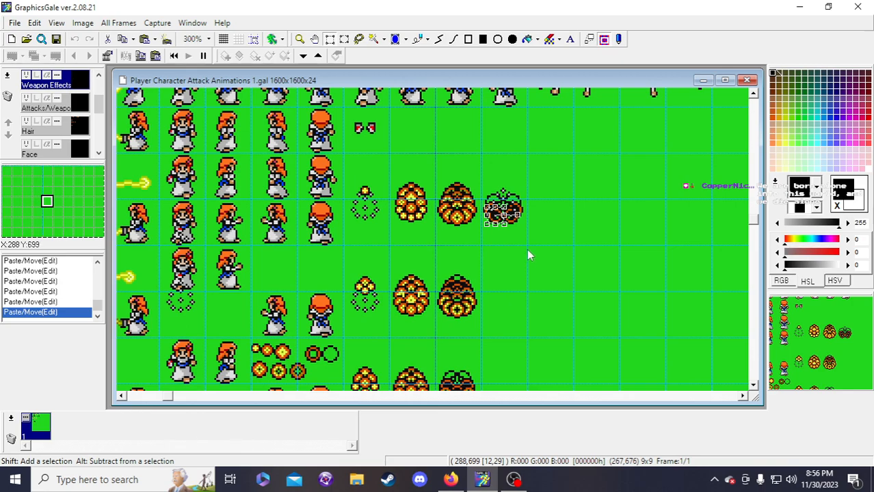
- Place a last red ring at the bottom centre of the cluster, 1 pixel lower than its neighbours, and save the file
key("Right")
key("Right")
key("Right")
key("Right")
key("Down")
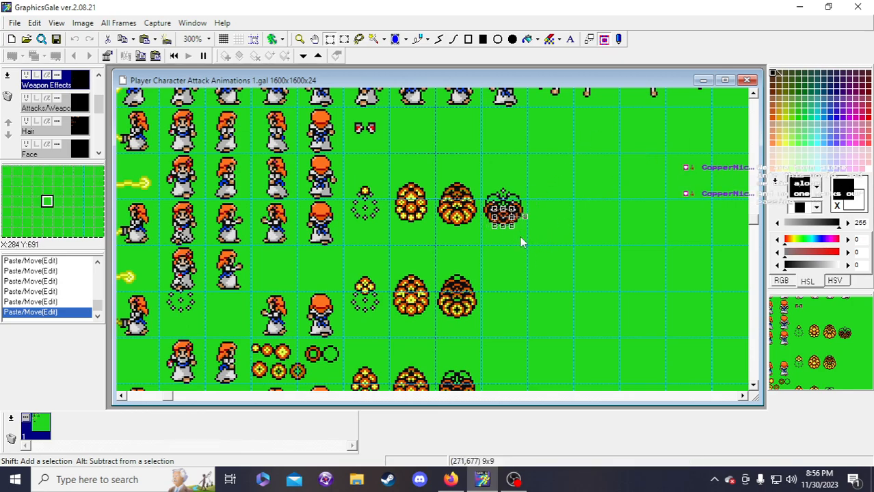
left_click(603, 218)
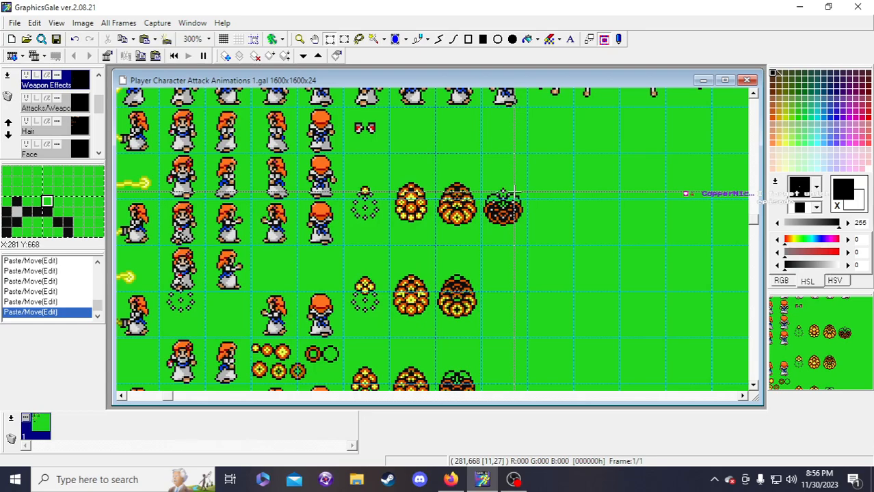
left_click(57, 39)
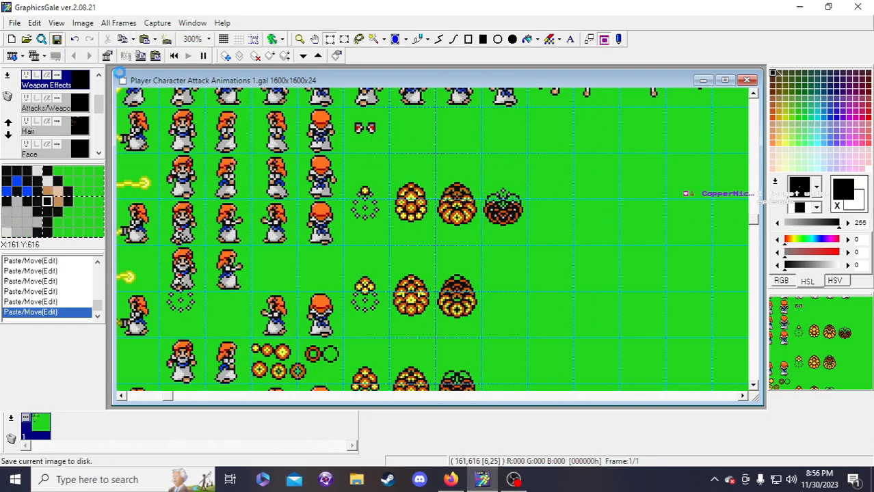
- On the full-character layer, move the dotted guide from the finished explosion frame down to the matching cell of the middle explosion row
scroll(657, 286, "down", 1)
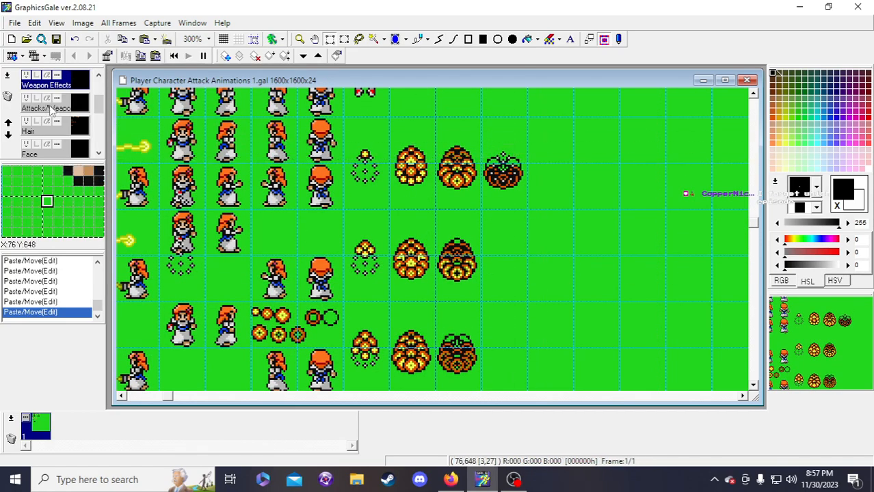
scroll(48, 108, "up", 2)
left_click(260, 36)
left_click_drag(494, 172, 521, 192)
left_click(149, 137)
left_click(81, 110)
left_click_drag(491, 128, 514, 207)
left_click_drag(505, 176, 521, 272)
left_click(555, 274)
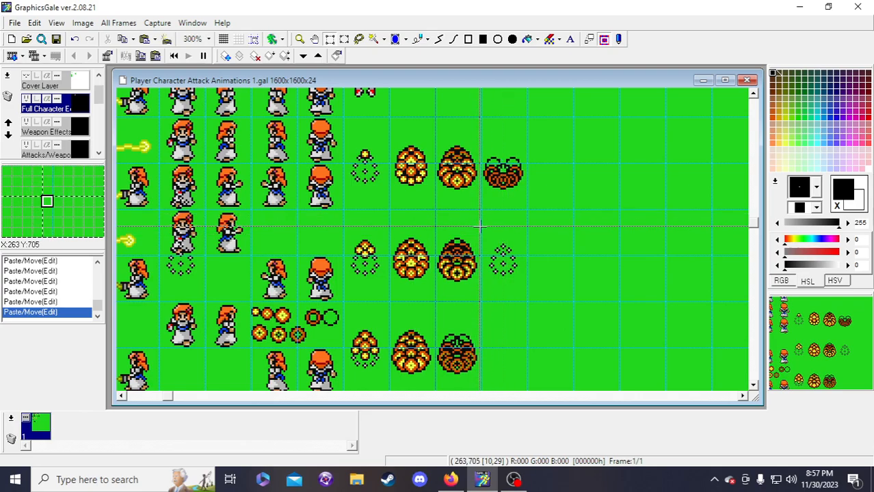
- Save the sprite sheet and toggle grid snapping
left_click(56, 39)
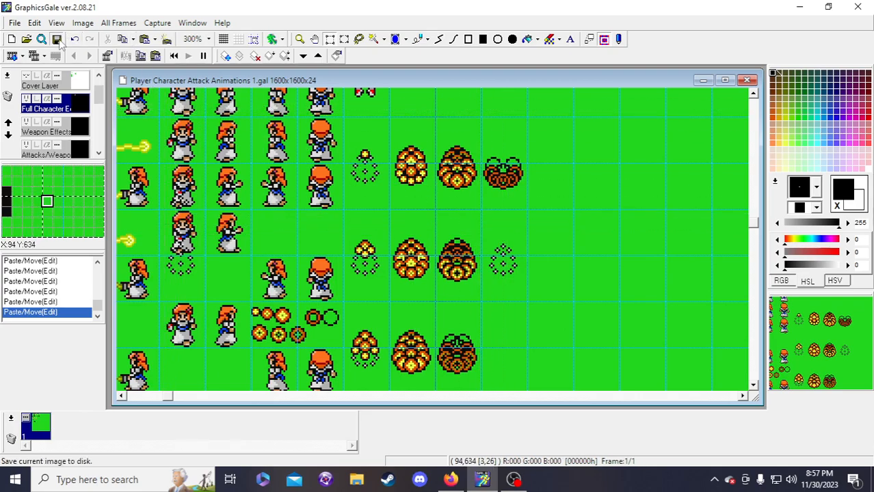
left_click(254, 41)
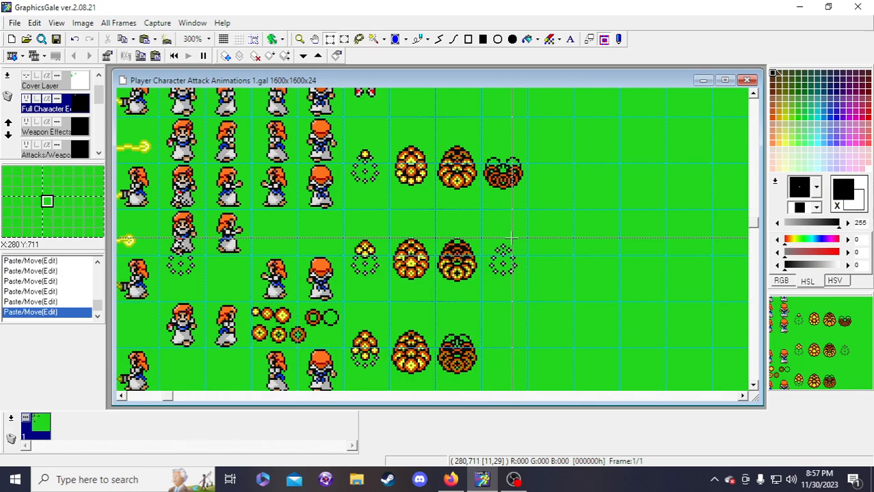
scroll(511, 238, "down", 1)
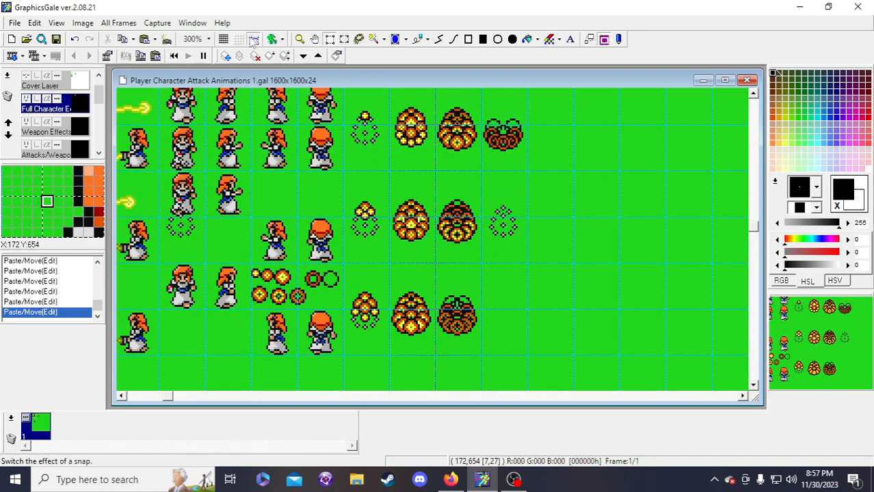
- With grid snapping off on the Weapon Effects layer, copy the hollow black ring onto the upper-left and upper-right of the middle row's guide
left_click(253, 40)
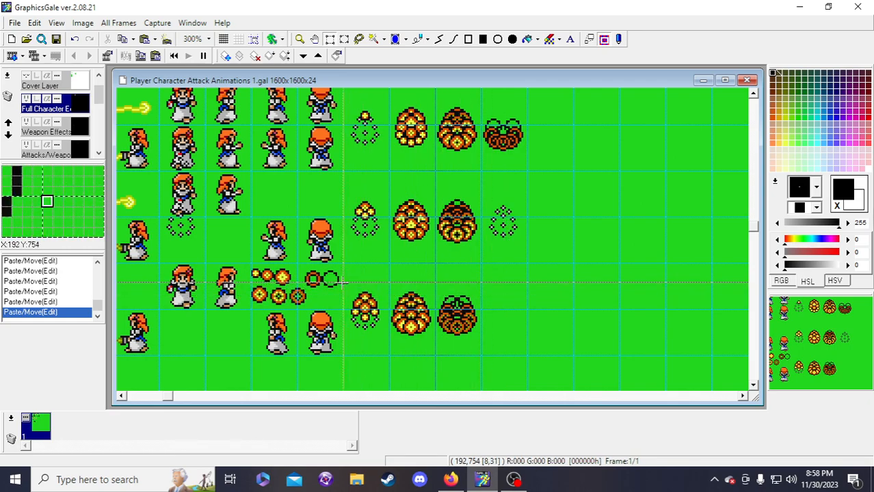
left_click(83, 127)
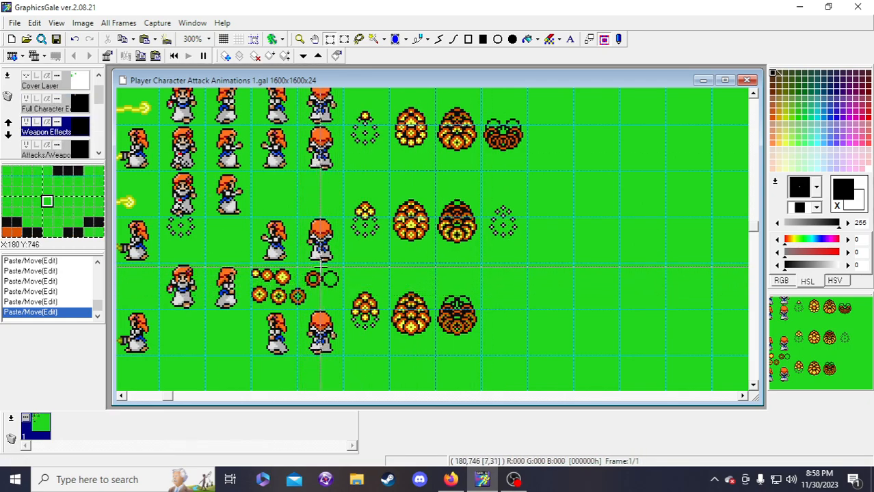
left_click_drag(320, 272, 493, 231)
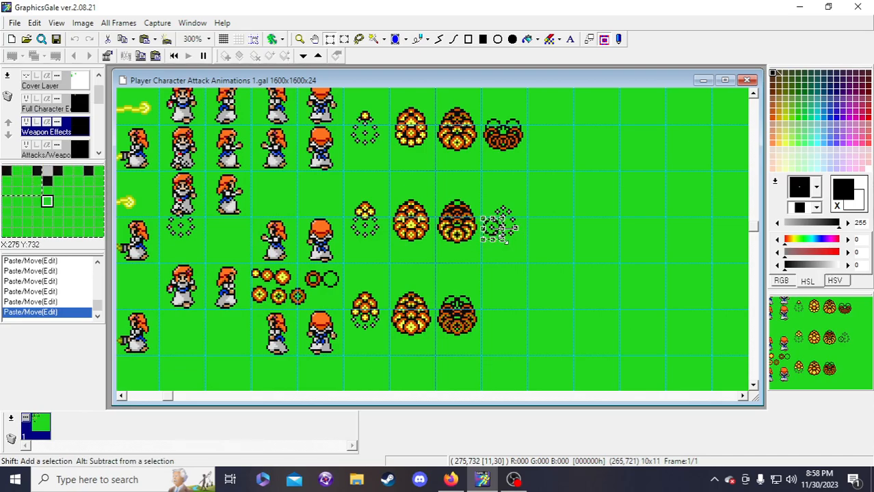
left_click_drag(494, 240, 523, 257)
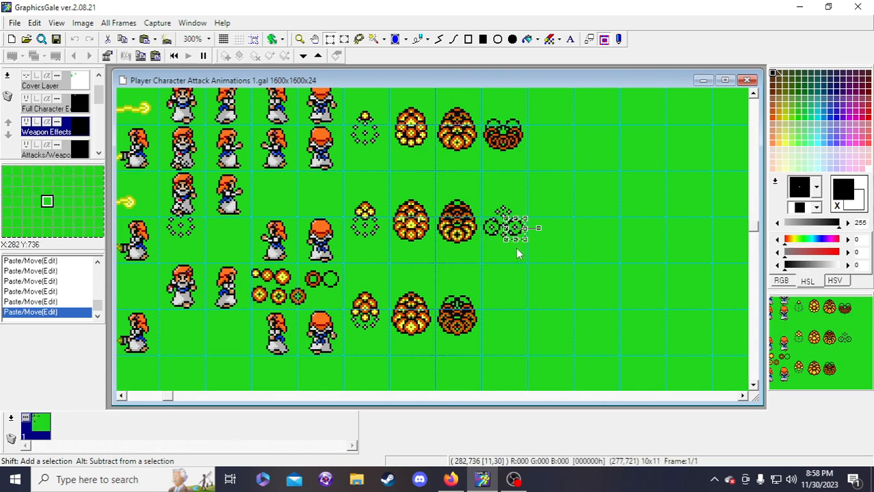
- Try to add overlapping hollow black rings at the lower sides and bottom centre of the middle row's cluster
mouse_move(511, 230)
left_mouse_down()
mouse_move(491, 230)
mouse_move(502, 250)
mouse_move(487, 235)
mouse_move(501, 235)
left_mouse_up()
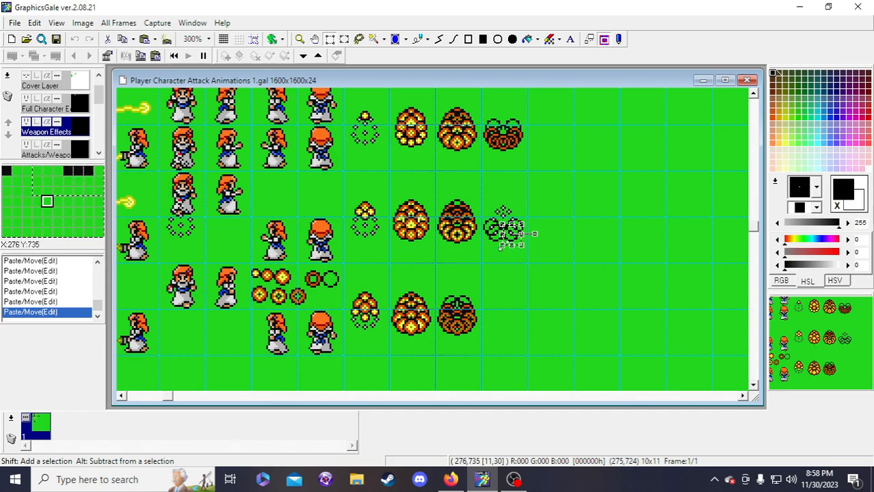
key("Down")
key("Down")
key("Left")
key("Left")
key("Left")
key("Left")
left_click(502, 259)
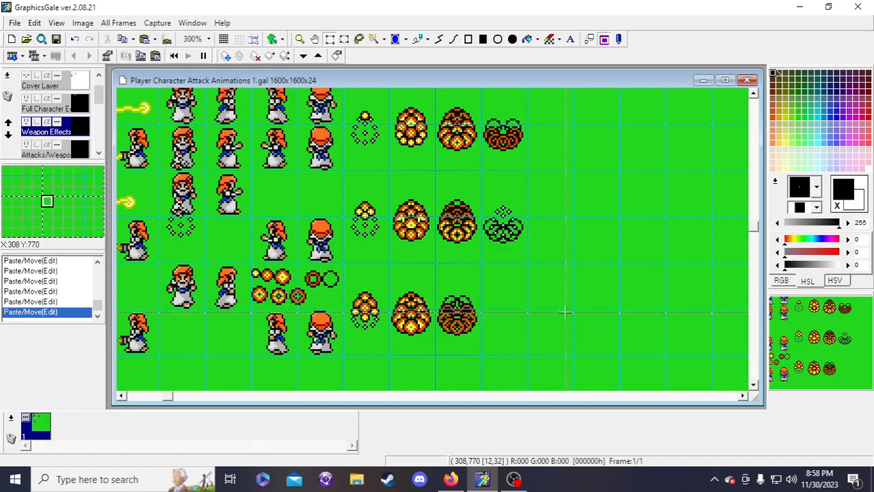
- Undo the last three ring placements, keeping only the two upper rings
key("ctrl+z")
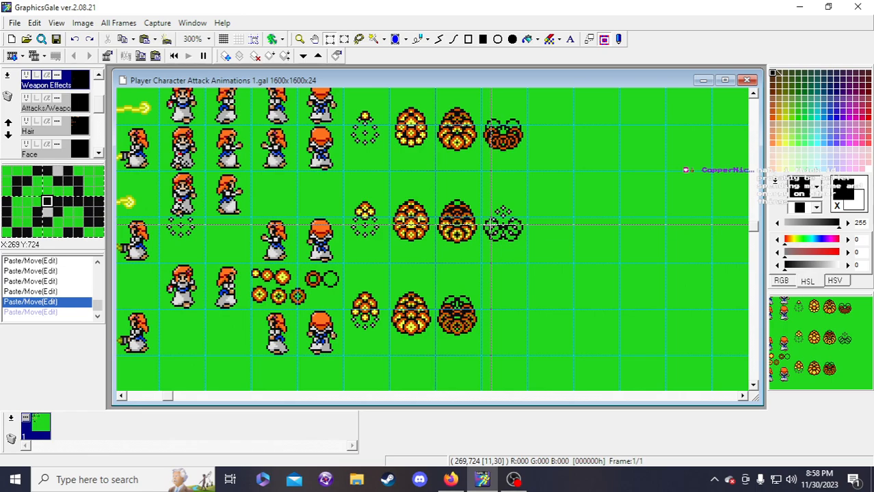
key("ctrl+z")
key("ctrl+z")
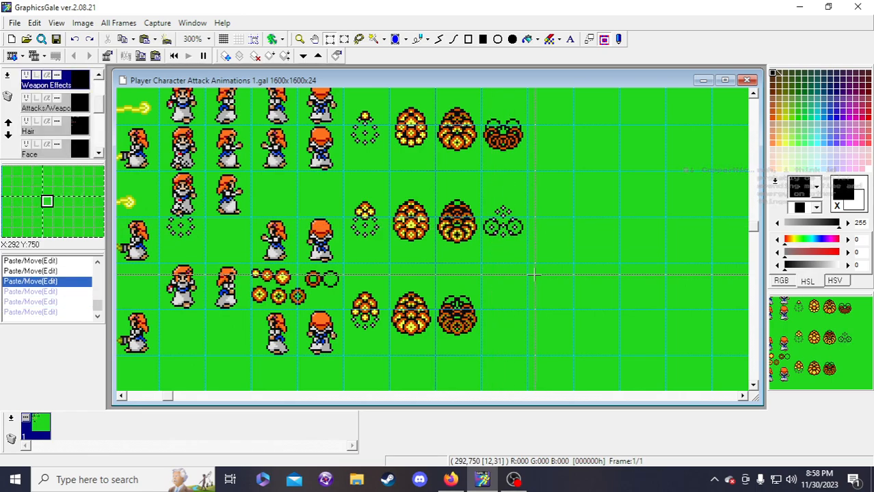
- Paste a hollow black ring at the lower left of the cluster, 3 pixels lower than the outer rings
key("ctrl+v")
key("Left")
key("Left")
key("Left")
key("Left")
key("Up")
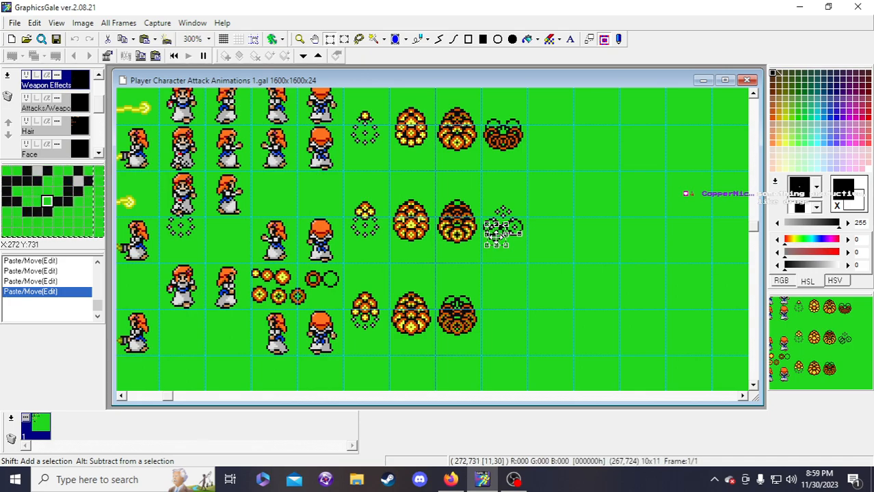
- Place a matching hollow black ring at the same height on the lower-right side, 7 pixels to the right
key("Right")
key("Right")
key("Right")
key("Right")
key("Right")
key("Right")
key("Right")
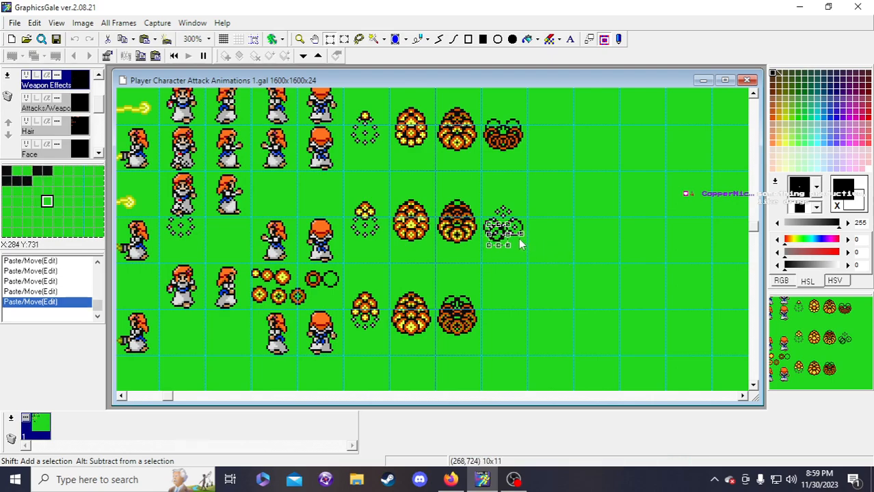
key("Right")
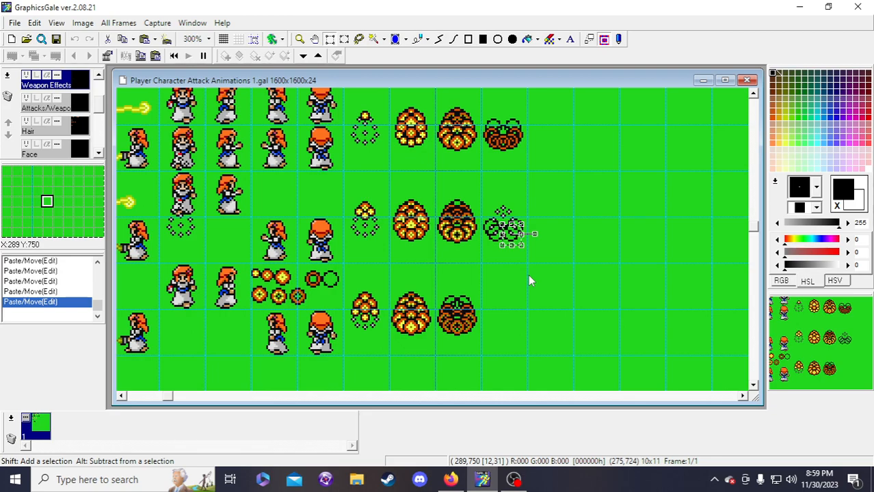
- Place a hollow black ring at the bottom centre of the cluster, 2 pixels lower than its neighbours, and save the file
key("Left")
key("Left")
key("Left")
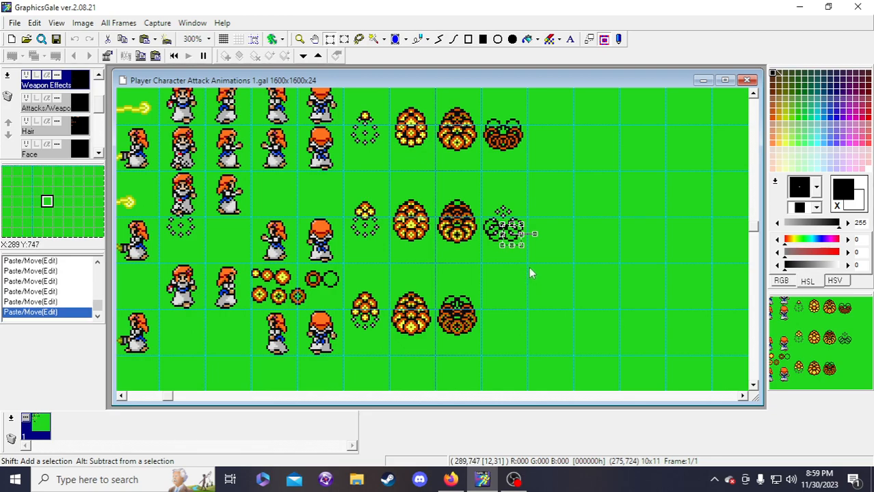
key("Left")
key("Down")
key("Down")
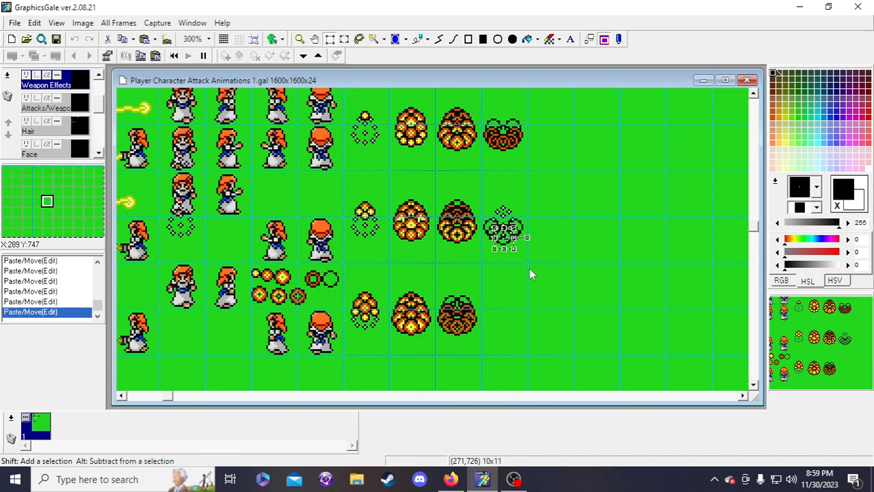
left_click(622, 256)
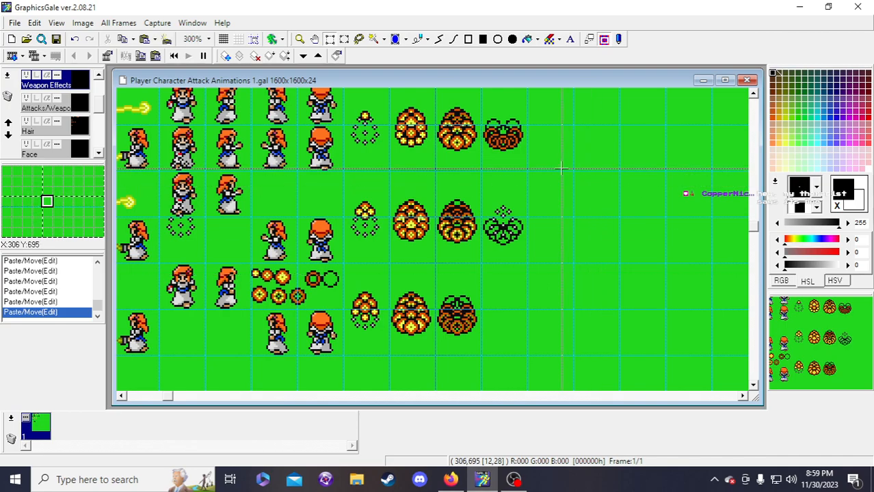
left_click(56, 39)
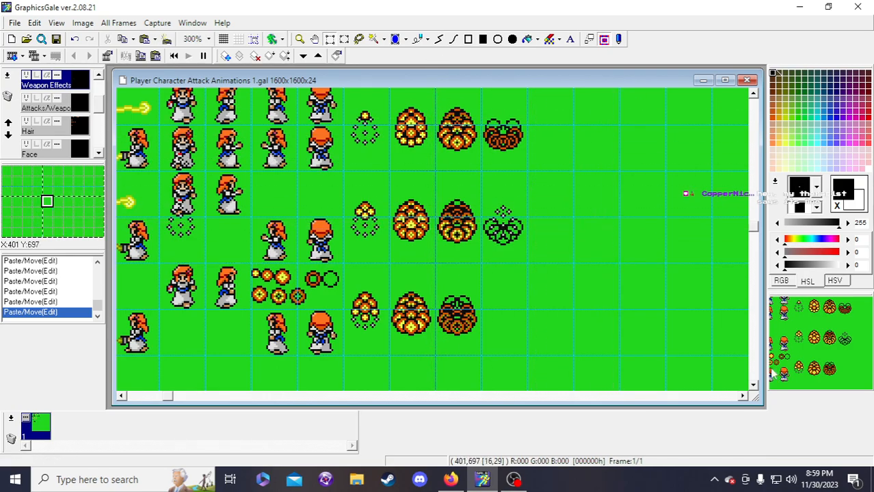
left_click(56, 39)
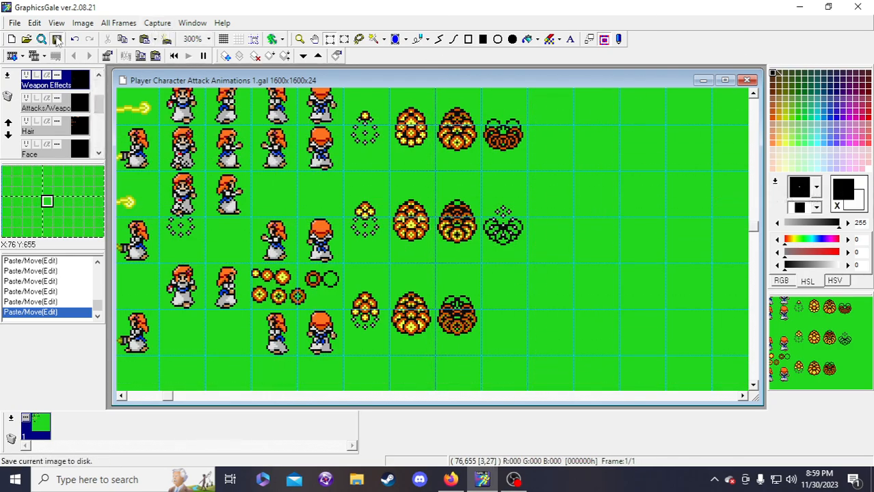
- On the full-character layer with grid snapping on, move the dotted guide off the middle row's newest frame to the bottom row and delete it
scroll(48, 96, "up", 1)
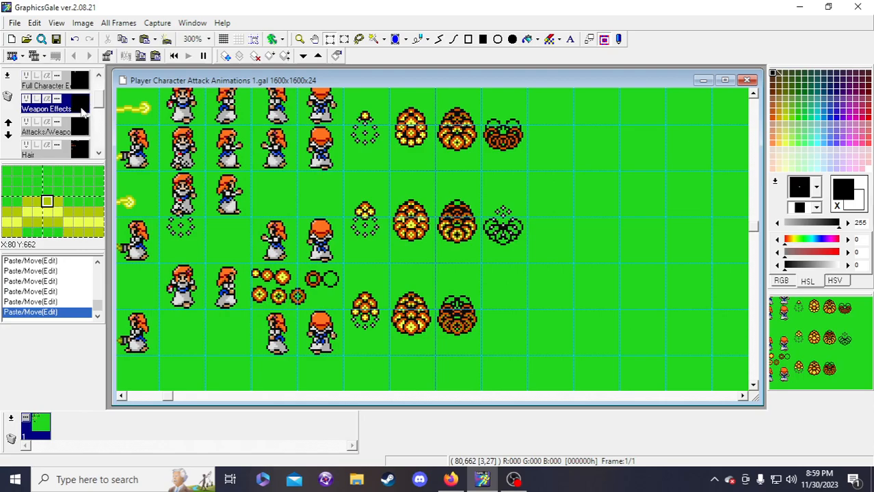
left_click(55, 83)
left_click(254, 39)
left_click_drag(482, 171, 521, 349)
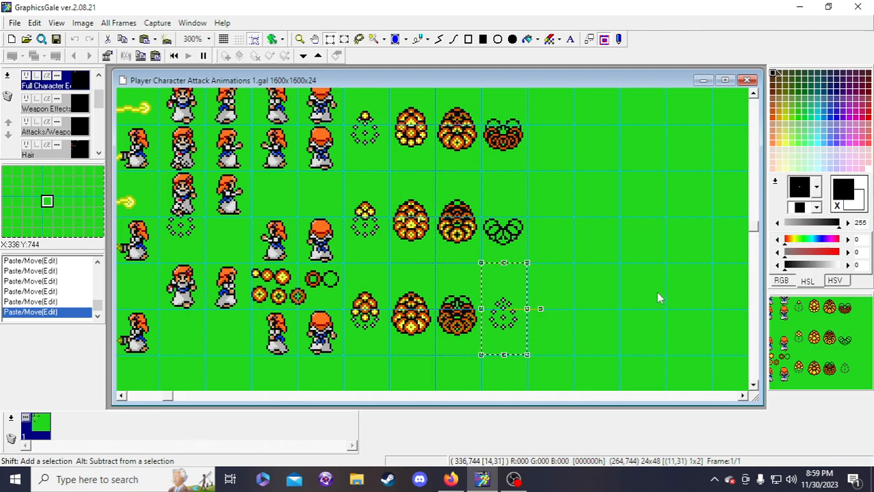
key("Delete")
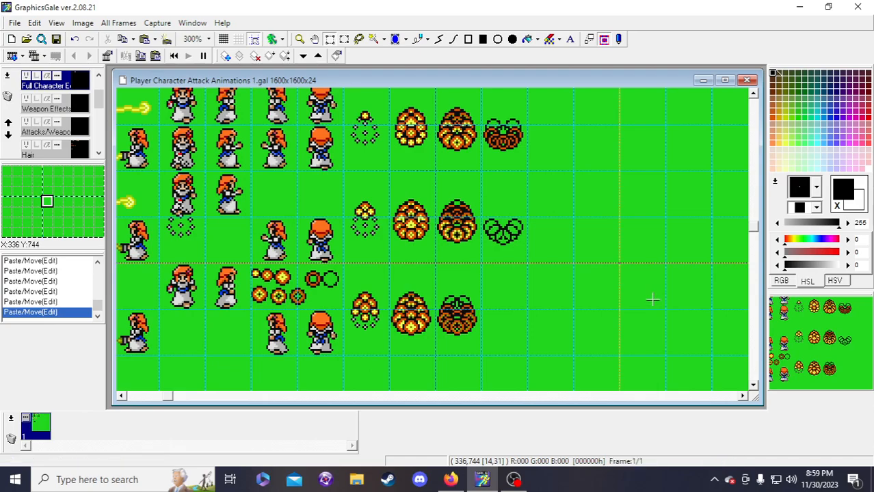
- Compare the explosion frames across the three rows of the sprite sheet
scroll(564, 331, "up", 2)
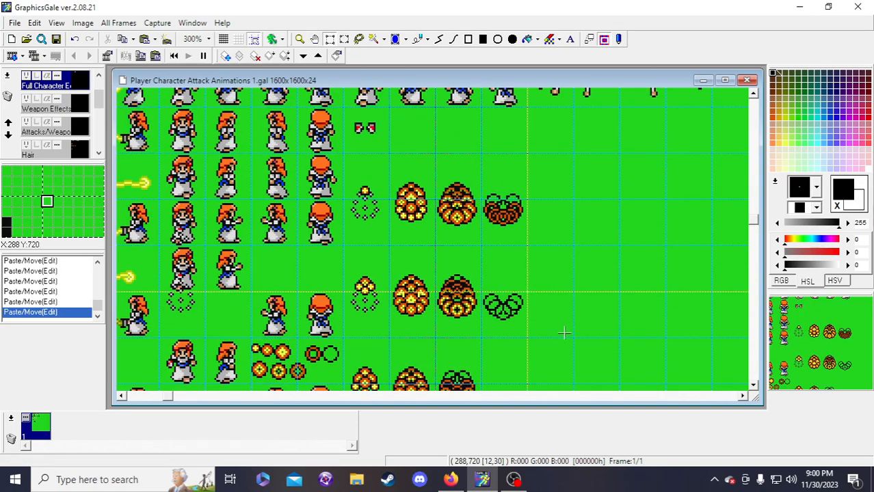
scroll(564, 332, "down", 1)
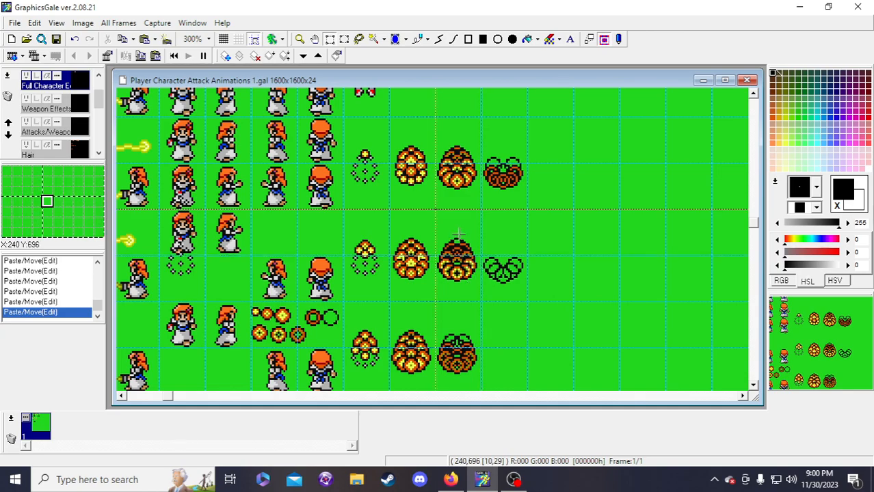
scroll(459, 233, "down", 2)
scroll(479, 249, "up", 4)
scroll(465, 274, "down", 2)
scroll(428, 228, "down", 3)
scroll(410, 249, "up", 3)
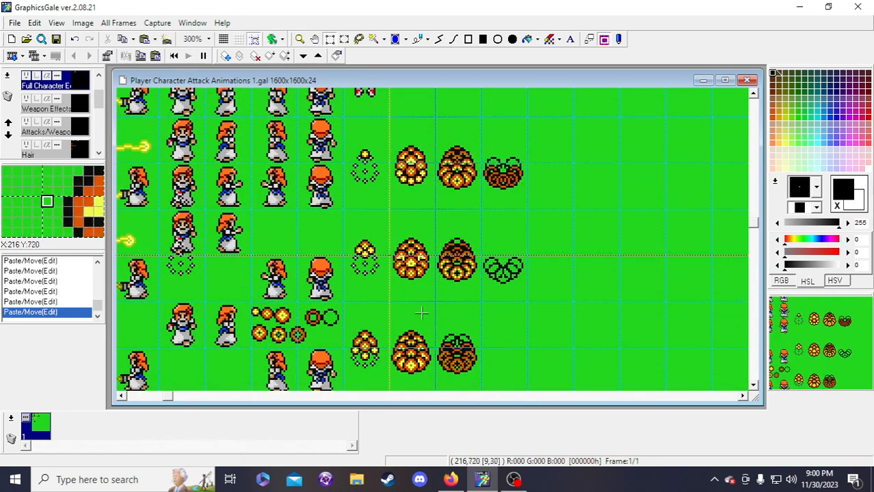
scroll(439, 295, "down", 2)
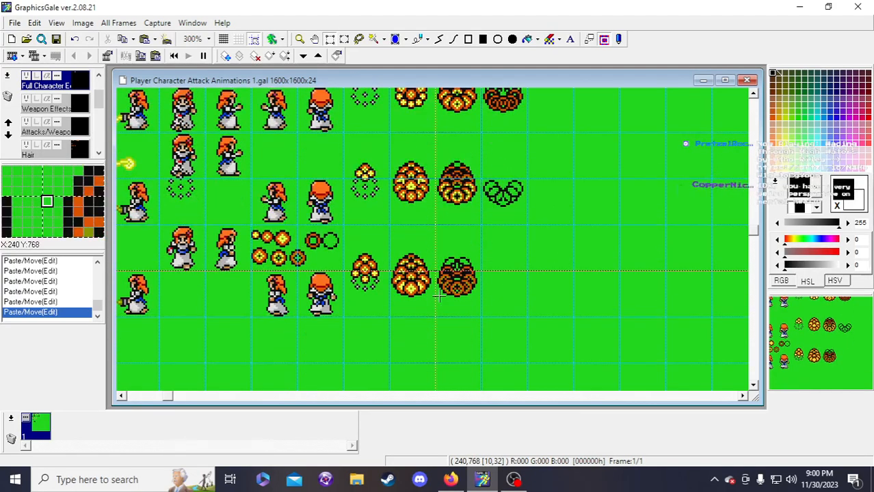
scroll(439, 296, "up", 2)
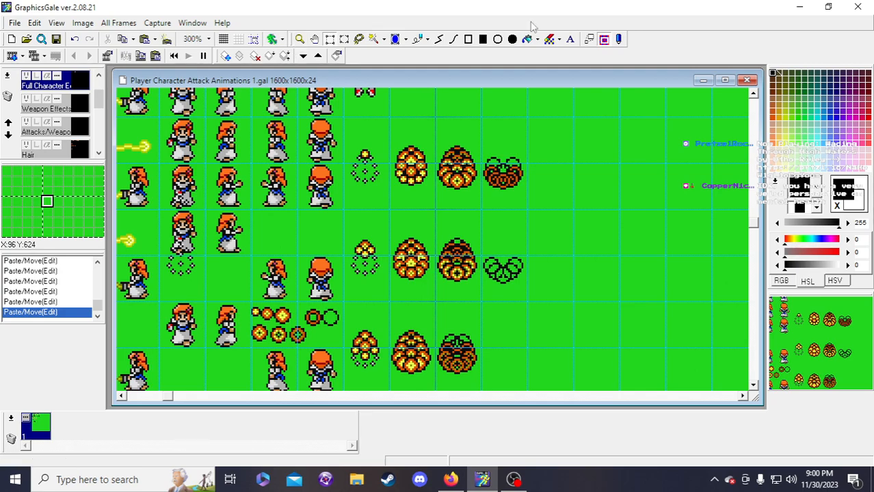
- Save the sprite sheet while reviewing the upper explosion row
left_click(55, 41)
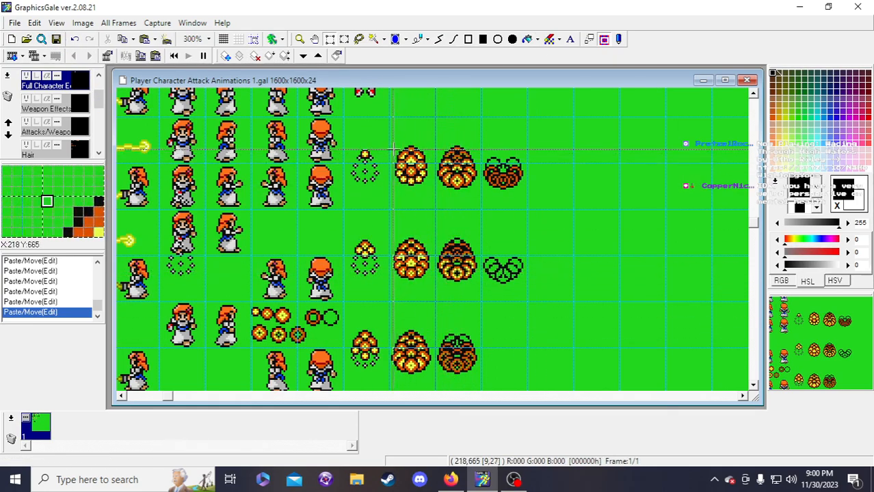
scroll(393, 147, "up", 2)
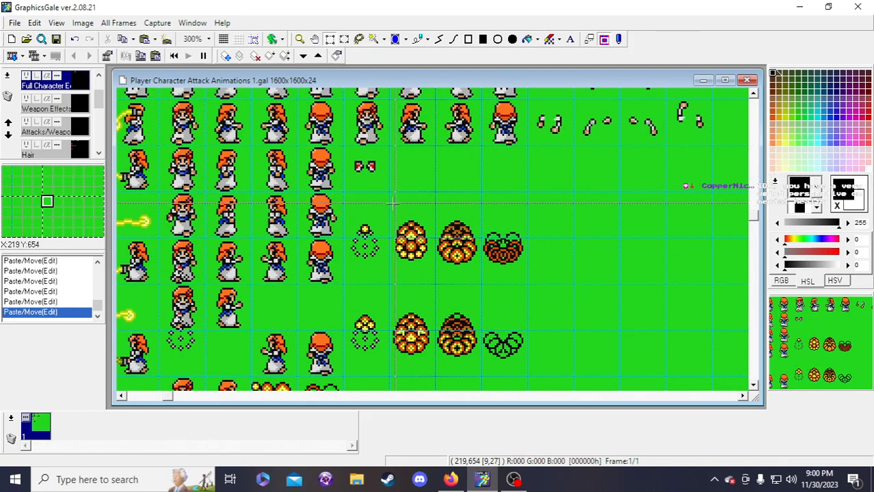
scroll(392, 192, "down", 1)
scroll(400, 192, "up", 1)
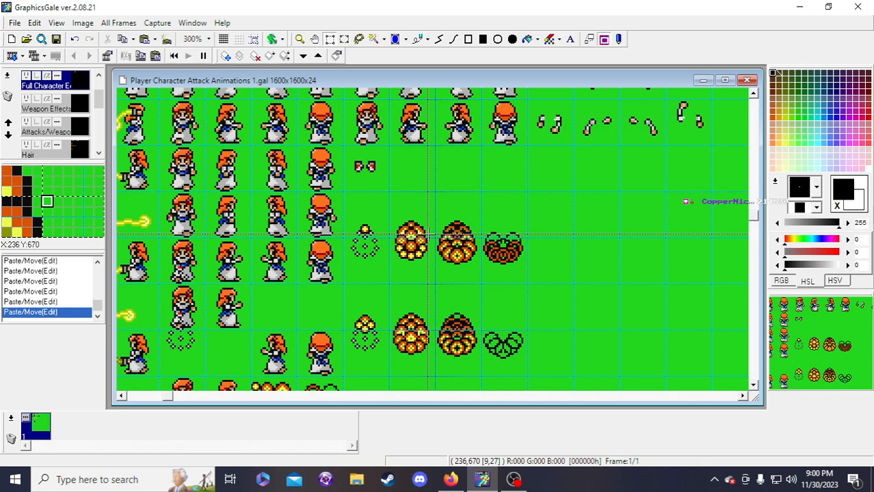
left_click(57, 39)
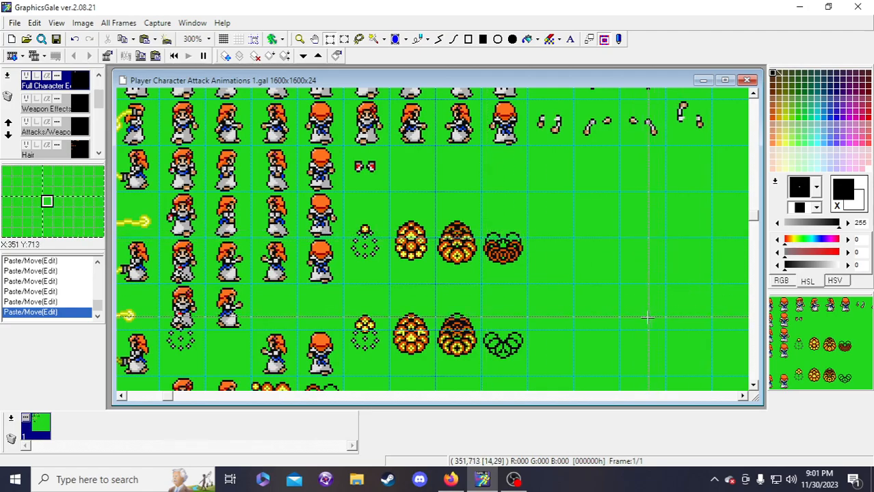
- Examine the fading ring frames at the end of each explosion row against the earlier frames
scroll(540, 260, "down", 5)
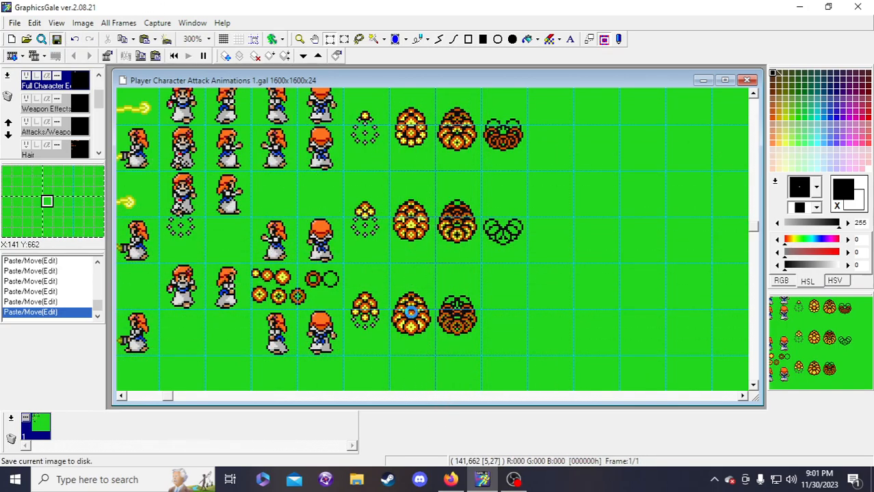
scroll(387, 223, "up", 2)
scroll(387, 223, "down", 2)
scroll(387, 223, "up", 1)
scroll(387, 223, "up", 1)
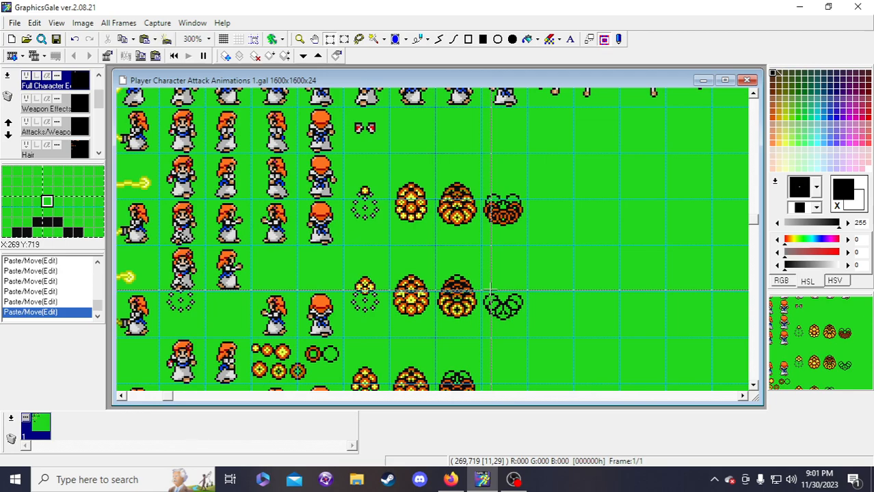
scroll(490, 290, "down", 1)
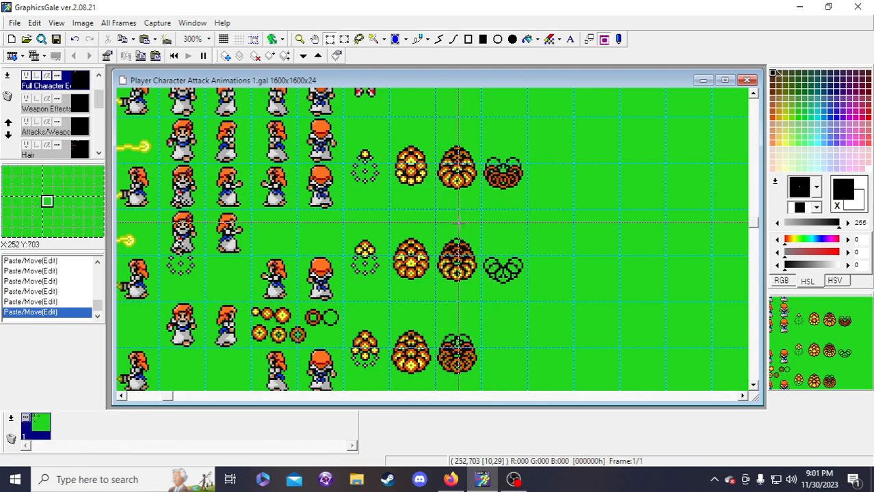
scroll(458, 223, "down", 2)
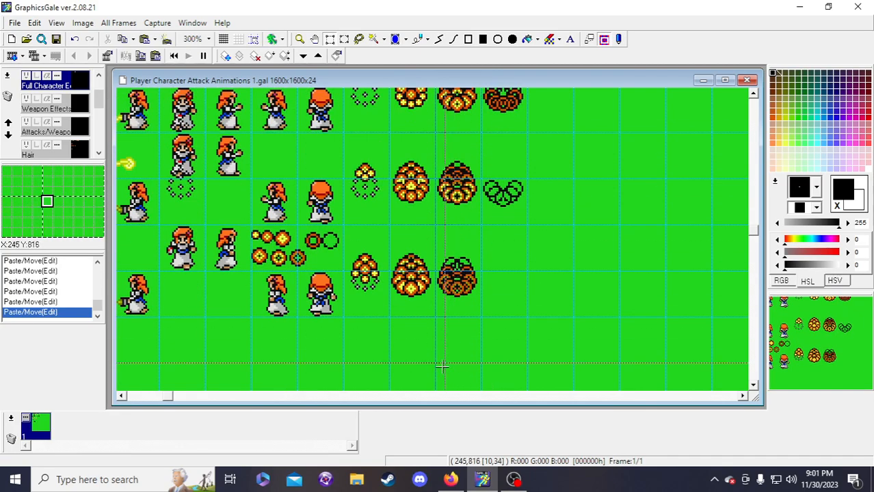
scroll(445, 351, "up", 2)
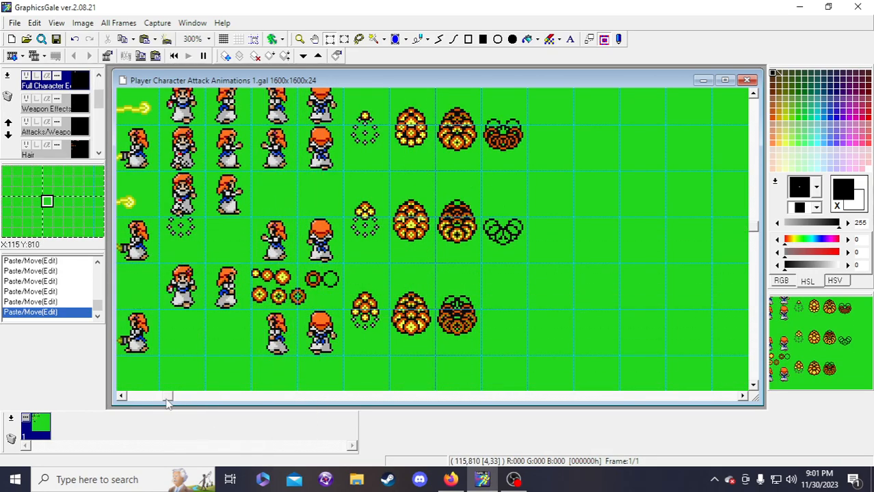
- Hide the cell grid and zoom out to 100% to view the whole set of attack animations
left_click_drag(167, 399, 151, 404)
scroll(283, 322, "up", 3)
scroll(376, 169, "down", 2)
left_click(238, 39)
left_click(239, 54)
scroll(327, 154, "up", 2)
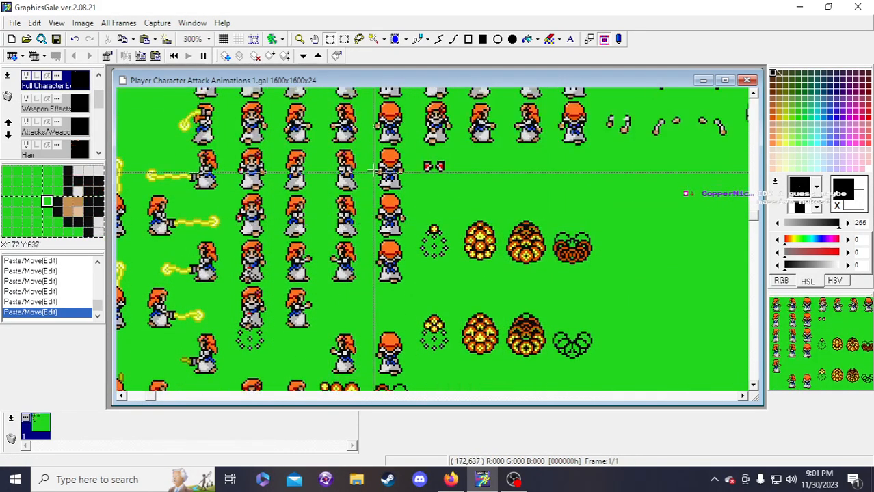
left_click(300, 39)
right_click(417, 246)
right_click(423, 262)
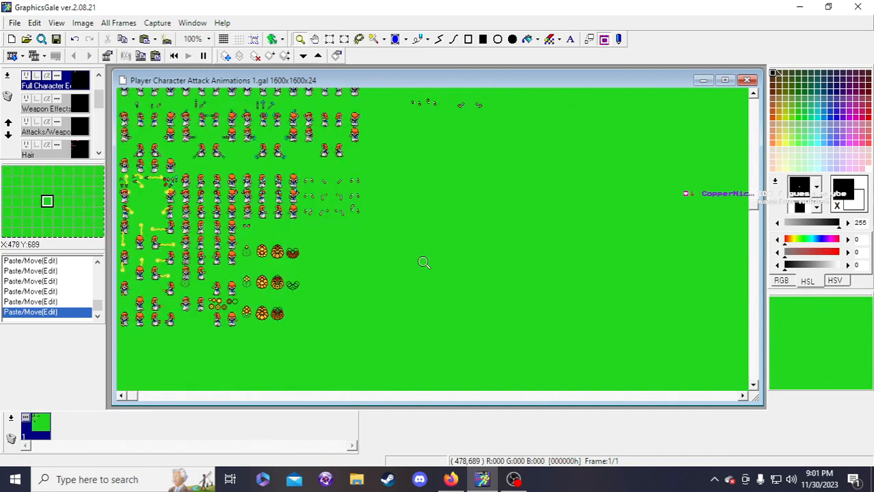
- Zoom in to 200% on the character and explosion rows, and save the sprite sheet
left_click(190, 297)
scroll(365, 297, "up", 1)
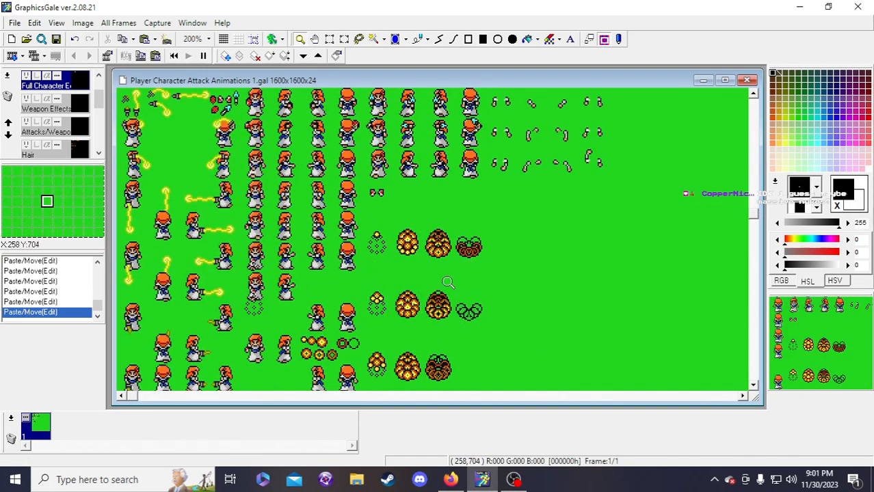
scroll(441, 311, "down", 1)
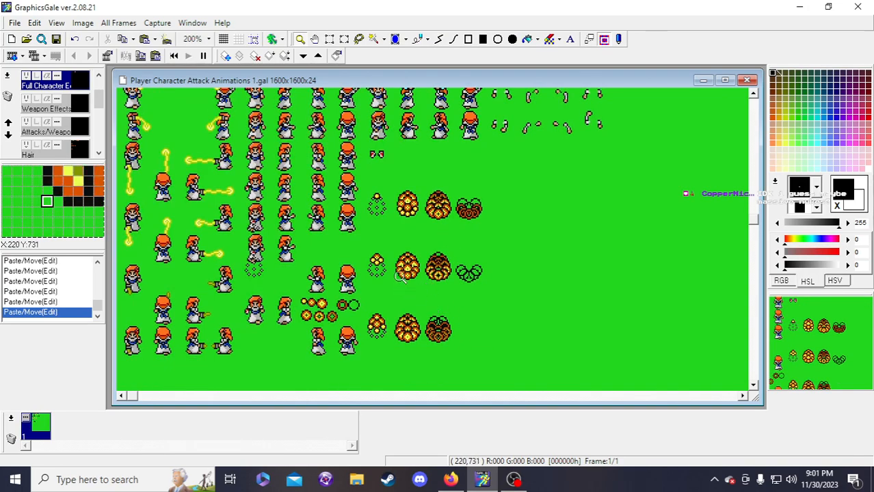
scroll(326, 244, "up", 1)
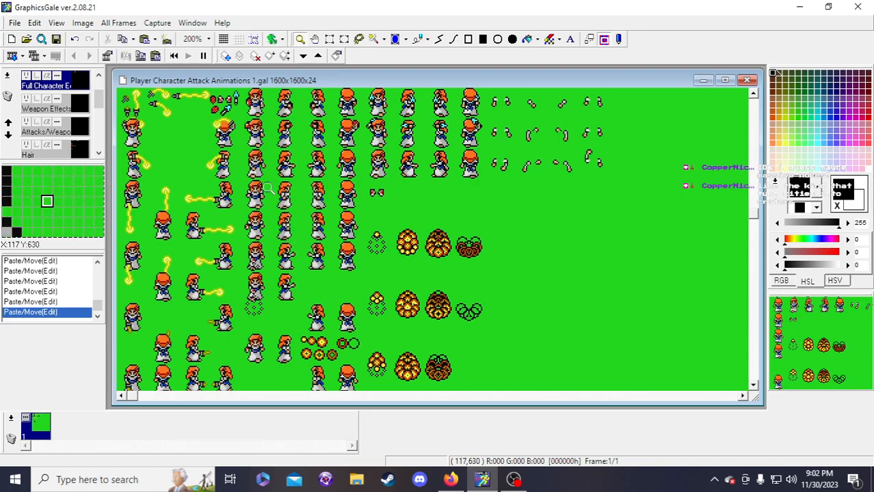
scroll(296, 197, "up", 1)
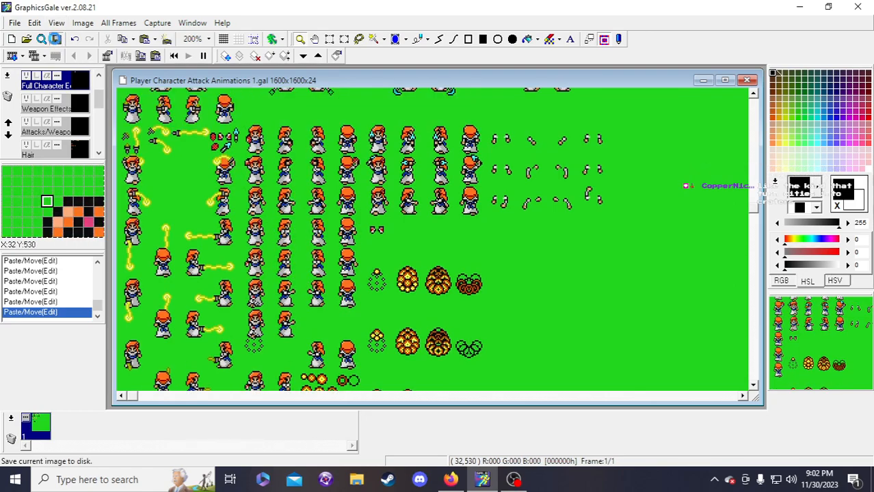
left_click(56, 39)
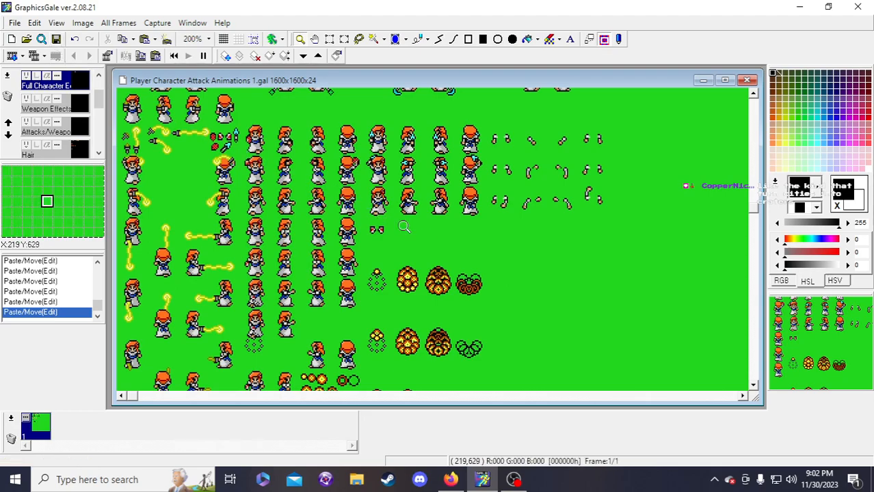
scroll(454, 258, "down", 1)
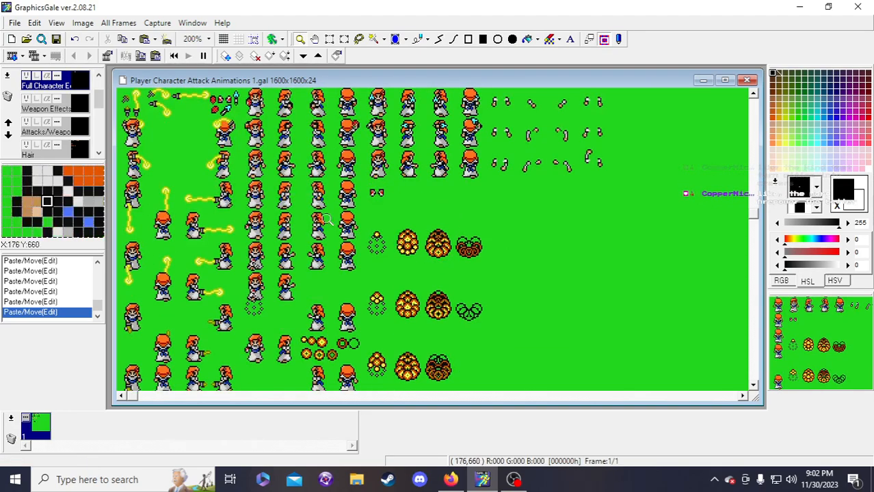
left_click(58, 45)
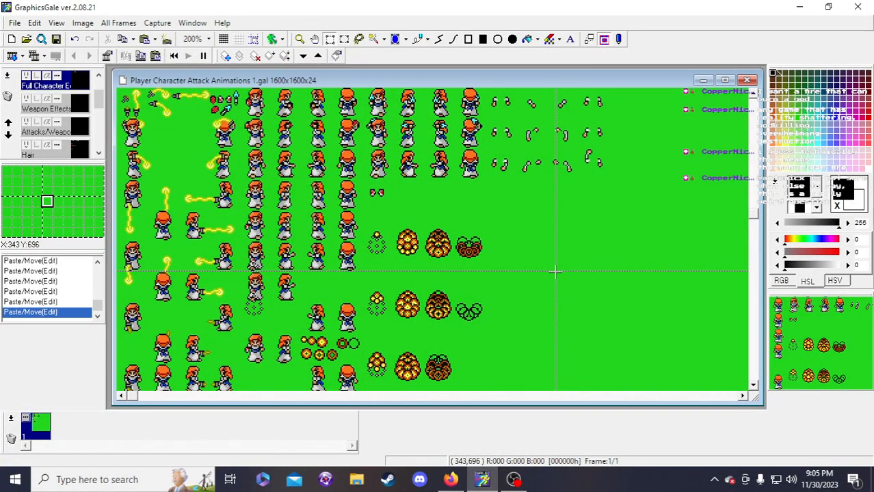
- Review the spacing of the explosion frames and ring pieces beside the character rows
scroll(273, 287, "down", 2)
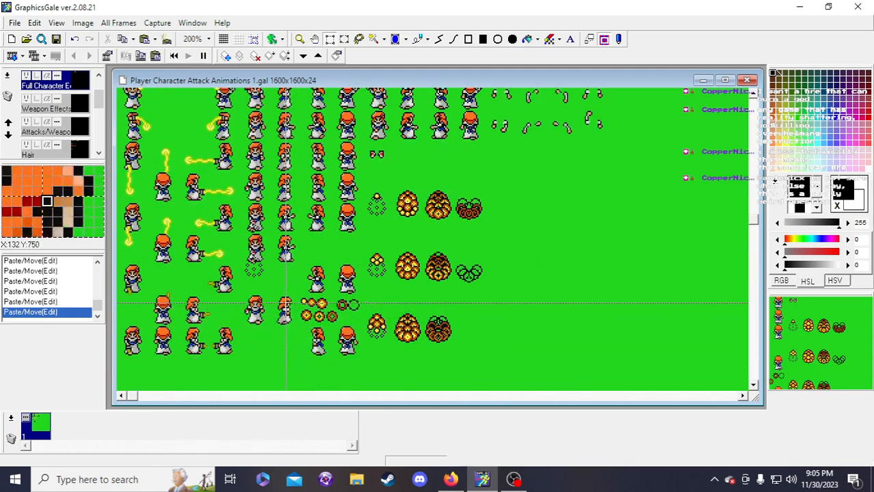
scroll(280, 321, "up", 2)
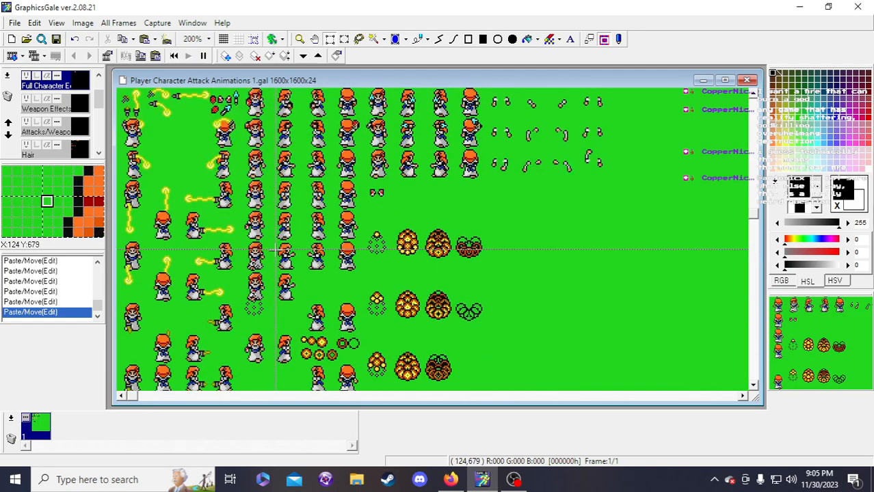
scroll(328, 335, "down", 4)
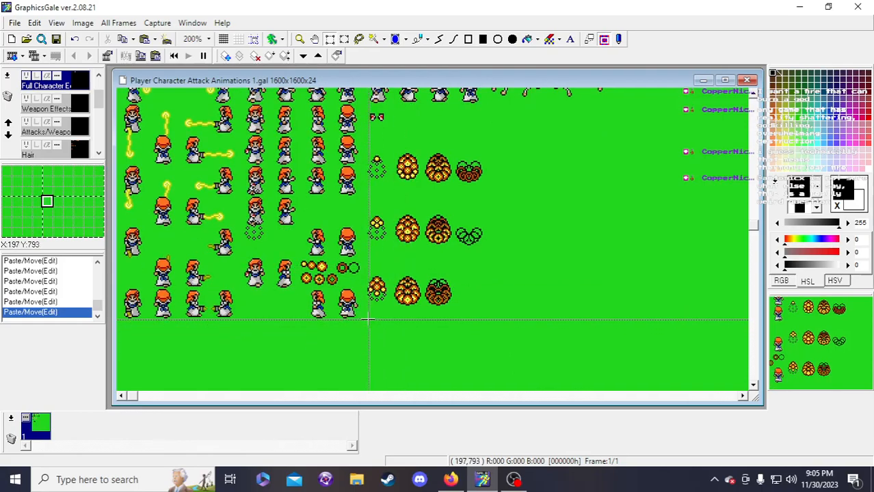
scroll(362, 318, "up", 4)
scroll(397, 220, "up", 2)
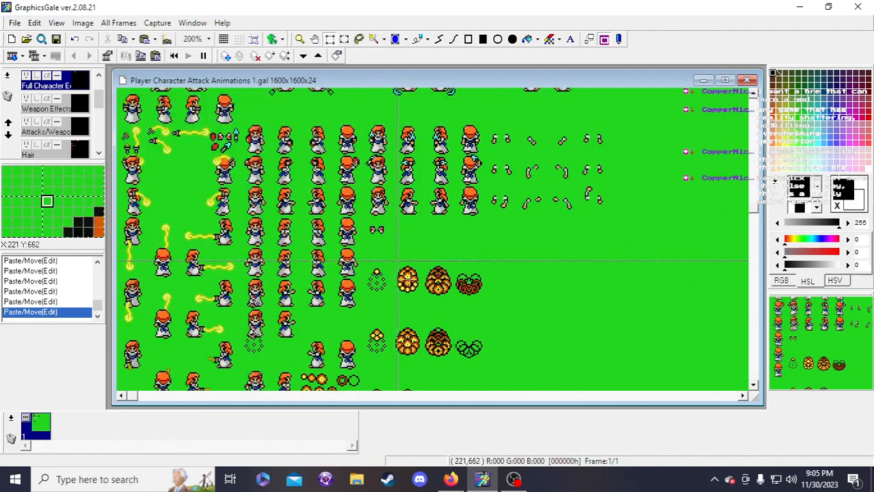
scroll(370, 273, "down", 4)
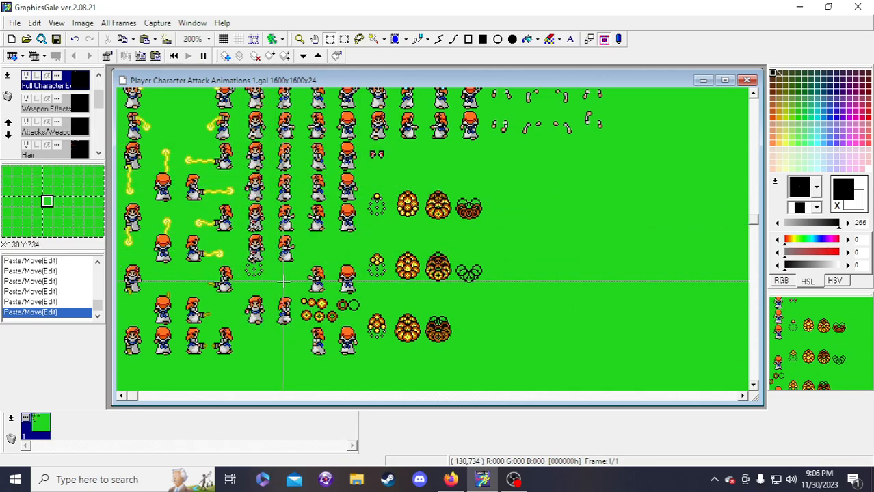
scroll(287, 243, "up", 2)
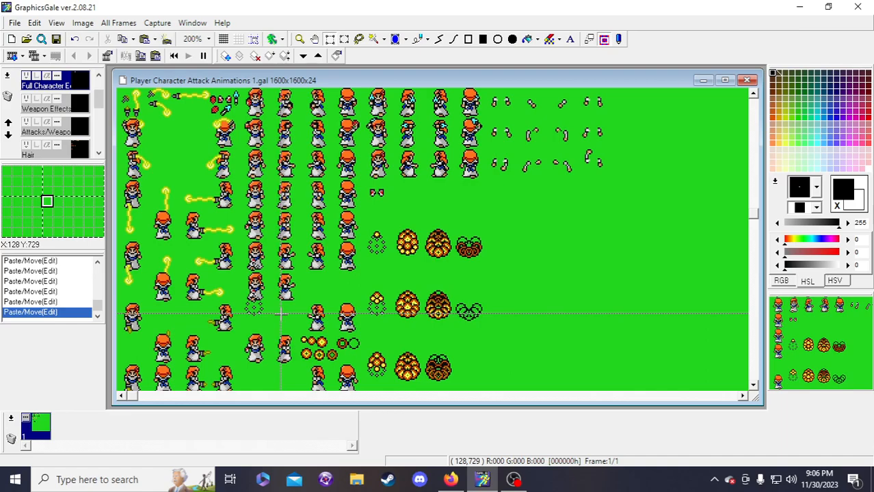
- Show the 24x24 custom grid over the sprite sheet and turn on snapping
left_click(252, 39)
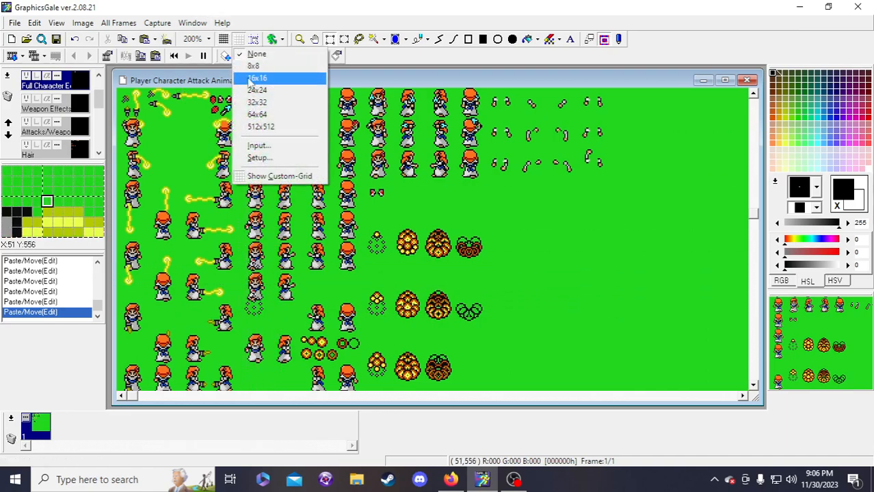
left_click(255, 90)
scroll(273, 205, "down", 1)
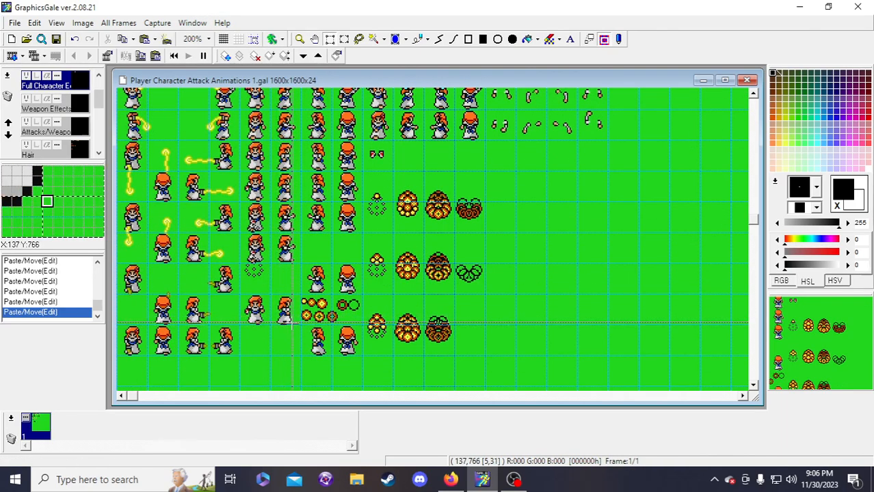
scroll(306, 325, "up", 1)
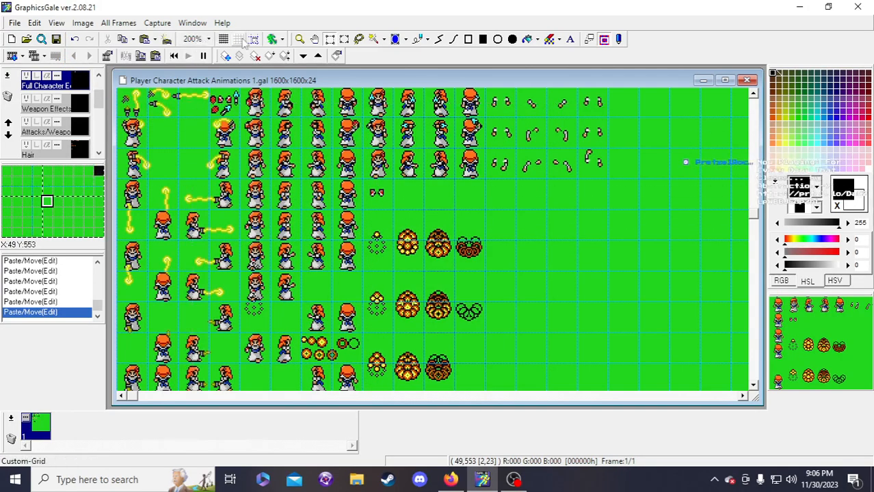
left_click(72, 106)
left_click(254, 40)
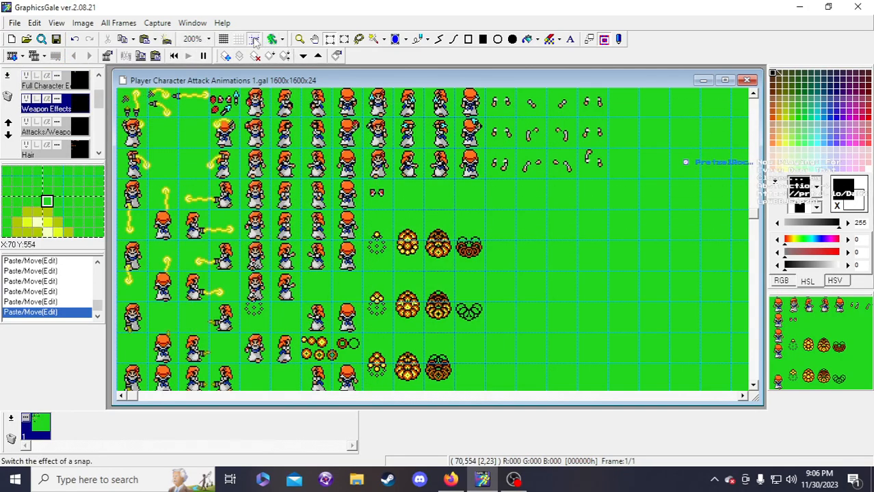
- On the Attacks/Weapons layer, move the small red two-piece cell to the empty cell at the end of the lowest explosion row
left_click(56, 133)
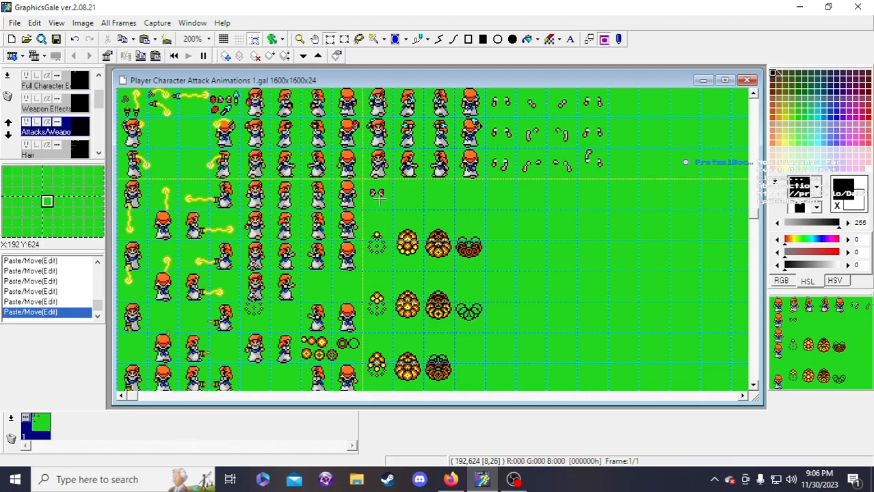
left_click_drag(392, 210, 514, 329)
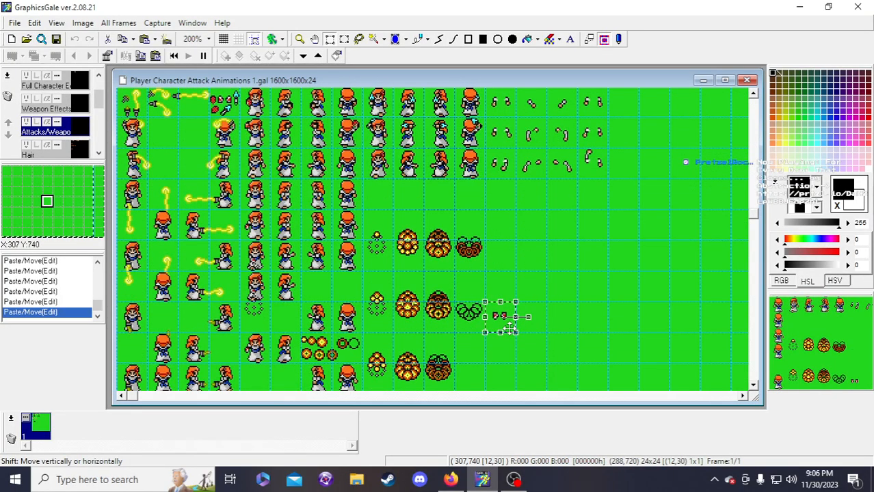
scroll(511, 331, "down", 3)
left_click_drag(509, 254, 478, 284)
- On the Weapon Effects layer, move the whole 96x144 block of explosion frames up by one grid cell
left_click(71, 104)
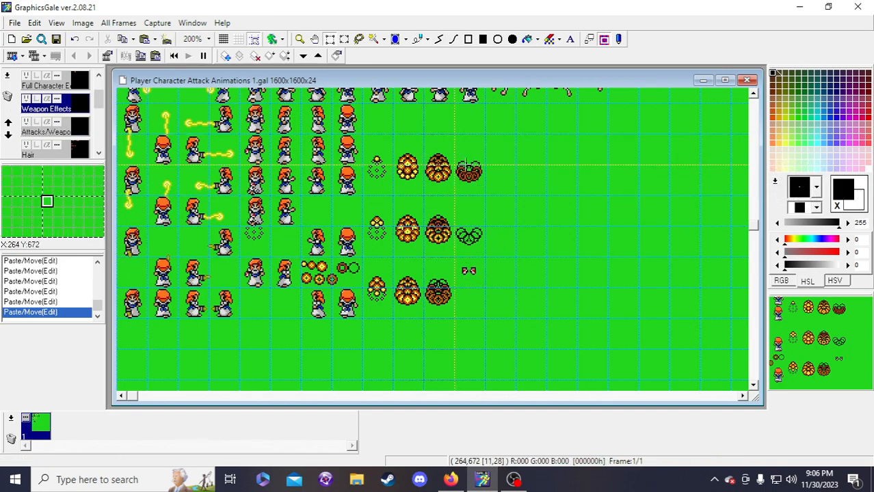
left_click_drag(477, 305, 477, 308)
scroll(468, 325, "up", 1)
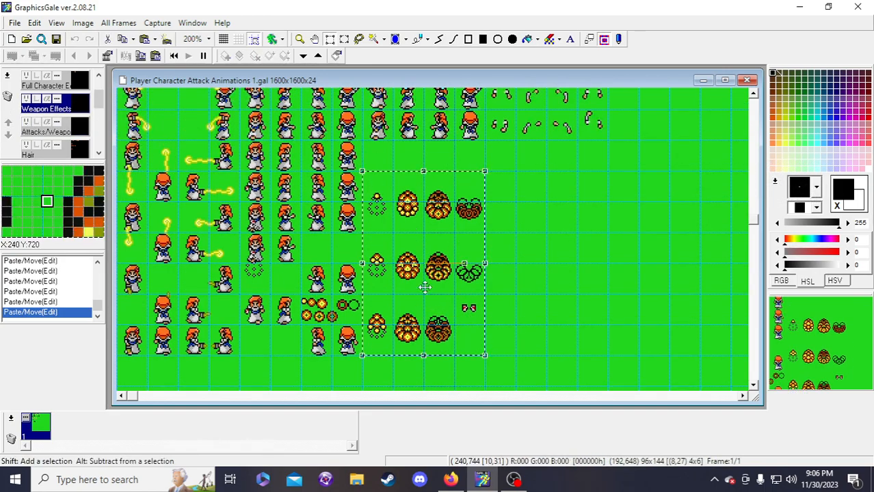
left_click_drag(427, 293, 419, 246)
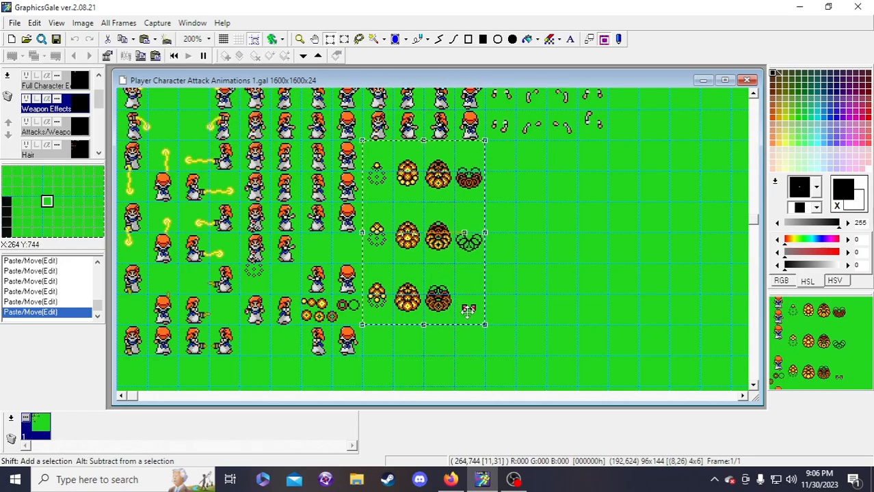
left_click(495, 308)
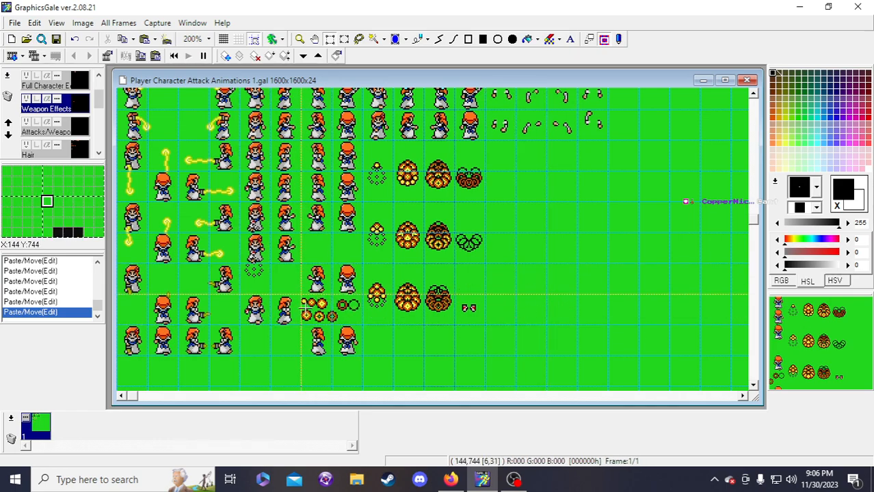
- Move the 48x24 block of loose ring pieces from among the characters to the cells directly above the small red pieces
left_click_drag(302, 296, 363, 326)
left_click_drag(305, 311, 477, 279)
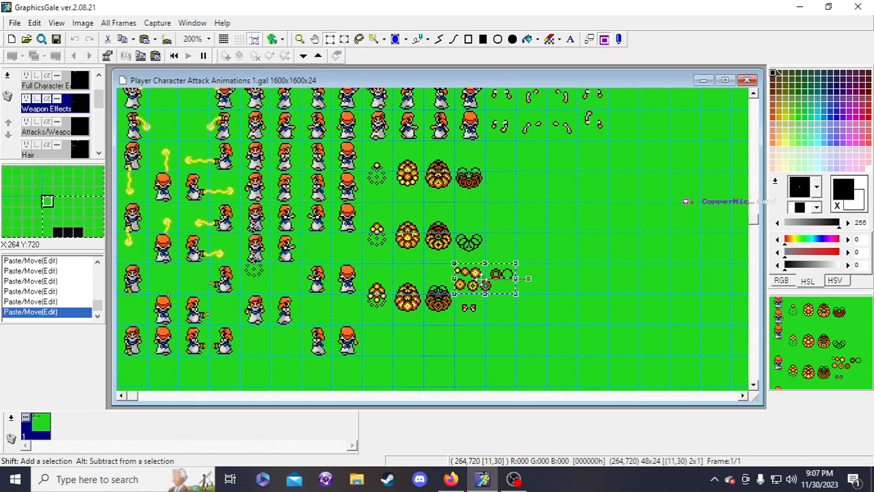
left_click(523, 267)
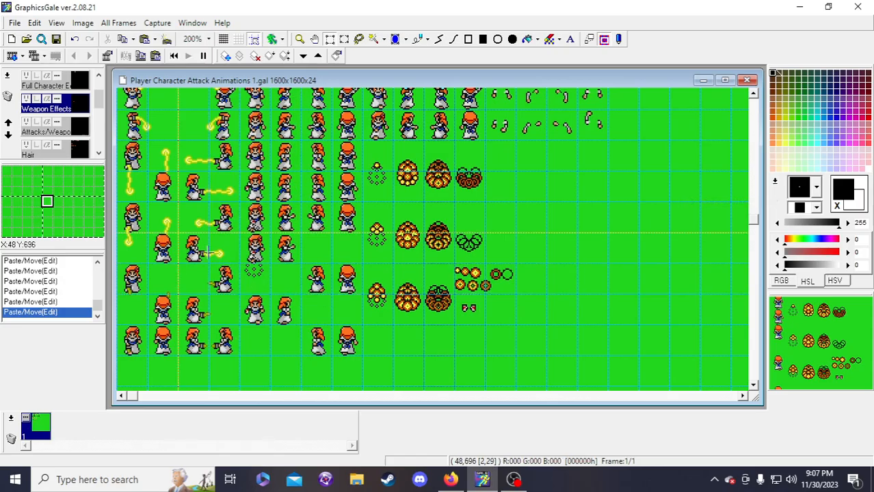
- Examine the weapon attack rows higher up the sheet and the spare weapon parts placed beside them
scroll(362, 294, "up", 10)
scroll(398, 293, "up", 6)
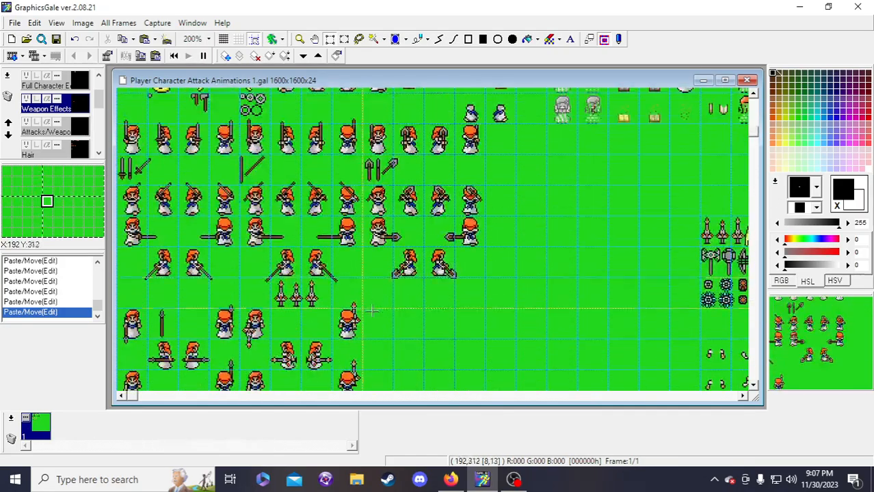
scroll(397, 294, "down", 8)
scroll(396, 294, "down", 7)
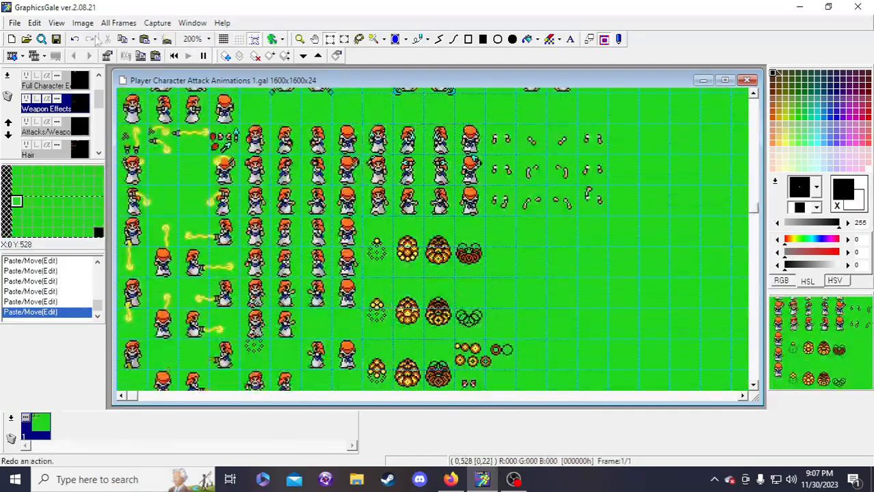
scroll(240, 309, "up", 15)
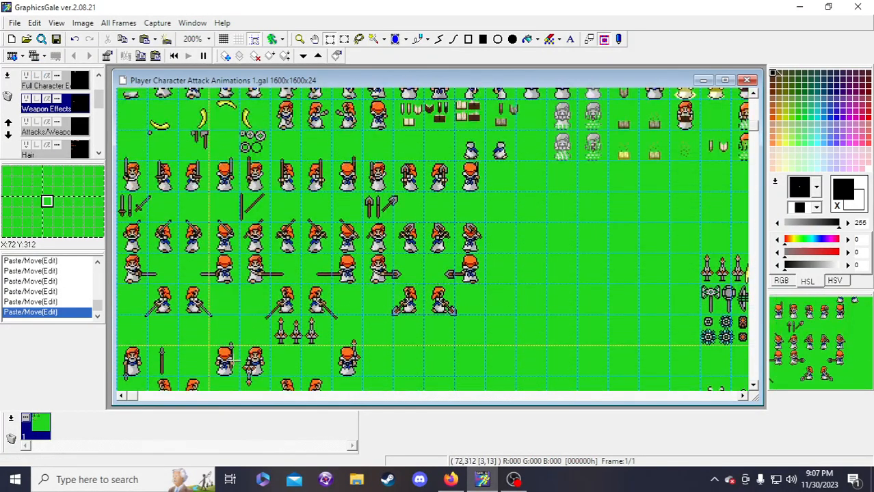
left_click_drag(168, 402, 322, 405)
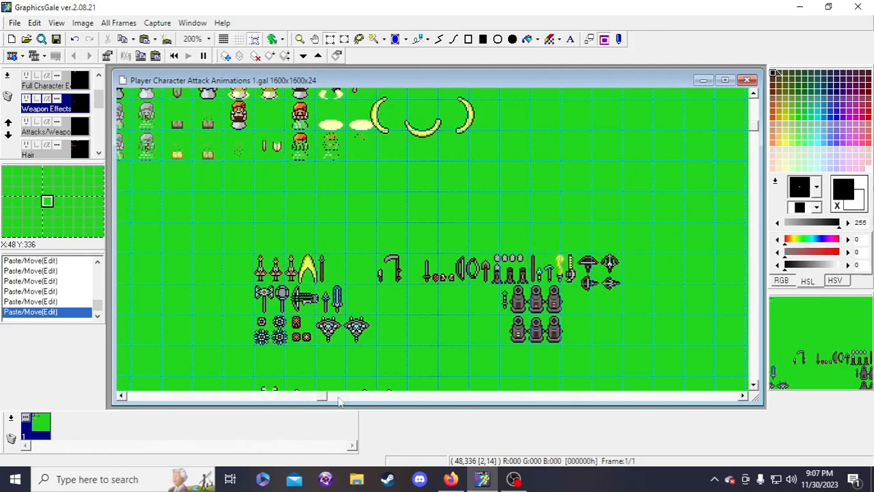
scroll(238, 288, "down", 2)
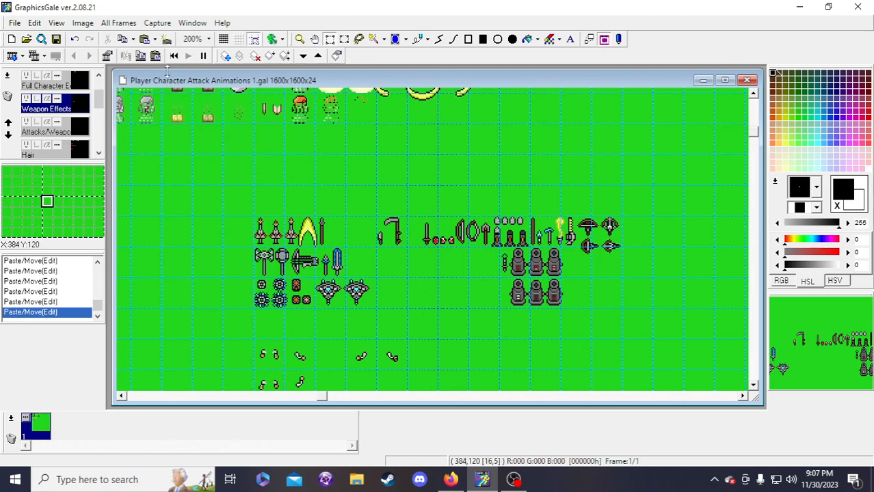
scroll(574, 248, "up", 2)
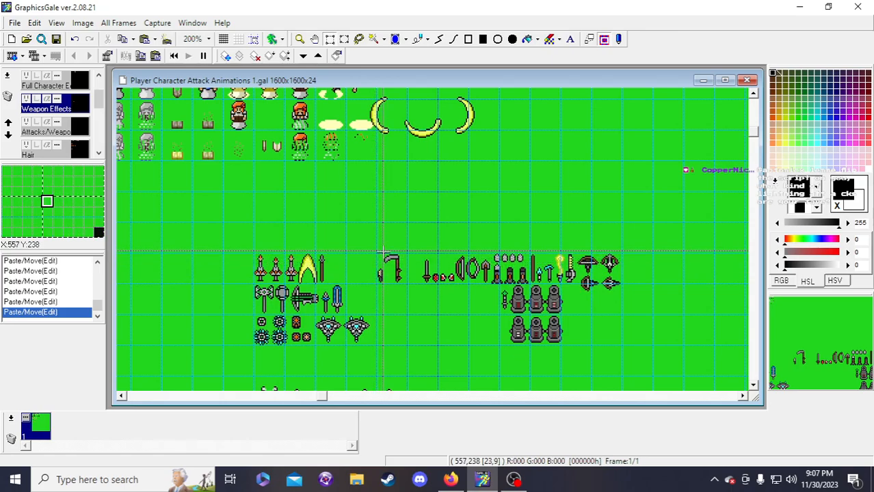
- Return to the rearranged explosion frames, save the sprite sheet, and look over the neighbouring character rows
scroll(380, 252, "down", 10)
left_click_drag(321, 402, 115, 403)
scroll(298, 203, "down", 5)
scroll(418, 265, "up", 1)
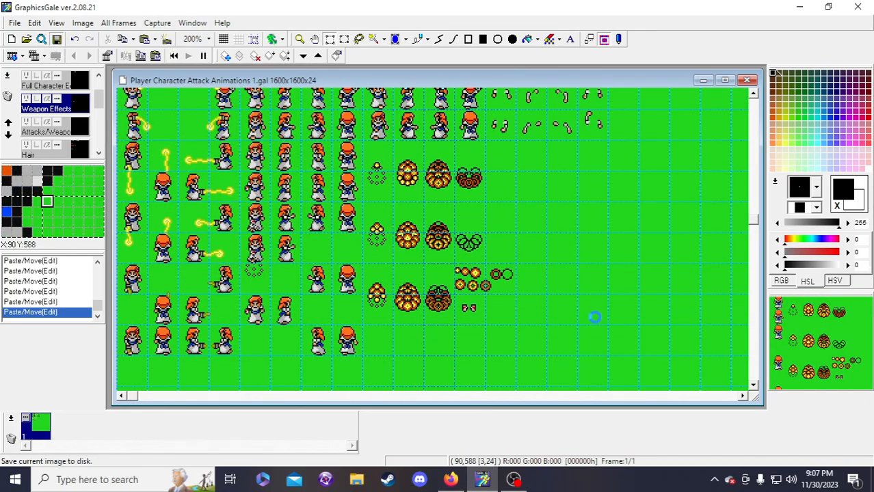
scroll(596, 315, "up", 4)
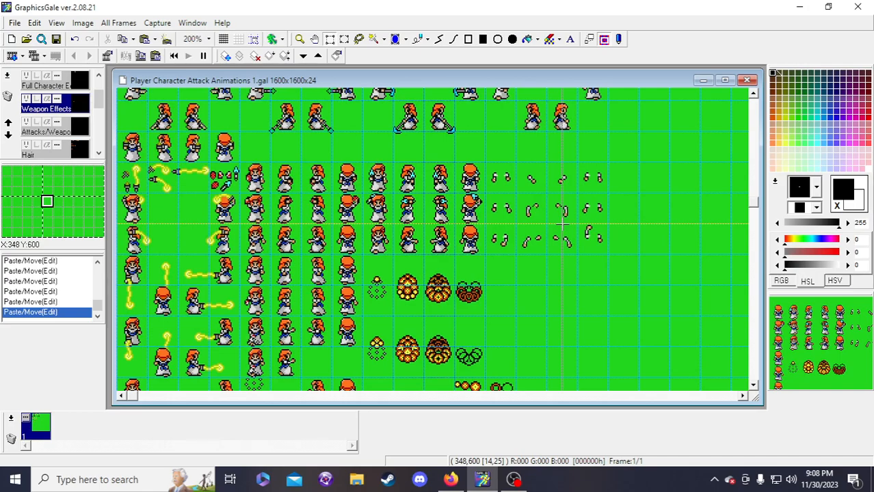
scroll(559, 223, "down", 5)
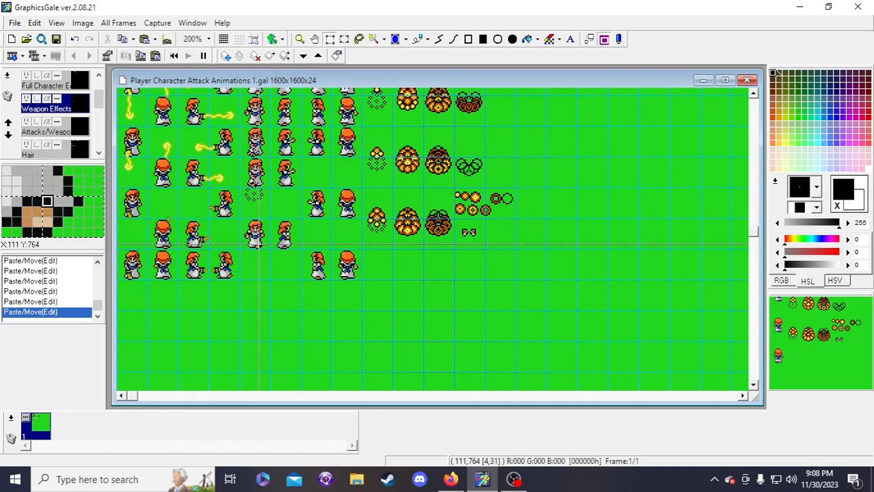
scroll(497, 110, "up", 3)
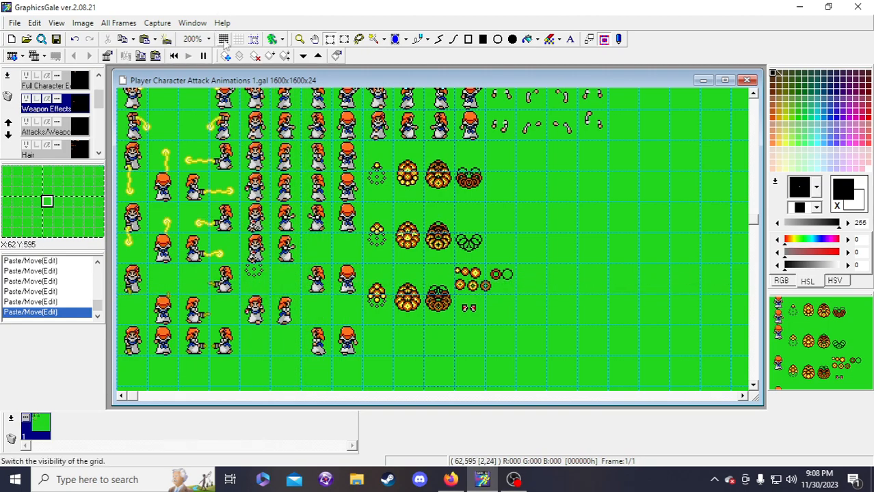
- Save the rearranged sprite sheet and browse the layers below Weapon Effects
scroll(171, 260, "down", 1)
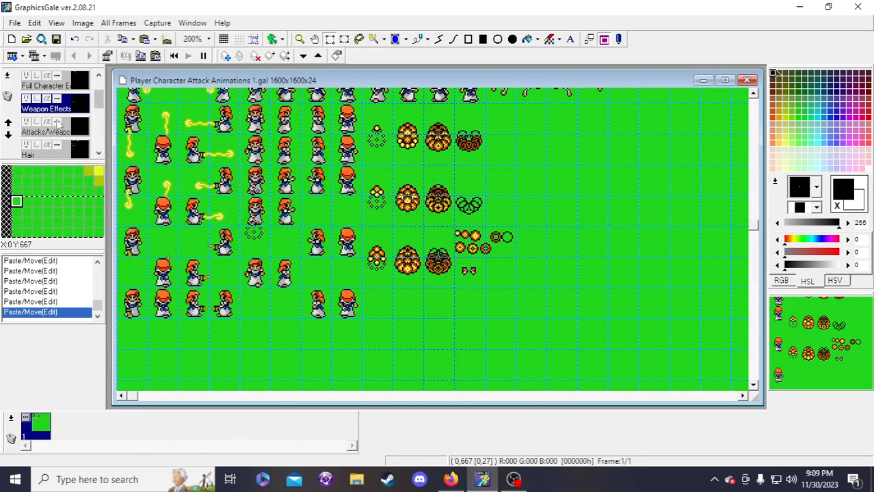
scroll(69, 105, "down", 1)
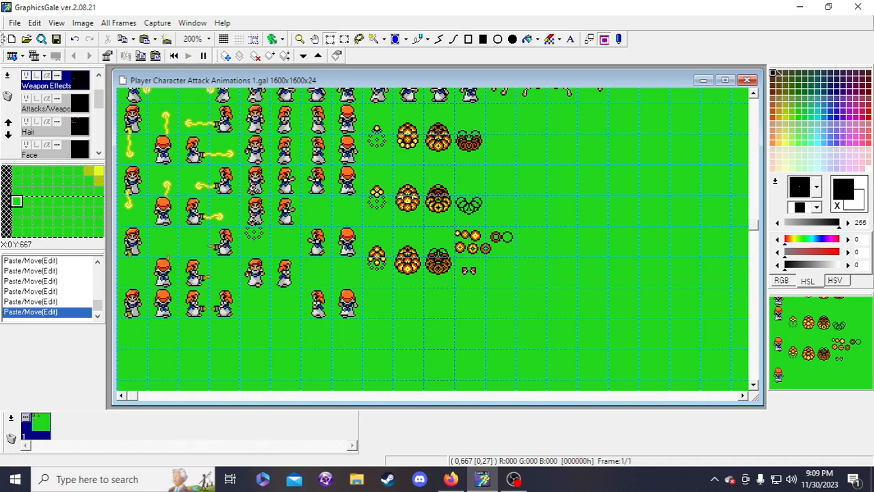
left_click(57, 39)
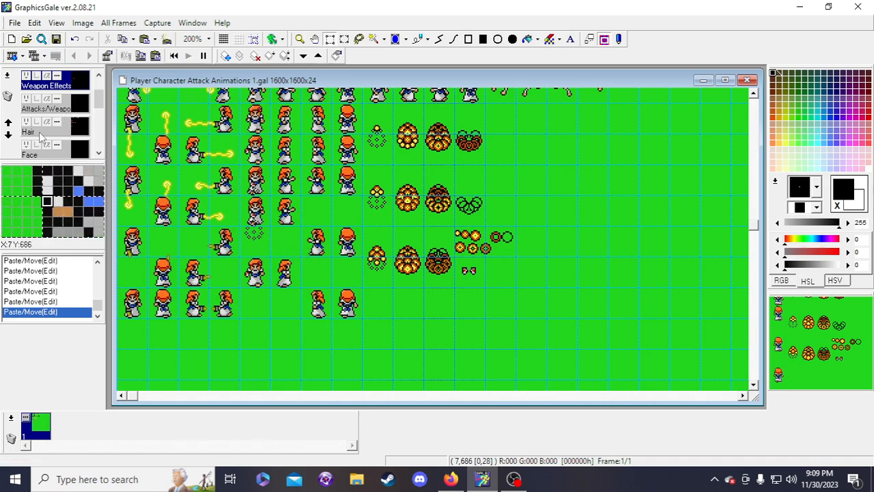
scroll(80, 120, "up", 1)
scroll(81, 119, "down", 2)
scroll(81, 118, "up", 1)
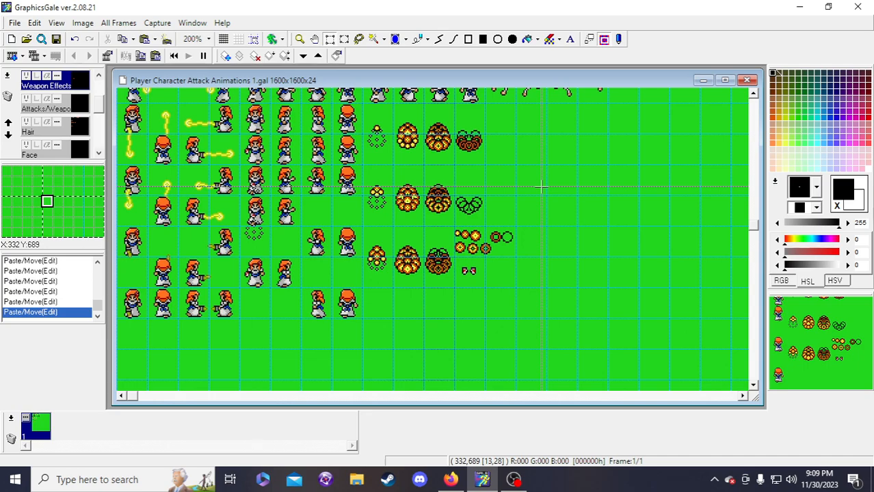
- Enable grid snapping and clear the 96x48 block of the lowest free-standing characters, just before the third explosion row, from the Legs layer
scroll(77, 154, "down", 2)
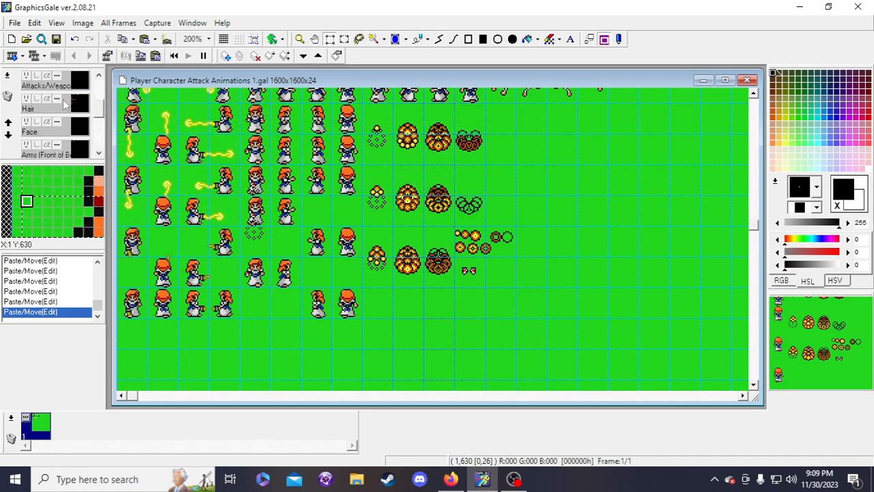
left_click(75, 157)
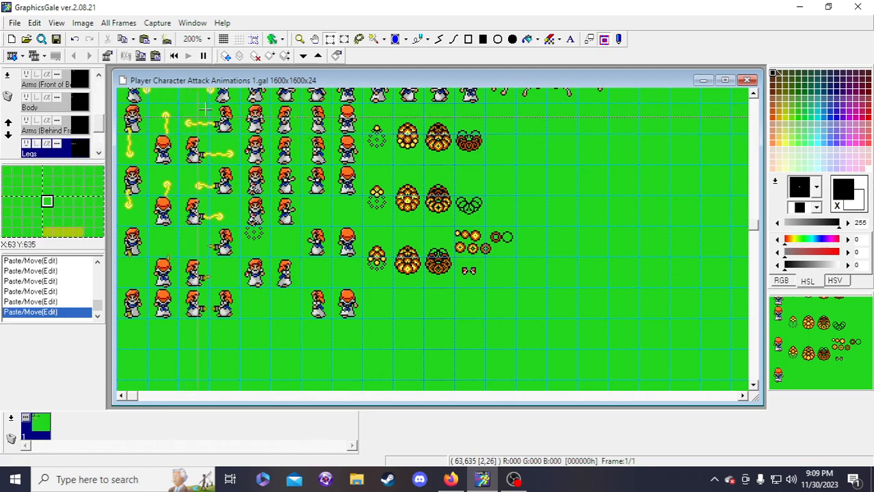
left_click(254, 39)
left_click_drag(239, 258, 356, 322)
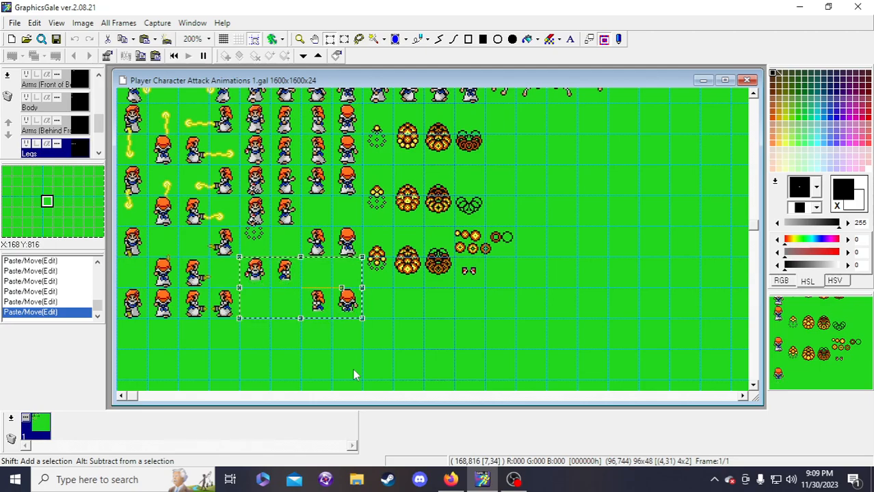
- Clear the same 96x48 character block from both Arms layers and the Body, Face, Hair and Attacks/Weapons layers
left_click(82, 131)
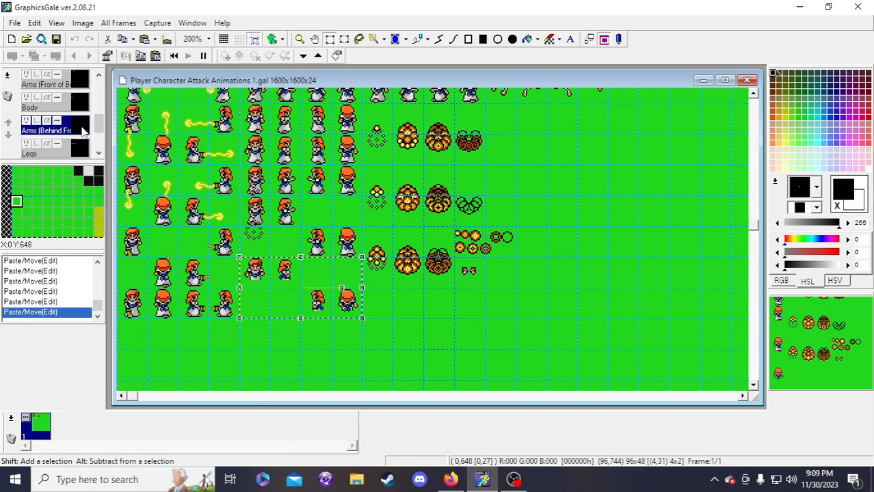
left_click(82, 109)
left_click(80, 91)
scroll(80, 95, "up", 2)
left_click(82, 108)
left_click(78, 85)
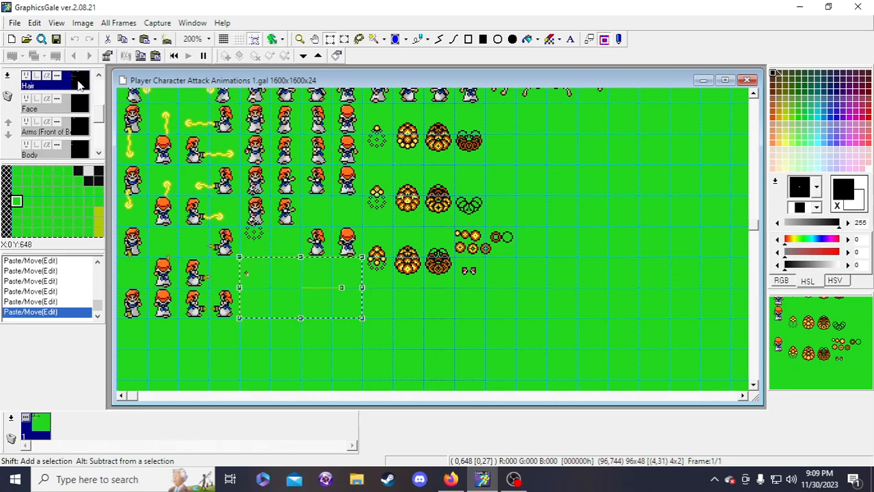
left_click(505, 313)
scroll(81, 123, "up", 1)
left_click(72, 83)
left_click(262, 277)
key("Delete")
- Save the sprite sheet and look over the remaining character rows beside the explosion frames
scroll(360, 305, "up", 1)
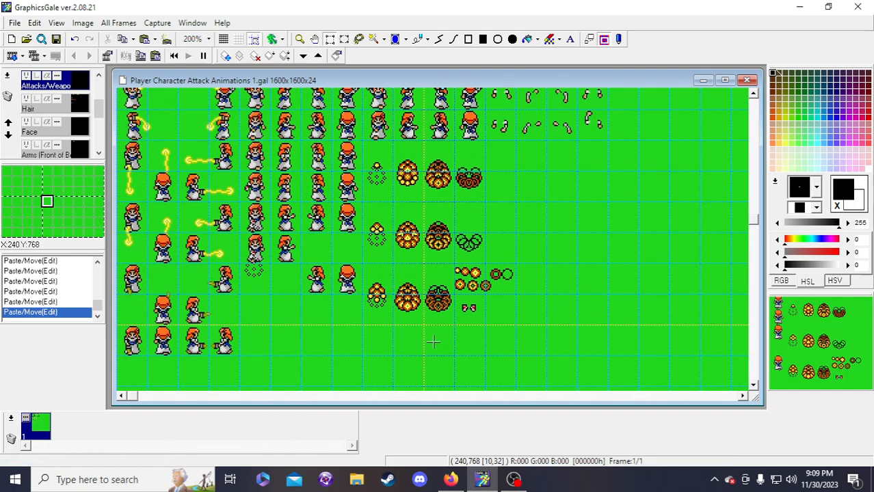
left_click(858, 314)
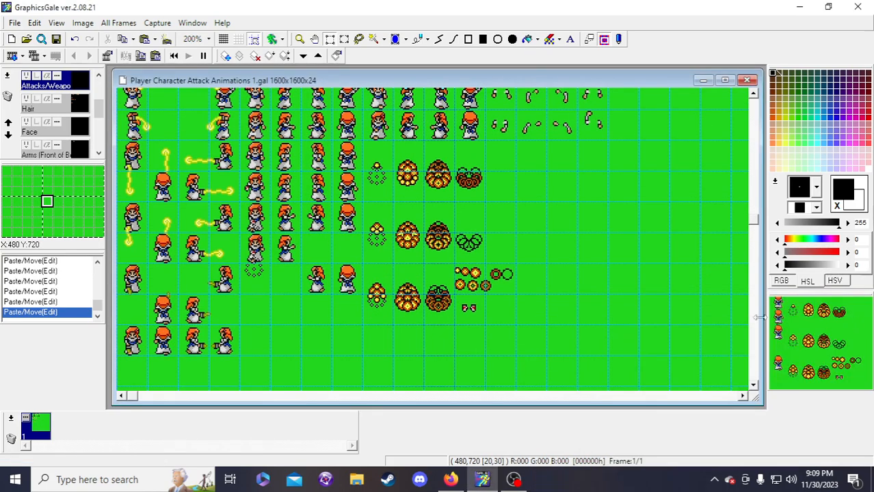
left_click(56, 39)
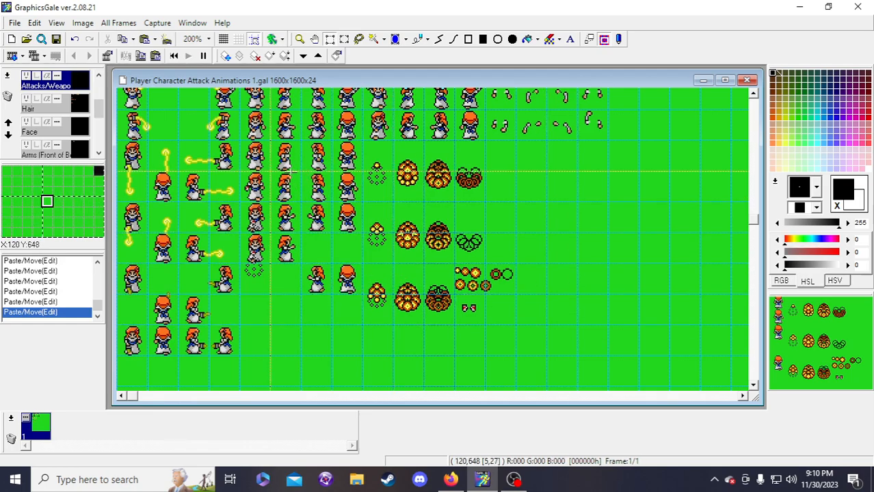
scroll(367, 255, "up", 2)
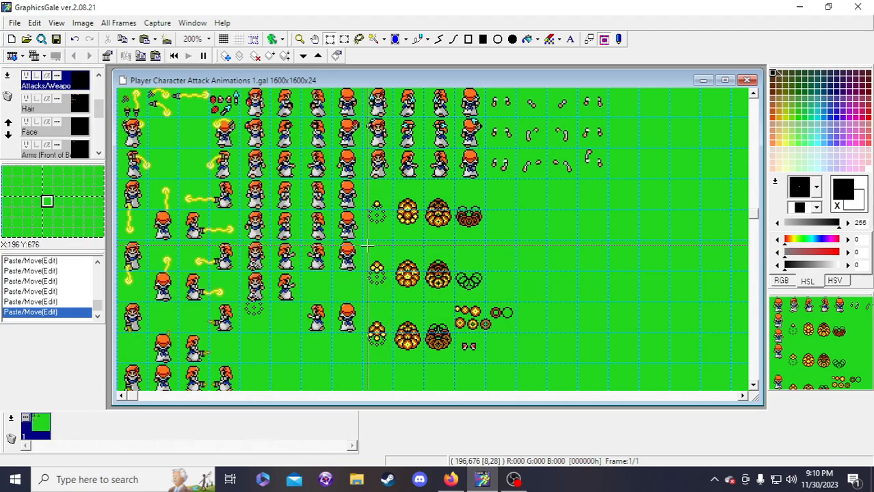
scroll(373, 252, "down", 2)
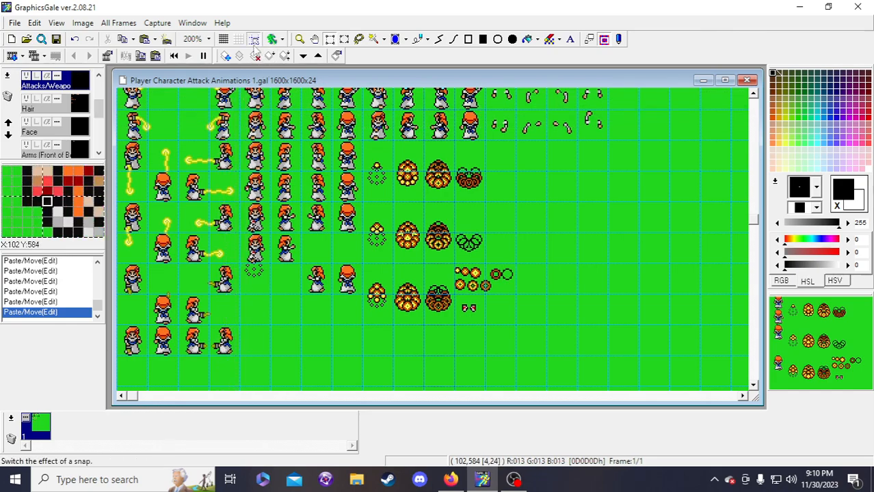
- On the Attacks/Weapons layer, move the 24x24 cell of small red pieces to the empty cell after the two casting characters, and save
scroll(86, 122, "up", 2)
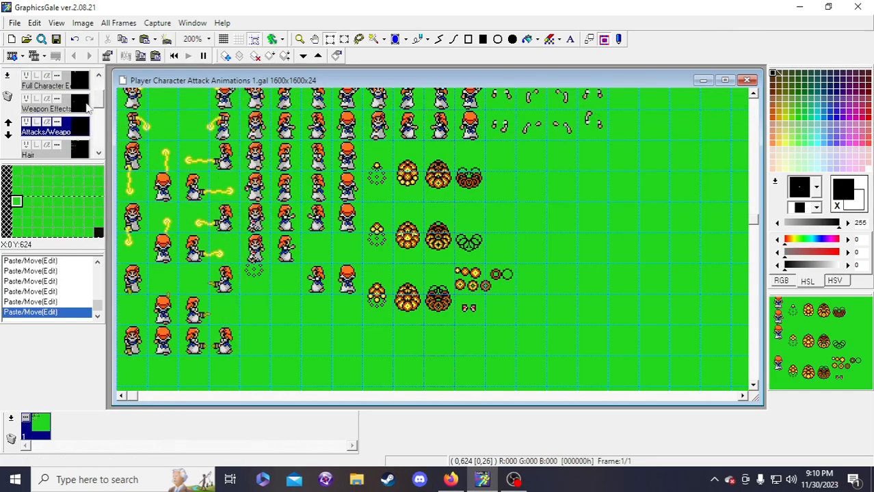
left_click(300, 39)
left_click(265, 229)
scroll(265, 232, "down", 1)
scroll(265, 233, "up", 3)
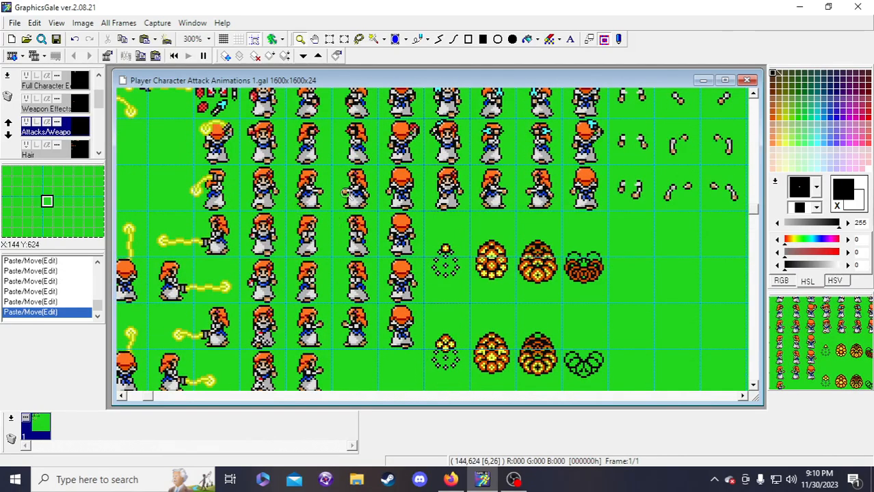
scroll(342, 203, "down", 3)
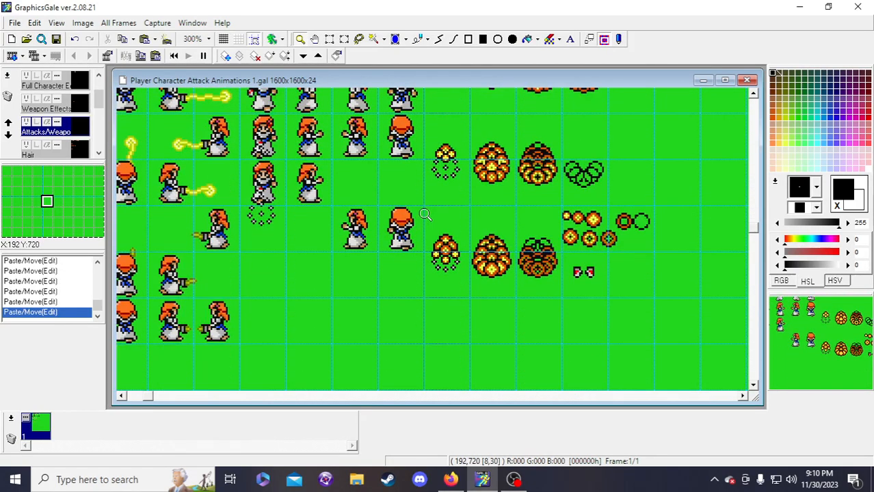
scroll(424, 215, "up", 1)
left_click(330, 39)
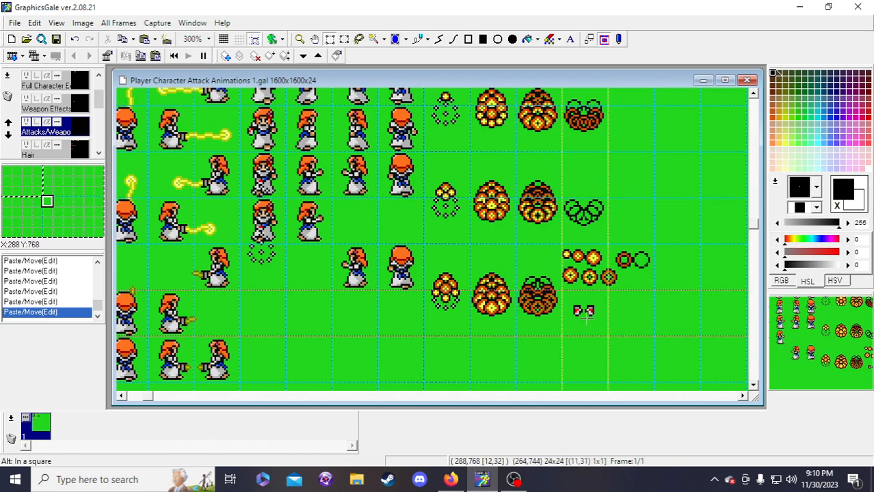
left_click_drag(584, 314, 356, 220)
scroll(340, 258, "up", 4)
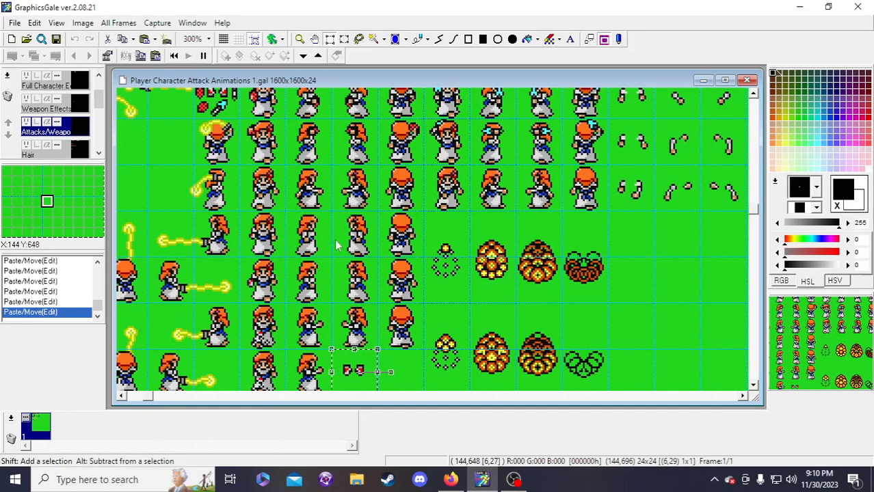
scroll(377, 311, "down", 1)
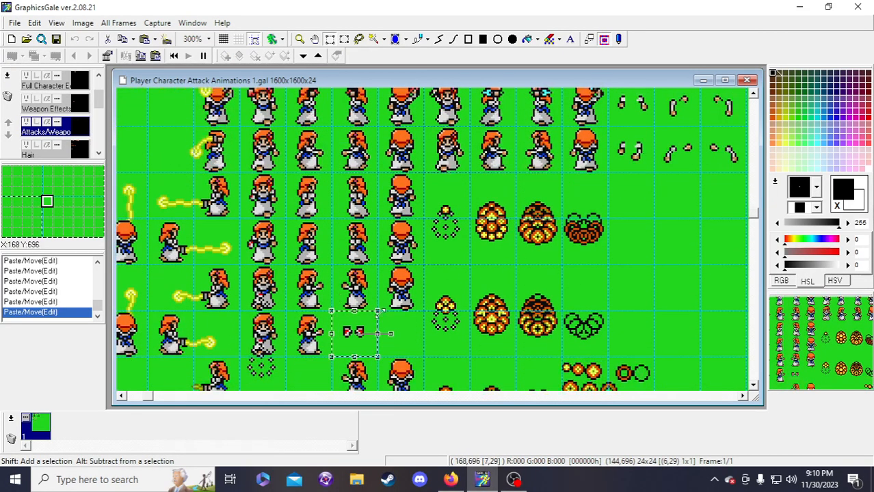
left_click(397, 326)
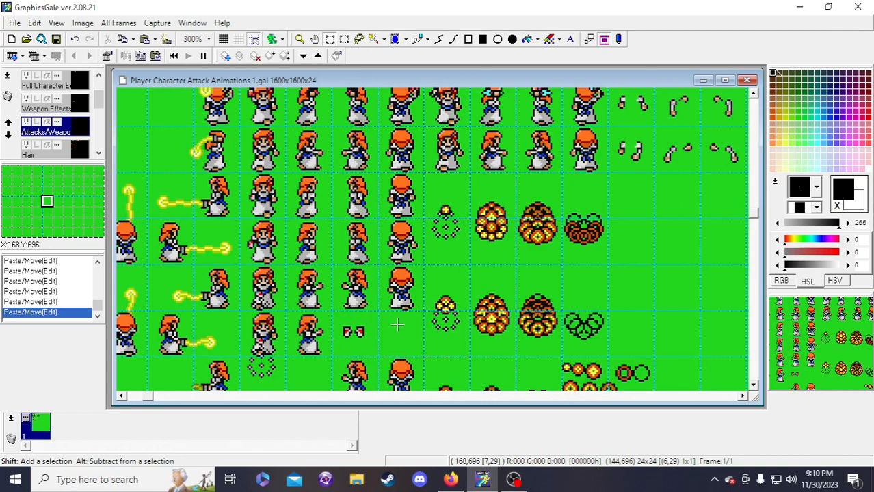
left_click(58, 40)
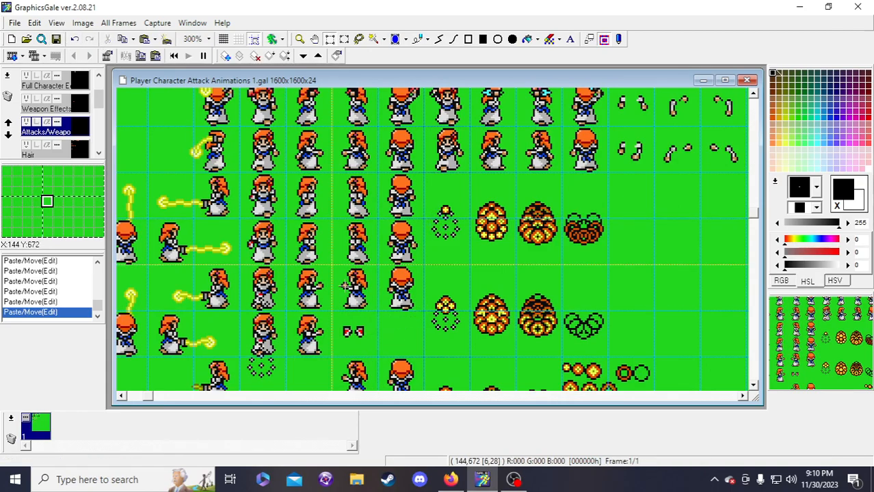
- With the Connect Line tool, sample the front-facing character's red and light grey item pixels and paint them at the adjacent side-facing character's hand
left_click(440, 40)
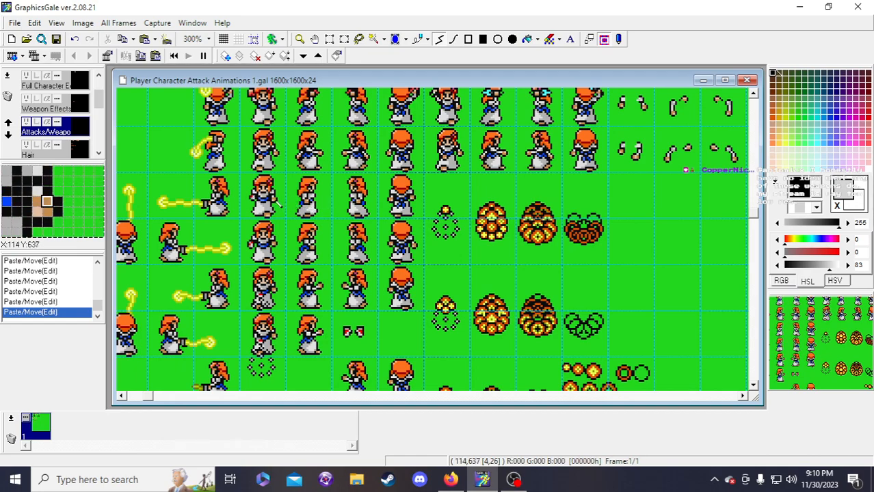
right_click(255, 202)
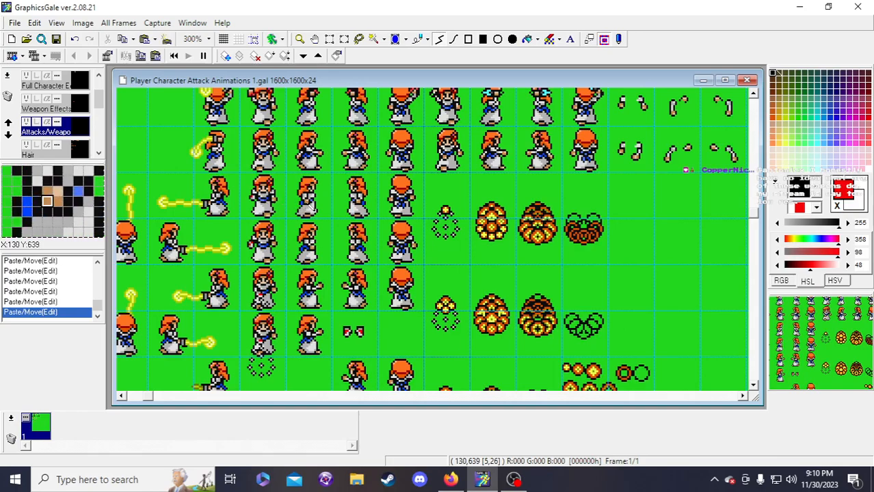
double_click(306, 201)
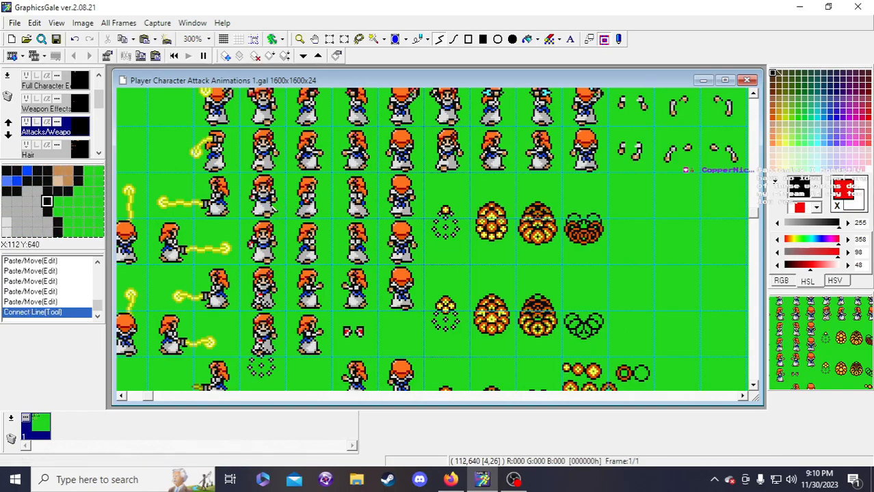
right_click(255, 200)
left_click(308, 201)
double_click(308, 201)
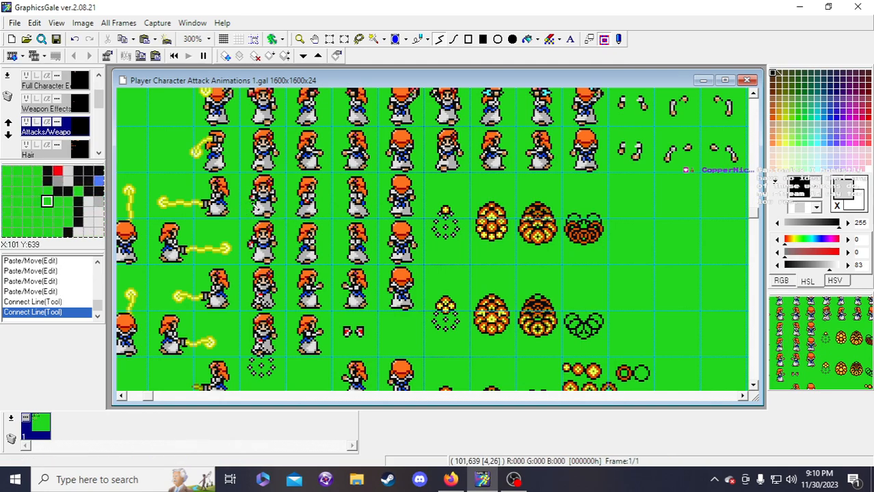
right_click(354, 207)
left_click(309, 203)
double_click(309, 203)
right_click(310, 203)
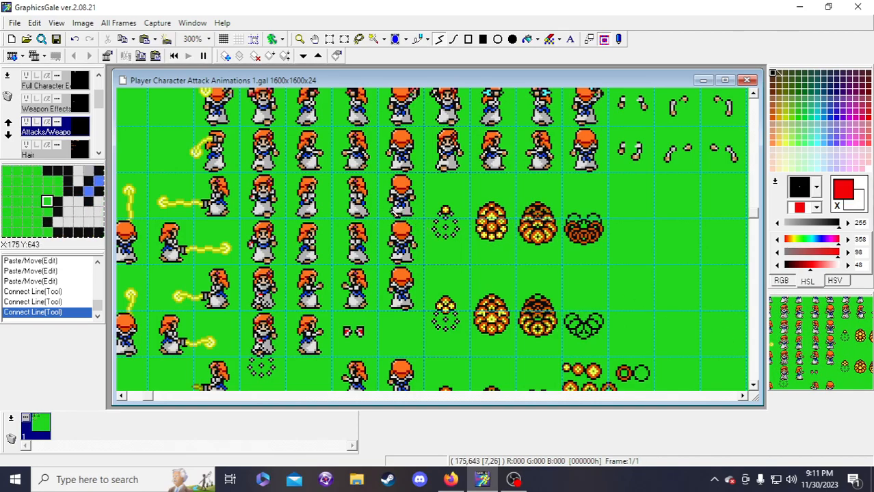
- Try alternative red and light grey pixels on the held item of the adjacent side-facing character, undoing each trial
left_click(339, 236)
double_click(340, 235)
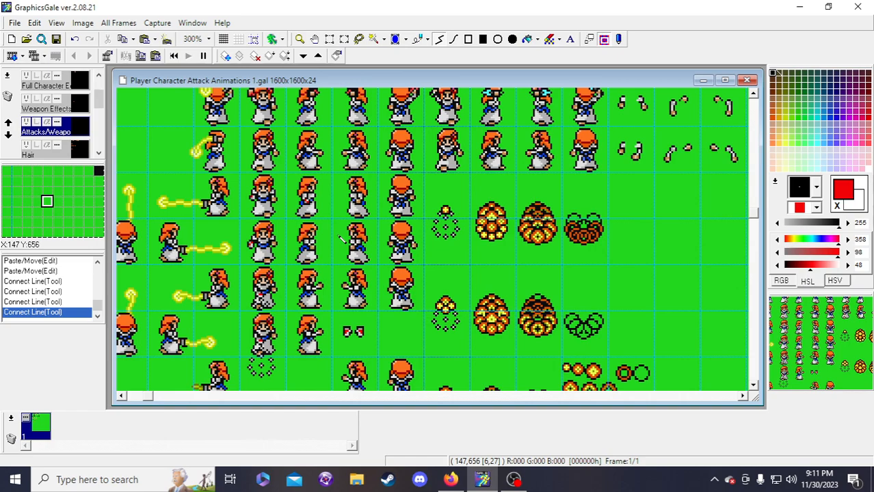
key("ctrl+z")
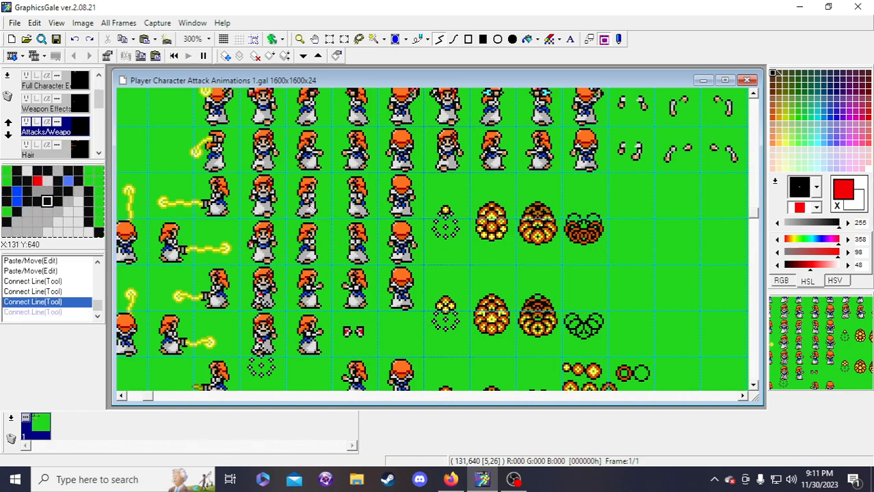
right_click(311, 205)
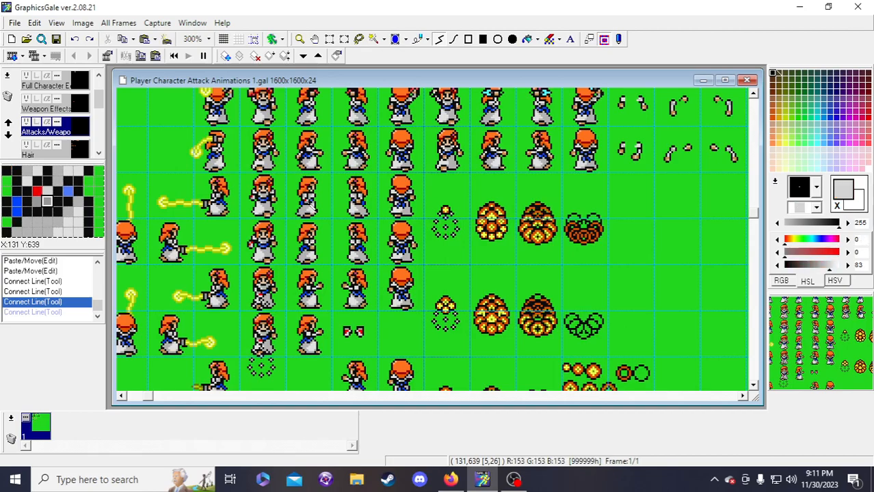
double_click(335, 240)
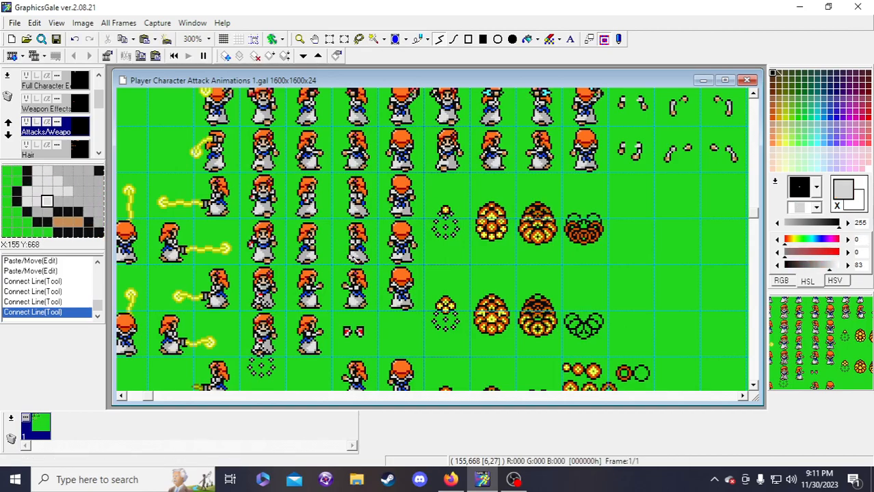
key("ctrl+z")
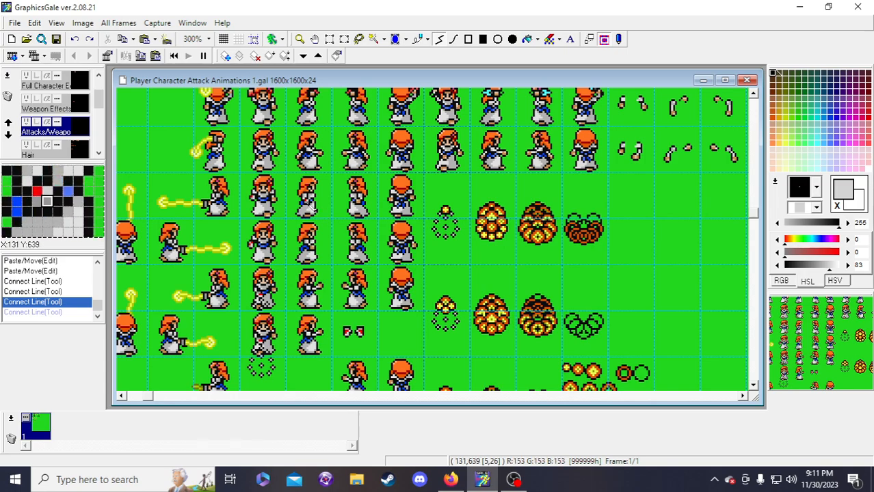
- Undo a trial red pixel on the side-facing character's held item and paint a mid-grey pixel there
right_click(308, 204)
double_click(308, 206)
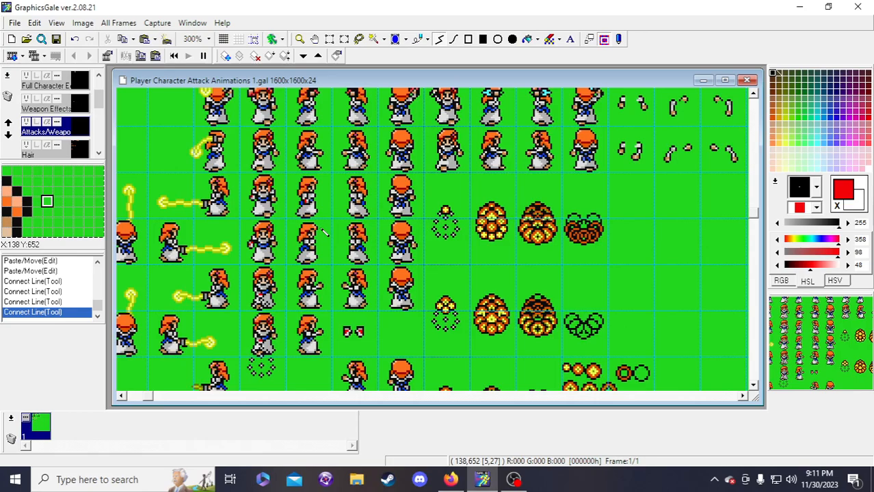
key("ctrl+z")
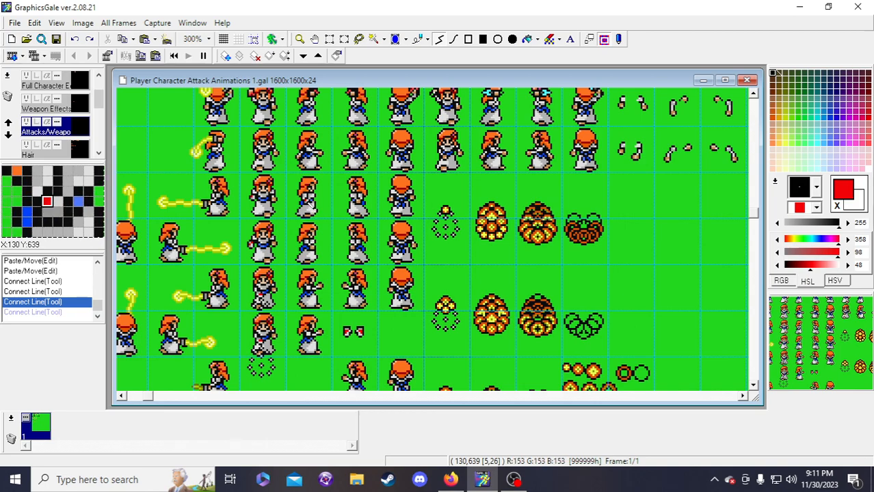
left_click(308, 205)
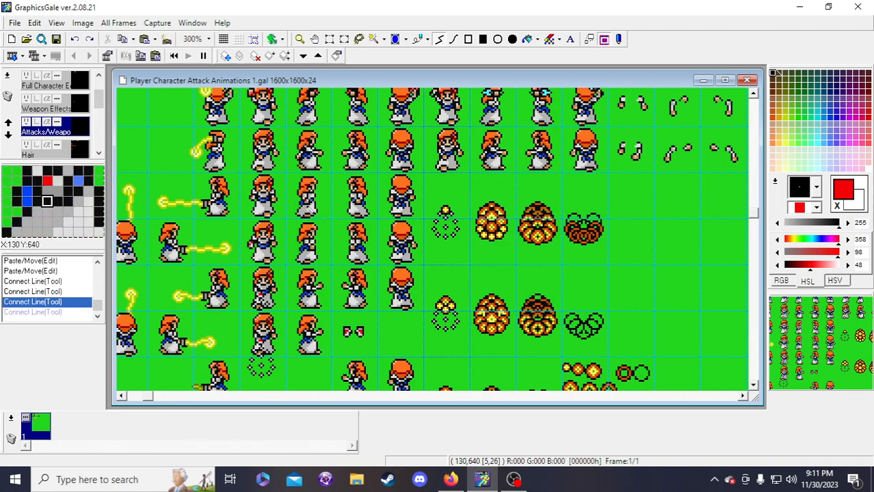
left_click_drag(306, 205, 331, 237)
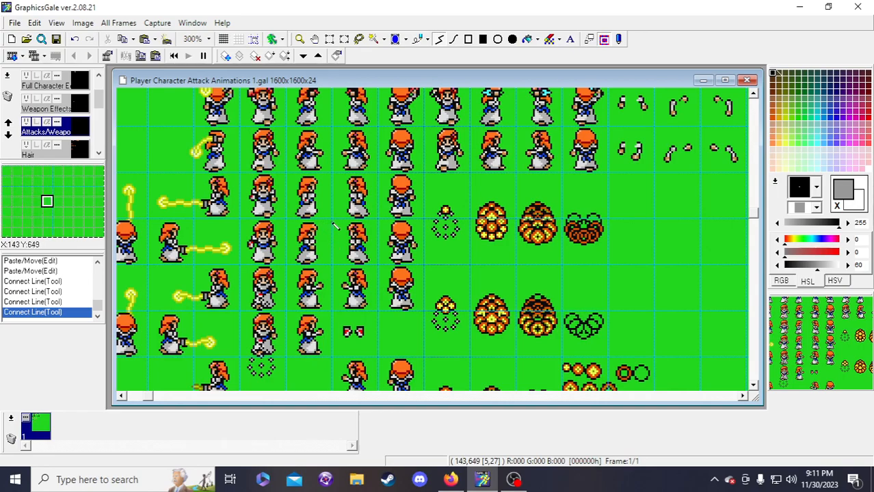
- Try black and red pixels around the same character's held item and step back to the grey-shaded version
right_click(303, 200)
double_click(303, 200)
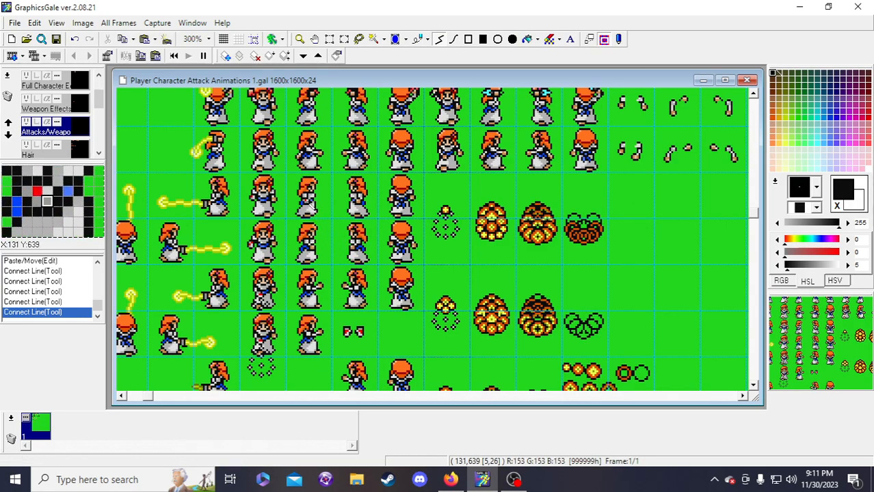
right_click(302, 199)
double_click(301, 199)
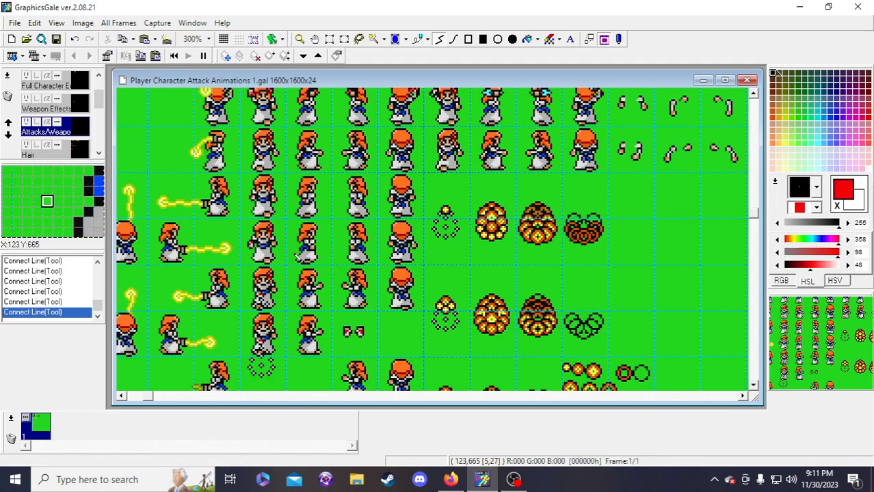
key("ctrl+z")
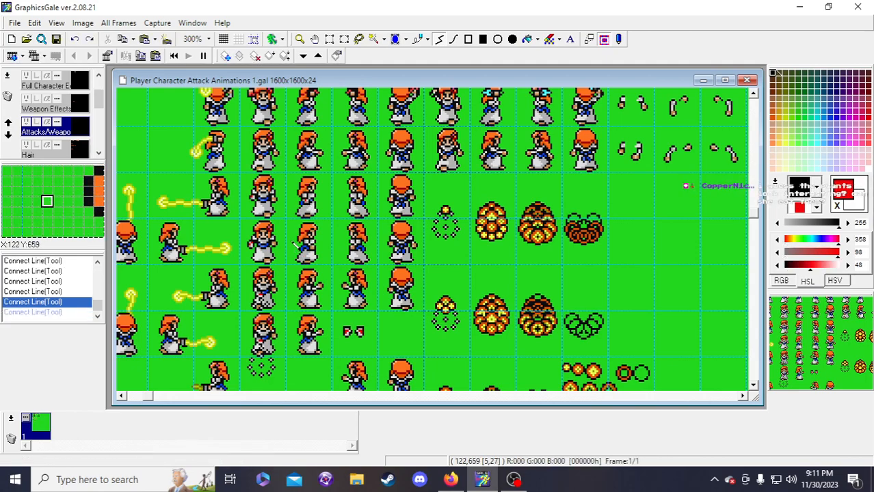
double_click(307, 204)
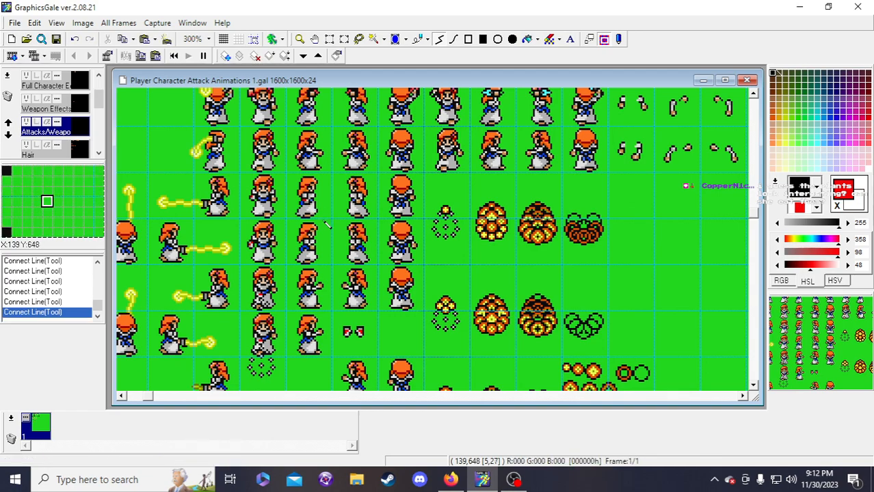
key("ctrl+z")
key("ctrl+z")
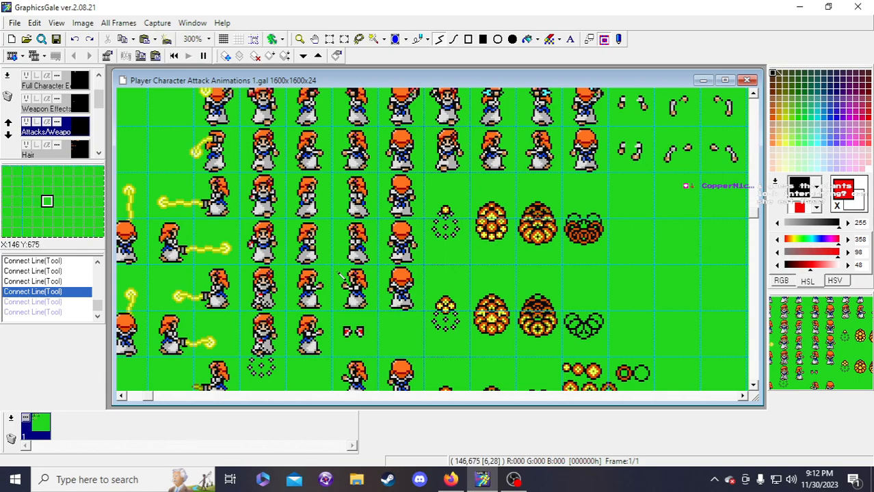
key("ctrl+z")
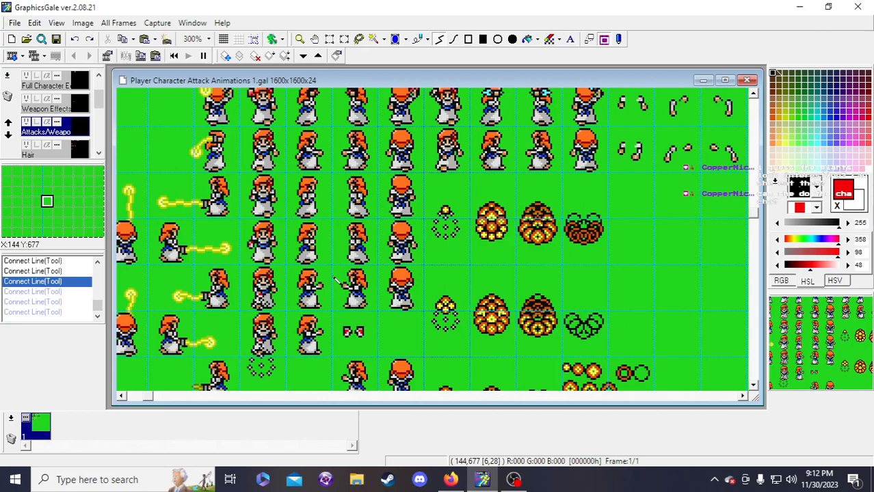
key("ctrl+y")
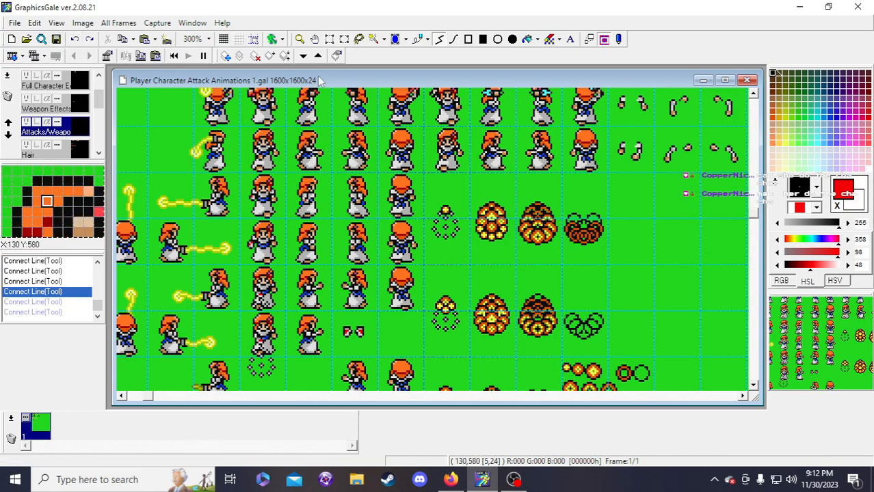
- With the Connect Line tool, repaint the light grey and red pixels of the held item at the upper side-facing character's hand
left_click(329, 39)
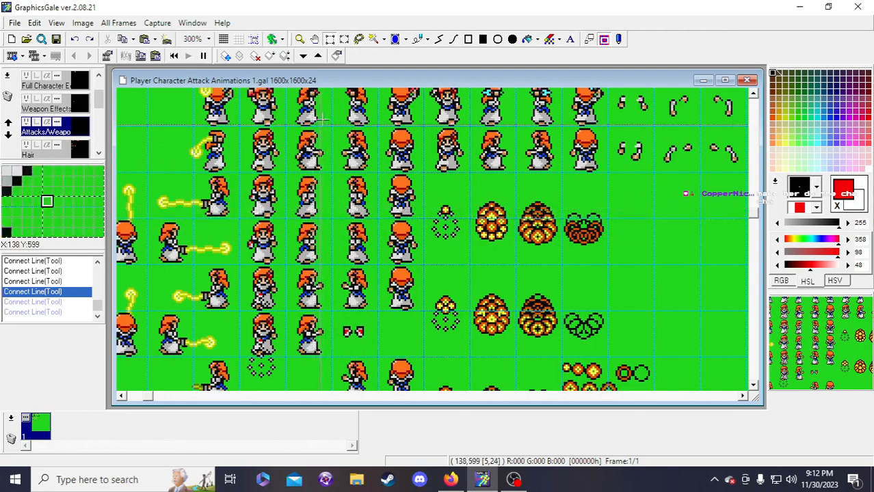
right_click(308, 201)
double_click(306, 201)
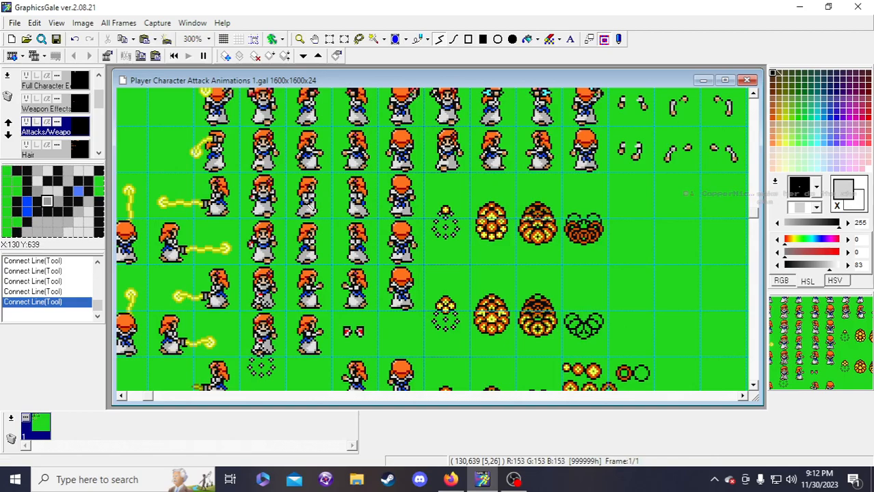
right_click(309, 199)
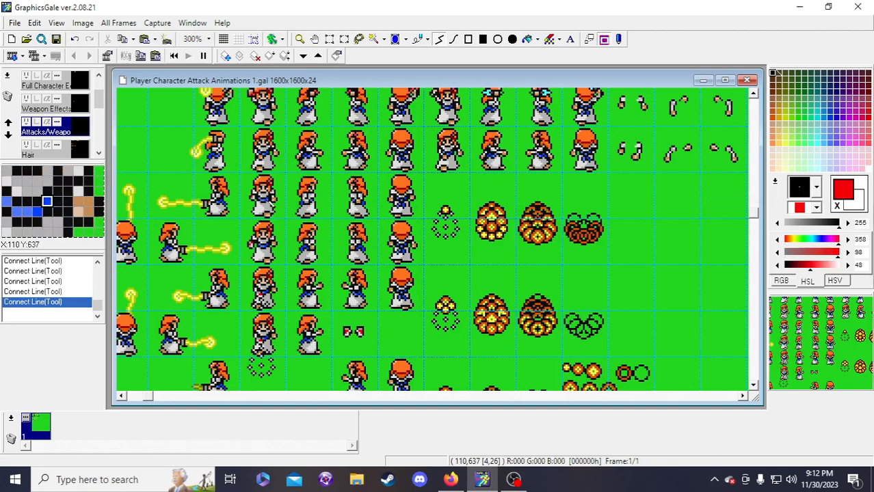
double_click(310, 202)
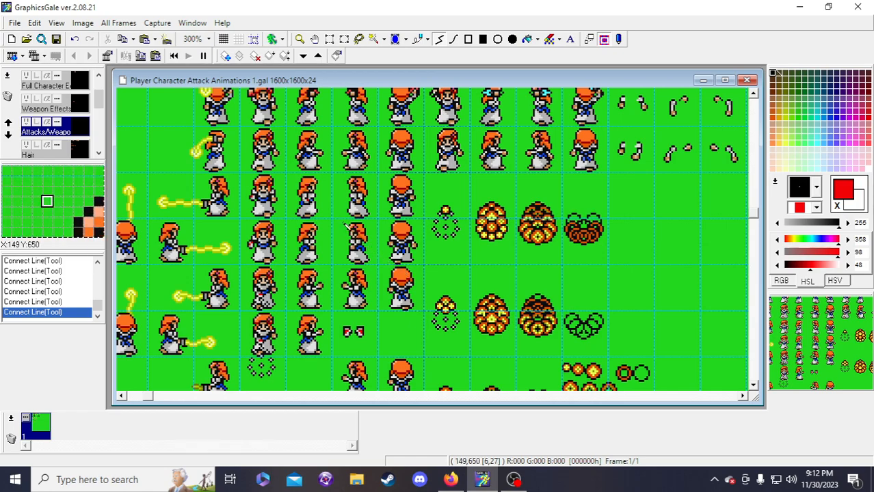
right_click(308, 206)
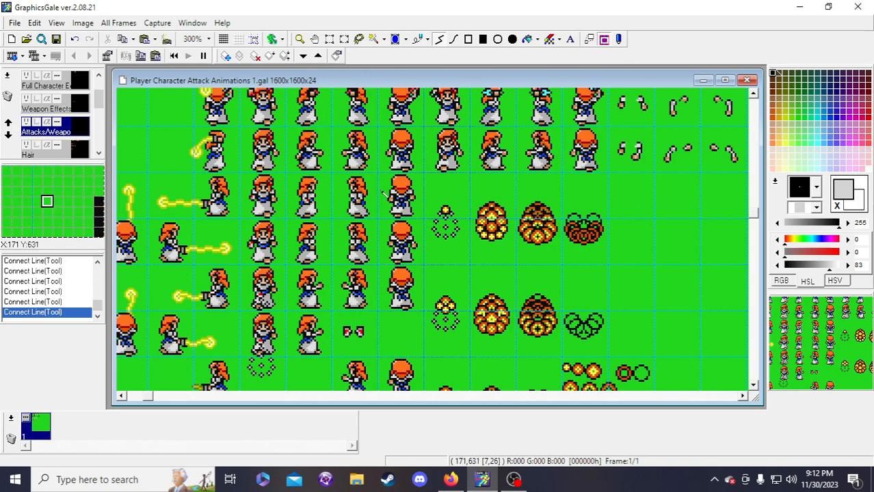
- Copy the 11x10 held-item area onto the side-facing character directly below, nudge it into alignment and deselect it
left_click(329, 39)
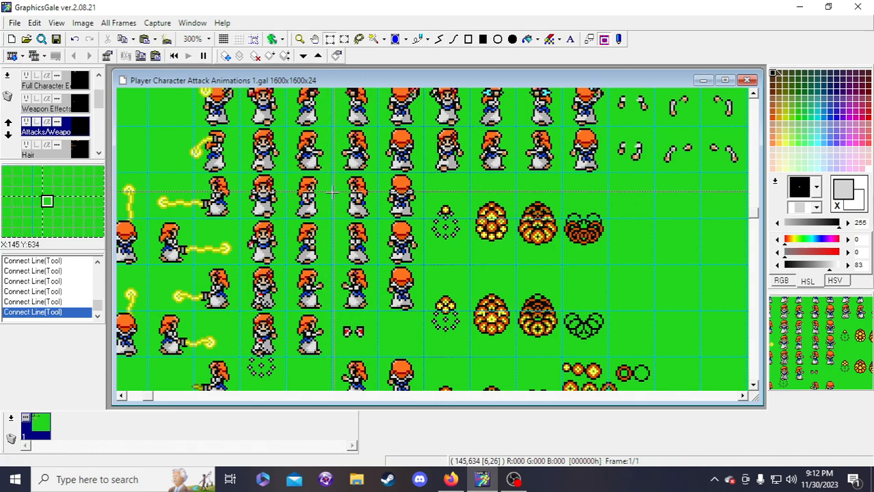
left_click_drag(295, 193, 324, 257)
key("Left")
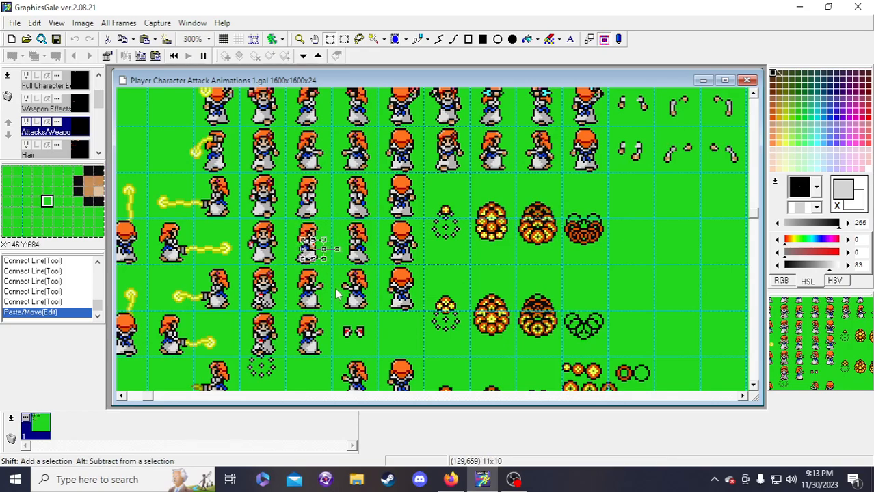
left_click(331, 270)
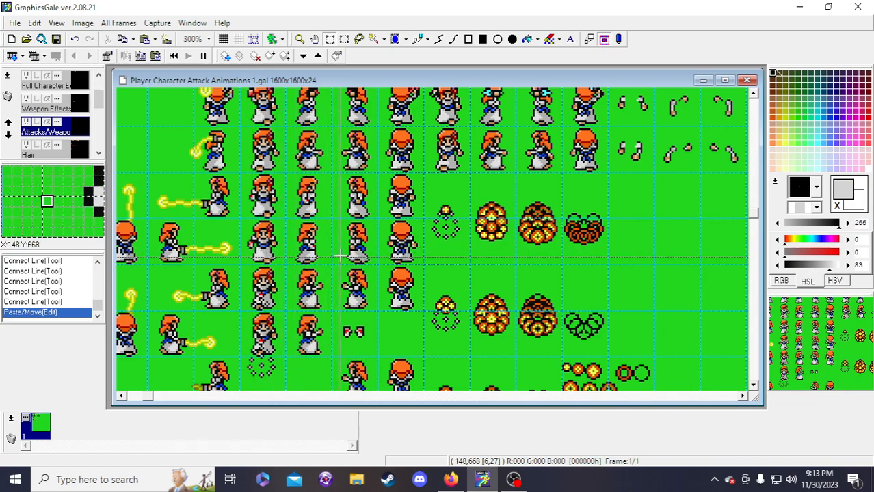
- Try moving a 2x3 pixel block of the lower character's held item down by one pixel
left_click_drag(307, 245, 309, 246)
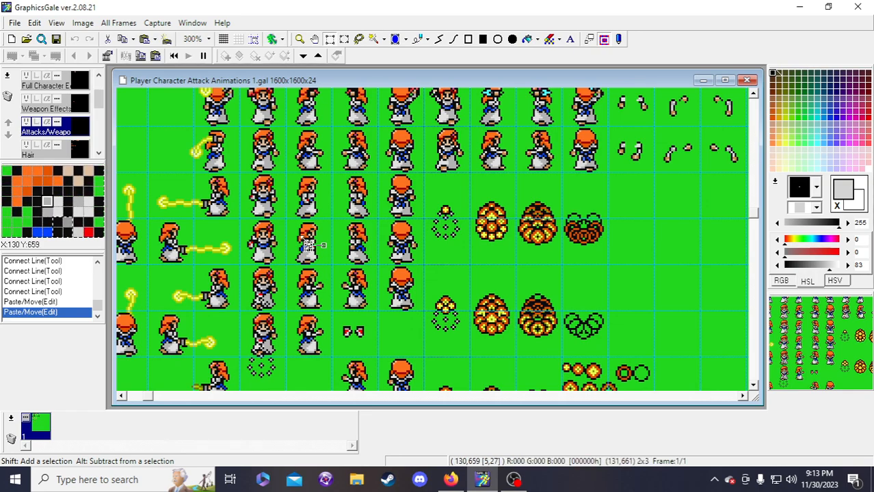
key("Down")
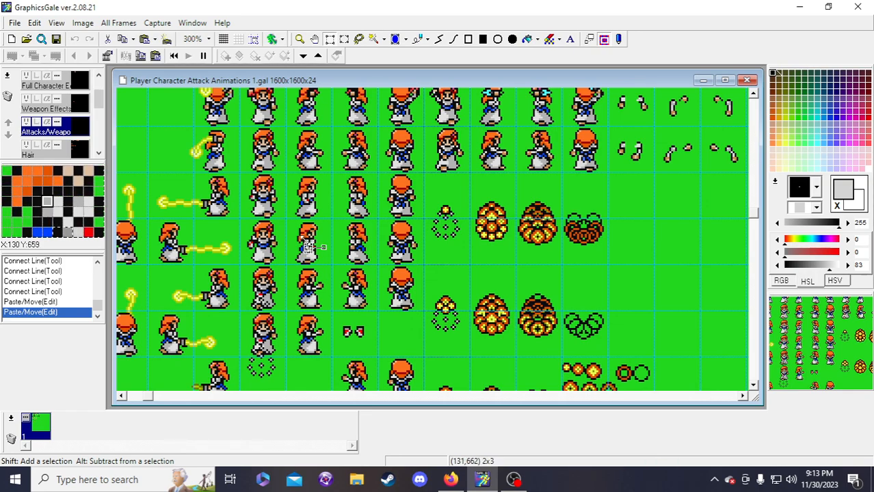
key("Escape")
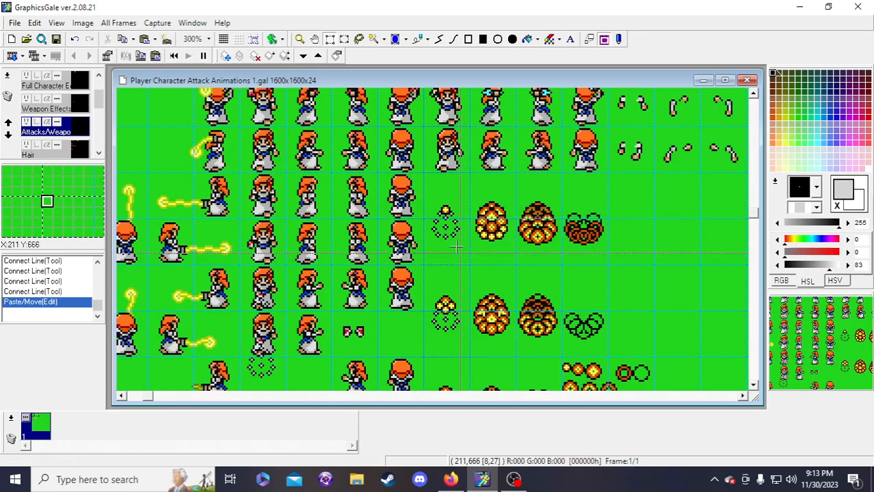
- Look over the loose weapon sprites and the other weapon attack rows, ending at the explosion frames
scroll(467, 225, "up", 5)
scroll(467, 226, "up", 4)
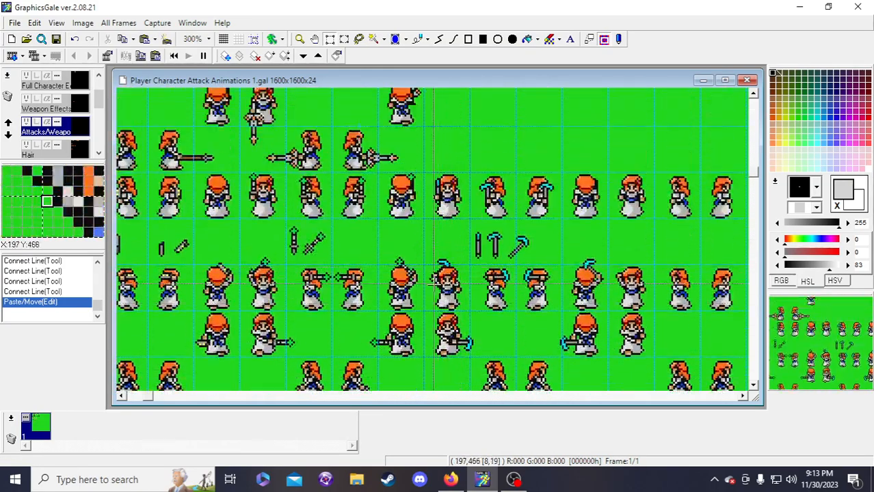
scroll(406, 302, "up", 1)
left_click_drag(149, 396, 332, 354)
scroll(332, 353, "up", 3)
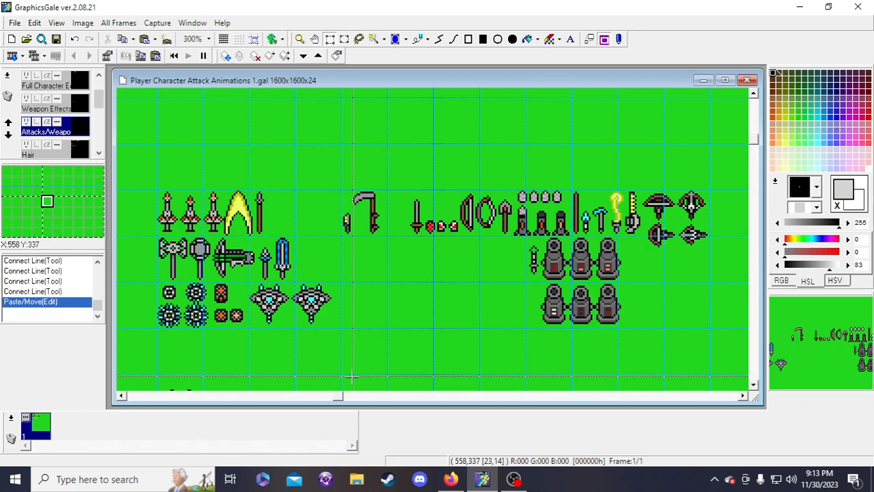
mouse_move(337, 397)
left_mouse_down()
mouse_move(350, 397)
mouse_move(327, 399)
left_mouse_up()
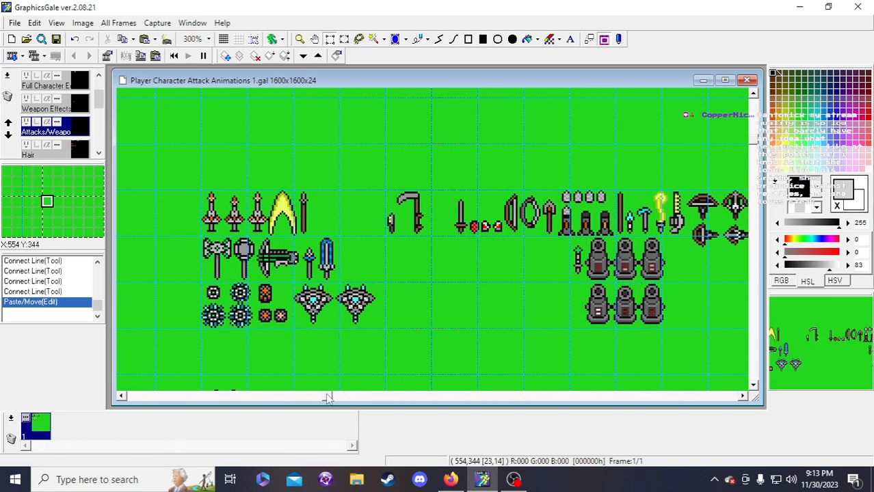
left_click_drag(328, 399, 185, 397)
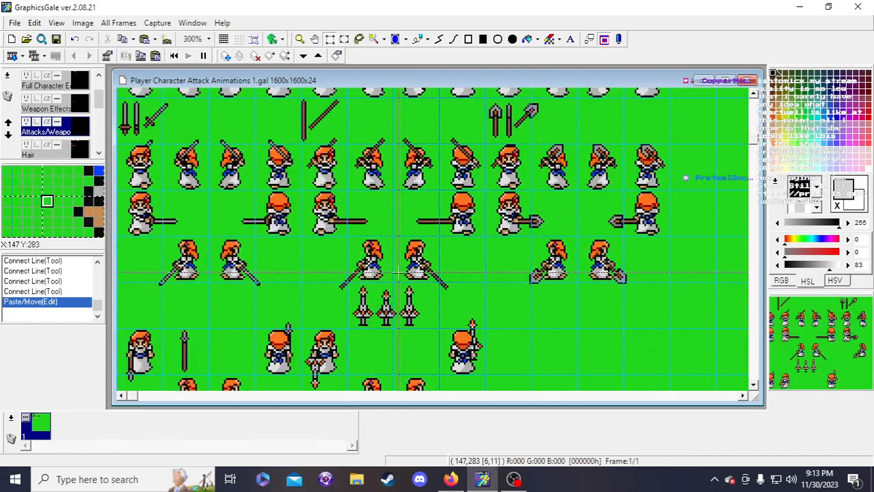
scroll(396, 274, "down", 10)
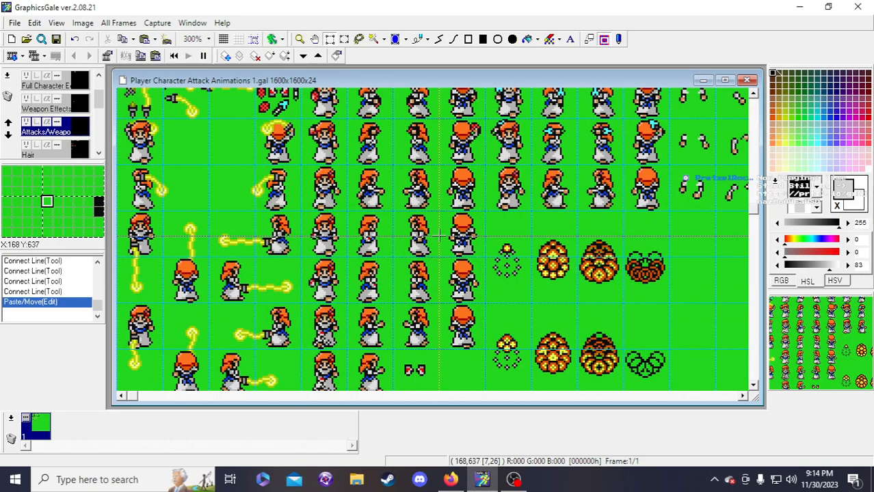
scroll(438, 236, "down", 5)
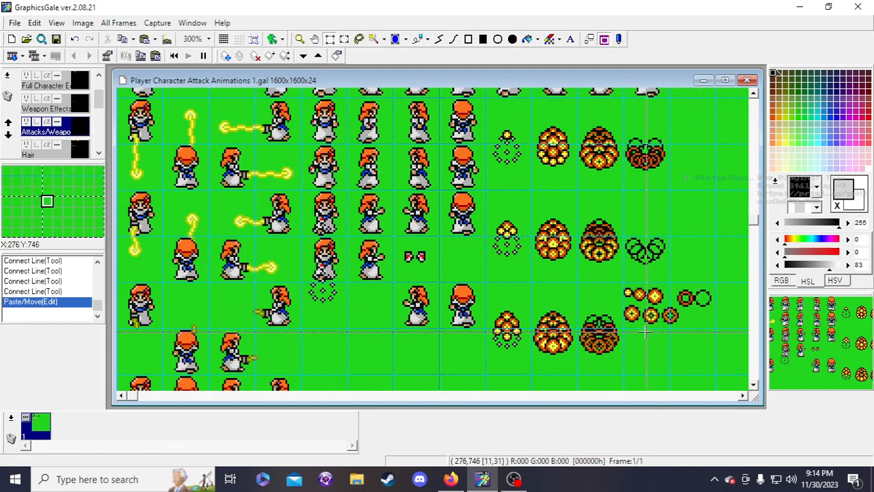
scroll(628, 320, "up", 3)
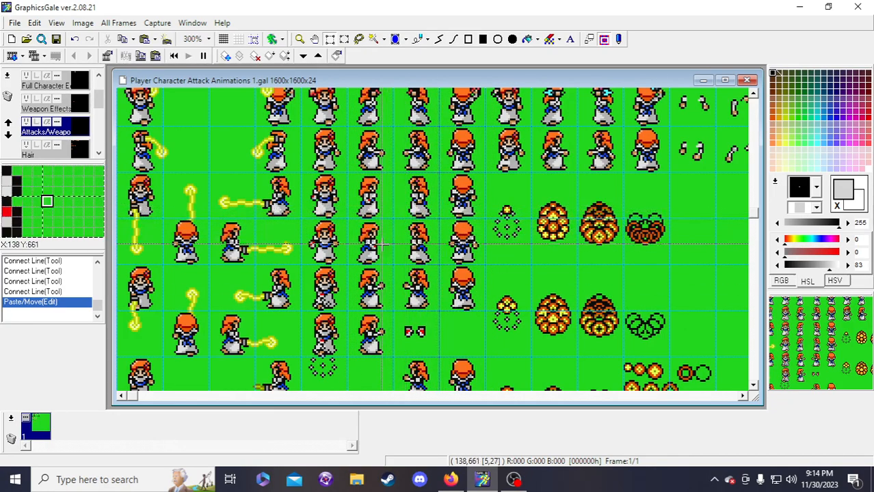
- Copy the 9x12 held-item area to the outstretched hand of the side-facing character one row down, nudge it into alignment and deselect it
left_click_drag(373, 243, 381, 287)
key("Down")
key("Down")
key("Down")
key("Right")
key("Right")
key("Right")
key("Right")
key("Down")
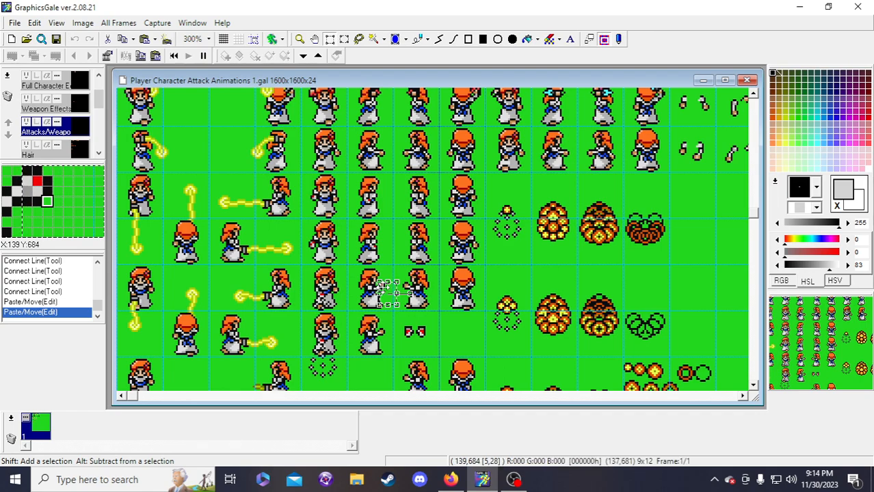
left_click_drag(796, 369, 804, 365)
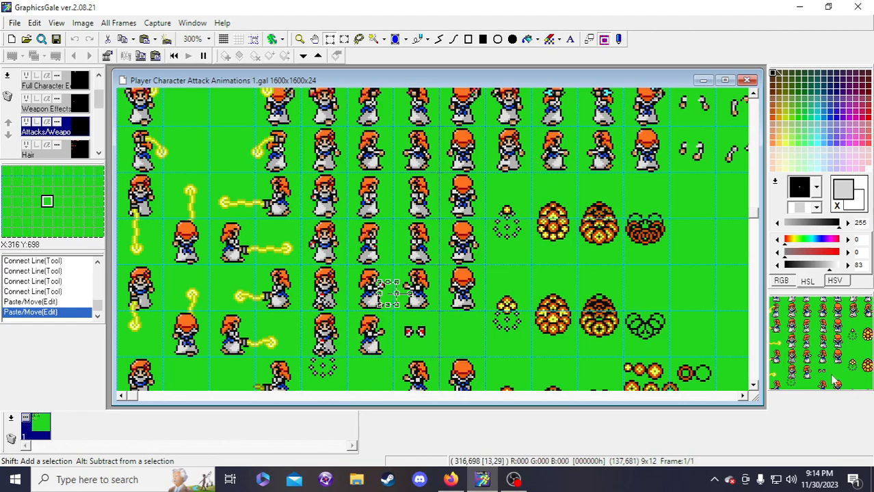
left_click(510, 134)
- With the Connect Line tool, repaint the copied item's pixels at the outstretched hand using grey, red, light grey and black picked from the sprite
left_click(299, 39)
left_click(393, 262)
left_click(393, 262)
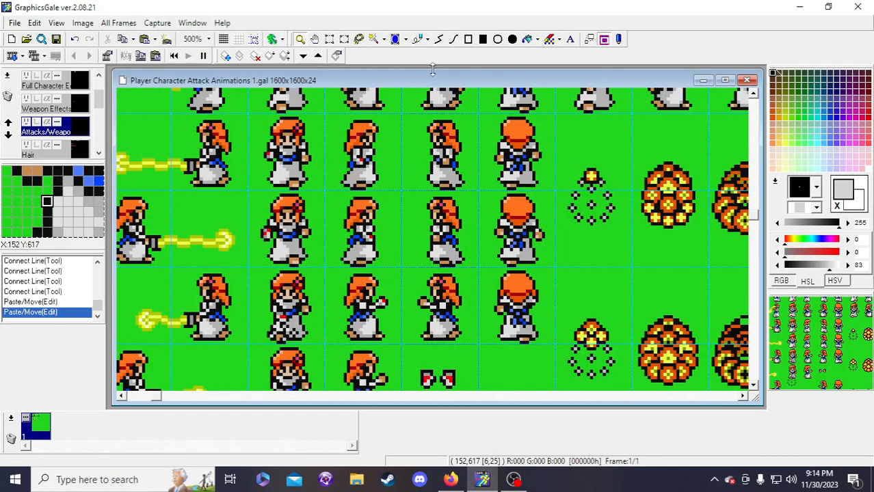
right_click(381, 303)
left_click(378, 304)
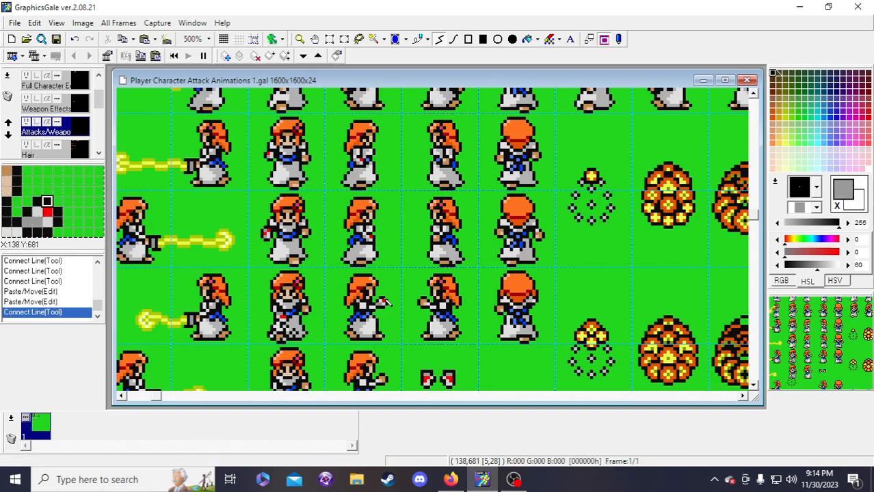
right_click(384, 301)
left_click(385, 305)
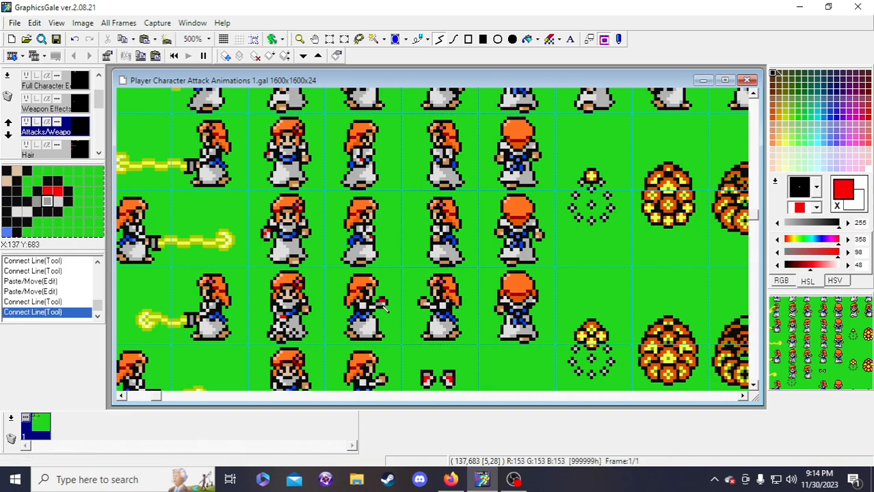
right_click(385, 304)
left_click(382, 302)
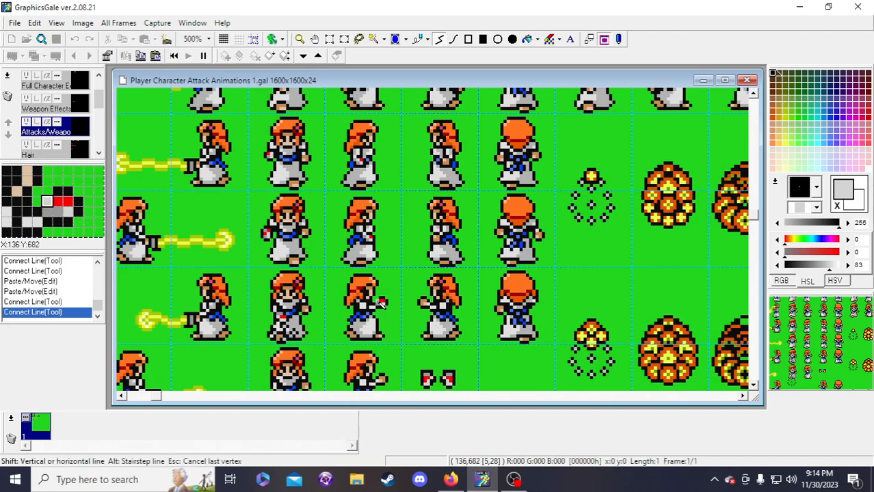
right_click(381, 305)
left_click(376, 309)
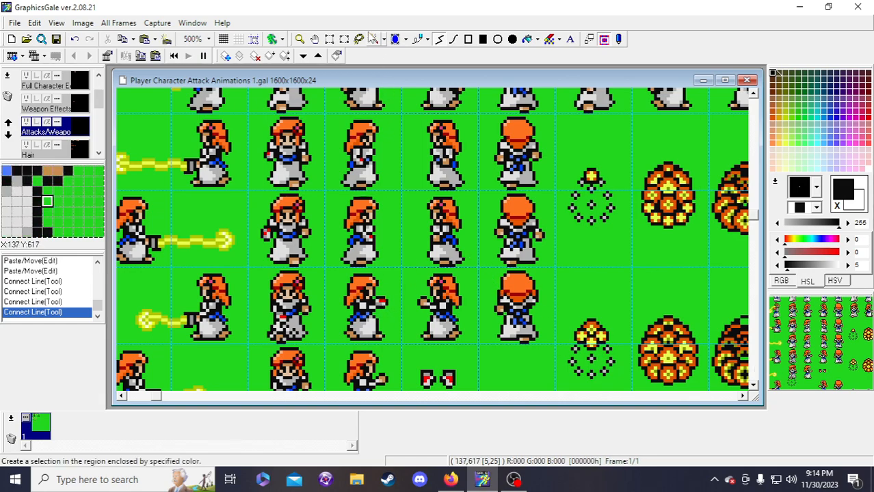
- Reposition the held-item pixels at the outstretched hand using a rectangular selection
left_click(330, 39)
key("ctrl+v")
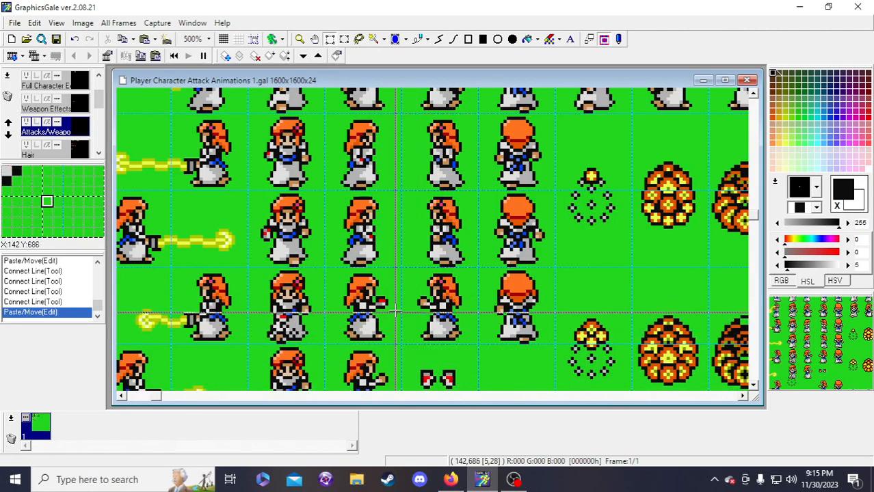
left_click(376, 299)
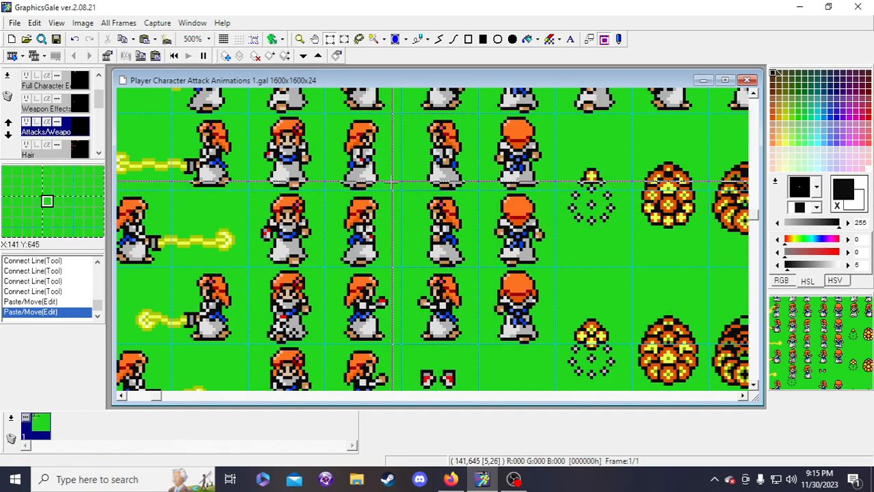
- Try repainting red and black pixels of the held item on the side-facing character one row up, and undo the strokes
right_click(371, 237)
double_click(368, 237)
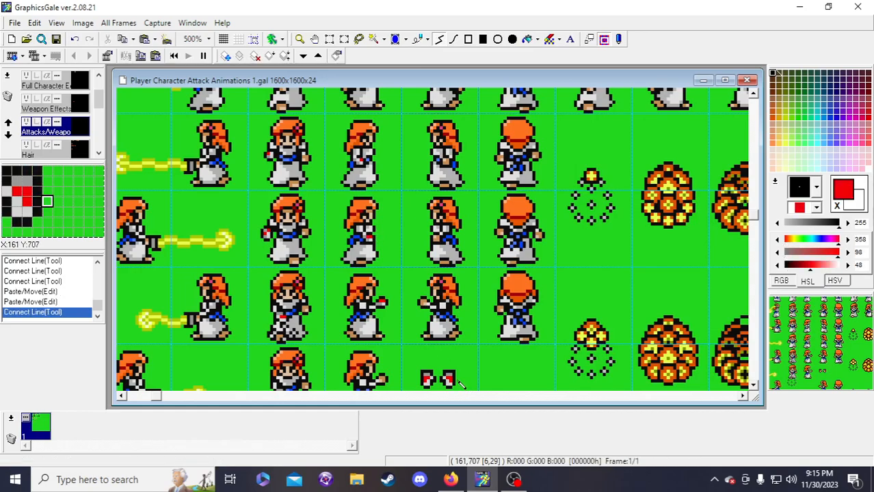
key("ctrl+z")
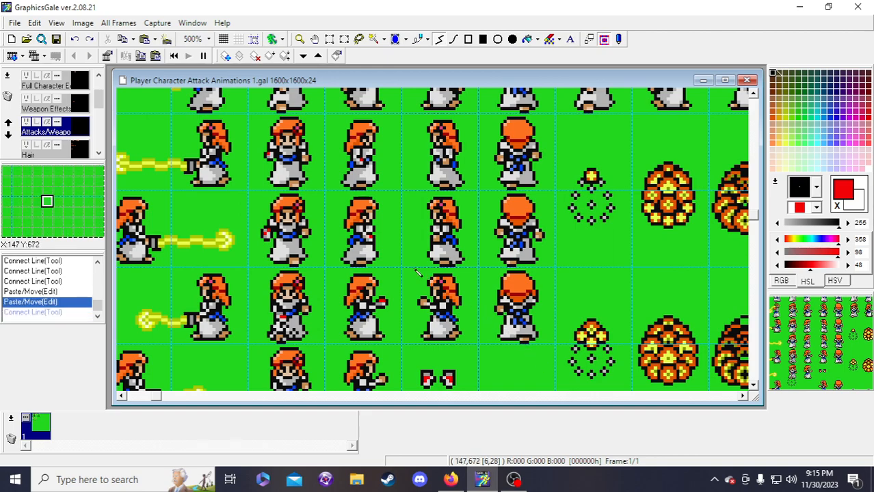
right_click(369, 238)
double_click(369, 235)
right_click(370, 234)
double_click(369, 231)
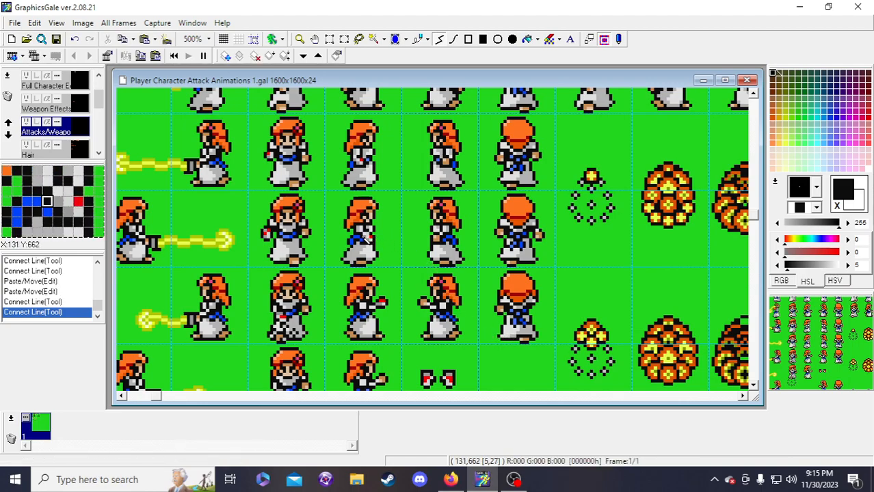
double_click(365, 235)
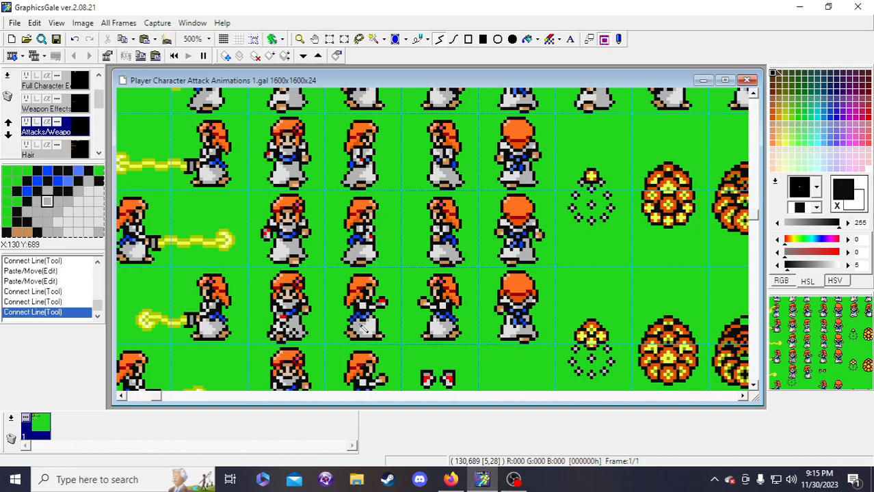
key("ctrl+z")
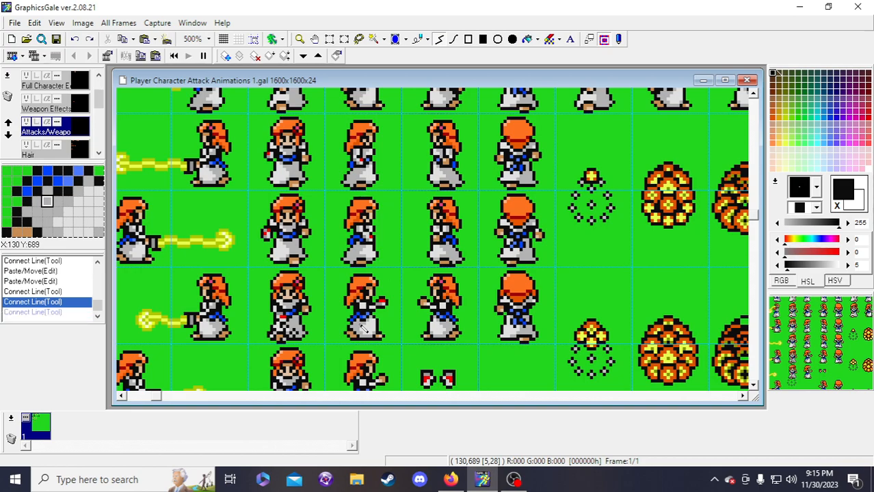
key("ctrl+z")
key("ctrl+z")
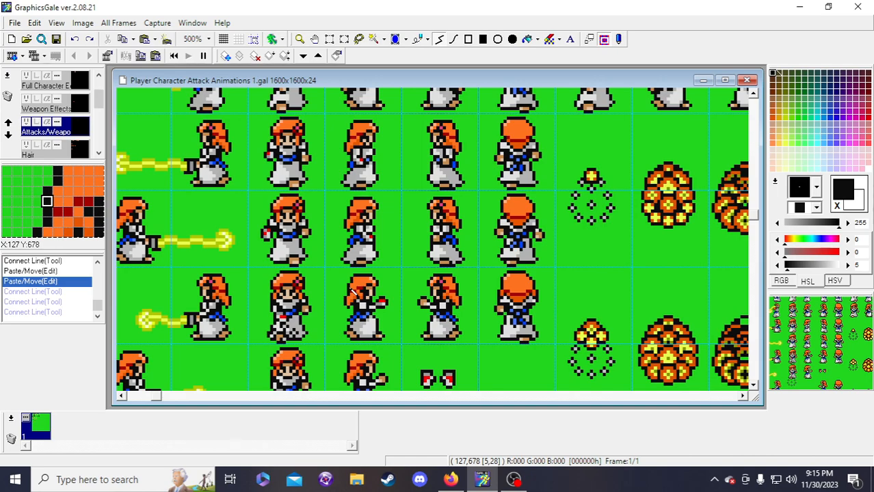
- Try painting light grey over the held item's red pixels at the lower character's outstretched hand, and undo the strokes
right_click(384, 305)
double_click(381, 301)
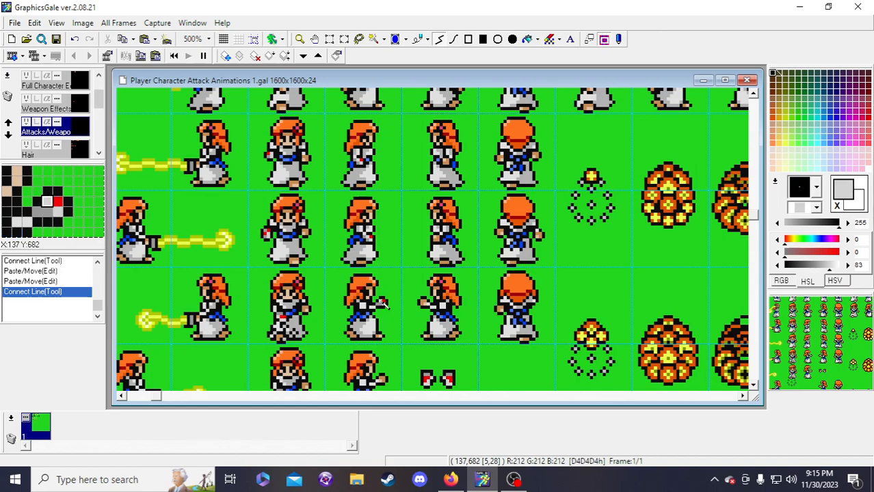
left_click(387, 307)
left_click(388, 308)
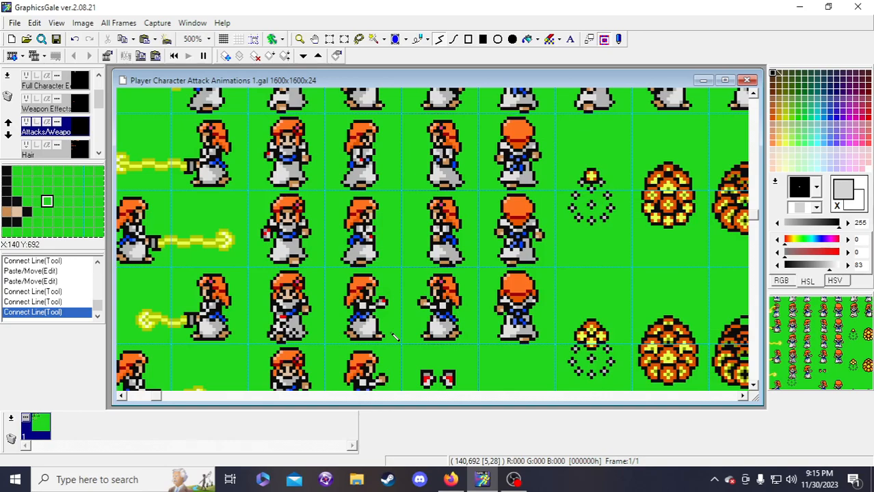
key("ctrl+z")
key("ctrl+z")
key("ctrl+z")
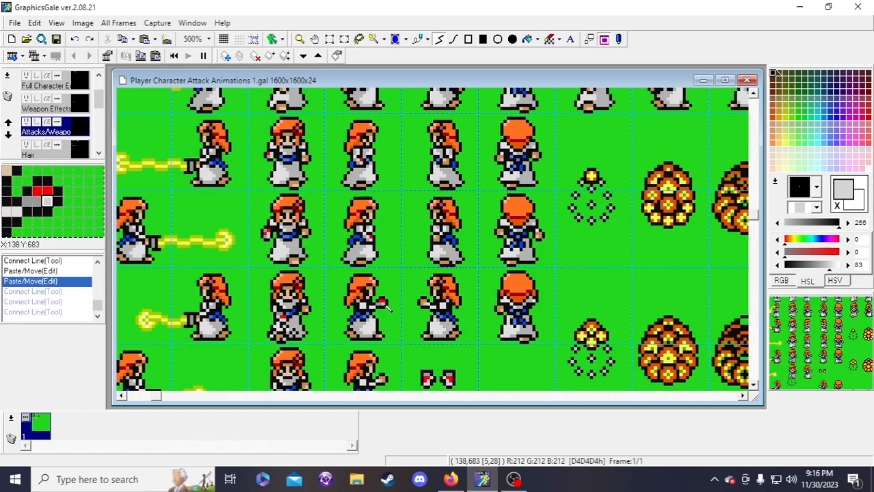
left_click(388, 312)
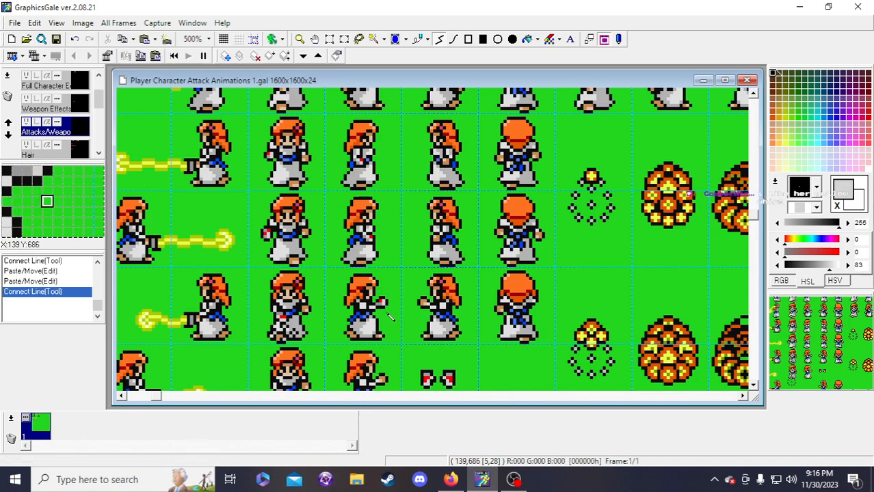
key("ctrl+z")
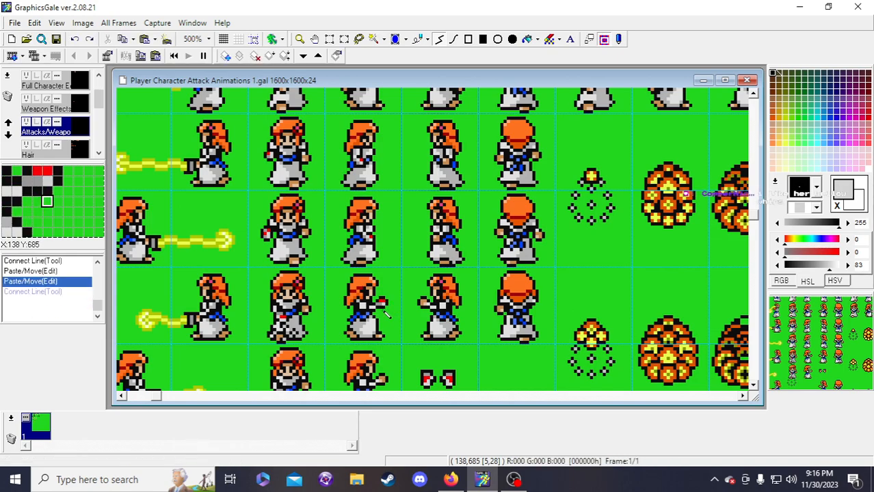
- Try recolouring the held item at the outstretched hand with mid grey and light grey pixels, and undo both strokes
key("ctrl+z")
key("ctrl+y")
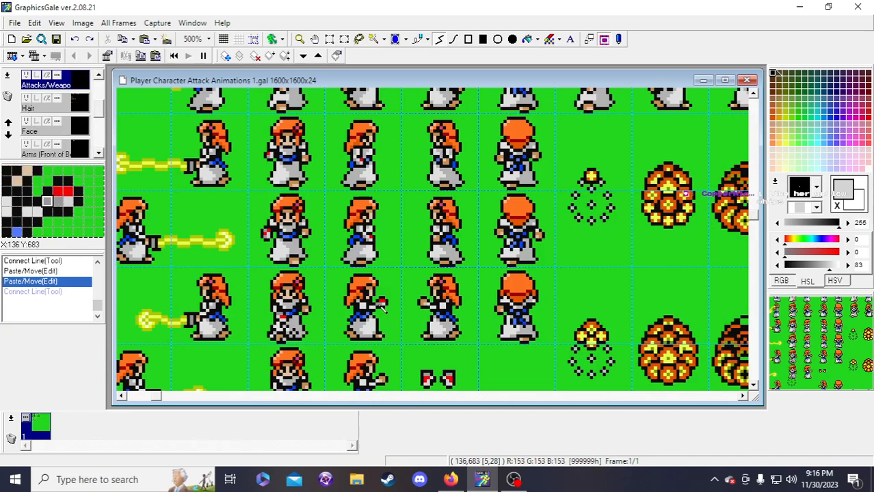
key("ctrl+y")
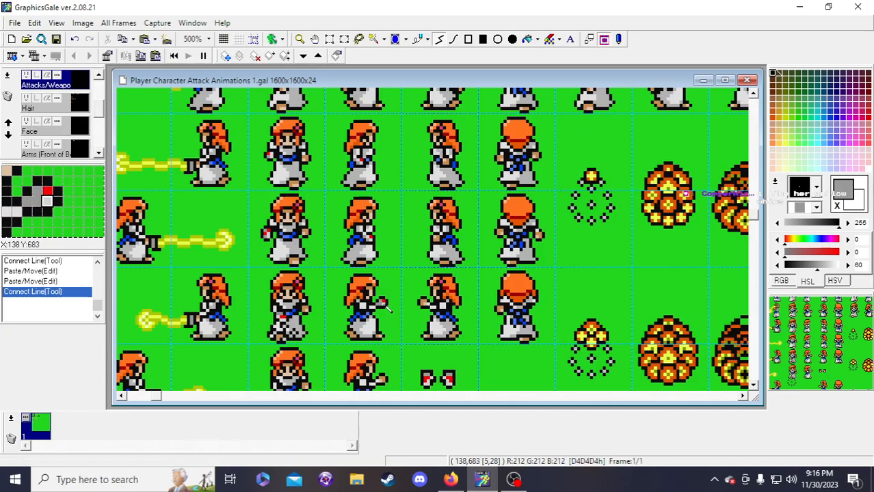
right_click(384, 305)
left_click_drag(384, 304, 380, 302)
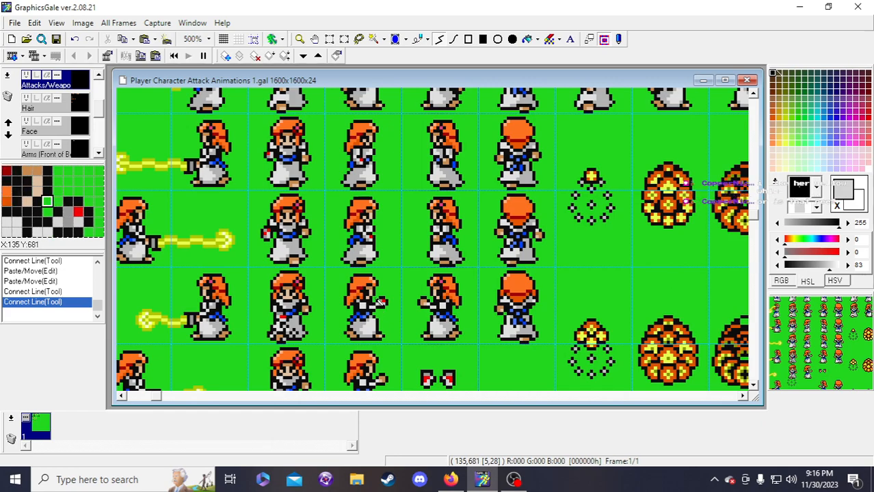
key("ctrl+z")
key("ctrl+z")
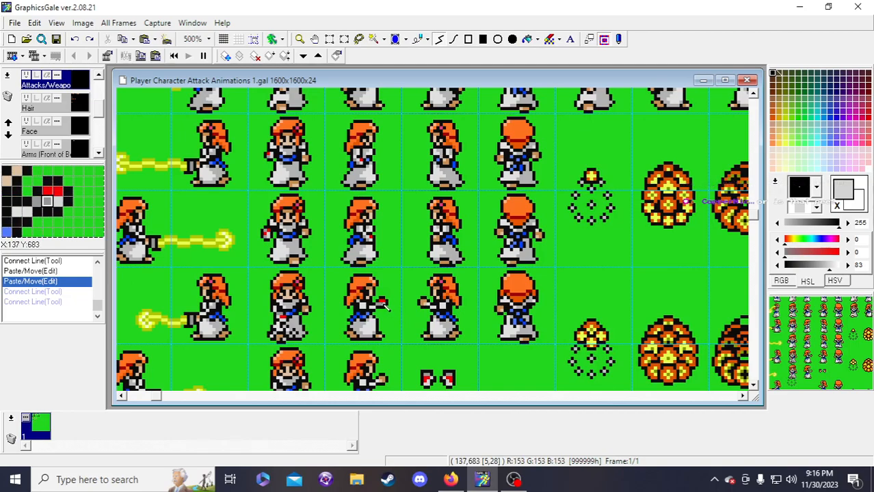
- Repaint the edge of the held item at the outstretched hand with black, light grey and mid grey pixels
right_click(377, 301)
right_click(377, 298)
right_click(378, 301)
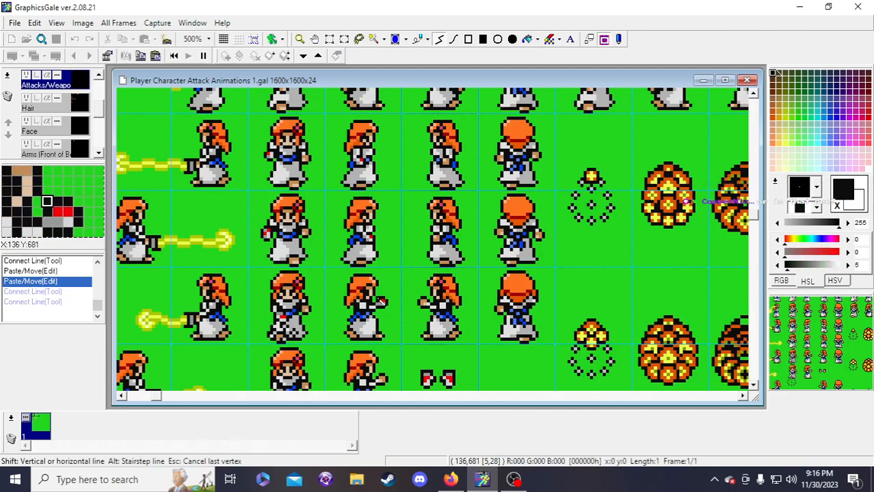
double_click(377, 298)
double_click(375, 301)
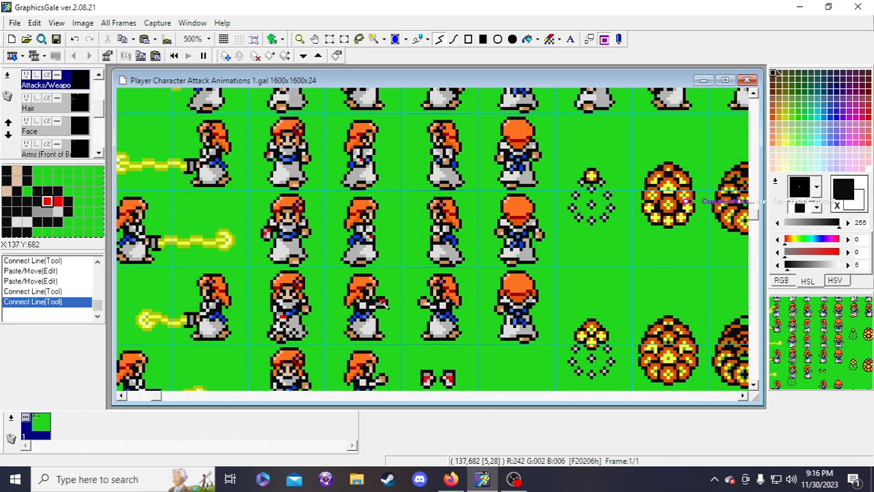
right_click(384, 304)
double_click(378, 301)
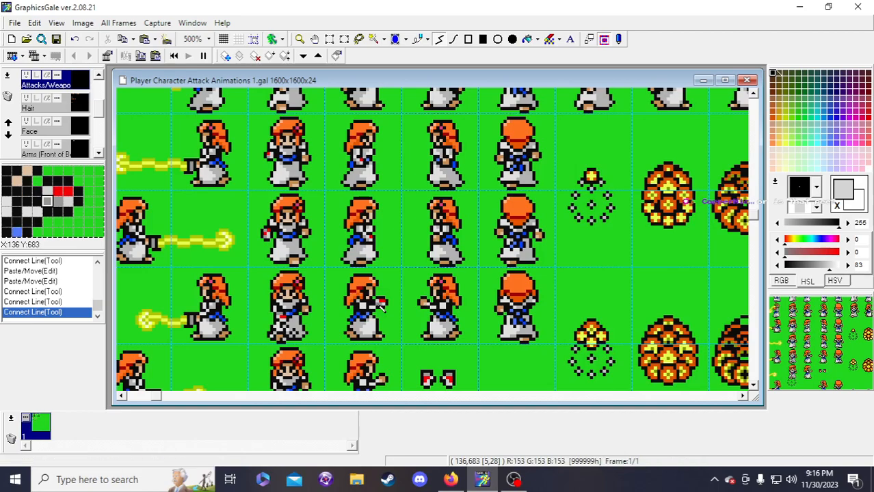
double_click(381, 304)
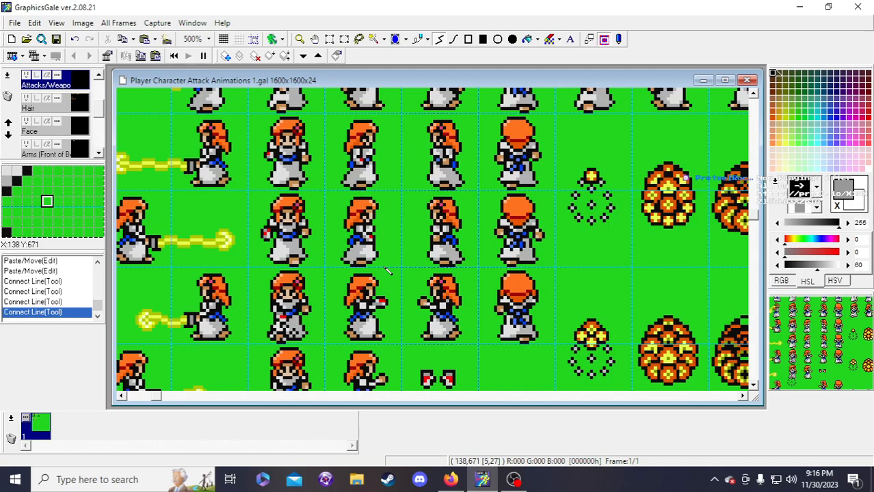
- Check the held item at smaller and larger magnification and save the sprite sheet
left_click(299, 39)
right_click(348, 290)
right_click(347, 290)
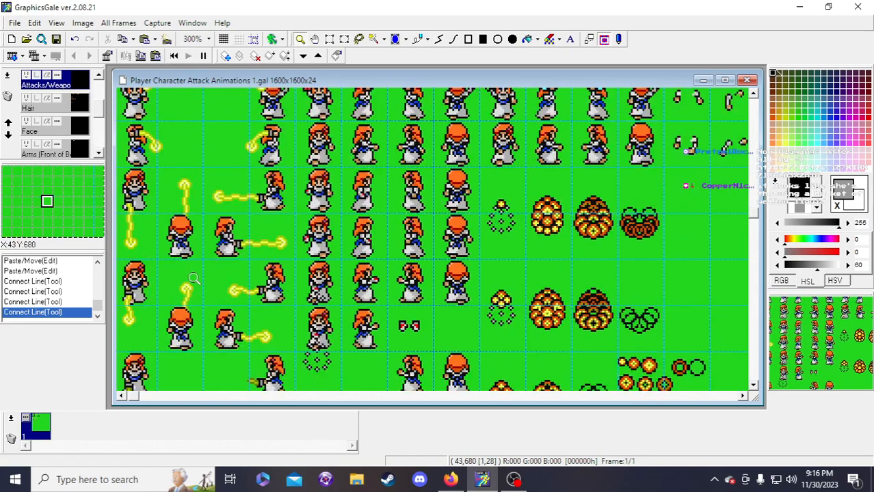
left_click(350, 287)
left_click(304, 273)
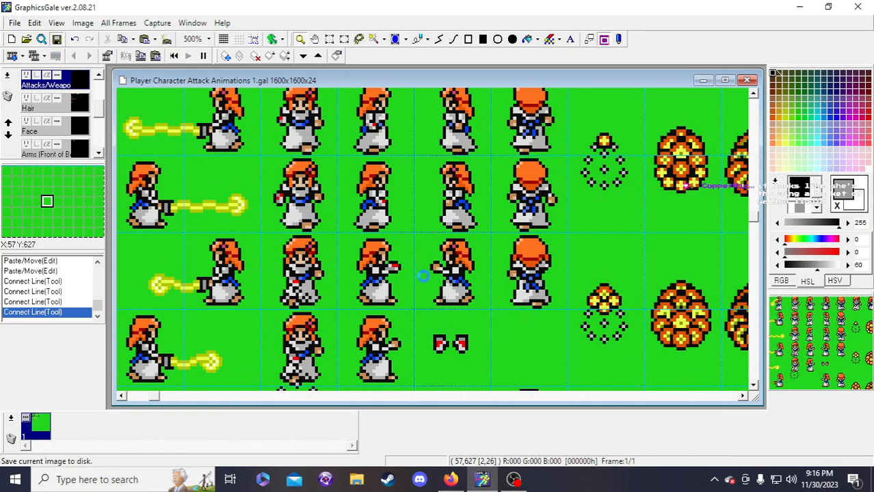
- Look over the attack rows and compare the held-item frames of the character sprites at several magnifications
right_click(365, 249)
right_click(365, 249)
right_click(366, 249)
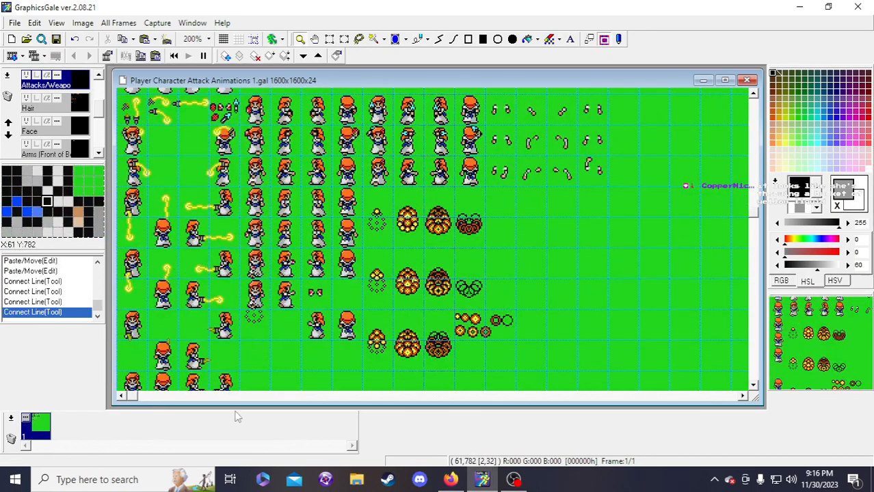
scroll(224, 198, "up", 3)
scroll(241, 195, "down", 2)
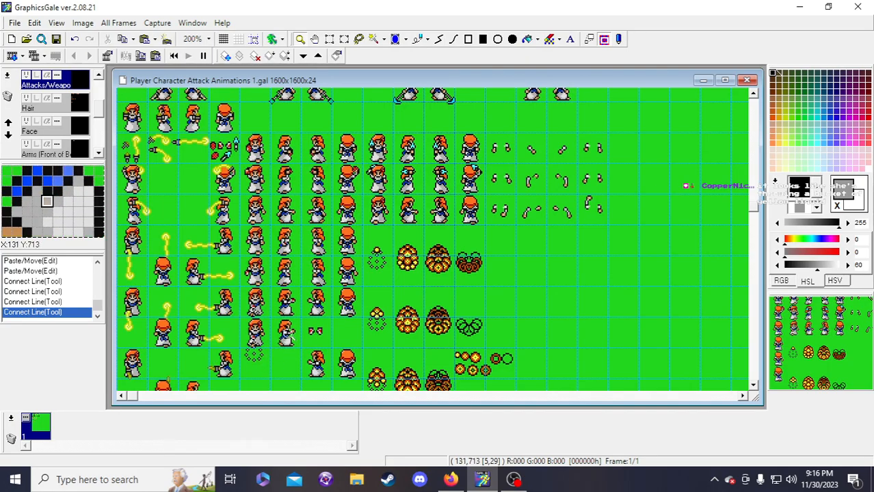
left_click(292, 319)
left_click(292, 318)
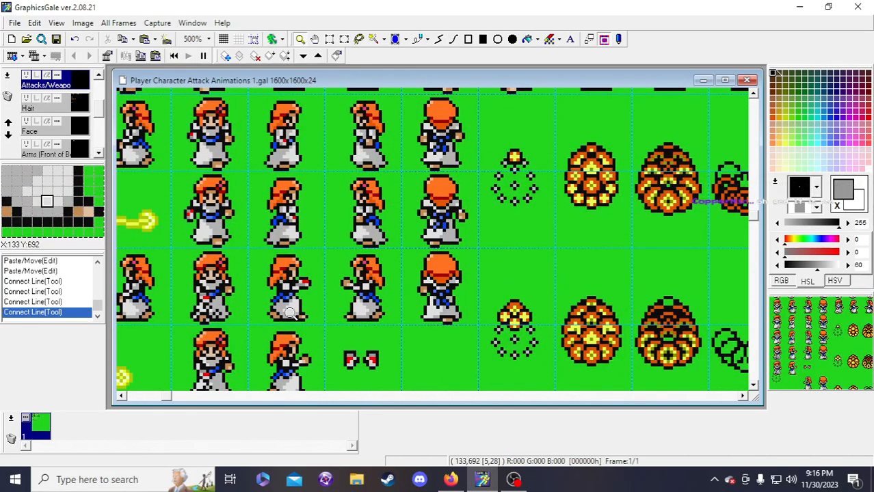
right_click(328, 293)
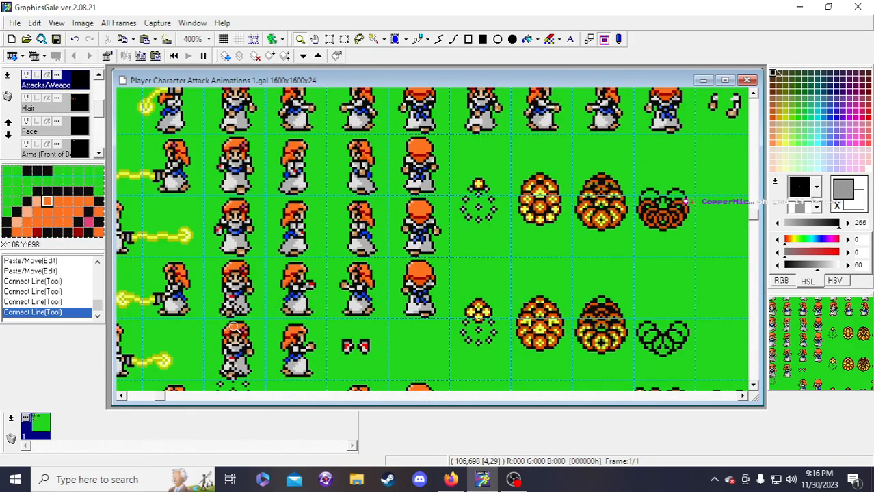
right_click(338, 267)
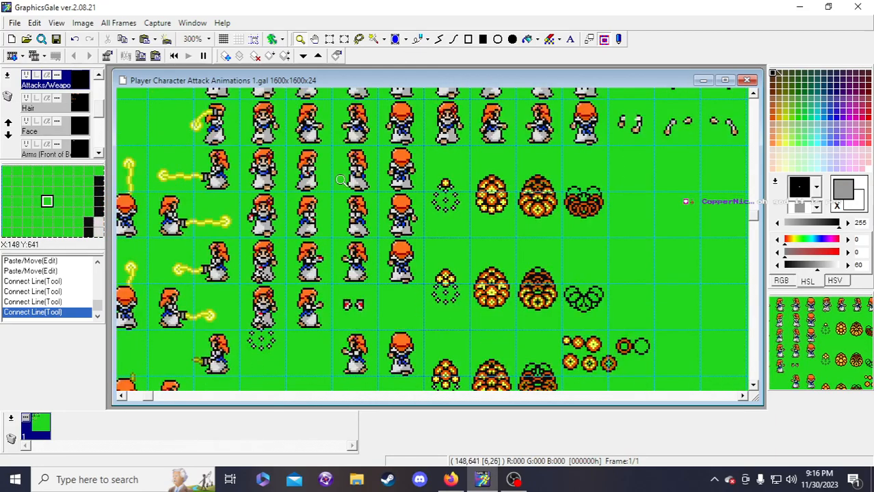
- Try shifting the held item at the side-facing sprite's outstretched hand and adding a black edge pixel, and undo both edits
left_click(193, 296)
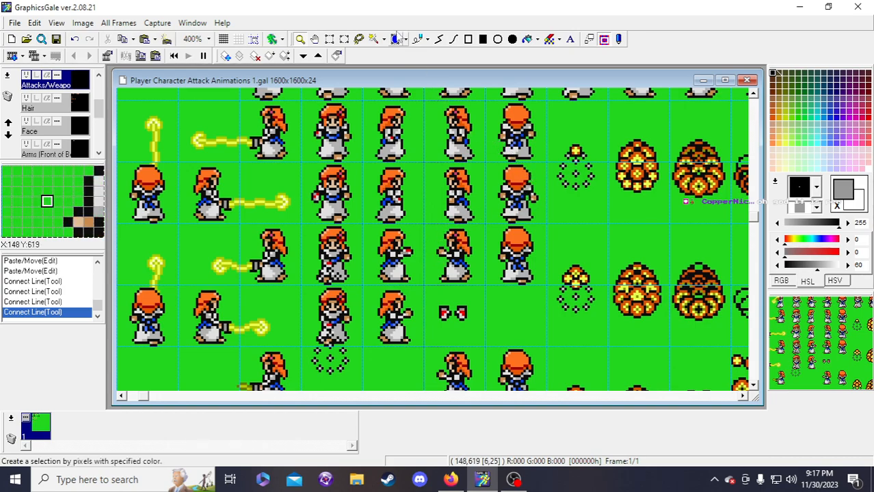
left_click(329, 39)
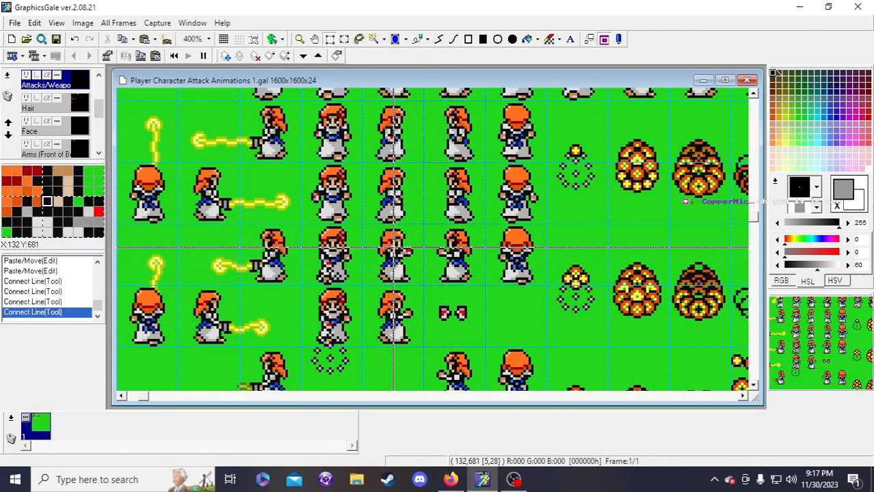
left_click_drag(396, 250, 406, 257)
left_click_drag(404, 253, 403, 255)
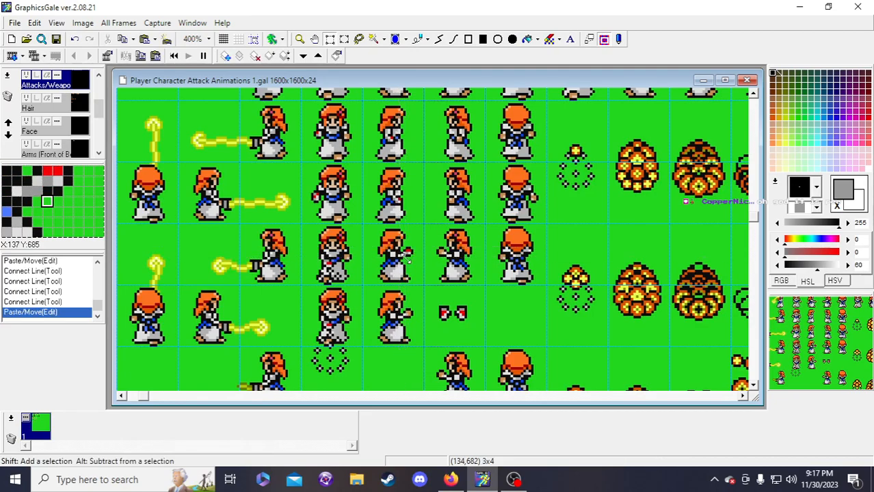
left_click(451, 299)
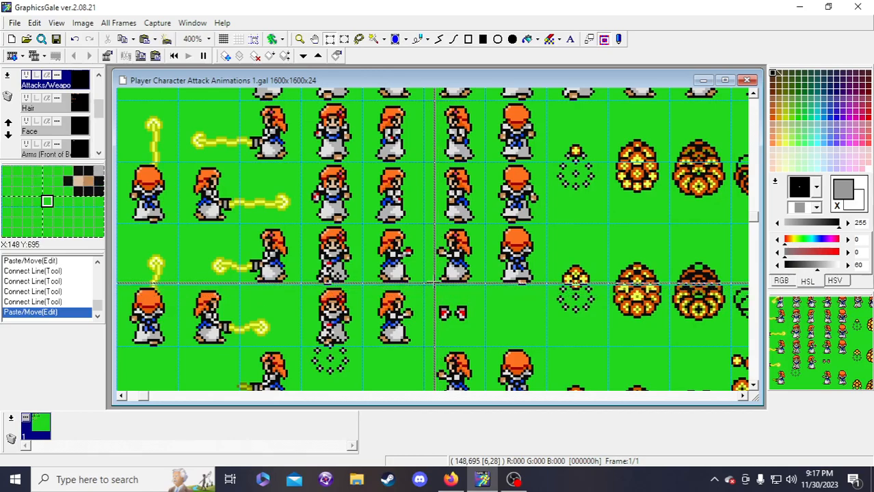
right_click(410, 260)
left_click(409, 261)
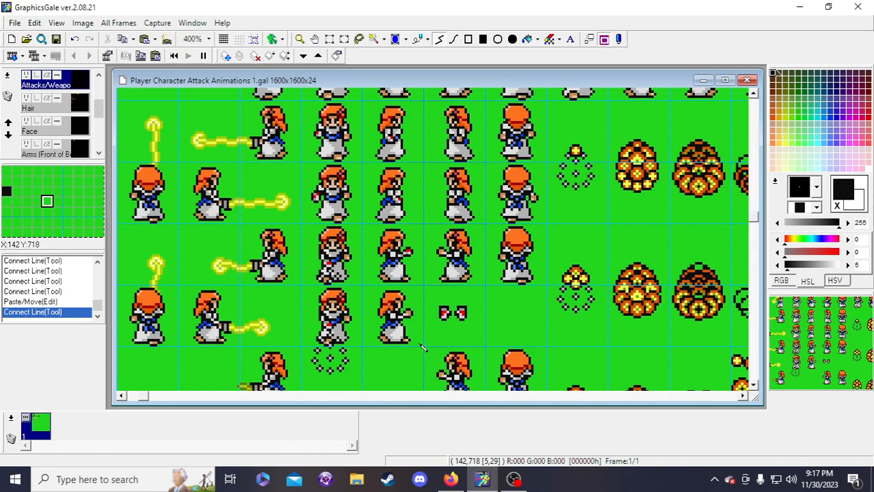
key("ctrl+z")
key("ctrl+z")
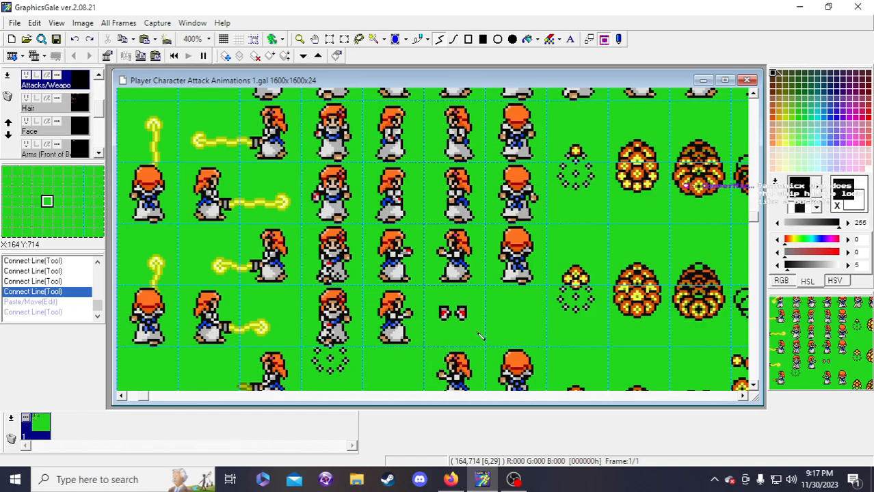
key("ctrl+z")
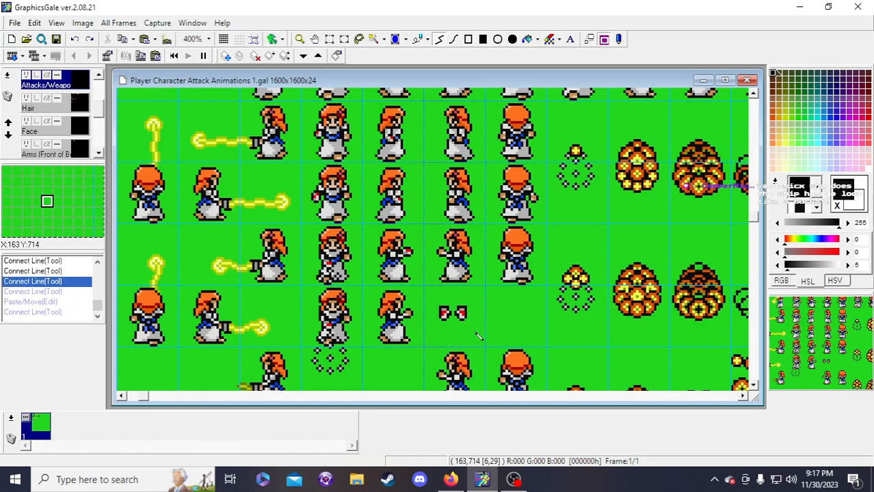
key("ctrl+y")
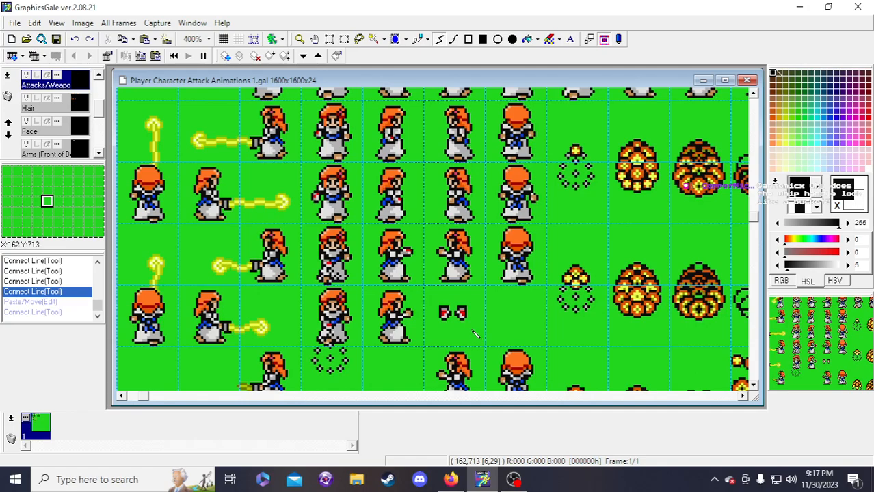
- Move the held item at the side-facing sprite's outstretched hand down slightly on the attacks and weapons layer
left_click(329, 39)
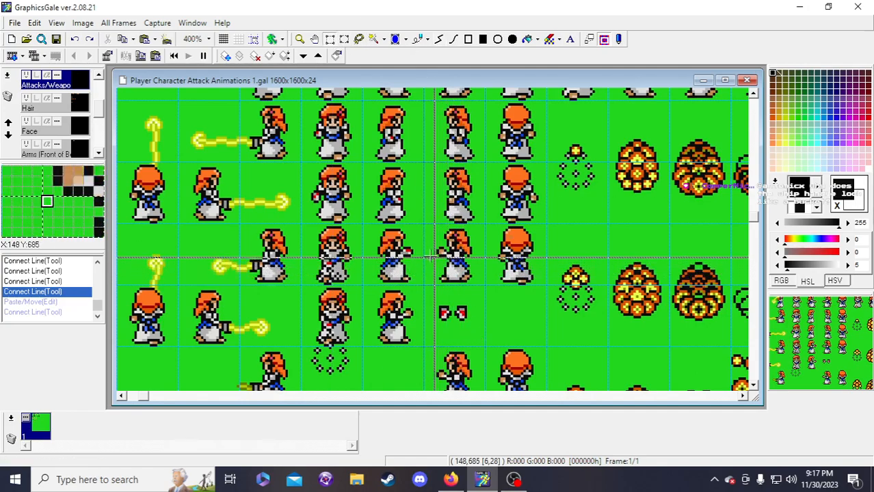
left_click_drag(391, 243, 424, 268)
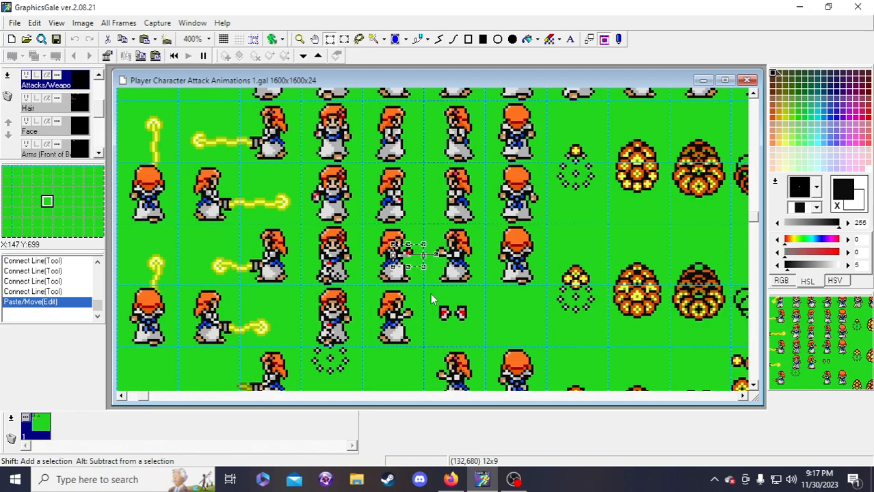
left_click(431, 293)
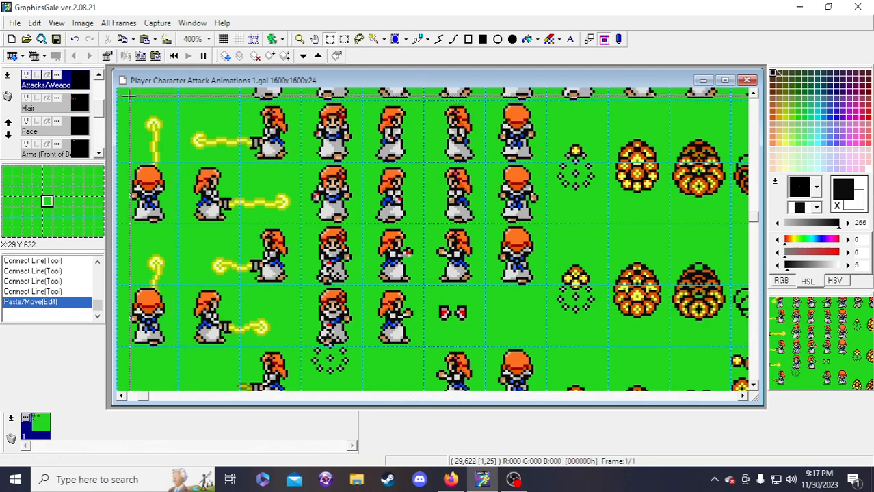
- With the attacks and weapons layer temporarily hidden, move that sprite's outstretched hand down slightly on the front arms layer
left_click(26, 74)
scroll(75, 156, "down", 1)
left_click(74, 134)
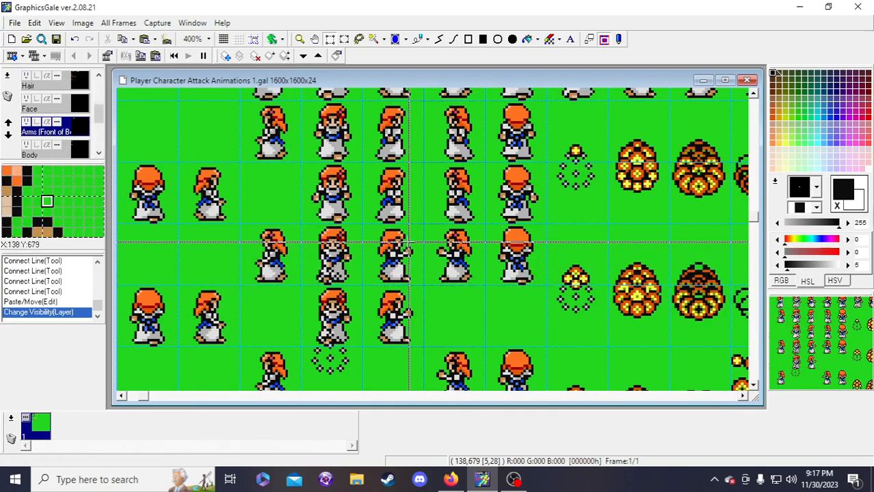
left_click_drag(403, 245, 423, 265)
key("Down")
left_click(423, 267)
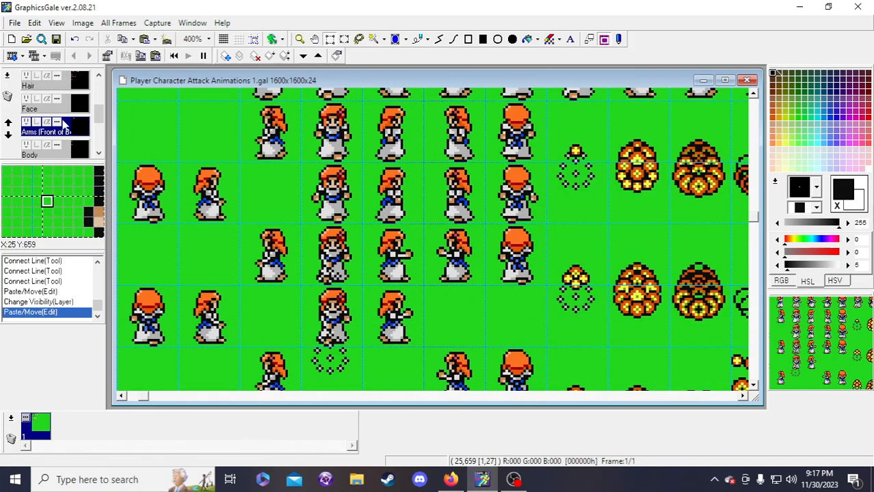
scroll(43, 129, "up", 2)
left_click(26, 98)
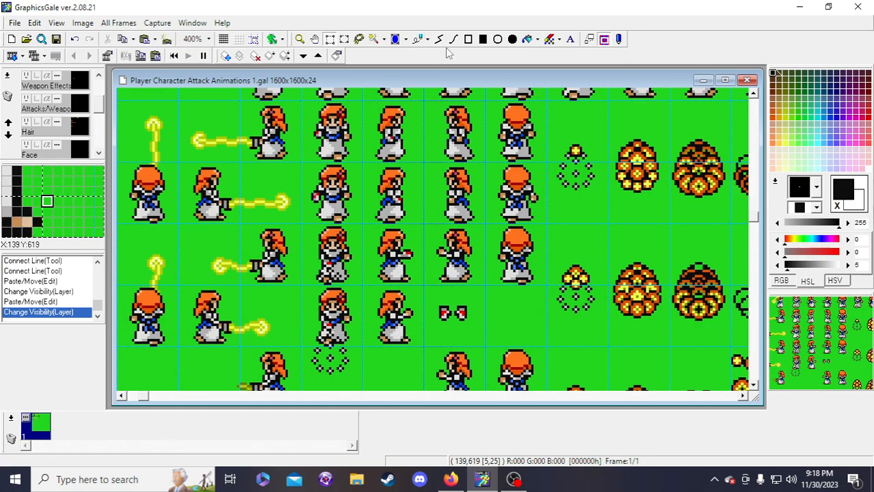
- Try painting mid grey pixels at the upper side-facing sprite's hand on the front arms layer, and undo both strokes
left_click(394, 137)
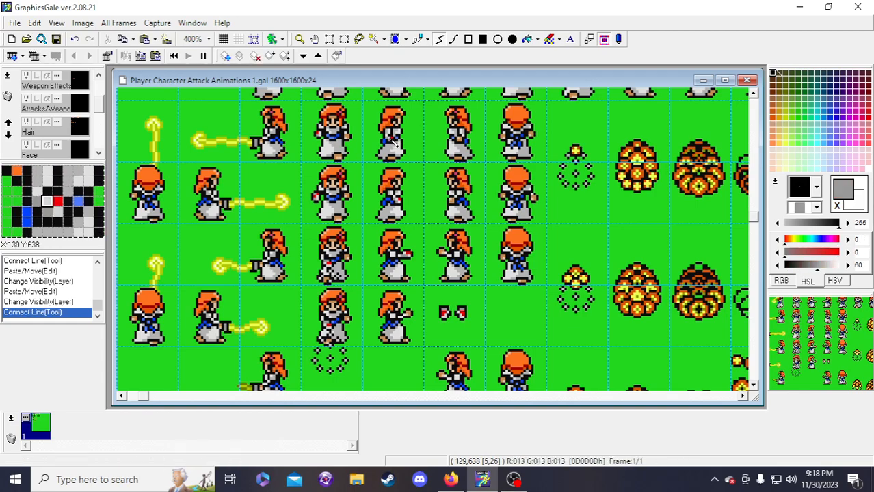
left_click(393, 139)
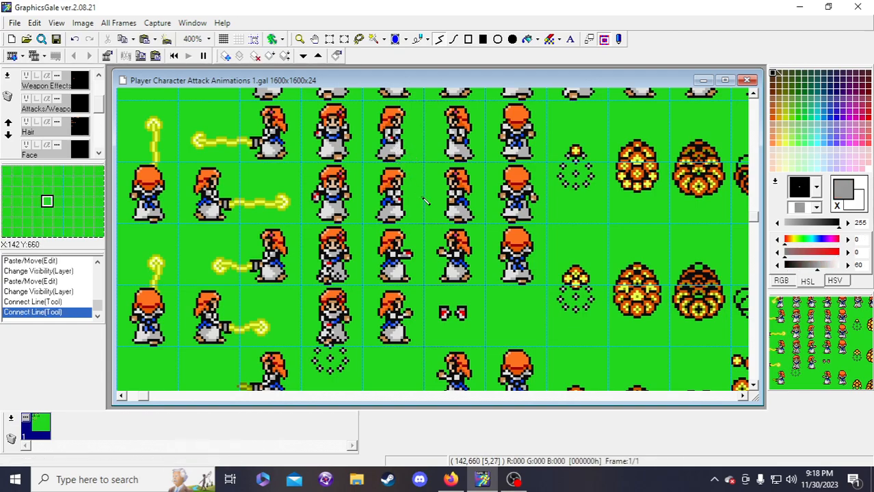
scroll(80, 113, "down", 2)
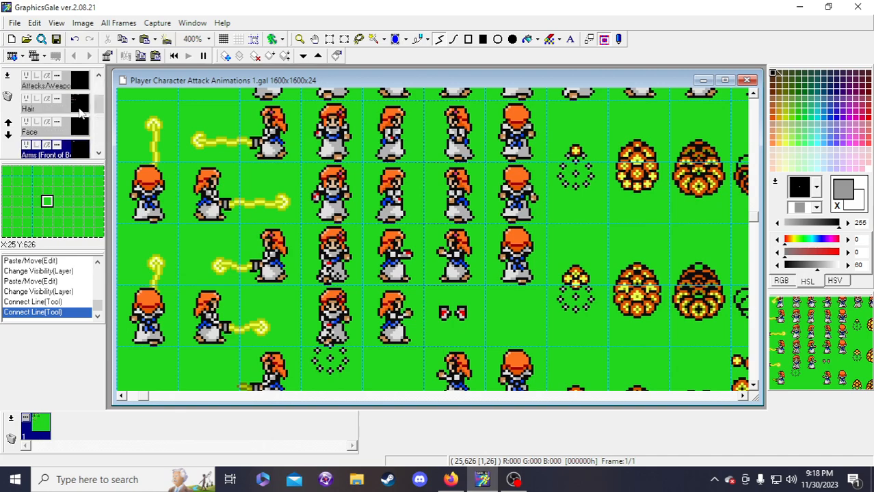
left_click(76, 40)
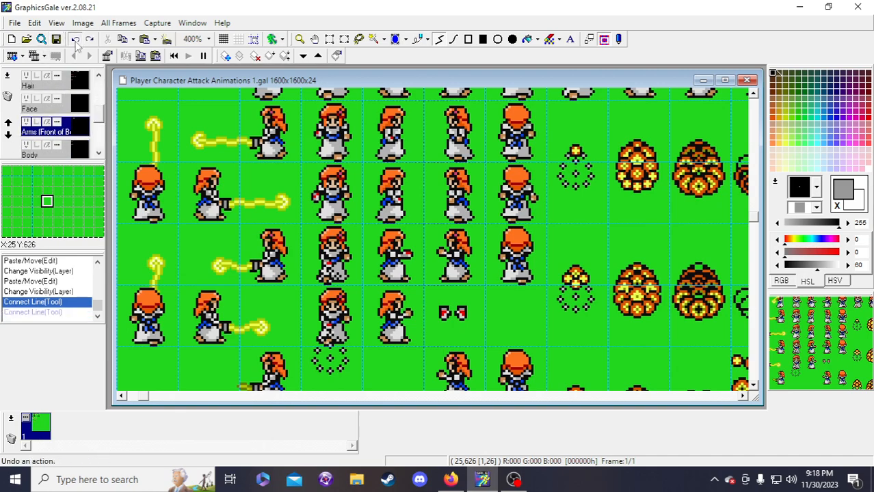
left_click(76, 40)
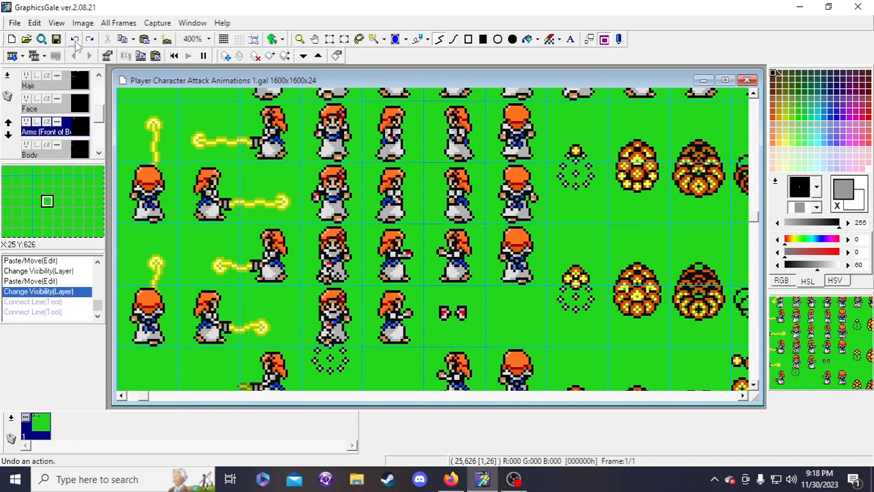
left_click(26, 123)
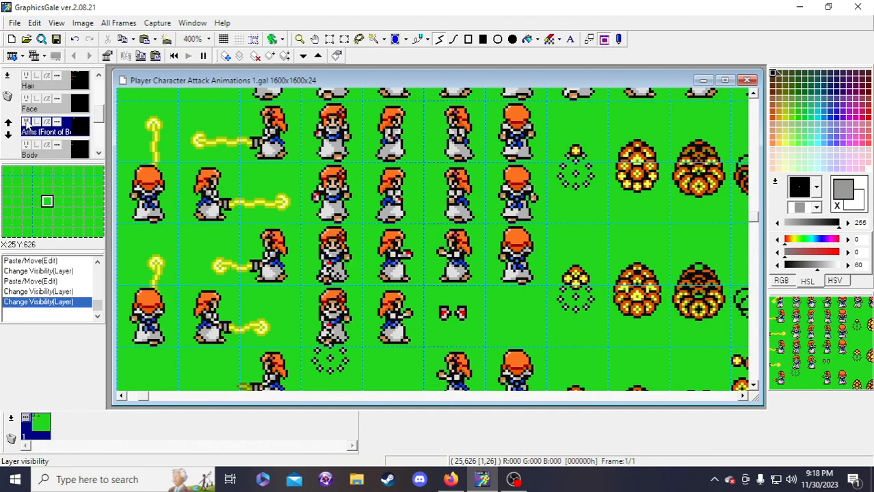
- On the attacks and weapons layer, repaint the upper side-facing sprite's held item with light grey and mid grey pixels
scroll(69, 123, "up", 2)
left_click(71, 111)
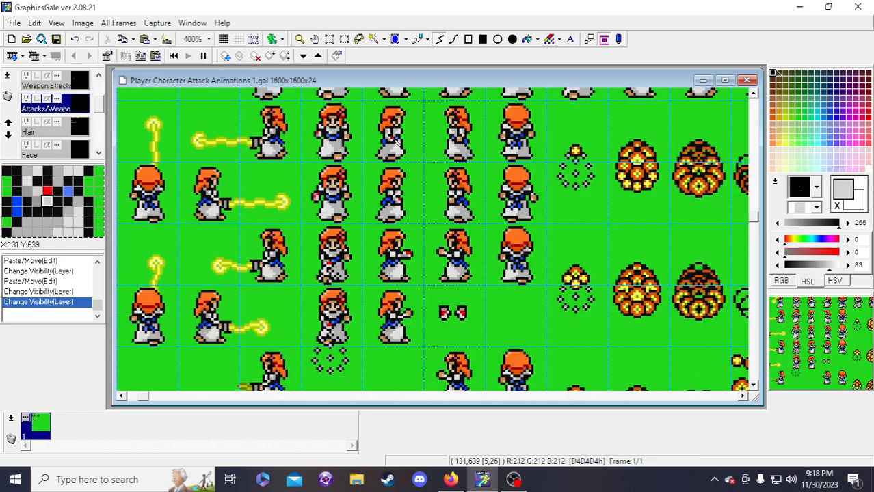
right_click(396, 138)
left_click(396, 138)
right_click(393, 138)
left_click(574, 217)
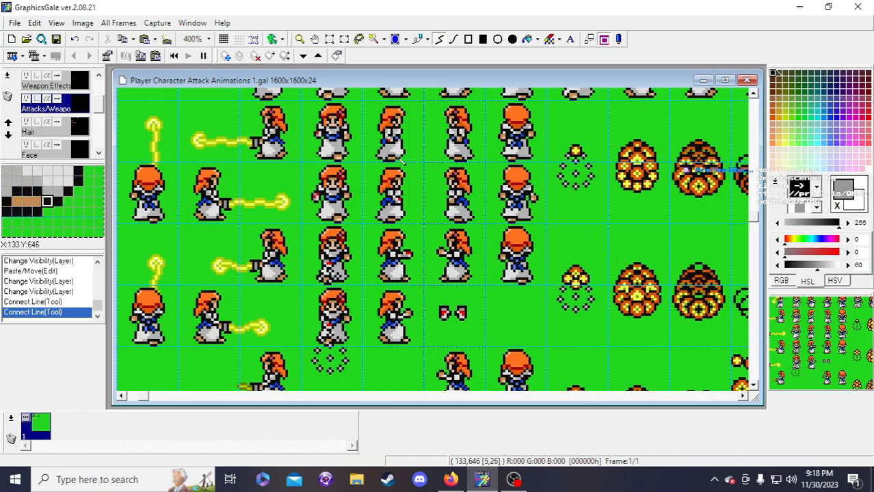
- Add a red pixel to the held item of the side-facing sprite one row below, comparing it by undoing and redoing
right_click(400, 199)
left_click(400, 202)
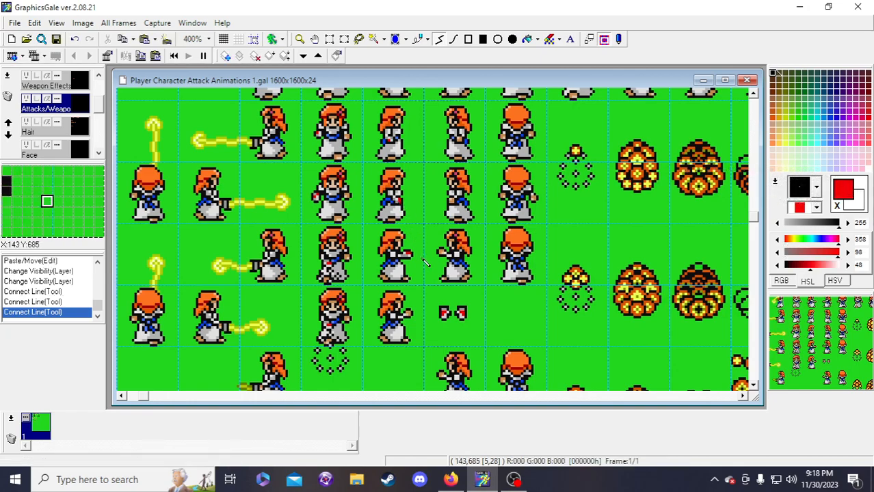
key("ctrl+z")
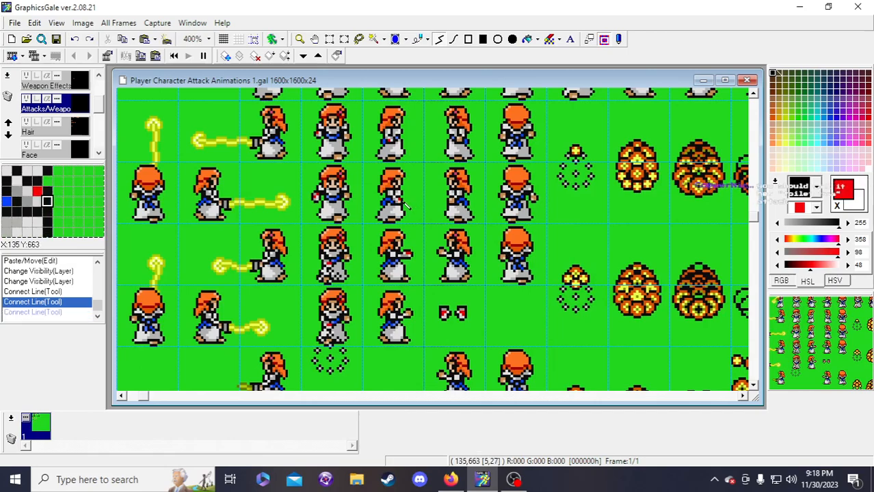
key("ctrl+y")
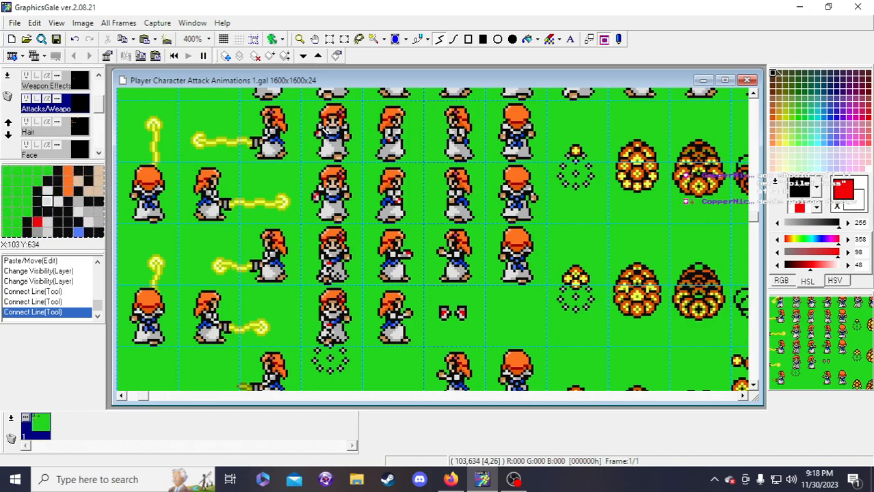
- Retouch the held item of the front-facing sprite in the upper row with mid grey and red pixels
left_click(778, 74)
double_click(319, 134)
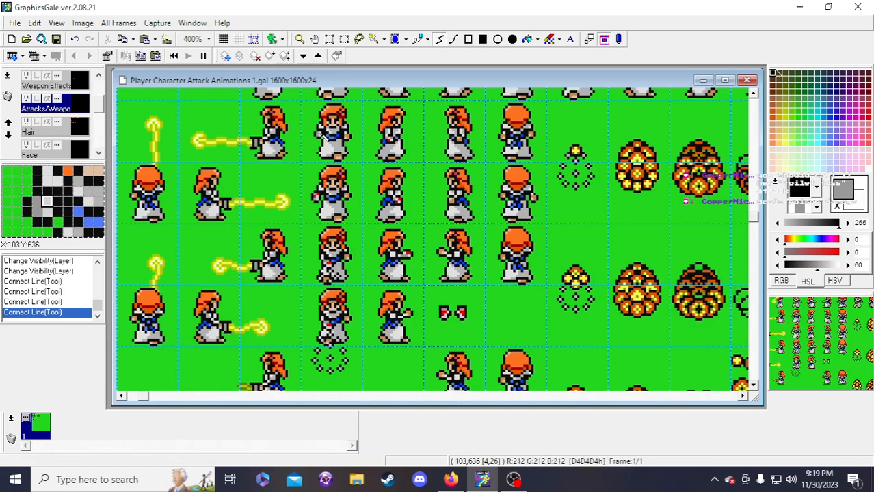
right_click(319, 200)
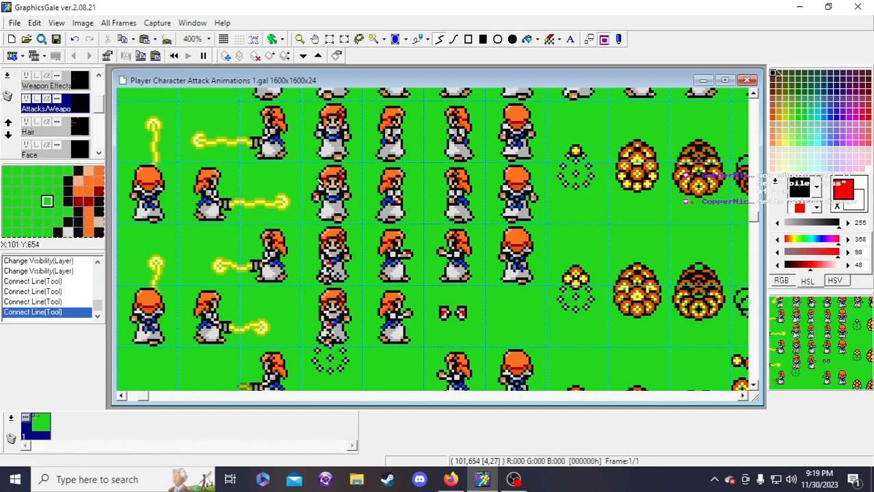
double_click(318, 135)
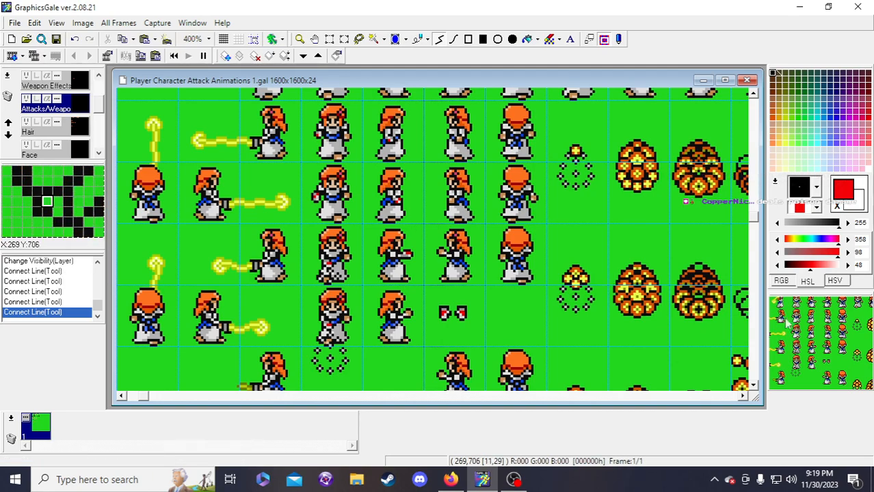
- Save the sprite sheet and review the held-item frames across the attack rows
scroll(813, 360, "up", 1)
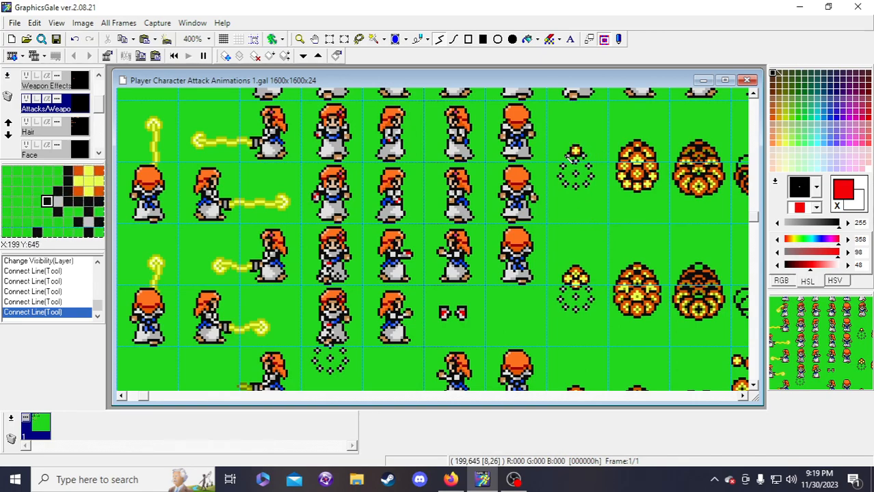
scroll(568, 157, "down", 2)
scroll(558, 121, "up", 1)
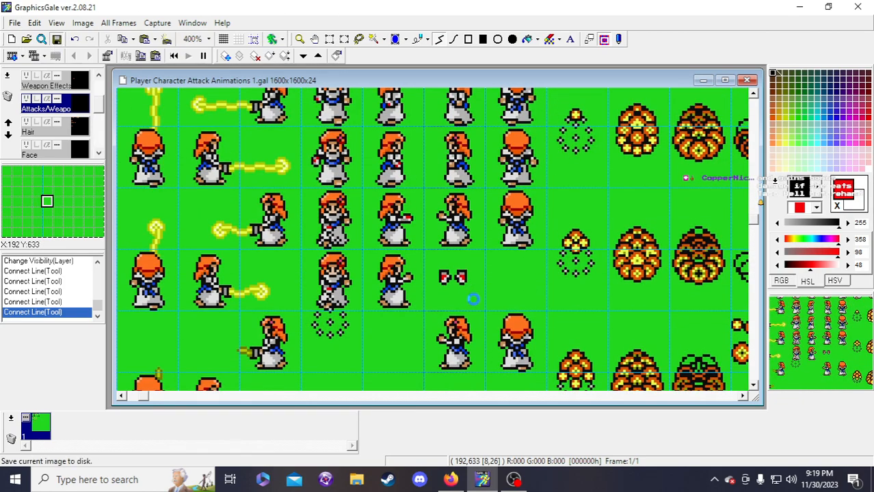
scroll(455, 268, "up", 2)
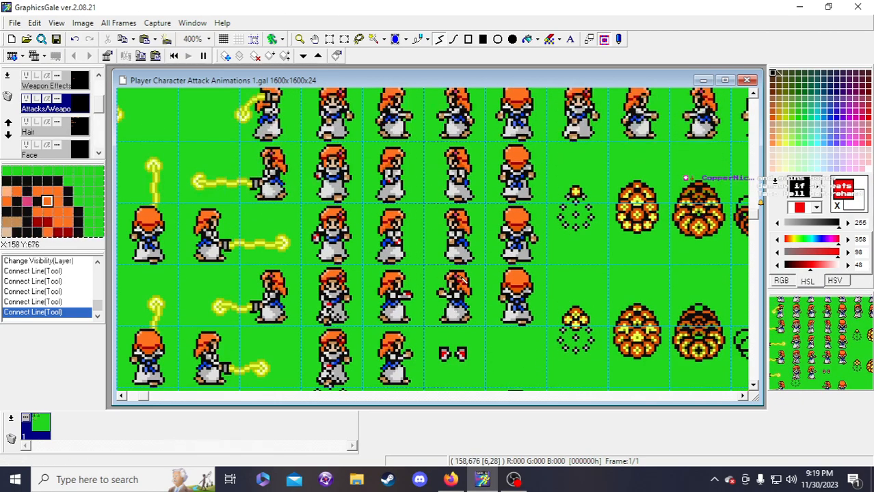
scroll(456, 272, "down", 2)
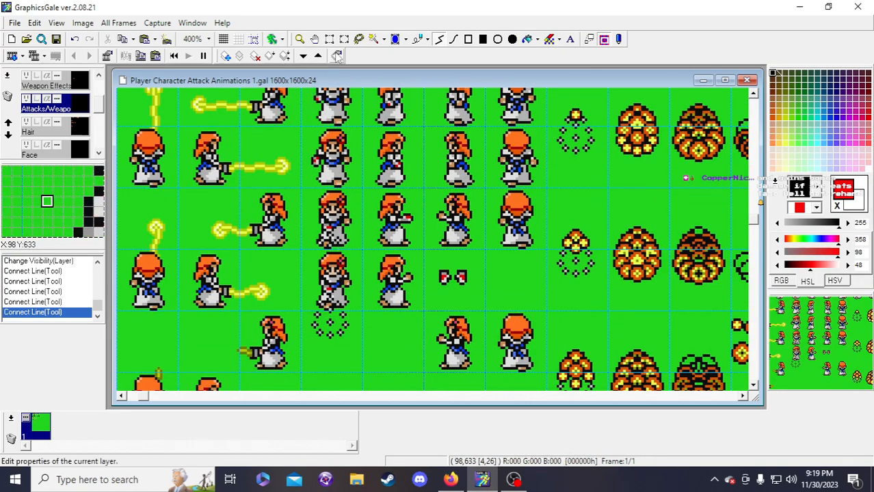
left_click(299, 39)
right_click(436, 264)
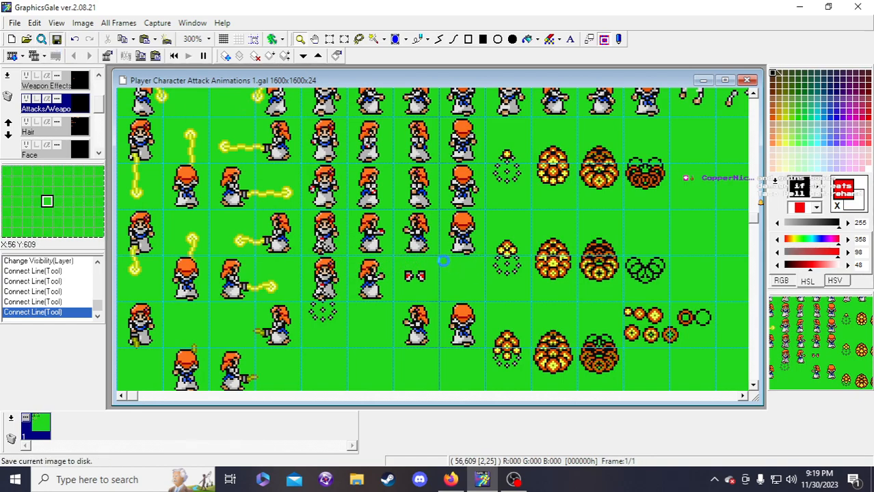
scroll(607, 263, "up", 1)
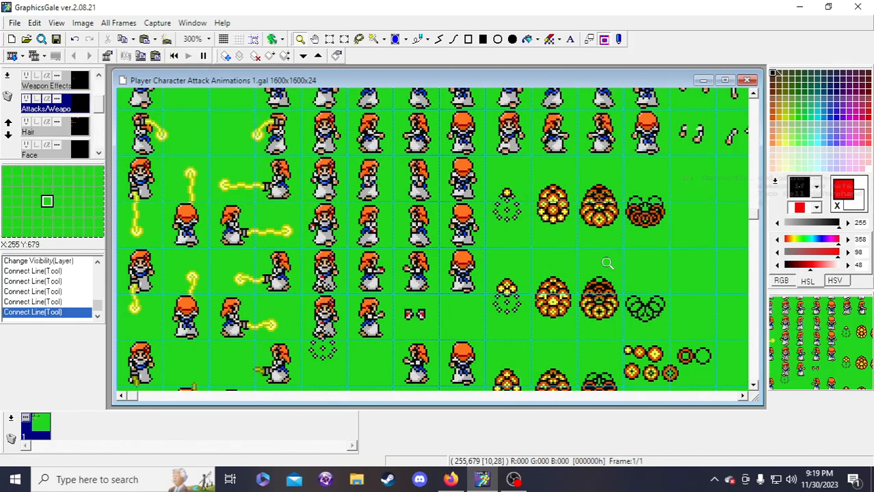
left_click(328, 41)
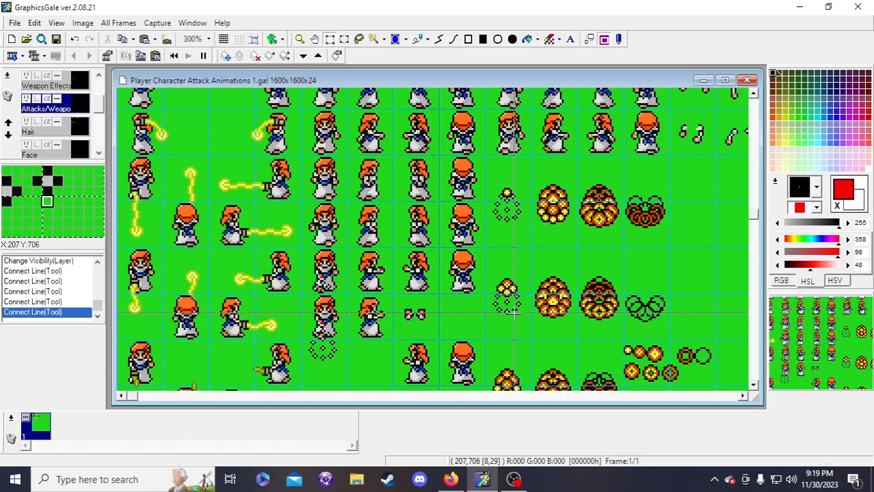
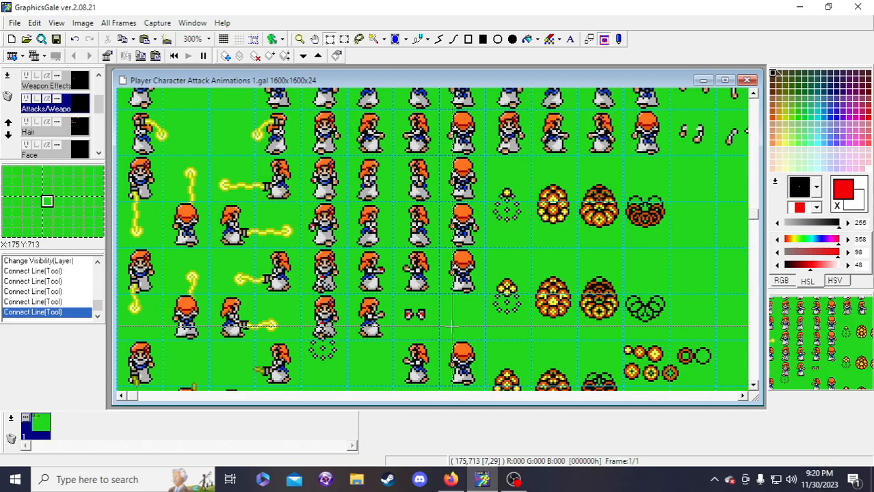
scroll(444, 323, "down", 2)
scroll(329, 266, "up", 1)
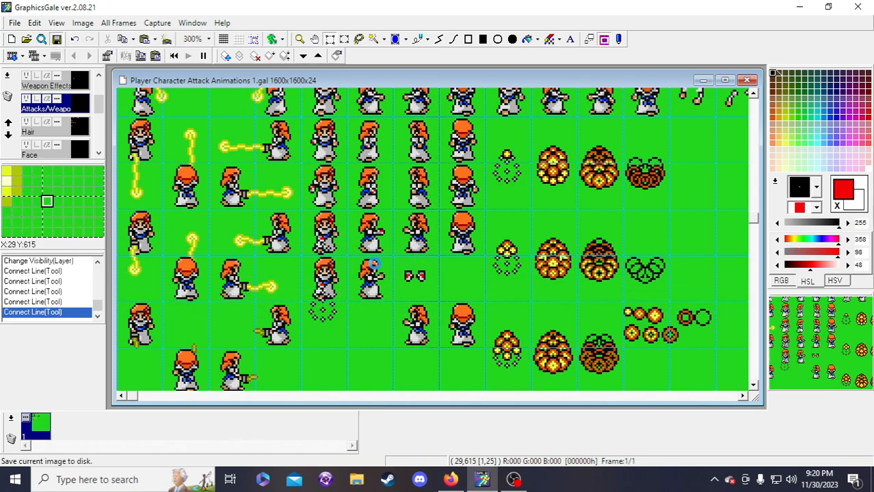
scroll(403, 301, "up", 1)
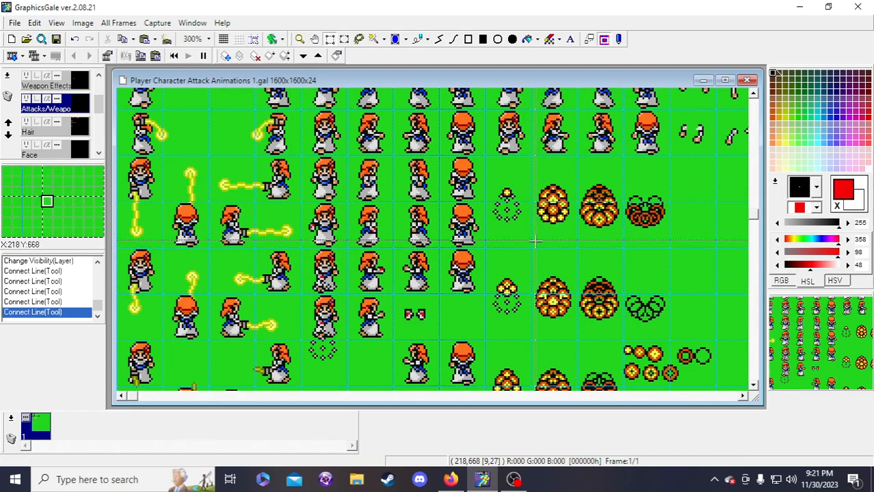
scroll(373, 157, "down", 1)
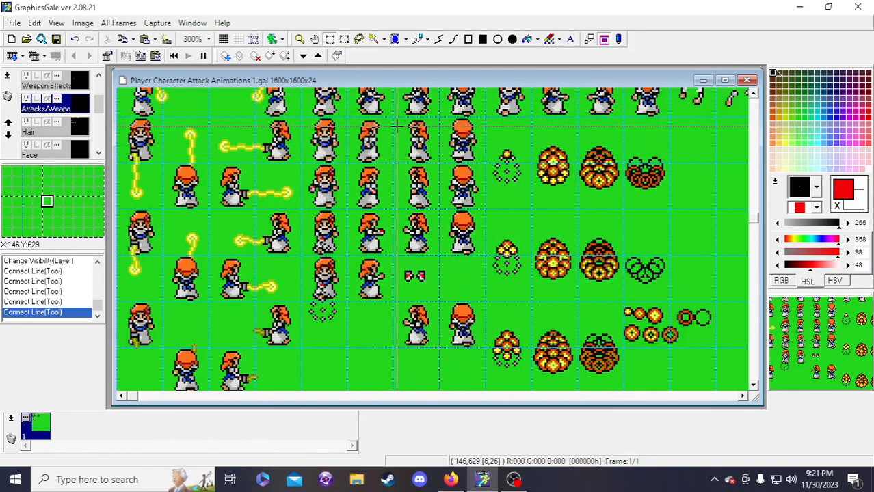
scroll(443, 233, "up", 1)
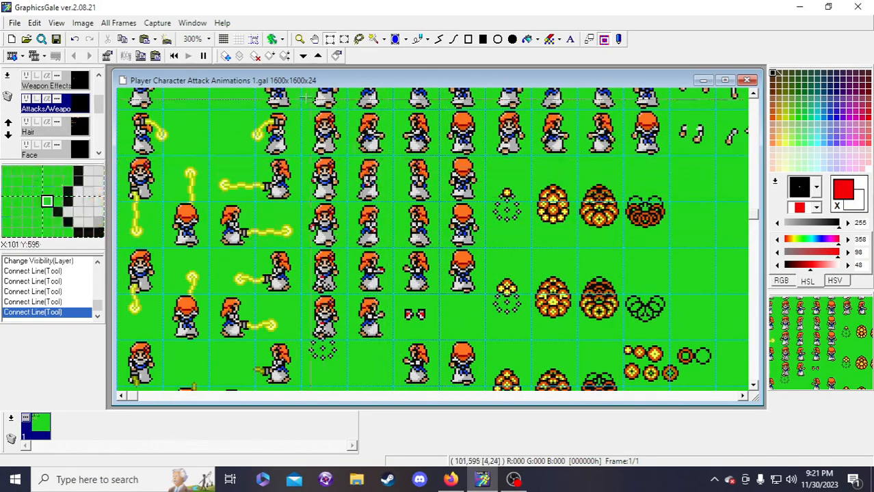
- Turn on grid snapping and reposition the outstretched arm pieces of the side-facing frames on the Arms (Front of Body) layer
left_click(254, 43)
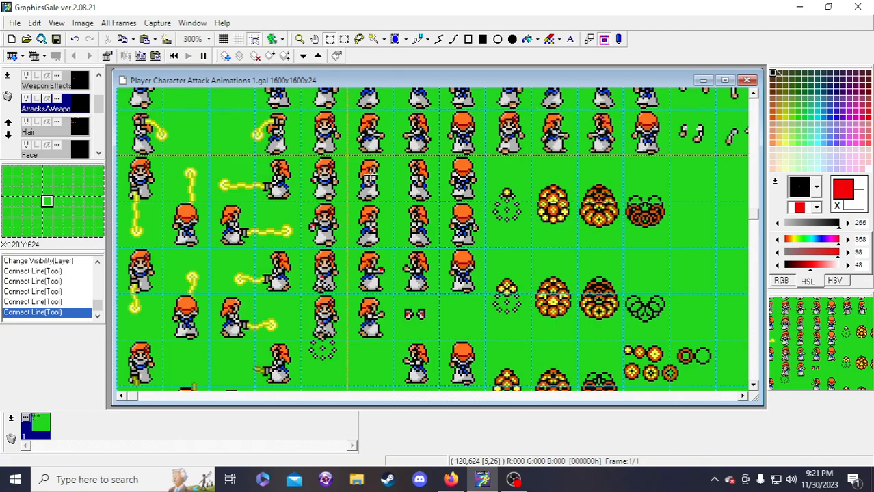
left_click_drag(349, 198, 390, 286)
right_click(390, 286)
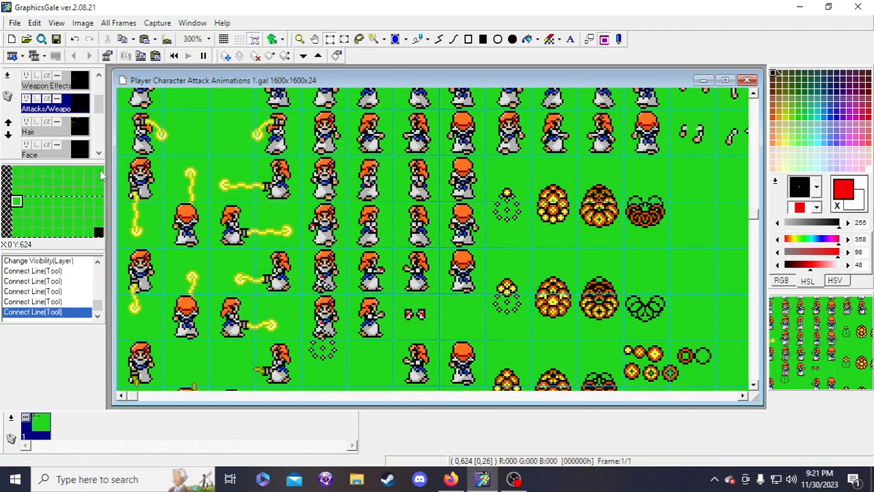
scroll(71, 137, "down", 2)
left_click(72, 132)
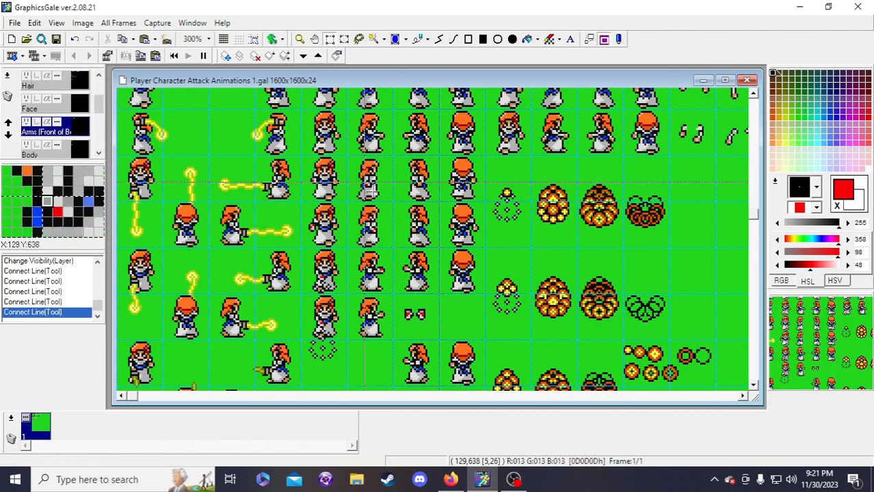
left_click_drag(398, 261, 522, 296)
right_click(412, 271)
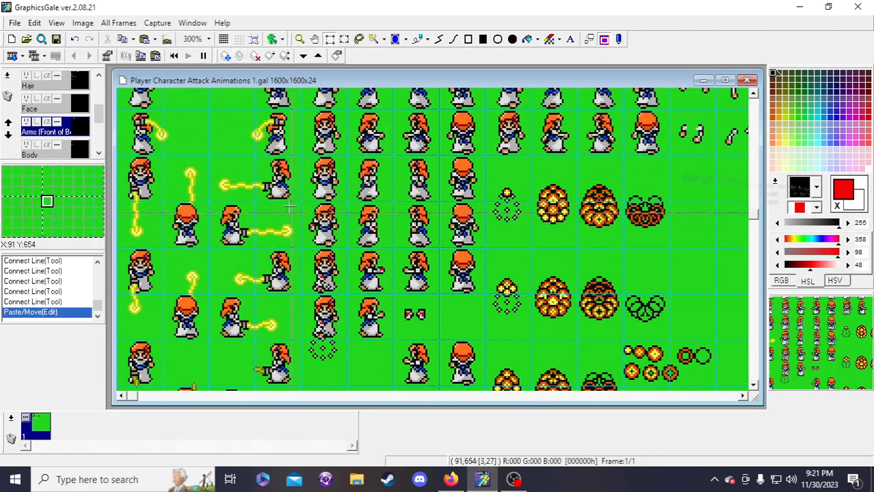
- On the Attacks/Weapons layer, copy the three right-facing frames' held items, flip them horizontally and align them over the left-facing frames beside them
scroll(75, 116, "up", 1)
left_click(87, 111)
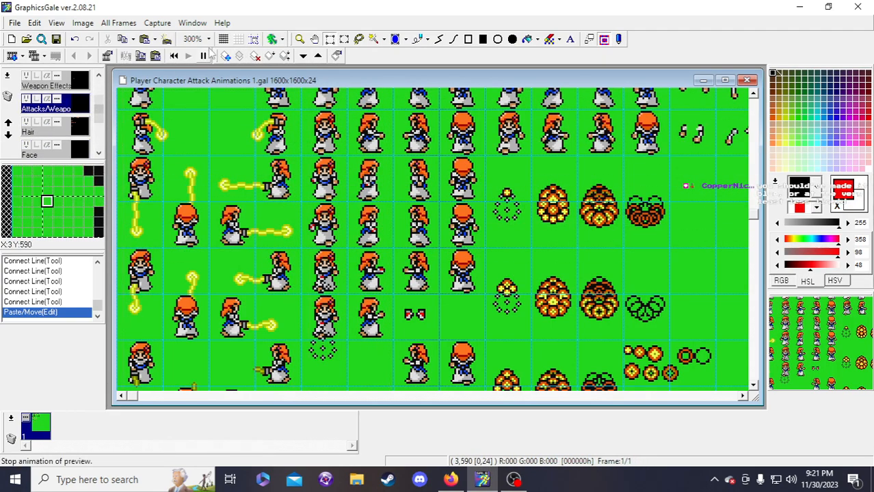
left_click_drag(350, 175, 379, 271)
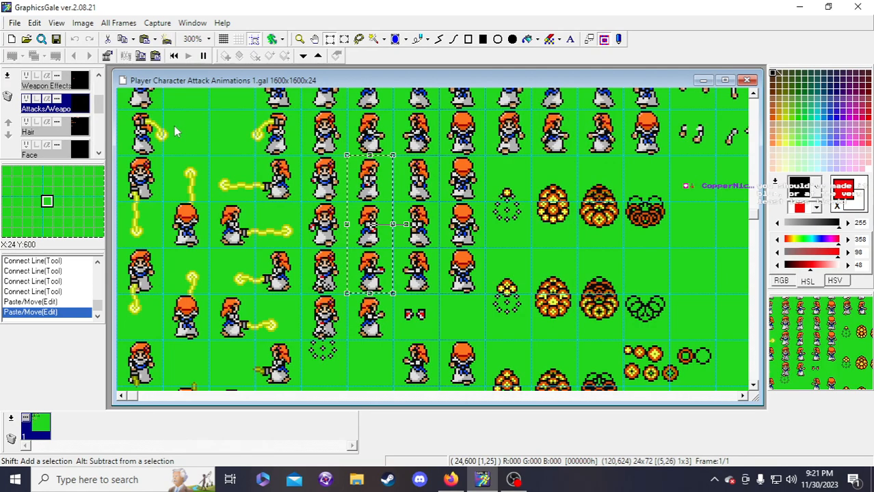
left_click(83, 22)
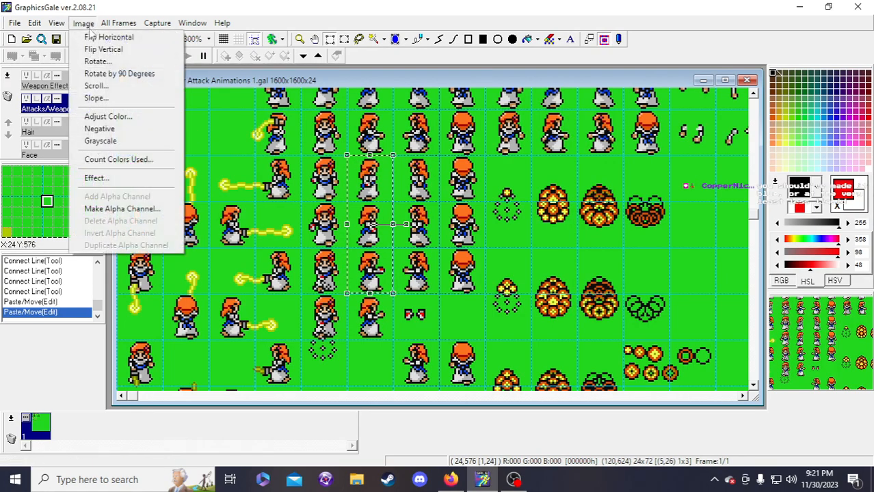
left_click(101, 38)
left_click_drag(370, 258, 424, 255)
key("Right")
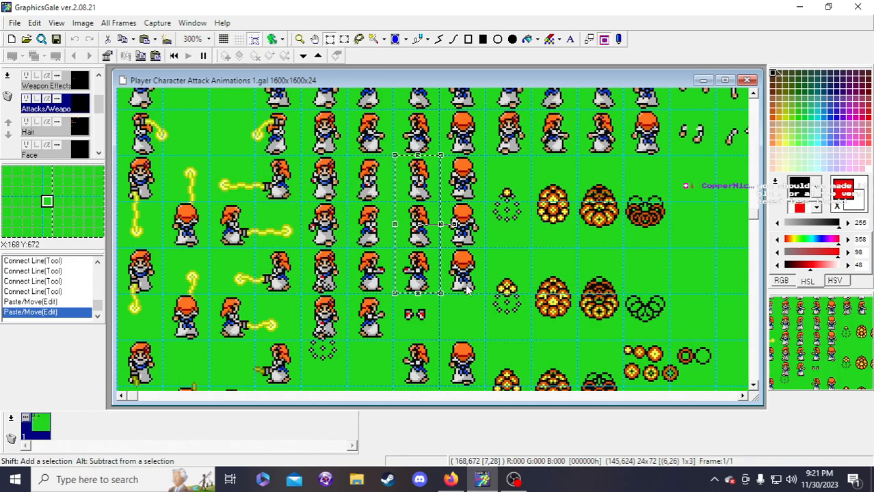
left_click(514, 238)
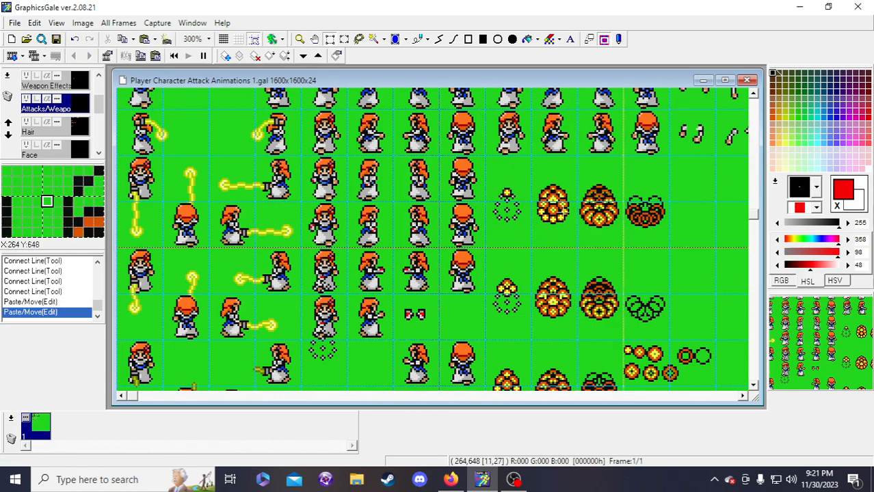
- Compare the mirrored held-item frames with the attack rows above at 200% and 300% zoom
scroll(457, 164, "up", 3)
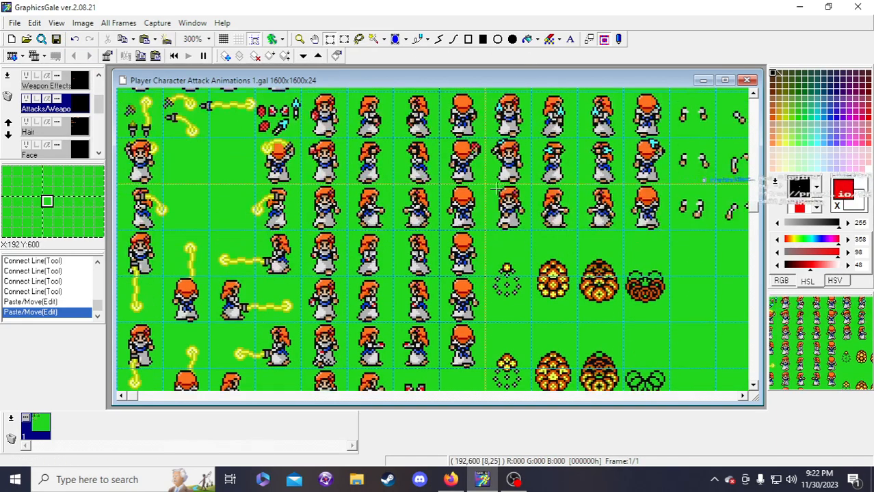
scroll(457, 164, "down", 3)
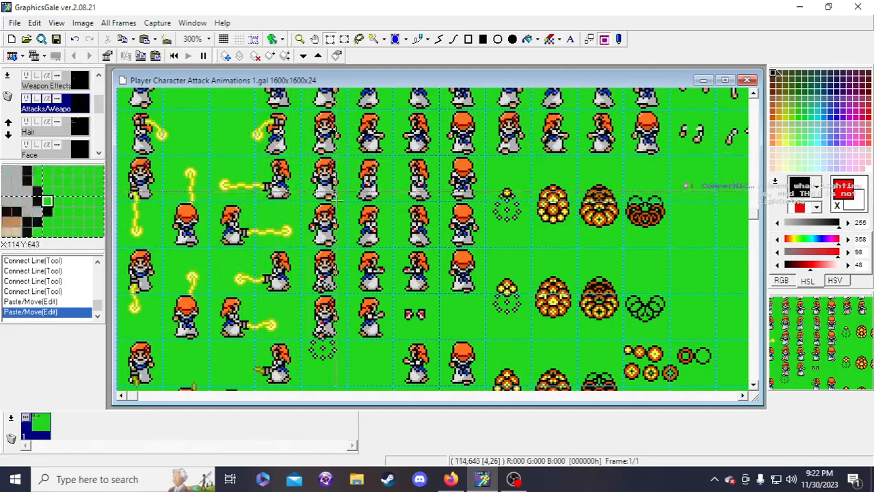
scroll(283, 205, "up", 1)
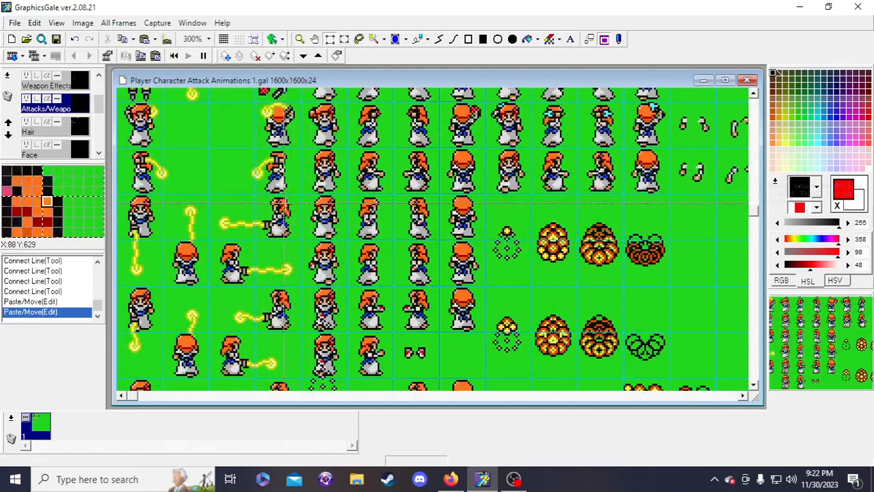
left_click(299, 40)
right_click(329, 237)
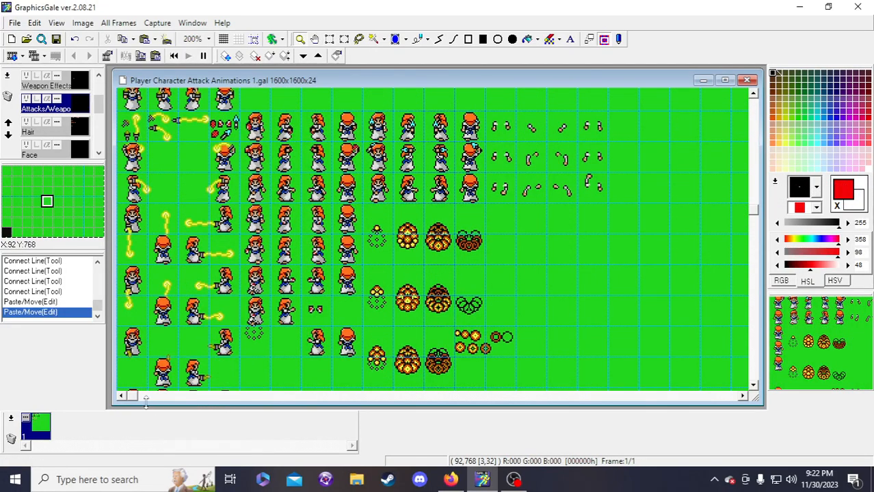
left_click(190, 265)
right_click(190, 253)
scroll(189, 244, "up", 1)
left_click(190, 243)
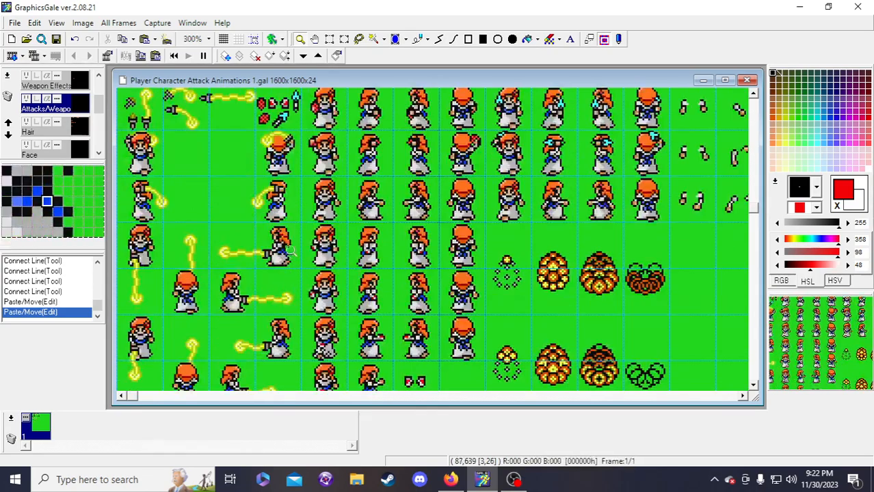
scroll(122, 103, "down", 3)
scroll(410, 227, "up", 1)
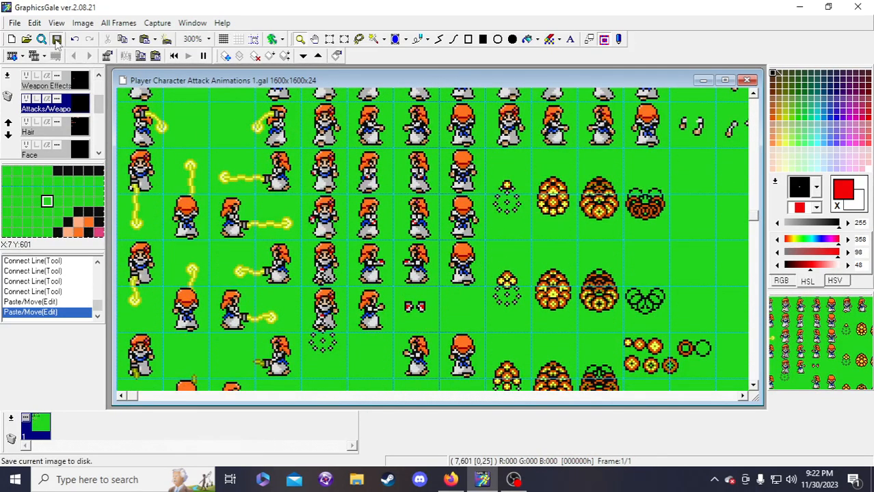
- Review the whole sprite sheet at reduced zoom, from the upper weapon rows down to the lowest attack rows
scroll(360, 235, "up", 4)
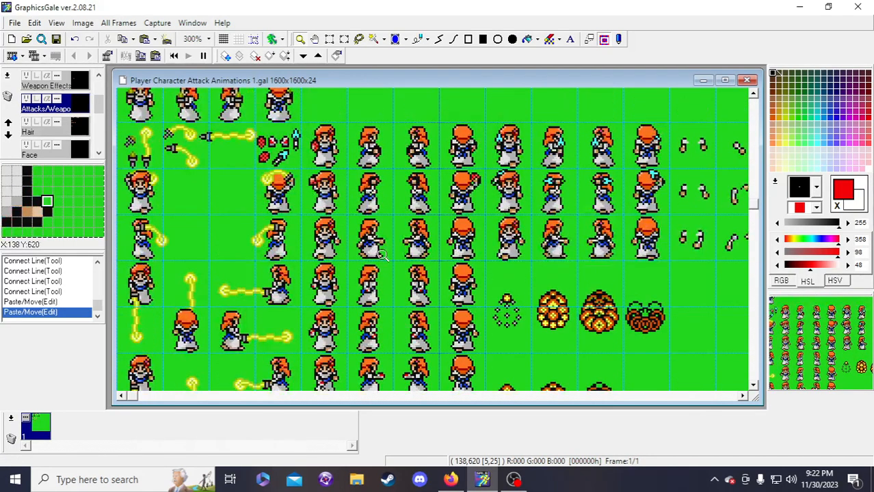
scroll(385, 257, "down", 5)
scroll(357, 195, "up", 1)
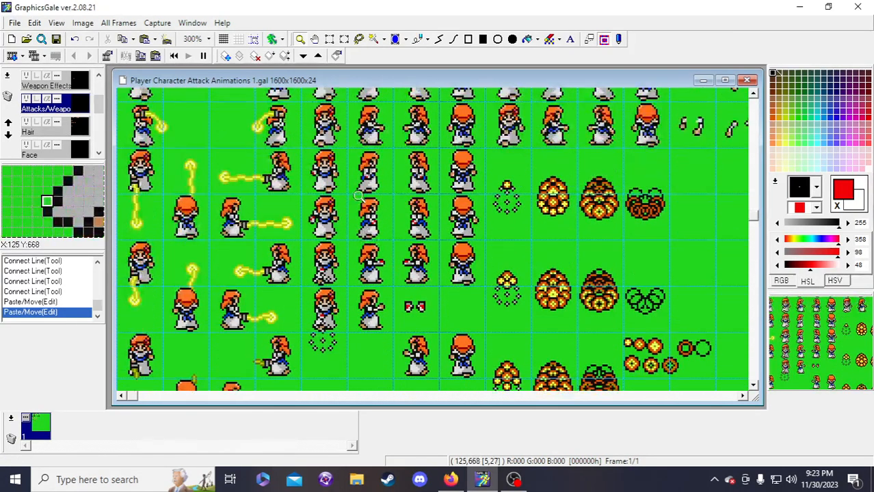
scroll(370, 174, "down", 3)
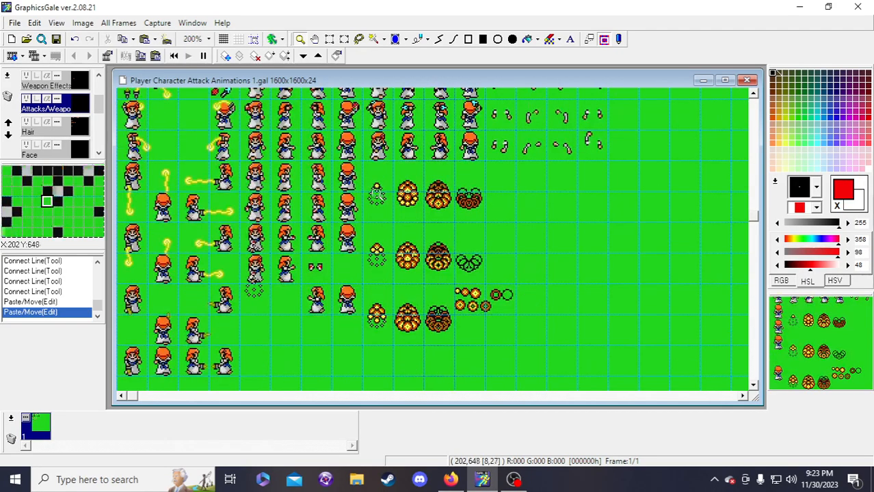
scroll(212, 254, "up", 6)
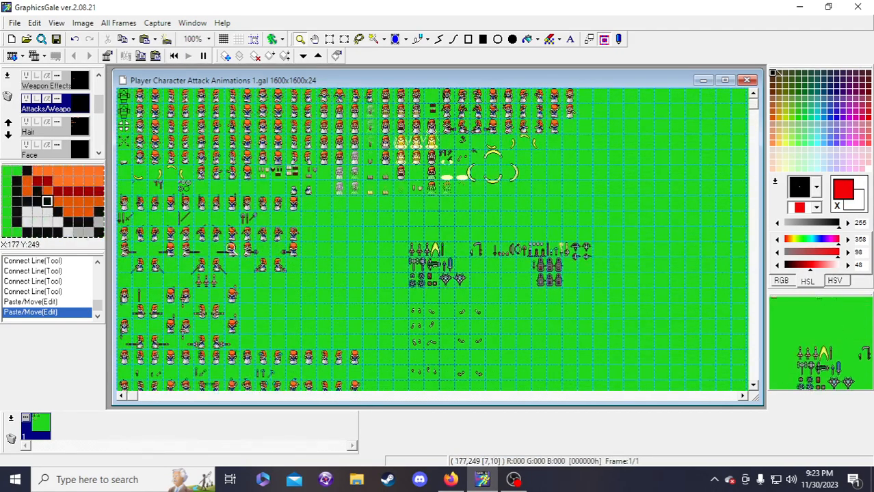
scroll(231, 244, "down", 6)
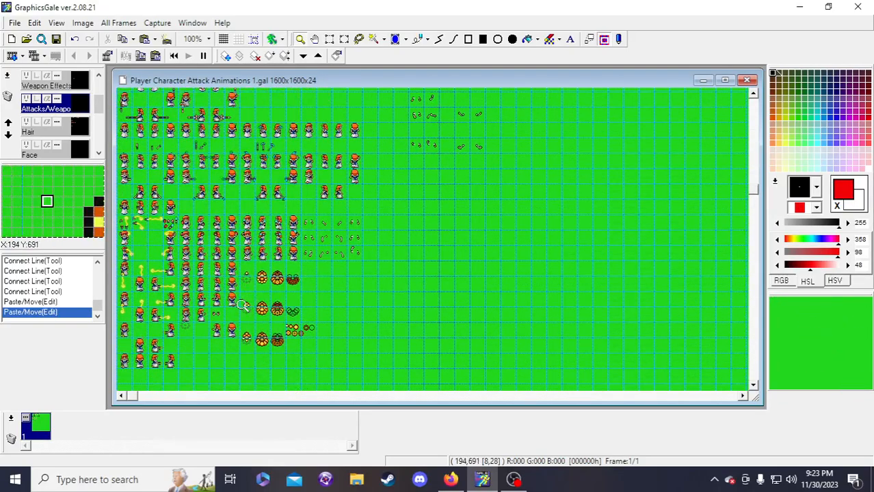
scroll(242, 305, "up", 1)
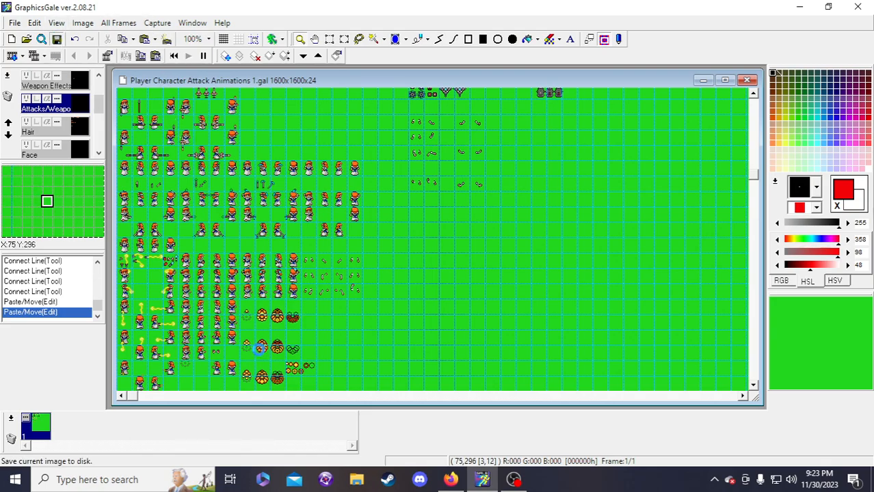
- Copy the held item from the right-facing frame with the outstretched arm and paste it onto the right-facing frame one row below
left_click(204, 334)
left_click(199, 328)
scroll(411, 292, "up", 1)
scroll(411, 292, "down", 1)
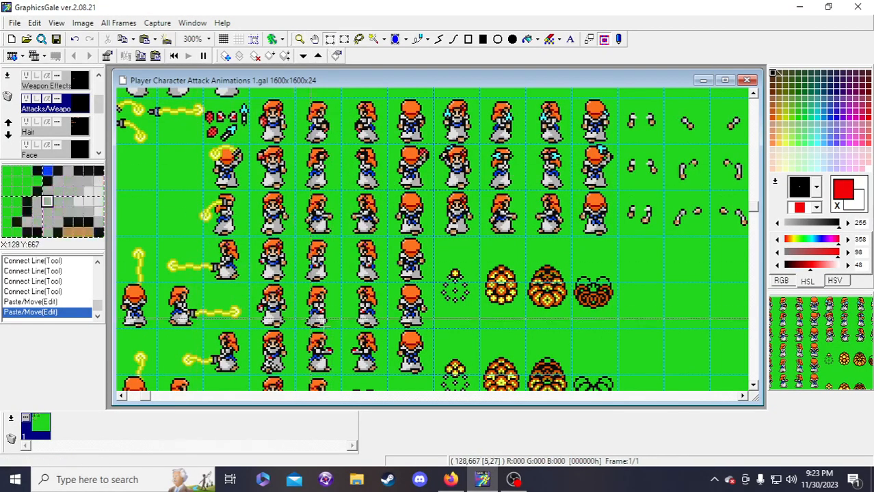
scroll(301, 324, "down", 1)
scroll(284, 336, "down", 1)
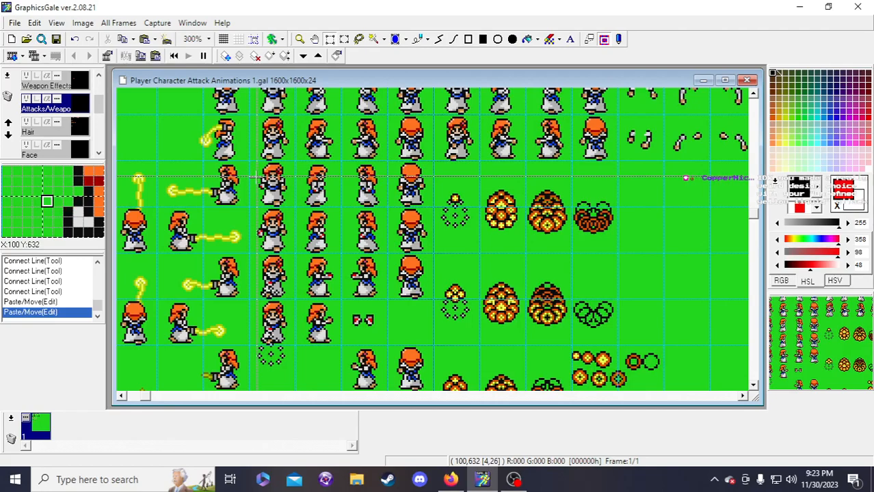
left_click_drag(256, 178, 273, 196)
right_click(279, 201)
left_click(253, 39)
right_click(317, 267)
key("ctrl+c")
left_click_drag(318, 268, 331, 334)
key("ctrl+v")
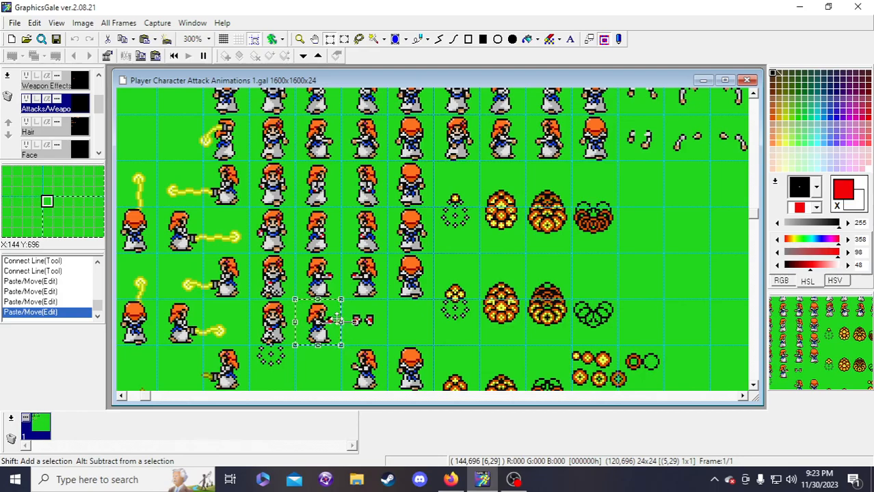
right_click(342, 331)
- On the Arms (Front of Body) layer, paste the matching arm piece onto the lower right-facing attack frame
scroll(77, 127, "down", 3)
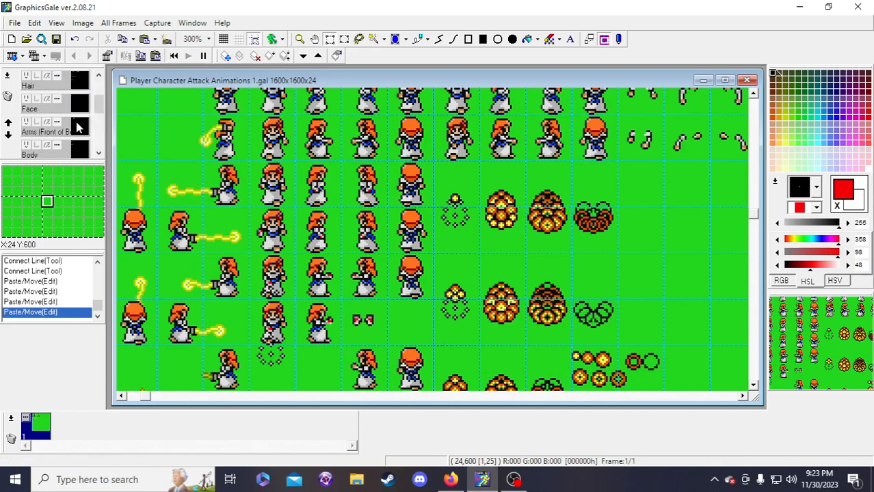
scroll(79, 130, "down", 2)
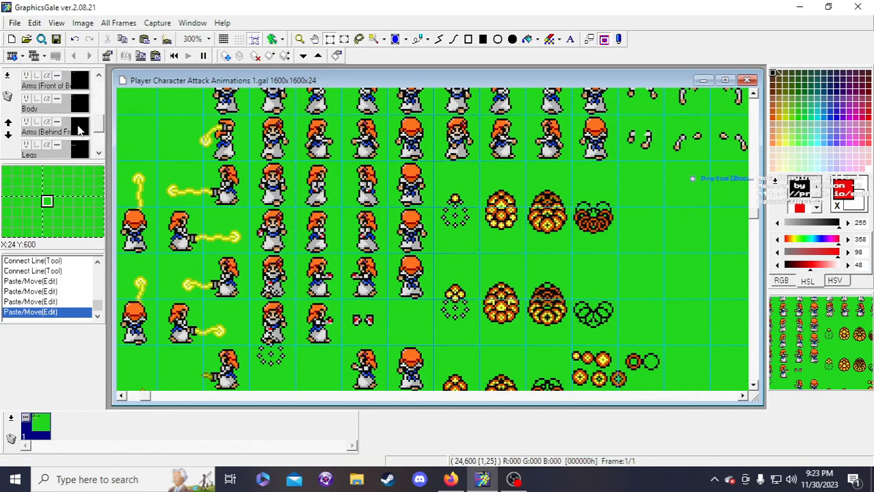
left_click(81, 87)
scroll(308, 239, "down", 3)
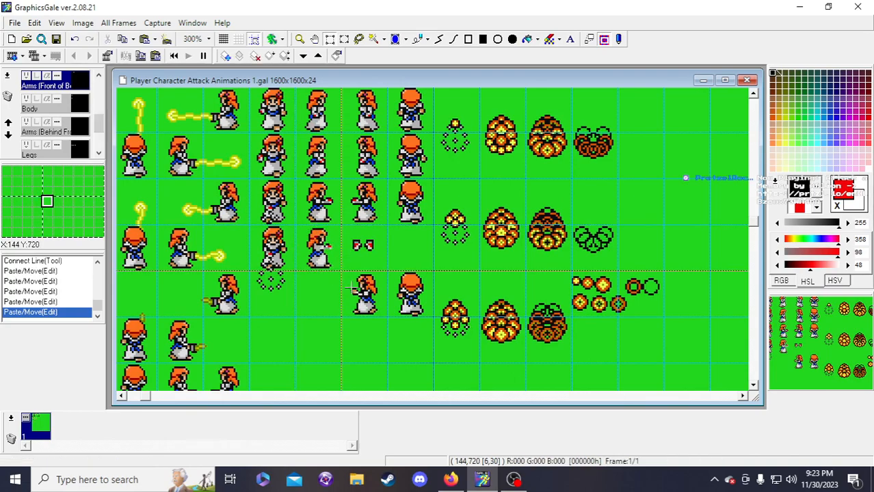
key("ctrl+v")
left_click_drag(361, 288, 497, 292)
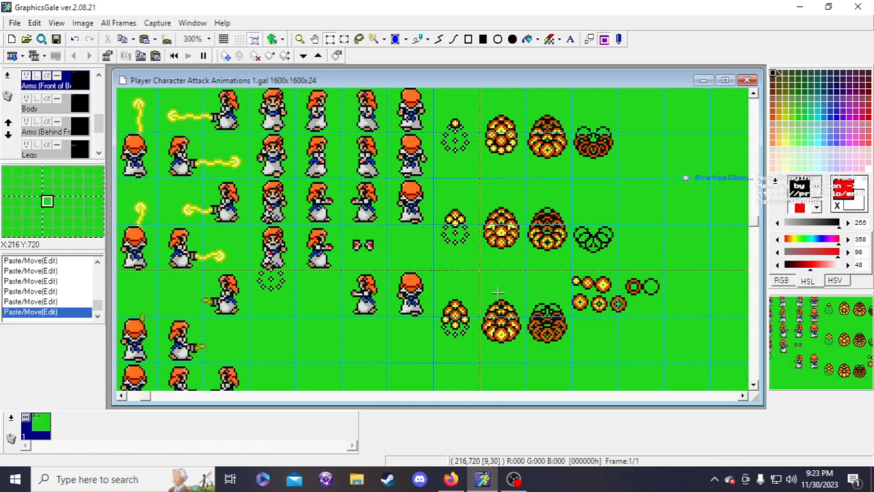
- Make the Attacks/Weapons layer active again and inspect the left-facing frames in the lower attack rows
scroll(74, 121, "up", 4)
left_click(79, 107)
left_click_drag(346, 184, 384, 306)
right_click(384, 306)
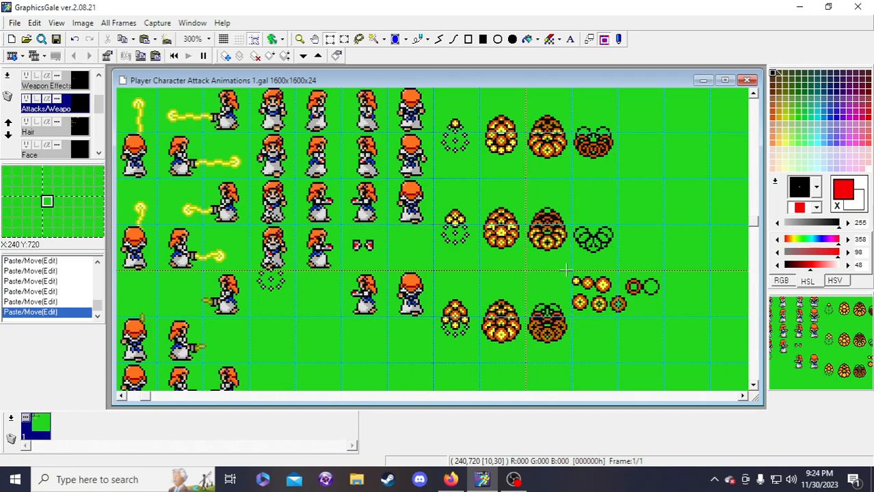
scroll(493, 276, "up", 2)
scroll(493, 276, "down", 1)
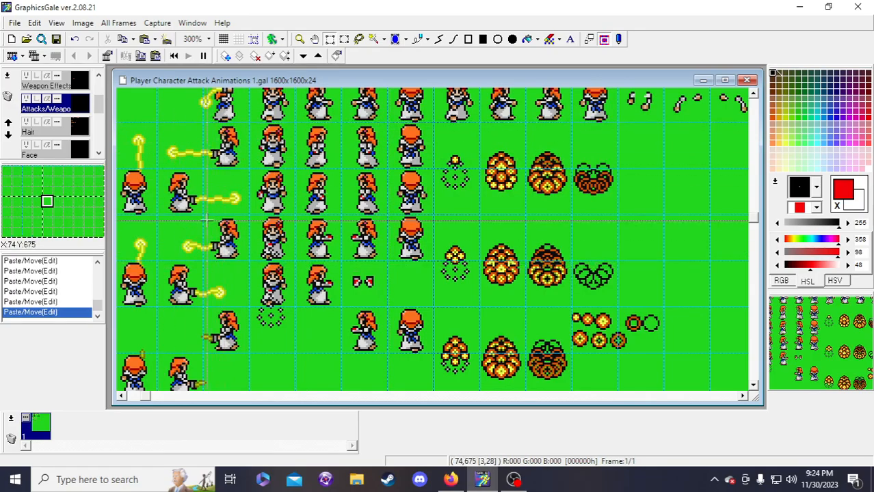
- Examine the held items and arm poses across the lower attack rows, from the spell-whip frames down to the seed-cluster rows
scroll(349, 137, "up", 3)
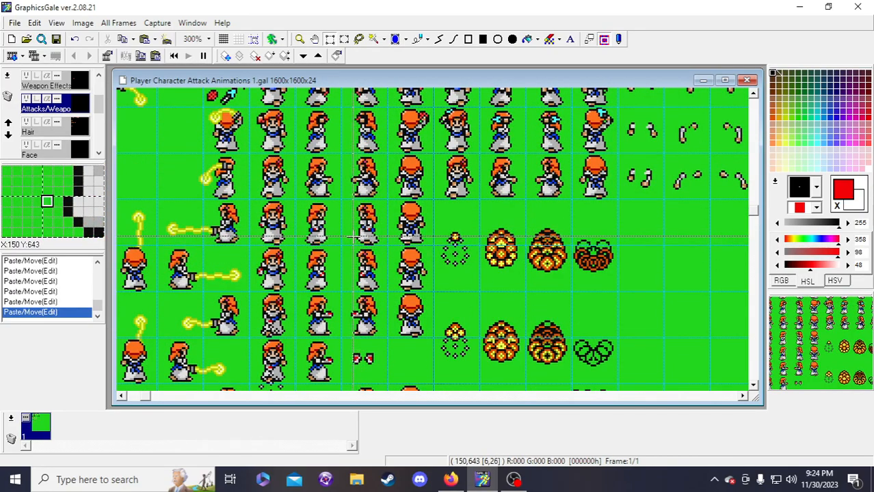
scroll(384, 179, "up", 1)
scroll(384, 185, "down", 1)
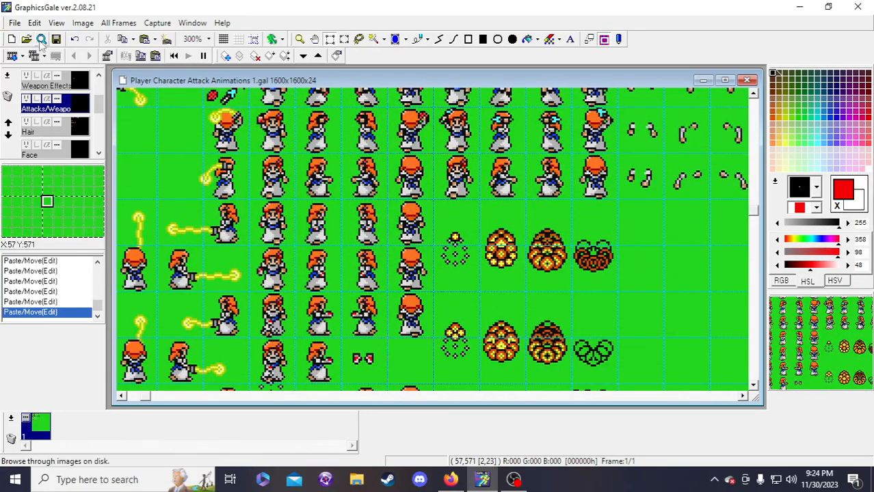
left_click_drag(794, 349, 863, 323)
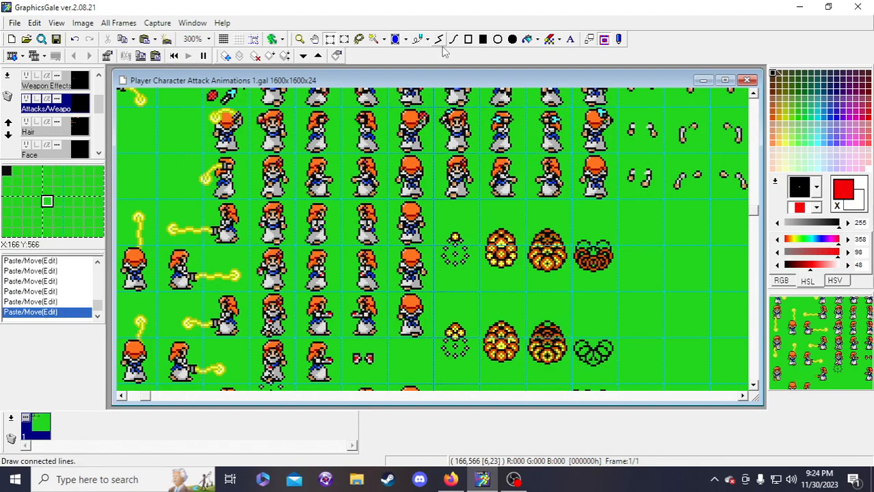
scroll(393, 243, "down", 1)
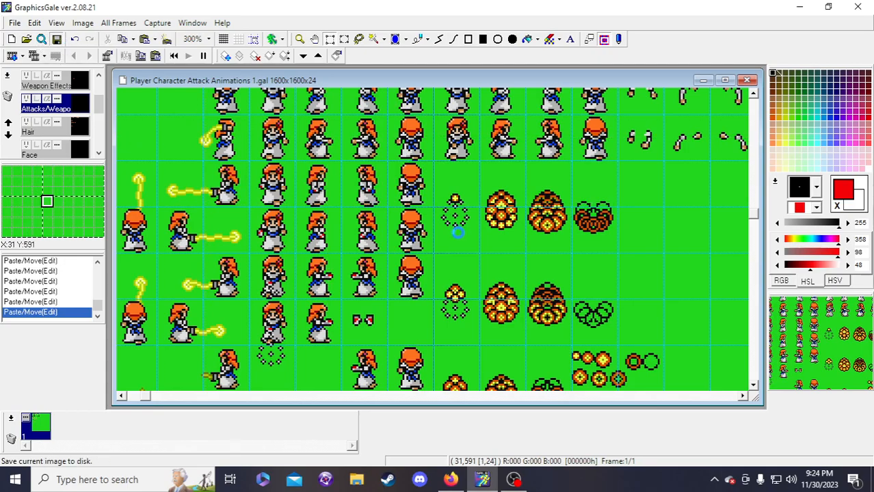
scroll(414, 231, "down", 1)
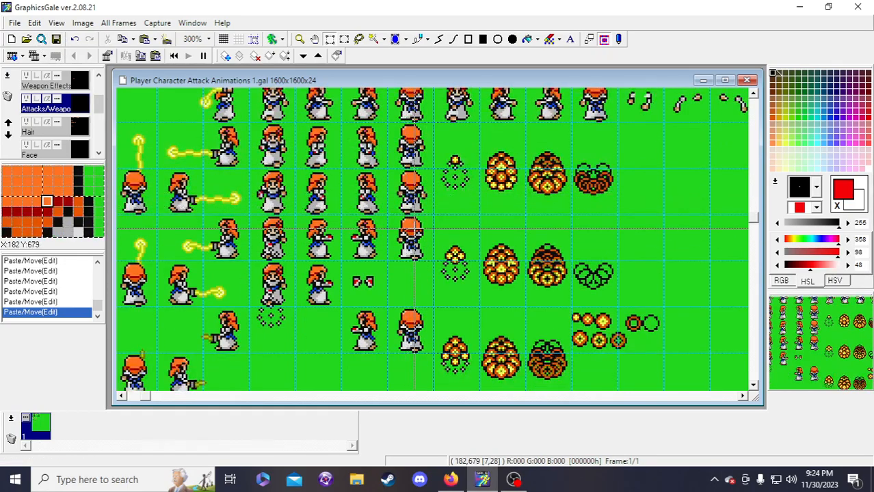
scroll(425, 257, "up", 1)
scroll(418, 212, "down", 1)
scroll(428, 209, "up", 2)
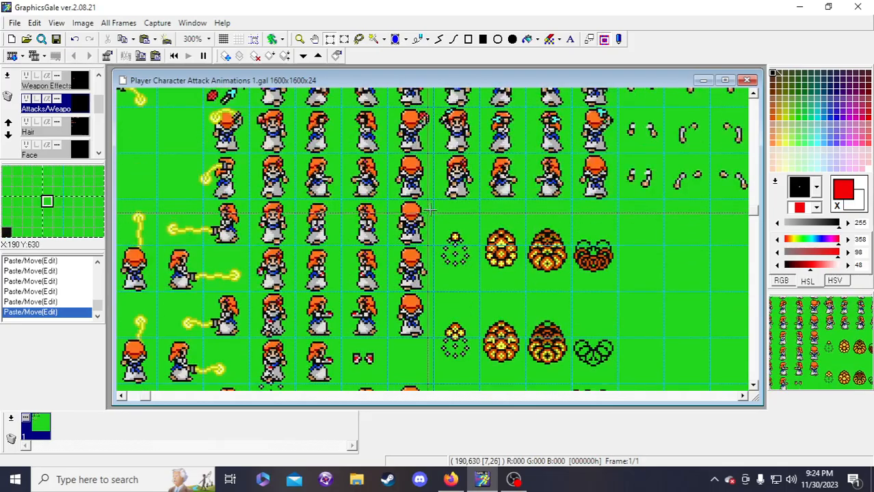
scroll(424, 219, "down", 1)
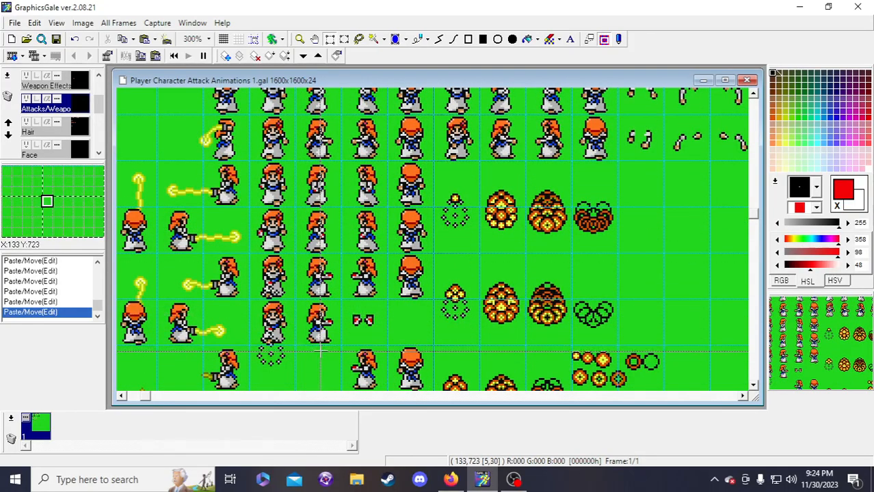
scroll(322, 349, "down", 1)
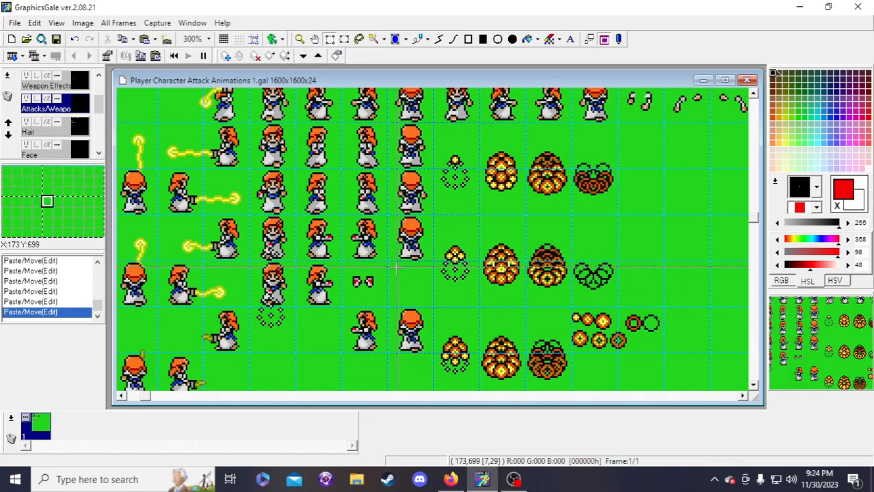
- Copy the held item from the front-facing frame in cell (4,26) and place it mirrored on the back-facing frame in cell (7,26)
scroll(370, 263, "up", 1)
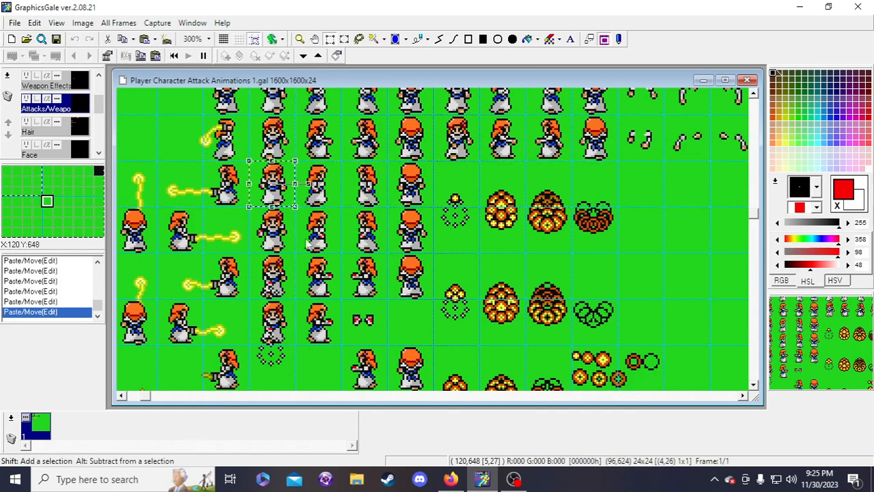
left_click(409, 183)
left_click(83, 22)
key("Escape")
left_click_drag(420, 181, 422, 184)
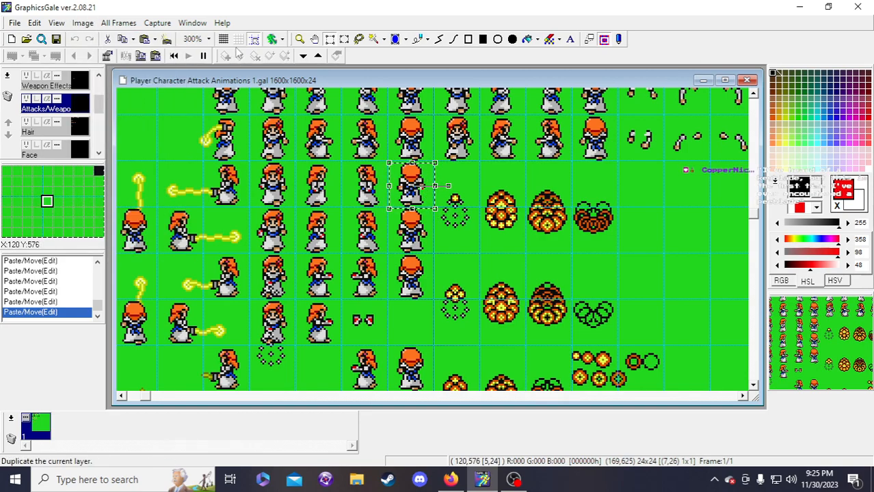
key("Up")
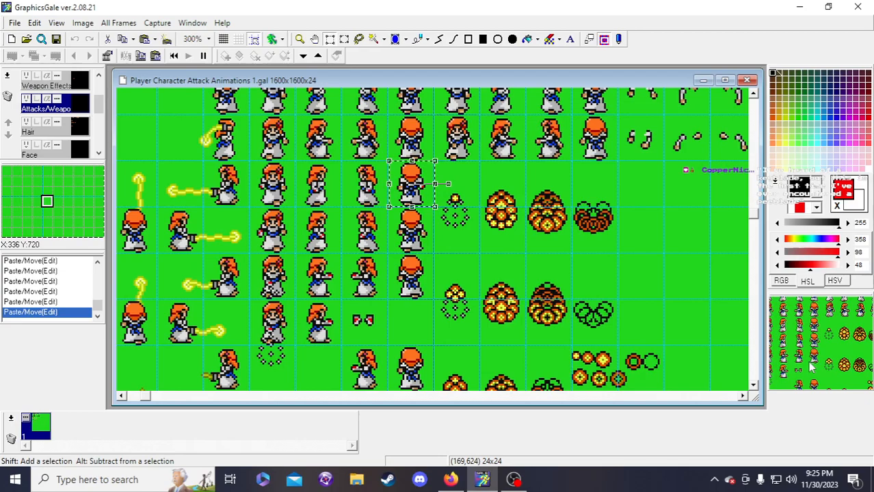
left_click(525, 250)
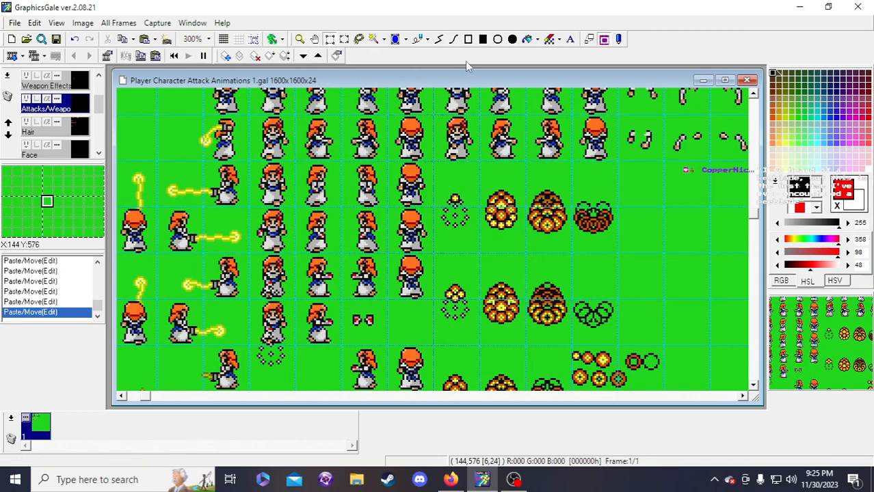
- Repaint the held item's pixels on the back-facing frame in cell (7,26) with light and medium grey using connected lines
left_click(424, 189)
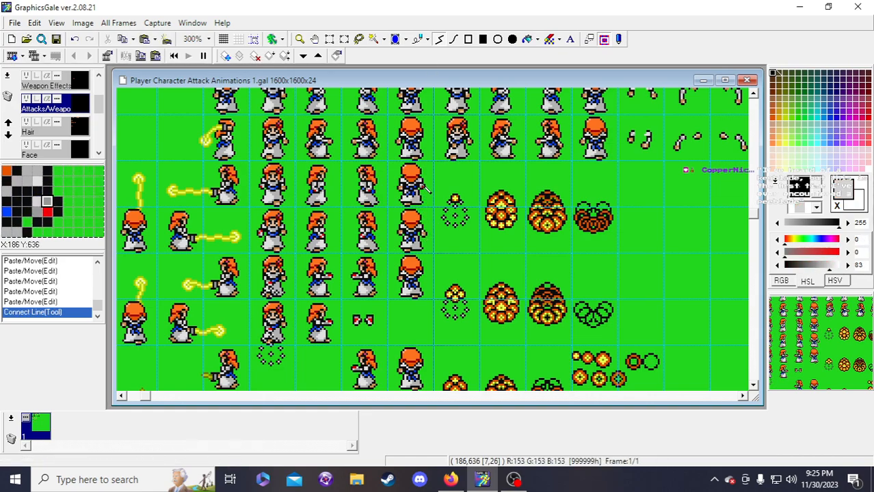
left_click(423, 192)
left_click(423, 192)
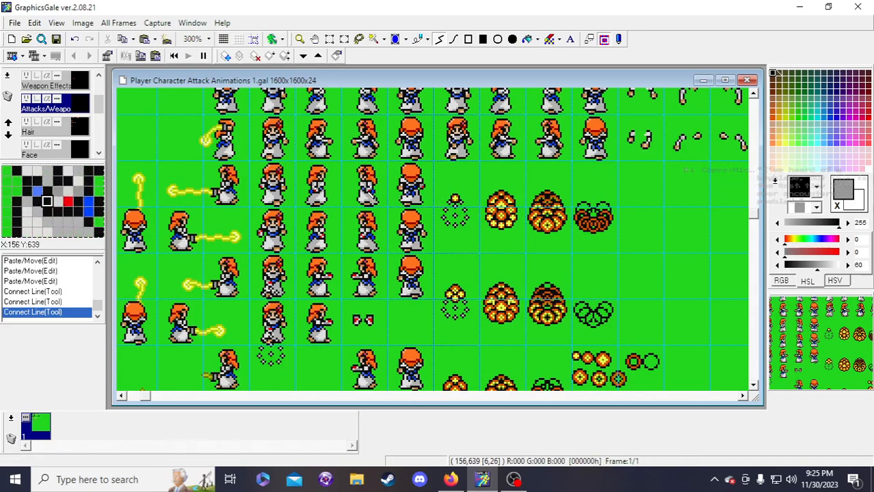
left_click_drag(426, 186, 423, 186)
key("ctrl+z")
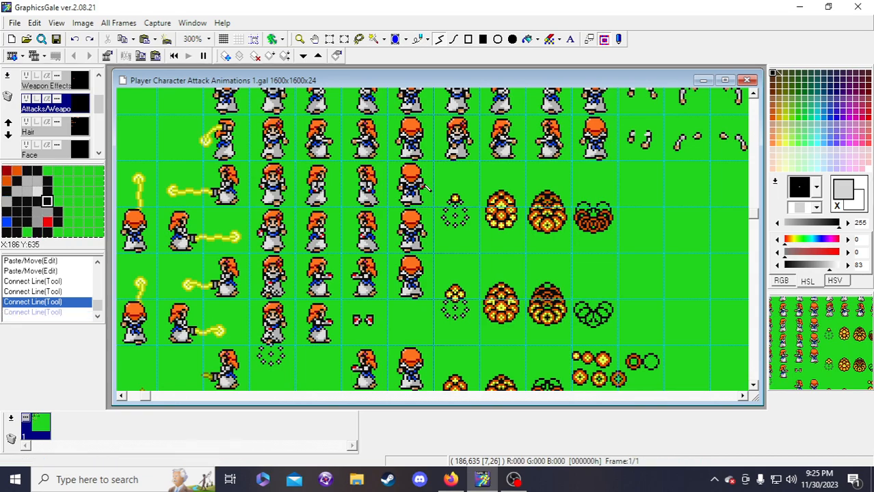
key("ctrl+y")
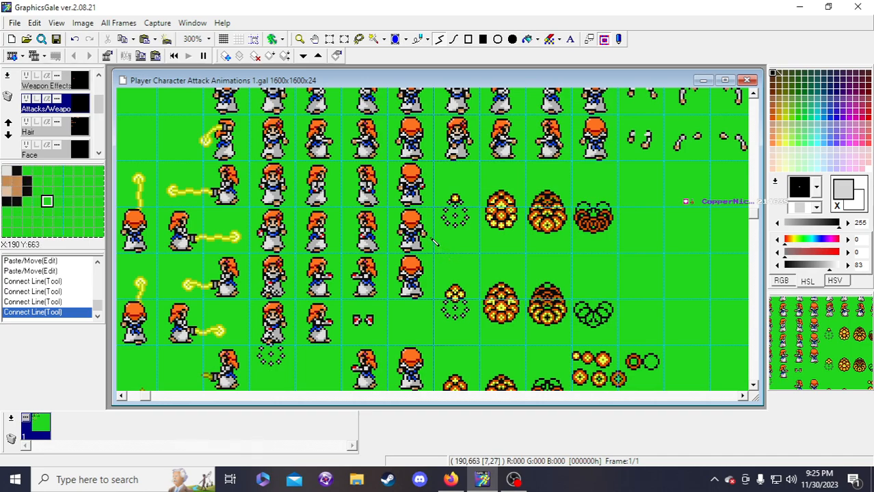
- Try further grey pixel shading on the held items of the back-facing frame and its left-facing neighbour in row 26
left_click(425, 193)
right_click(426, 192)
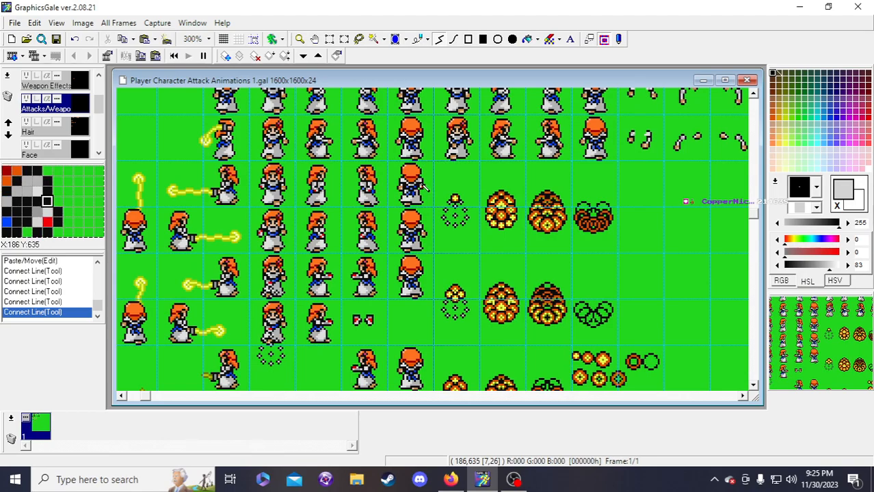
left_click(384, 194)
right_click(384, 193)
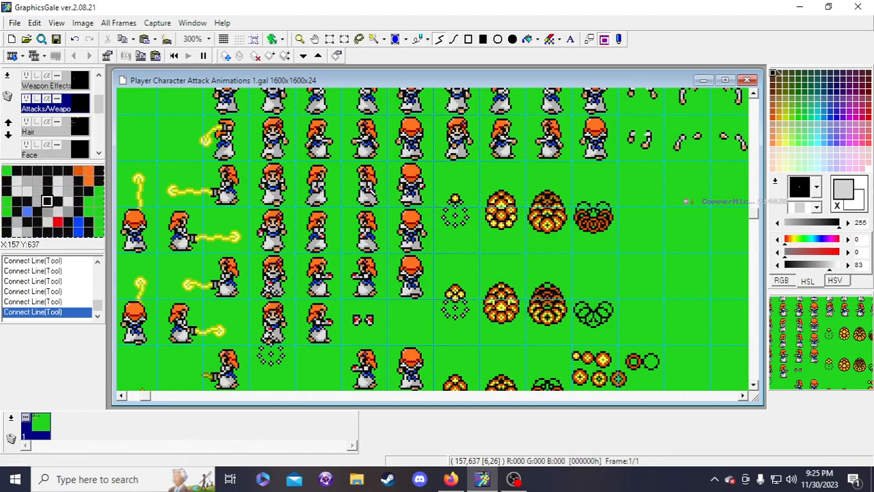
left_click(425, 190)
right_click(426, 188)
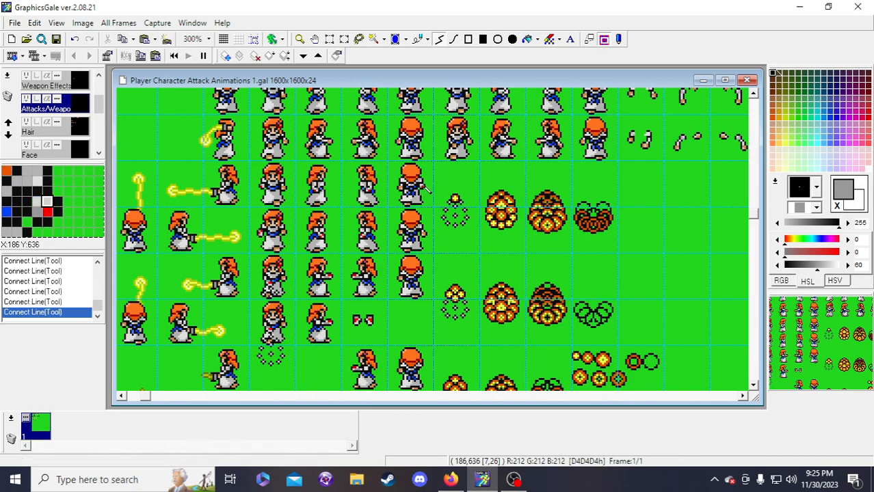
left_click(425, 190)
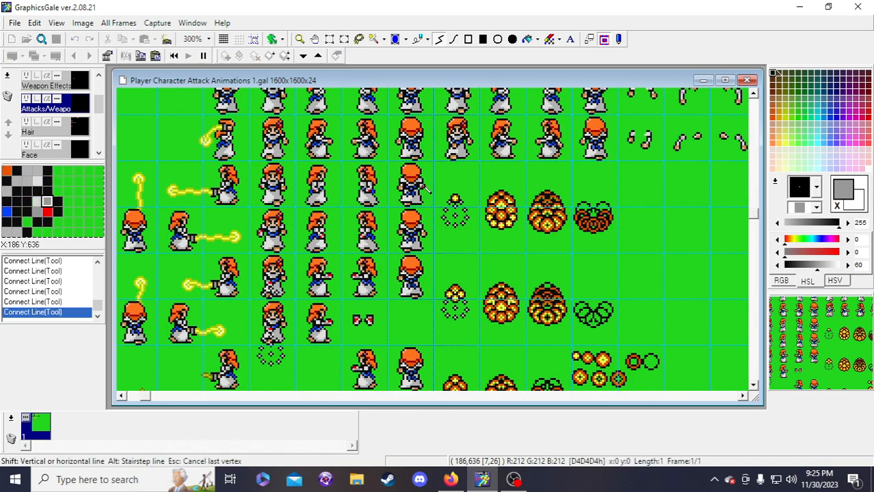
right_click(426, 189)
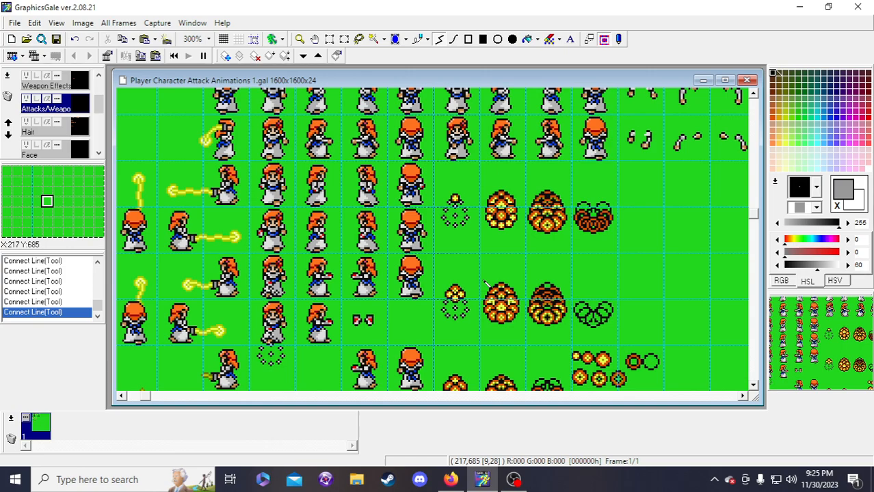
- Undo the last four connected-line edits on the row 26 held items
key("ctrl+z")
key("ctrl+z")
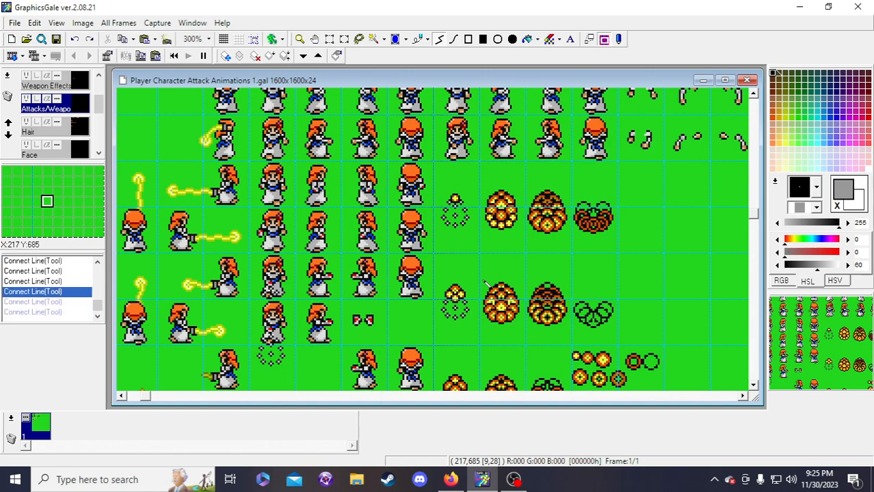
key("ctrl+z")
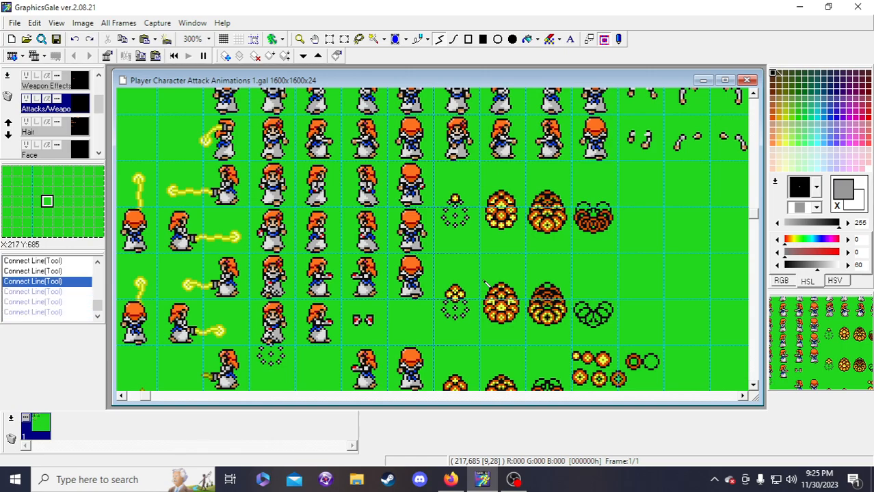
key("ctrl+z")
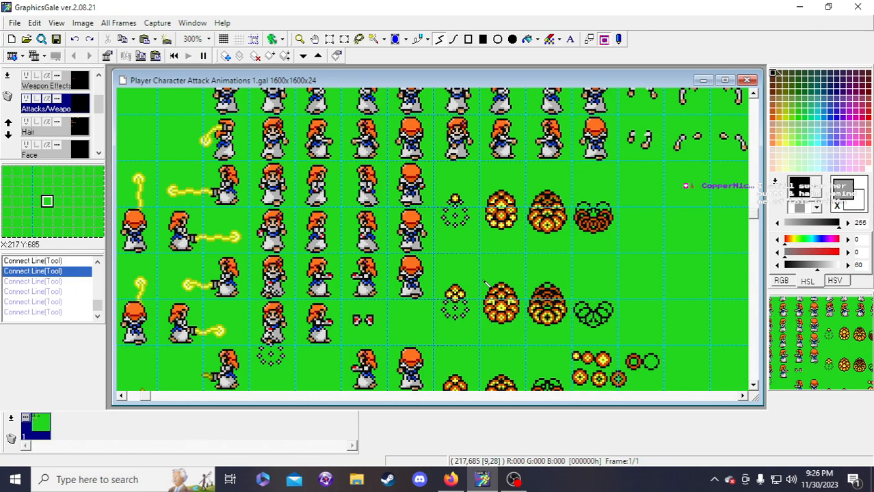
- Copy the front-facing frame's held item in row 27, flip it horizontally and place it on the back-facing frame in cell (7,27)
left_click(329, 39)
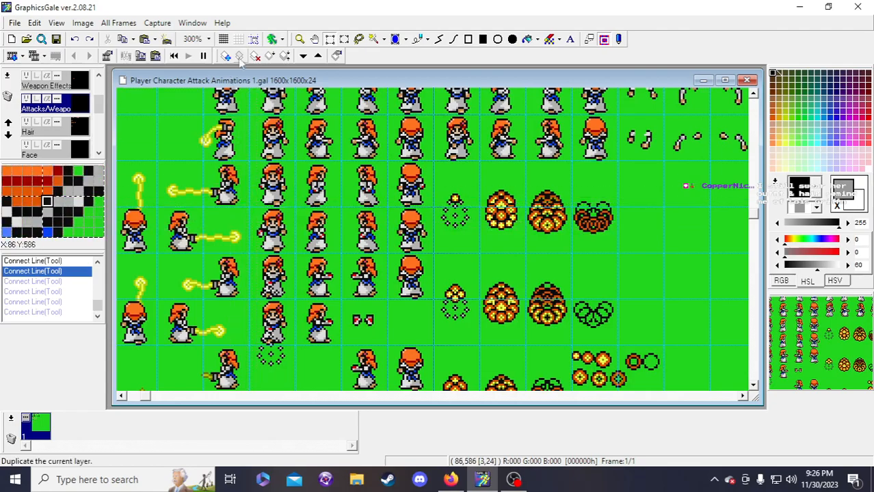
left_click(254, 39)
left_click_drag(251, 209, 413, 241)
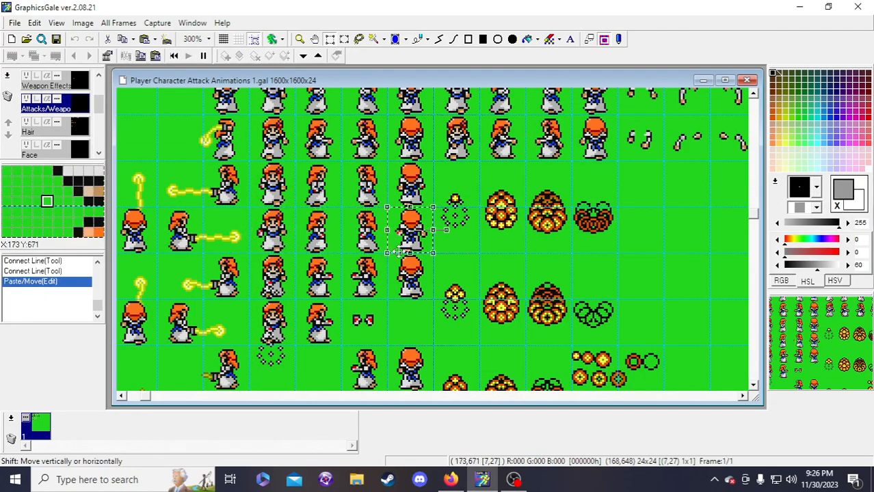
left_click(83, 23)
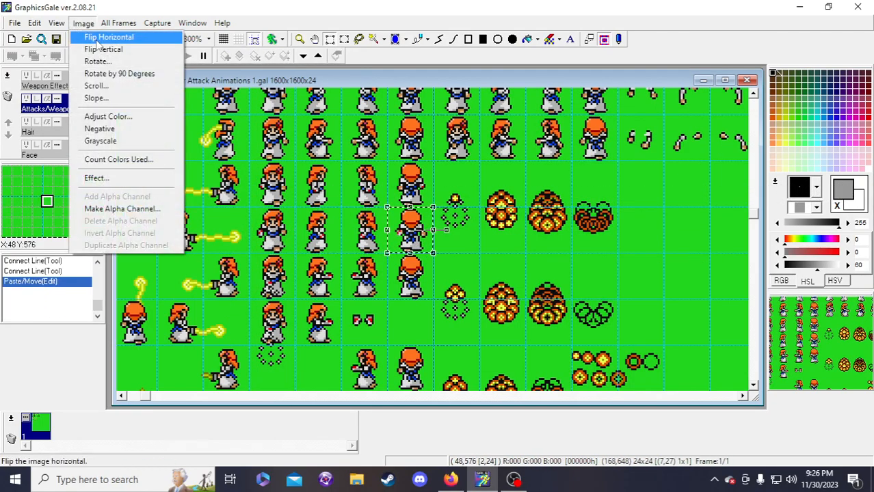
left_click(94, 37)
key("Right")
left_click(422, 262)
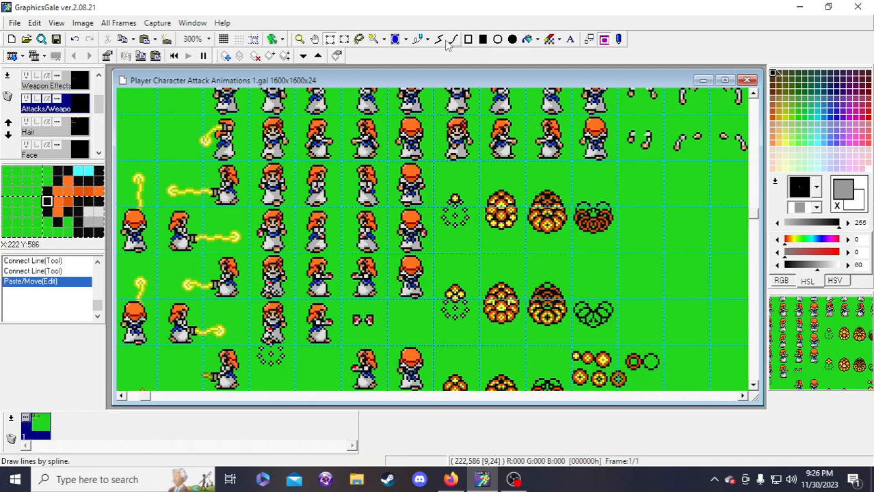
- Repaint the held item's pixels on the back-facing frame in cell (7,27) with medium grey, light grey and red using connected lines
left_click(423, 235)
double_click(424, 235)
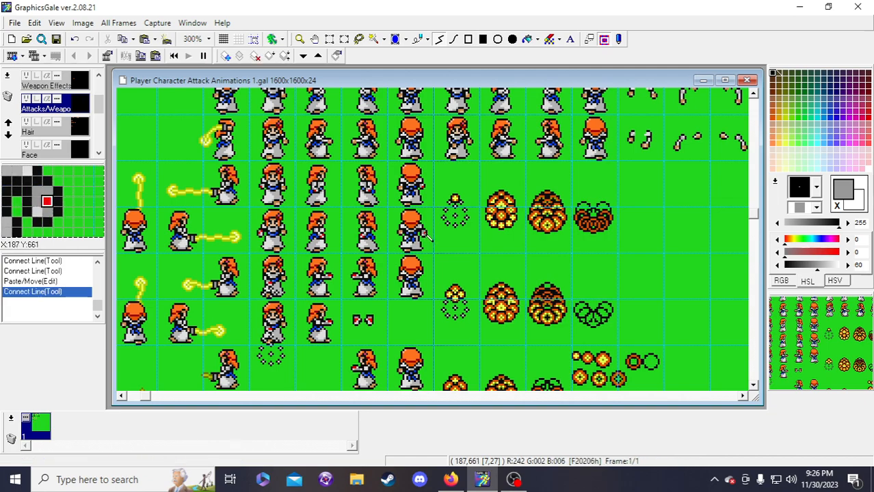
right_click(424, 235)
double_click(424, 232)
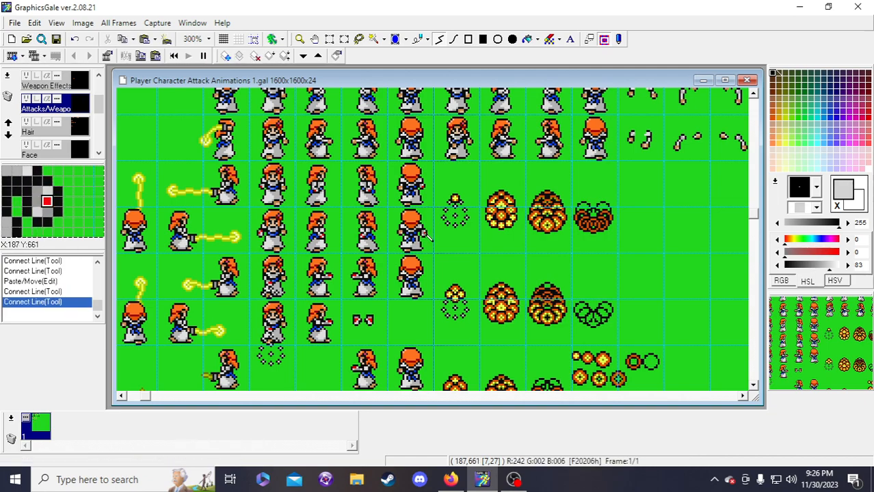
right_click(424, 236)
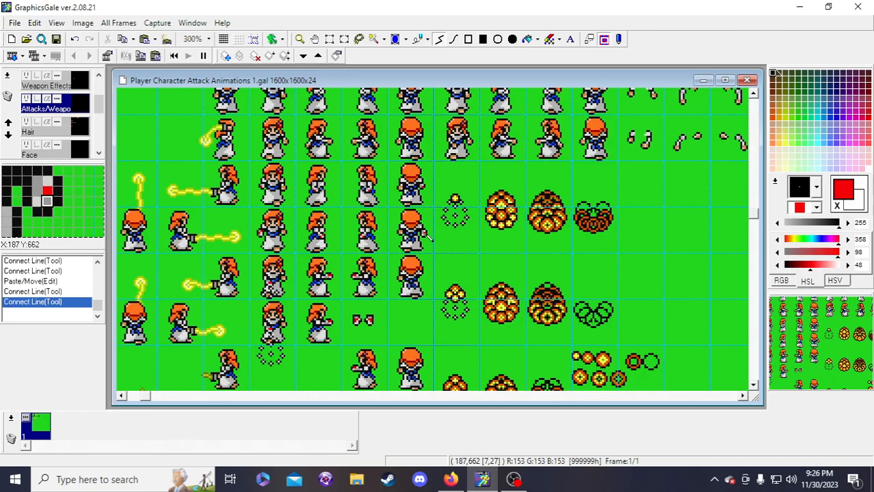
left_click(424, 233)
left_click(424, 231)
right_click(421, 229)
double_click(424, 233)
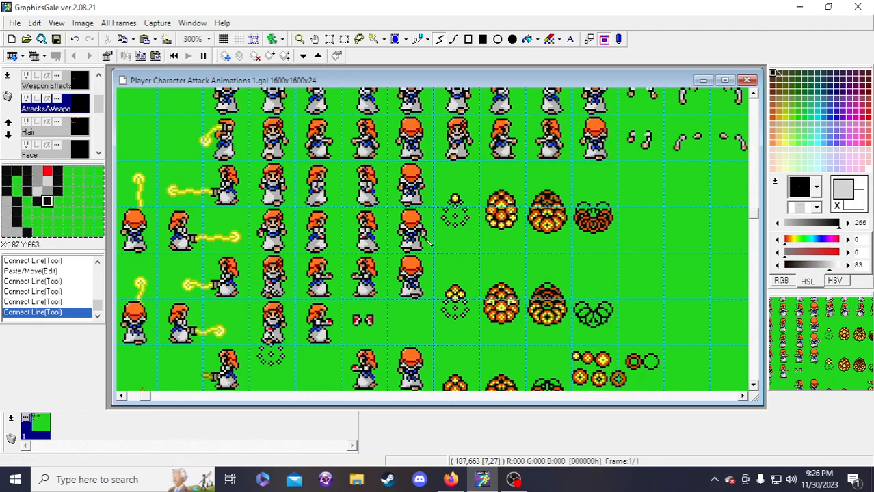
left_click(424, 235)
left_click(424, 233)
right_click(423, 234)
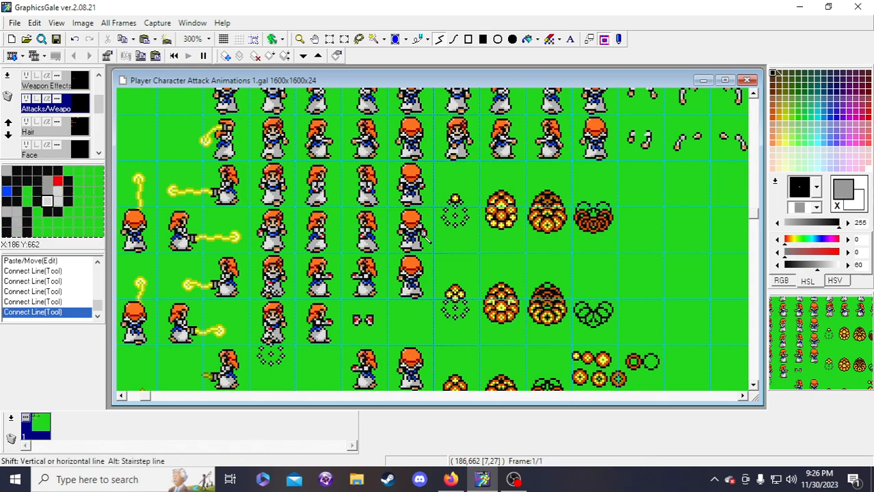
double_click(423, 235)
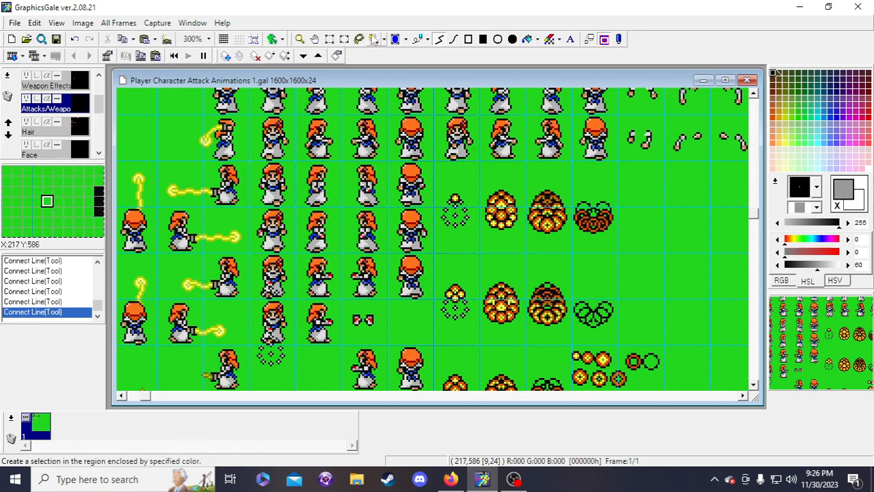
- Select the held item's pixels on the back-facing frame in cell (7,27) and shift them up one pixel
left_click(330, 39)
left_click_drag(420, 231, 425, 235)
key("Up")
left_click(450, 235)
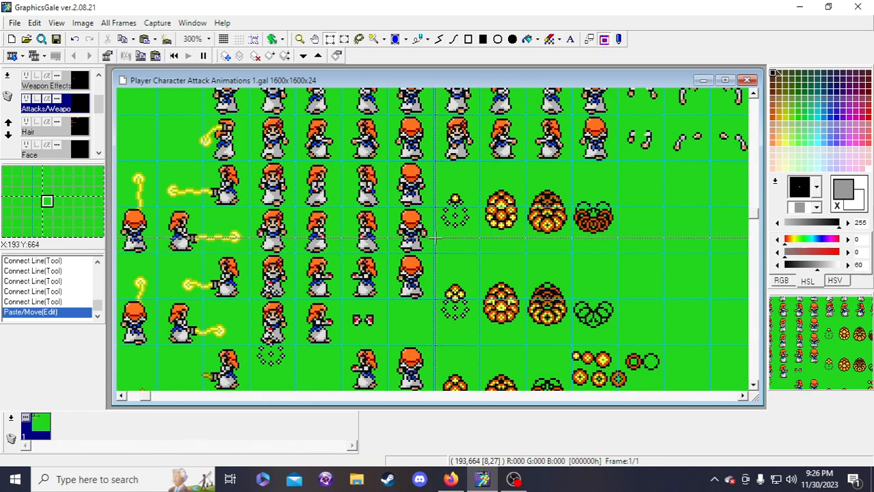
- Select the held item on the back-facing frame in cell (7,27) again and nudge it up another pixel
left_click_drag(424, 227, 431, 245)
key("Up")
left_click(465, 285)
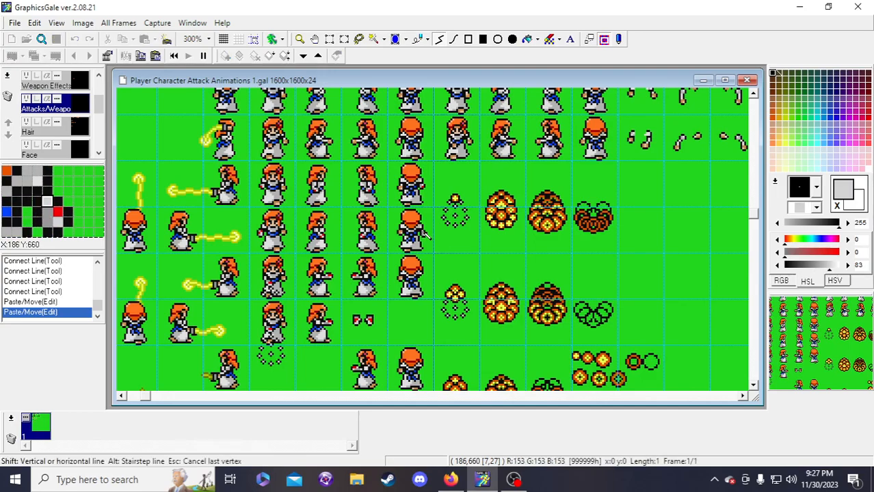
left_click(424, 235)
left_click(419, 233)
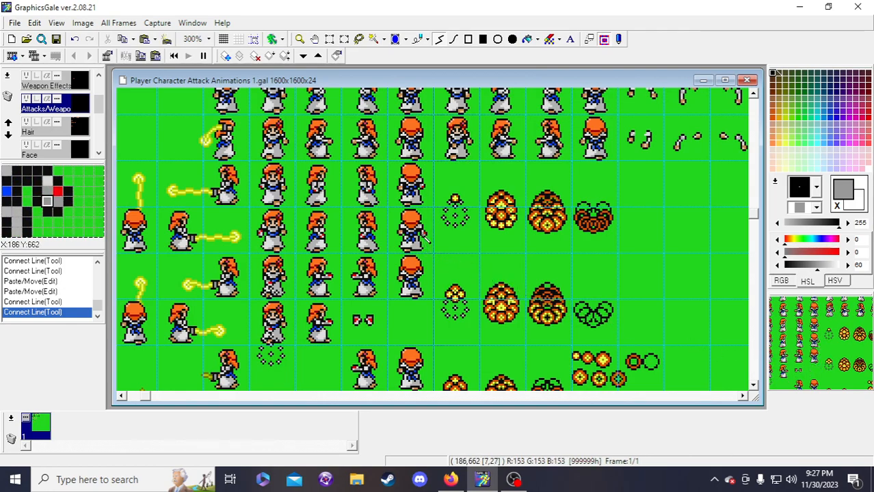
key("ctrl+z")
key("ctrl+z")
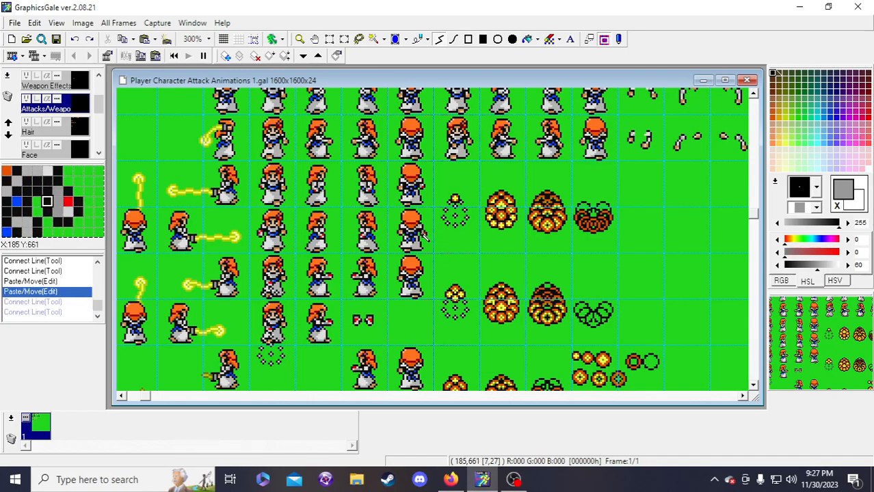
- Repaint the held item's pixels in cell (7,27) with medium grey, near-black, red and light grey using connected lines
left_click(423, 234)
right_click(420, 231)
double_click(420, 233)
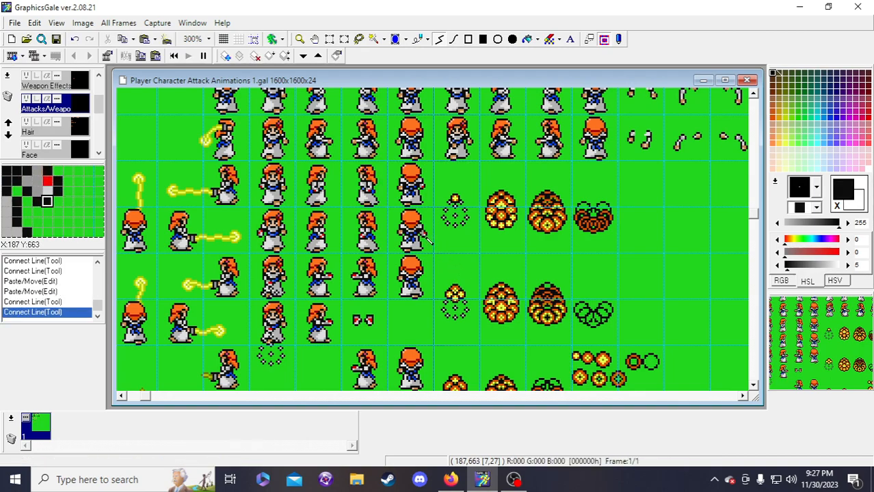
right_click(459, 289)
left_click(459, 289)
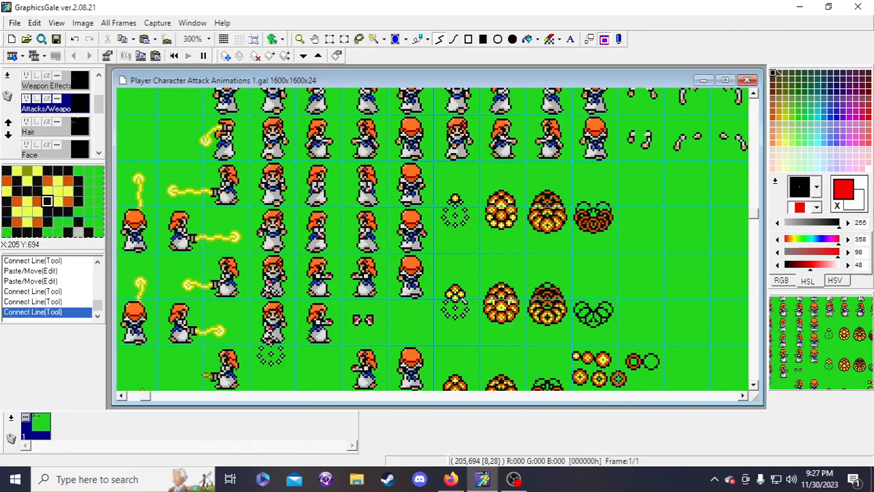
right_click(428, 238)
right_click(424, 233)
left_click(424, 235)
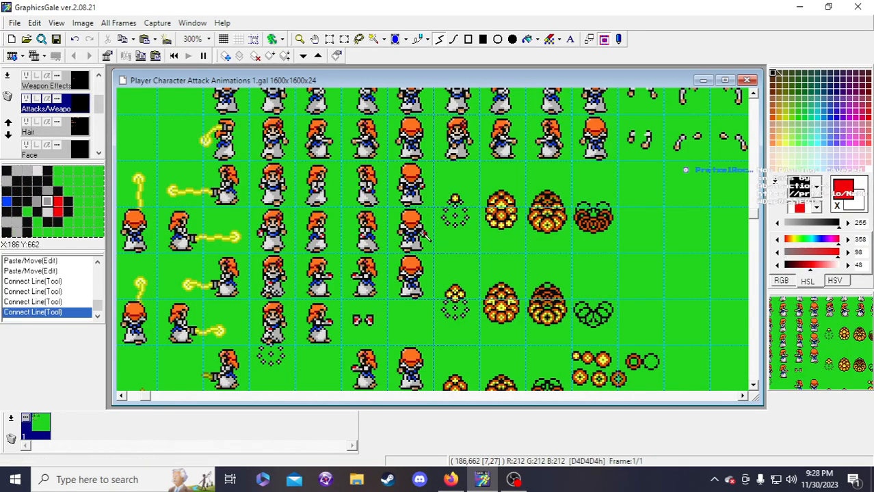
right_click(428, 235)
left_click(428, 235)
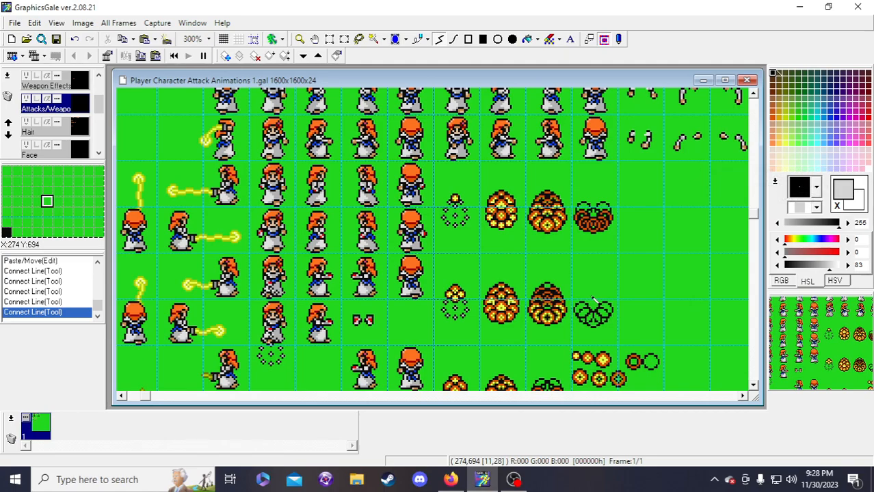
- Rework the outer pixels of the held item in cell (7,27) with red, light grey and medium grey, undoing the last line
right_click(424, 234)
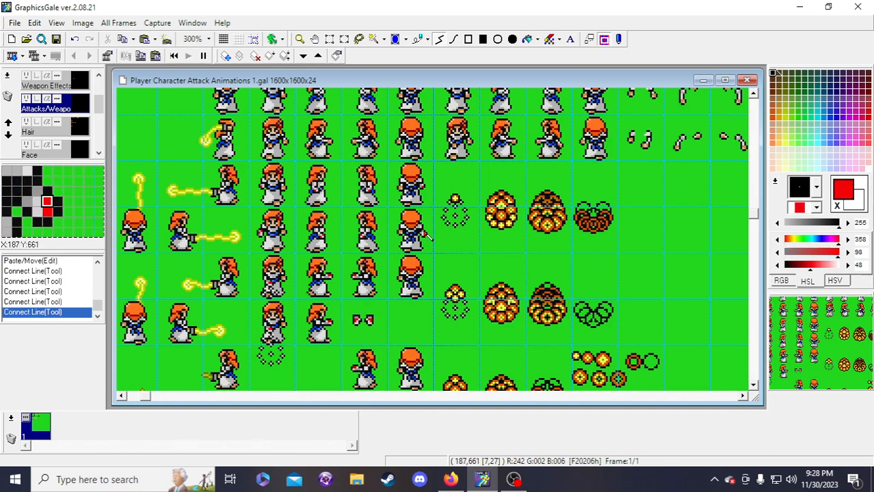
left_click(424, 234)
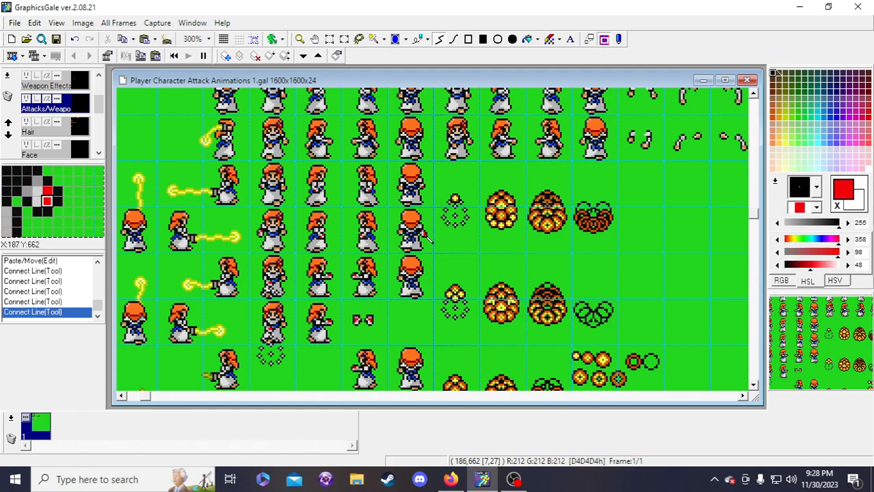
right_click(423, 234)
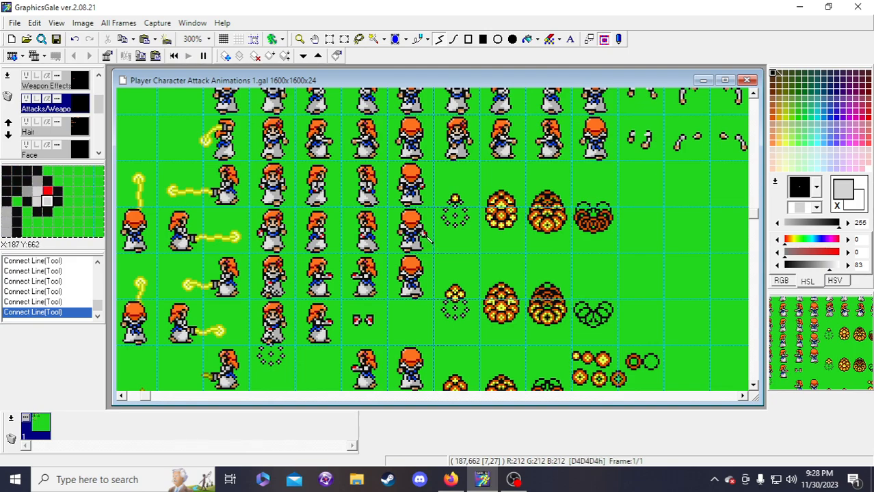
right_click(424, 233)
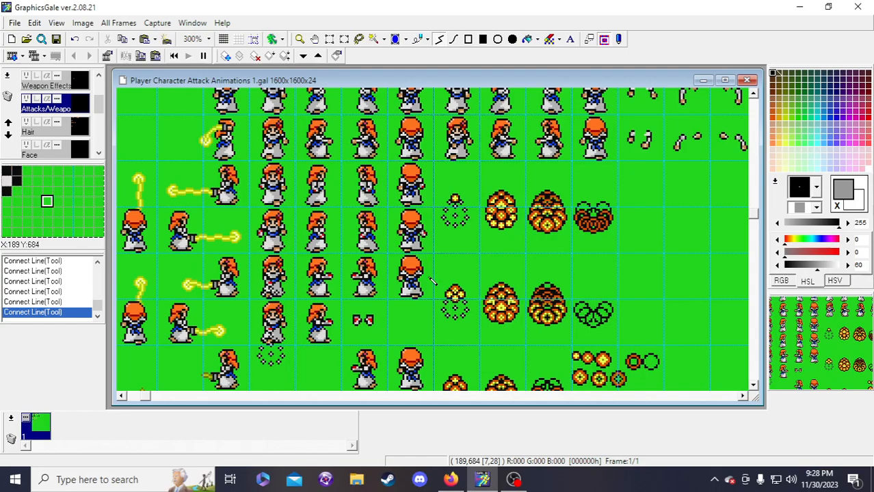
right_click(424, 233)
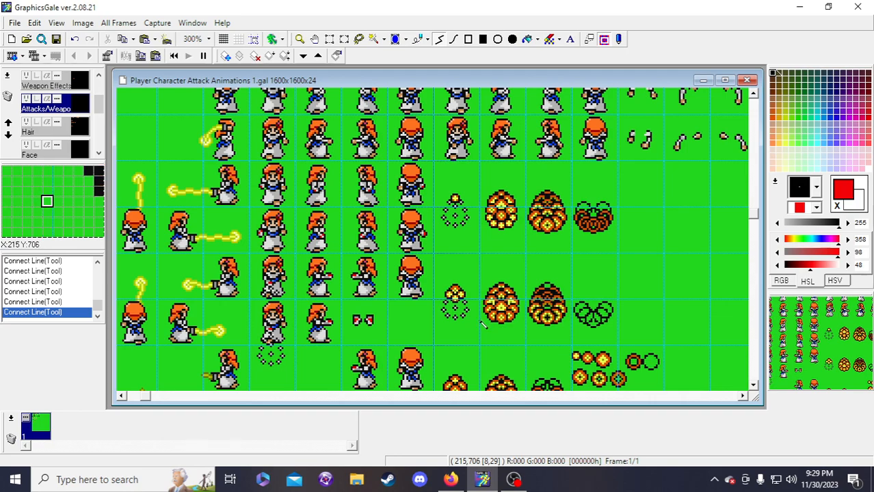
right_click(425, 233)
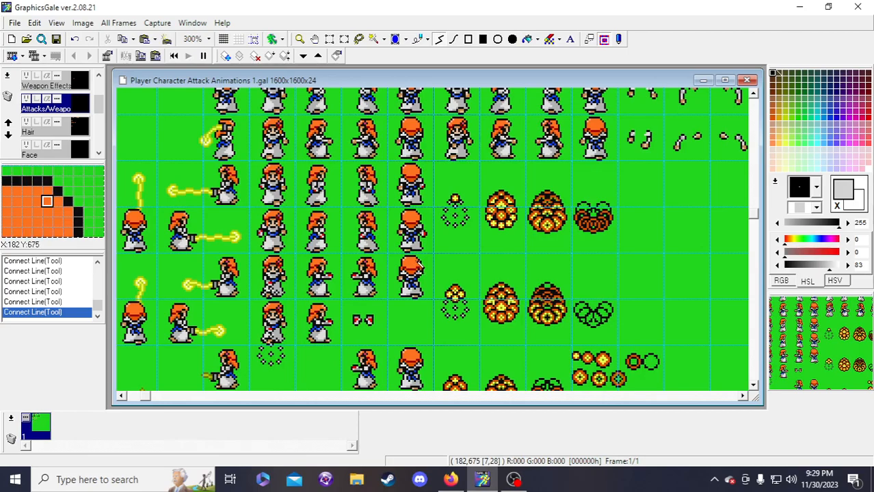
key("ctrl+z")
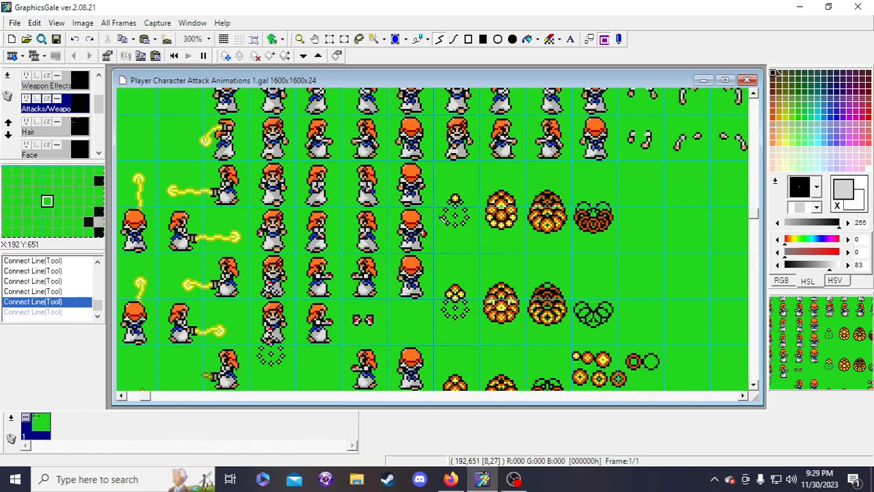
- Refine the shading of the held item in cell (7,27) with light grey and medium grey pixels
left_click(425, 234)
left_click(424, 234)
double_click(424, 236)
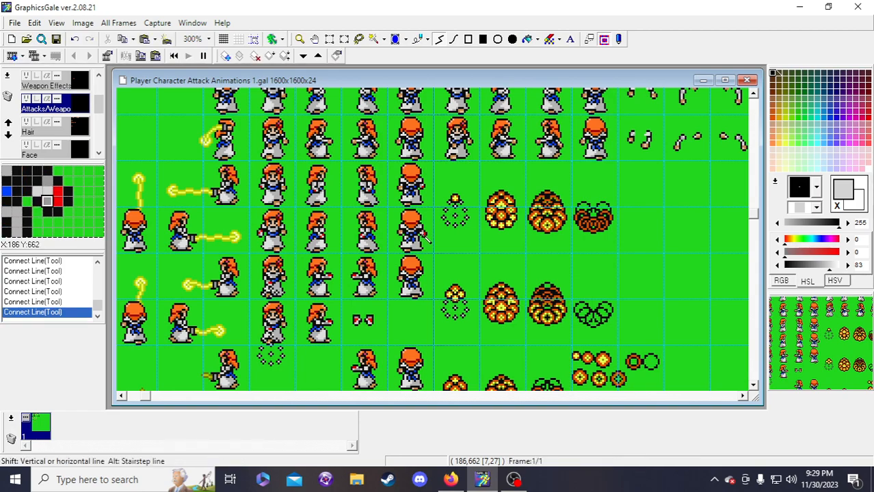
right_click(425, 231)
double_click(425, 234)
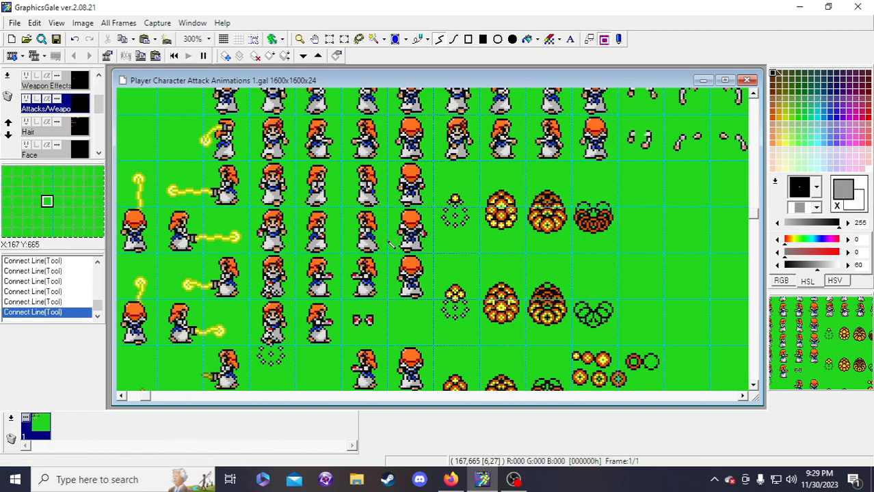
right_click(424, 234)
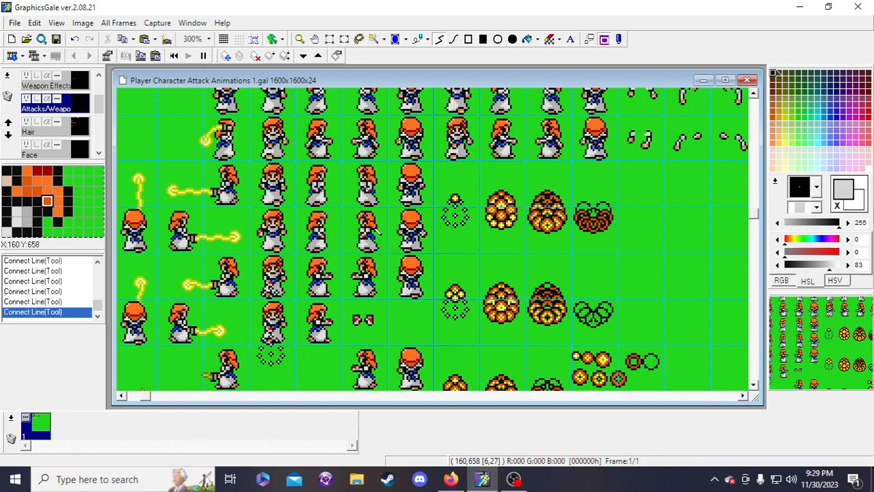
right_click(424, 234)
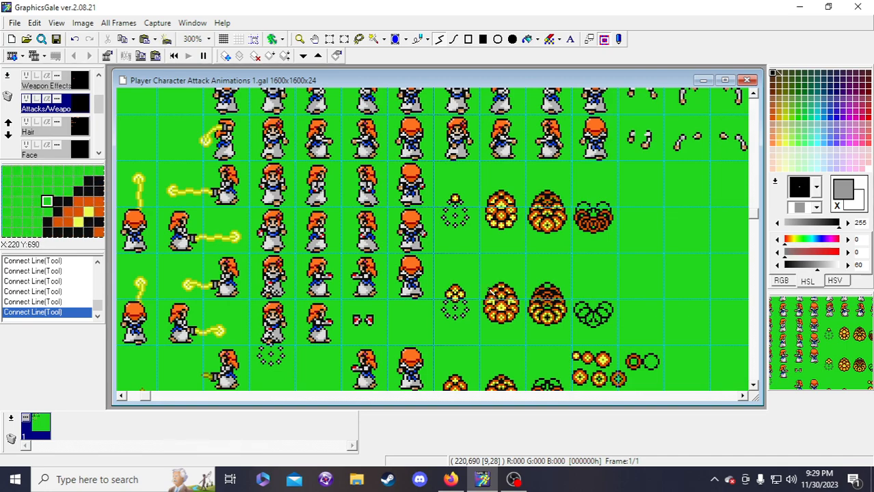
- Toggle the Hair layer's visibility off and back on, and turn on grid snapping for selections
scroll(478, 287, "down", 2)
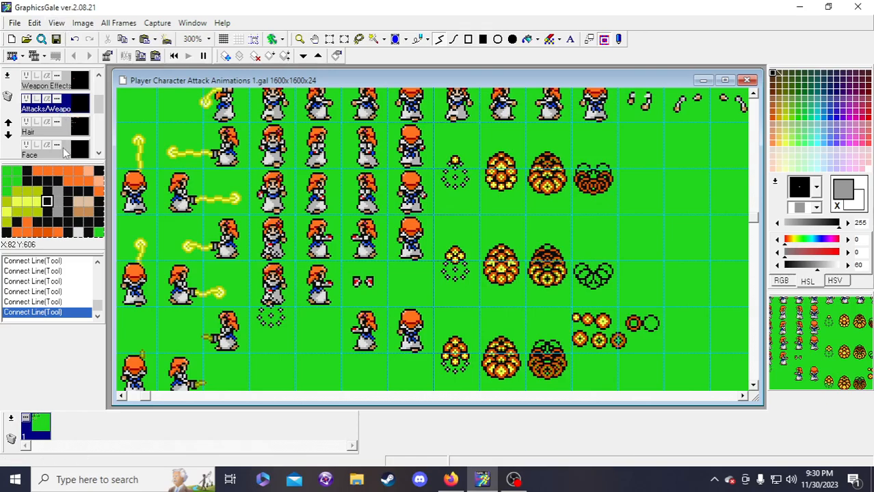
left_click(26, 125)
left_click(25, 126)
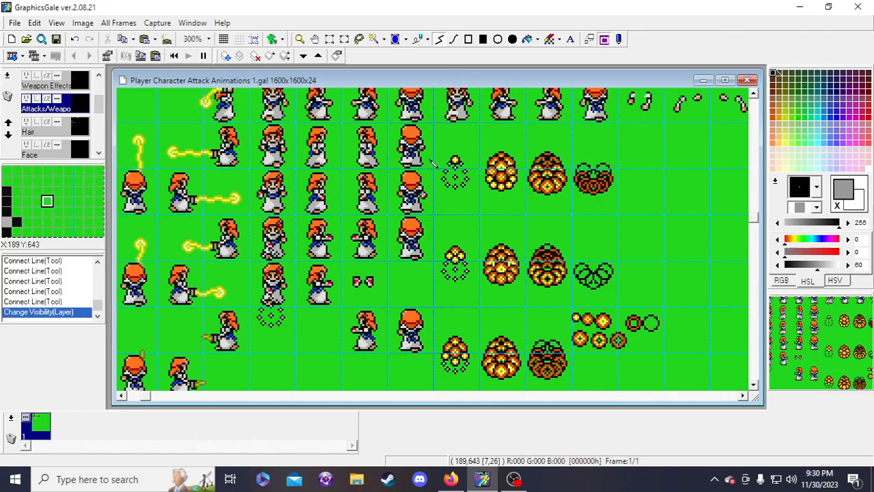
scroll(528, 292, "up", 1)
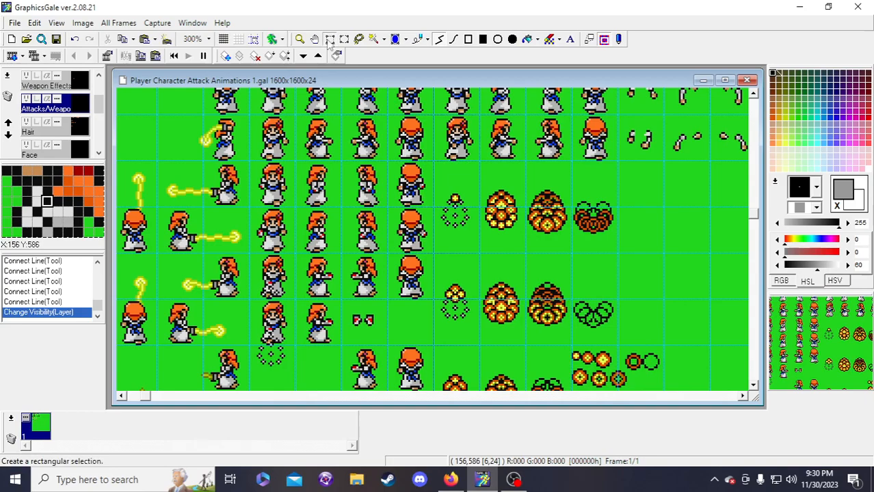
scroll(317, 93, "down", 1)
left_click(253, 39)
left_click_drag(270, 272, 283, 319)
left_click(282, 319)
left_click(83, 23)
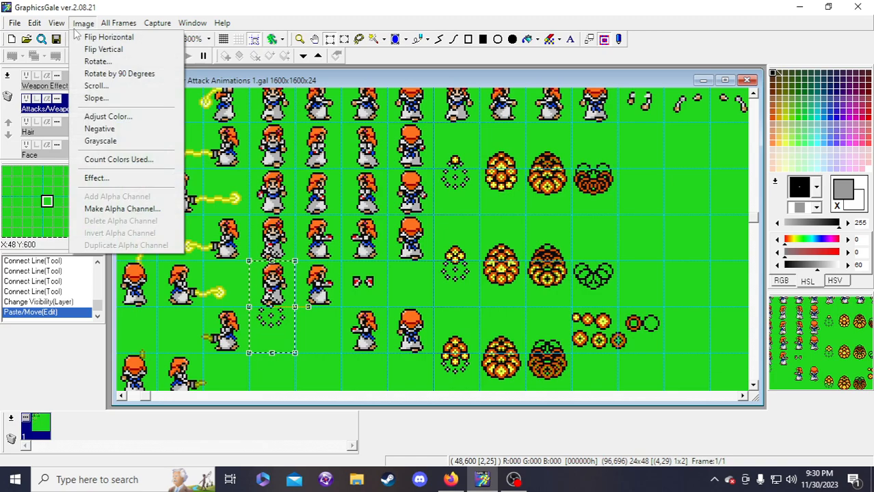
left_click(103, 49)
left_click_drag(293, 320, 299, 334)
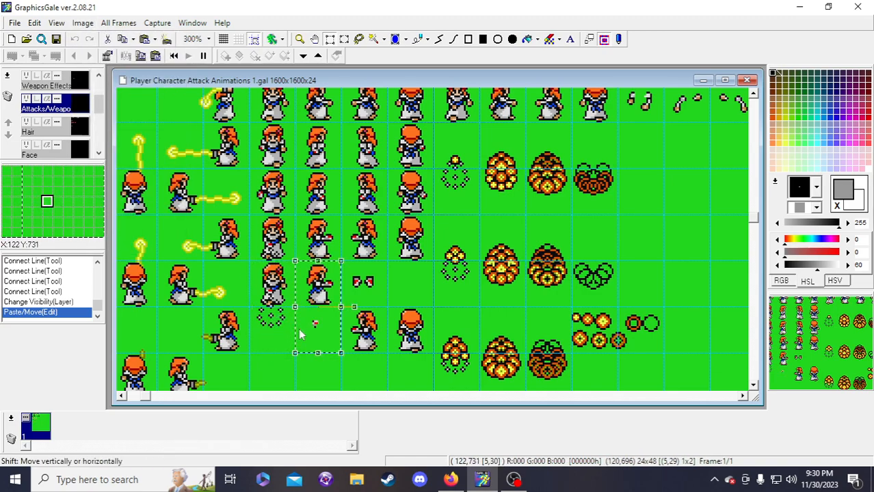
key("Escape")
- Make the Weapon Effects layer active
scroll(82, 104, "up", 1)
left_click(82, 110)
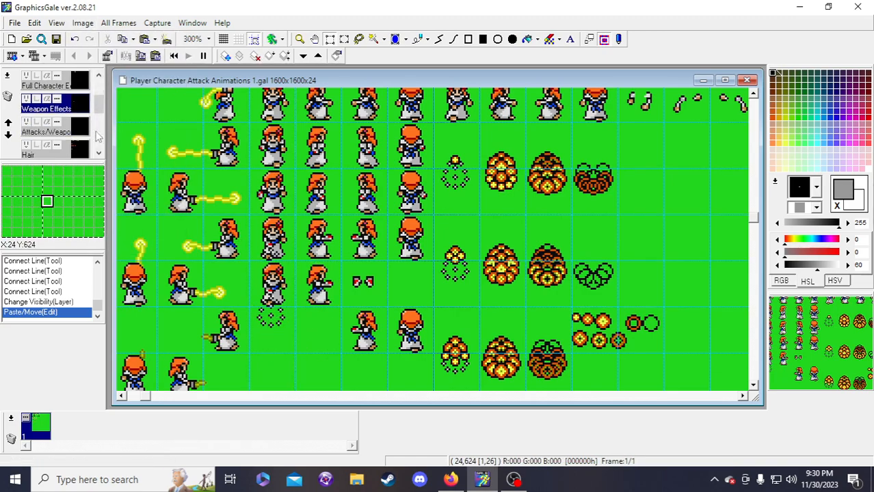
left_click(281, 257)
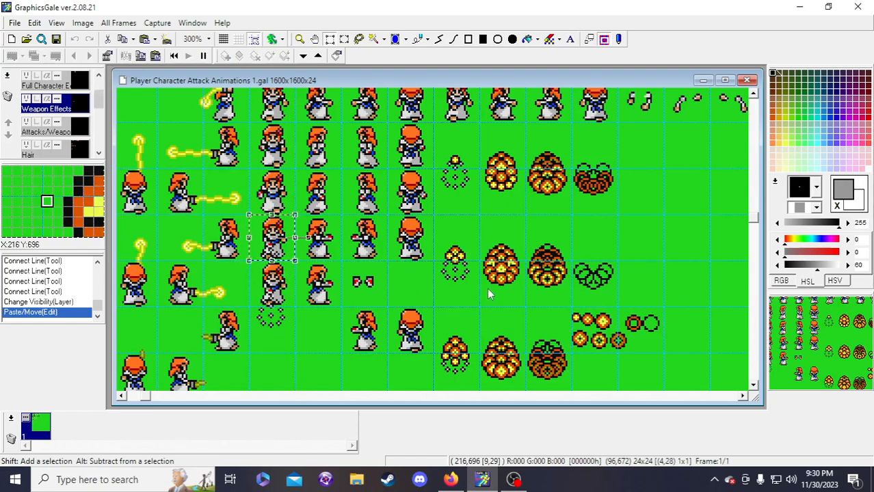
scroll(382, 284, "down", 2)
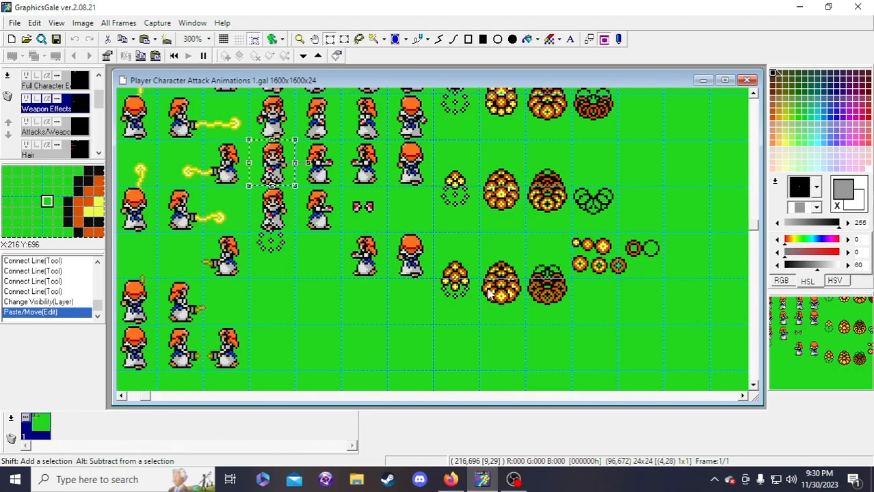
left_click(489, 294)
- Move the loose fireball and ring pieces from cells (11,30) and (12,30) to cells (6,31) and (7,31)
scroll(518, 247, "up", 3)
scroll(520, 239, "down", 3)
scroll(518, 255, "up", 5)
scroll(529, 275, "down", 4)
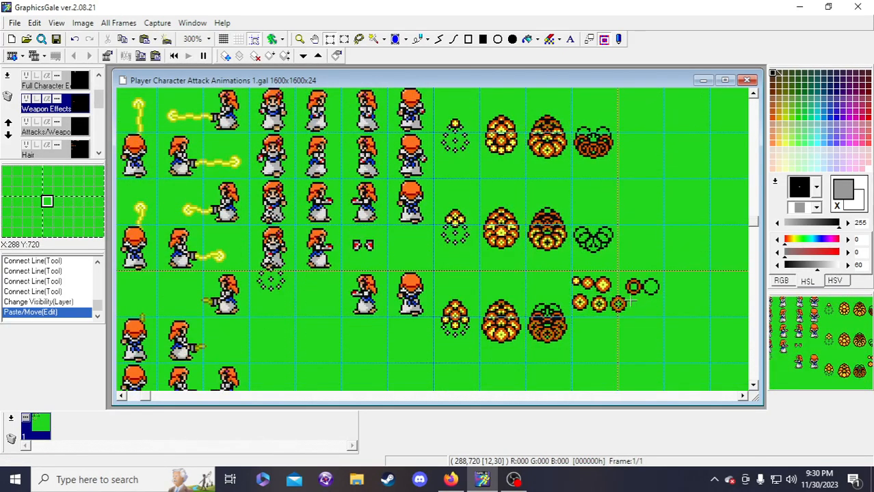
scroll(606, 295, "up", 3)
scroll(599, 260, "down", 3)
scroll(594, 208, "up", 1)
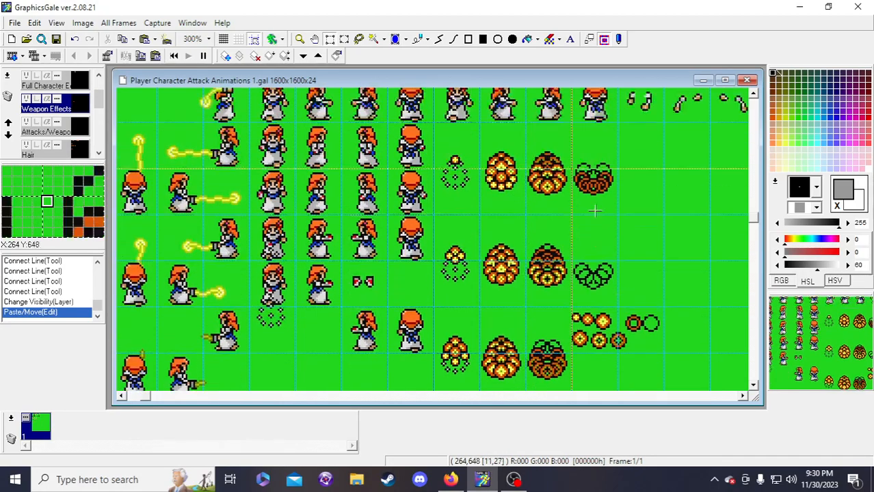
left_click_drag(595, 329, 420, 266)
scroll(669, 161, "down", 1)
scroll(671, 169, "up", 1)
scroll(612, 250, "down", 3)
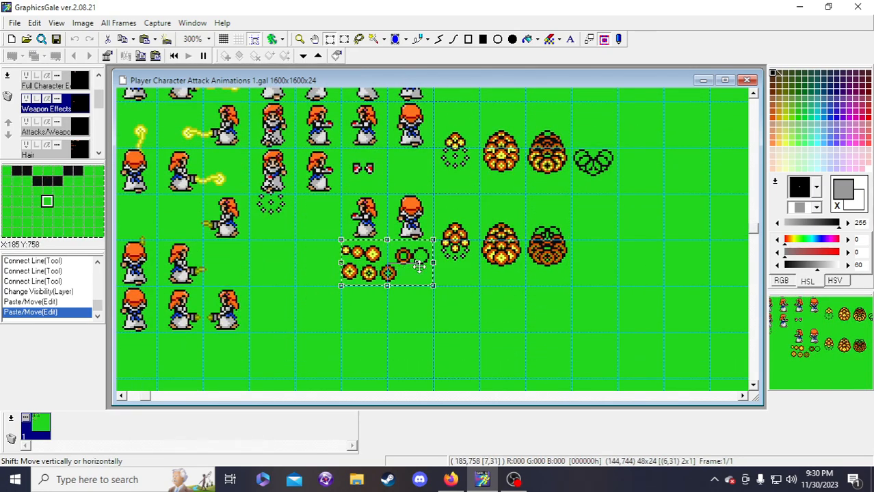
- Move the explosion frames in column 11, rows 26 to 29, down two rows to rows 28 to 31
scroll(456, 298, "up", 4)
left_click(607, 274)
left_click_drag(607, 275, 596, 344)
left_click_drag(598, 291, 600, 323)
scroll(601, 321, "down", 3)
left_click_drag(599, 240, 588, 272)
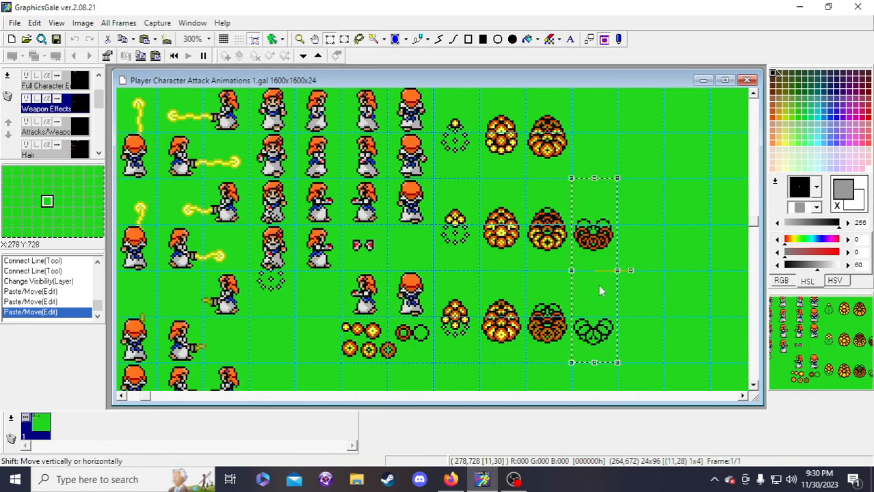
- Move the explosion frame from column 10, rows 30 and 31, to column 11, rows 26 and 27
scroll(578, 249, "up", 1)
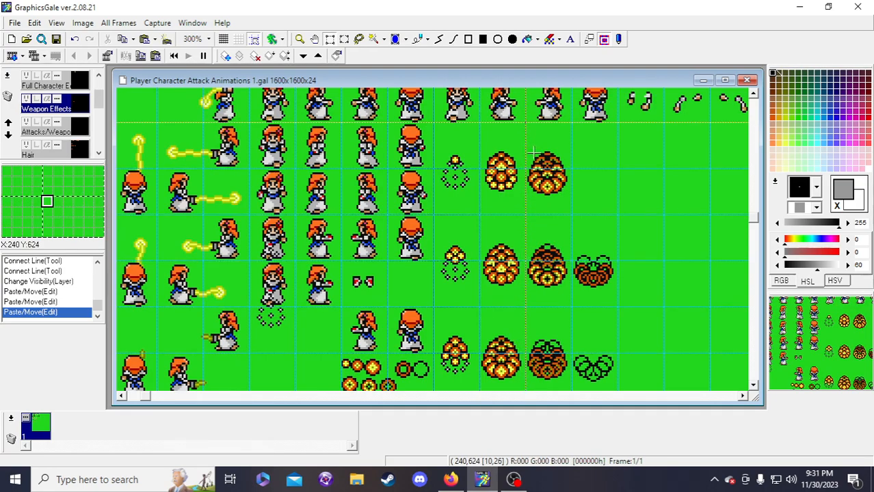
left_click_drag(525, 353, 572, 391)
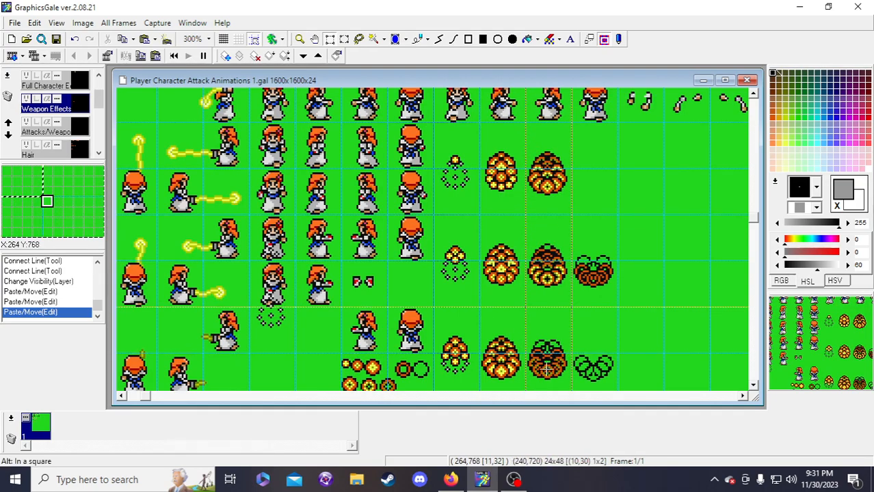
left_click_drag(536, 355, 589, 199)
left_click(574, 218)
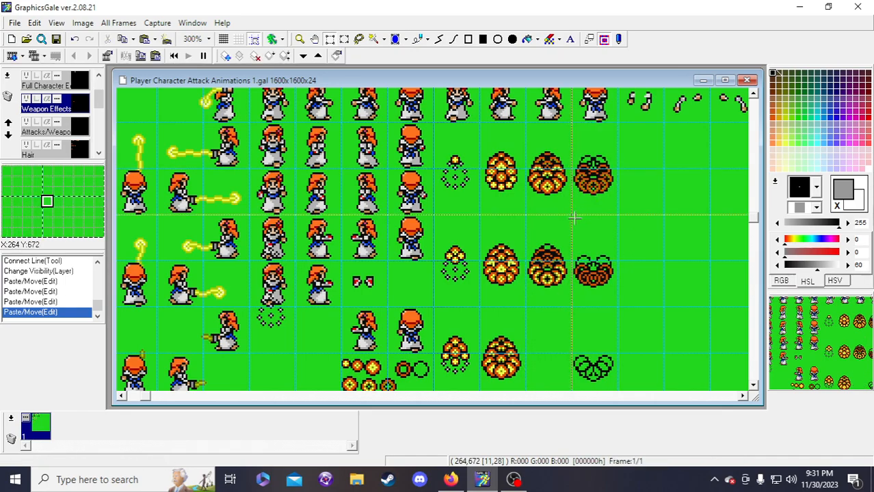
- Shift column 10's two explosion frames down two rows and move the column 9, row 30 frame into column 10, row 26
scroll(571, 220, "down", 1)
left_click_drag(547, 138, 552, 190)
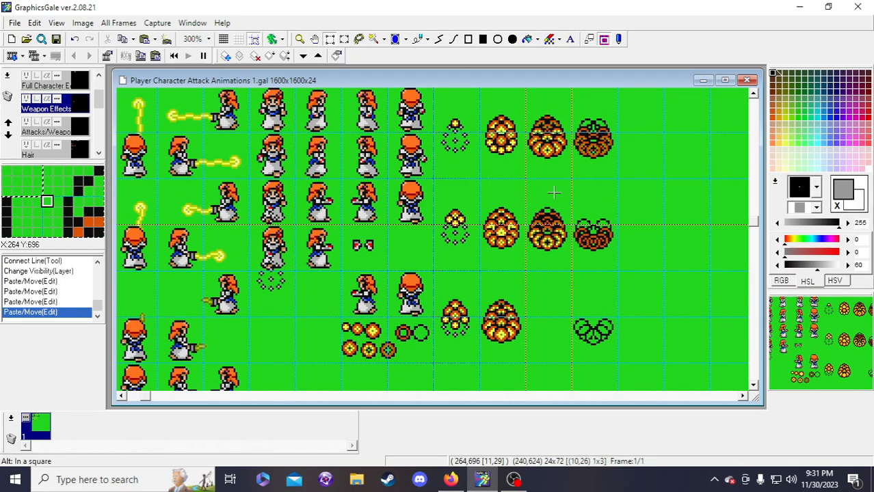
left_click_drag(557, 238, 502, 338)
left_click_drag(501, 337, 544, 233)
- Shift column 9's two explosion frames down two rows and move the column 8, row 30 frame into column 9, row 26
scroll(530, 280, "up", 2)
left_click(489, 173)
left_click_drag(487, 171, 520, 342)
scroll(513, 321, "down", 2)
mouse_move(494, 201)
left_mouse_down()
mouse_move(488, 292)
mouse_move(461, 329)
mouse_move(503, 230)
left_mouse_up()
scroll(495, 260, "up", 2)
left_click(464, 266)
- Shift the two remaining explosion frames in column 8 down two rows to rows 28 to 31
left_click_drag(457, 177, 463, 316)
scroll(458, 287, "down", 2)
left_click_drag(456, 217, 456, 301)
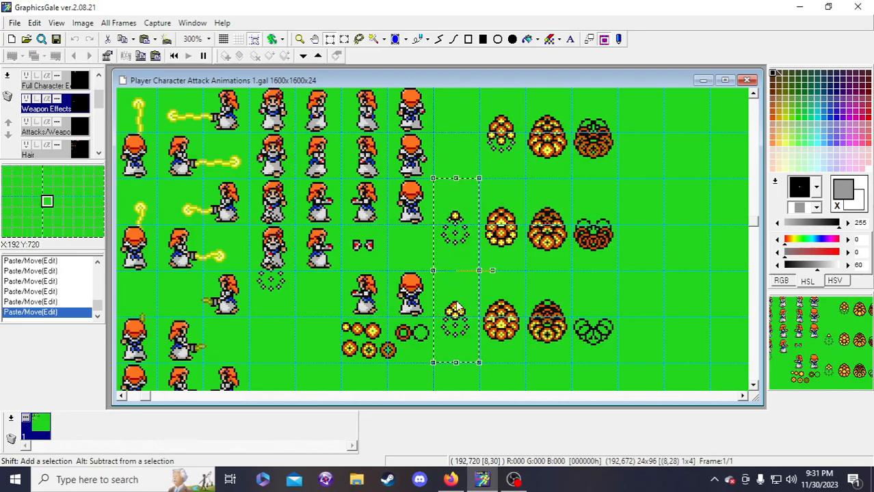
- Copy the dotted ring effect from column 4, rows 29 and 30, into column 8, rows 26 and 27
left_click(319, 310)
mouse_move(276, 257)
left_mouse_down()
mouse_move(289, 295)
mouse_move(279, 281)
mouse_move(473, 209)
left_mouse_up()
scroll(469, 220, "up", 1)
scroll(471, 214, "up", 1)
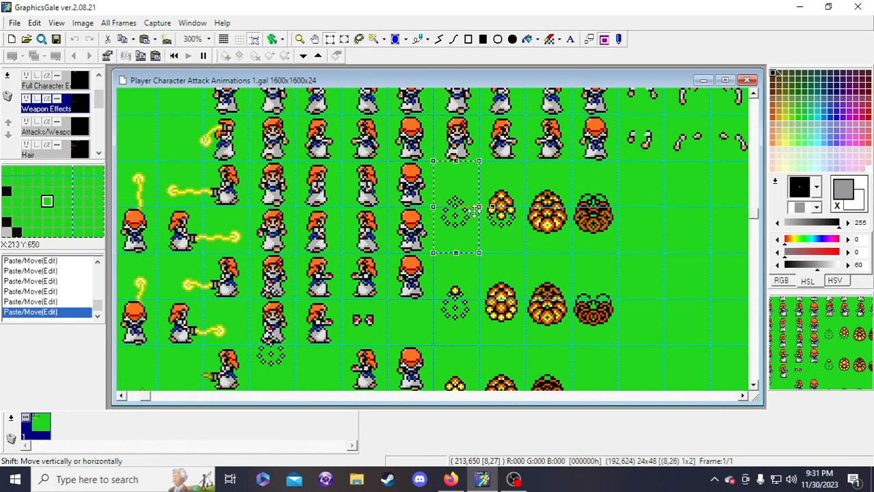
left_click(610, 325)
scroll(460, 211, "down", 1)
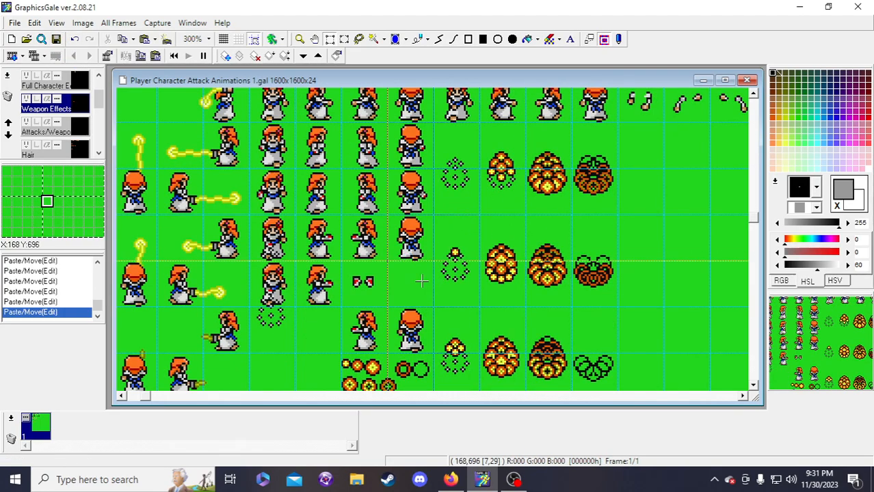
- On the Attacks/Weapons layer, move the pair of loose held-item pieces from cell (6,29) to cell (5,31), and save the image
left_click(84, 139)
scroll(274, 226, "down", 1)
left_click_drag(340, 225, 386, 271)
left_click_drag(363, 244, 318, 335)
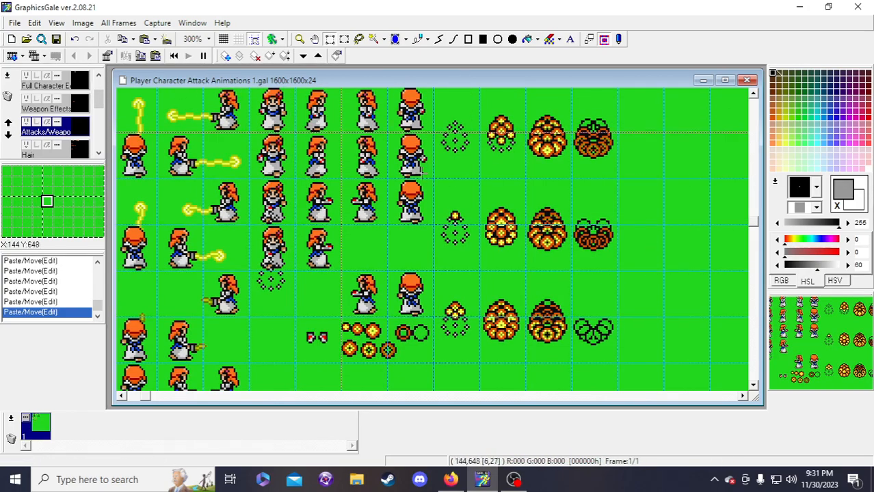
scroll(171, 171, "up", 2)
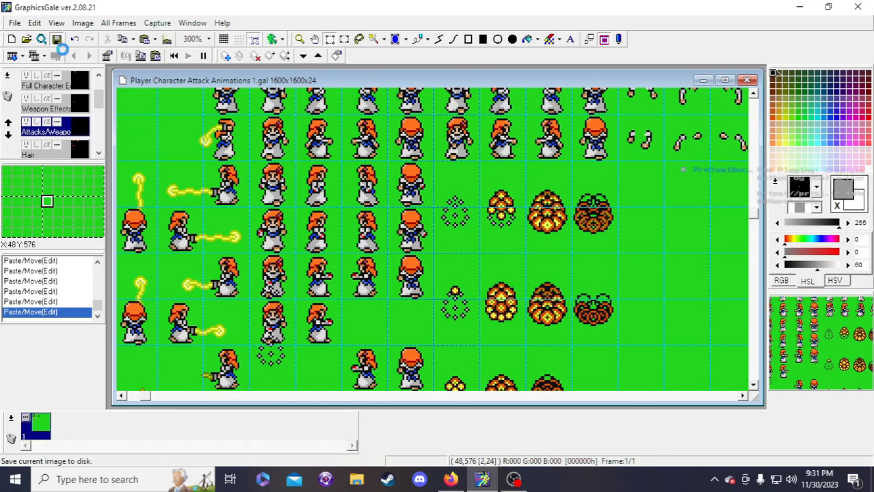
- Make the Weapon Effects layer active and select the front-facing frame's cell (4,28)
left_click(82, 111)
left_click_drag(252, 254, 295, 299)
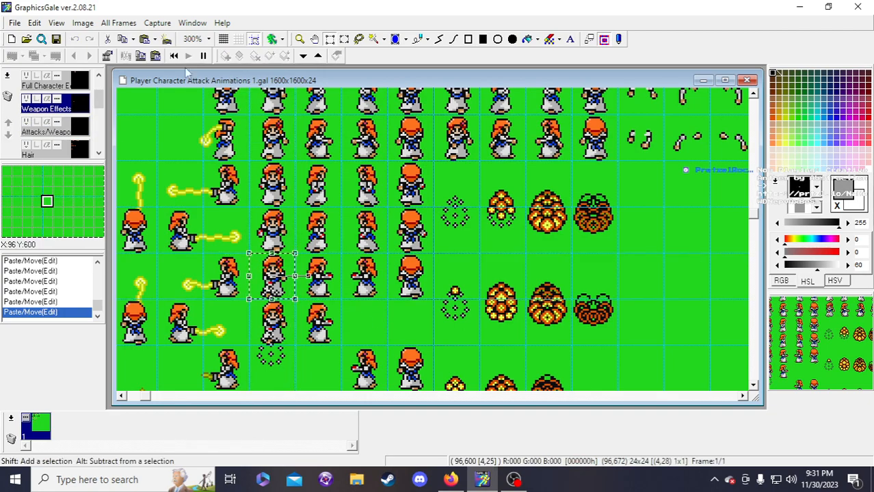
- Rotate the dotted weapon effect selected on the front-facing character by 90 degrees and place a copy on the left-facing character in cell (6,28)
left_click(82, 23)
left_click(107, 73)
left_click_drag(257, 288, 350, 288)
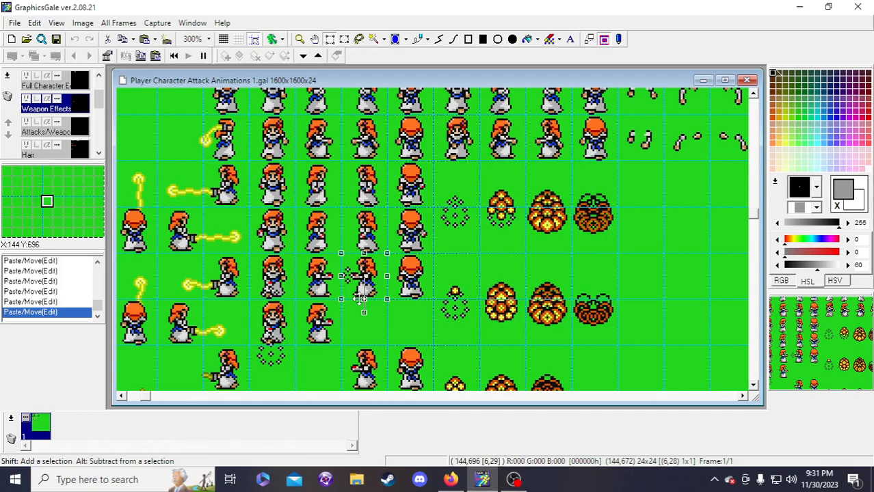
left_click(387, 331)
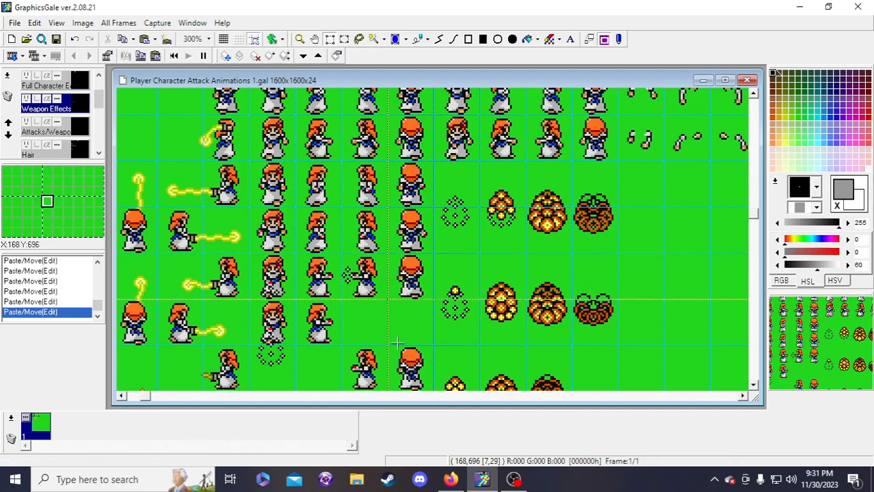
- Copy the dotted effect from cell (6,28), rotate it 180 degrees, and place it on the right-facing character in cell (5,28)
left_click_drag(342, 253, 387, 299)
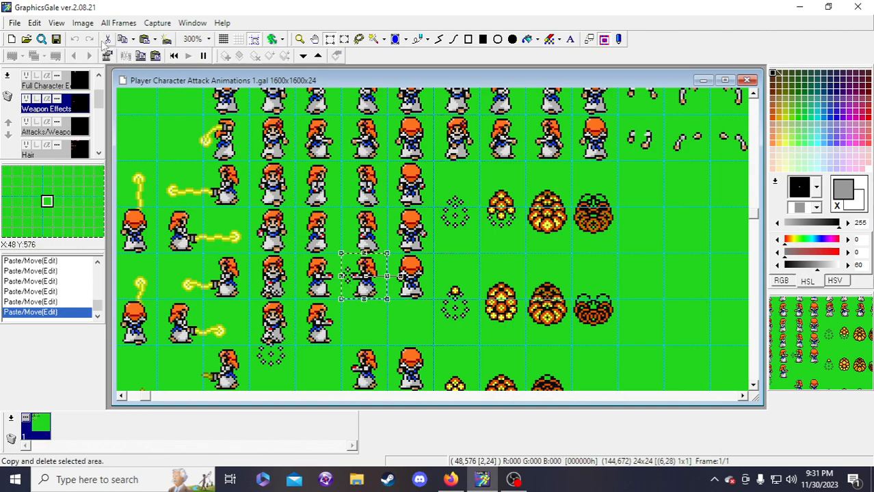
left_click(82, 23)
left_click(120, 73)
left_click(83, 23)
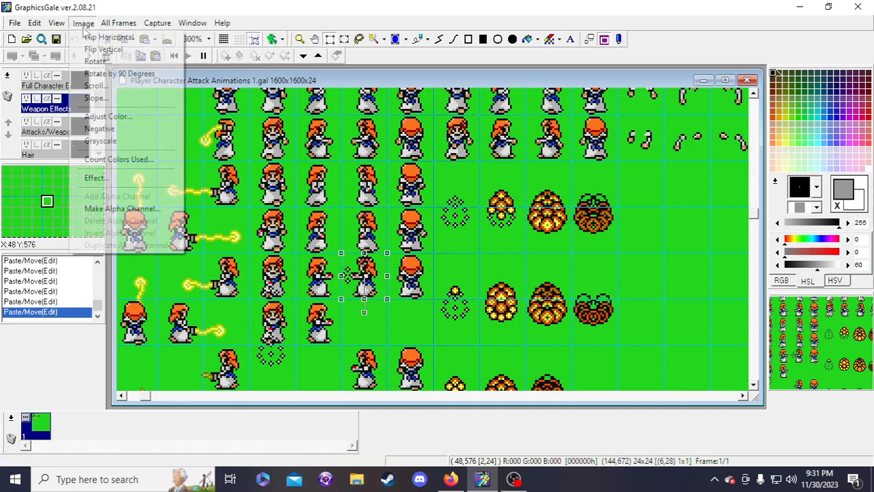
left_click(122, 75)
left_click_drag(369, 290, 323, 292)
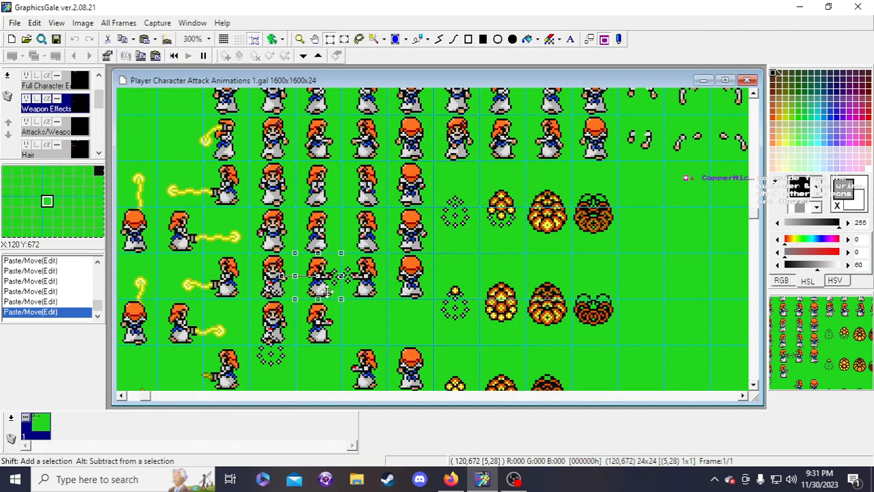
left_click(362, 288)
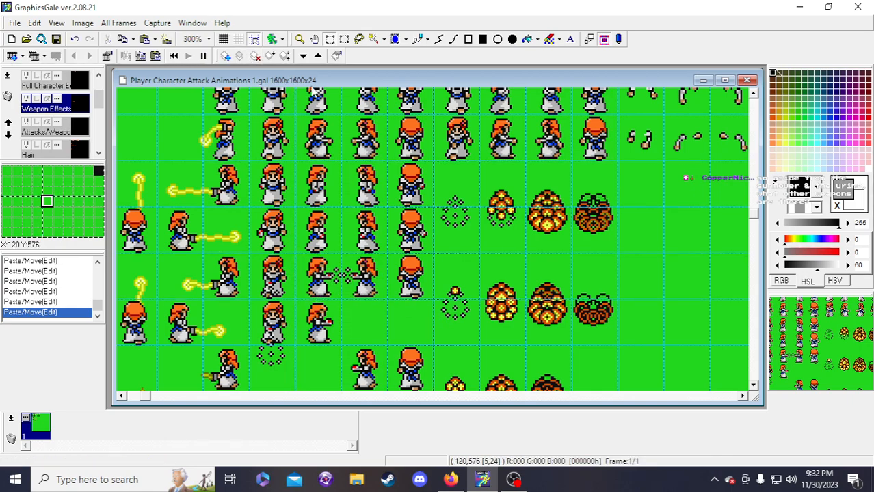
- Copy the dotted effect from the front-facing character in cell (4,28) to the back-facing character in cell (7,28), rotated 180 degrees
left_click_drag(848, 355, 854, 354)
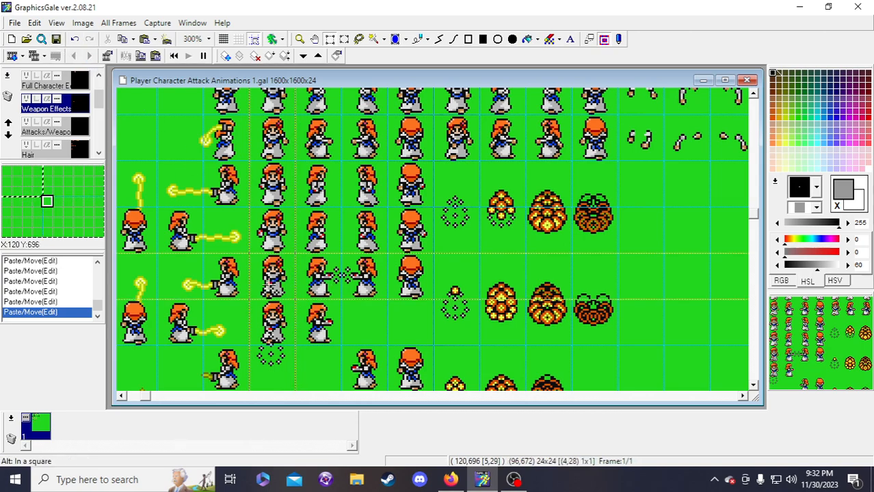
left_click(268, 284)
left_click(409, 288)
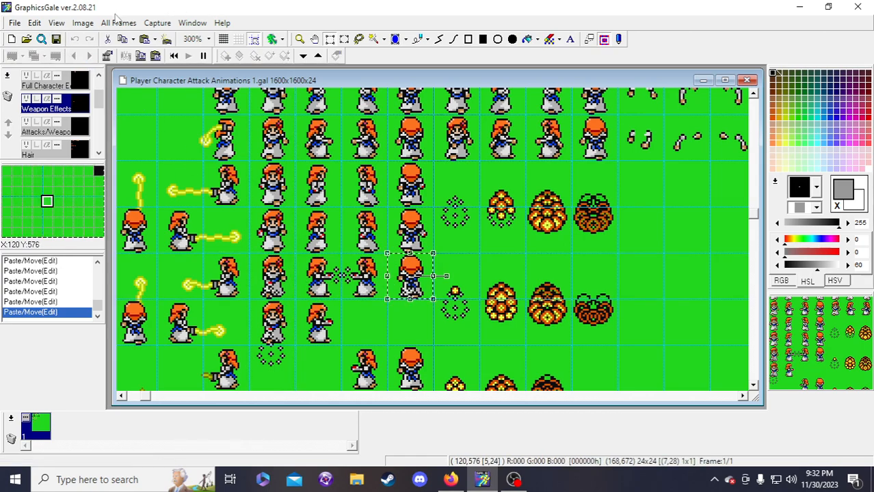
left_click(82, 23)
left_click(113, 73)
left_click(83, 22)
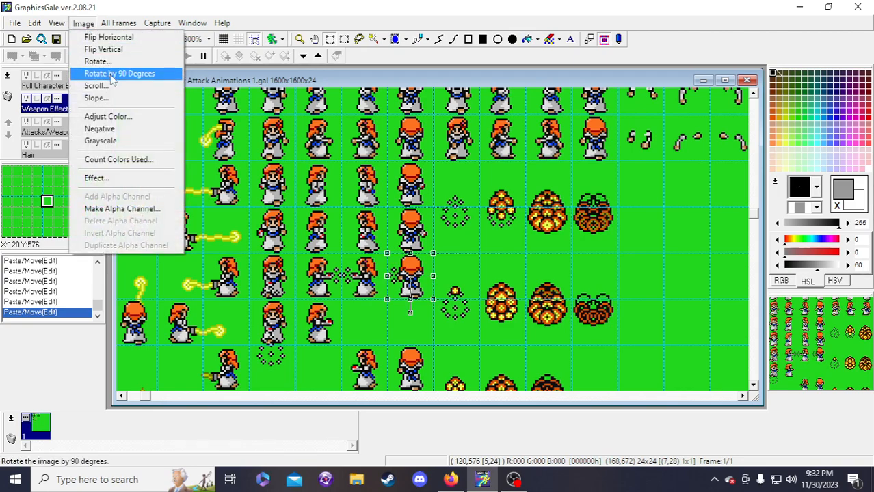
left_click(110, 75)
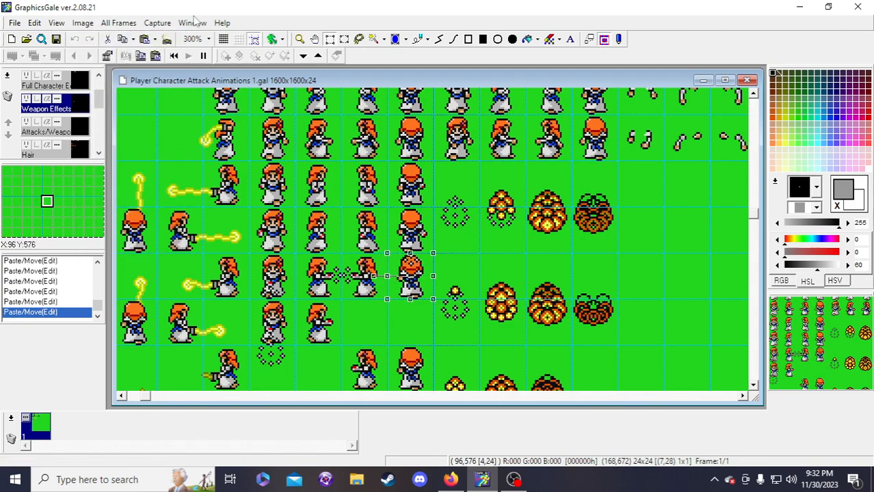
left_click(582, 280)
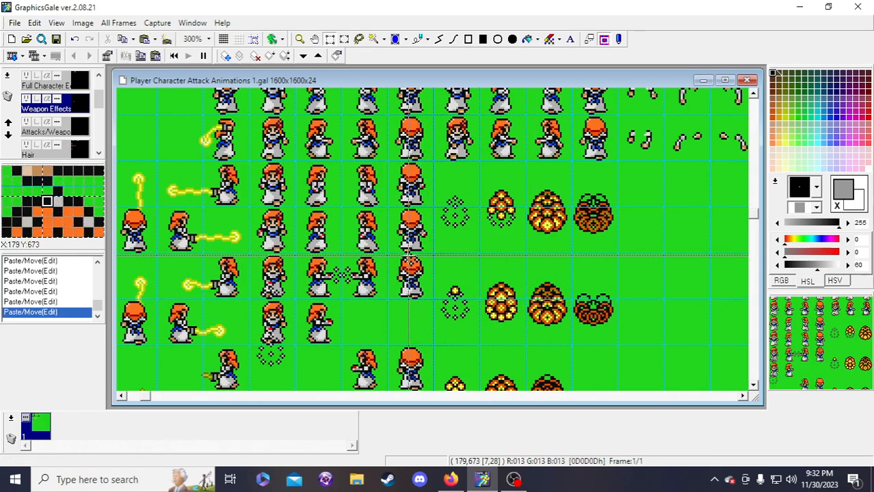
- Clear the dotted effect from the head of the back-facing character in cell (7,28) and save the sprite sheet
left_click_drag(399, 256, 430, 277)
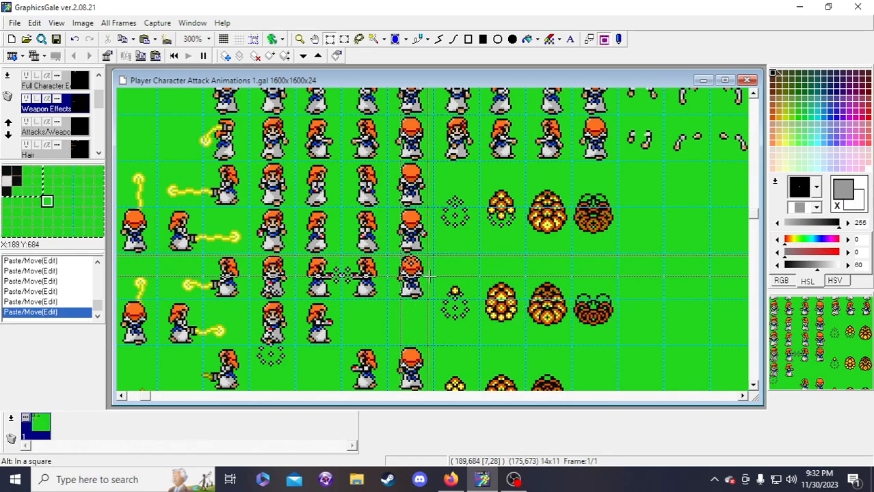
left_click(488, 293)
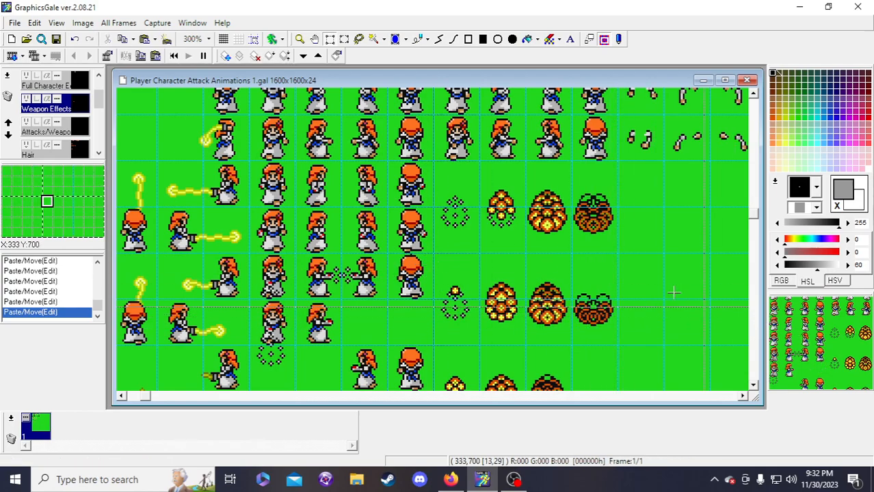
scroll(420, 164, "down", 1)
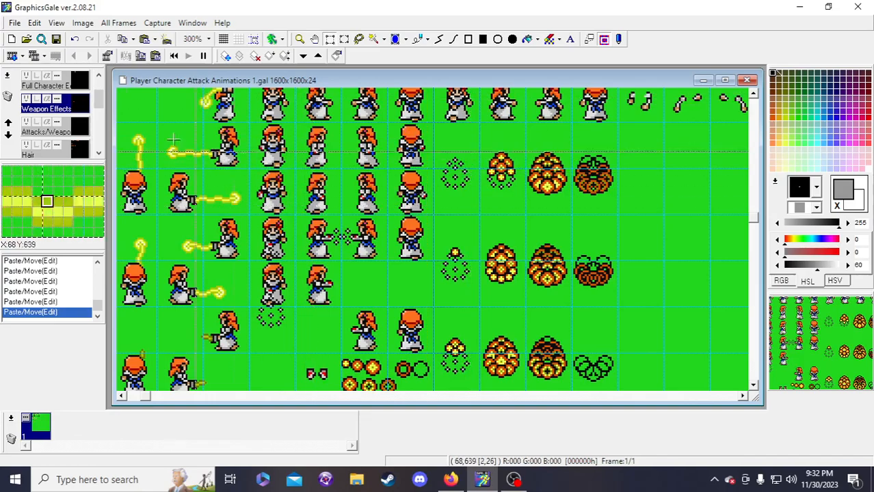
left_click(58, 40)
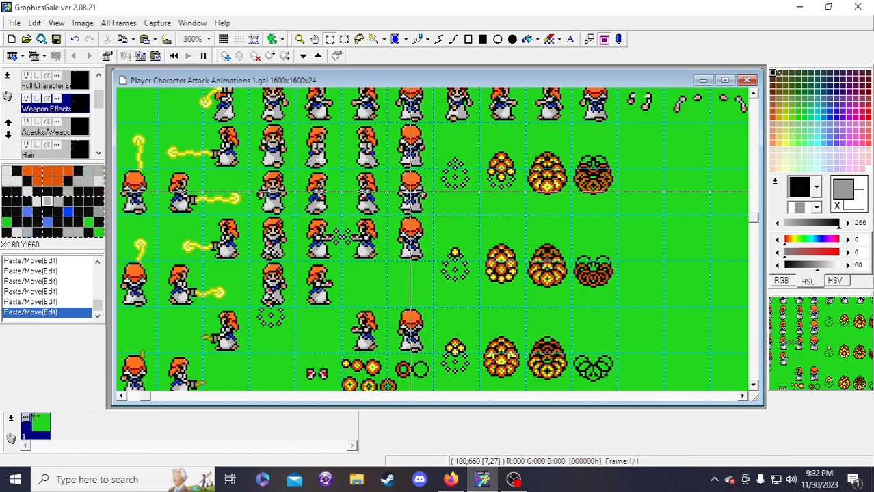
scroll(445, 166, "up", 3)
scroll(442, 166, "down", 3)
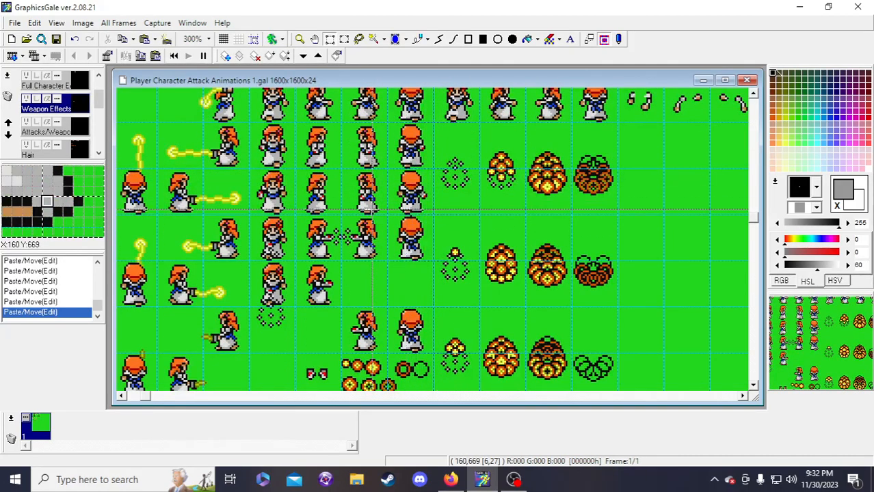
scroll(366, 194, "down", 1)
scroll(383, 212, "up", 2)
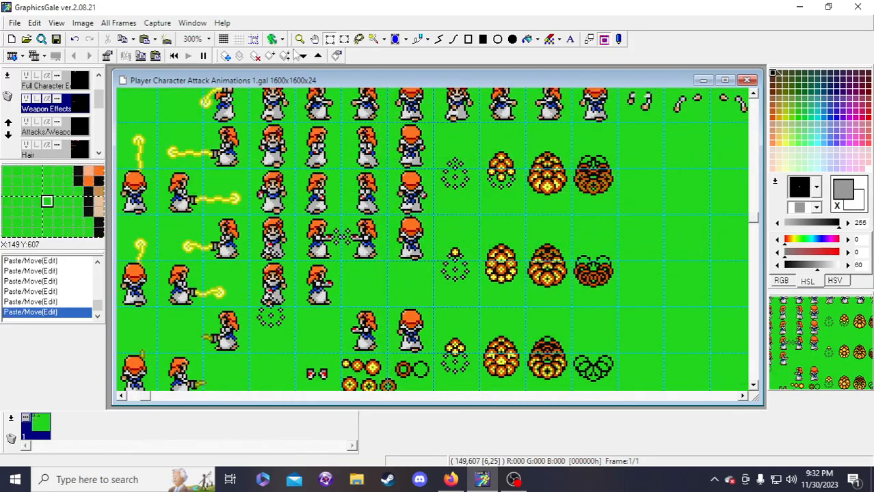
scroll(308, 102, "up", 2)
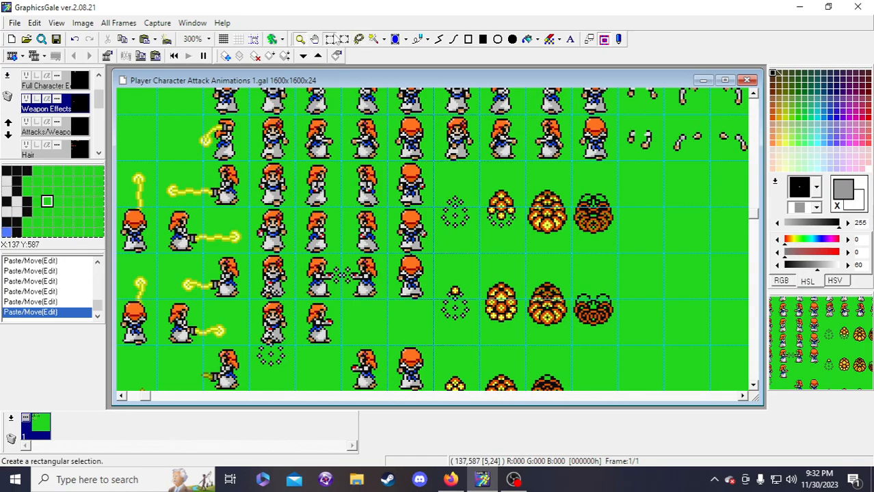
- Switch to the Heartwell Dev Stream Notes in Firefox and review the attack animation to-do list down to the Frost Ray entry
left_click(457, 482)
scroll(420, 287, "up", 3)
scroll(428, 281, "down", 2)
scroll(404, 181, "down", 1)
scroll(426, 289, "up", 2)
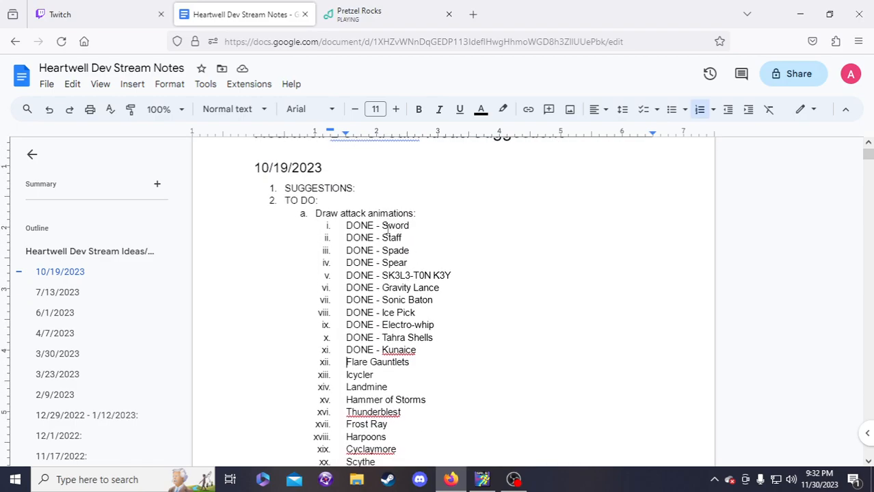
scroll(407, 226, "down", 1)
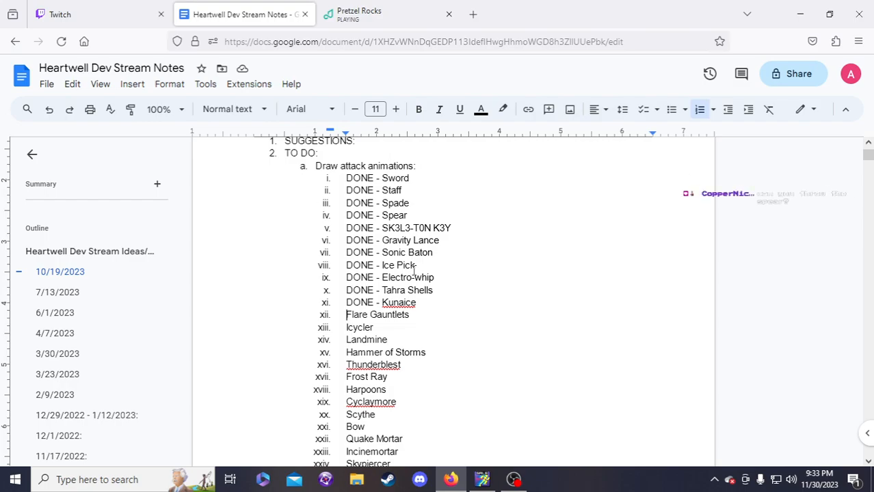
scroll(418, 302, "down", 1)
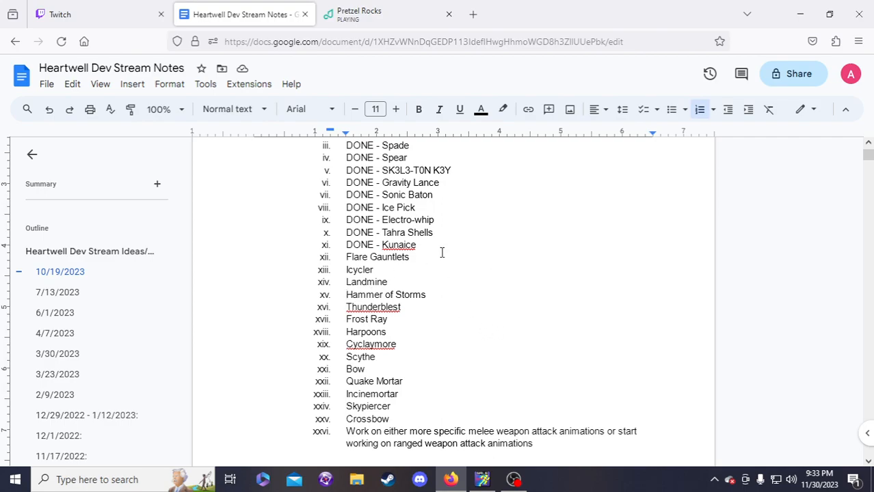
scroll(431, 280, "down", 1)
scroll(400, 328, "up", 1)
left_click(348, 321)
scroll(513, 323, "up", 3)
scroll(502, 340, "down", 3)
- Switch back to GraphicsGale and save the attack animation sprite sheet
left_click(482, 479)
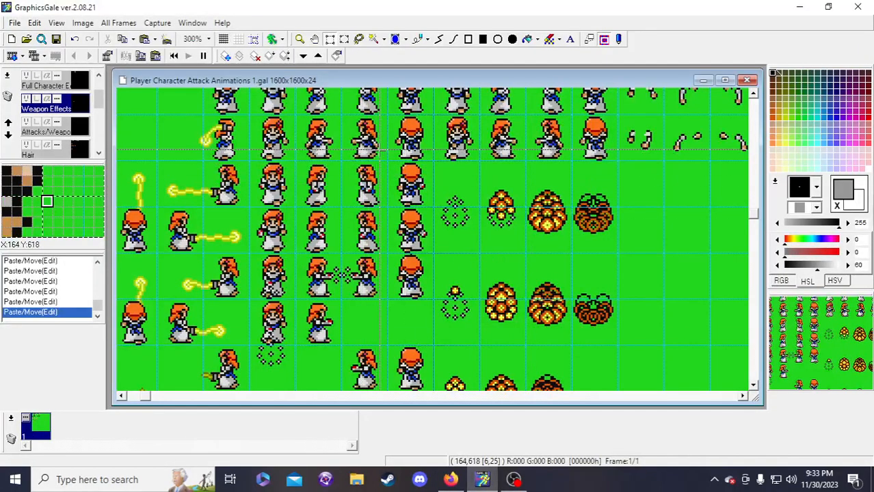
left_click(56, 39)
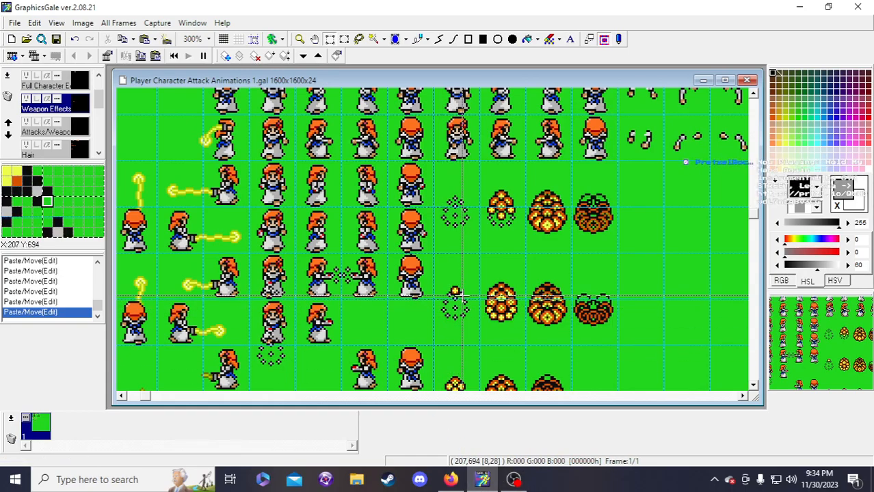
- Switch to the stream notes and review the remaining weapons on the list, from Thunderblest and Hammer of Storms to Incinemortar and Skypiercer
left_click(450, 480)
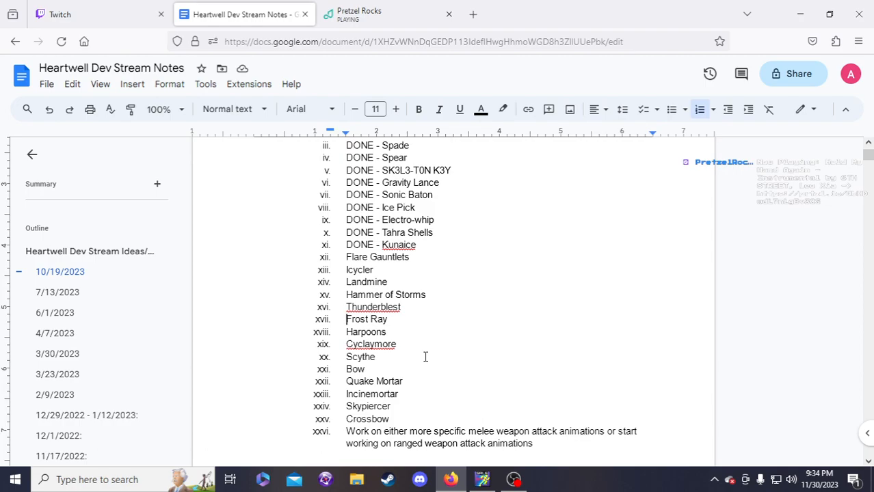
left_click(347, 307)
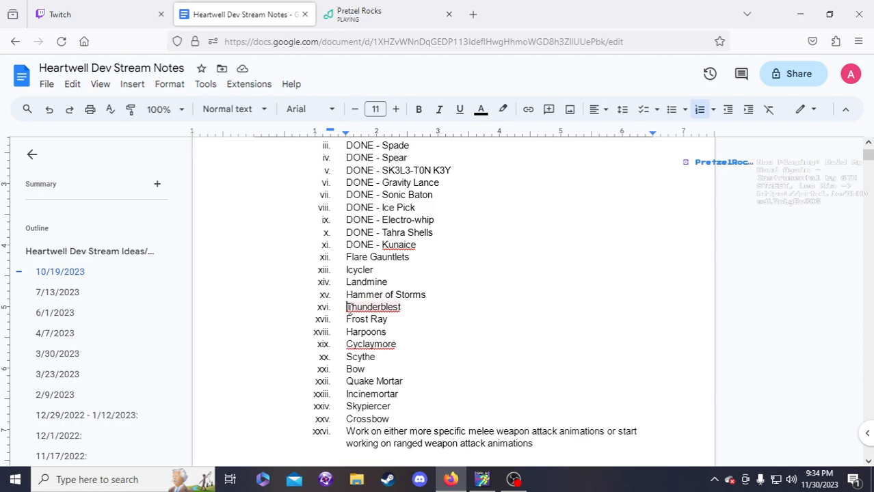
left_click(394, 295)
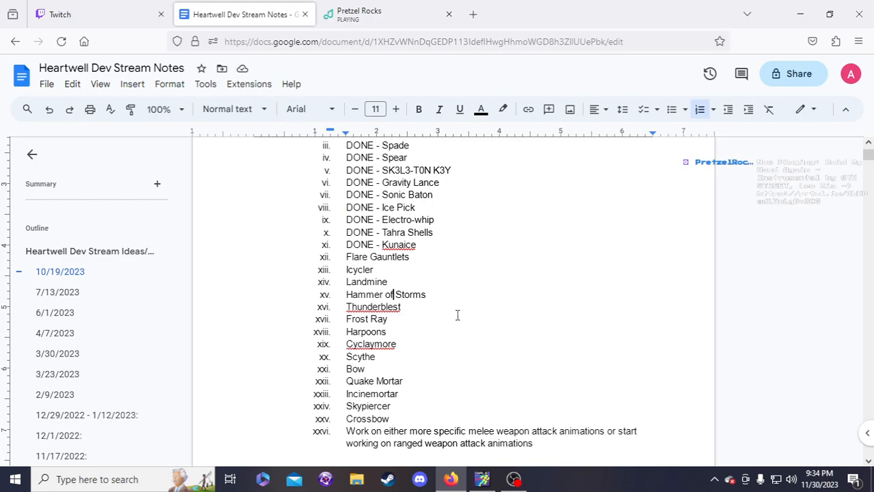
scroll(455, 315, "down", 2)
scroll(450, 312, "up", 2)
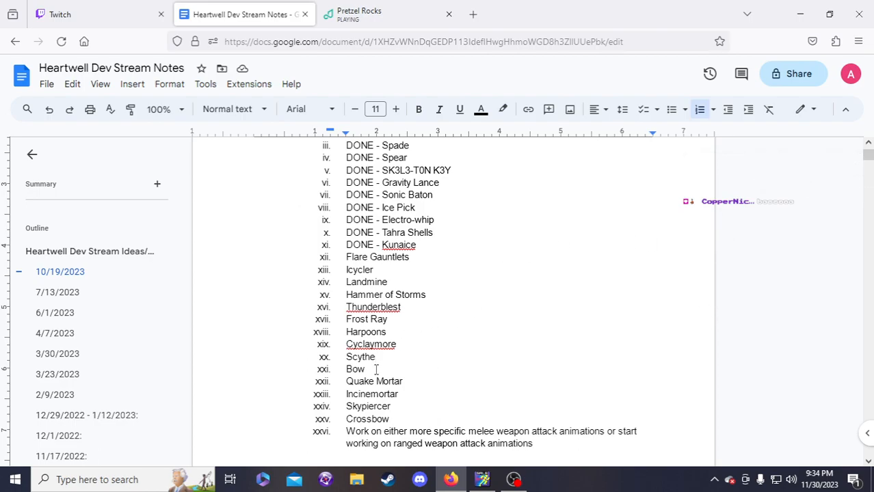
left_click(345, 395)
left_click(341, 408)
key("Down")
- Switch back to GraphicsGale, look over the attack sprite rows at 200% zoom, and save the sprite sheet
left_click(482, 480)
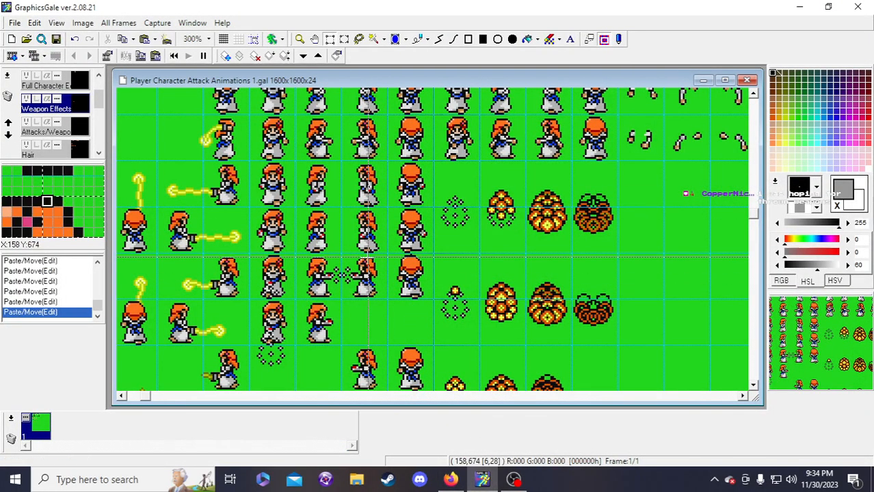
left_click(302, 39)
right_click(396, 187)
right_click(396, 186)
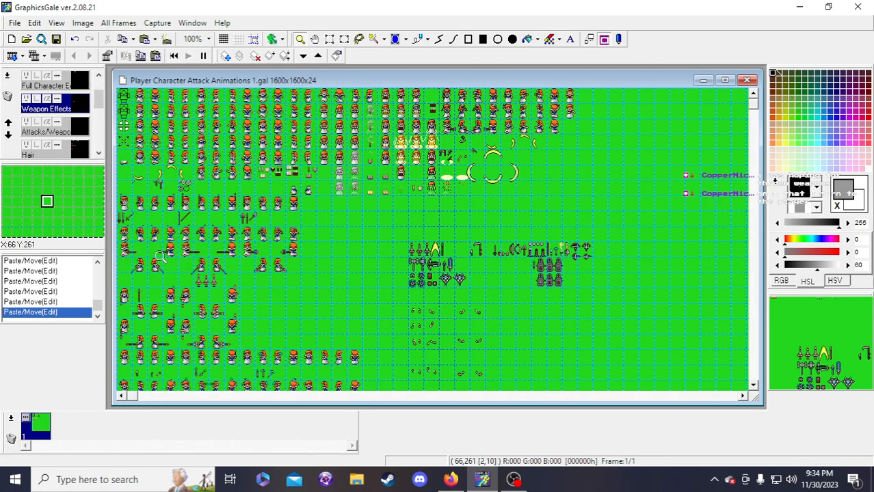
scroll(159, 256, "down", 5)
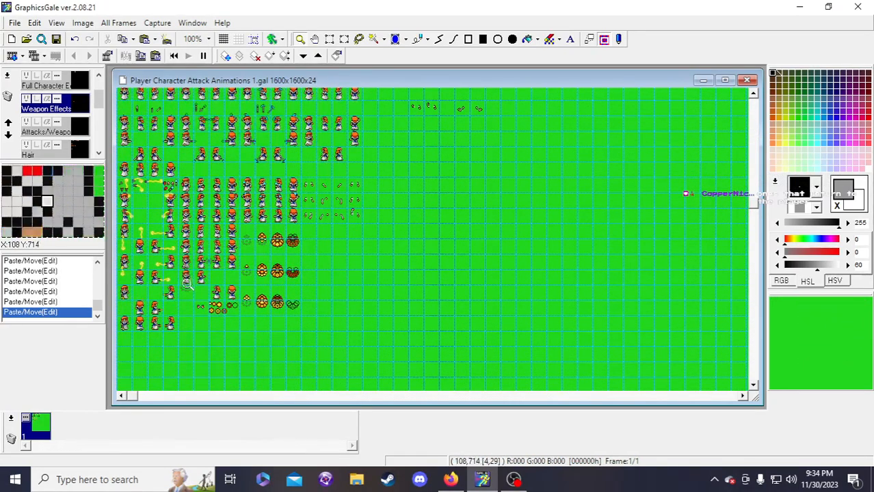
left_click(186, 281)
left_click(329, 40)
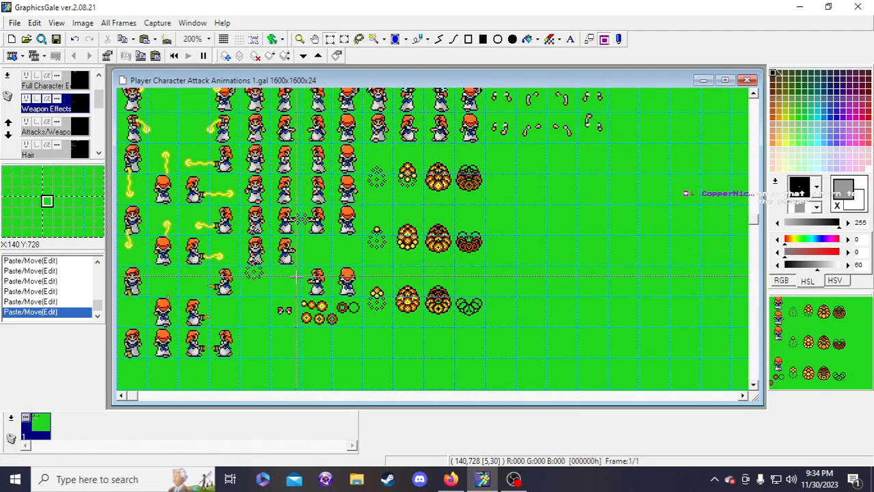
scroll(277, 264, "up", 3)
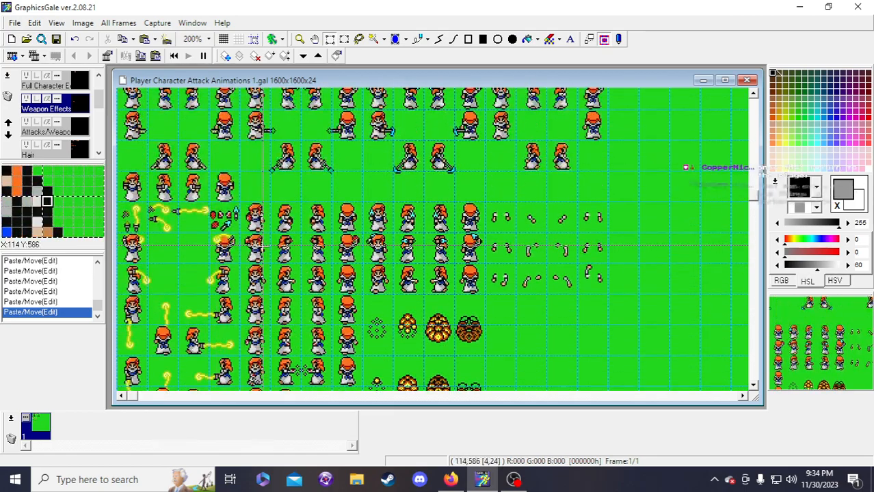
scroll(260, 248, "down", 3)
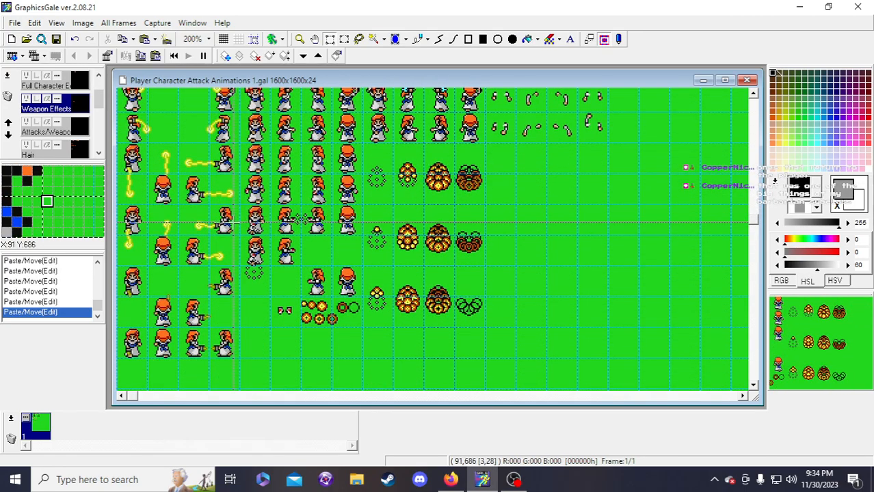
scroll(231, 224, "up", 1)
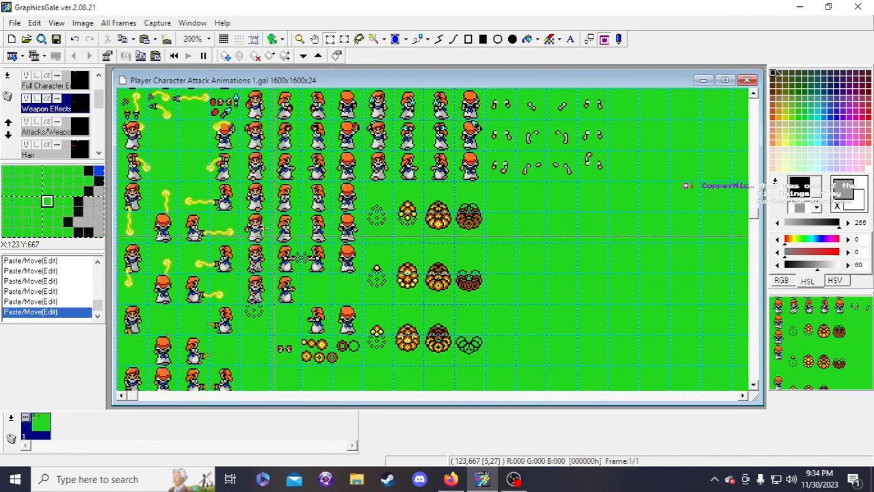
left_click(56, 39)
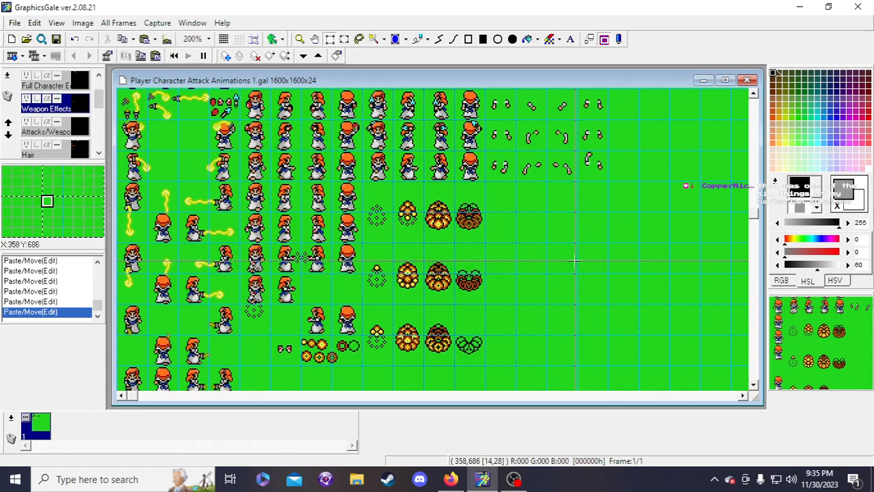
- Enlarge the lower attack rows to 300% with the Attacks/Weapons layer active and turn on grid snapping for selections
scroll(516, 245, "up", 3)
scroll(516, 245, "down", 3)
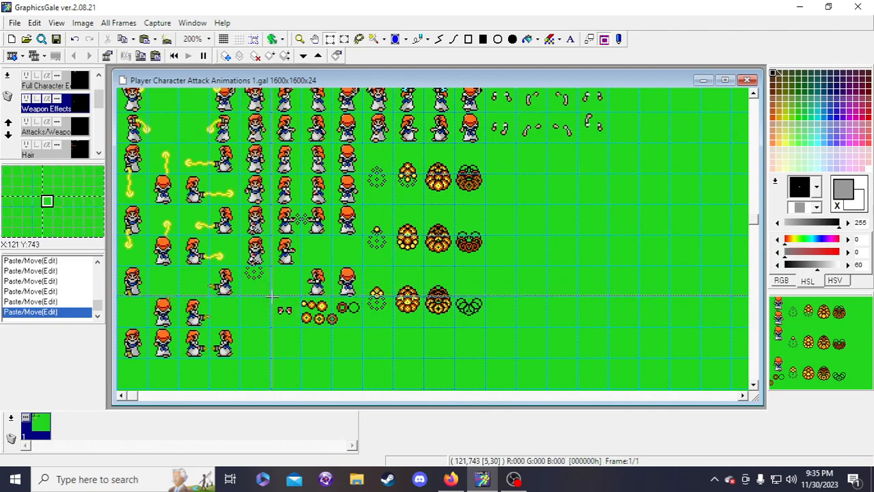
left_click(299, 39)
left_click(286, 302)
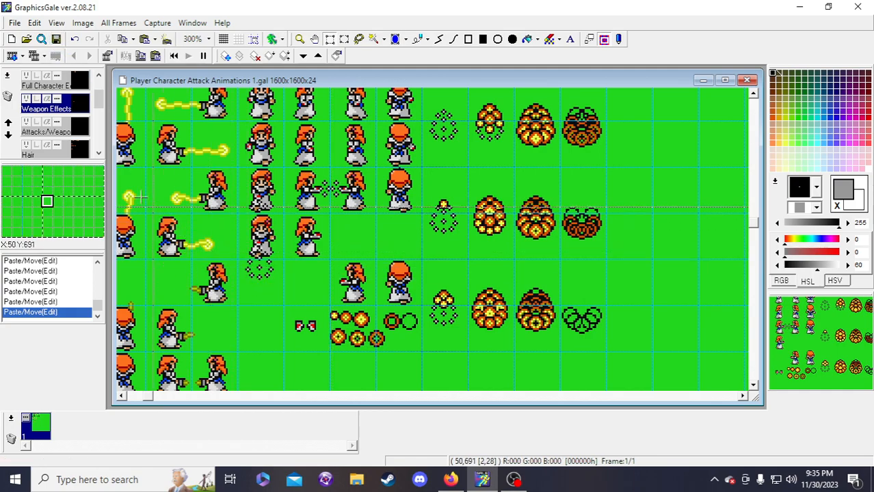
left_click(74, 135)
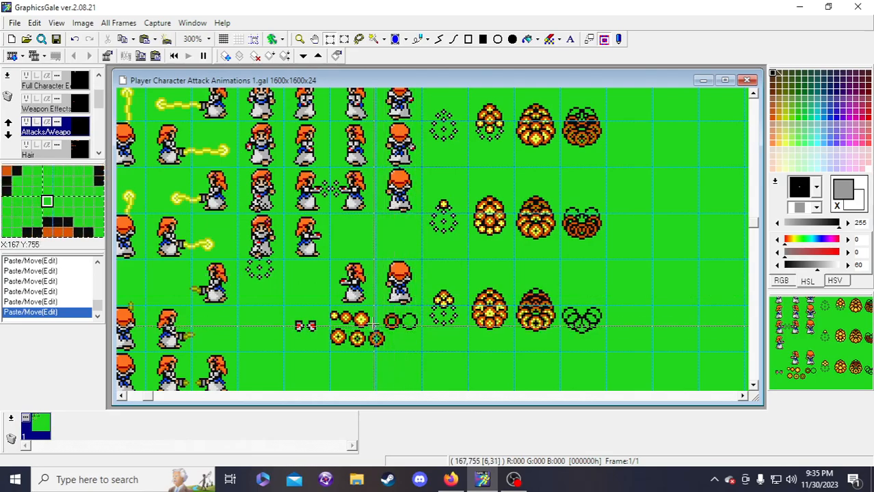
left_click(253, 39)
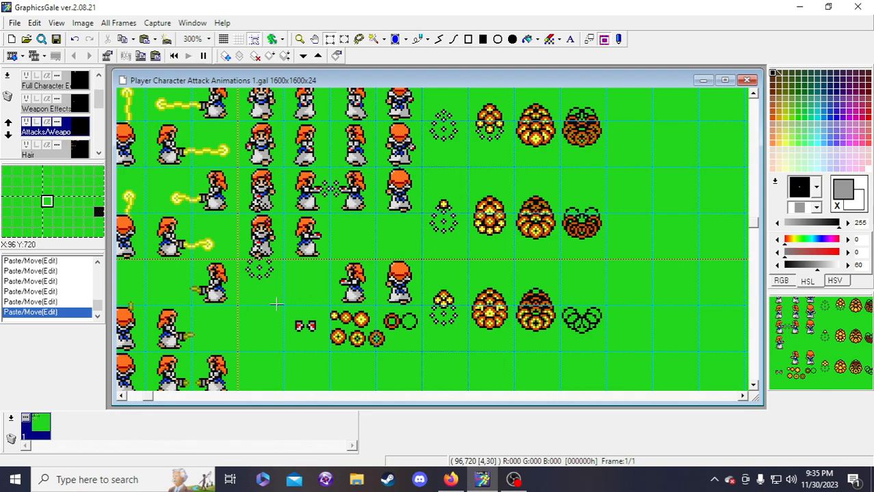
left_click_drag(250, 233, 290, 306)
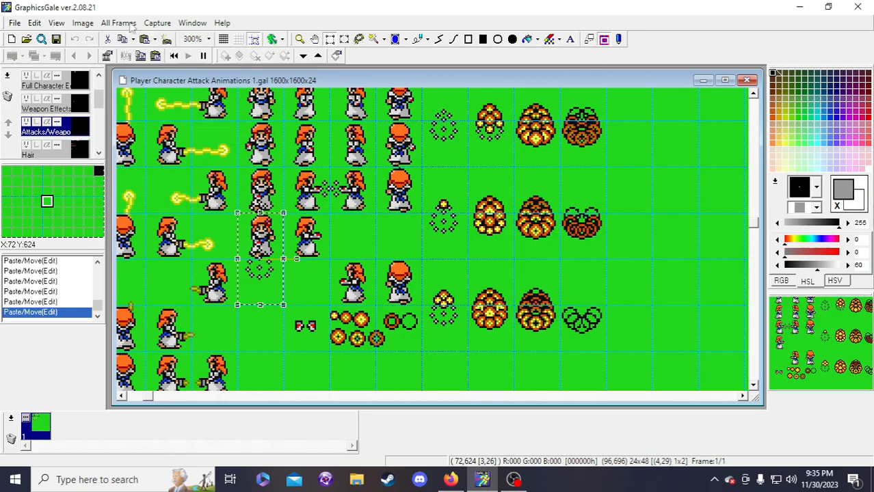
left_click(83, 22)
left_click(259, 198)
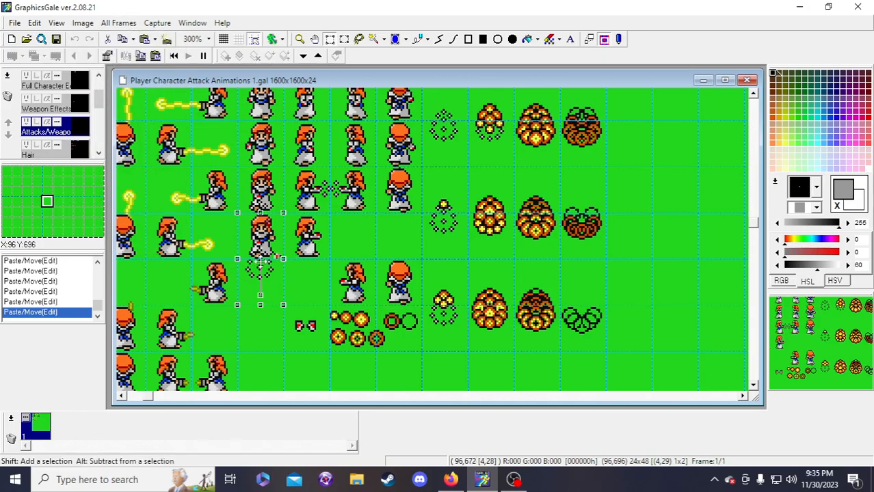
right_click(279, 297)
- On the Weapon Effects layer, copy the 24x48 area with the dotted ring below the front-facing sprite and rotate it by 90 degrees
left_click(73, 110)
left_click_drag(246, 225, 281, 302)
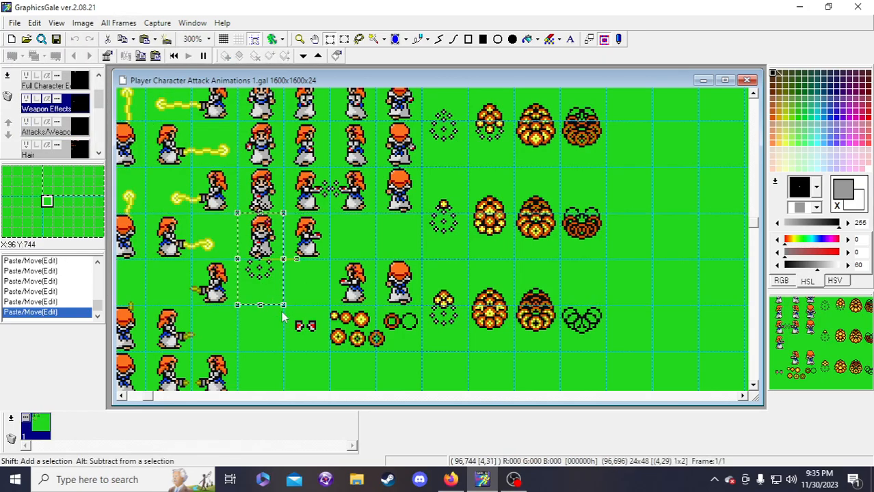
left_click(82, 22)
left_click(110, 73)
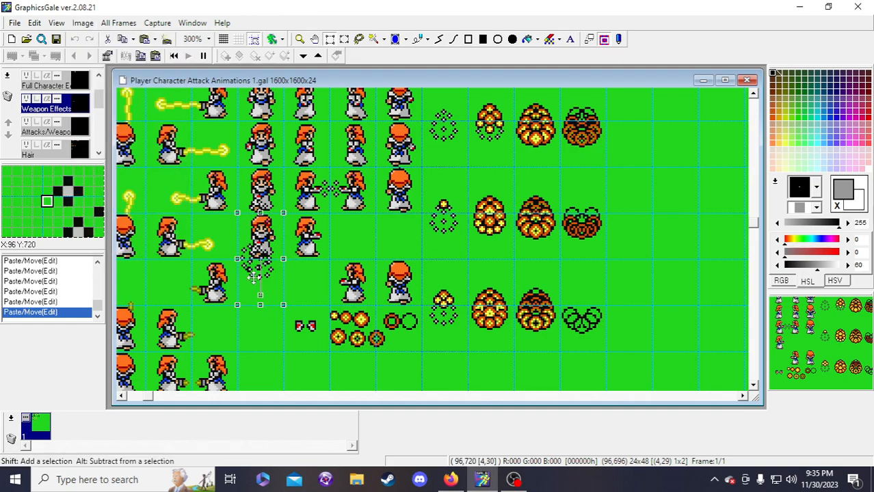
- Place the rotated dotted ring beside the outstretched hand of the lower left-facing sprite
left_click_drag(257, 274, 326, 286)
key("Down")
key("Down")
key("Down")
key("Down")
key("Down")
key("Down")
key("Down")
key("Right")
key("Right")
key("Right")
key("Right")
key("Right")
key("Right")
key("Right")
key("Right")
key("Right")
key("Right")
key("Down")
key("Down")
key("Down")
key("Down")
key("Down")
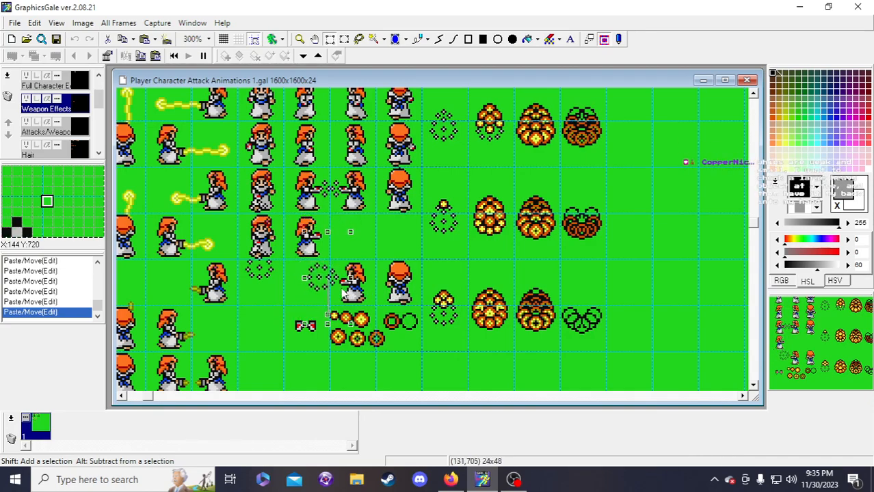
key("Right")
key("Right")
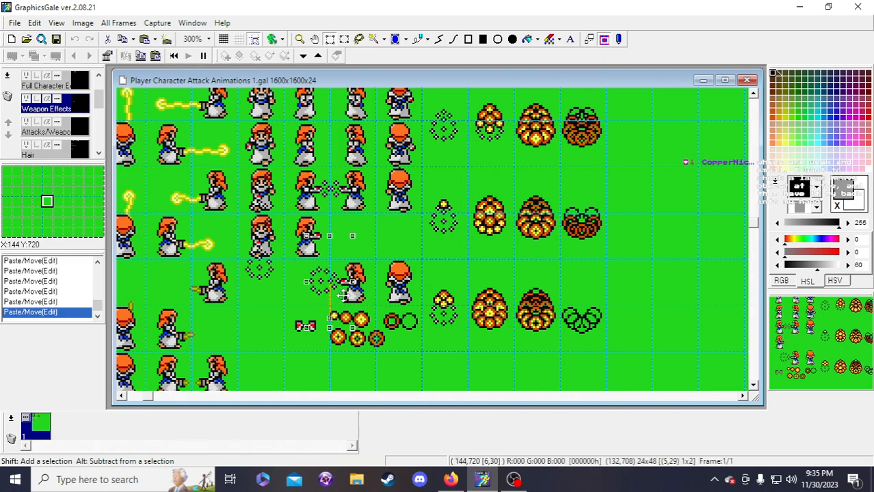
right_click(342, 293)
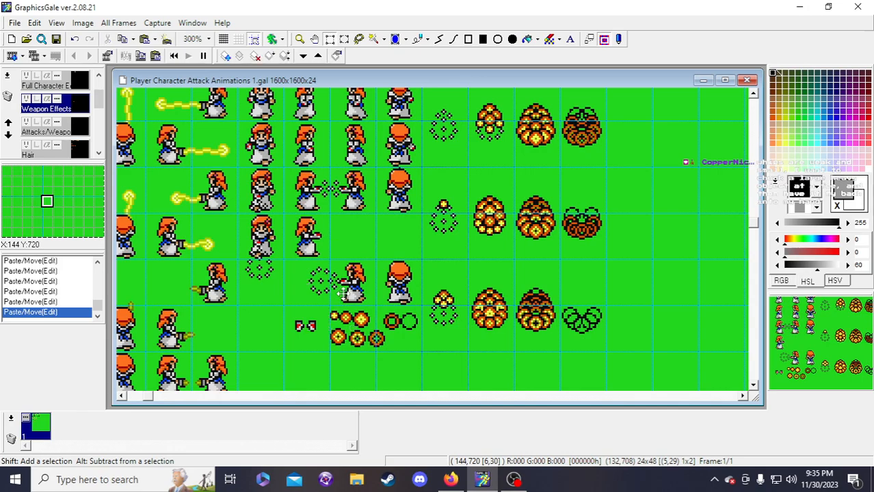
- Copy the left-facing sprite's dotted ring, flip it horizontally and place it at the right-facing sprite's hand one row up
left_click_drag(296, 282, 367, 293)
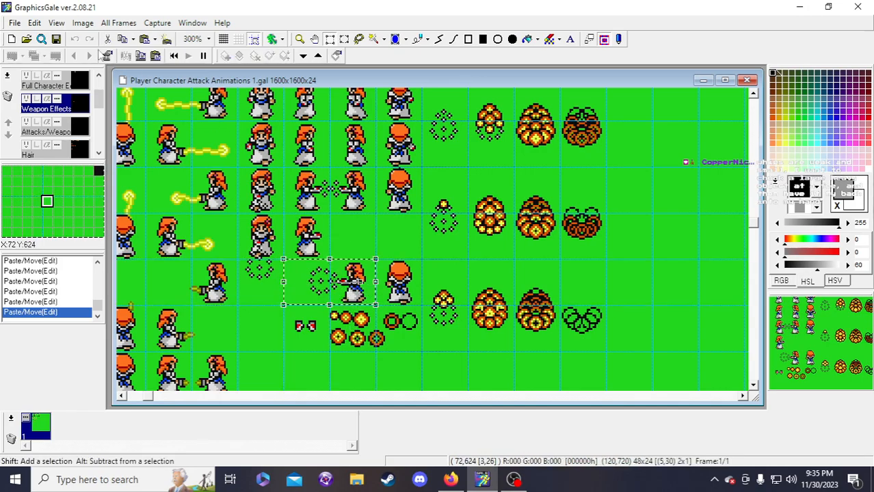
left_click(83, 23)
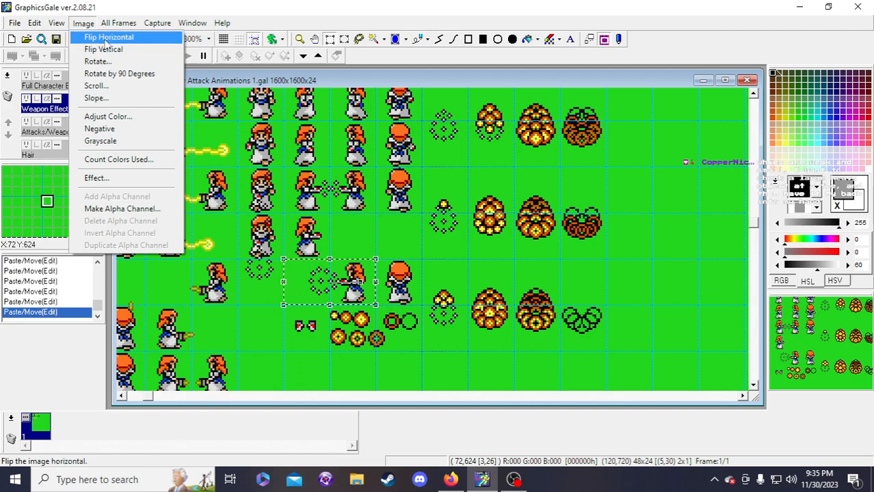
left_click(105, 41)
left_click_drag(331, 285, 333, 239)
left_click(375, 269)
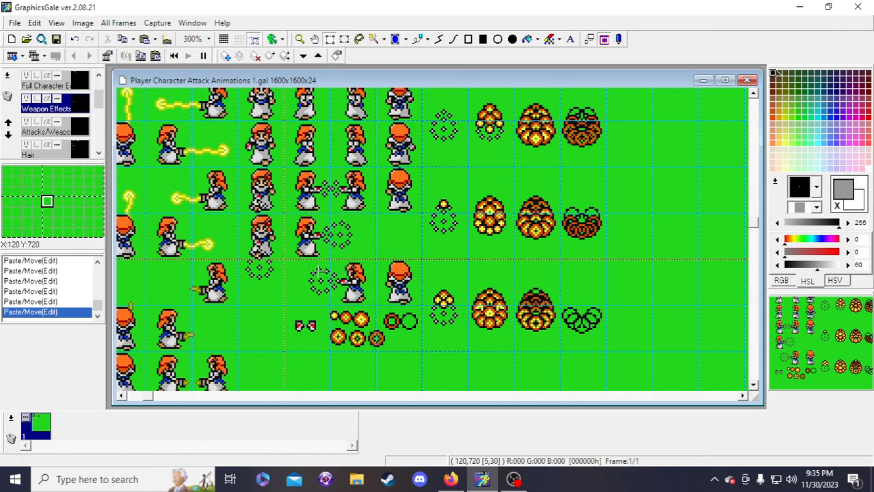
- Compare the newly placed dotted rings with the attack rows above them
mouse_move(791, 359)
left_mouse_down()
mouse_move(813, 358)
mouse_move(846, 378)
mouse_move(794, 359)
left_mouse_up()
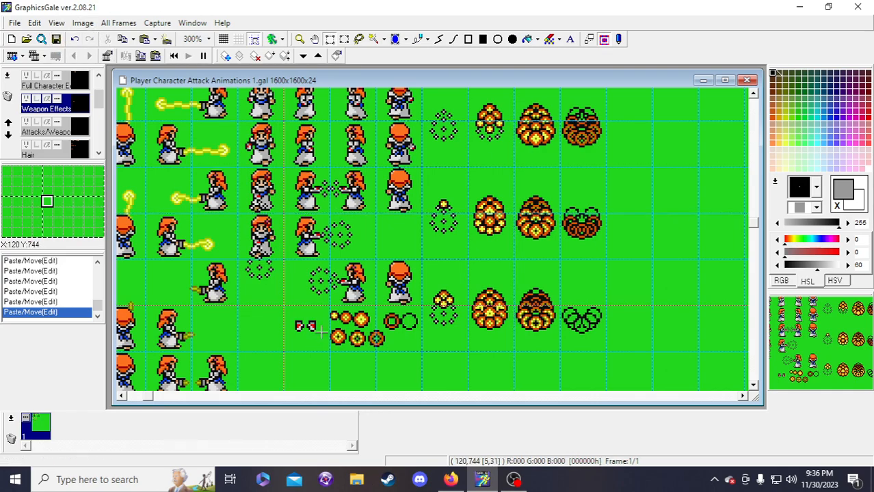
scroll(352, 233, "up", 4)
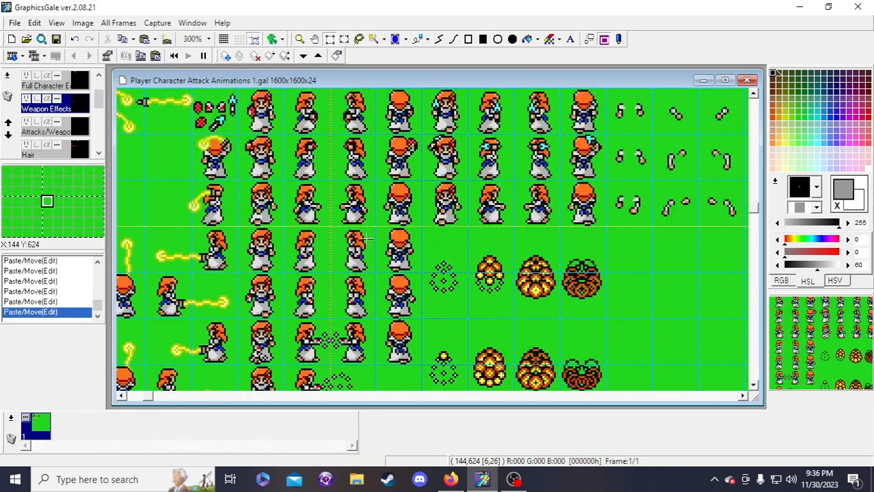
scroll(352, 233, "down", 1)
scroll(351, 232, "down", 2)
scroll(352, 232, "down", 1)
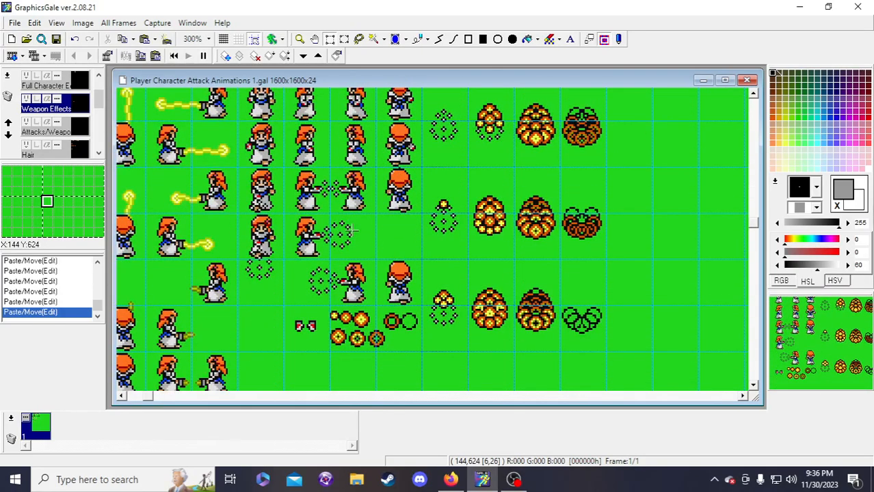
scroll(349, 233, "up", 1)
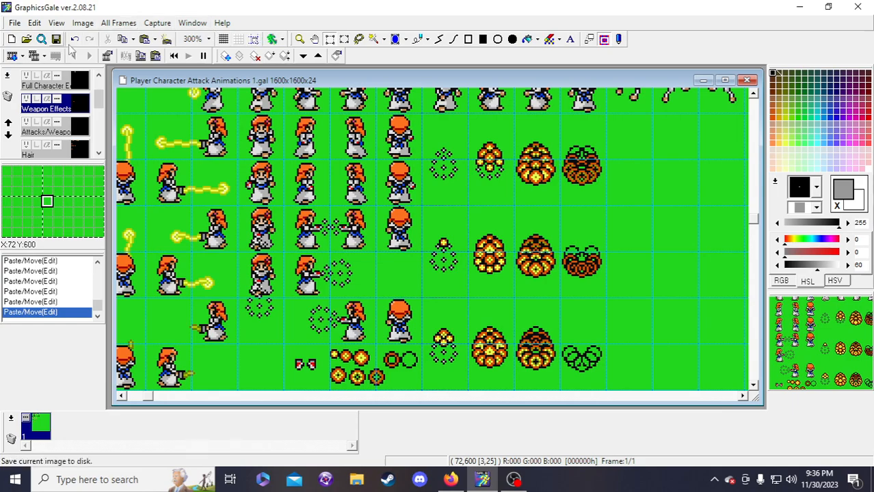
scroll(271, 251, "down", 1)
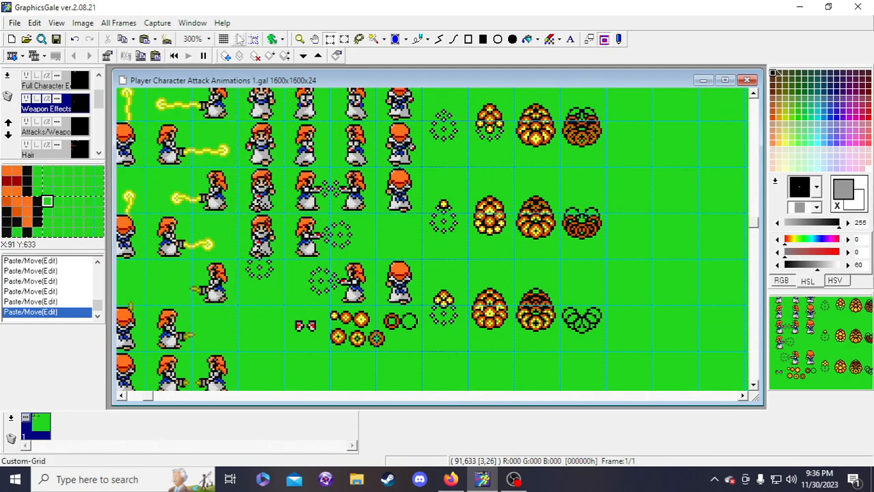
- Copy the front-facing sprite's dotted ring with grid snapping onto the lower back-facing sprite and flip it vertically above her head
left_click(255, 40)
left_click_drag(248, 238, 402, 294)
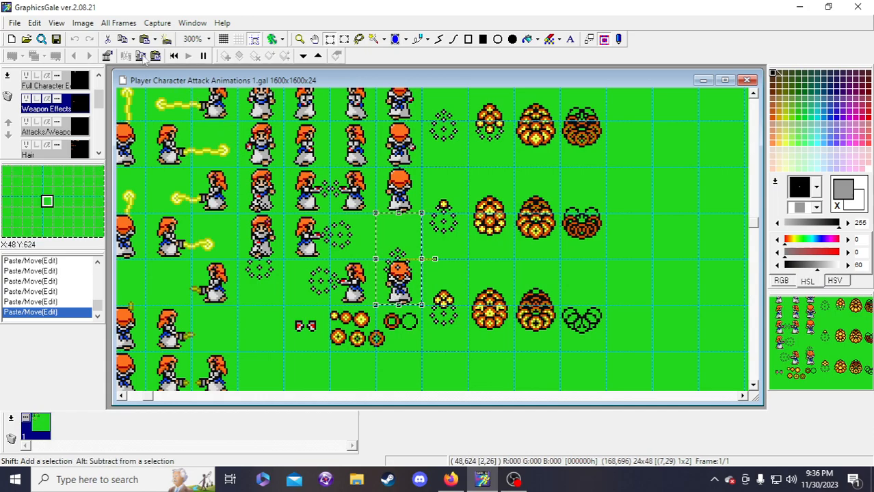
left_click(83, 22)
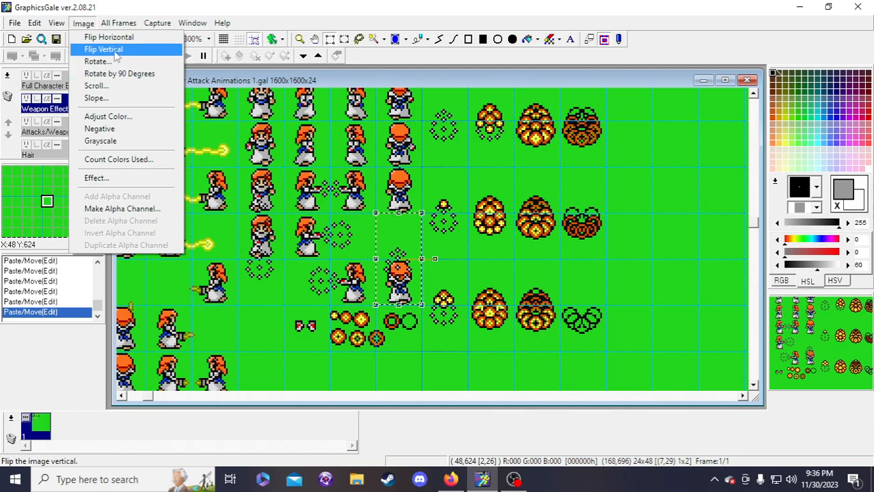
left_click(114, 52)
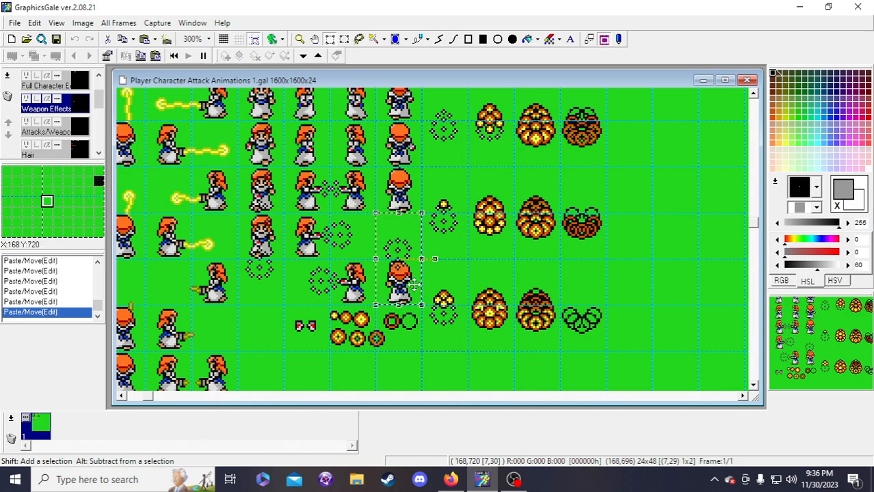
left_click_drag(403, 288, 402, 286)
- Turn off grid snapping and clear the dotted ring's pixels that overlap the back-facing sprite's head
left_click(586, 266)
left_click(254, 39)
left_click_drag(385, 260, 410, 272)
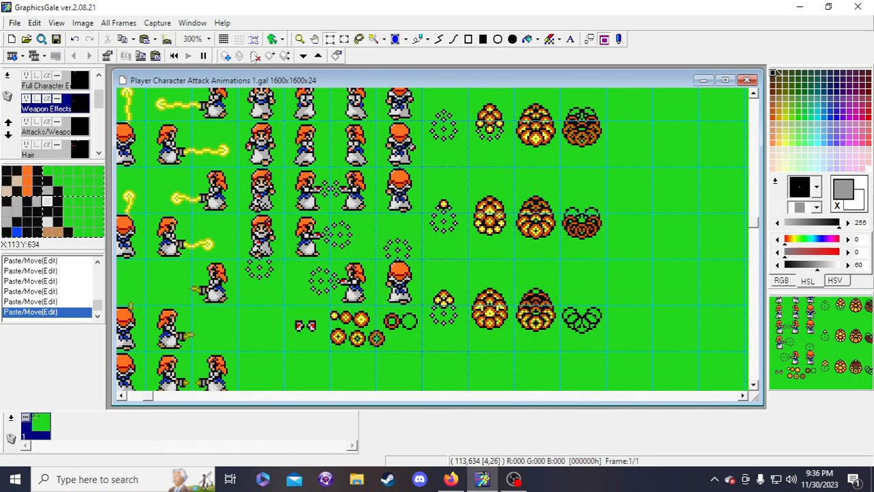
- Set the custom grid to None for the sprite sheet
scroll(294, 151, "up", 6)
scroll(314, 142, "down", 6)
scroll(315, 142, "up", 6)
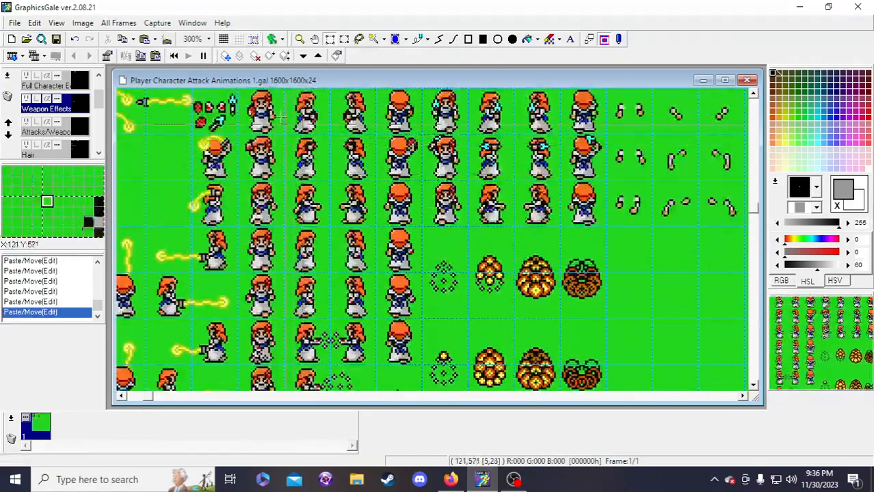
left_click(244, 40)
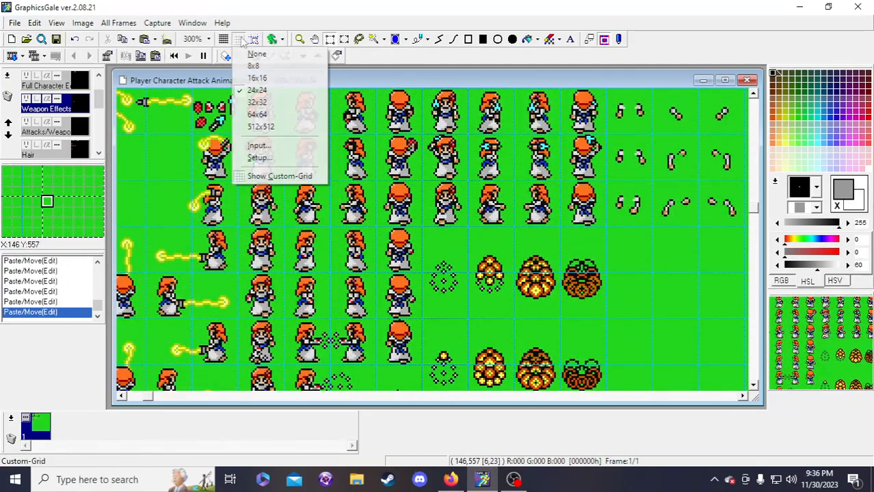
left_click(255, 52)
- Review the dotted rings and burst effects across the attack rows without the grid at 200% zoom
scroll(582, 303, "down", 2)
scroll(582, 303, "down", 2)
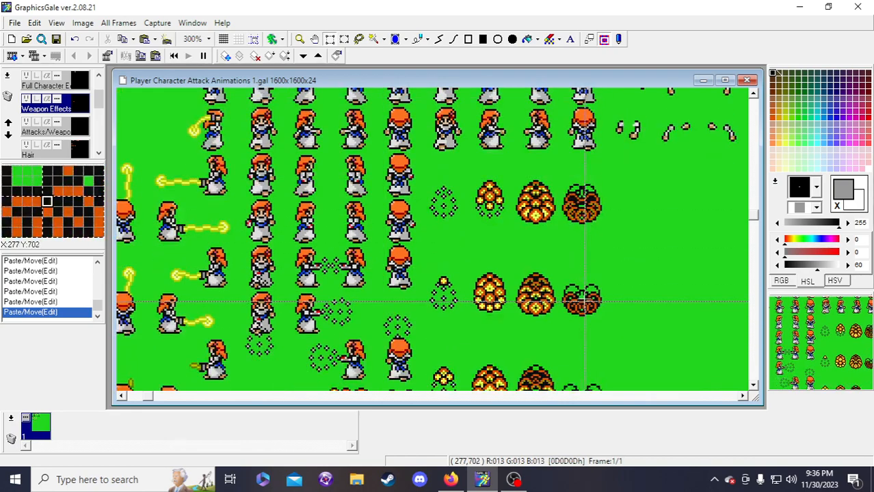
left_click(300, 39)
right_click(390, 305)
scroll(388, 301, "up", 4)
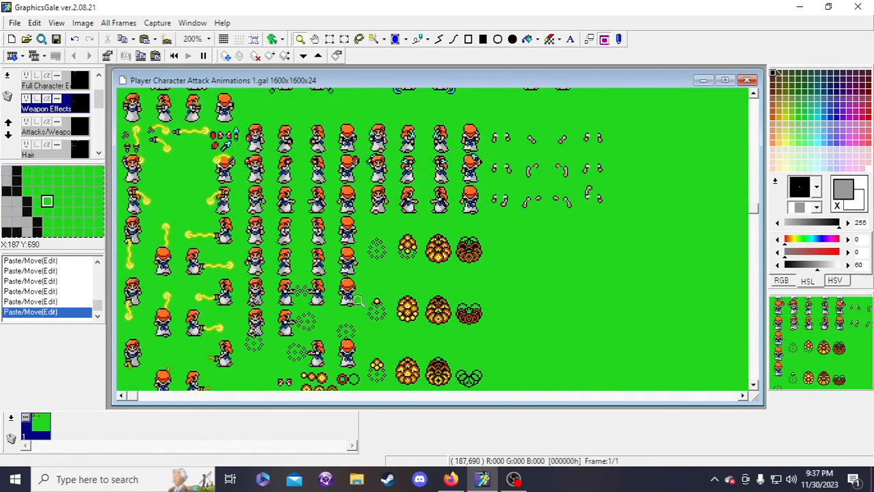
scroll(382, 288, "down", 4)
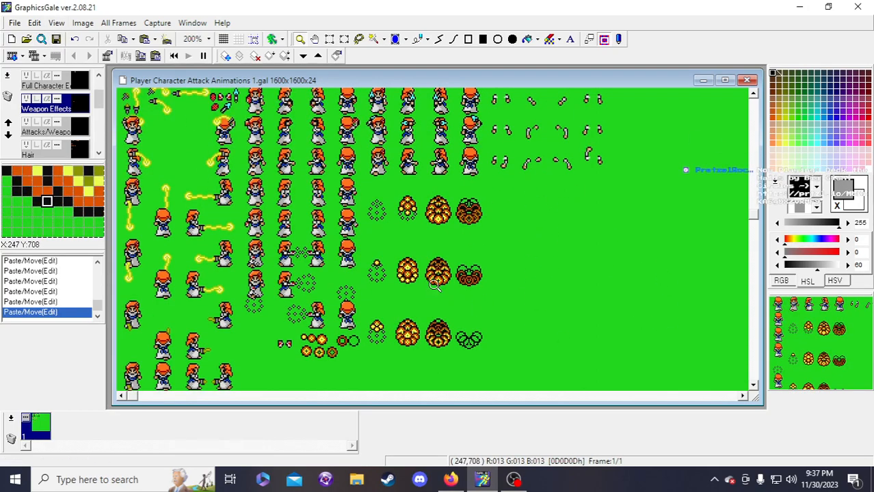
scroll(436, 290, "up", 1)
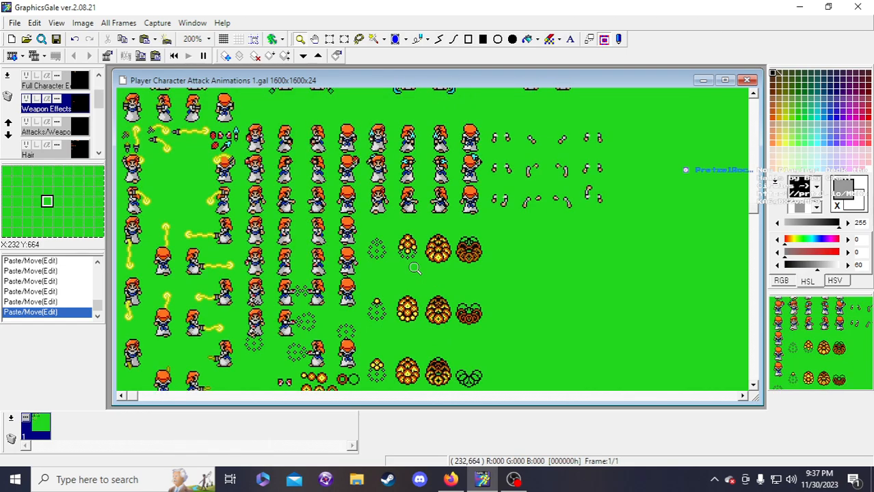
scroll(415, 269, "down", 1)
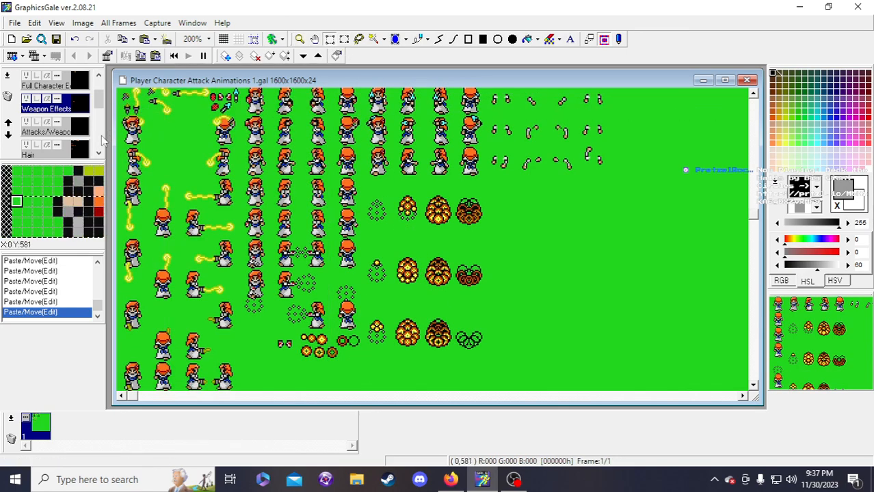
- Make the Attacks/Weapons layer active and show the 24x24 custom grid again
left_click(75, 136)
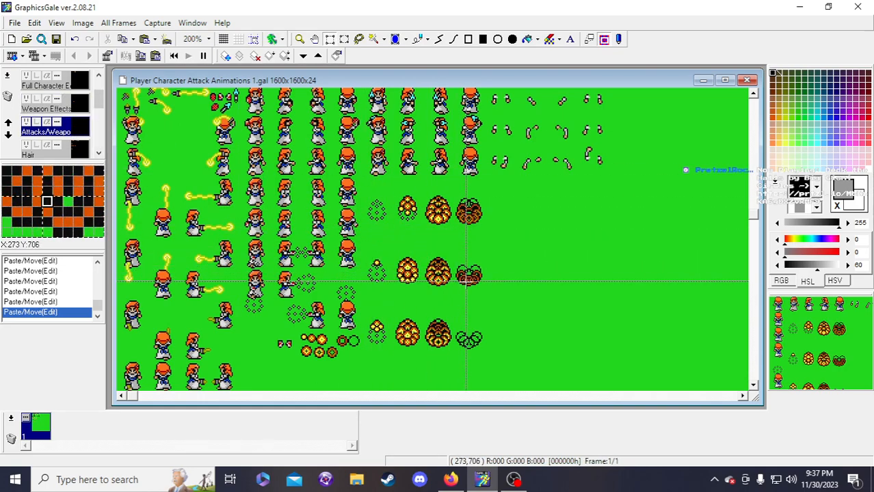
left_click(240, 39)
left_click(257, 103)
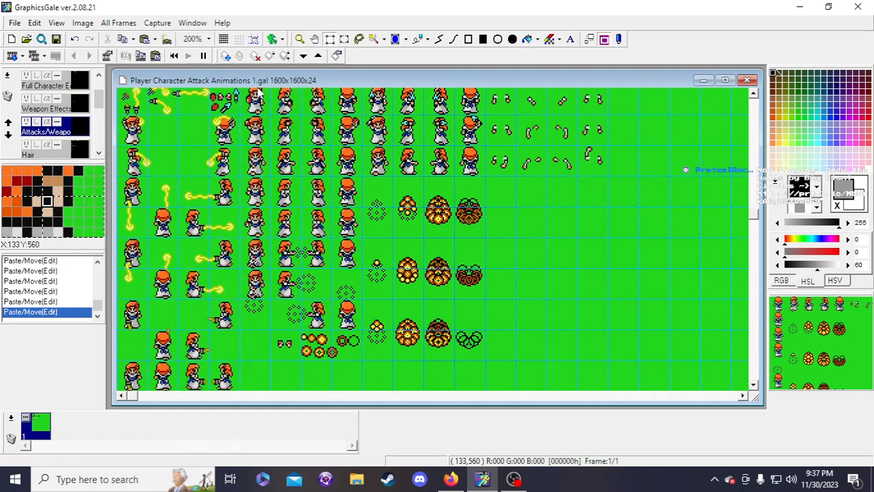
- Try to move the third burst effect of the middle row into the empty cells beside the effects, using grid snapping
left_click(253, 39)
left_click_drag(424, 238, 455, 299)
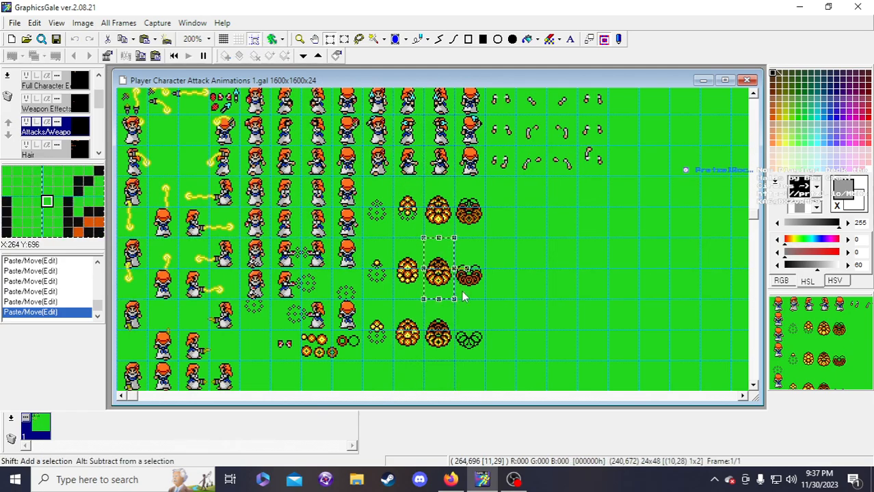
left_click_drag(439, 294, 554, 297)
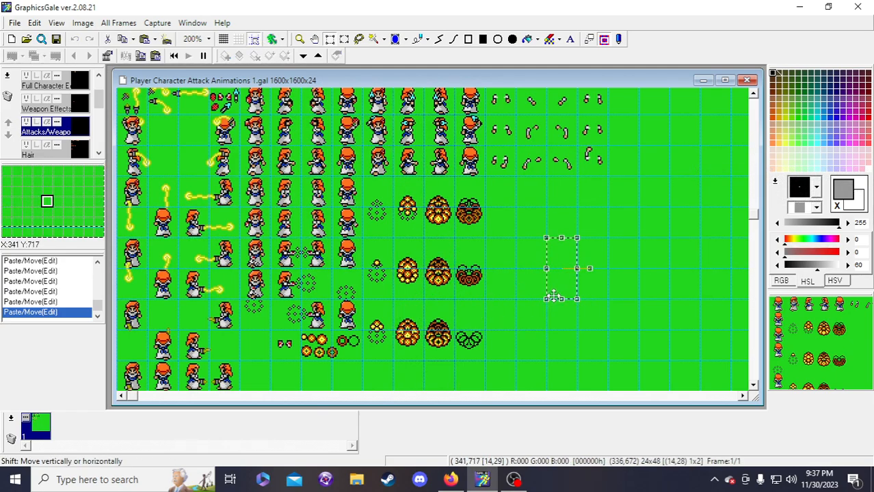
right_click(554, 297)
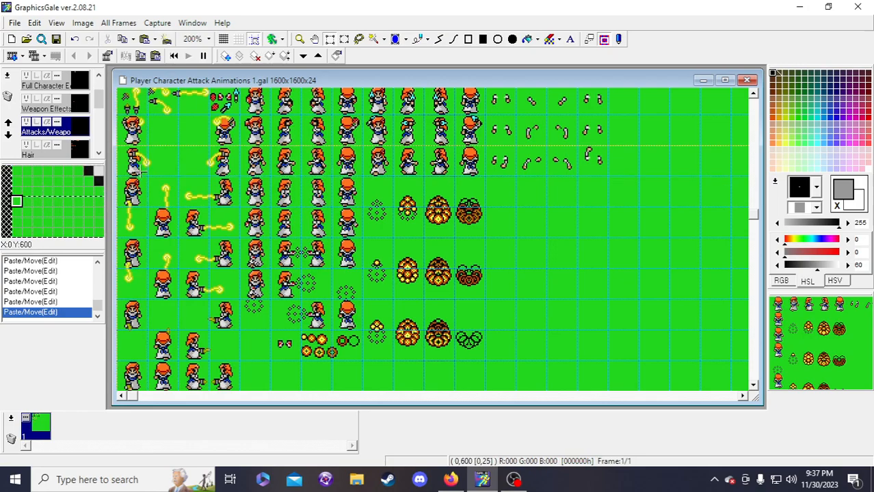
- Make the Weapon Effects layer active and rotate the third burst effect of the upper effects row 90 degrees in the free space below the characters
left_click(79, 111)
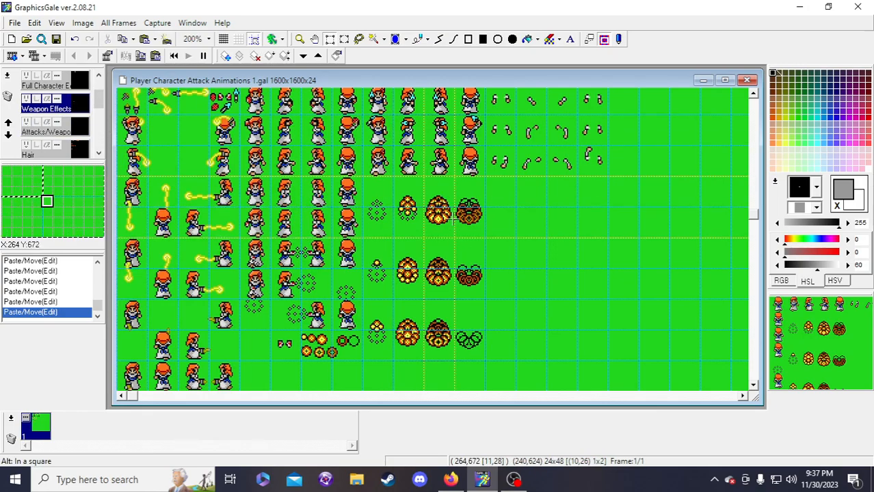
left_click(453, 219)
left_click_drag(445, 214, 289, 317)
left_click(82, 23)
left_click(122, 72)
- With grid snapping off, place the rotated burst over the dotted ring of the lowest side-facing caster at canvas position 132, 708
left_click(300, 39)
left_click(292, 334)
left_click(292, 335)
left_click(292, 334)
scroll(335, 313, "down", 2)
left_click_drag(351, 300, 361, 277)
left_click(254, 39)
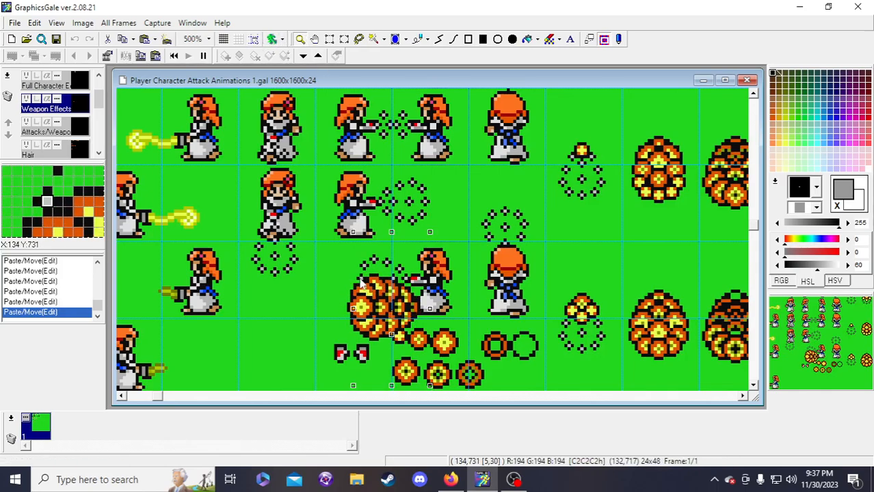
key("Up")
key("Up")
key("Up")
key("Up")
key("Up")
key("Up")
key("Up")
key("Up")
key("Up")
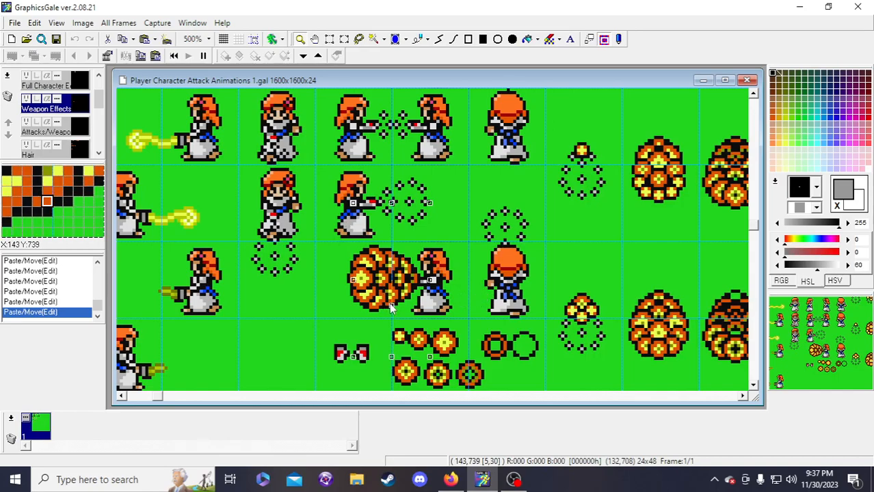
- Nudge the floating burst up to canvas position 132, 636, between the side-facing characters in the row above the small dotted rings
scroll(388, 307, "up", 1)
scroll(379, 367, "down", 3)
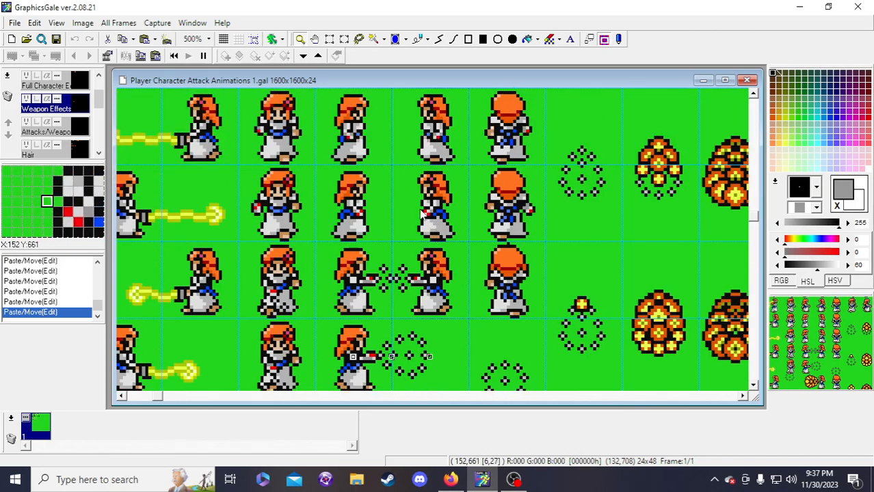
scroll(442, 273, "up", 1)
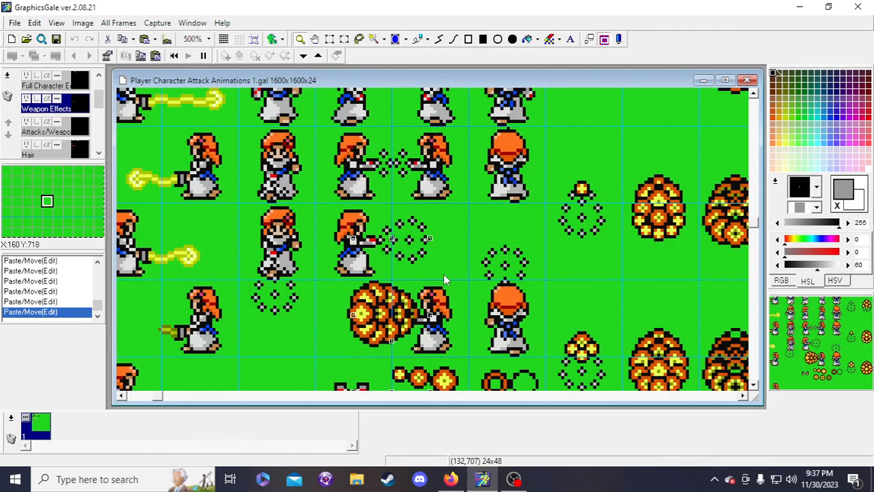
key("Up")
key("Up")
key("Up")
key("Up")
key("Up")
key("Up")
key("Up")
key("Up")
key("Up")
key("Up")
key("Up")
key("Up")
key("Up")
key("Up")
key("Up")
key("Up")
scroll(442, 274, "up", 2)
key("Up")
key("Up")
key("Up")
key("Up")
key("Up")
key("Up")
key("Up")
key("Up")
key("Up")
key("Up")
key("Up")
key("Up")
key("Up")
key("Up")
key("Up")
key("Up")
key("Up")
key("Up")
key("Up")
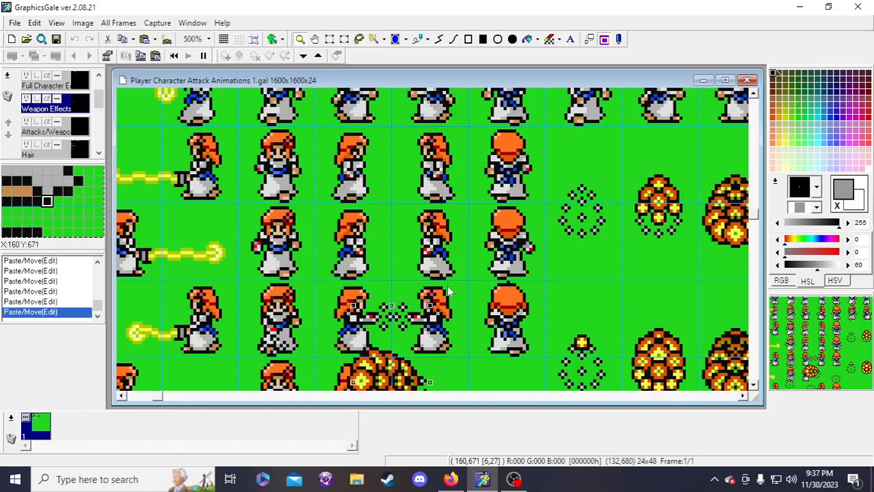
key("Up")
key("Up")
key("Up")
key("Up")
key("Up")
key("Up")
key("Up")
key("Up")
key("Up")
key("Up")
key("Up")
key("Up")
key("Up")
key("Up")
key("Up")
key("Up")
key("Up")
key("Up")
key("Up")
key("Up")
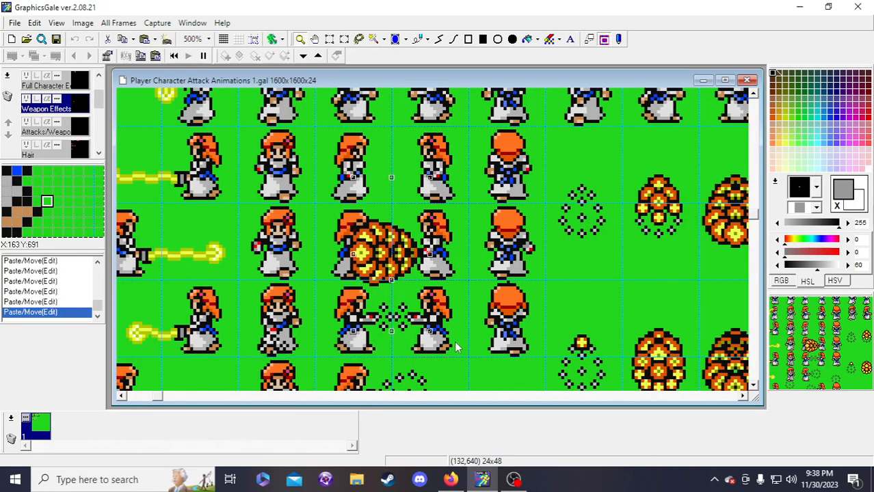
scroll(456, 348, "down", 5)
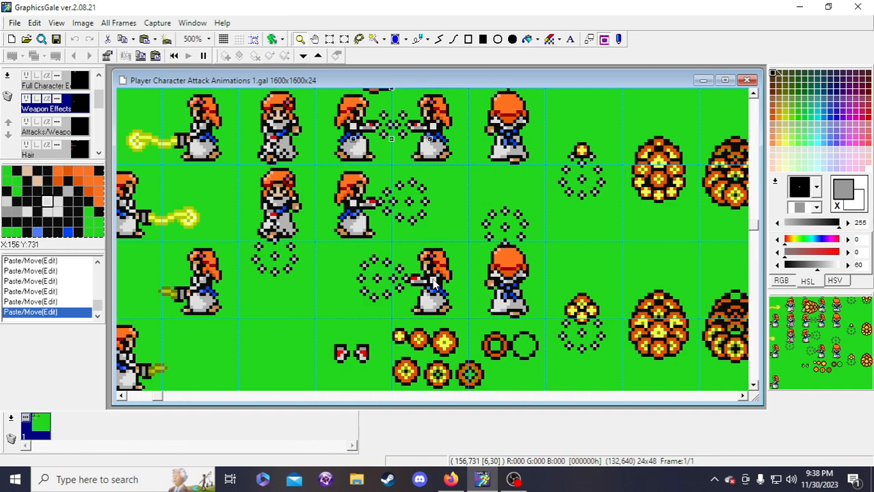
scroll(432, 283, "up", 5)
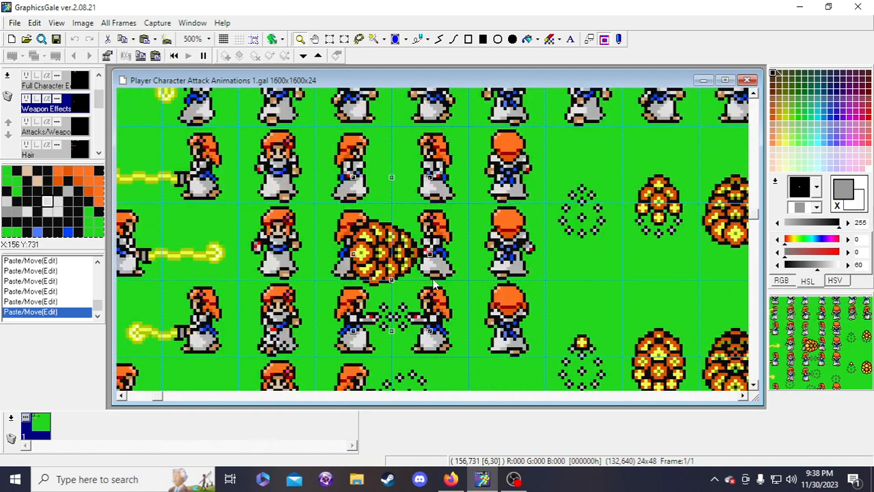
key("Up")
key("Up")
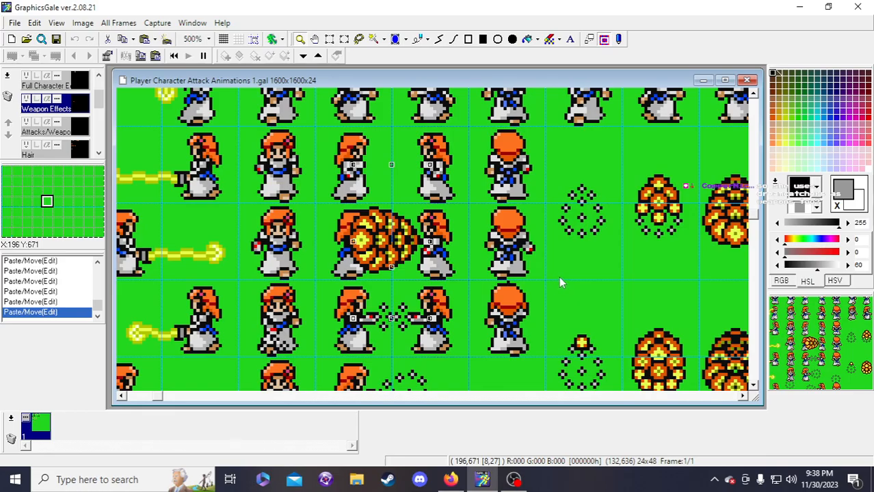
- Compare the floating burst with the earlier attack rows and cancel its placement
scroll(558, 281, "up", 10)
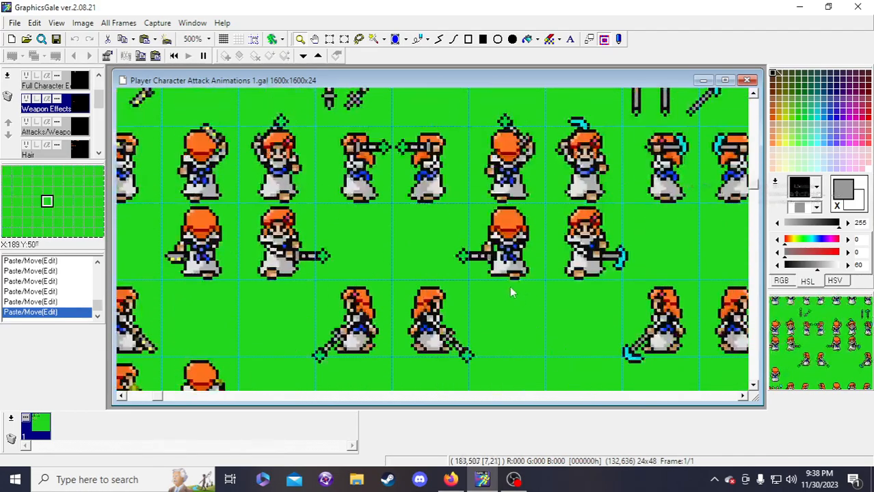
scroll(390, 368, "up", 13)
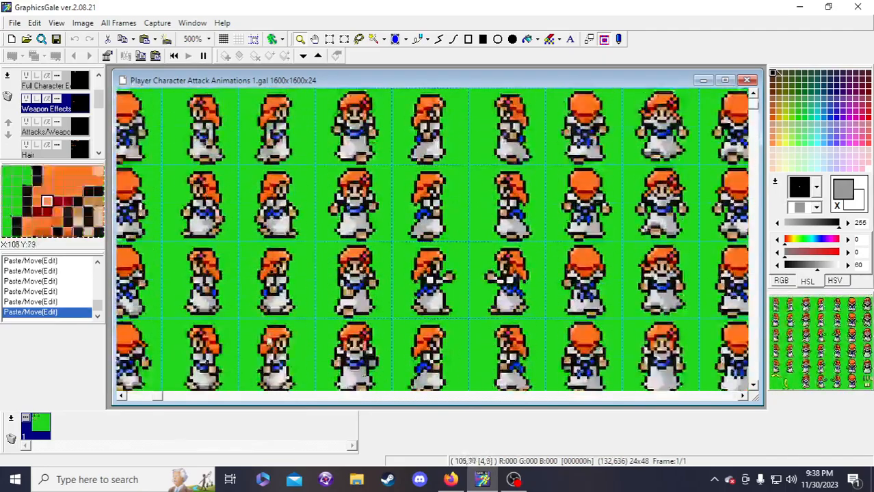
scroll(258, 327, "down", 5)
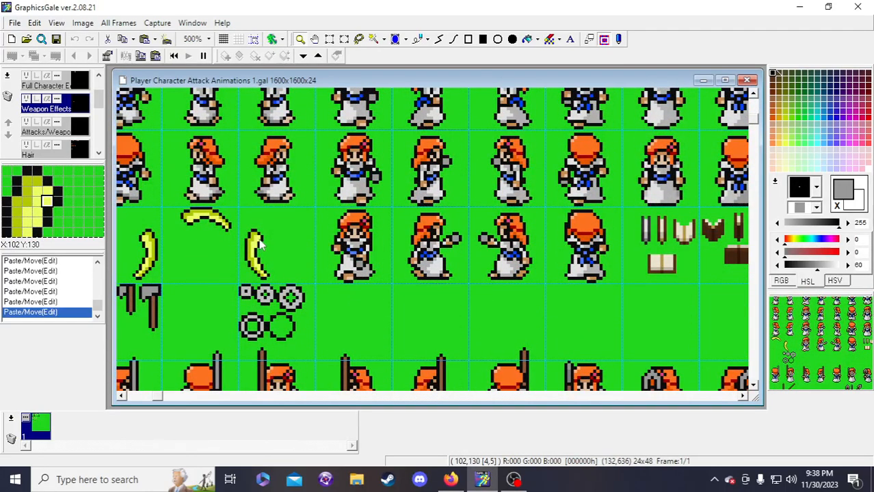
scroll(260, 241, "down", 20)
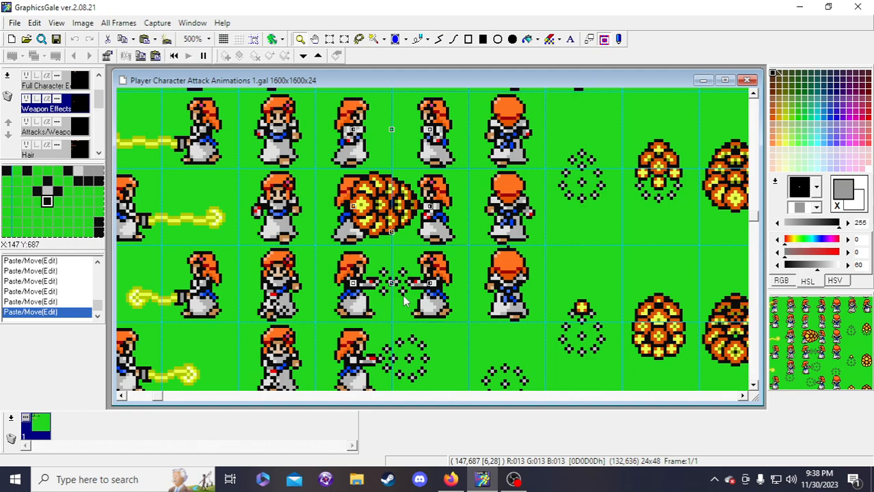
key("Escape")
scroll(438, 291, "down", 1)
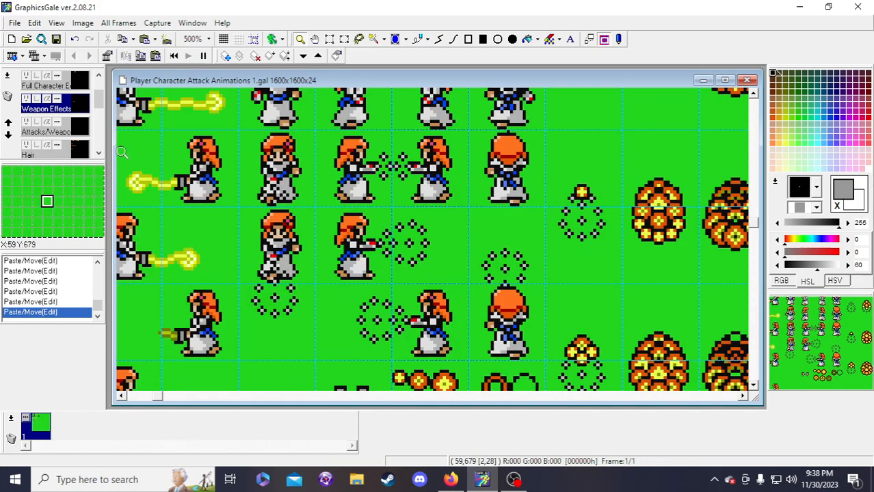
- Examine the dotted rings and burst effects beside the attack rows at 300% zoom
right_click(507, 251)
right_click(507, 251)
scroll(611, 251, "up", 1)
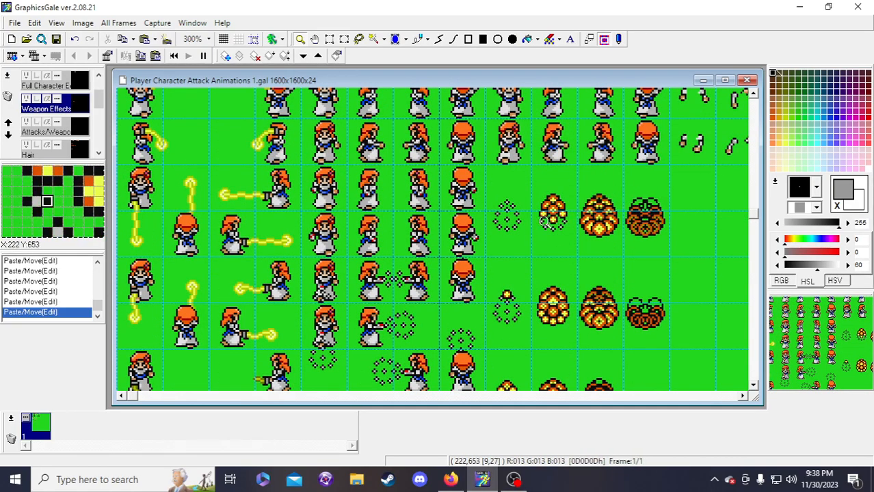
scroll(581, 218, "down", 2)
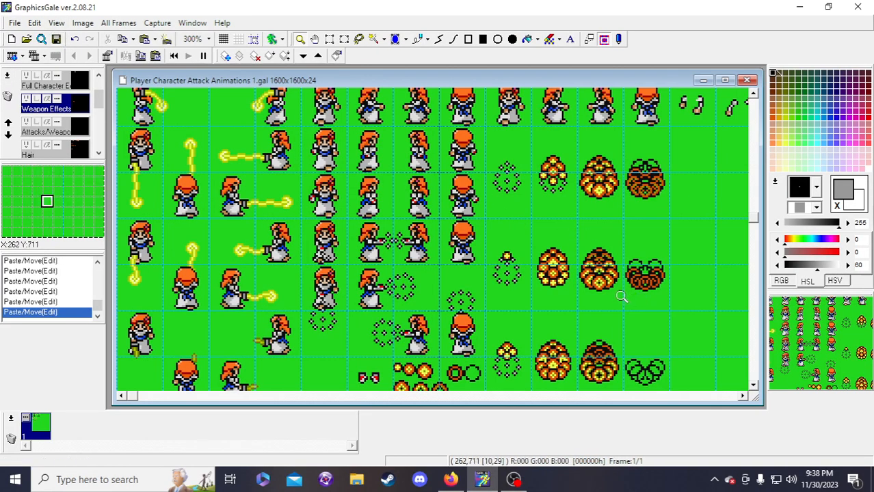
scroll(619, 295, "down", 1)
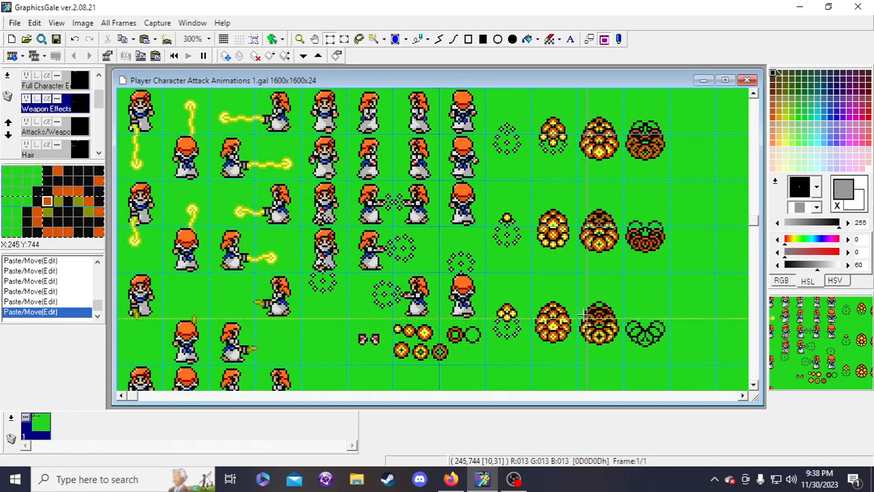
scroll(547, 328, "up", 1)
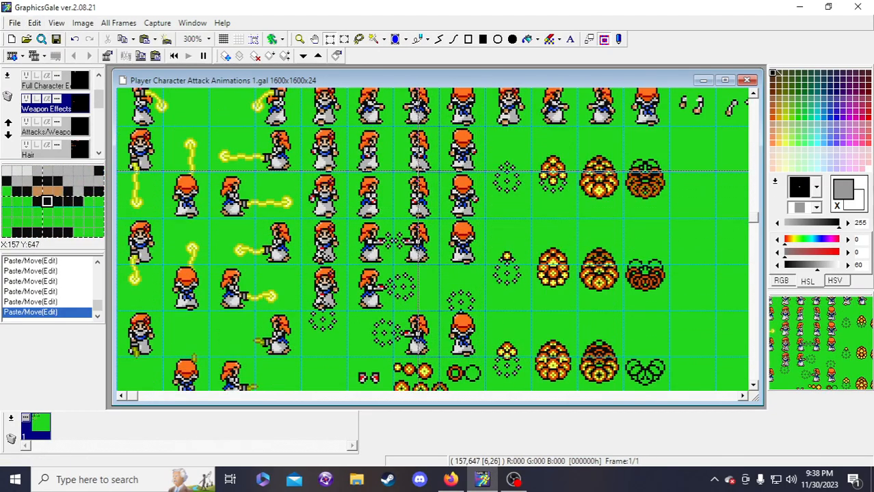
- Switch to the Heartwell Dev Stream Notes document in Firefox and prefix the Flare Gauntlets entry with "DONE - "
left_click(450, 479)
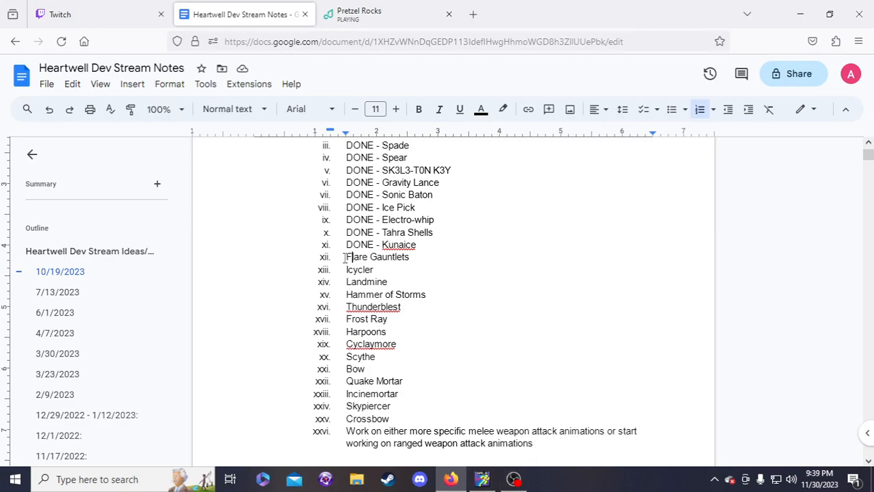
type("DONE -")
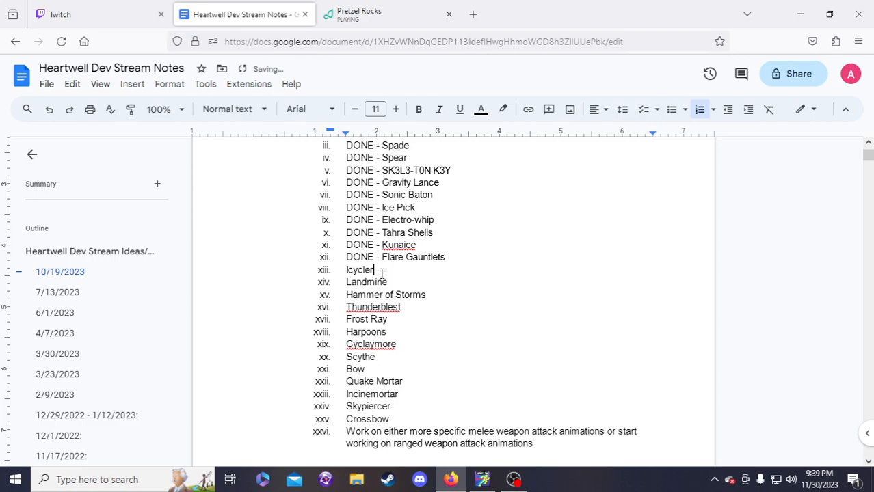
- Switch back to GraphicsGale and save the Player Character Attack Animations 1 sprite sheet
left_click(482, 479)
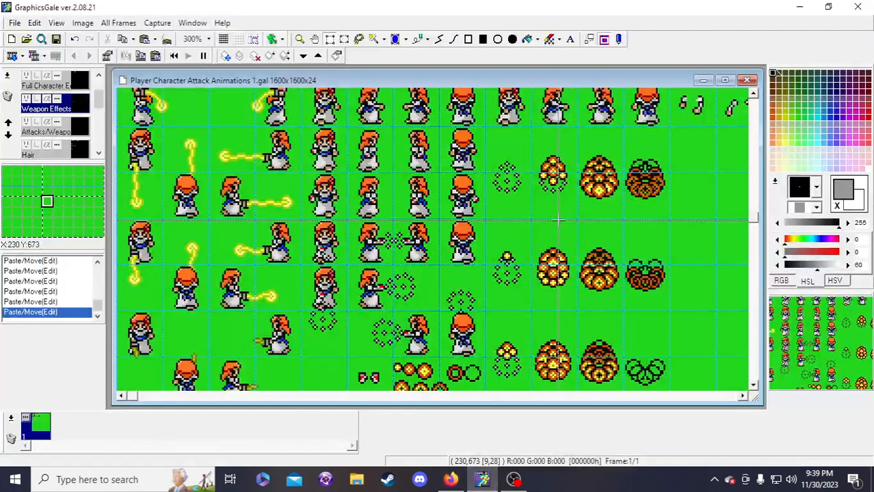
scroll(499, 179, "up", 3)
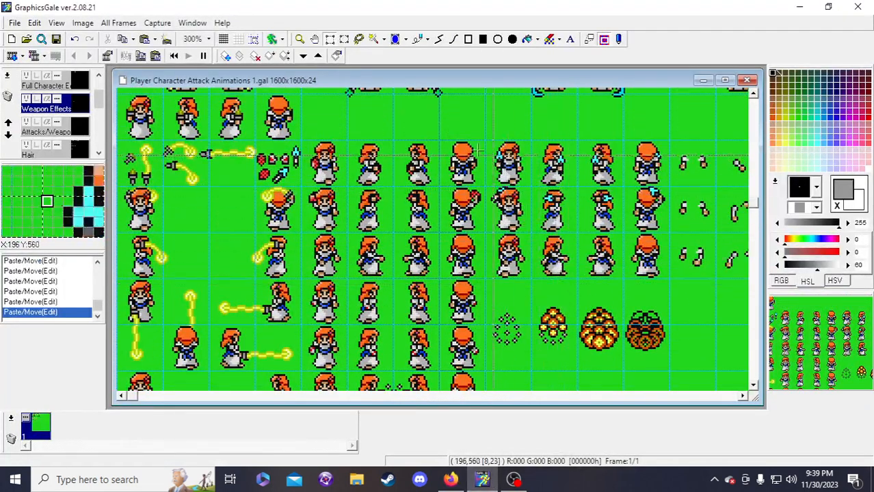
left_click(56, 39)
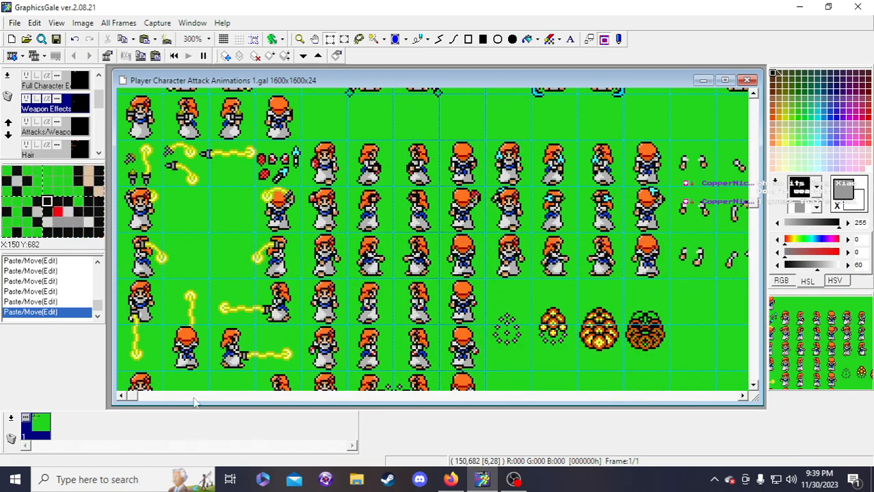
- Examine the free cells beside the burst effects and the hand and pick weapon rows above them
left_click_drag(143, 401, 189, 407)
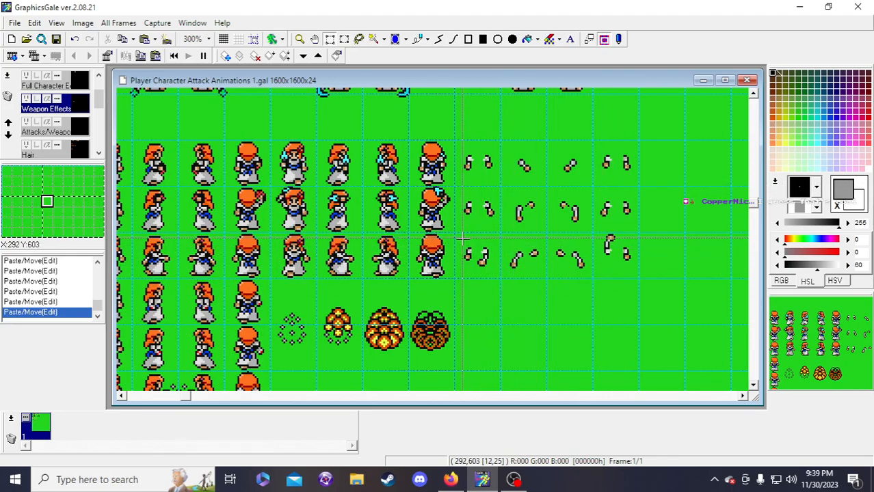
scroll(404, 215, "down", 3)
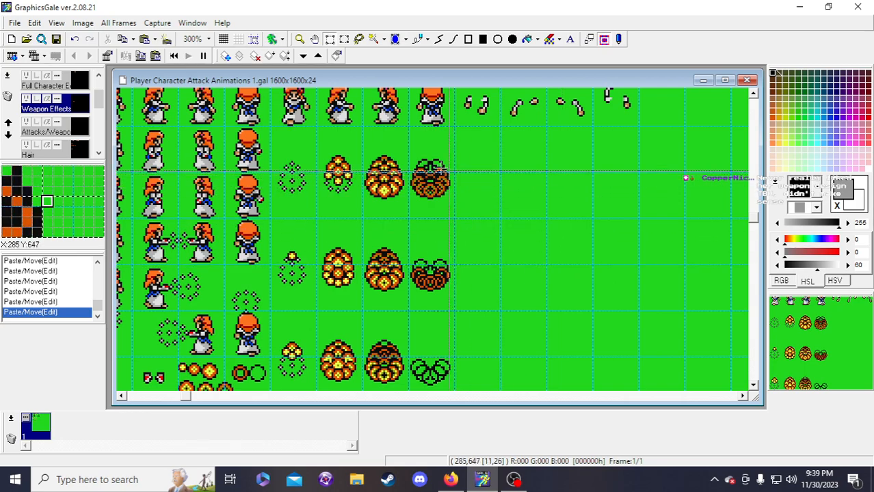
scroll(390, 148, "up", 1)
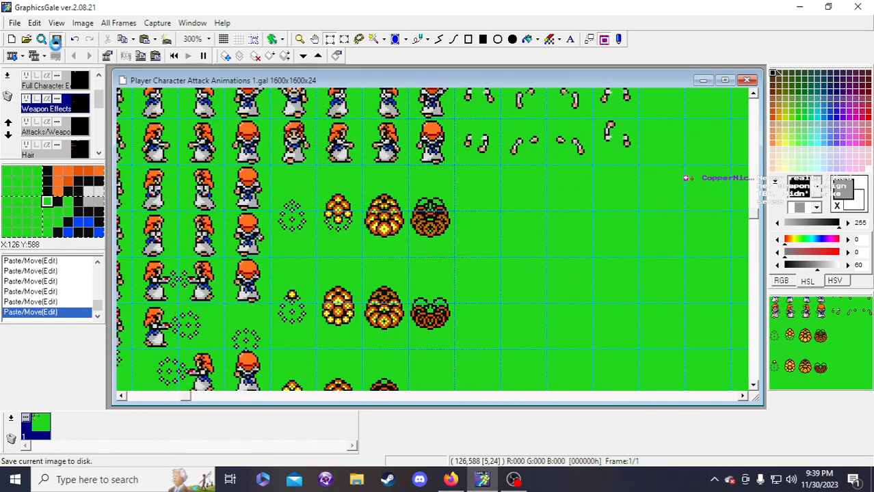
scroll(443, 283, "up", 5)
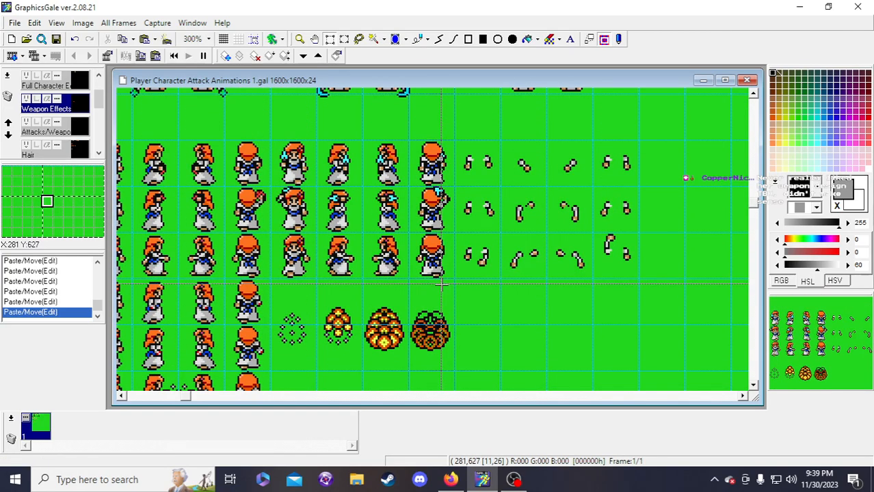
scroll(435, 279, "down", 4)
scroll(364, 183, "up", 7)
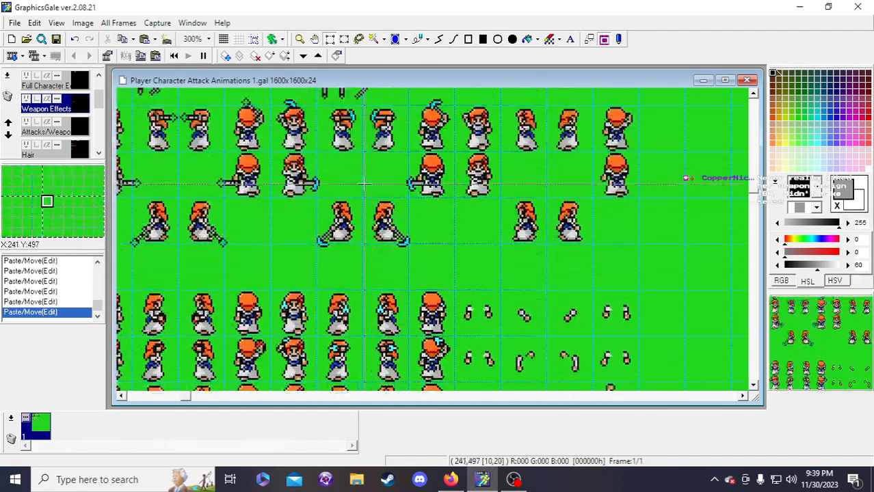
scroll(364, 183, "up", 1)
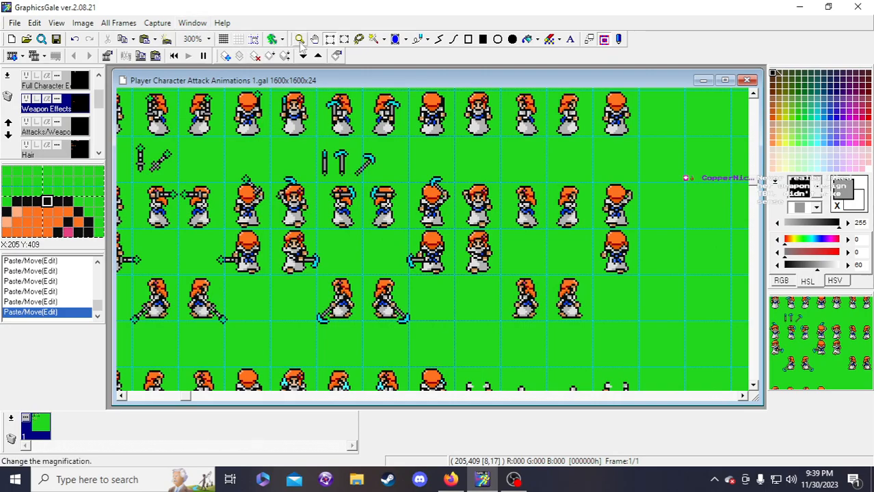
- Survey the attack rows from the pick weapons down to the burst effects at 200% zoom
left_click(300, 39)
right_click(375, 244)
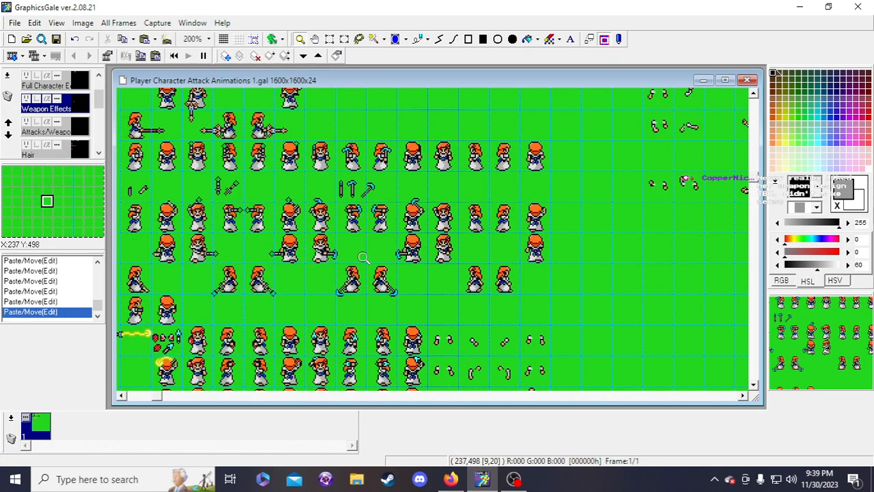
scroll(410, 280, "down", 4)
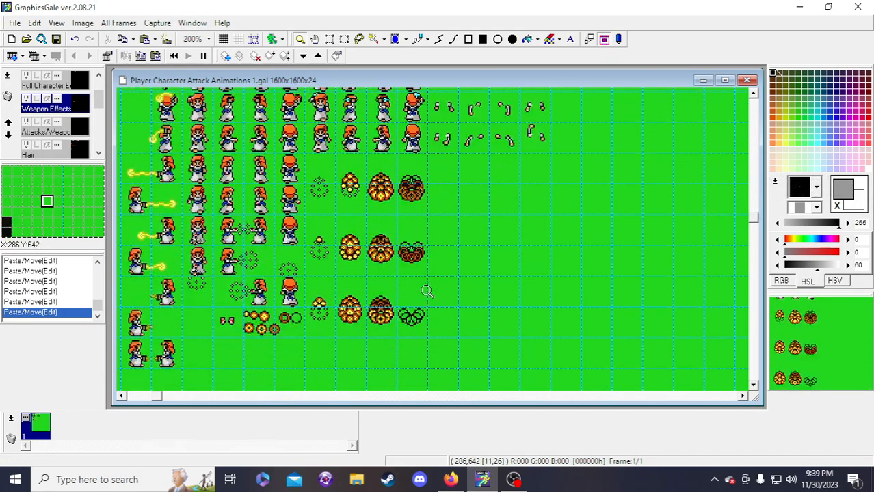
scroll(427, 292, "up", 3)
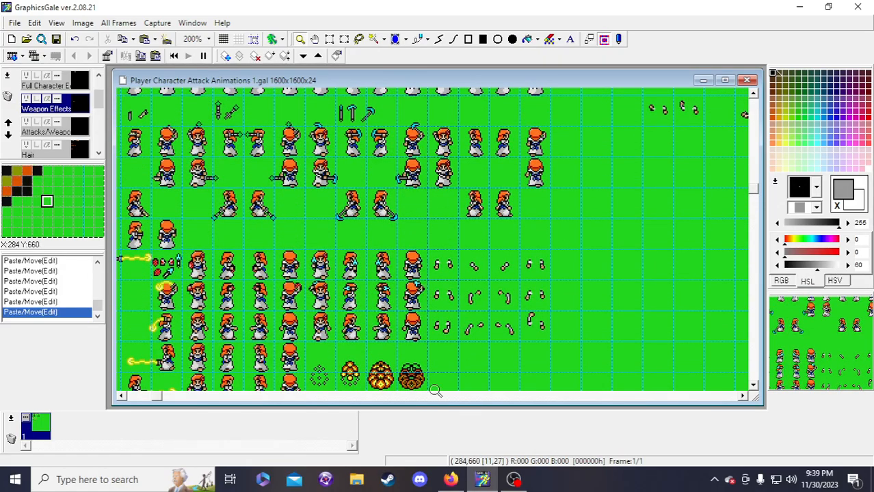
scroll(420, 285, "up", 2)
scroll(413, 277, "down", 3)
scroll(412, 275, "down", 1)
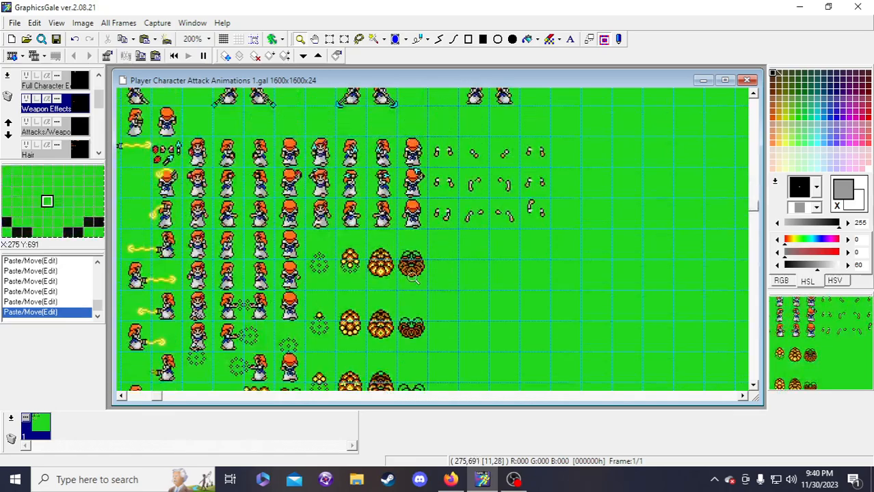
scroll(410, 273, "down", 2)
mouse_move(156, 396)
left_mouse_down()
mouse_move(131, 396)
mouse_move(154, 397)
left_mouse_up()
scroll(168, 351, "up", 3)
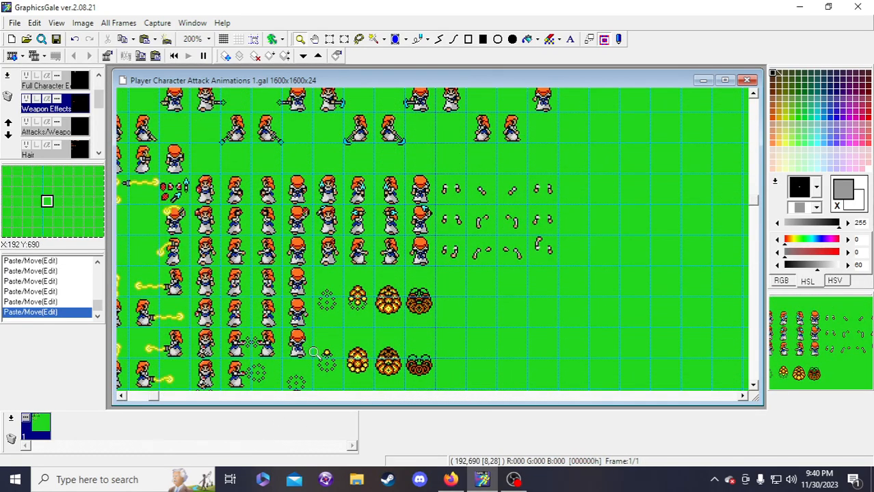
- On the front arms layer, move the 4×3-cell block of loose arms four cells right, snapped to the grid
left_click(330, 39)
scroll(76, 125, "up", 3)
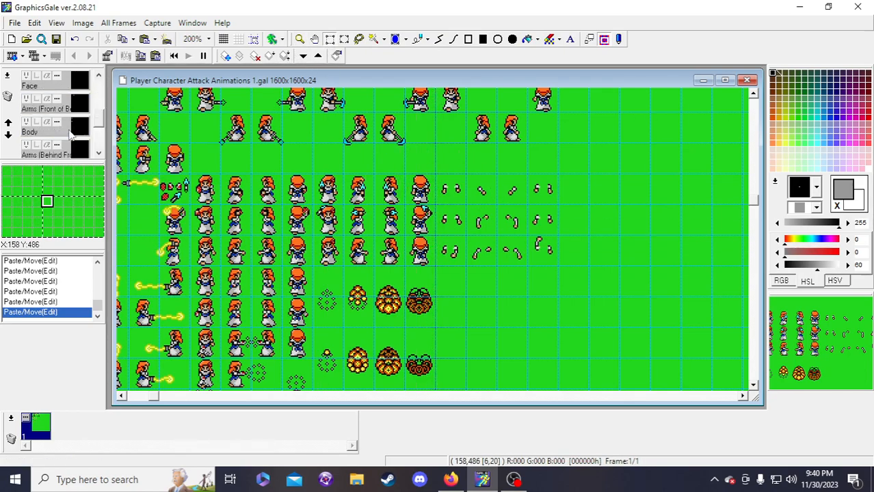
left_click(77, 108)
scroll(274, 369, "up", 3)
left_click_drag(149, 398, 216, 398)
left_click(254, 39)
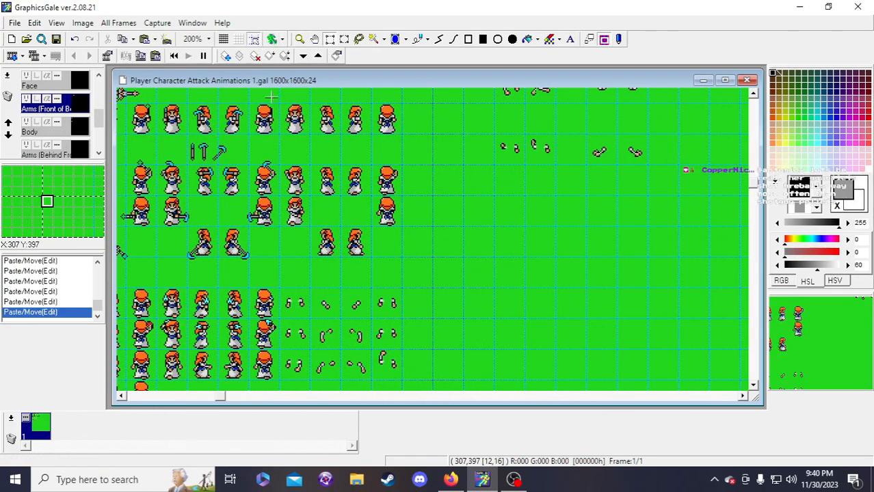
left_click_drag(278, 287, 401, 379)
left_click_drag(349, 340, 474, 339)
left_click_drag(227, 398, 155, 404)
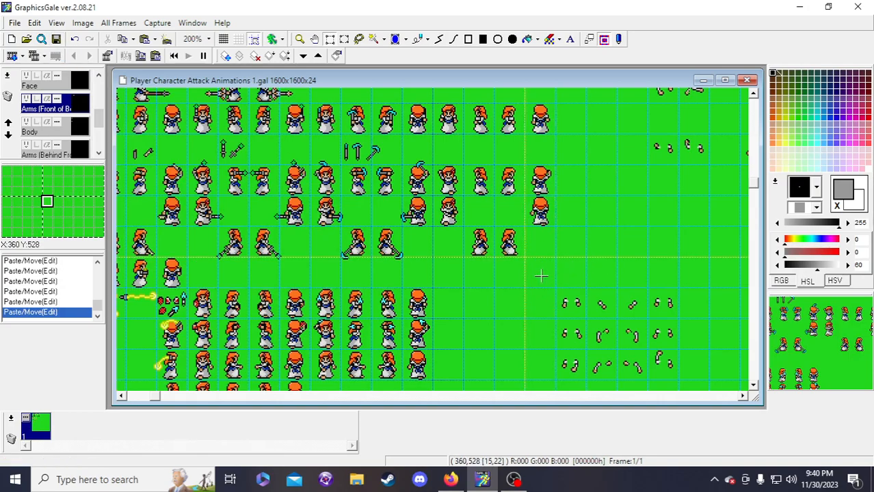
- On the Legs layer, copy the 96×72 px block of the cyan-weapon poses into the four empty columns to its right
scroll(557, 273, "down", 2)
scroll(568, 263, "up", 1)
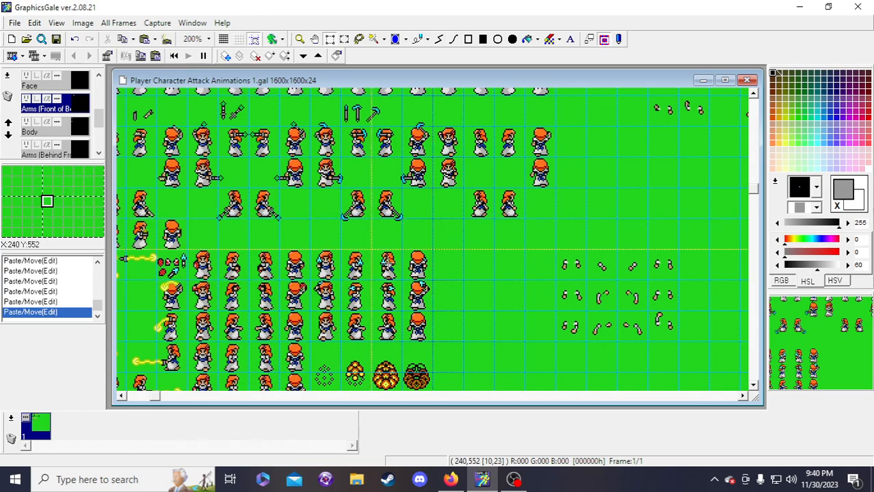
left_click_drag(336, 270, 471, 323)
left_click(486, 317)
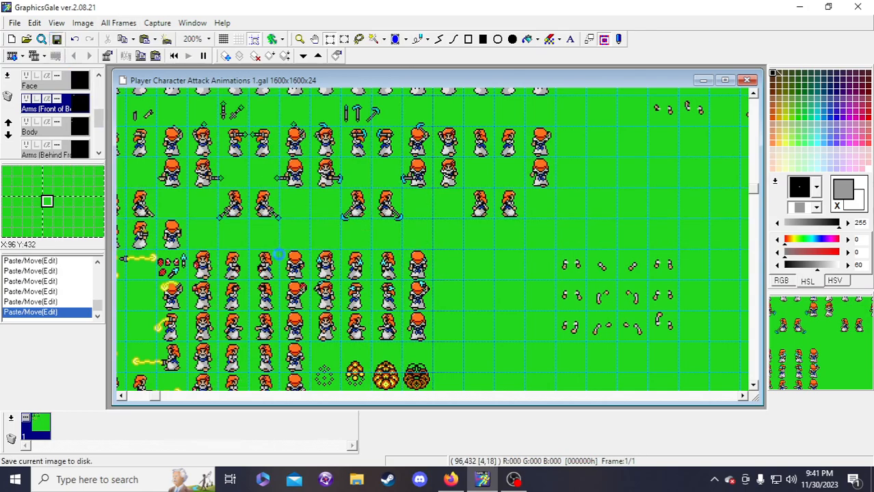
left_click_drag(310, 249, 432, 341)
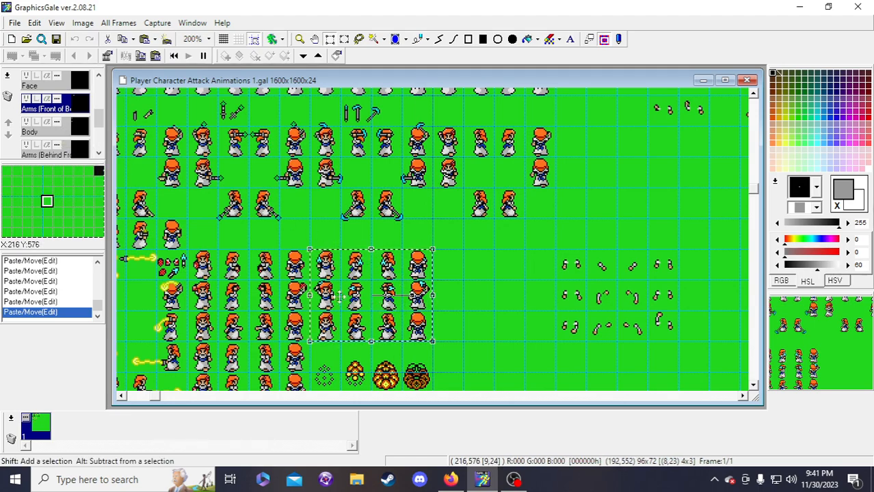
scroll(85, 152, "down", 2)
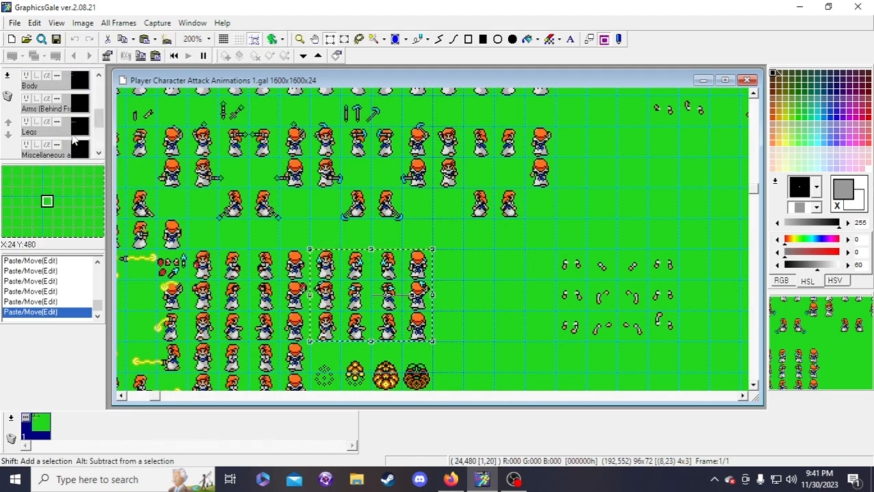
left_click(72, 137)
left_click_drag(351, 314, 477, 309)
right_click(451, 298)
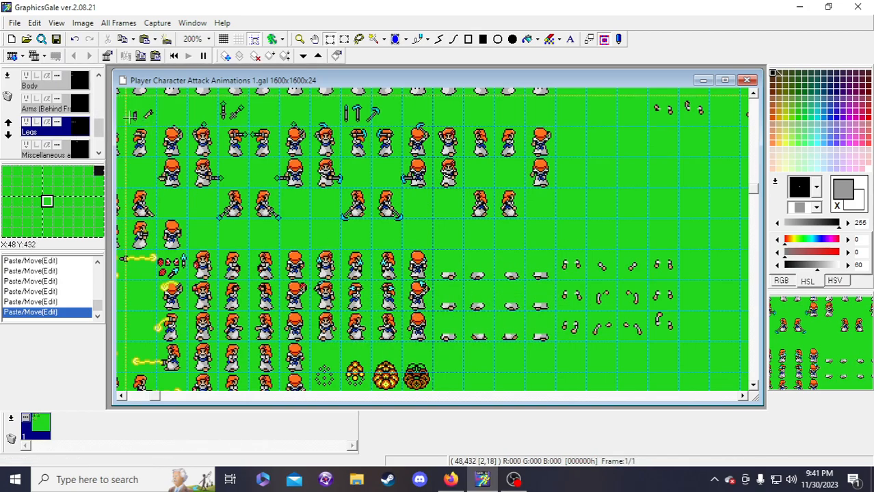
- Copy the body and front arms of the same twelve poses onto the copied legs, each on its own layer
left_click(72, 84)
left_click_drag(318, 257, 407, 330)
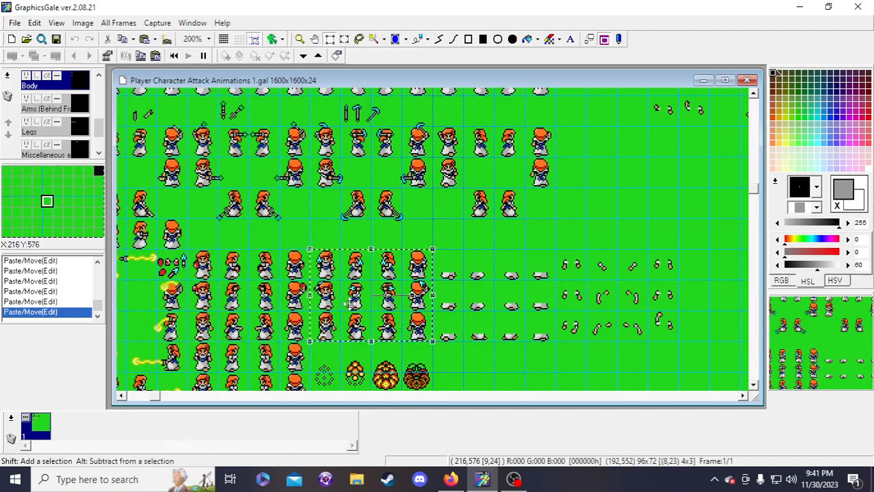
left_click_drag(362, 313, 480, 314)
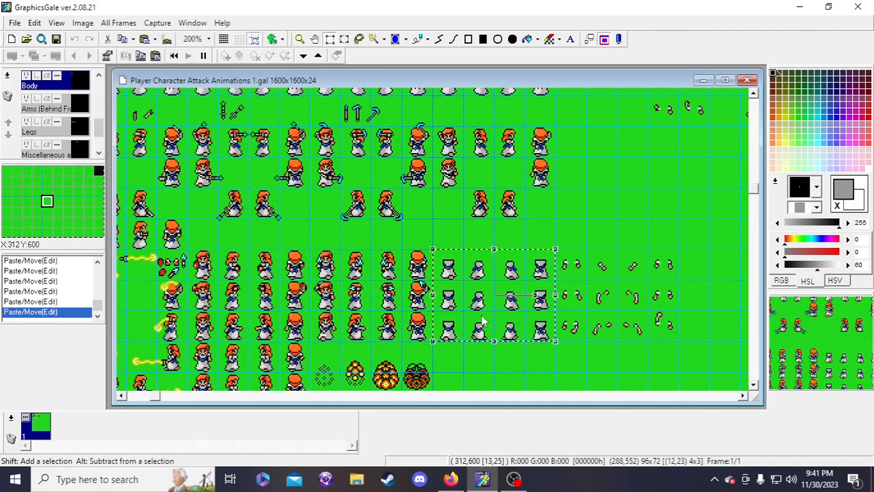
scroll(55, 116, "up", 2)
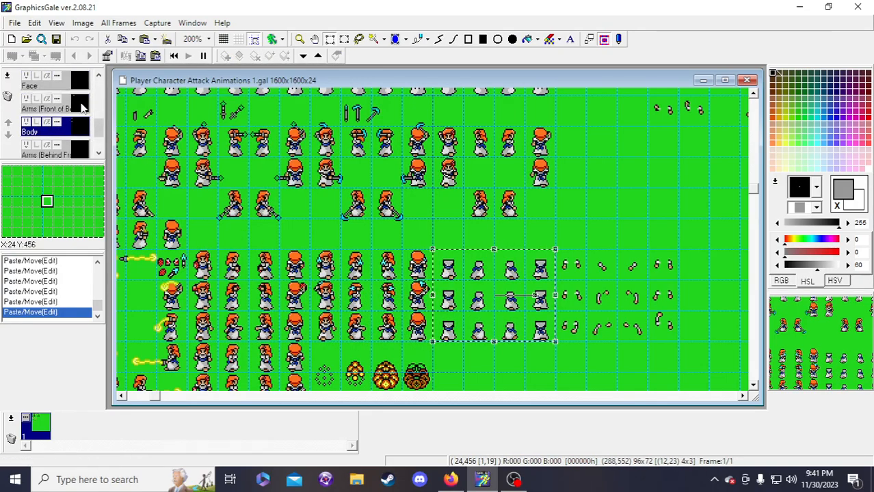
left_click(51, 106)
left_click_drag(511, 306, 481, 302)
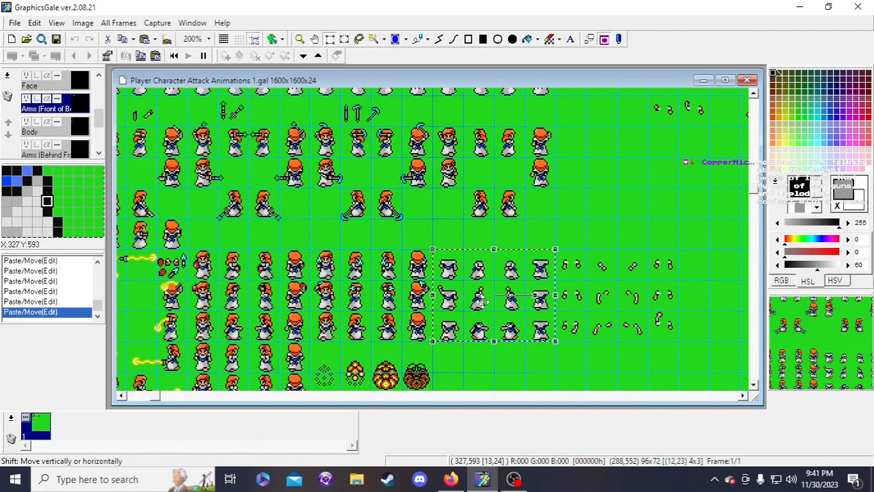
- Copy the faces of the twelve poses onto the new bodies on the Face layer and save the sprite sheet
scroll(75, 118, "up", 1)
left_click(74, 109)
left_click_drag(536, 322, 413, 321)
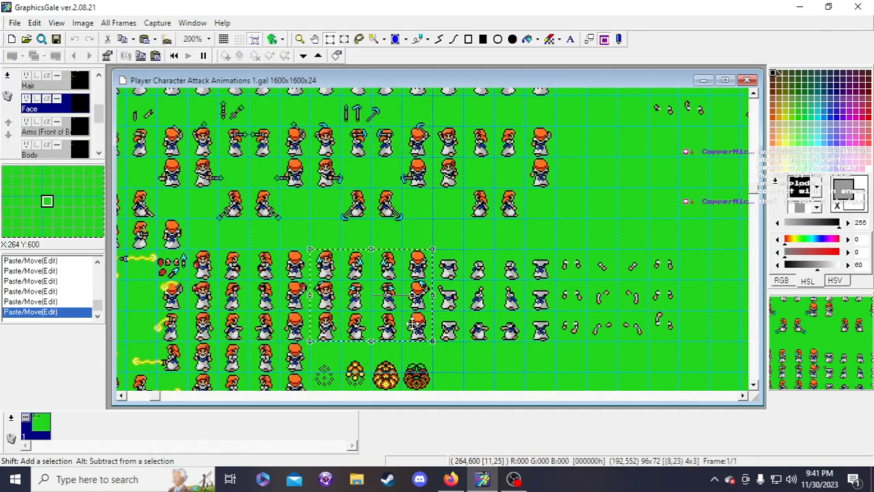
left_click_drag(366, 305, 469, 307)
key("ctrl+d")
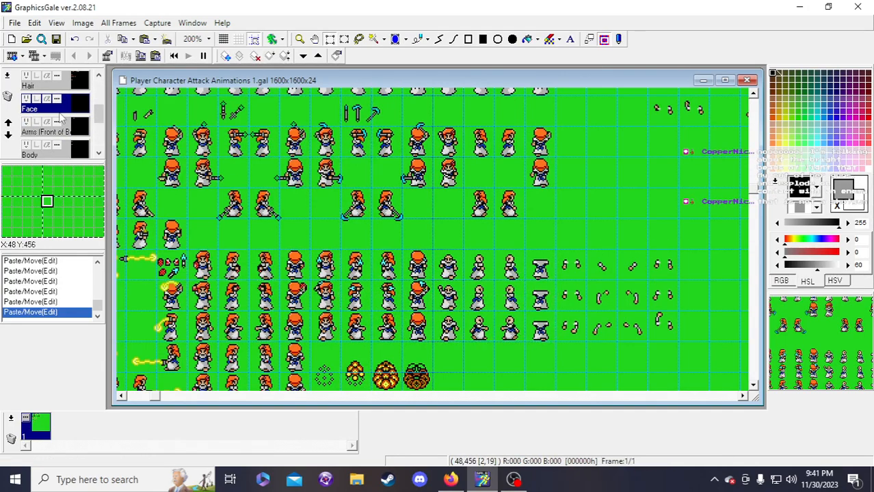
scroll(60, 118, "up", 1)
left_click(56, 39)
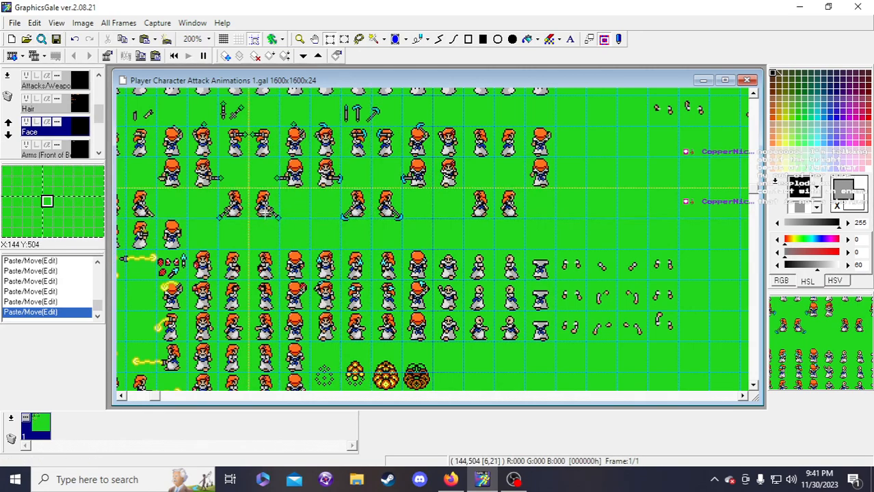
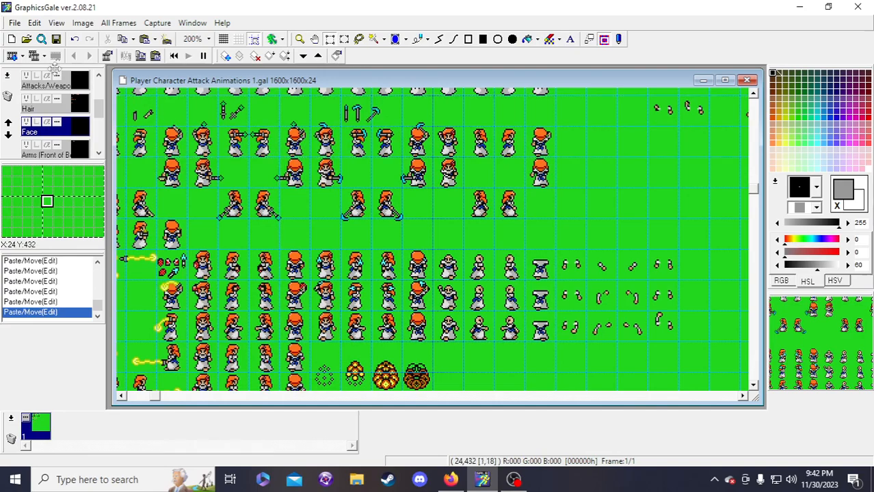
- Copy the hair of the twelve poses onto the new characters on the Hair layer and save the sprite sheet
left_click(74, 108)
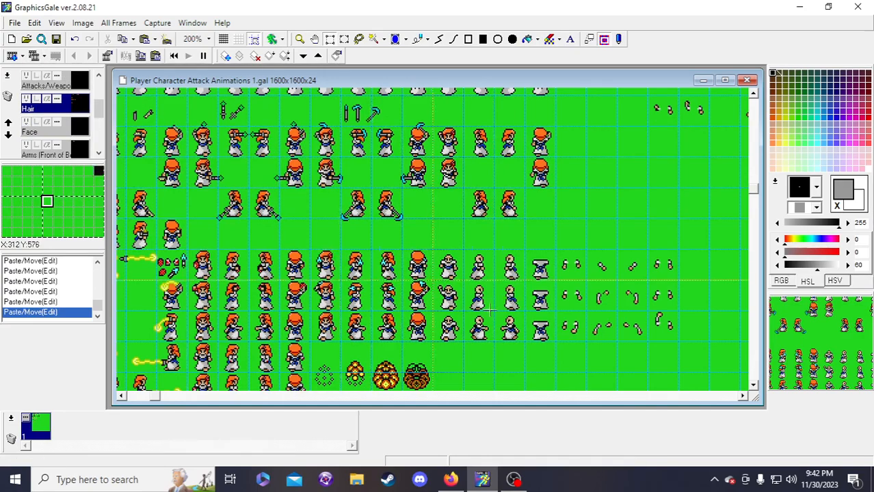
left_click_drag(310, 249, 432, 342)
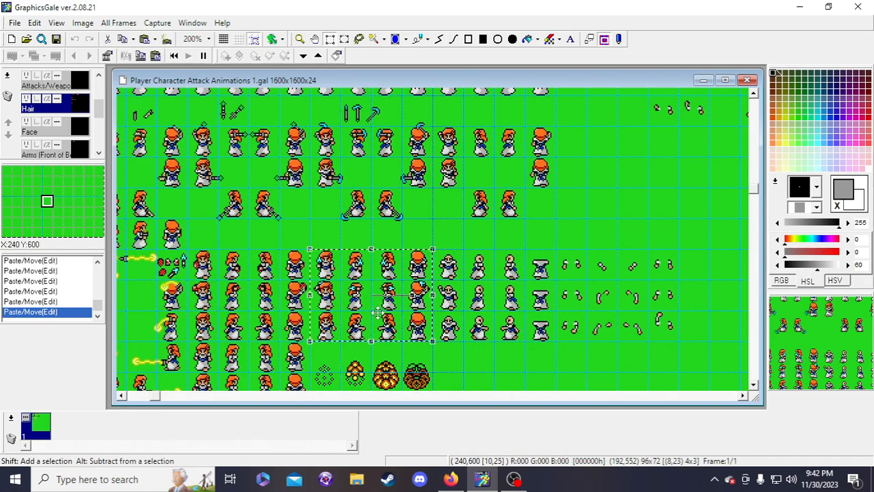
left_click_drag(342, 314, 465, 313)
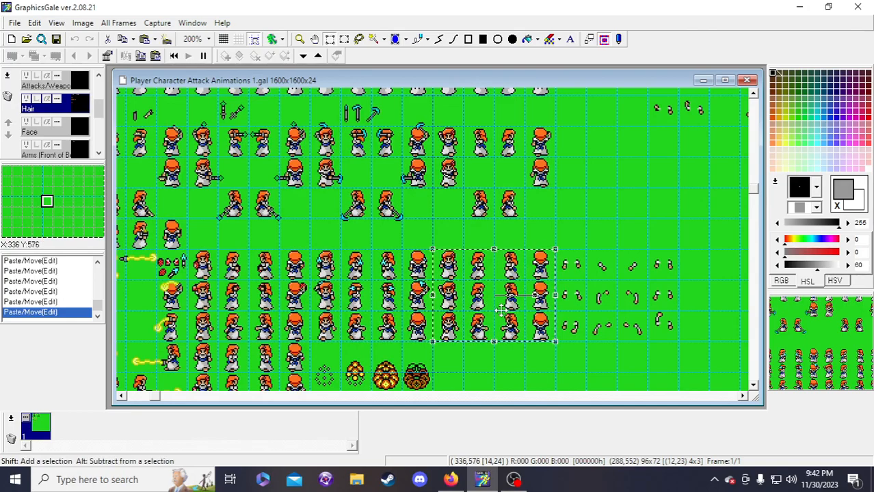
left_click(415, 265)
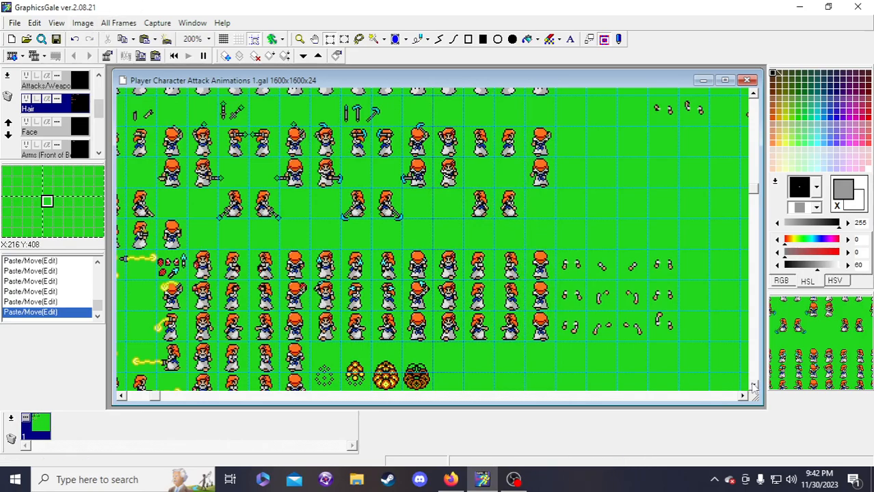
scroll(518, 208, "down", 1)
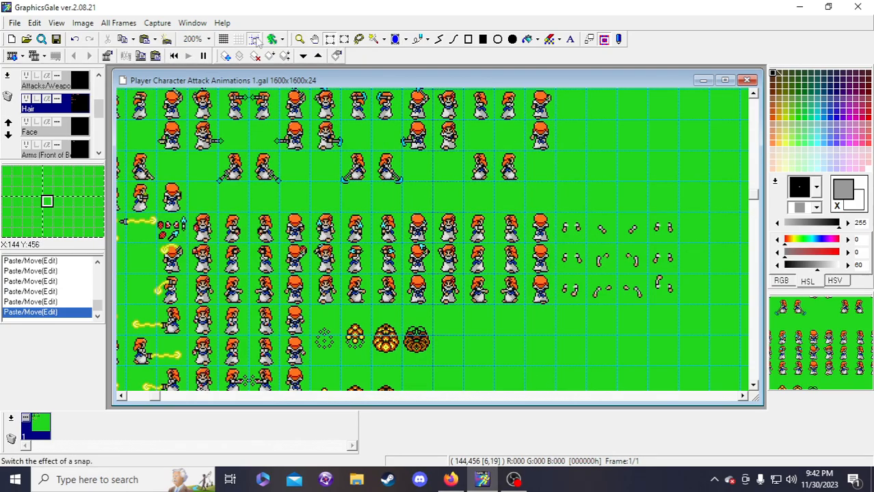
left_click(56, 39)
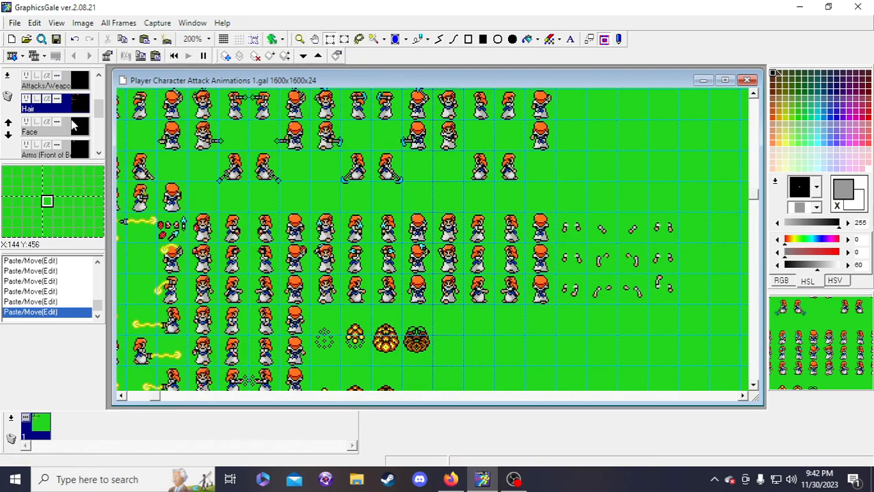
- On the Attacks/Weapons layer at 300% zoom, copy the 10×9 px grey ring out of the weapon parts into empty space
scroll(71, 117, "down", 1)
scroll(512, 282, "down", 4)
scroll(512, 282, "up", 15)
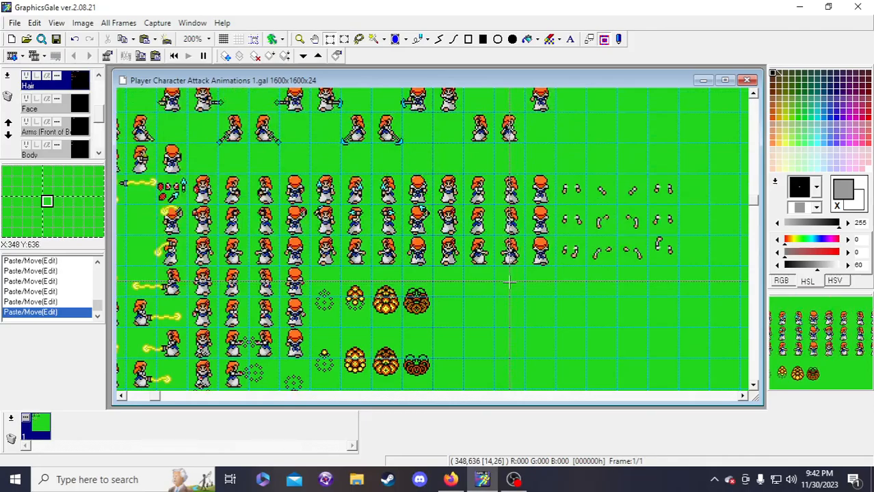
scroll(353, 321, "down", 4)
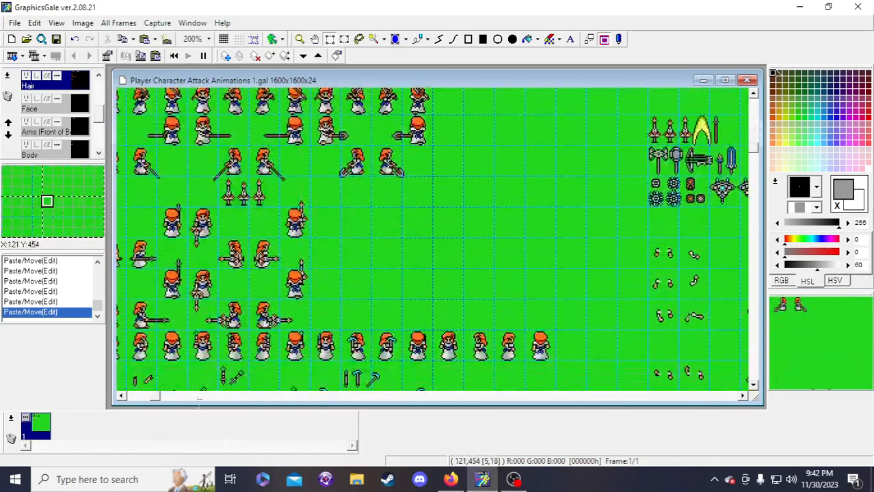
left_click_drag(153, 397, 258, 410)
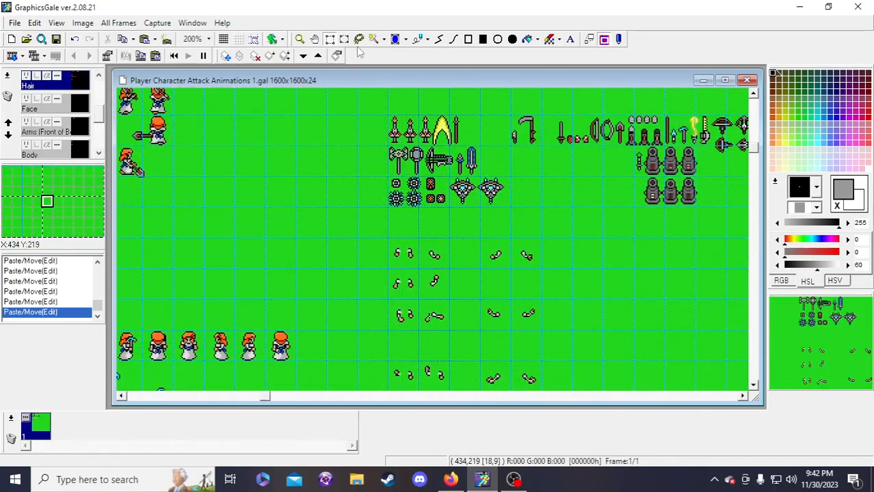
left_click(300, 39)
left_click(489, 264)
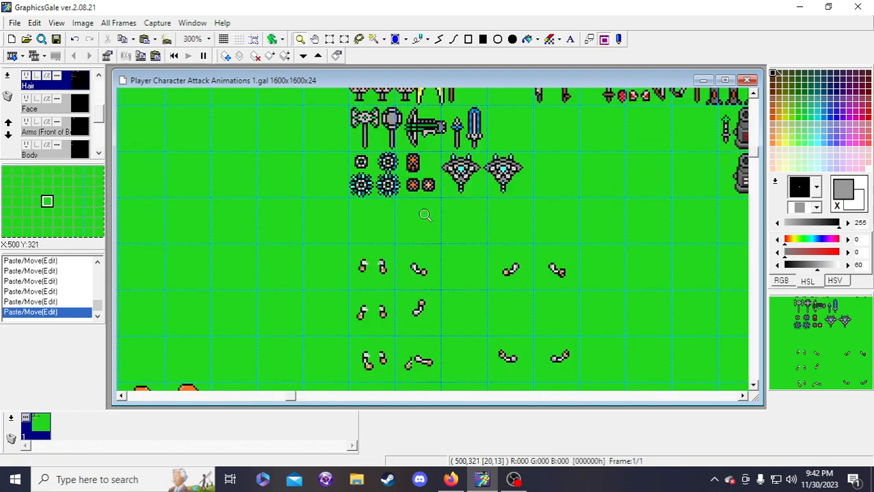
scroll(69, 127, "up", 2)
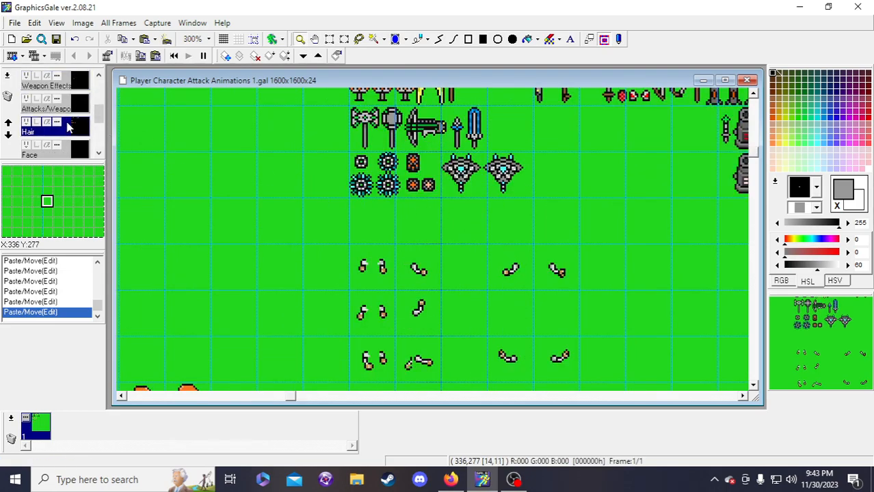
scroll(361, 183, "up", 2)
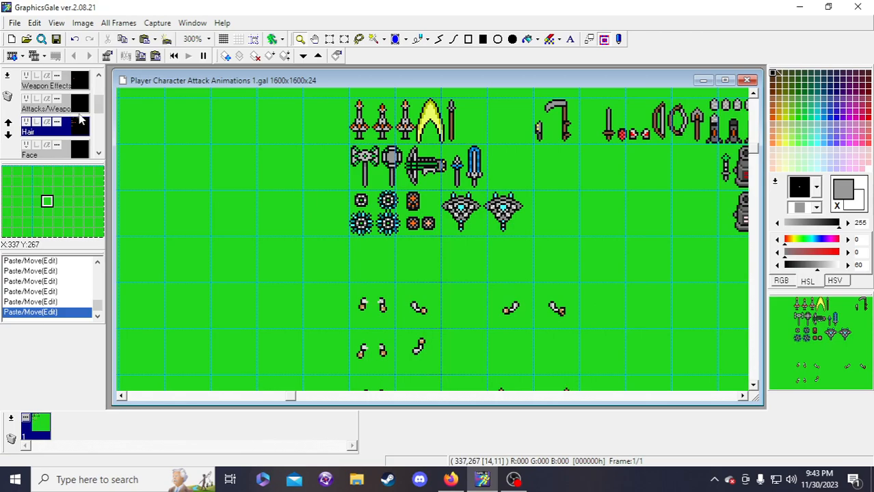
left_click(44, 108)
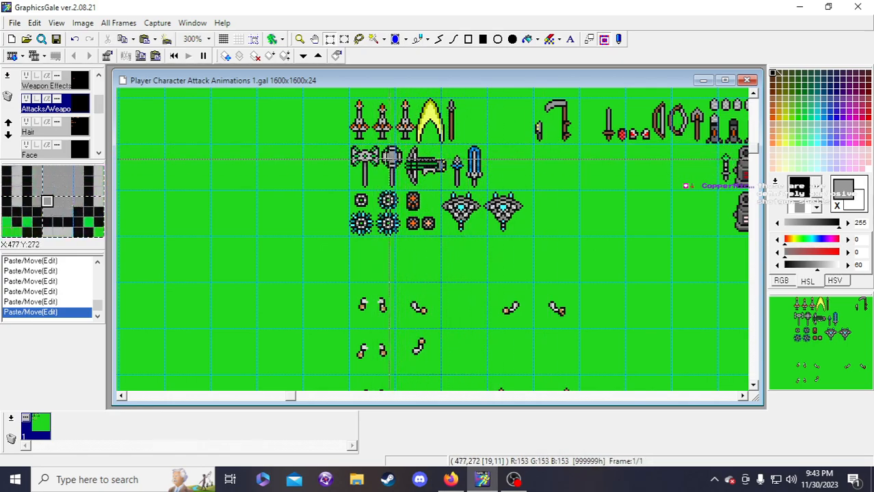
left_click_drag(353, 192, 373, 209)
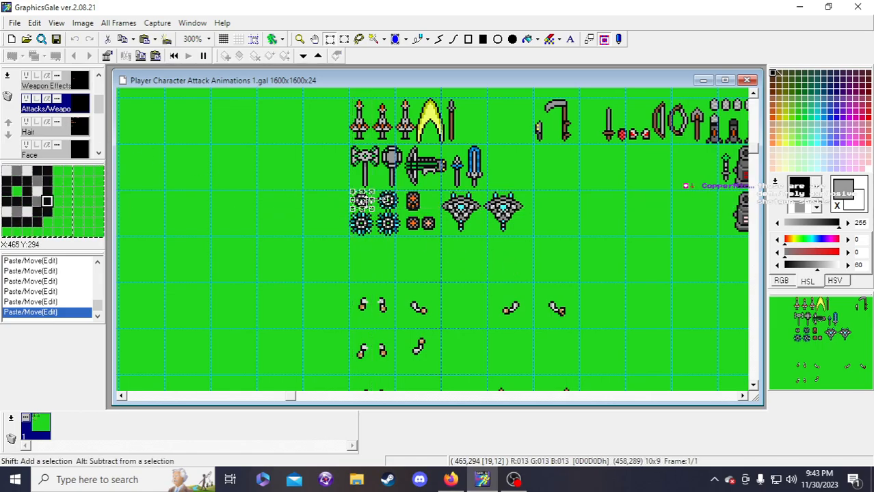
left_click_drag(361, 201, 291, 314)
- Place the copied ring at about 414, 291, in the empty area left of the weapon parts
scroll(236, 283, "down", 3)
scroll(283, 273, "up", 2)
scroll(292, 287, "down", 6)
left_click_drag(292, 397, 226, 407)
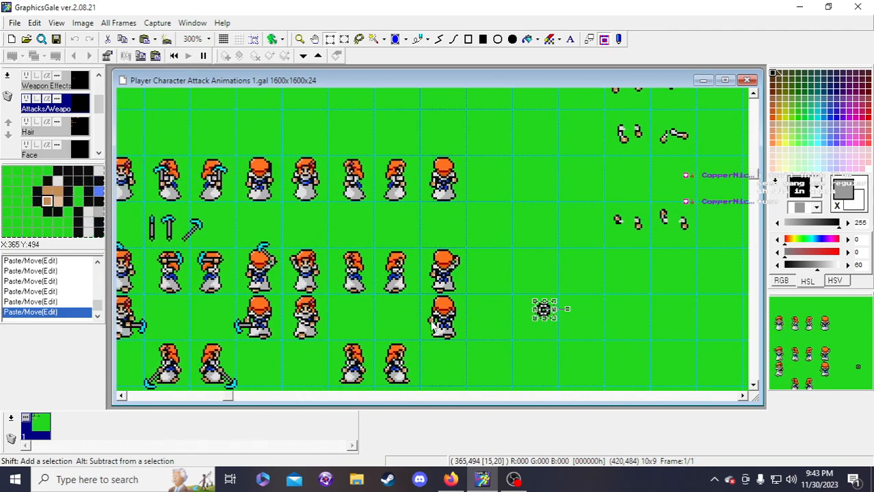
mouse_move(540, 310)
left_mouse_down()
mouse_move(492, 325)
mouse_move(361, 303)
mouse_move(527, 315)
mouse_move(570, 306)
mouse_move(530, 319)
left_mouse_up()
scroll(444, 311, "up", 7)
scroll(569, 305, "up", 1)
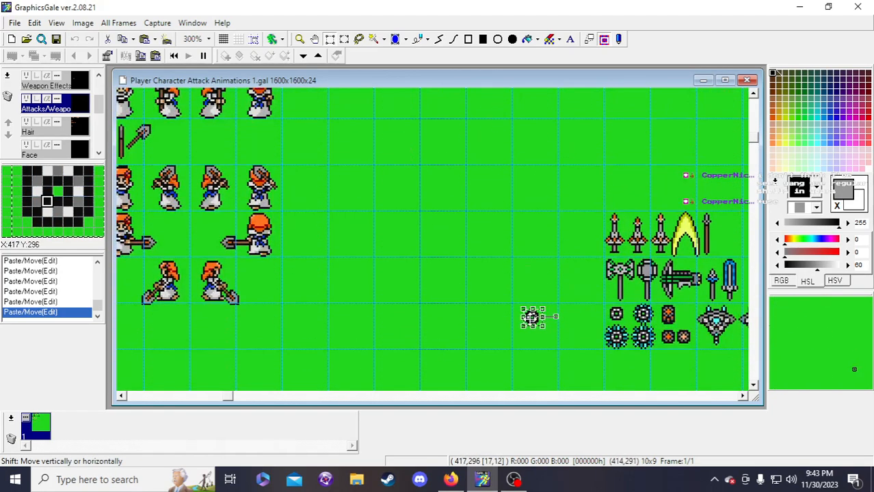
left_click(553, 320)
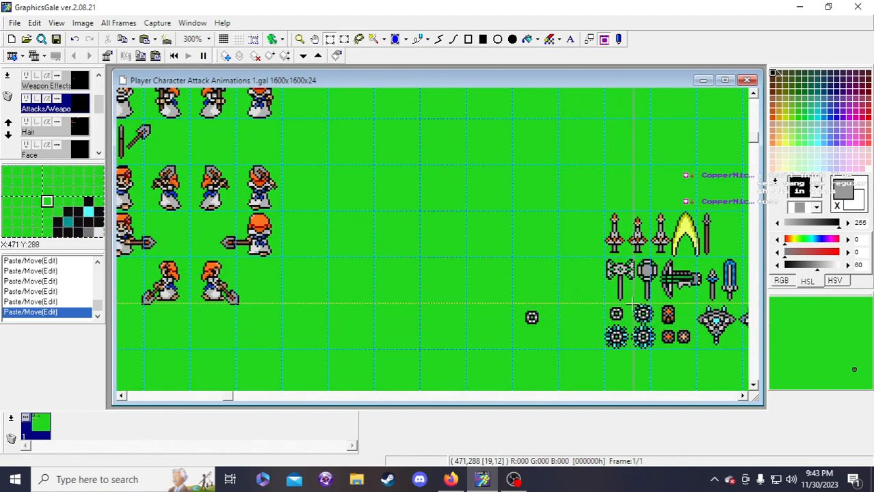
- Select a 23×20 px area around the copied grey ring and move it down the sheet to the gap above the new poses
left_click_drag(631, 303, 656, 325)
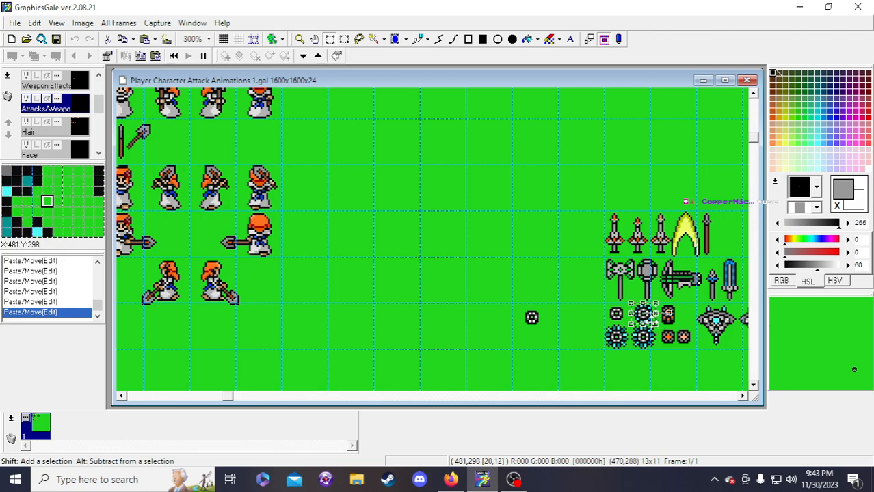
left_click(508, 298)
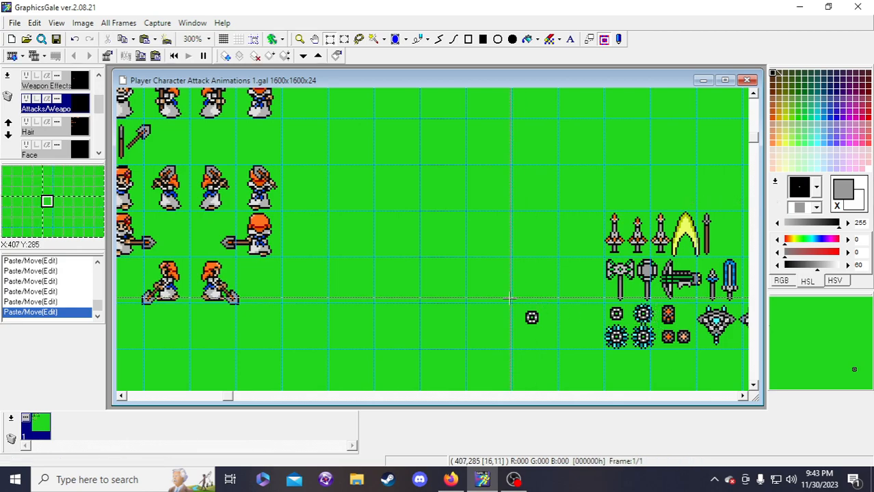
left_click_drag(509, 298, 554, 335)
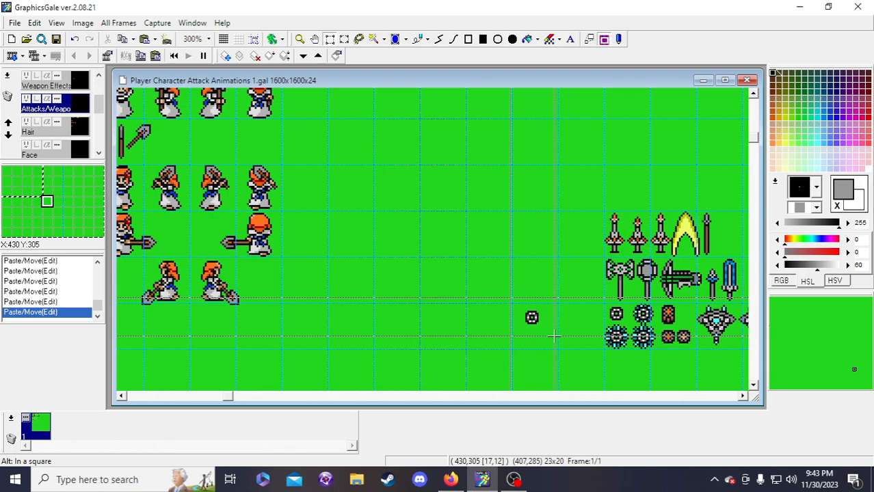
left_click_drag(554, 337, 289, 263)
scroll(390, 322, "down", 5)
scroll(353, 293, "down", 2)
scroll(294, 328, "left", 4)
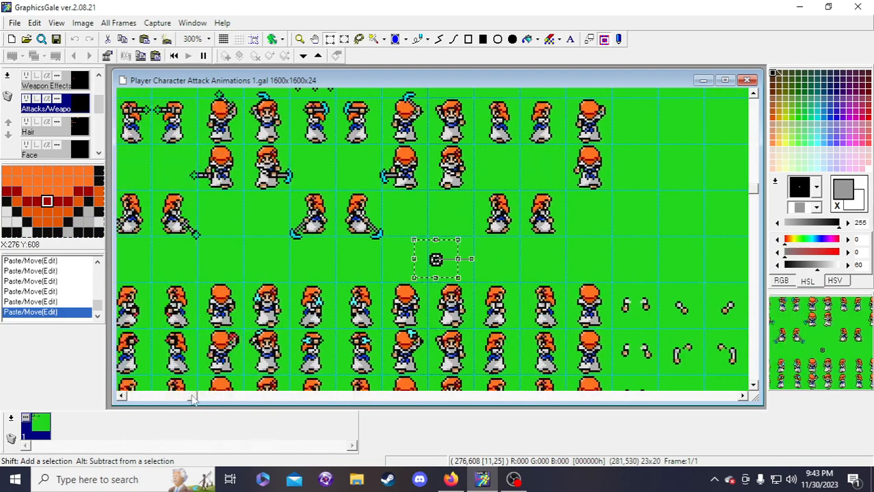
- Position the 23×20 px ring selection at 285, 532, in the empty cell above the first new front-view pose
scroll(460, 271, "down", 5)
left_click_drag(438, 254, 448, 186)
scroll(509, 291, "up", 1)
scroll(457, 199, "up", 2)
left_click_drag(193, 396, 171, 404)
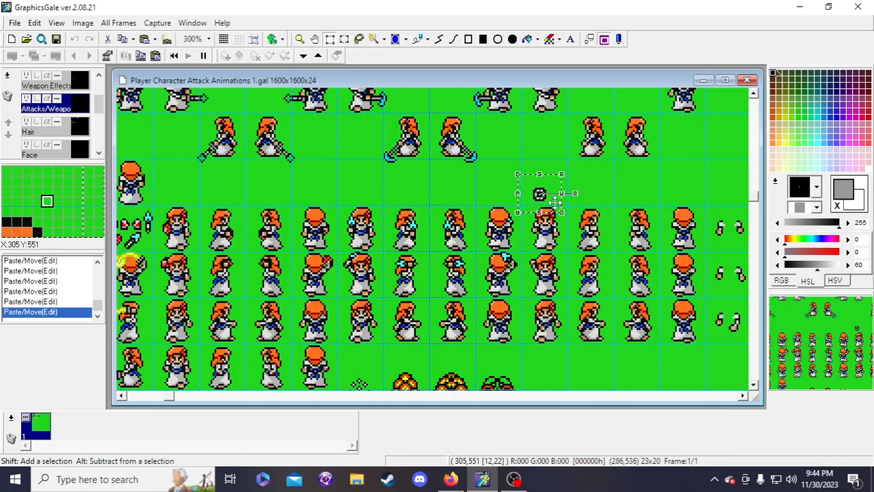
left_click_drag(554, 202, 537, 190)
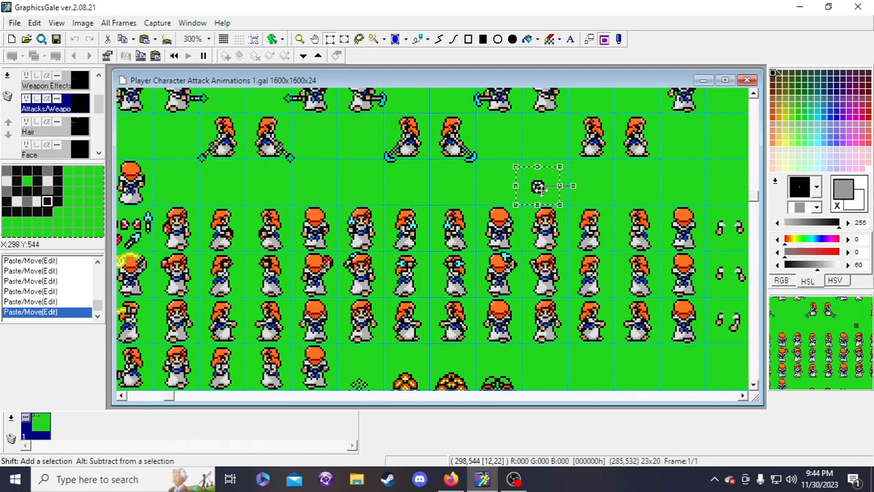
left_click(593, 308)
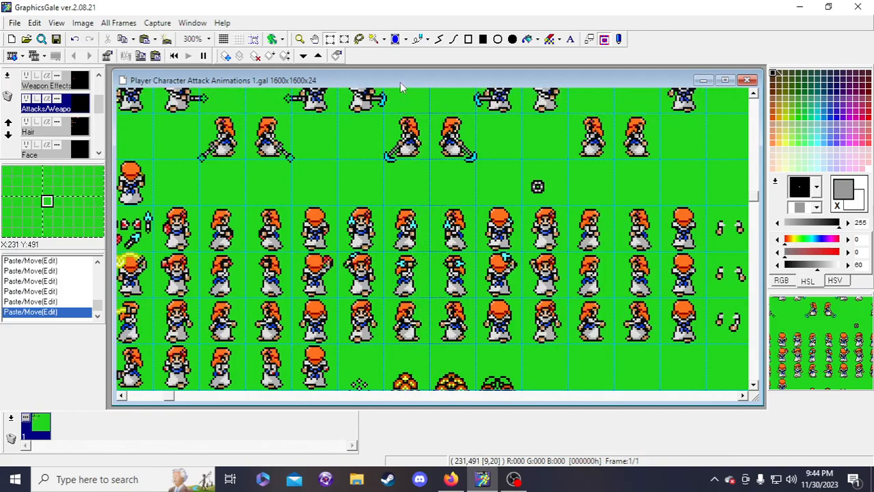
- With grid snapping on, place the 24×72 px arms column over the last new back-view poses on the Arms (Behind) layer
left_click(253, 39)
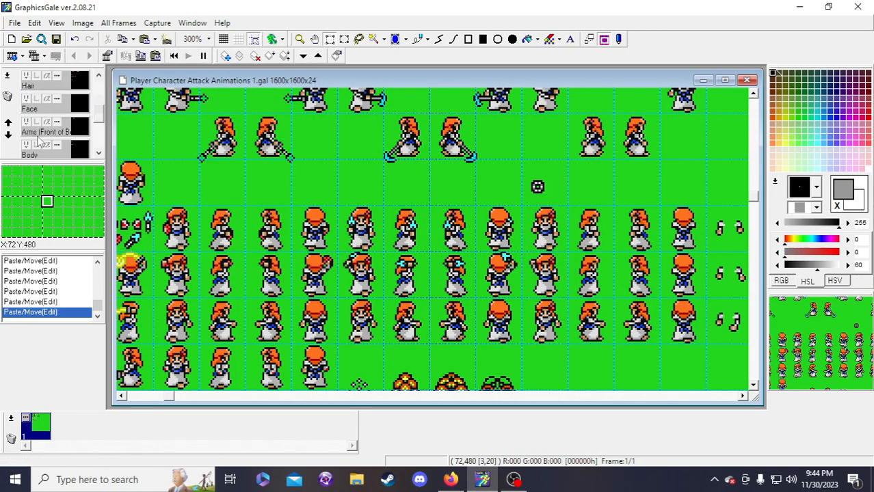
left_click_drag(704, 205, 709, 340)
left_click_drag(709, 303, 692, 298)
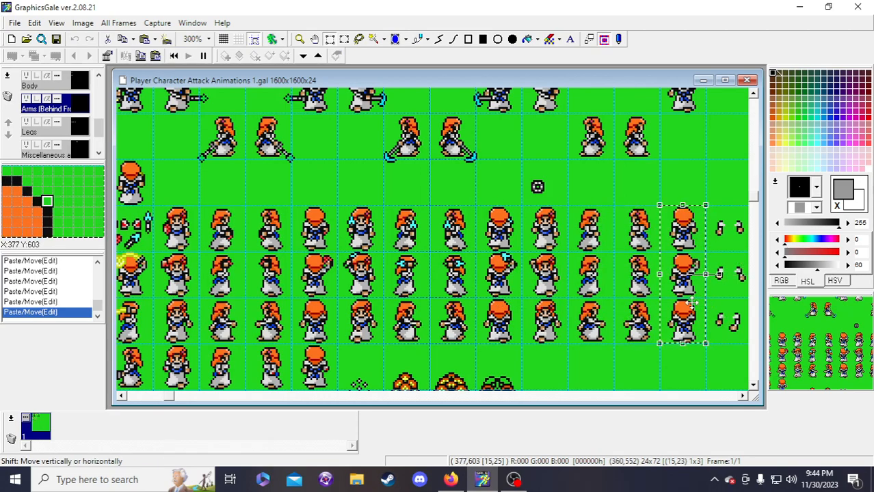
left_click(618, 349)
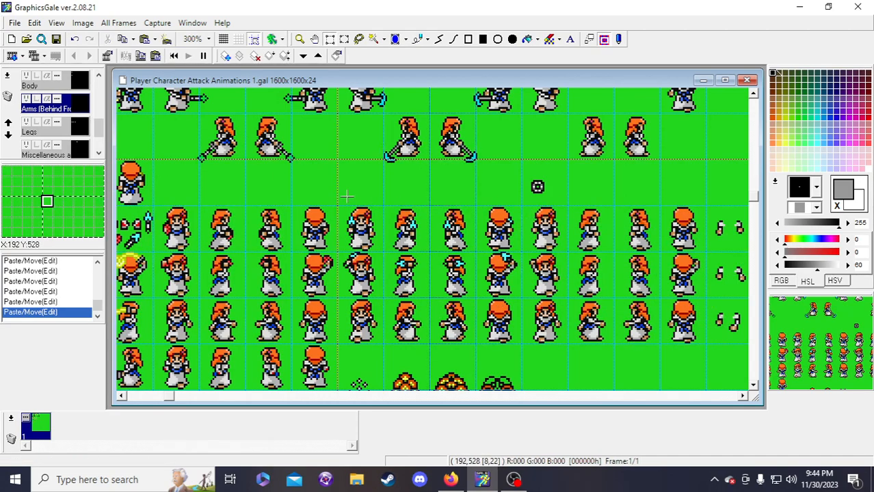
- On the Full Character layer, place a 48×72 px block at 288, 552, over the first two columns of new poses
scroll(84, 117, "up", 1)
scroll(83, 121, "up", 1)
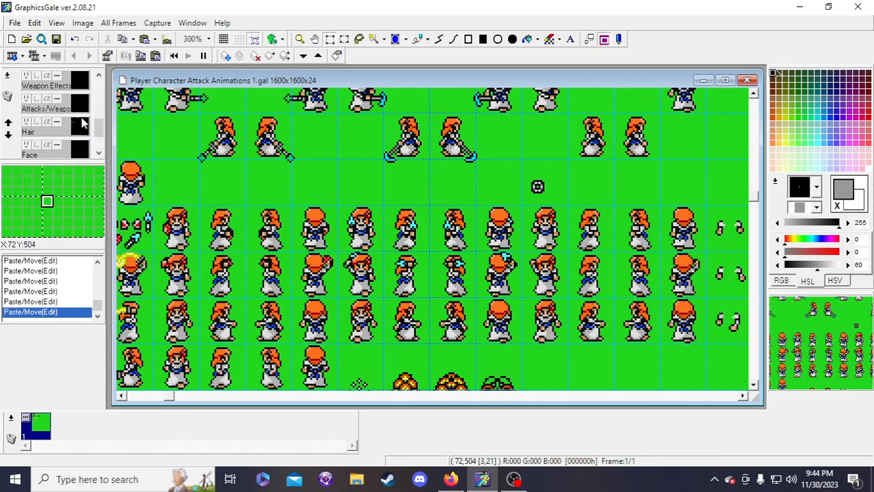
scroll(80, 109, "up", 1)
left_click(78, 91)
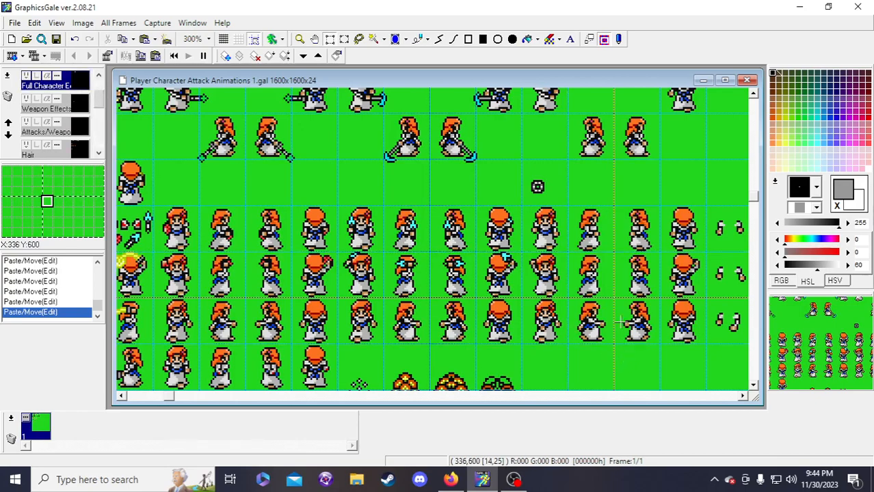
left_click_drag(425, 239, 535, 293)
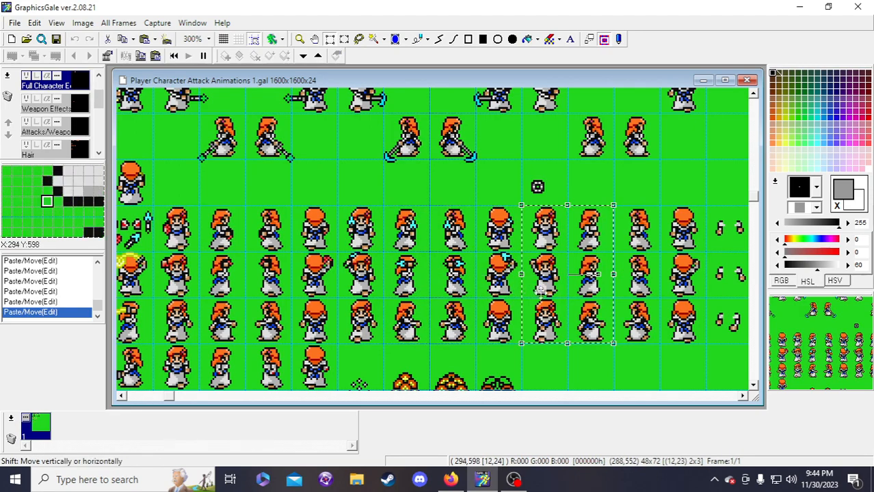
left_click(119, 145)
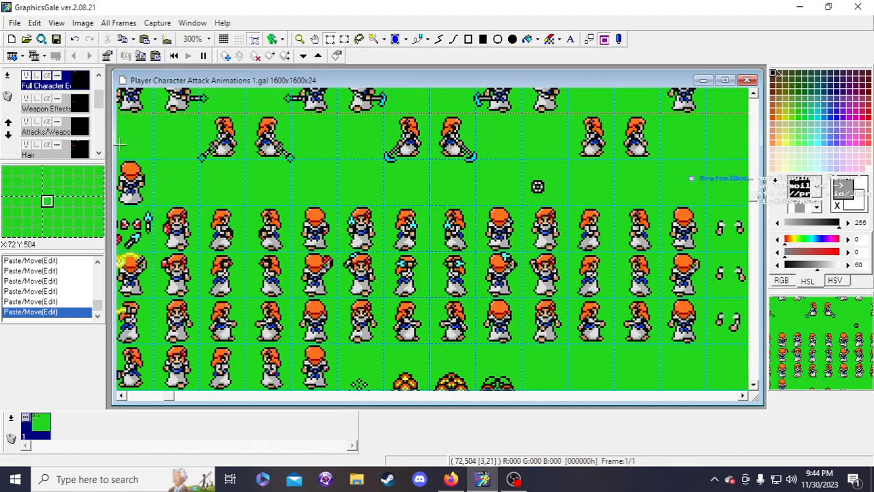
- On the Weapon Effects layer, paste the 48×24 px block over the middle row of new poses and save the sprite sheet
scroll(120, 145, "up", 2)
scroll(77, 143, "up", 1)
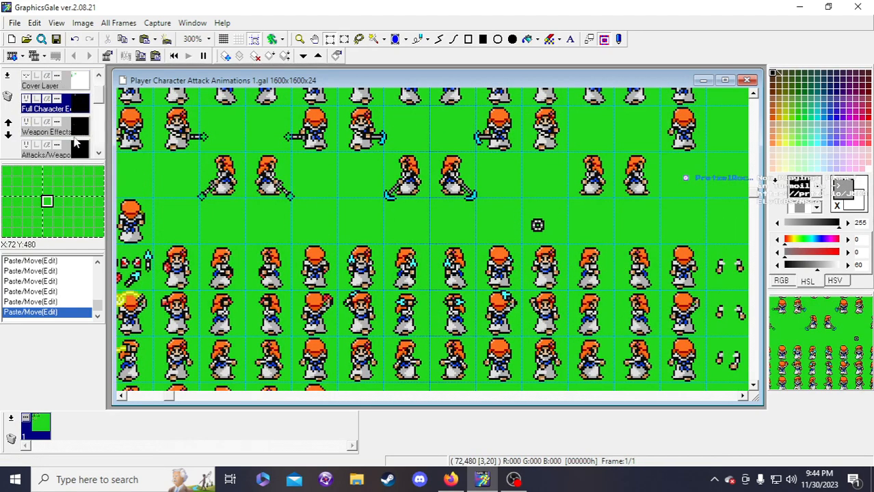
left_click(77, 142)
scroll(442, 298, "down", 2)
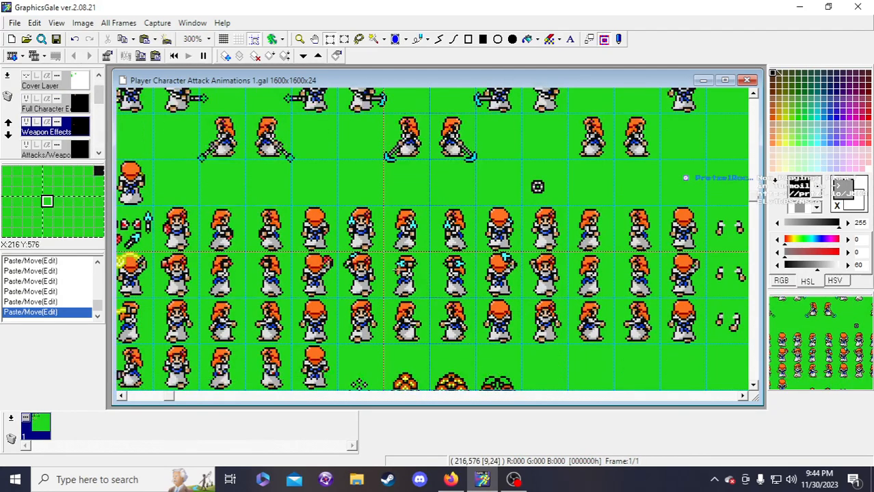
key("ctrl+v")
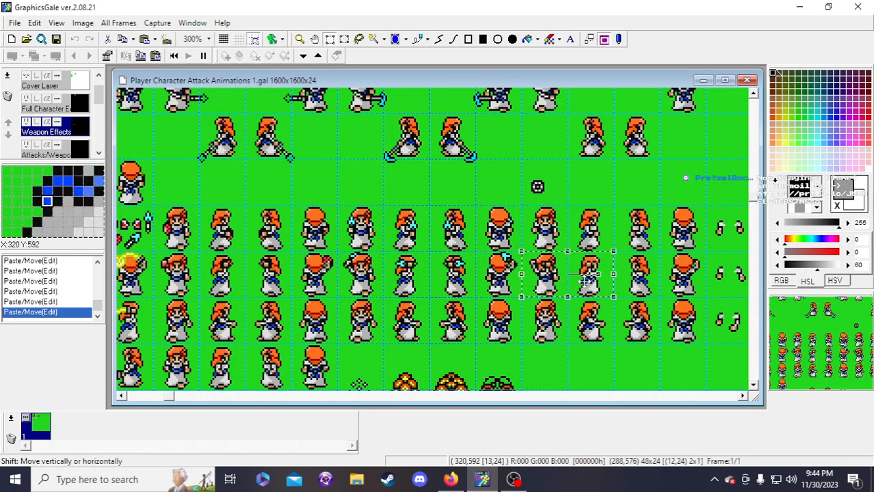
left_click_drag(612, 283, 621, 288)
left_click(622, 362)
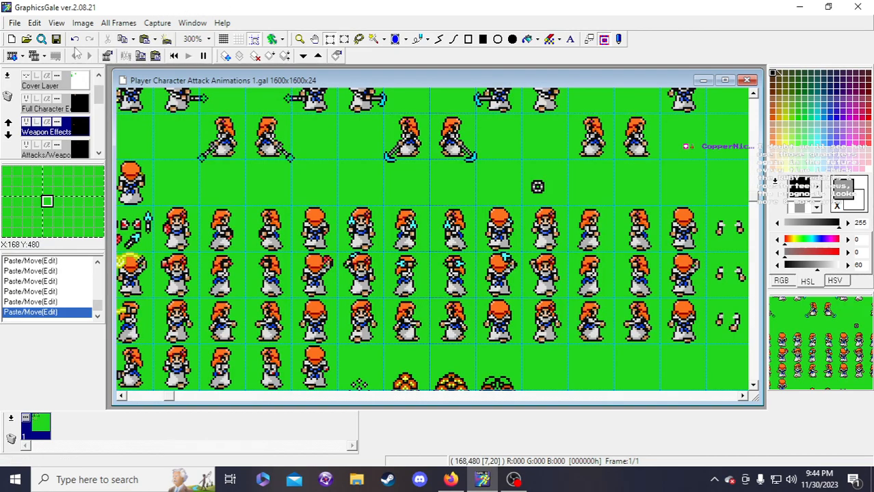
left_click_drag(188, 400, 236, 400)
left_click(305, 39)
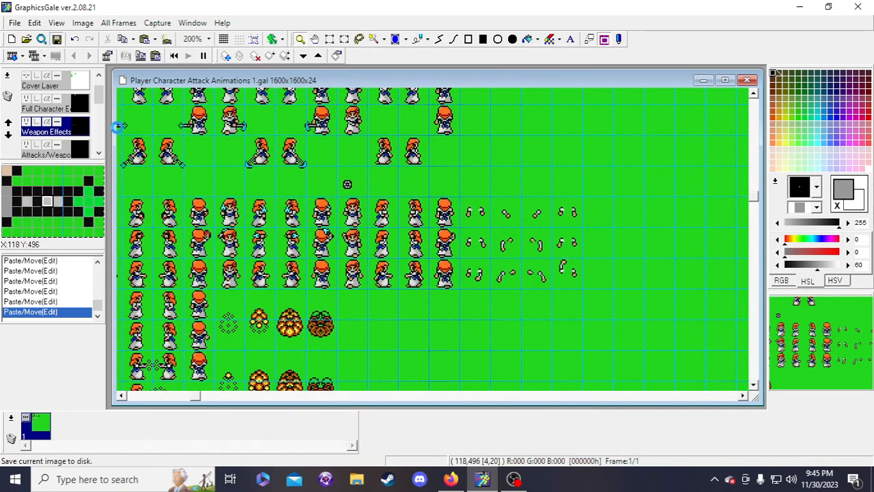
- Zoom to 300%, return to rectangular selection and make the Attacks/Weapons layer active
scroll(311, 226, "up", 1)
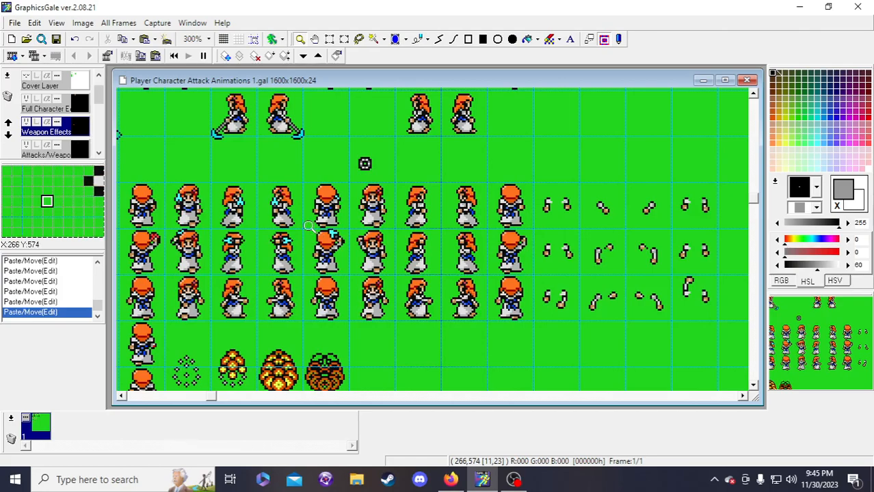
left_click(329, 39)
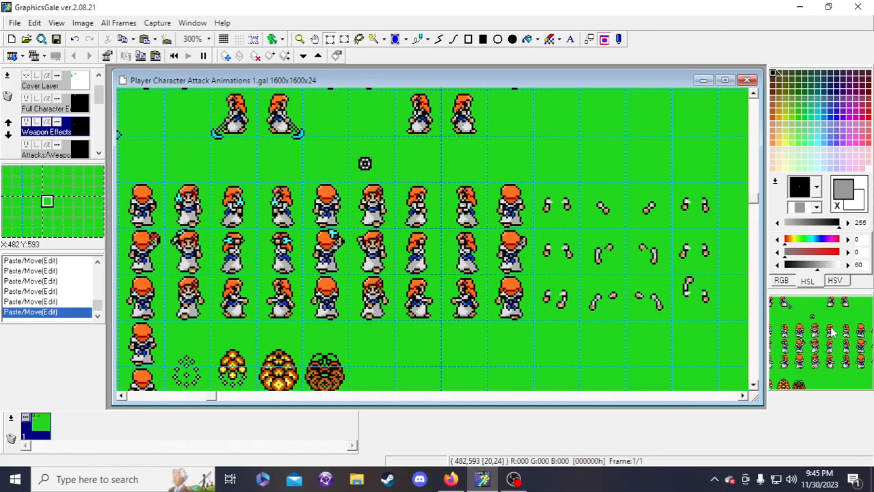
scroll(75, 122, "down", 2)
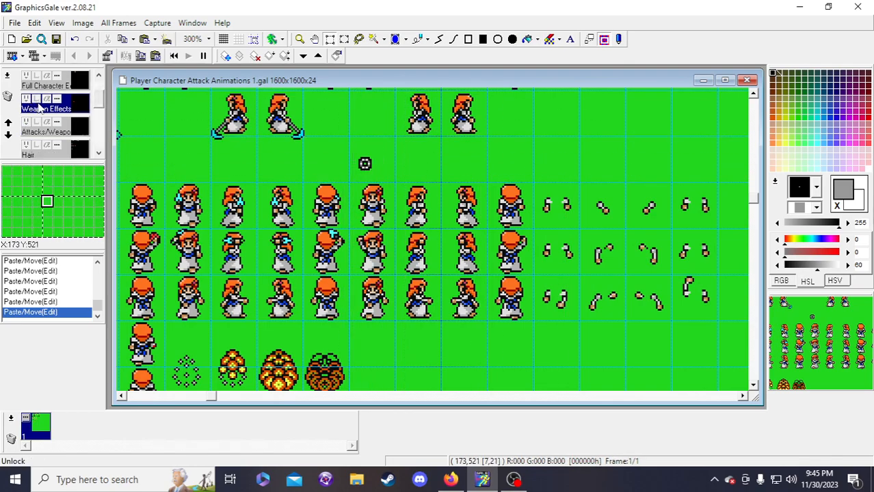
left_click(76, 112)
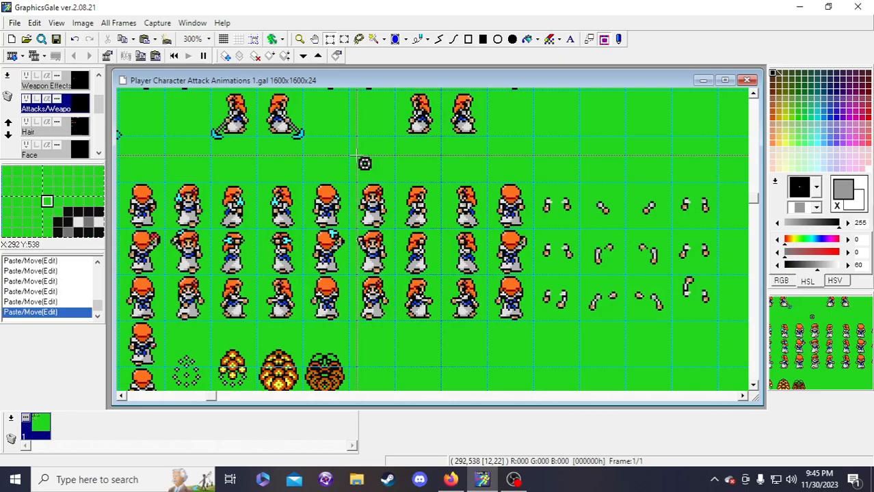
- Examine the existing weapon attack rows and weapon parts higher up the sheet as reference for holding the ring
scroll(527, 195, "up", 5)
scroll(527, 196, "up", 1)
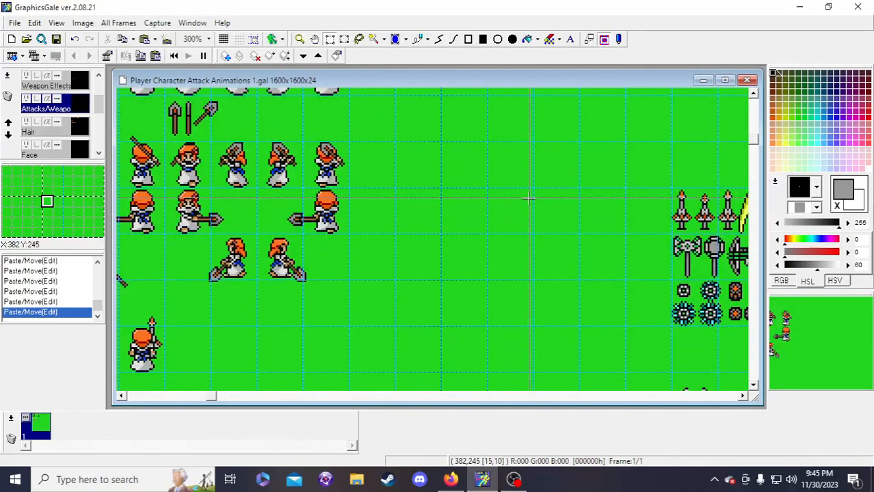
scroll(526, 199, "down", 13)
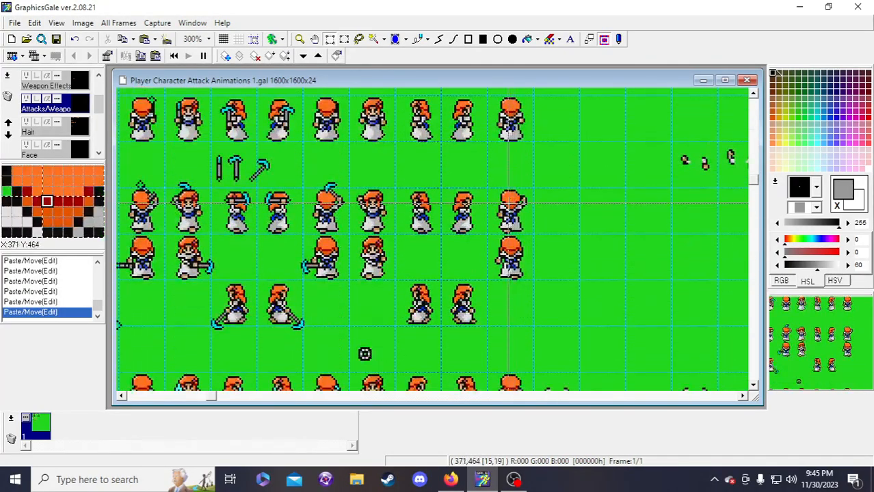
scroll(508, 202, "up", 1)
scroll(508, 201, "up", 1)
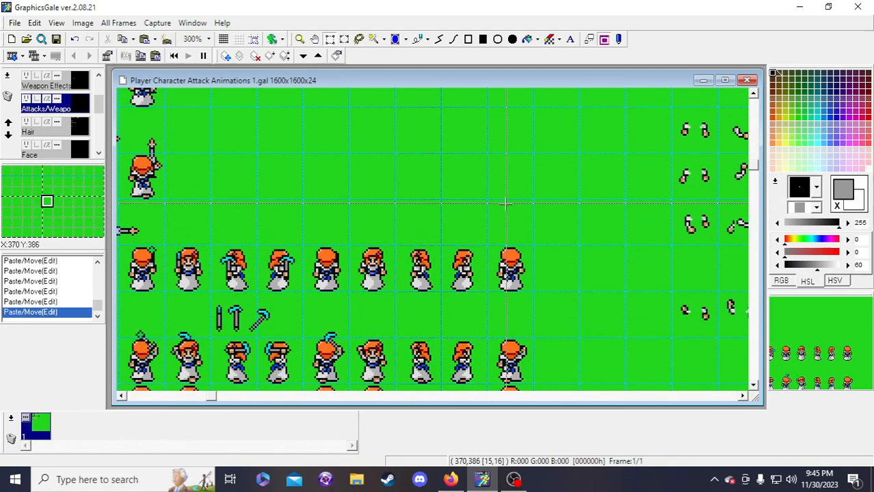
scroll(505, 203, "down", 4)
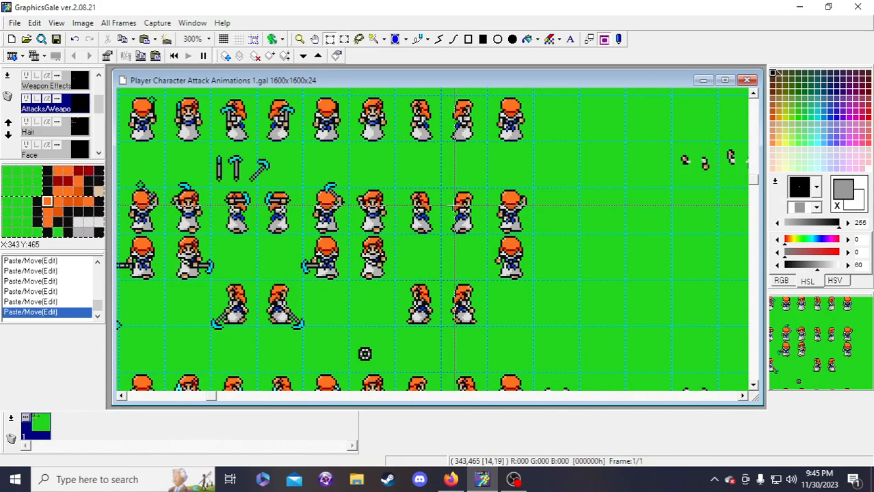
scroll(452, 205, "up", 5)
scroll(414, 198, "down", 11)
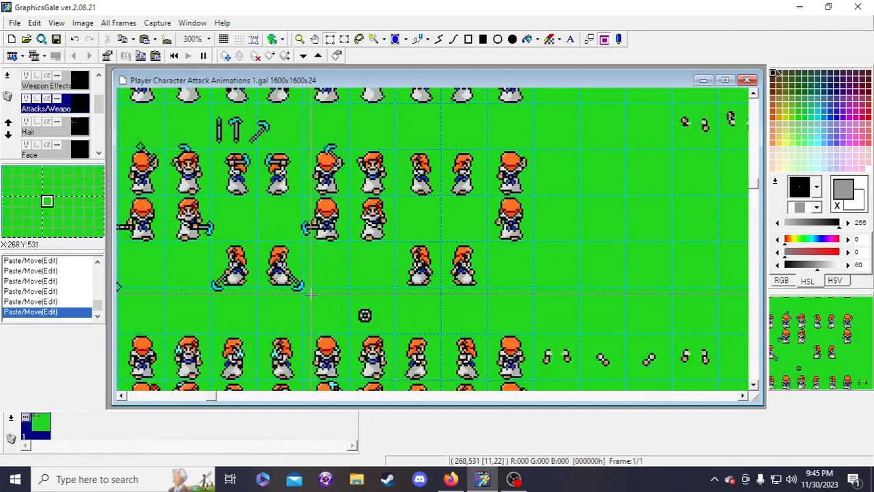
- Copy the ring in a 13×12 px selection and place it at 293, 559, over the hand of the first new front-view pose
mouse_move(356, 151)
left_mouse_down()
mouse_move(381, 175)
mouse_move(376, 186)
left_mouse_up()
left_click_drag(368, 216, 374, 214)
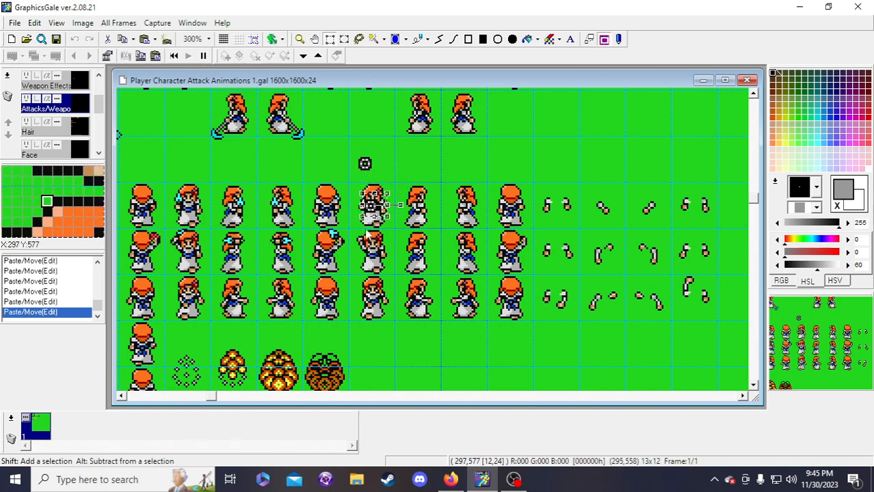
left_click_drag(361, 208, 359, 210)
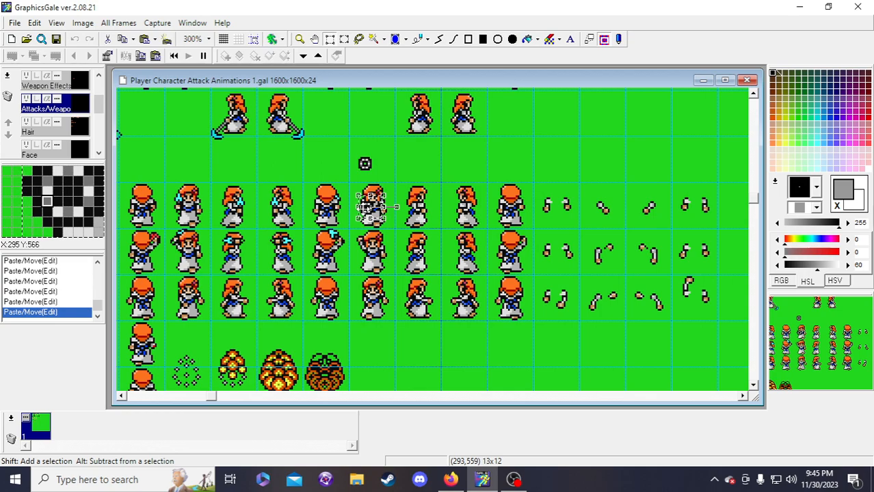
left_click(403, 239)
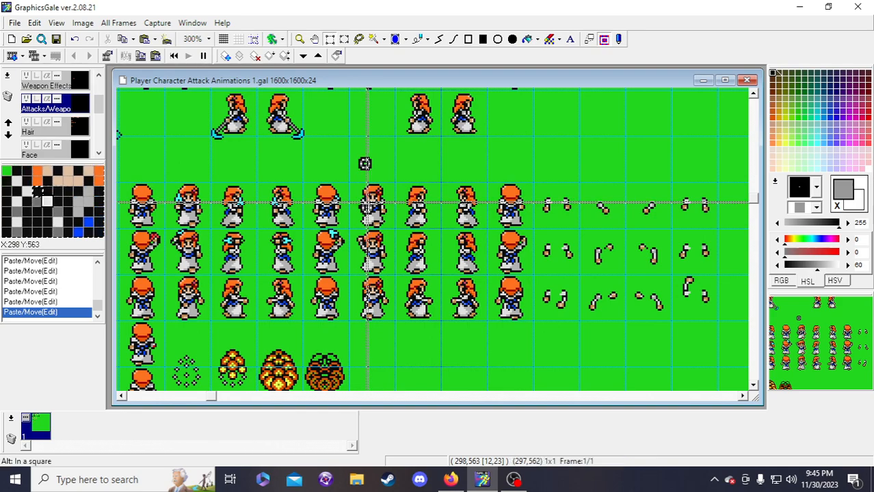
- Trim the ring on the first new front-view pose to a narrow vertical slice by deleting its unwanted portions
left_click_drag(369, 201, 376, 220)
key("Delete")
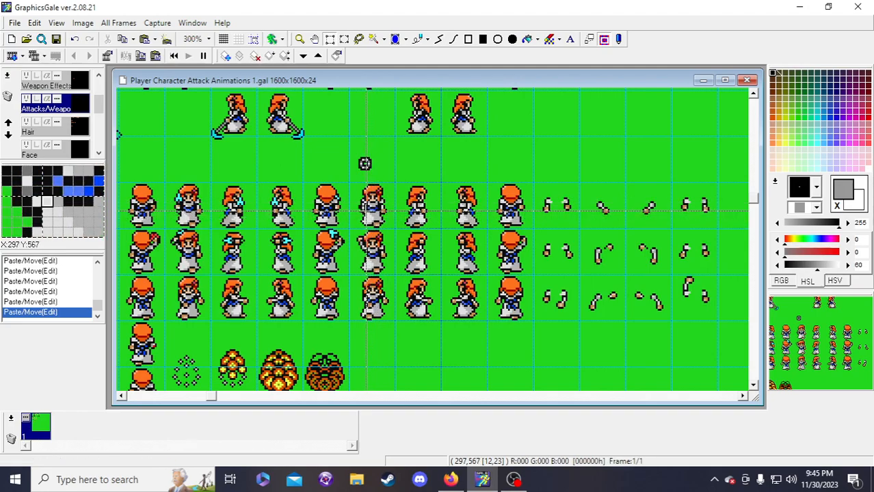
left_click_drag(360, 209, 362, 216)
key("Delete")
left_click(362, 216)
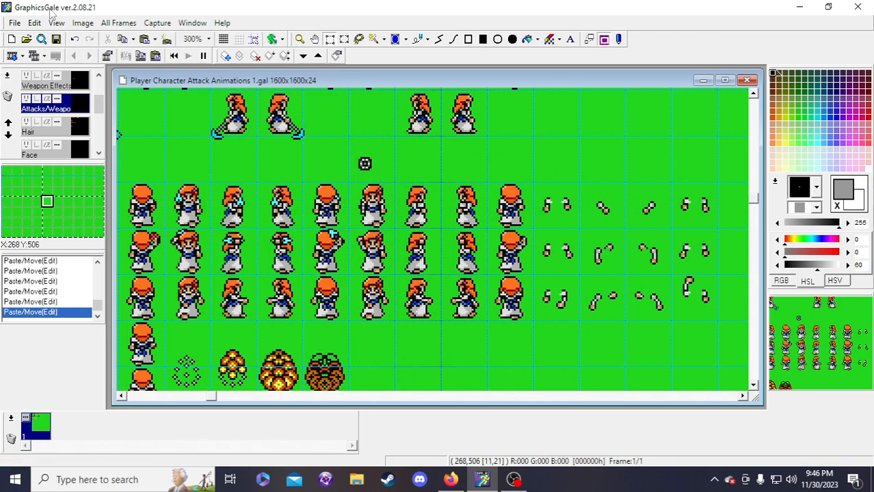
- Place a copy of the trimmed ring slice just right of the full ring in the empty cell above the poses
left_click_drag(356, 214, 385, 170)
key("Right")
key("Right")
key("Right")
key("Right")
key("Right")
key("Right")
key("Right")
key("Right")
key("Right")
key("Right")
key("Right")
key("Right")
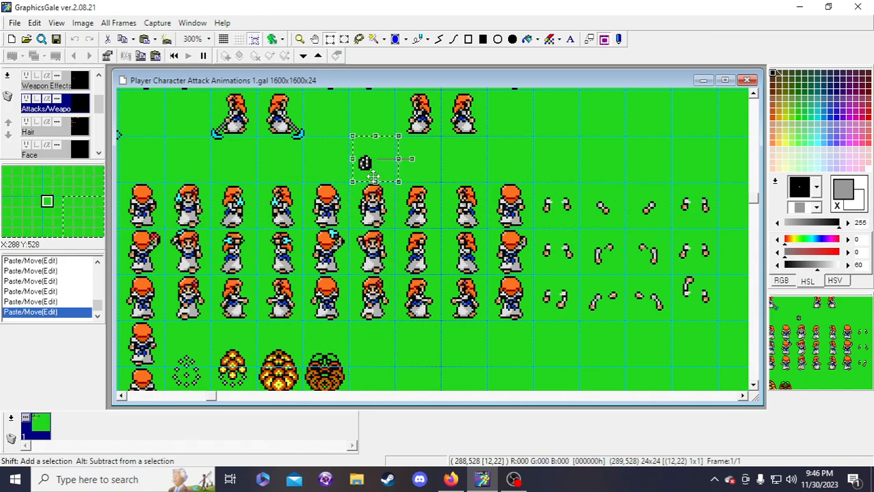
key("Left")
key("Left")
key("Left")
key("Left")
left_click(480, 190)
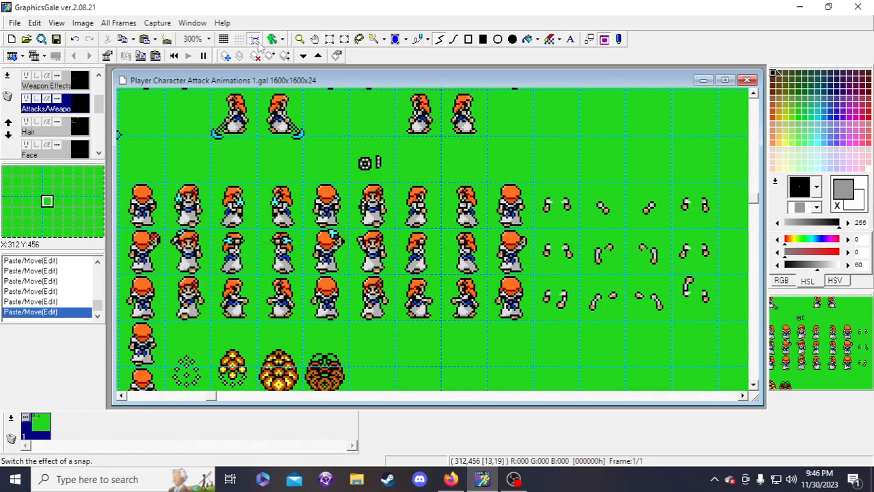
- Add black outline pixels to the ring slice on the first new front-view pose with the Connect Line tool
right_click(774, 77)
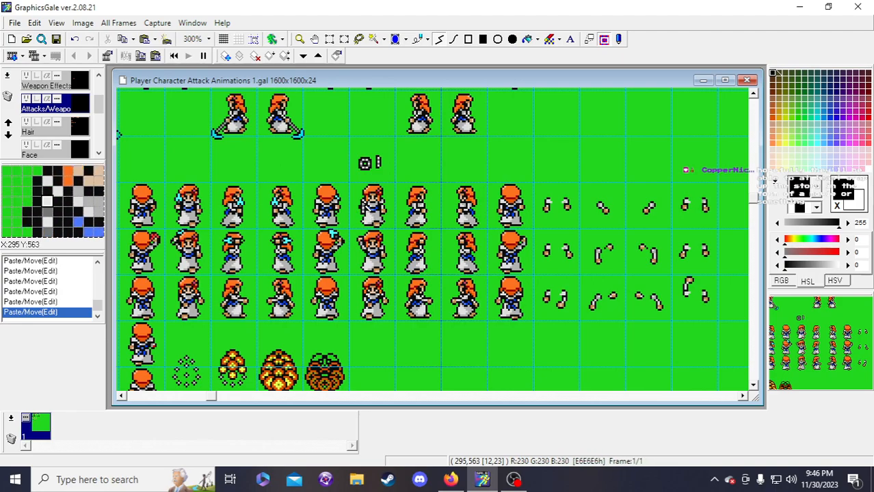
left_click(364, 205)
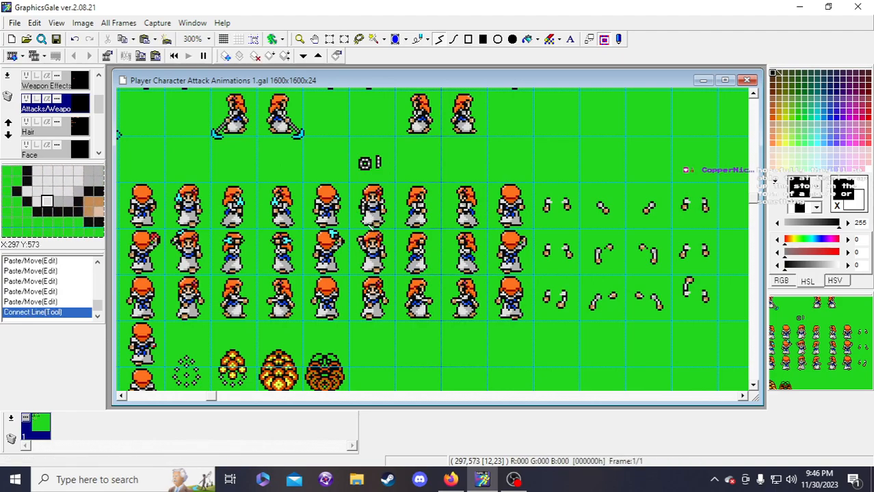
left_click(362, 210)
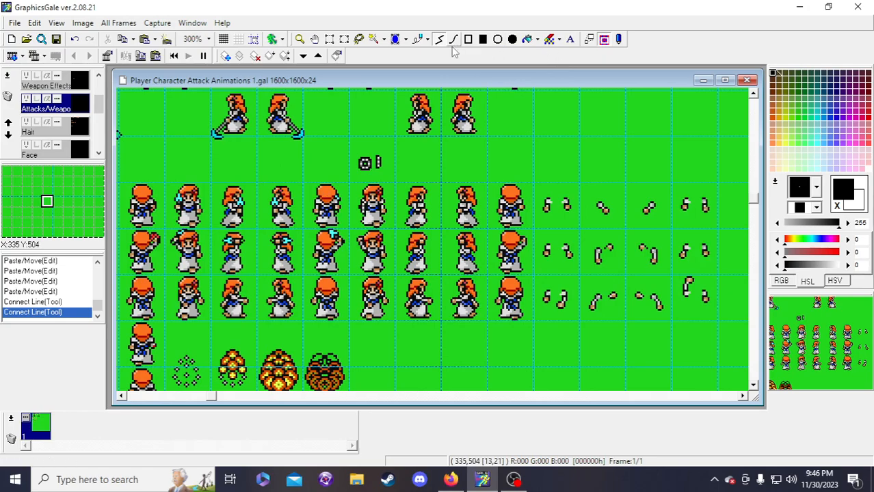
- Adjust the ring slice's placement on the first new front-view pose, using an 11×15 px selection at 293,558
left_click(330, 39)
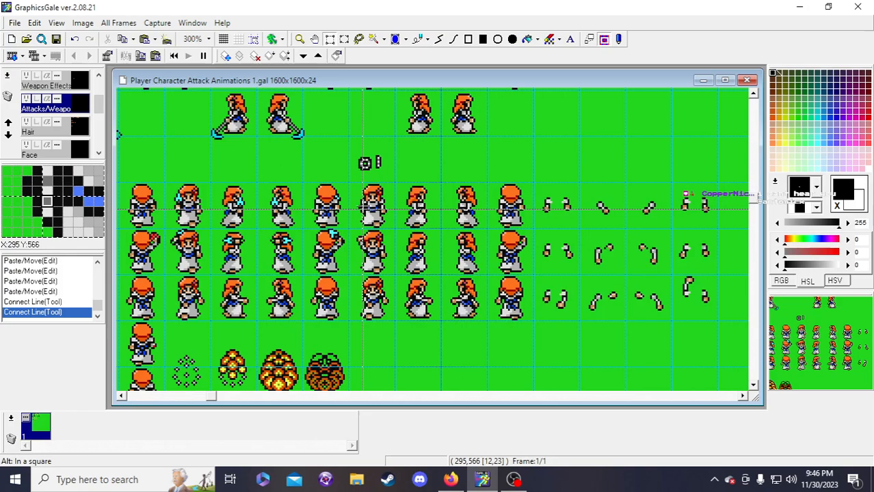
left_click_drag(362, 207, 419, 114)
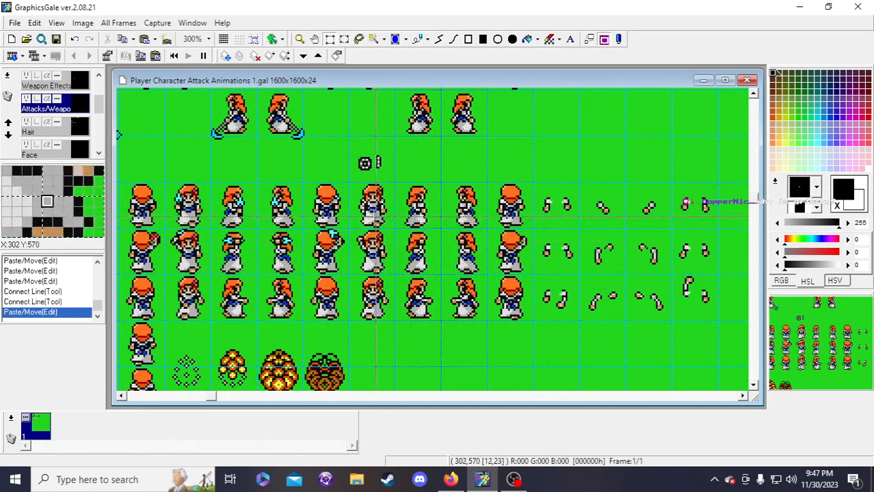
left_click_drag(356, 194, 379, 227)
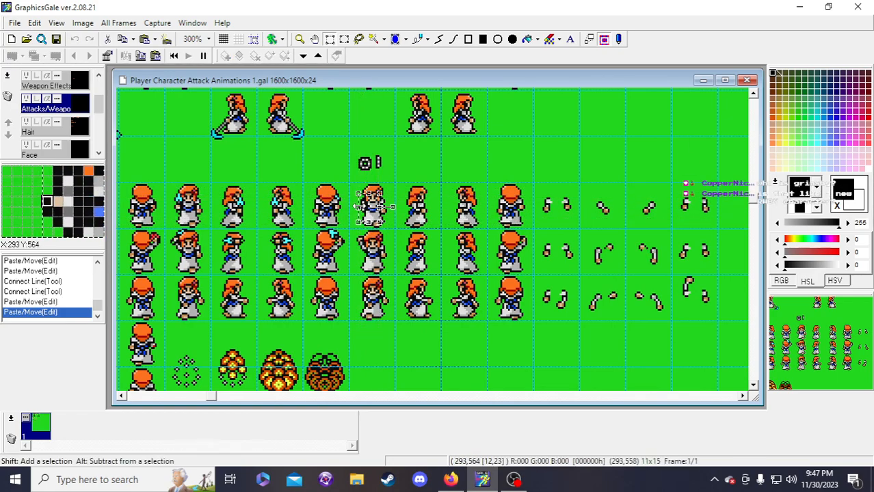
left_click(404, 188)
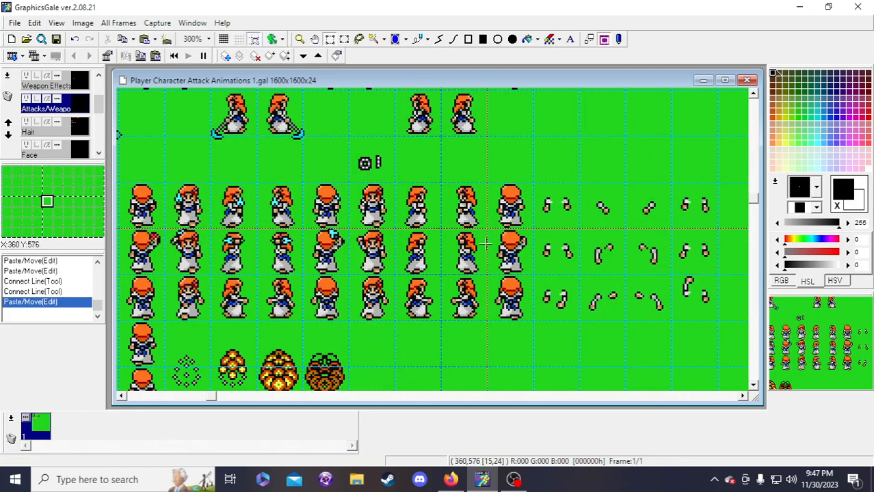
- Place the contents of the first new front-view pose's 24×24 px weapon cell in the cell directly below, at 288,576
left_click_drag(348, 183, 391, 228)
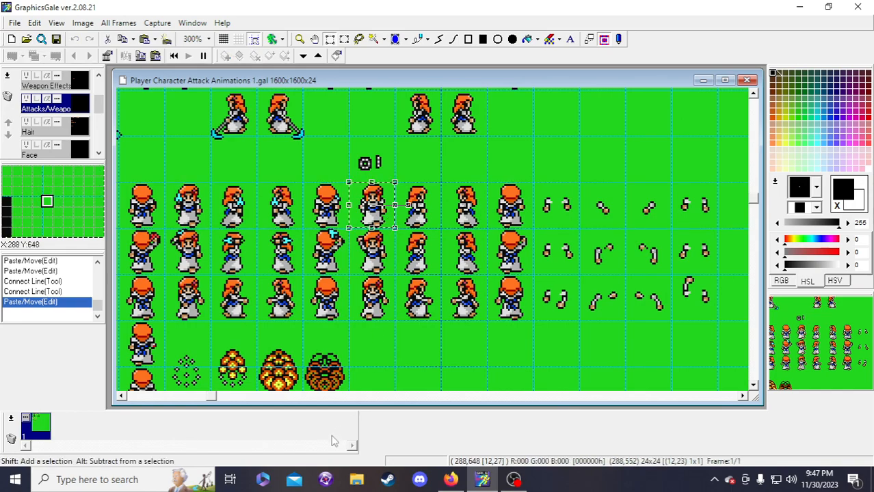
left_click_drag(213, 398, 199, 397)
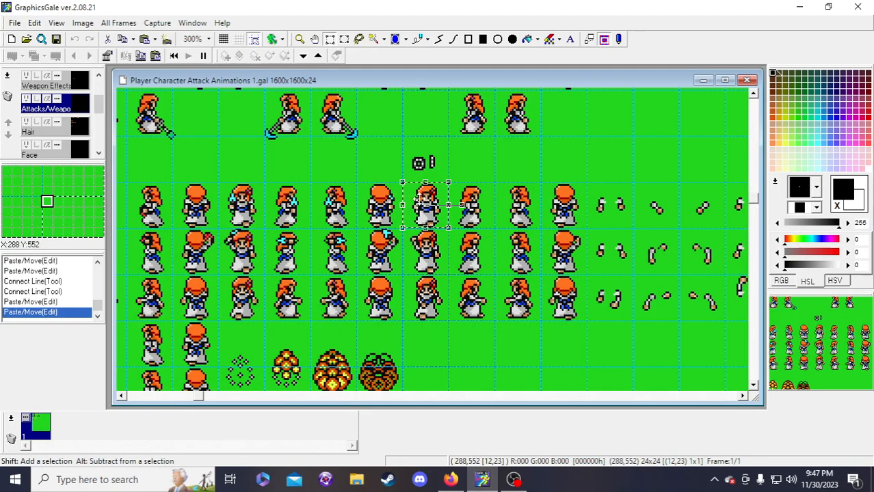
left_click_drag(429, 196, 431, 240)
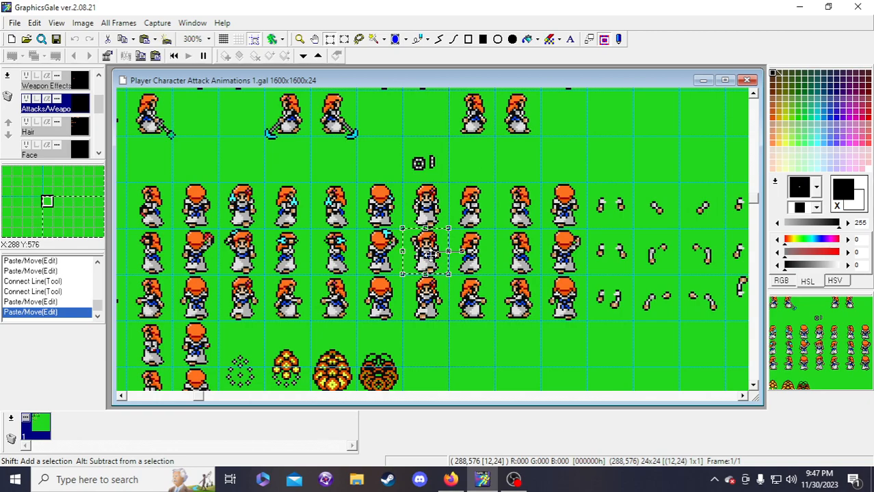
left_click(428, 118)
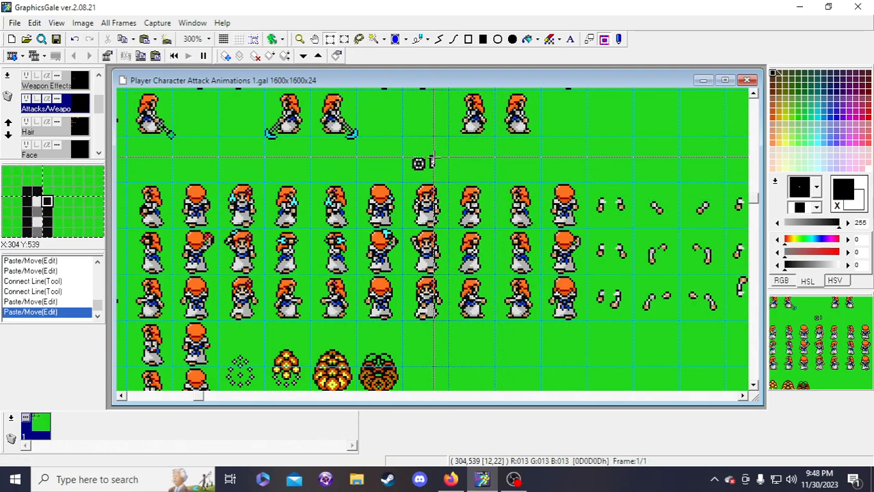
- Adjust the pixels of the spare ring slice beside the full ring in the empty cell above the poses
left_click_drag(429, 158, 430, 159)
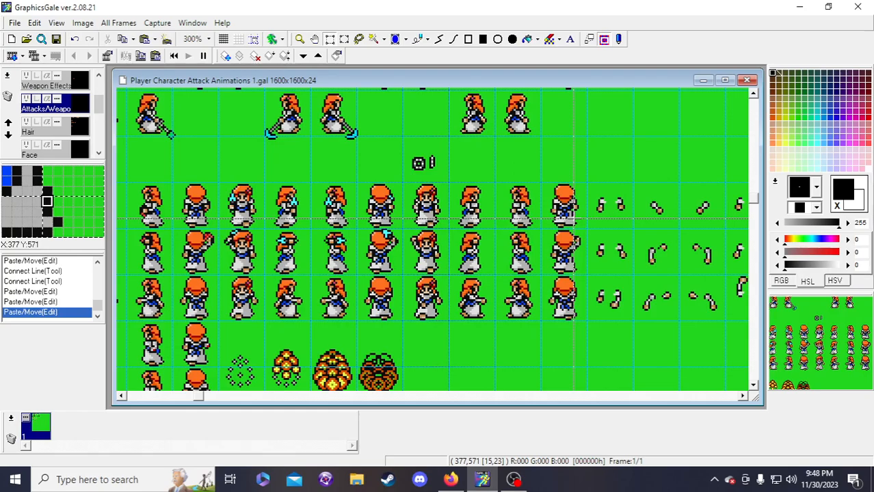
left_click(430, 164)
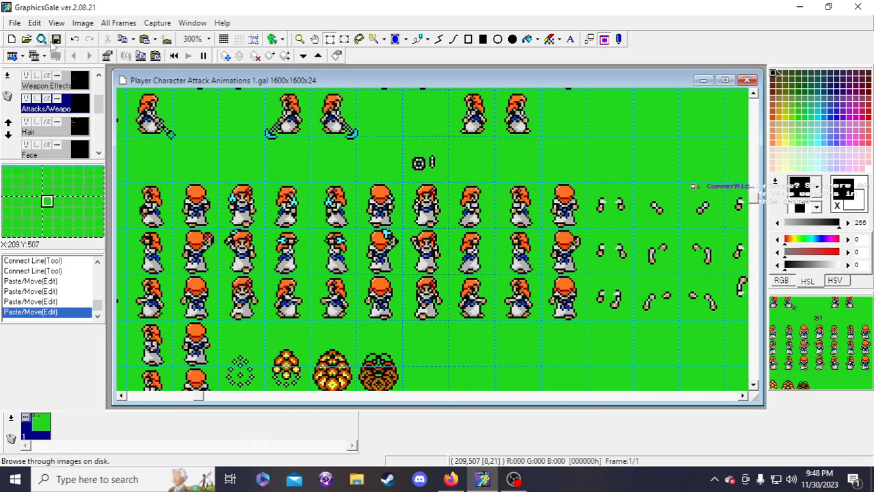
left_click_drag(429, 152, 443, 173)
- Copy the full ring in an 11×12 px selection onto the second new front-view pose at 289,575
left_click_drag(404, 149, 427, 175)
left_click(419, 164)
left_click_drag(415, 217, 422, 238)
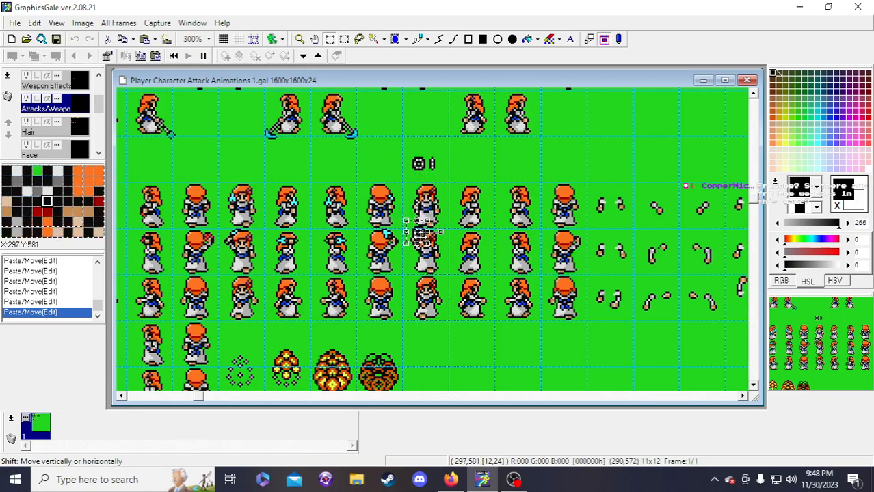
scroll(421, 238, "up", 2)
key("Up")
key("Up")
key("Down")
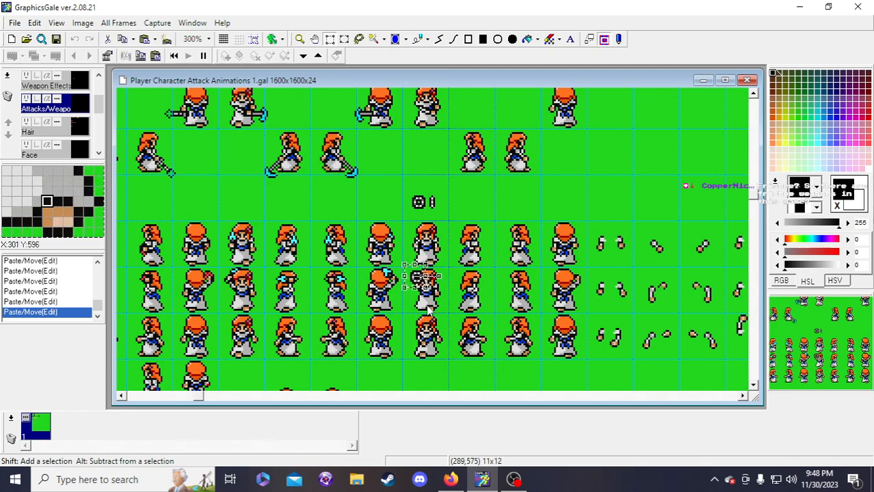
- Nudge the copied ring over the raised hand of the second new front-view pose and fix it at 287,573
key("Left")
key("Up")
key("Left")
key("Left")
key("Up")
key("Up")
key("Up")
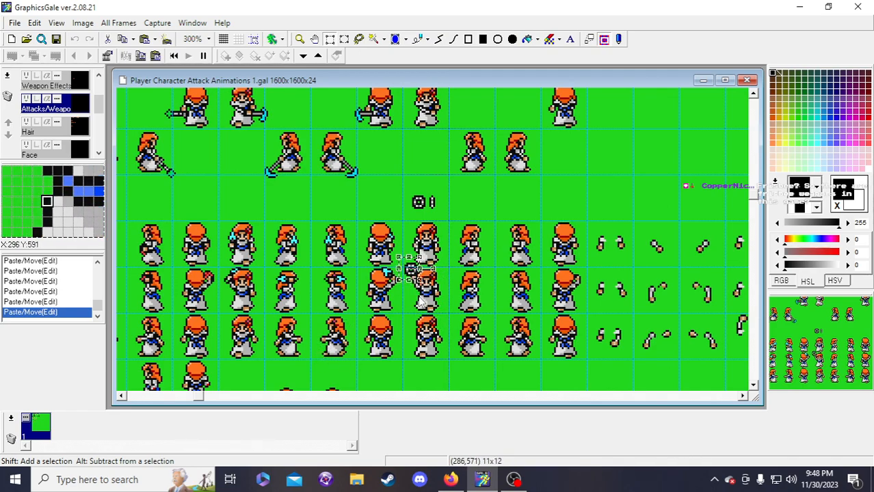
key("Right")
key("Down")
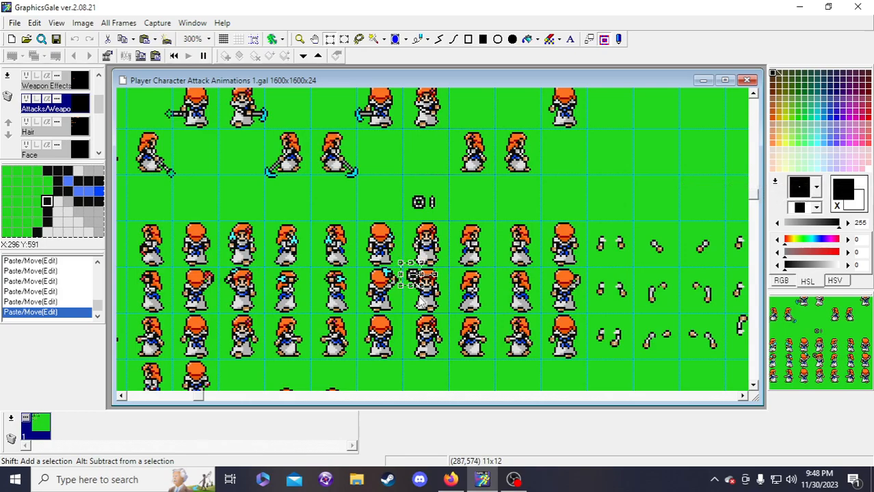
key("Left")
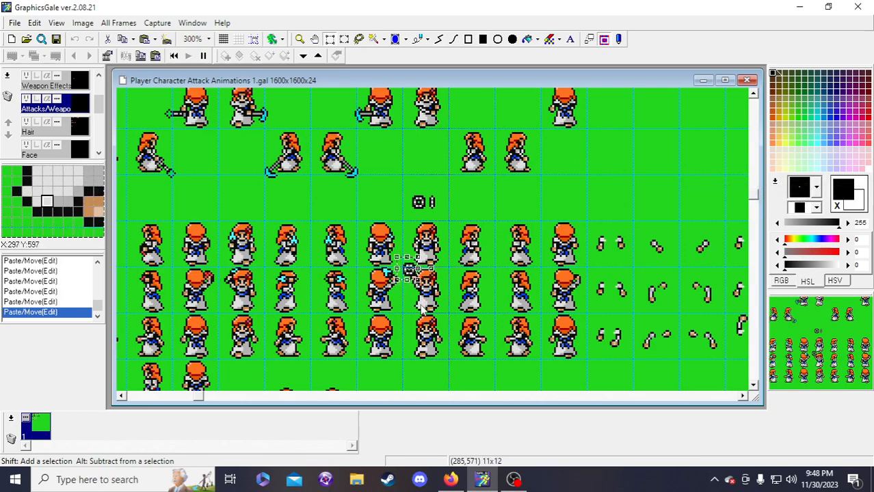
key("Down")
key("Right")
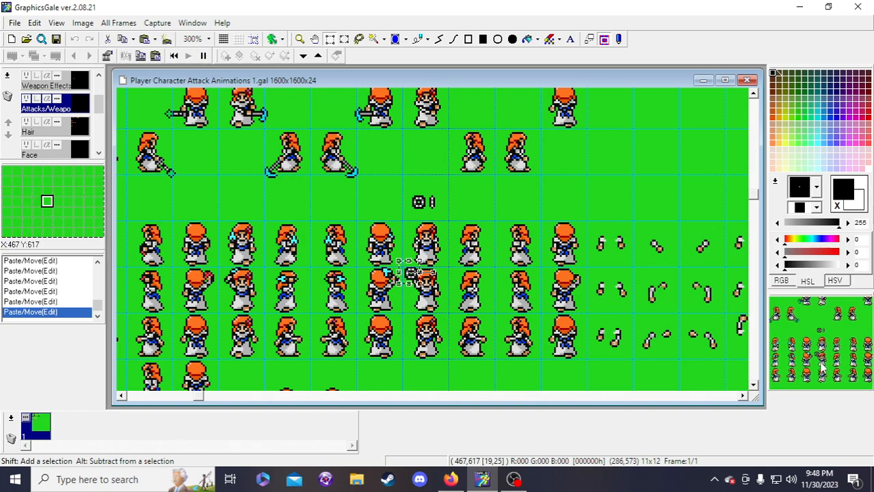
key("Right")
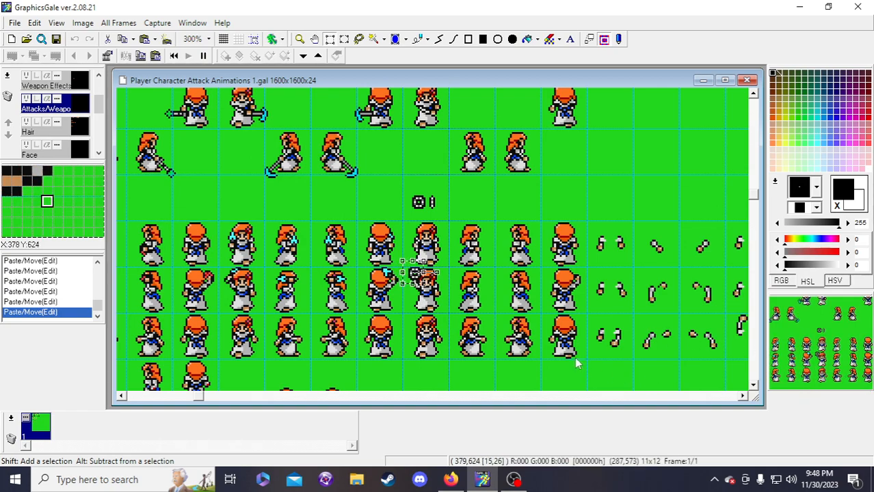
key("Up")
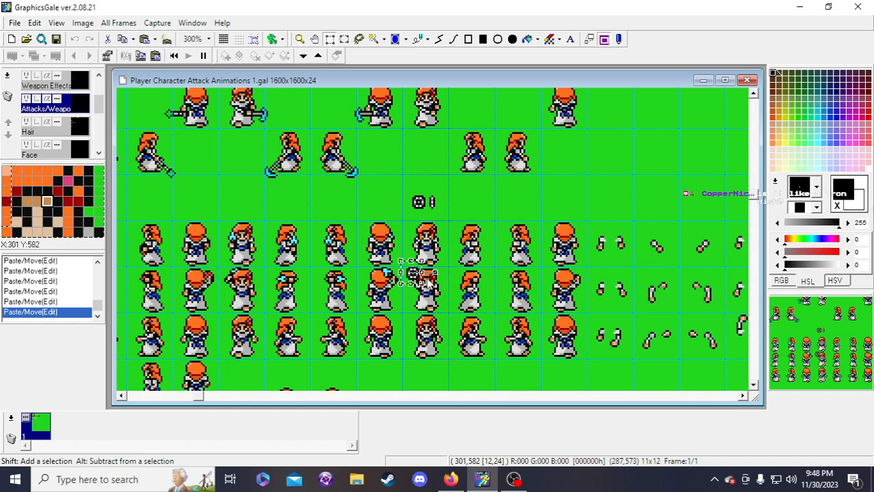
key("Right")
key("Right")
key("Right")
key("Right")
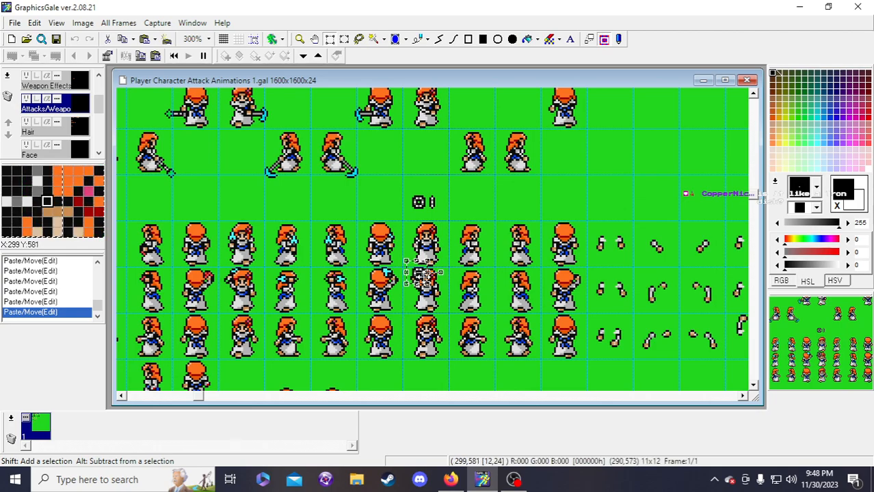
key("Left")
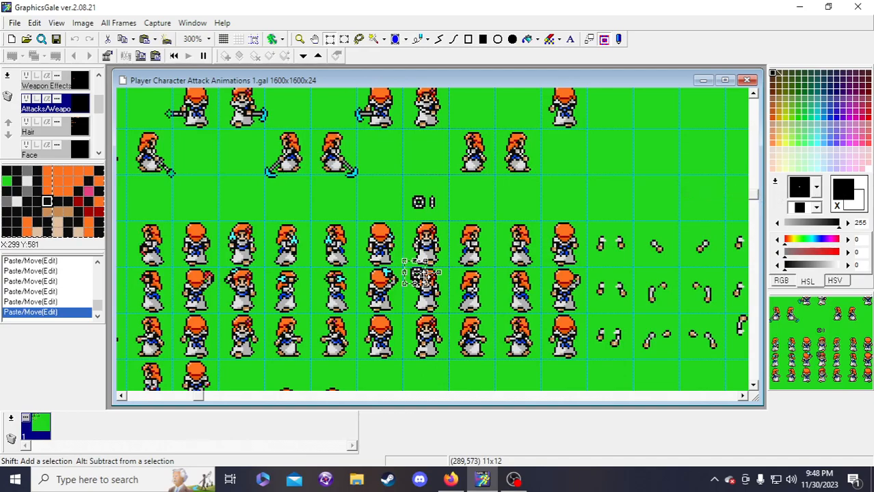
key("Left")
key("Up")
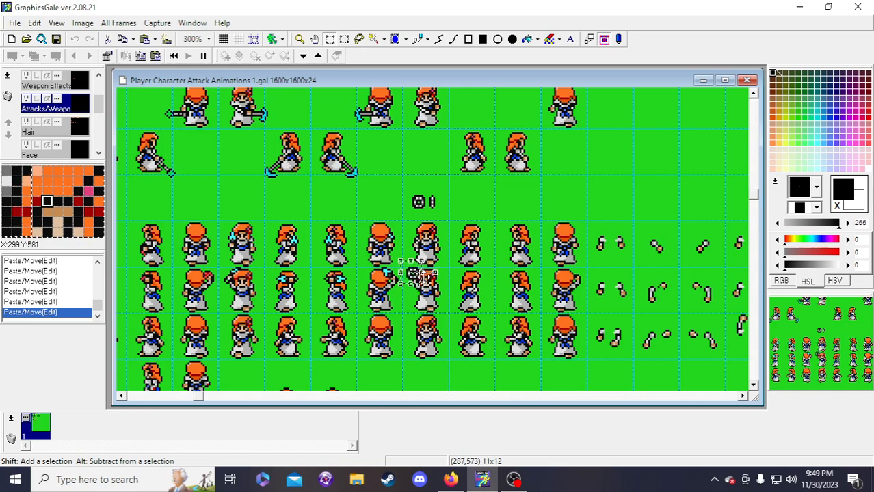
left_click(544, 157)
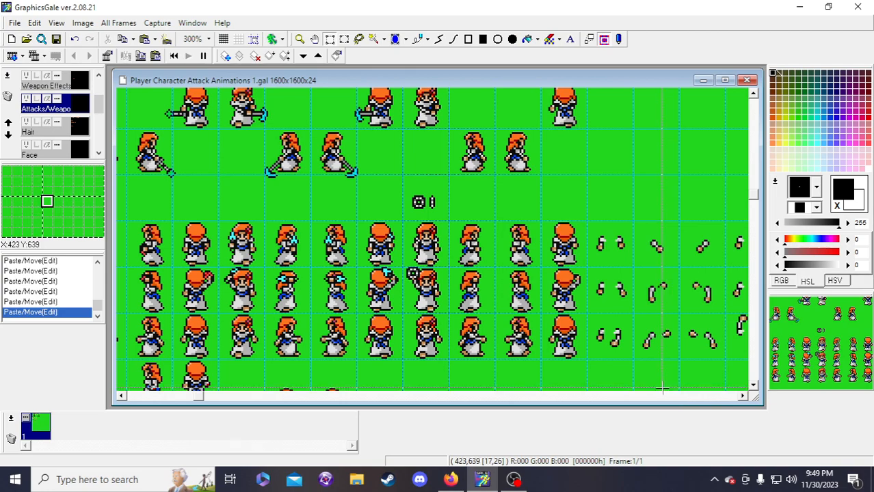
- Shift the 22×17 px area containing the ring on the second front-view pose one pixel sideways, to 287,573
key("ctrl+z")
left_click_drag(394, 259, 438, 293)
key("ctrl+v")
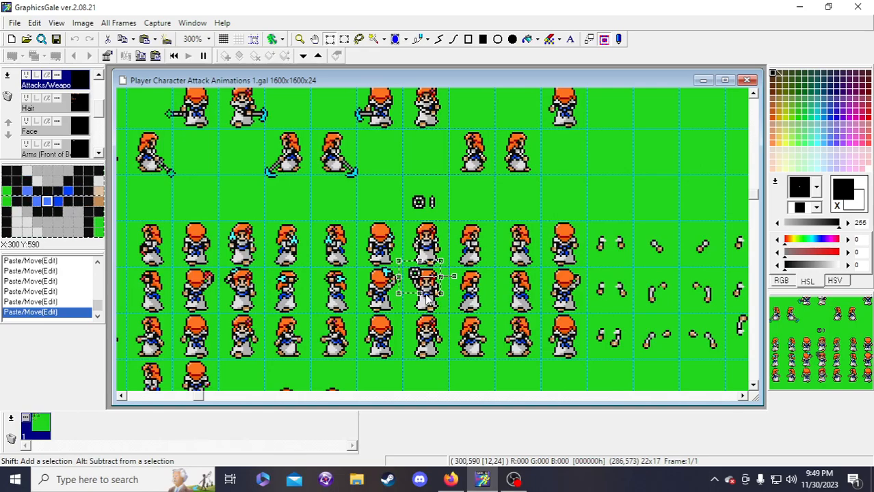
key("Up")
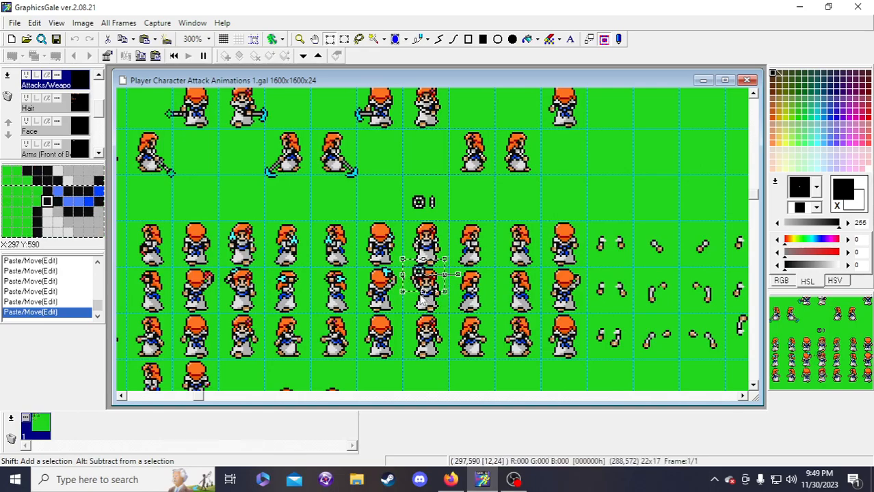
key("Left")
key("Down")
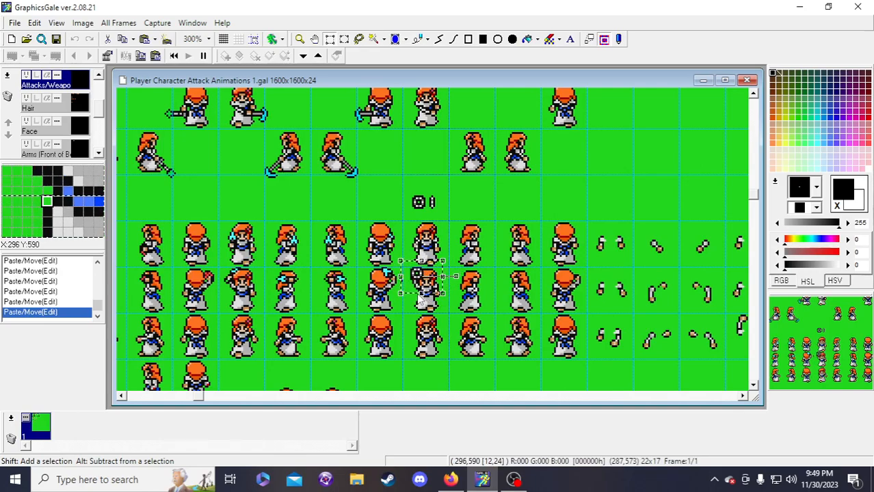
key("Return")
- Toggle the weapon layer's visibility and undo the latest moves to compare ring positions, then redo the ring's one-pixel shift
left_click_drag(413, 275, 413, 281)
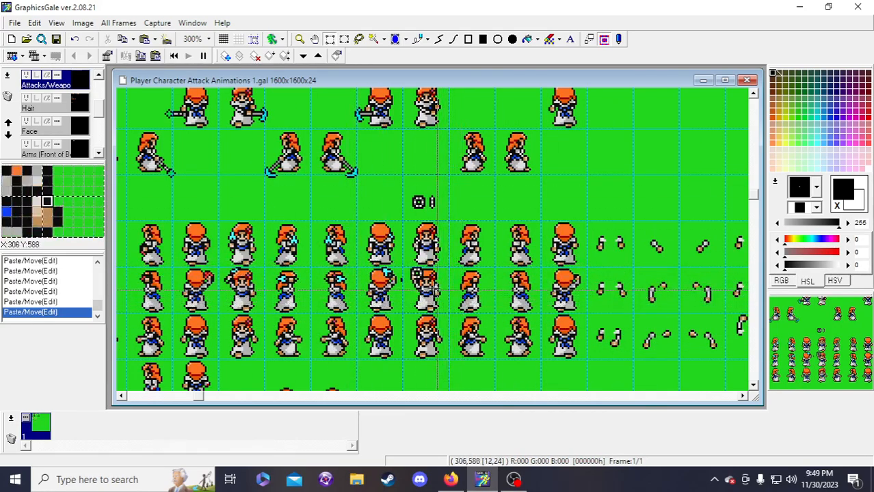
left_click(26, 75)
left_click(26, 75)
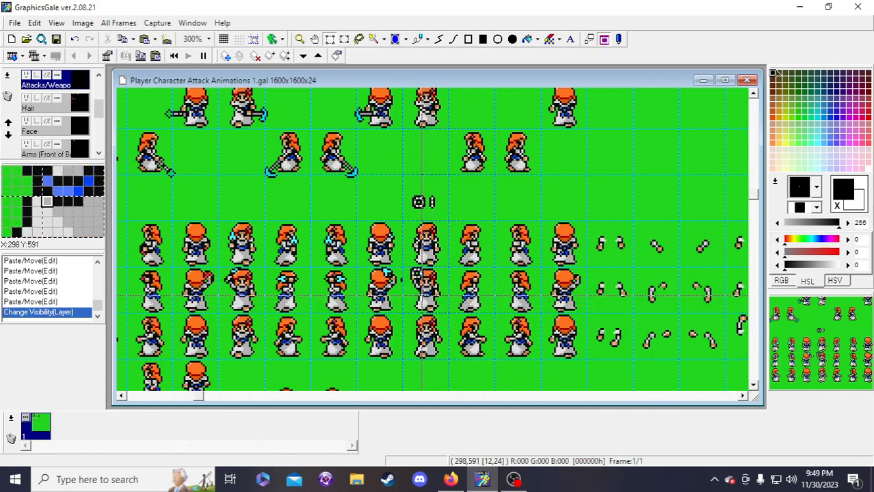
key("ctrl+z")
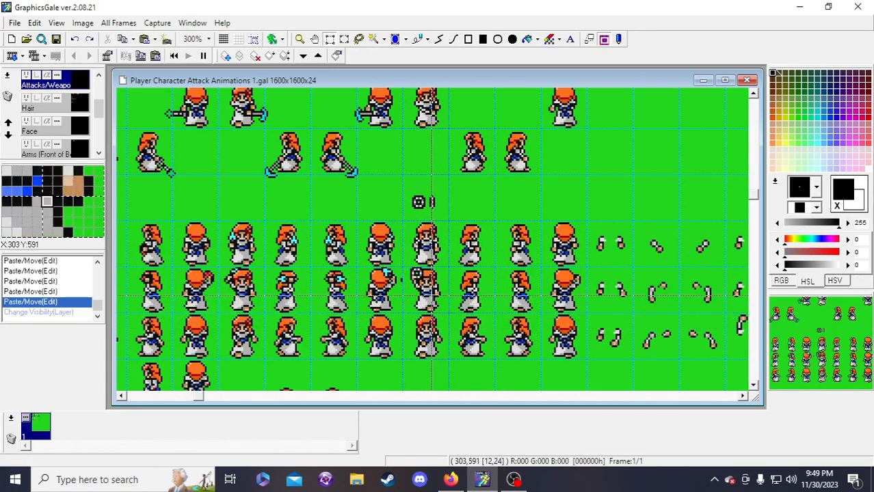
key("ctrl+z")
key("ctrl+z")
key("ctrl+z")
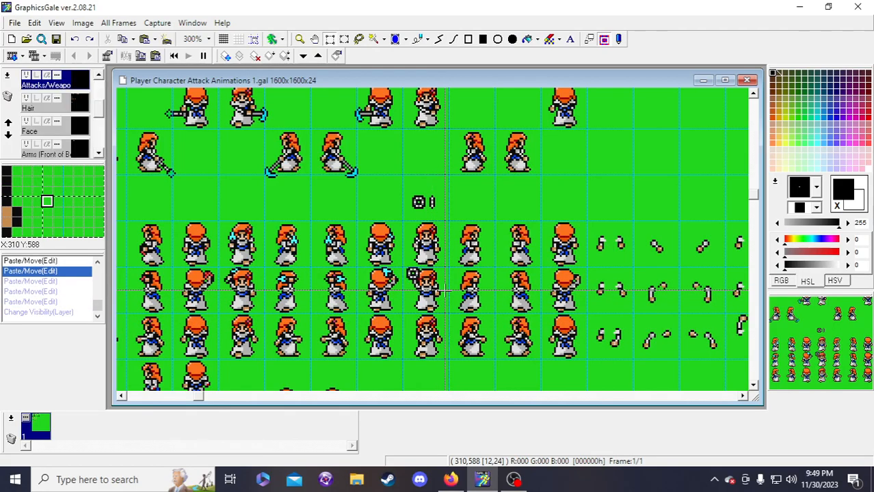
key("ctrl+y")
- Move the stray black pixels beside the ring back toward the neighbouring back-view pose's weapon, and hide the Attacks/Weapons layer
left_click_drag(397, 277, 404, 285)
key("Left")
left_click(405, 287)
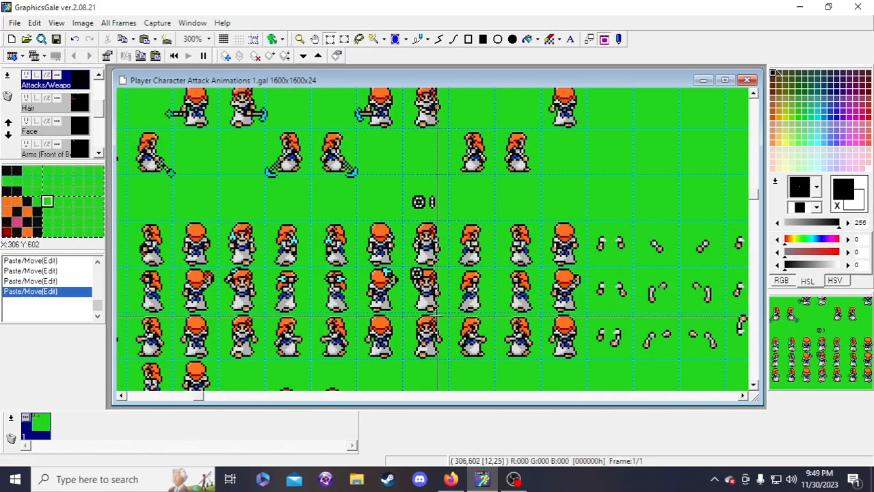
left_click(416, 275)
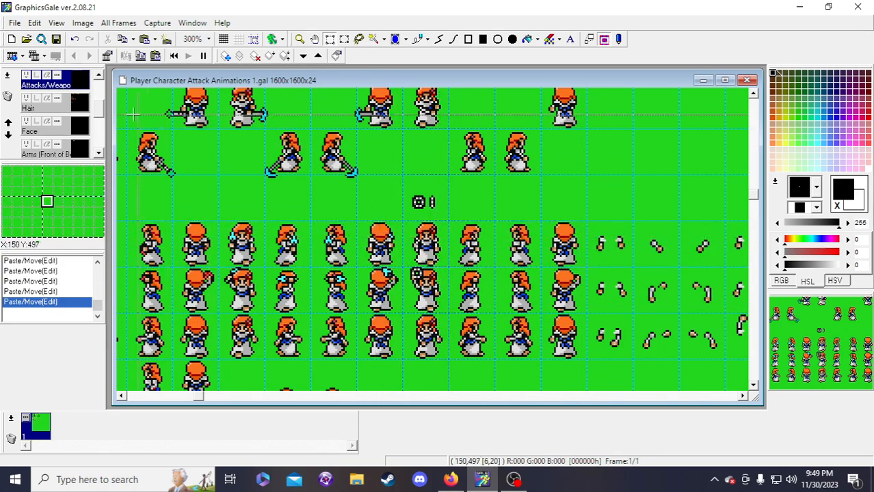
left_click(27, 77)
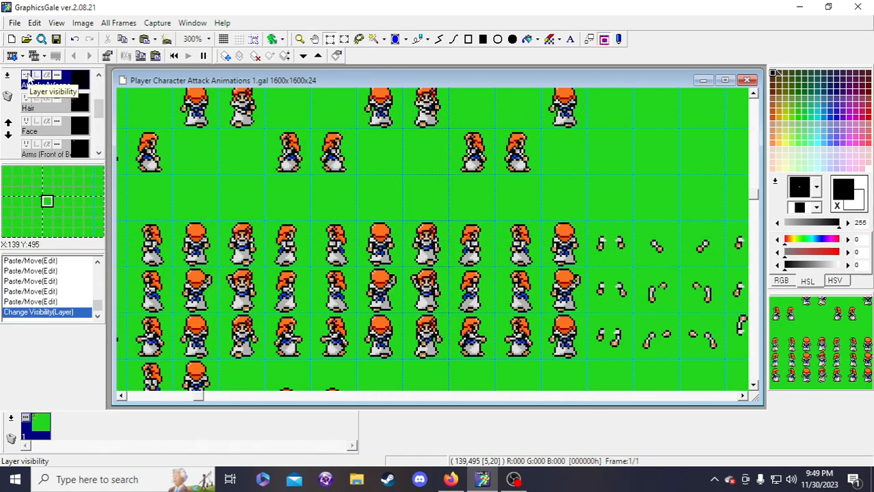
- Select the 9×6 px weapon-layer area at 295,580 over the second front-view pose's raised hand and shift it, toggling layer visibility to locate the hand
left_click(28, 77)
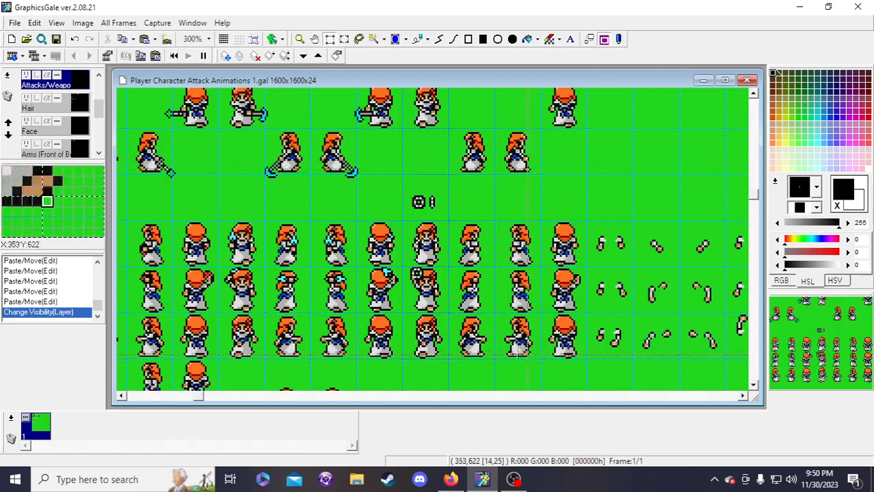
left_click(26, 76)
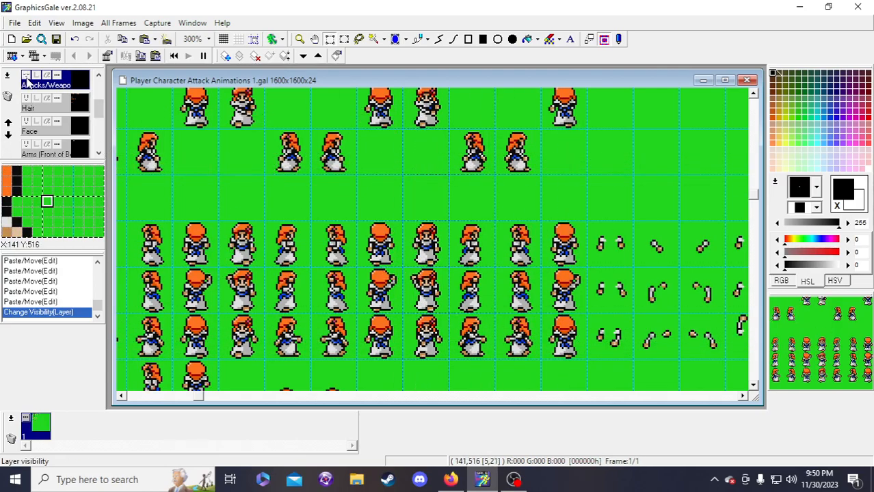
left_click_drag(423, 276, 435, 286)
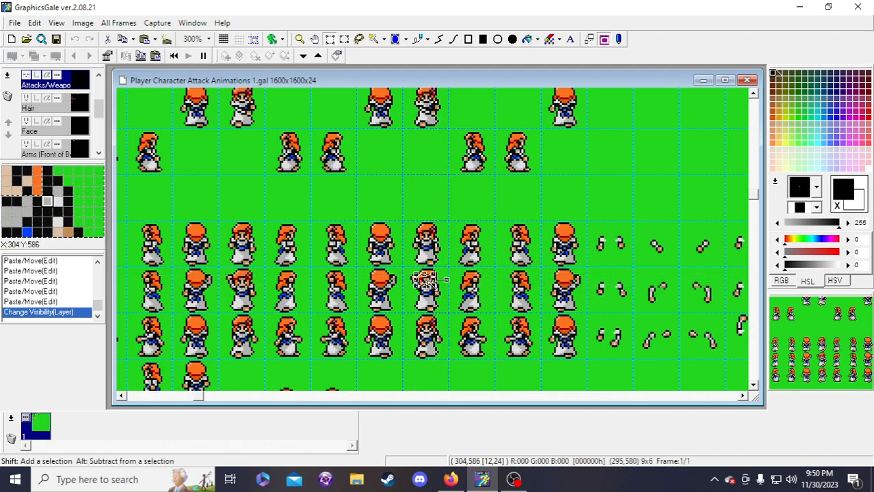
left_click(26, 76)
left_click(318, 216)
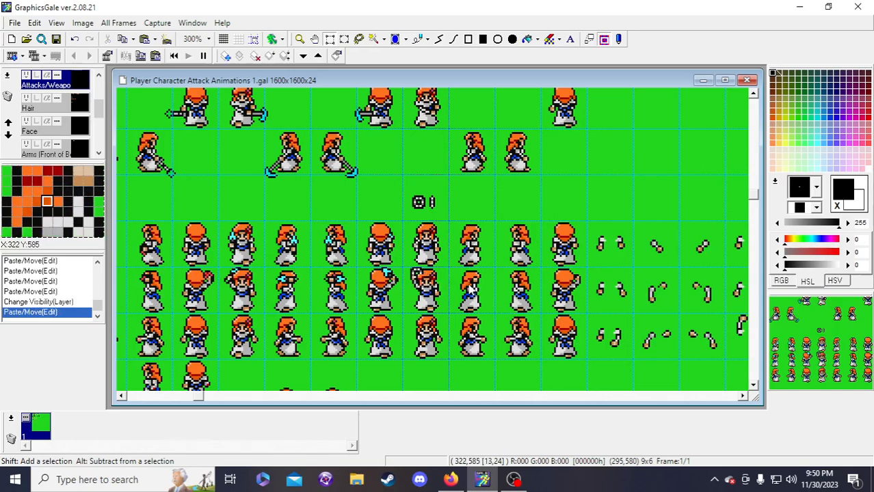
- Move the ring's small pieces beside the raised hand and draw near-black 0D0D0D outline pixels around 292,581
left_click_drag(415, 273, 432, 276)
left_click(422, 271)
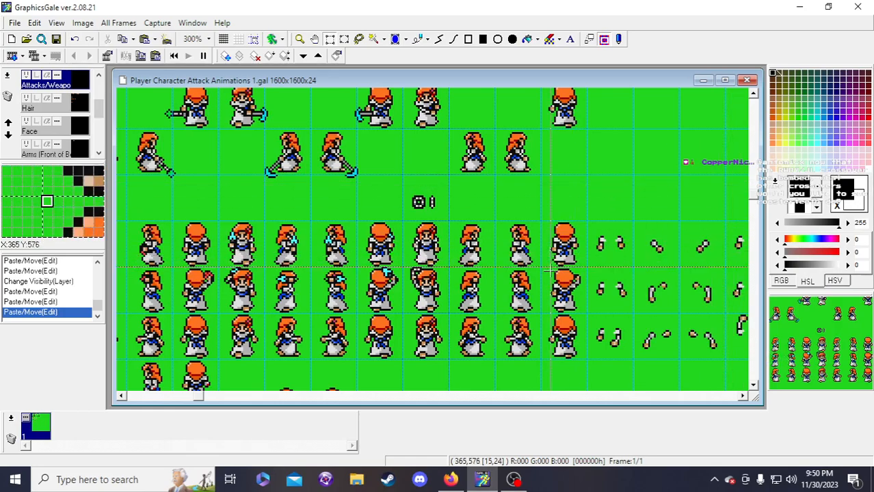
left_click_drag(414, 276, 417, 281)
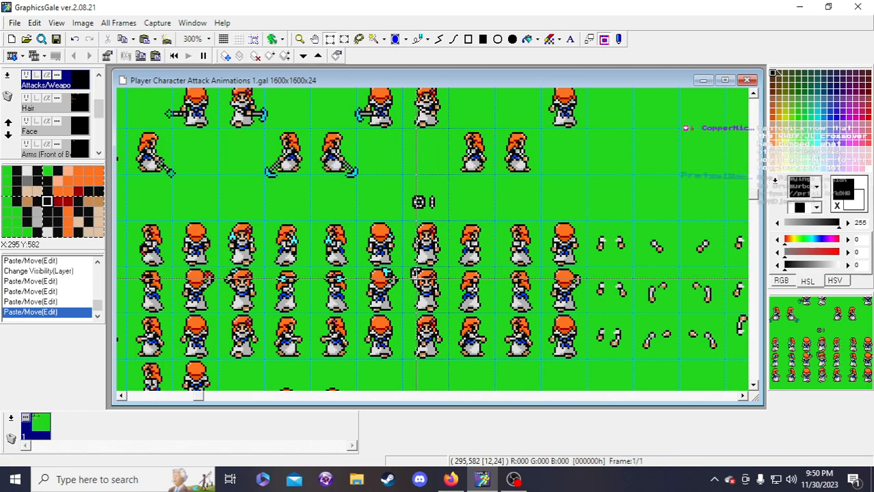
left_click(416, 278)
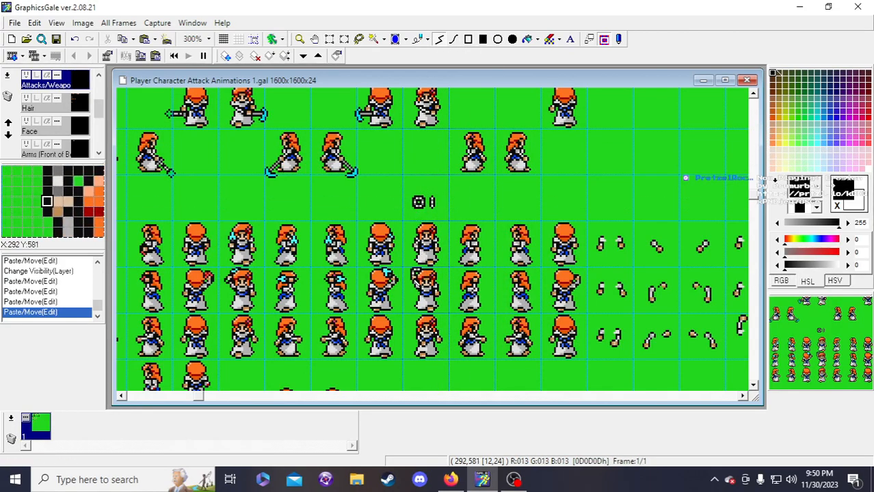
left_click(415, 277)
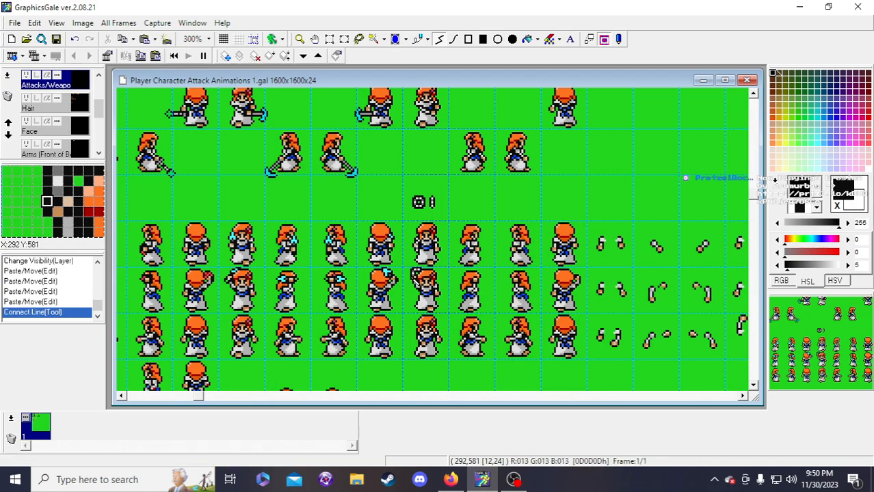
double_click(415, 277)
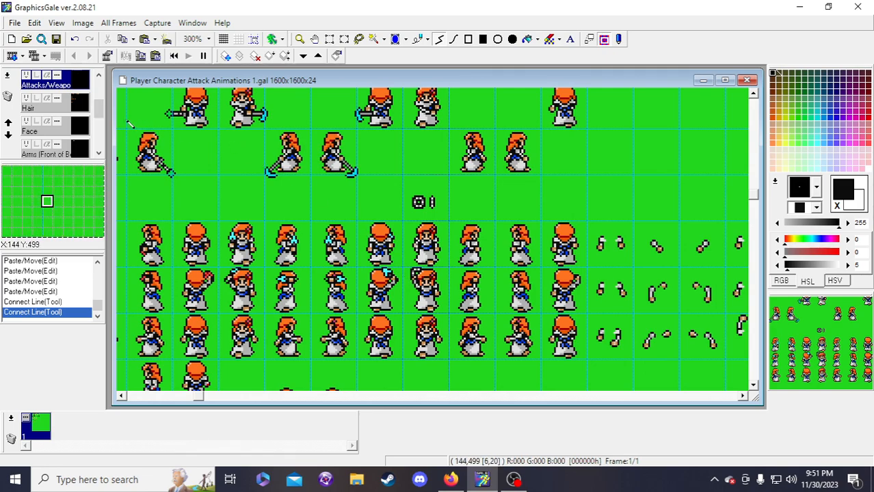
- With the Attacks/Weapons layer temporarily hidden, recolour the raised hand's pixel at 294,582 in tan C78C52 on the front arms layer
left_click(27, 76)
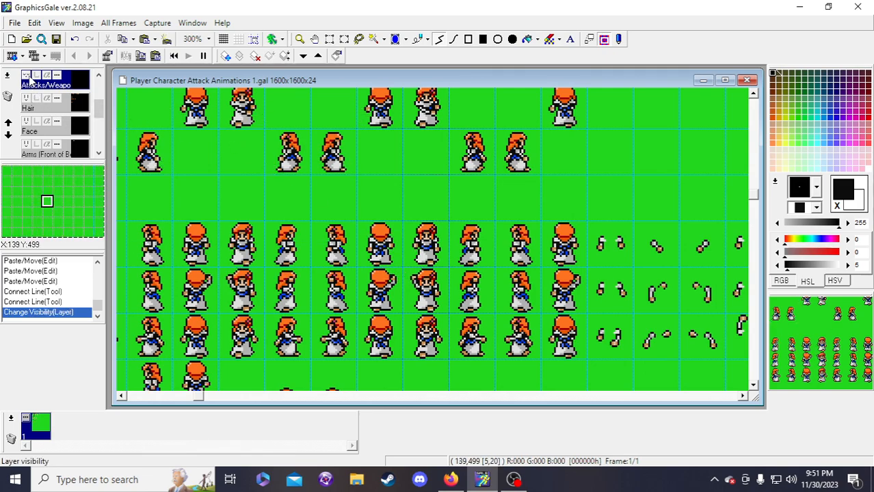
right_click(418, 282)
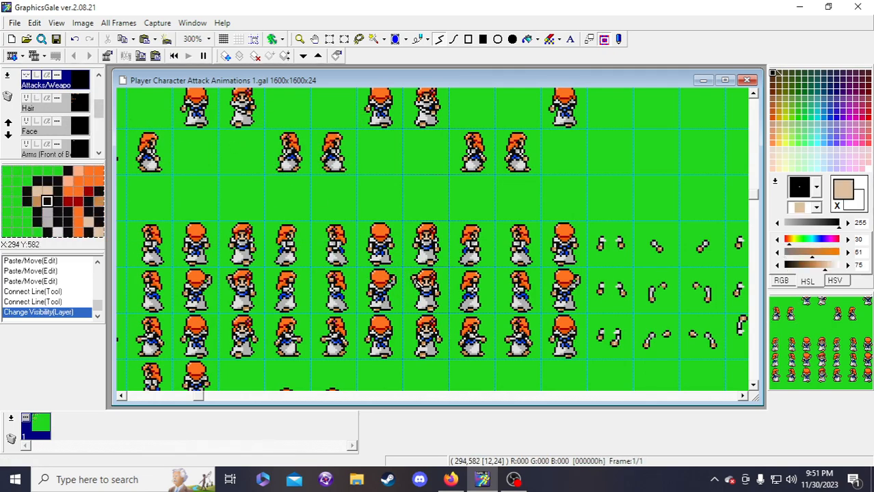
left_click(419, 283)
left_click(482, 281)
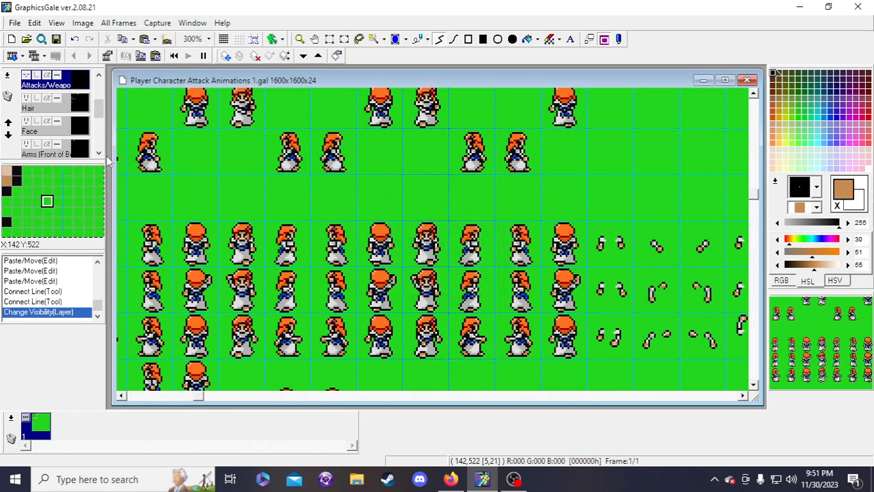
scroll(56, 142, "down", 2)
left_click(56, 108)
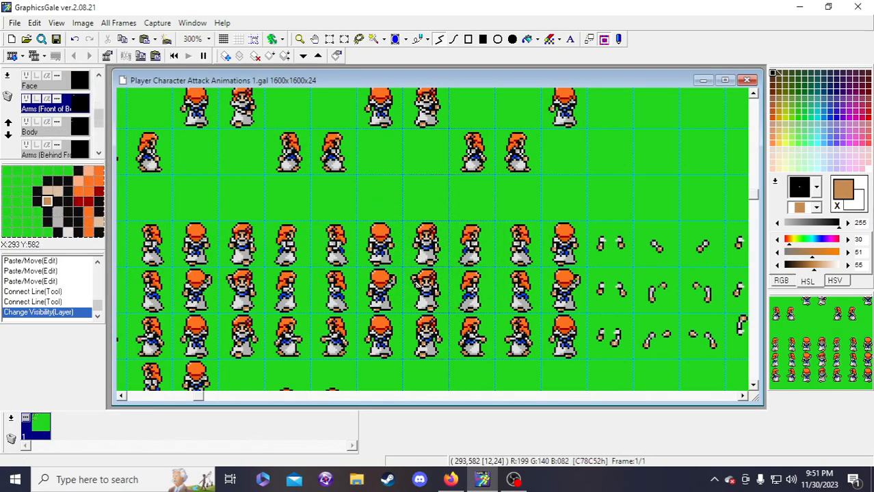
left_click(418, 282)
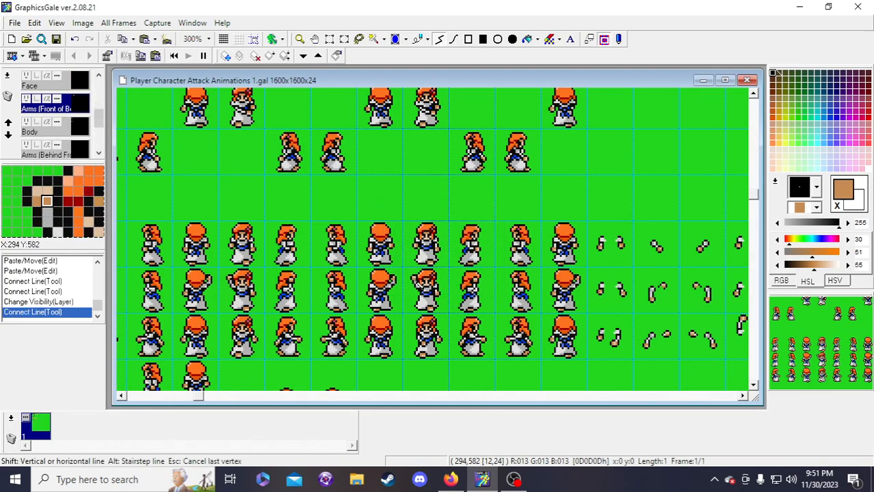
scroll(30, 123, "up", 3)
left_click(26, 100)
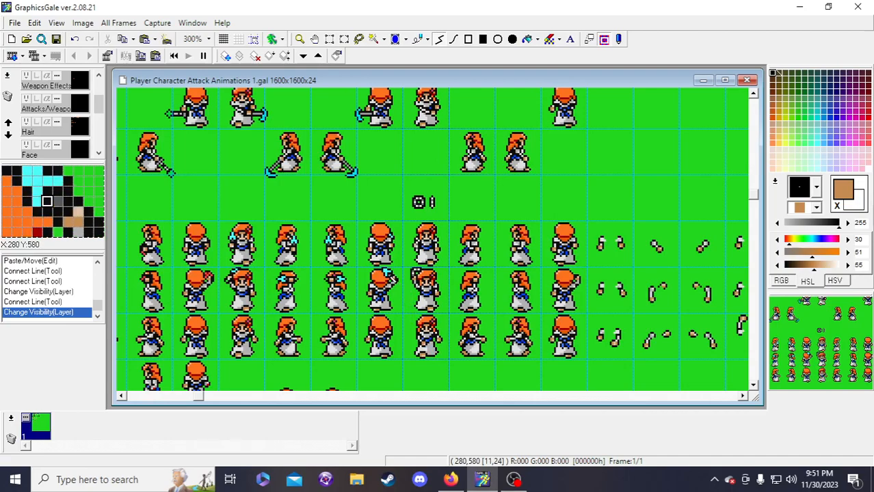
left_click(329, 39)
scroll(48, 110, "up", 1)
scroll(73, 114, "down", 5)
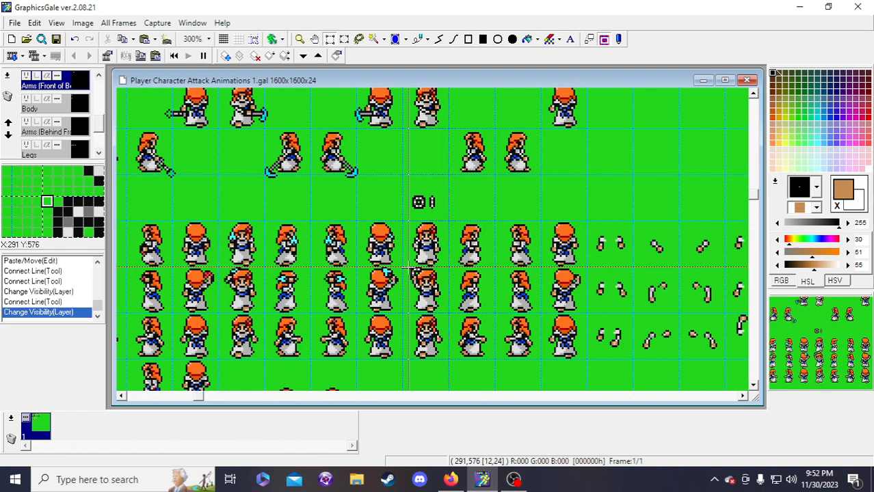
left_click_drag(409, 272, 444, 308)
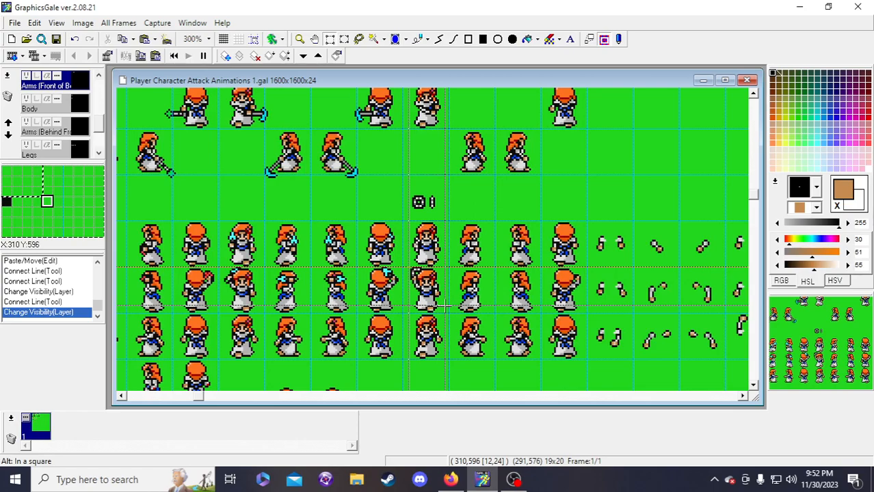
left_click_drag(445, 308, 425, 293)
key("ctrl+z")
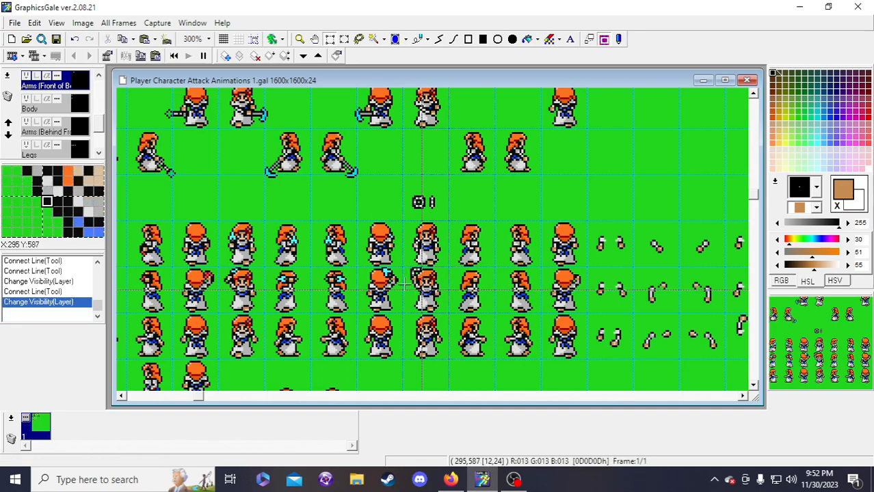
- On the Attacks/Weapons layer, shift the 19×15 px area containing the second front-view pose's ring one pixel left to 289,576
scroll(68, 130, "up", 1)
scroll(69, 130, "up", 2)
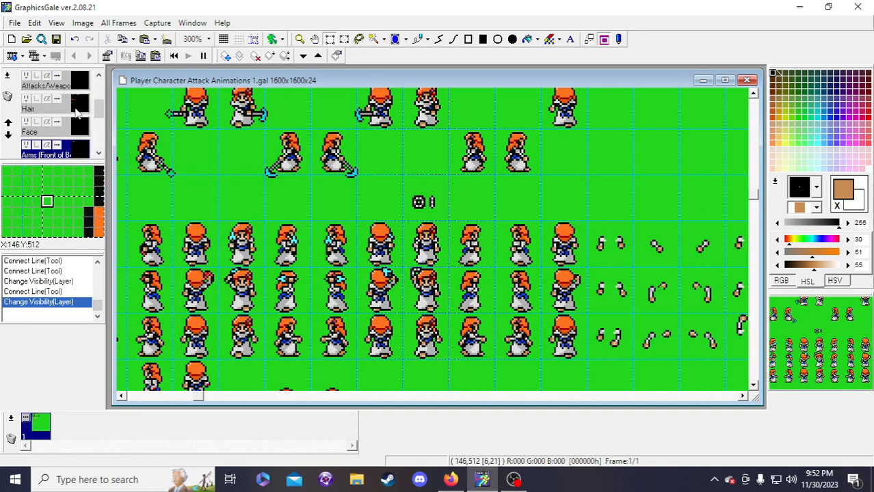
scroll(67, 111, "up", 1)
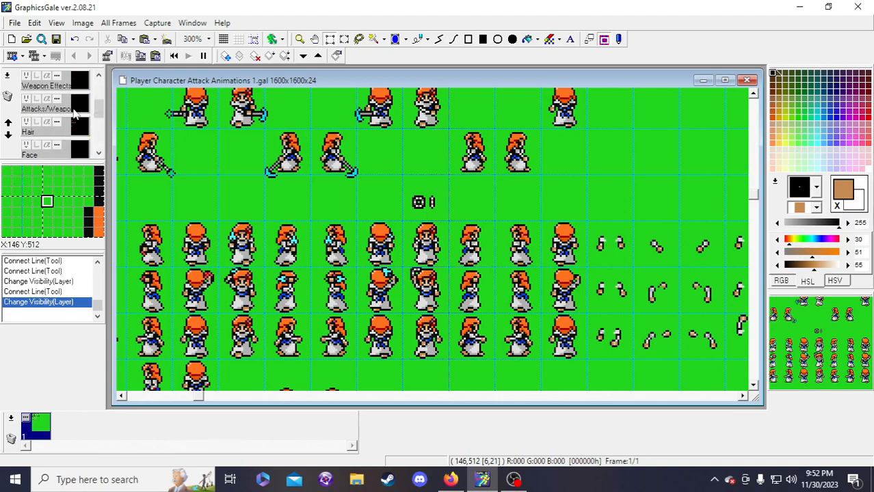
left_click(73, 109)
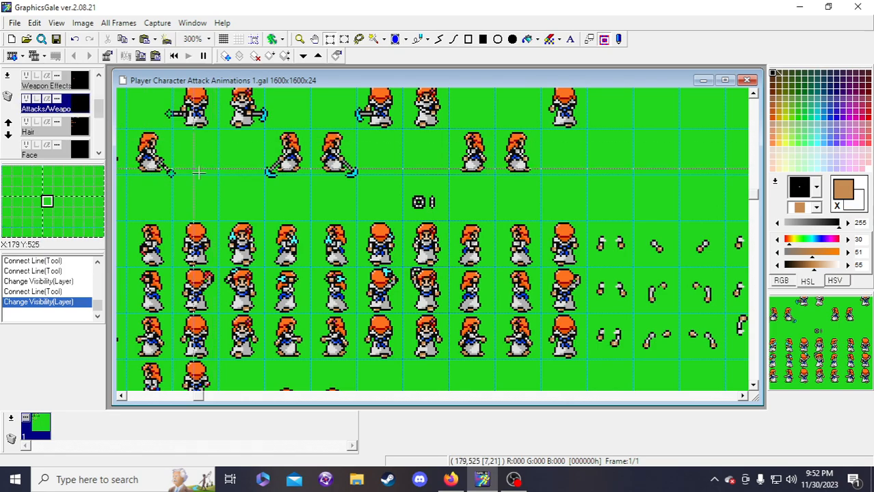
scroll(67, 126, "down", 2)
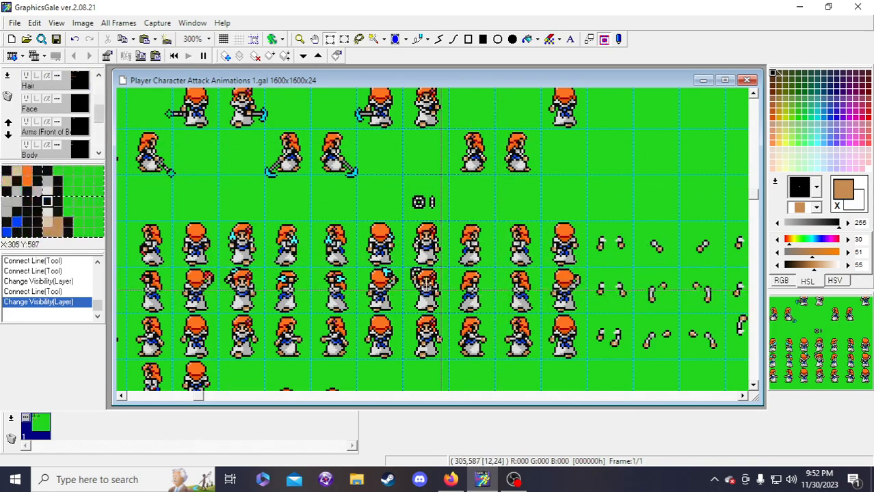
left_click_drag(408, 269, 445, 296)
scroll(93, 135, "up", 3)
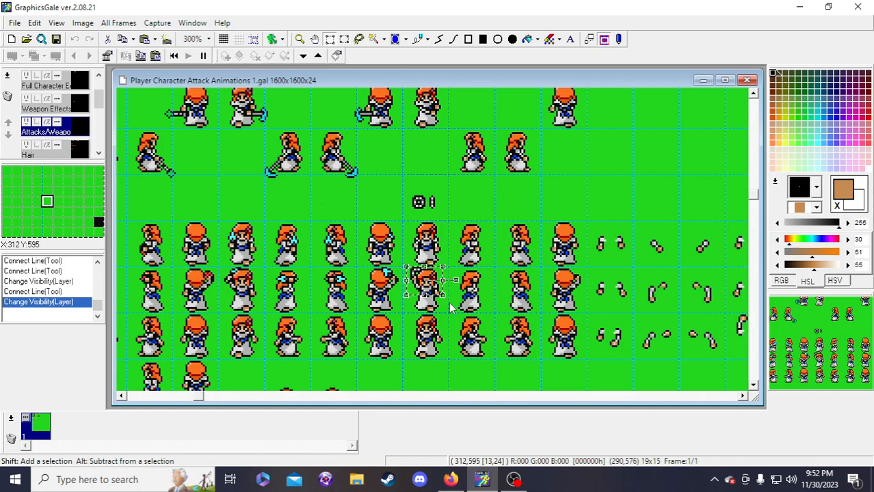
key("Left")
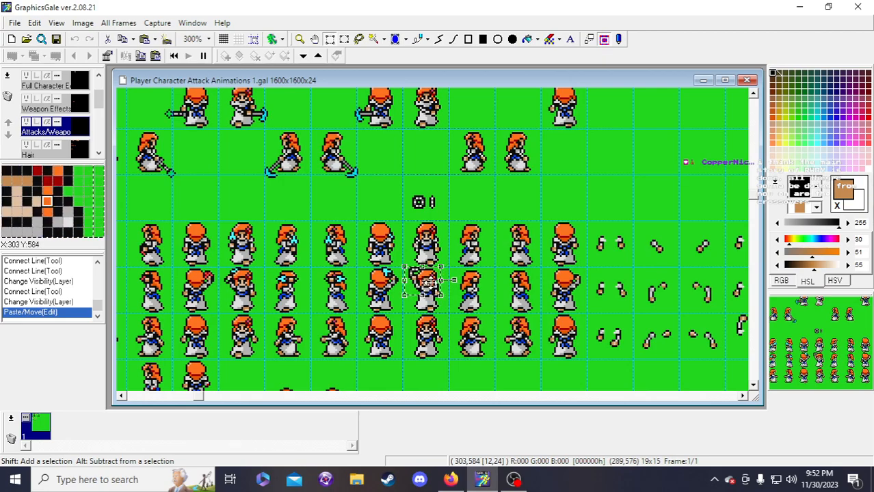
- Nudge the ring on the second front-view pose one more pixel left and fix it in place
left_click(432, 297)
left_click_drag(415, 277, 434, 290)
key("Left")
left_click(448, 322)
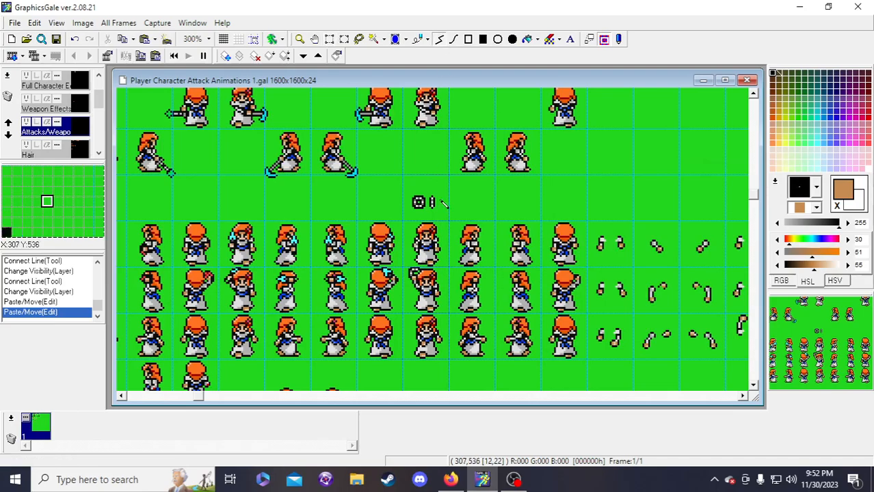
- Retouch the ring's shading beside the raised hand using light-grey and near-black colours sampled from the weapon
right_click(413, 271)
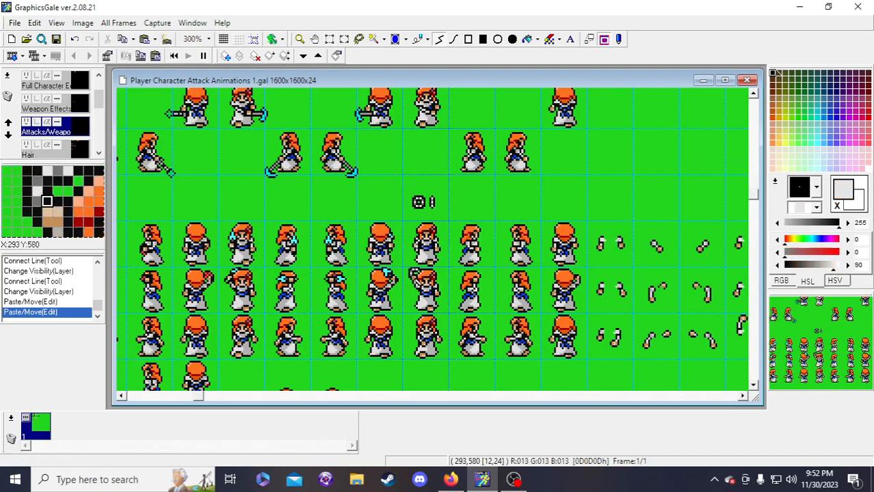
left_click(412, 277)
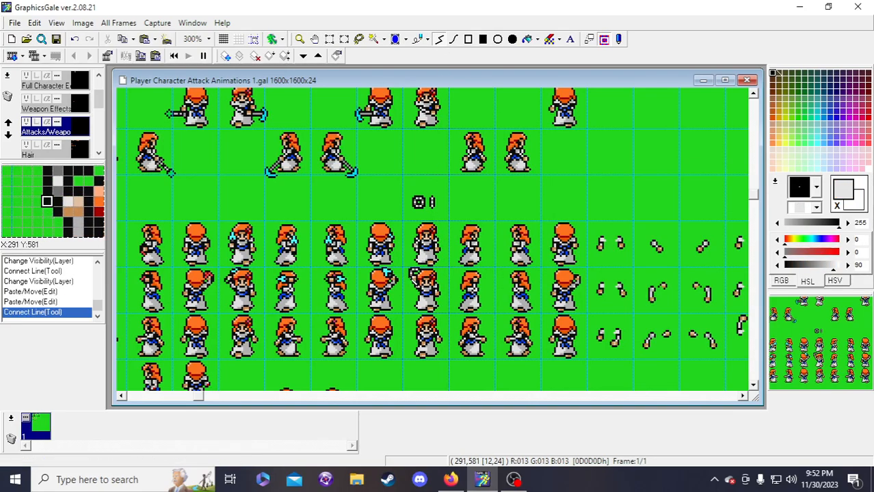
right_click(410, 278)
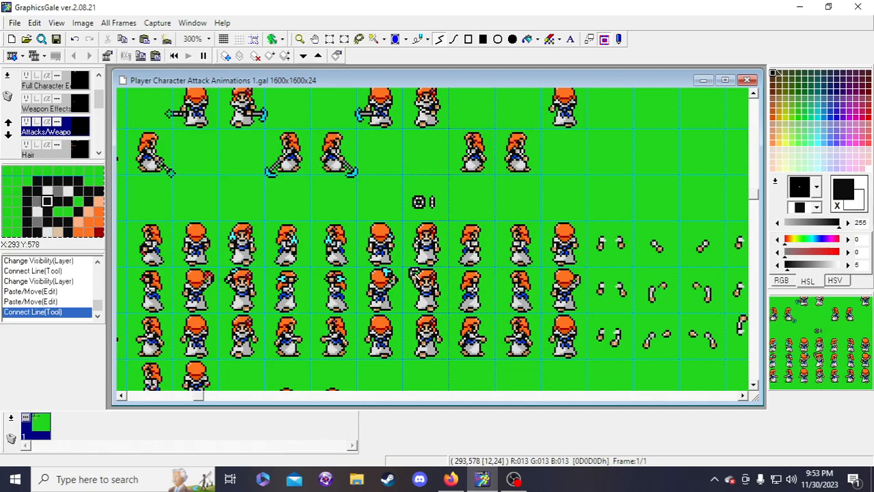
right_click(412, 275)
double_click(419, 272)
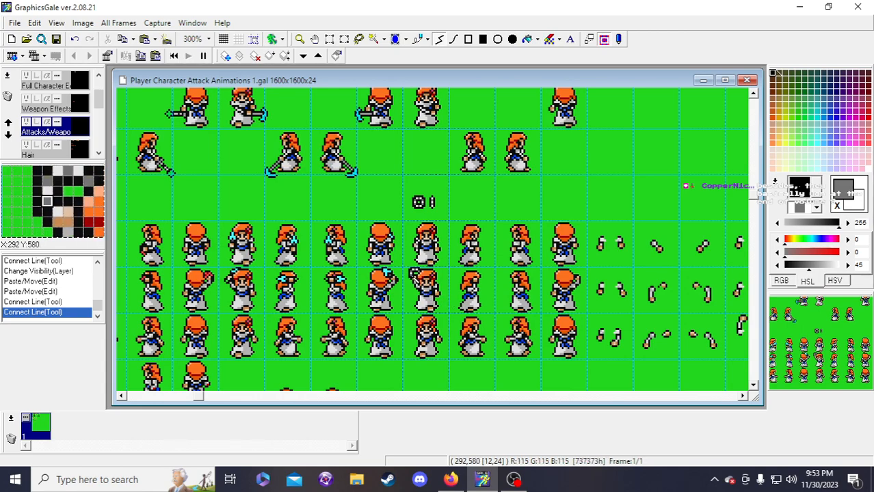
- Shade the ring's outer edge around 292,579 with mid-grey 737373 pixels
left_click(413, 276)
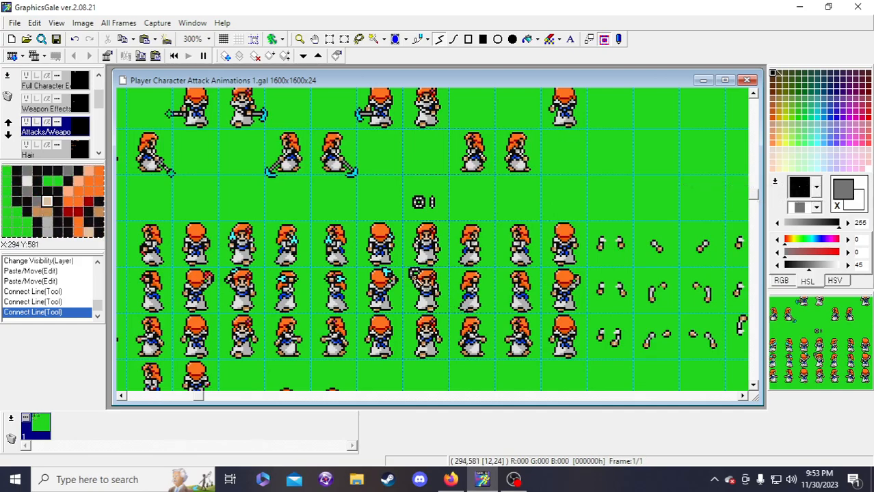
left_click(411, 274)
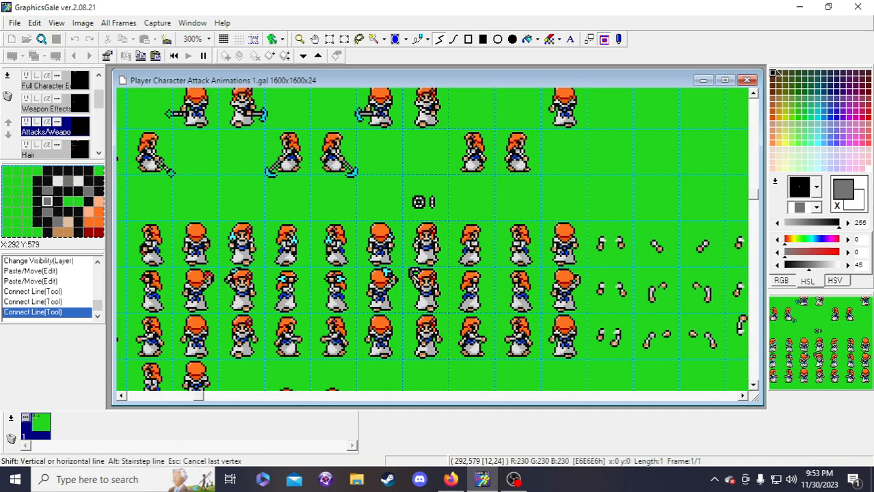
left_click(413, 270)
left_click(415, 270)
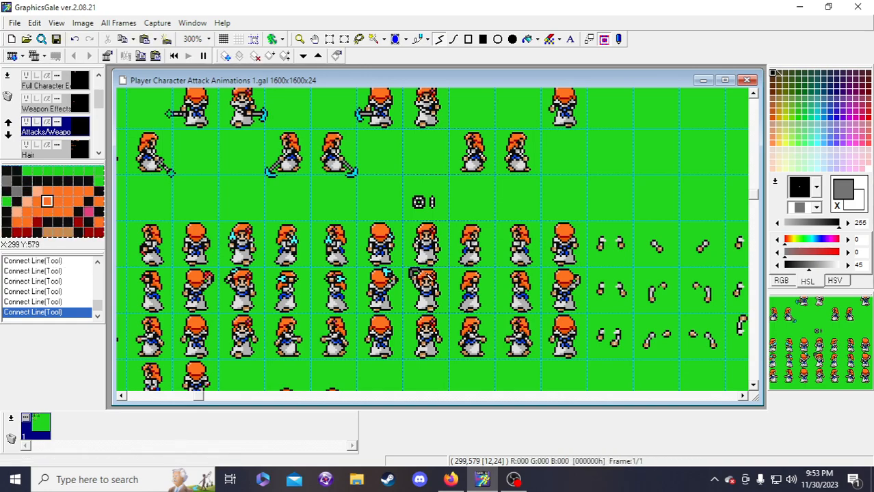
- Restore the ring's highlights with the light grey sampled from the loose ring above, and save the sprite sheet
right_click(422, 203)
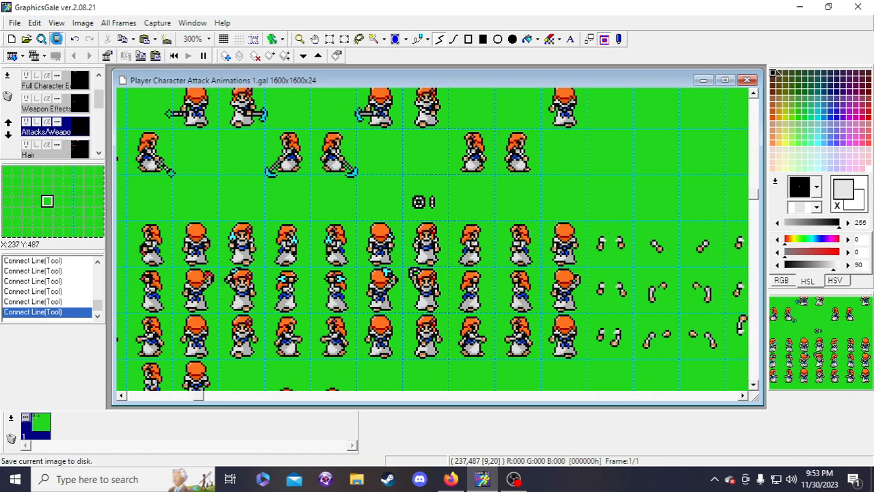
left_click(56, 39)
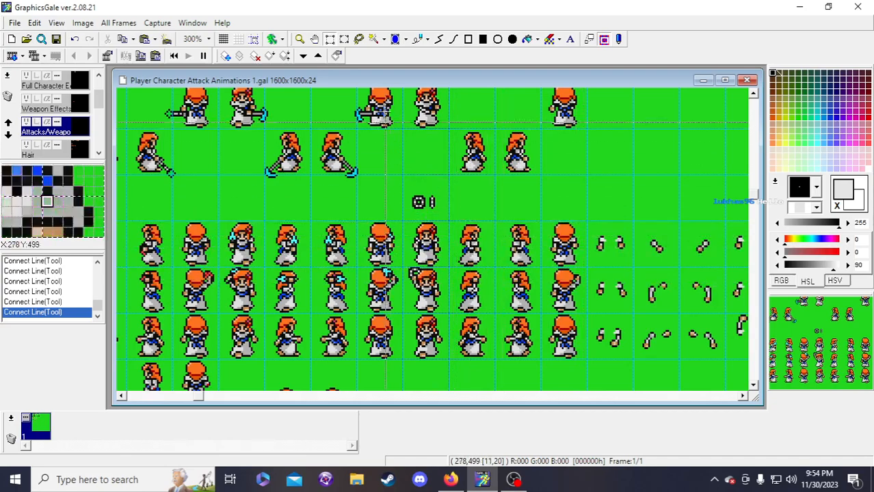
left_click(255, 39)
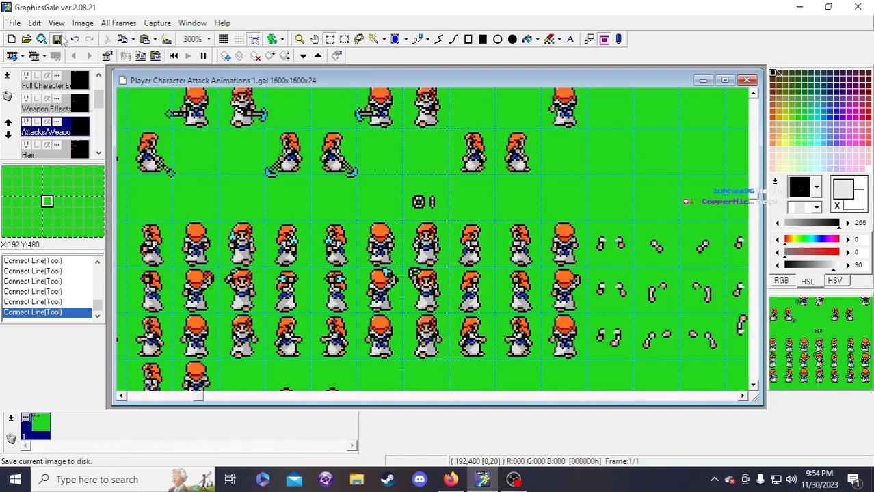
- Examine the ring weapon's front-view poses alongside the other attack rows and loose arm pieces on the sprite sheet
scroll(505, 301, "down", 3)
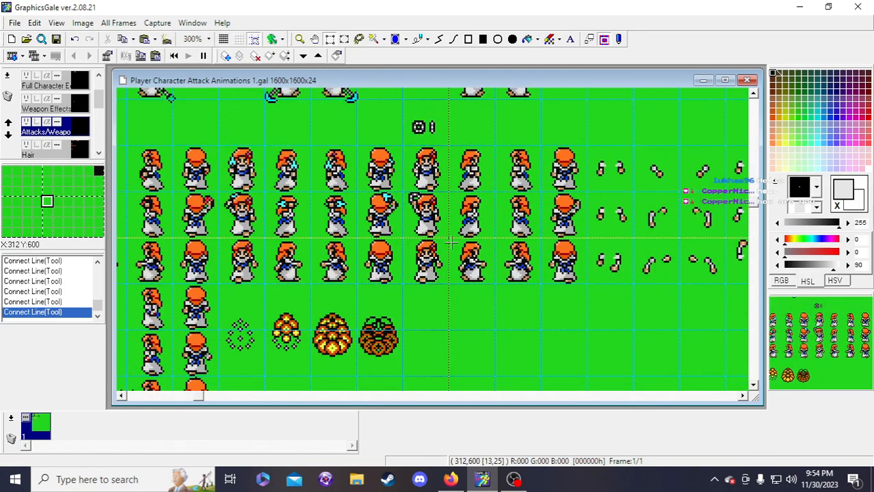
scroll(430, 241, "down", 3)
scroll(386, 231, "up", 4)
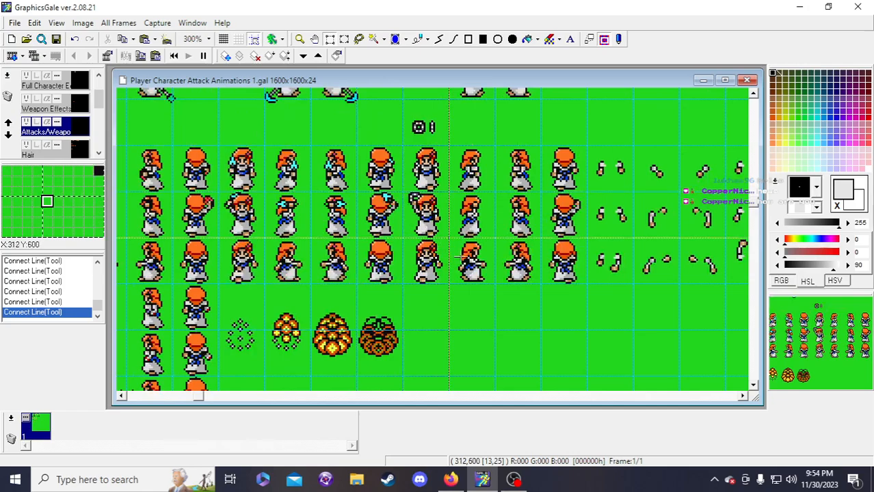
left_click_drag(416, 209, 433, 250)
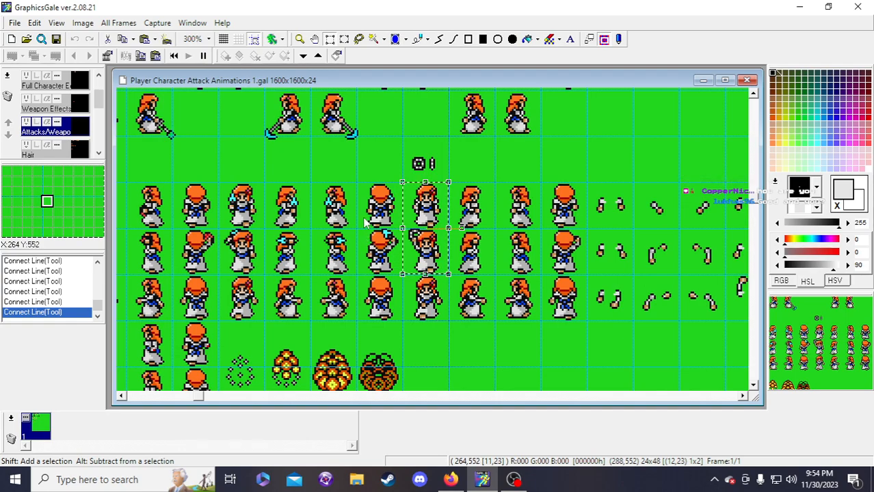
left_click(299, 38)
right_click(361, 178)
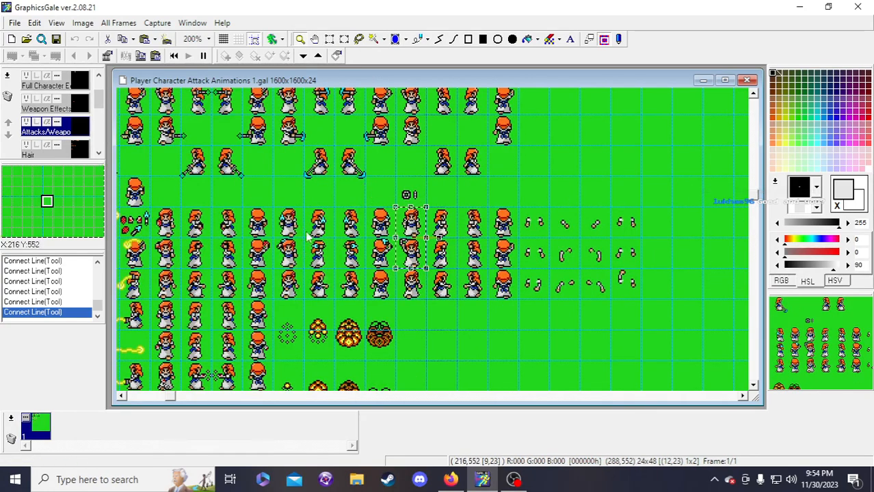
left_click(330, 39)
left_click(255, 41)
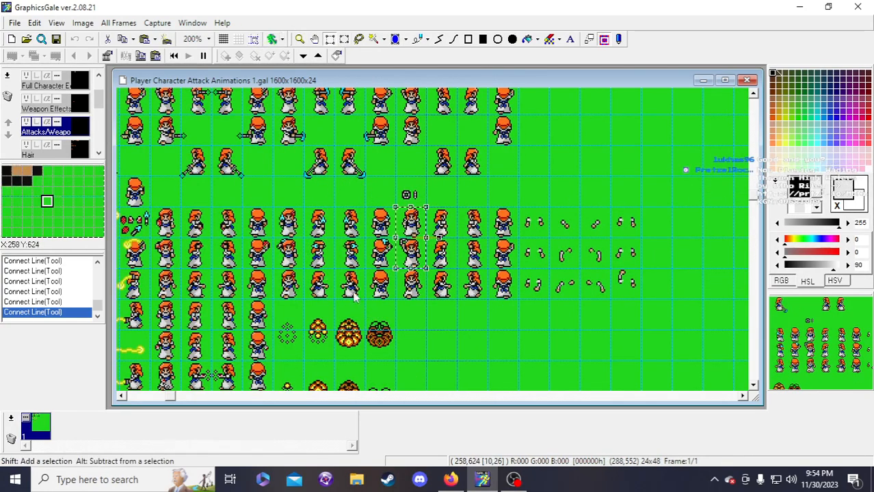
scroll(355, 287, "down", 4)
scroll(349, 267, "up", 2)
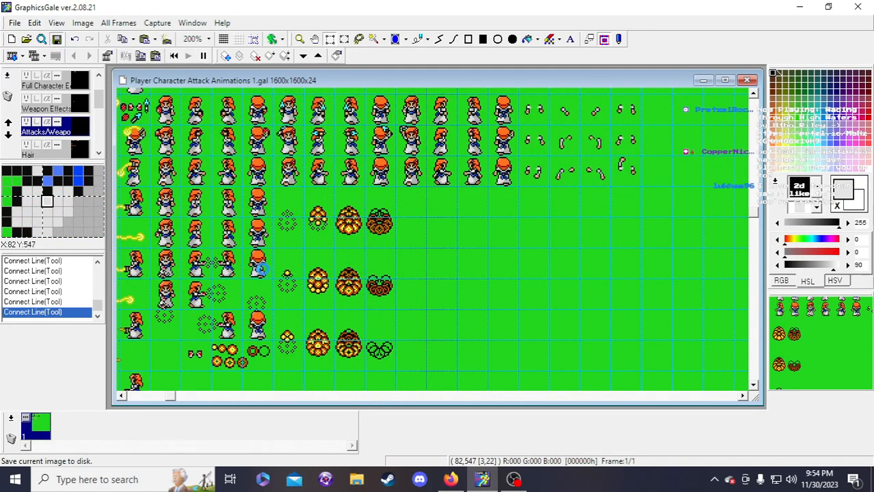
left_click_drag(810, 346, 858, 340)
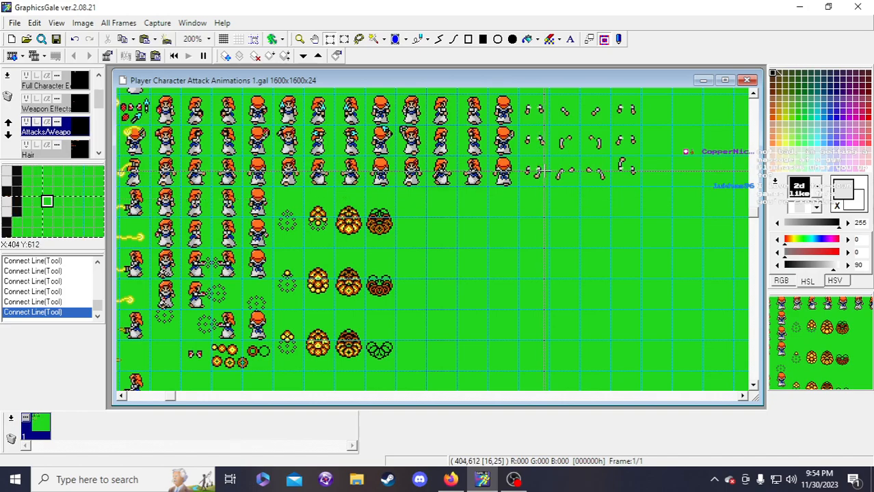
scroll(394, 91, "up", 1)
left_click(299, 40)
left_click(467, 248)
scroll(467, 247, "up", 2)
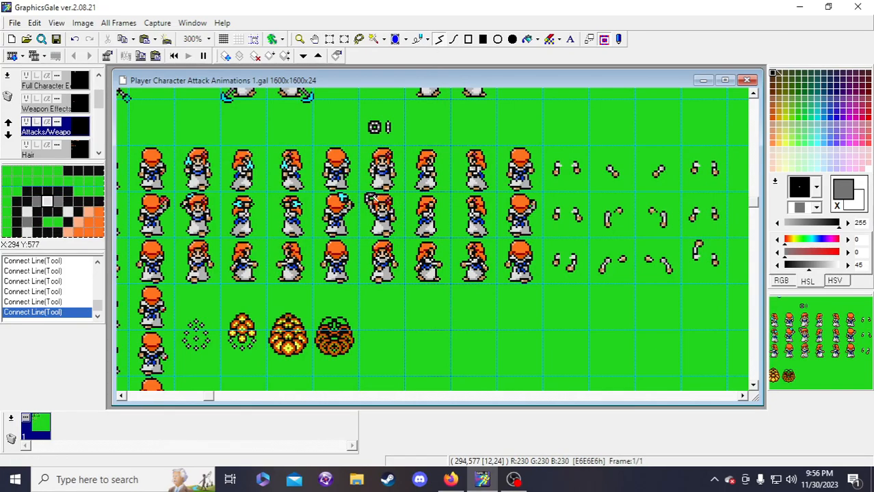
right_click(368, 196)
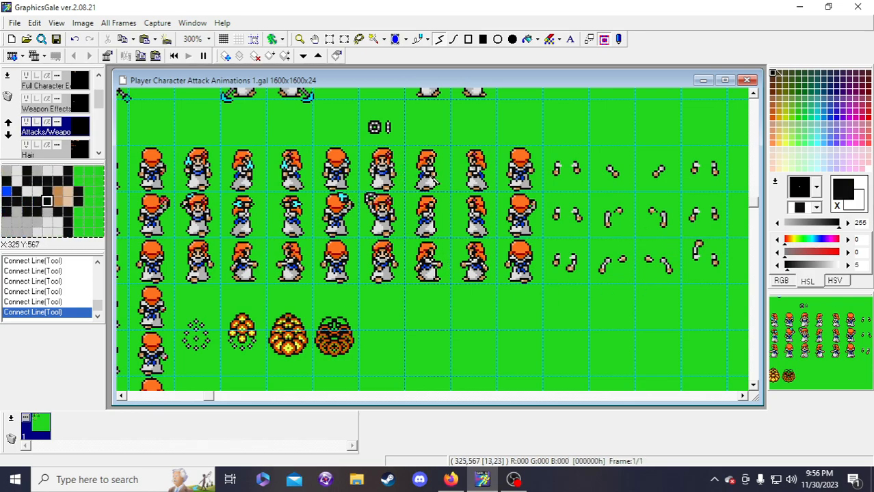
- Copy the 24x24 weapon cell of the first front-view pose to the side-view cell at 312,576
left_click(329, 39)
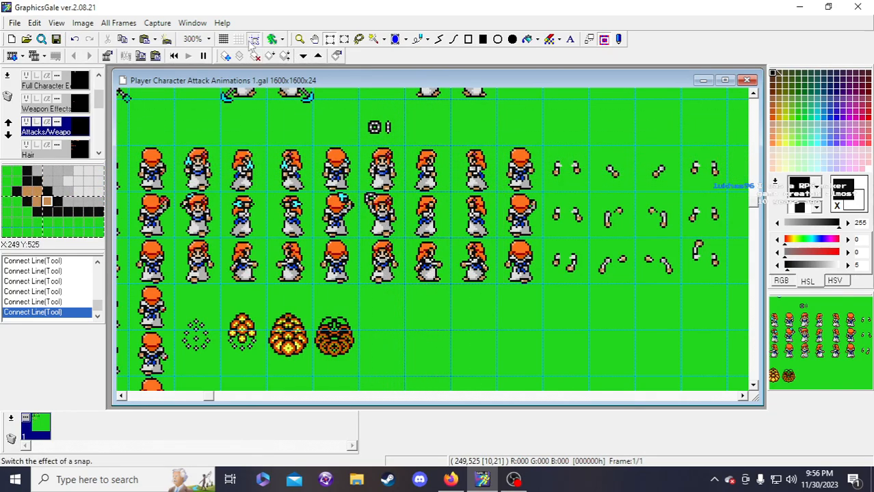
left_click_drag(360, 148, 423, 183)
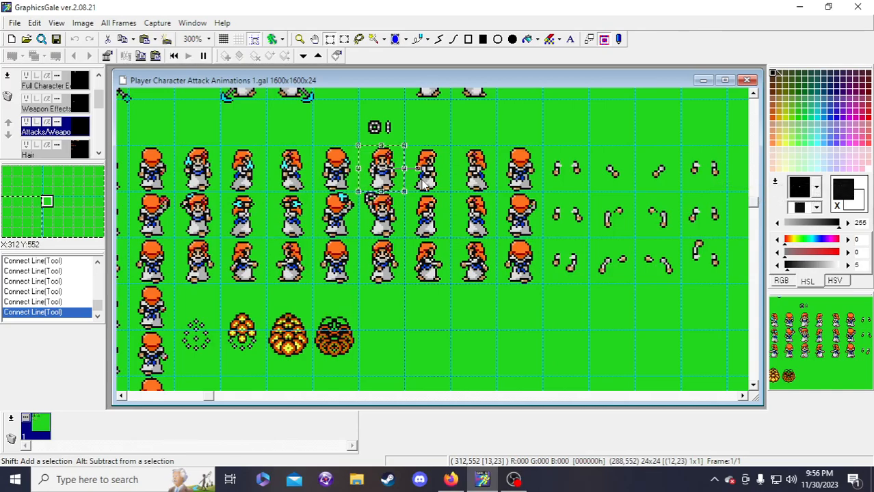
key("ctrl+v")
left_click_drag(396, 164, 450, 214)
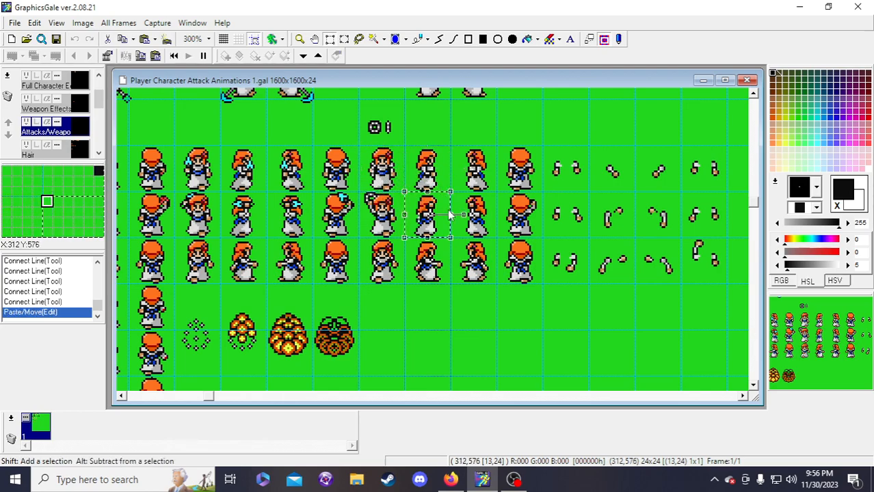
right_click(447, 213)
left_click(254, 40)
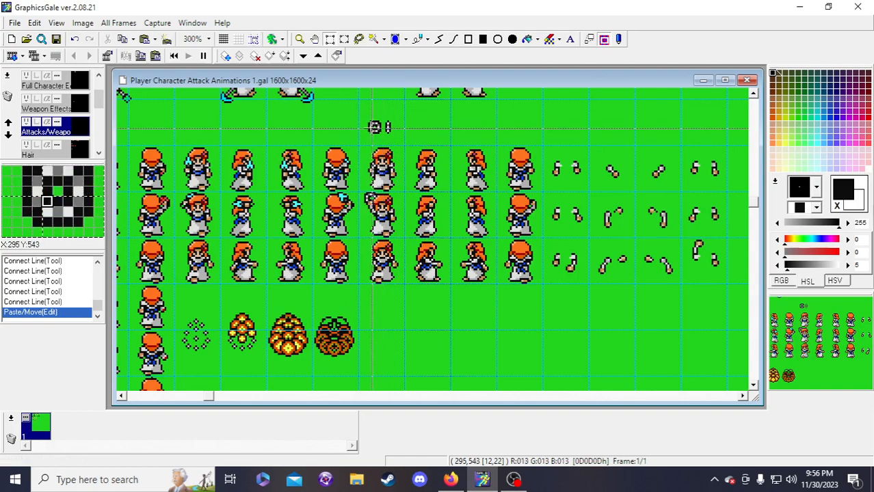
- Copy the loose grey ring to the hand of the first side-view pose and fix the 9x13 piece at 324,561
left_click_drag(363, 114, 435, 174)
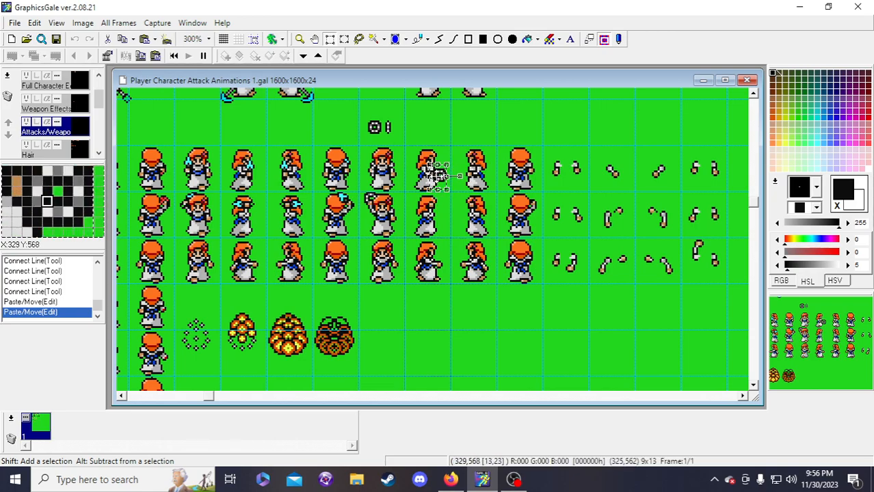
key("Up")
key("Right")
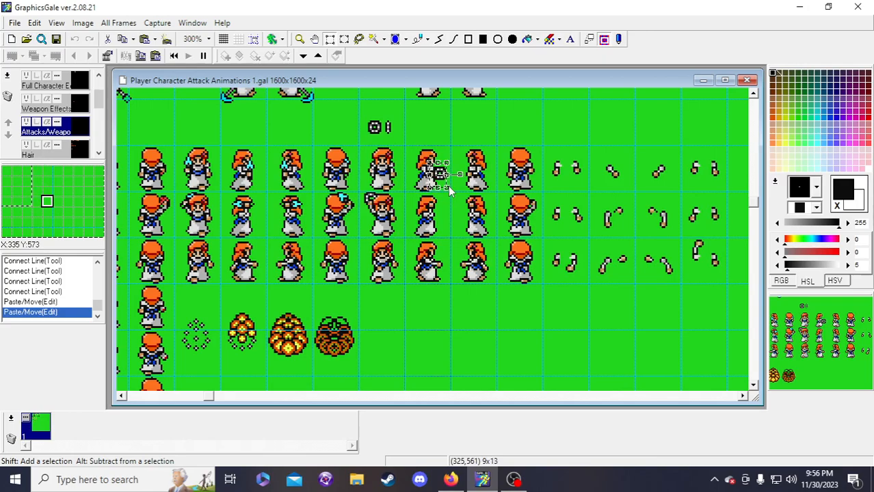
key("Down")
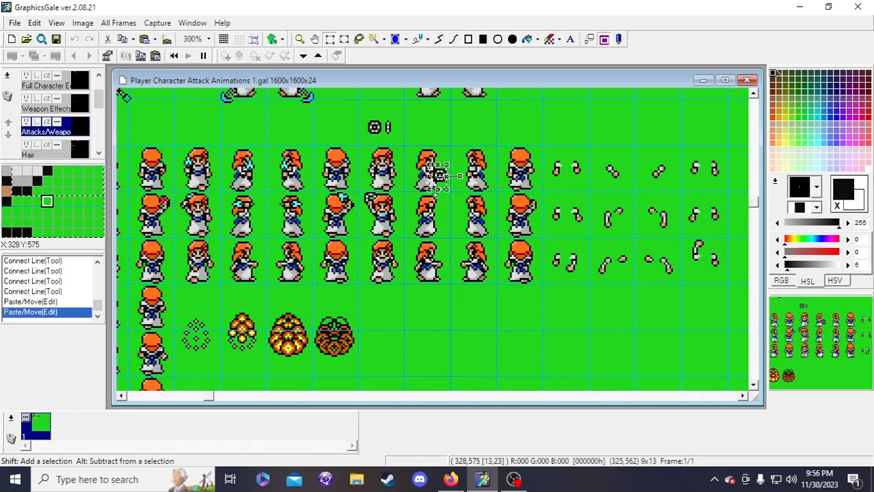
key("Up")
key("Right")
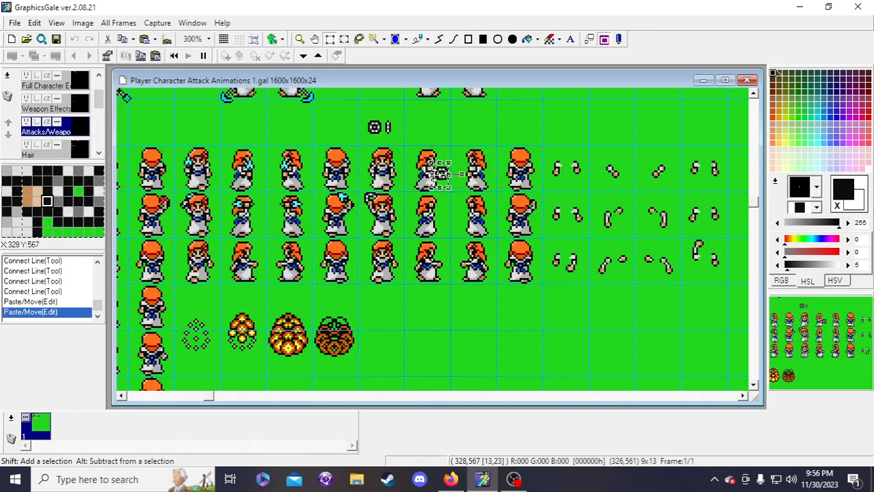
key("Left")
key("Left")
key("Right")
key("Left")
key("Right")
key("Right")
key("Left")
key("Left")
key("Down")
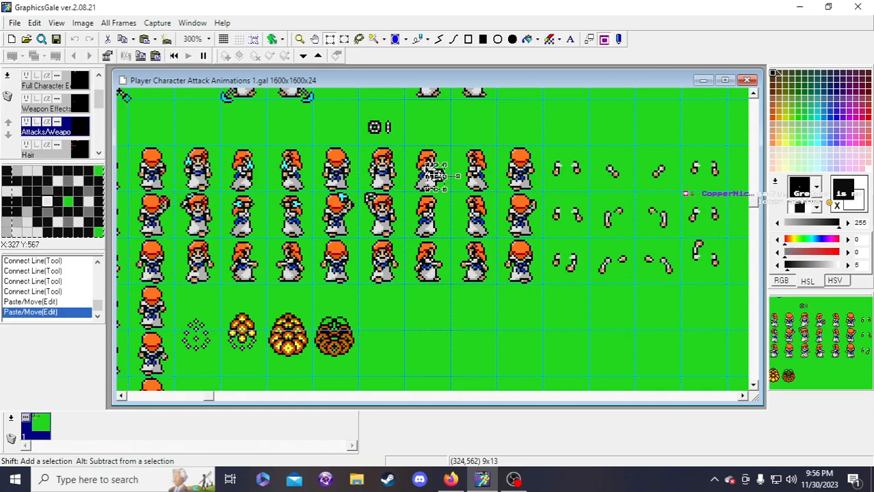
key("Up")
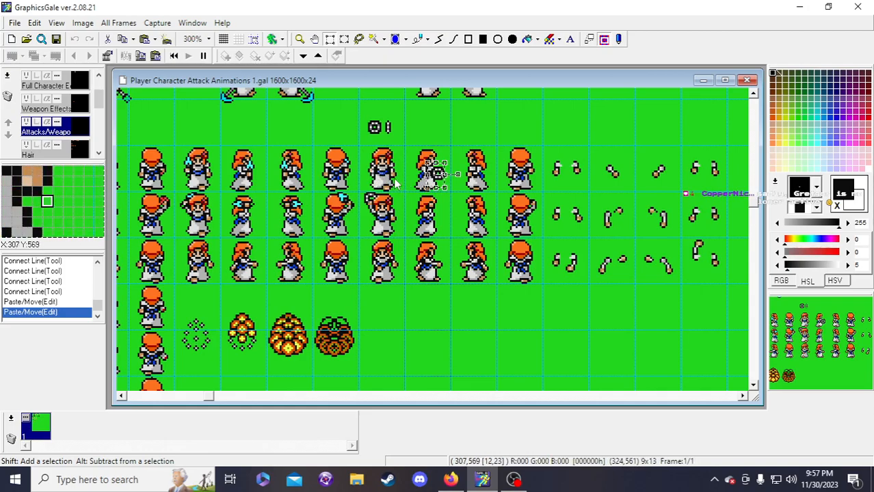
left_click(479, 132)
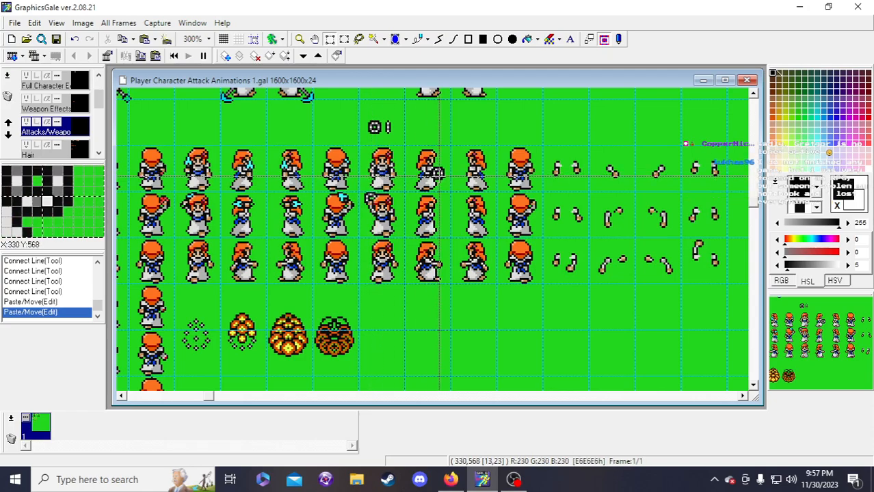
- Erase the ring pixels that cover the hand on the first side-view pose, around 328,566
left_click_drag(432, 172, 435, 175)
key("Delete")
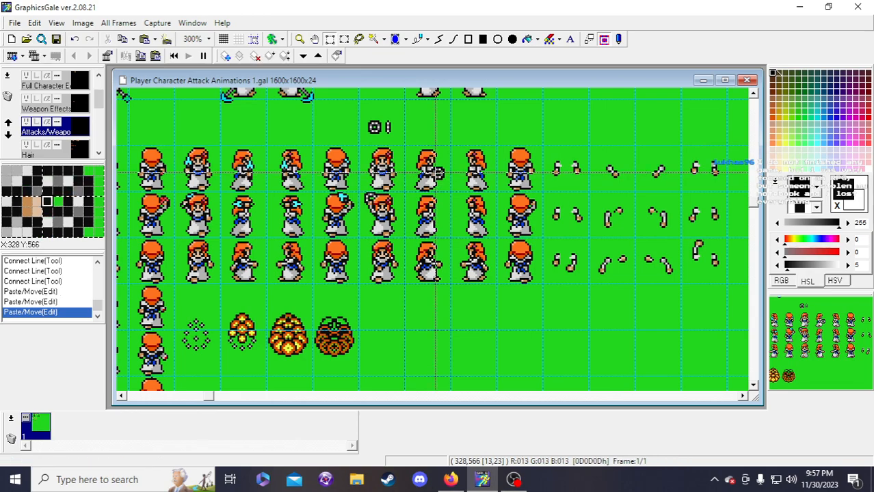
left_click_drag(431, 170, 435, 175)
key("Delete")
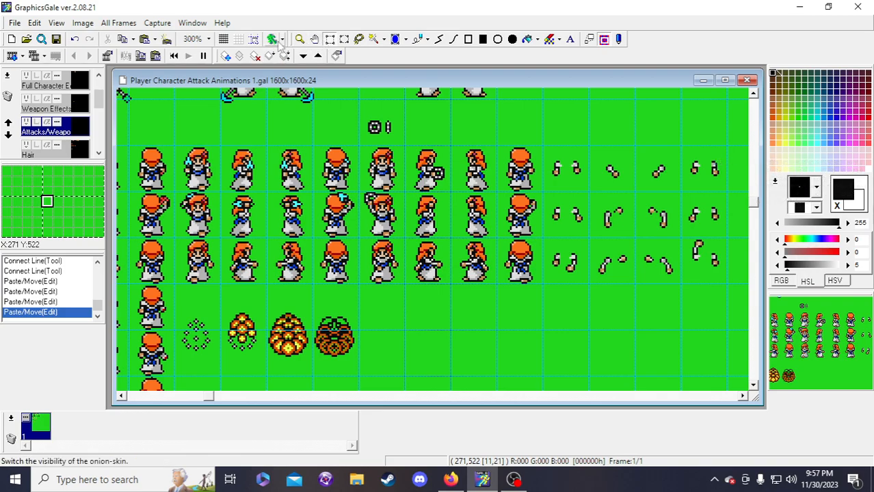
- Copy the side-view ring cell to the adjacent opposite-facing pose, flip it horizontally, and fix it at 337,552
left_click_drag(406, 147, 492, 186)
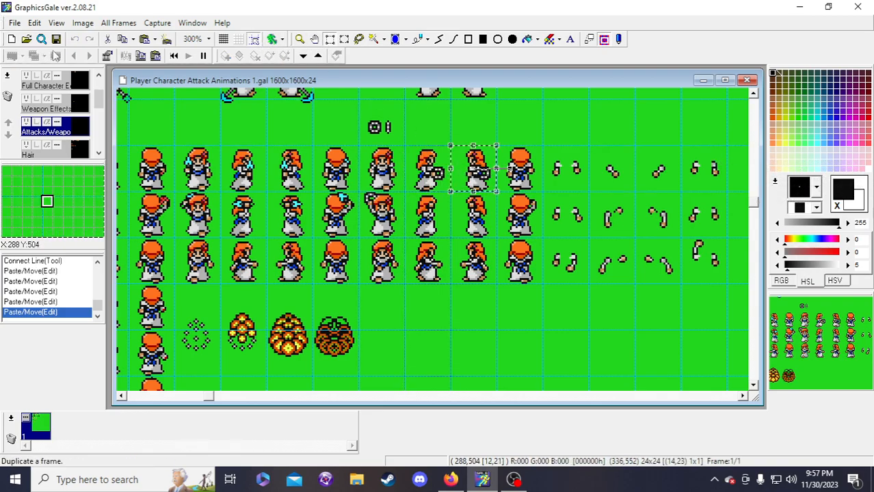
left_click(83, 22)
left_click(94, 36)
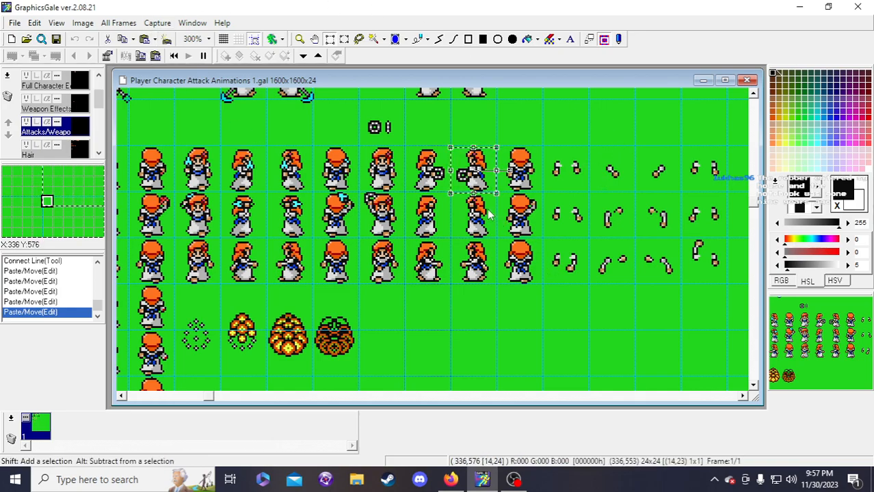
key("Right")
key("Up")
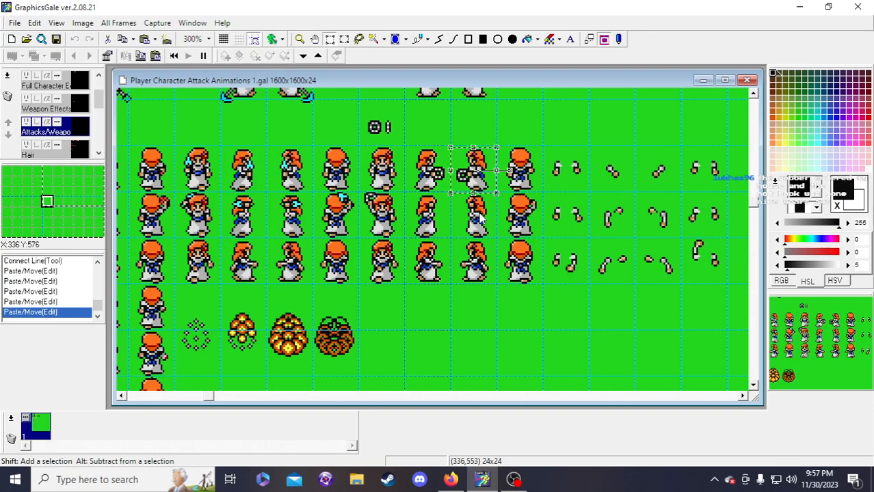
key("Right")
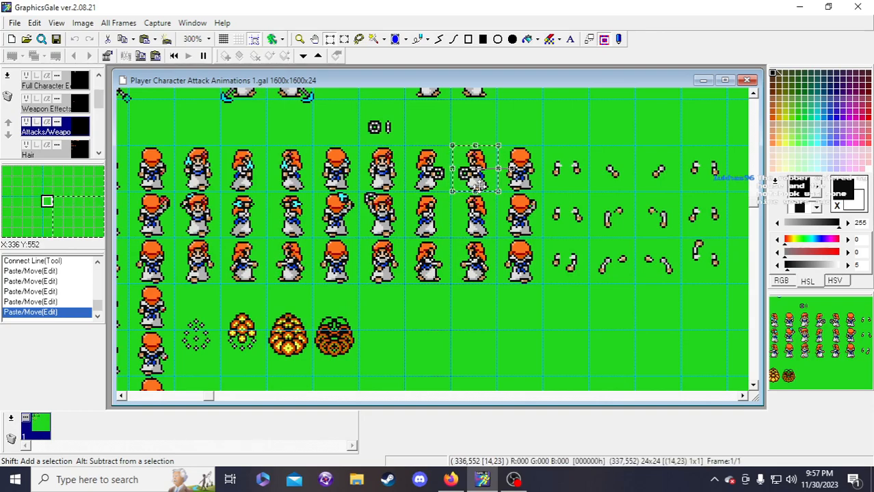
right_click(480, 186)
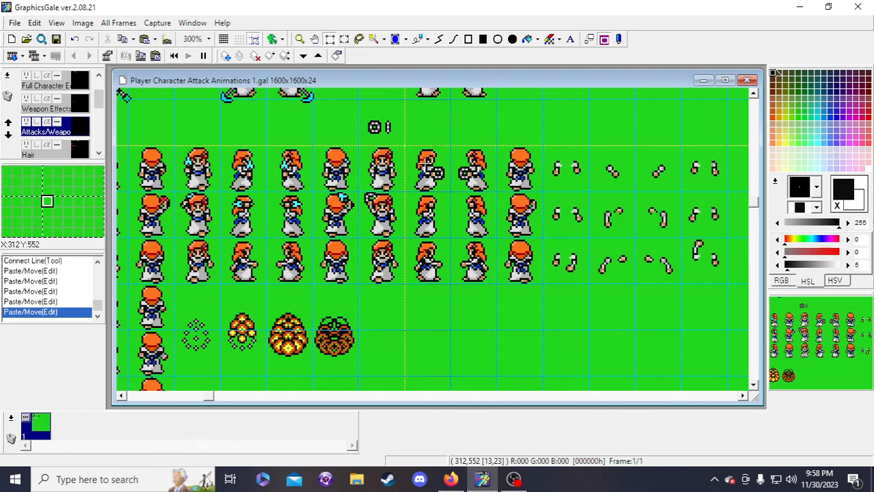
- Copy the first side-view ring cell to the raised-arm pose below, rotate it by 90 degrees, and fix it at 311,574
left_click(427, 166)
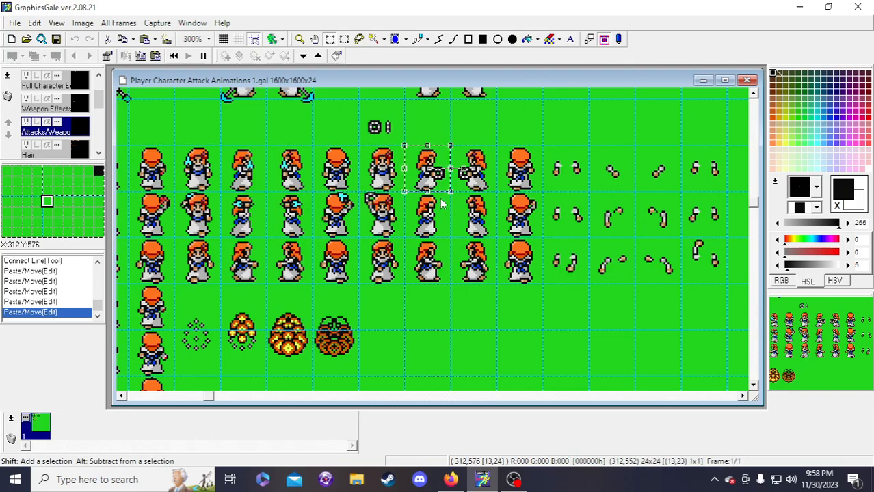
left_click(429, 173)
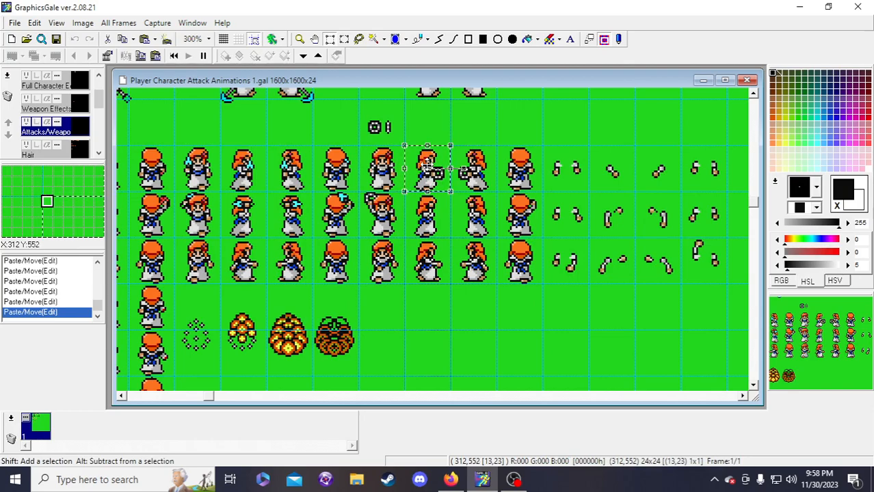
left_click_drag(430, 174, 429, 220)
left_click(83, 23)
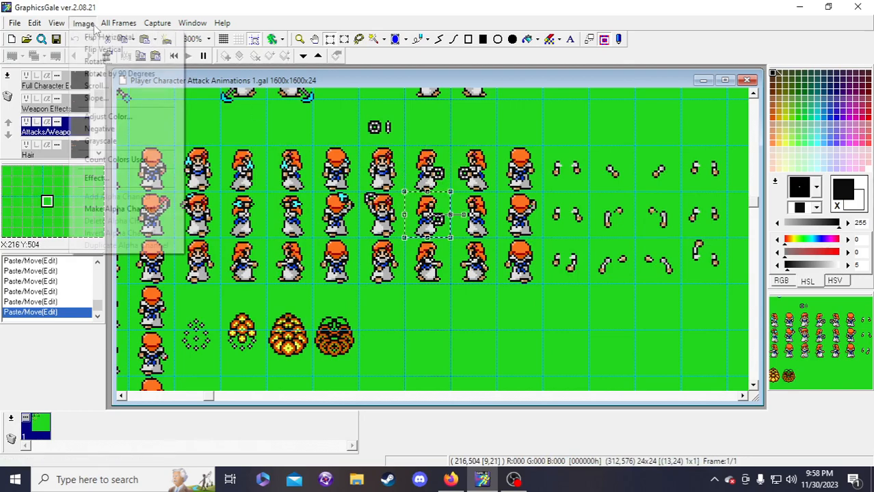
left_click(114, 74)
left_click(98, 73)
left_click(82, 24)
left_click(98, 73)
key("Up")
key("Up")
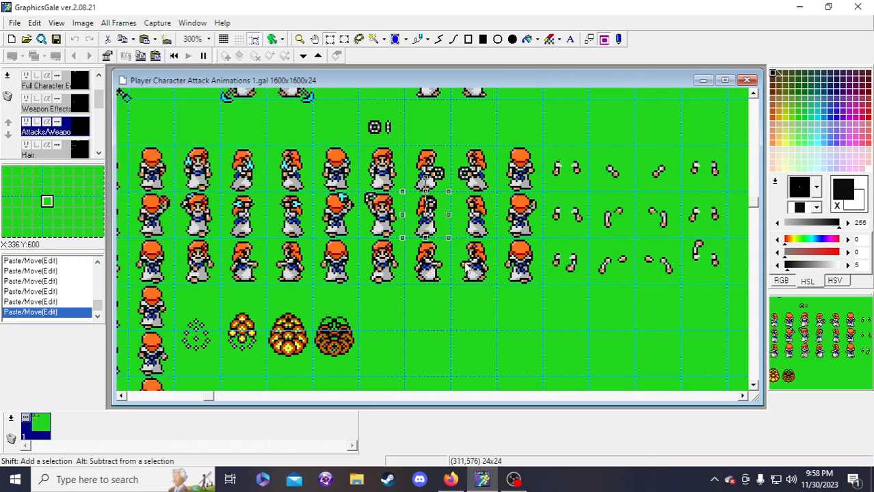
key("Left")
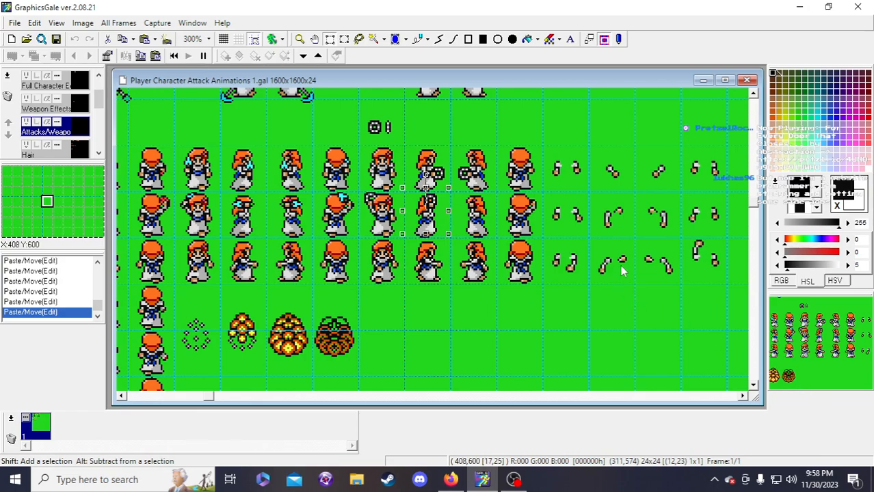
left_click(667, 342)
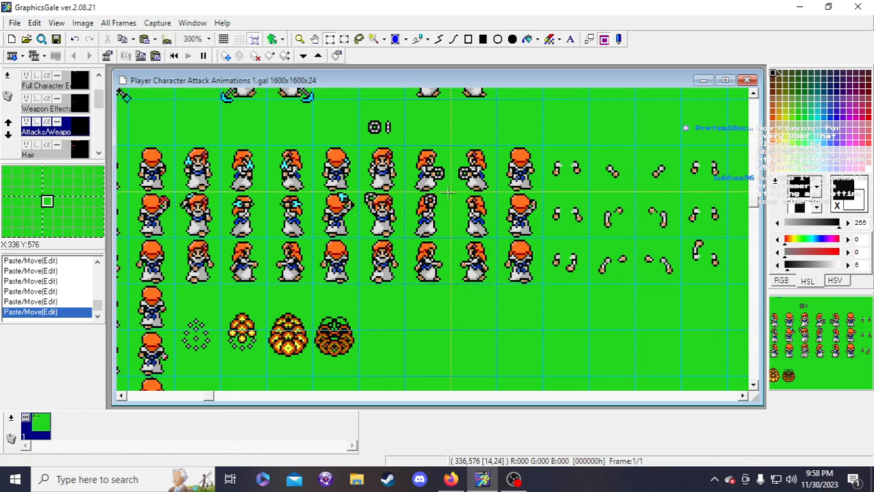
- Copy the raised-arm side-view ring cell to the adjacent opposite-facing pose, flip it horizontally, and fix it at 337,576
left_click(426, 213)
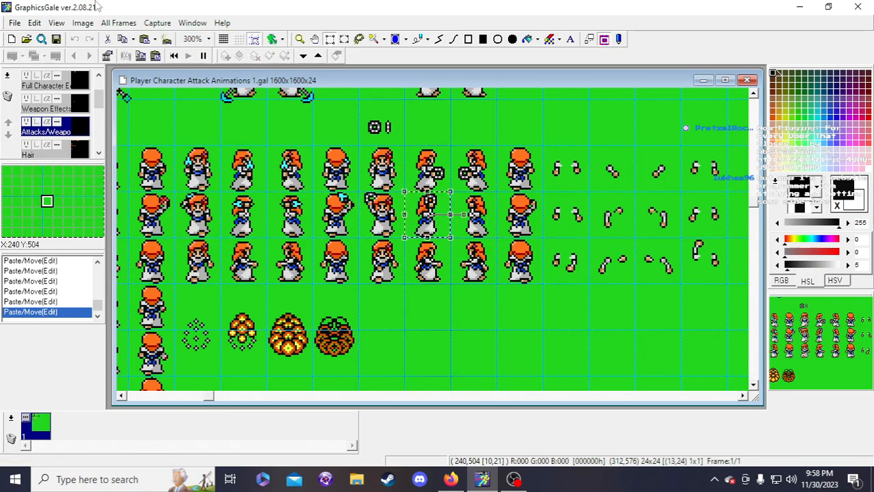
left_click(82, 23)
left_click(94, 37)
left_click_drag(422, 223, 468, 223)
key("Right")
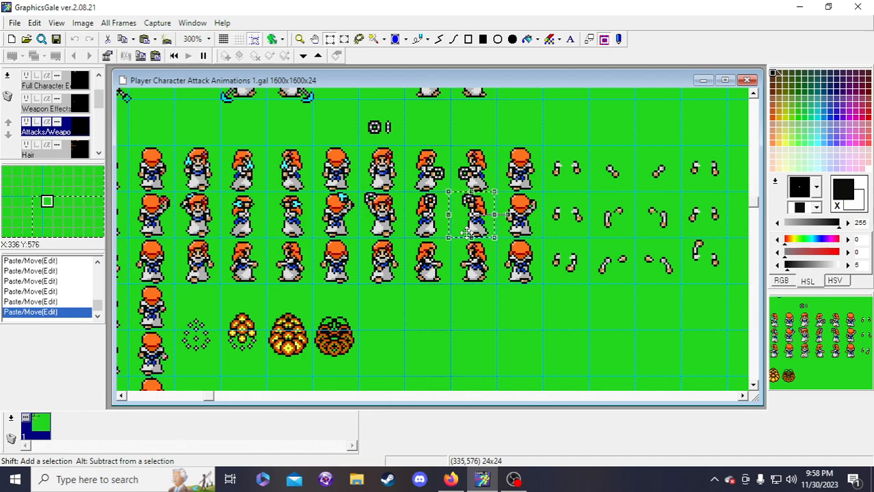
key("Right")
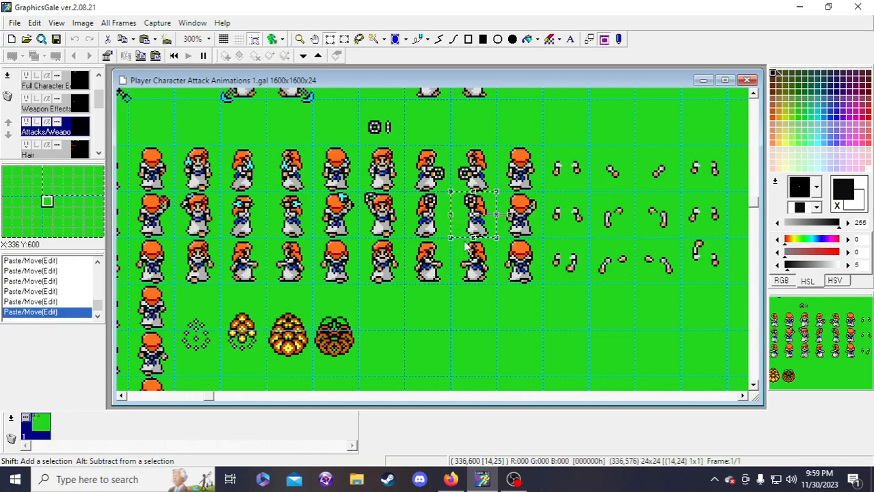
key("Right")
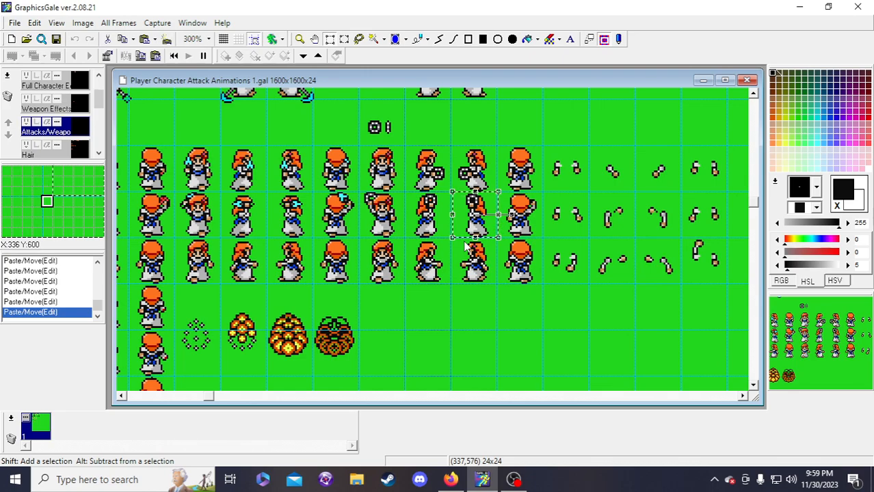
key("Right")
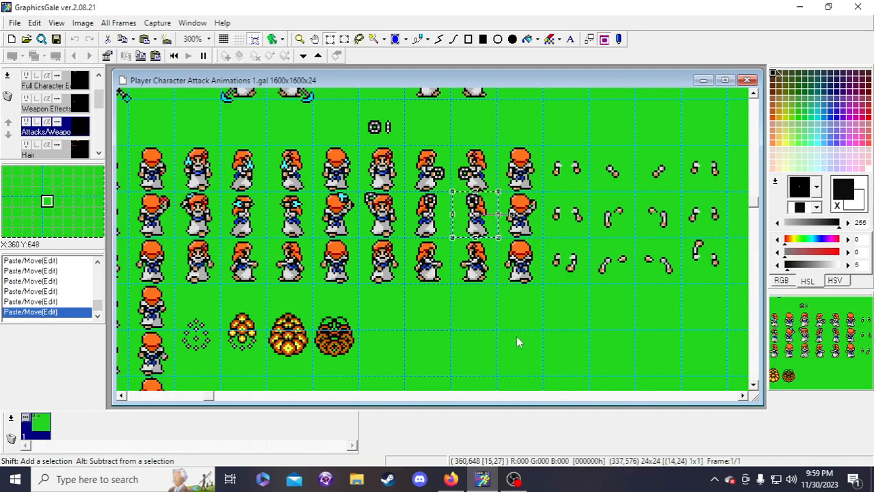
left_click(569, 305)
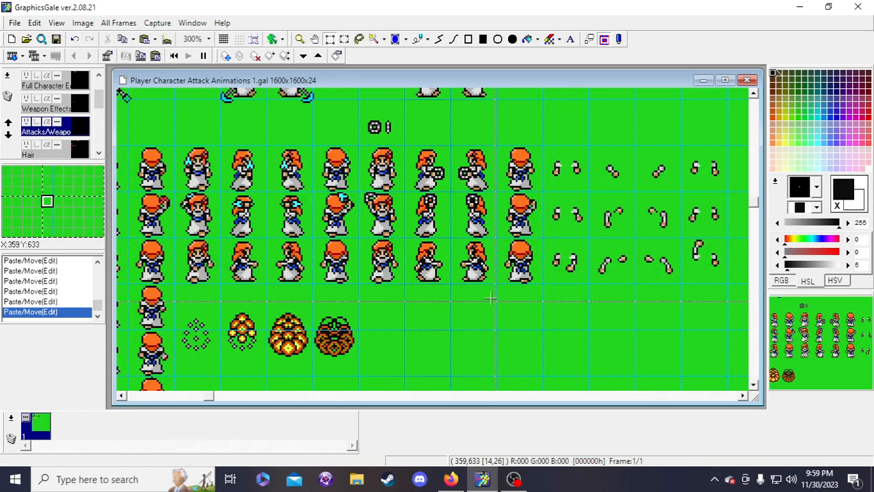
- Examine the ring weapon poses and compare them with the other weapons' attack rows across the sprite sheet
scroll(454, 203, "down", 1)
scroll(454, 203, "up", 1)
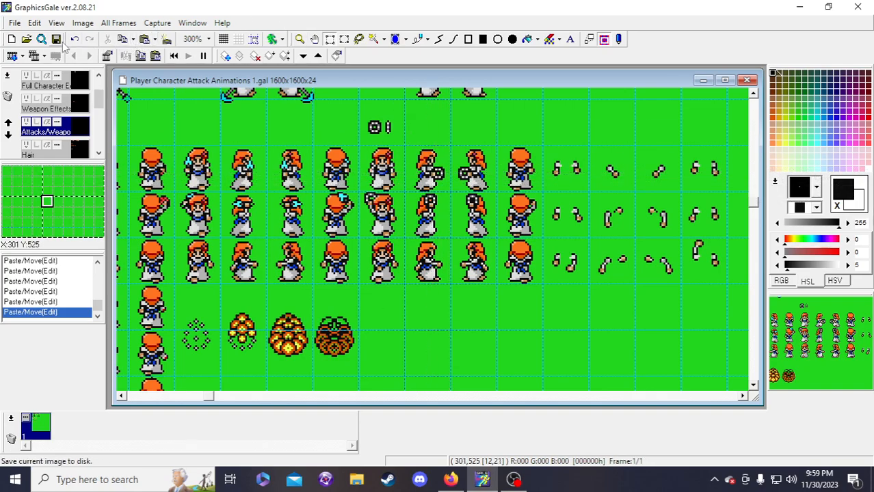
left_click(300, 39)
right_click(371, 248)
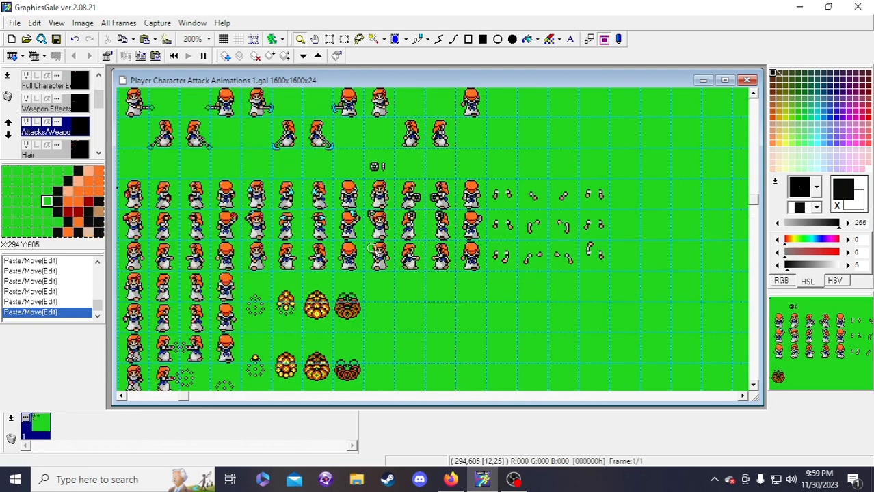
scroll(396, 239, "up", 3)
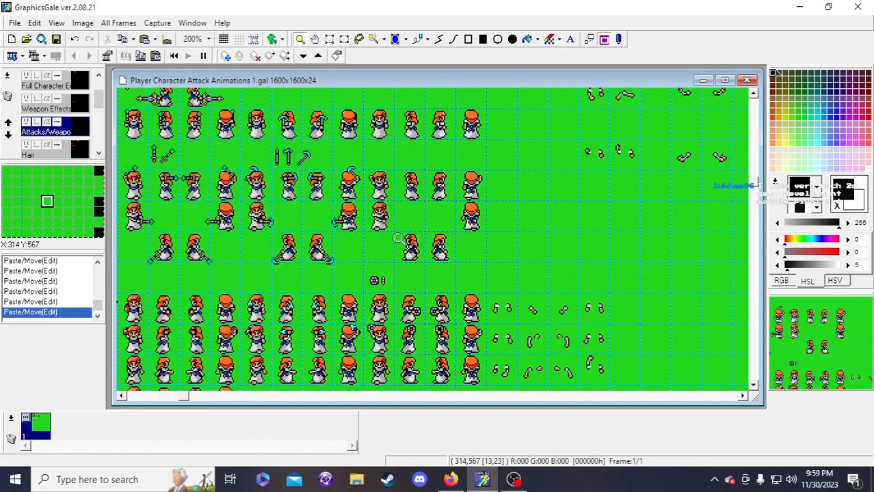
right_click(396, 238)
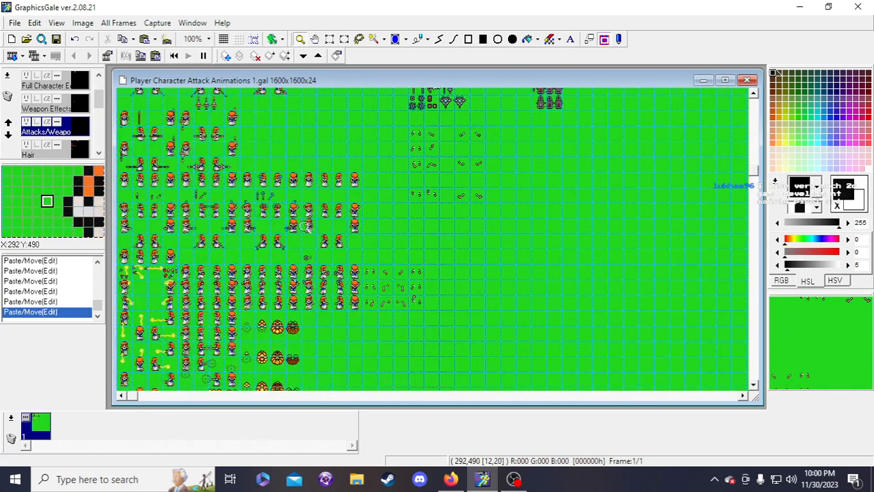
scroll(239, 219, "down", 1)
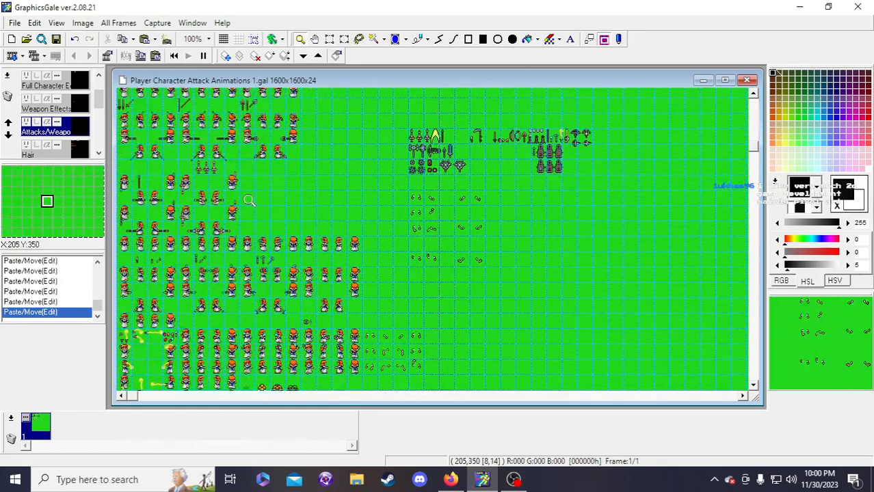
scroll(297, 161, "up", 3)
scroll(304, 182, "down", 6)
left_click(327, 257)
left_click(328, 258)
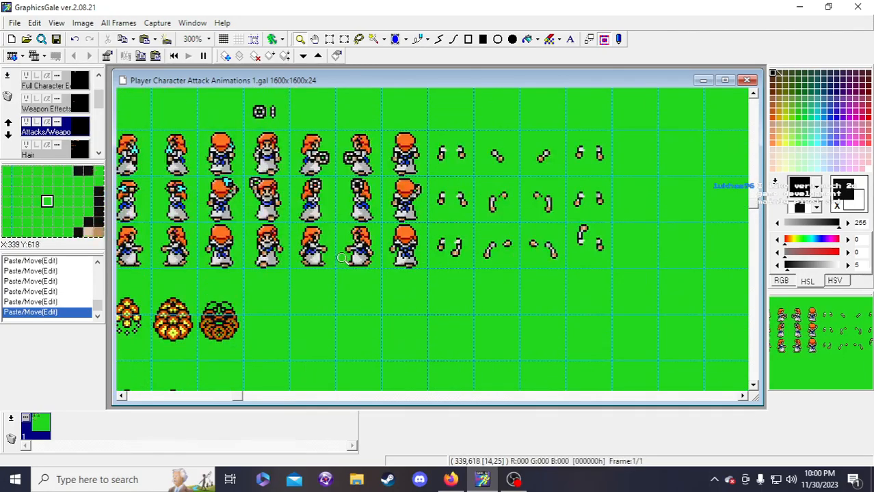
scroll(345, 284, "up", 1)
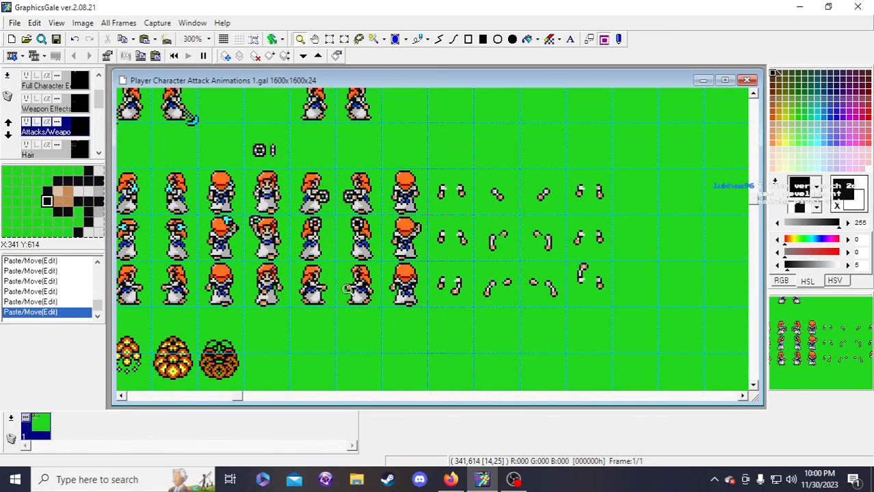
right_click(347, 289)
left_click(277, 331)
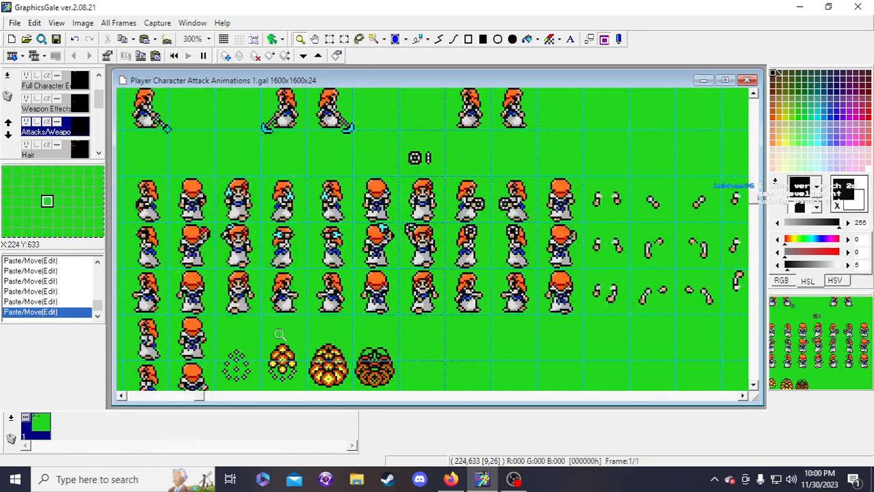
right_click(277, 331)
right_click(263, 311)
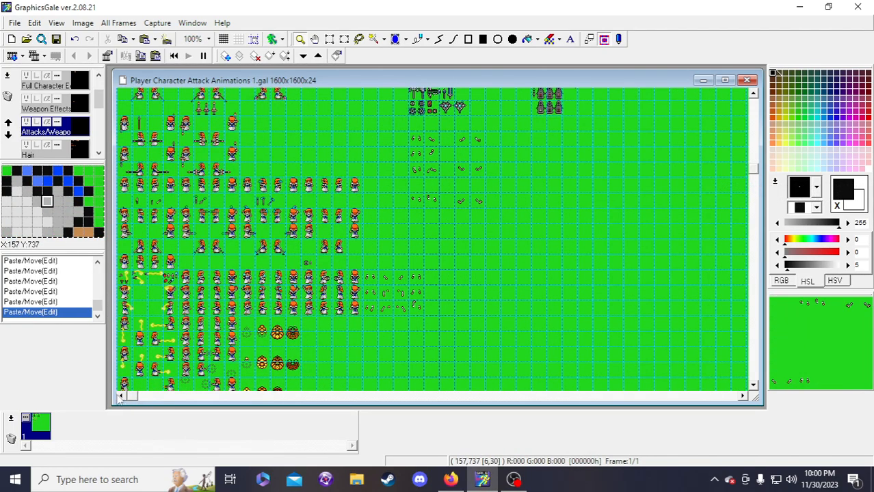
scroll(177, 205, "up", 5)
scroll(175, 205, "down", 1)
scroll(171, 206, "down", 3)
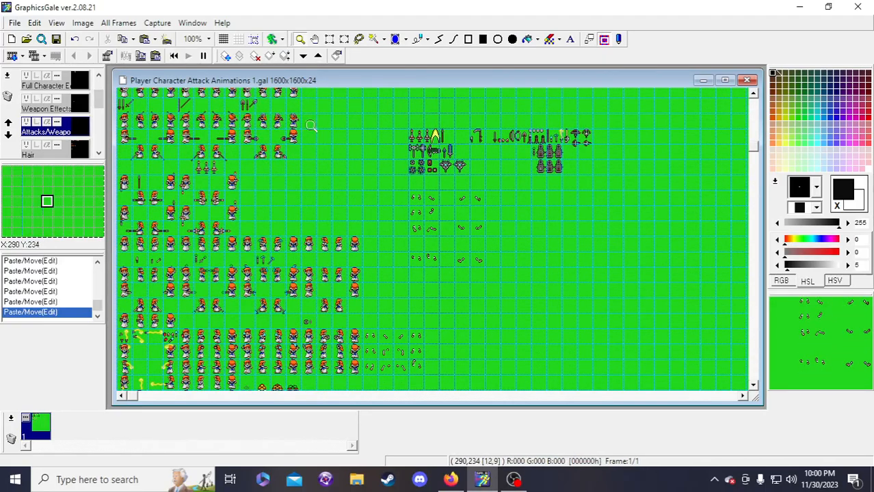
scroll(260, 133, "up", 2)
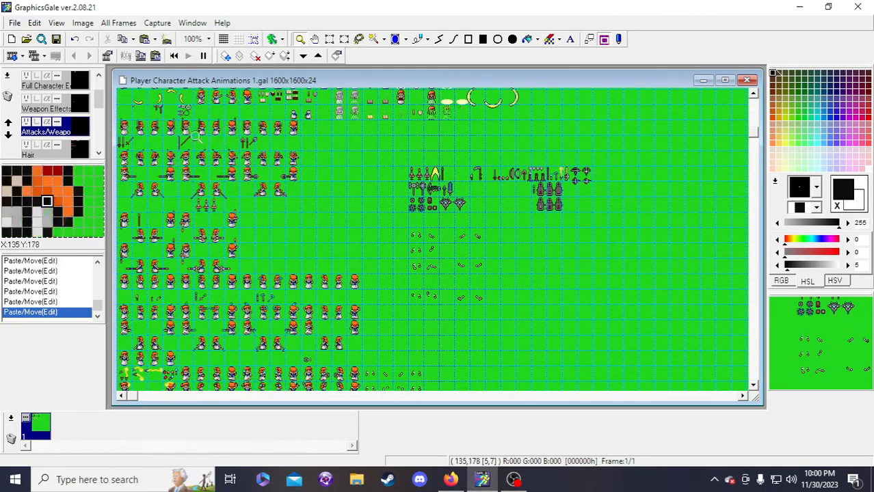
- Hide the custom grid and examine all the attack animation rows without grid lines
left_click(238, 39)
left_click(255, 55)
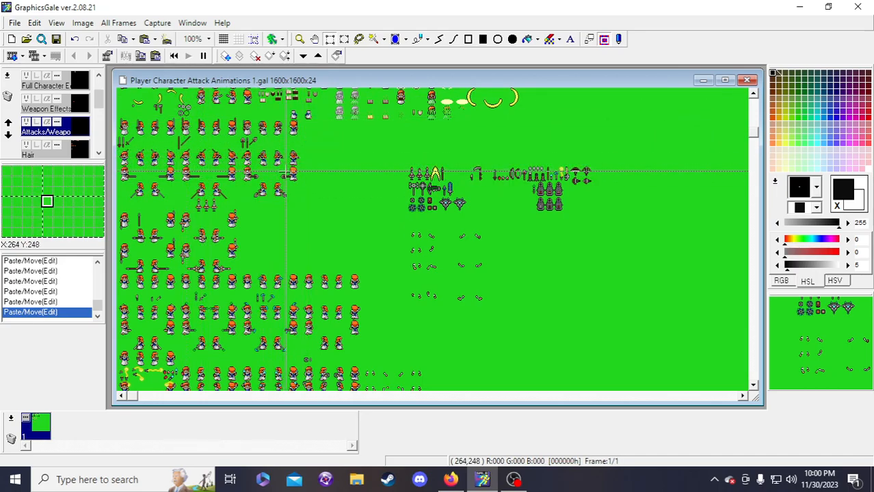
scroll(275, 157, "down", 1)
scroll(273, 159, "down", 1)
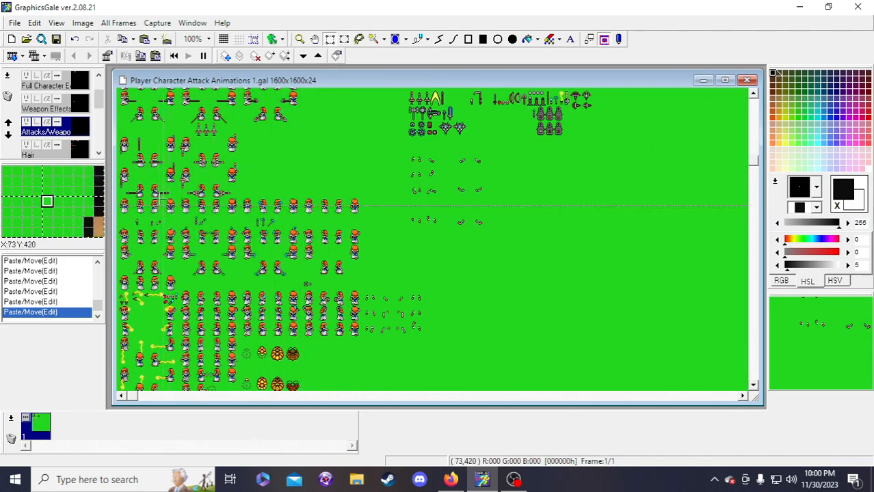
scroll(246, 198, "up", 3)
scroll(260, 236, "down", 3)
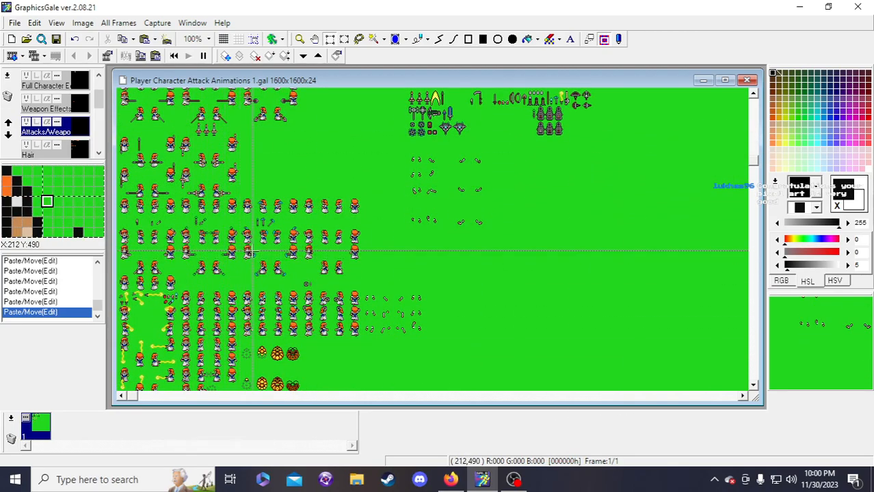
scroll(250, 252, "down", 1)
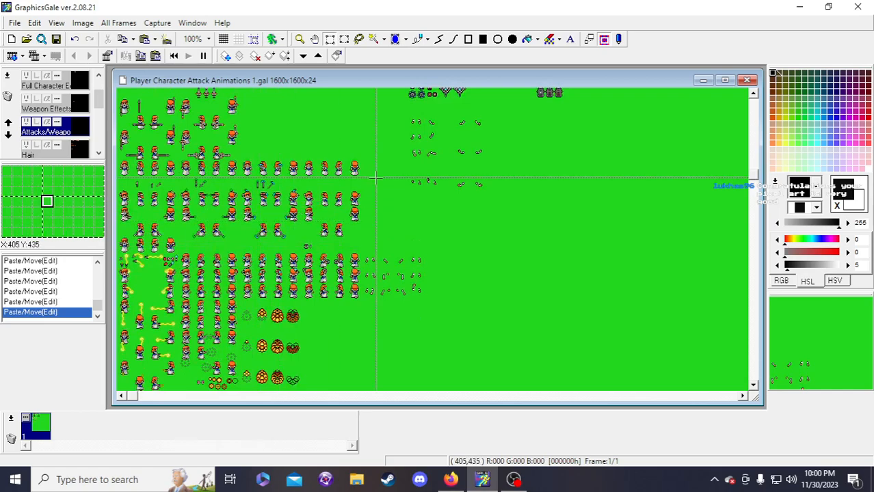
scroll(218, 186, "up", 3)
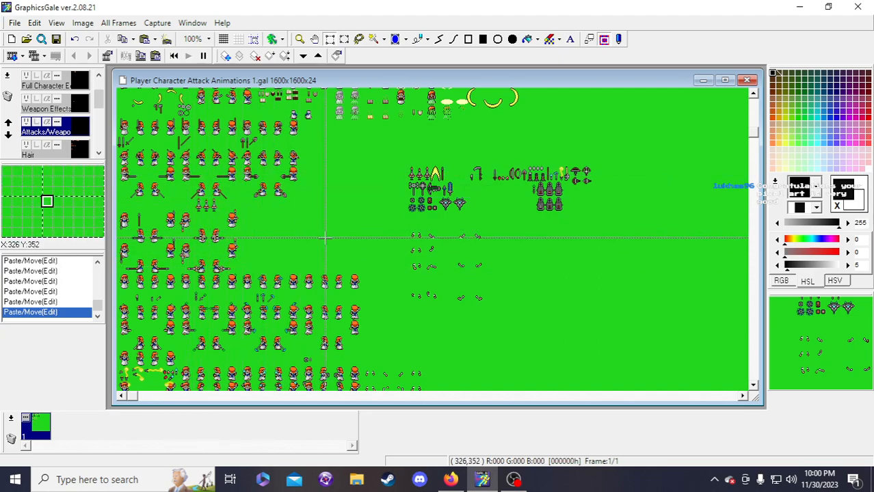
scroll(251, 272, "down", 1)
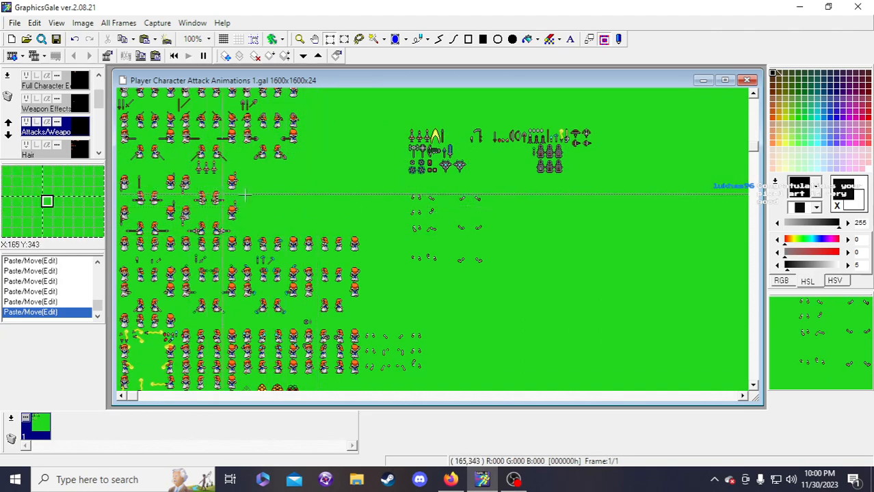
scroll(215, 279, "down", 2)
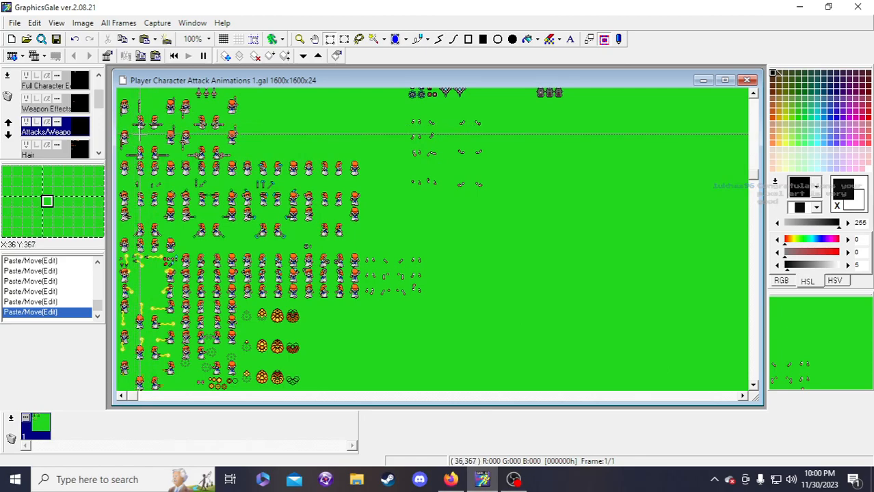
scroll(252, 212, "down", 1)
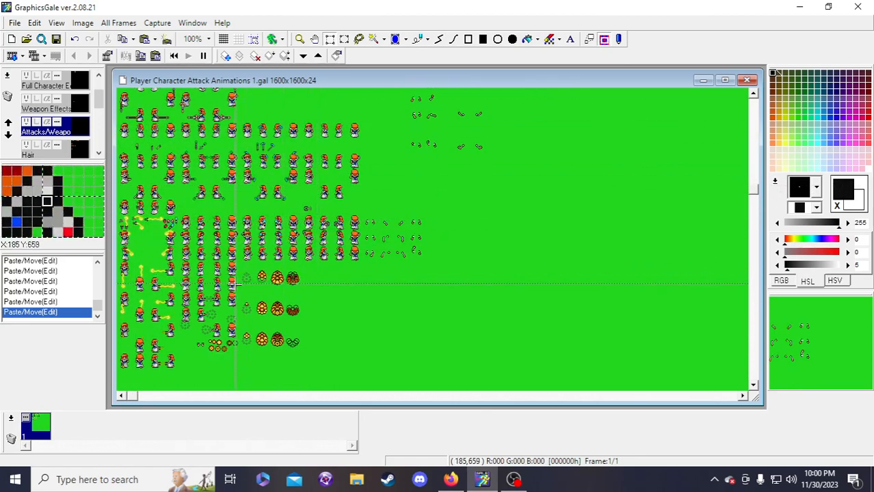
scroll(270, 335, "down", 1)
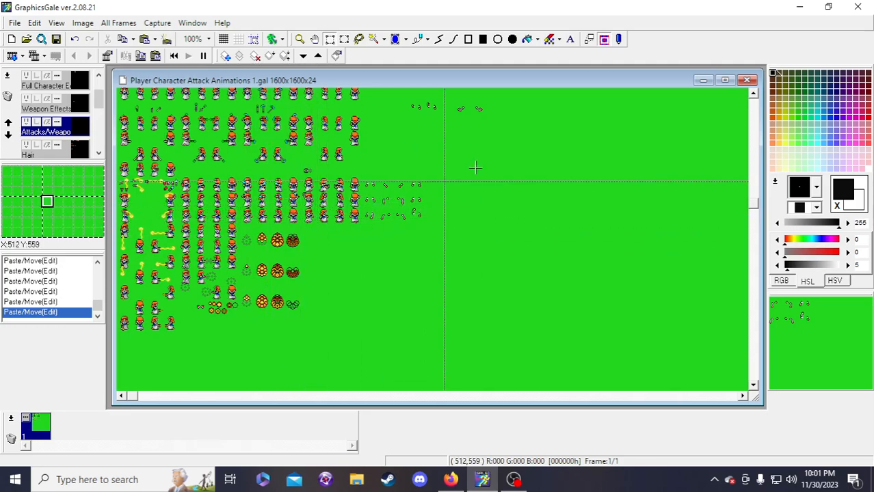
- Show the 24x24 custom grid over the ring weapon rows at 200% zoom and activate the rectangular selection
left_click(299, 39)
left_click(322, 224)
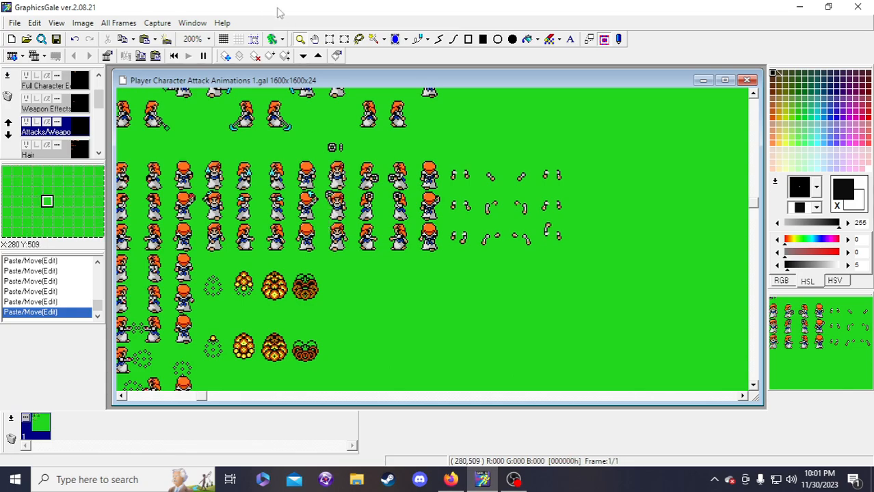
left_click(239, 39)
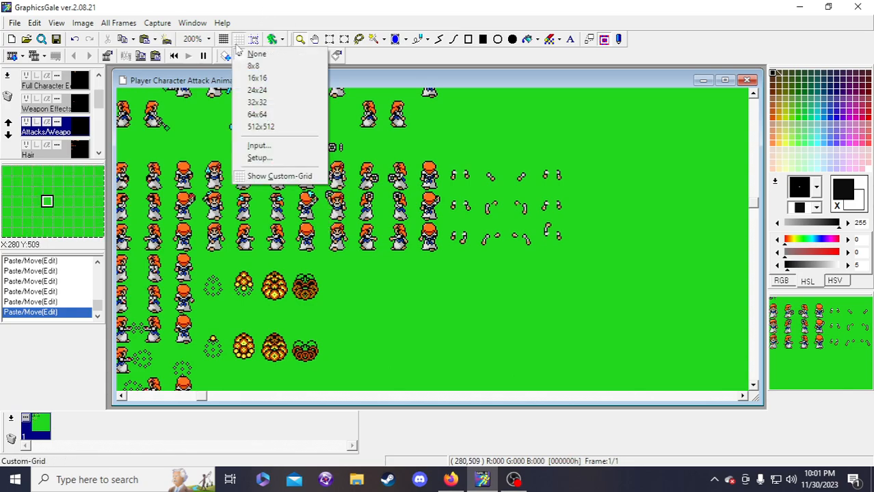
left_click(257, 89)
left_click(330, 39)
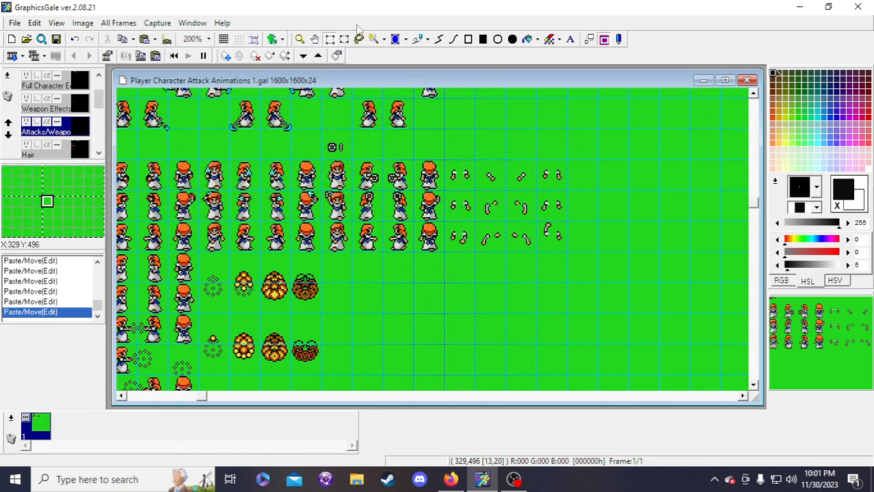
- Copy the lowered-arm front-view ring cell from 288,552 to the back-view pose in its row, flip it horizontally, and fix it at 361,552
scroll(71, 133, "down", 1)
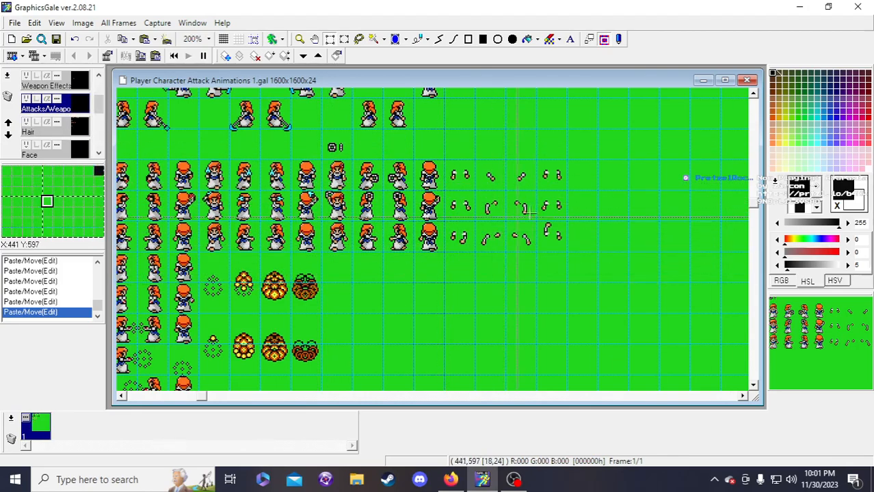
scroll(479, 205, "up", 1)
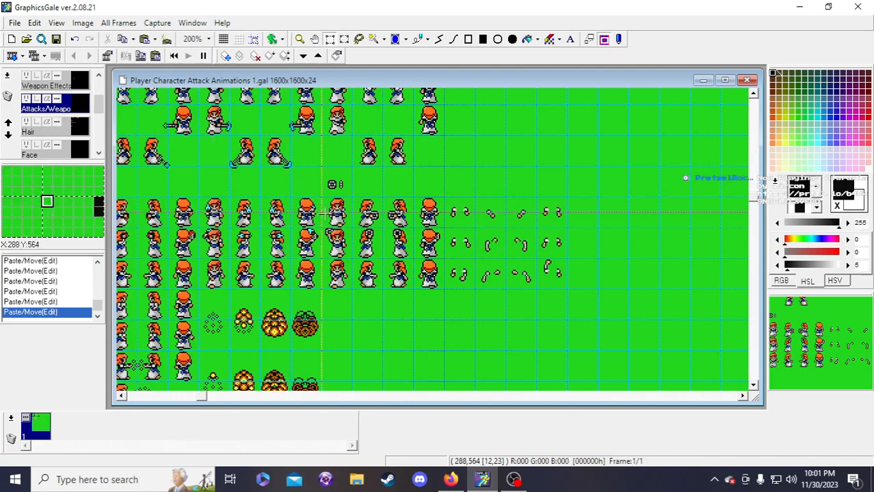
left_click(253, 39)
left_click(339, 218)
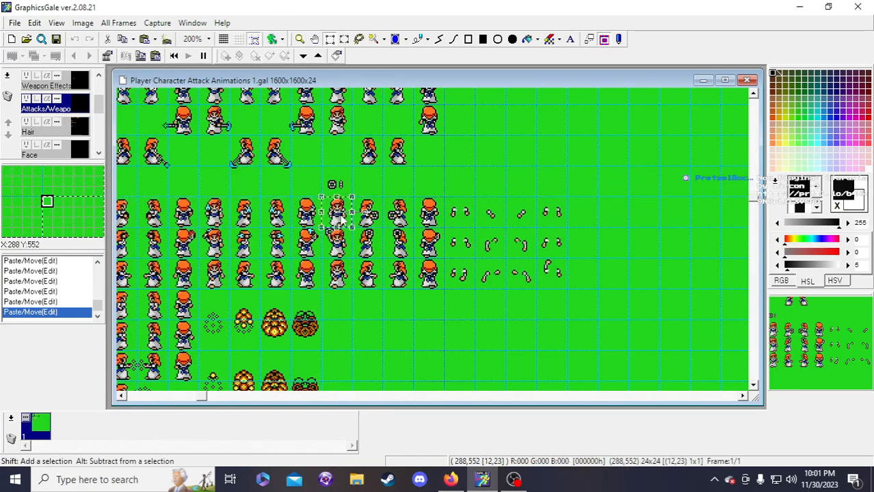
left_click_drag(337, 213, 429, 213)
left_click(83, 23)
left_click(95, 37)
key("Right")
scroll(307, 205, "up", 2)
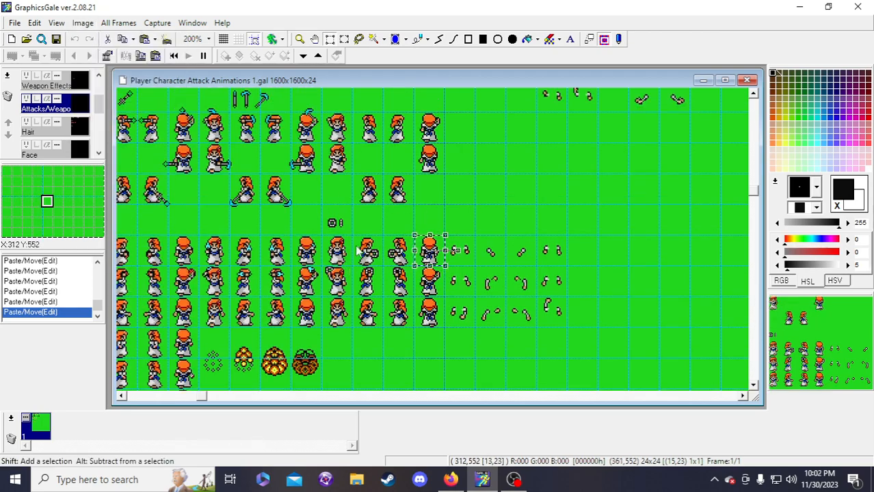
scroll(420, 213, "up", 7)
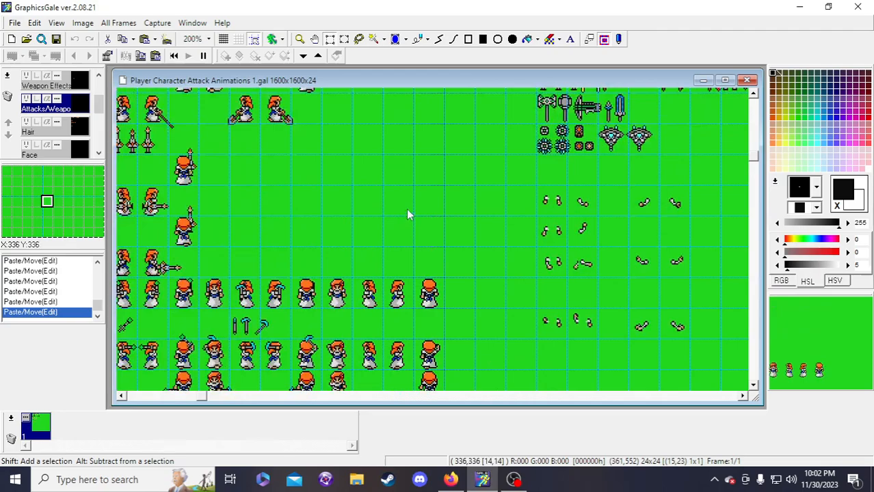
scroll(420, 214, "down", 10)
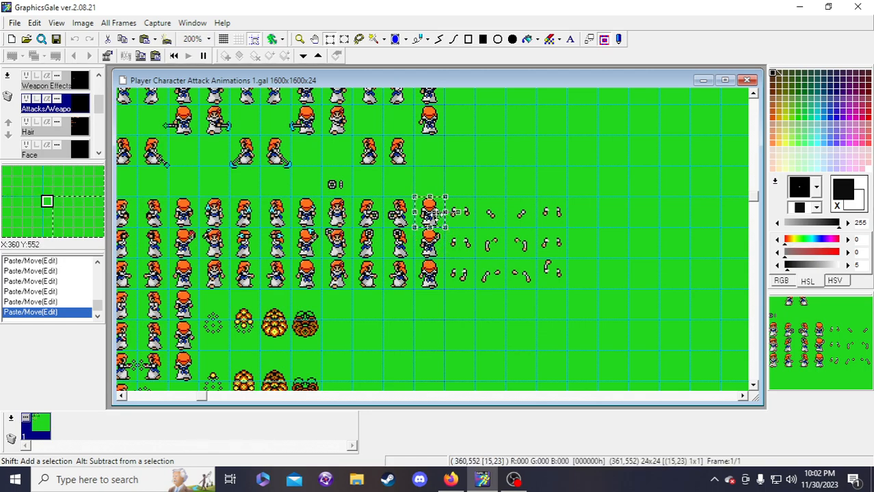
left_click(450, 231)
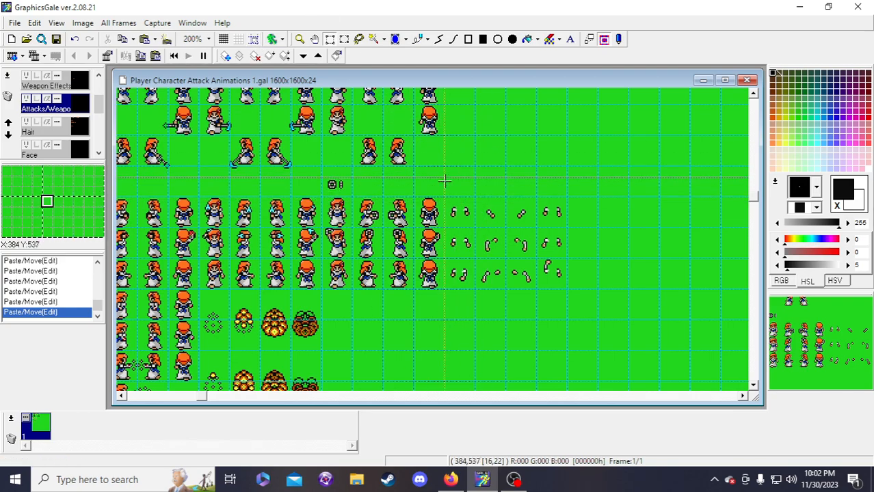
- Trim the ring pixels overlapping the arm in the lowered-arm back-view pose at 300% zoom
scroll(453, 243, "up", 2)
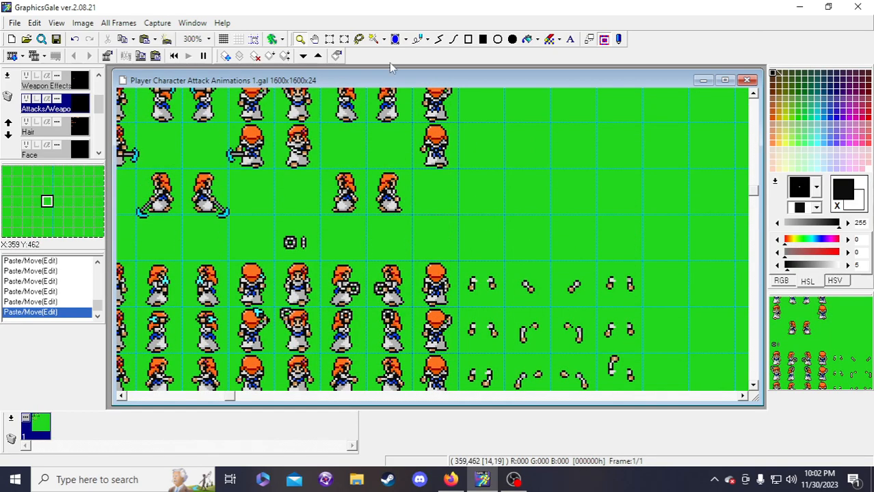
left_click(330, 39)
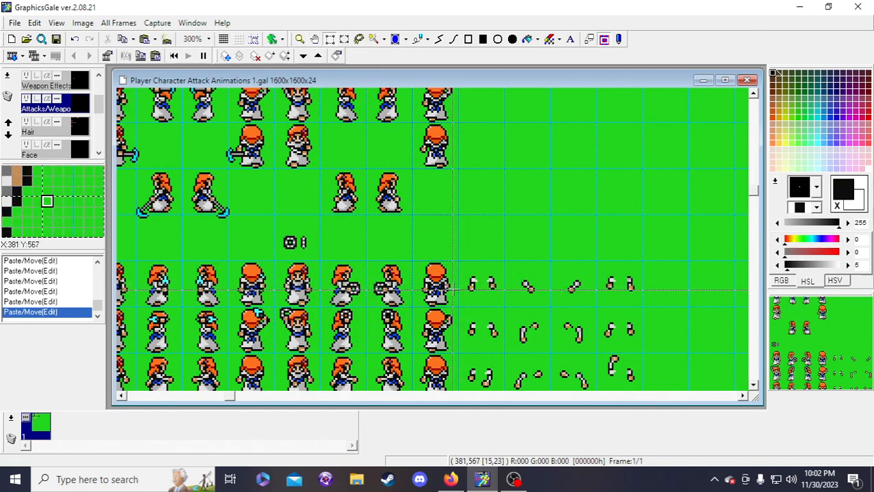
left_click_drag(452, 287, 431, 273)
left_click(526, 307)
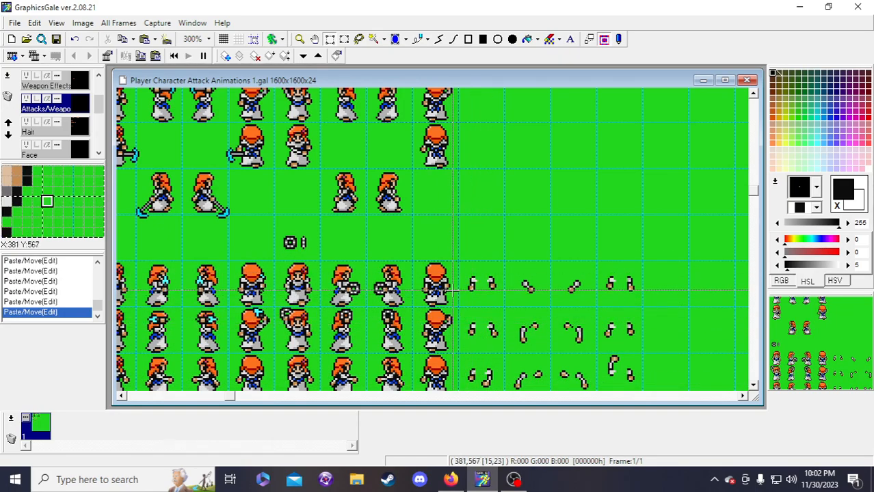
left_click_drag(450, 289, 441, 289)
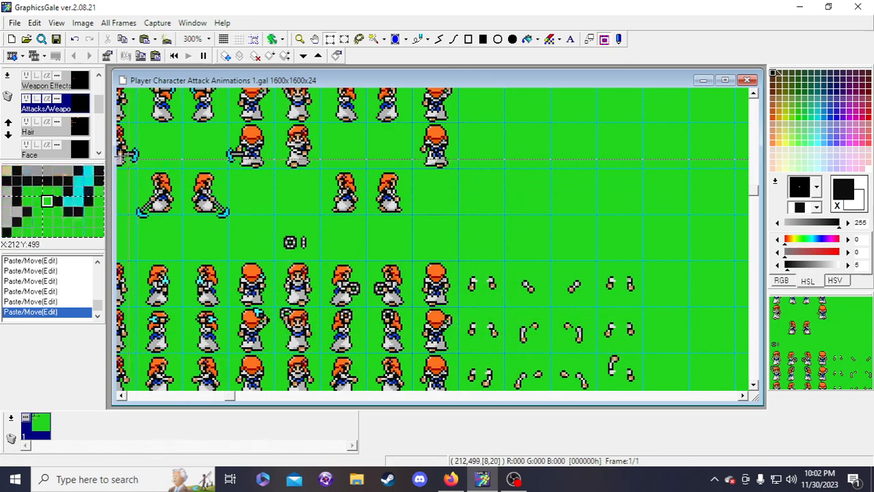
key("ctrl+z")
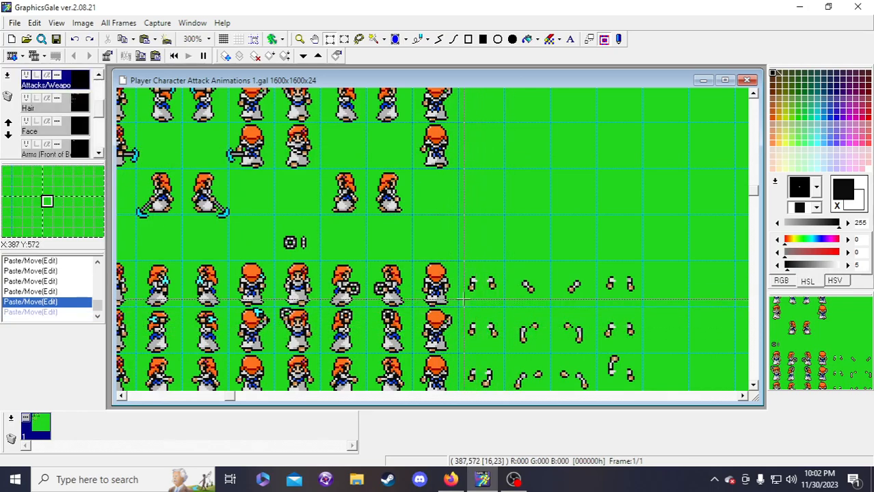
left_click_drag(450, 288, 445, 291)
key("Delete")
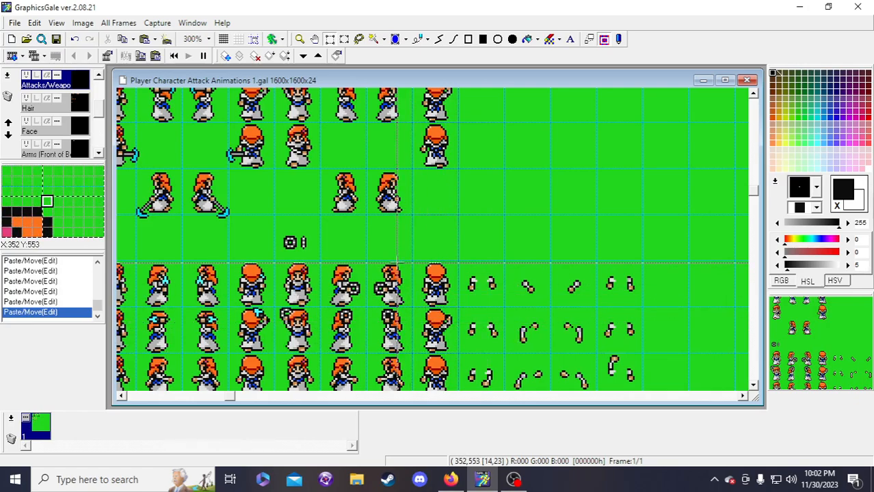
- Copy the raised-arm front-view ring cell from 288,576 to the back-view pose, flip it horizontally, and fix it at 361,576
scroll(397, 264, "down", 3)
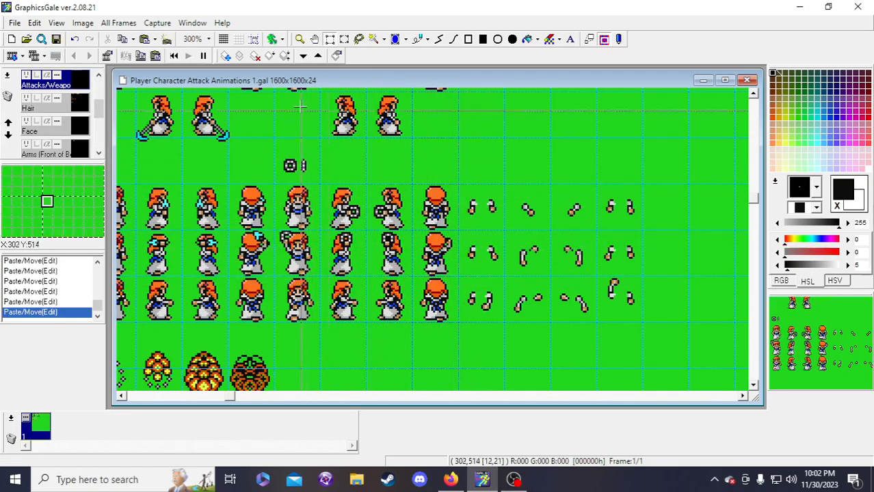
left_click(254, 39)
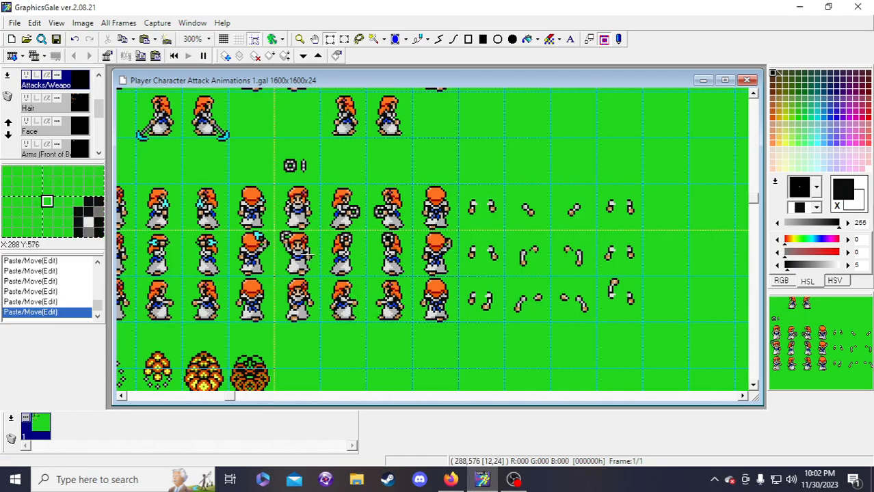
left_click_drag(274, 231, 321, 279)
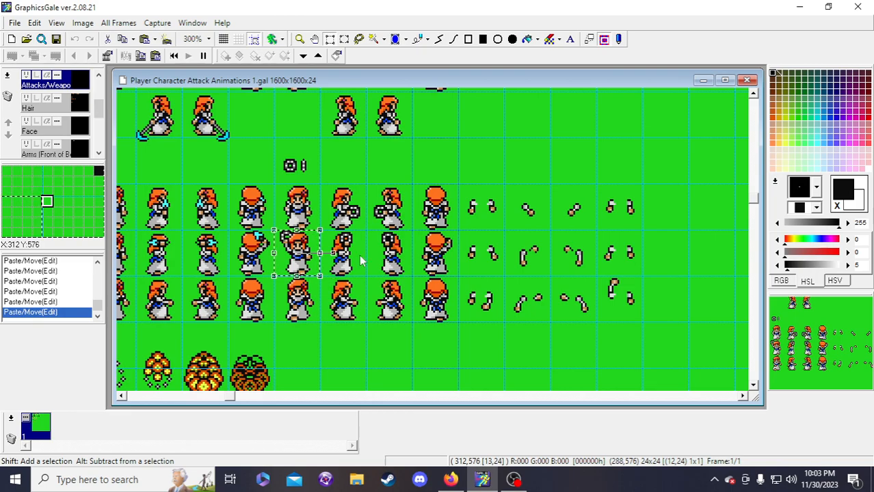
left_click_drag(304, 258, 443, 258)
left_click(81, 23)
left_click(98, 38)
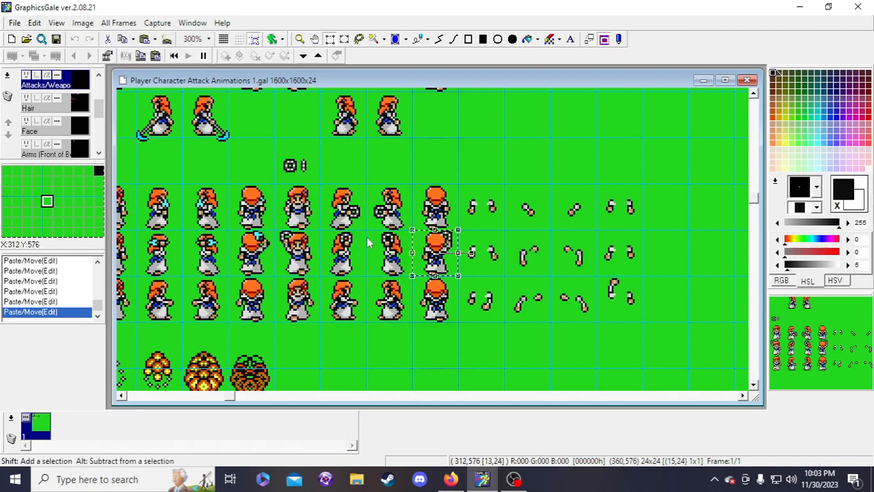
key("Left")
key("Left")
key("Right")
key("Right")
key("Right")
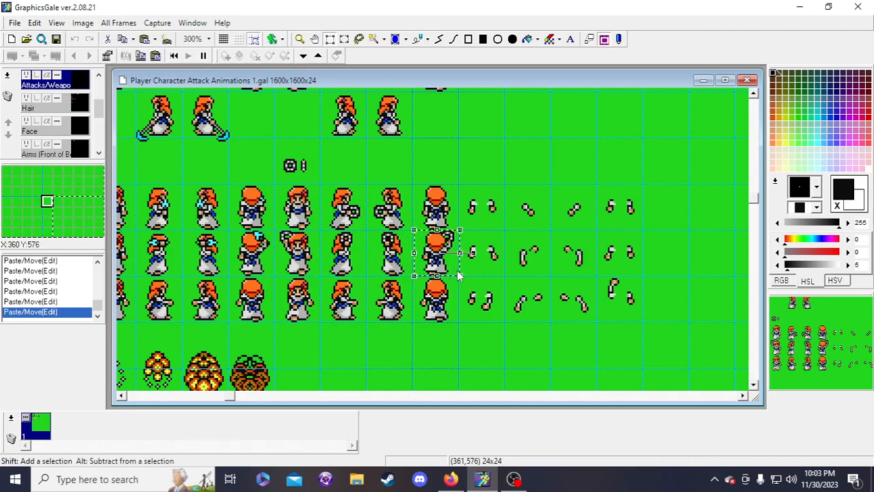
left_click(461, 261)
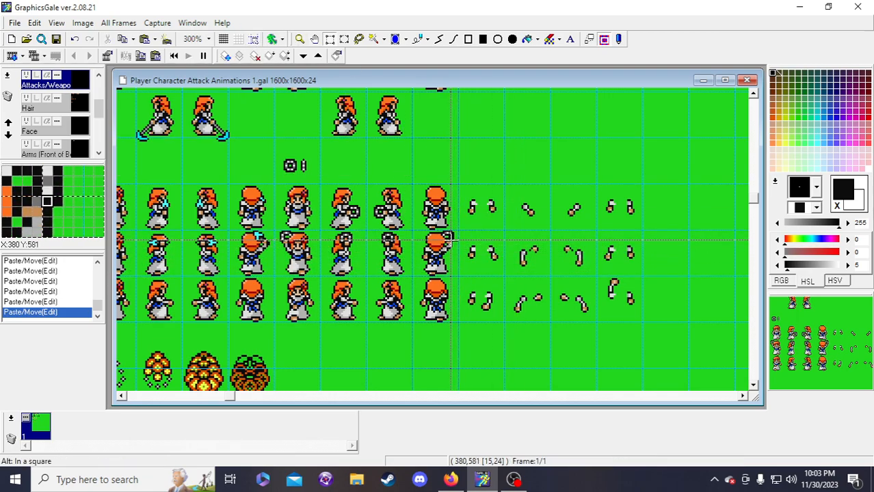
- Repaint the back-view ring around the raised hand with light and medium grey pixels sampled from the ring, using Connect Line
left_click_drag(451, 238, 448, 242)
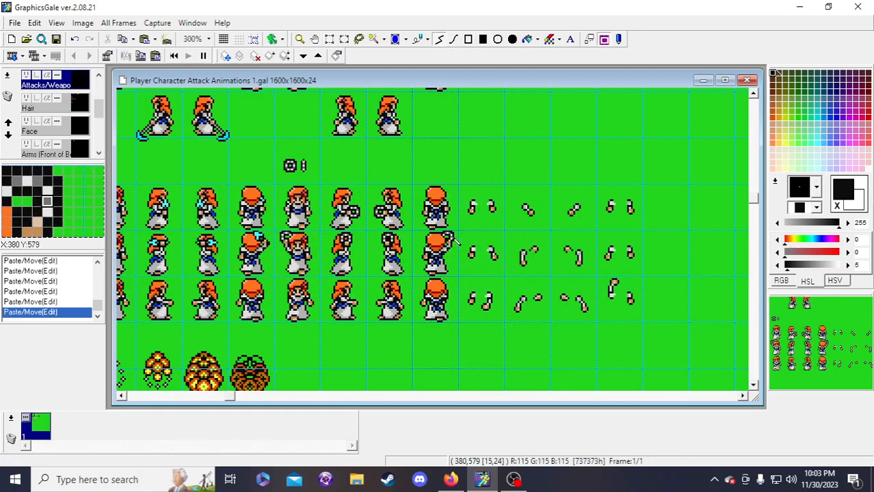
right_click(451, 237)
left_click(444, 237)
right_click(444, 236)
left_click(443, 239)
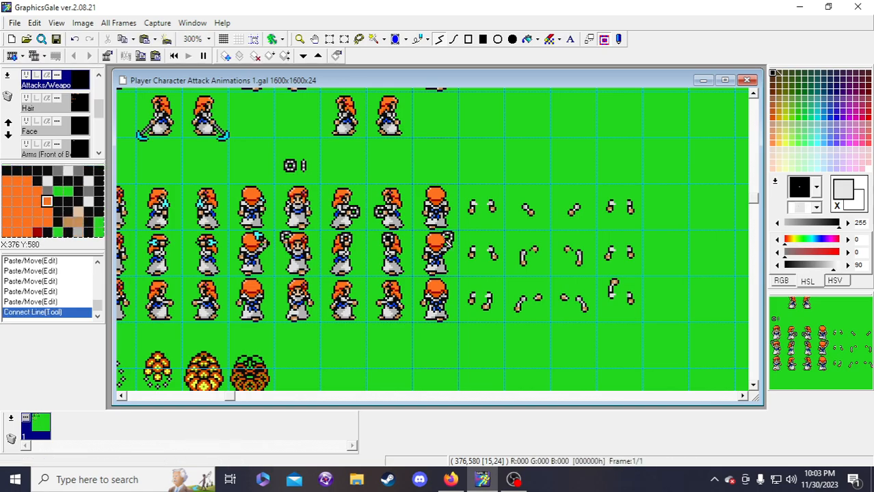
left_click(449, 239)
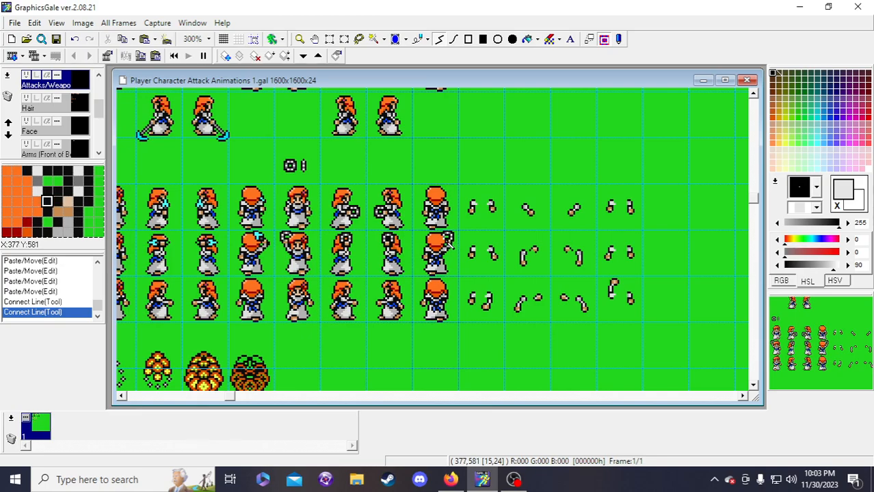
right_click(448, 234)
left_click(448, 241)
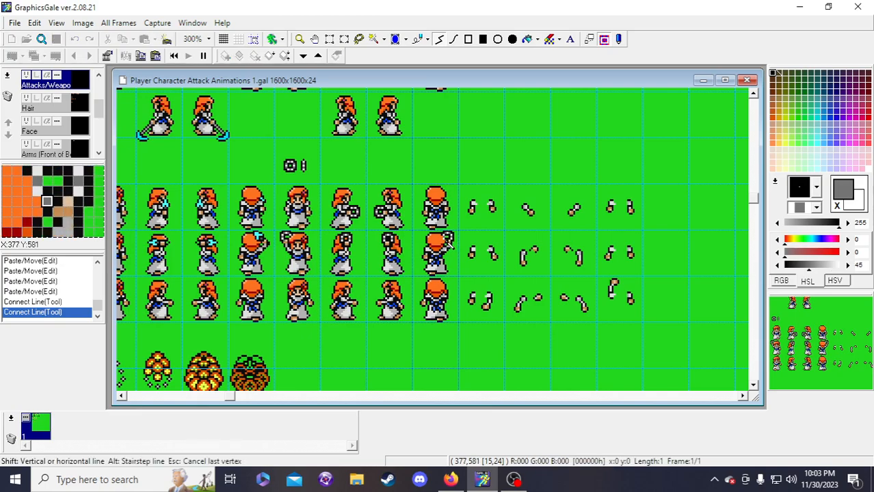
- Touch up the black outline where the raised back-view ring meets the hand, undoing a misplaced stroke
left_click(448, 238)
right_click(450, 238)
left_click(447, 239)
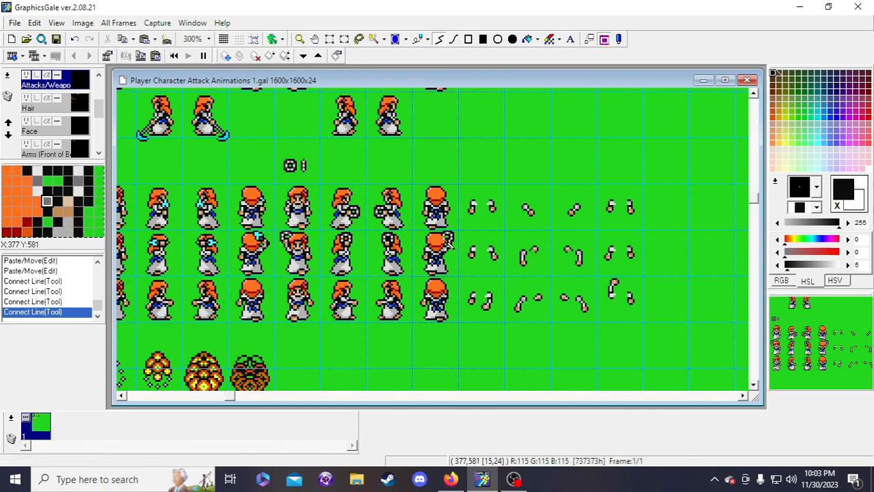
key("ctrl+z")
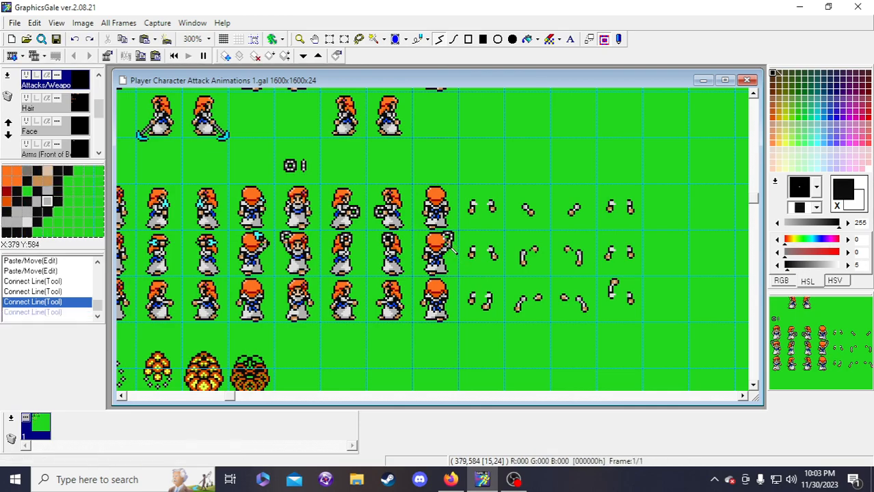
left_click(452, 250)
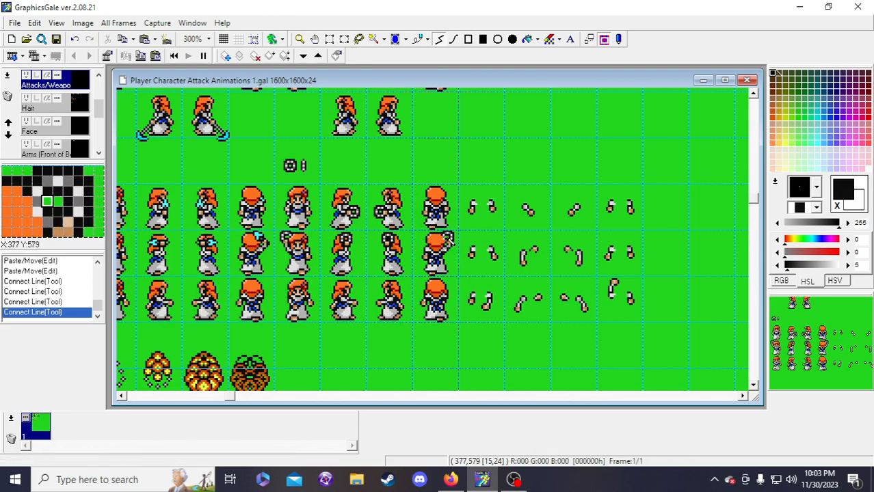
left_click(447, 239)
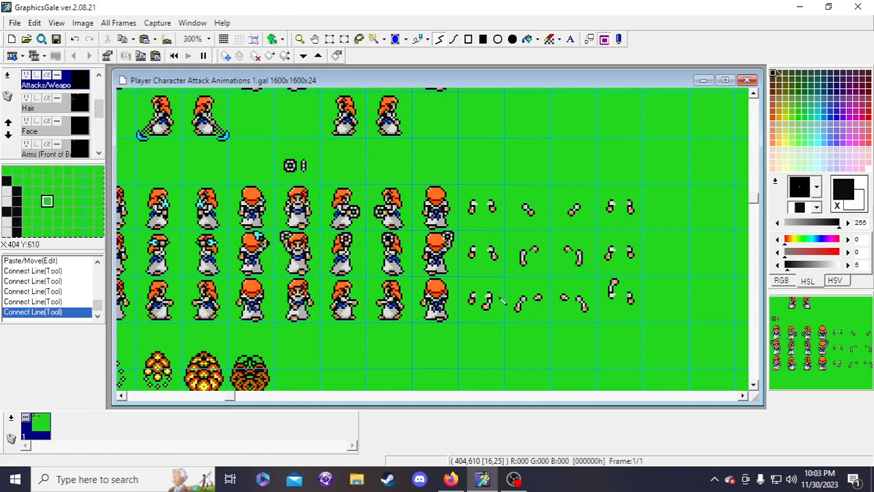
left_click(442, 235)
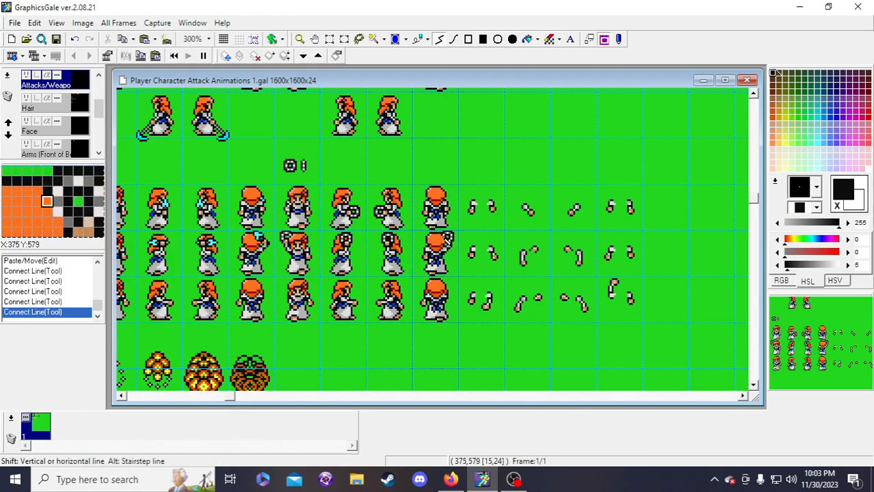
double_click(443, 240)
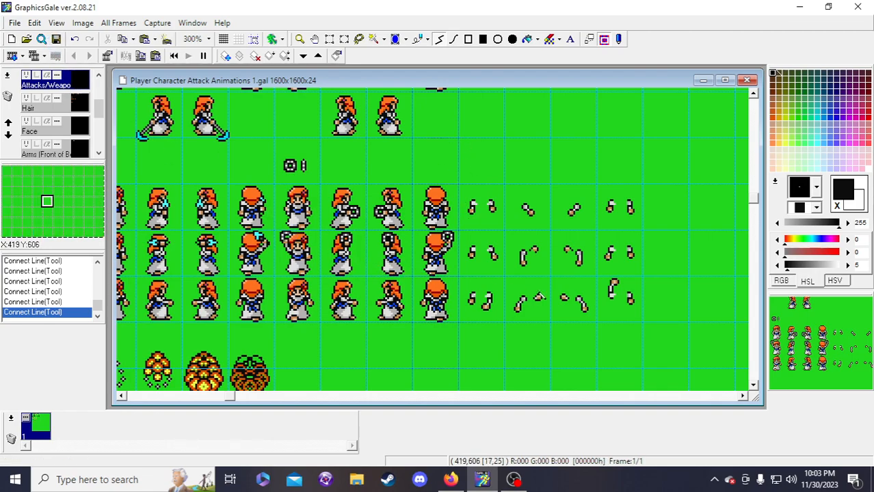
- Return to 200% zoom over the ring weapon rows and save the sprite sheet
scroll(565, 280, "down", 1)
scroll(561, 275, "up", 1)
left_click(299, 39)
right_click(345, 218)
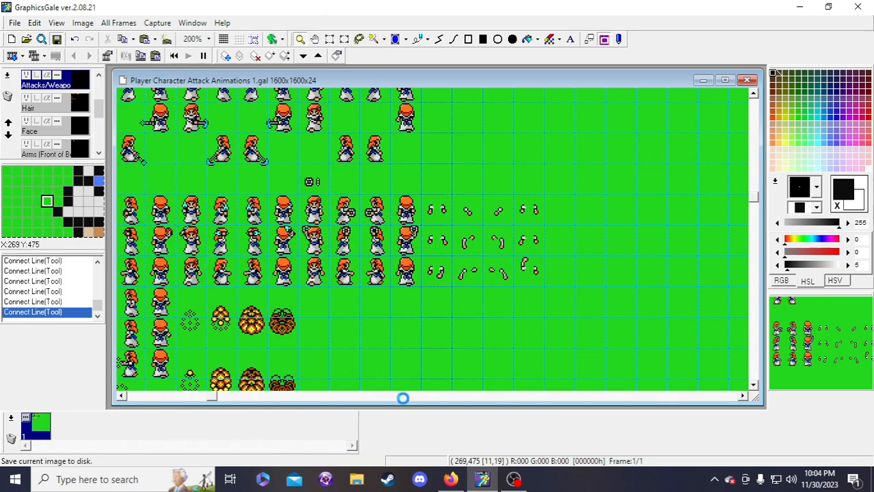
- Compare the ring poses with the other weapons' rows at several zoom levels, including the remaining outstretched-arm row without rings
left_click_drag(214, 395, 177, 395)
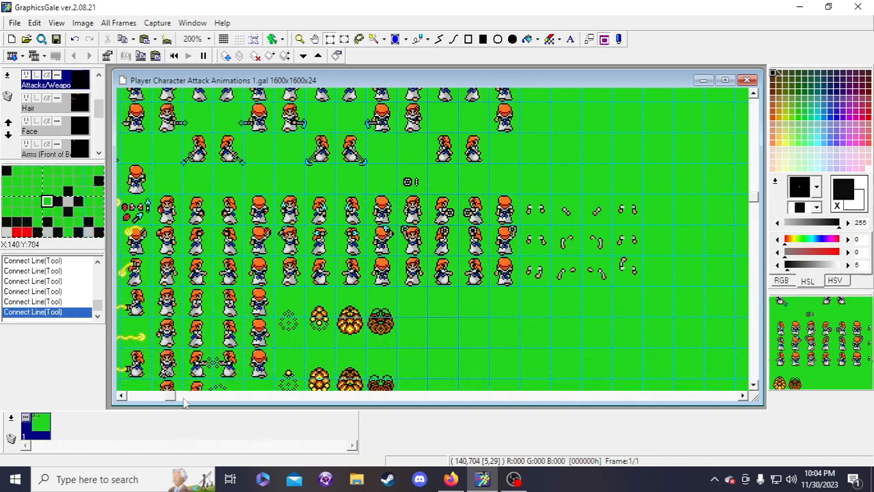
left_click_drag(169, 398, 183, 395)
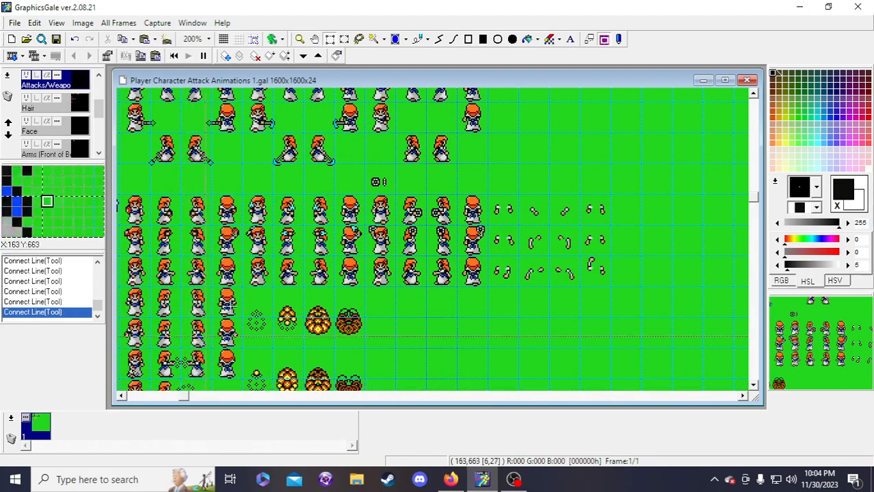
left_click(300, 39)
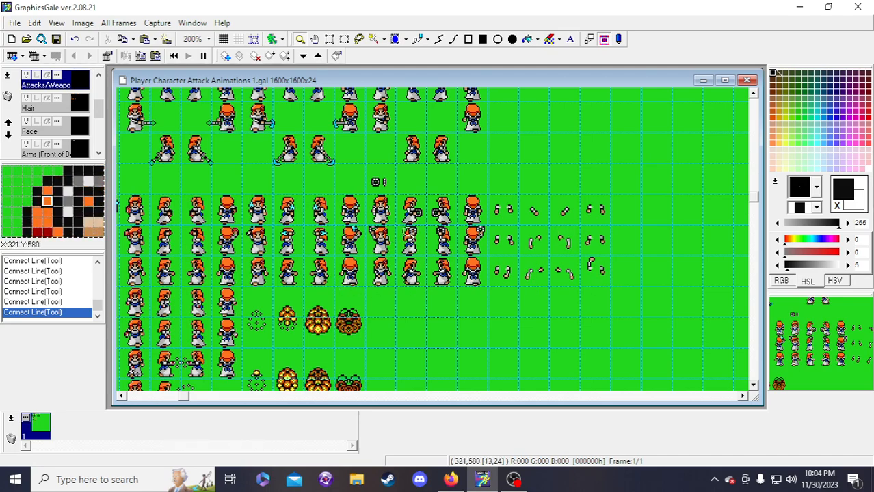
scroll(452, 268, "up", 1)
scroll(458, 276, "down", 1)
left_click(454, 275)
right_click(455, 276)
left_click(459, 274)
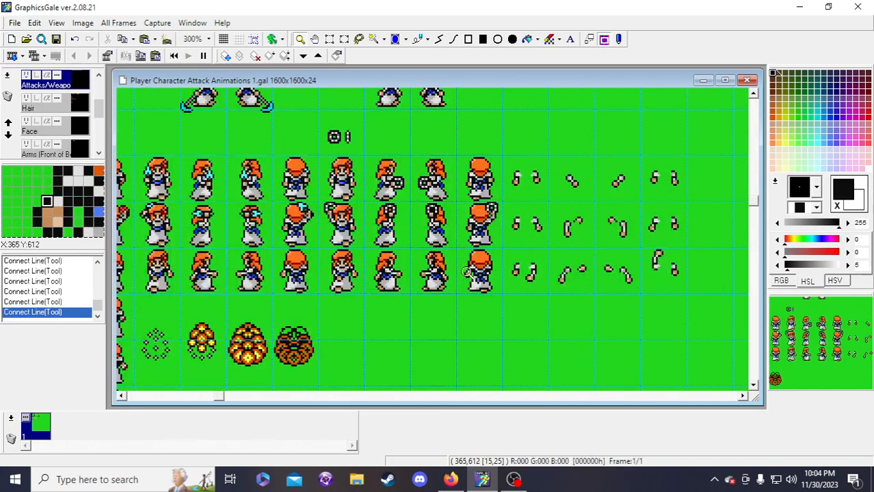
right_click(465, 272)
right_click(396, 274)
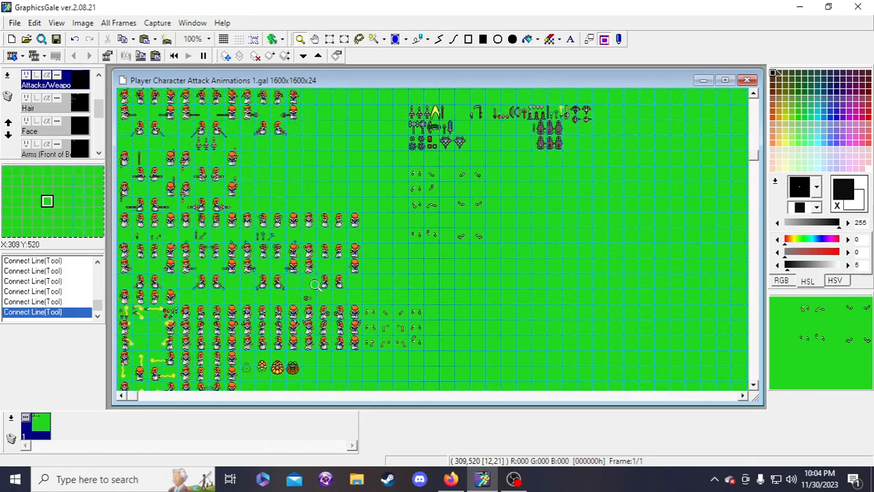
- Examine the three ring-weapon pose rows up close, and check them against the tool rows above and the effect sprites below
left_click(290, 270)
left_click(309, 309)
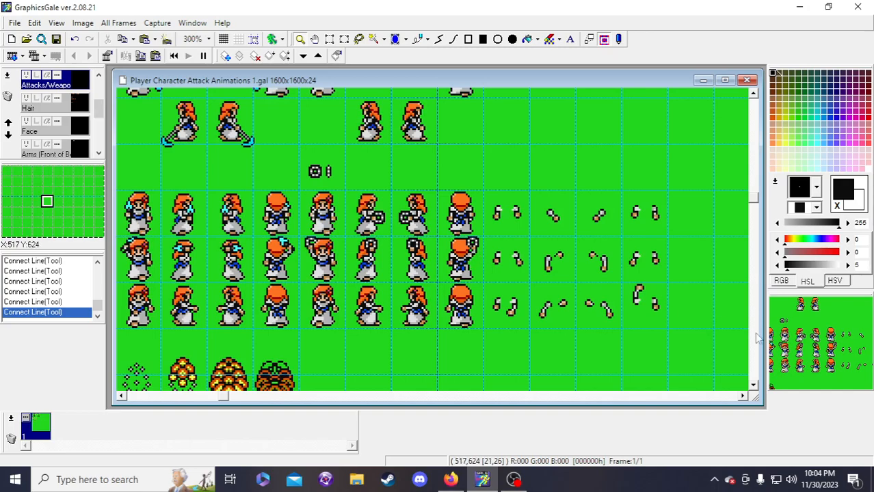
right_click(381, 294)
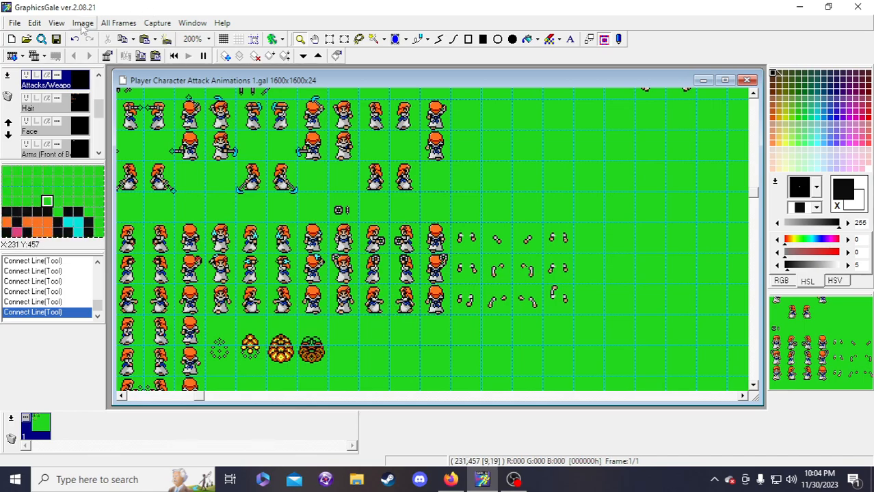
scroll(373, 261, "up", 3)
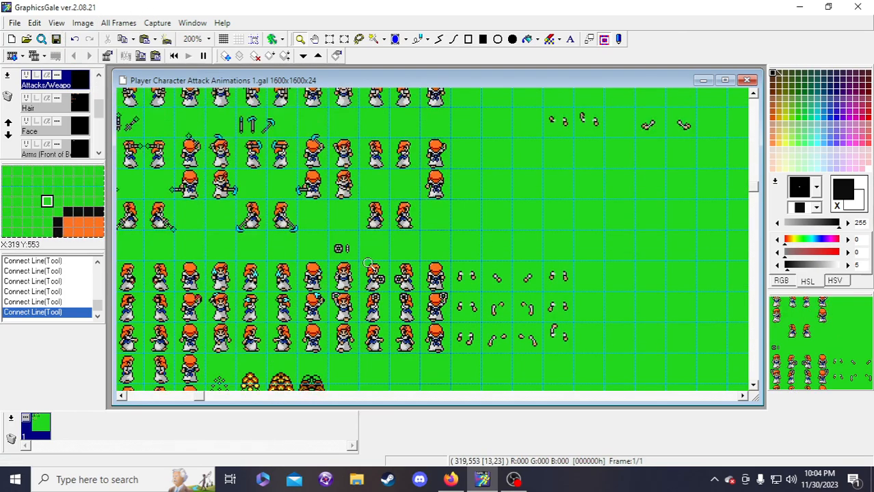
scroll(373, 261, "down", 5)
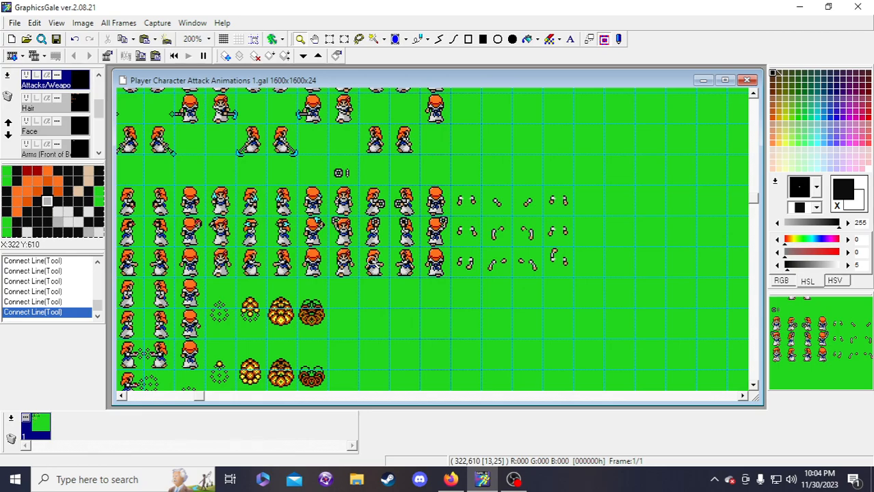
right_click(327, 152)
scroll(207, 200, "up", 4)
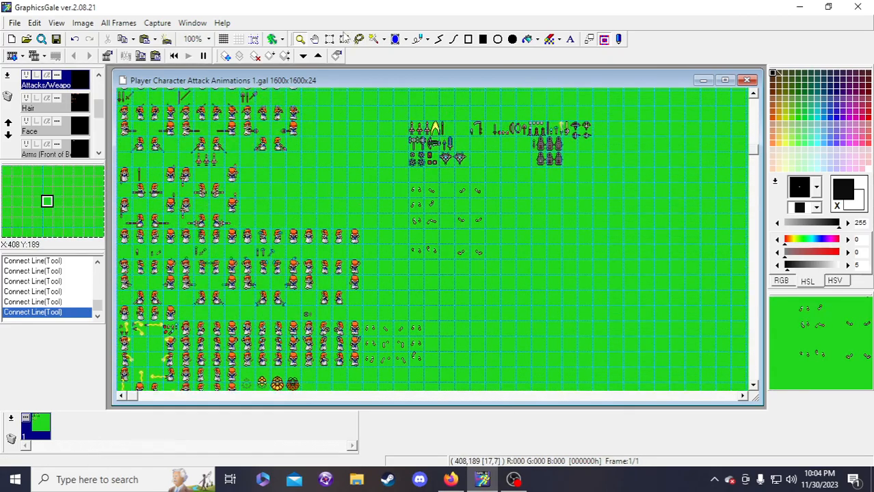
scroll(205, 240, "down", 3)
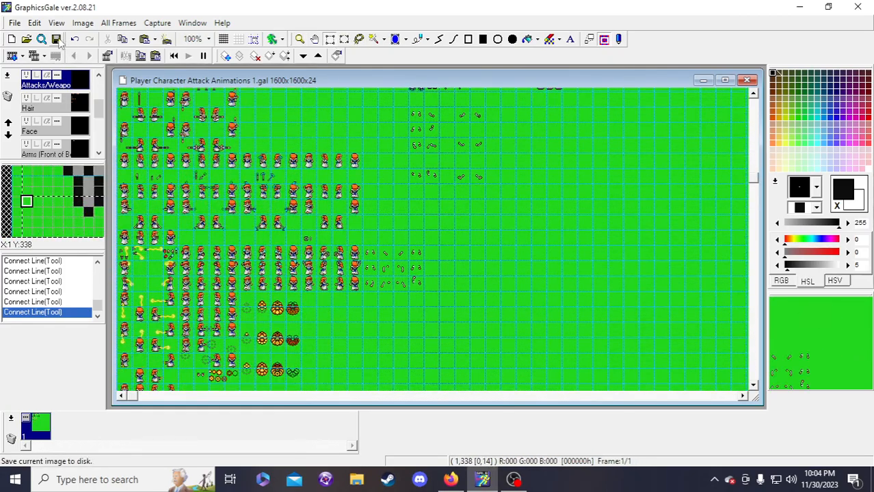